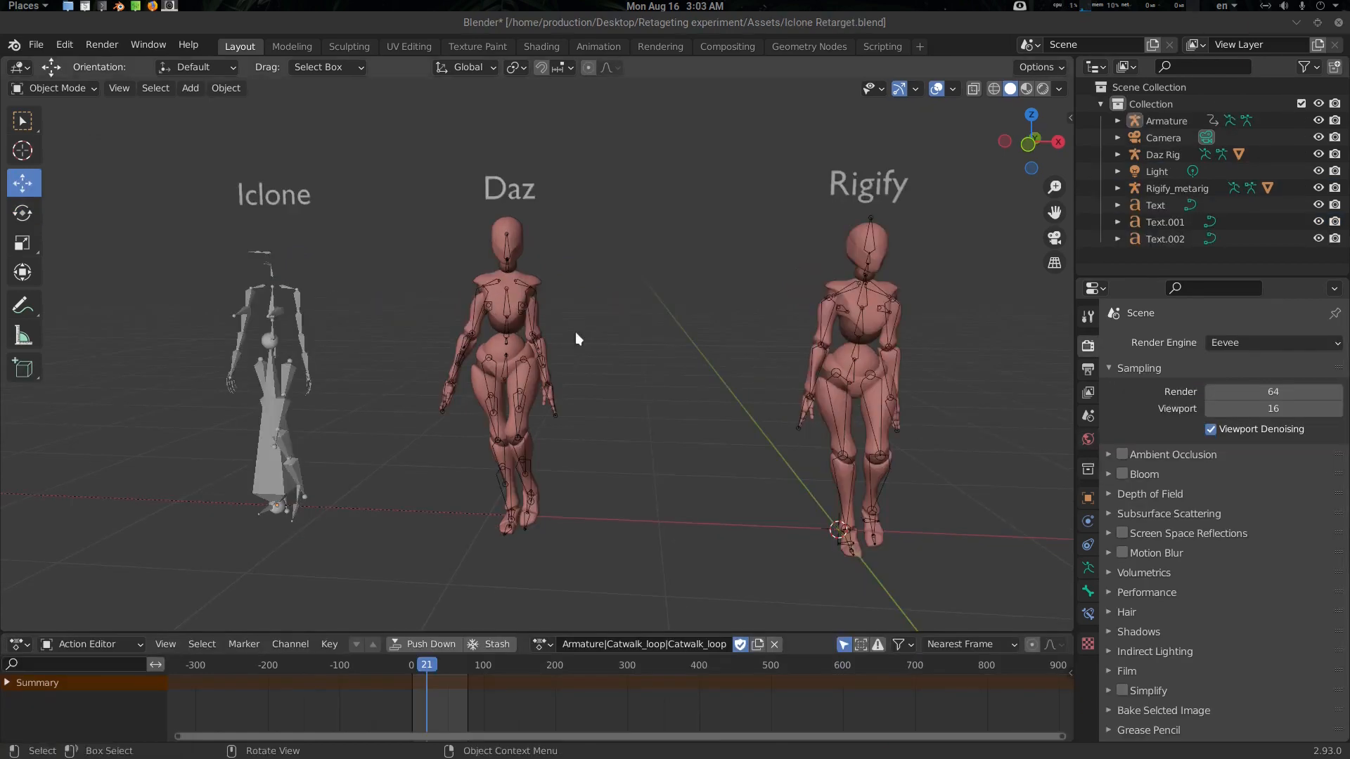
# Activate the Rotate tool for posing the Daz rig's bones in the iClone retarget scene.
pyautogui.click(497, 412)
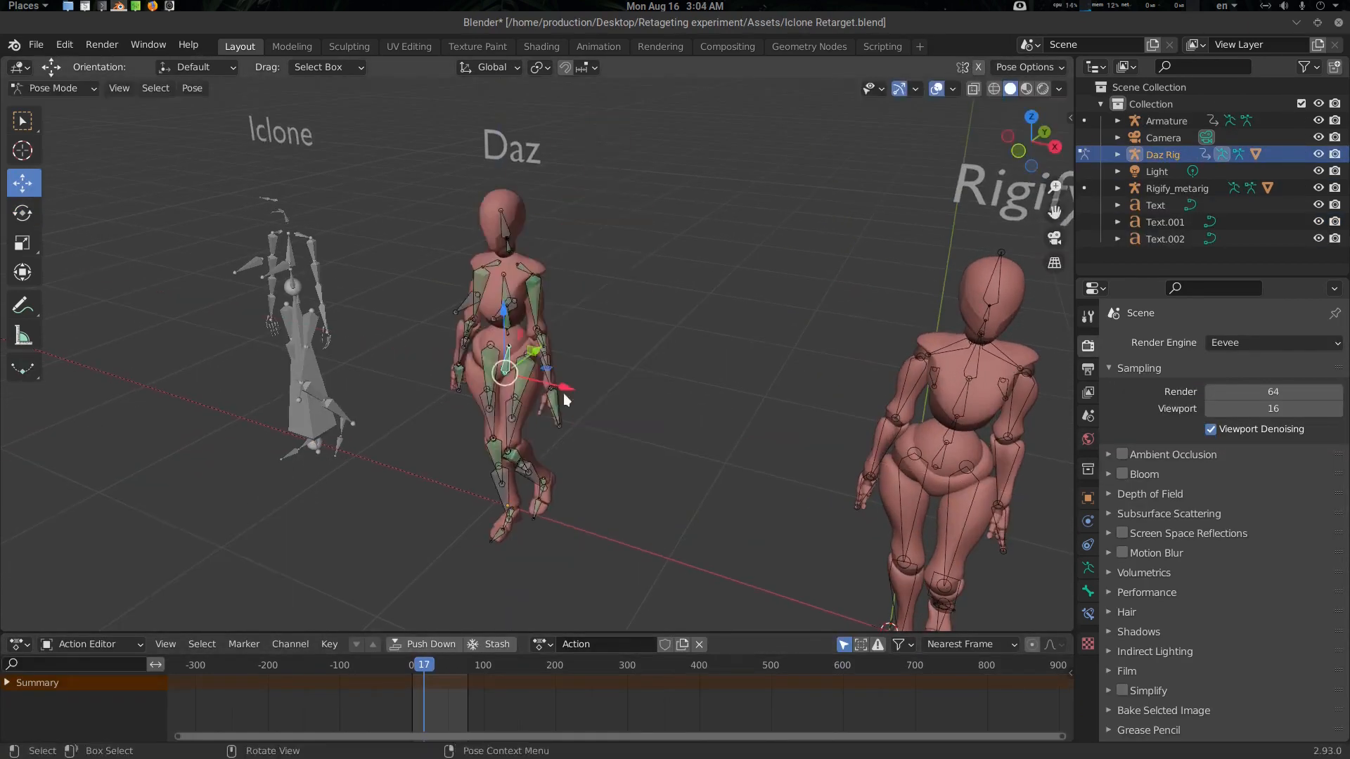
pyautogui.moveTo(563, 394); pyautogui.dragTo(689, 398, button='middle')
pyautogui.hotkey('shift', 'space')
pyautogui.click(611, 353)
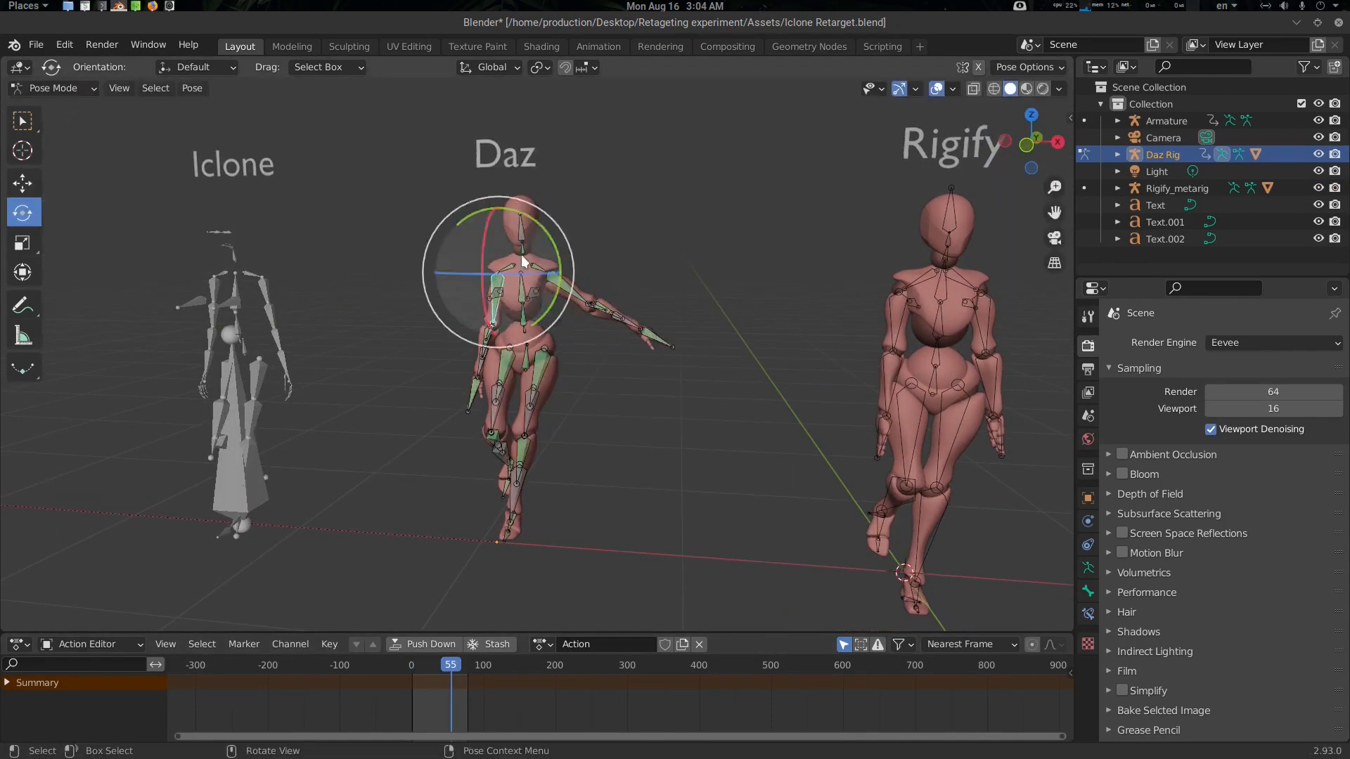
pyautogui.moveTo(619, 443); pyautogui.dragTo(661, 546, button='middle')
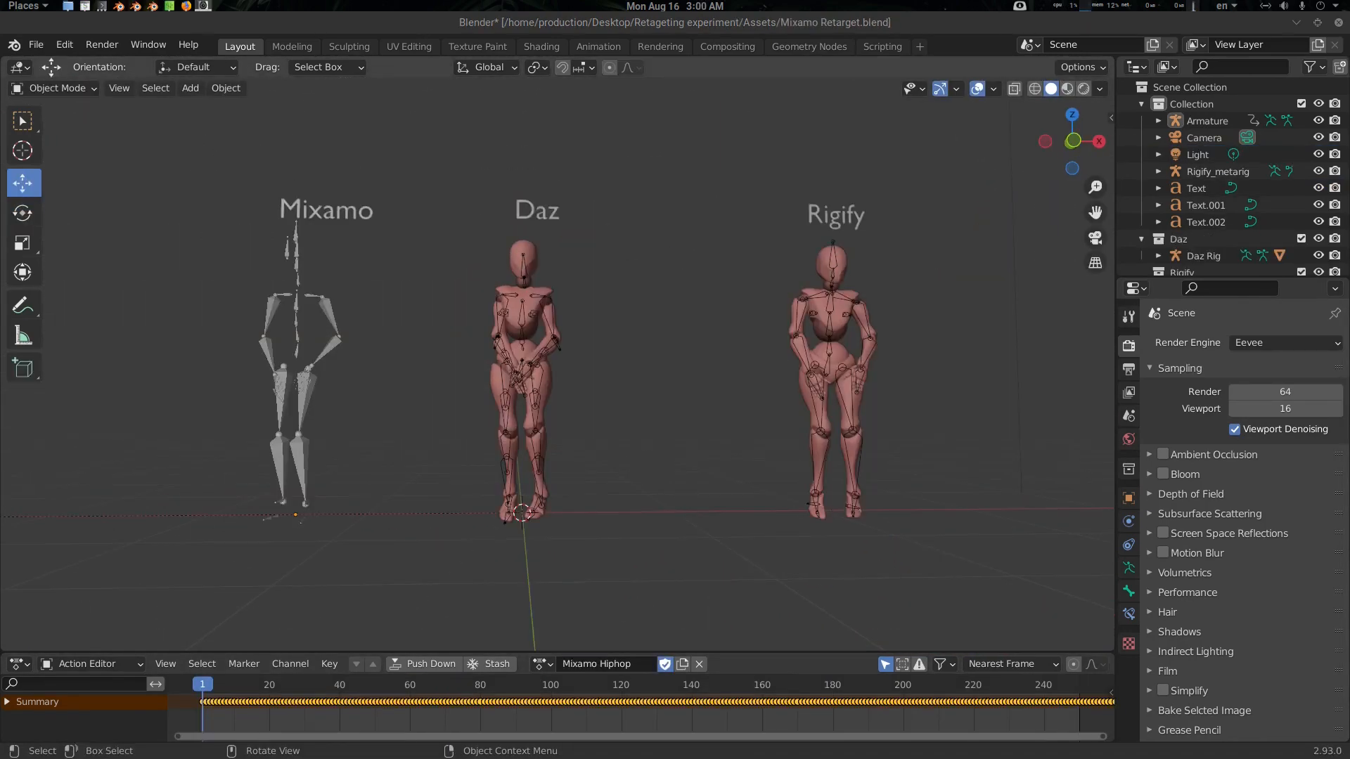
# Play the Mixamo Hiphop animation and switch the Mixamo armature's action to Mixamo Samba.
pyautogui.press('space')
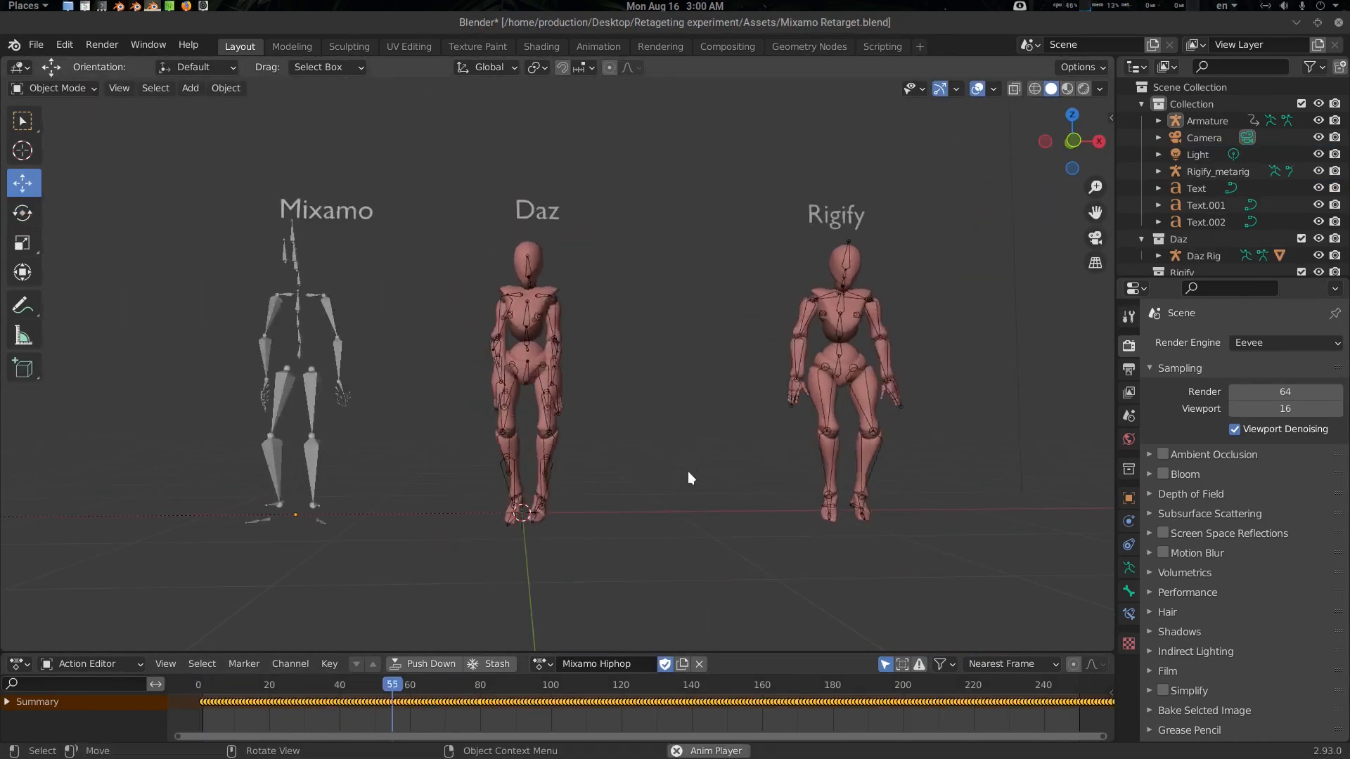
pyautogui.click(538, 664)
pyautogui.click(637, 526)
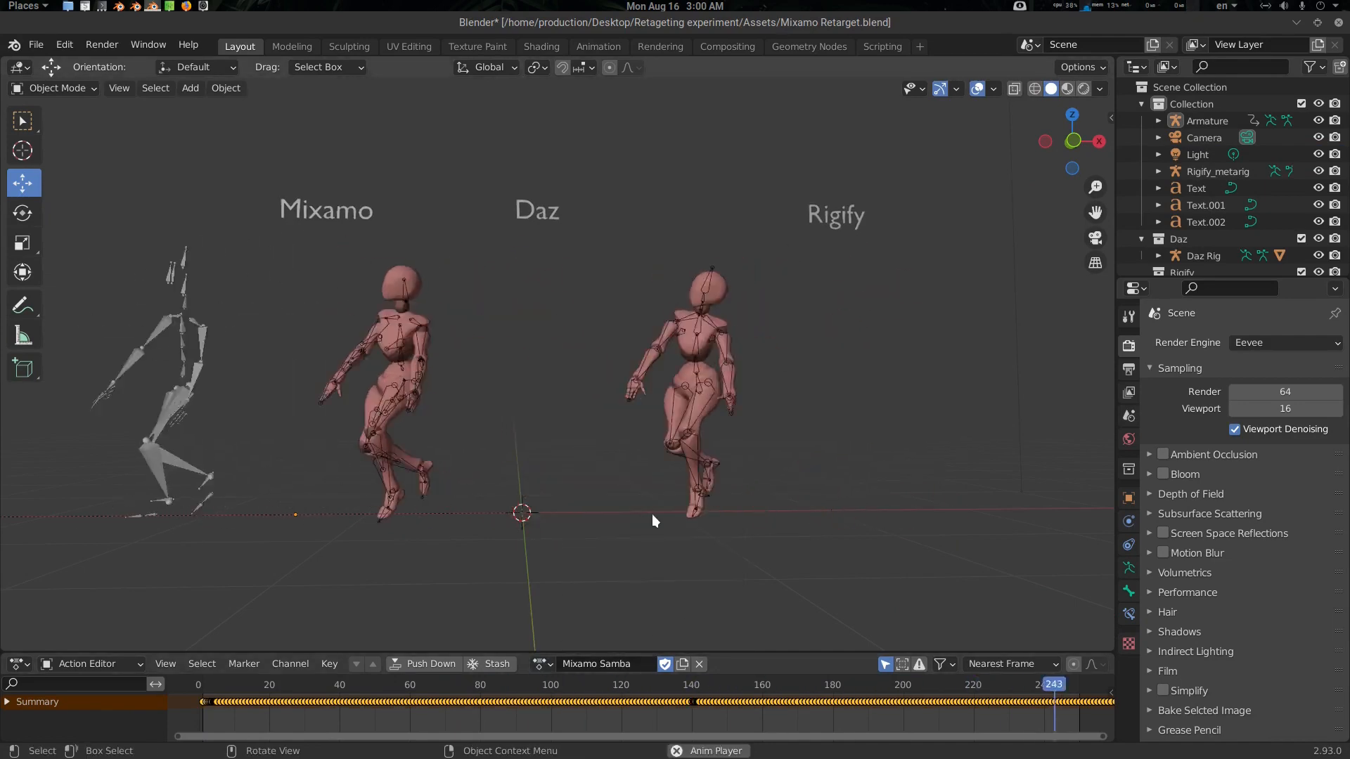
pyautogui.click(538, 663)
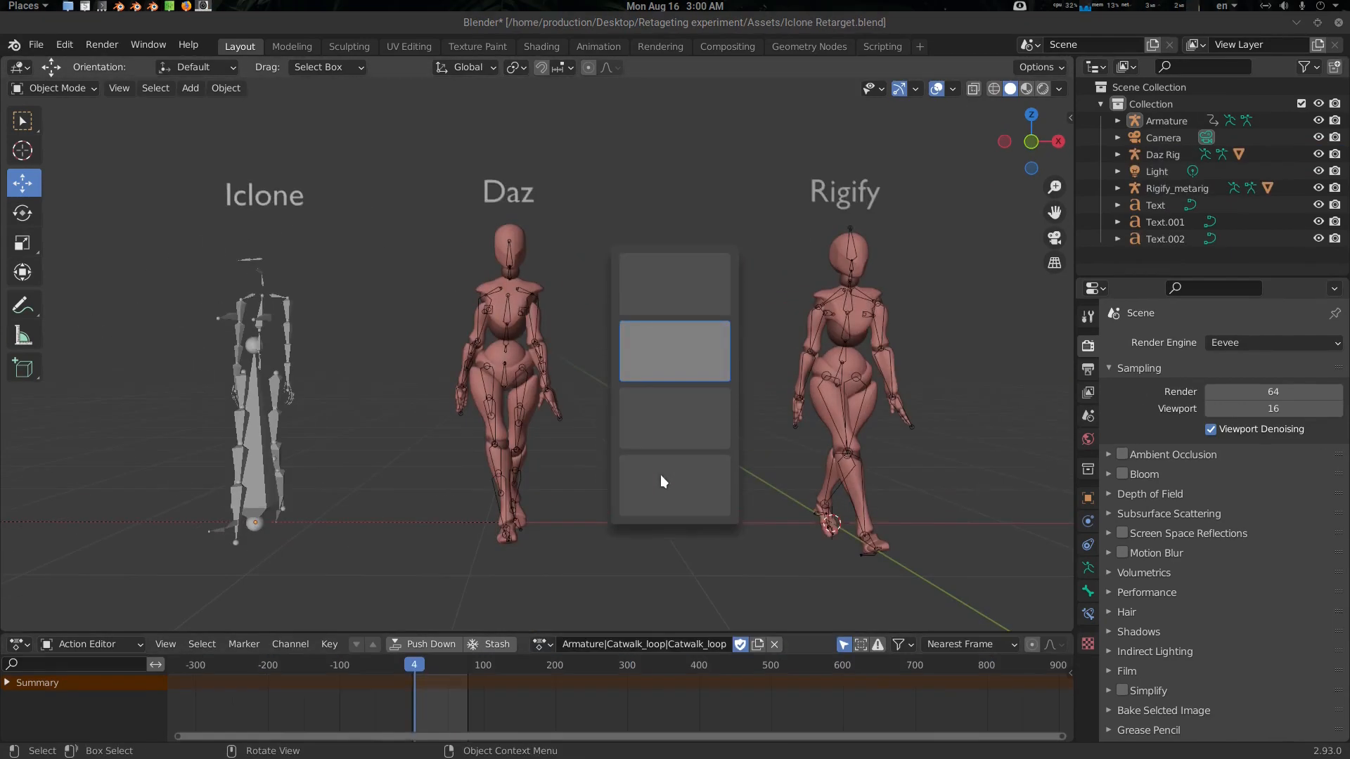
# In the iClone retarget scene, switch the source armature's action to Armature|Idle|Idle.
pyautogui.click(374, 457)
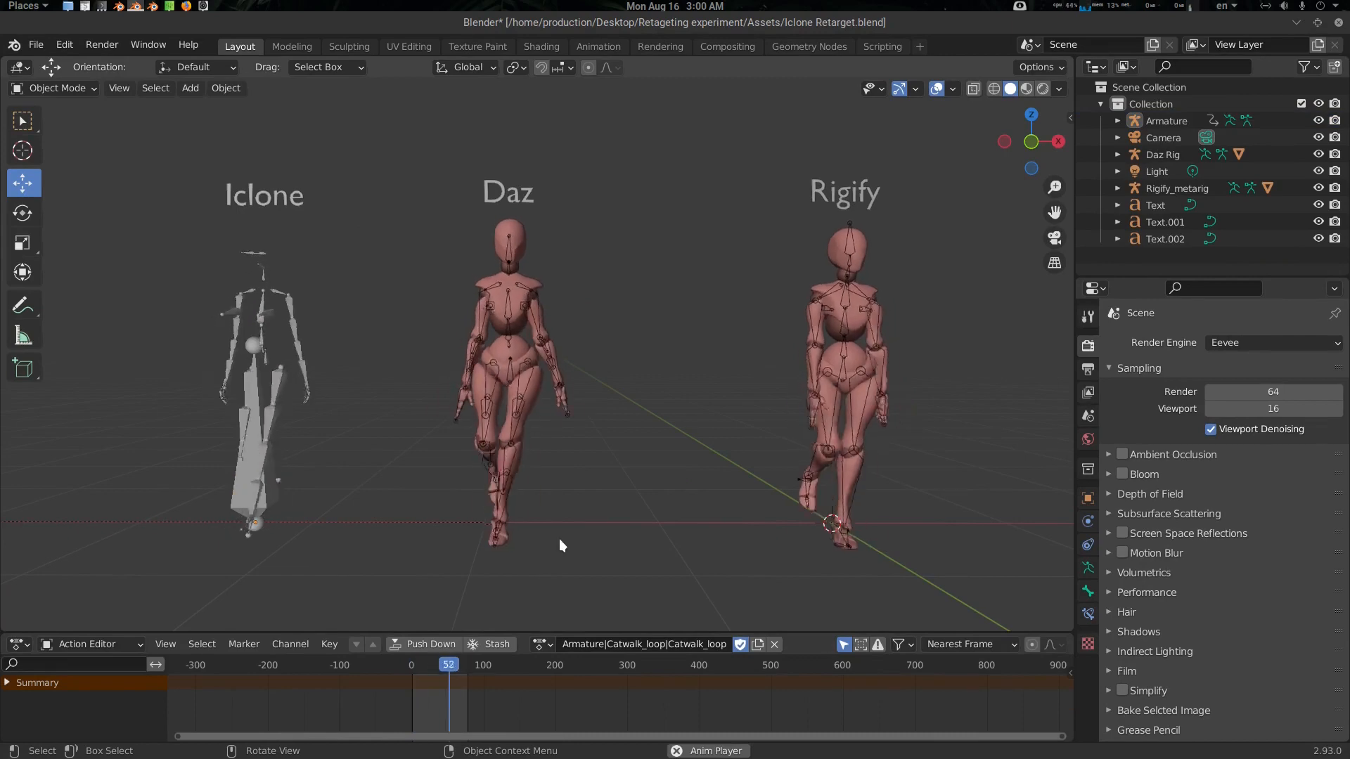
pyautogui.click(542, 644)
pyautogui.click(578, 505)
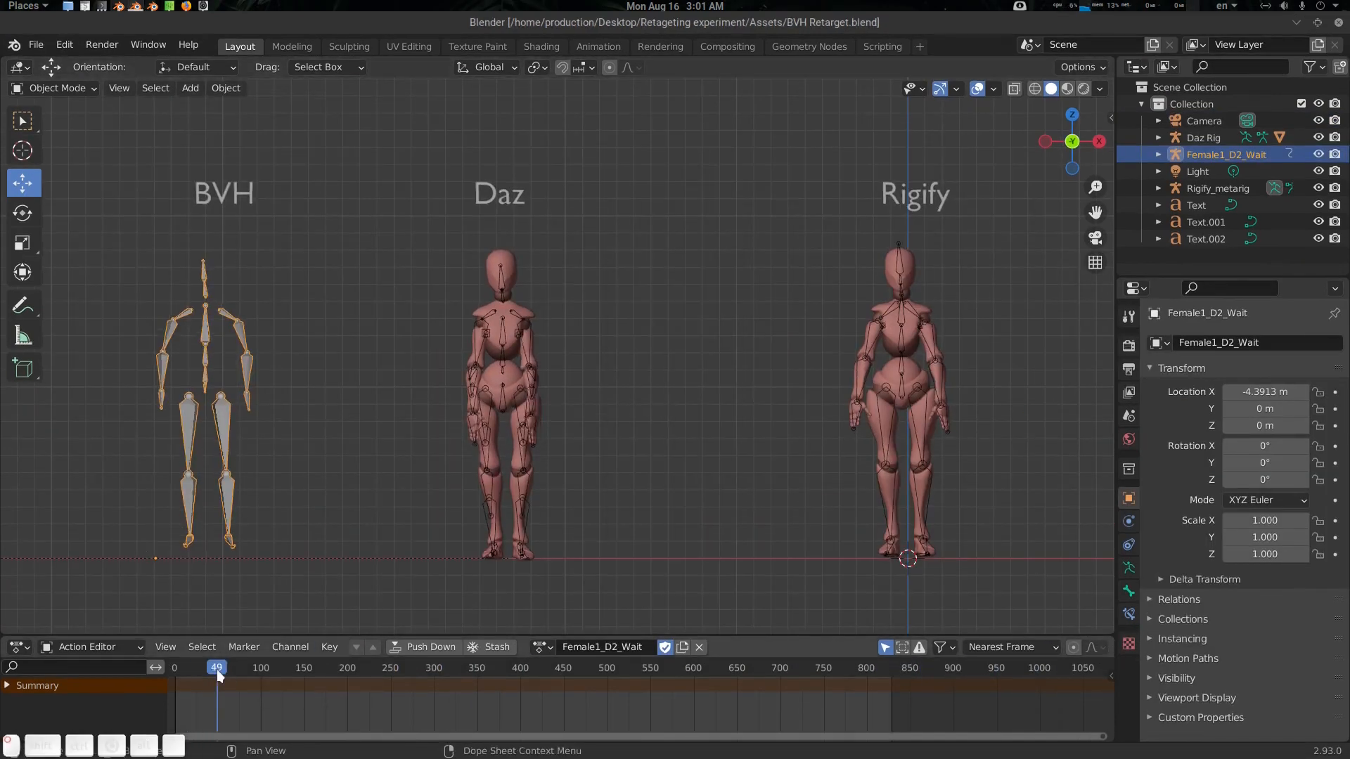
# In the BVH retarget scene, scrub the animation and assign the Female1_D3_ConversationGestures action to the BVH armature.
pyautogui.moveTo(217, 670); pyautogui.dragTo(328, 686)
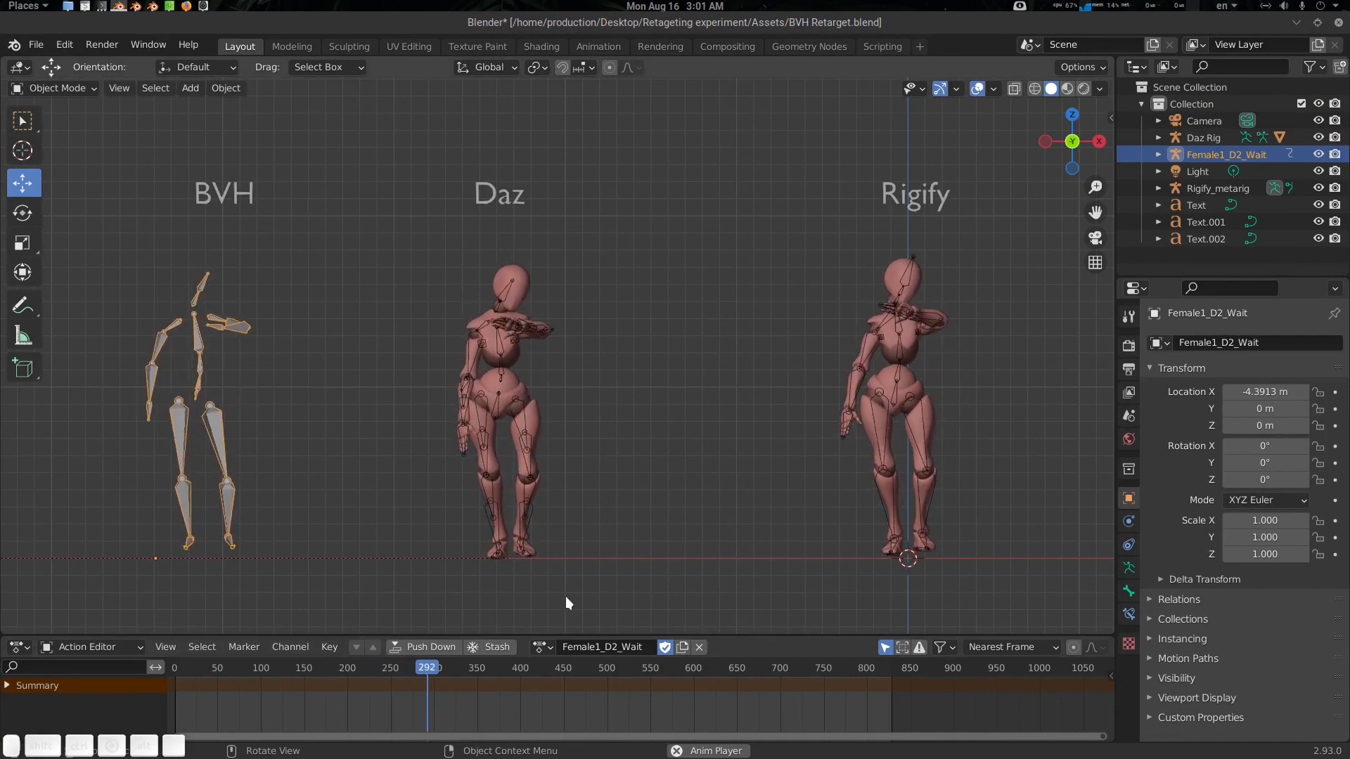
pyautogui.click(542, 647)
pyautogui.click(603, 492)
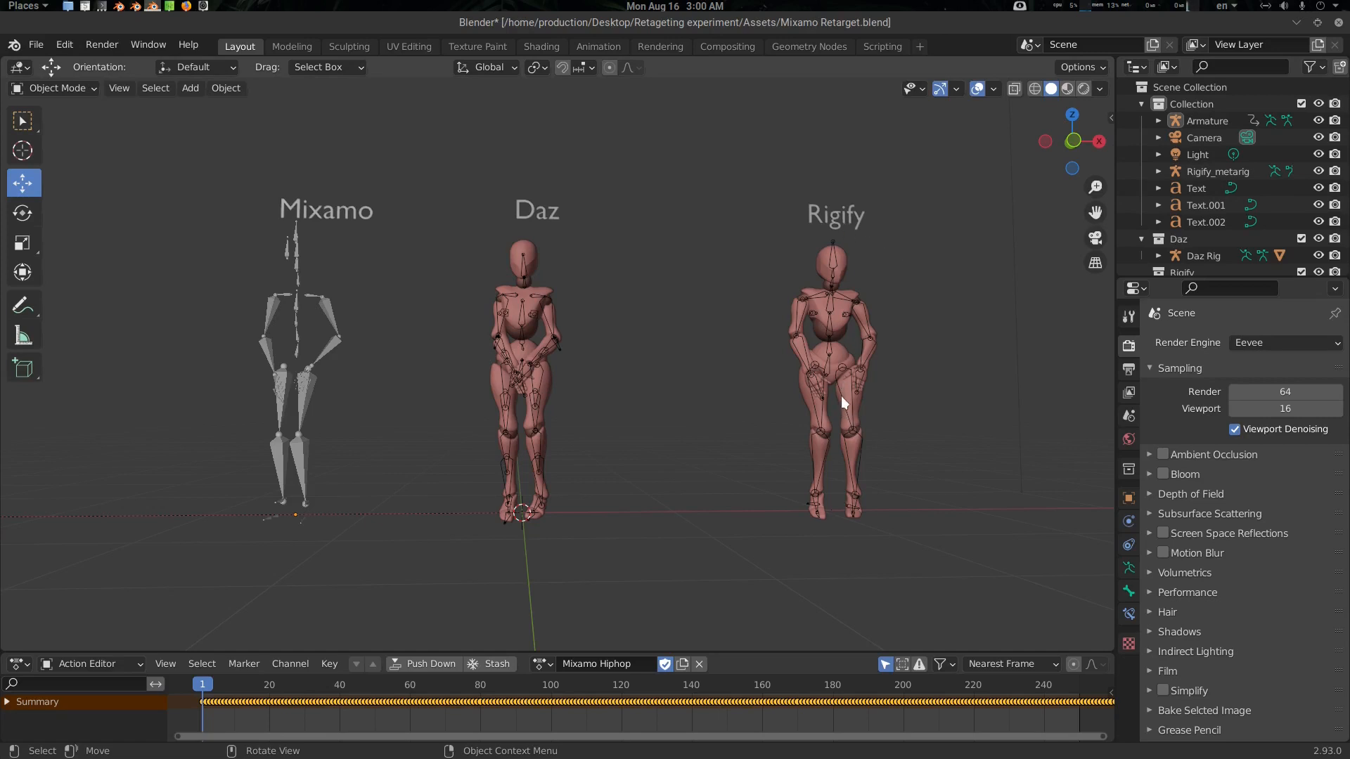
# In the Mixamo retarget scene, preview the Mixamo Hiphop action, and assign and play Mixamo Samba on the source armature.
pyautogui.press('space')
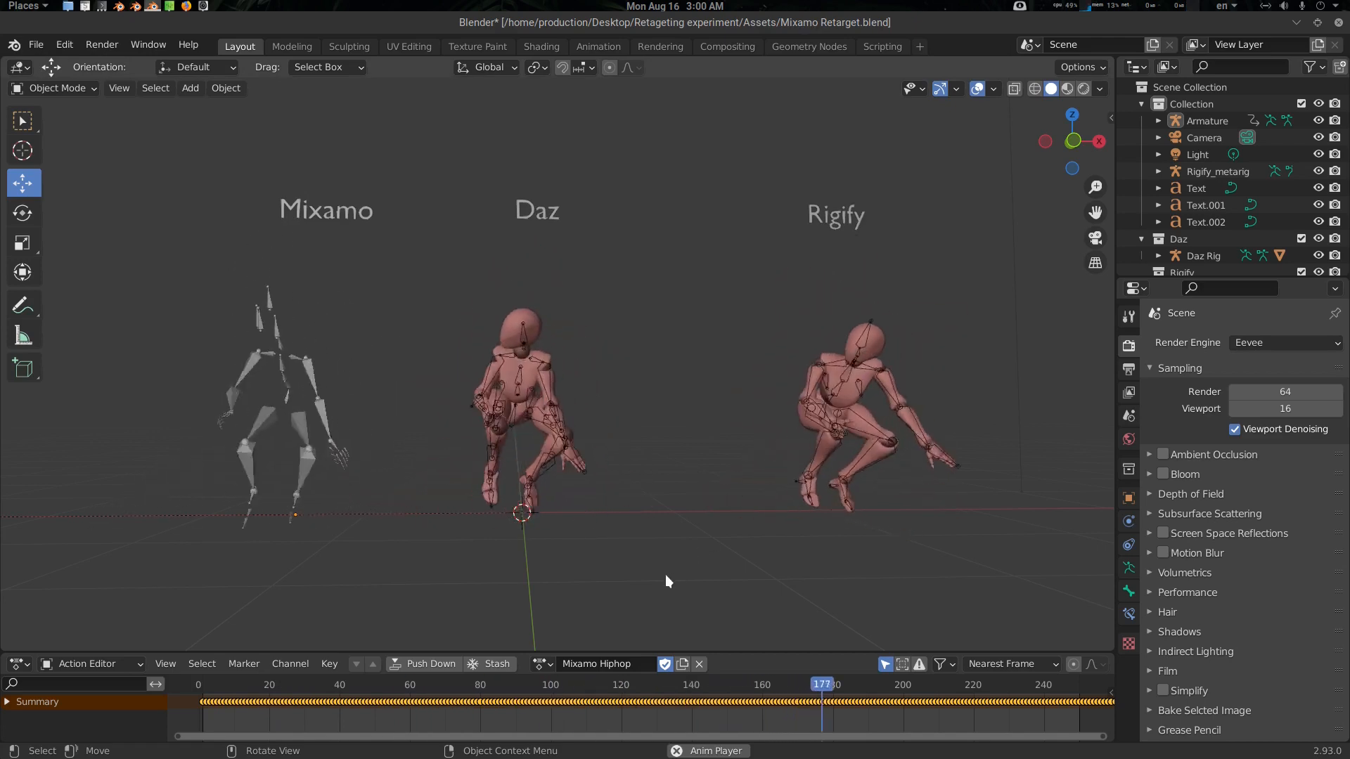
pyautogui.press('space')
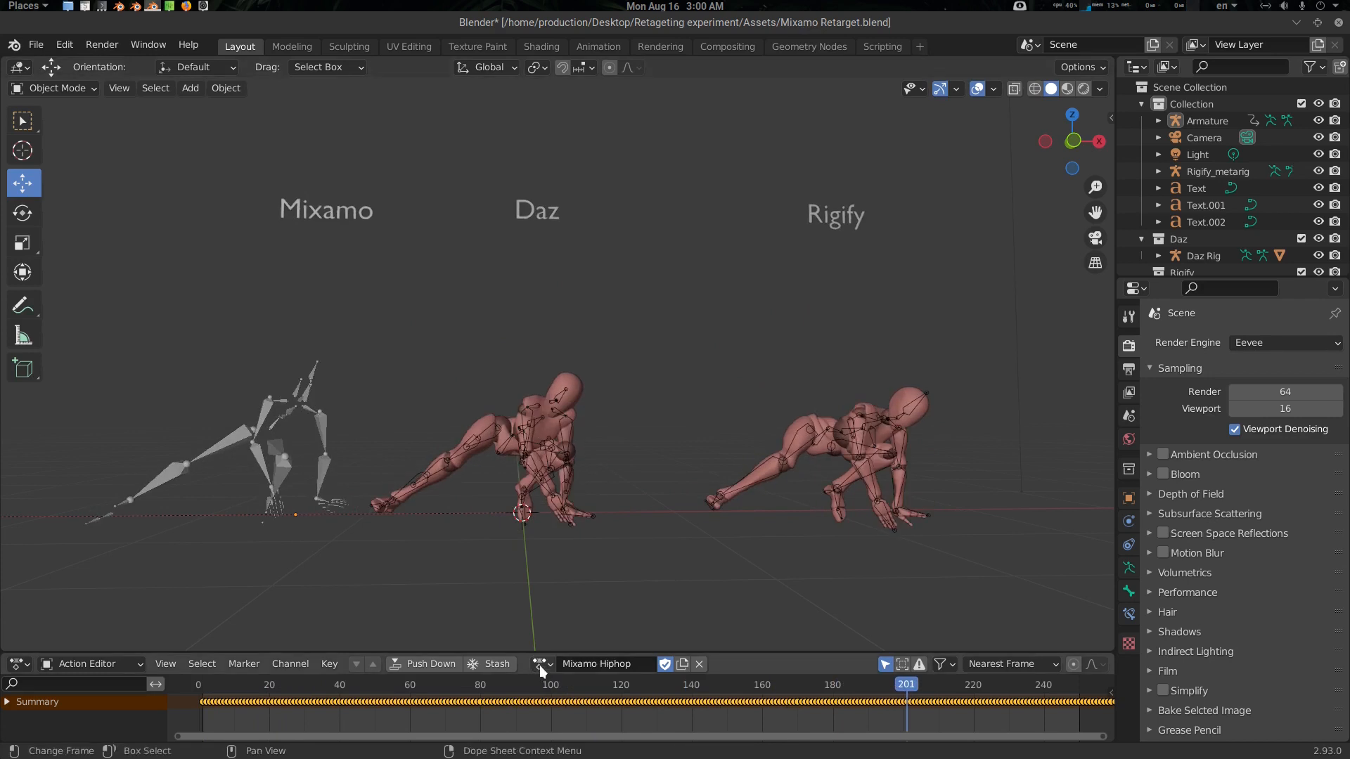
pyautogui.click(541, 664)
pyautogui.click(617, 526)
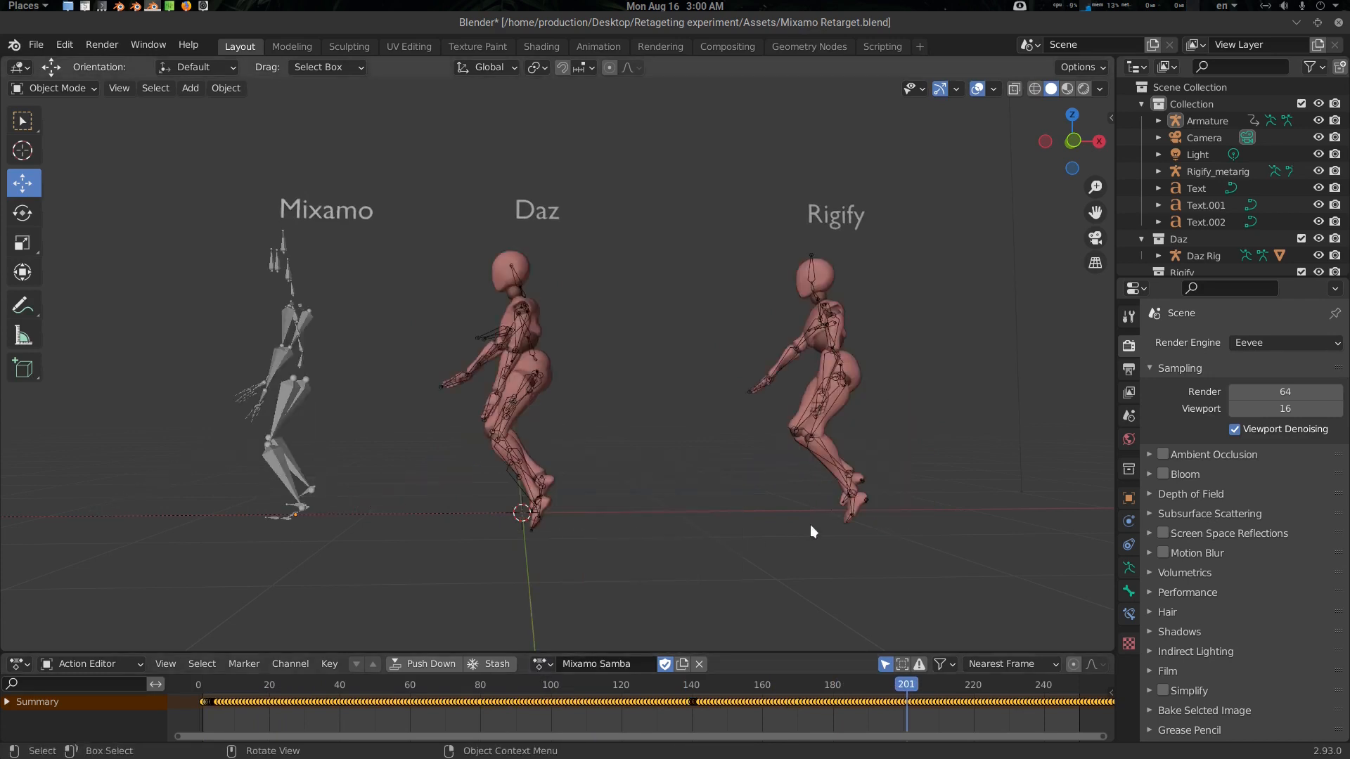
pyautogui.press('space')
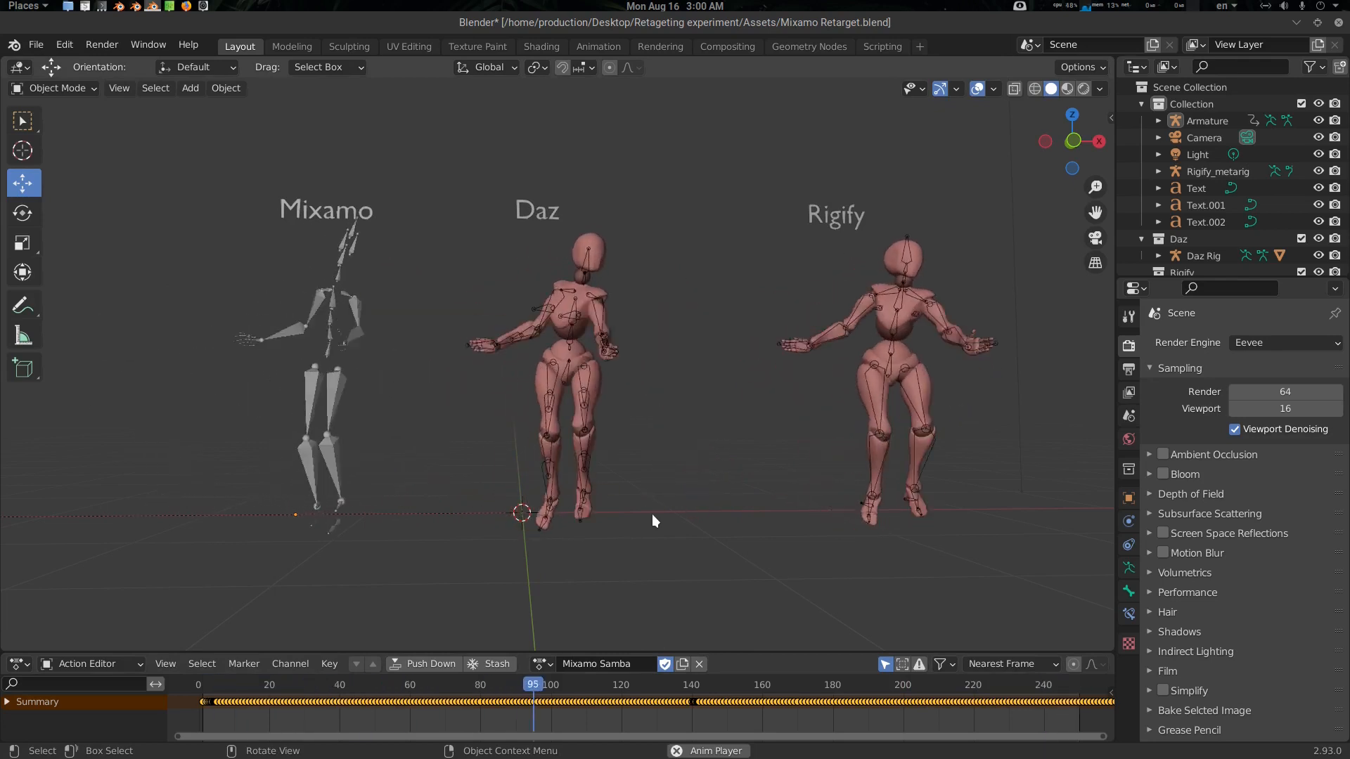
pyautogui.press('space')
# Assign the Armature.001|mixamo.com|Layer0 action to the Mixamo armature and preview its playback.
pyautogui.click(542, 663)
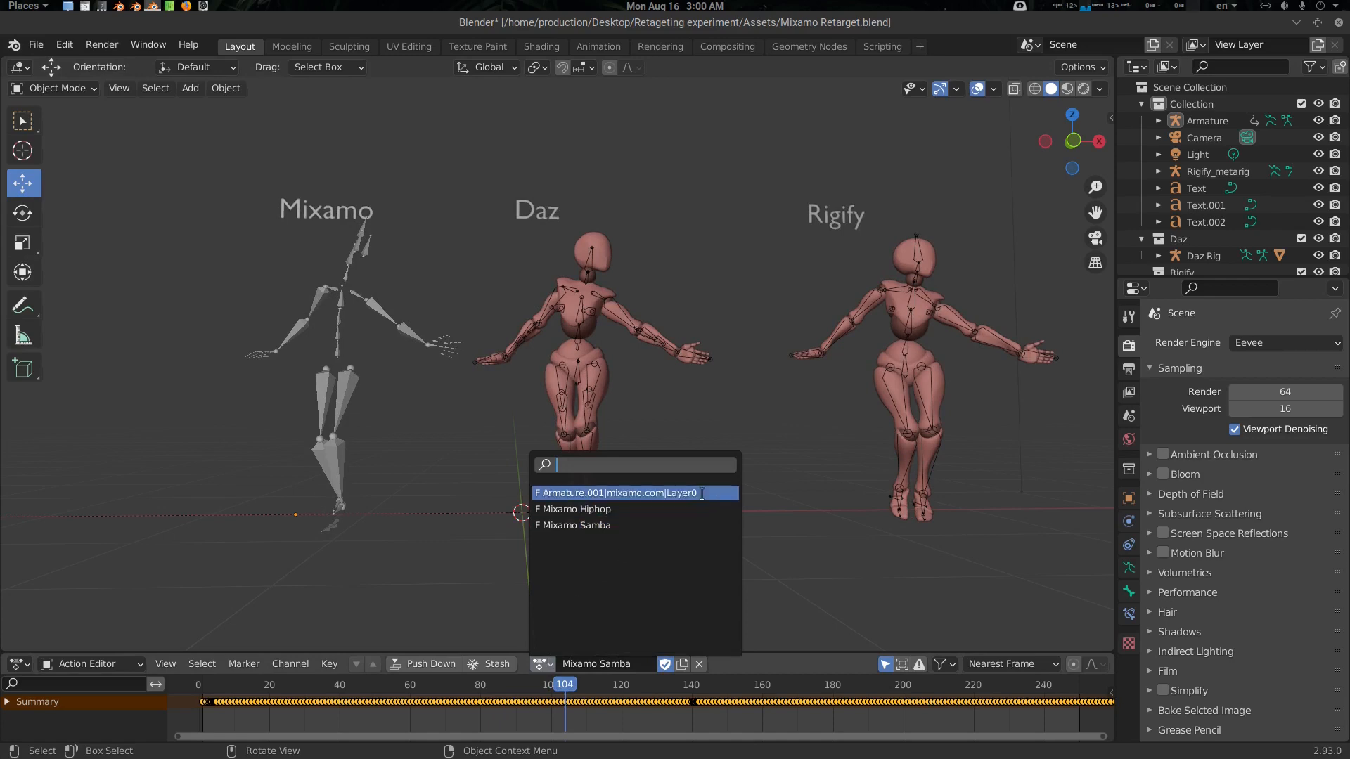
pyautogui.click(702, 493)
pyautogui.press('space')
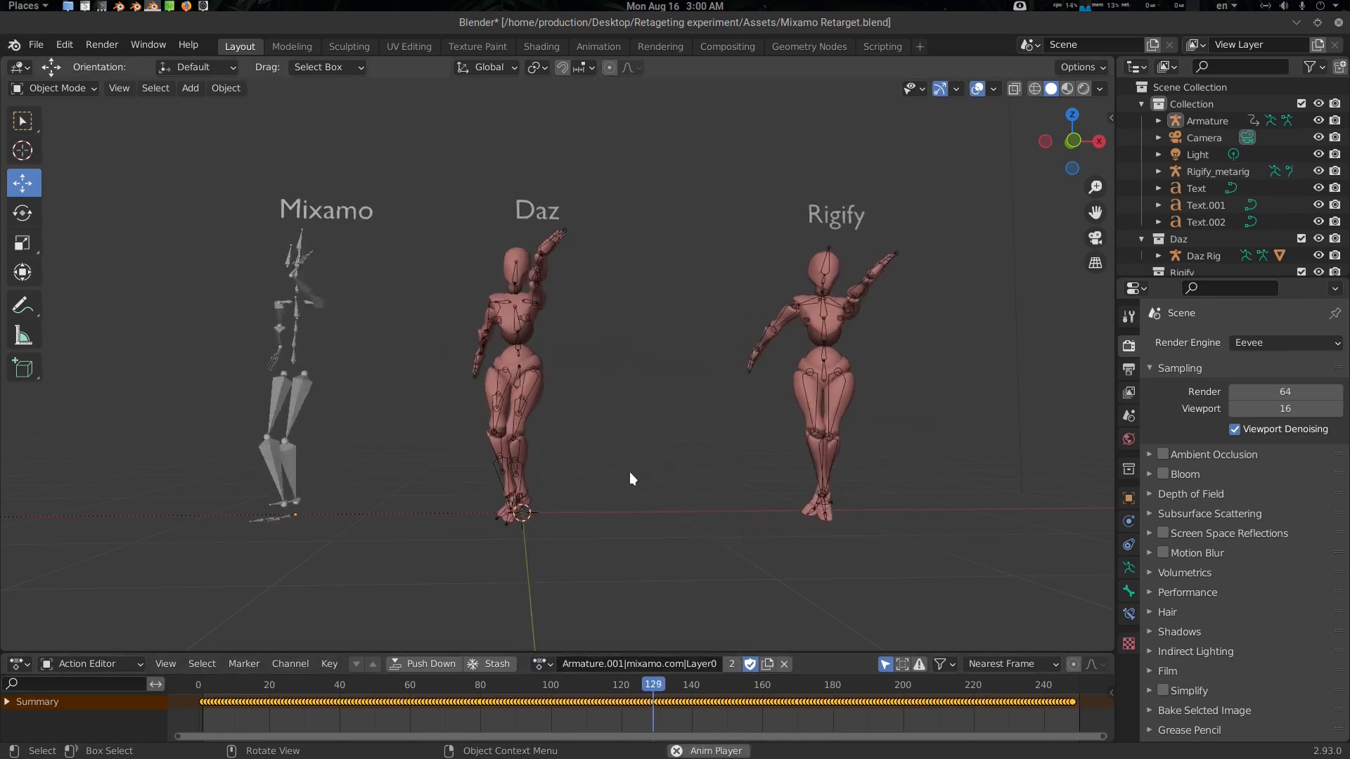
pyautogui.press('space')
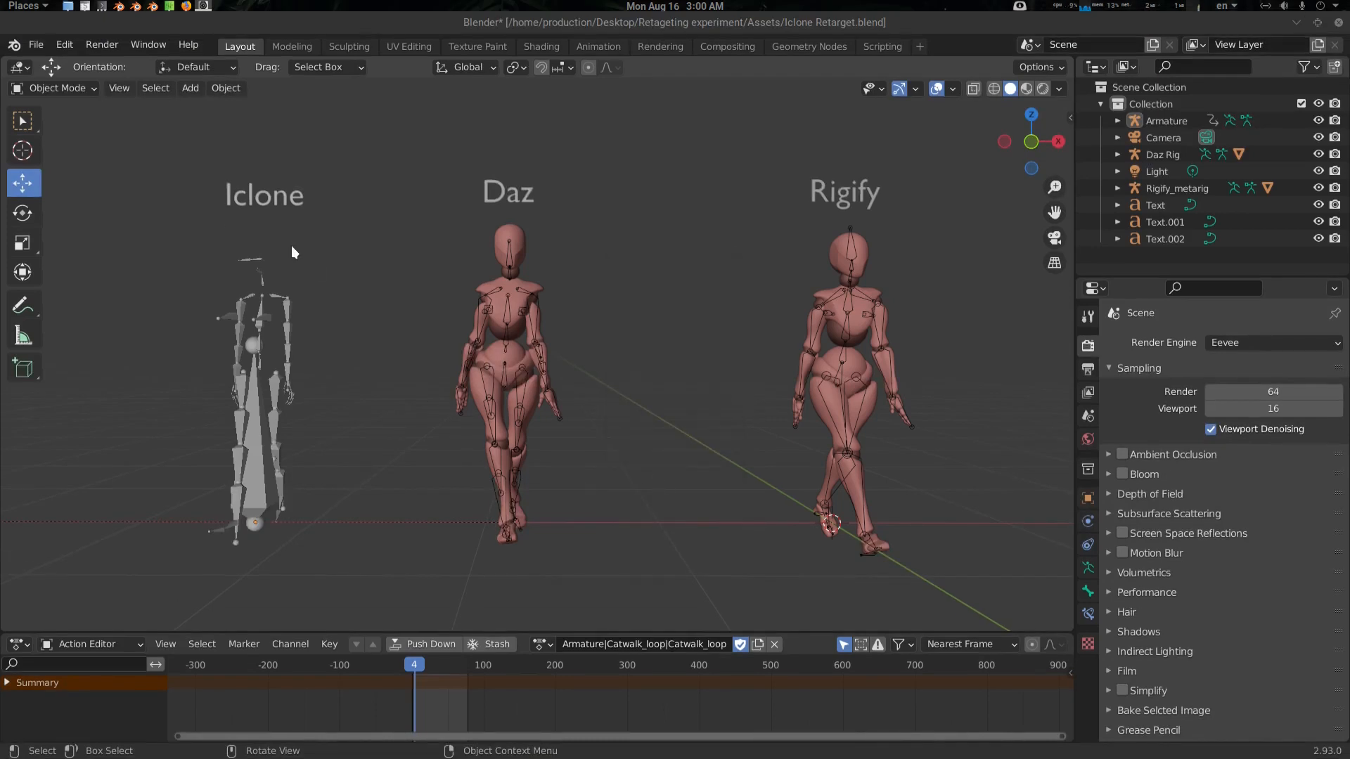
# In the iClone retarget scene, identify the source armature by selecting it and play its Catwalk_loop animation.
pyautogui.click(256, 426)
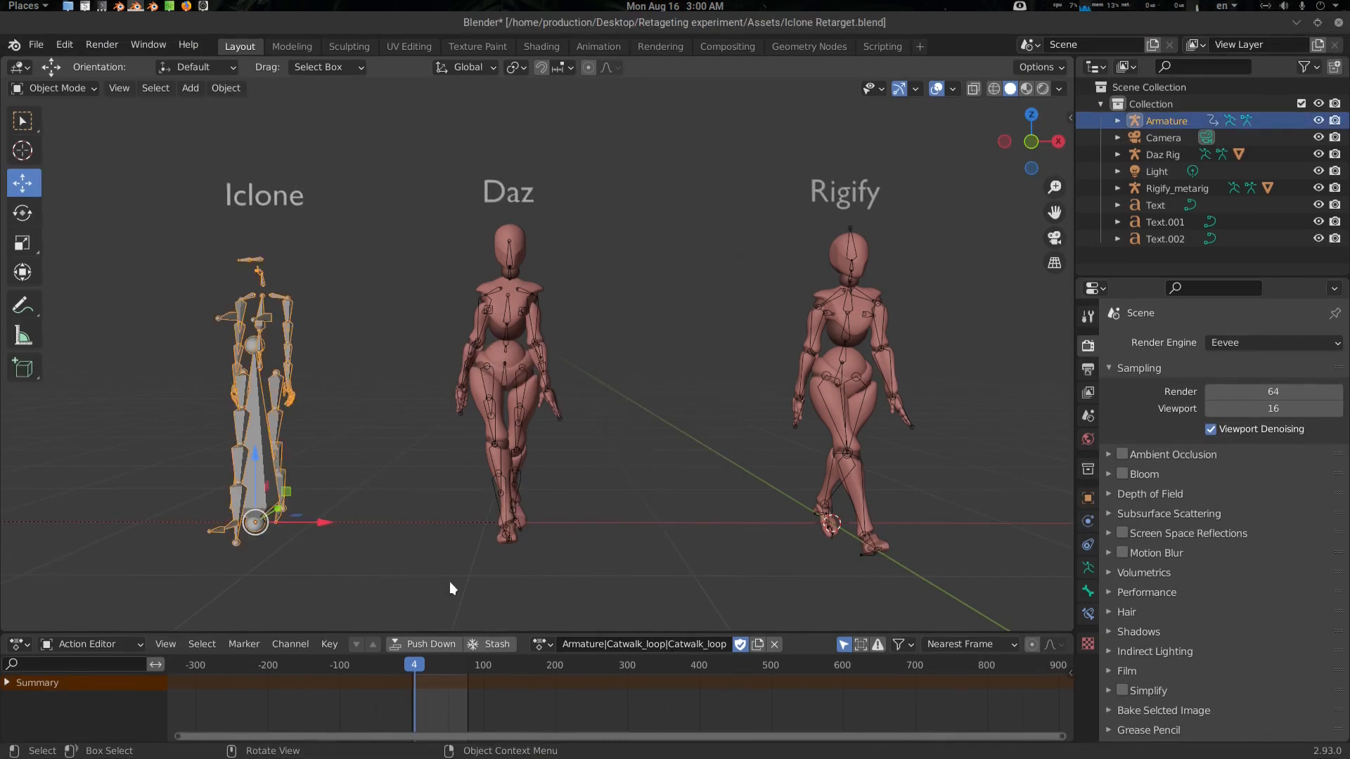
pyautogui.click(351, 395)
pyautogui.press('space')
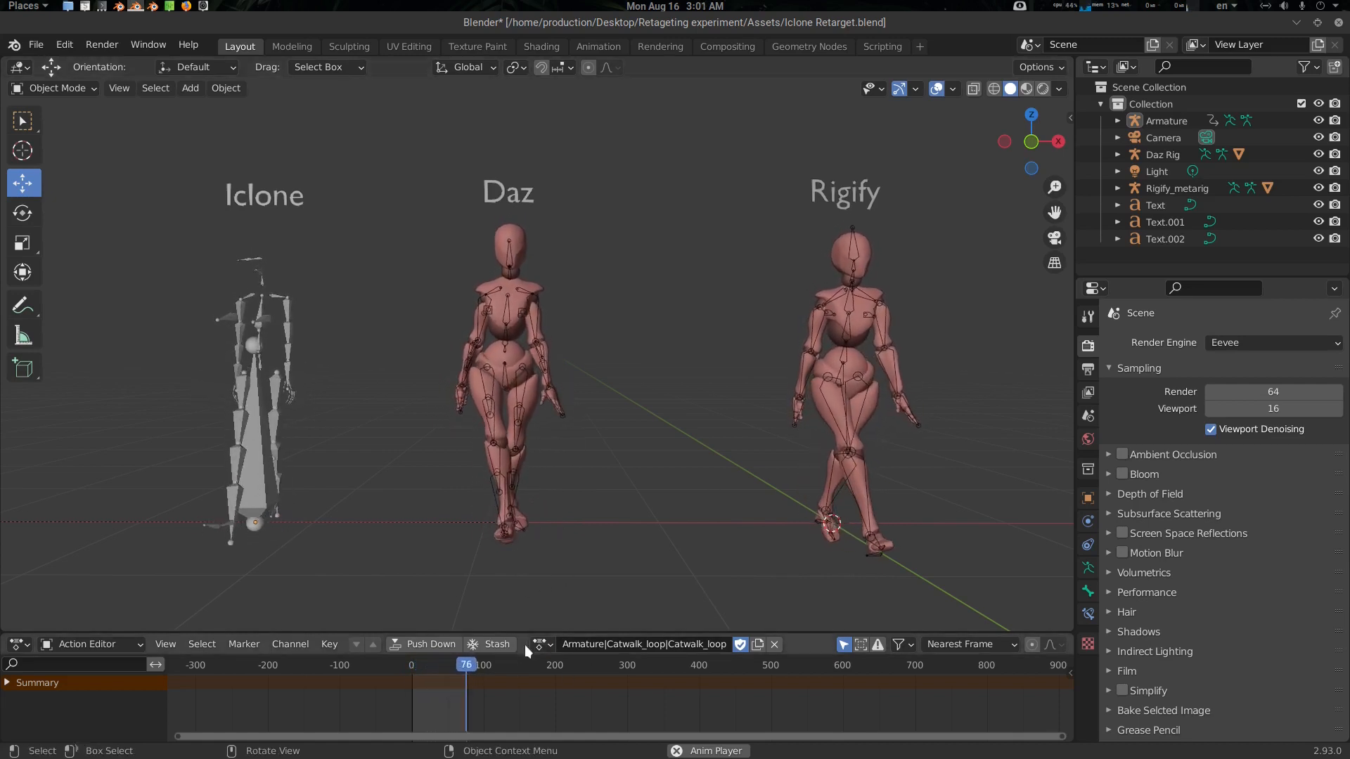
# Try the Heroine_LookAround action on the iClone armature, and assign Armature|Idle|Idle to preview it on the rigs.
pyautogui.click(543, 644)
pyautogui.click(616, 489)
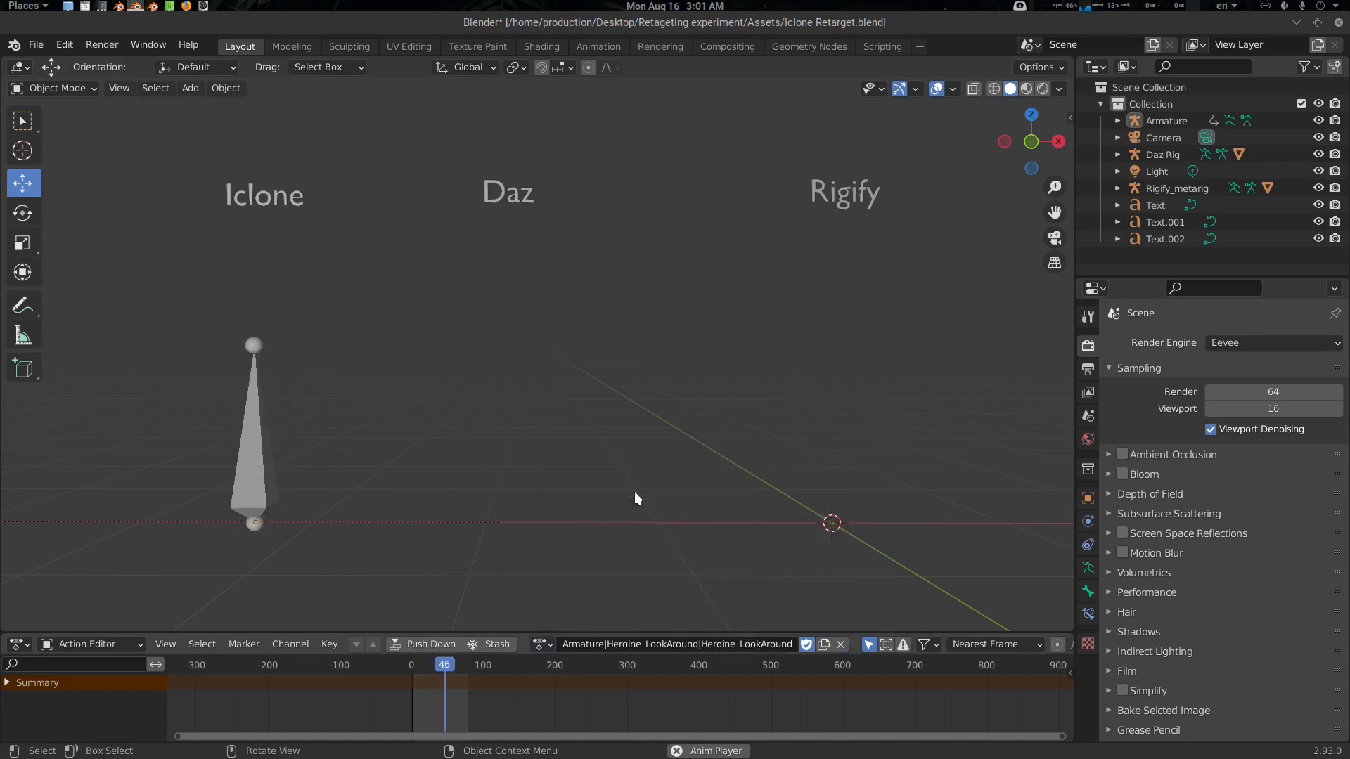
pyautogui.click(543, 644)
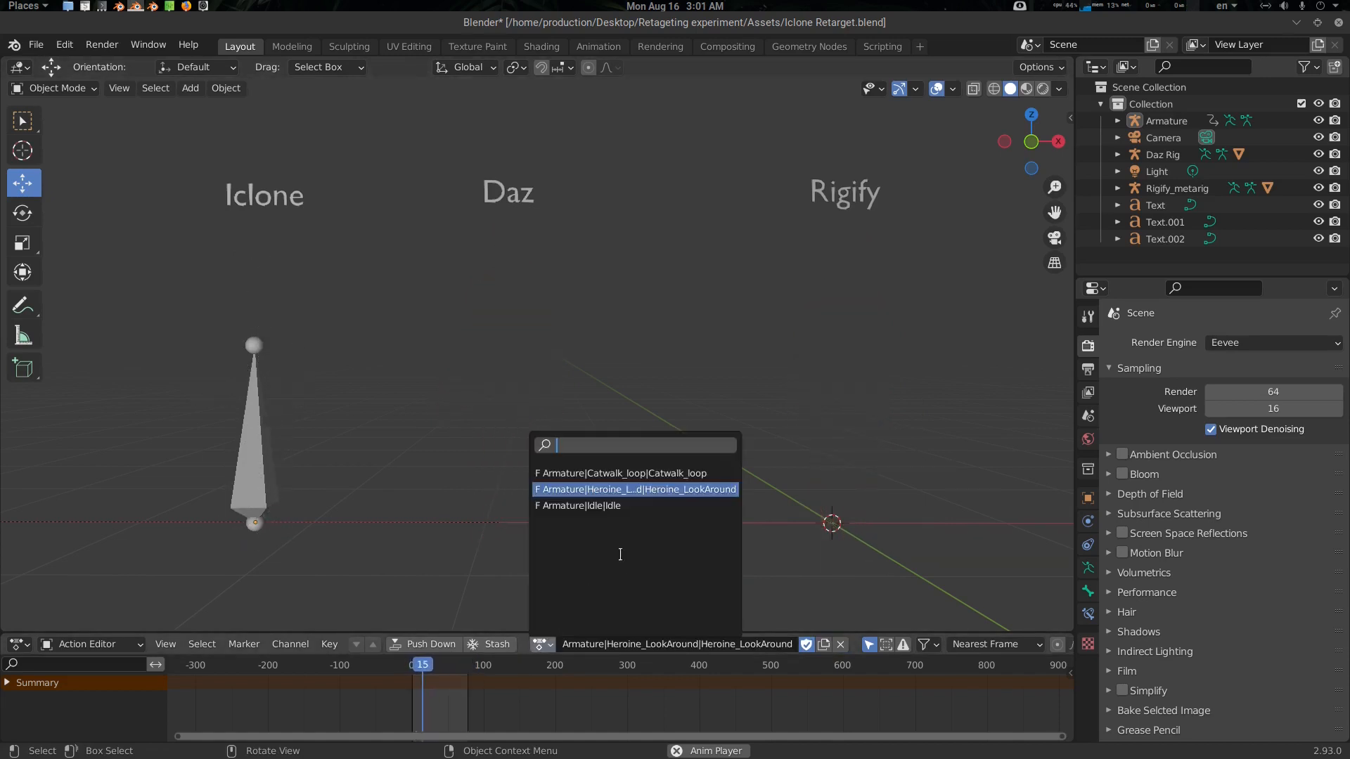
pyautogui.click(612, 506)
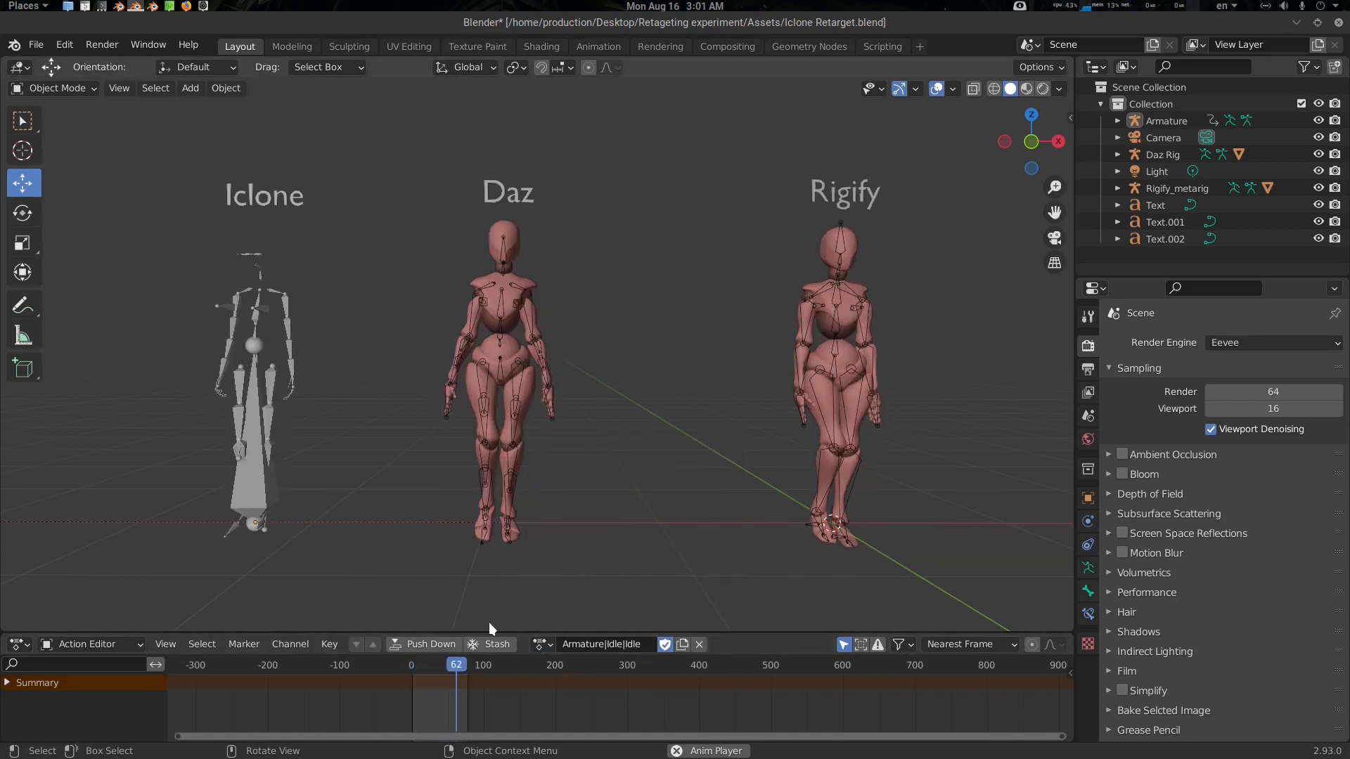
pyautogui.moveTo(605, 664); pyautogui.dragTo(430, 690)
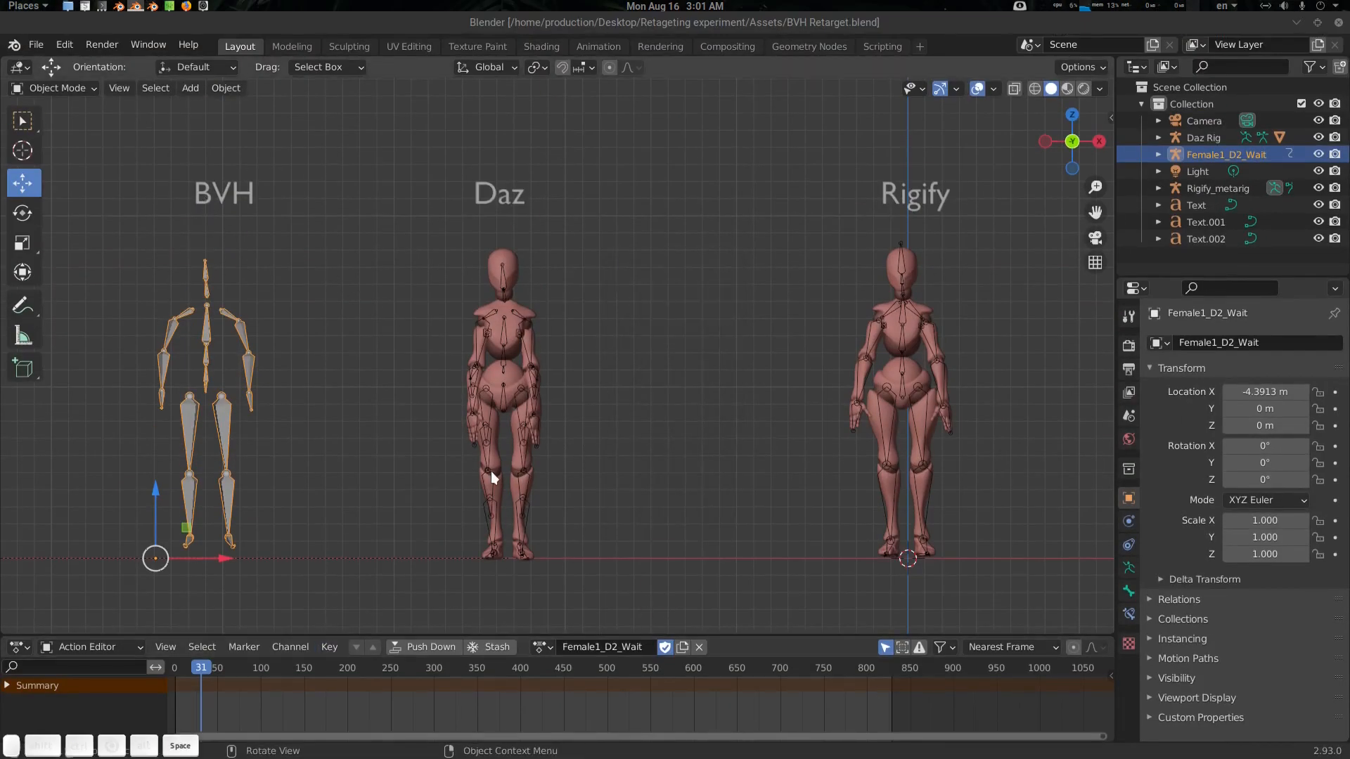
# In the BVH retarget scene, preview the Female1_D2_Wait animation on the Daz and Rigify rigs.
pyautogui.moveTo(217, 669)
pyautogui.mouseDown()
pyautogui.moveTo(416, 670)
pyautogui.moveTo(243, 673)
pyautogui.mouseUp()
pyautogui.press('space')
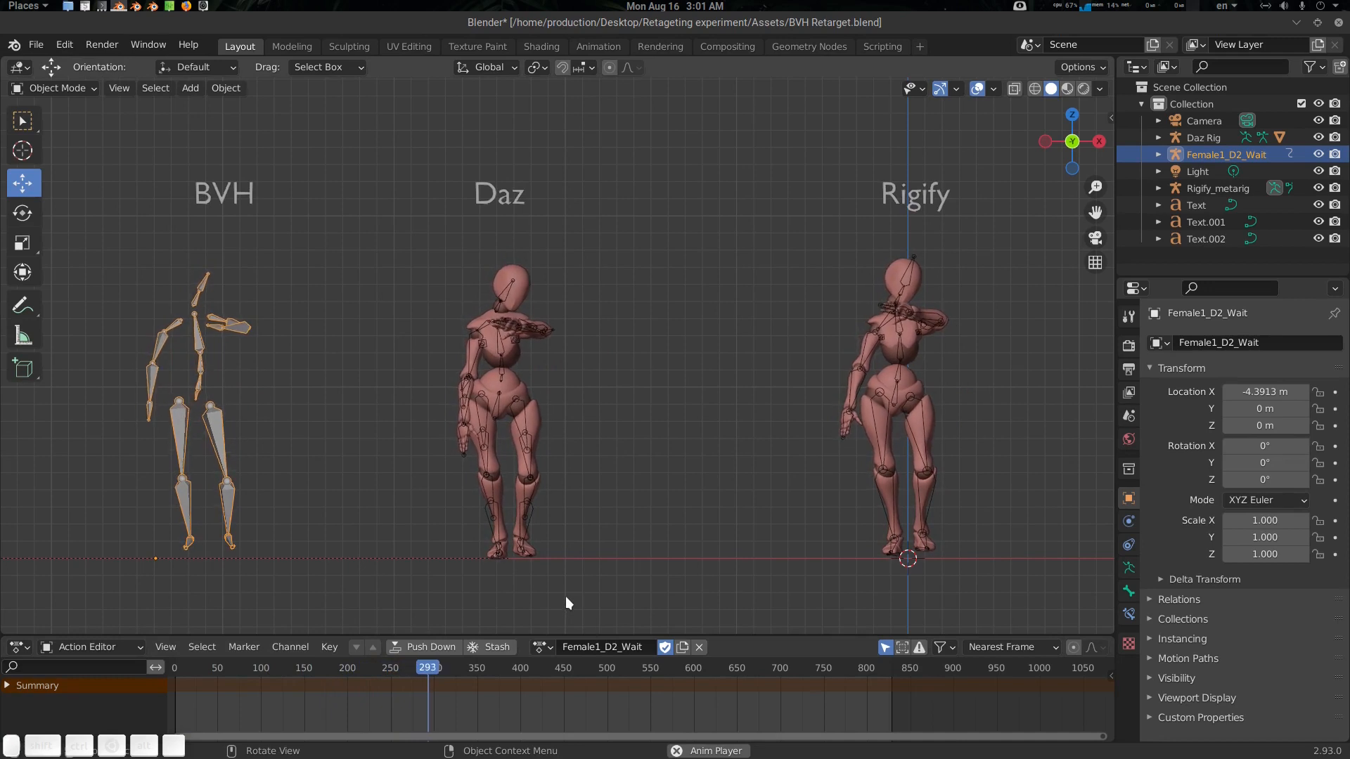
pyautogui.press('space')
# Assign the Female1_D3_ConversationGestures action to the BVH armature and scrub through its animation.
pyautogui.click(541, 647)
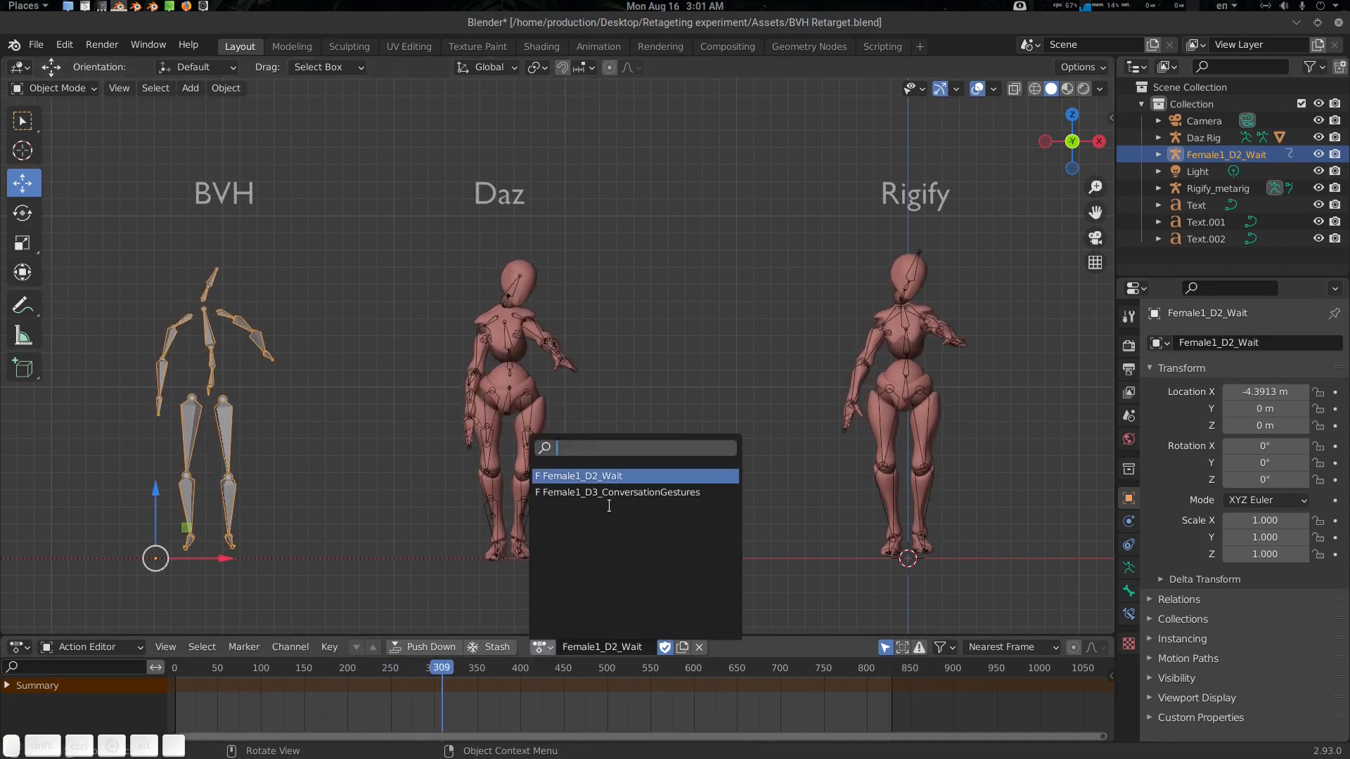
pyautogui.click(641, 493)
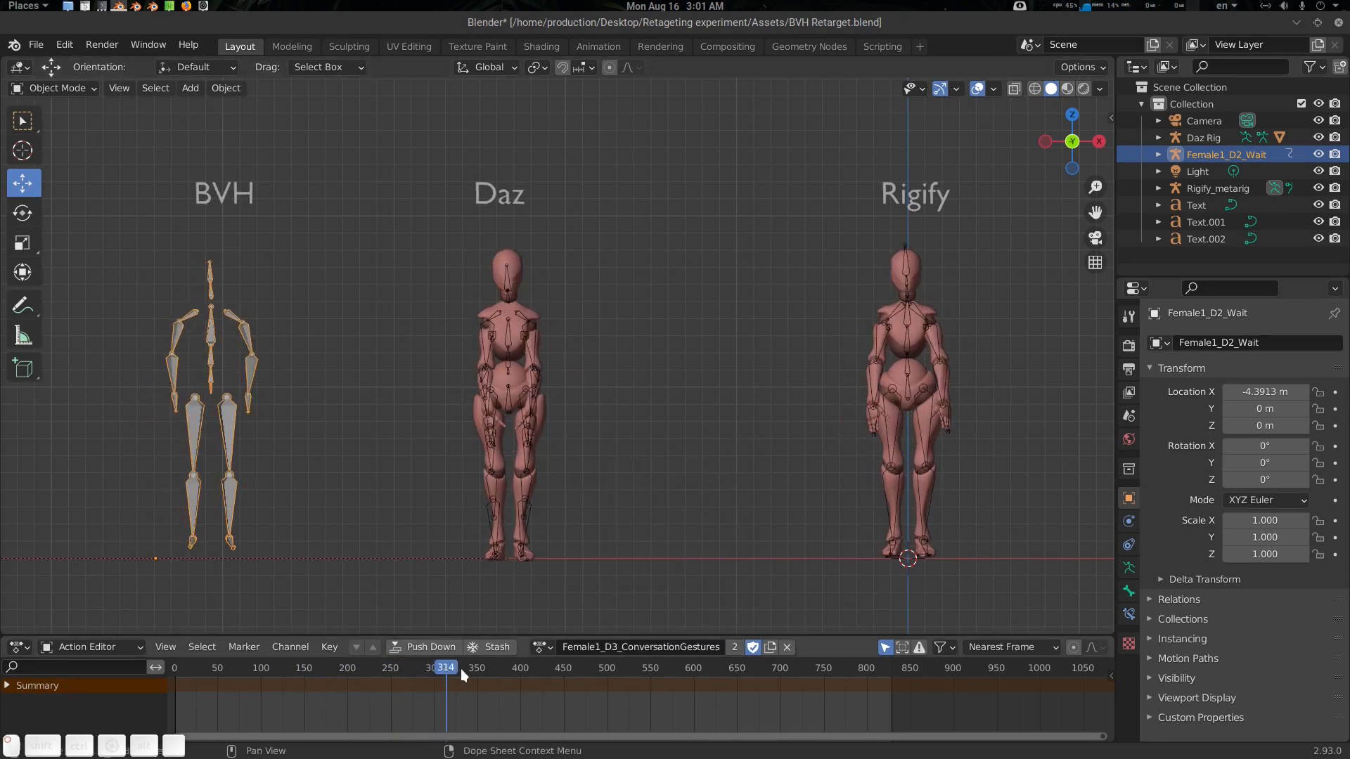
pyautogui.moveTo(525, 668); pyautogui.dragTo(303, 672)
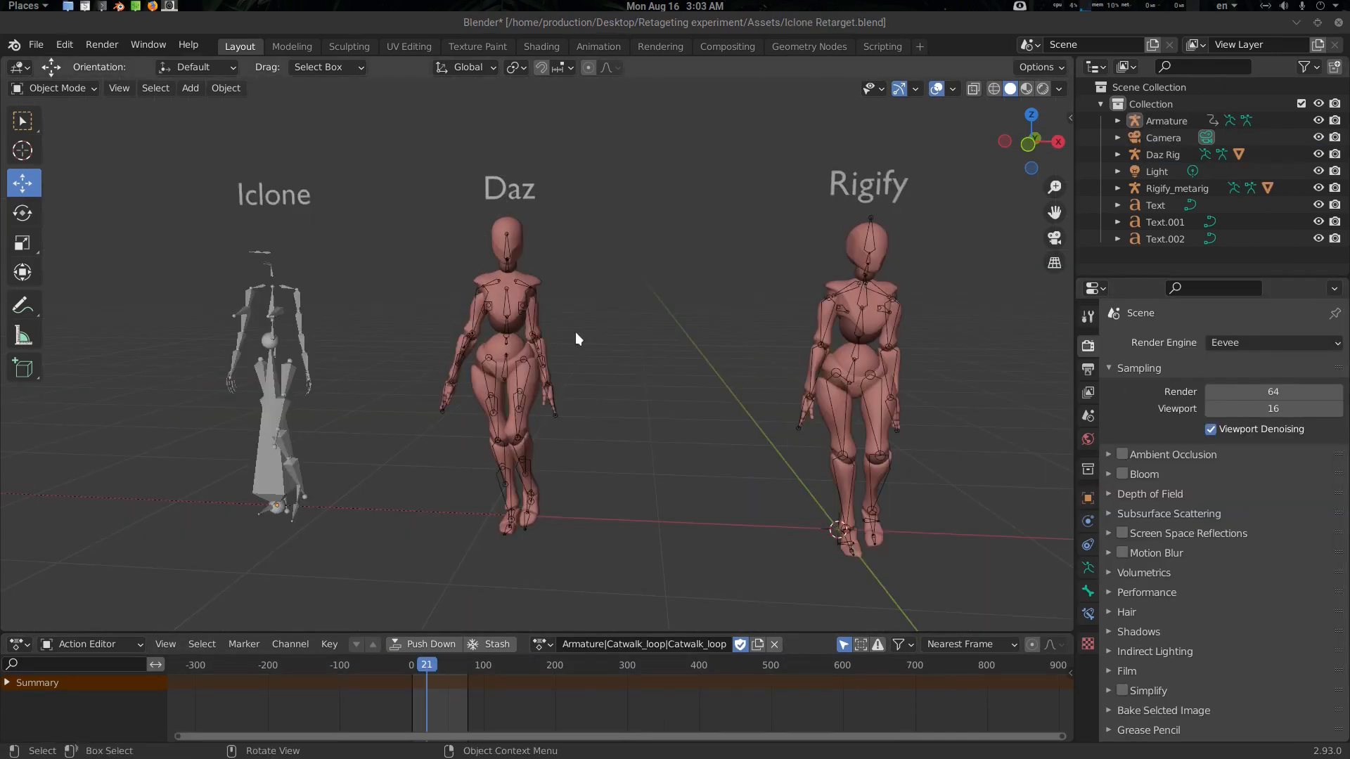
# In the iClone retarget scene, select the Daz rig and switch it to Pose Mode.
pyautogui.moveTo(564, 352); pyautogui.dragTo(533, 402, button='middle')
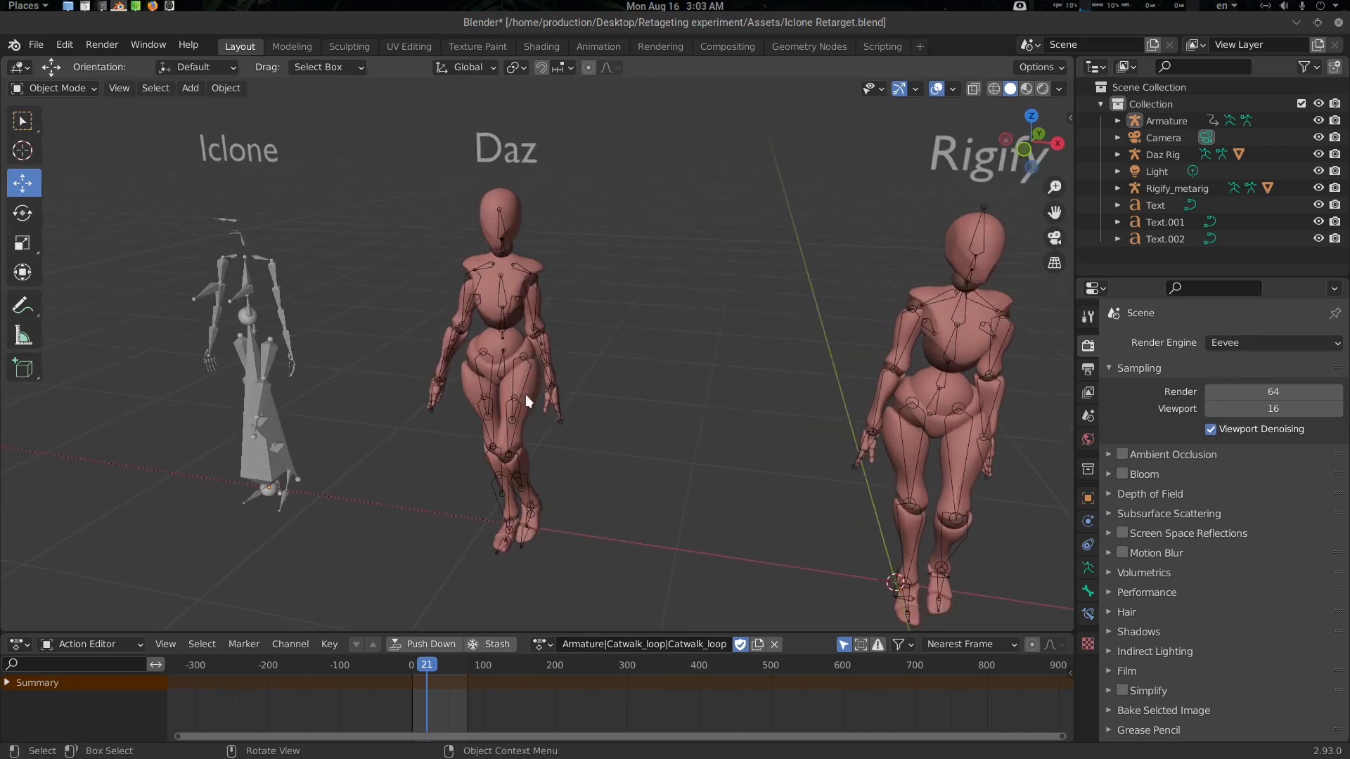
pyautogui.click(505, 362)
pyautogui.hotkey('ctrl', 'Tab')
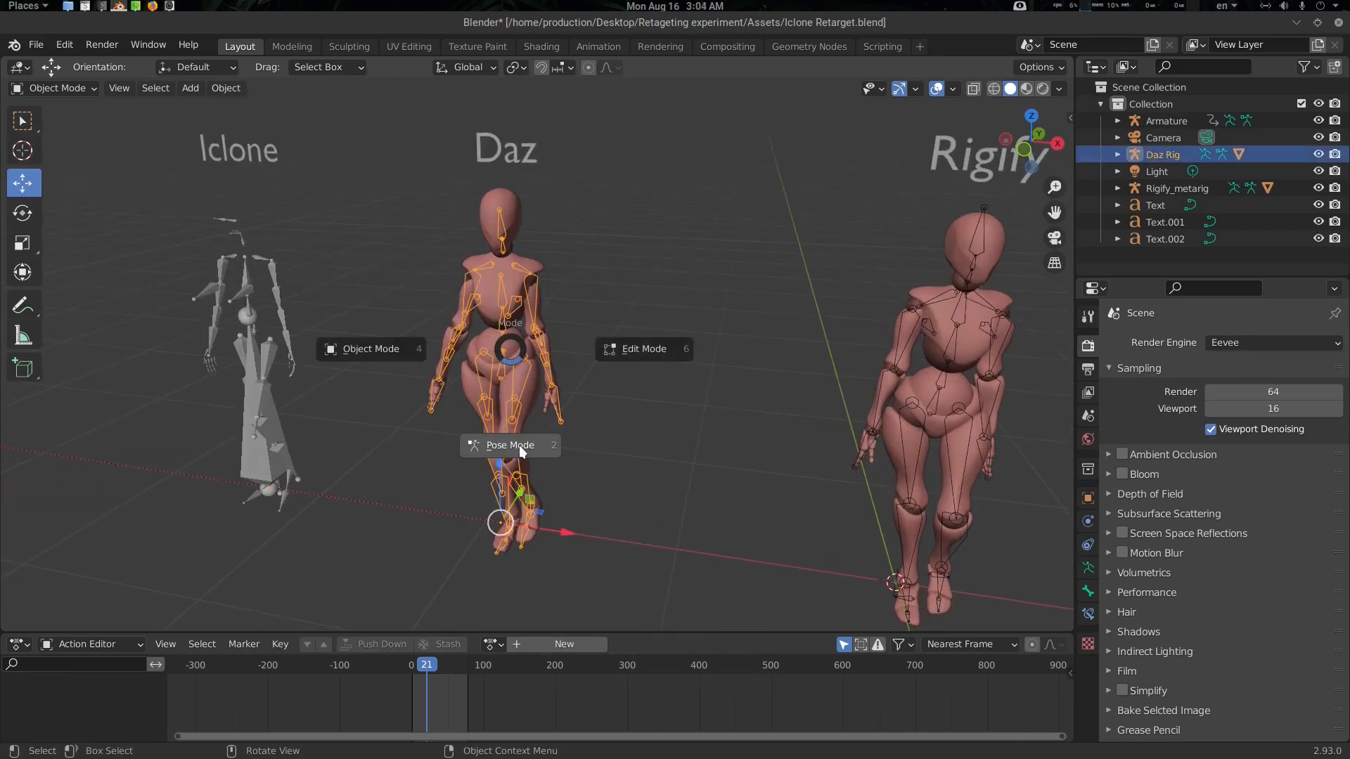
pyautogui.click(519, 445)
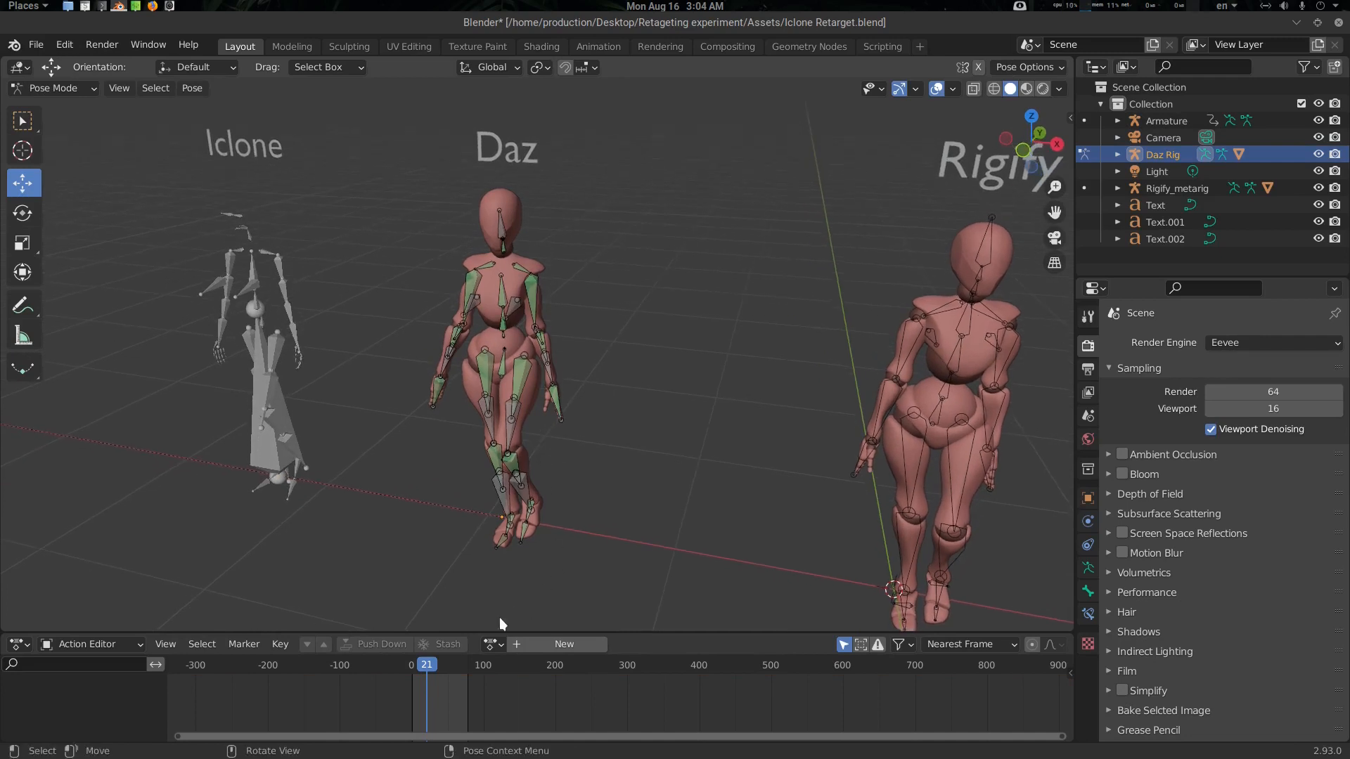
# Set the current frame to 17 and create a new action for the Daz rig.
pyautogui.moveTo(436, 668); pyautogui.dragTo(425, 669)
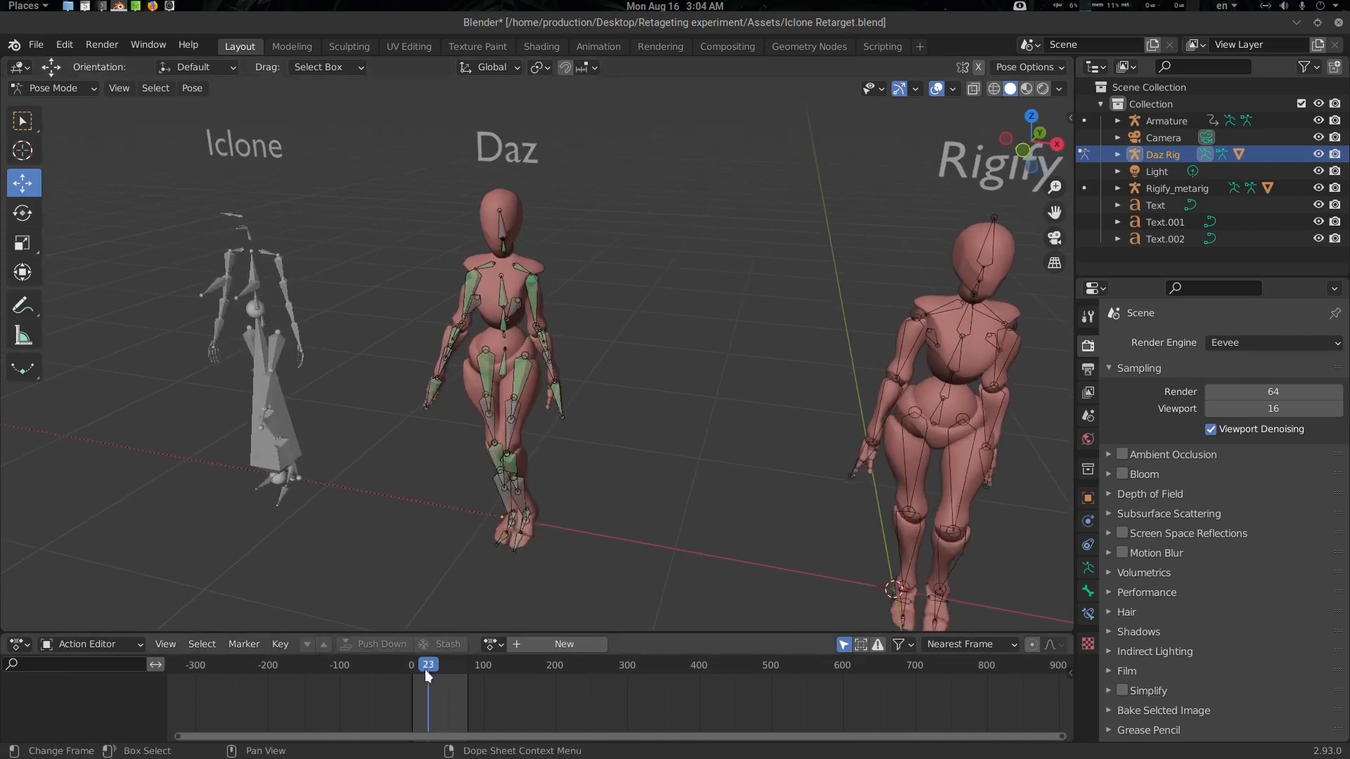
pyautogui.click(580, 645)
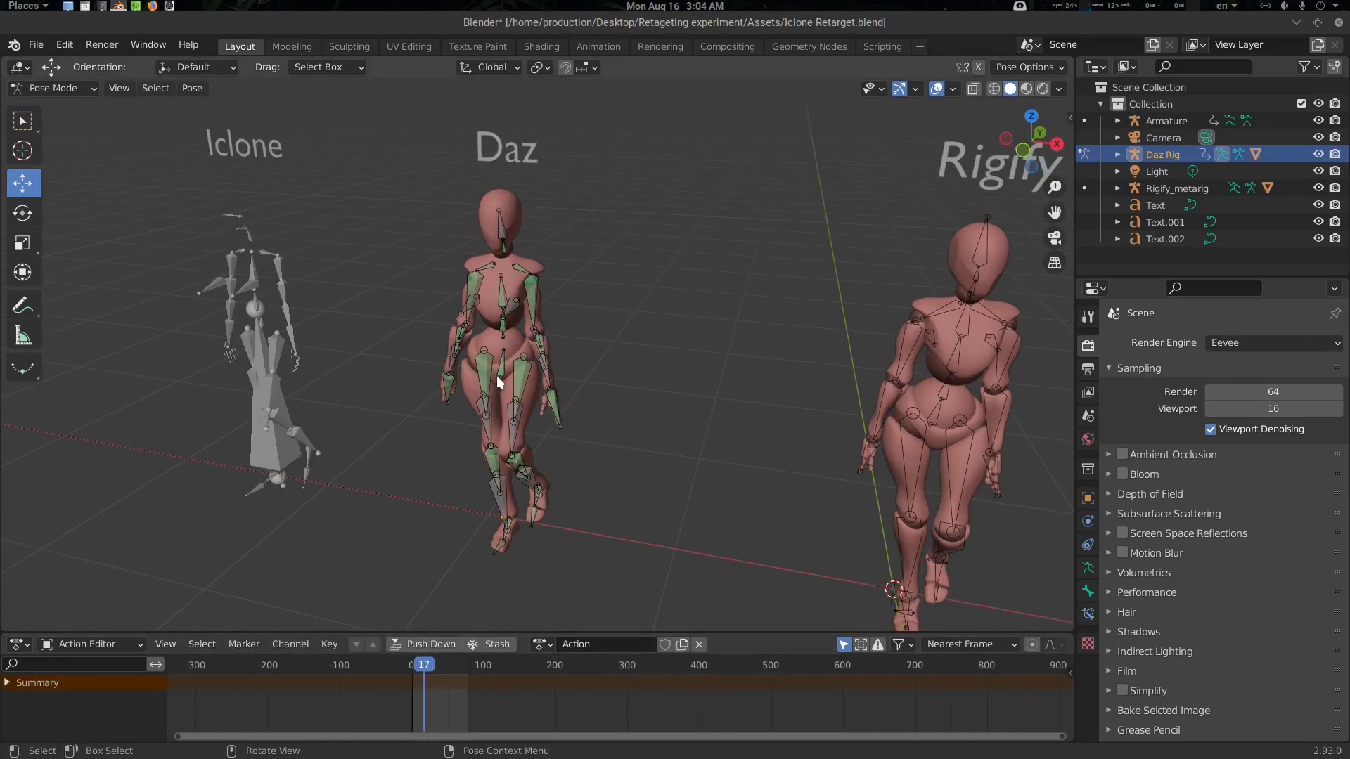
# Try moving the Daz rig's hip bone along the global Y axis and undo the move.
pyautogui.moveTo(551, 445); pyautogui.dragTo(527, 395, button='middle')
pyautogui.moveTo(529, 354); pyautogui.dragTo(627, 301)
pyautogui.hotkey('ctrl', 'z')
# Move the Daz rig's hip bone about 1.36 m along global Y and insert a keyframe at frame 17.
pyautogui.moveTo(569, 391); pyautogui.dragTo(537, 434, button='middle')
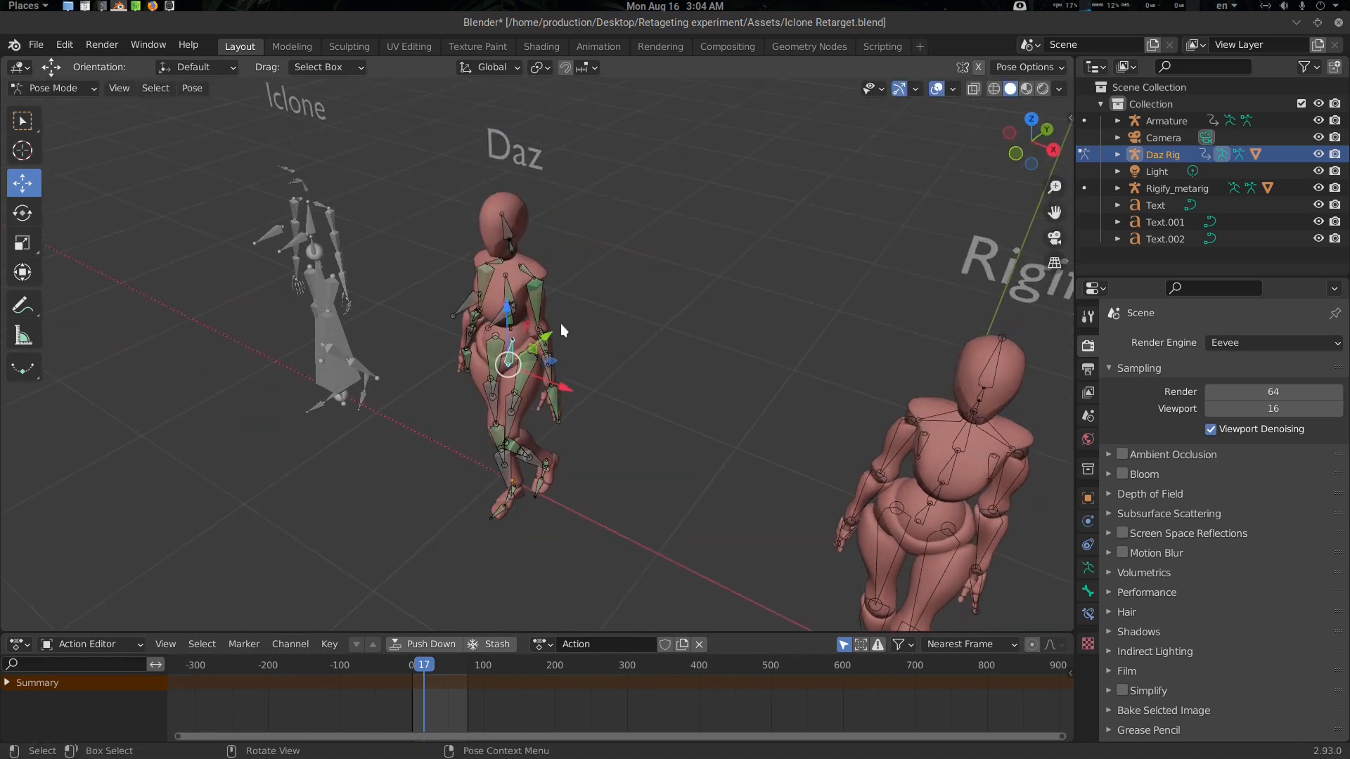
pyautogui.moveTo(559, 323); pyautogui.dragTo(708, 262)
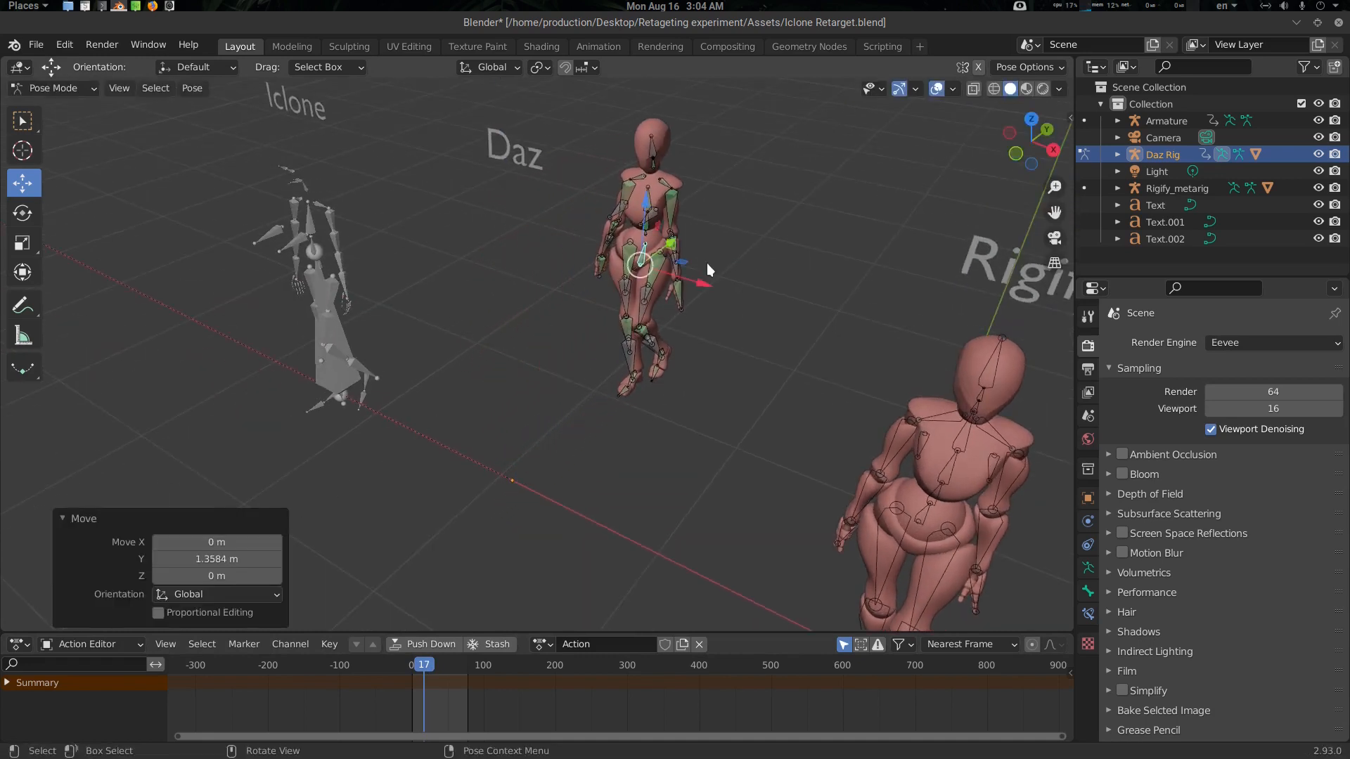
pyautogui.press('i')
pyautogui.click(635, 282)
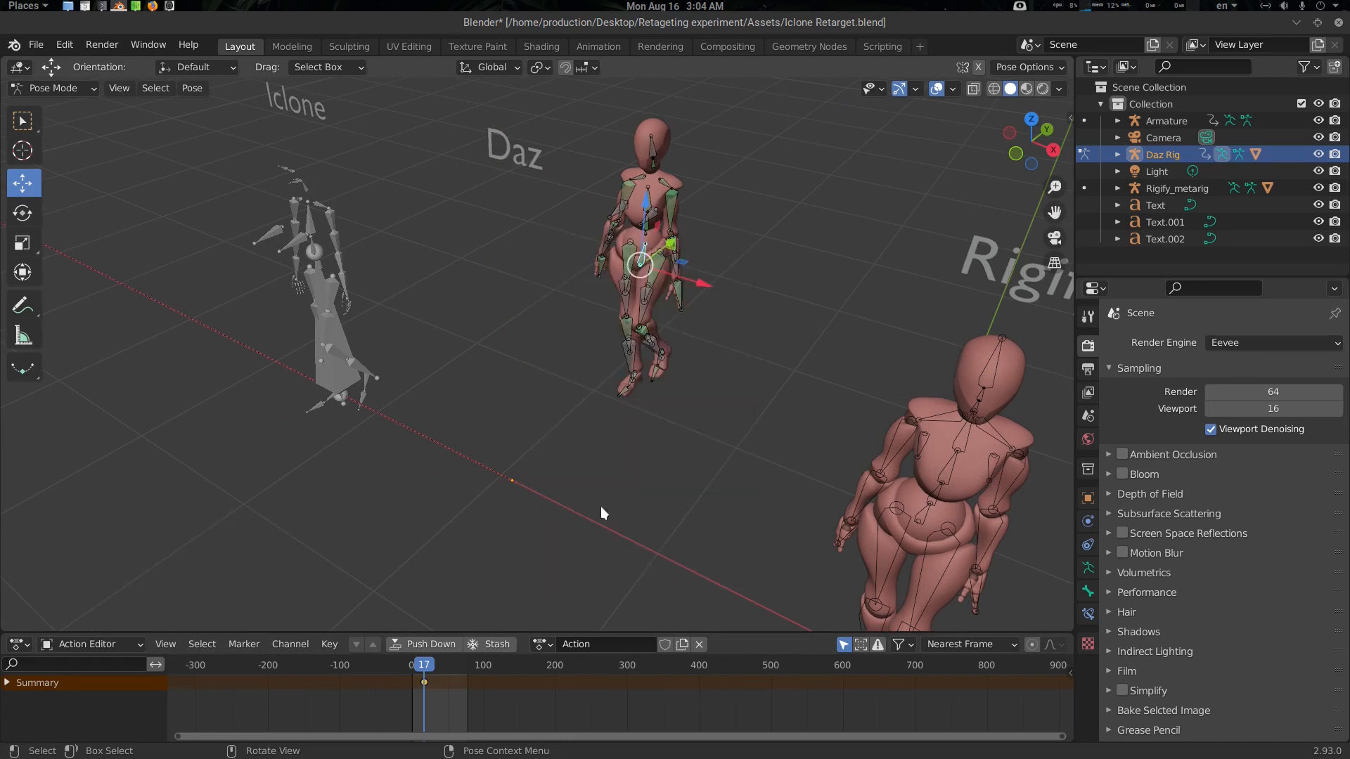
# At frame 76, move the Daz rig's hip bone about -1.3 m along global Y and insert a Location keyframe.
pyautogui.click(433, 664)
pyautogui.moveTo(433, 664); pyautogui.dragTo(466, 665)
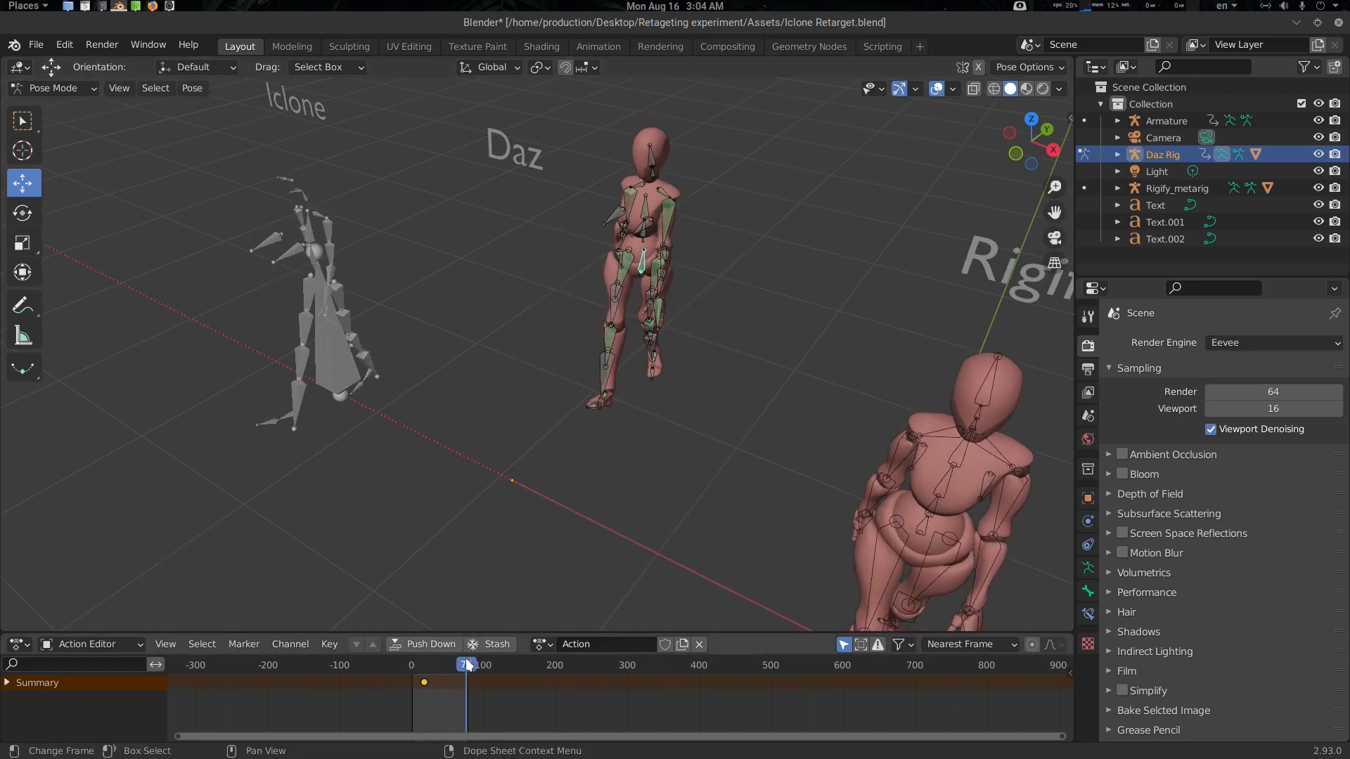
pyautogui.moveTo(674, 253); pyautogui.dragTo(606, 328)
pyautogui.hotkey('ctrl', 'z')
pyautogui.moveTo(637, 330); pyautogui.dragTo(724, 289, button='middle')
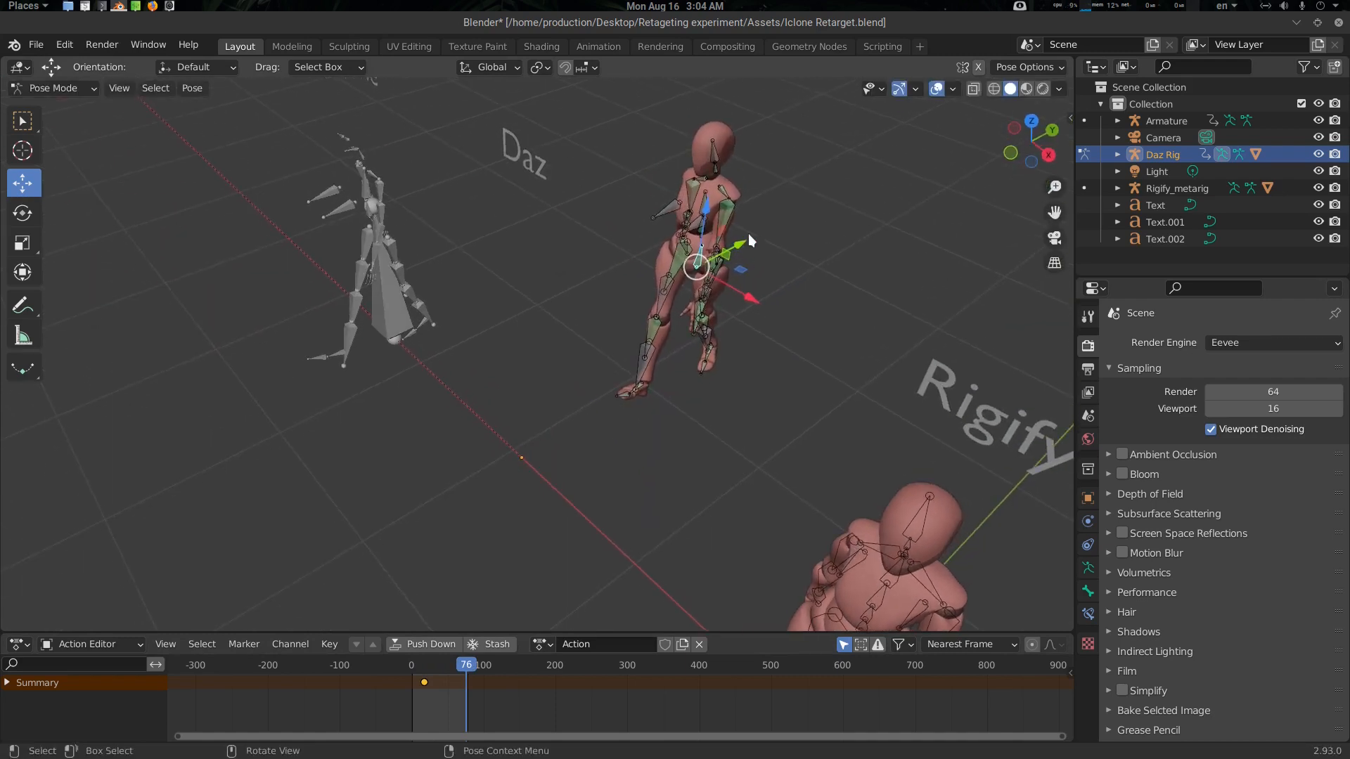
pyautogui.press('g')
pyautogui.press('y')
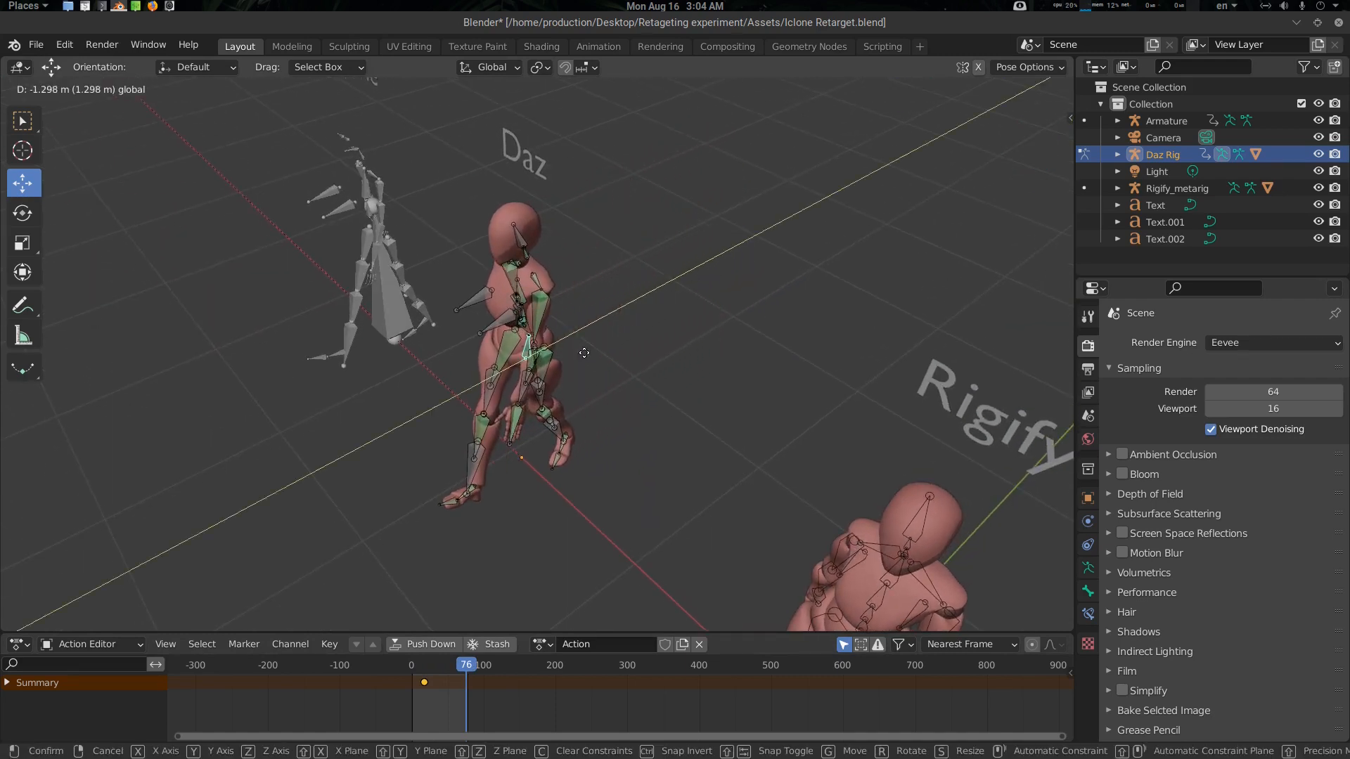
pyautogui.click(584, 353)
pyautogui.press('i')
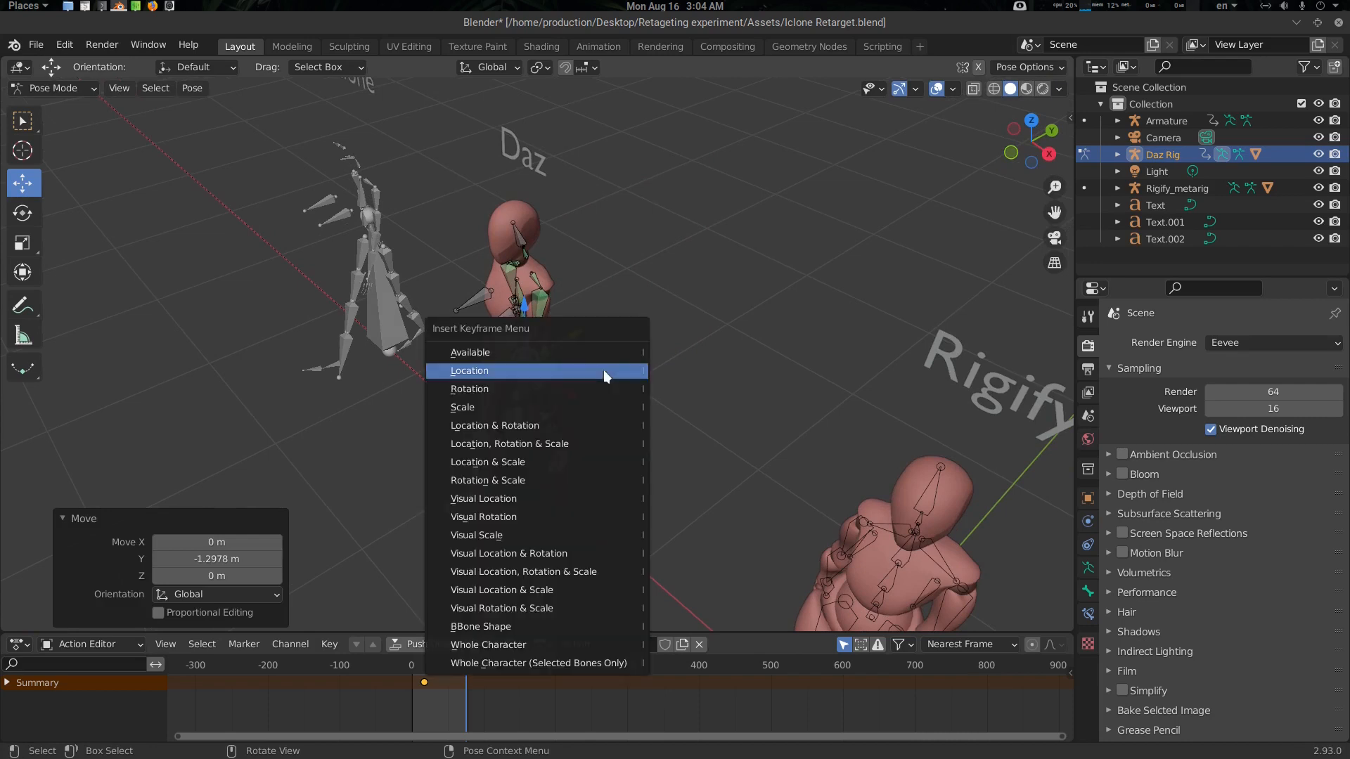
pyautogui.click(604, 370)
# At frame 55, rotate the Daz rig's upper arm bones outward away from the body and play the animation.
pyautogui.moveTo(476, 674)
pyautogui.mouseDown()
pyautogui.moveTo(425, 672)
pyautogui.moveTo(453, 671)
pyautogui.mouseUp()
pyautogui.moveTo(622, 437); pyautogui.dragTo(692, 385, button='middle')
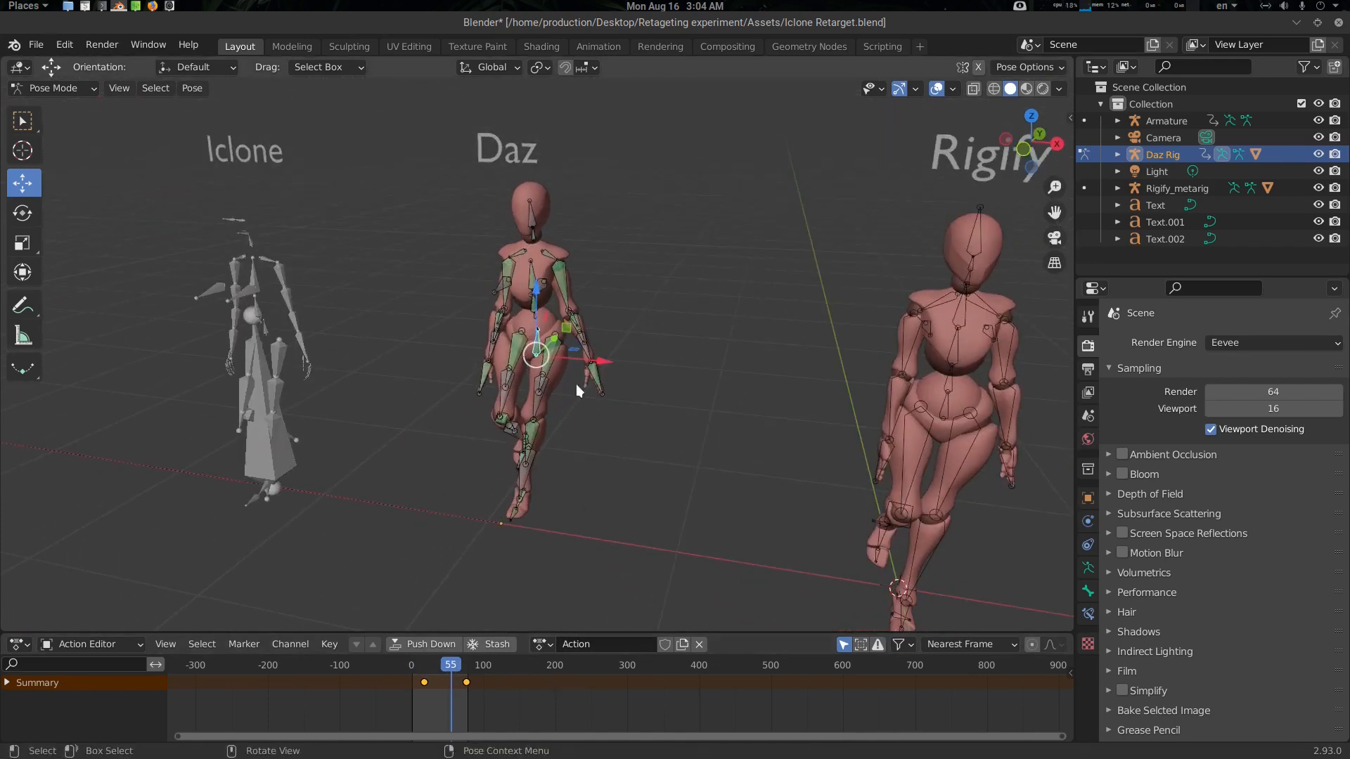
pyautogui.moveTo(576, 384); pyautogui.dragTo(600, 294, button='middle')
pyautogui.moveTo(602, 353); pyautogui.dragTo(610, 335, button='middle')
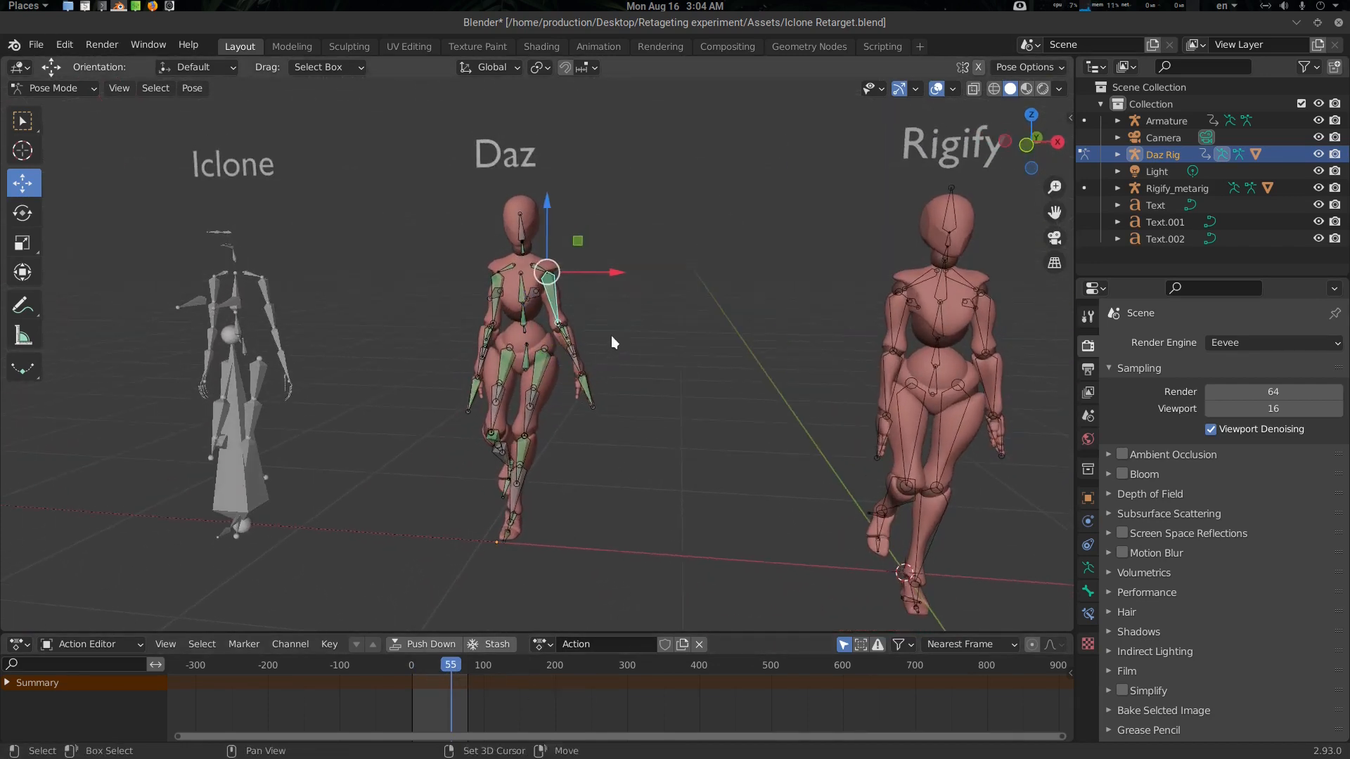
pyautogui.hotkey('shift', 'space')
pyautogui.press('r')
pyautogui.moveTo(603, 243); pyautogui.dragTo(555, 278)
pyautogui.hotkey('alt', 'a')
pyautogui.click(501, 288)
pyautogui.hotkey('alt', 'a')
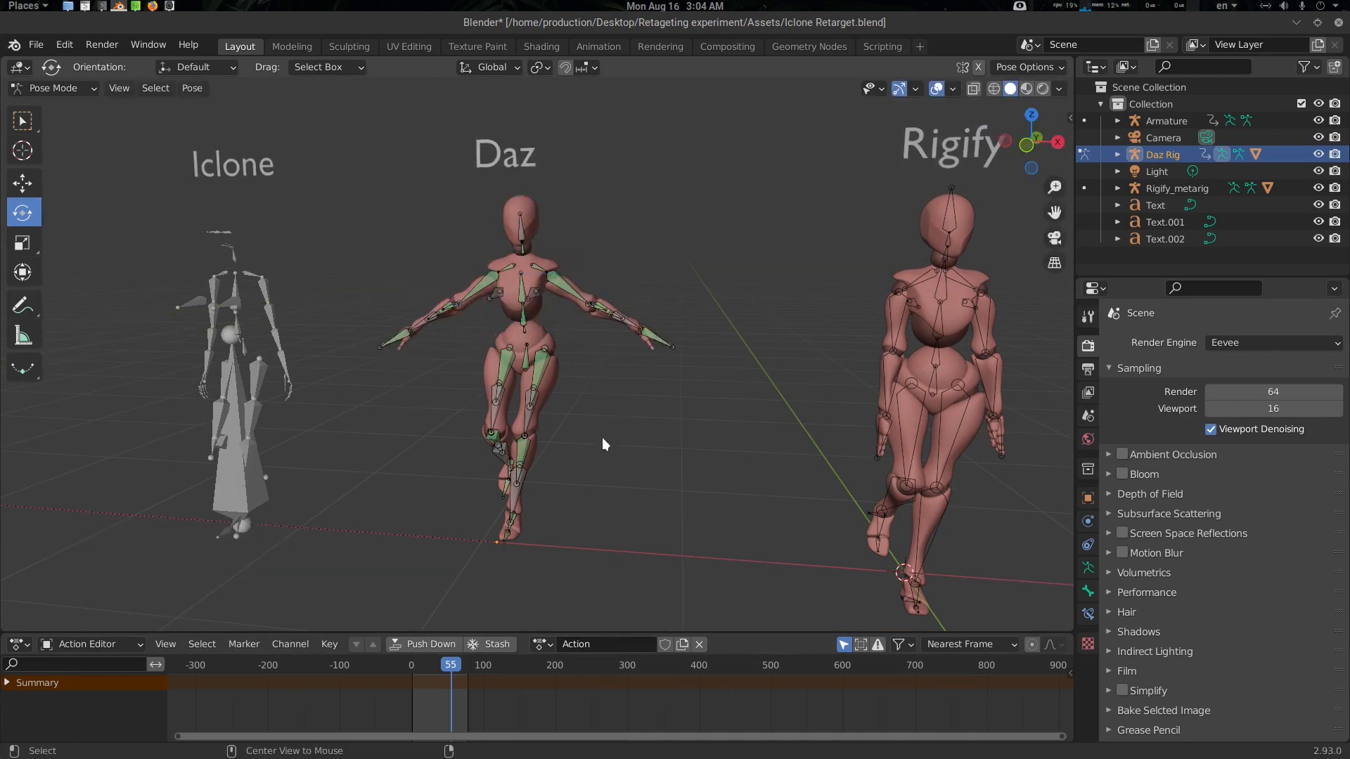
pyautogui.press('space')
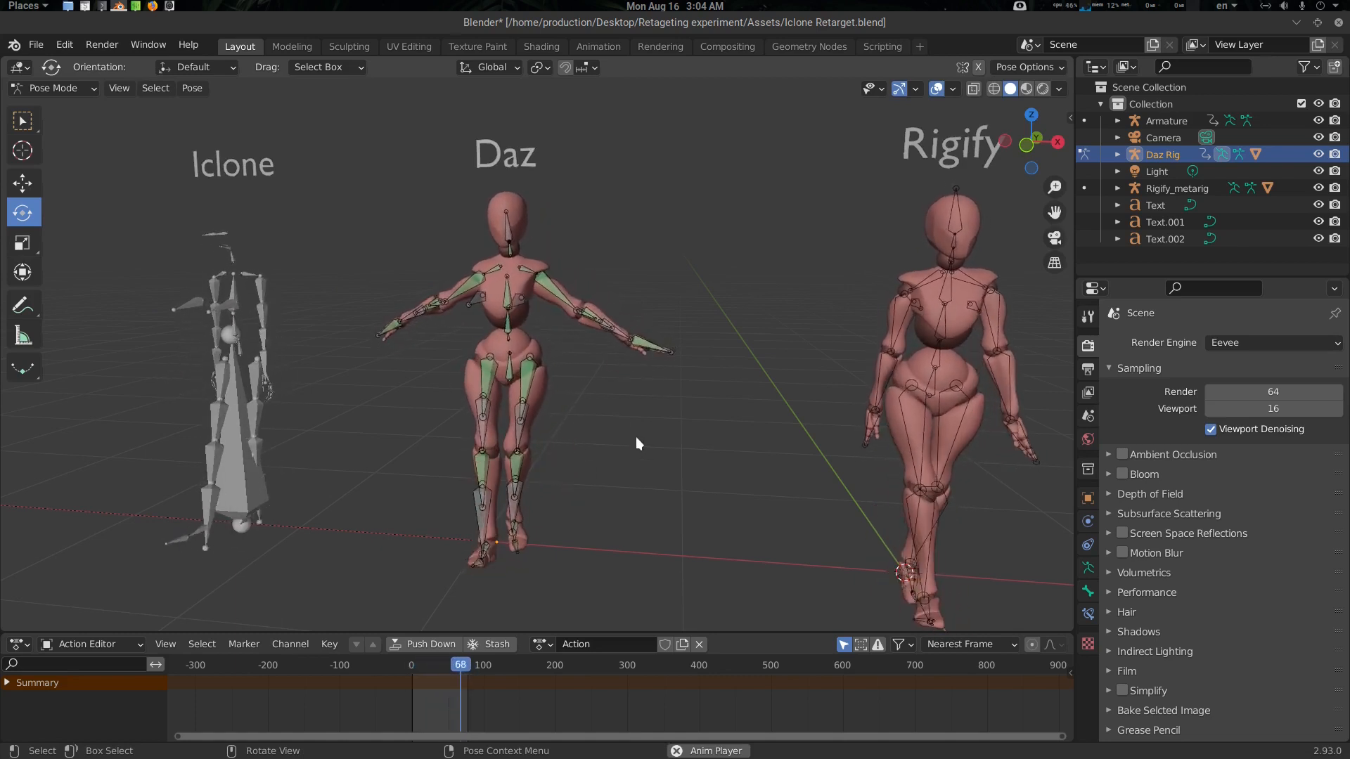
pyautogui.moveTo(617, 445); pyautogui.dragTo(593, 445, button='middle')
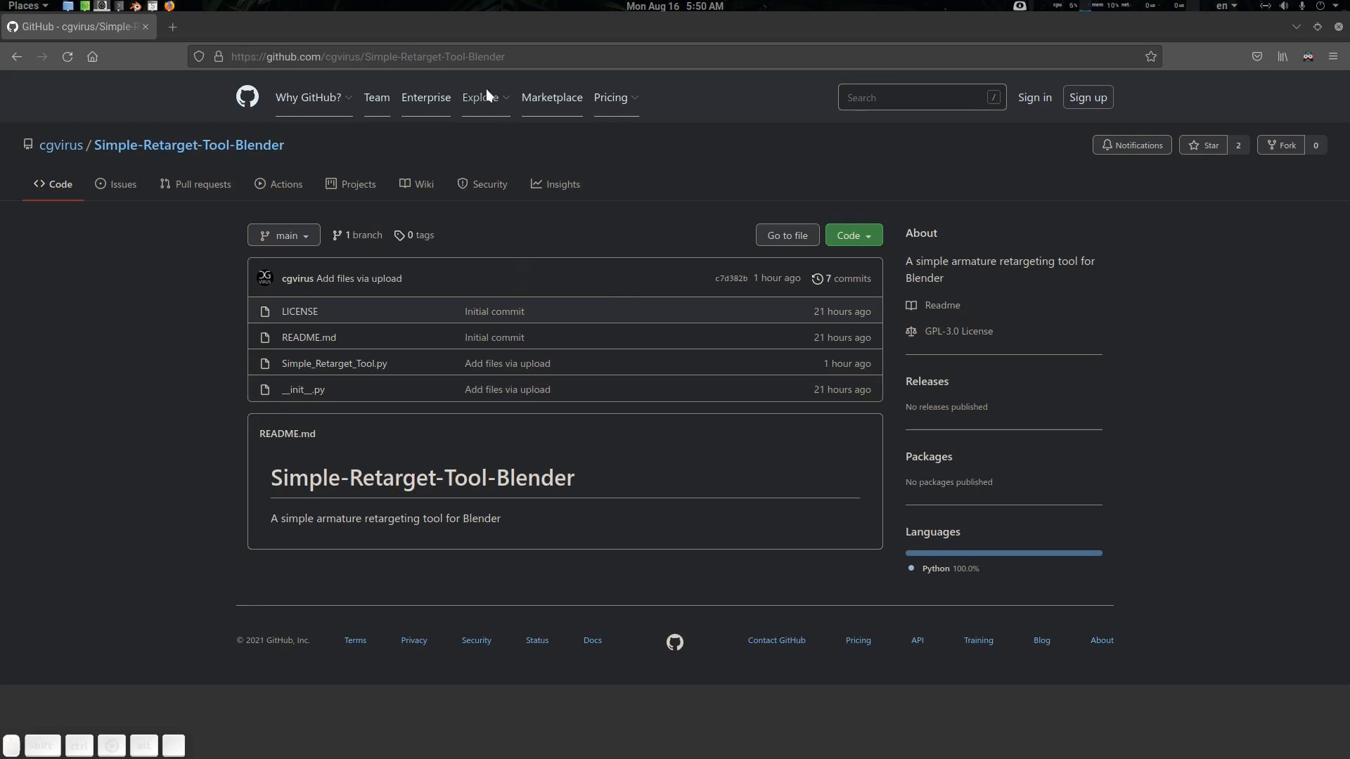
# Show the code download options of the Simple-Retarget-Tool-Blender repository on GitHub and switch back to Blender.
pyautogui.click(859, 234)
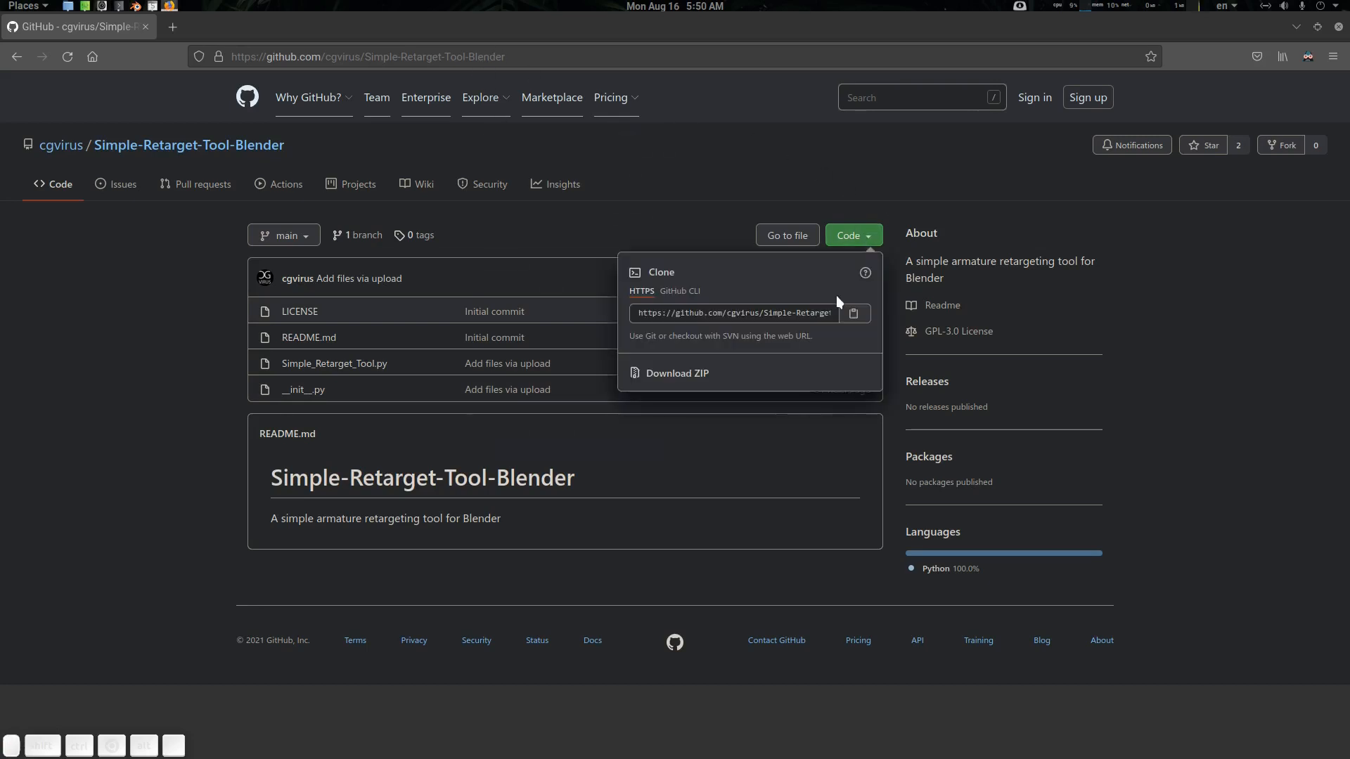
pyautogui.click(947, 194)
pyautogui.click(1295, 27)
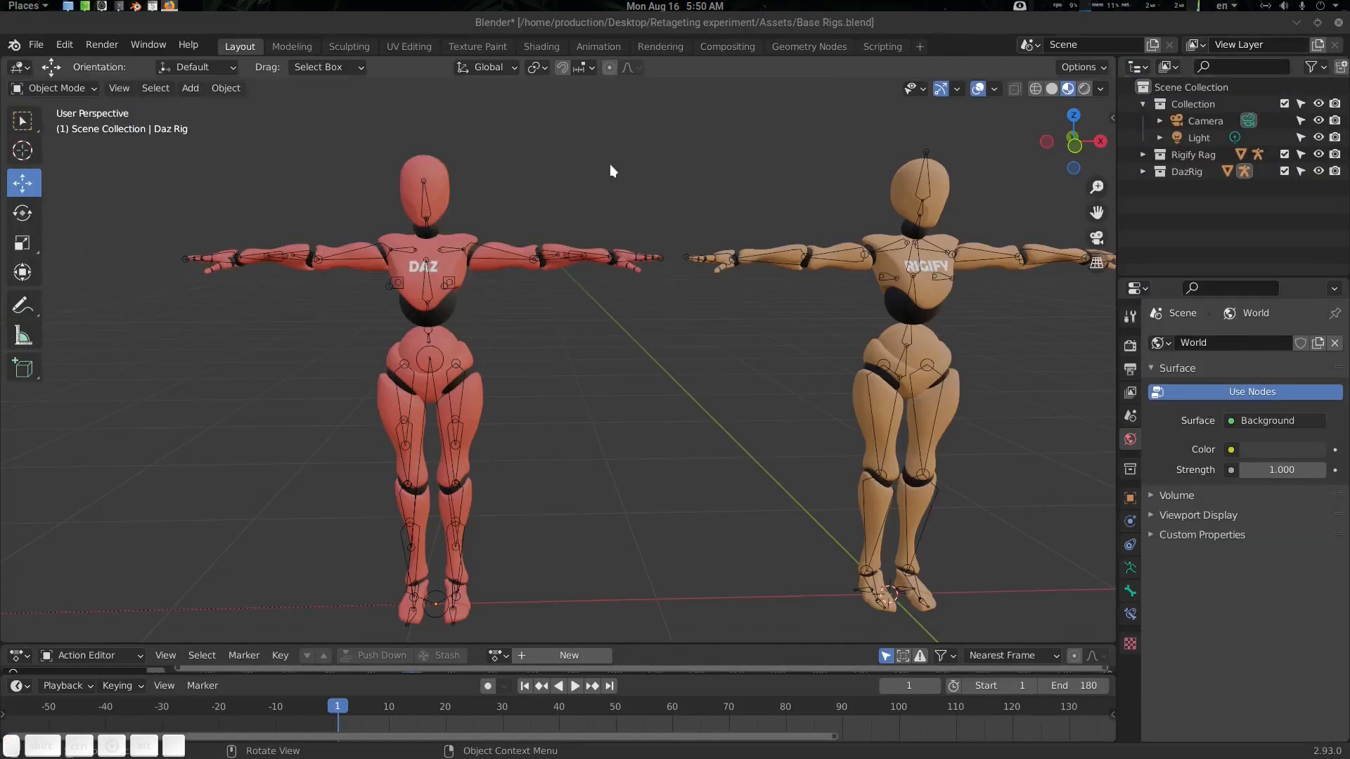
# Install the add-on from Simple-Retarget-Tool-Blender-main.zip and view the details of the Simple Retarget Tool entry in the preferences.
pyautogui.click(66, 47)
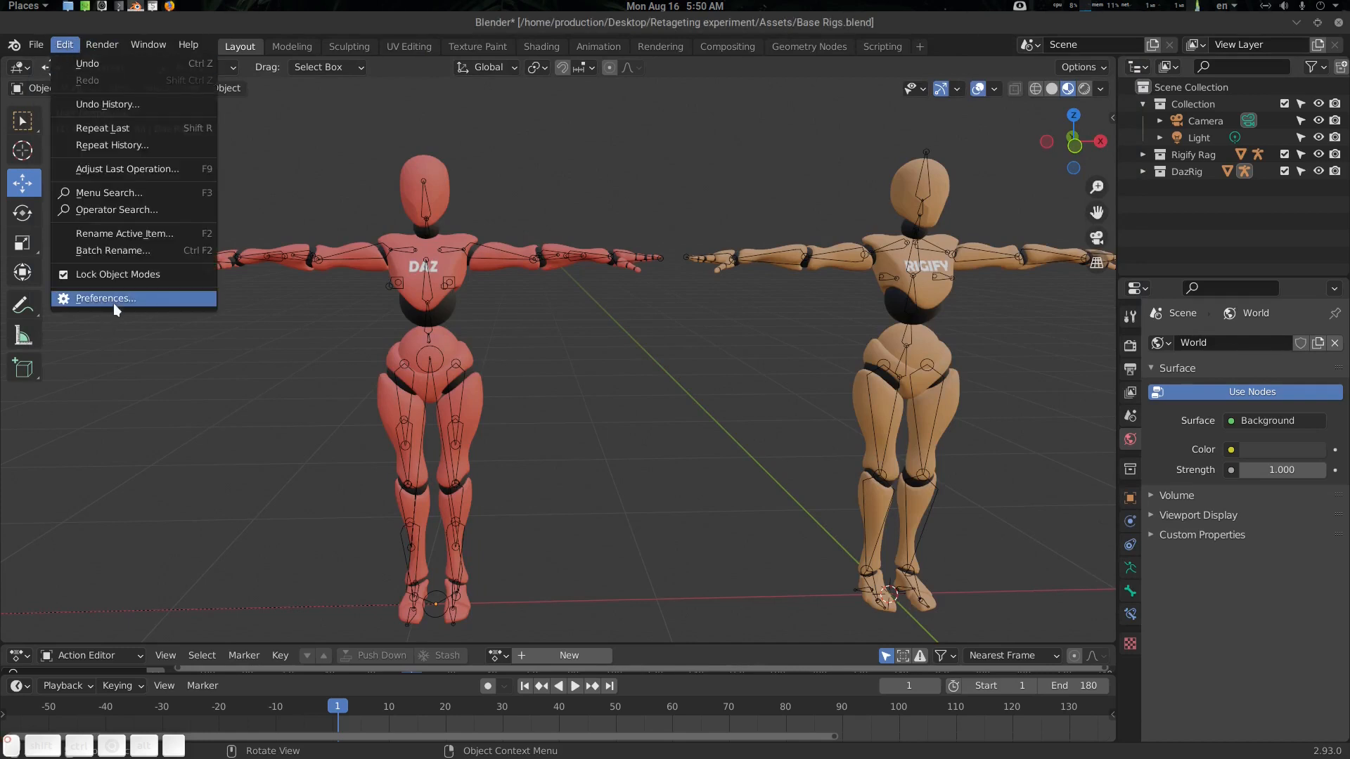
pyautogui.click(113, 299)
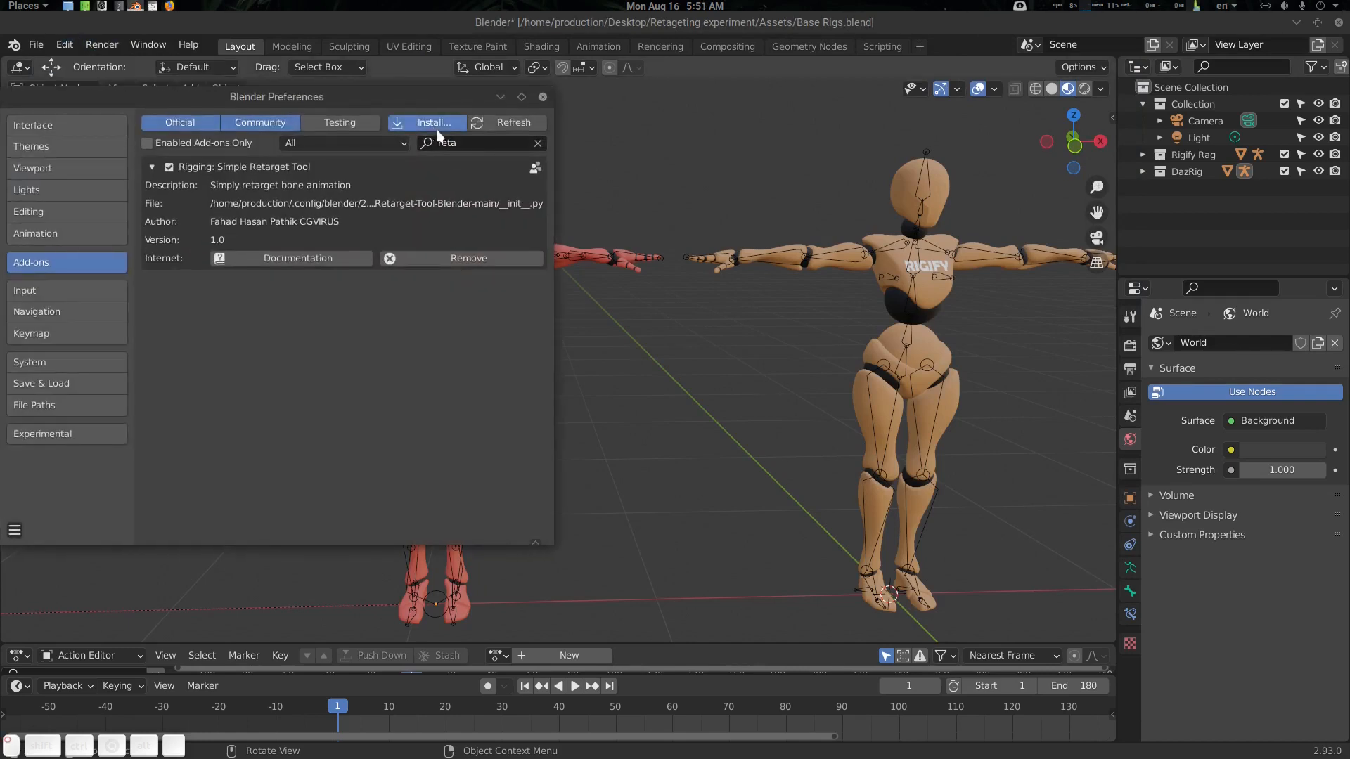
pyautogui.click(437, 124)
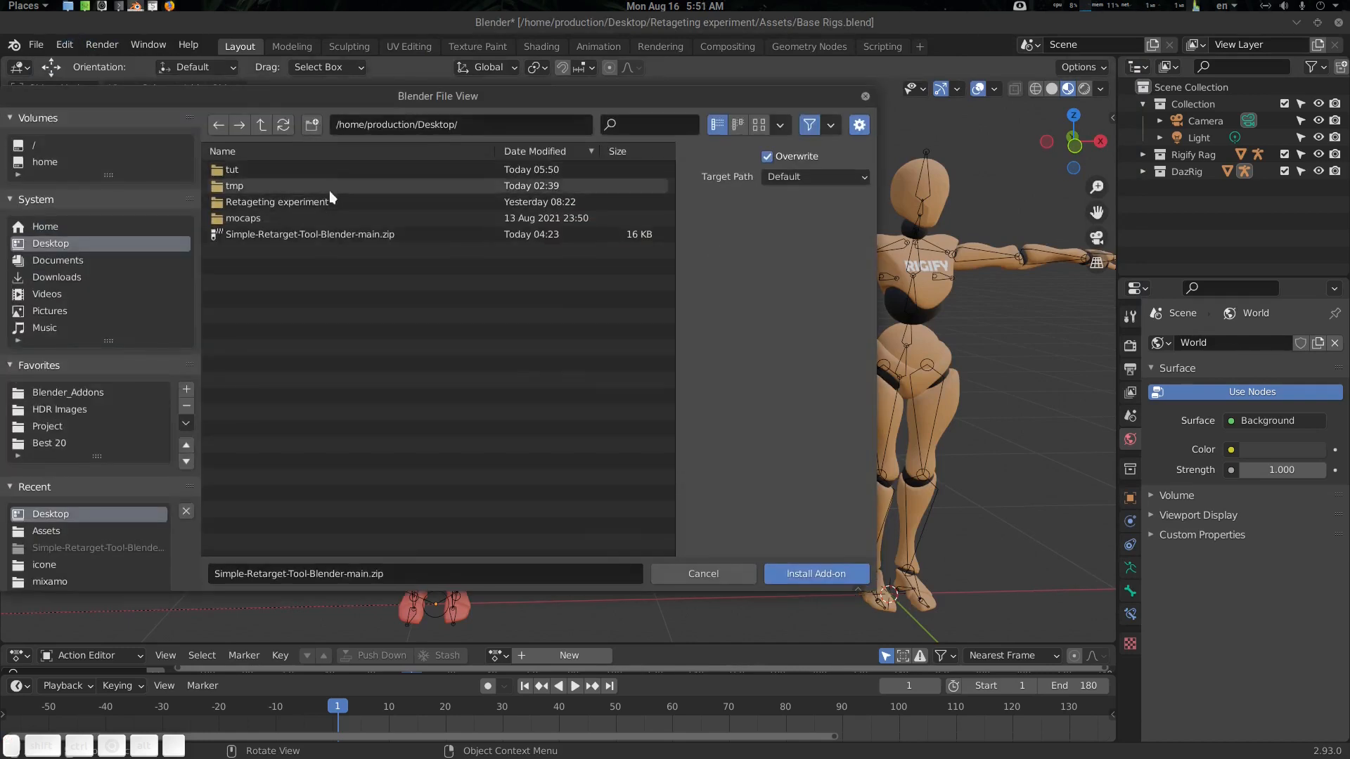
pyautogui.doubleClick(285, 243)
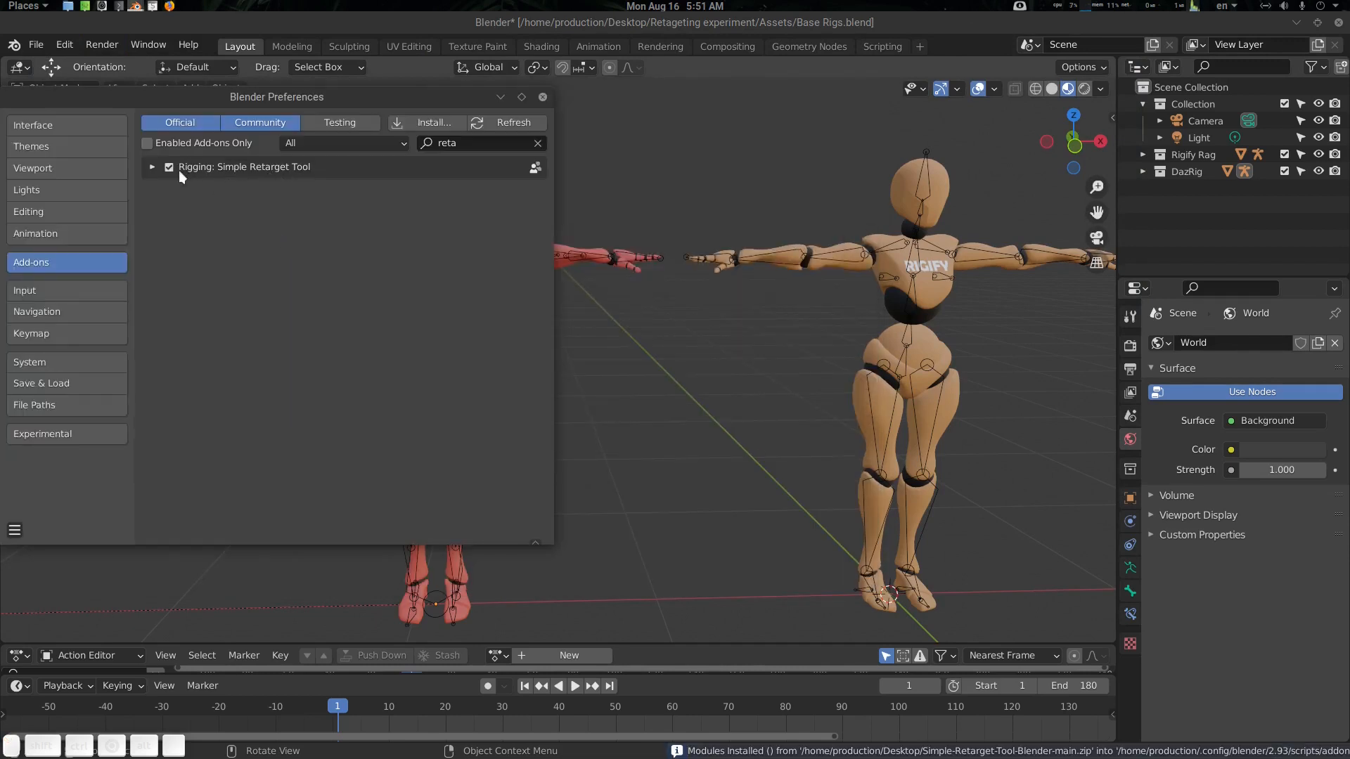
pyautogui.click(152, 168)
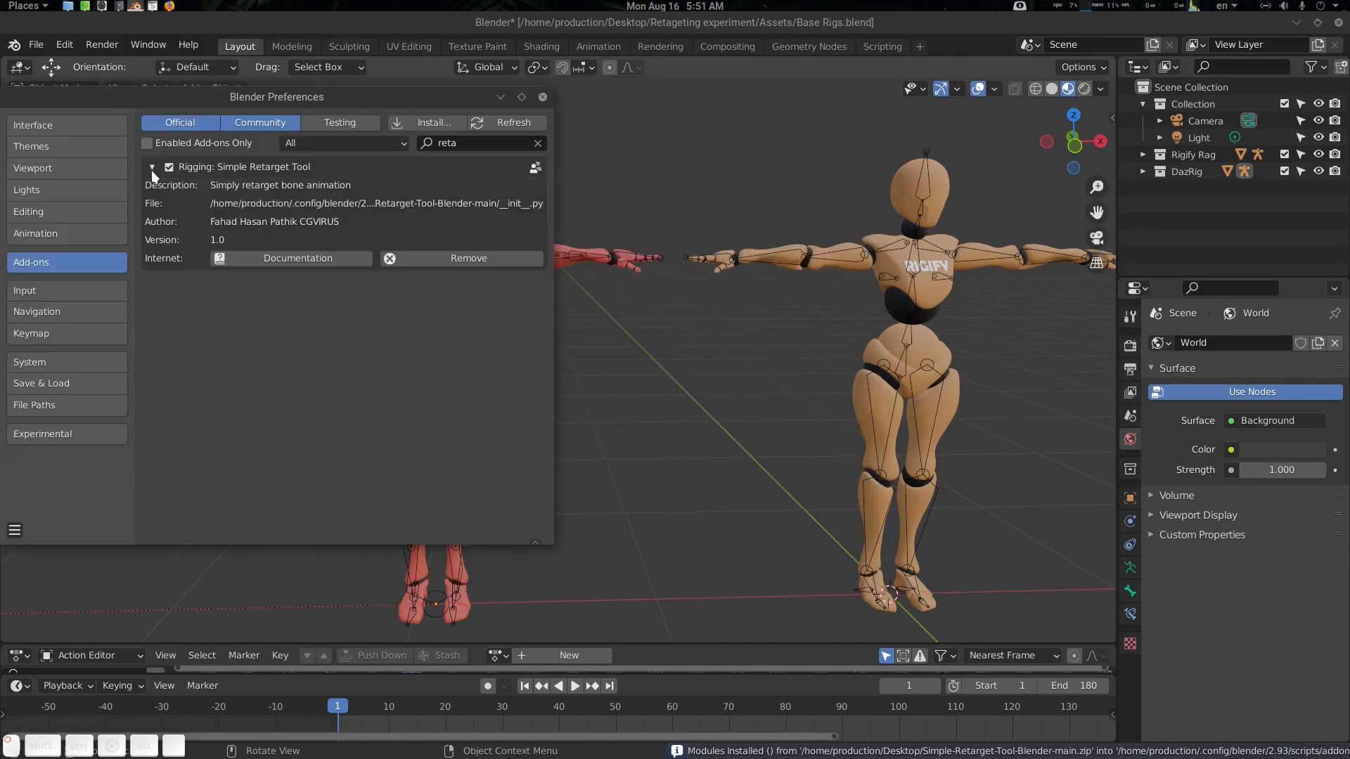
pyautogui.click(544, 99)
# Select the Daz rig in the base rigs scene and switch it to Pose Mode.
pyautogui.moveTo(457, 339); pyautogui.dragTo(448, 373, button='middle')
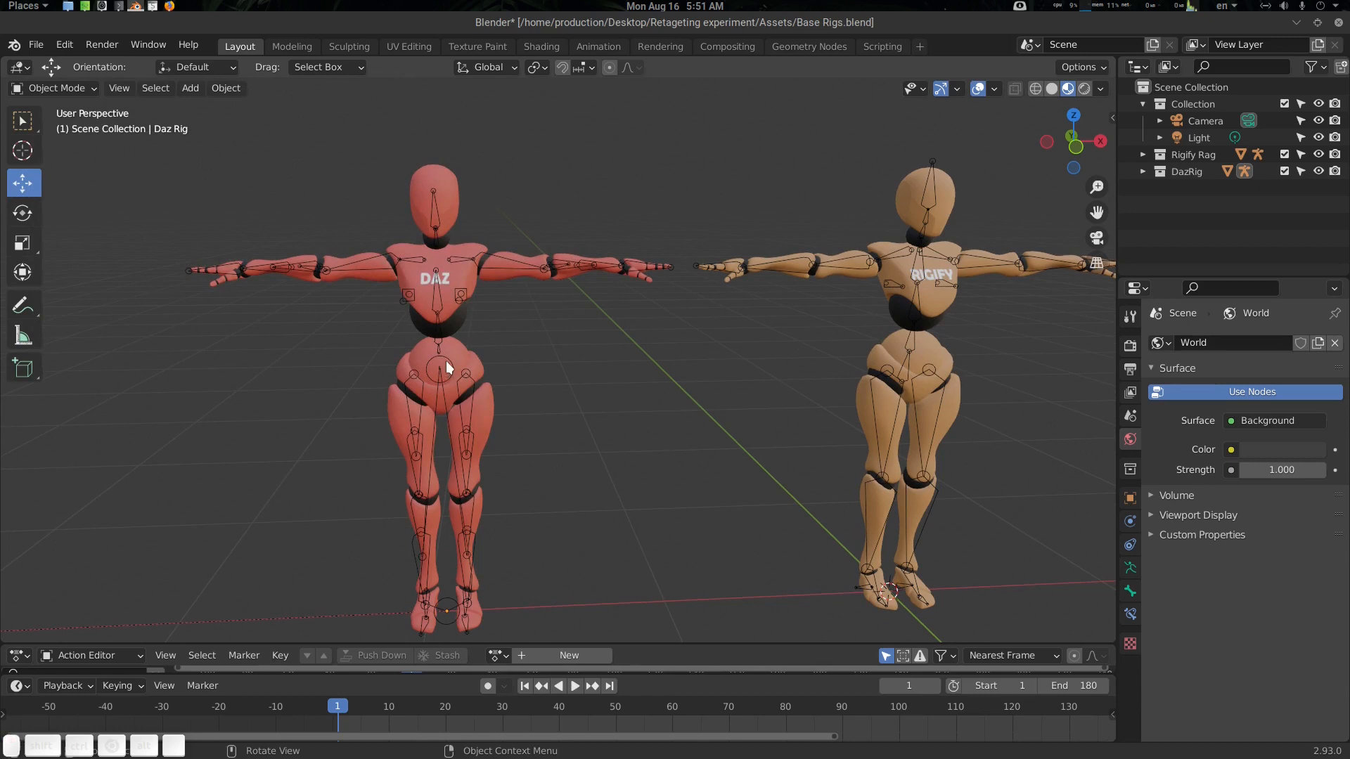
pyautogui.click(448, 367)
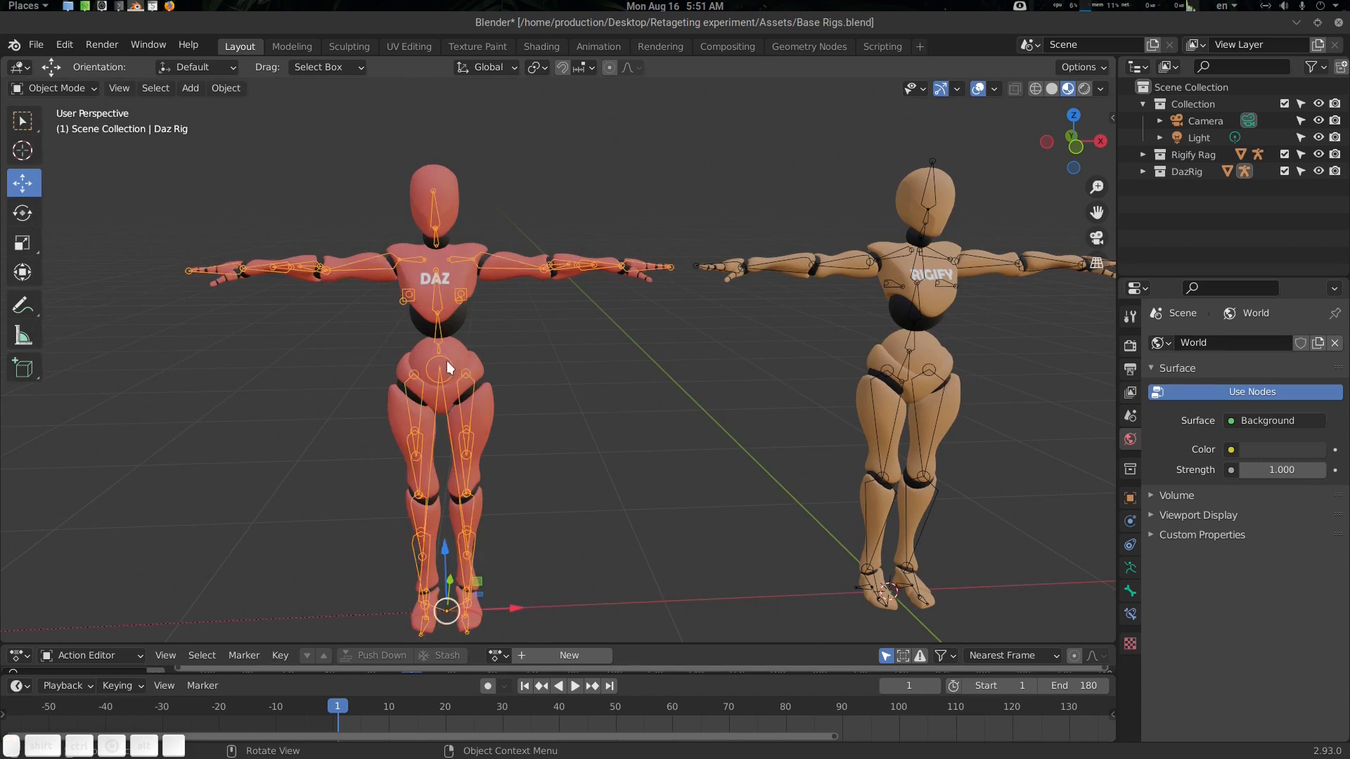
pyautogui.click(531, 360)
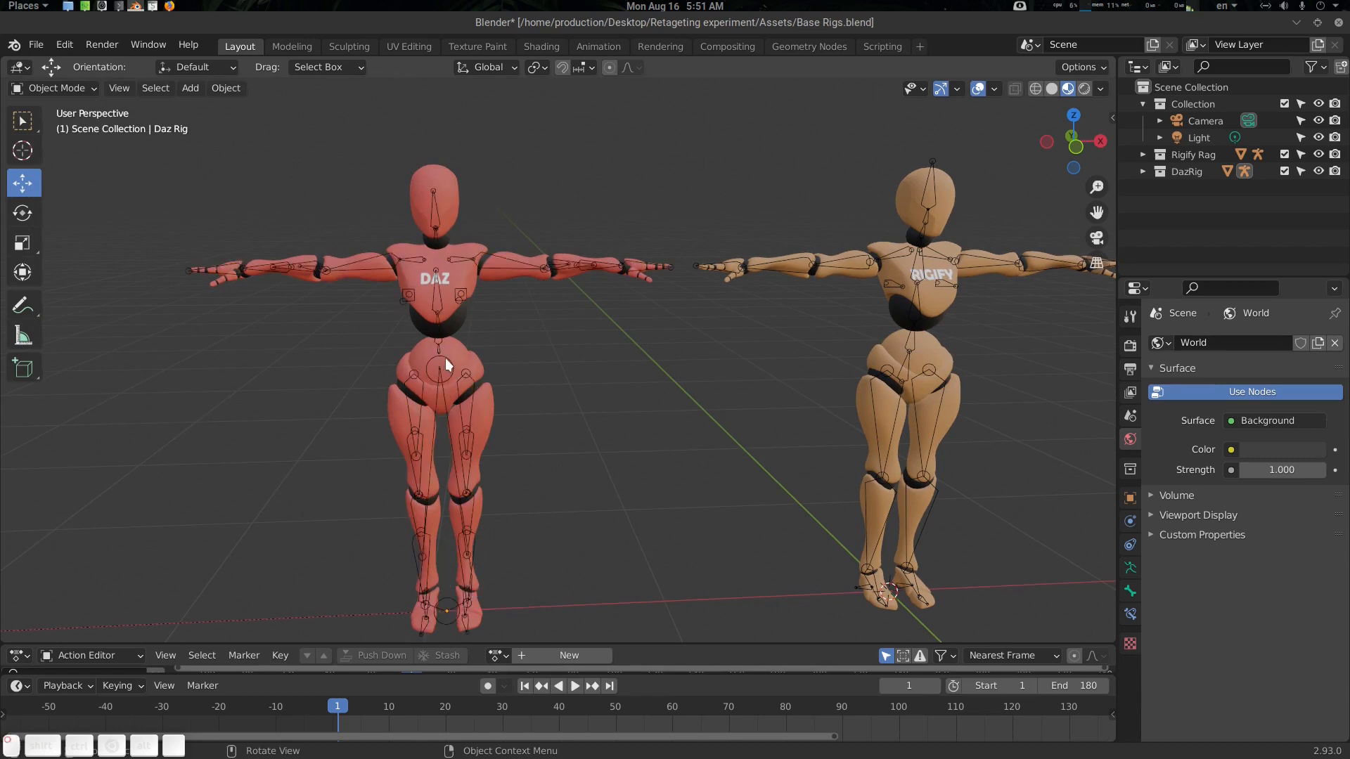
pyautogui.click(448, 365)
pyautogui.click(448, 444)
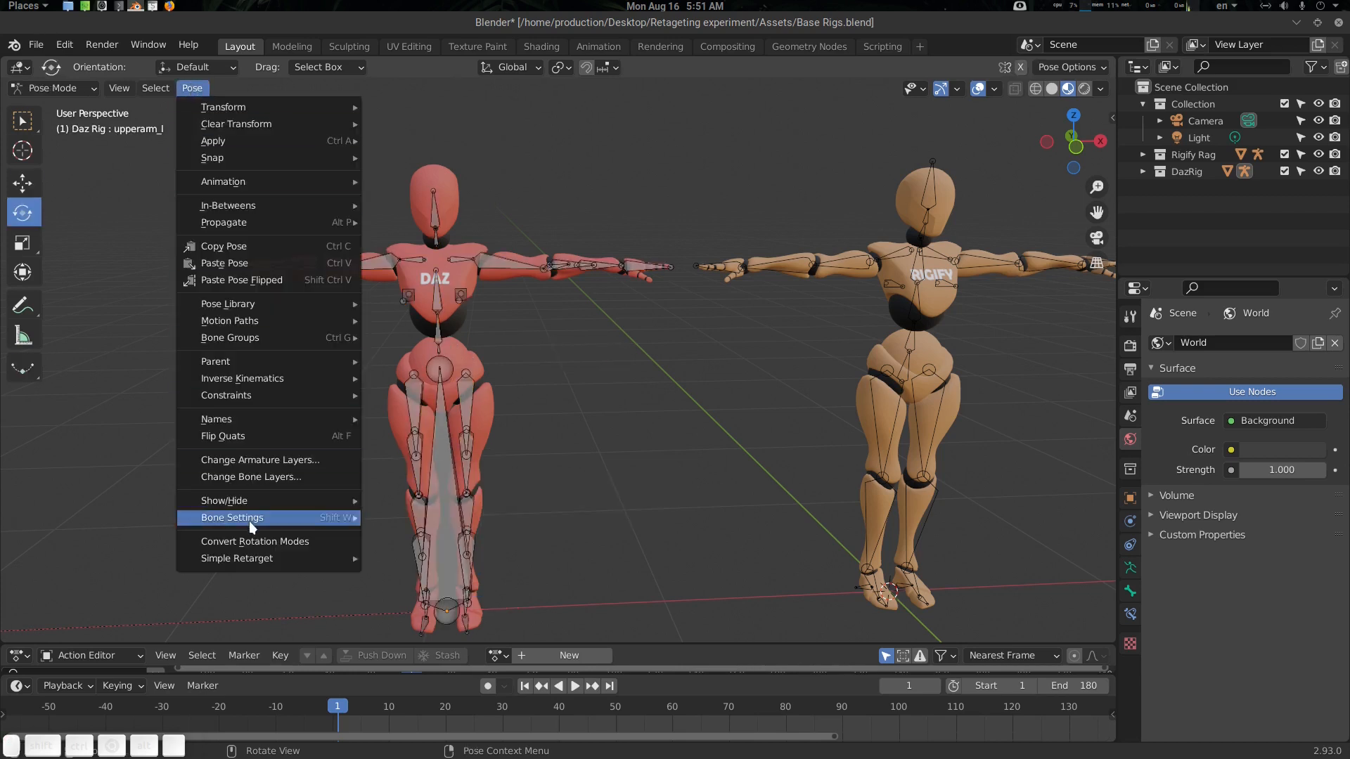
# Add the Simple Retarget operators retarget root, retarget muscle bone and clear pose constraint to Quick Favorites.
pyautogui.moveTo(247, 560)
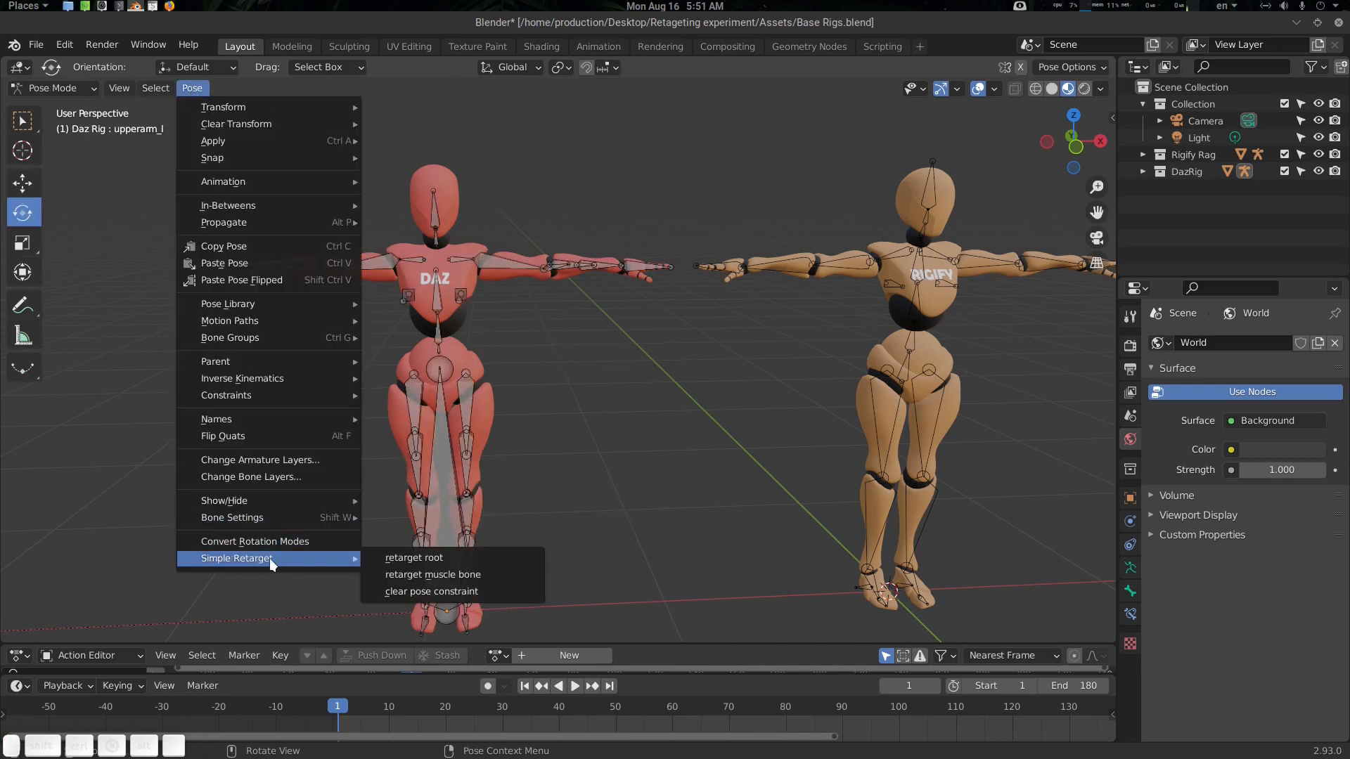
pyautogui.rightClick(431, 559)
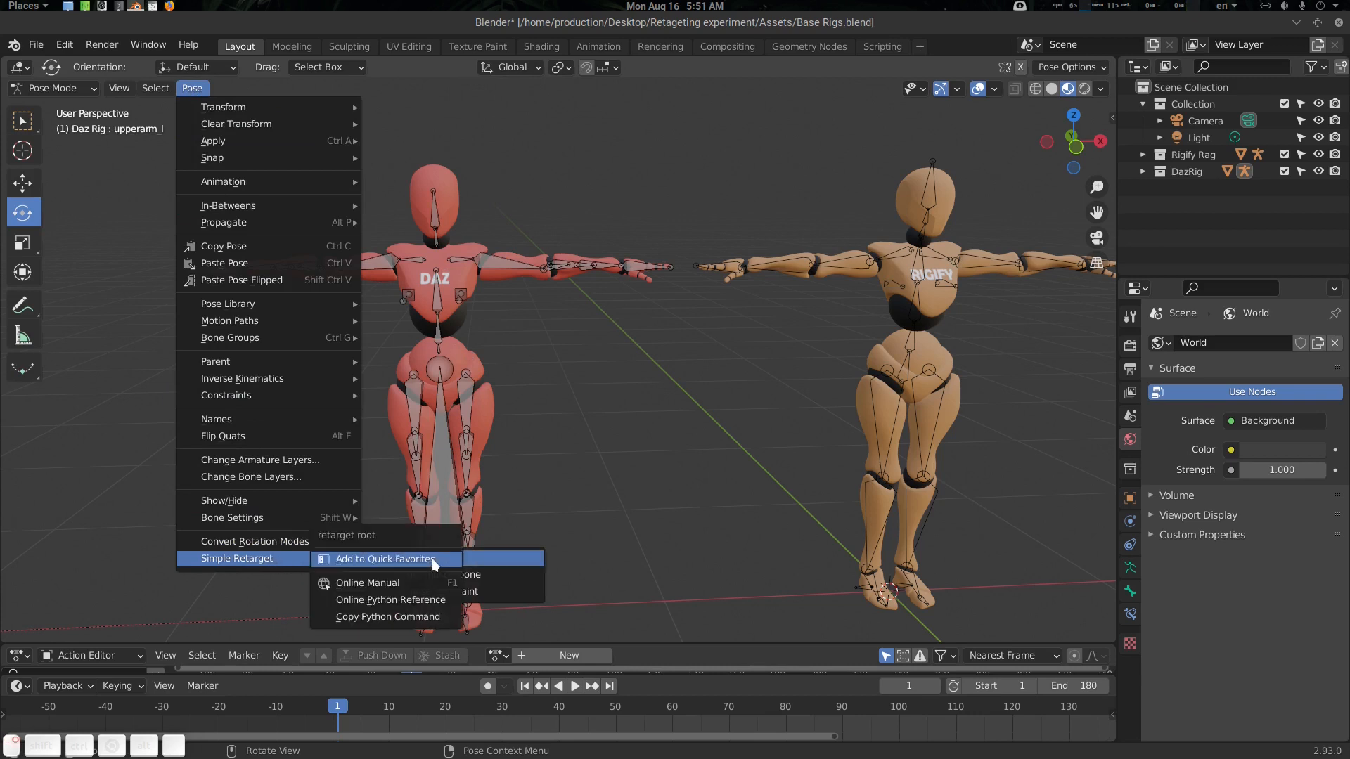
pyautogui.click(433, 559)
pyautogui.rightClick(433, 575)
pyautogui.click(434, 574)
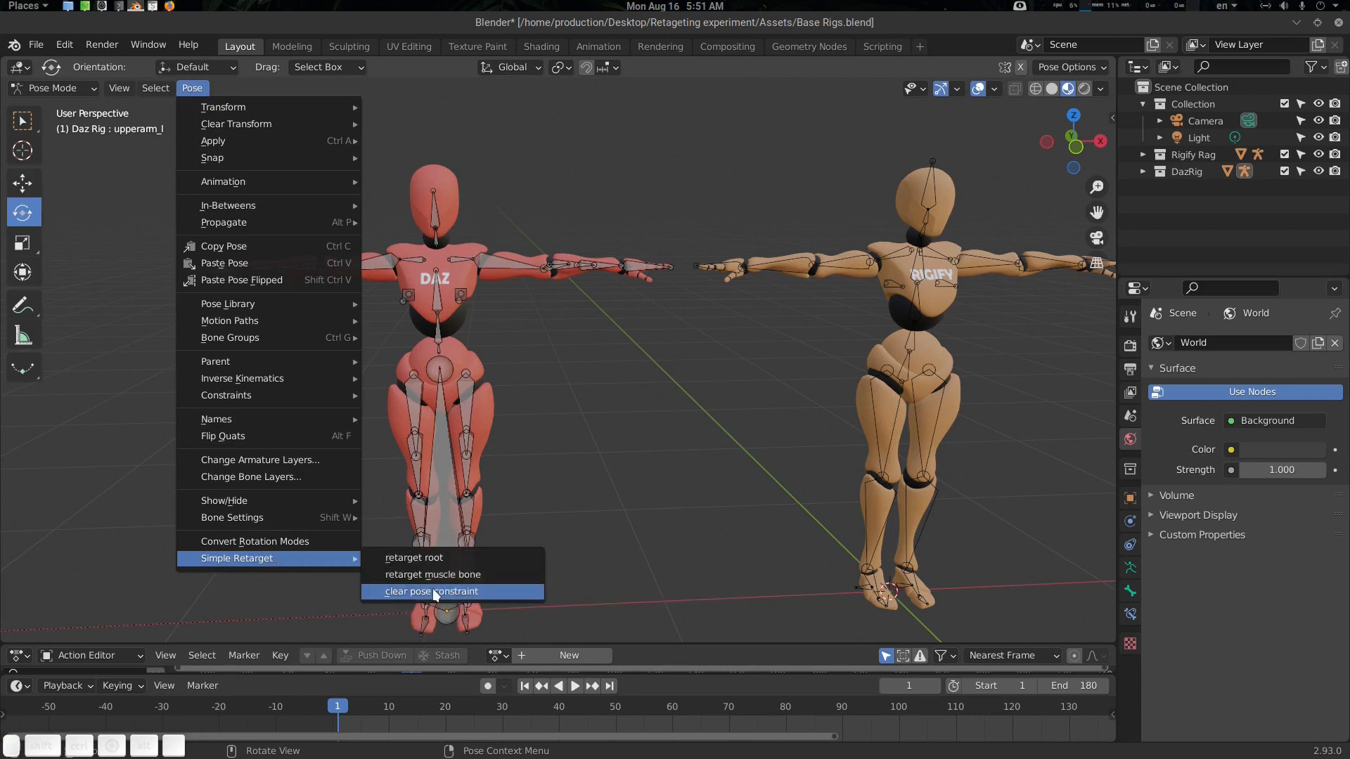
pyautogui.rightClick(432, 591)
pyautogui.click(432, 589)
pyautogui.moveTo(494, 436); pyautogui.dragTo(478, 372, button='middle')
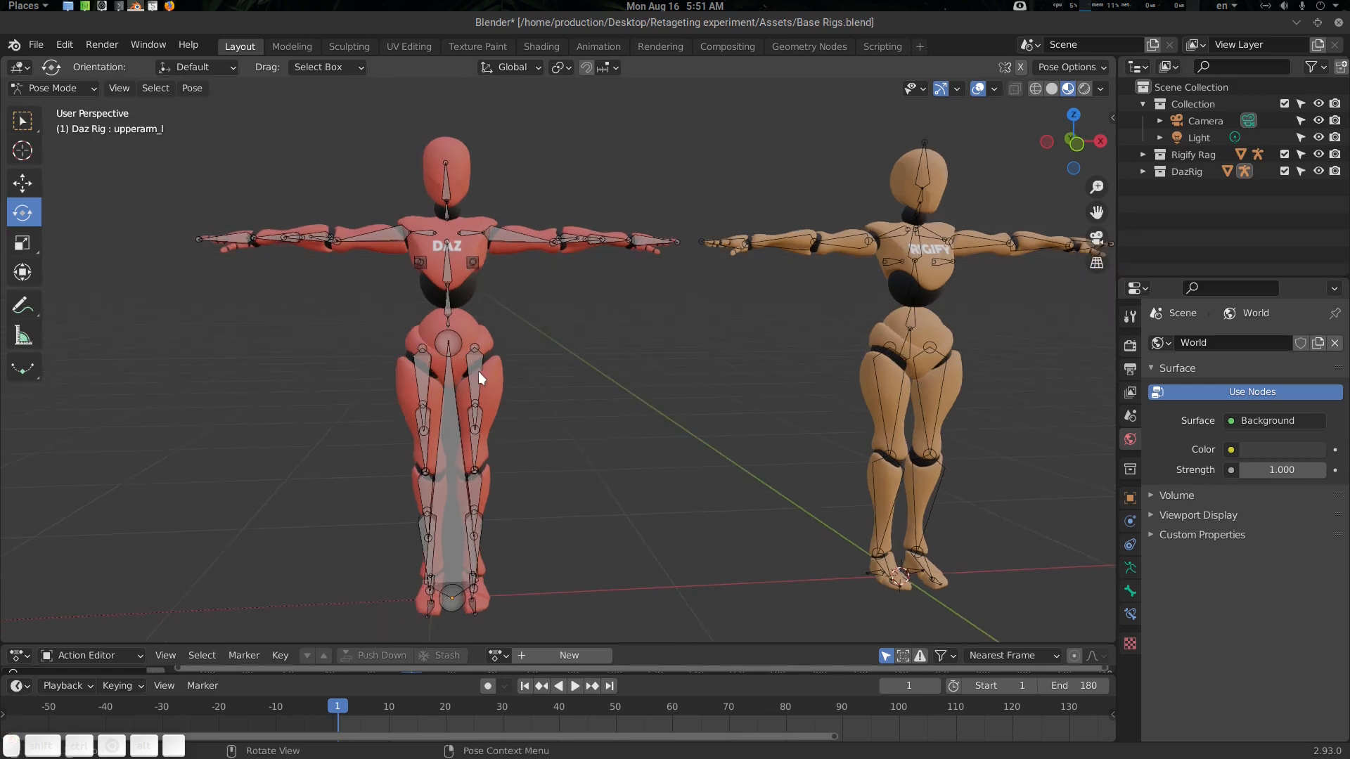
# Select the Daz rig's root bone in Pose Mode and run Simple Retarget's clear pose constraint on it.
pyautogui.click(450, 382)
pyautogui.hotkey('ctrl', 'Tab')
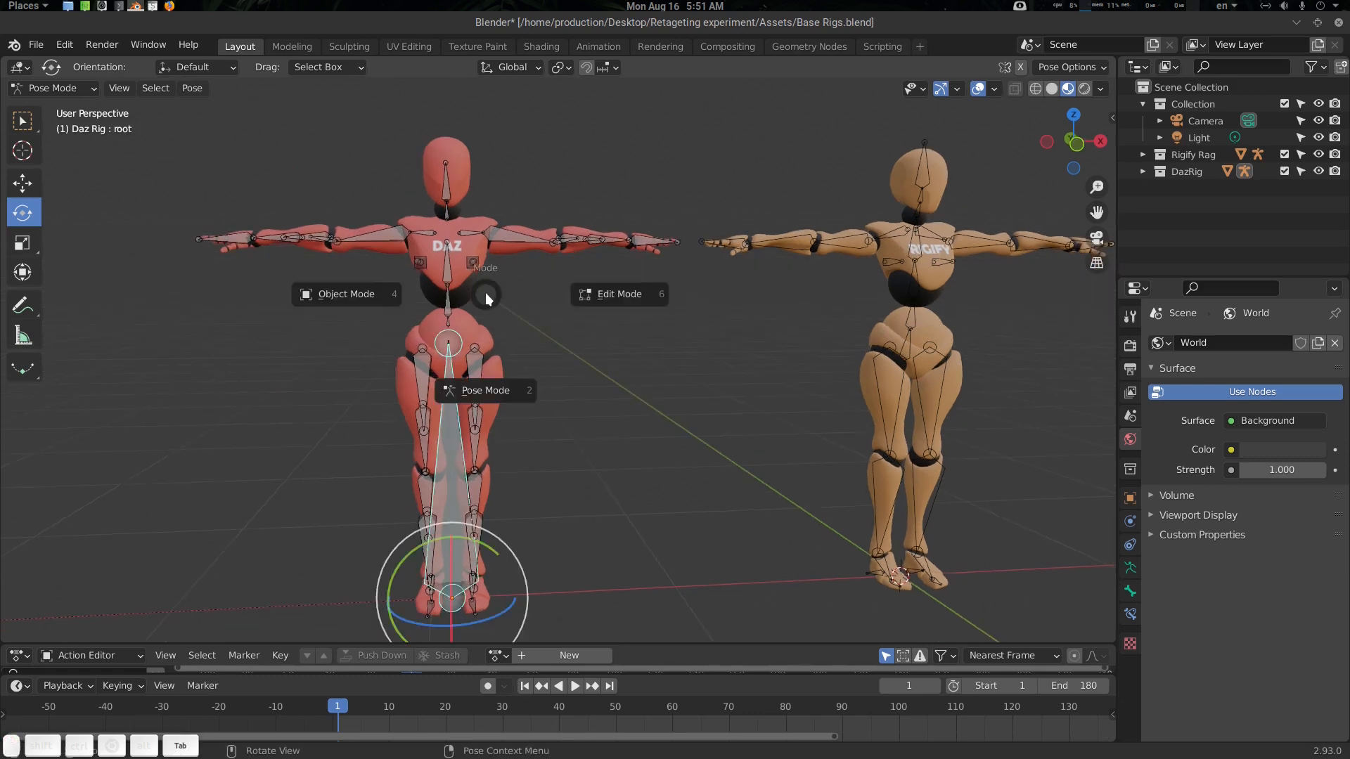
pyautogui.click(479, 399)
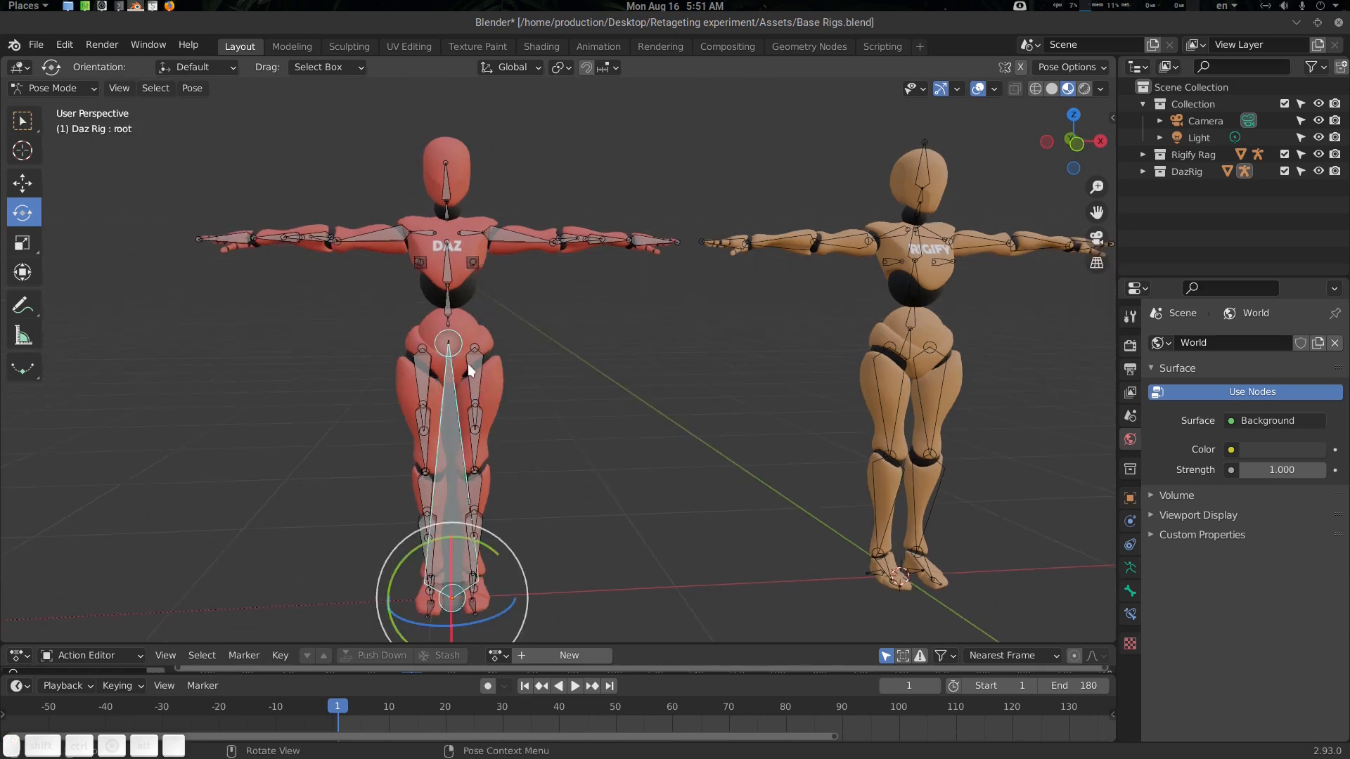
pyautogui.press('q')
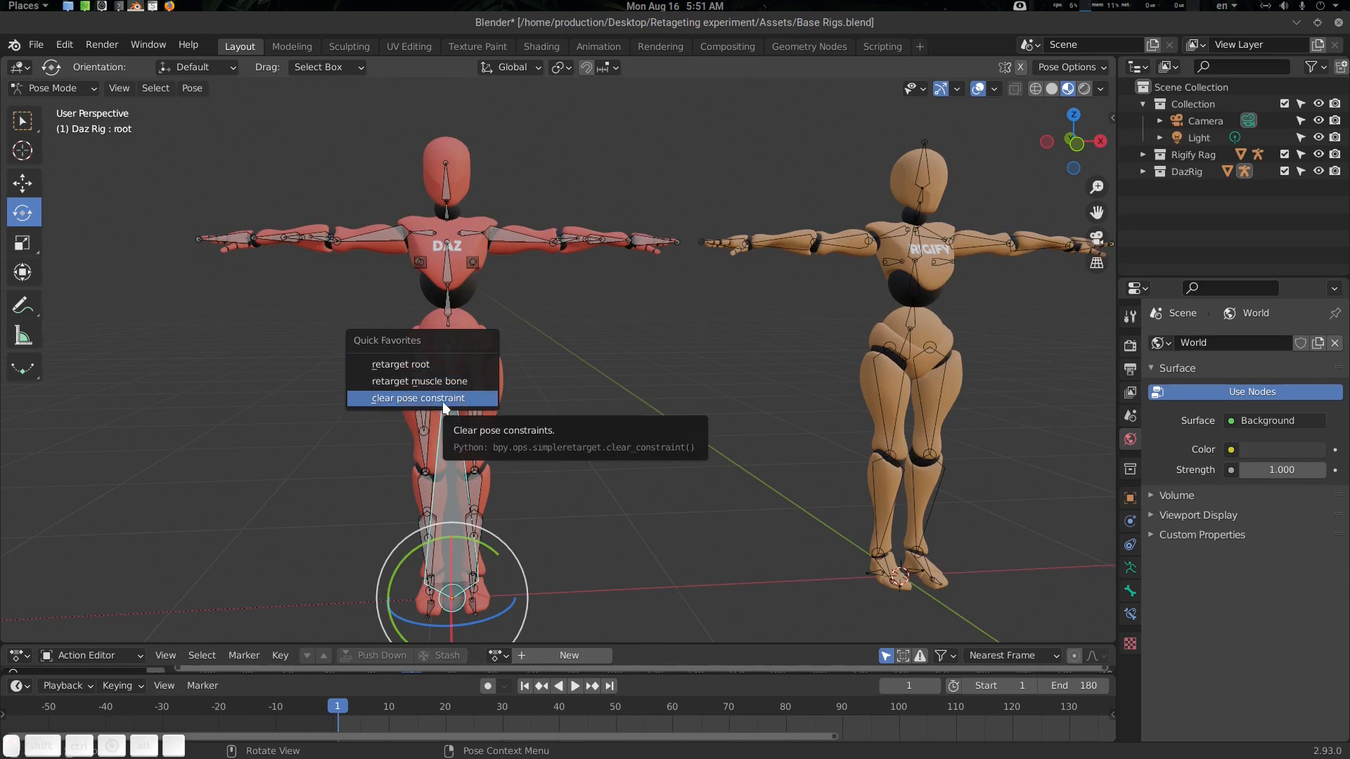
pyautogui.click(460, 398)
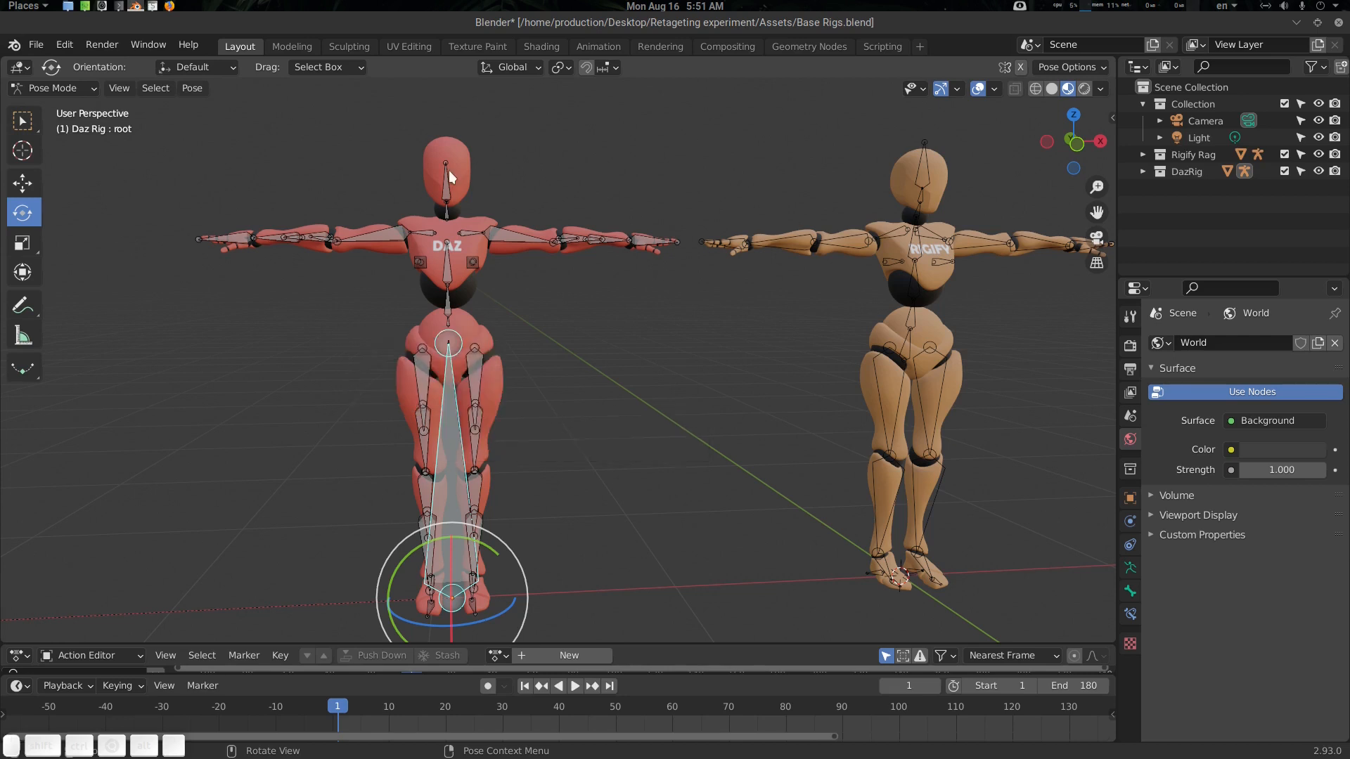
pyautogui.click(195, 89)
pyautogui.moveTo(293, 564)
pyautogui.click(493, 591)
pyautogui.moveTo(559, 423); pyautogui.dragTo(719, 443, button='middle')
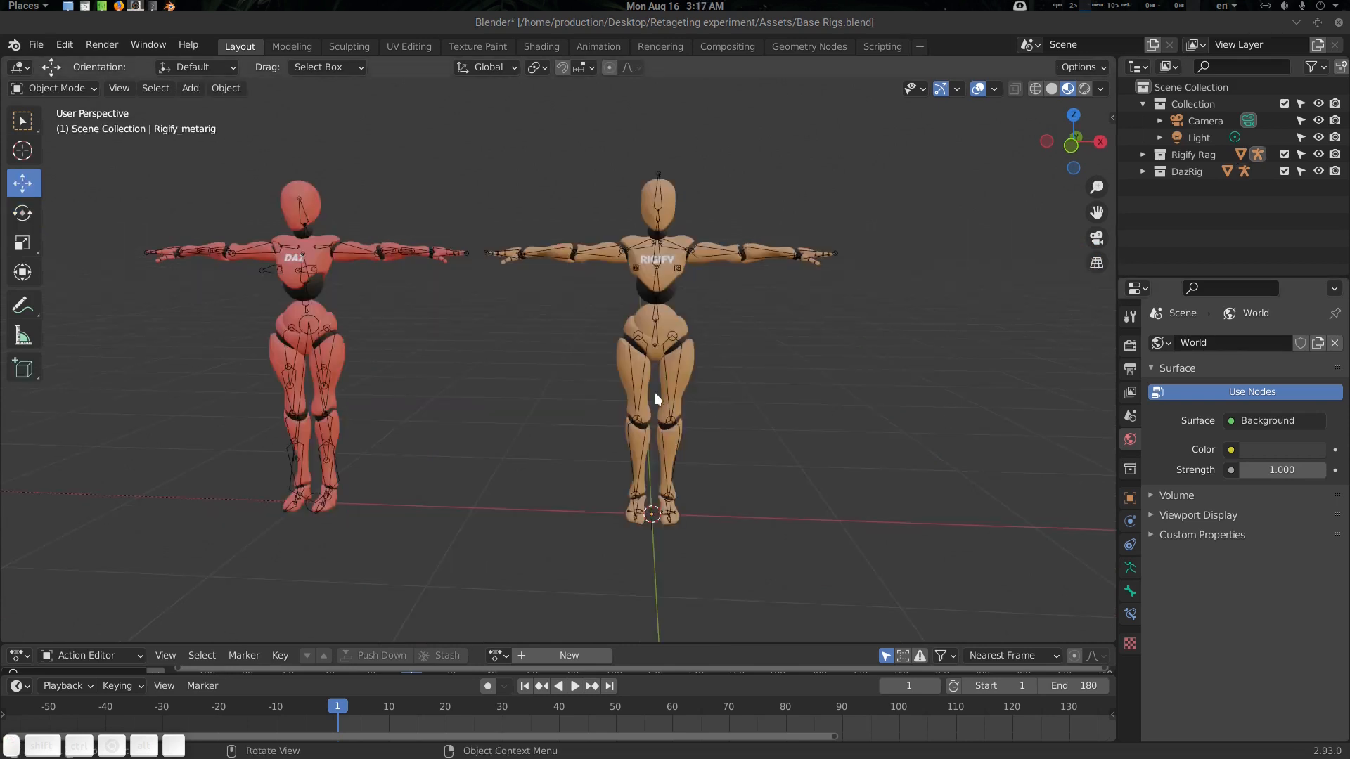
# Select the Rigify rig and the Daz rig in turn to point out the two base rigs.
pyautogui.moveTo(656, 393); pyautogui.dragTo(630, 356, button='middle')
pyautogui.click(625, 349)
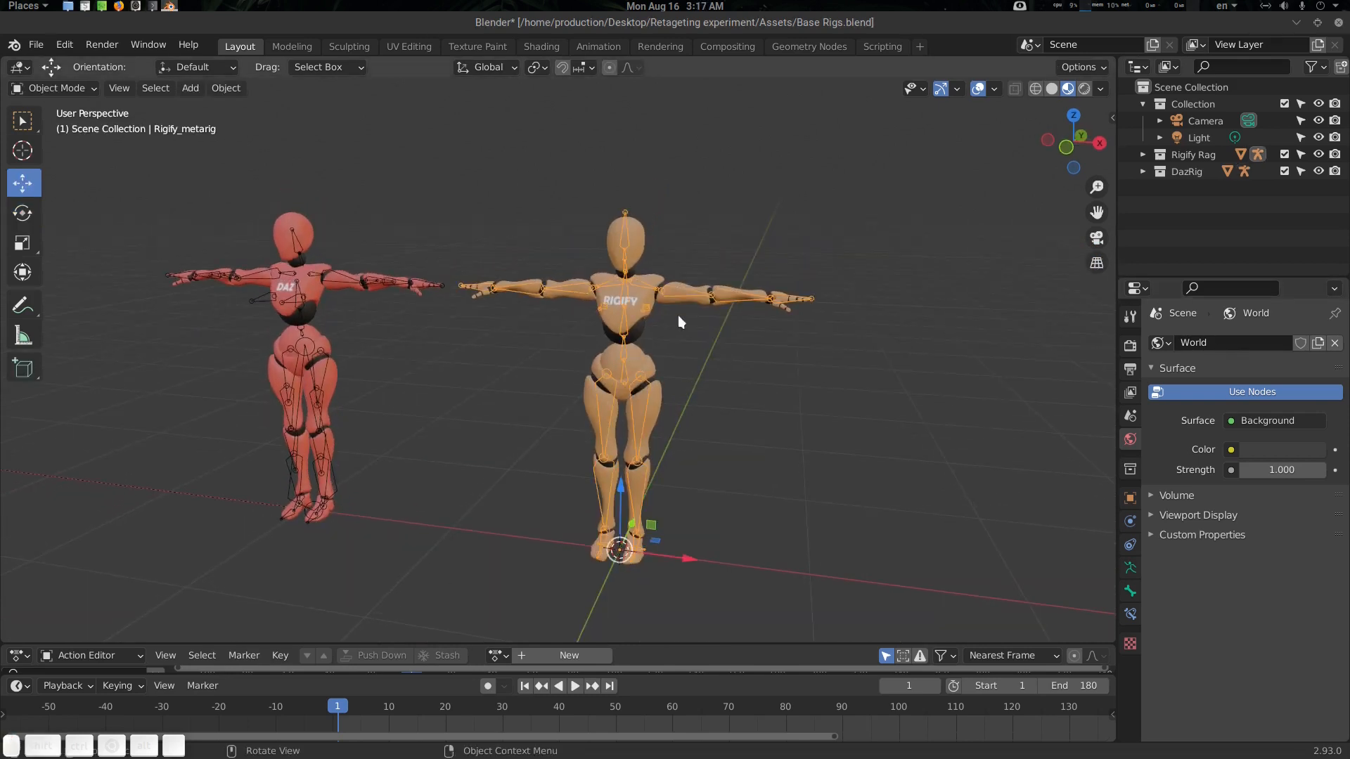
pyautogui.click(304, 332)
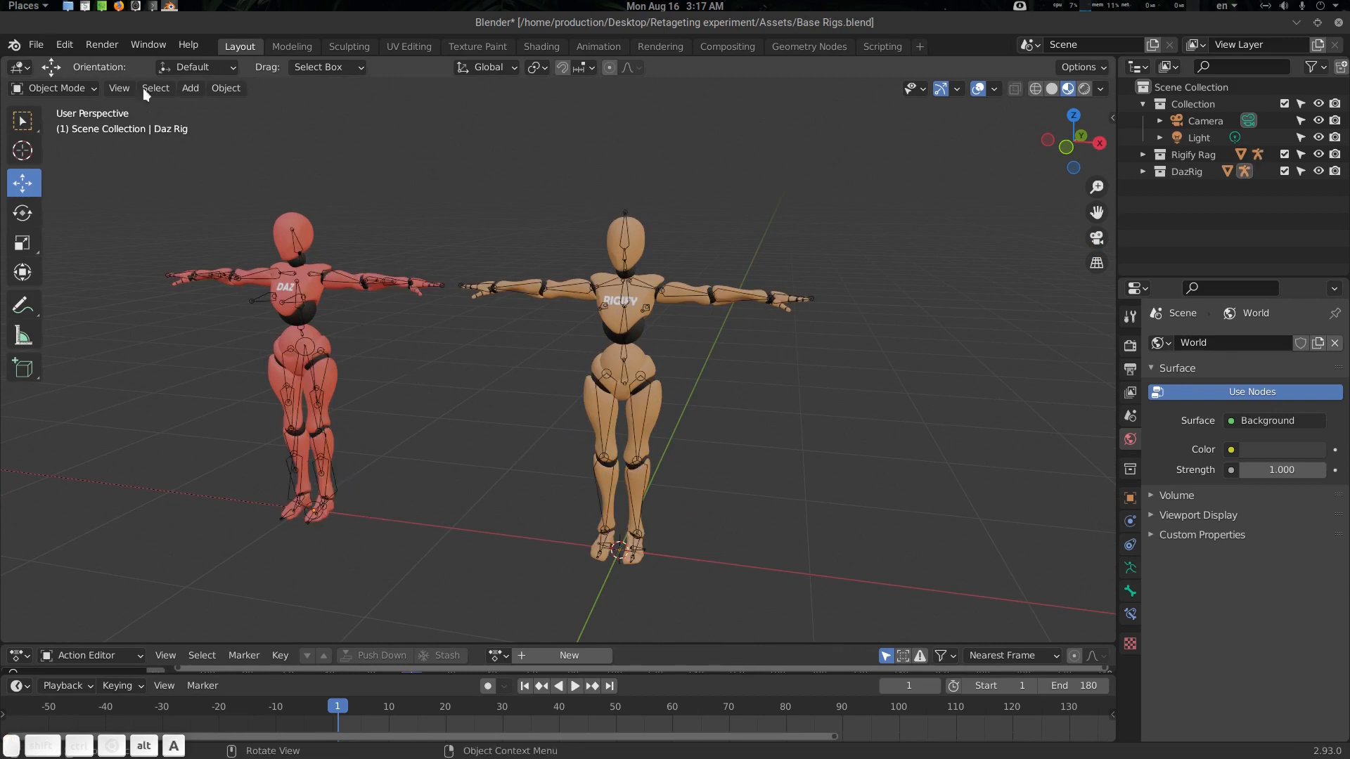
# Check in the add-on preferences that the Rigging: Rigify add-on is enabled.
pyautogui.click(65, 45)
pyautogui.click(106, 296)
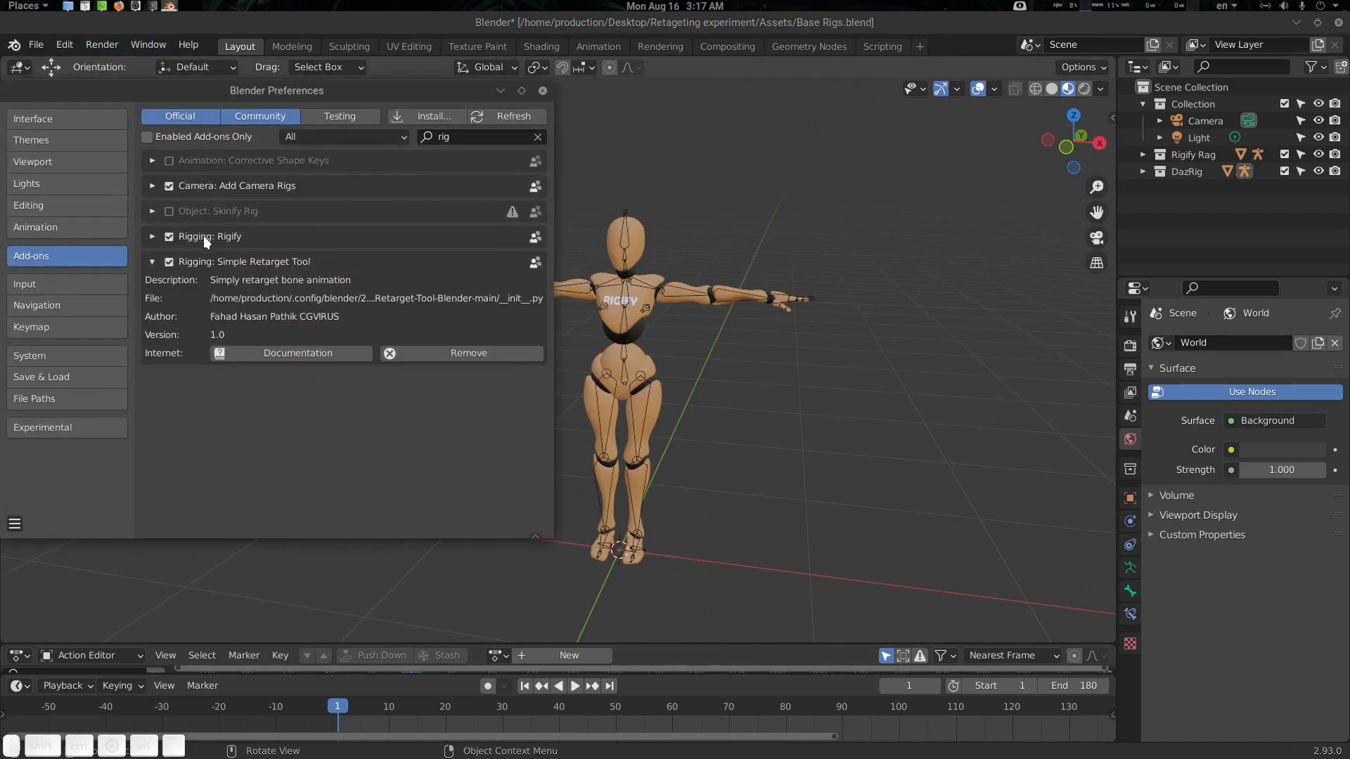
pyautogui.click(543, 92)
# Add a Basic Human (Meta-Rig) armature to the base rigs scene.
pyautogui.hotkey('shift', 'a')
pyautogui.moveTo(630, 360)
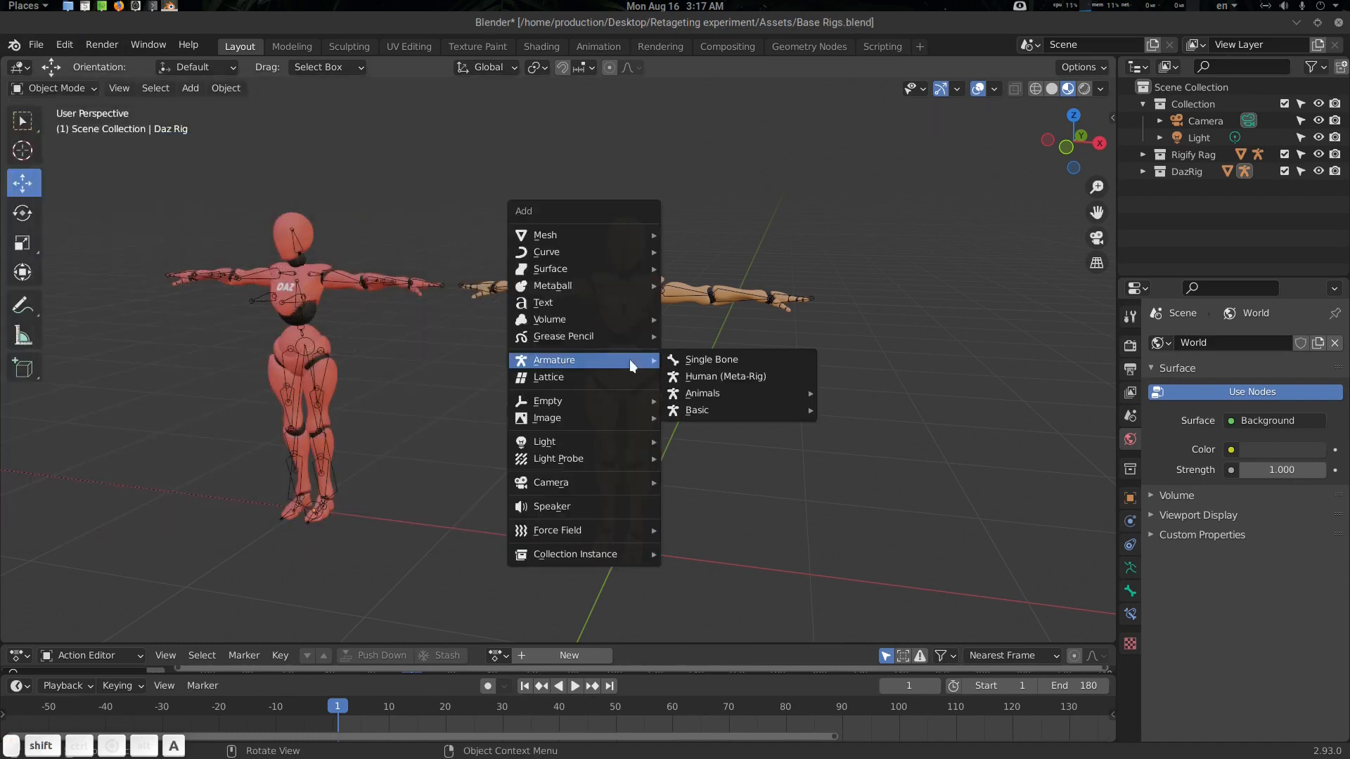
pyautogui.moveTo(732, 411)
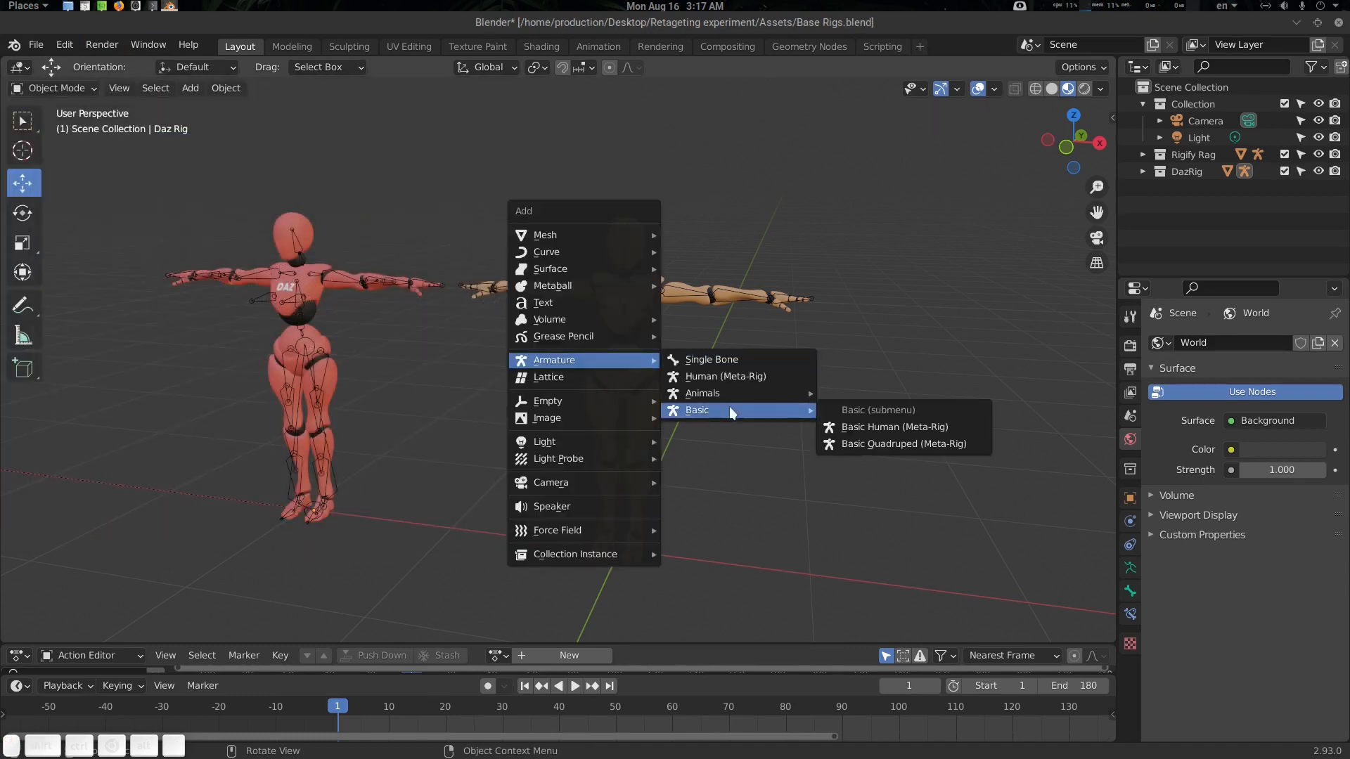
pyautogui.click(926, 427)
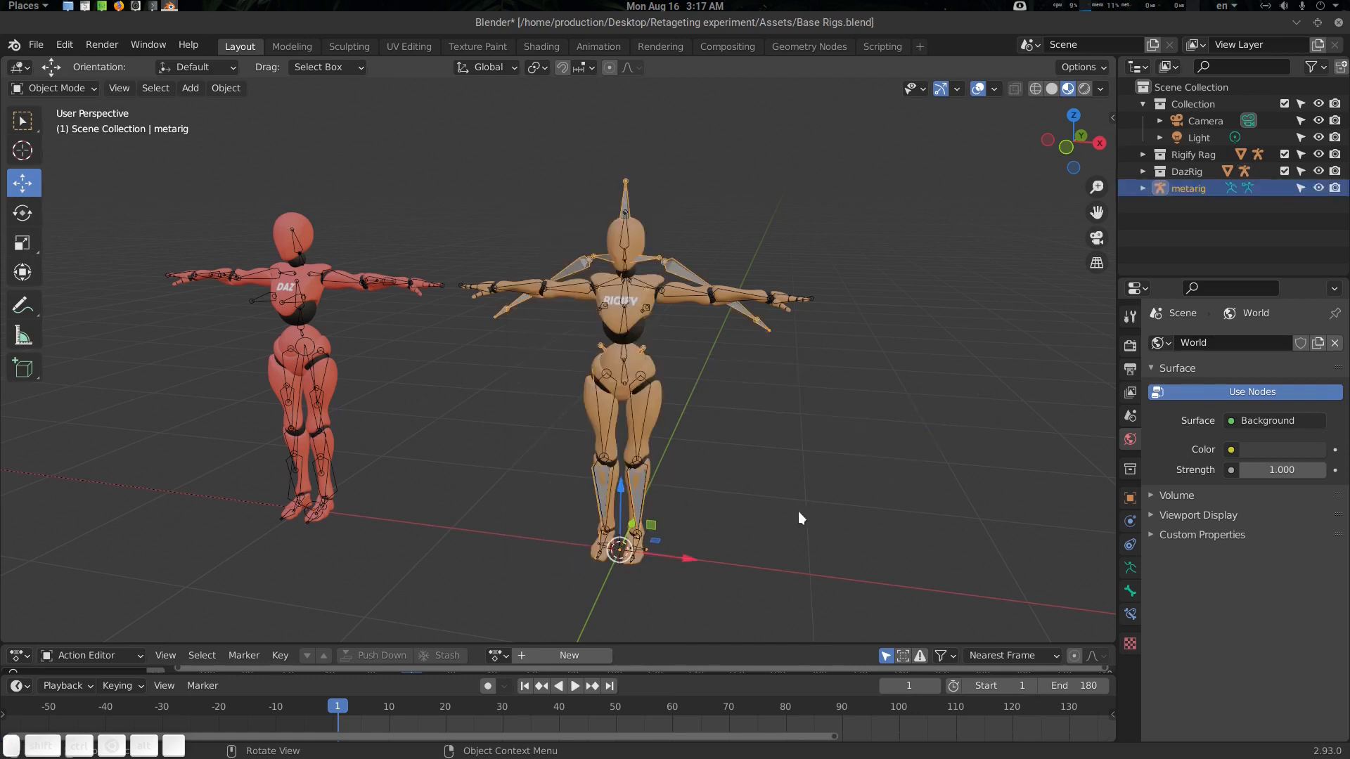
# Scale the metarig down to about 0.916 to match the Rigify figure's height and apply its scale.
pyautogui.press('s')
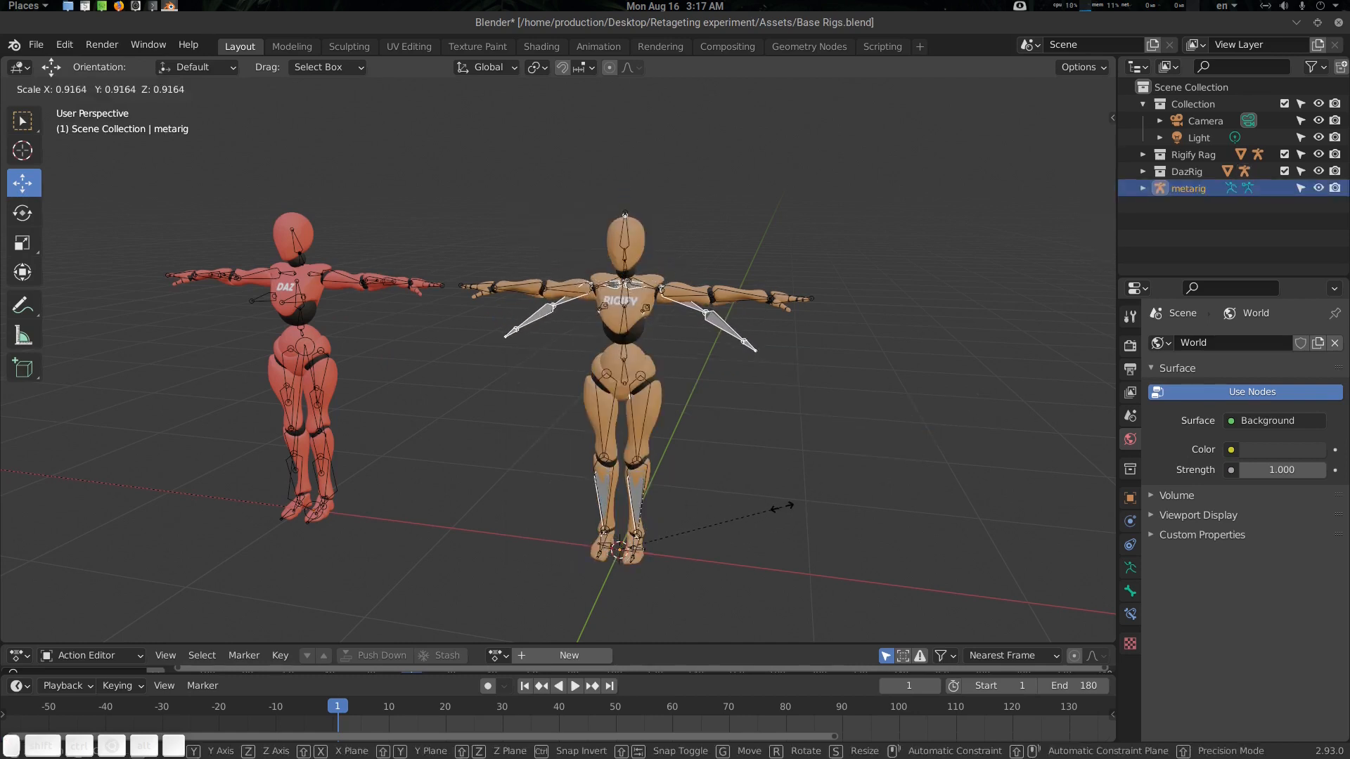
pyautogui.click(774, 501)
pyautogui.hotkey('ctrl', 'a')
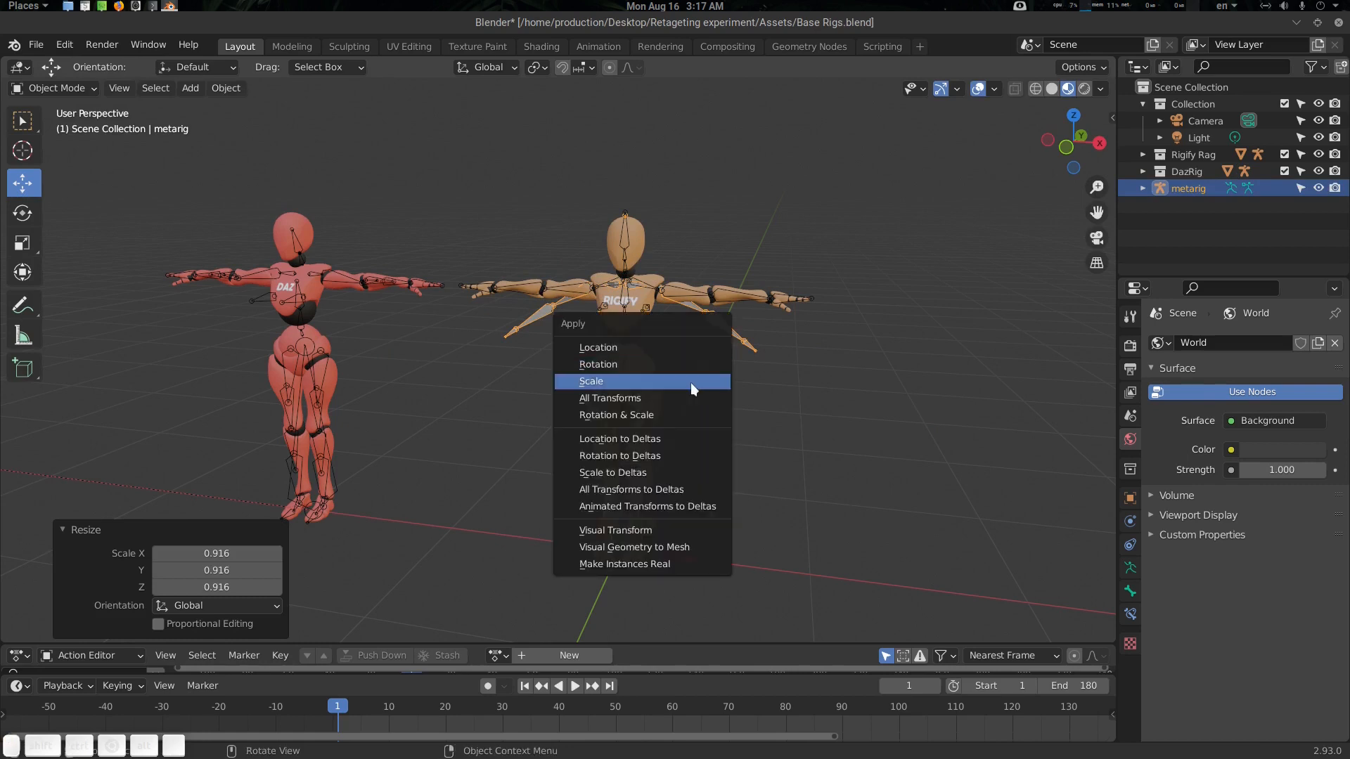
pyautogui.click(690, 382)
pyautogui.press('n')
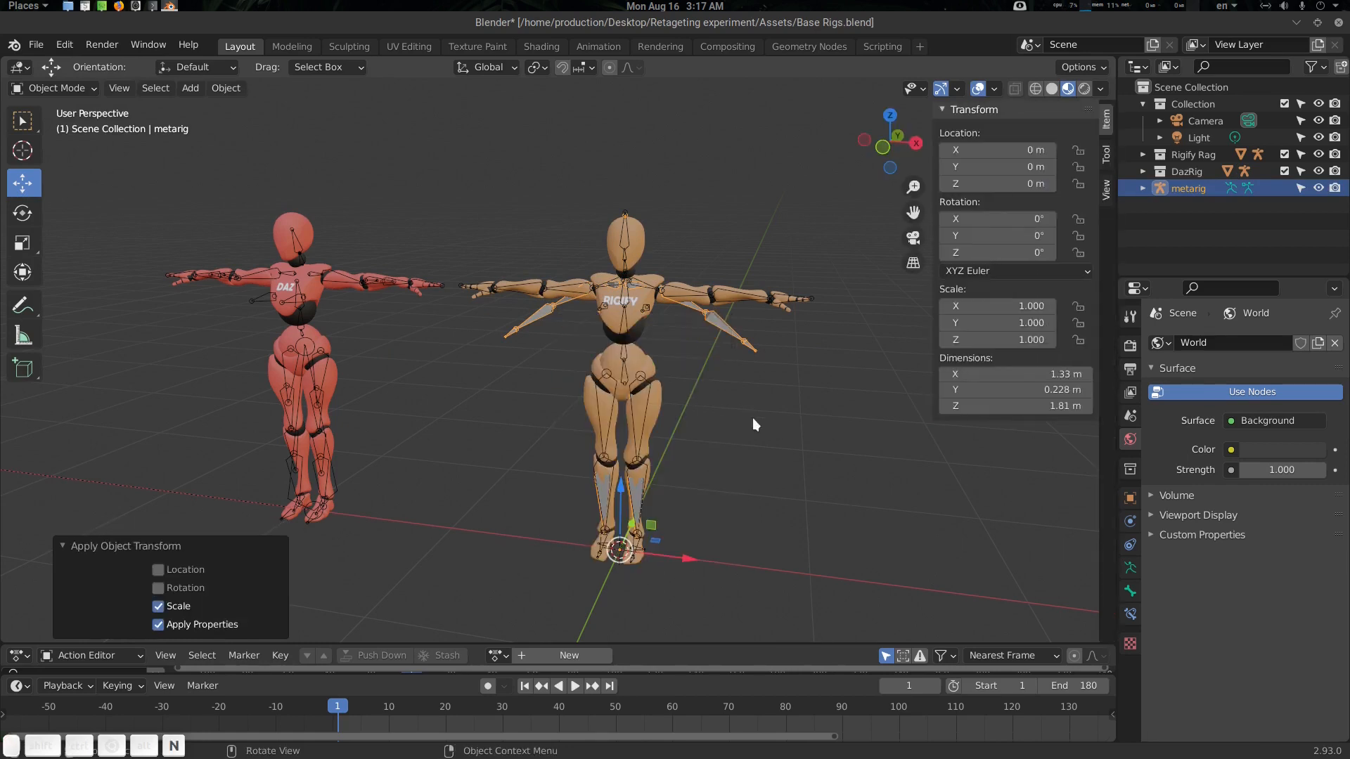
pyautogui.keyDown('shift'); pyautogui.moveTo(779, 425); pyautogui.dragTo(680, 369, button='middle'); pyautogui.keyUp('shift')
# Switch the metarig to Pose Mode and Edit Mode to examine its bones against the Rigify figure, and return to Object Mode.
pyautogui.hotkey('ctrl', 'Tab')
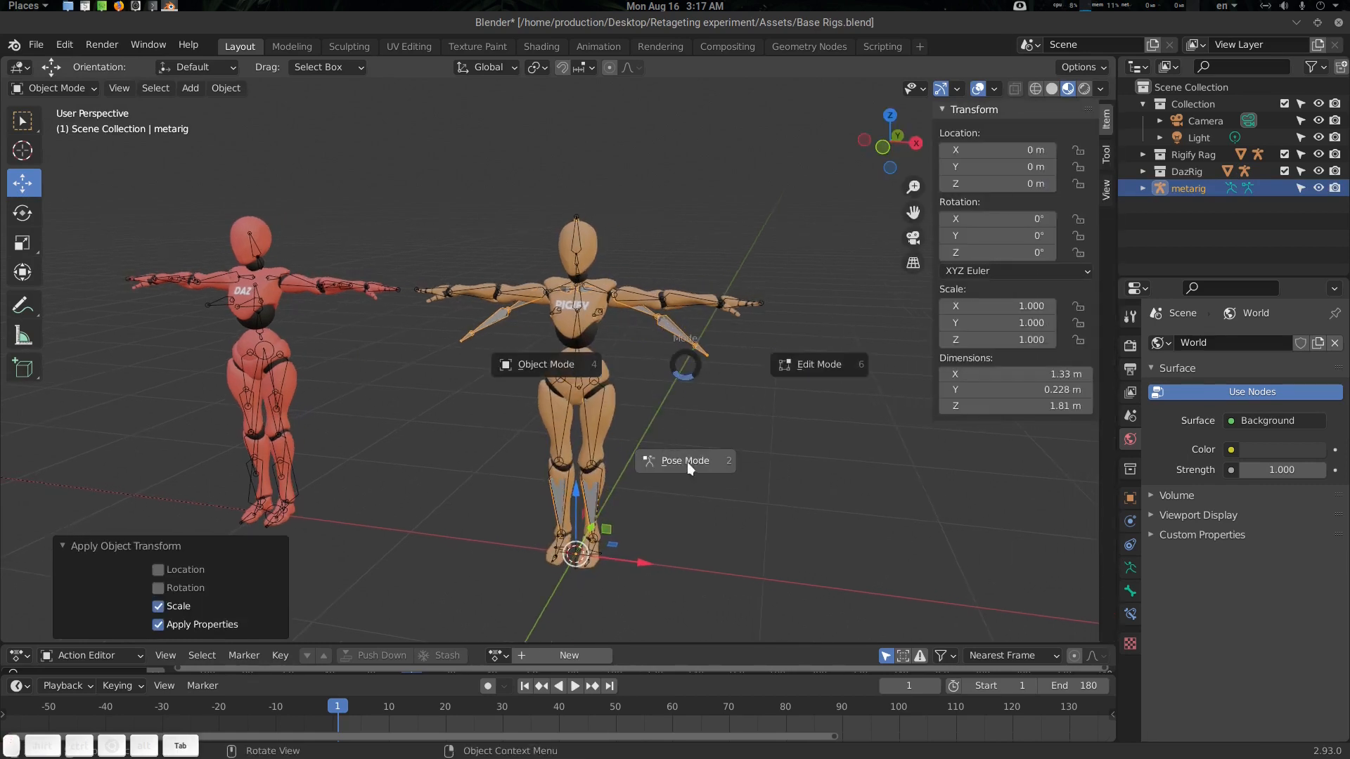
pyautogui.click(686, 462)
pyautogui.hotkey('ctrl', 'Tab')
pyautogui.click(734, 374)
pyautogui.moveTo(646, 315); pyautogui.dragTo(691, 314, button='middle')
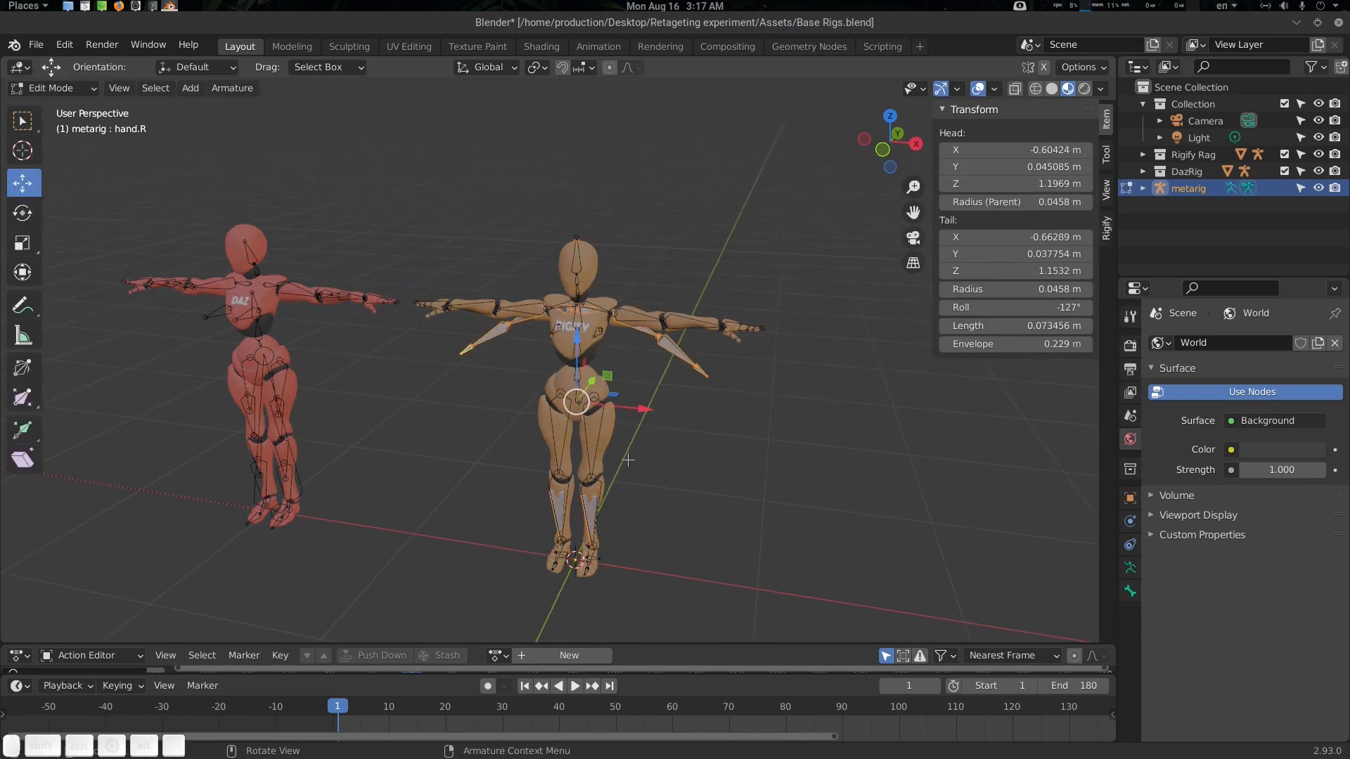
pyautogui.moveTo(663, 454); pyautogui.dragTo(651, 380, button='middle')
pyautogui.press('Tab')
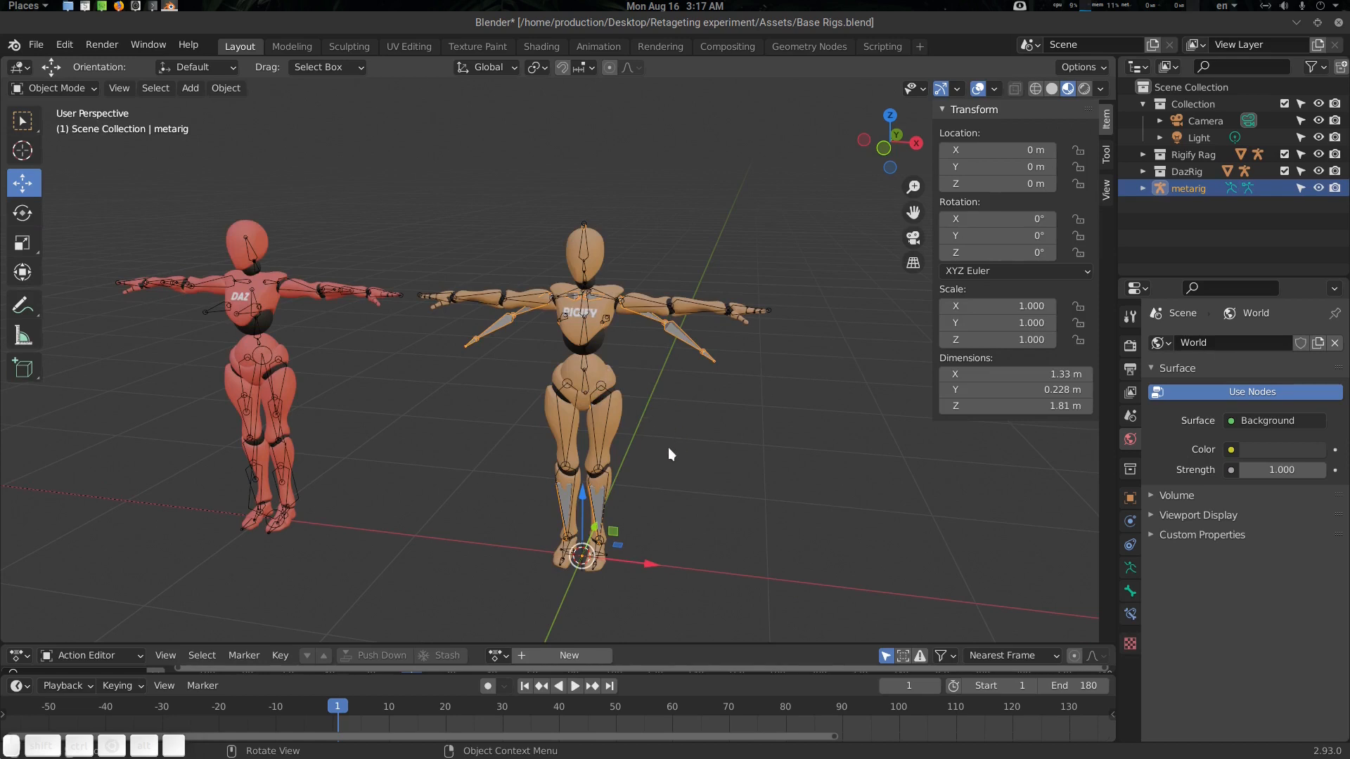
pyautogui.moveTo(668, 447); pyautogui.dragTo(691, 412, button='middle')
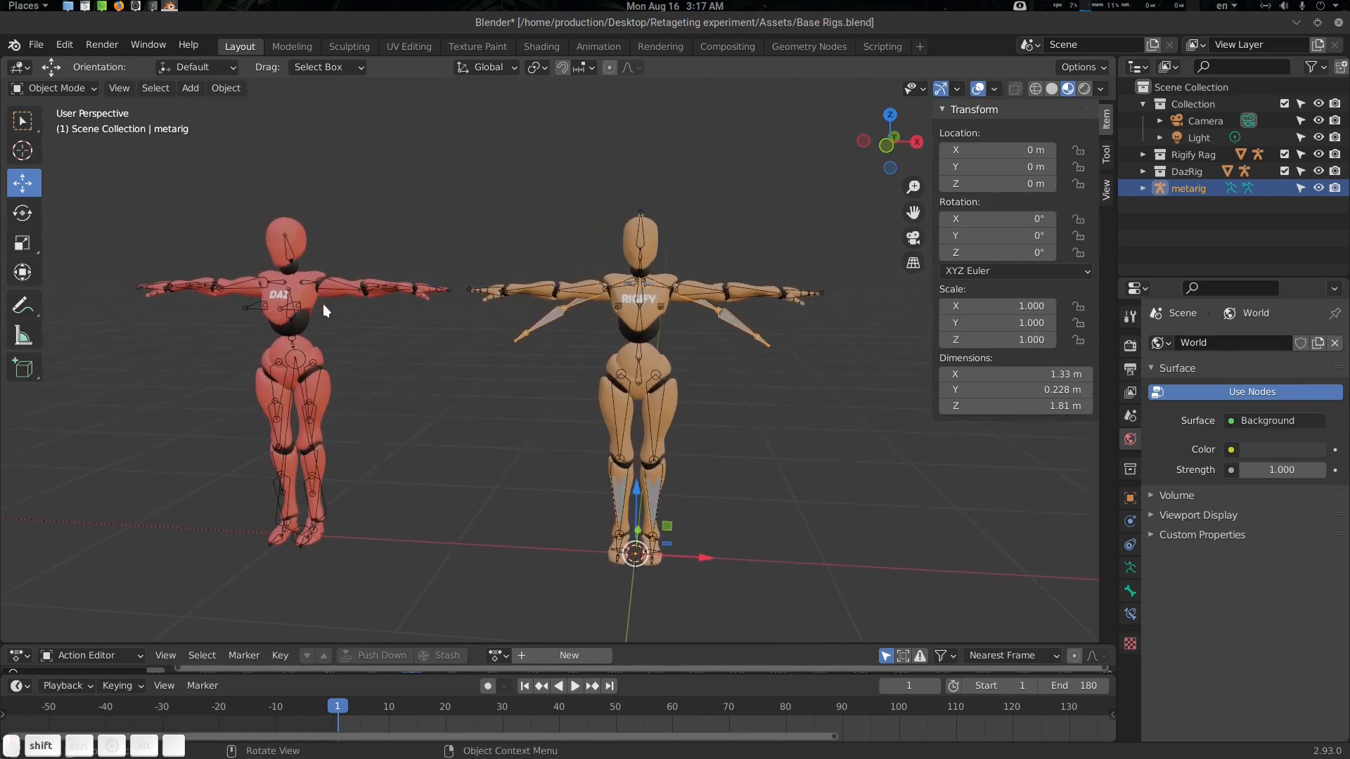
# Demonstrate the FBX import settings with Use Pre/Post Rotation disabled and Automatic Bone Orientation enabled, without importing a file.
pyautogui.click(35, 44)
pyautogui.moveTo(78, 270)
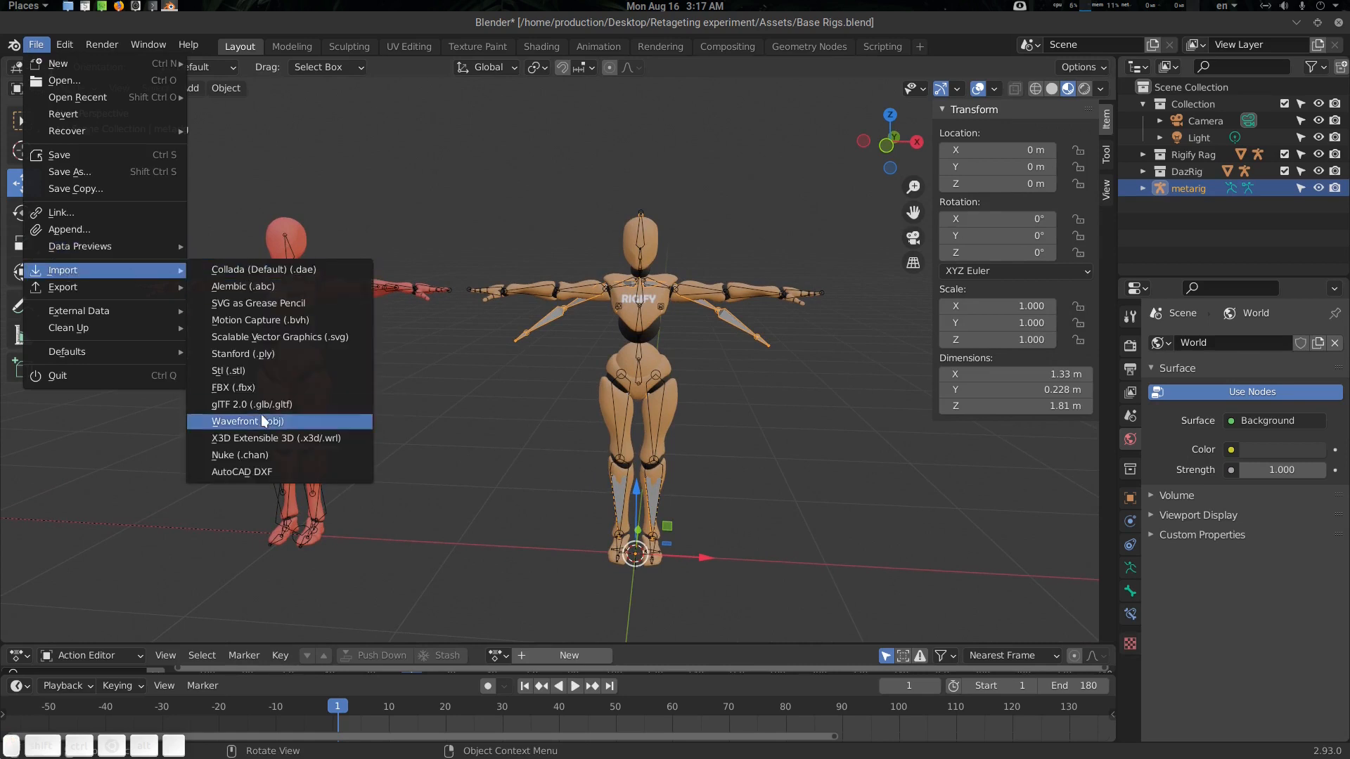
pyautogui.click(247, 388)
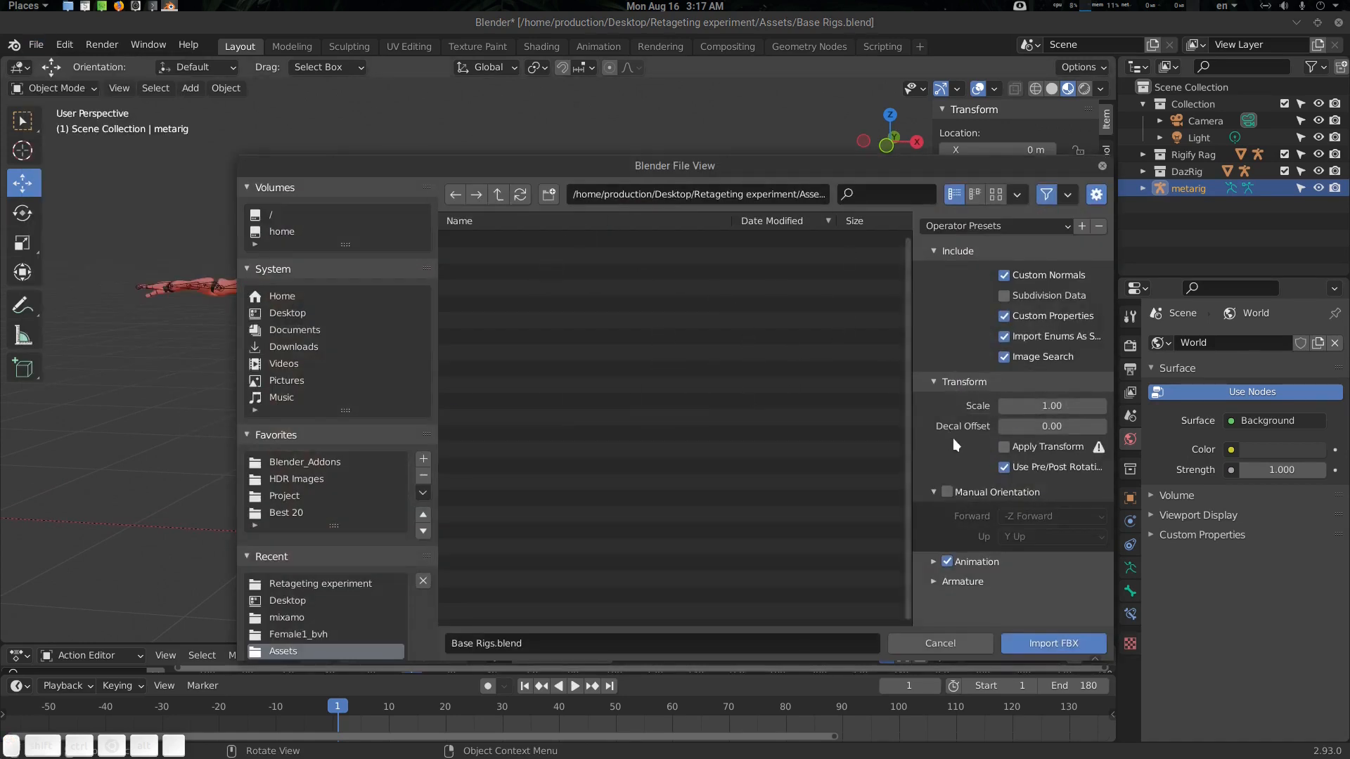
pyautogui.click(1004, 467)
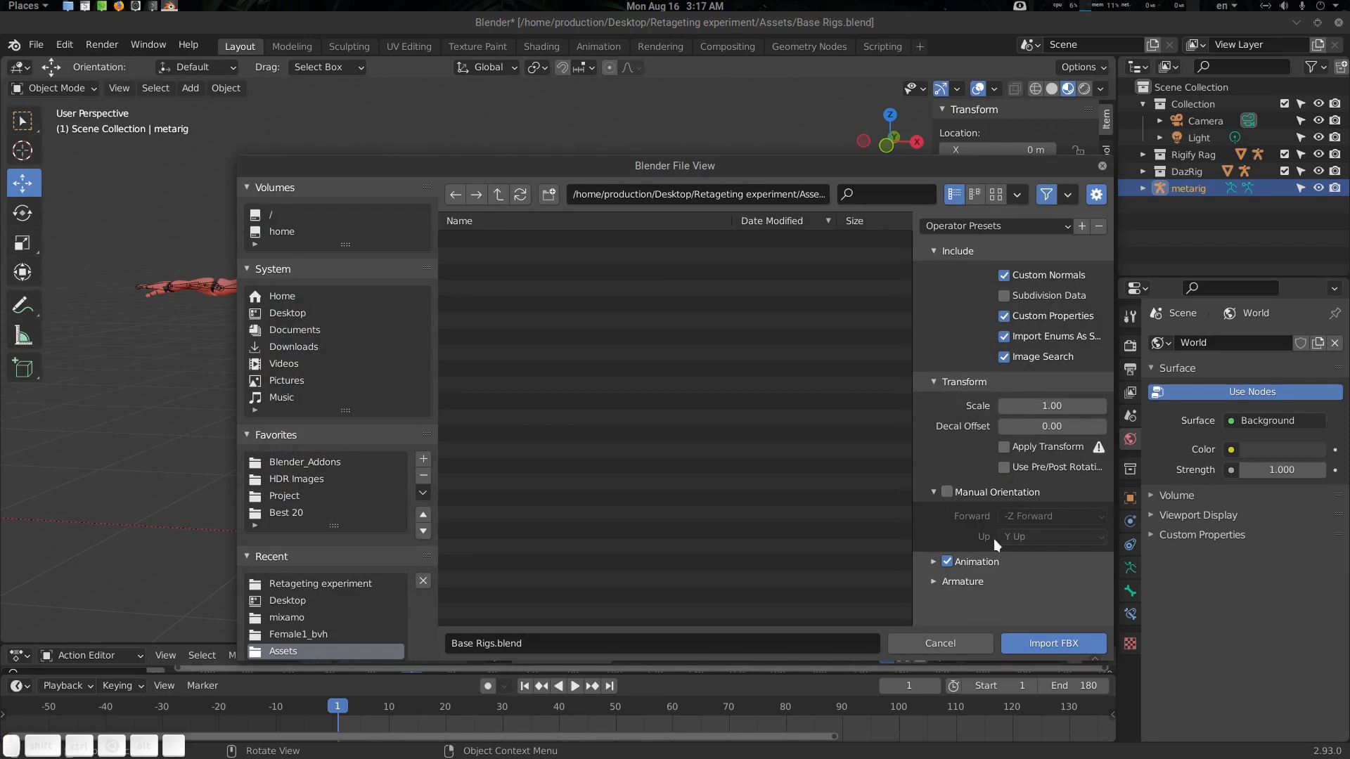
pyautogui.click(932, 582)
pyautogui.scroll(-3, 1034, 564)
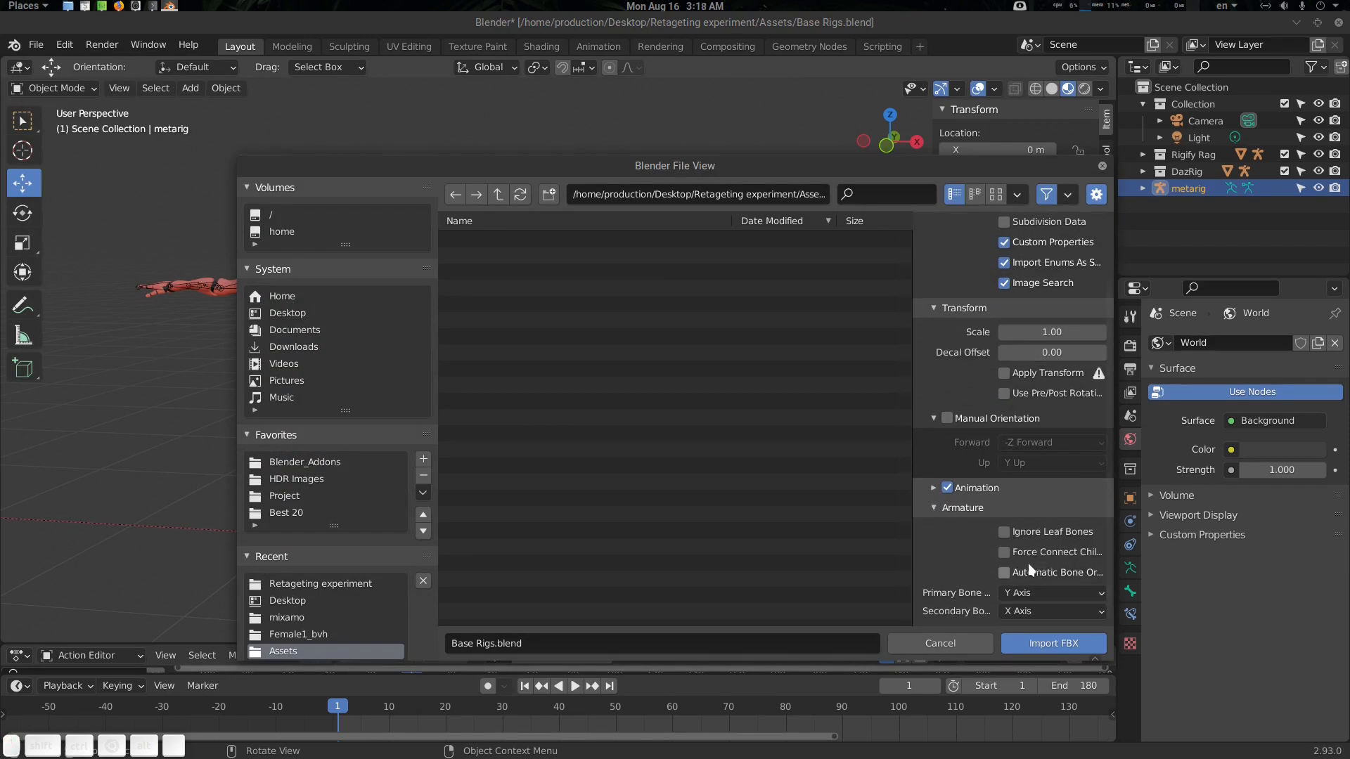
pyautogui.click(1032, 571)
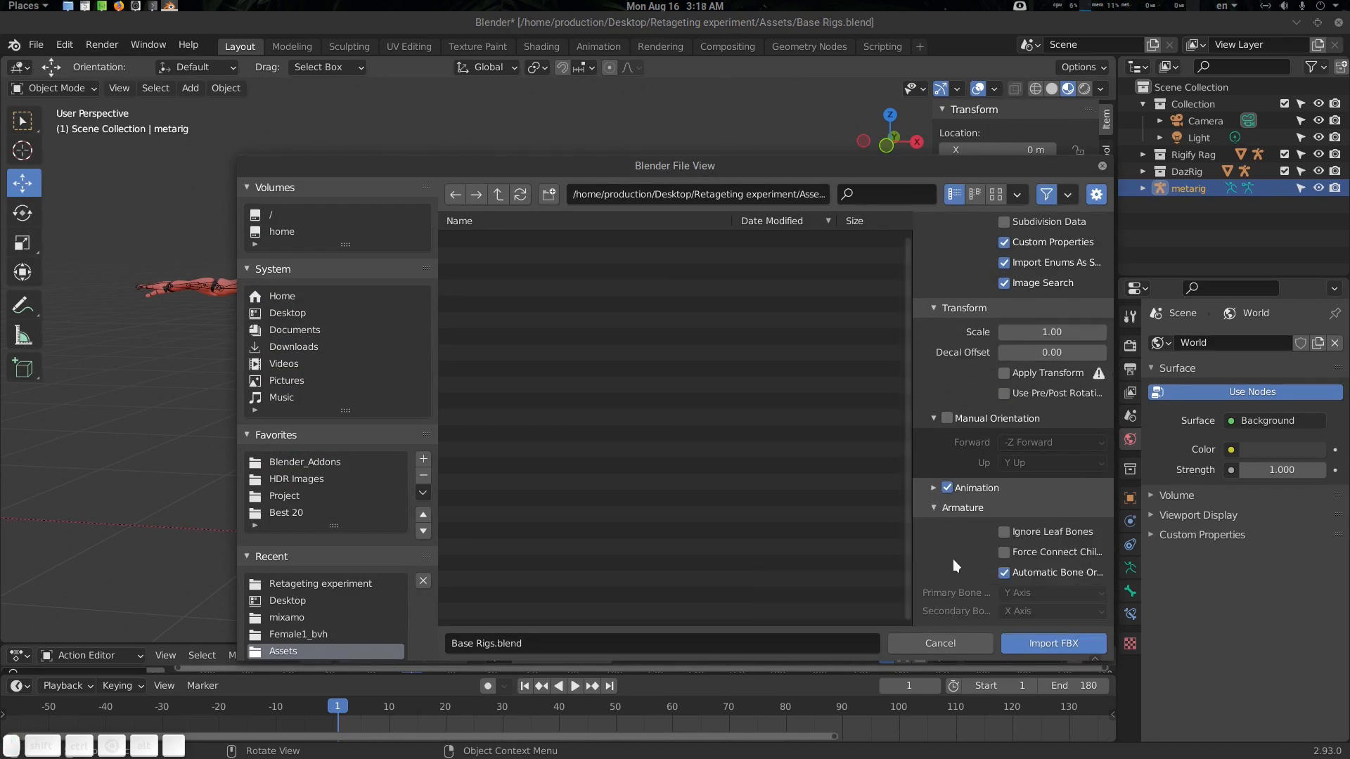
pyautogui.moveTo(914, 555); pyautogui.dragTo(790, 561)
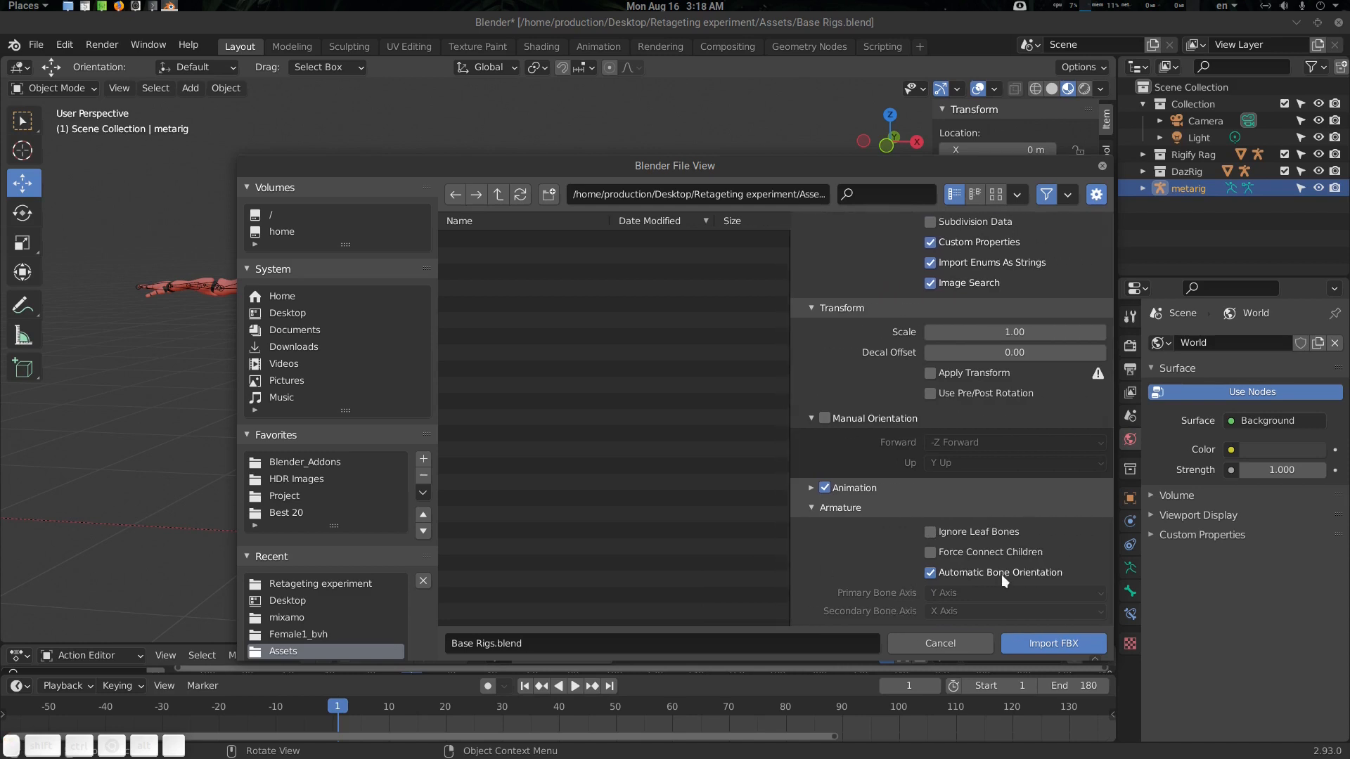
pyautogui.click(973, 552)
pyautogui.click(945, 643)
# Select the Daz rig's armature and apply its rotation.
pyautogui.moveTo(391, 390); pyautogui.dragTo(286, 372, button='middle')
pyautogui.click(456, 415)
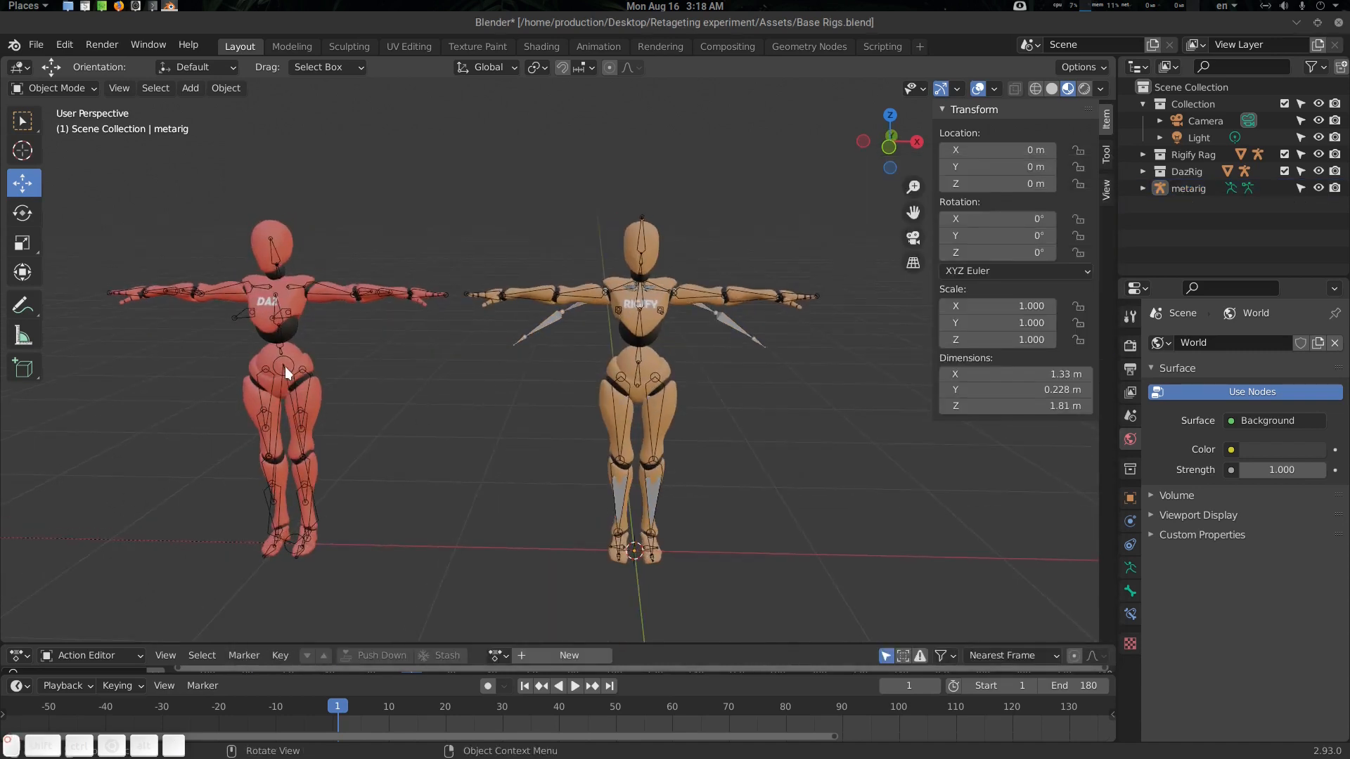
pyautogui.click(285, 366)
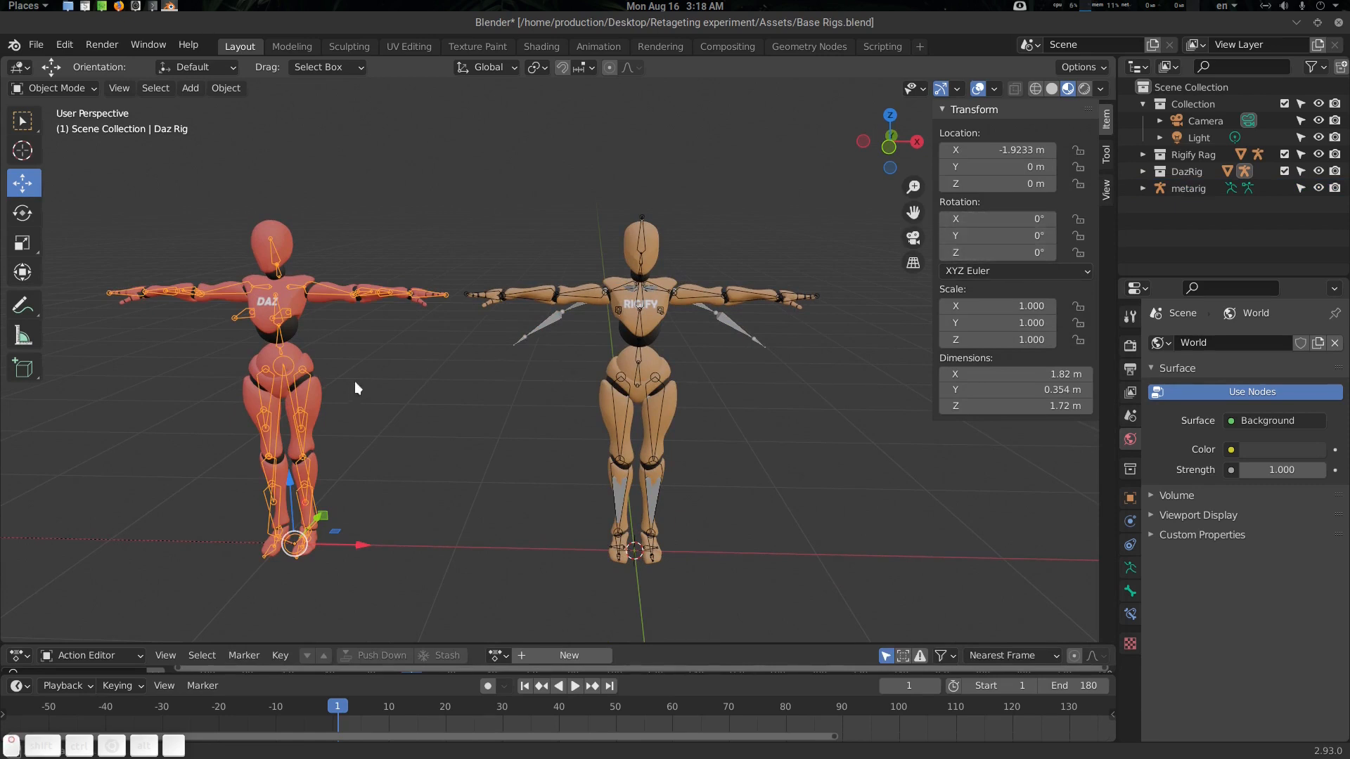
pyautogui.scroll(1, 330, 381)
pyautogui.hotkey('ctrl', 'a')
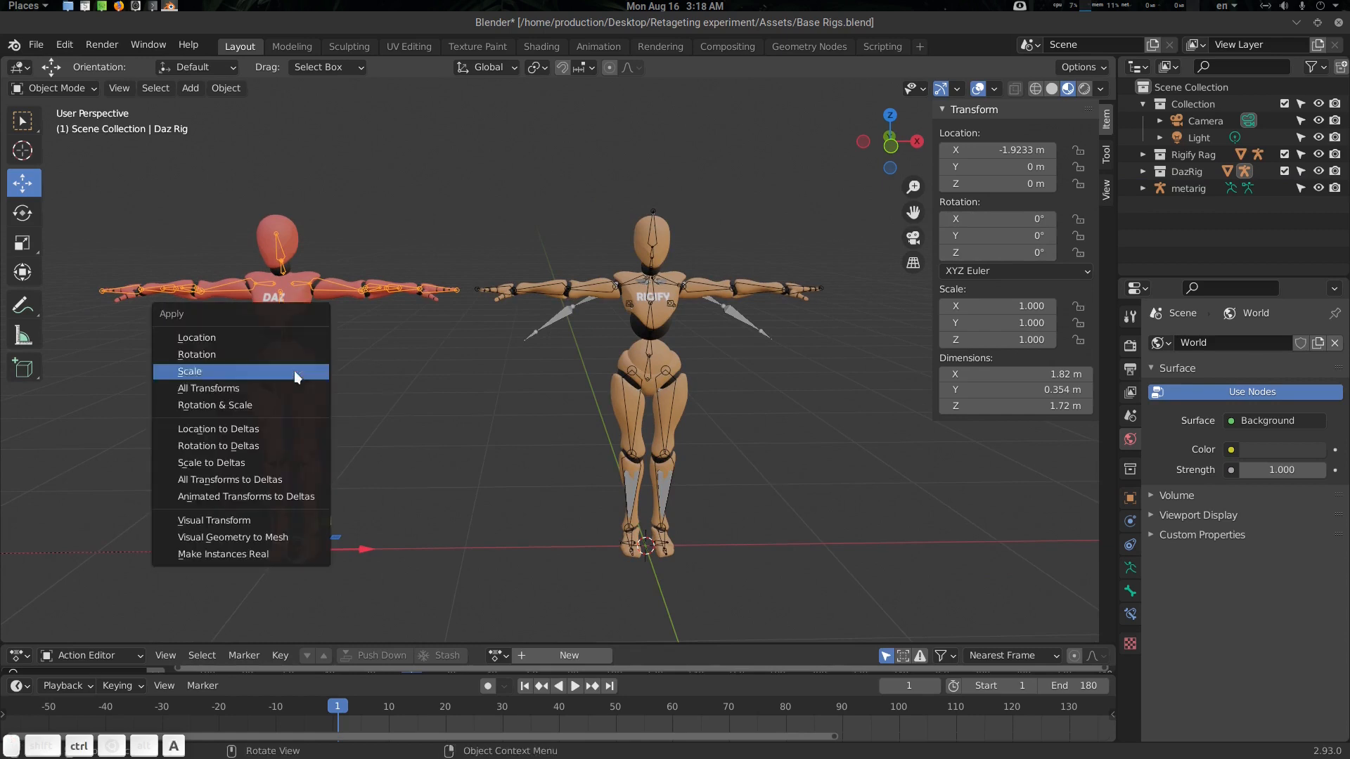
pyautogui.click(247, 354)
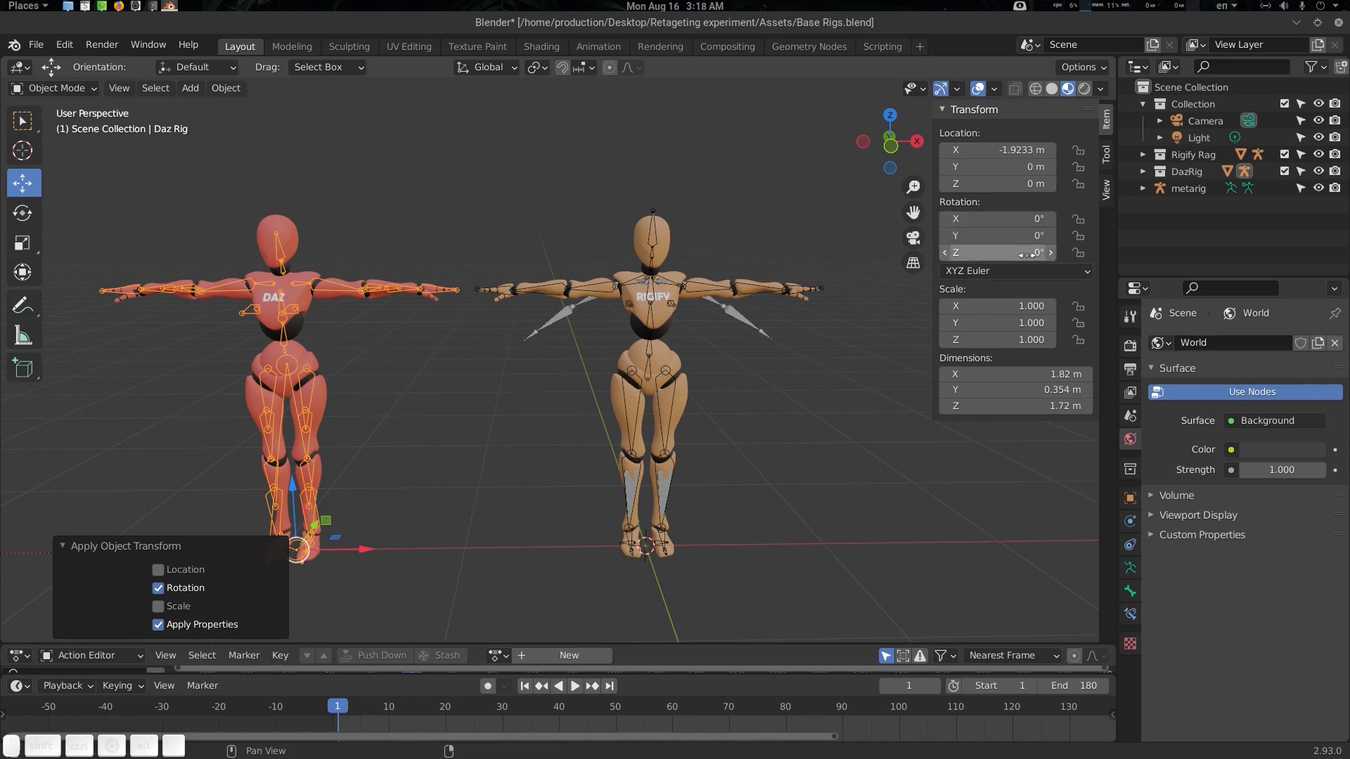
# Select the Rigify rig and the Daz rig in turn to check their transform values.
pyautogui.moveTo(622, 394); pyautogui.dragTo(391, 418, button='middle')
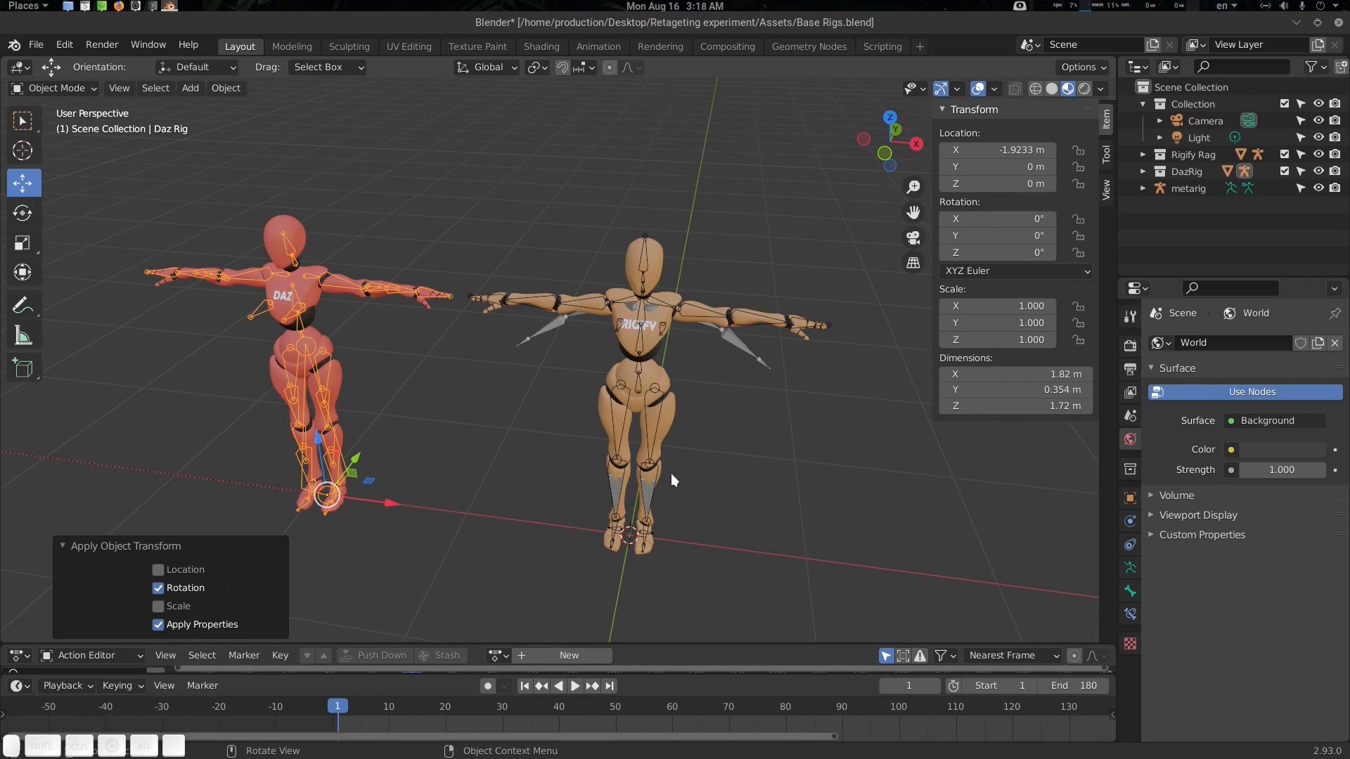
pyautogui.click(648, 438)
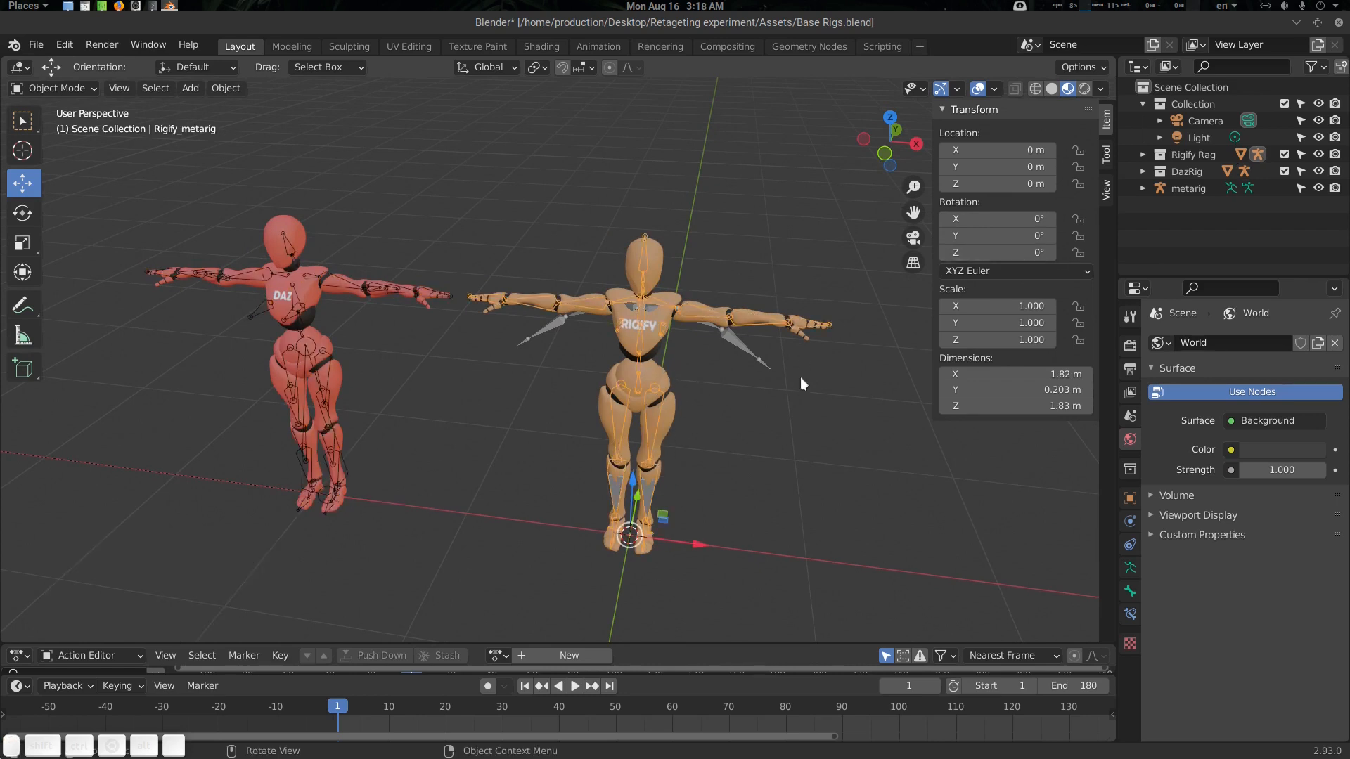
pyautogui.click(310, 342)
pyautogui.moveTo(313, 344); pyautogui.dragTo(369, 416, button='middle')
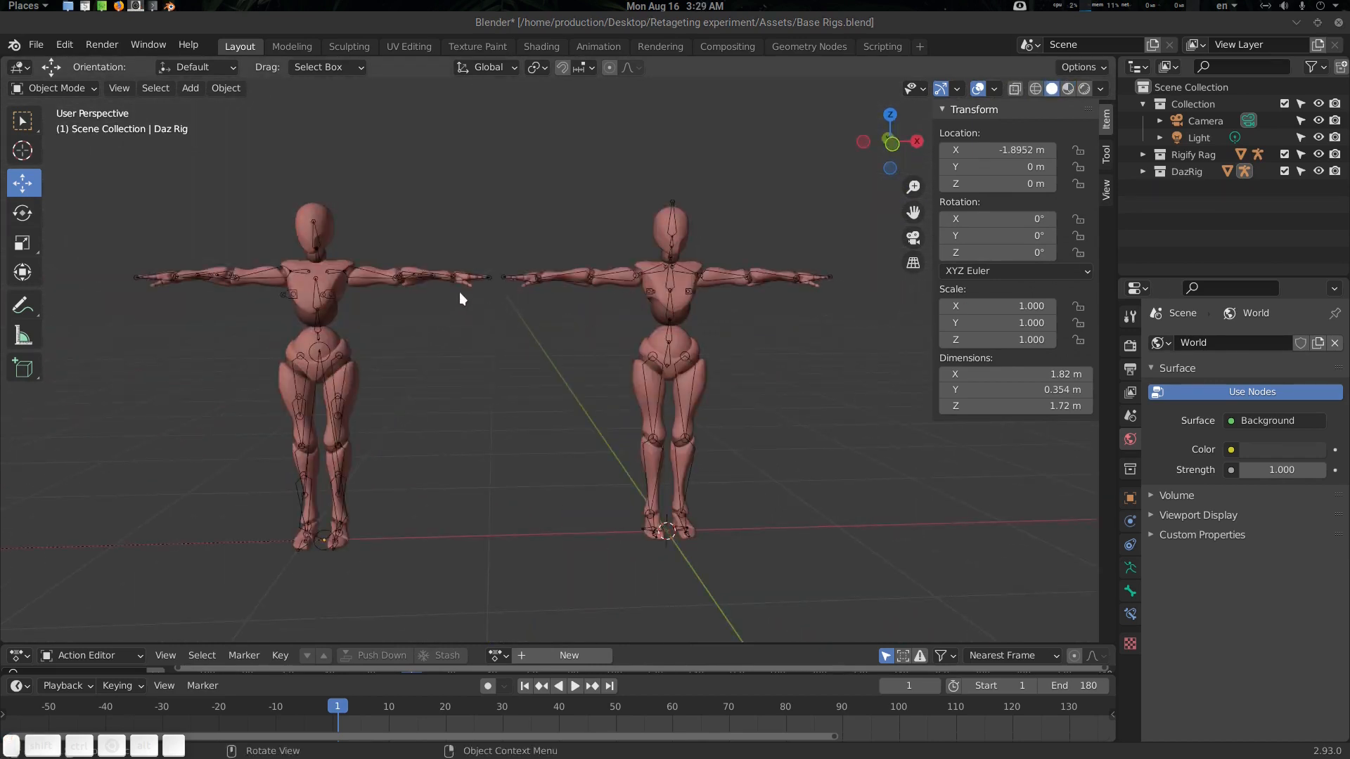
# Examine the Daz and Rigify base rigs from several angles, selecting the Rigify armature and clearing the selection.
pyautogui.moveTo(419, 281); pyautogui.dragTo(425, 298, button='middle')
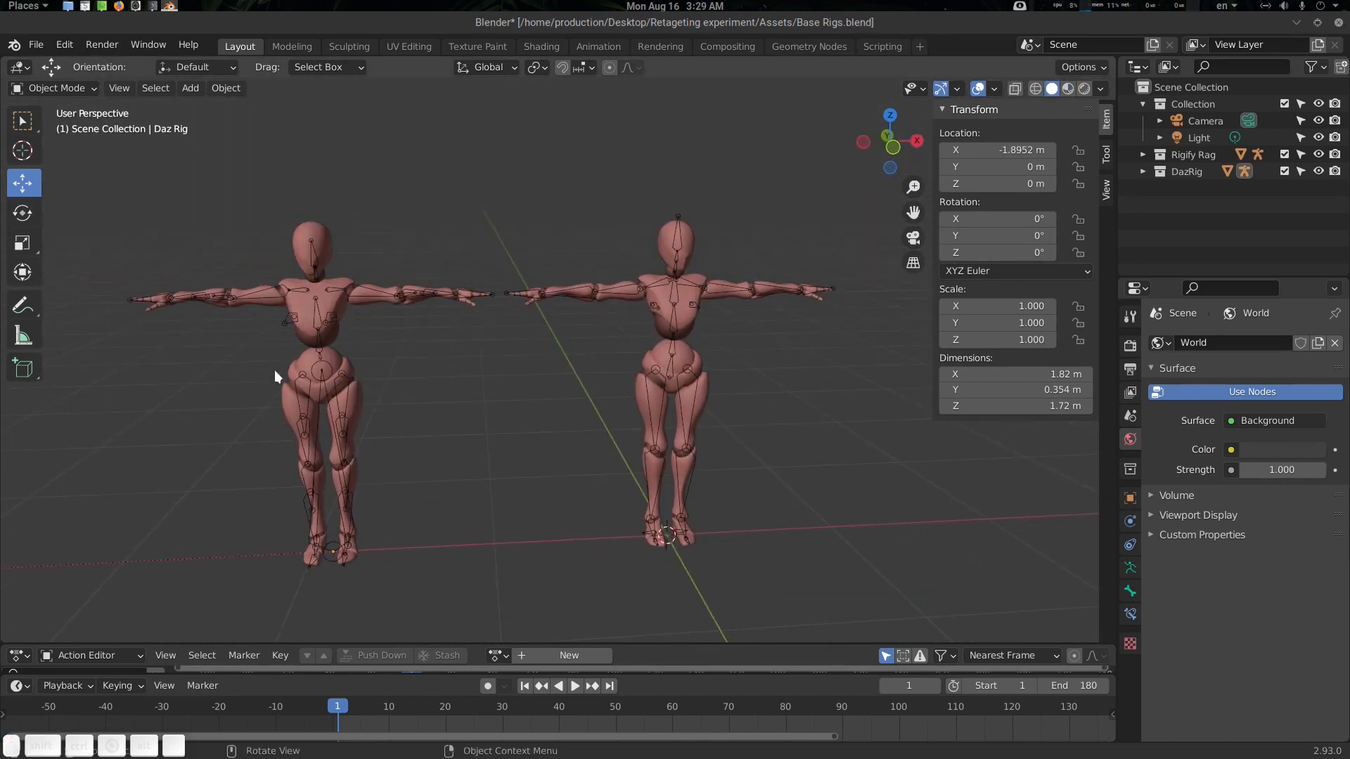
pyautogui.moveTo(635, 356); pyautogui.dragTo(638, 374, button='middle')
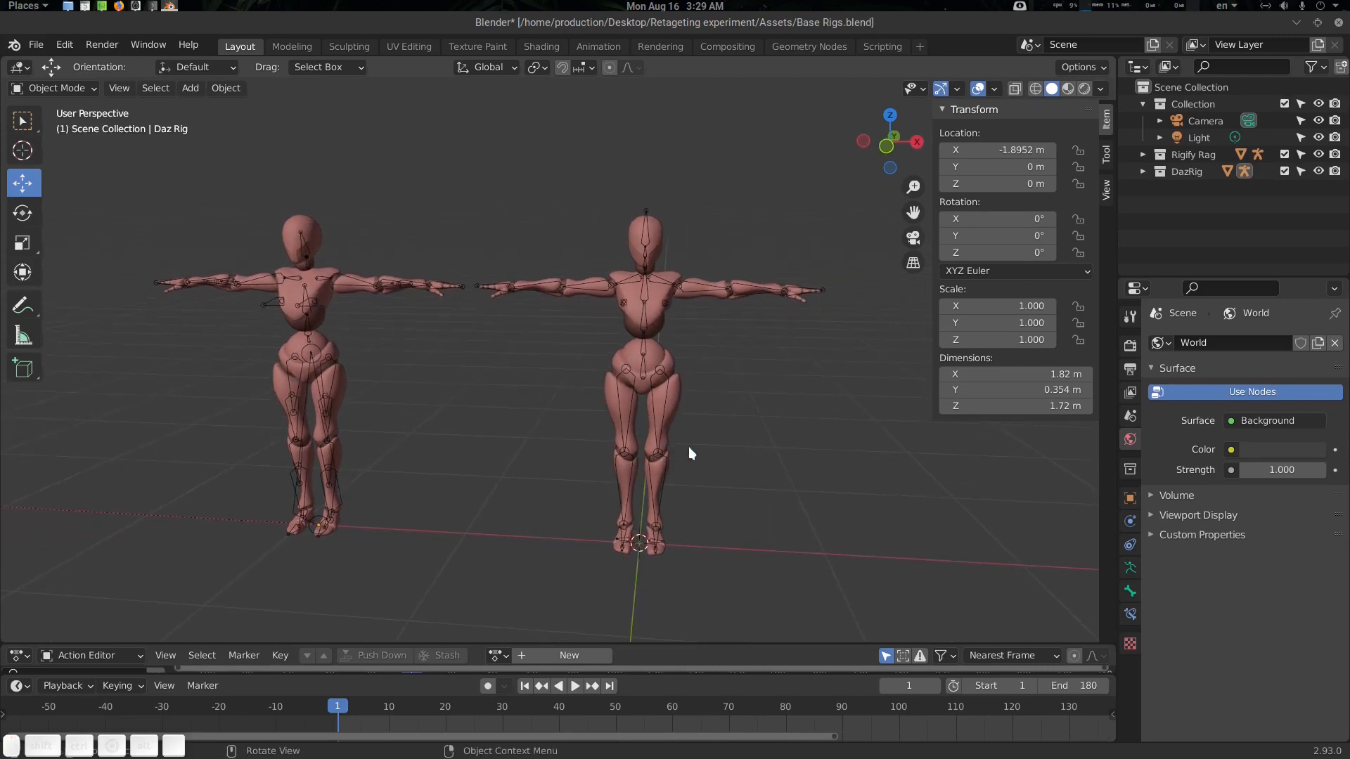
pyautogui.moveTo(689, 448); pyautogui.dragTo(634, 288, button='middle')
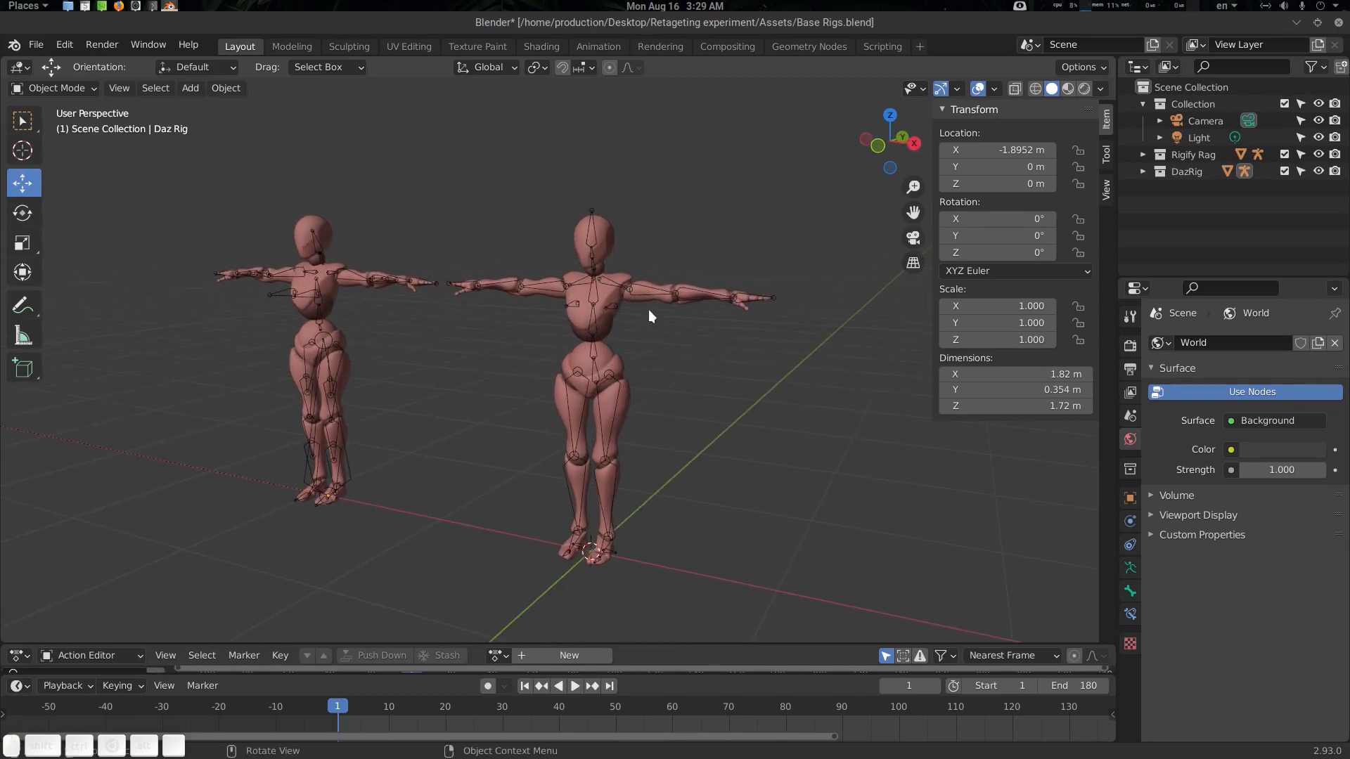
pyautogui.moveTo(631, 511); pyautogui.dragTo(554, 474, button='middle')
pyautogui.scroll(2, 597, 500)
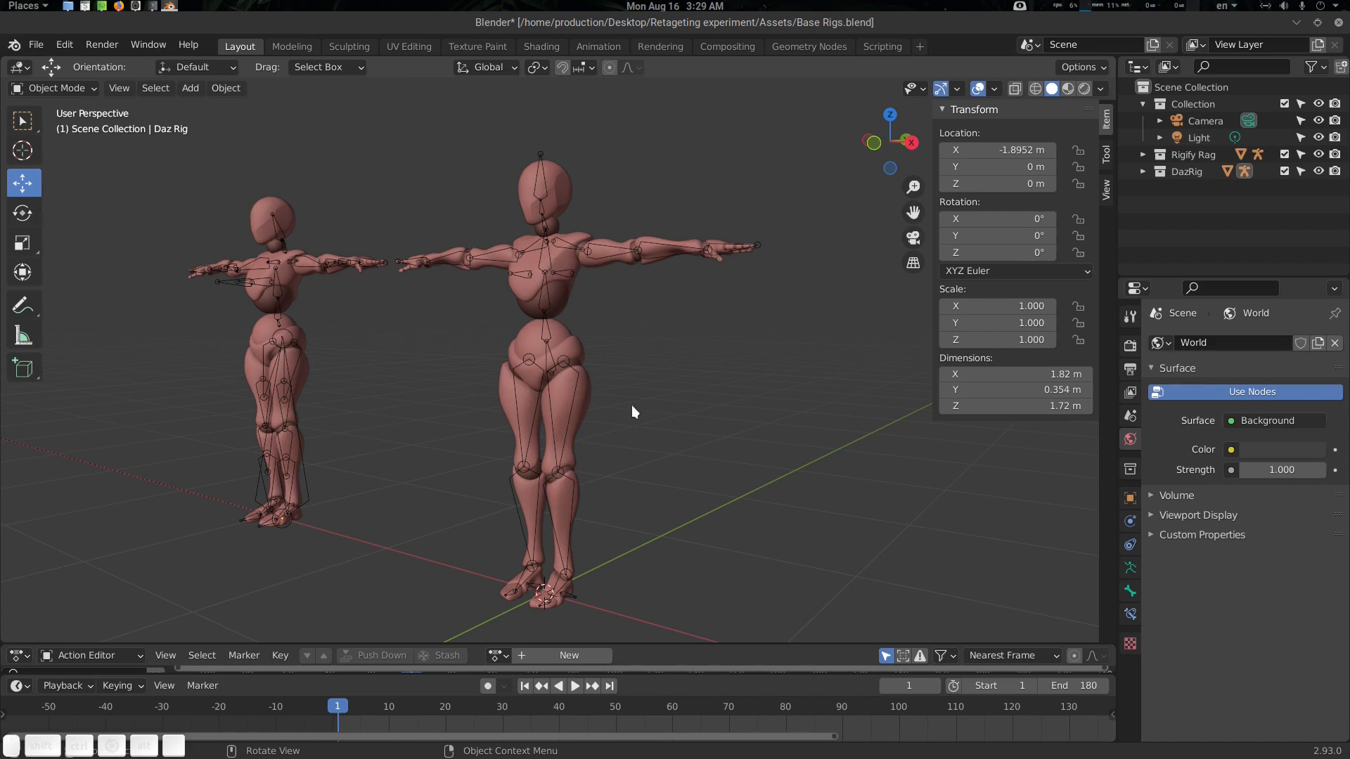
pyautogui.moveTo(584, 480); pyautogui.dragTo(639, 496, button='middle')
pyautogui.click(652, 492)
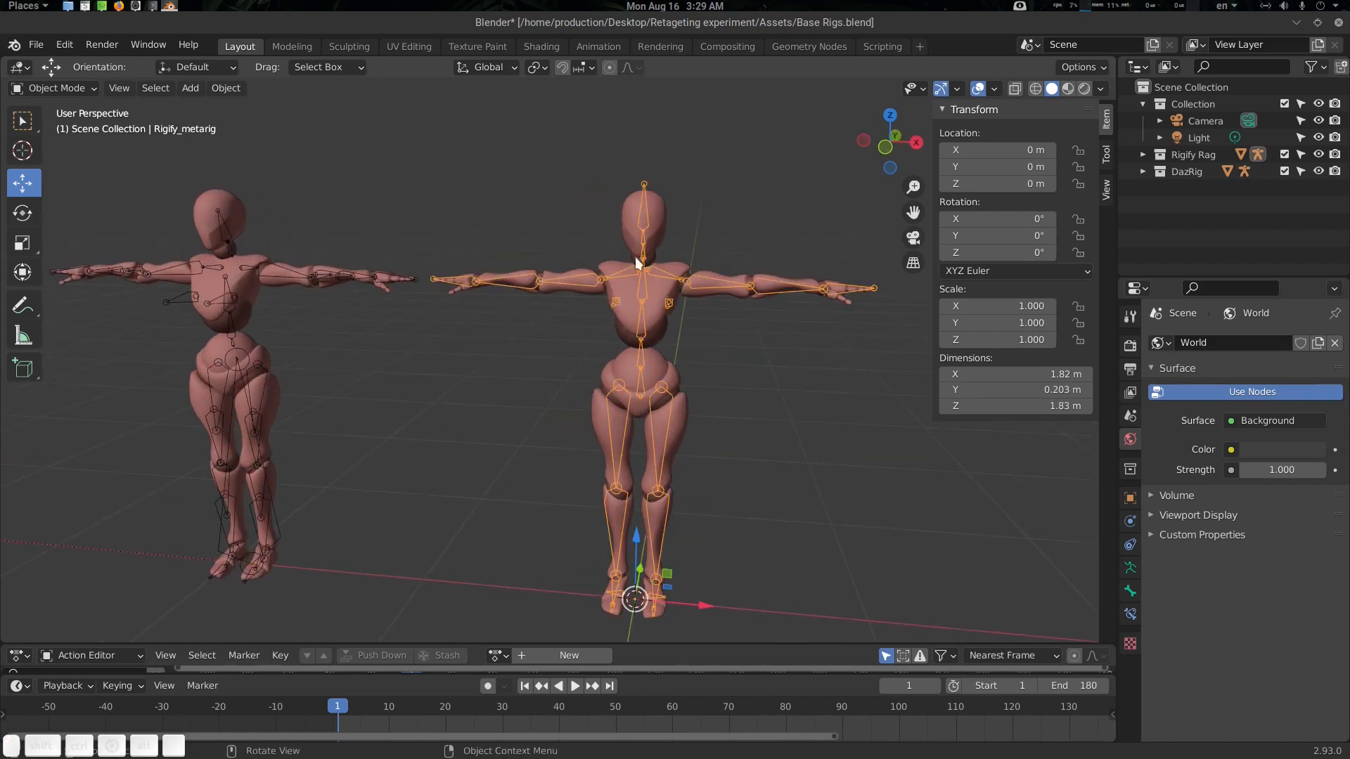
pyautogui.moveTo(657, 407); pyautogui.dragTo(572, 420, button='middle')
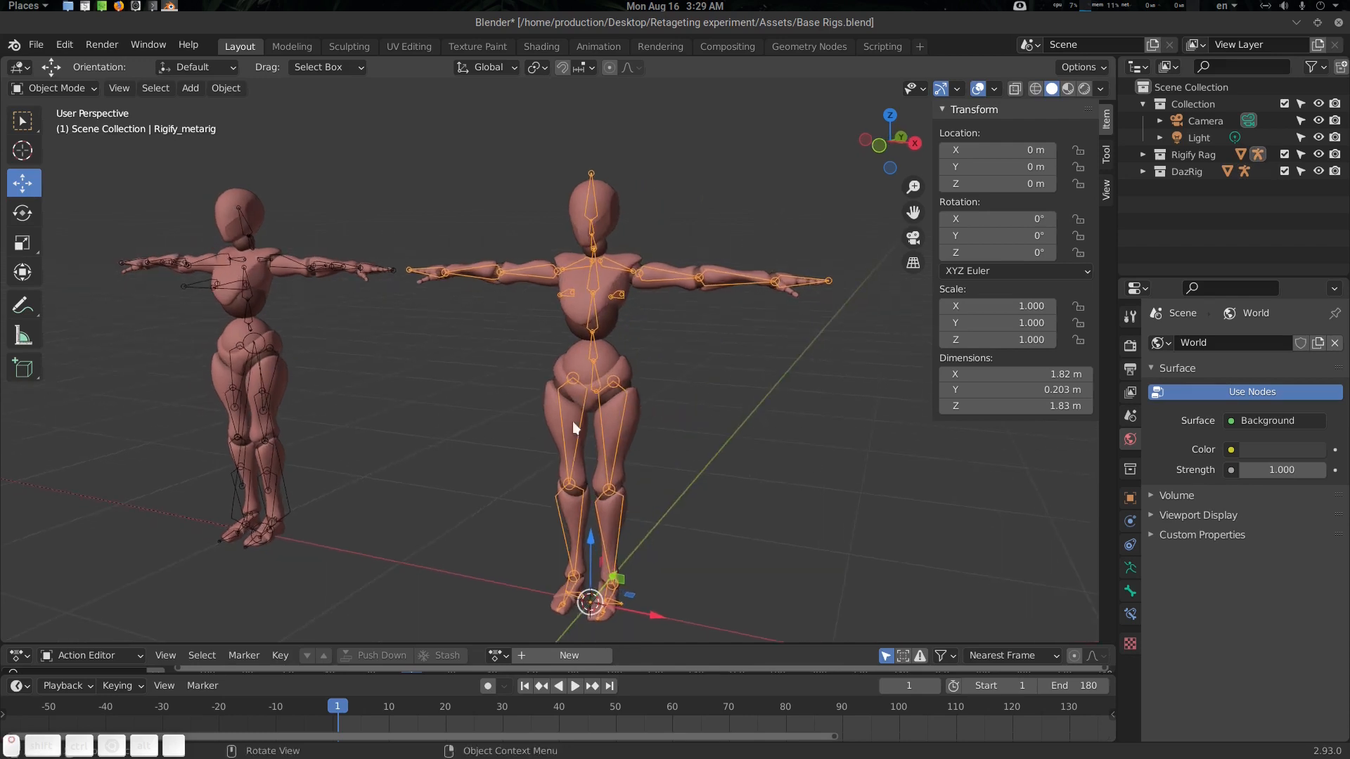
pyautogui.hotkey('alt', 'a')
pyautogui.moveTo(620, 476); pyautogui.dragTo(629, 467, button='middle')
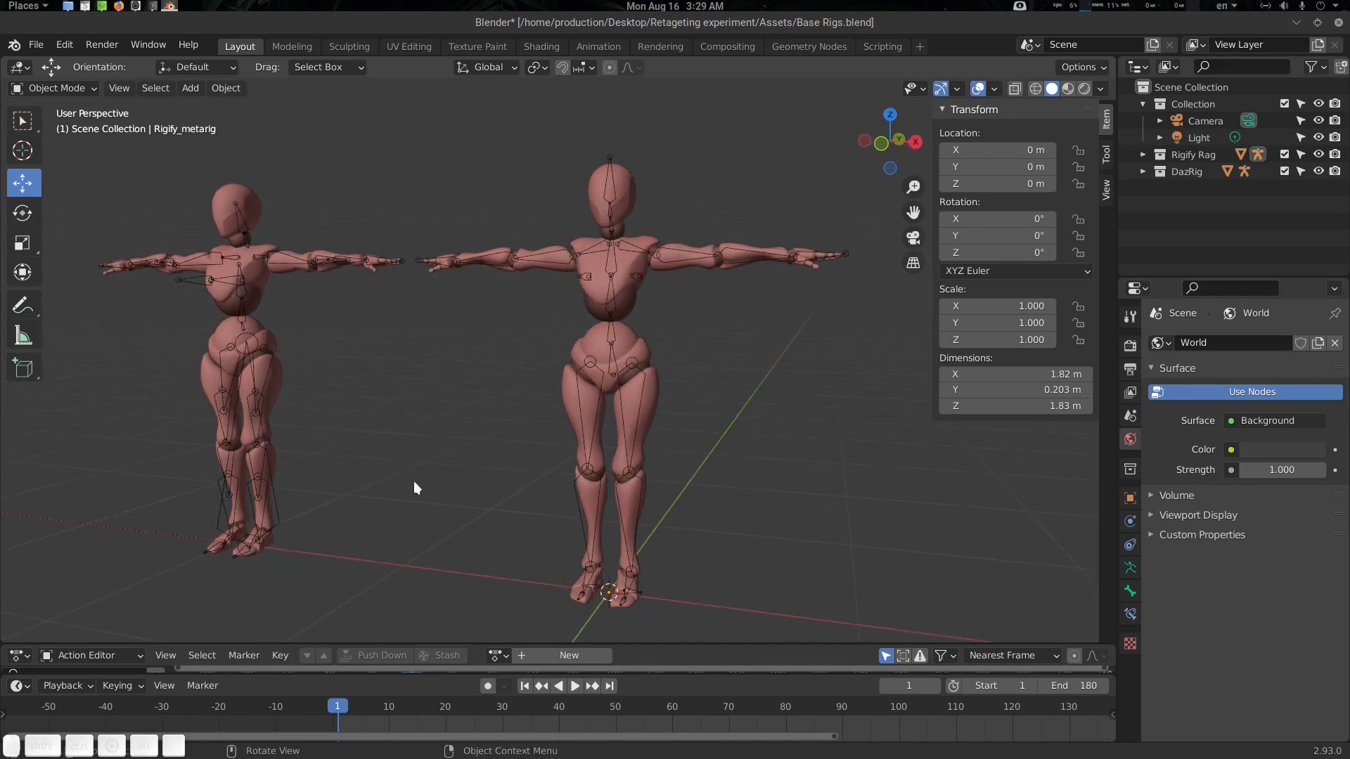
pyautogui.moveTo(634, 466); pyautogui.dragTo(599, 476, button='middle')
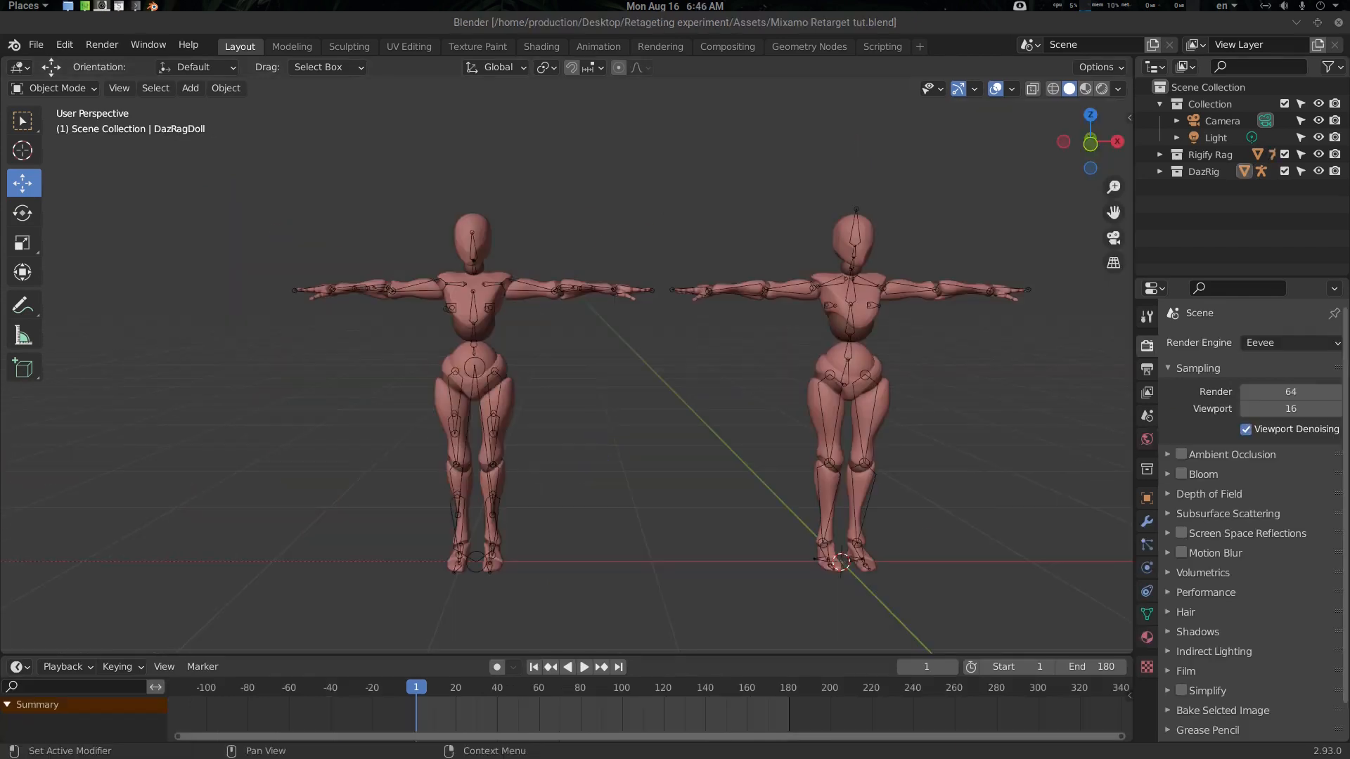
# Start an FBX import and choose Locking Hip Hop Dance.fbx from the mixamo folder.
pyautogui.moveTo(602, 327)
pyautogui.mouseDown(button='middle')
pyautogui.moveTo(661, 332)
pyautogui.moveTo(601, 339)
pyautogui.mouseUp(button='middle')
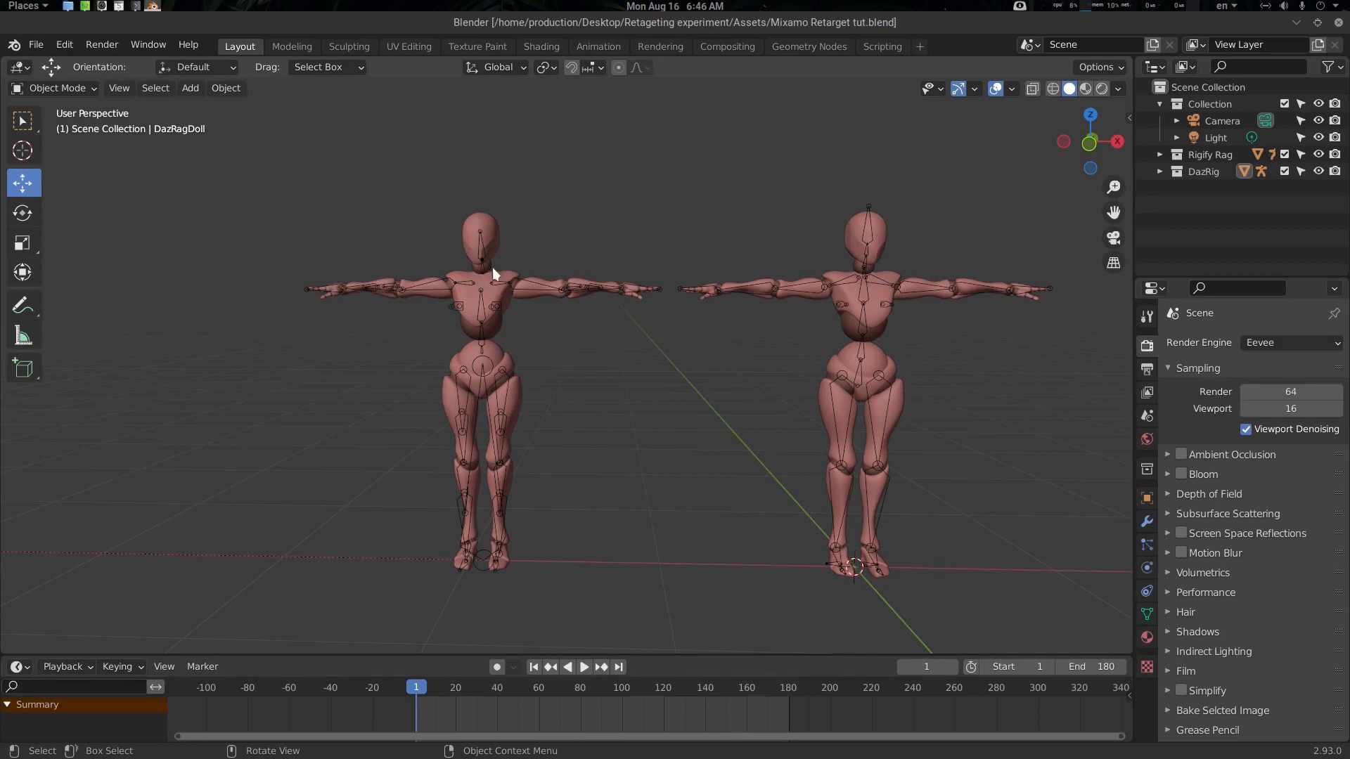
pyautogui.moveTo(867, 290); pyautogui.dragTo(897, 315, button='middle')
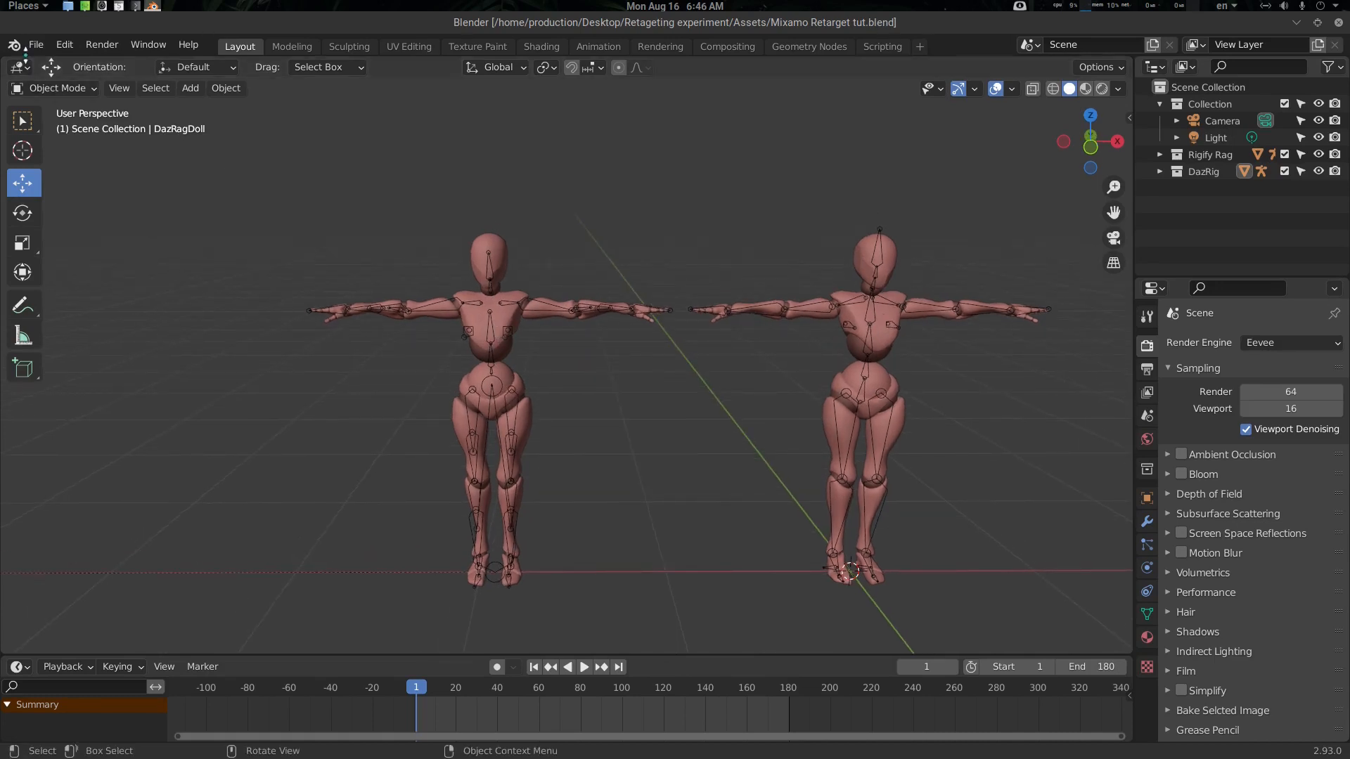
pyautogui.click(36, 44)
pyautogui.moveTo(105, 270)
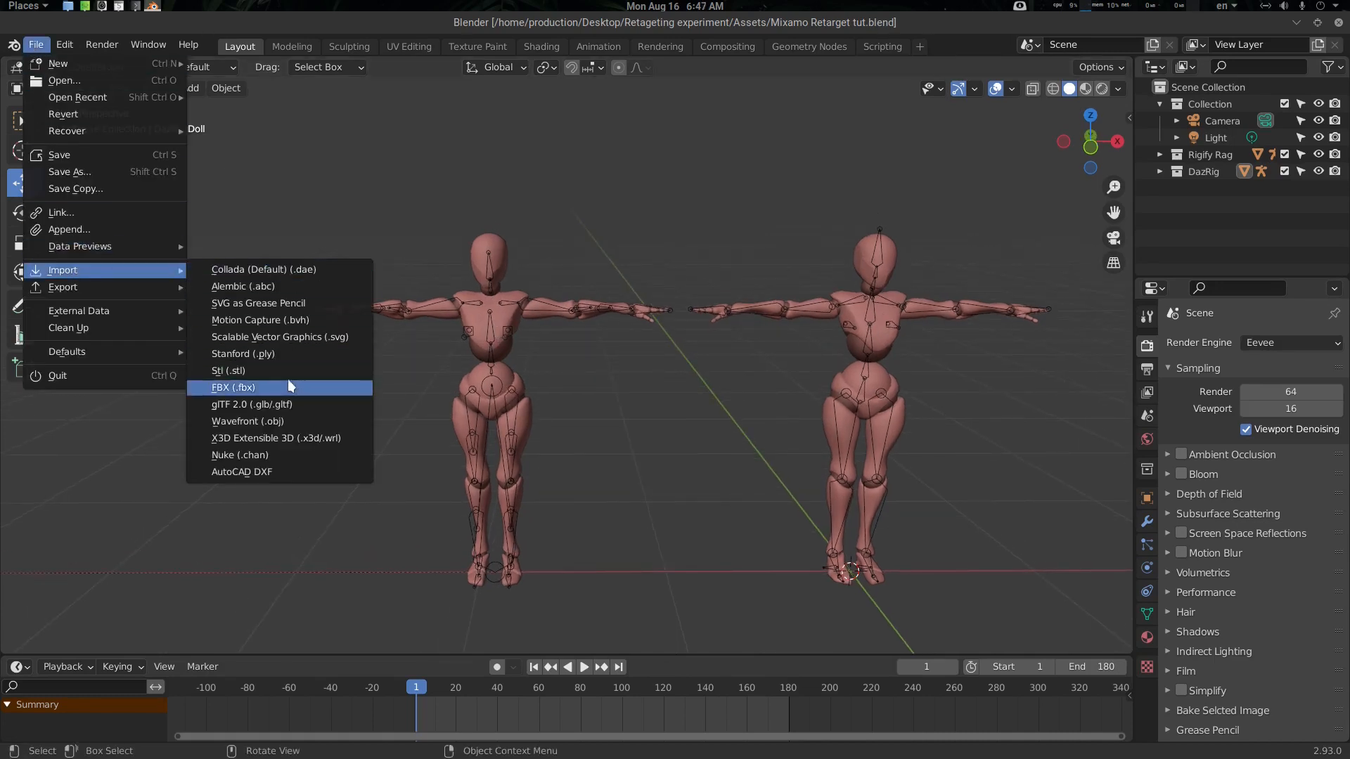
pyautogui.click(265, 388)
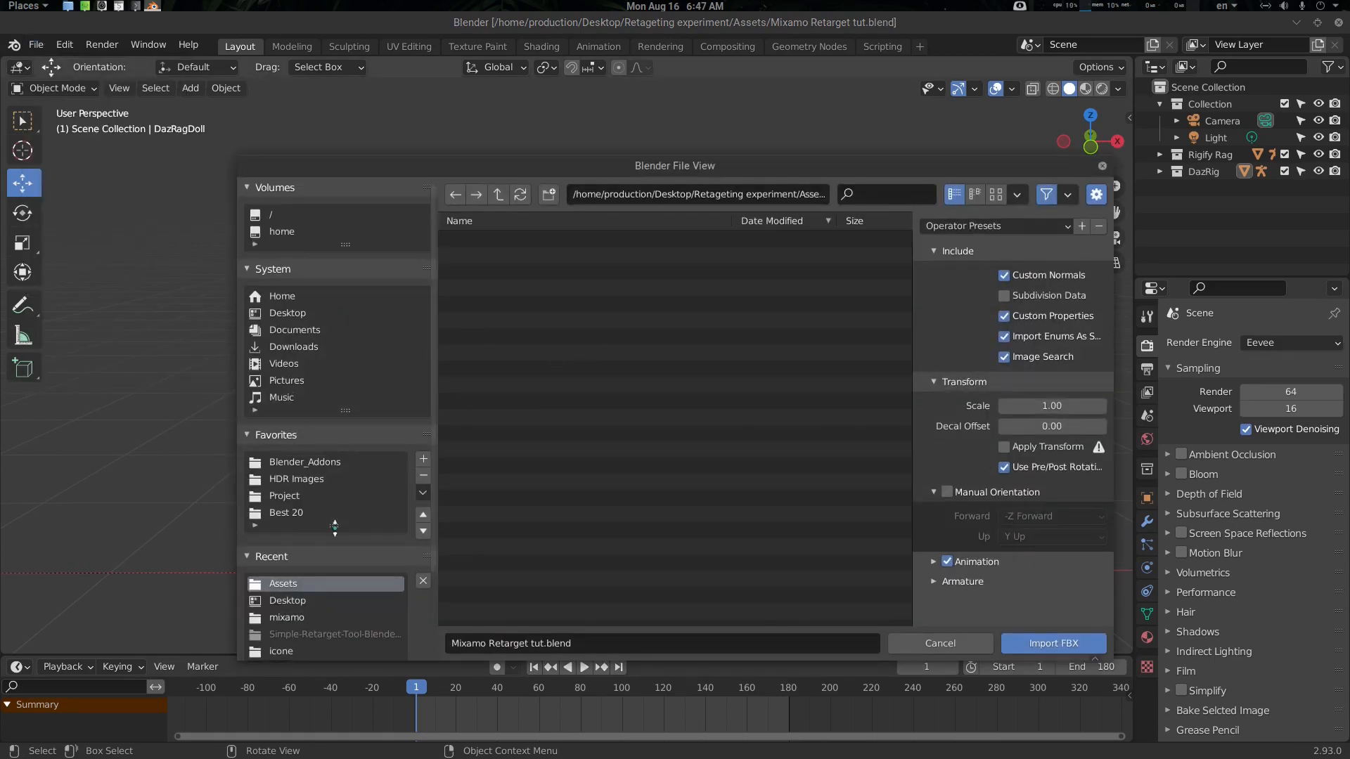
pyautogui.click(309, 617)
pyautogui.click(586, 255)
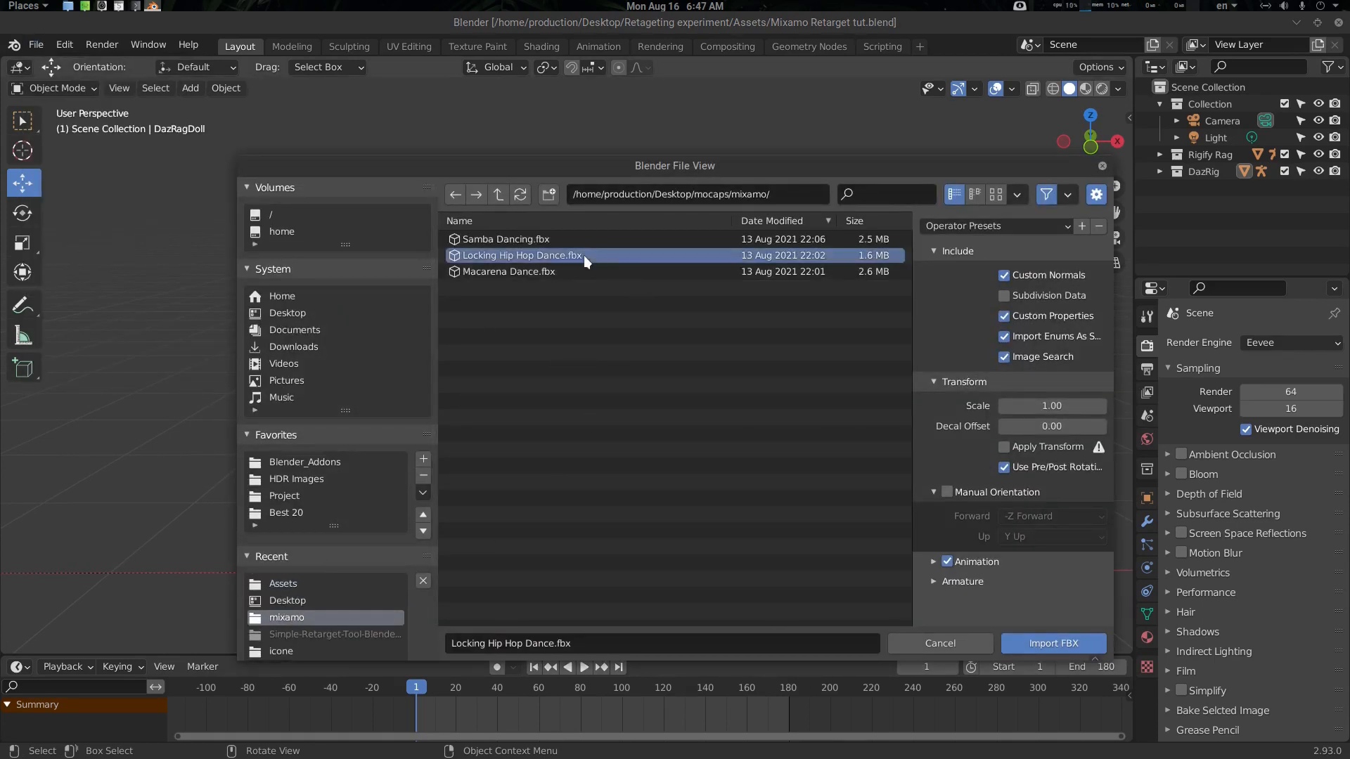
# Import the dance FBX with Use Pre/Post Rotation turned off and Automatic Bone Orientation turned on.
pyautogui.click(1028, 470)
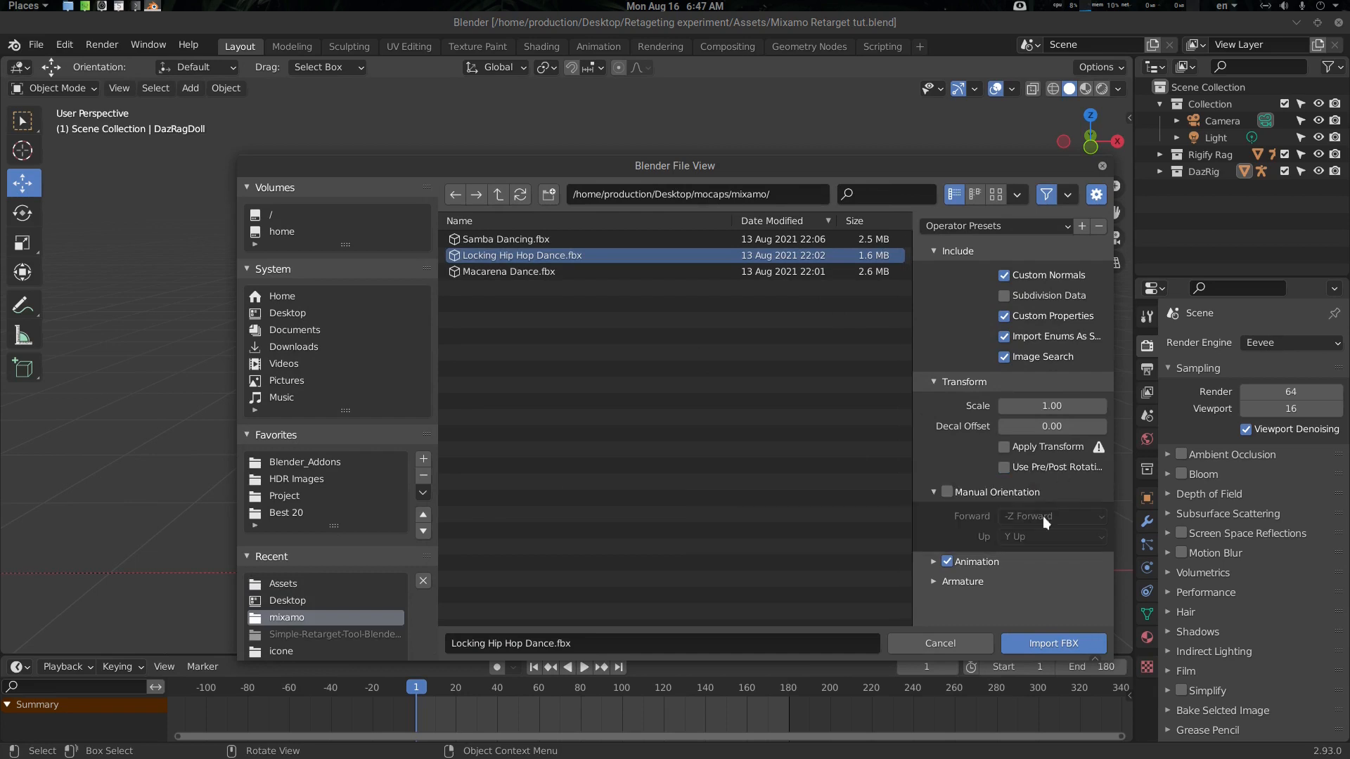
pyautogui.click(968, 582)
pyautogui.scroll(-3, 1032, 559)
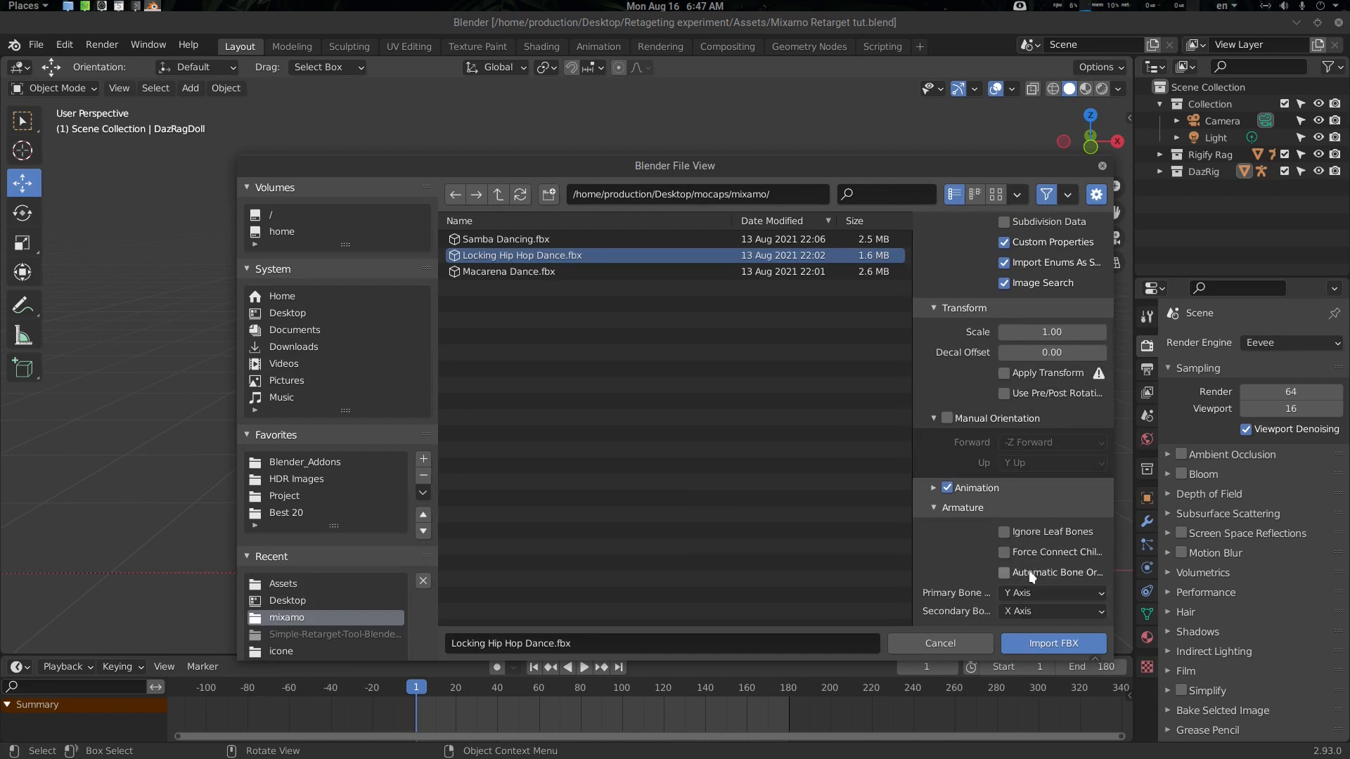
pyautogui.click(1043, 574)
pyautogui.click(1057, 644)
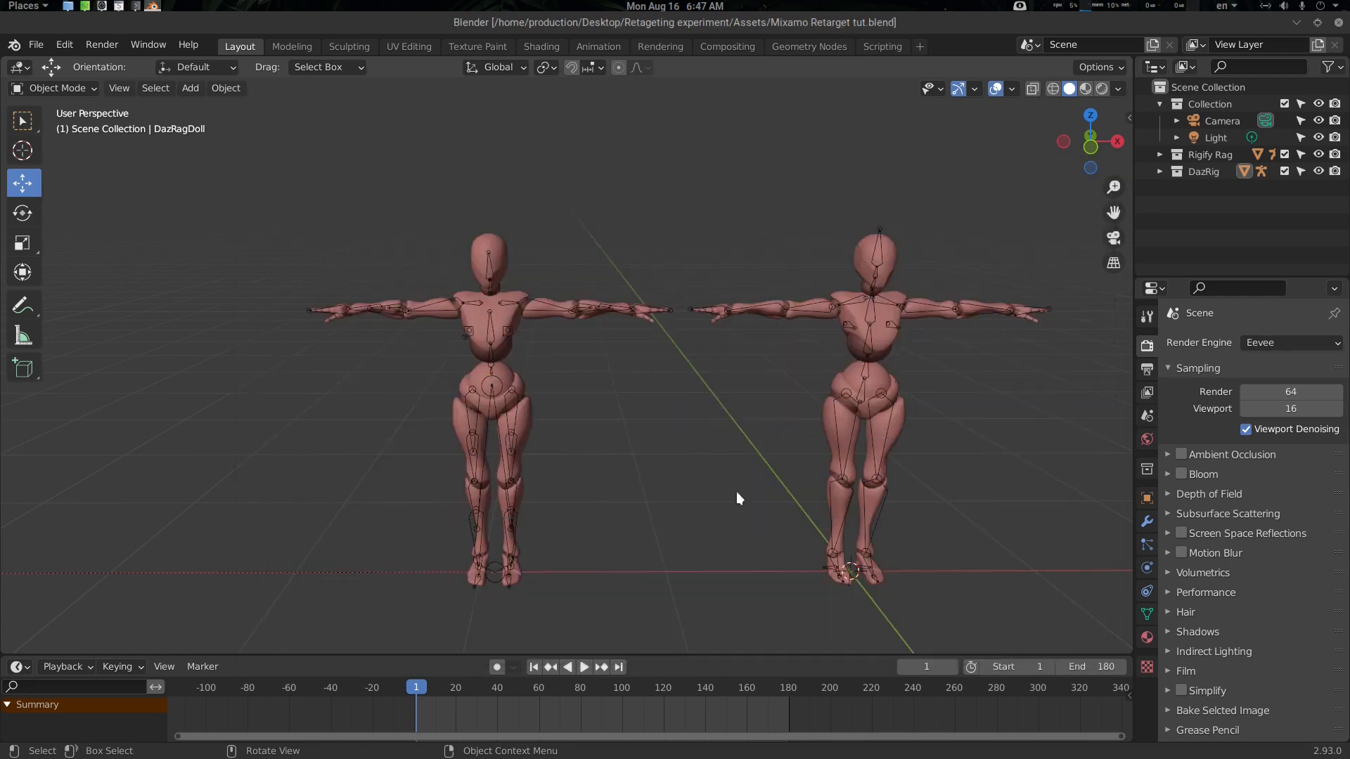
# Move the imported armature about 3.2 m along negative X, beside the other rigs, and show its transform values.
pyautogui.moveTo(910, 570); pyautogui.dragTo(283, 571)
pyautogui.press('n')
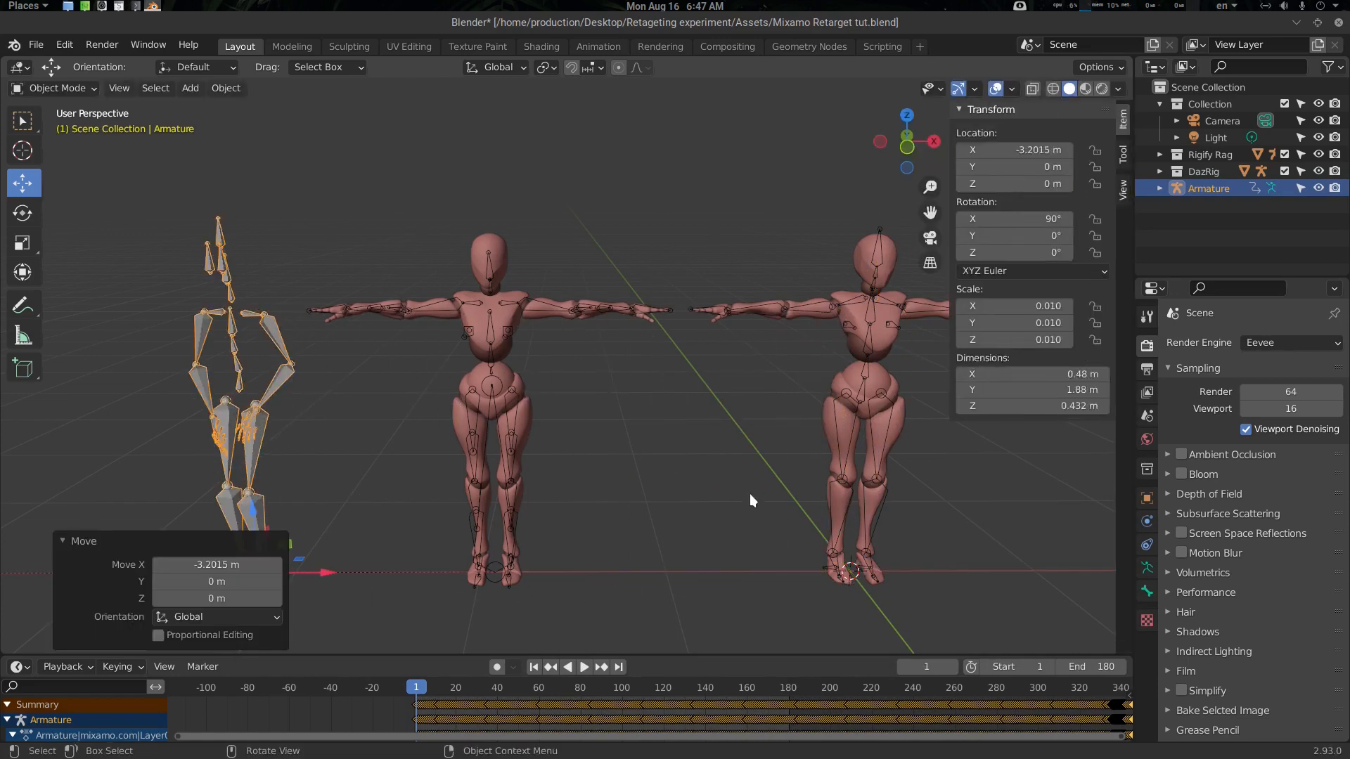
pyautogui.scroll(-2, 666, 474)
pyautogui.moveTo(672, 466); pyautogui.dragTo(635, 459, button='middle')
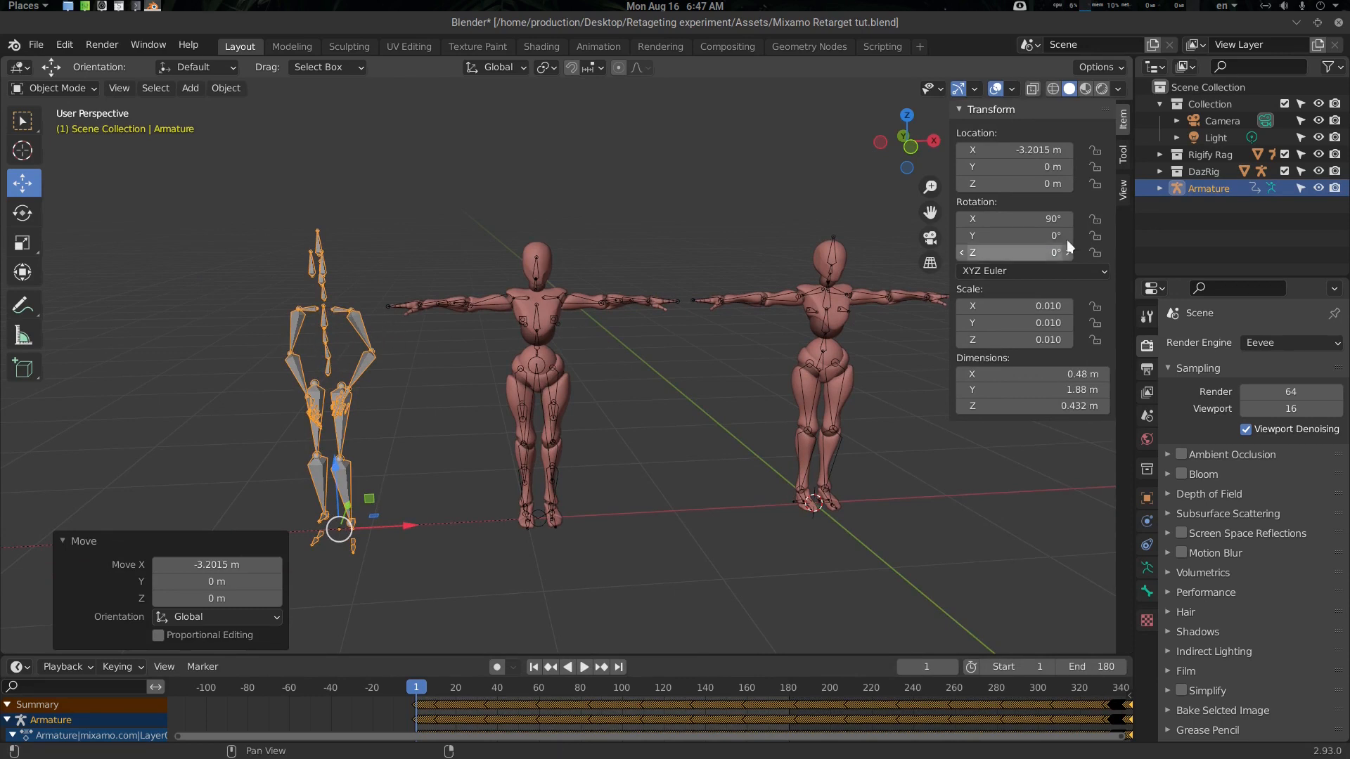
pyautogui.moveTo(399, 392); pyautogui.dragTo(460, 520, button='middle')
pyautogui.moveTo(685, 459); pyautogui.dragTo(590, 415, button='middle')
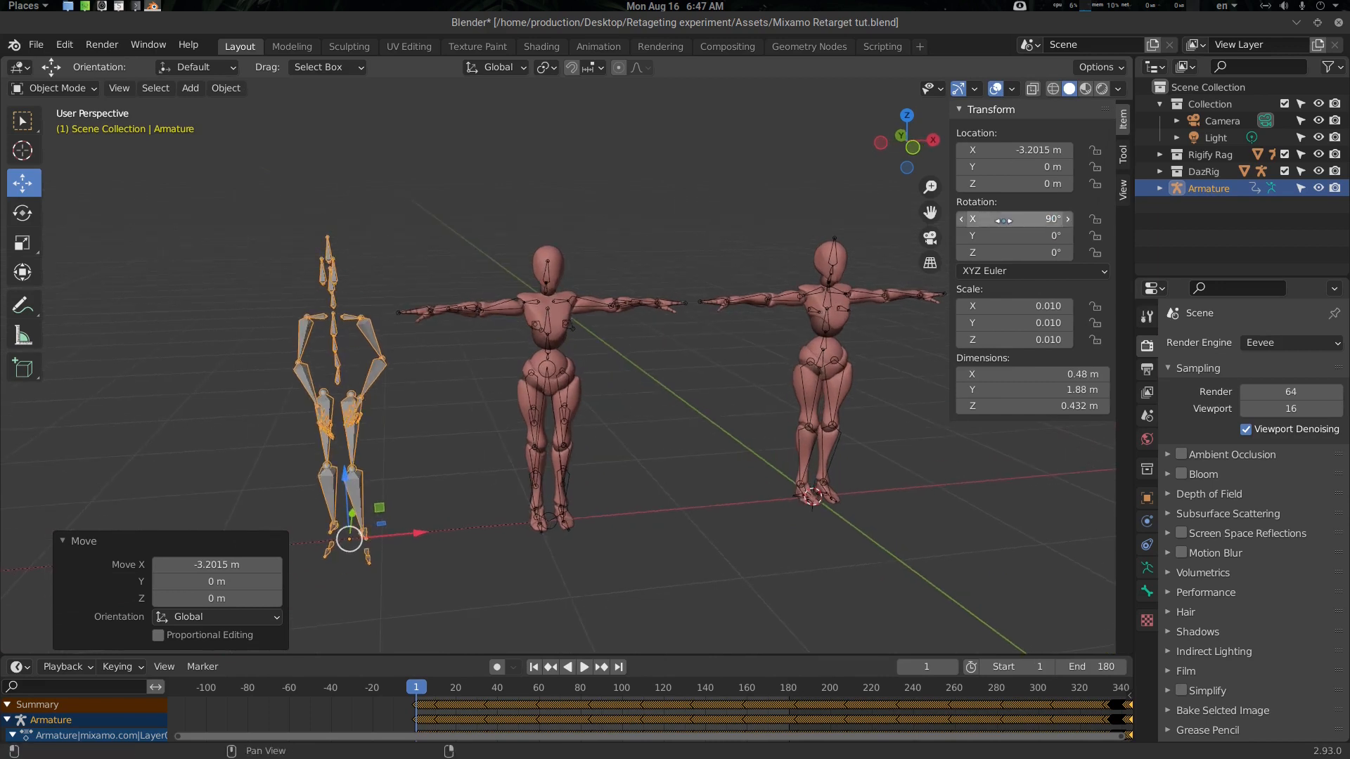
# Set the imported armature's X rotation to 0°.
pyautogui.click(1018, 217)
pyautogui.write('0')
pyautogui.press('Return')
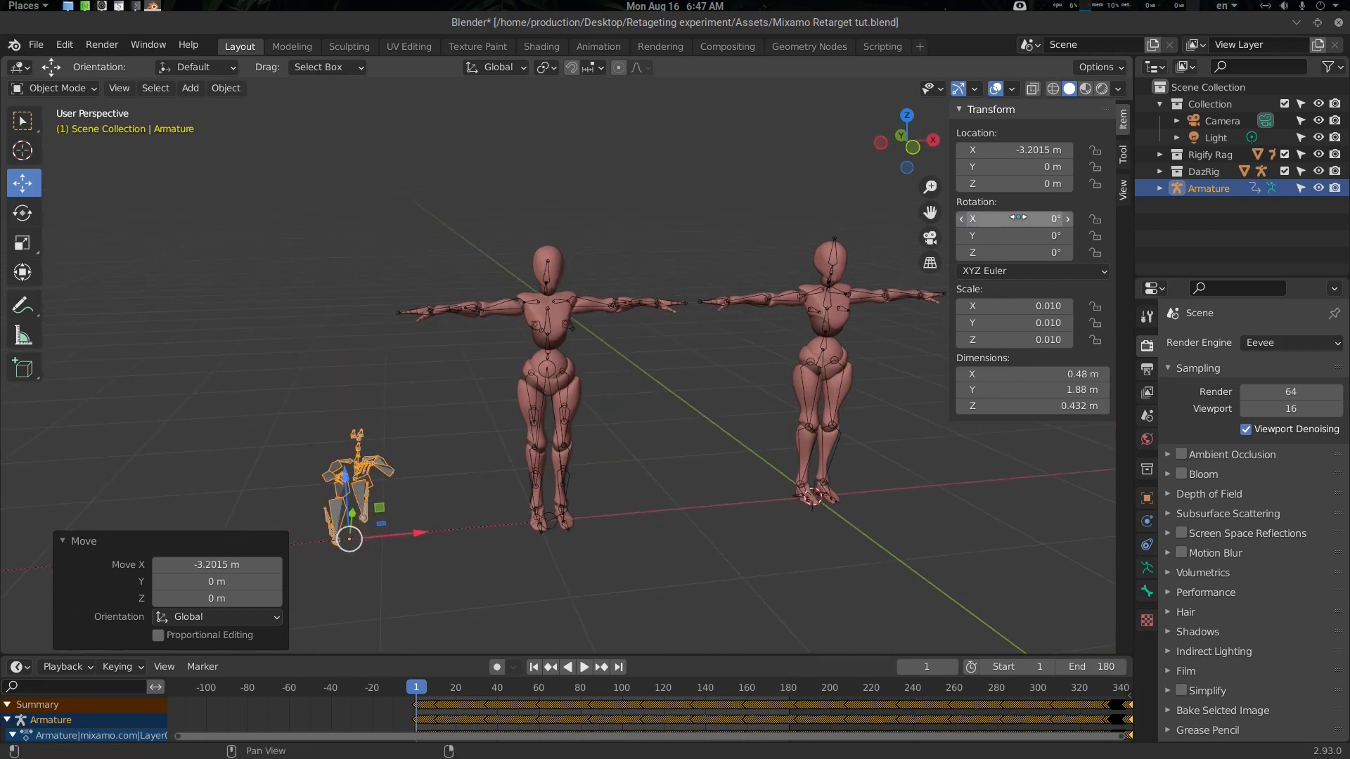
pyautogui.moveTo(748, 316); pyautogui.dragTo(665, 325, button='middle')
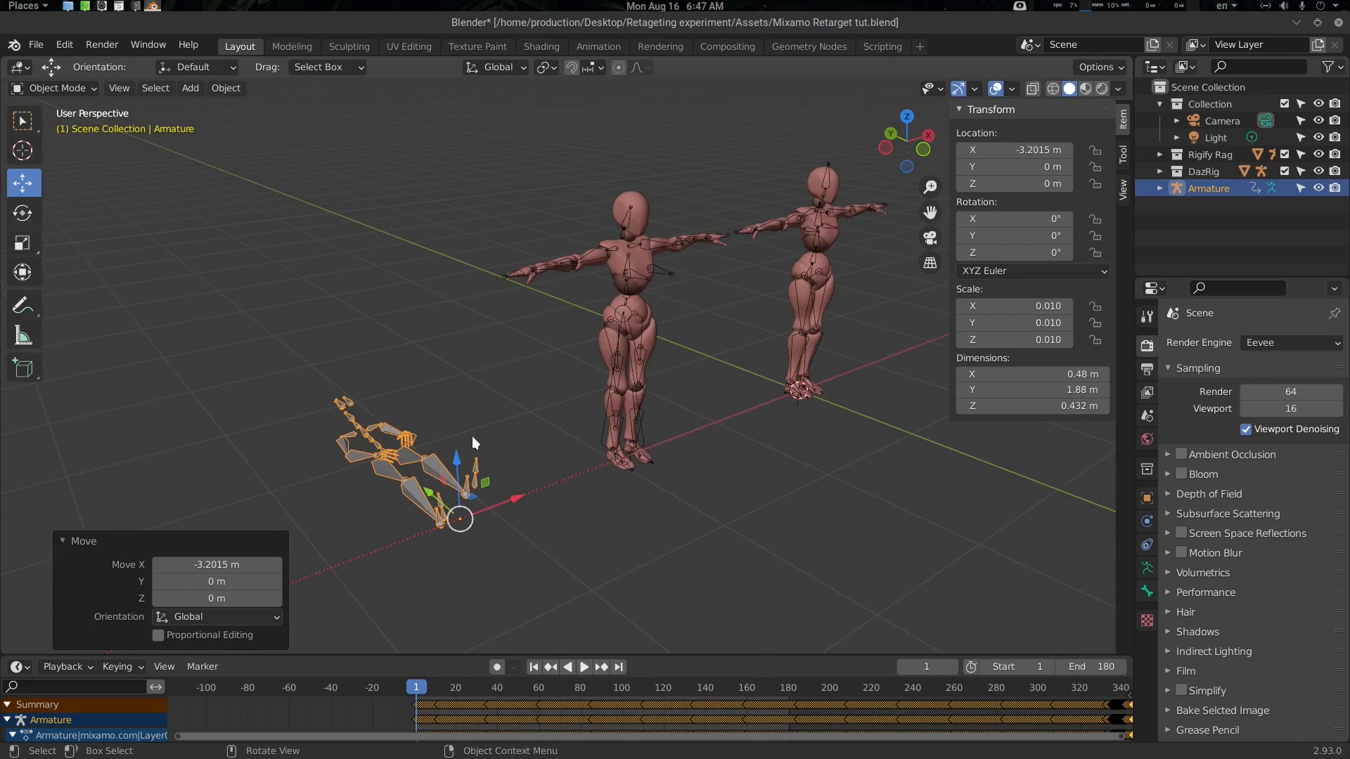
pyautogui.moveTo(461, 480); pyautogui.dragTo(508, 429, button='middle')
# Rotate the imported armature by 90° about the global X axis to stand it upright.
pyautogui.hotkey('shift', 'space')
pyautogui.click(512, 454)
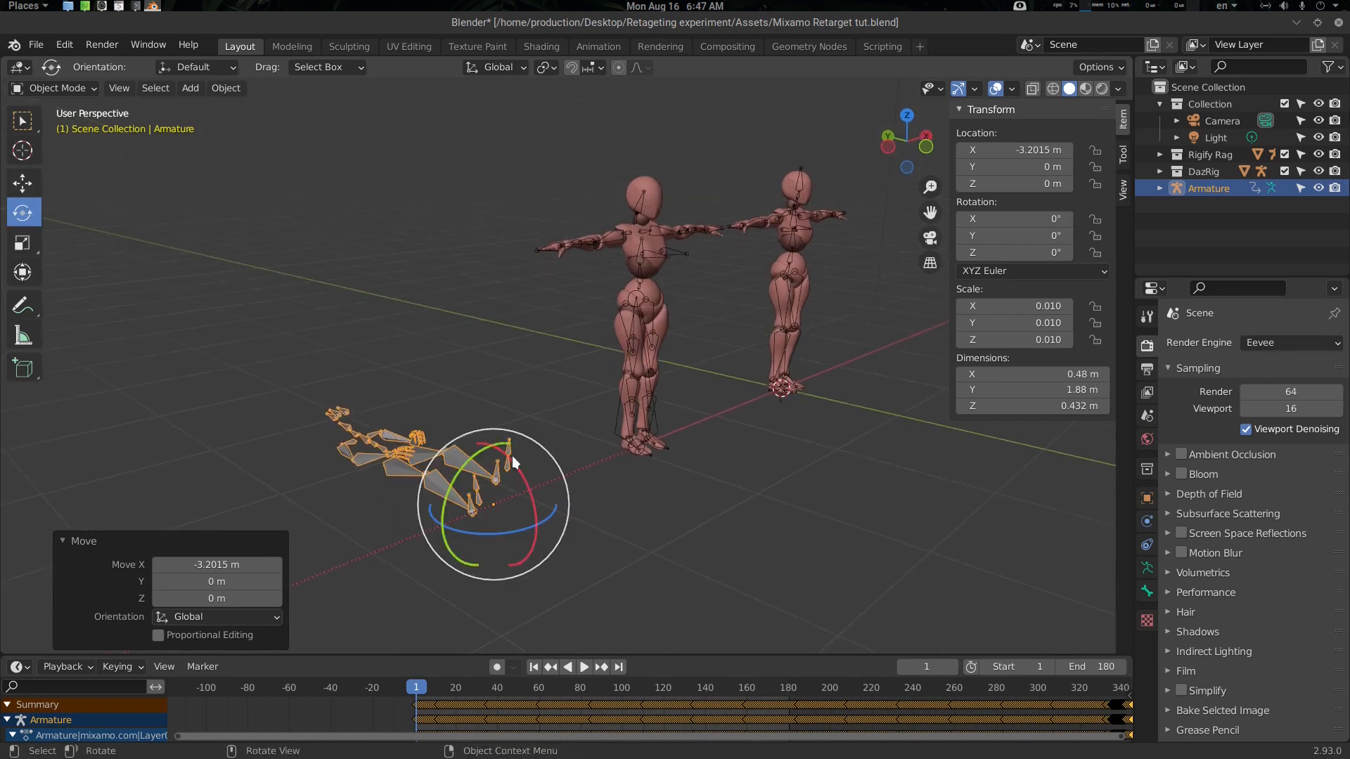
pyautogui.moveTo(513, 461); pyautogui.dragTo(531, 490)
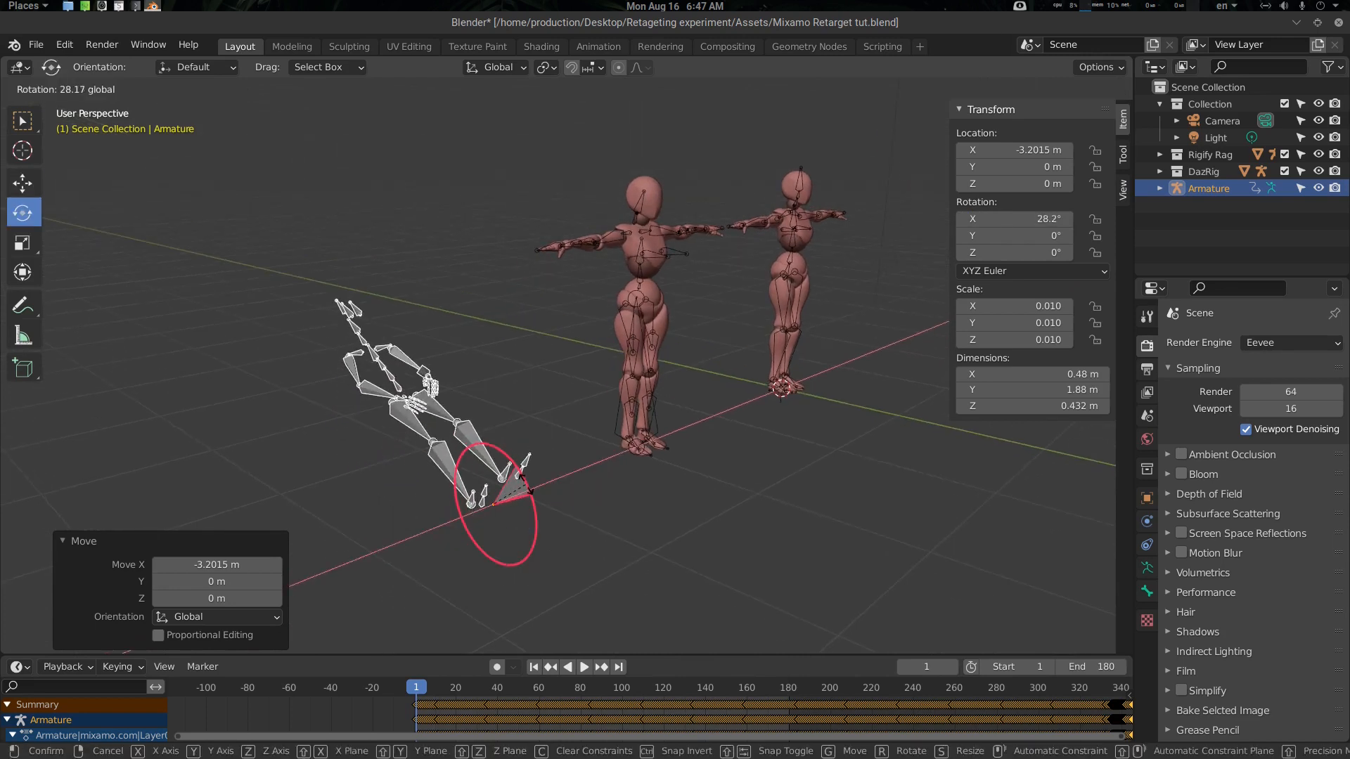
pyautogui.write('90')
pyautogui.press('Return')
pyautogui.moveTo(596, 433); pyautogui.dragTo(563, 429, button='middle')
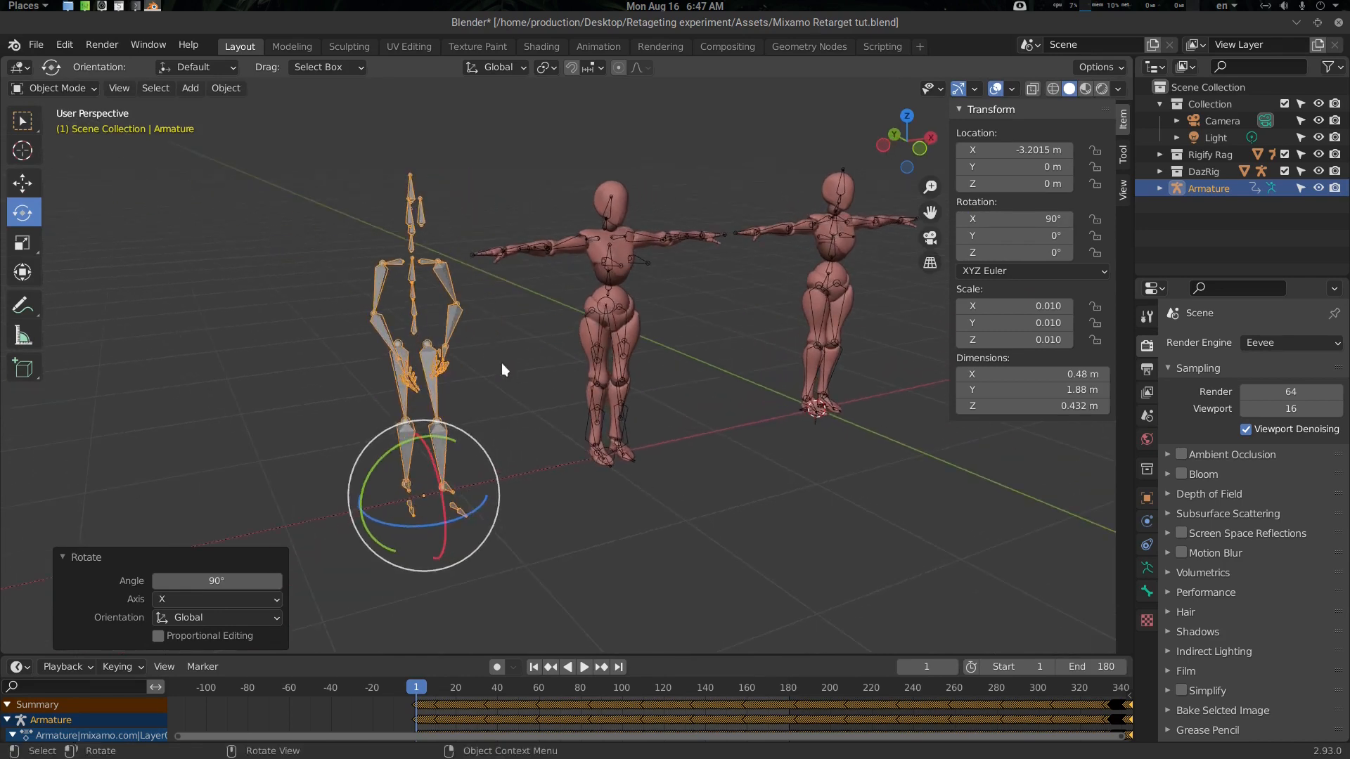
# Reselect the imported armature and apply its rotation.
pyautogui.moveTo(502, 364); pyautogui.dragTo(478, 387, button='middle')
pyautogui.hotkey('alt', 'a')
pyautogui.click(391, 406)
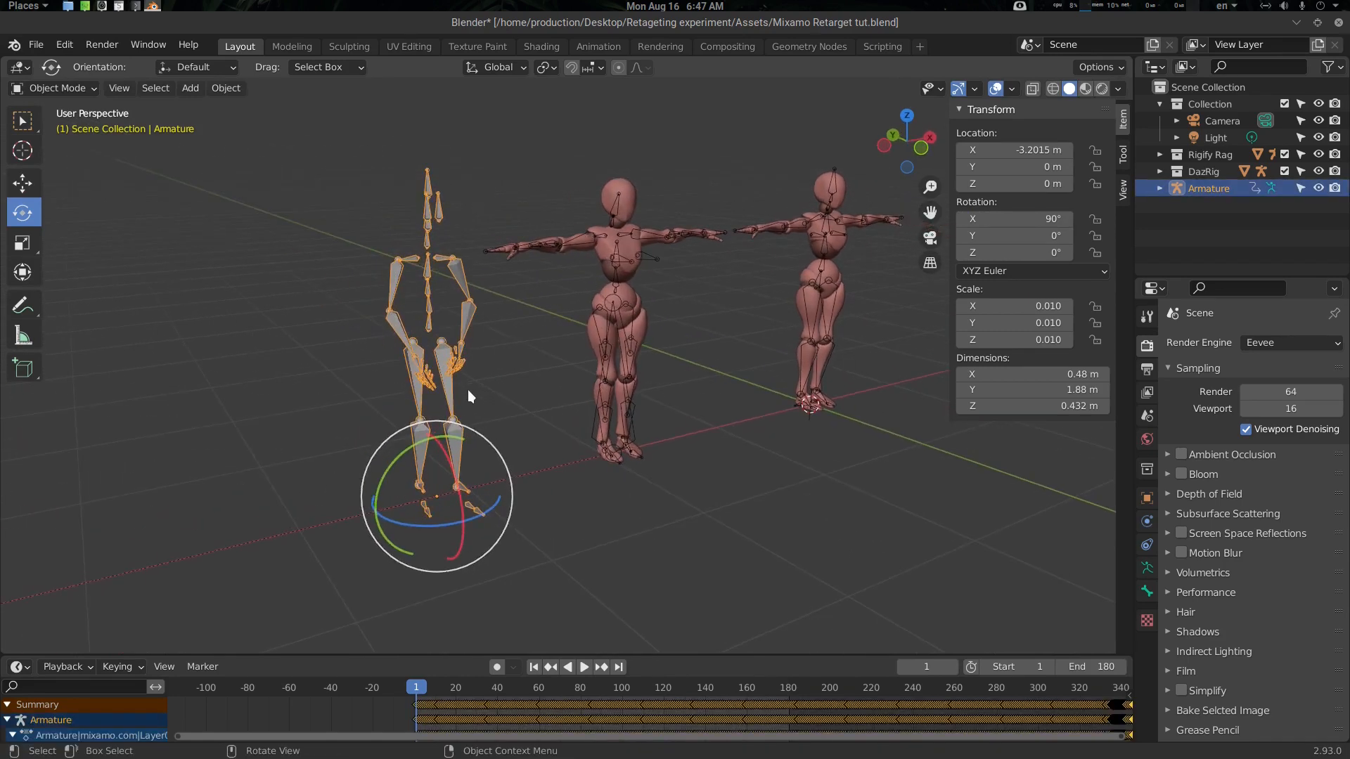
pyautogui.hotkey('ctrl', 'a')
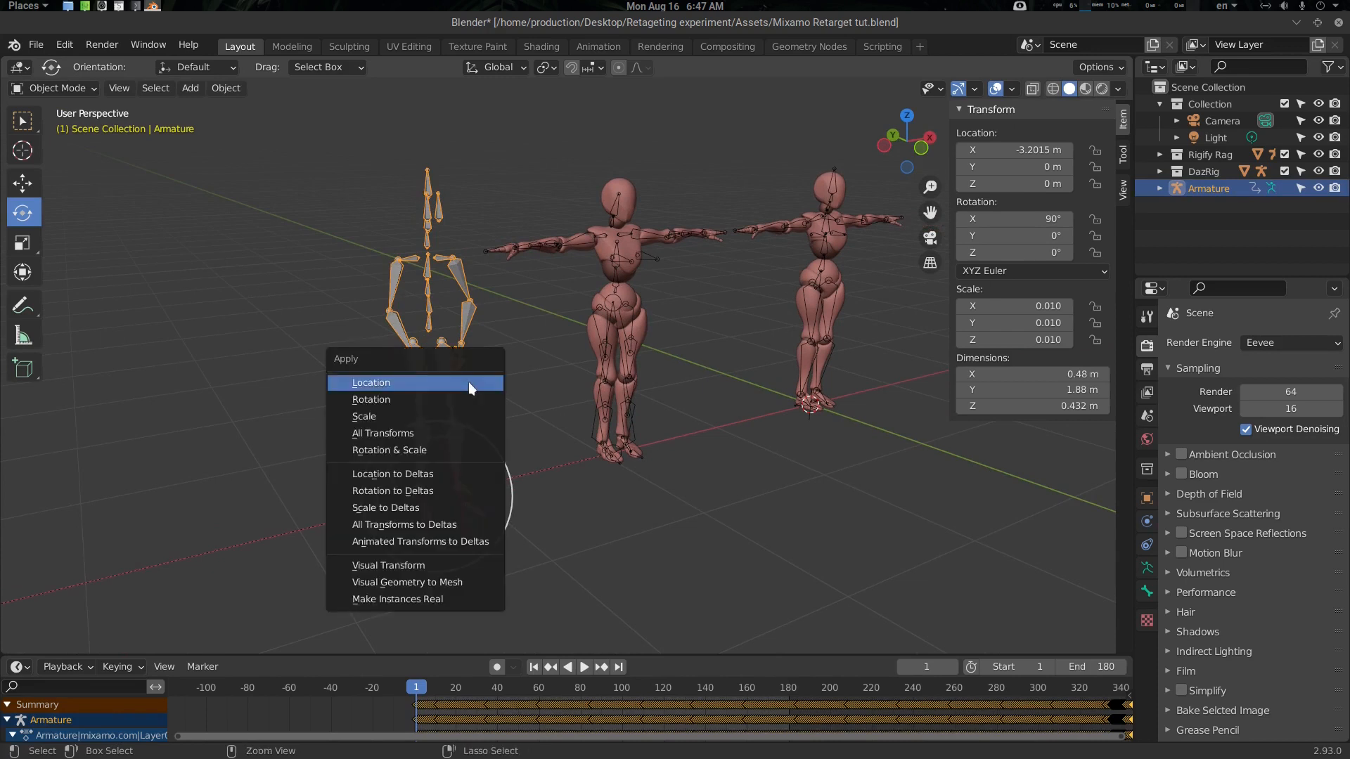
pyautogui.click(424, 400)
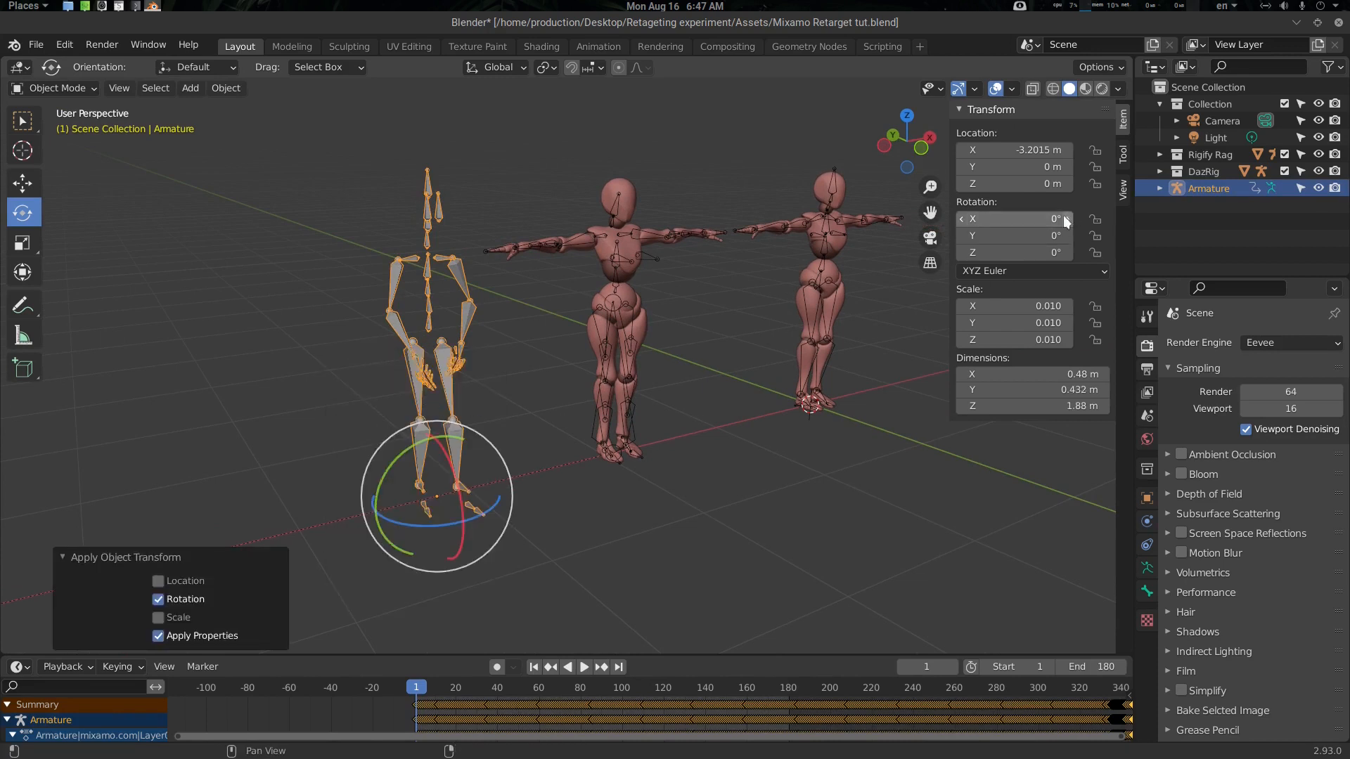
# Reselect the imported armature and transfer its scale to delta scale.
pyautogui.moveTo(839, 377); pyautogui.dragTo(499, 357, button='middle')
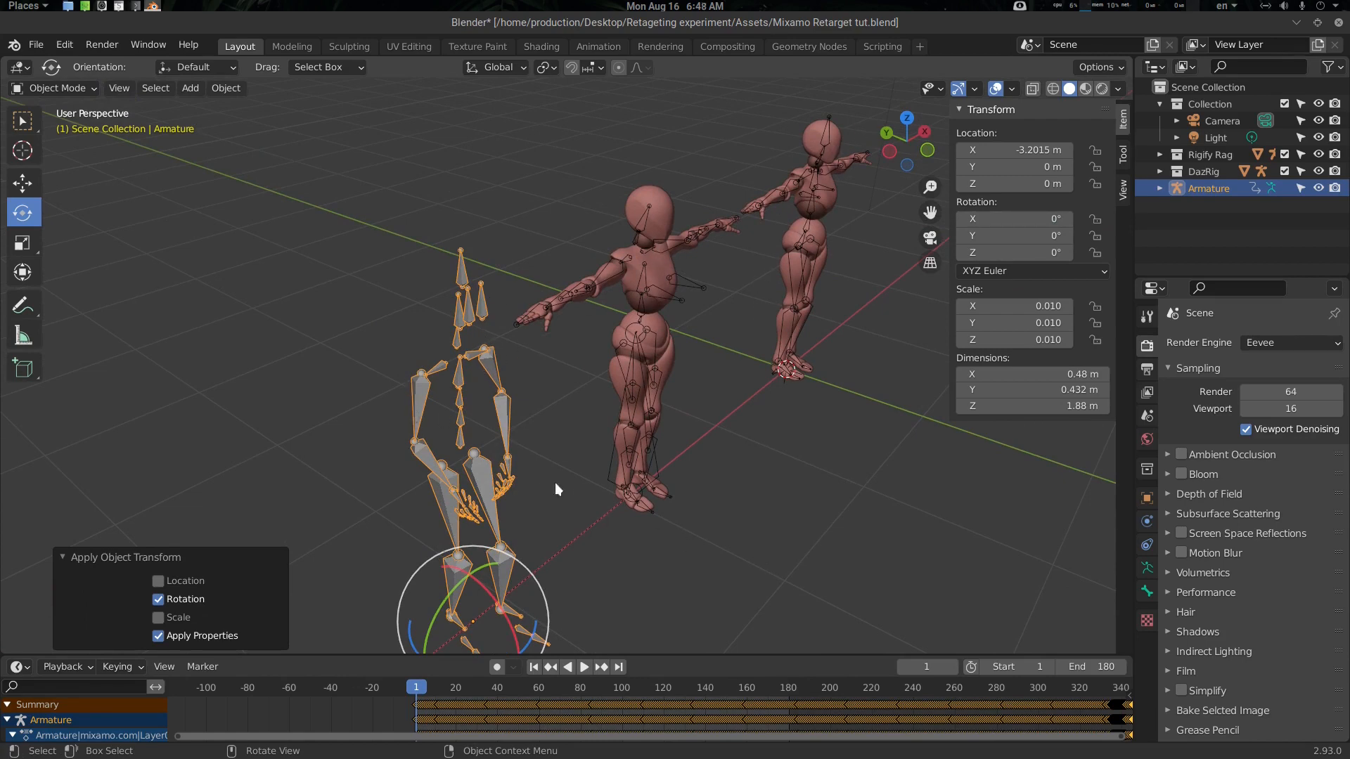
pyautogui.moveTo(556, 488)
pyautogui.mouseDown(button='middle')
pyautogui.moveTo(673, 471)
pyautogui.moveTo(536, 490)
pyautogui.mouseUp(button='middle')
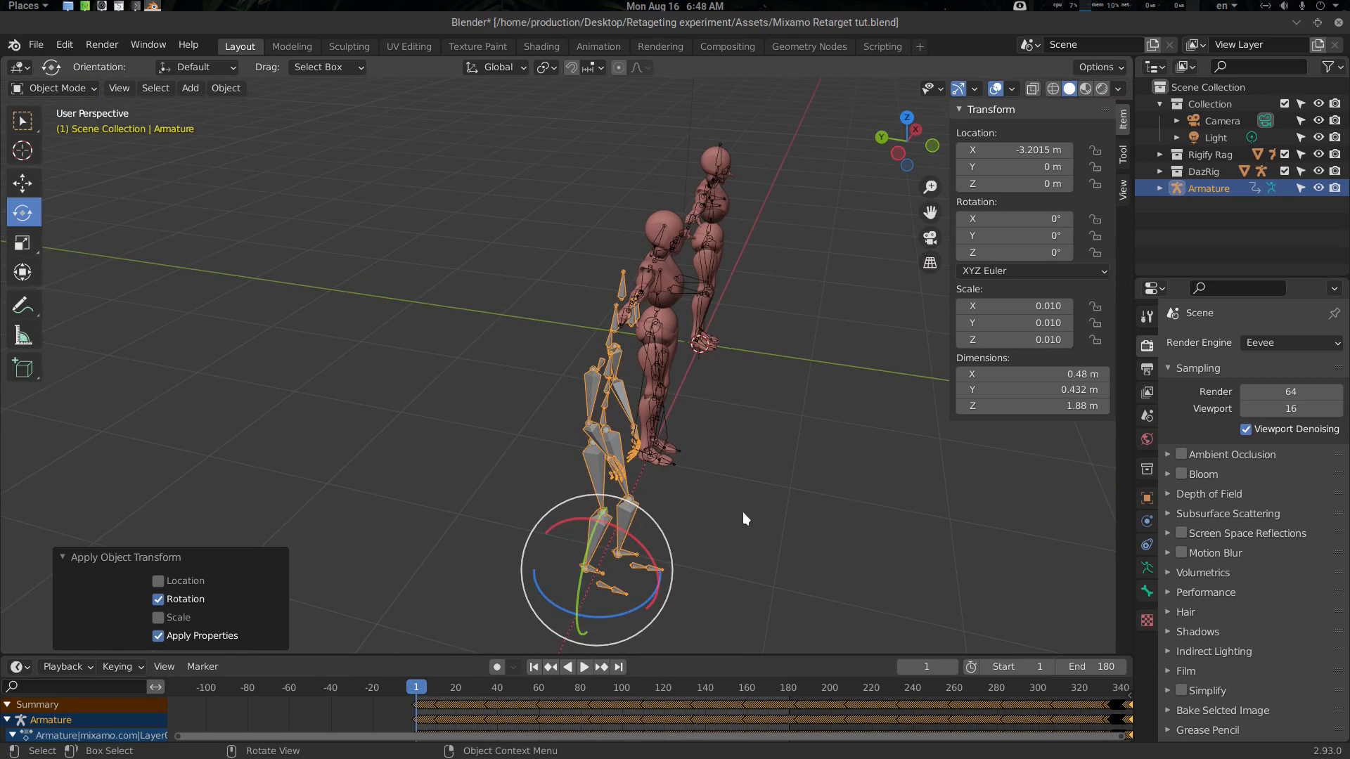
pyautogui.moveTo(716, 506); pyautogui.dragTo(617, 471, button='middle')
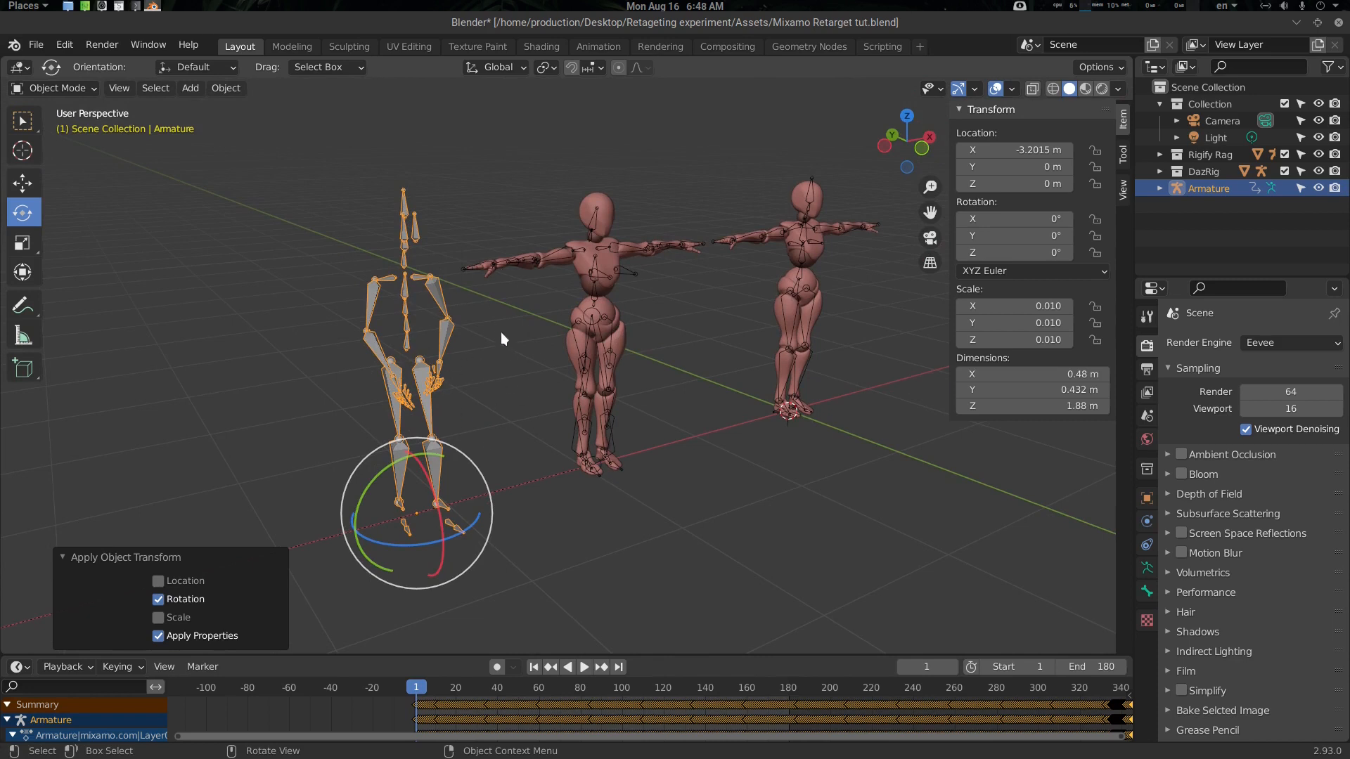
pyautogui.scroll(3, 491, 349)
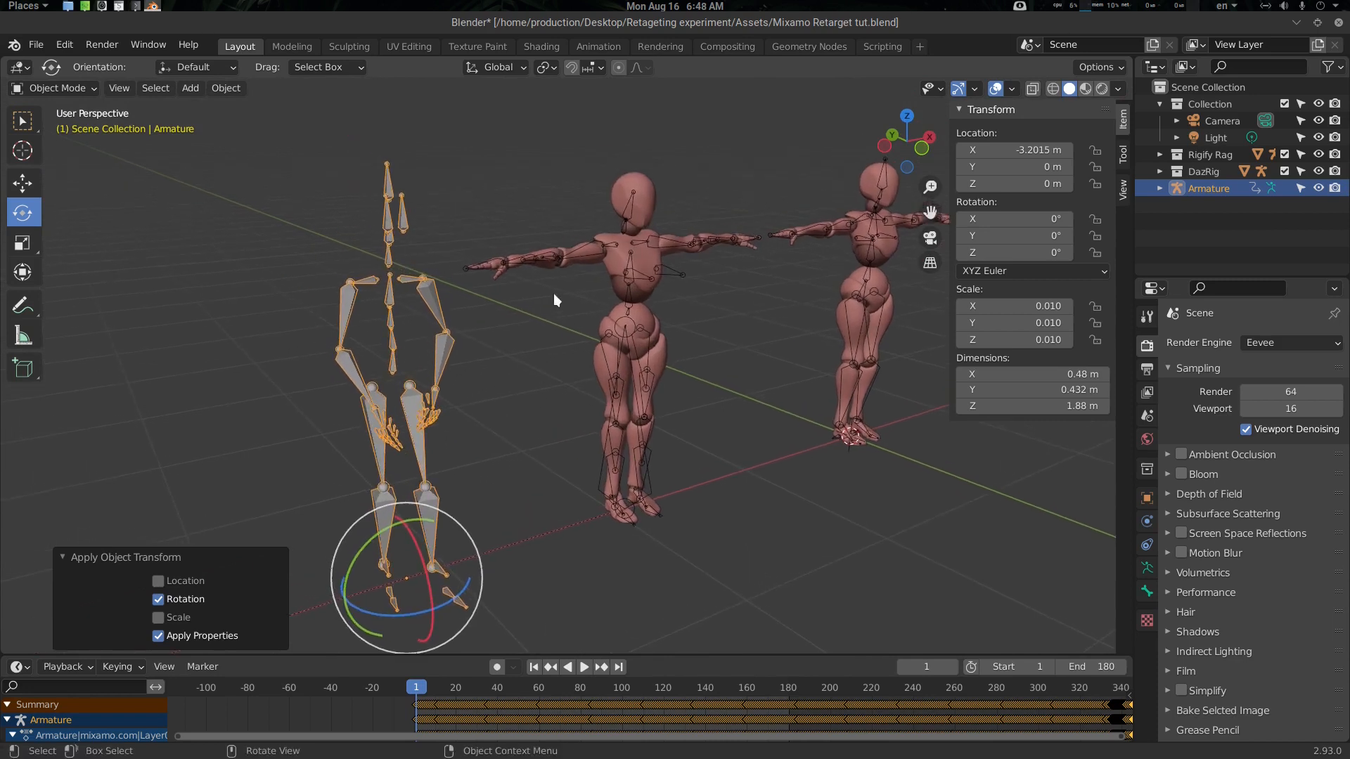
pyautogui.keyDown('shift'); pyautogui.moveTo(682, 407); pyautogui.dragTo(648, 394, button='middle'); pyautogui.keyUp('shift')
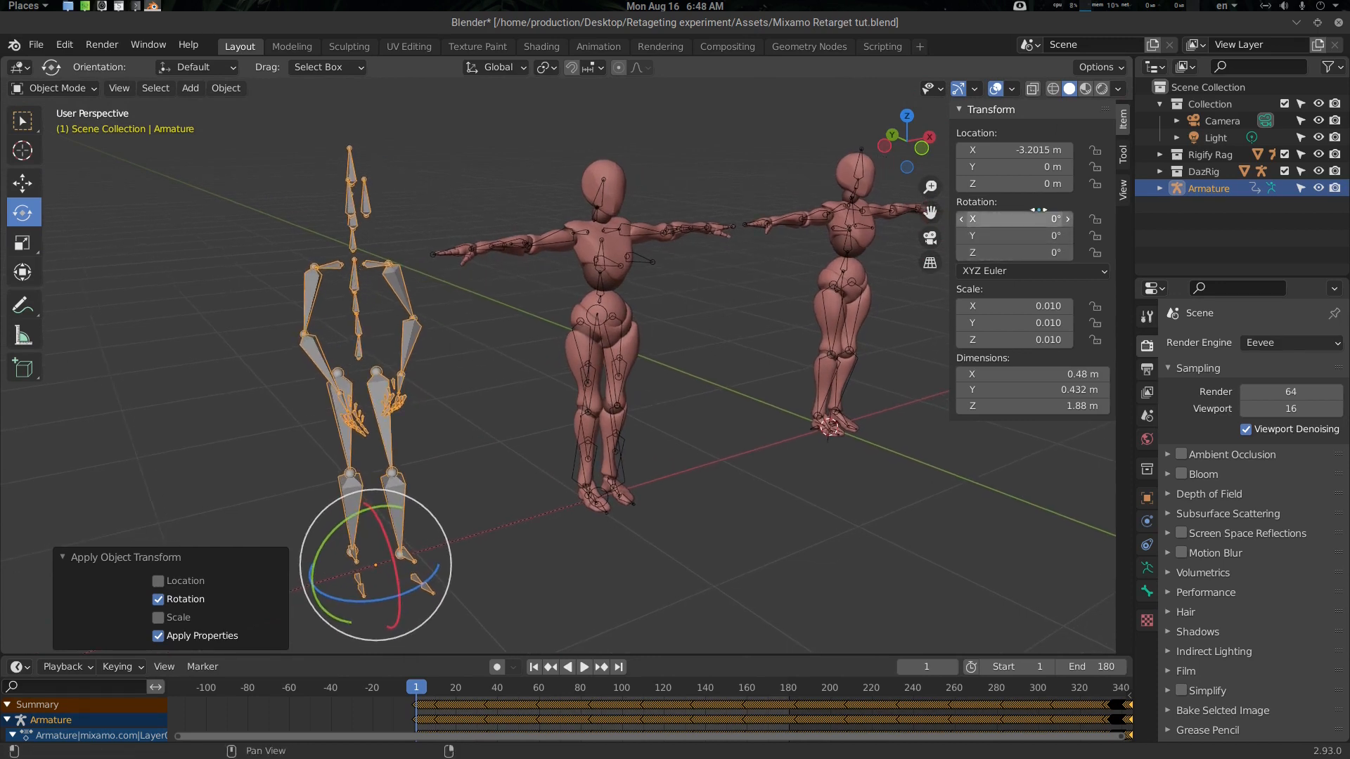
pyautogui.moveTo(561, 488); pyautogui.dragTo(537, 424, button='middle')
pyautogui.hotkey('alt', 'a')
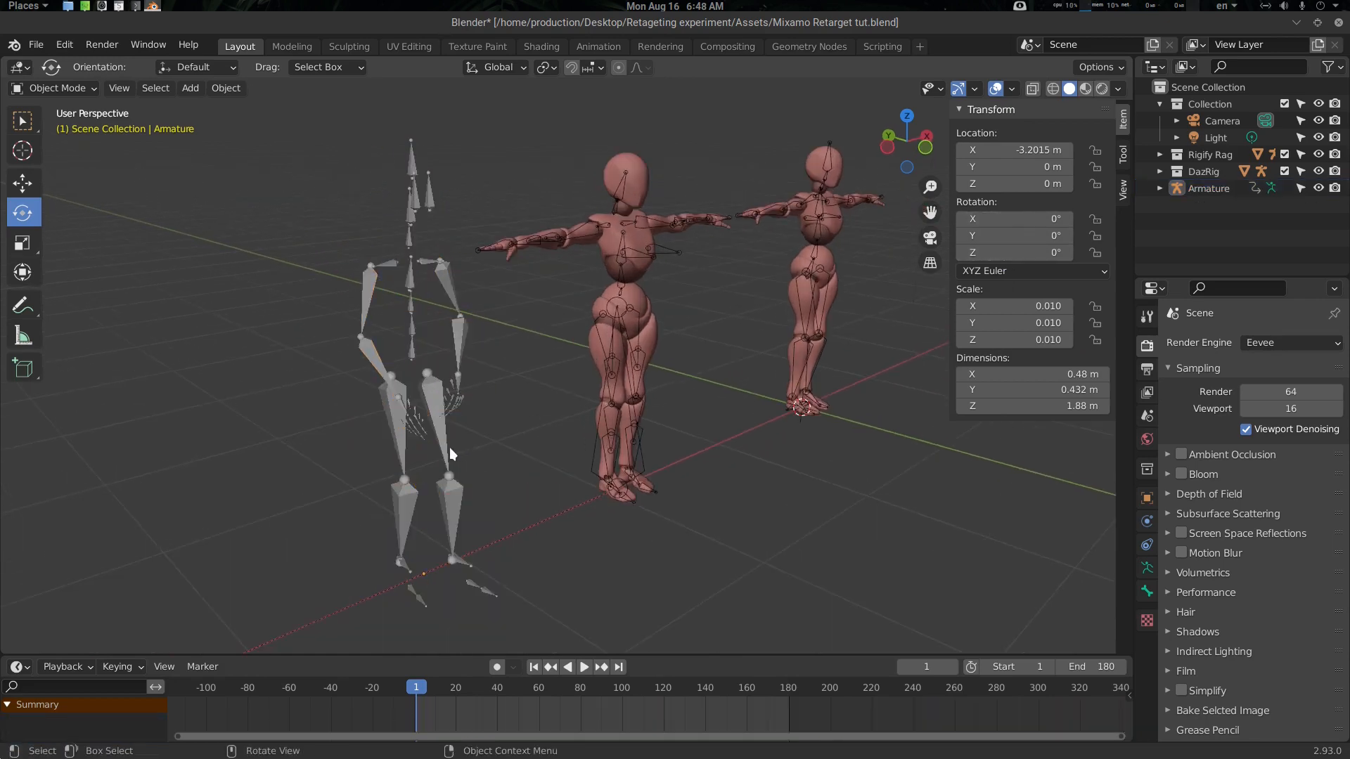
pyautogui.click(450, 448)
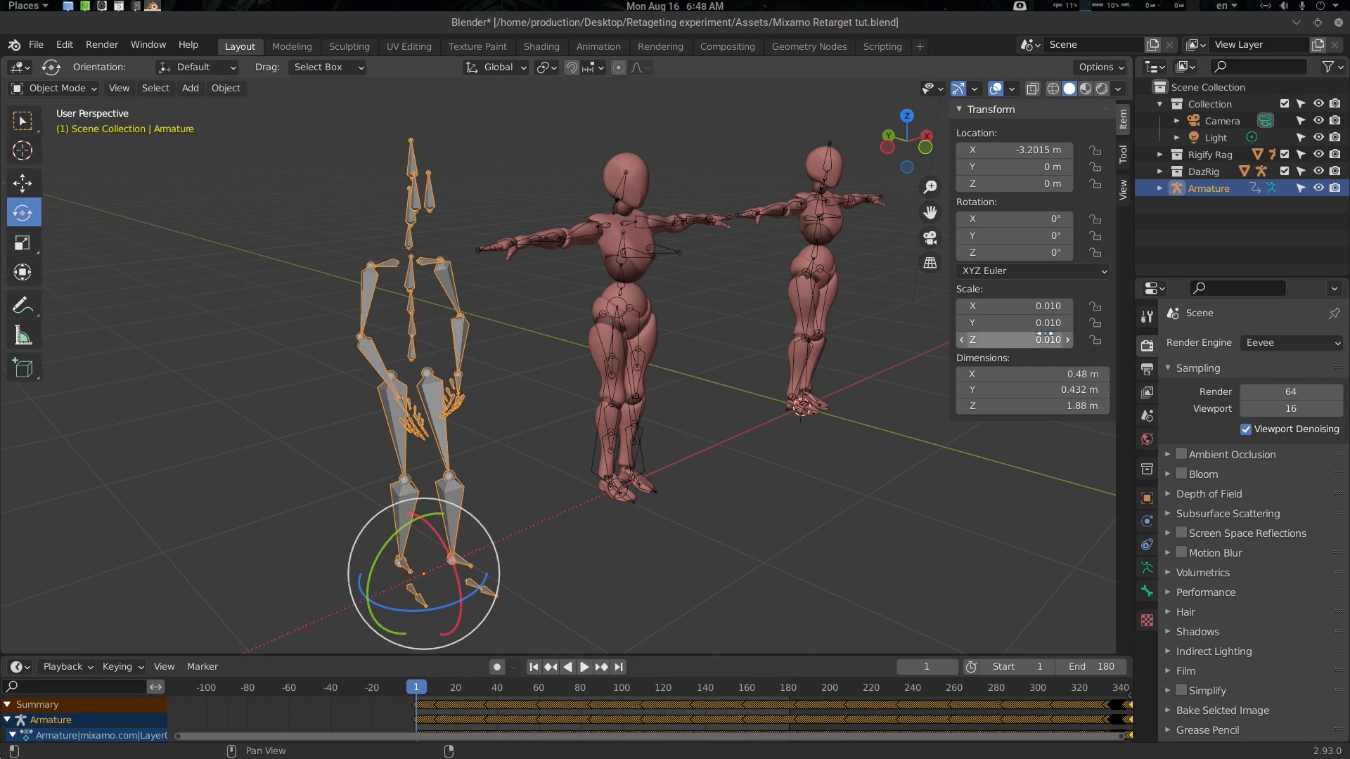
pyautogui.moveTo(424, 395); pyautogui.dragTo(412, 391, button='middle')
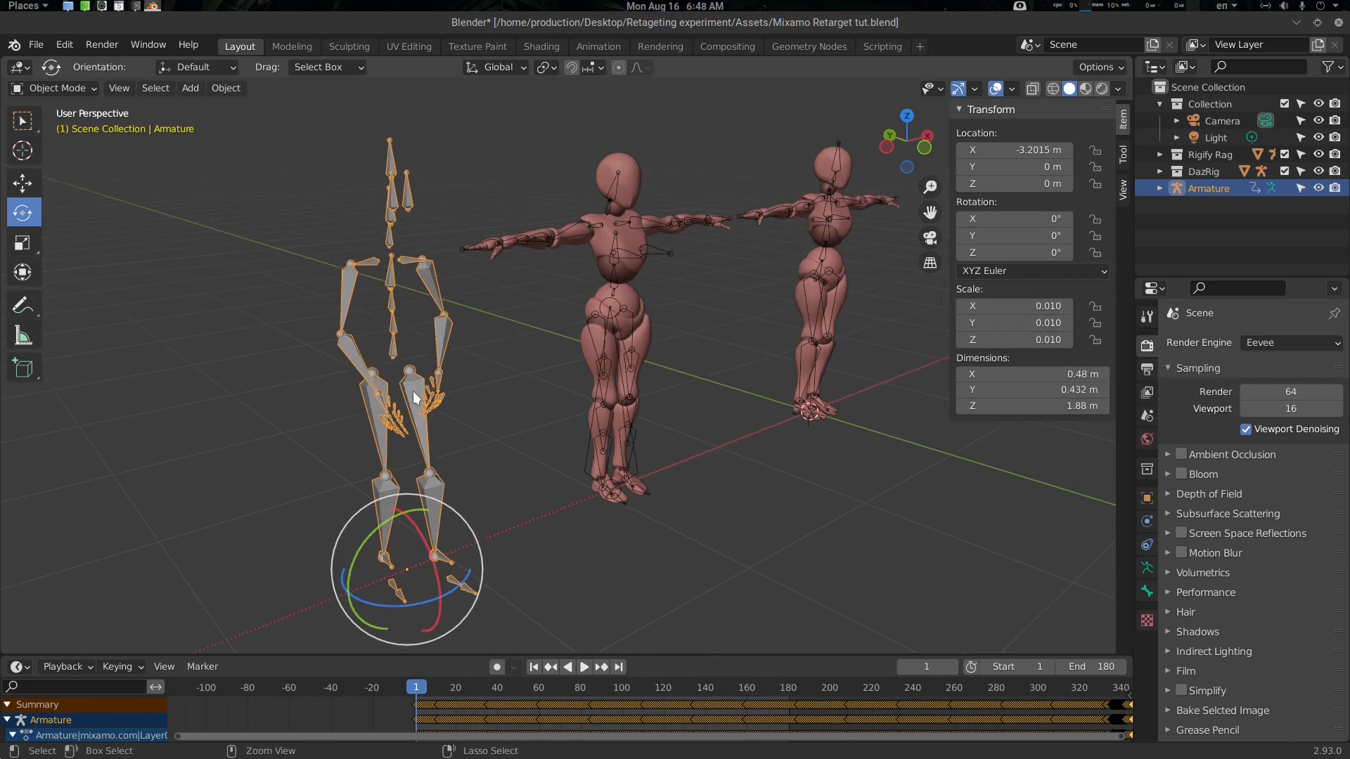
pyautogui.hotkey('ctrl', 'a')
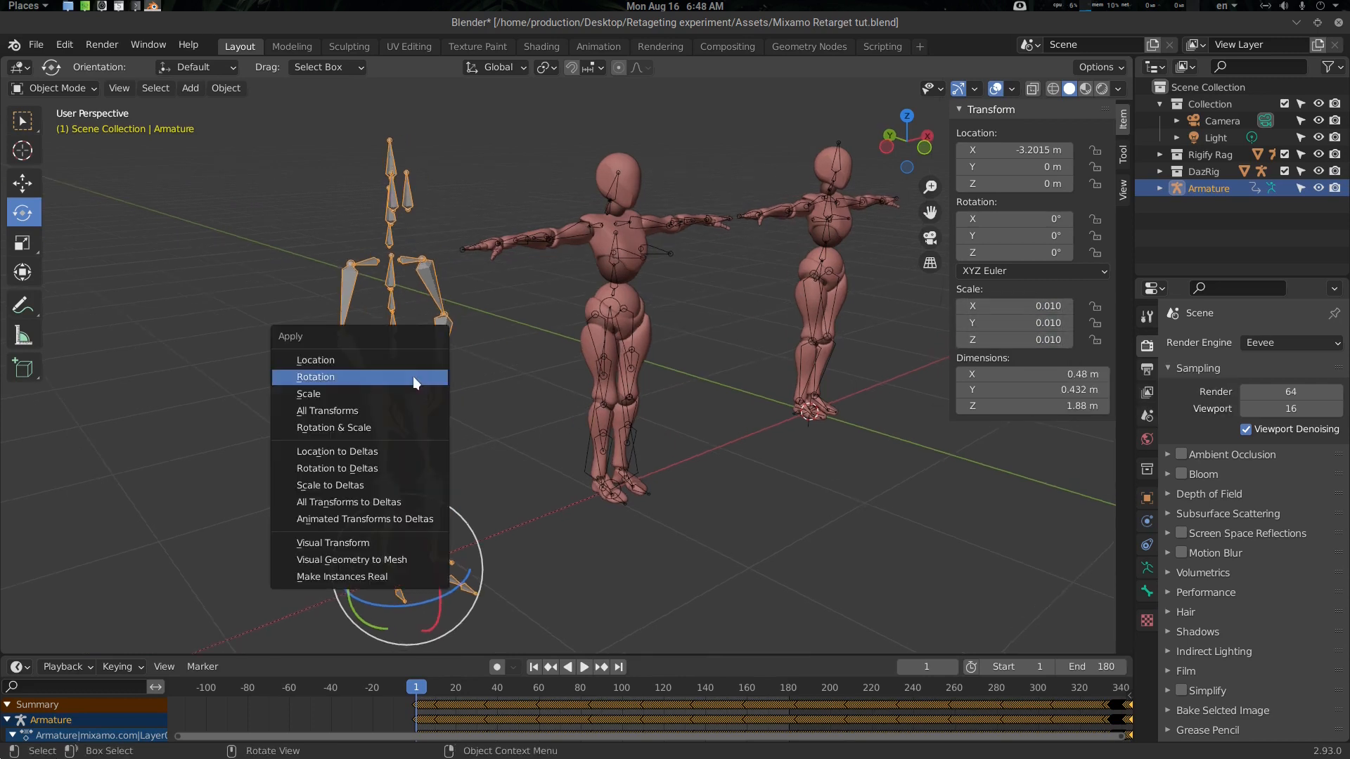
pyautogui.click(385, 484)
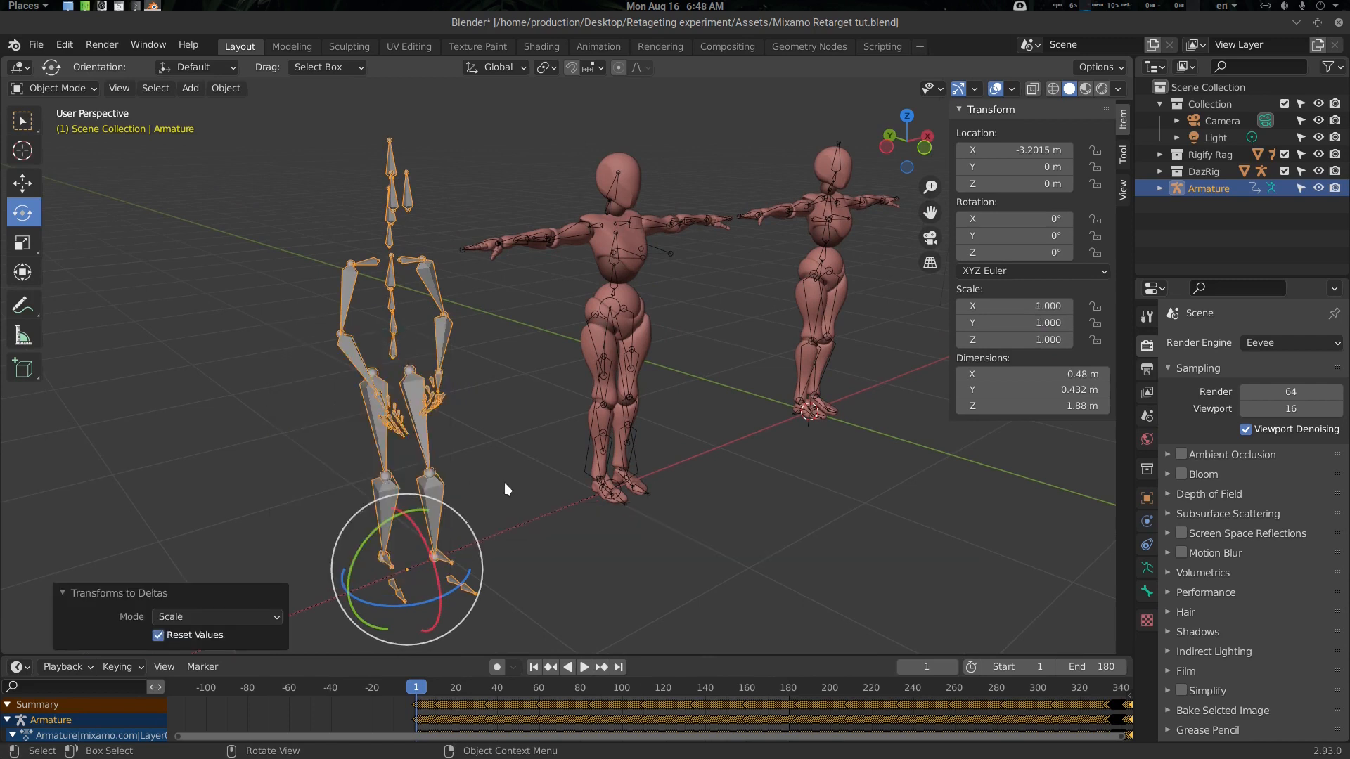
# Hide the transform values and rename the imported armature to Mixamo.
pyautogui.moveTo(497, 482); pyautogui.dragTo(476, 482, button='middle')
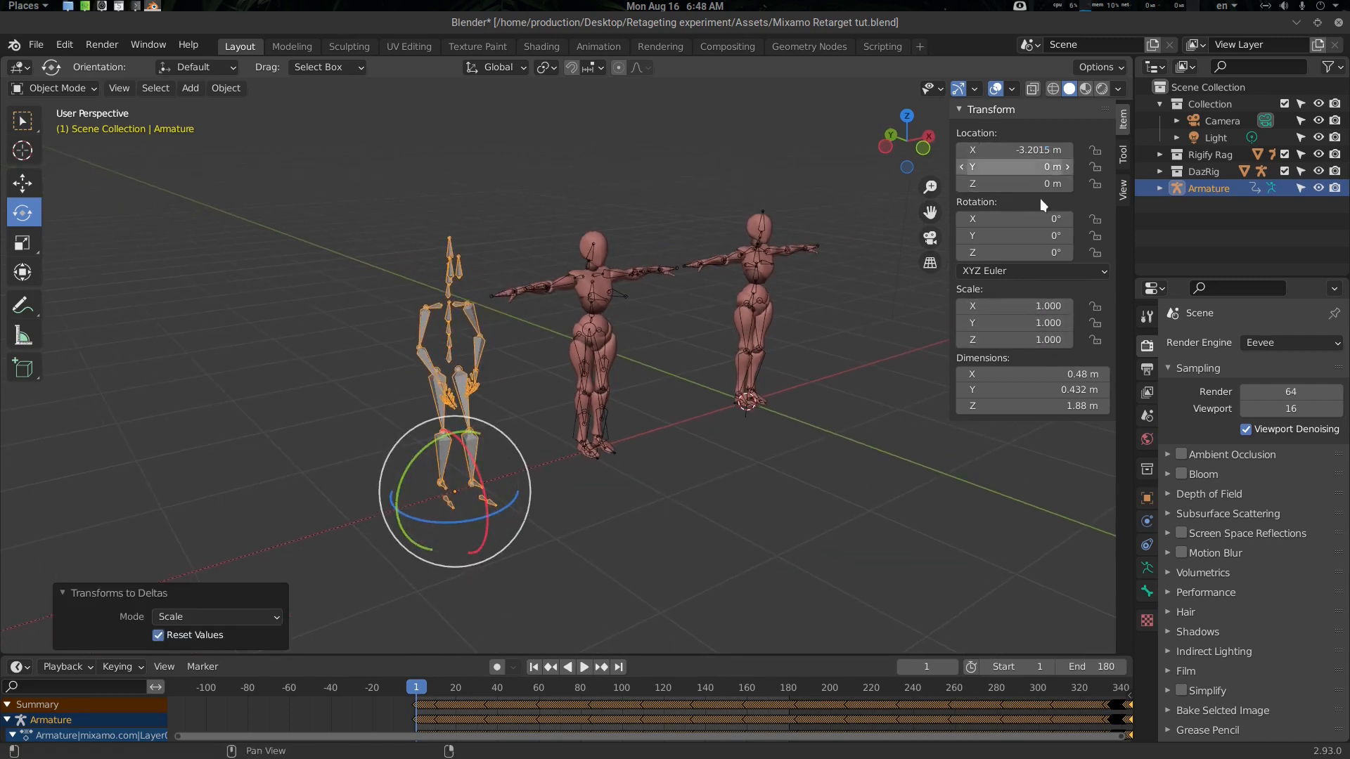
pyautogui.moveTo(833, 262); pyautogui.dragTo(588, 370, button='middle')
pyautogui.hotkey('alt', 'a')
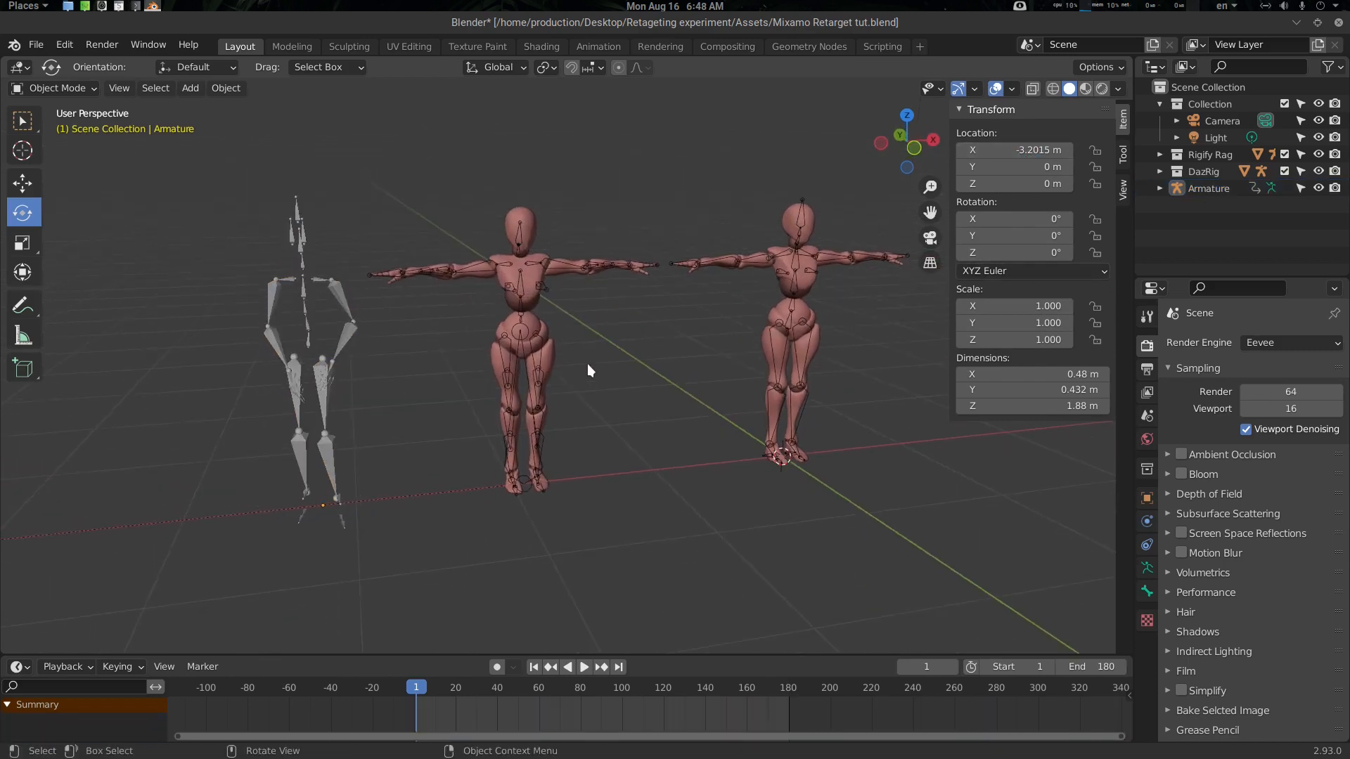
pyautogui.press('n')
pyautogui.scroll(3, 703, 379)
pyautogui.scroll(-3, 705, 379)
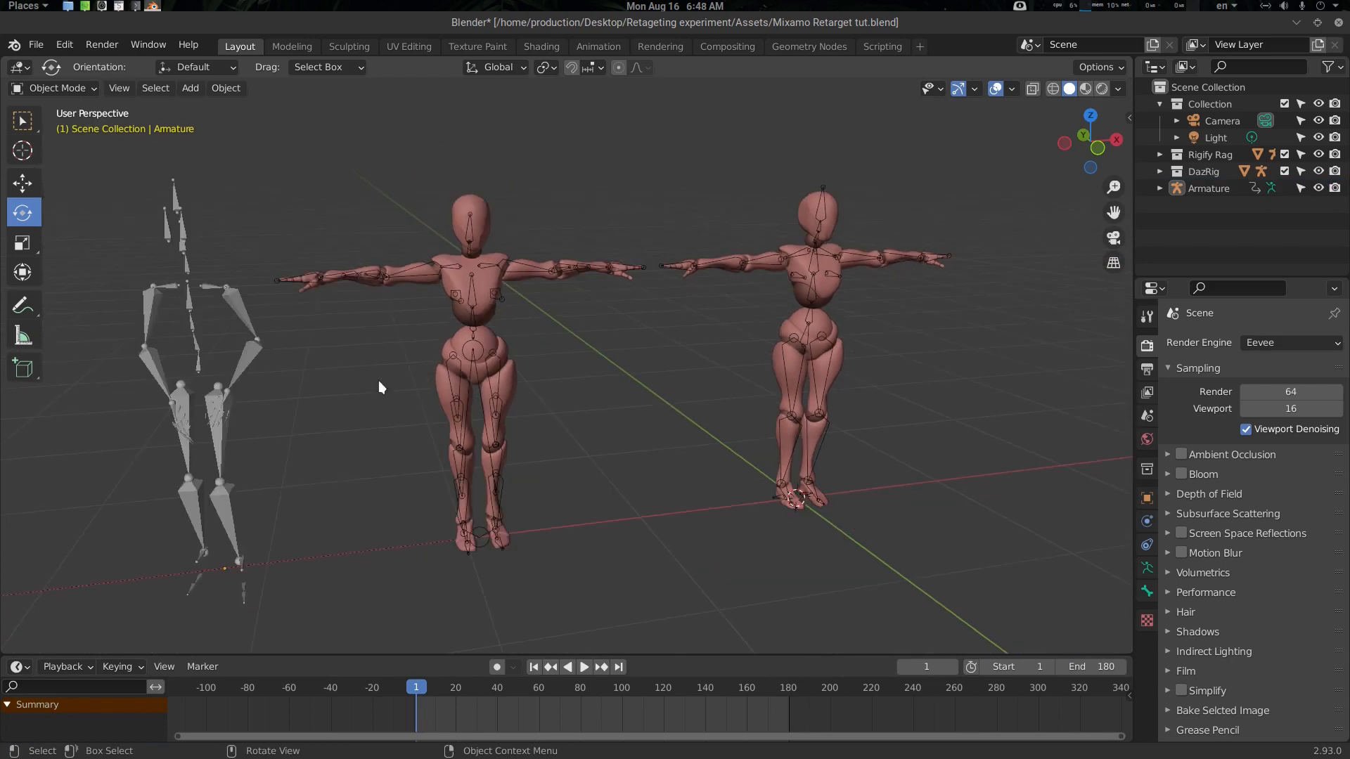
pyautogui.click(239, 303)
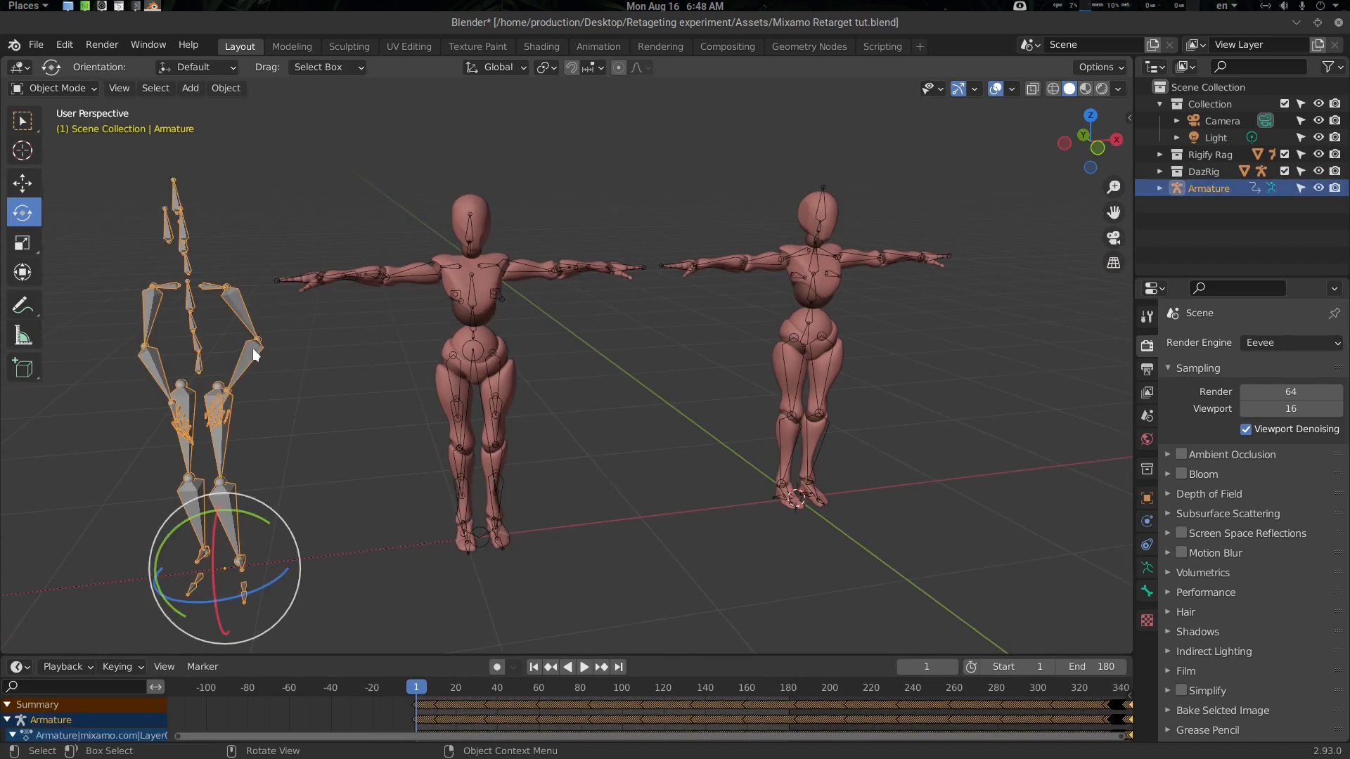
pyautogui.doubleClick(1220, 190)
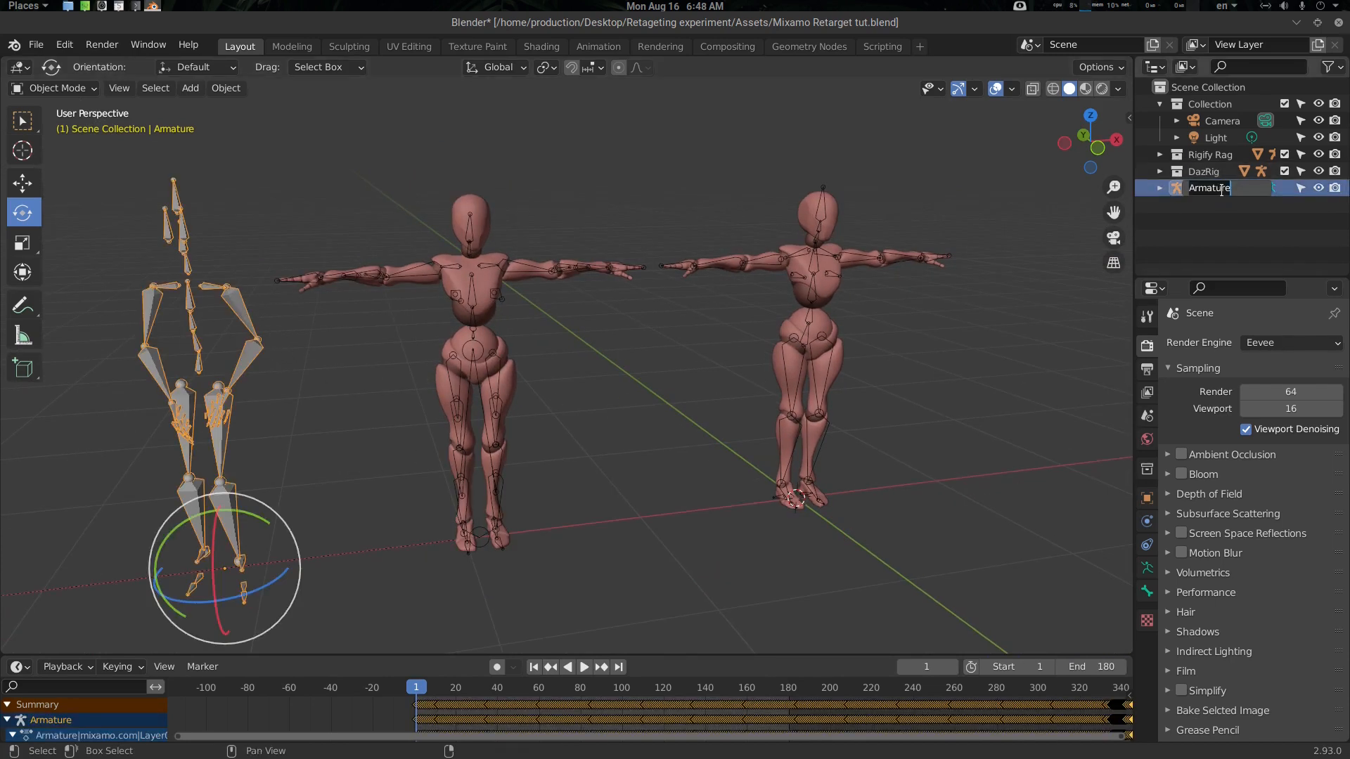
pyautogui.write('Mixamo')
pyautogui.press('Return')
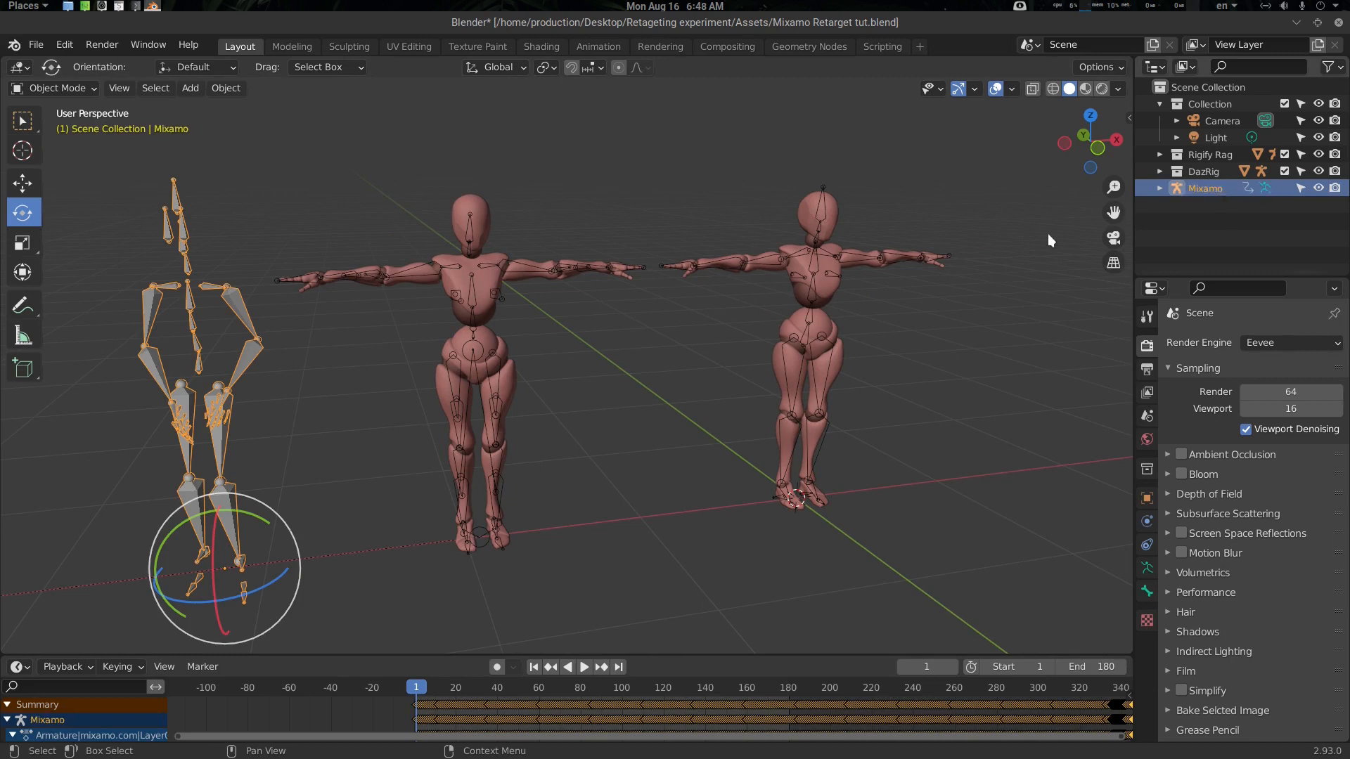
pyautogui.keyDown('shift'); pyautogui.click(816, 259); pyautogui.keyUp('shift')
pyautogui.moveTo(819, 320); pyautogui.dragTo(770, 310, button='middle')
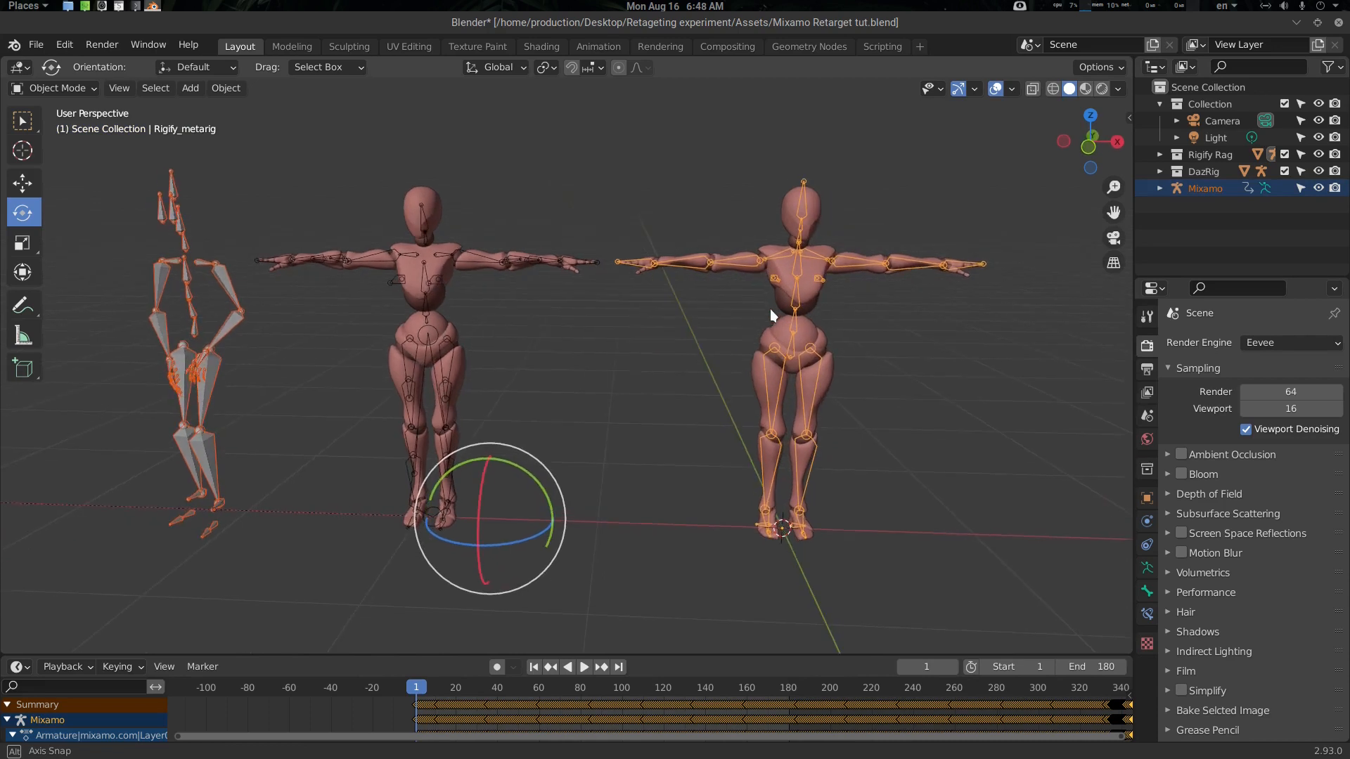
pyautogui.keyDown('shift'); pyautogui.click(799, 255); pyautogui.keyUp('shift')
pyautogui.hotkey('alt', 'a')
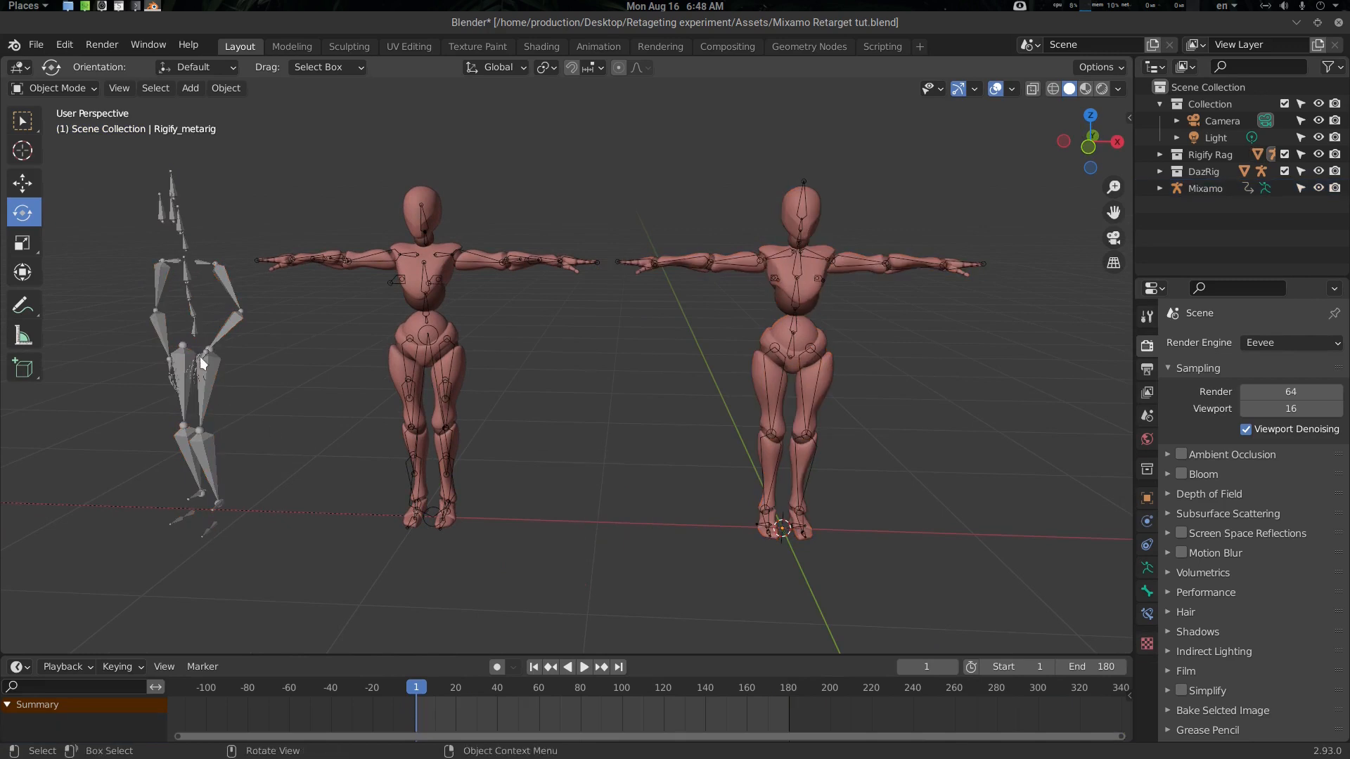
# Select the Mixamo armature plus the Rigify armature as active, enter Pose Mode and clear the bone selection.
pyautogui.click(200, 358)
pyautogui.keyDown('shift'); pyautogui.click(798, 277); pyautogui.keyUp('shift')
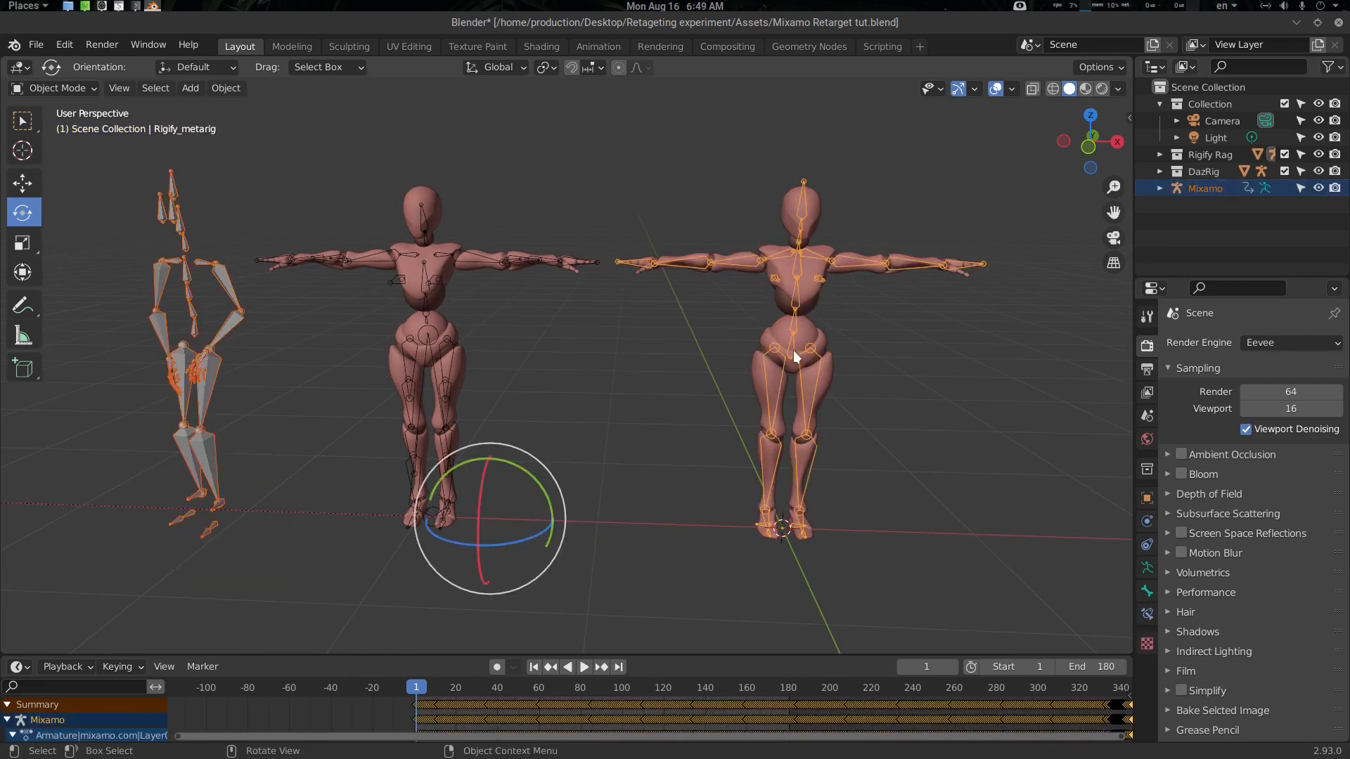
pyautogui.hotkey('ctrl', 'Tab')
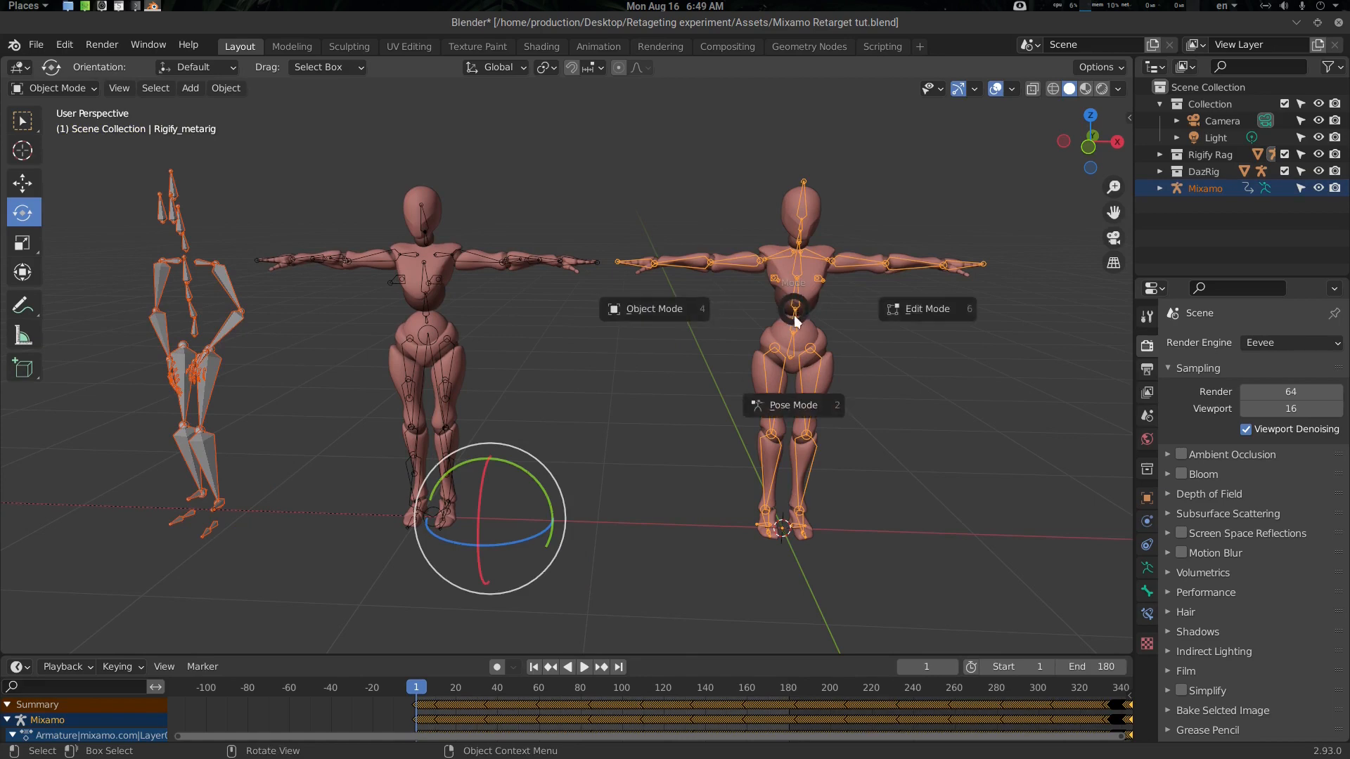
pyautogui.click(795, 398)
pyautogui.moveTo(795, 398); pyautogui.dragTo(767, 424, button='middle')
pyautogui.hotkey('alt', 'a')
pyautogui.moveTo(408, 473); pyautogui.dragTo(316, 412, button='middle')
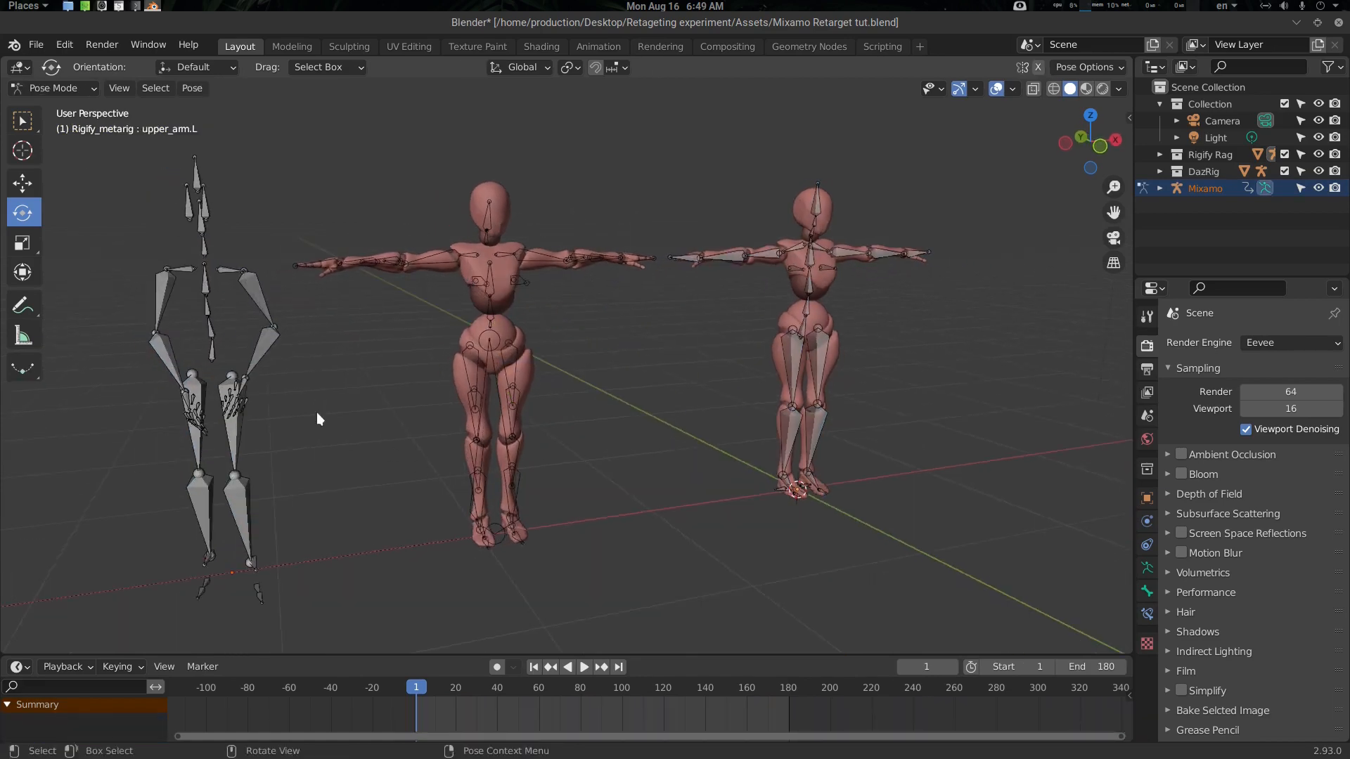
# Review the Simple Retarget commands available in Pose Mode.
pyautogui.click(192, 87)
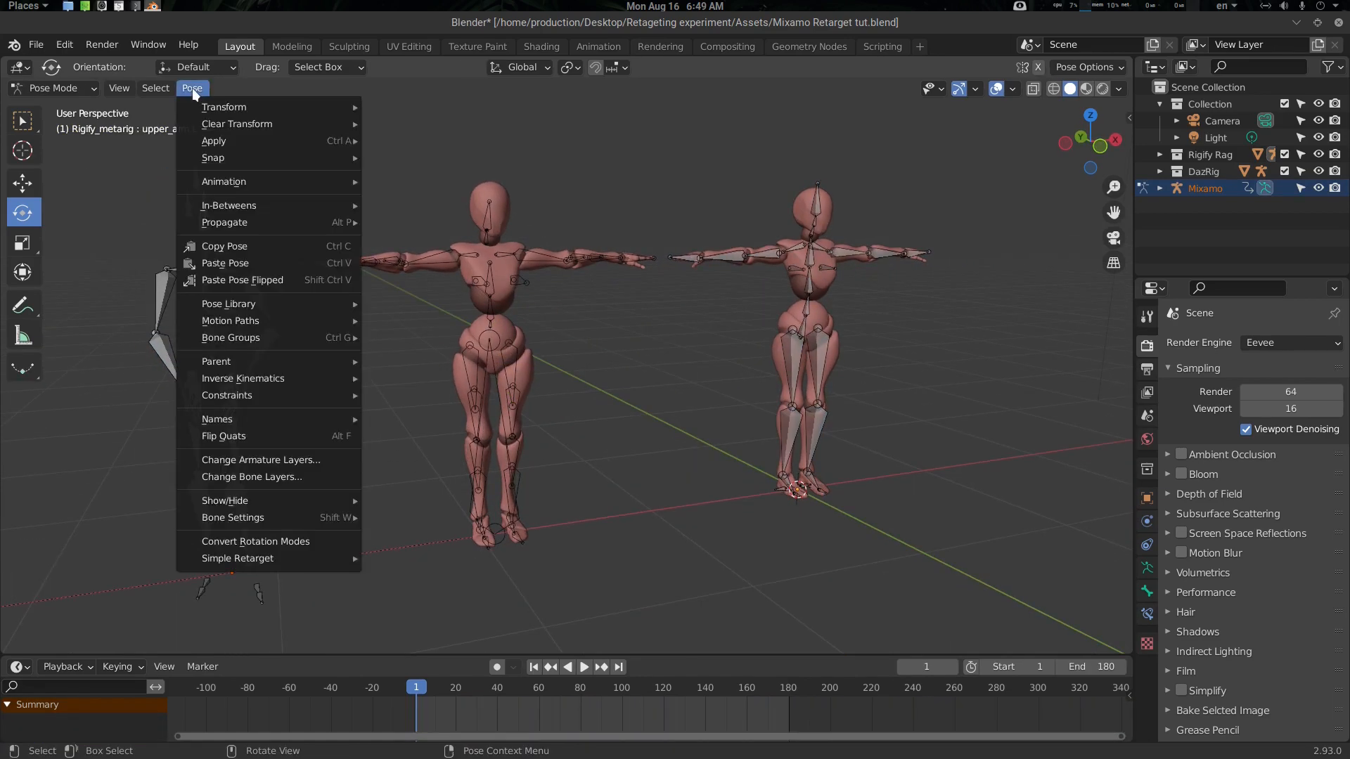
pyautogui.moveTo(247, 558)
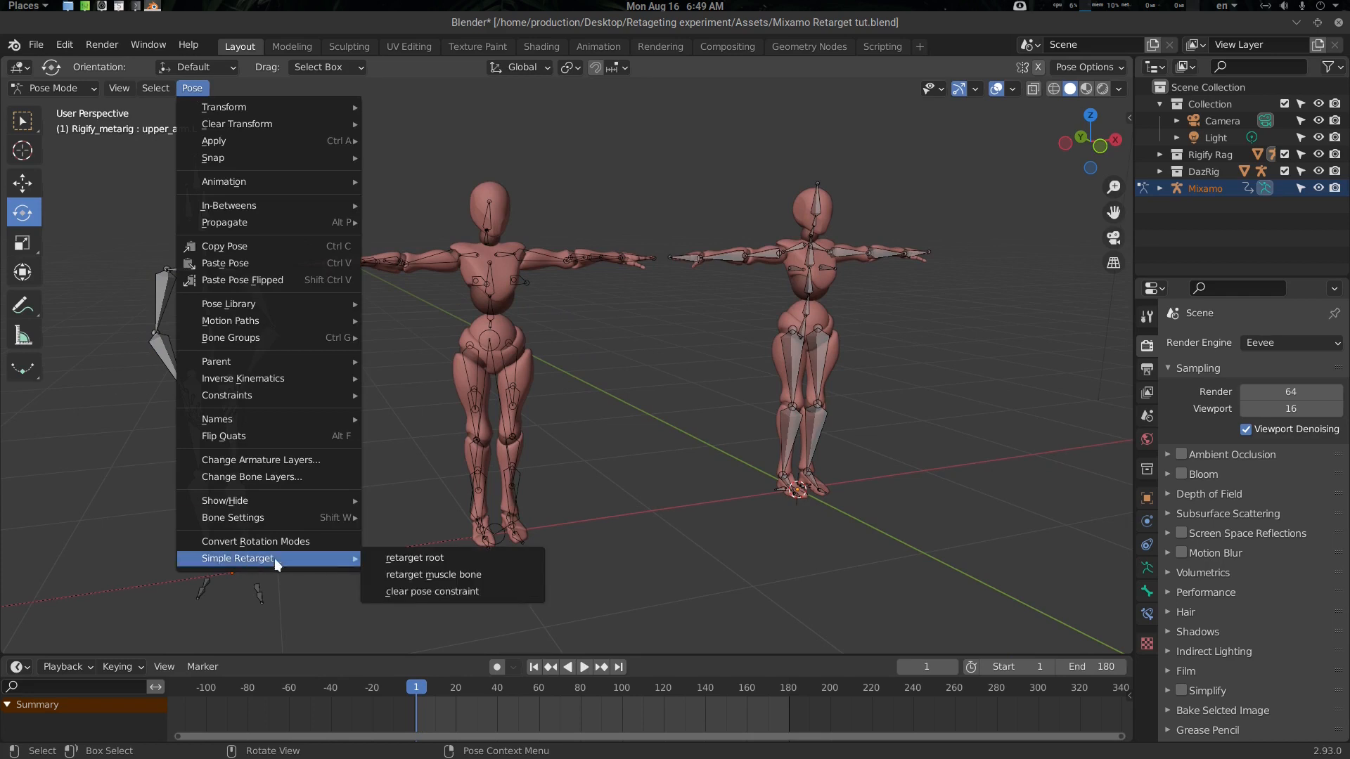
pyautogui.click(432, 559)
pyautogui.moveTo(273, 342); pyautogui.dragTo(262, 355, button='middle')
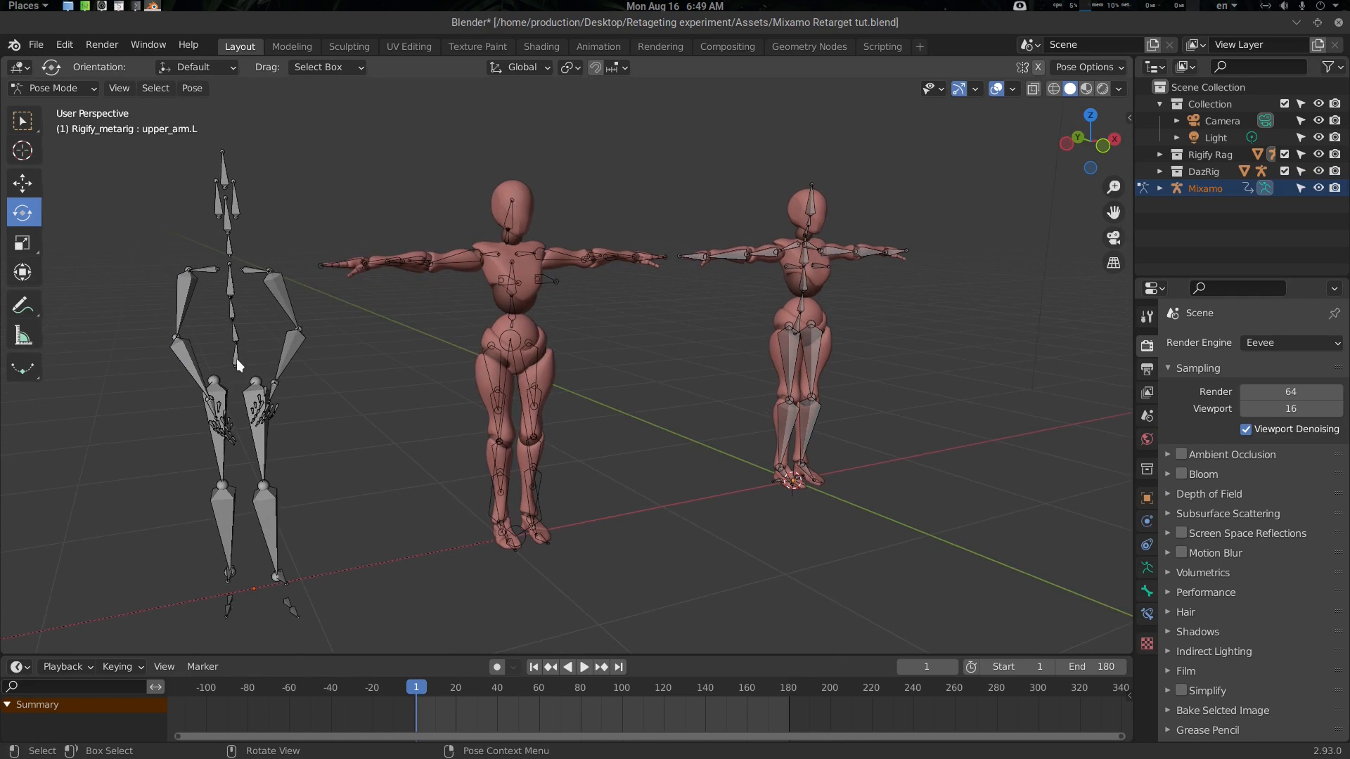
# Try moving the Mixamo hips bone and rotating the Rigify spine bone to demonstrate the two root bones.
pyautogui.click(237, 362)
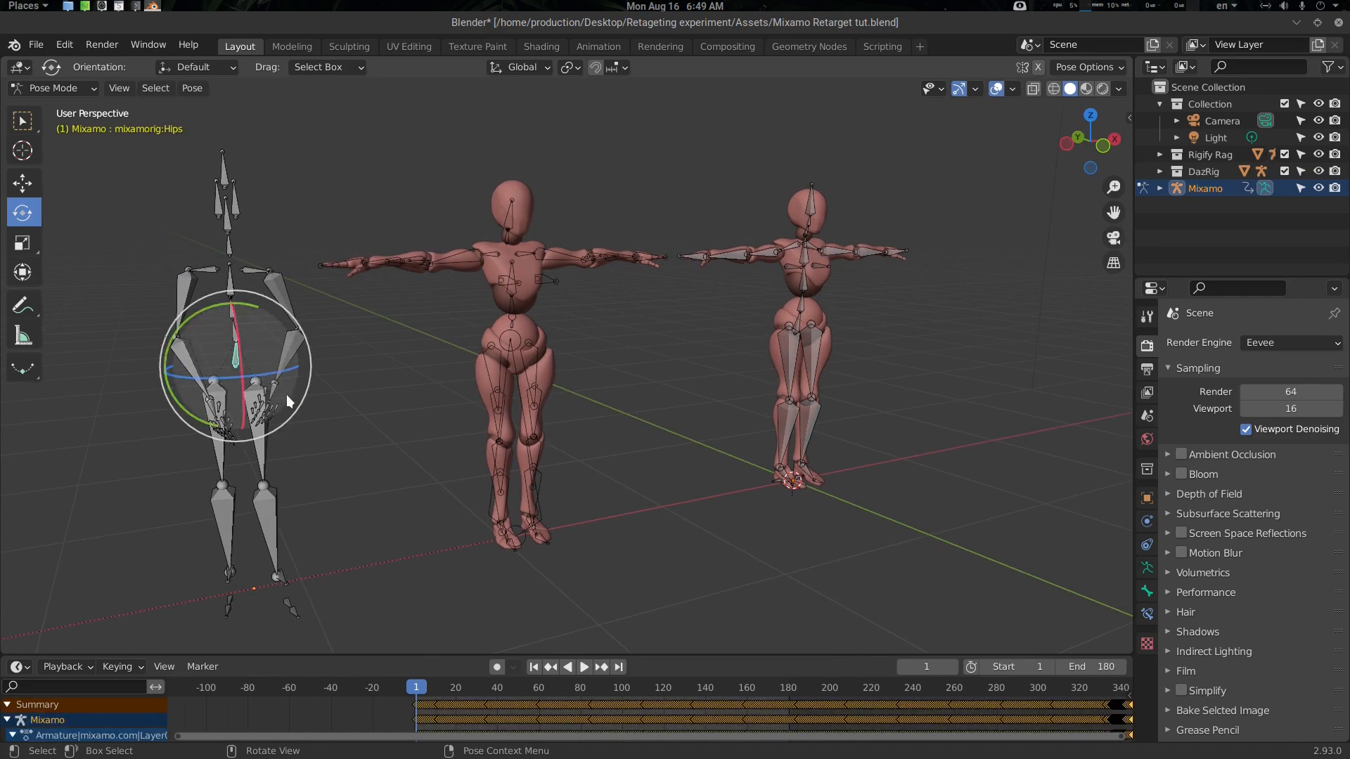
pyautogui.press('g')
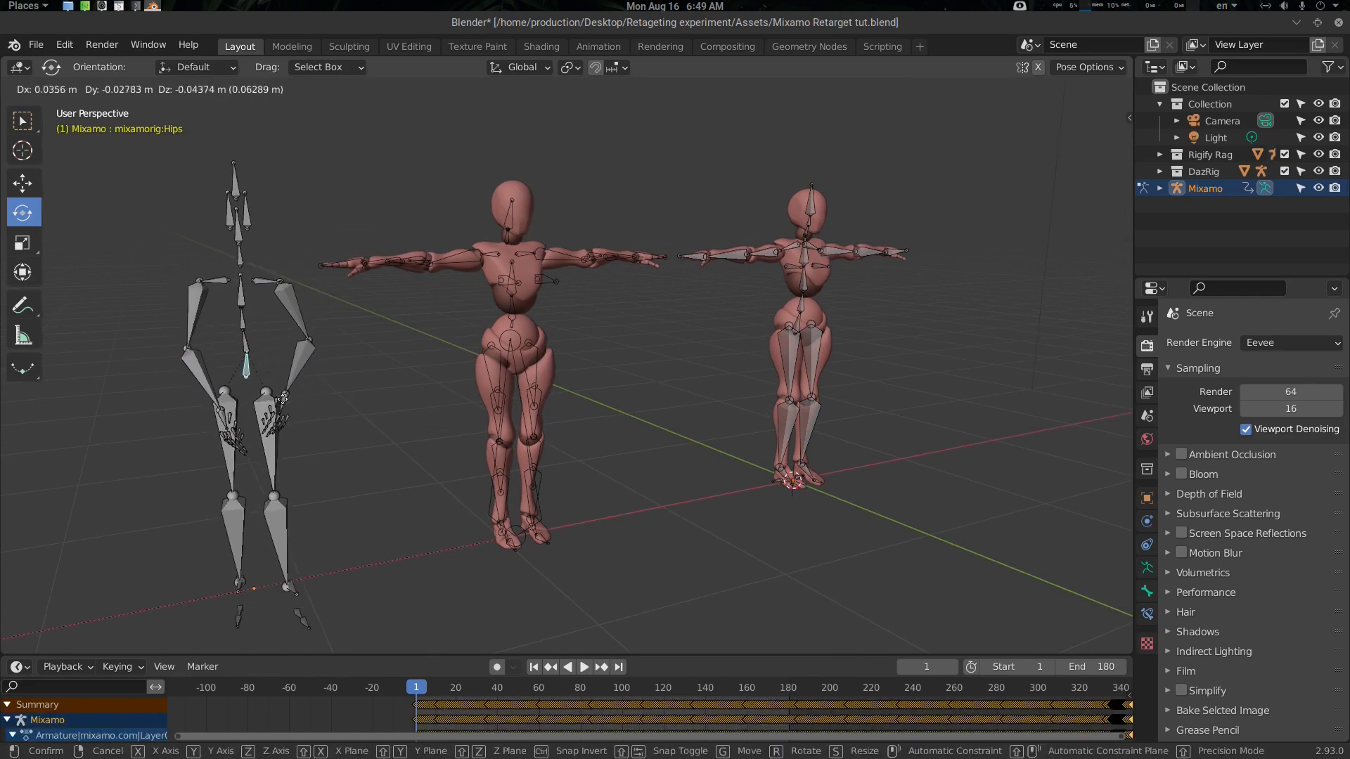
pyautogui.rightClick(284, 395)
pyautogui.moveTo(580, 391); pyautogui.dragTo(760, 367, button='middle')
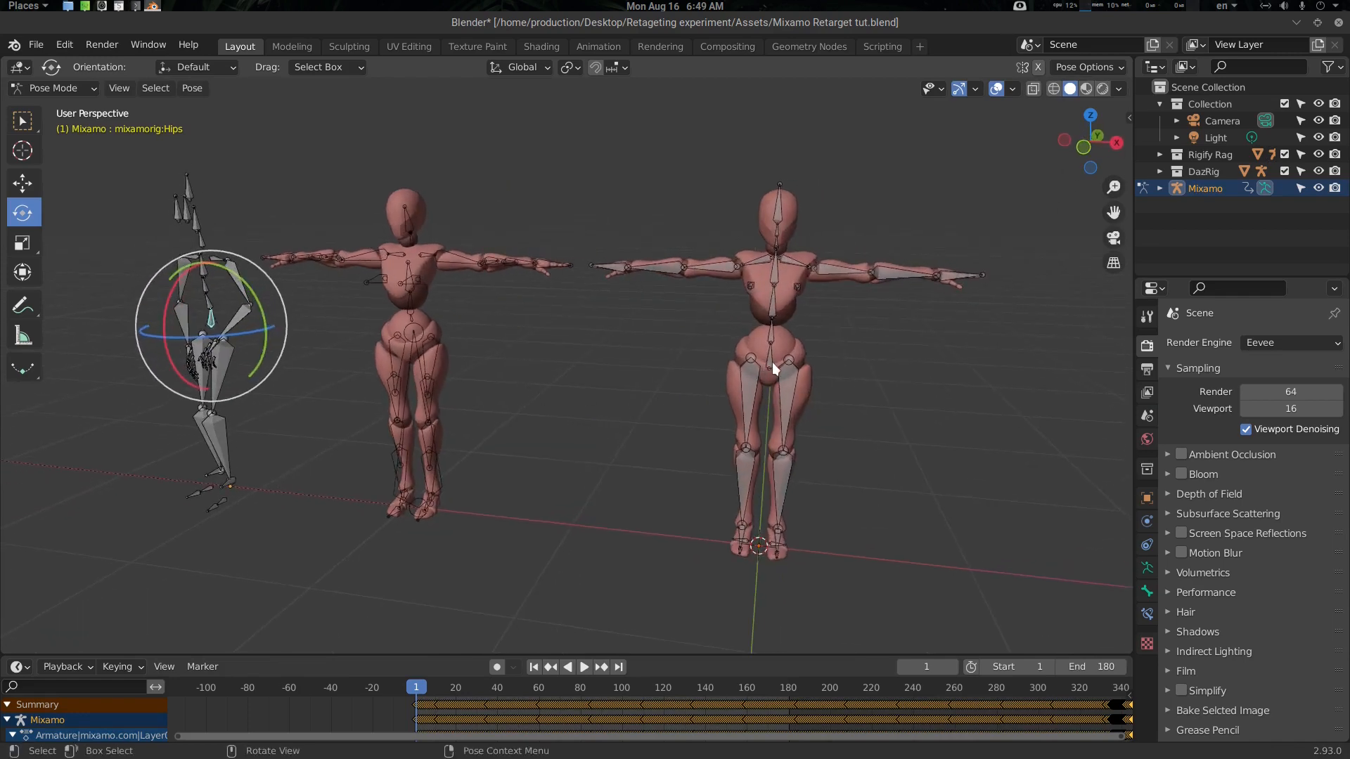
pyautogui.click(772, 364)
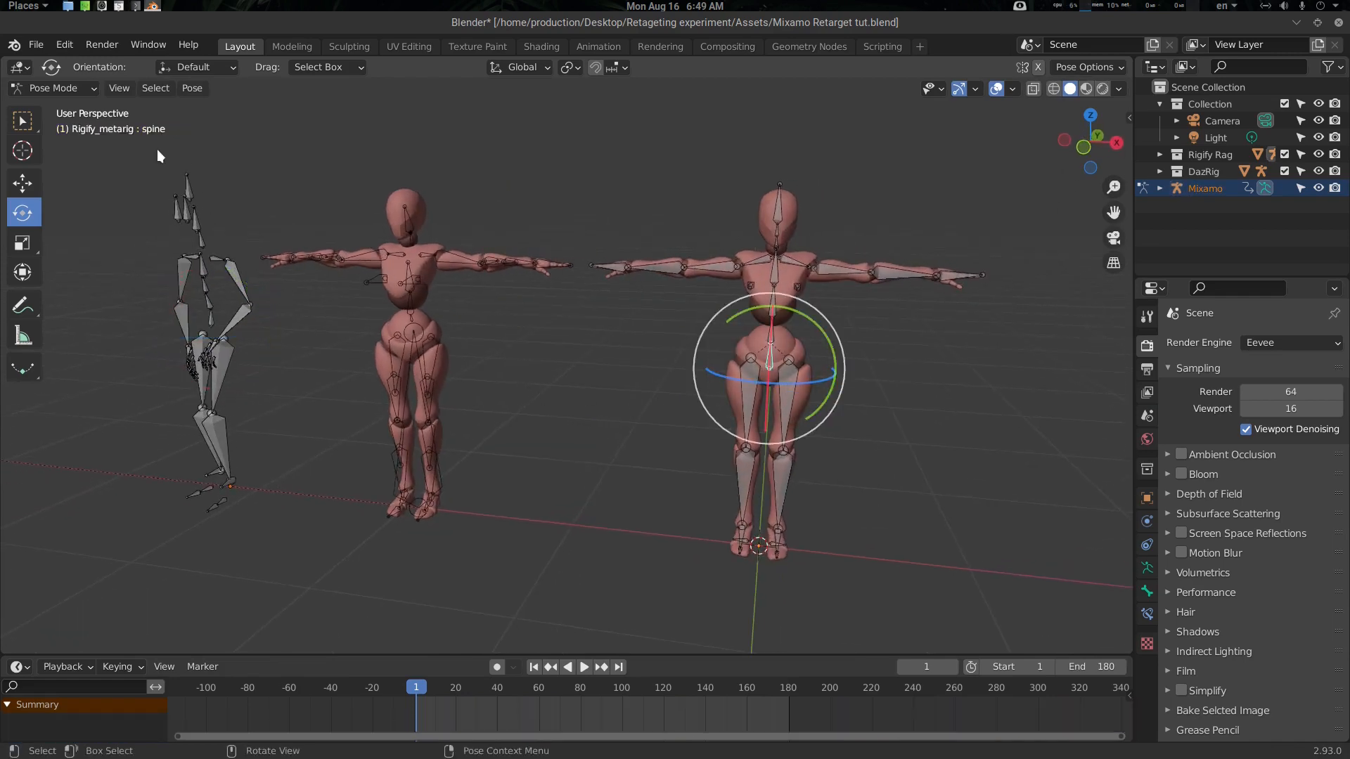
pyautogui.press('r')
pyautogui.rightClick(582, 422)
pyautogui.moveTo(582, 421); pyautogui.dragTo(382, 377, button='middle')
# Retarget the root from the Mixamo hips bone to the Rigify spine bone, keeping the spine active.
pyautogui.click(281, 343)
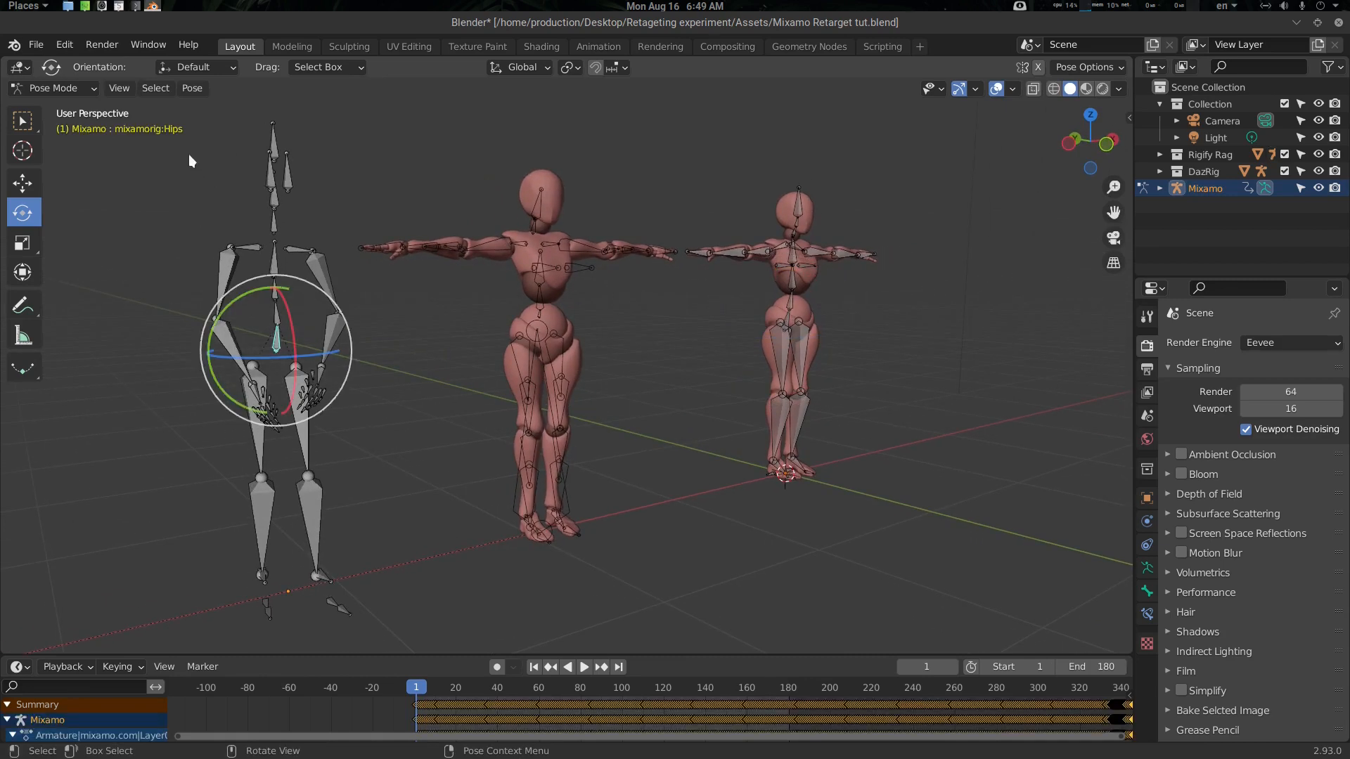
pyautogui.moveTo(371, 344); pyautogui.dragTo(328, 345, button='middle')
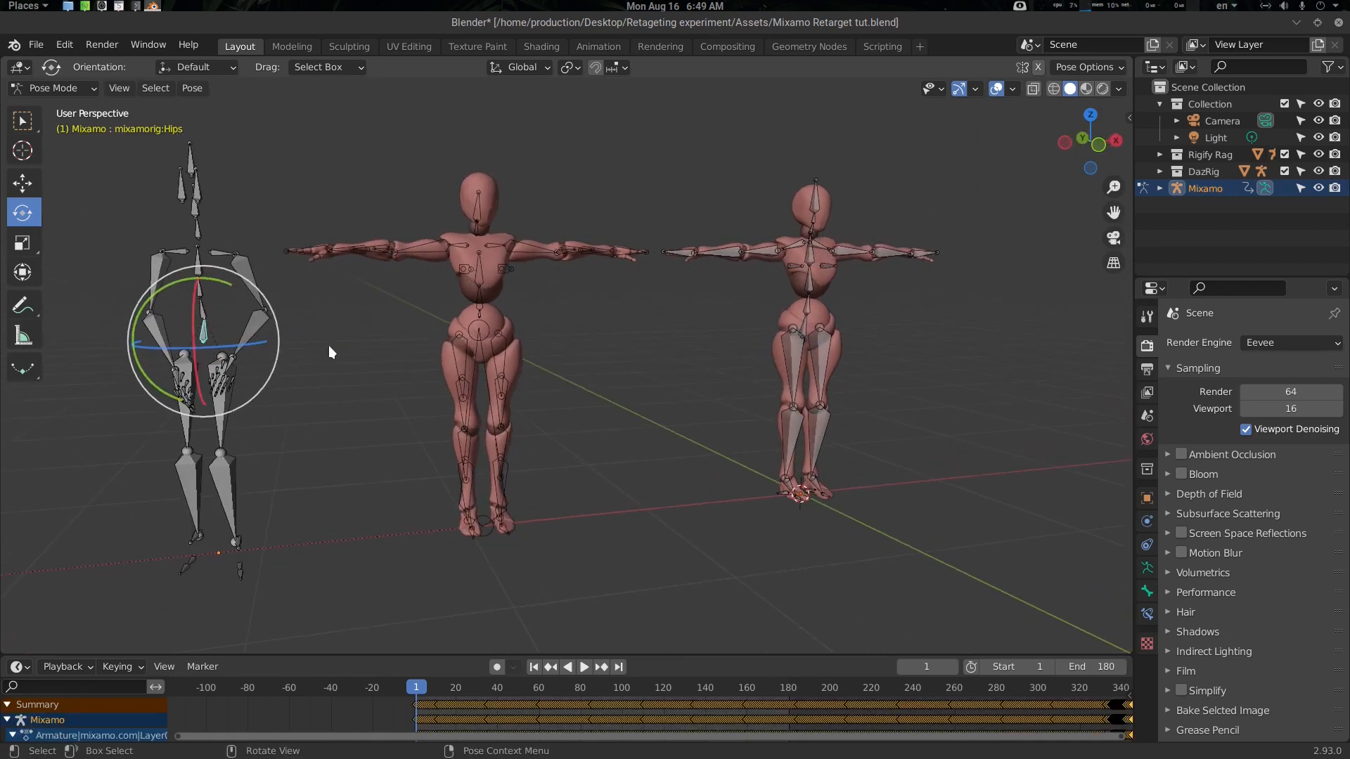
pyautogui.click(805, 326)
pyautogui.moveTo(871, 411); pyautogui.dragTo(784, 340, button='middle')
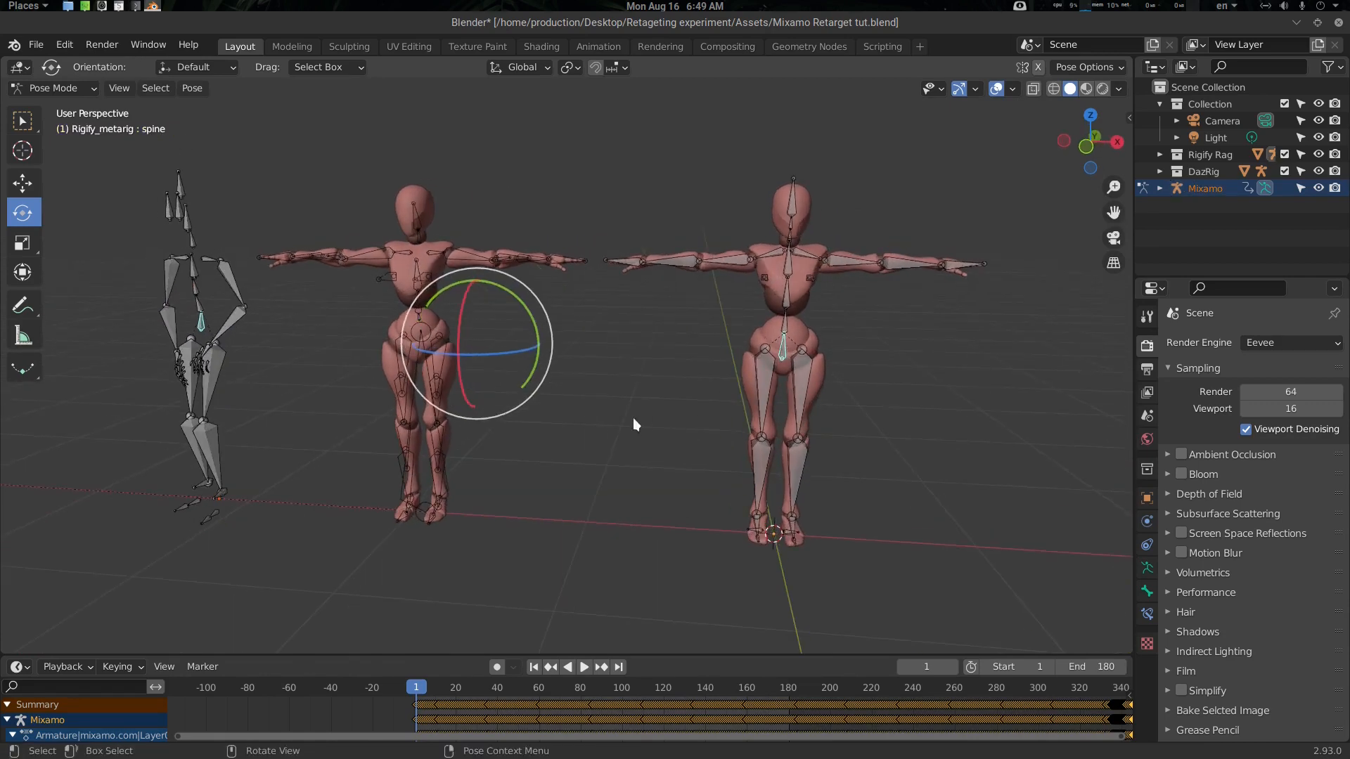
pyautogui.moveTo(634, 419); pyautogui.dragTo(696, 357, button='middle')
pyautogui.click(192, 88)
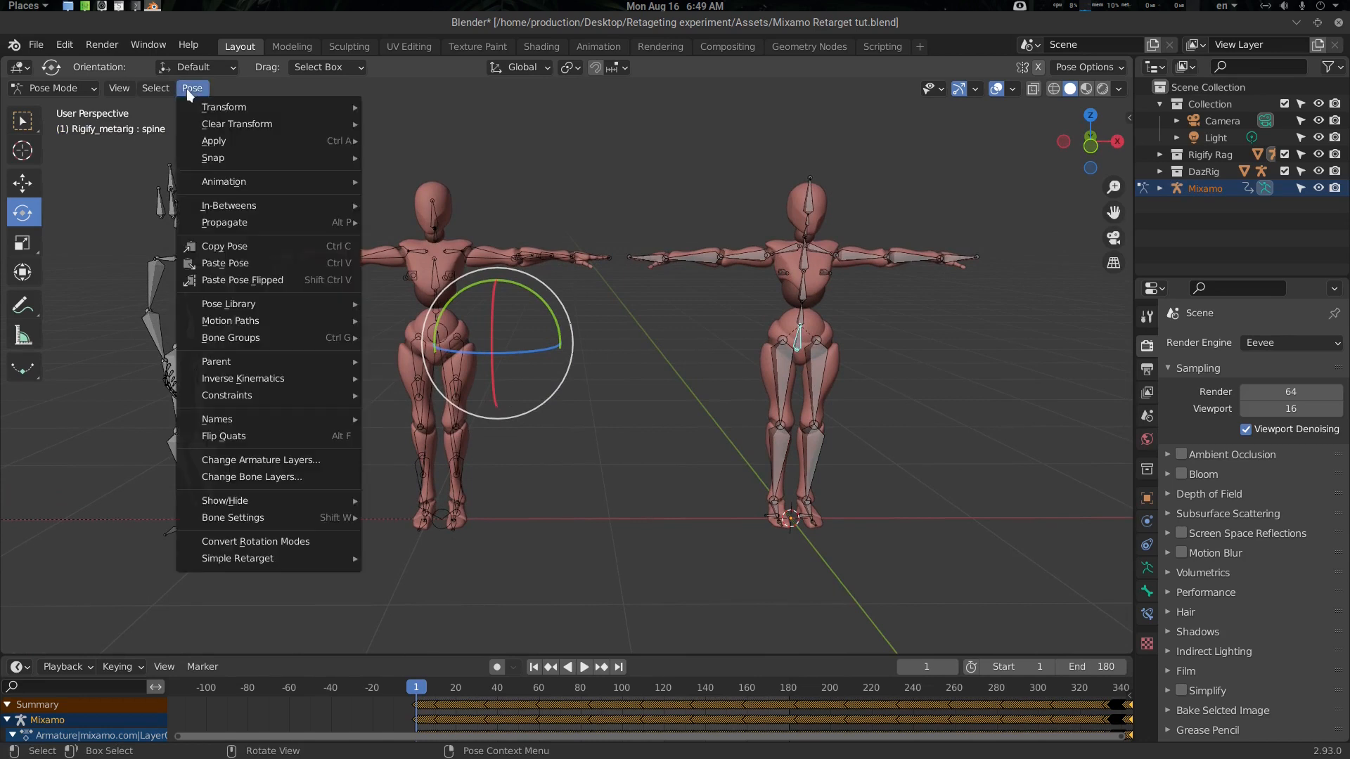
pyautogui.moveTo(253, 558)
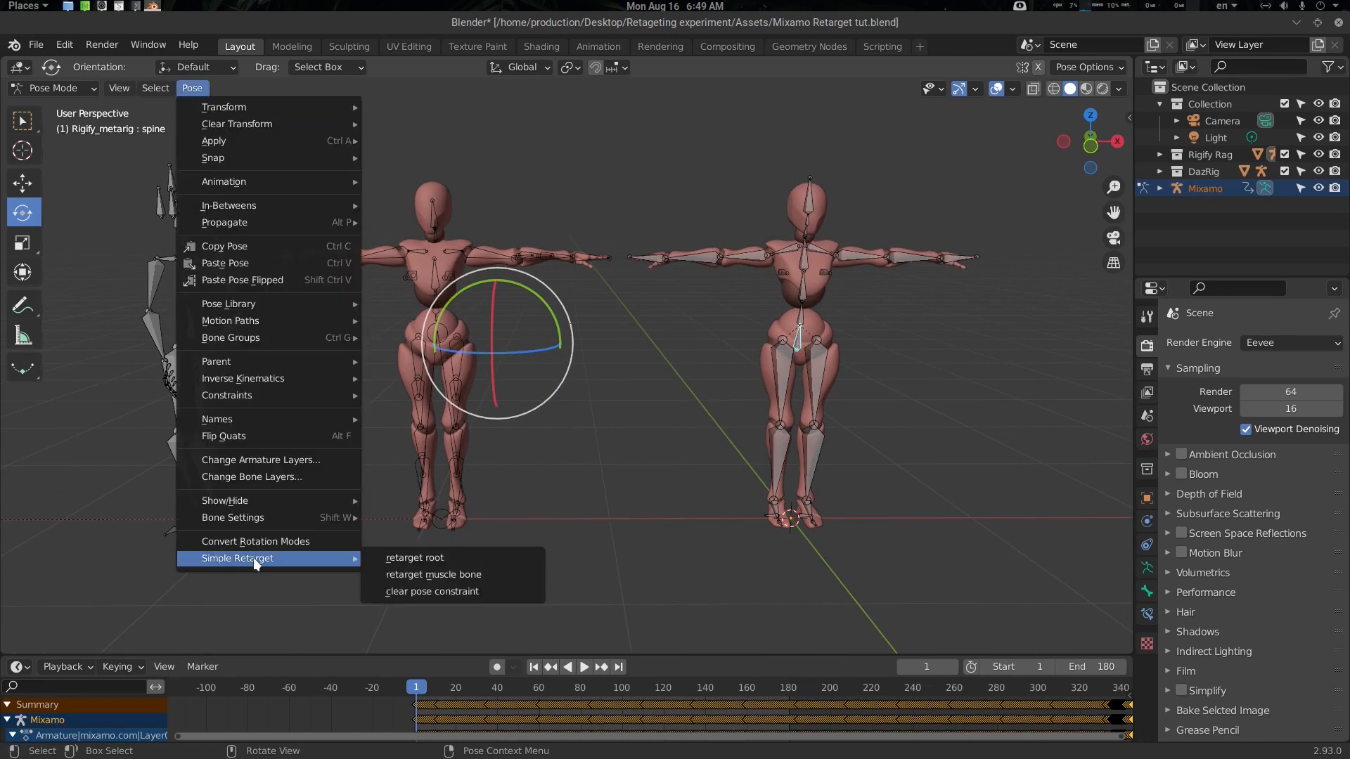
pyautogui.click(439, 562)
pyautogui.moveTo(684, 373); pyautogui.dragTo(674, 378, button='middle')
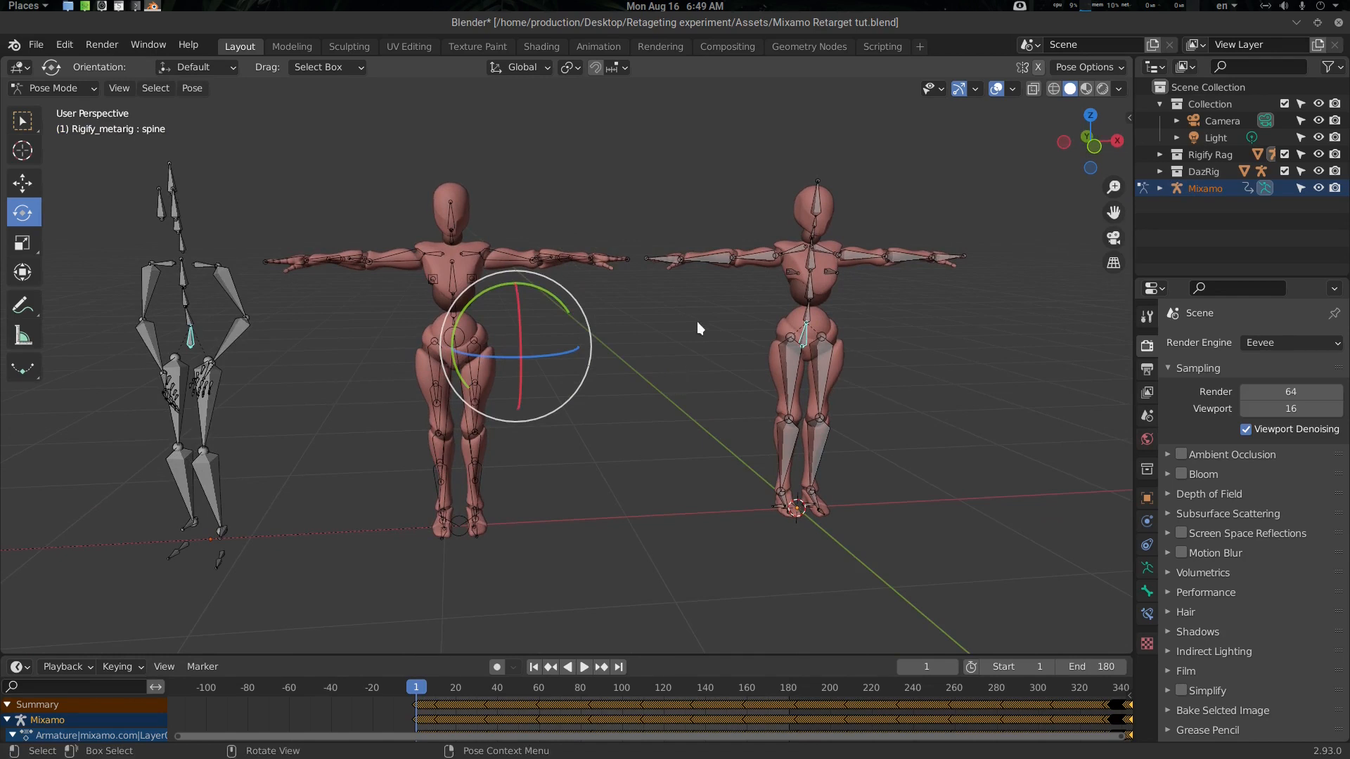
pyautogui.press('q')
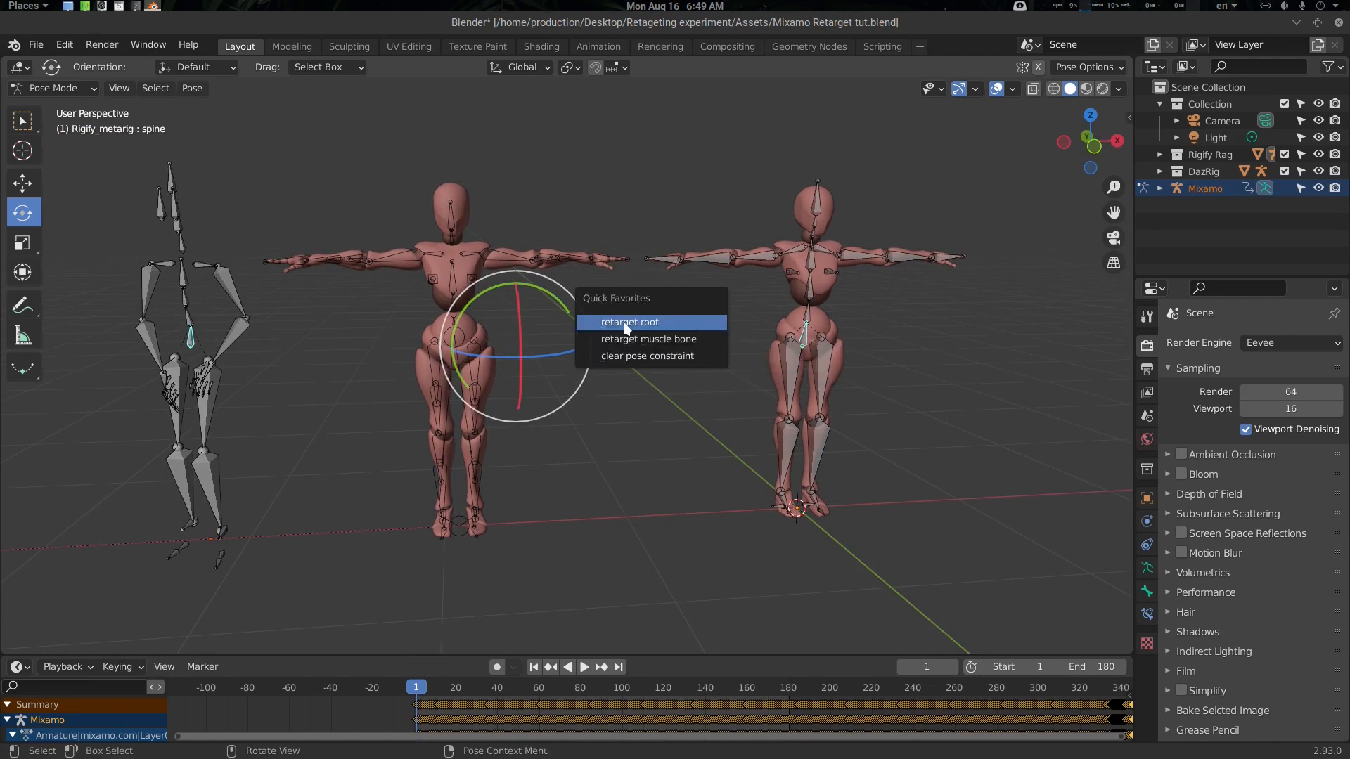
pyautogui.moveTo(785, 461); pyautogui.dragTo(722, 432, button='middle')
# Clear the pose constraint from the Rigify spine bone and undo the clearing.
pyautogui.click(732, 356)
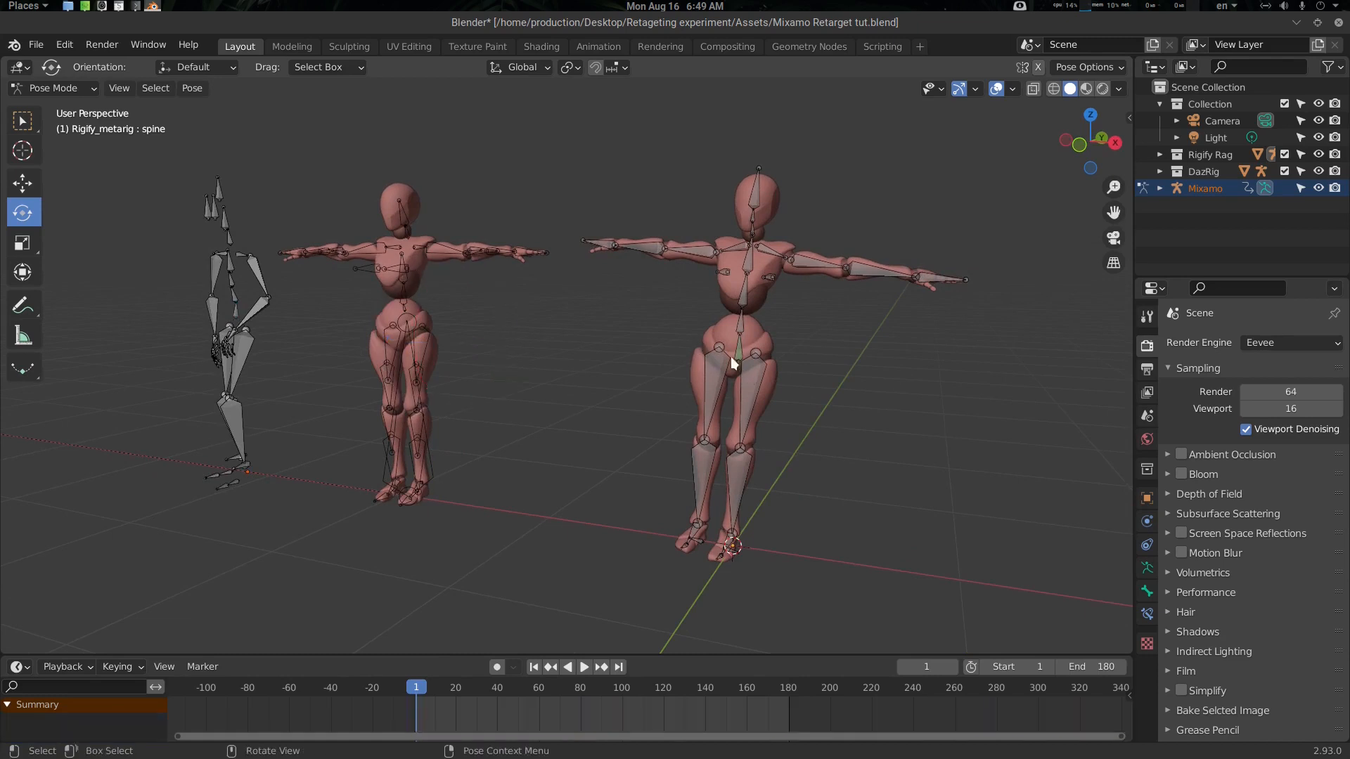
pyautogui.moveTo(709, 352); pyautogui.dragTo(751, 357, button='middle')
pyautogui.scroll(1, 753, 366)
pyautogui.click(749, 355)
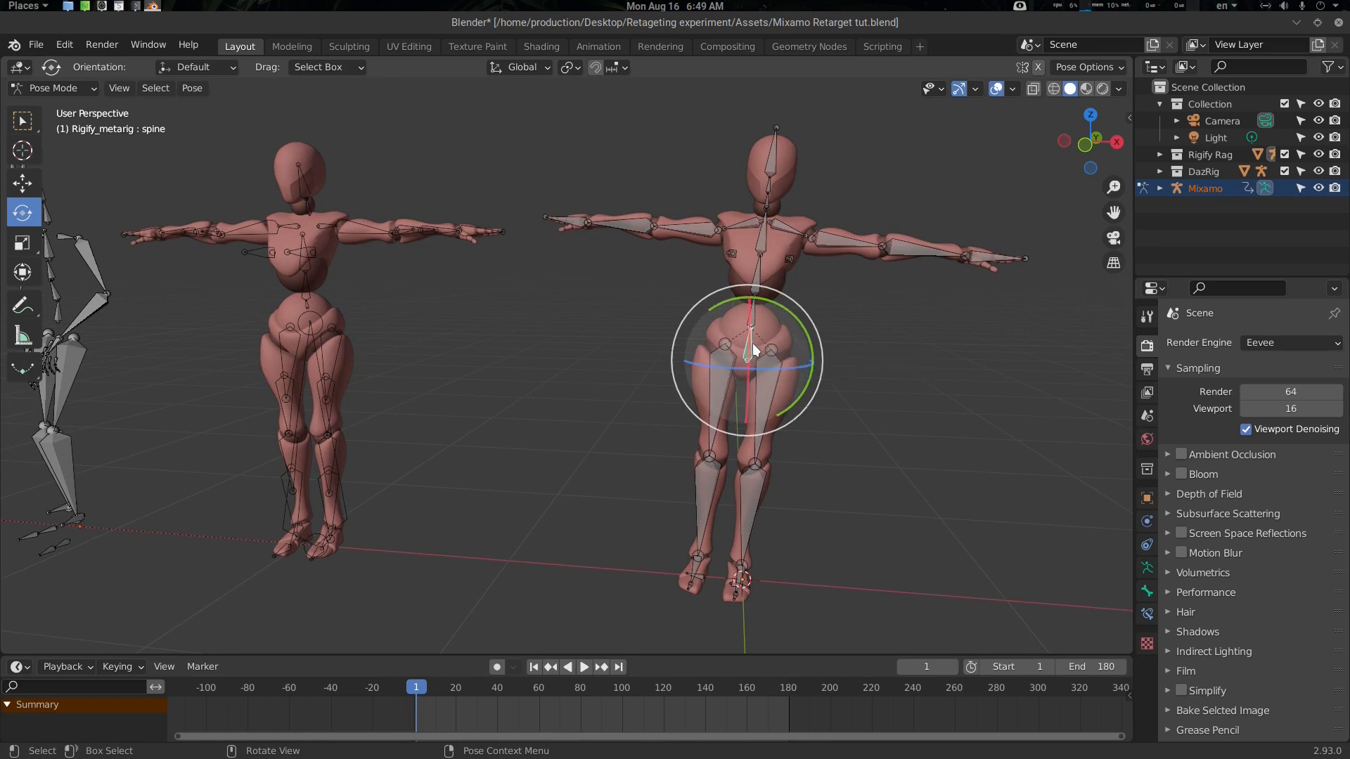
pyautogui.press('q')
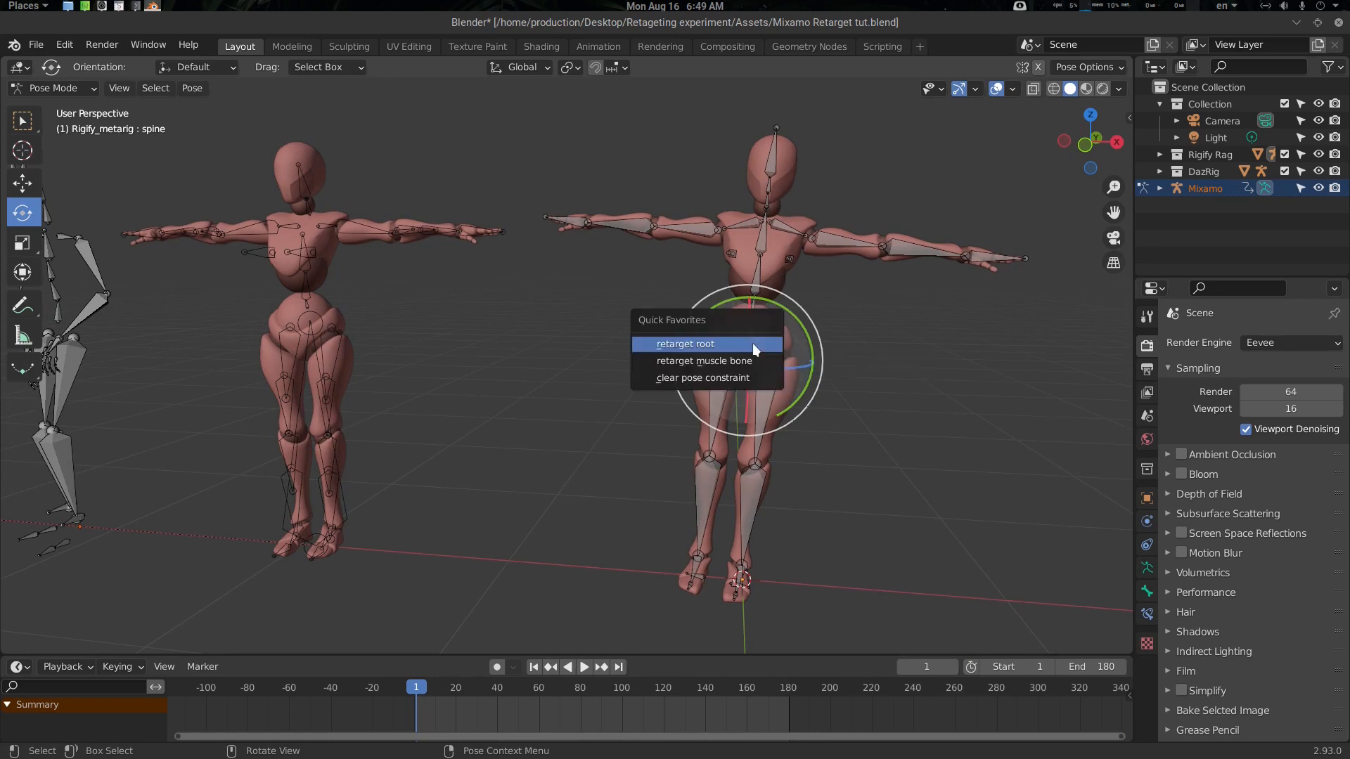
pyautogui.click(727, 377)
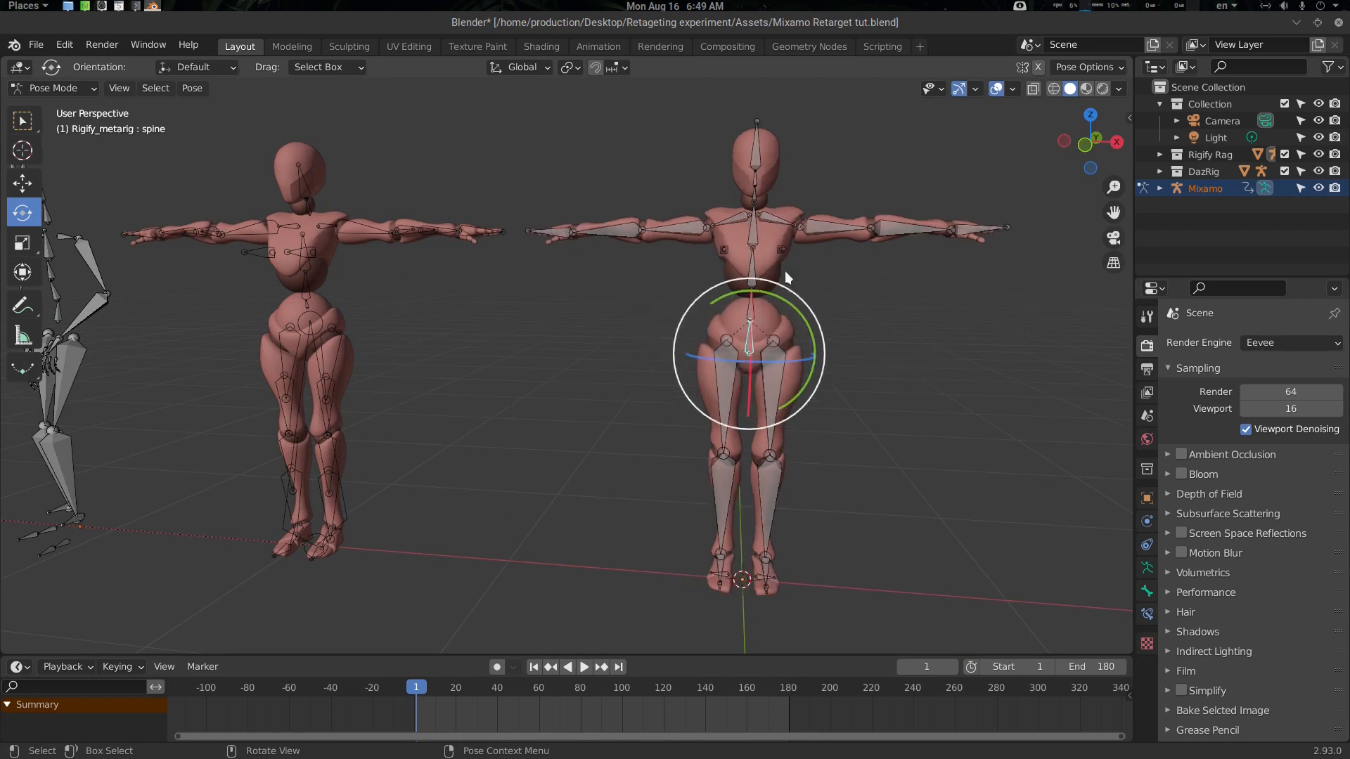
pyautogui.moveTo(673, 380); pyautogui.dragTo(716, 395, button='middle')
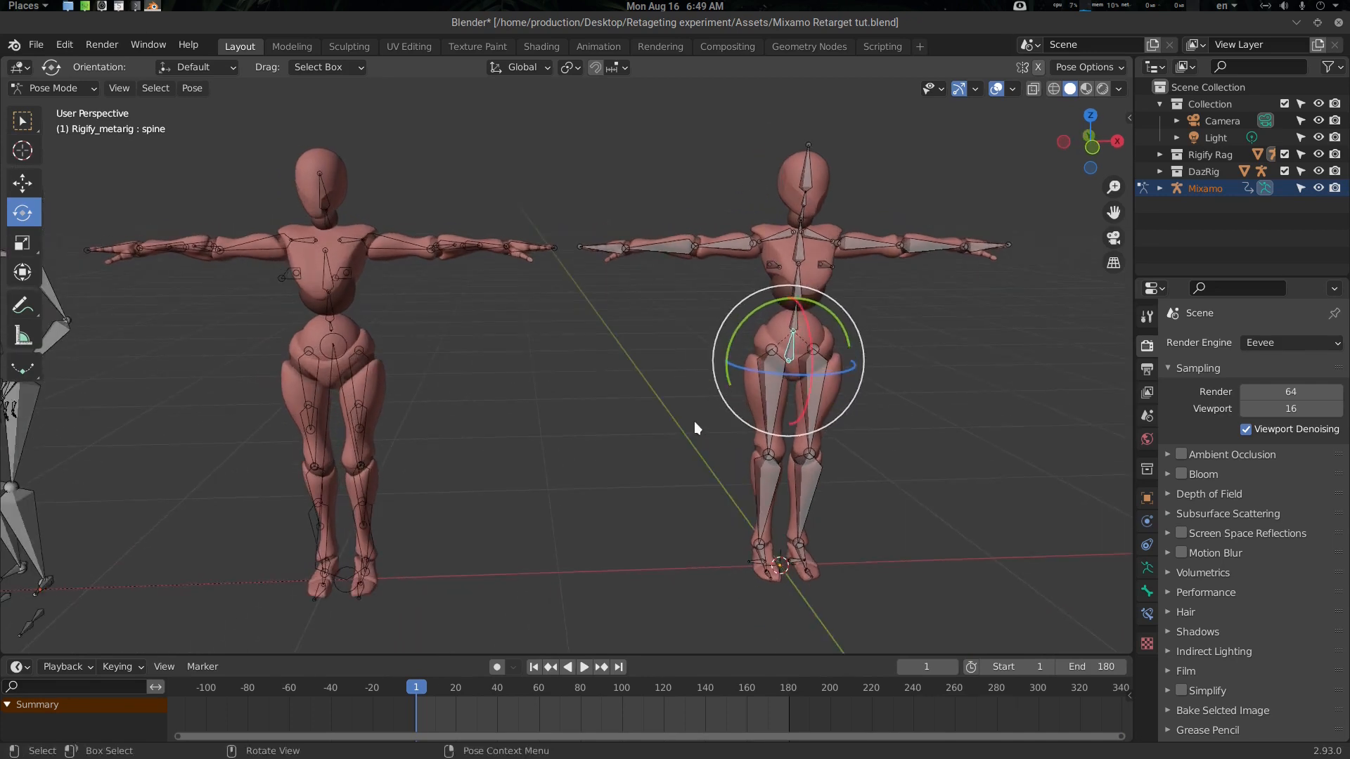
pyautogui.hotkey('ctrl', 'z')
# Retarget the Mixamo left shoulder bone onto the Rigify shoulder.L bone as a muscle bone.
pyautogui.scroll(-1, 658, 426)
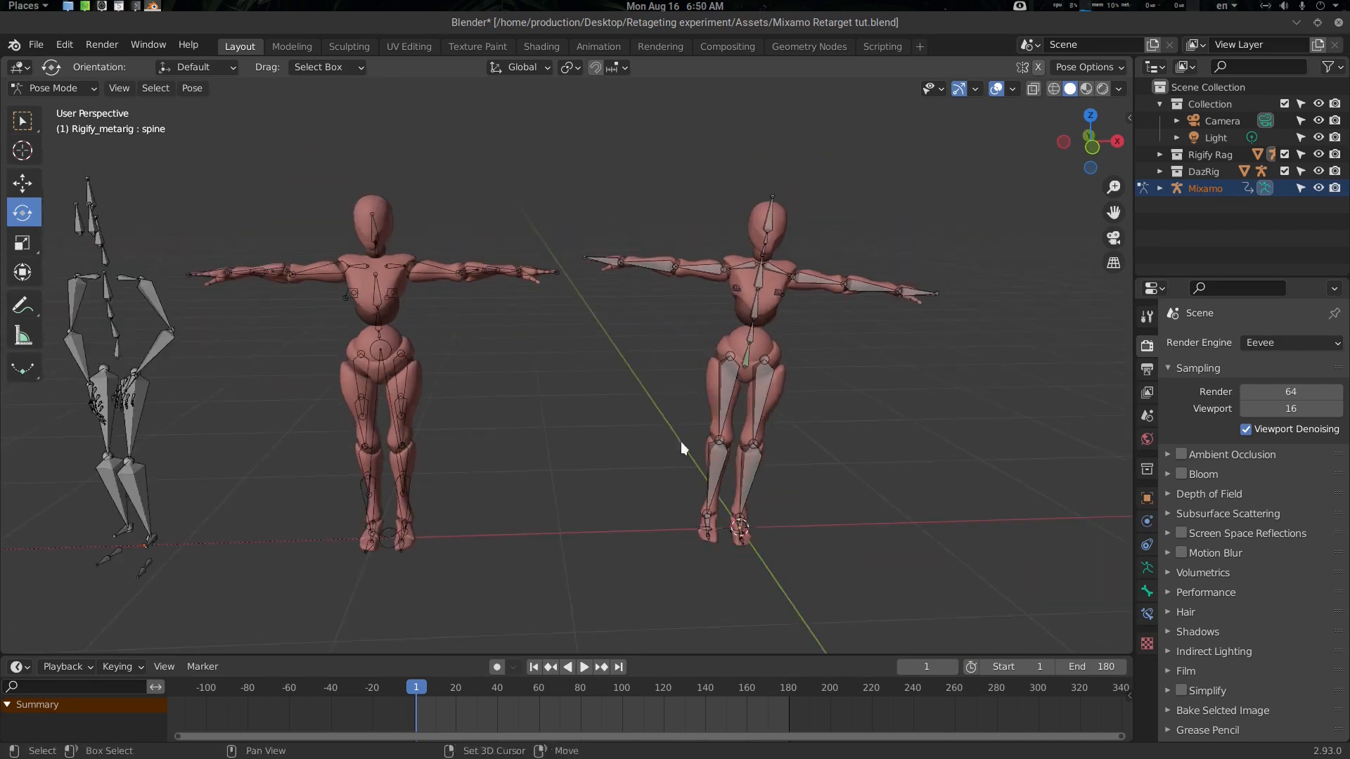
pyautogui.keyDown('shift'); pyautogui.moveTo(680, 441); pyautogui.dragTo(726, 461, button='middle'); pyautogui.keyUp('shift')
pyautogui.moveTo(423, 383); pyautogui.dragTo(826, 402, button='middle')
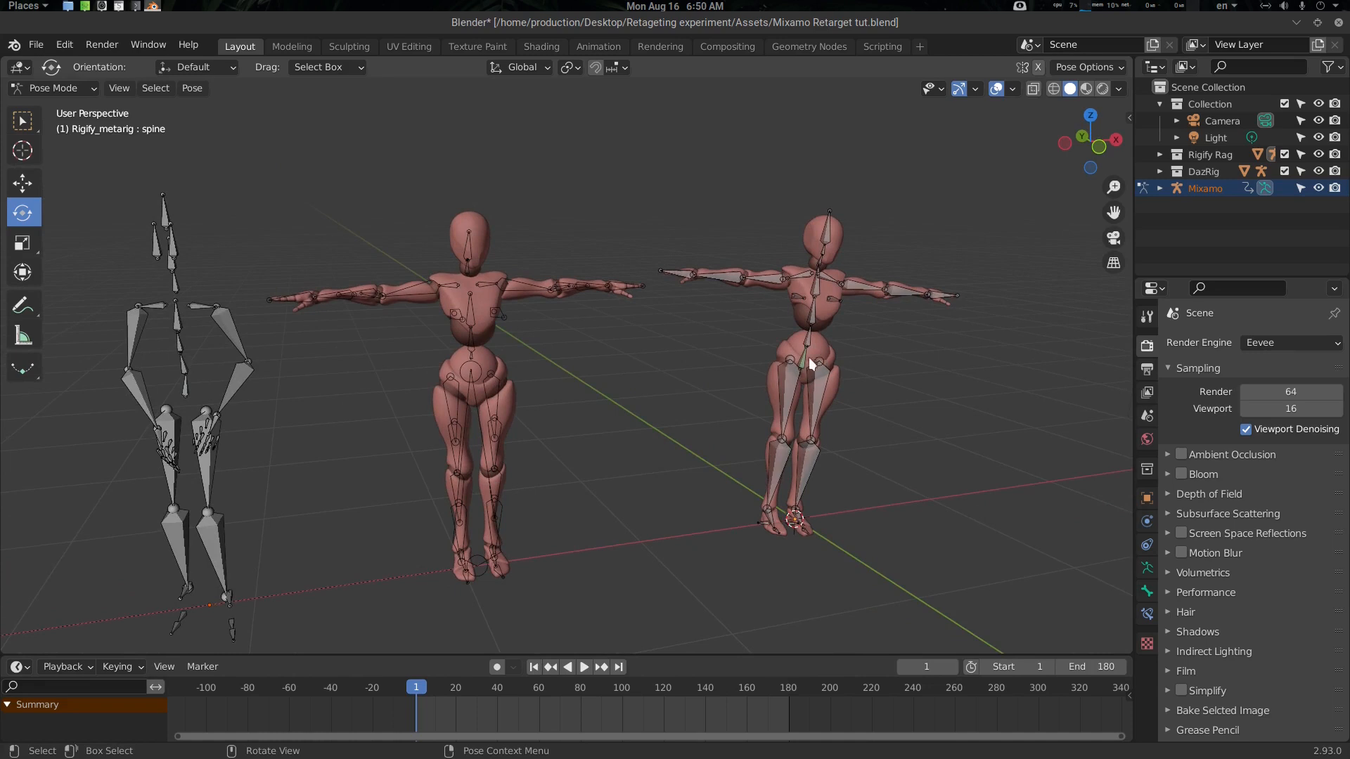
pyautogui.moveTo(257, 317); pyautogui.dragTo(229, 328, button='middle')
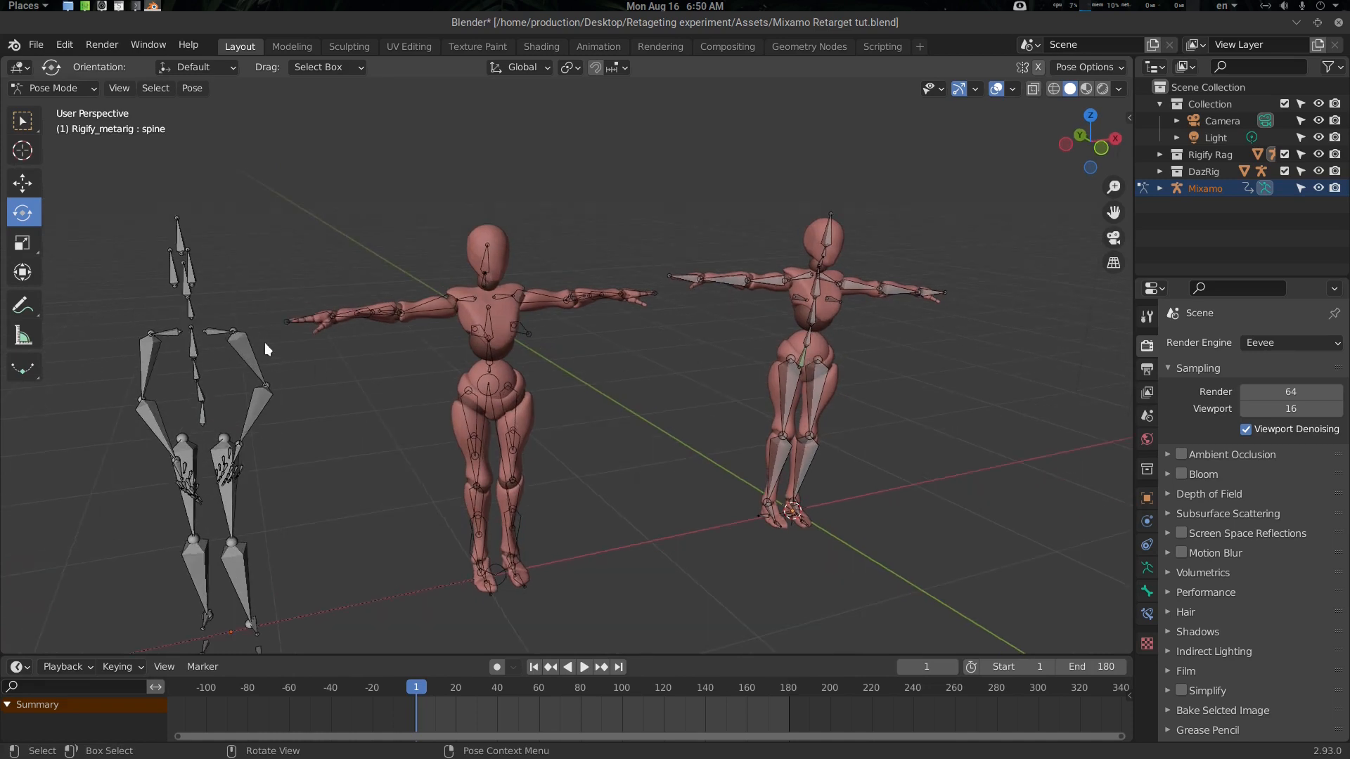
pyautogui.click(221, 330)
pyautogui.moveTo(699, 382); pyautogui.dragTo(829, 310, button='middle')
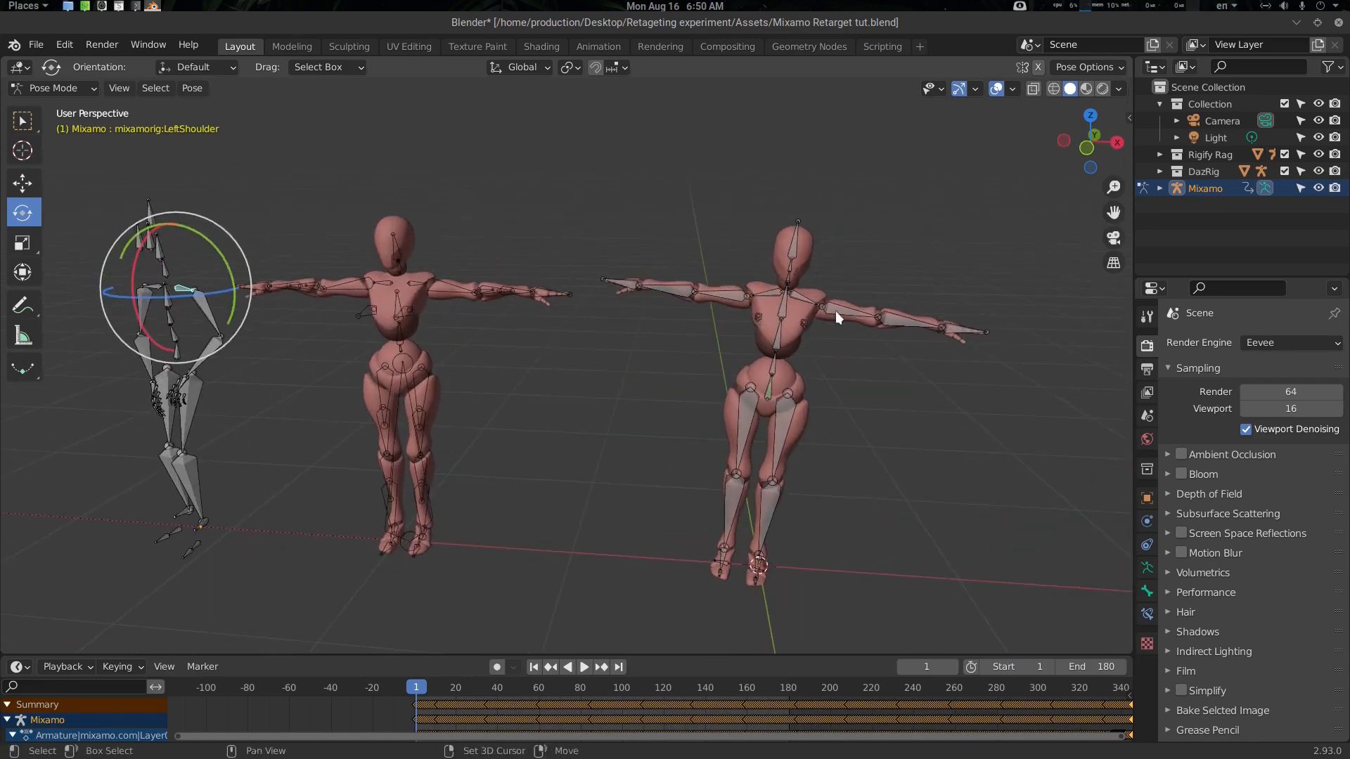
pyautogui.click(808, 299)
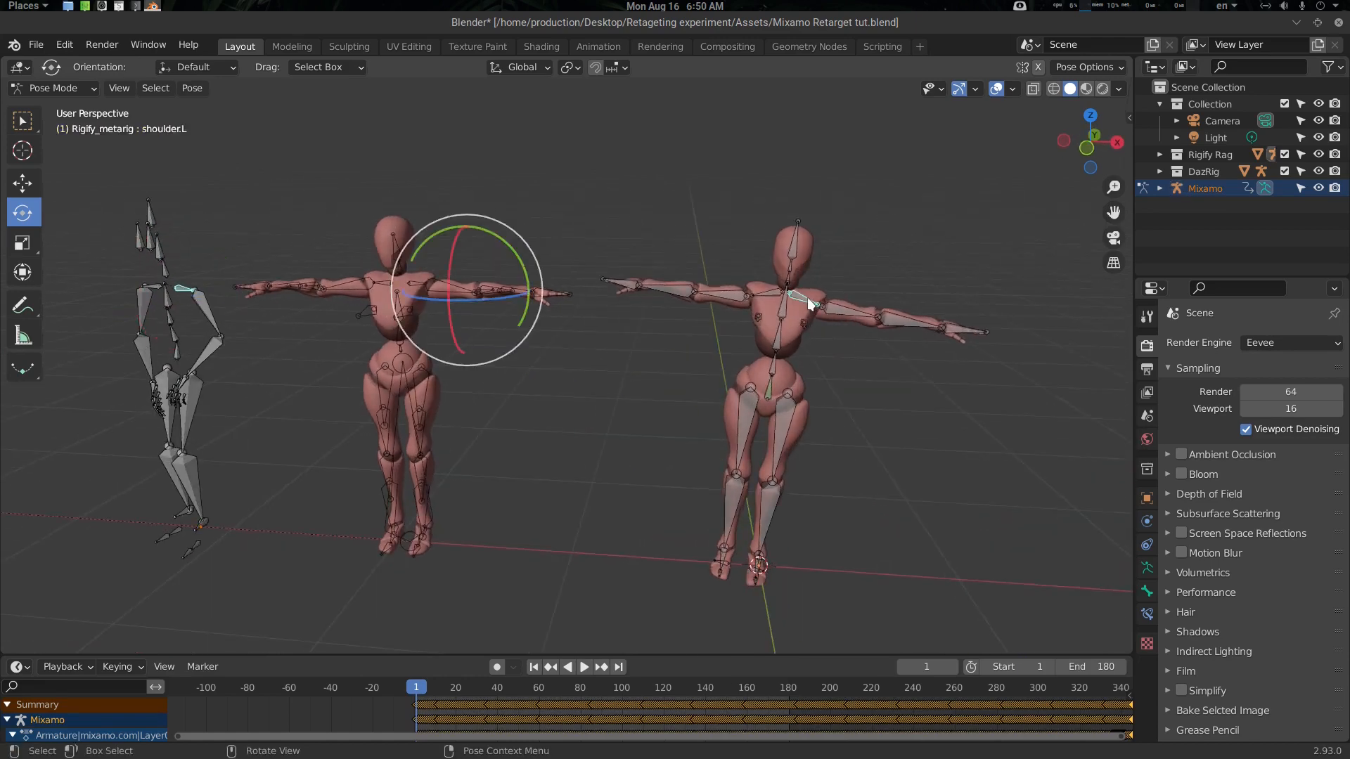
pyautogui.press('q')
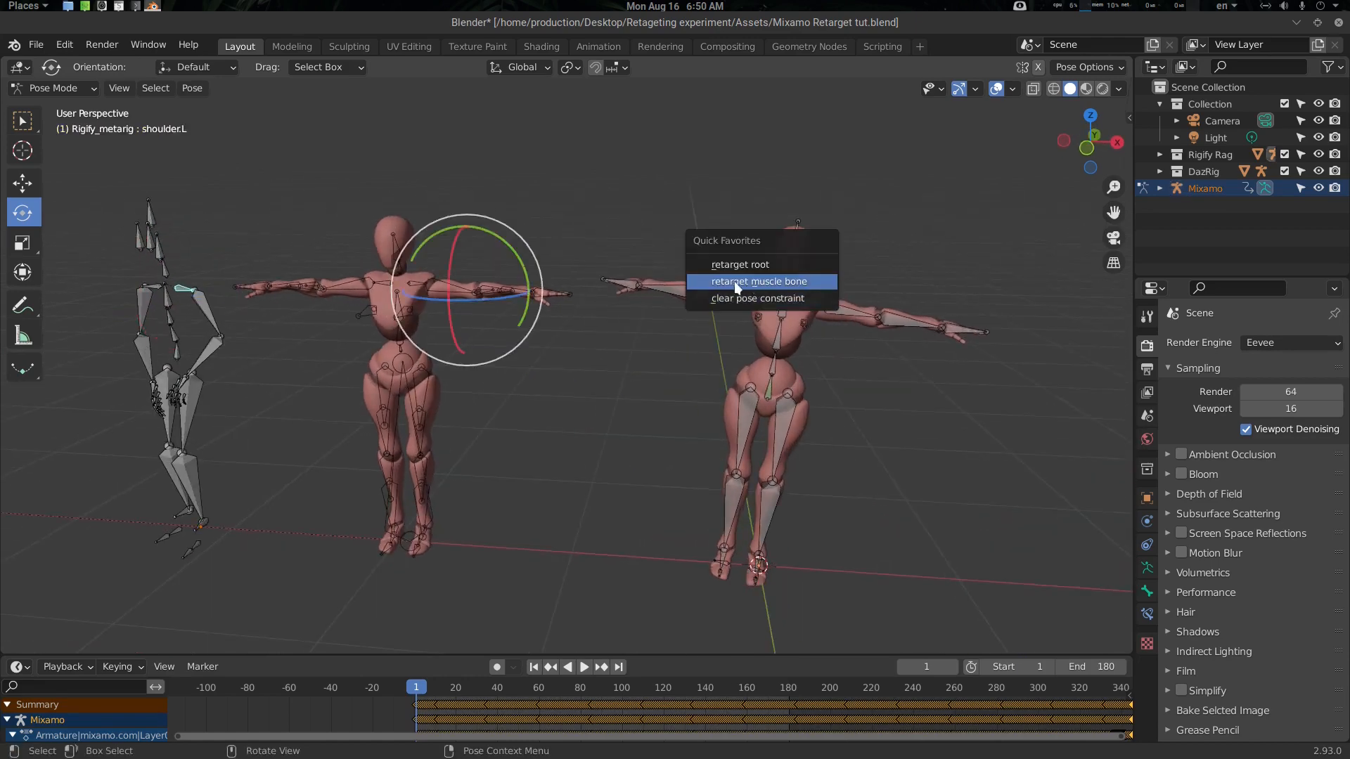
pyautogui.click(784, 281)
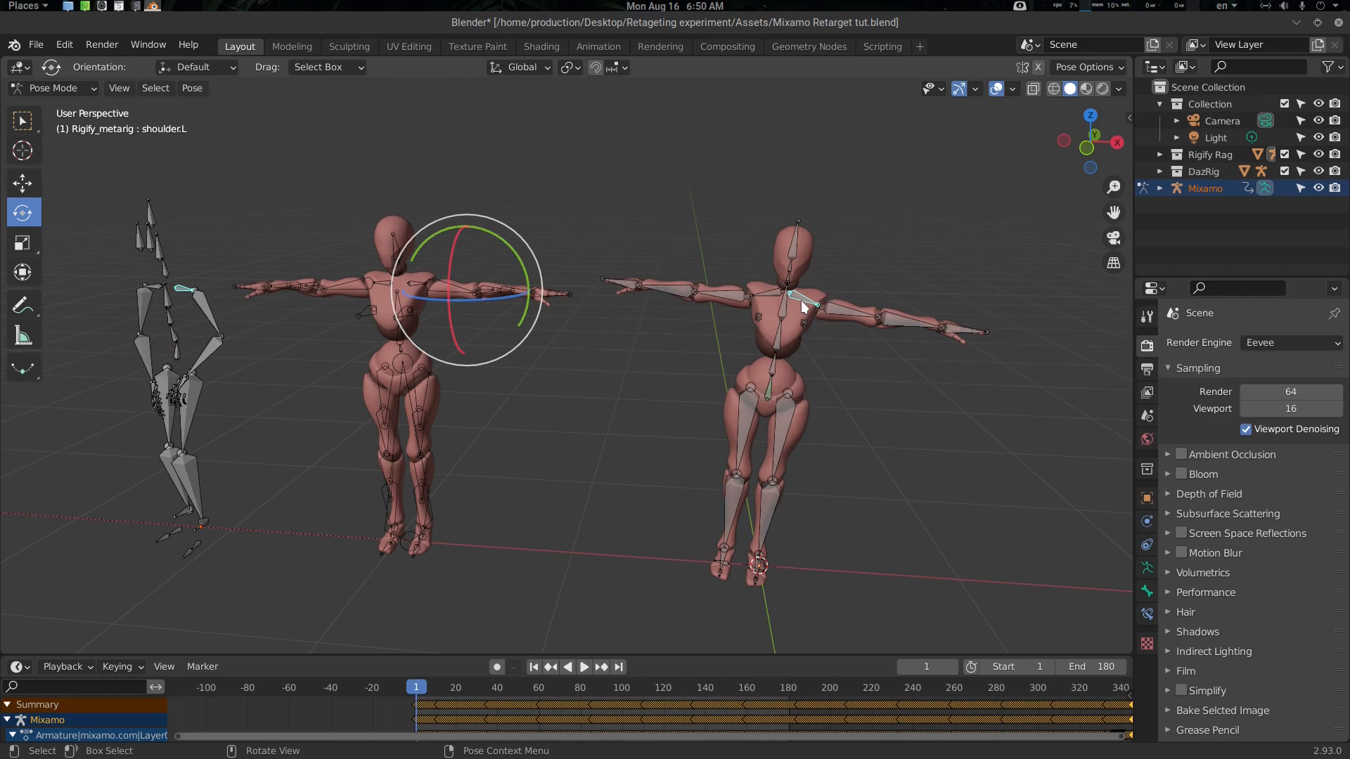
pyautogui.press('q')
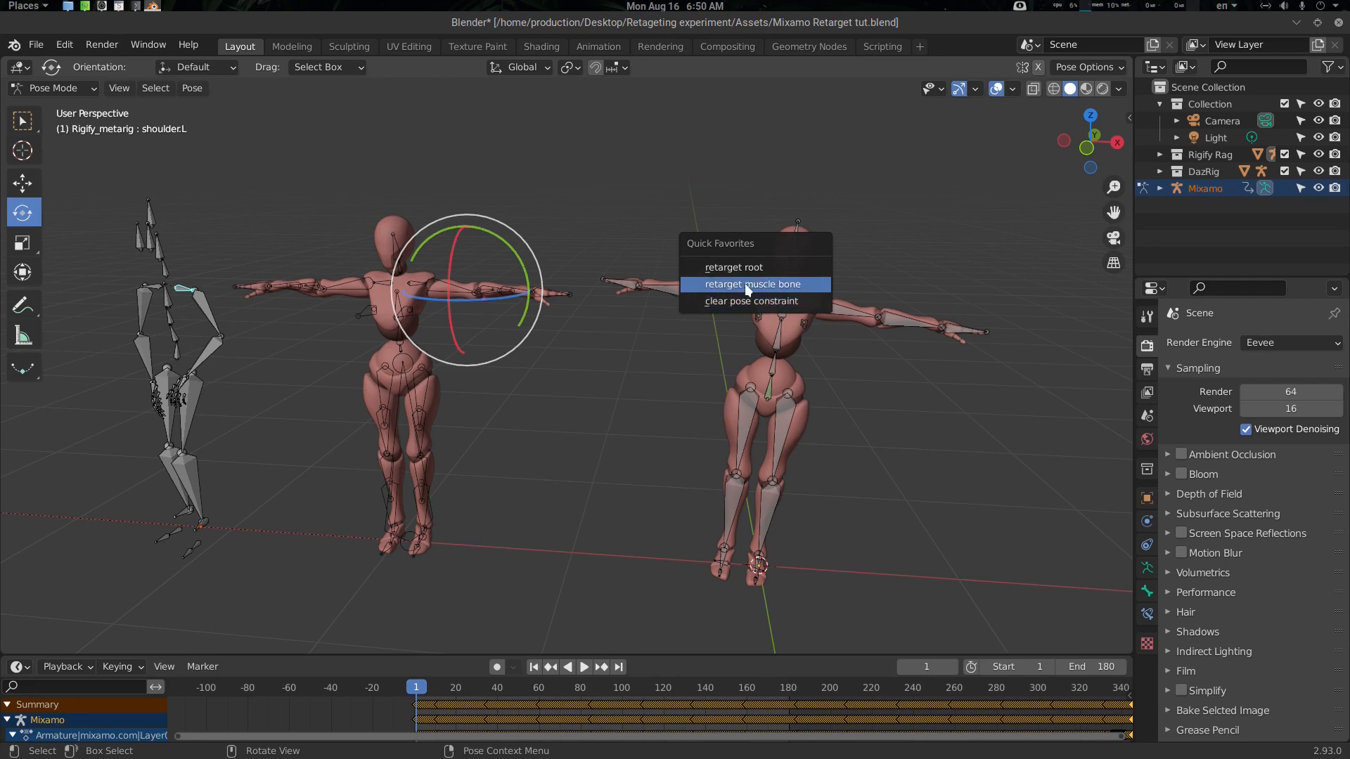
pyautogui.click(754, 289)
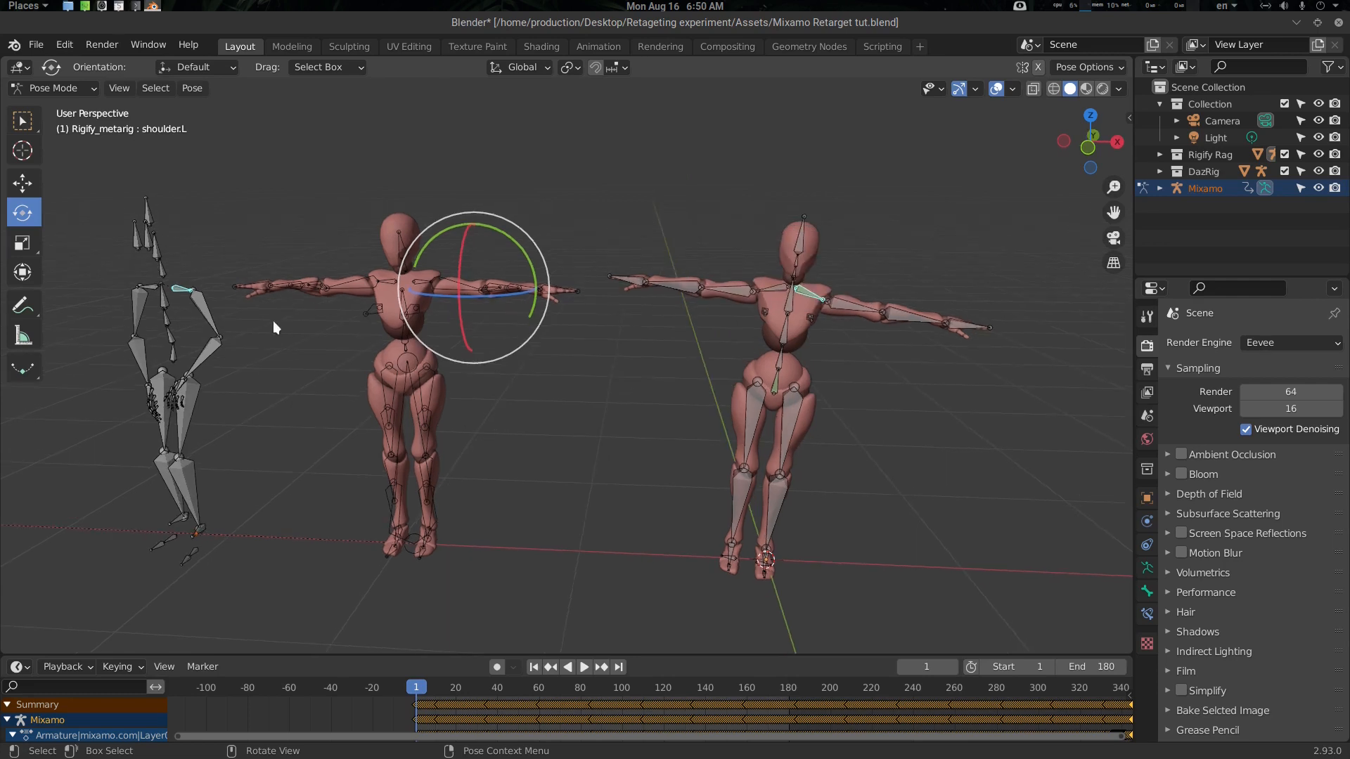
# Retarget the Mixamo left upper arm bone onto the Rigify upper_arm.L bone as a muscle bone.
pyautogui.click(209, 309)
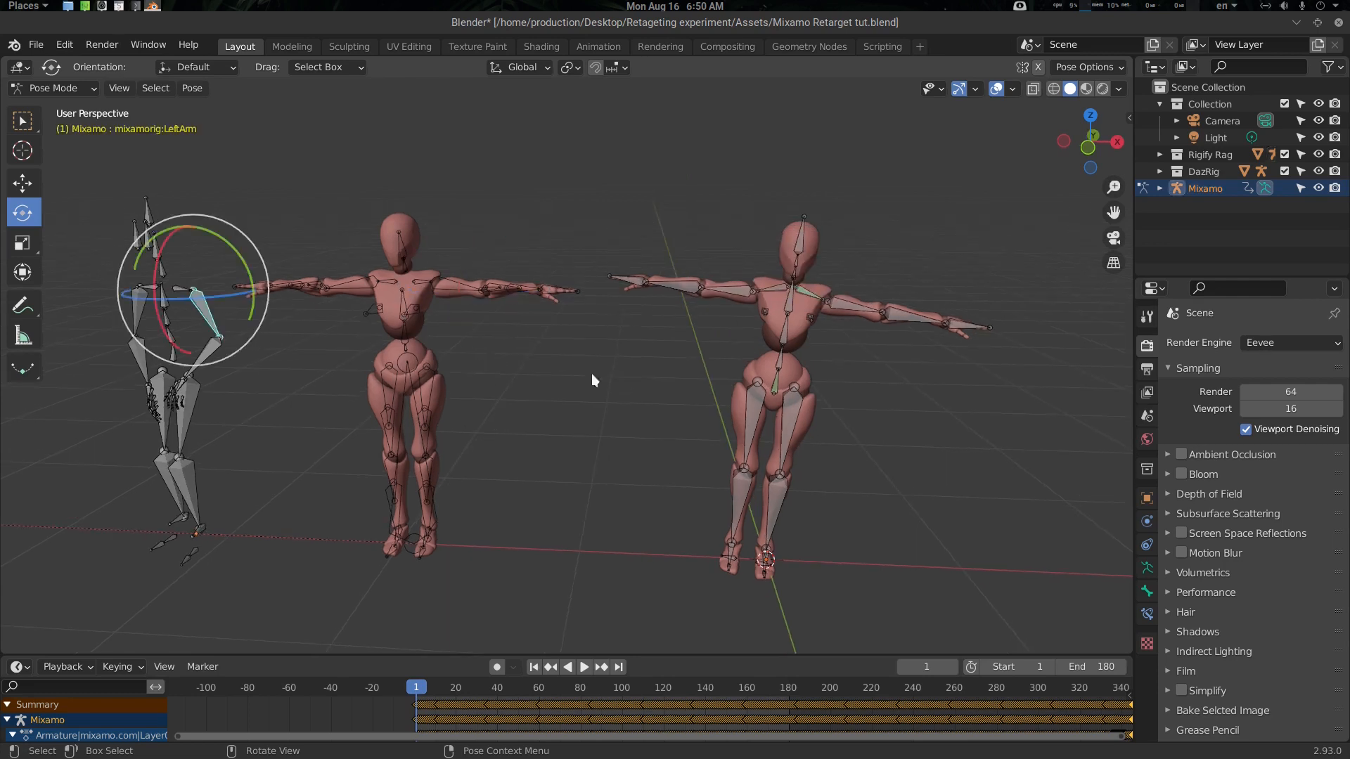
pyautogui.keyDown('shift'); pyautogui.click(849, 308); pyautogui.keyUp('shift')
pyautogui.press('q')
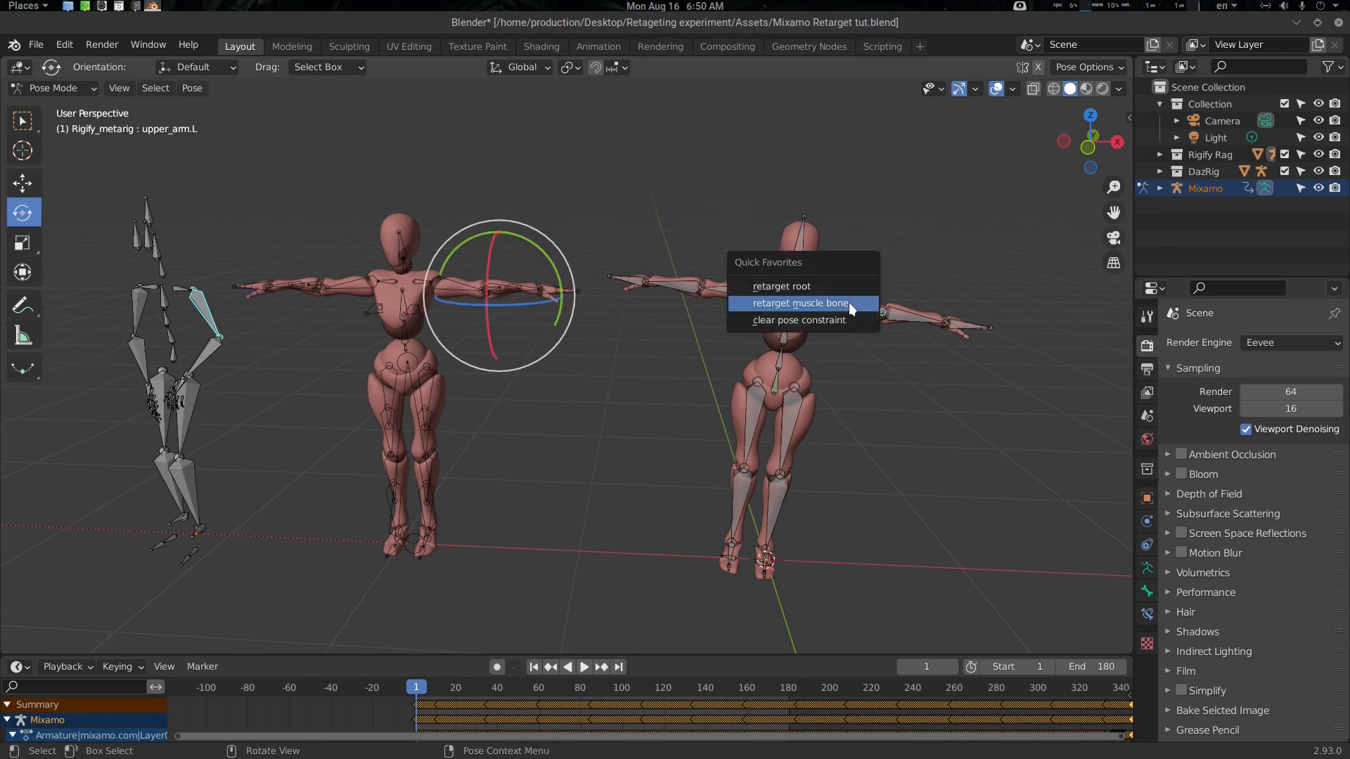
pyautogui.click(800, 303)
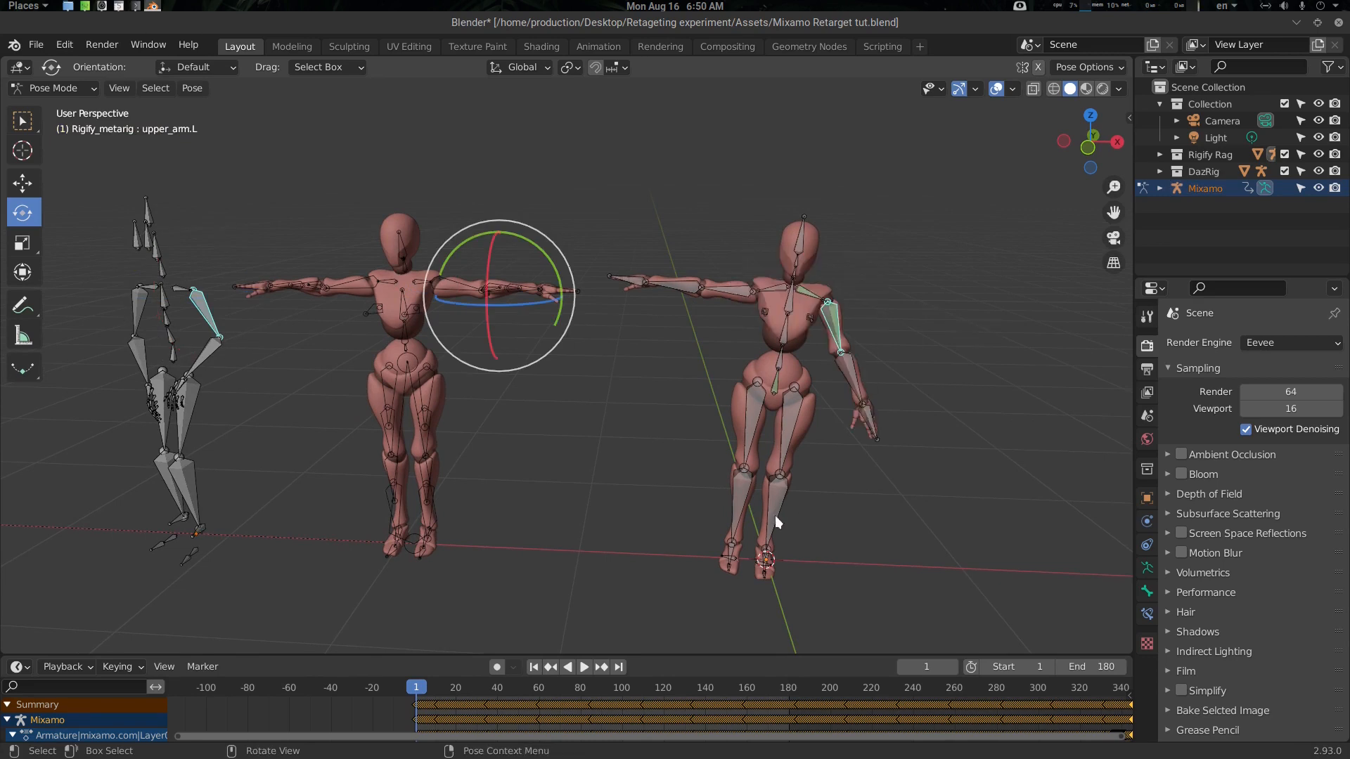
# Retarget the Mixamo left forearm bone onto the Rigify forearm.L bone as a muscle bone.
pyautogui.click(210, 350)
pyautogui.keyDown('shift'); pyautogui.click(854, 374); pyautogui.keyUp('shift')
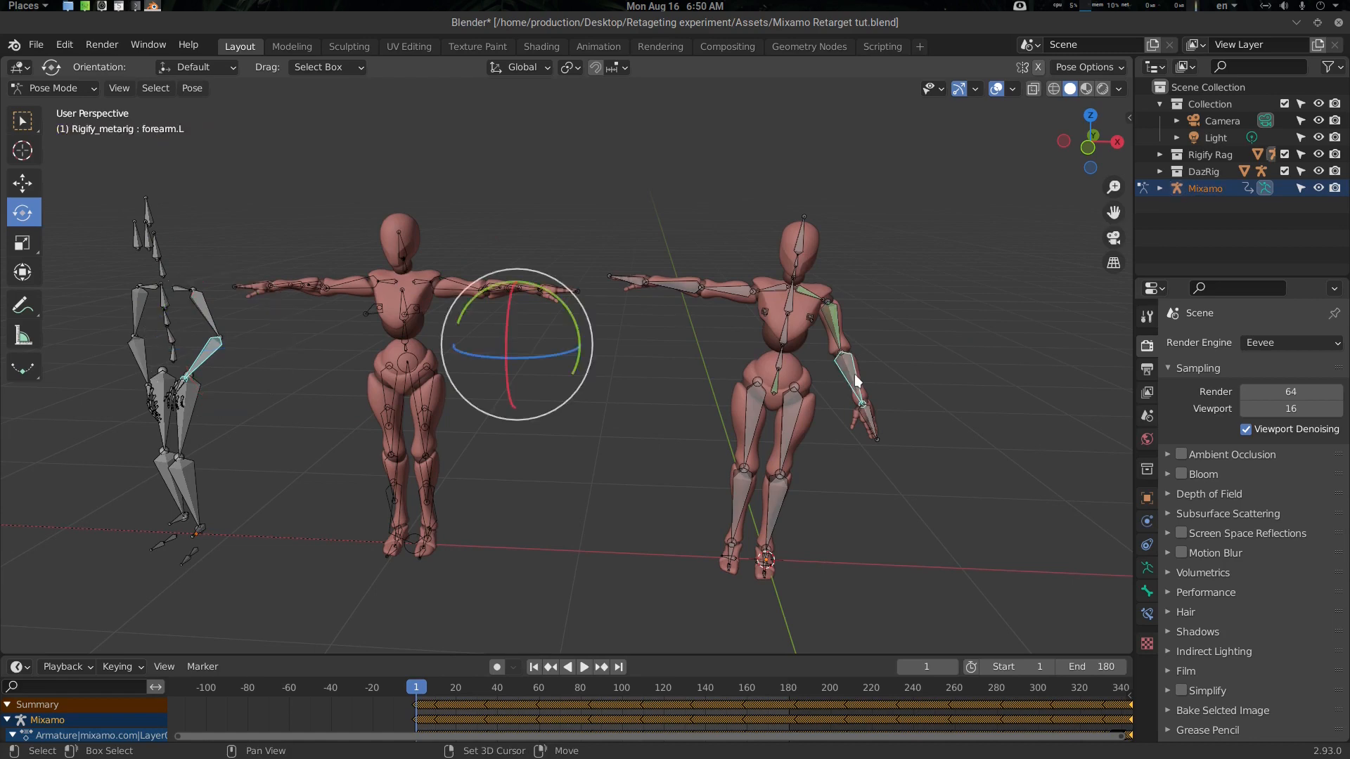
pyautogui.press('q')
pyautogui.click(854, 374)
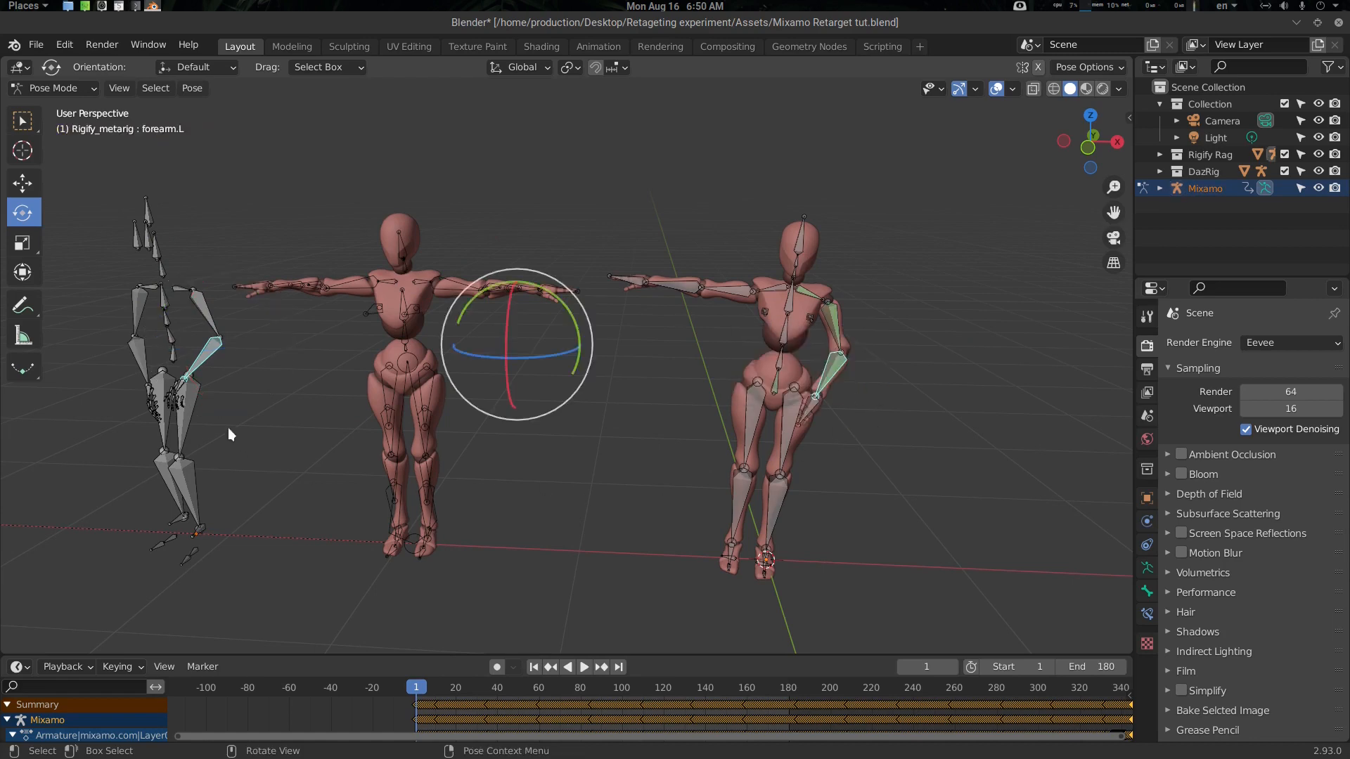
# Try retargeting the Mixamo left hand bone onto the Rigify hand.L bone as a muscle bone.
pyautogui.moveTo(191, 390); pyautogui.dragTo(330, 433, button='middle')
pyautogui.scroll(1, 337, 436)
pyautogui.keyDown('shift'); pyautogui.moveTo(182, 437); pyautogui.dragTo(781, 414, button='middle'); pyautogui.keyUp('shift')
pyautogui.click(303, 407)
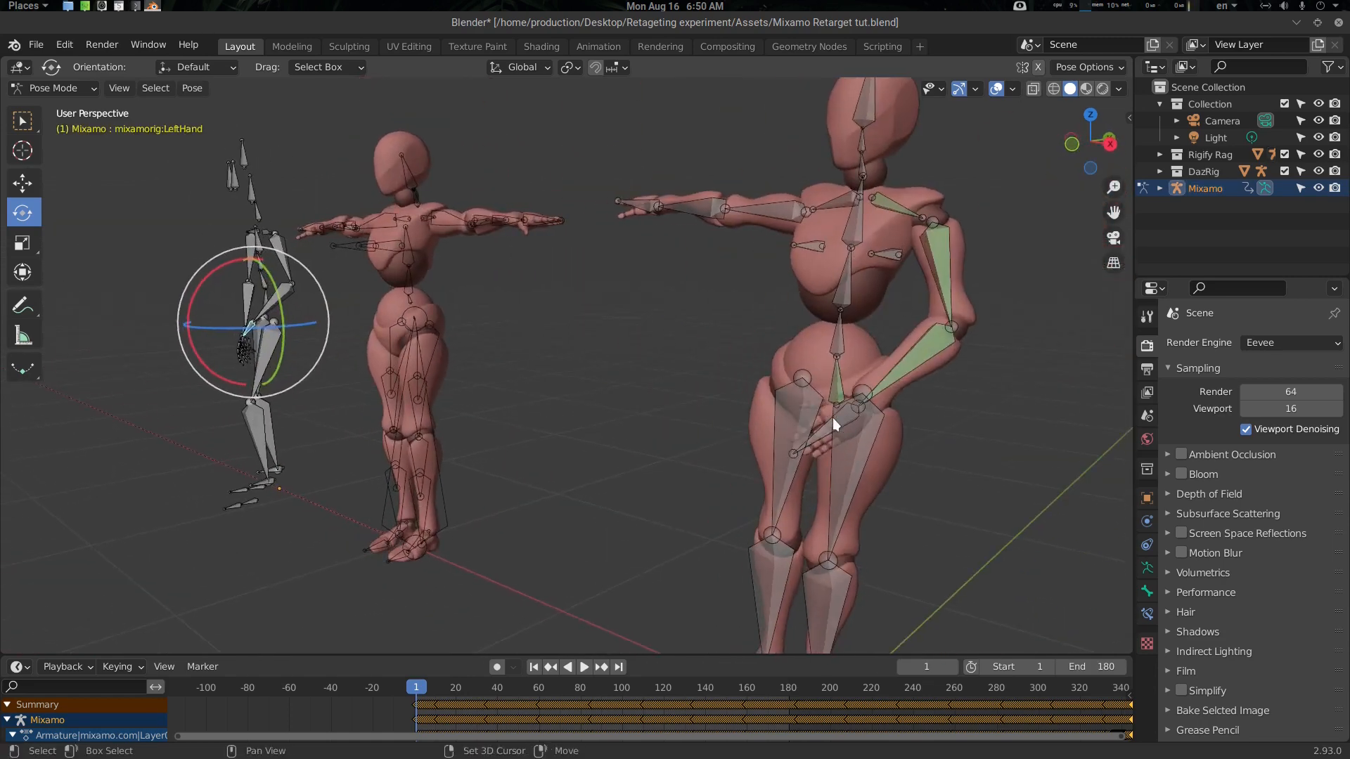
pyautogui.keyDown('shift'); pyautogui.click(837, 419); pyautogui.keyUp('shift')
pyautogui.press('q')
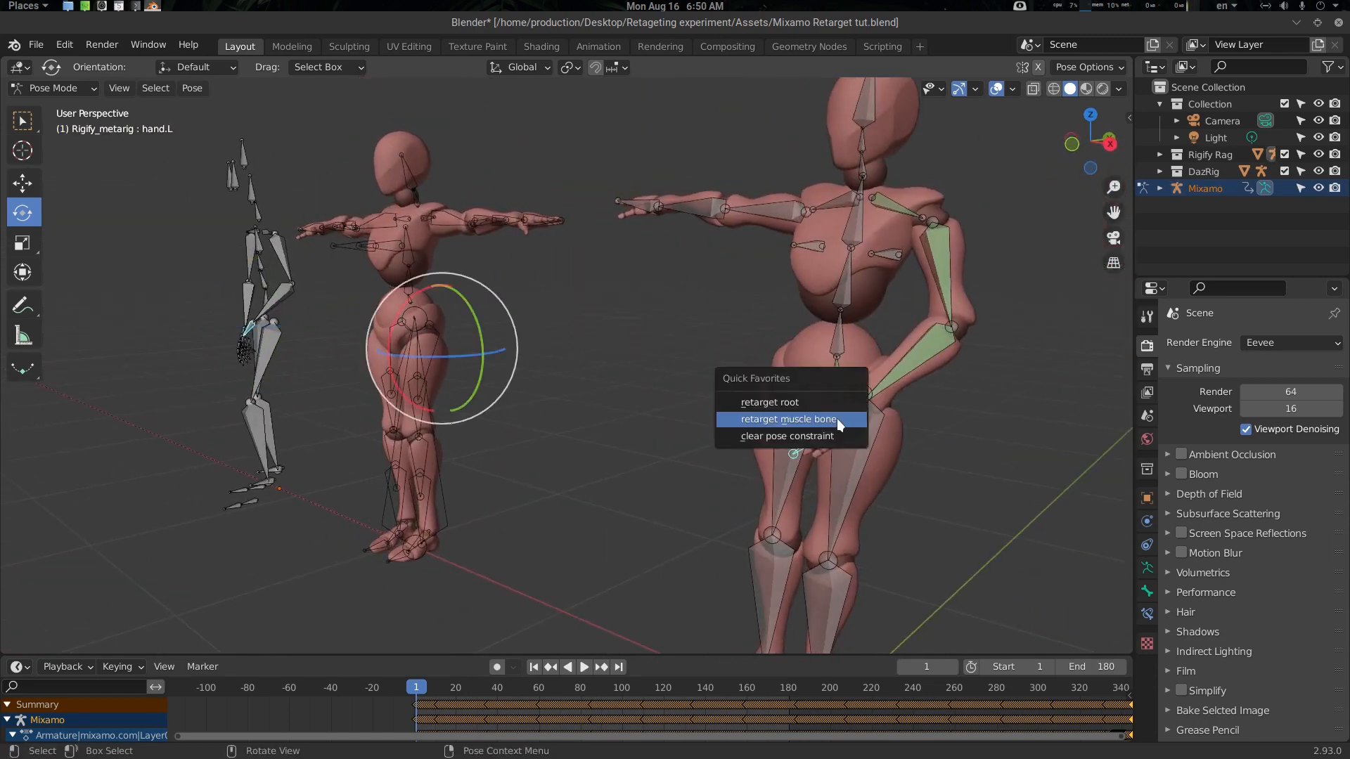
pyautogui.click(834, 420)
# Clear the pose constraint from the Rigify hand.L bone.
pyautogui.moveTo(834, 420); pyautogui.dragTo(847, 391, button='middle')
pyautogui.click(890, 357)
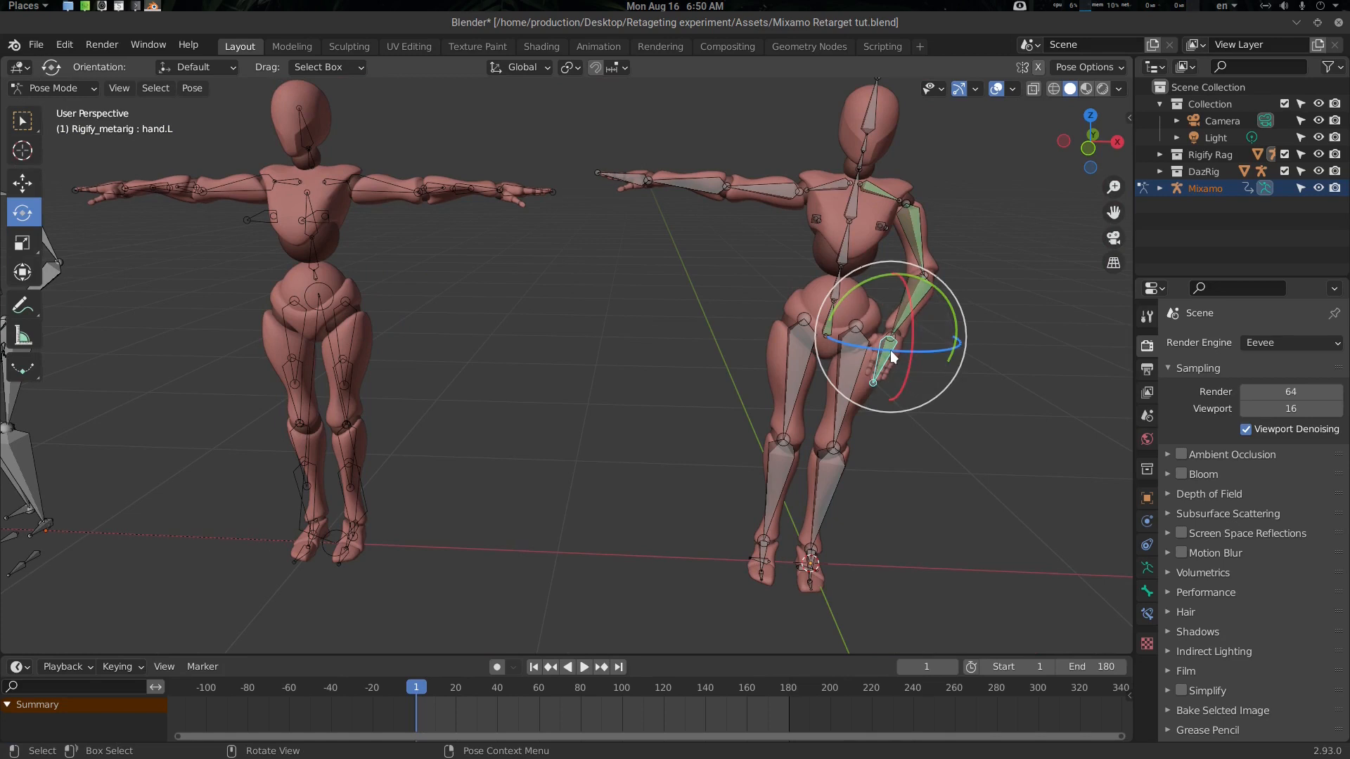
pyautogui.press('q')
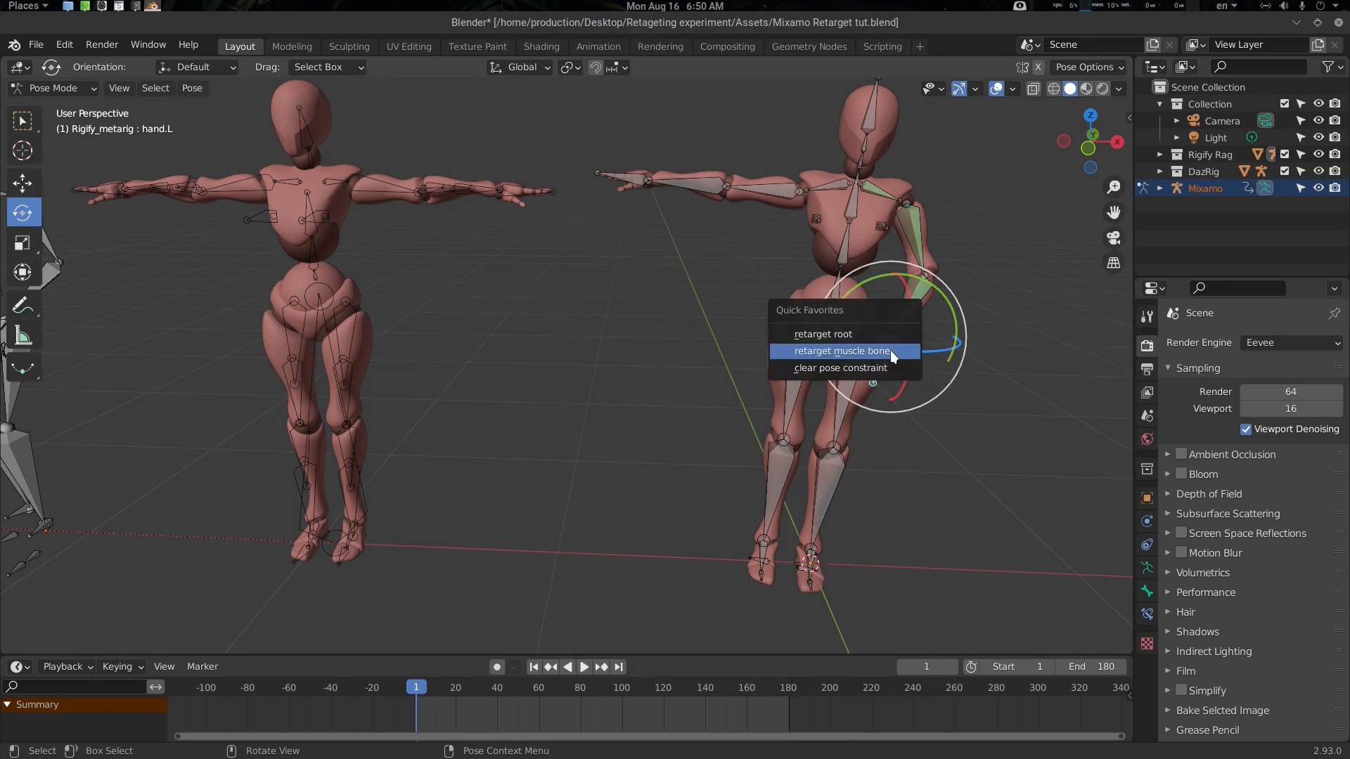
pyautogui.click(844, 367)
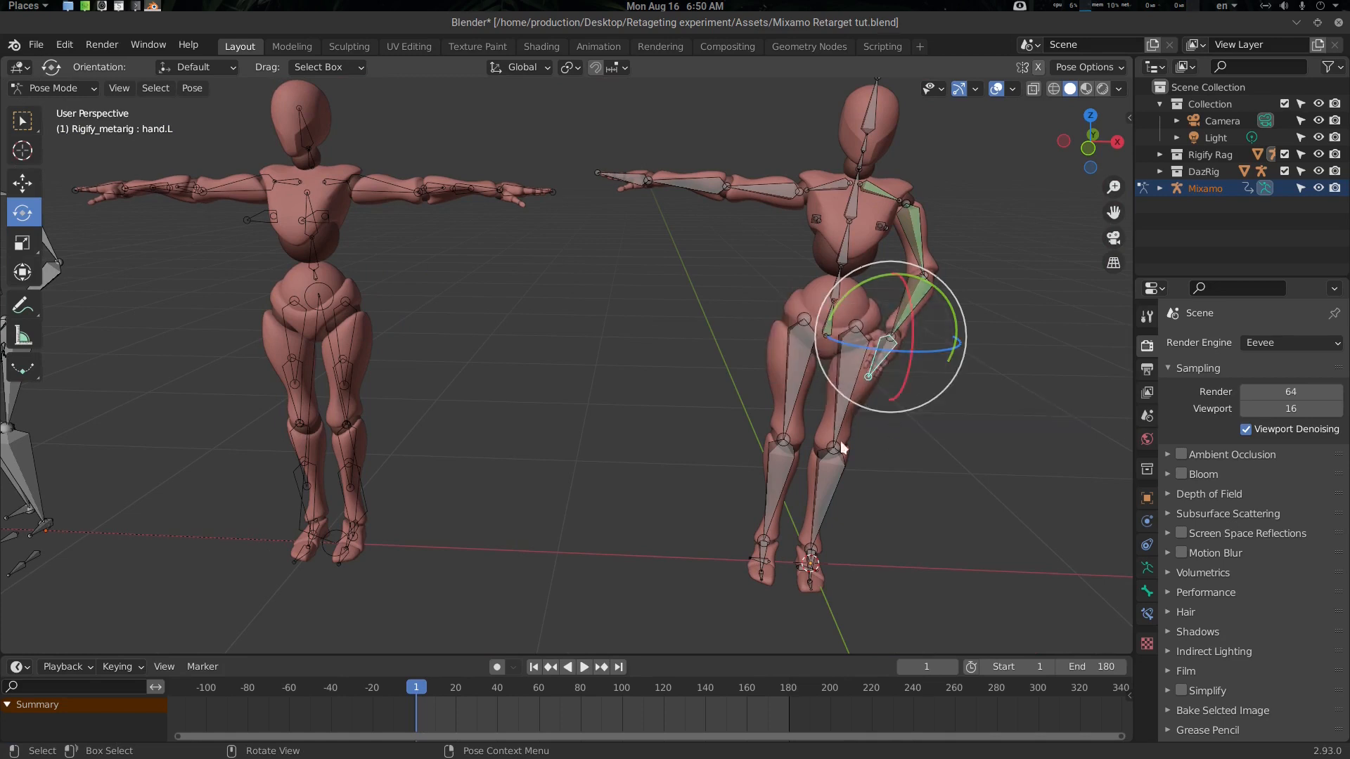
pyautogui.click(904, 439)
pyautogui.moveTo(833, 409); pyautogui.dragTo(815, 403, button='middle')
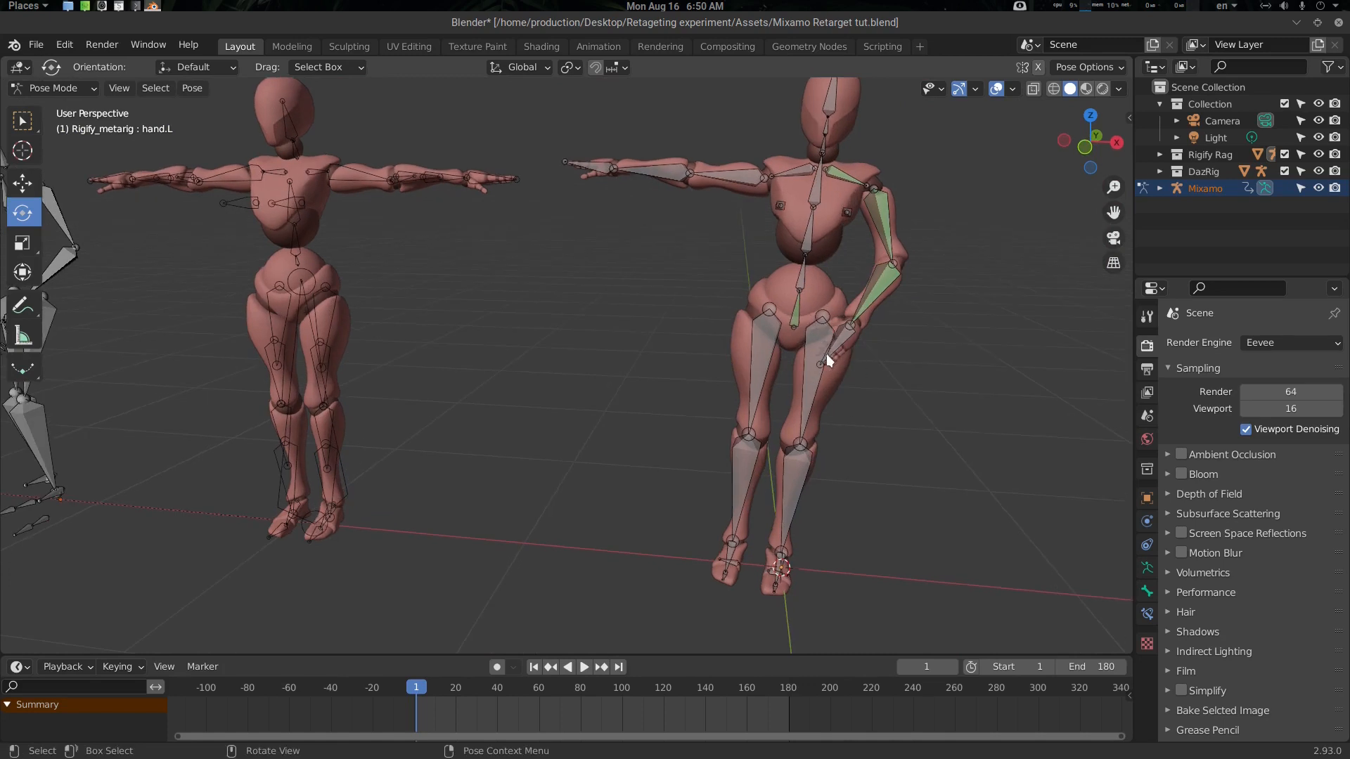
# Retarget the Mixamo LeftHand bone onto the Rigify hand.L bone as a muscle bone and deselect all bones.
pyautogui.moveTo(826, 353); pyautogui.dragTo(841, 362, button='middle')
pyautogui.scroll(-2, 841, 361)
pyautogui.keyDown('shift'); pyautogui.moveTo(551, 361); pyautogui.dragTo(589, 384, button='middle'); pyautogui.keyUp('shift')
pyautogui.moveTo(204, 401); pyautogui.dragTo(221, 386, button='middle')
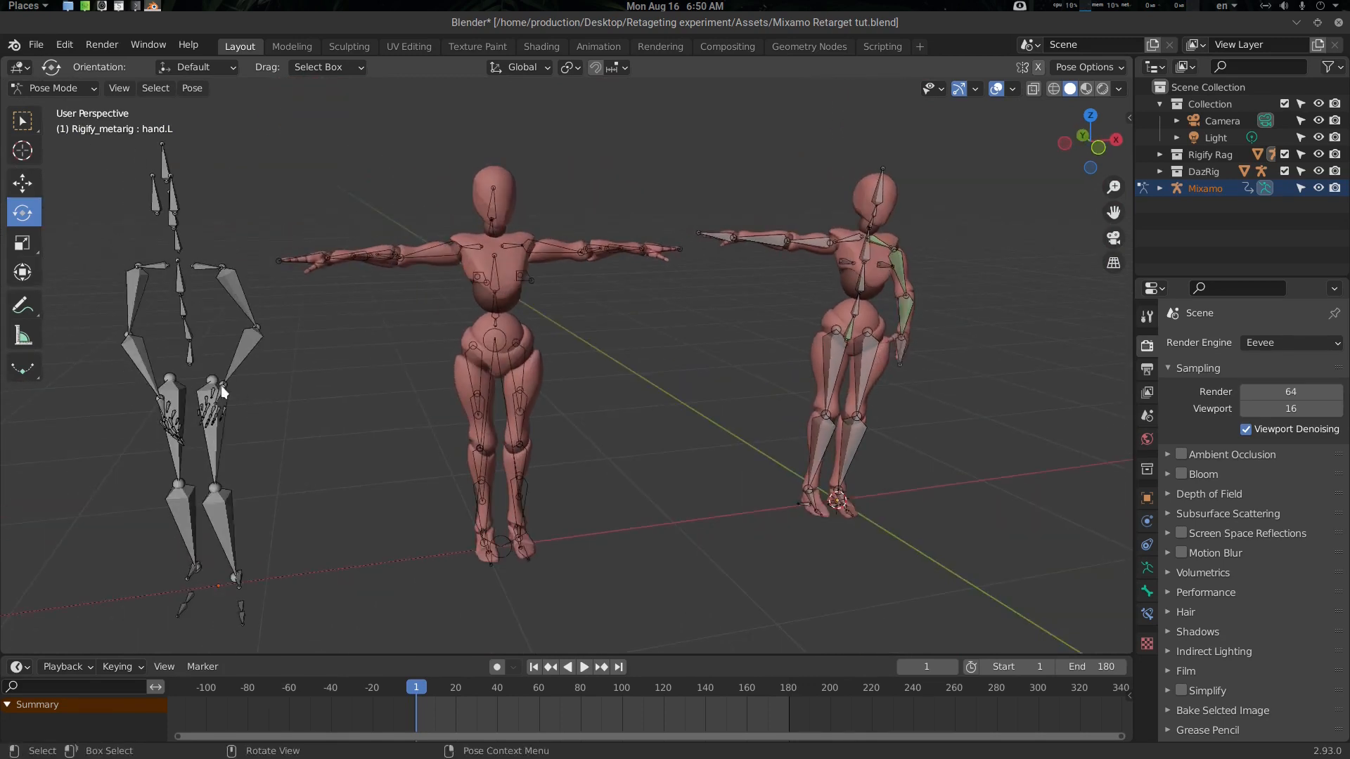
pyautogui.click(220, 396)
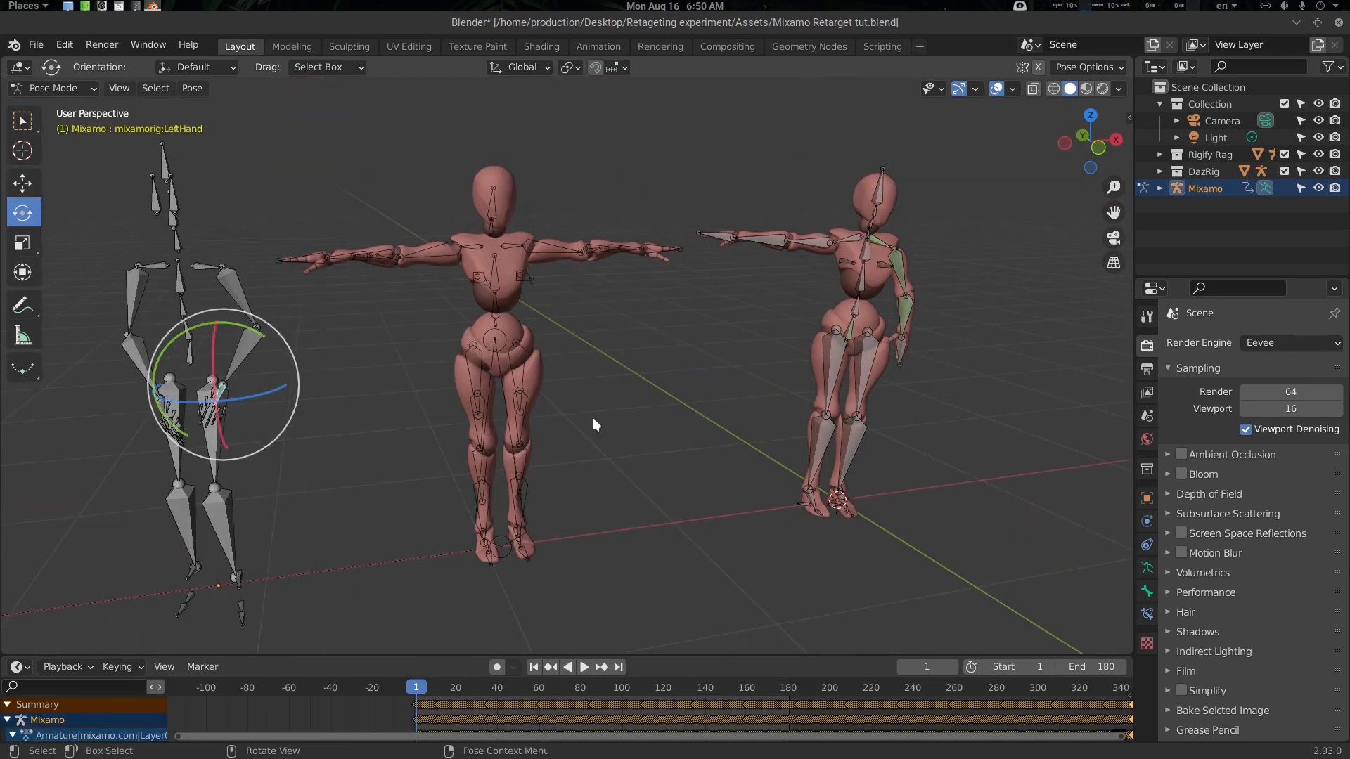
pyautogui.keyDown('shift'); pyautogui.click(902, 346); pyautogui.keyUp('shift')
pyautogui.press('q')
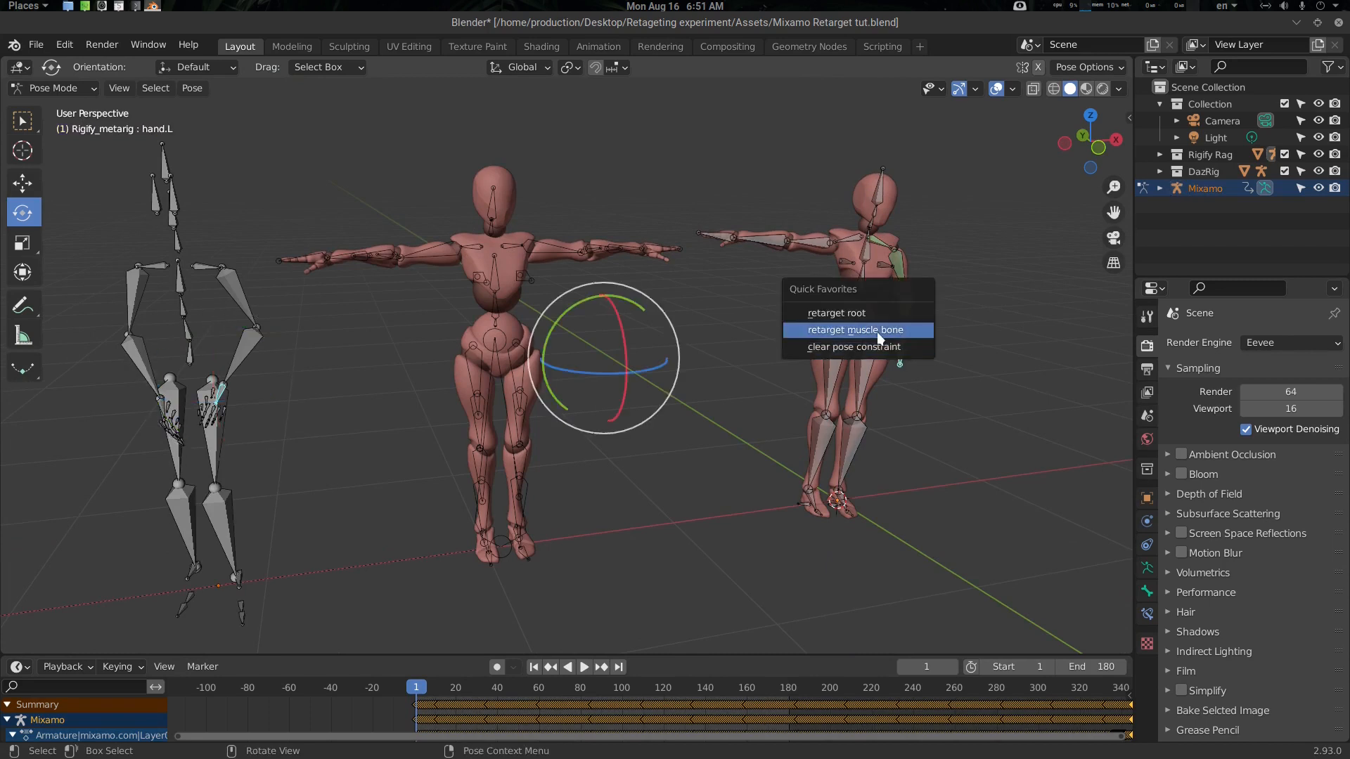
pyautogui.click(885, 333)
pyautogui.moveTo(931, 412); pyautogui.dragTo(863, 406, button='middle')
pyautogui.hotkey('alt', 'a')
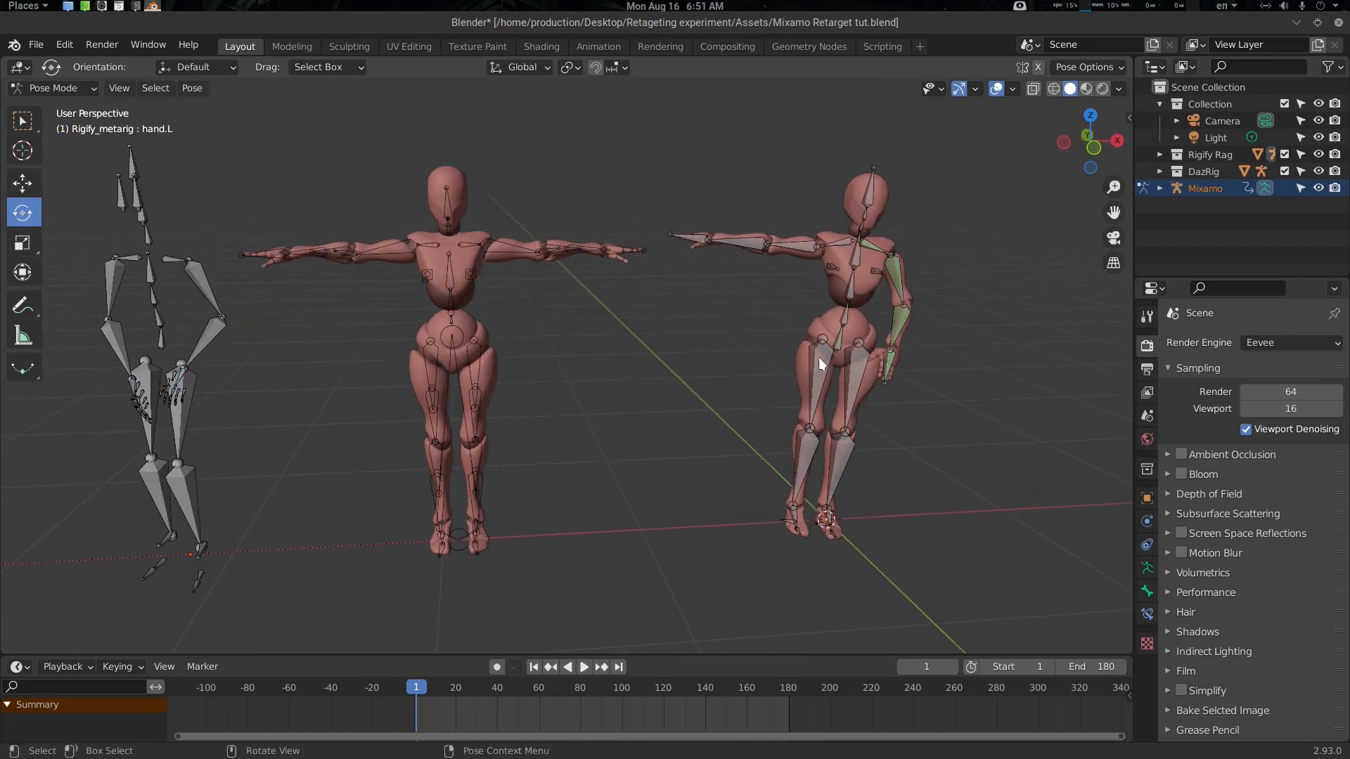
pyautogui.click(838, 343)
pyautogui.press('q')
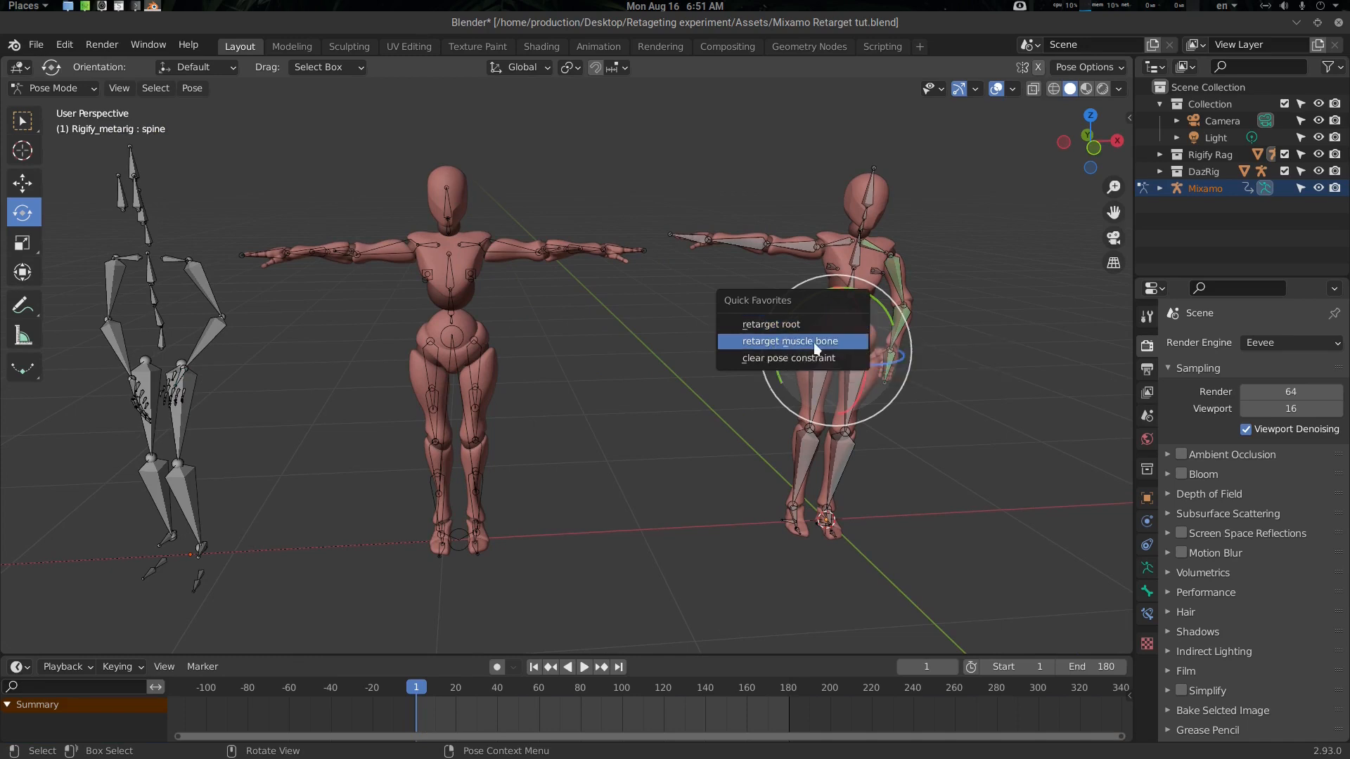
pyautogui.click(816, 343)
pyautogui.moveTo(869, 471); pyautogui.dragTo(756, 475, button='middle')
pyautogui.hotkey('alt', 'a')
# Retarget the Mixamo RightShoulder bone onto the Rigify shoulder.R bone as a muscle bone.
pyautogui.moveTo(893, 390); pyautogui.dragTo(854, 256, button='middle')
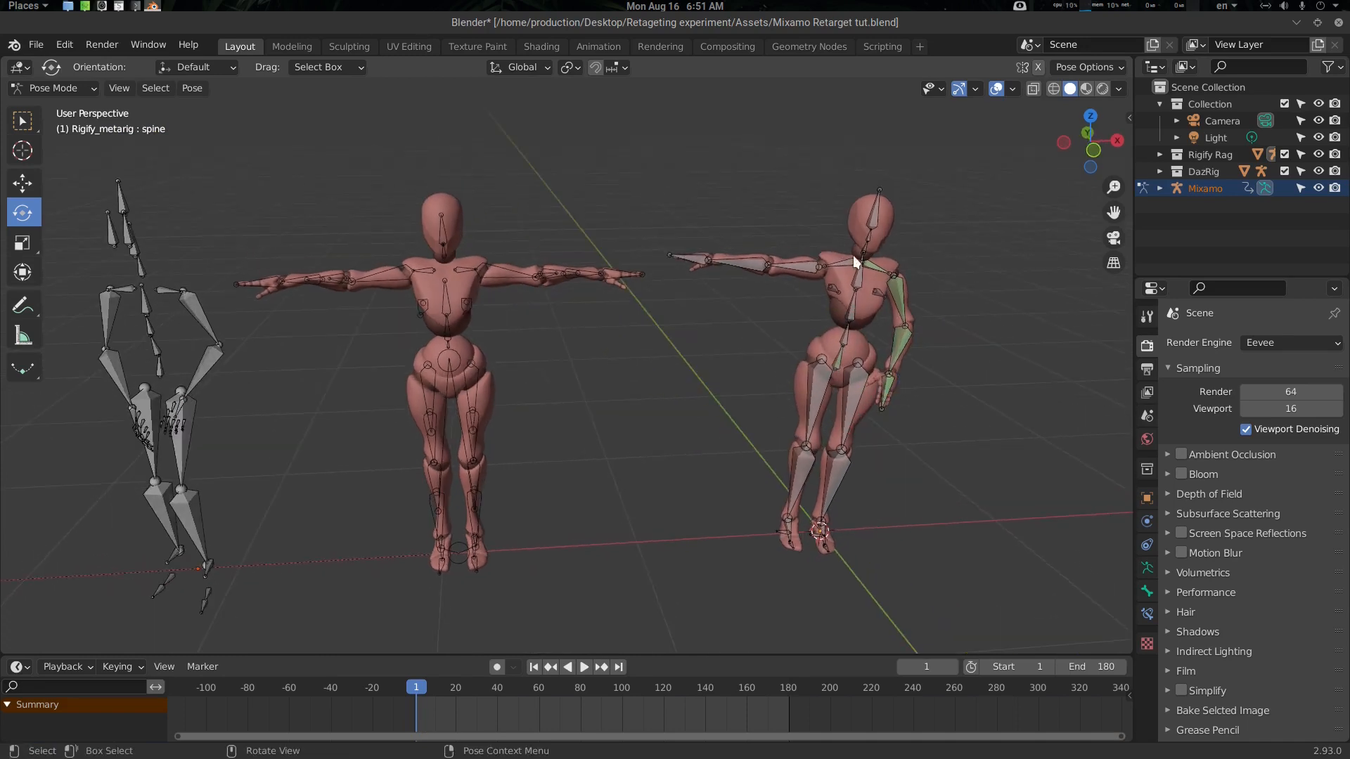
pyautogui.moveTo(703, 558); pyautogui.dragTo(741, 437, button='middle')
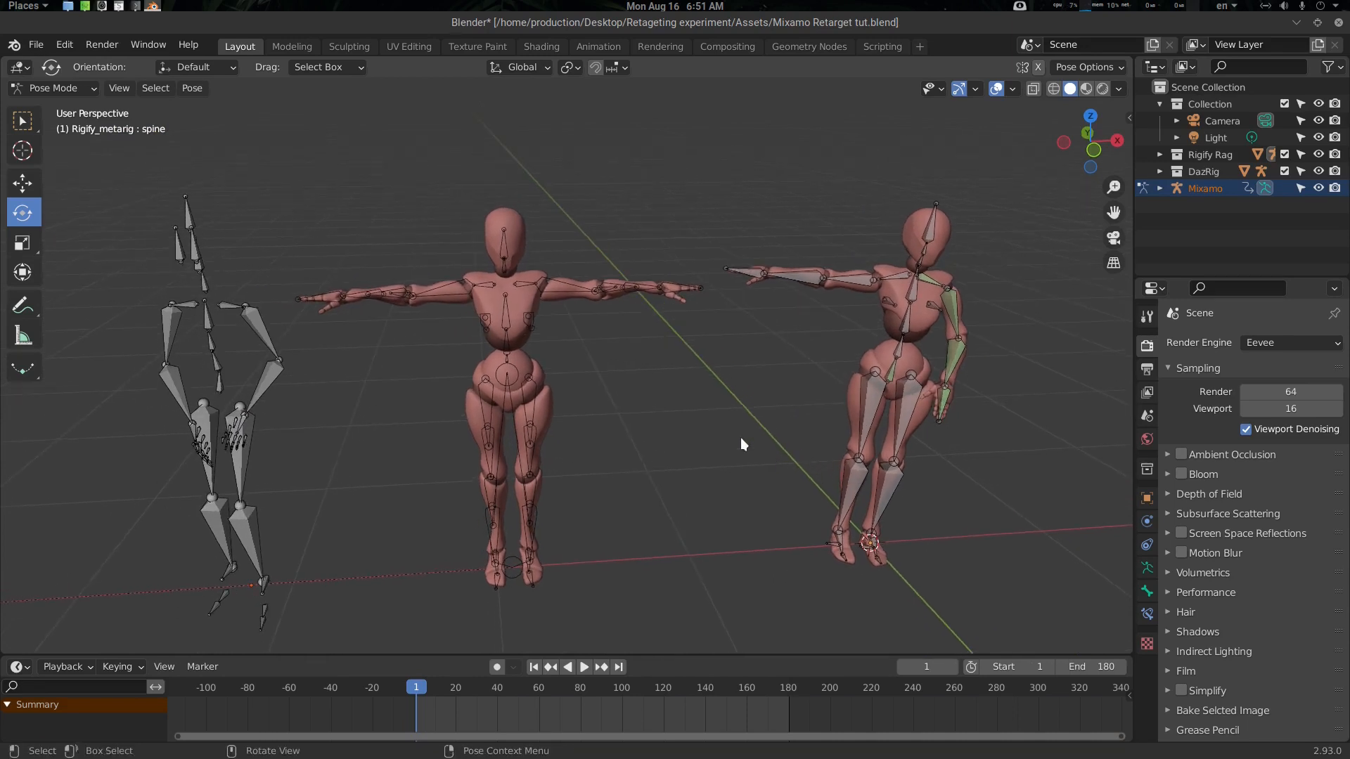
pyautogui.moveTo(223, 305); pyautogui.dragTo(215, 321, button='middle')
pyautogui.click(214, 322)
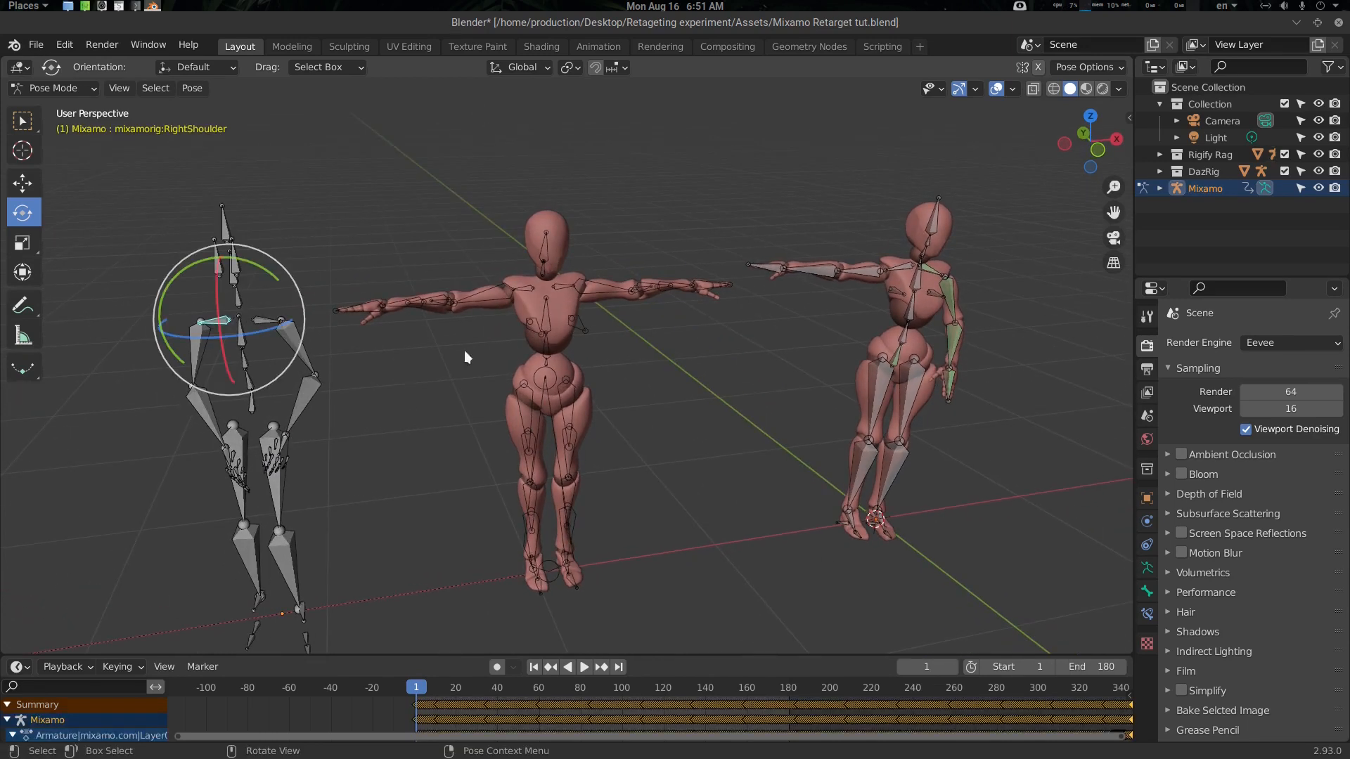
pyautogui.keyDown('shift'); pyautogui.click(900, 268); pyautogui.keyUp('shift')
pyautogui.press('q')
pyautogui.click(900, 269)
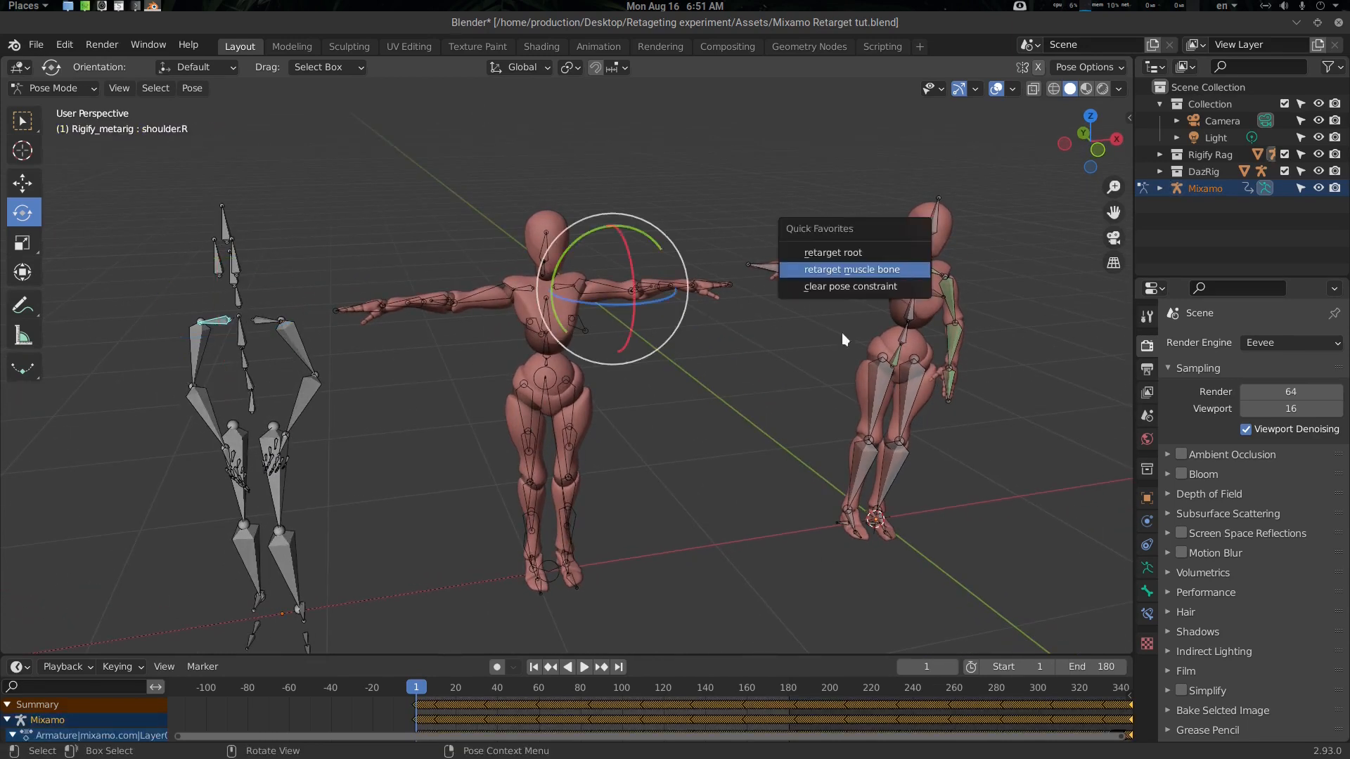
# Retarget the Mixamo RightArm bone onto the Rigify upper_arm.R bone as a muscle bone.
pyautogui.click(193, 337)
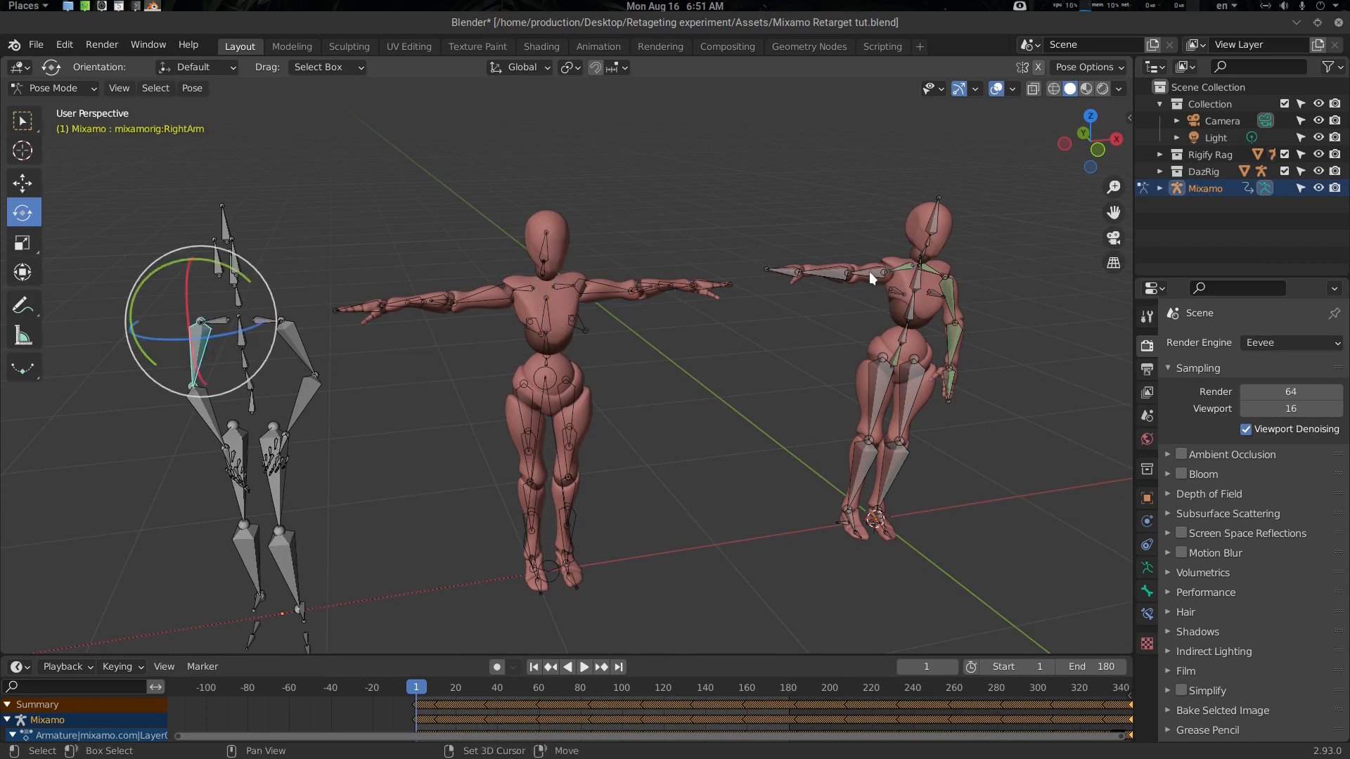
pyautogui.keyDown('shift'); pyautogui.click(869, 271); pyautogui.keyUp('shift')
pyautogui.press('q')
pyautogui.click(869, 271)
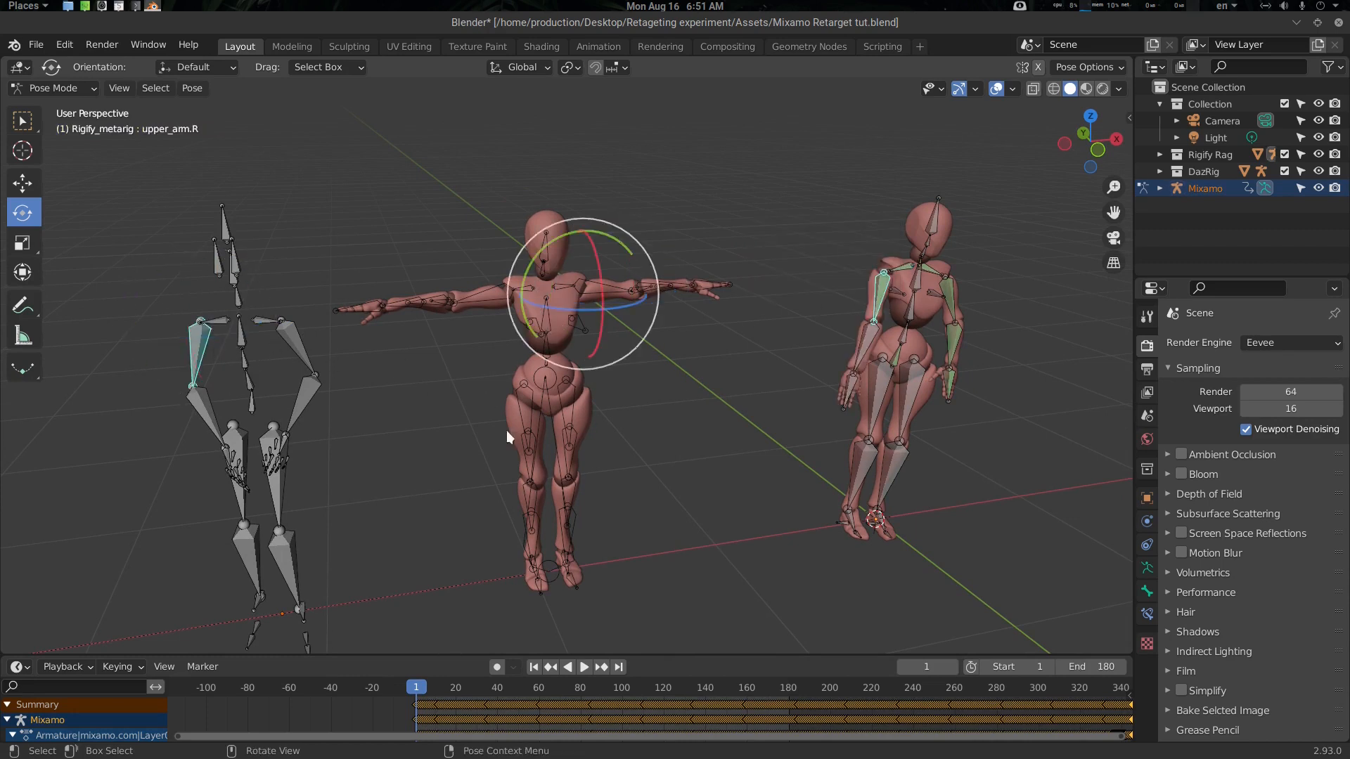
# Retarget the Mixamo right forearm bone onto the Rigify forearm.R bone as a muscle bone.
pyautogui.click(205, 418)
pyautogui.keyDown('shift'); pyautogui.click(863, 342); pyautogui.keyUp('shift')
pyautogui.press('q')
pyautogui.click(864, 341)
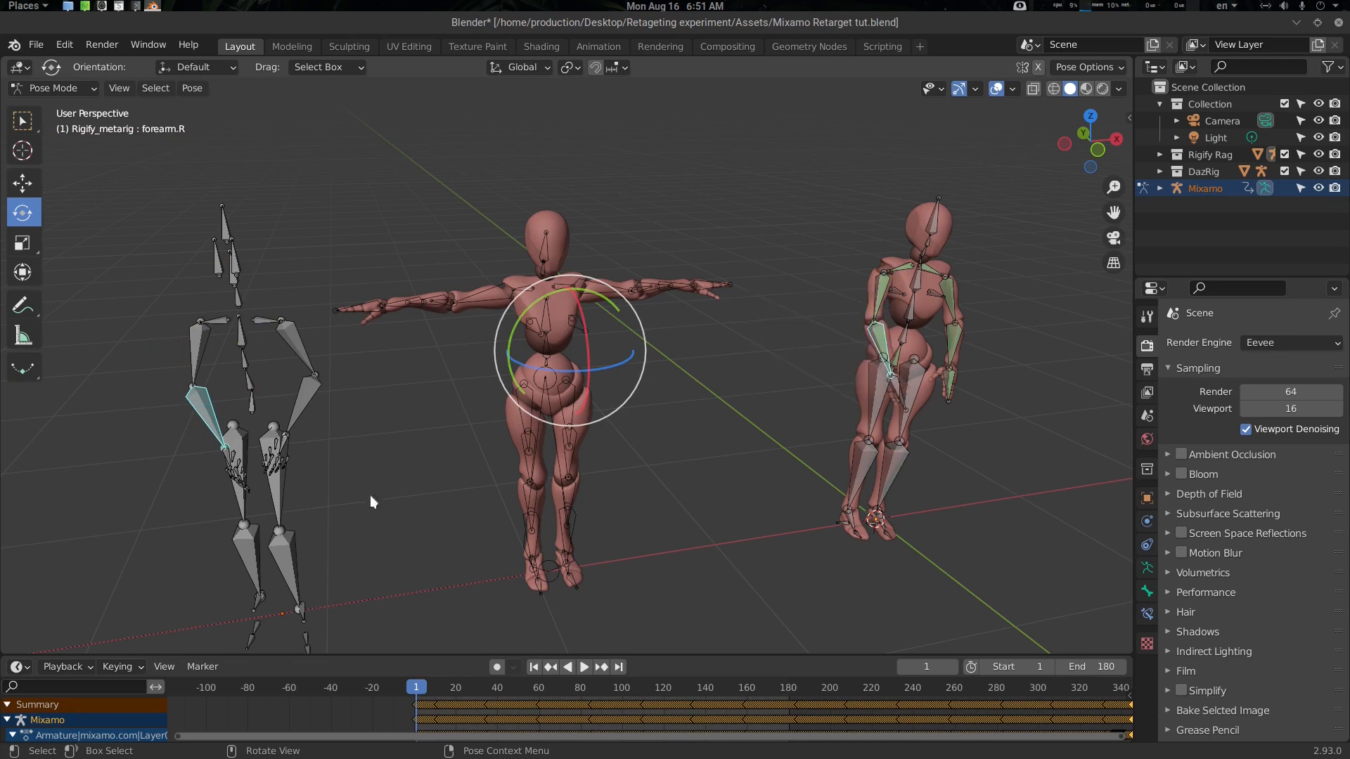
# Retarget the Mixamo RightHand bone onto the Rigify hand.R bone as a muscle bone and deselect all bones.
pyautogui.click(226, 457)
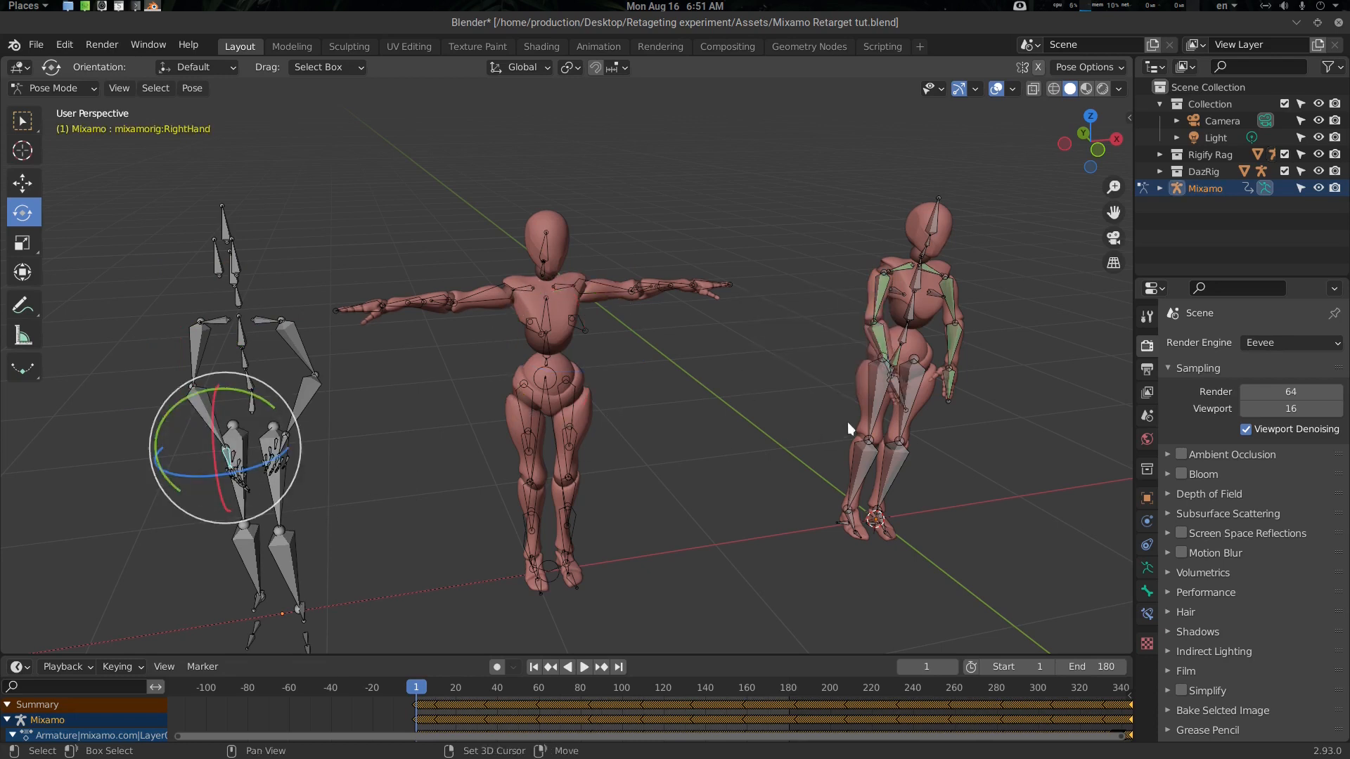
pyautogui.keyDown('shift'); pyautogui.click(897, 383); pyautogui.keyUp('shift')
pyautogui.press('q')
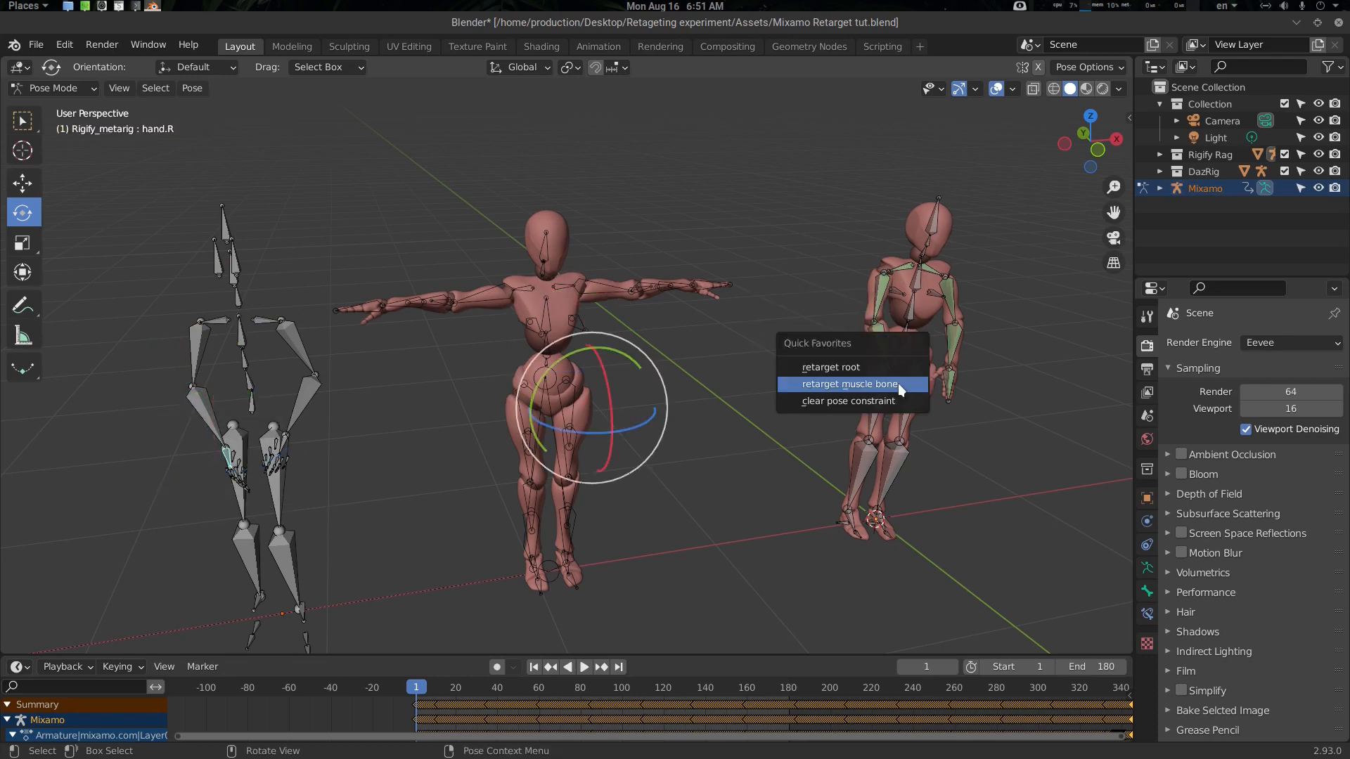
pyautogui.click(898, 383)
pyautogui.moveTo(924, 436); pyautogui.dragTo(770, 450, button='middle')
pyautogui.hotkey('alt', 'a')
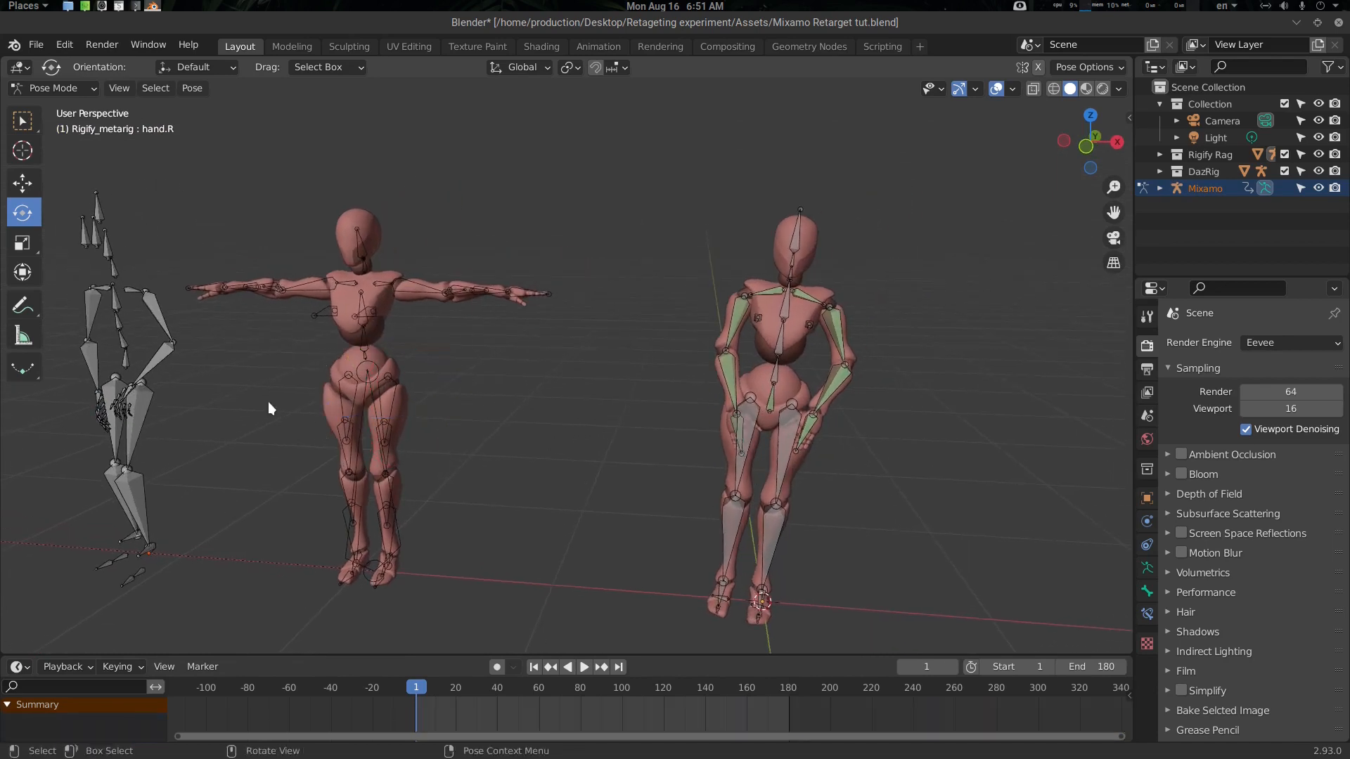
# Retarget the Mixamo Spine bone onto the Rigify spine.001 bone as a muscle bone.
pyautogui.keyDown('shift'); pyautogui.moveTo(126, 389); pyautogui.dragTo(159, 390, button='middle'); pyautogui.keyUp('shift')
pyautogui.click(149, 342)
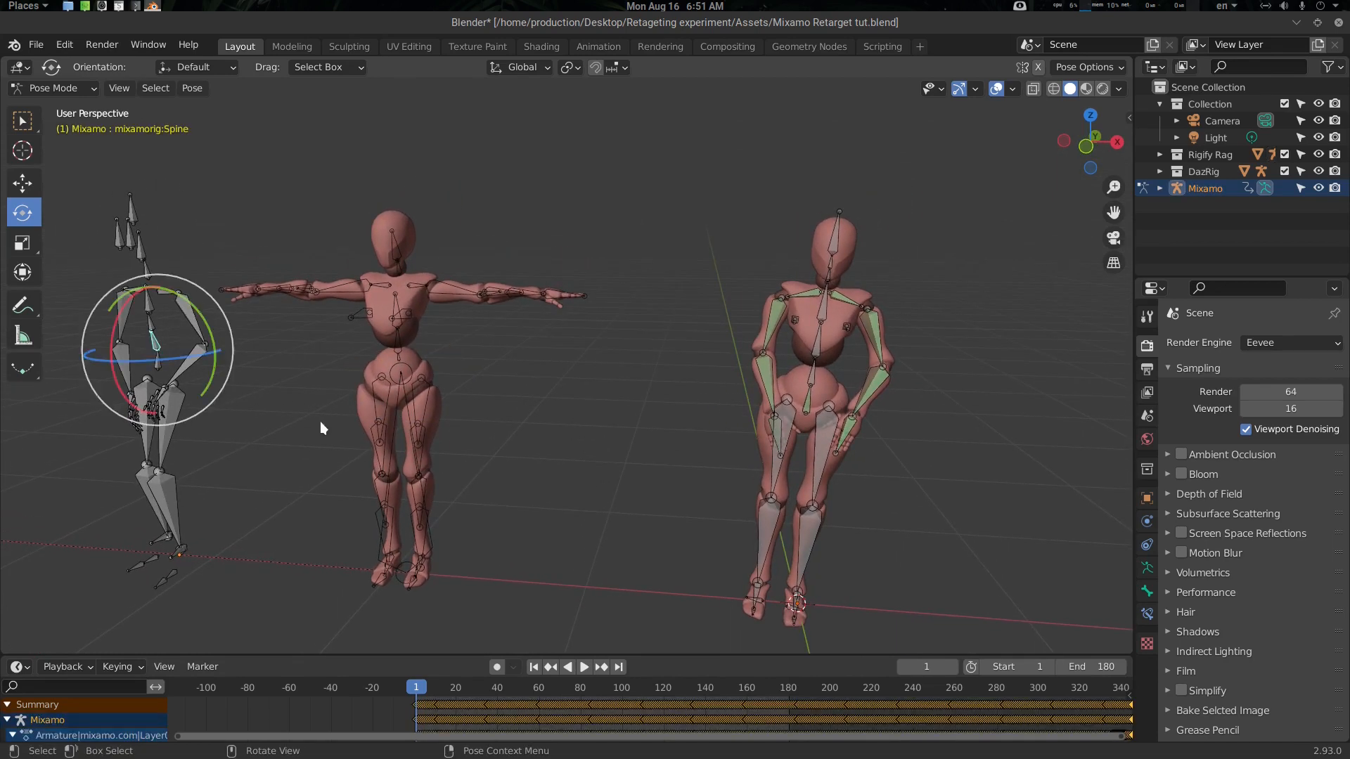
pyautogui.keyDown('shift'); pyautogui.click(812, 374); pyautogui.keyUp('shift')
pyautogui.press('q')
pyautogui.click(812, 374)
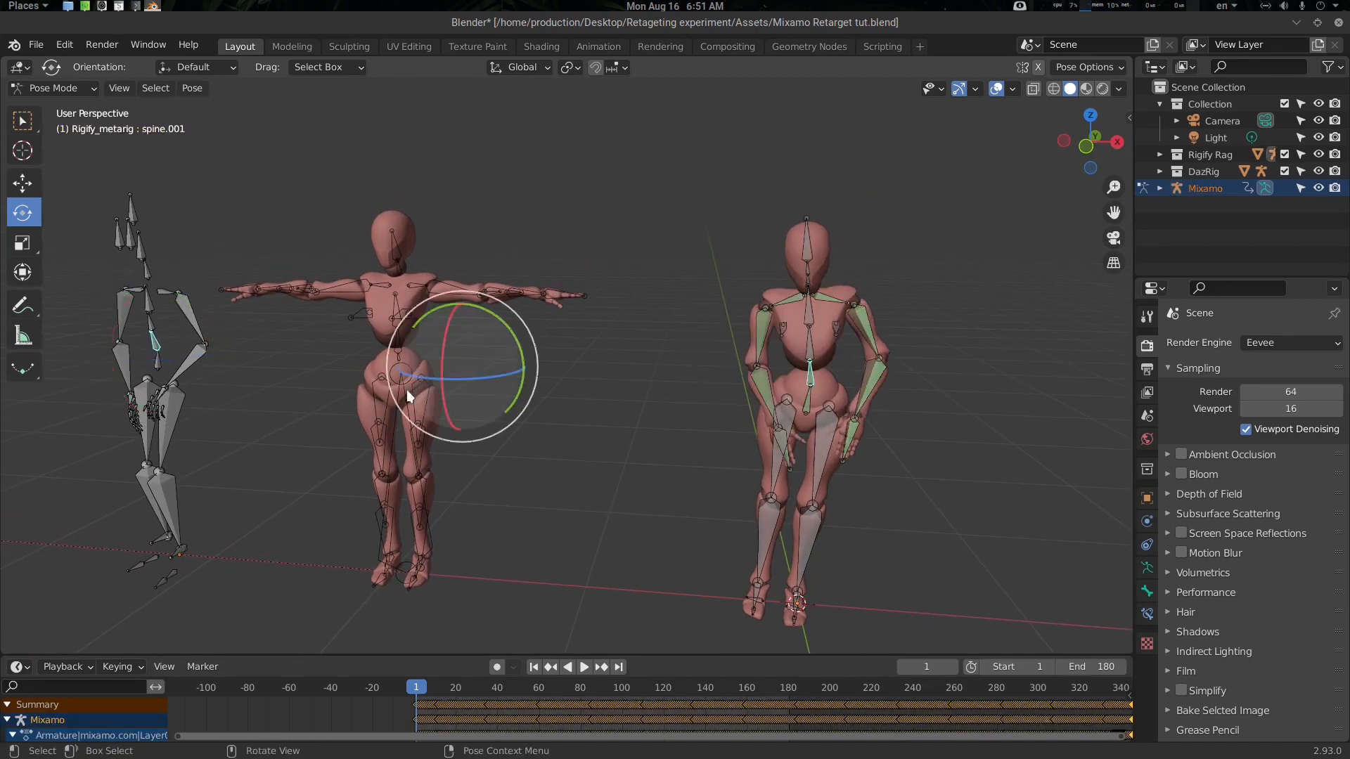
# Retarget the middle Mixamo spine bone onto the Rigify spine.002 bone as a muscle bone.
pyautogui.click(153, 329)
pyautogui.keyDown('shift'); pyautogui.click(813, 344); pyautogui.keyUp('shift')
pyautogui.press('q')
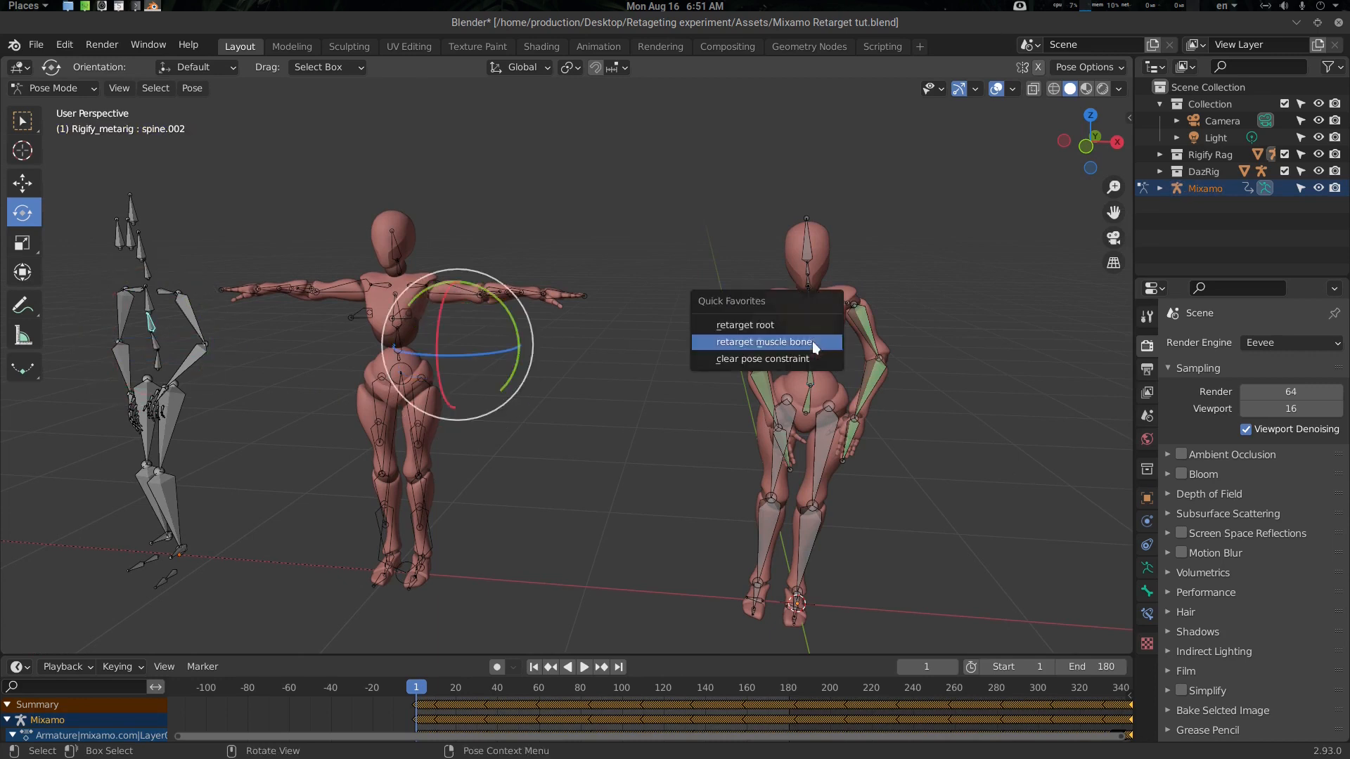
pyautogui.click(812, 340)
# Retarget the Mixamo Spine2 bone onto the Rigify spine.003 bone as a muscle bone.
pyautogui.click(149, 309)
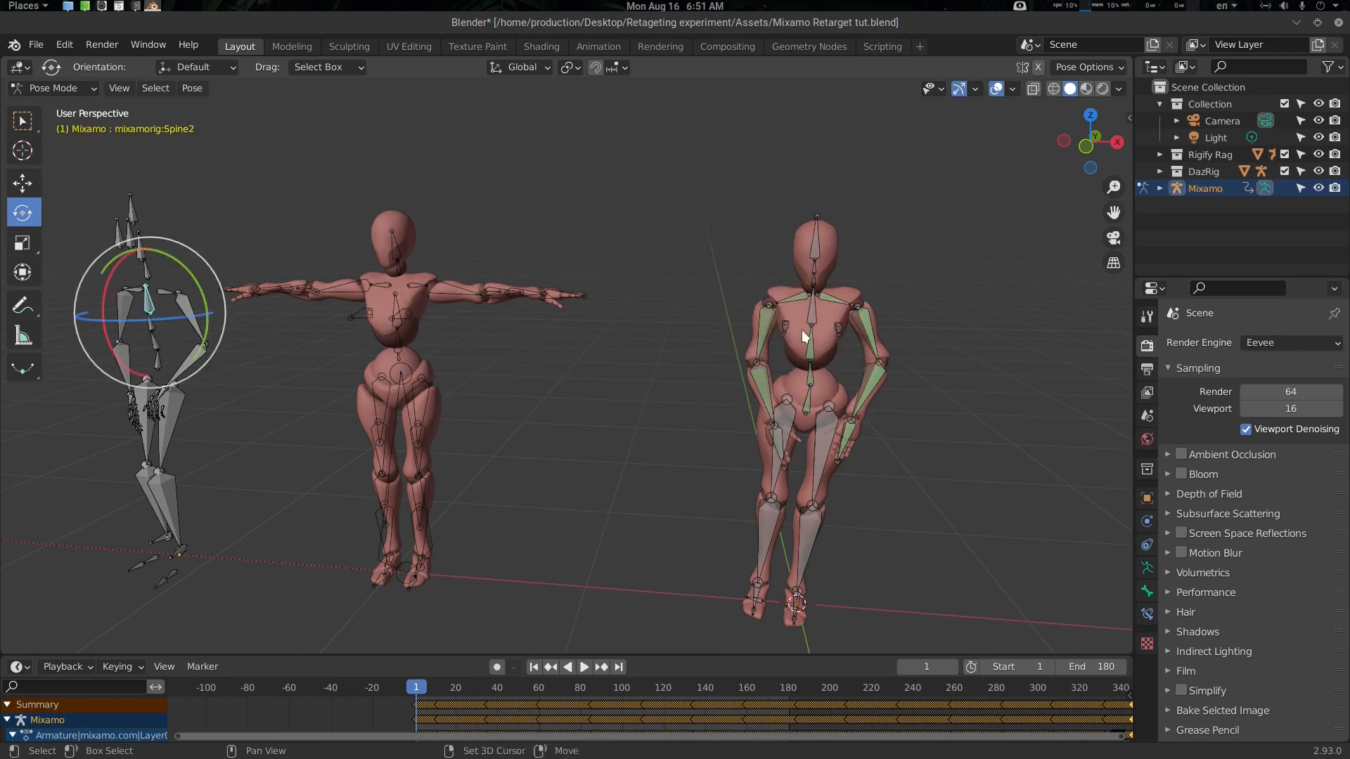
pyautogui.keyDown('shift'); pyautogui.click(812, 310); pyautogui.keyUp('shift')
pyautogui.press('q')
pyautogui.click(812, 310)
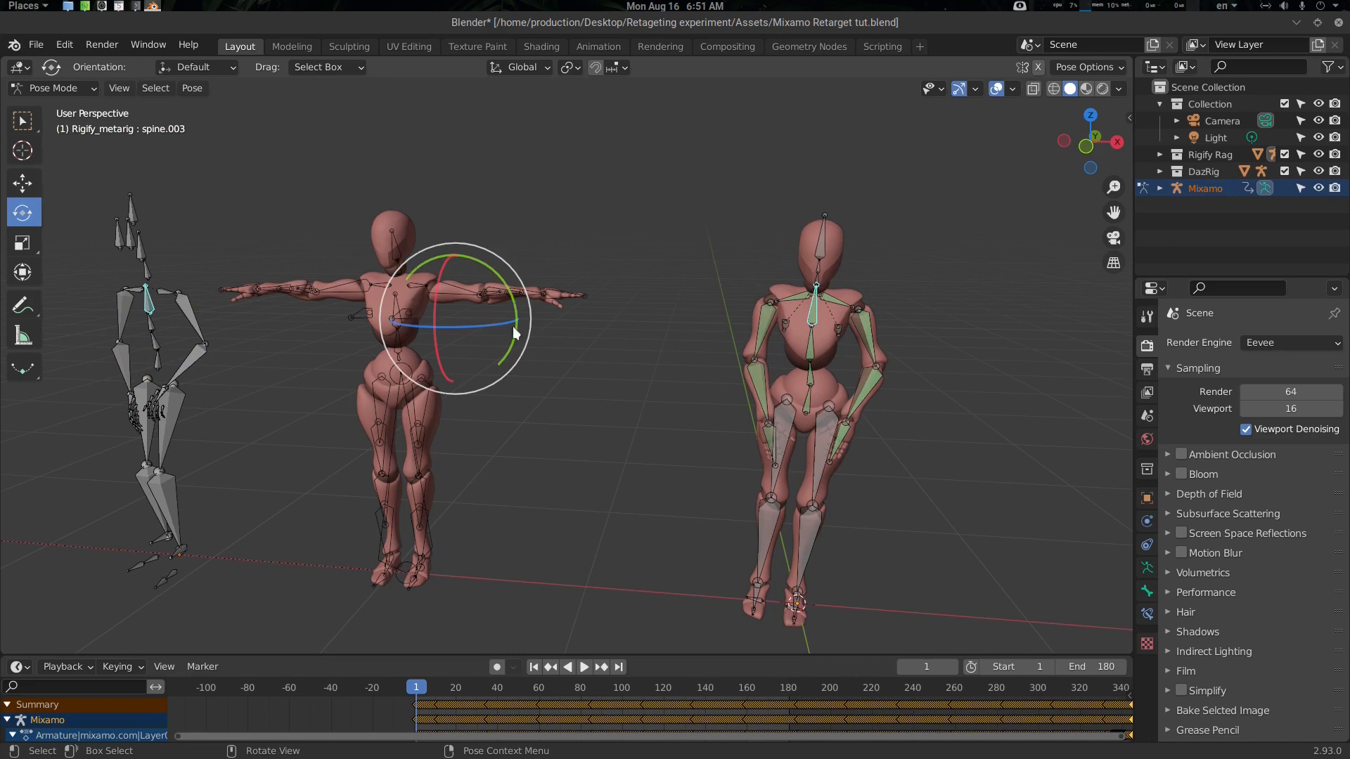
# Retarget the Mixamo Neck bone onto the Rigify spine.004 bone as a muscle bone.
pyautogui.click(144, 255)
pyautogui.moveTo(219, 265); pyautogui.dragTo(415, 325, button='middle')
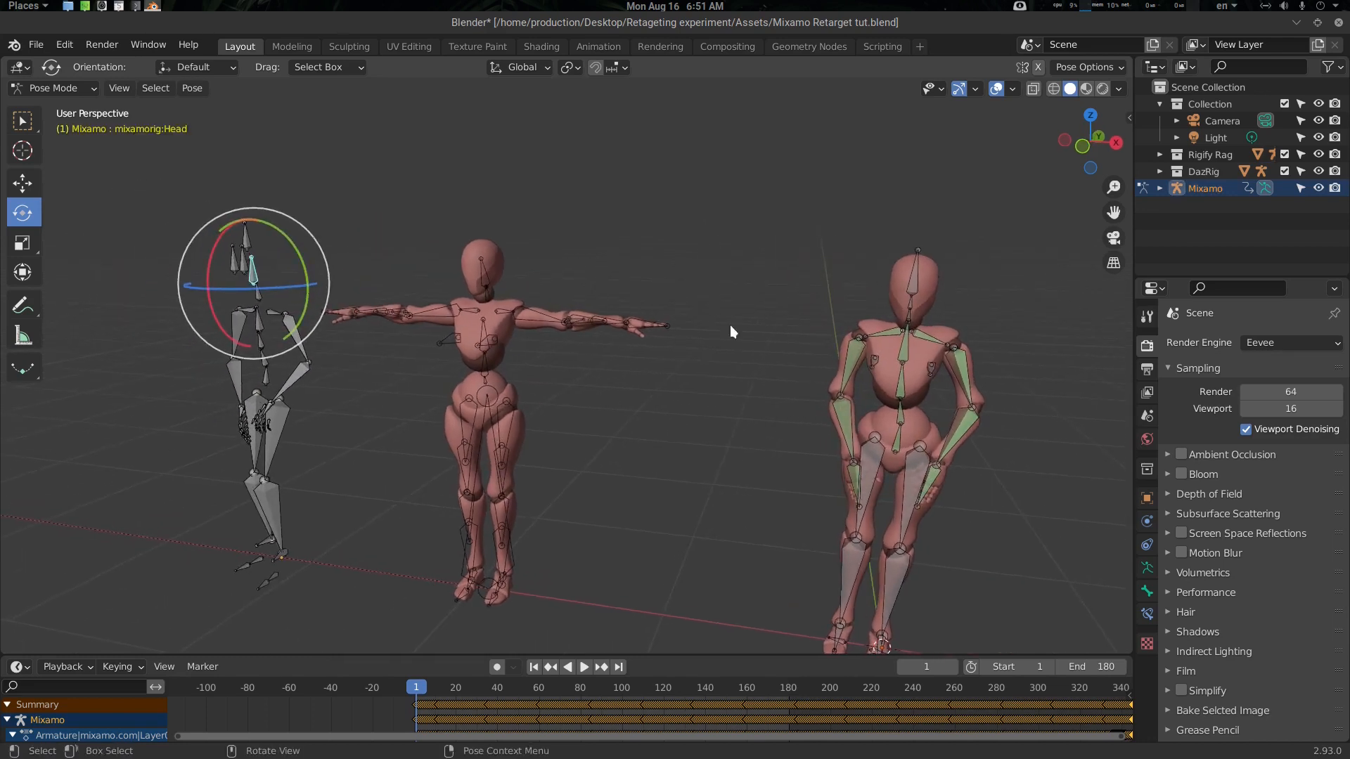
pyautogui.click(787, 322)
pyautogui.click(255, 290)
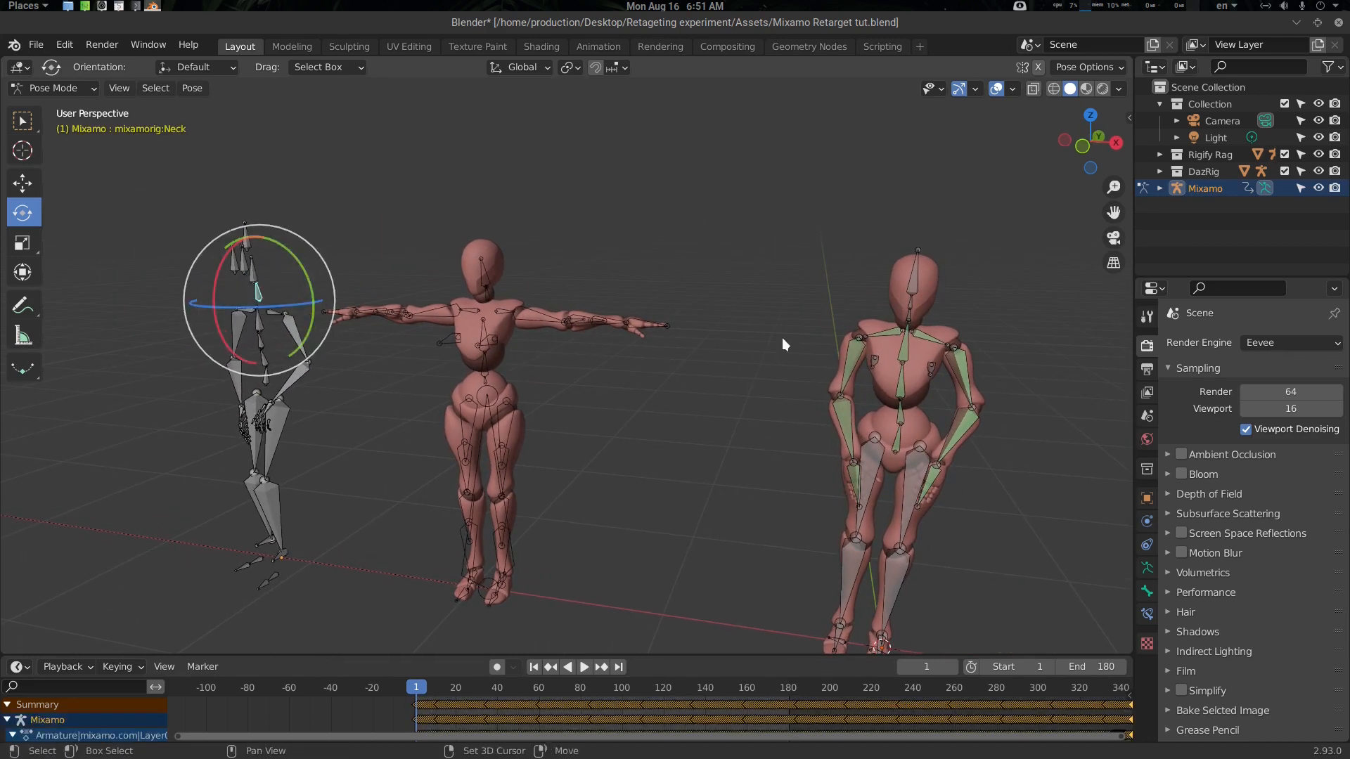
pyautogui.click(908, 324)
pyautogui.keyDown('alt'); pyautogui.click(909, 323); pyautogui.keyUp('alt')
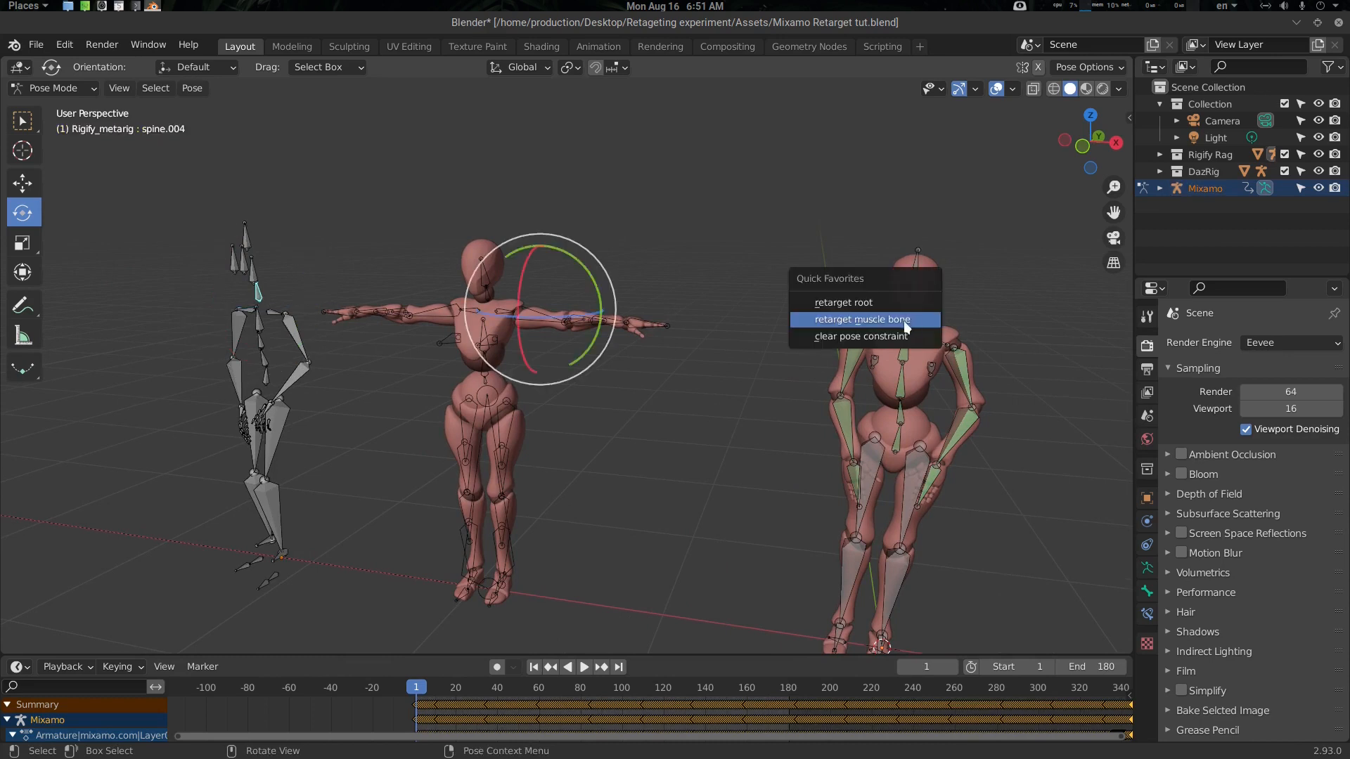
pyautogui.click(909, 318)
# Try retargeting the Mixamo Head bone onto the Rigify spine.005 bone as a muscle bone.
pyautogui.click(258, 271)
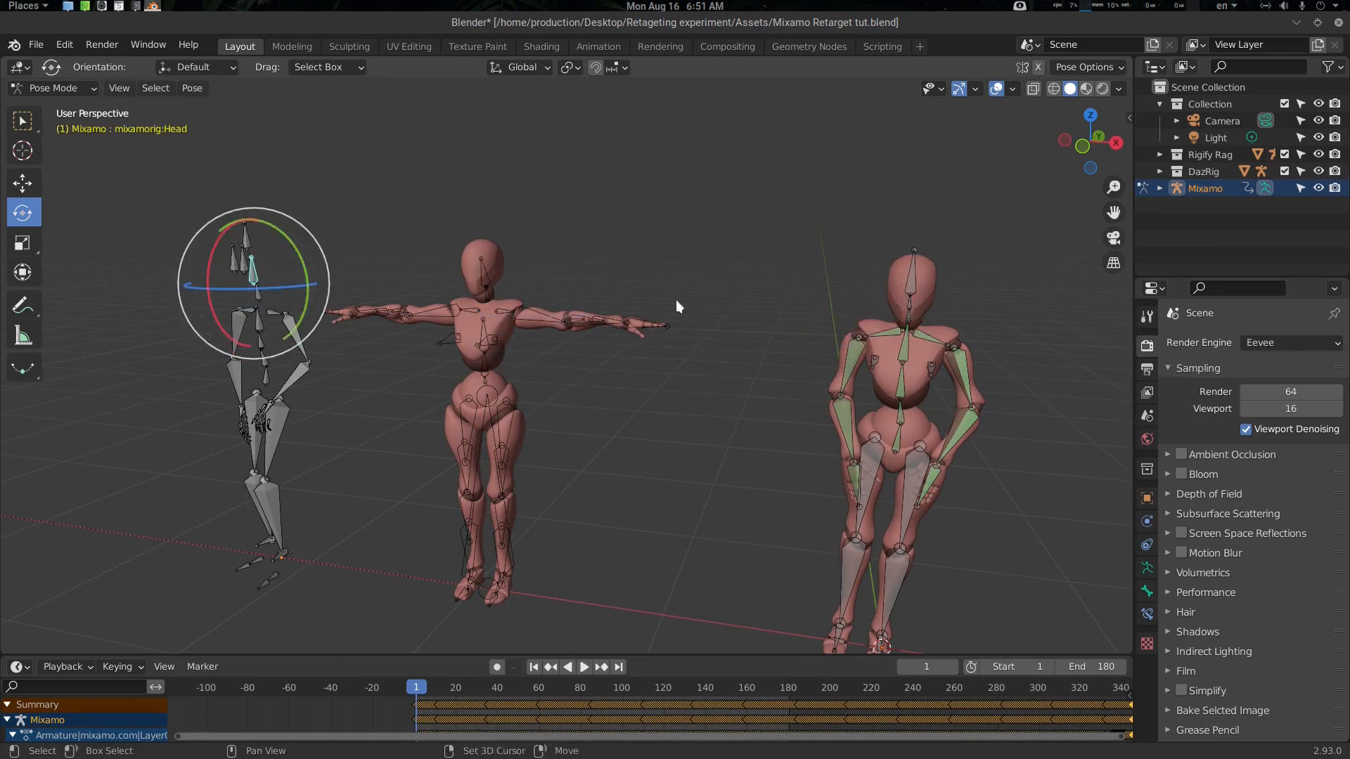
pyautogui.click(909, 300)
pyautogui.keyDown('alt'); pyautogui.click(908, 301); pyautogui.keyUp('alt')
pyautogui.click(908, 301)
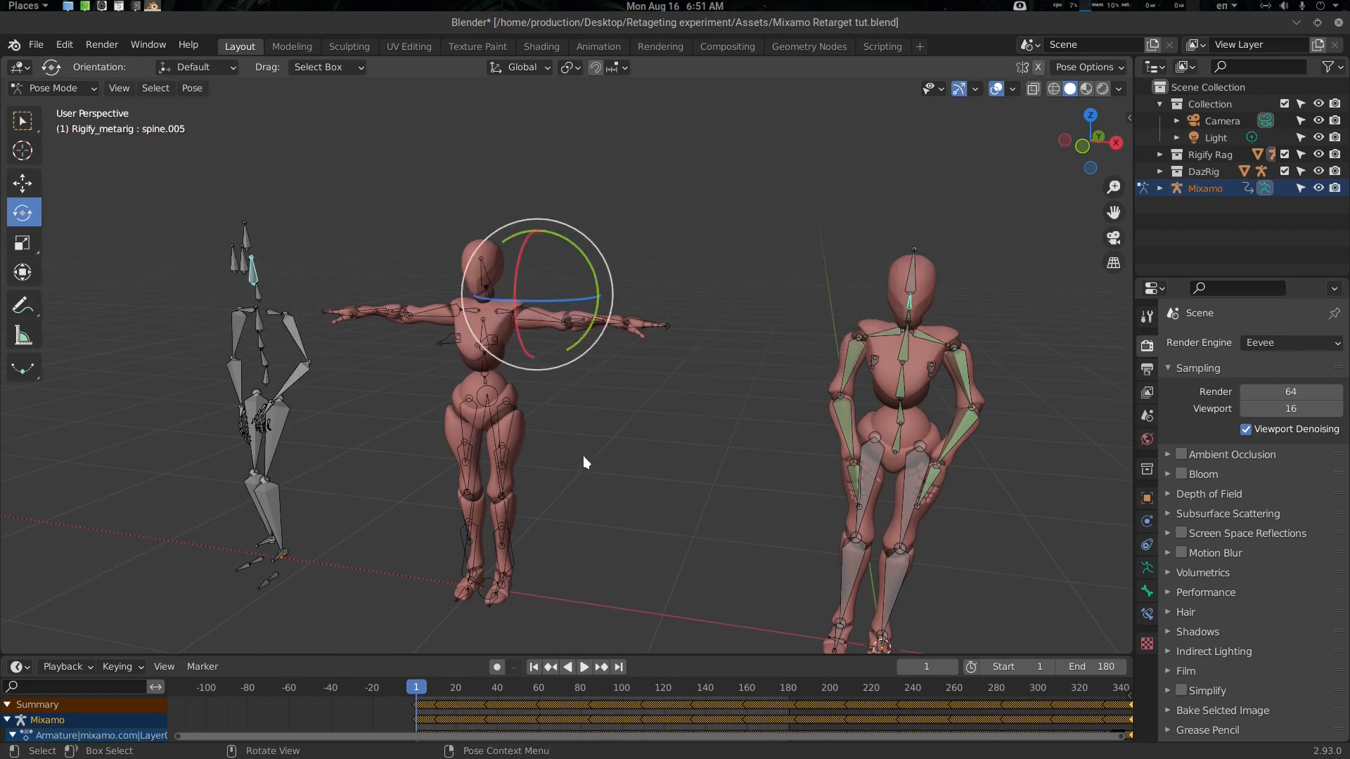
# Select only the Rigify spine.005 bone in the upper neck and clear its pose constraint.
pyautogui.moveTo(609, 458)
pyautogui.mouseDown(button='middle')
pyautogui.moveTo(637, 448)
pyautogui.moveTo(616, 444)
pyautogui.mouseUp(button='middle')
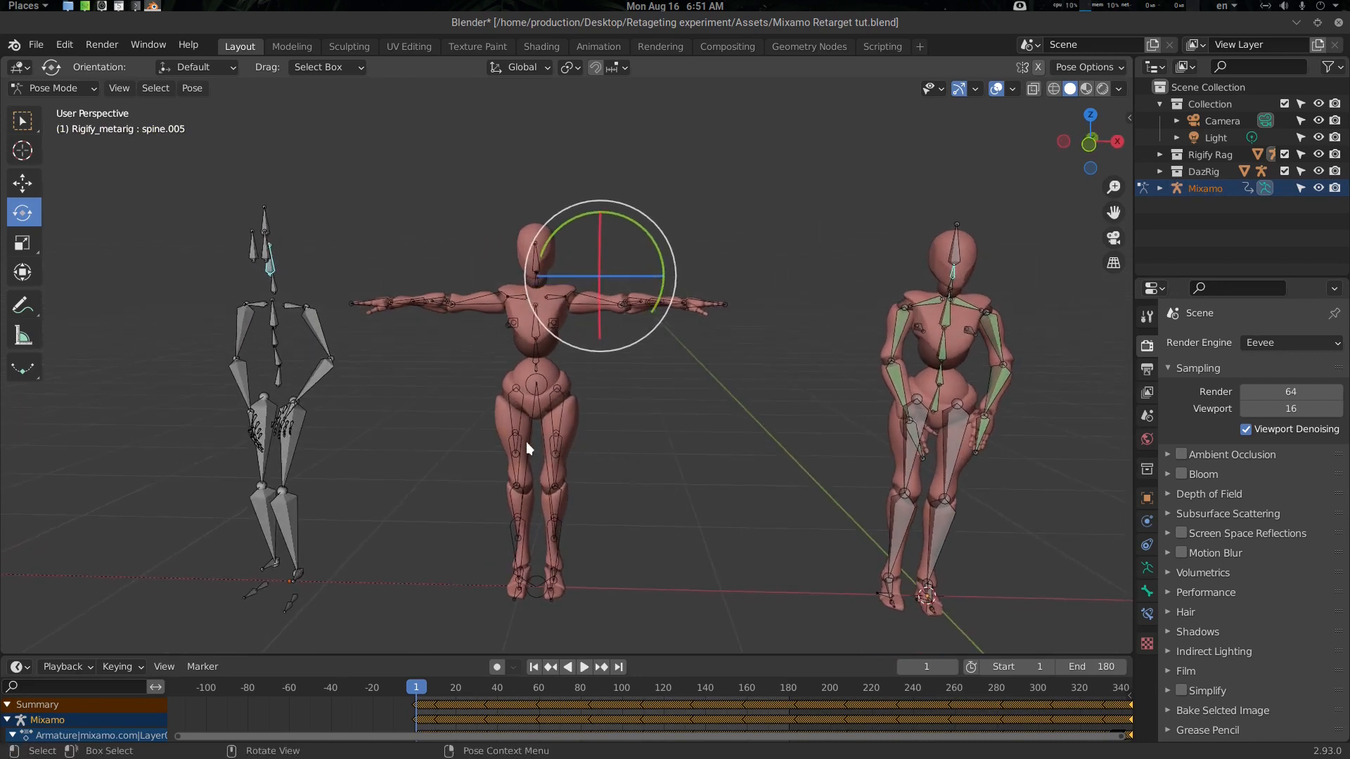
pyautogui.moveTo(298, 453); pyautogui.dragTo(441, 508, button='middle')
pyautogui.moveTo(837, 373); pyautogui.dragTo(749, 407, button='middle')
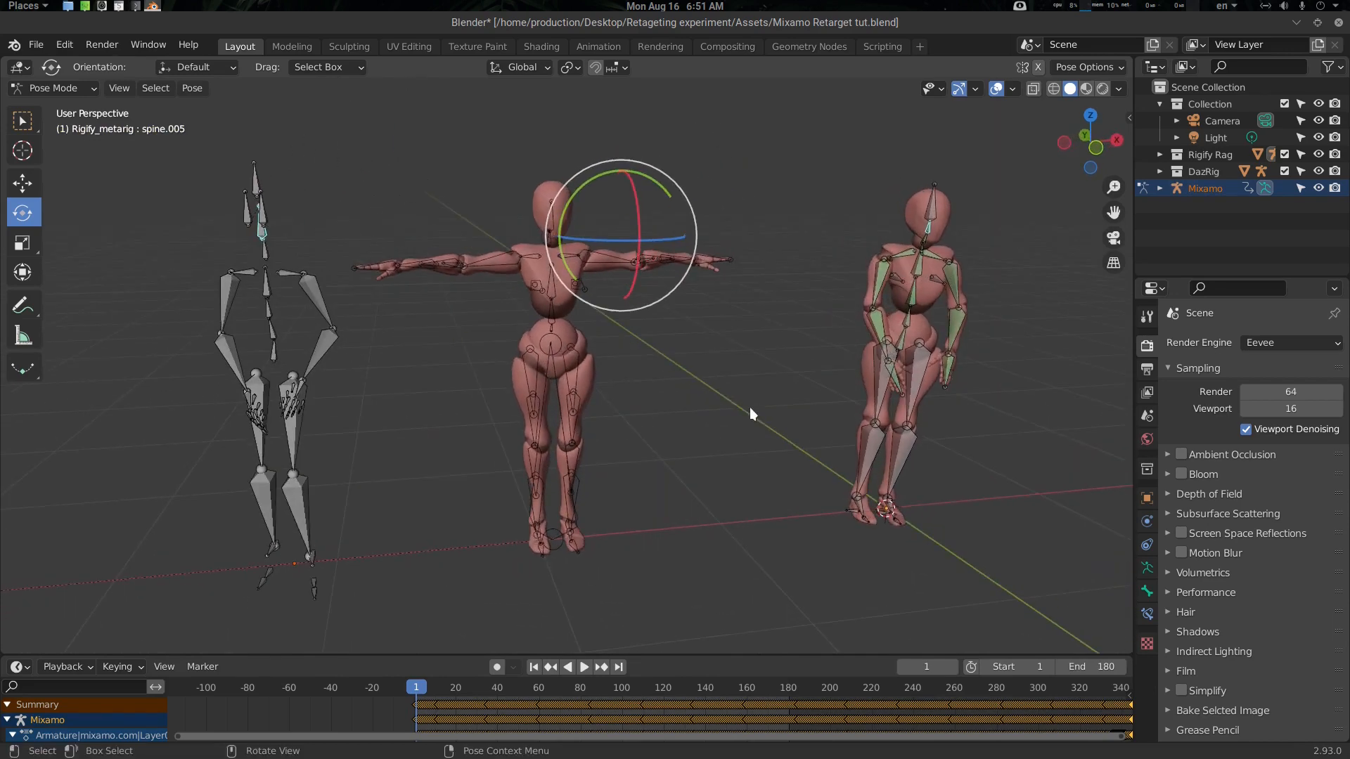
pyautogui.moveTo(978, 249); pyautogui.dragTo(924, 251, button='middle')
pyautogui.hotkey('alt', 'a')
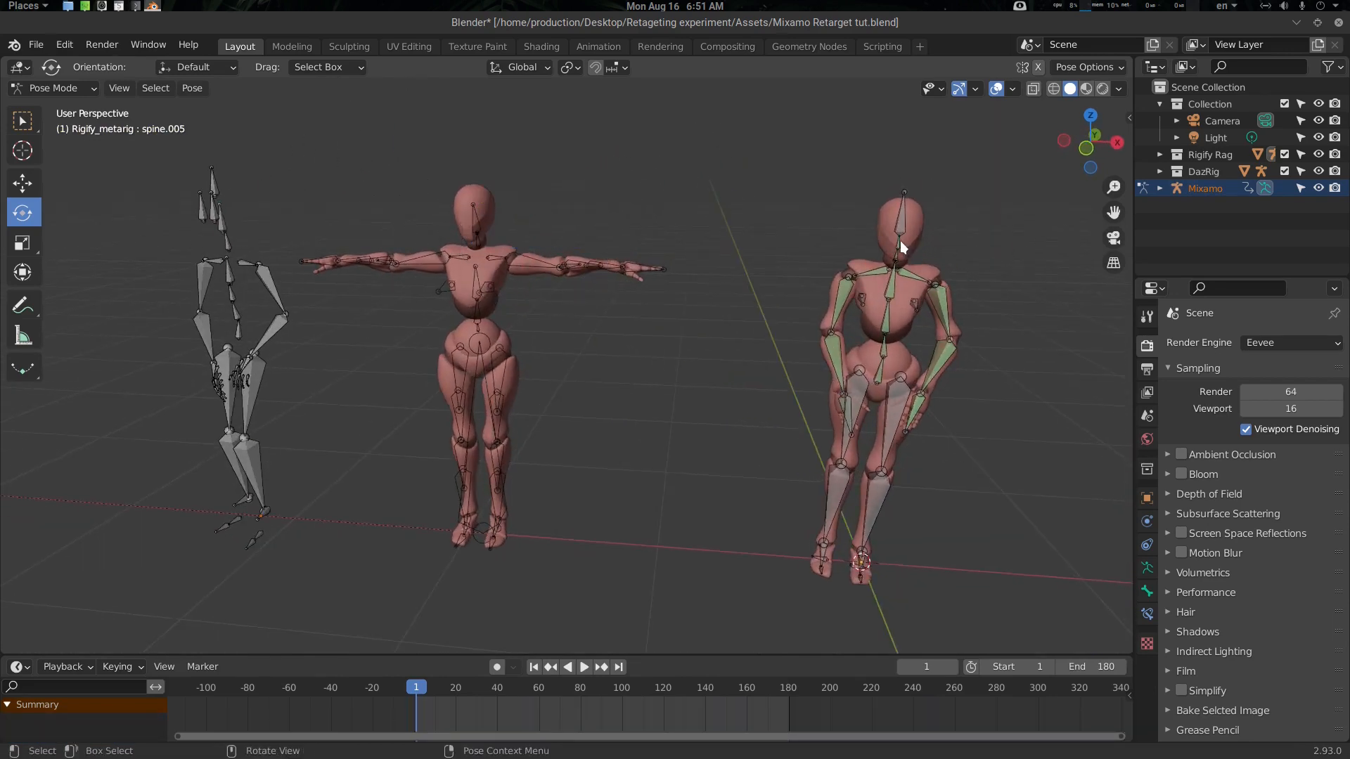
pyautogui.click(900, 240)
pyautogui.press('q')
pyautogui.click(889, 259)
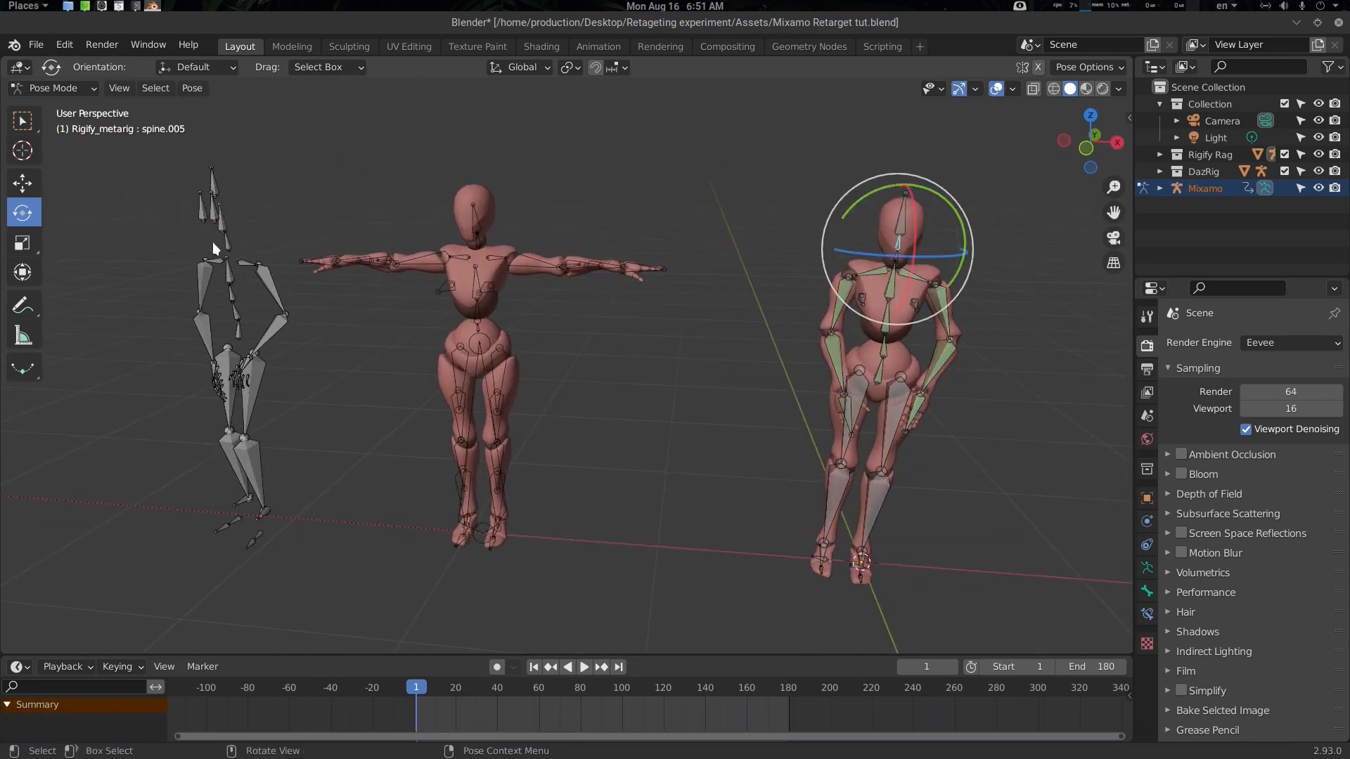
# Retarget the Mixamo Head bone onto the Rigify spine.006 bone as a muscle bone.
pyautogui.click(224, 225)
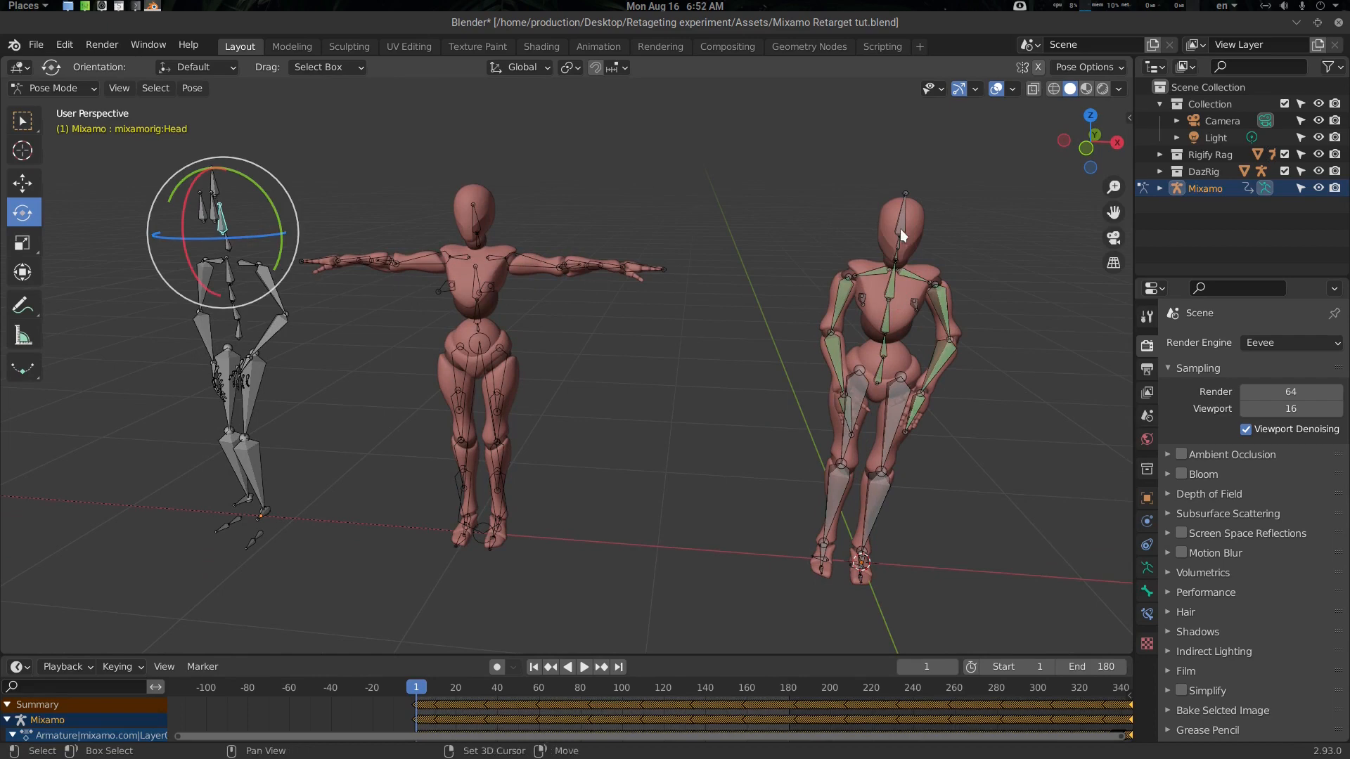
pyautogui.keyDown('shift'); pyautogui.click(900, 229); pyautogui.keyUp('shift')
pyautogui.press('q')
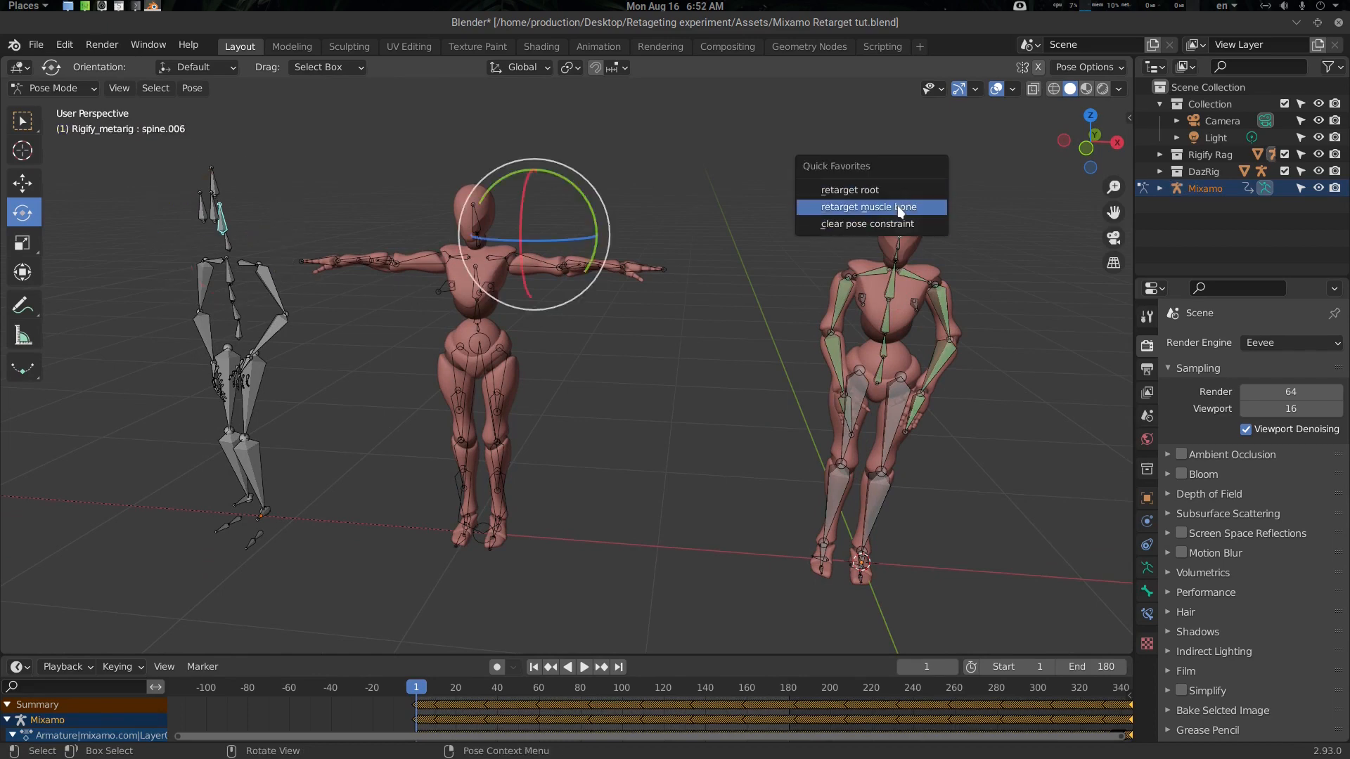
pyautogui.click(897, 207)
# Play the dance to check the retargeted head and upper body, then return to frame 1.
pyautogui.moveTo(877, 331); pyautogui.dragTo(780, 355, button='middle')
pyautogui.hotkey('alt', 'a')
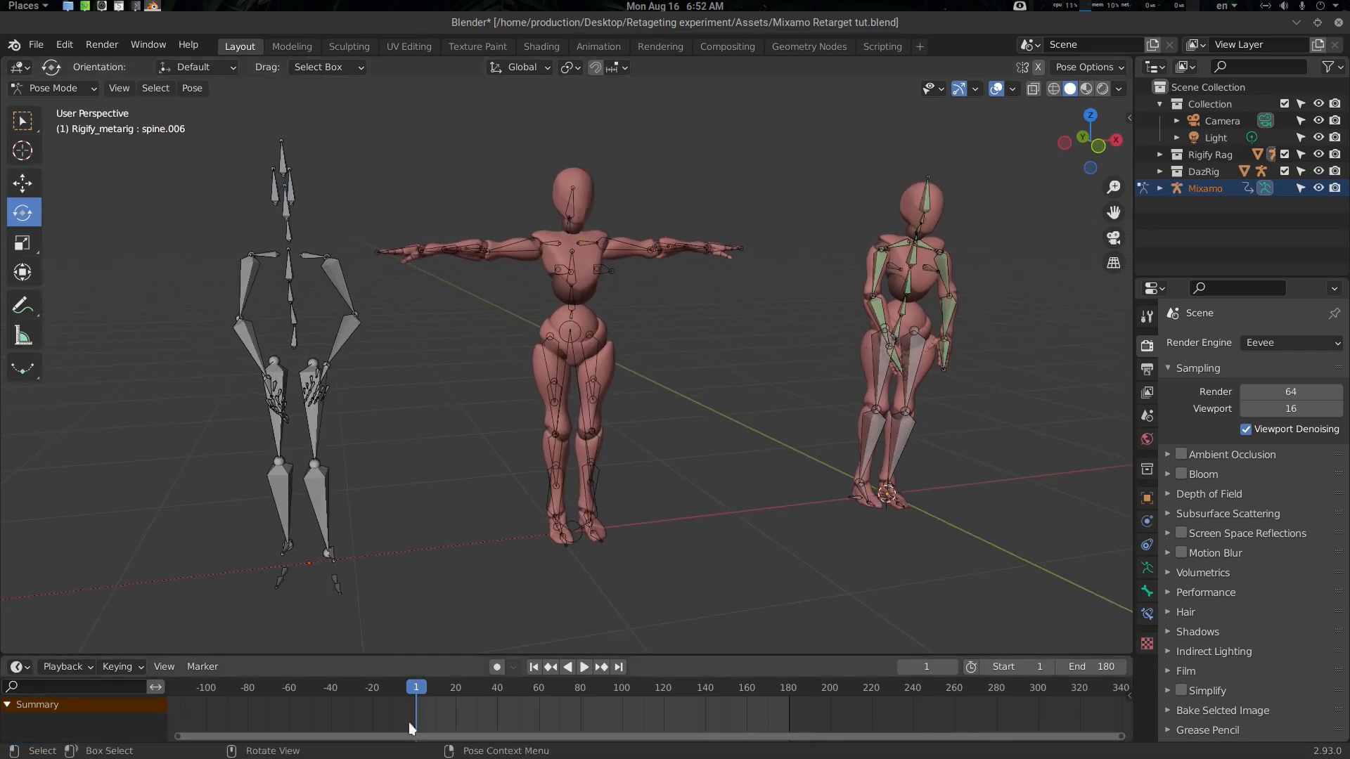
pyautogui.press('space')
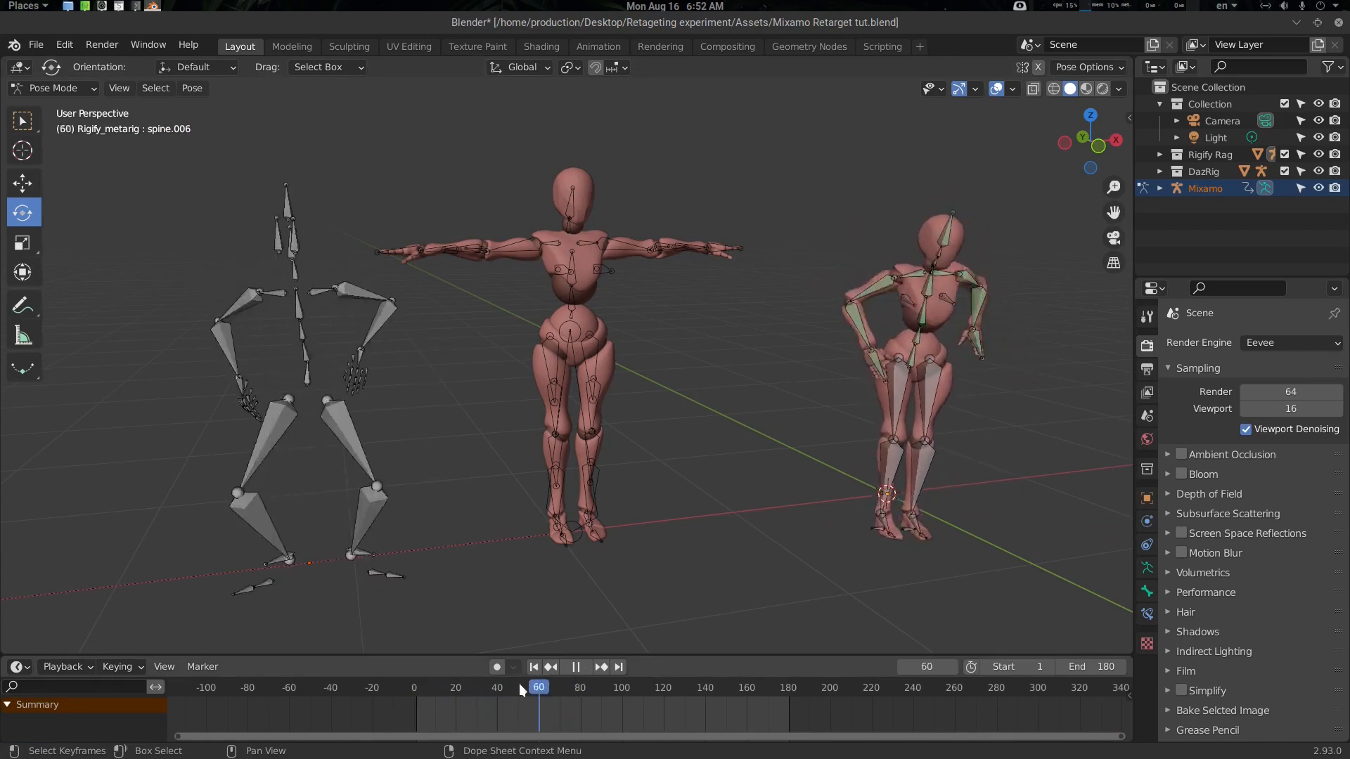
pyautogui.press('space')
pyautogui.hotkey('shift', 'Left')
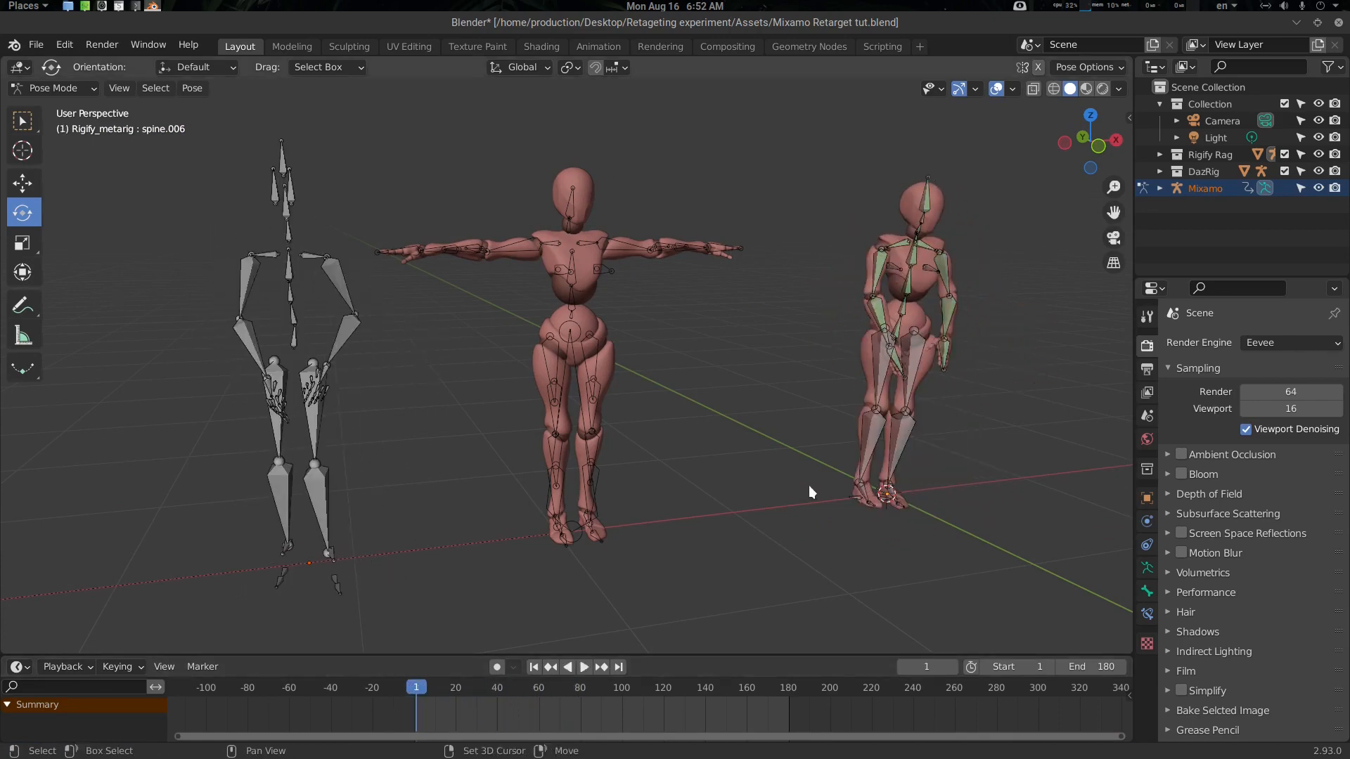
# Retarget the Mixamo LeftUpLeg bone onto Rigify thigh.L and the LeftLeg bone onto shin.L as muscle bones.
pyautogui.moveTo(742, 479); pyautogui.dragTo(548, 487, button='middle')
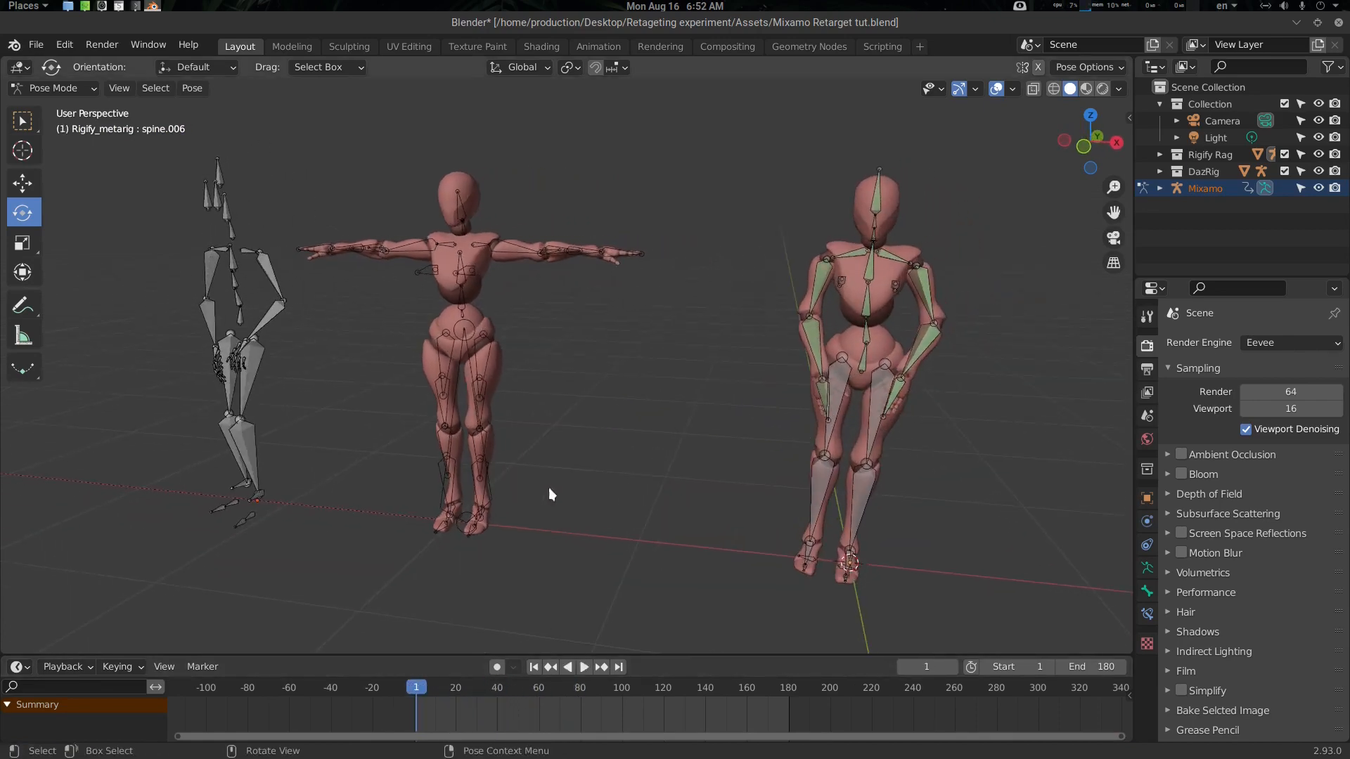
pyautogui.click(275, 372)
pyautogui.press('q')
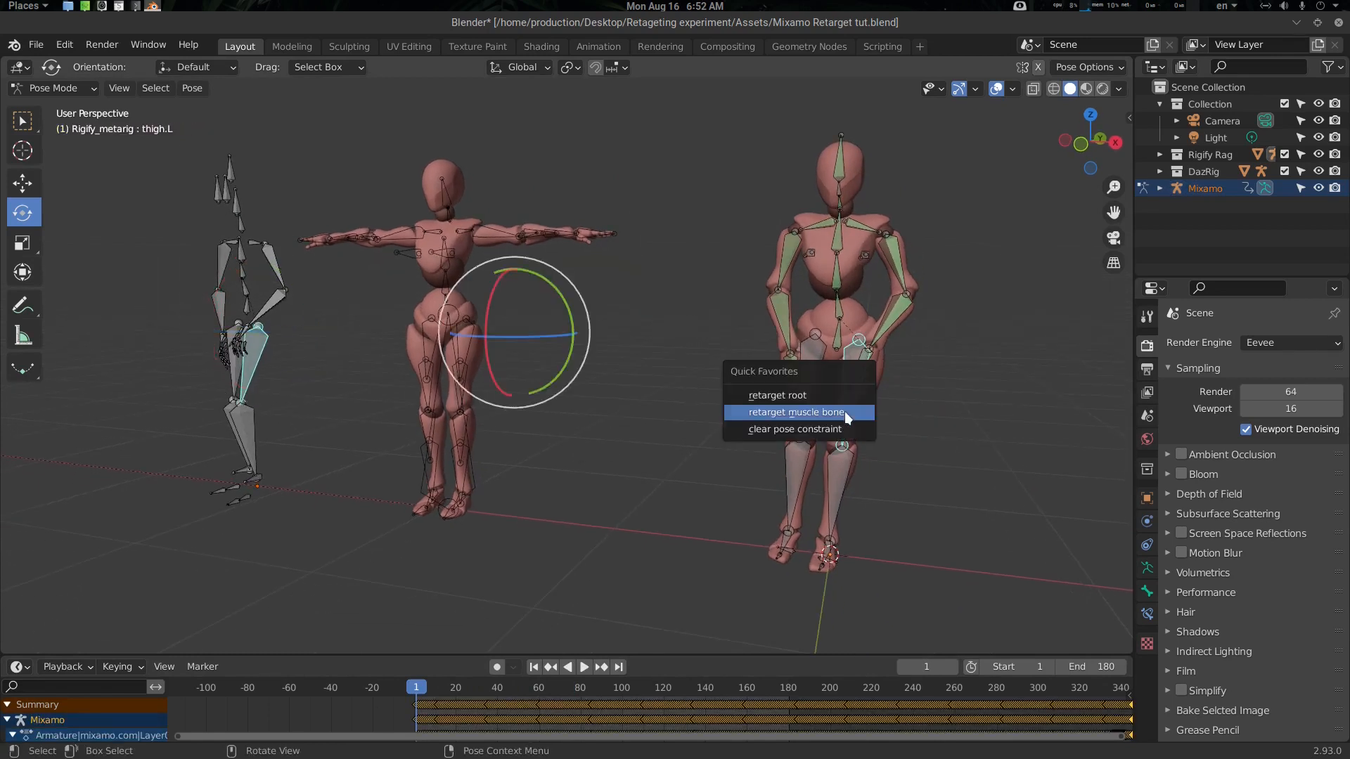
pyautogui.click(845, 412)
pyautogui.click(249, 431)
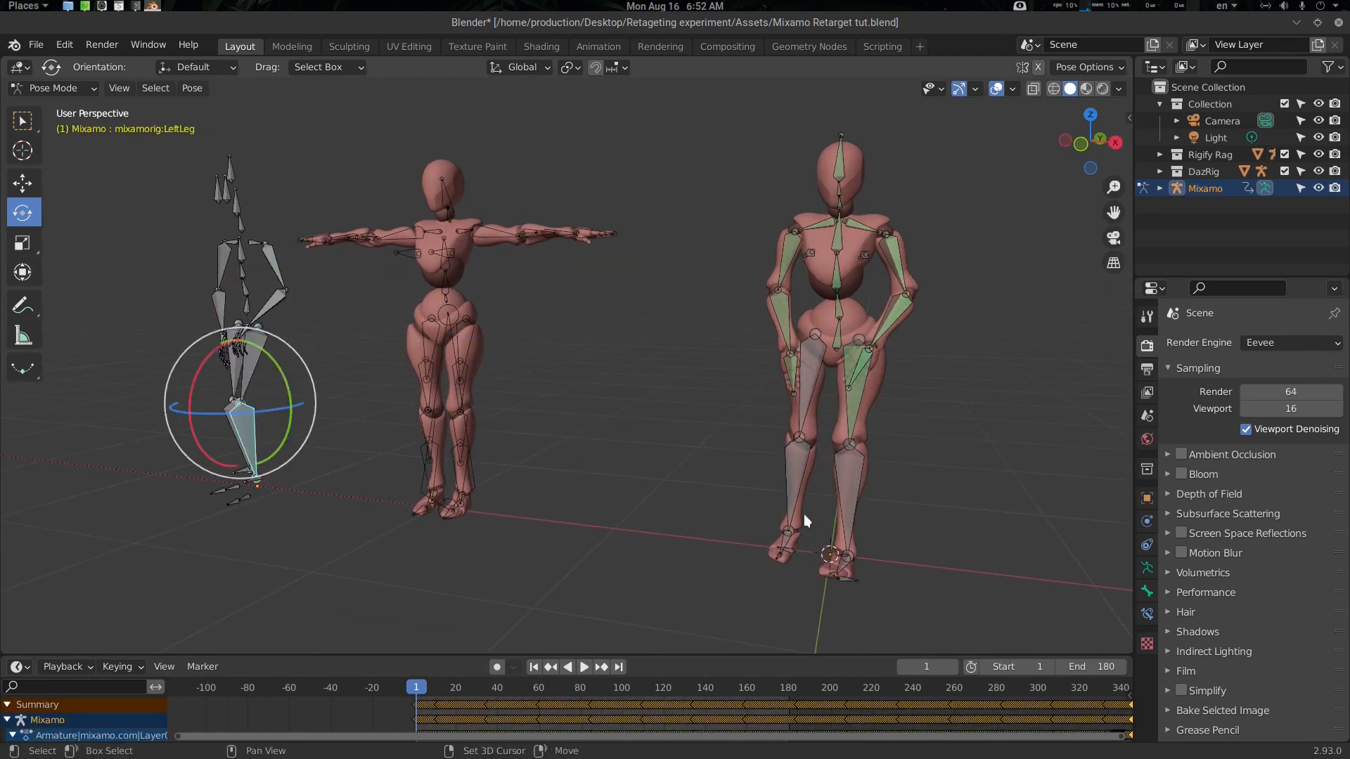
pyautogui.press('q')
pyautogui.click(843, 495)
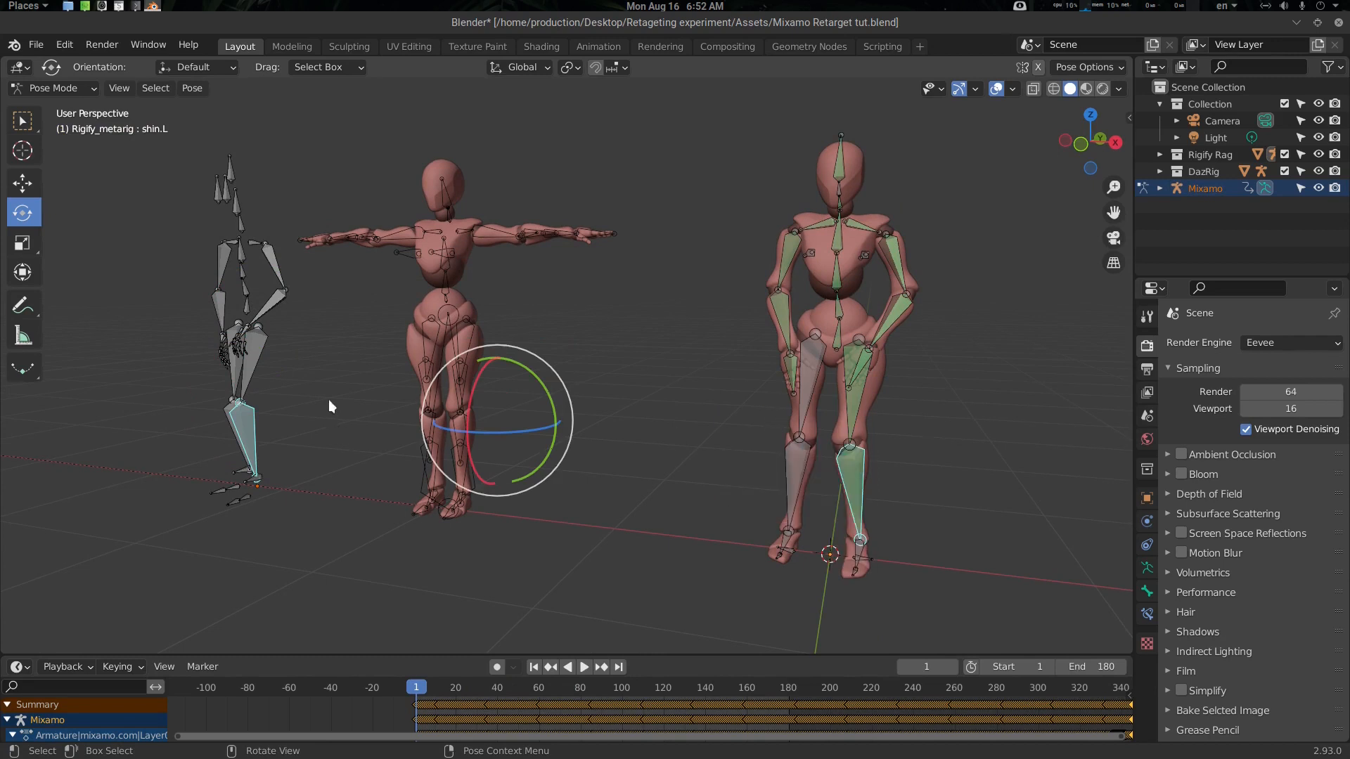
# Retarget the Mixamo RightUpLeg bone onto Rigify thigh.R and the RightLeg bone onto shin.R as muscle bones.
pyautogui.click(239, 371)
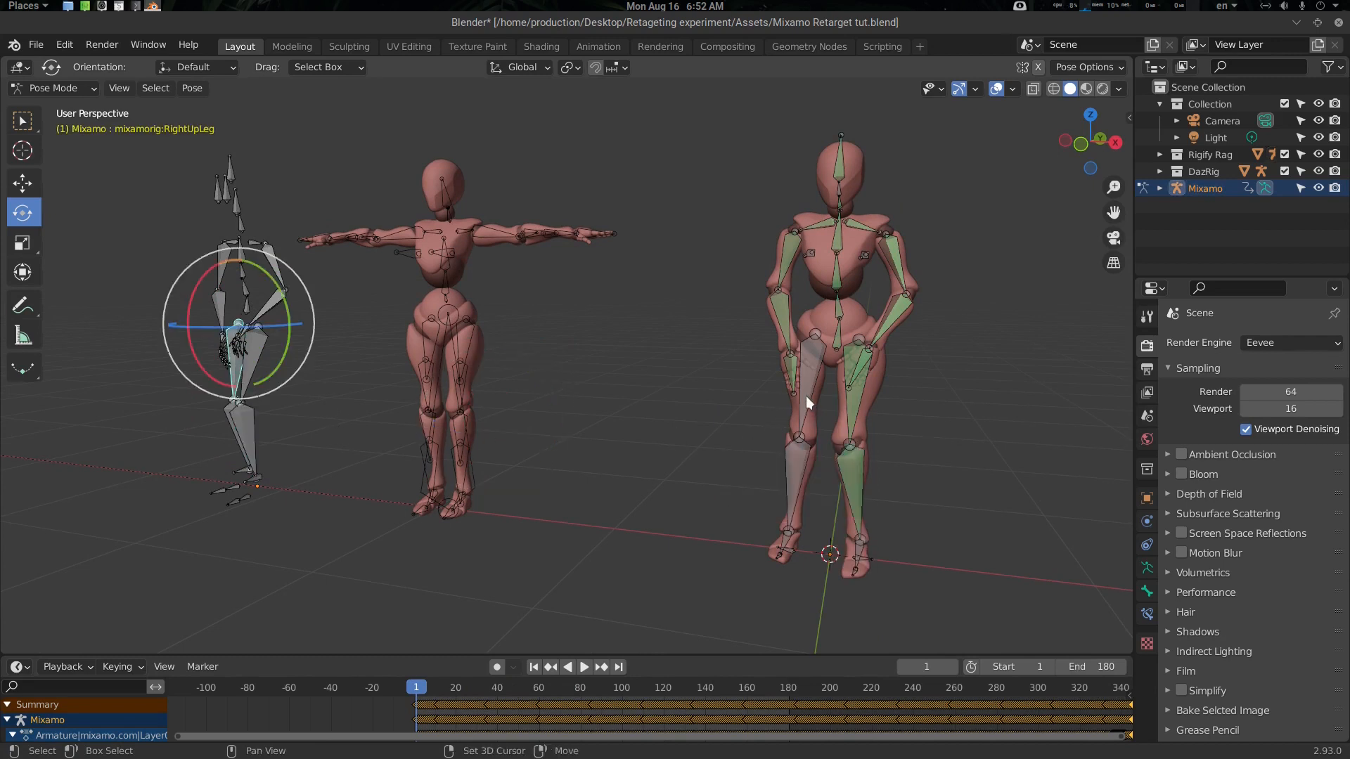
pyautogui.press('q')
pyautogui.click(806, 395)
pyautogui.moveTo(470, 500); pyautogui.dragTo(452, 483, button='middle')
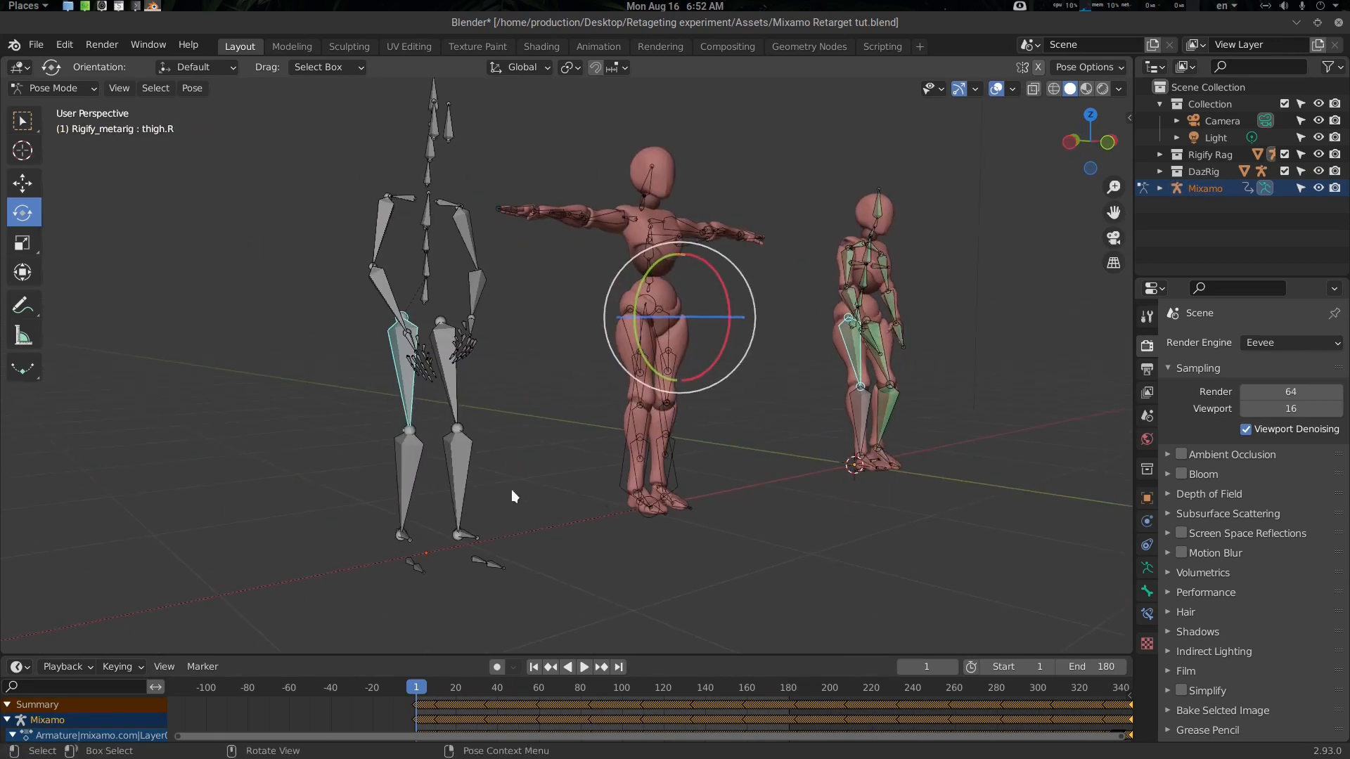
pyautogui.click(397, 470)
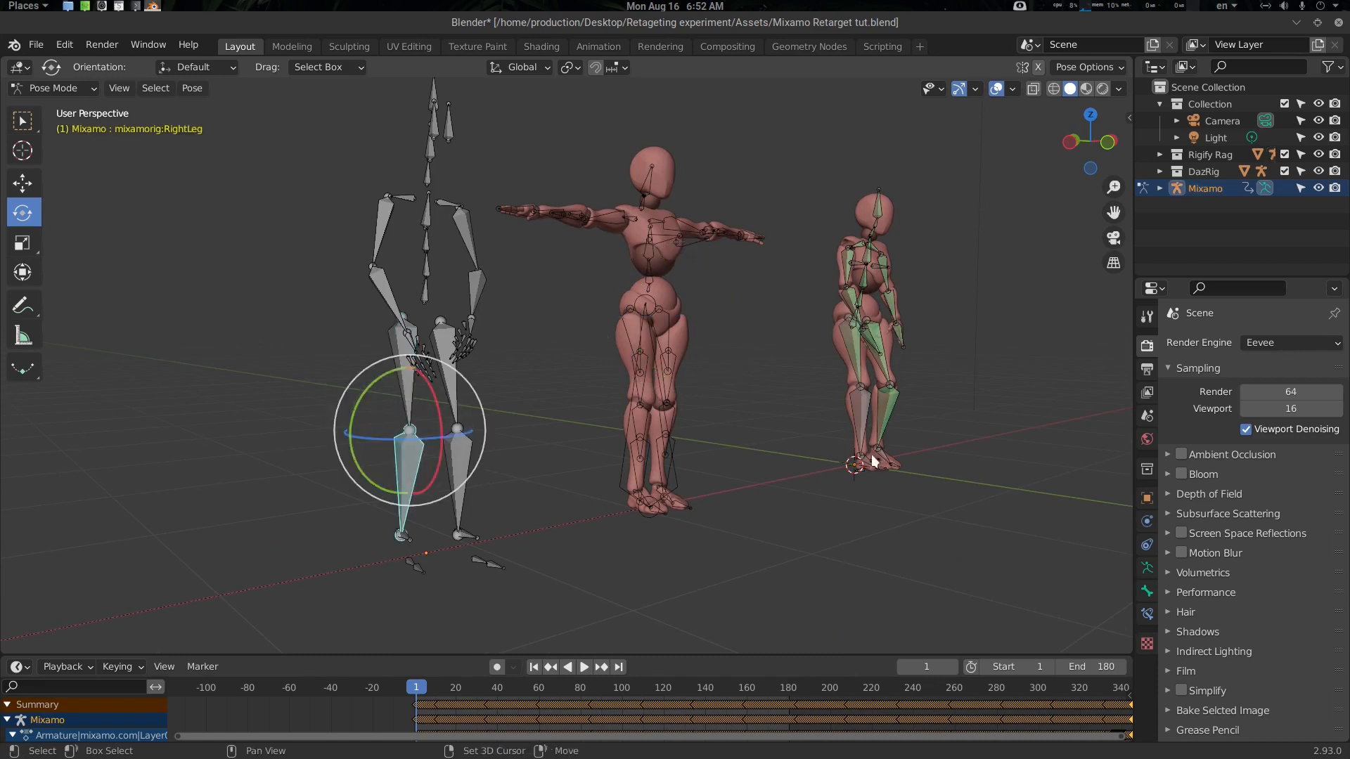
pyautogui.keyDown('shift'); pyautogui.click(862, 415); pyautogui.keyUp('shift')
pyautogui.press('q')
pyautogui.click(862, 415)
# Retarget the Mixamo LeftFoot bone onto Rigify foot.L and the RightFoot bone onto foot.R as muscle bones.
pyautogui.moveTo(904, 474)
pyautogui.mouseDown(button='middle')
pyautogui.moveTo(535, 535)
pyautogui.moveTo(803, 507)
pyautogui.moveTo(907, 467)
pyautogui.mouseUp(button='middle')
pyautogui.click(530, 538)
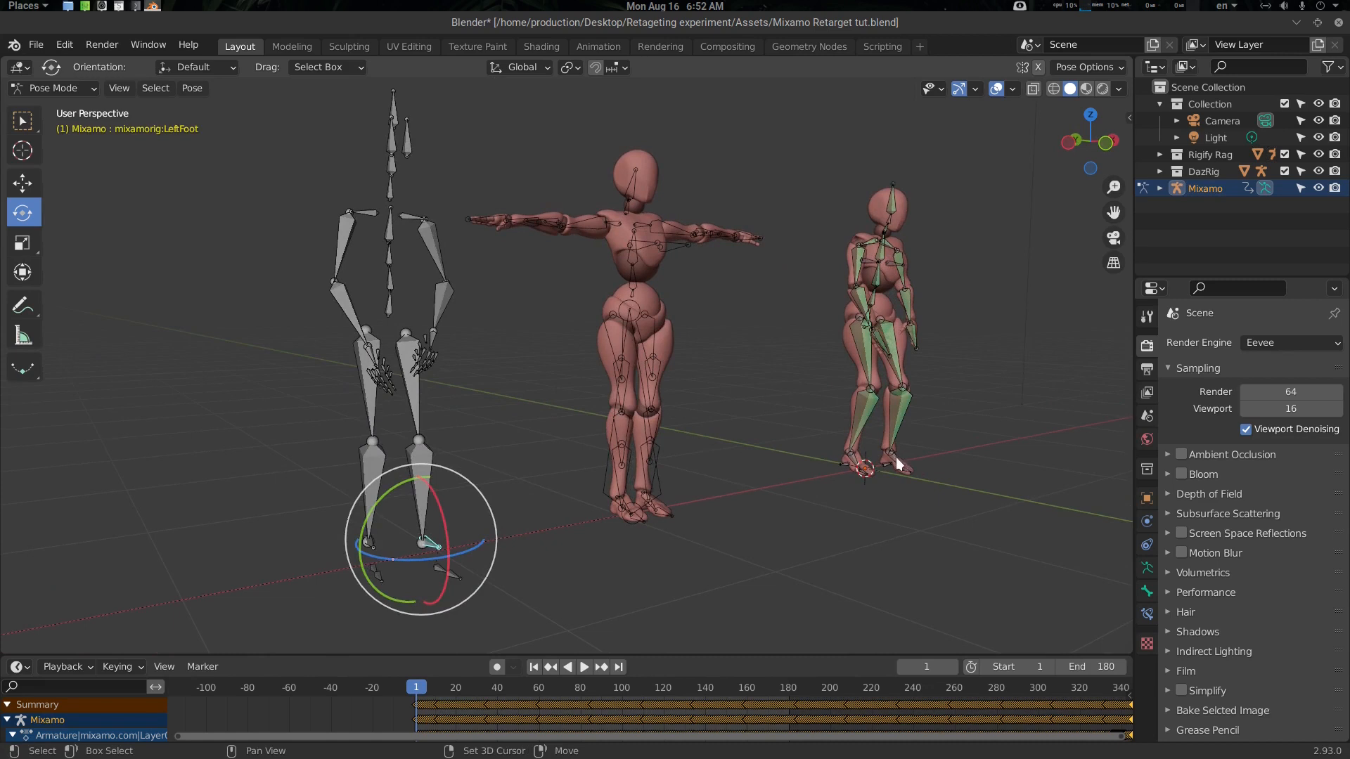
pyautogui.keyDown('shift'); pyautogui.click(896, 457); pyautogui.keyUp('shift')
pyautogui.press('q')
pyautogui.click(896, 457)
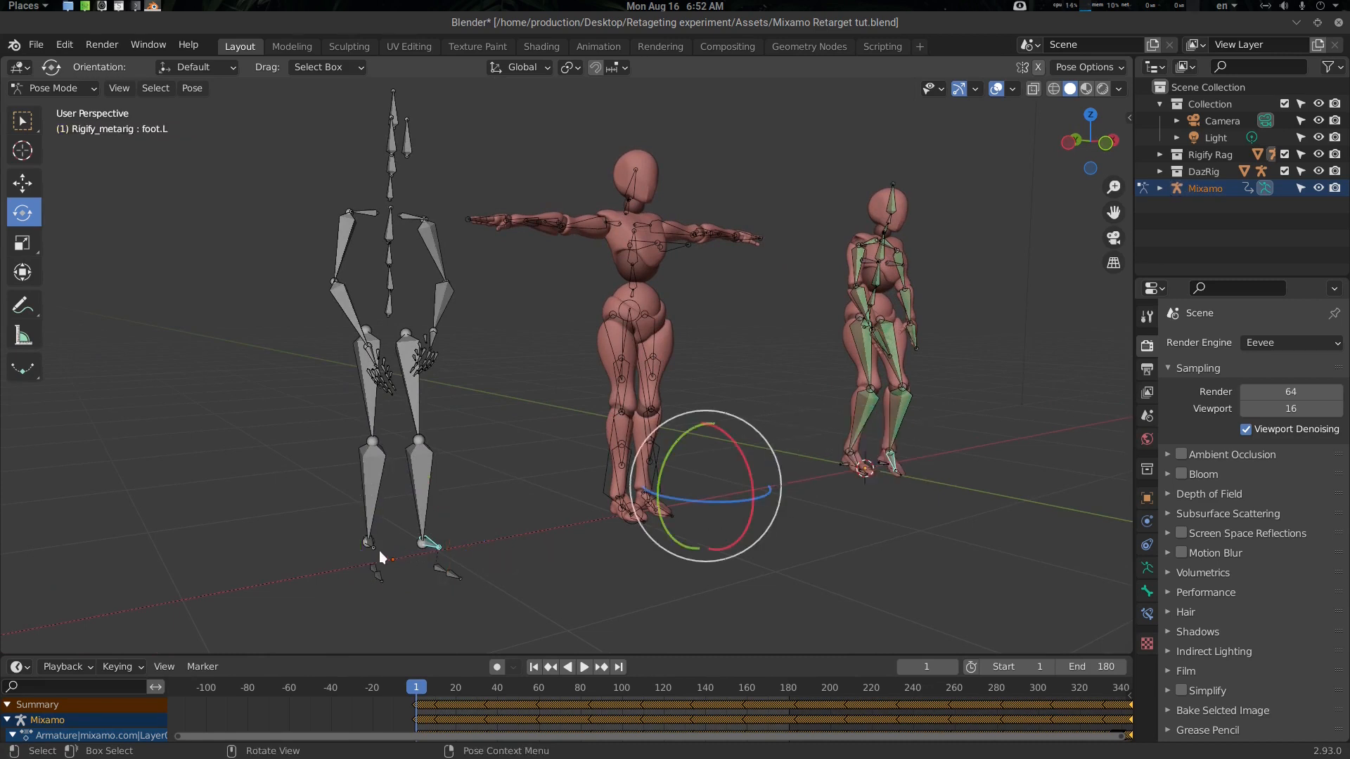
pyautogui.keyDown('shift'); pyautogui.click(375, 547); pyautogui.keyUp('shift')
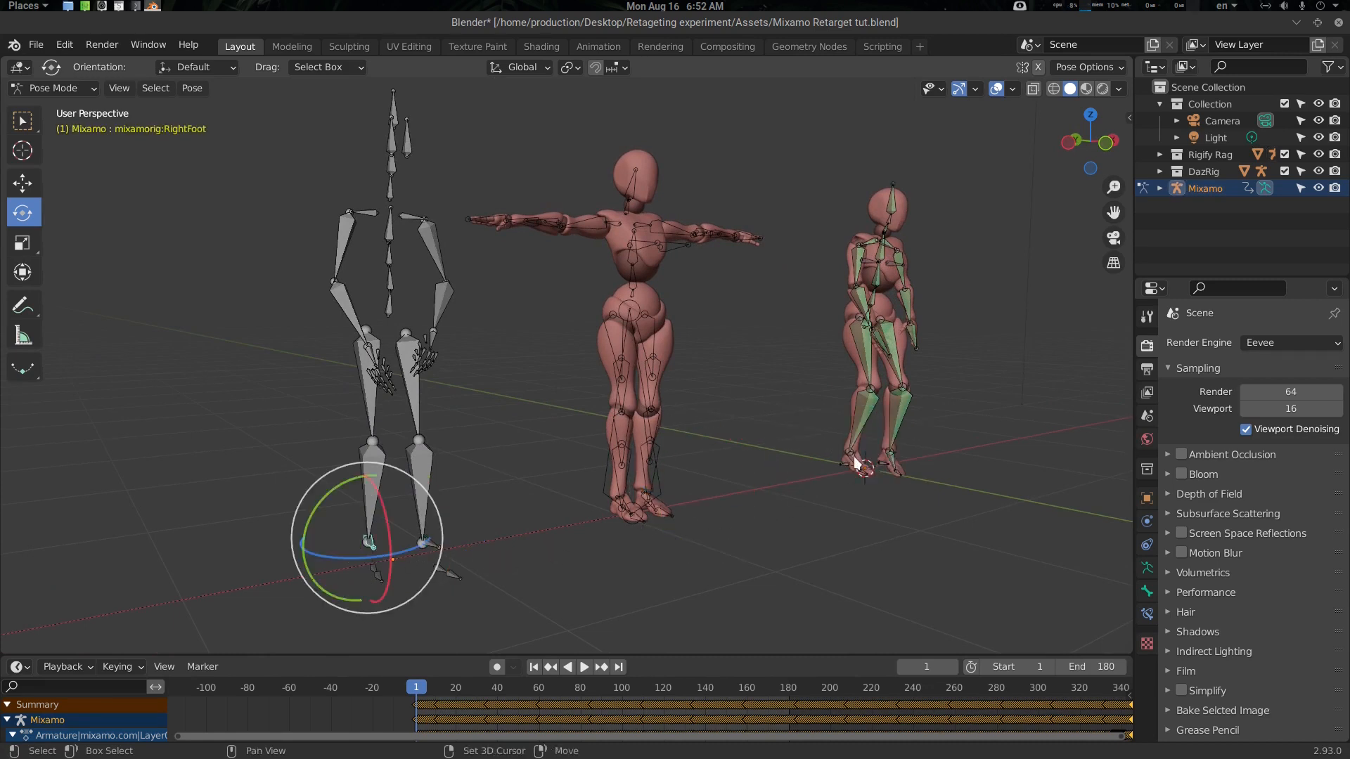
pyautogui.keyDown('shift'); pyautogui.click(856, 462); pyautogui.keyUp('shift')
pyautogui.press('q')
pyautogui.click(853, 461)
pyautogui.click(391, 576)
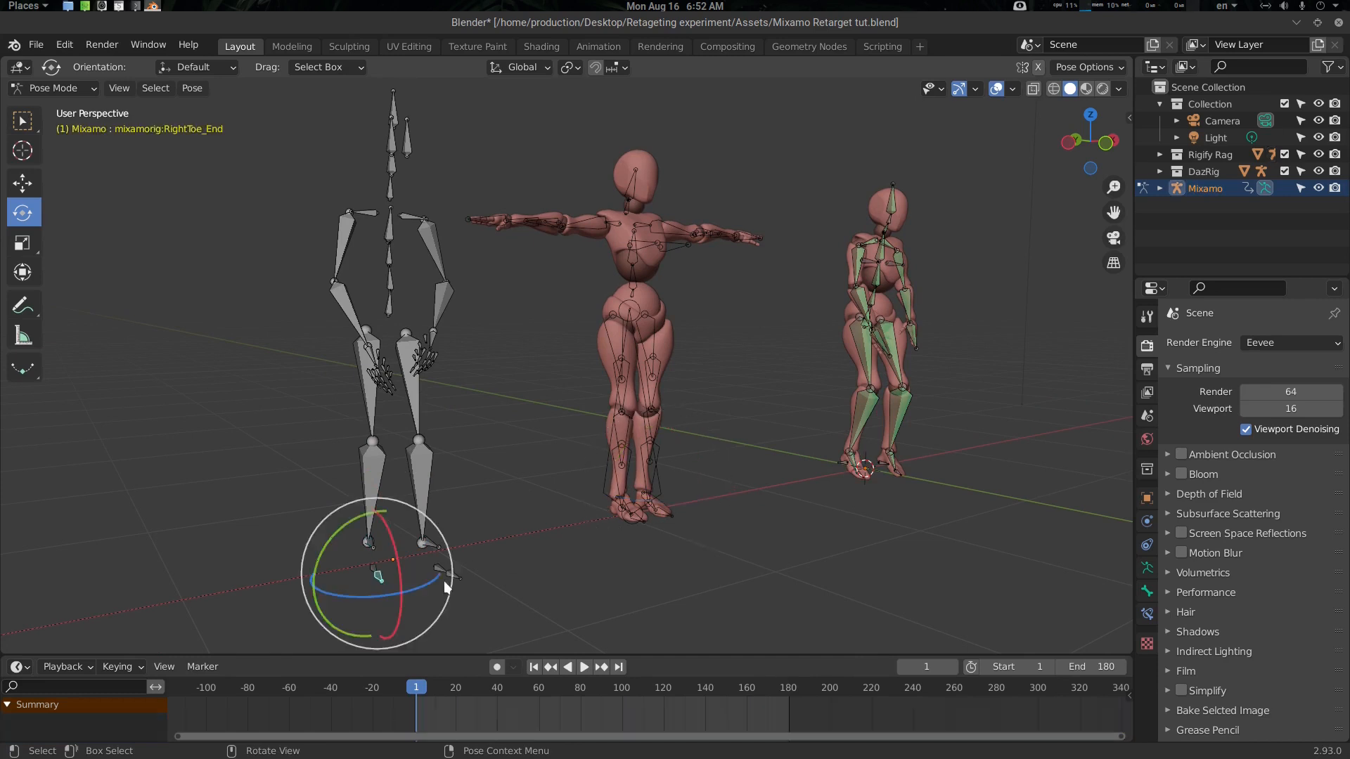
pyautogui.moveTo(804, 492); pyautogui.dragTo(898, 457, button='middle')
pyautogui.scroll(2, 871, 433)
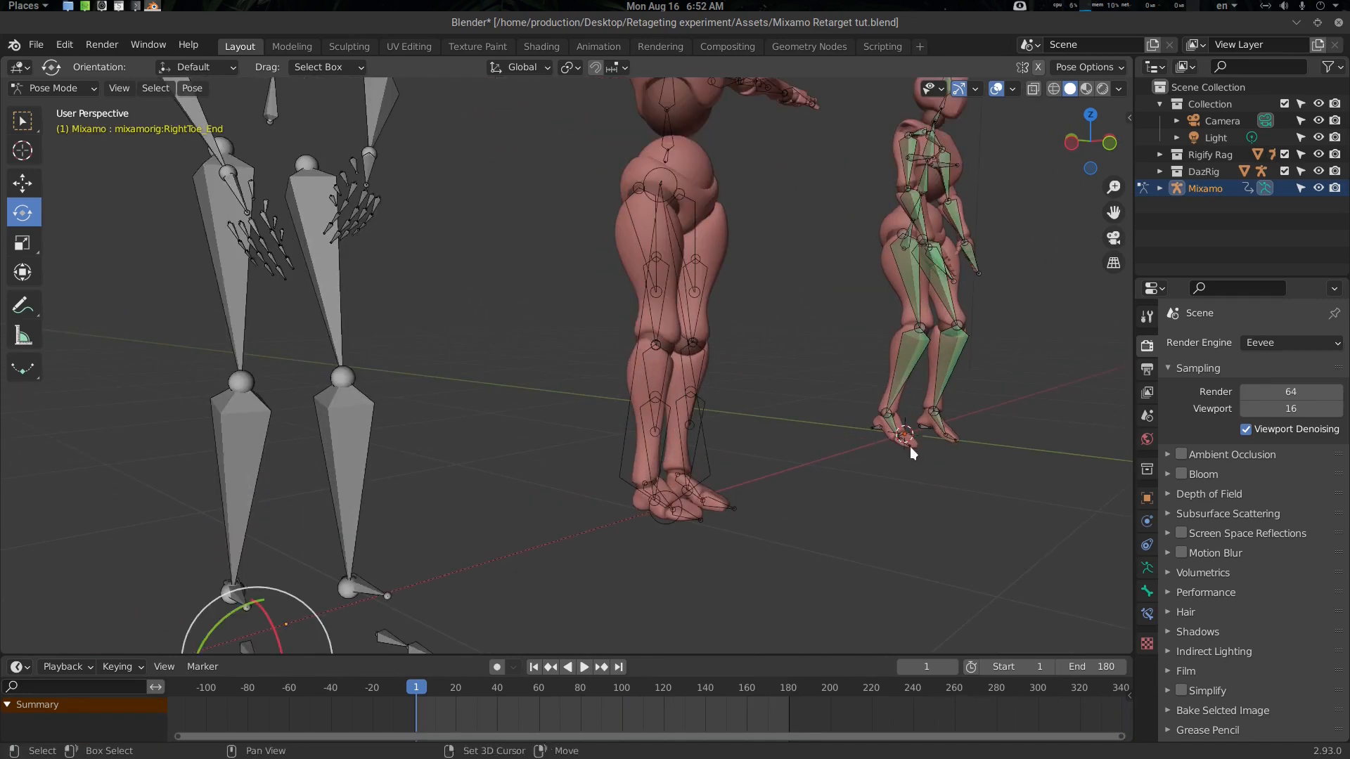
pyautogui.keyDown('shift'); pyautogui.click(907, 441); pyautogui.keyUp('shift')
# Retarget the Mixamo RightToeBase bone onto the Rigify toe.R bone as a muscle bone.
pyautogui.moveTo(517, 556); pyautogui.dragTo(348, 562, button='middle')
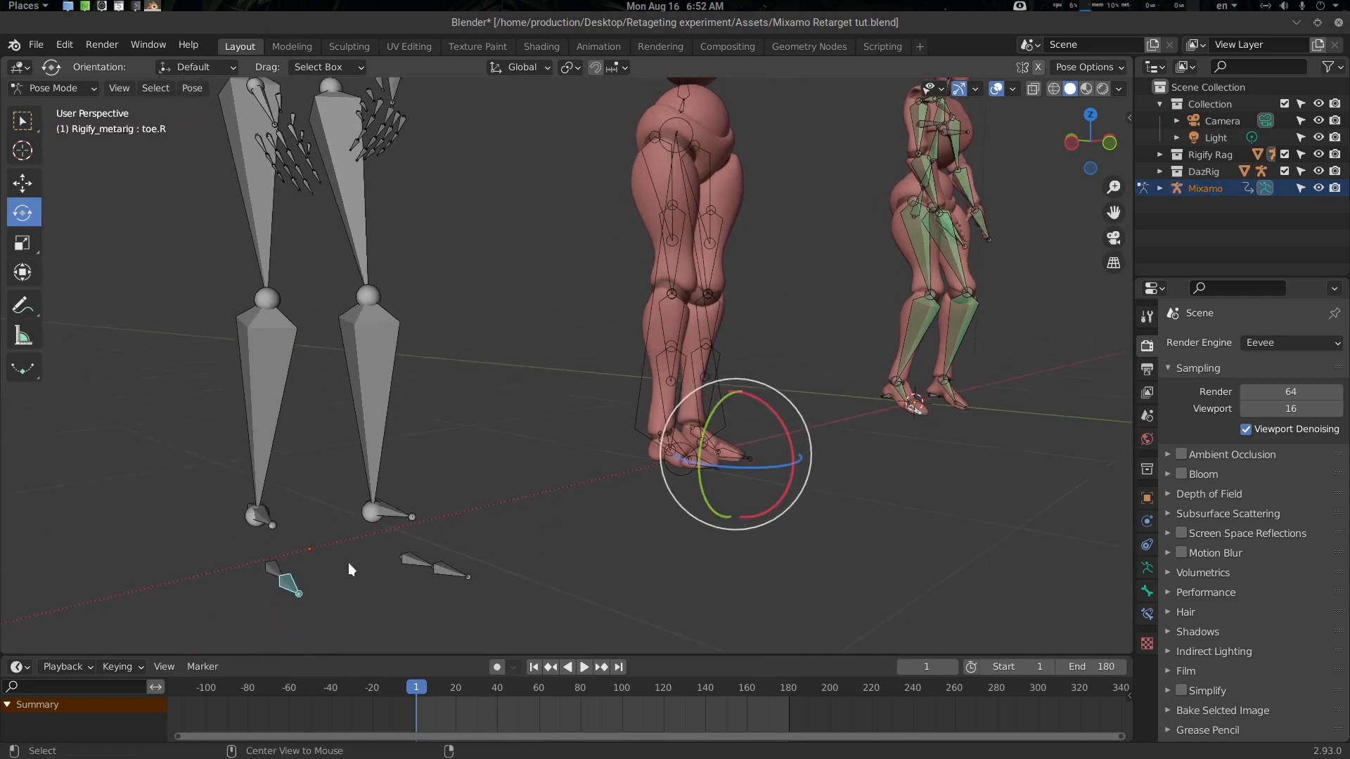
pyautogui.click(266, 563)
pyautogui.moveTo(707, 483); pyautogui.dragTo(892, 416, button='middle')
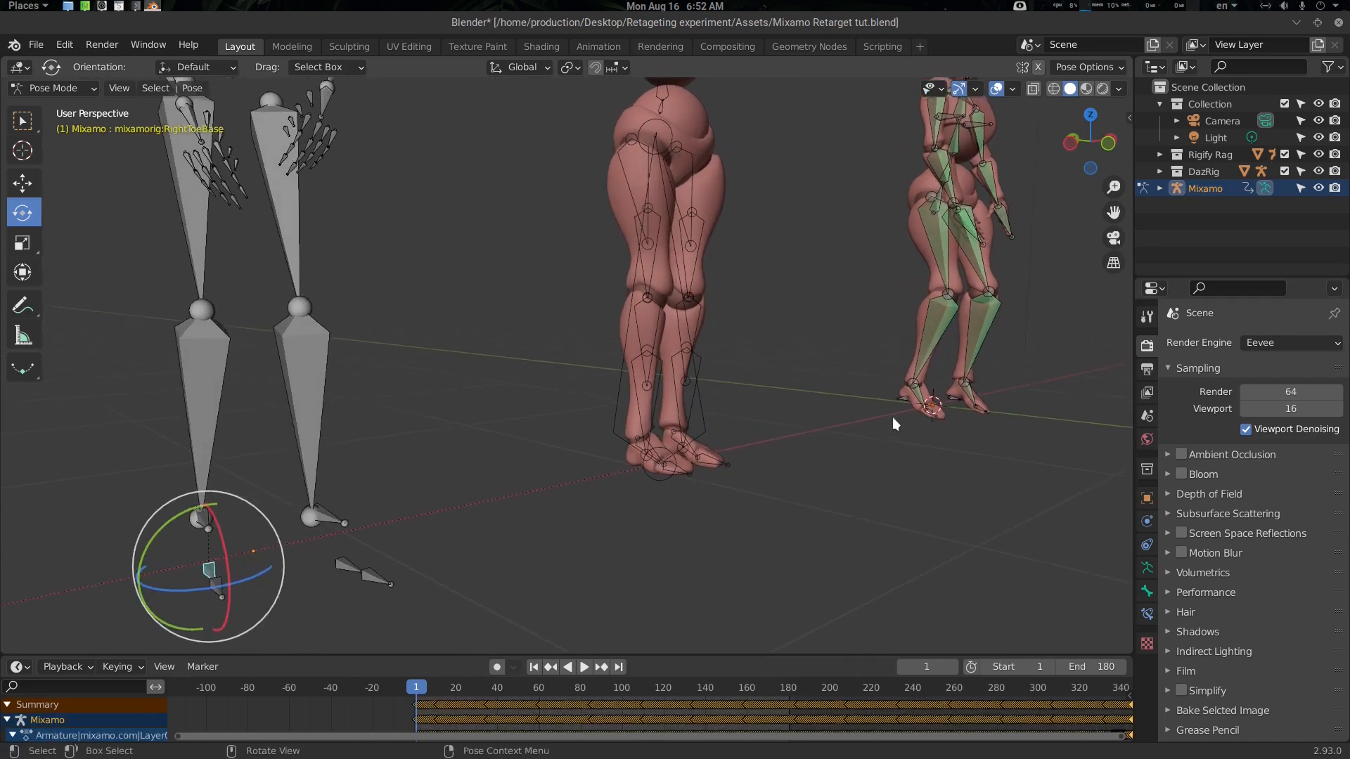
pyautogui.keyDown('shift'); pyautogui.click(933, 413); pyautogui.keyUp('shift')
pyautogui.press('q')
pyautogui.click(931, 412)
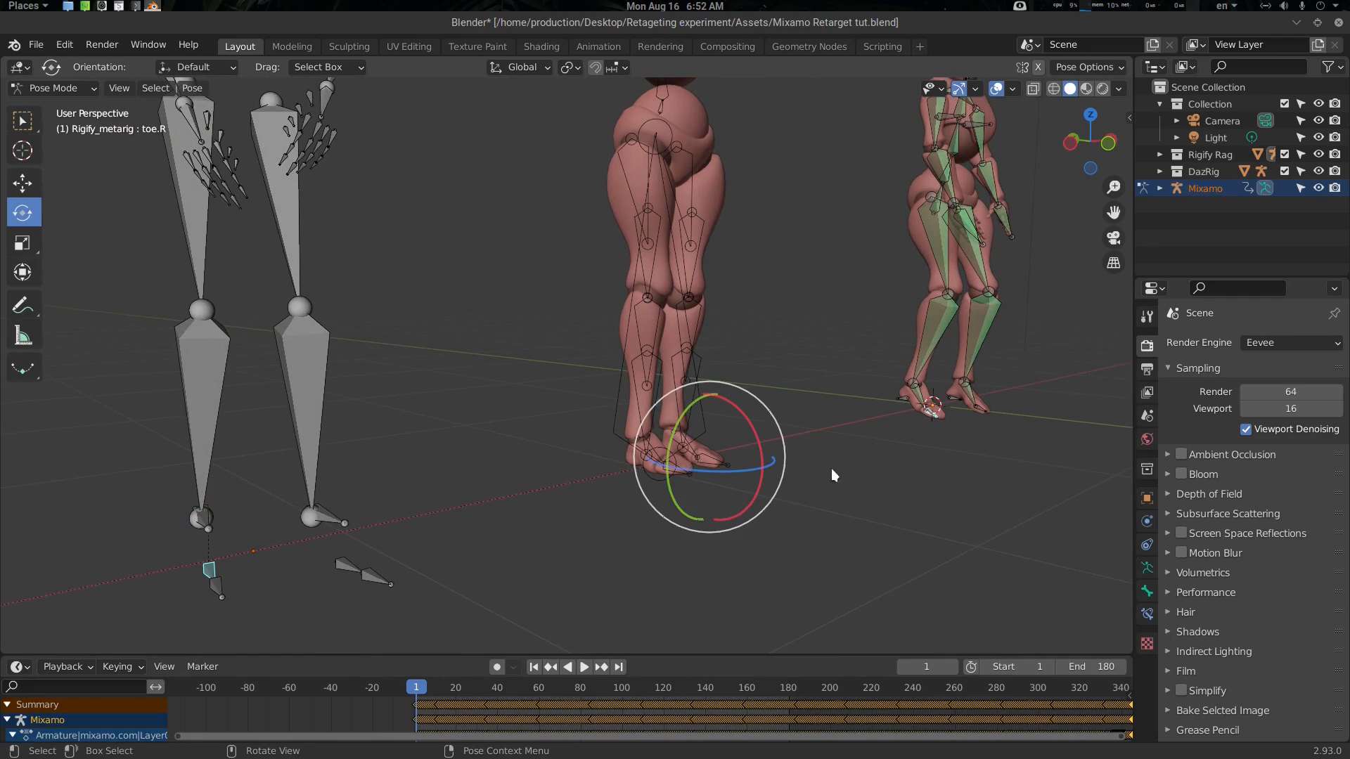
# Retarget the Mixamo LeftToeBase bone onto the Rigify toe.L bone as a muscle bone.
pyautogui.click(339, 580)
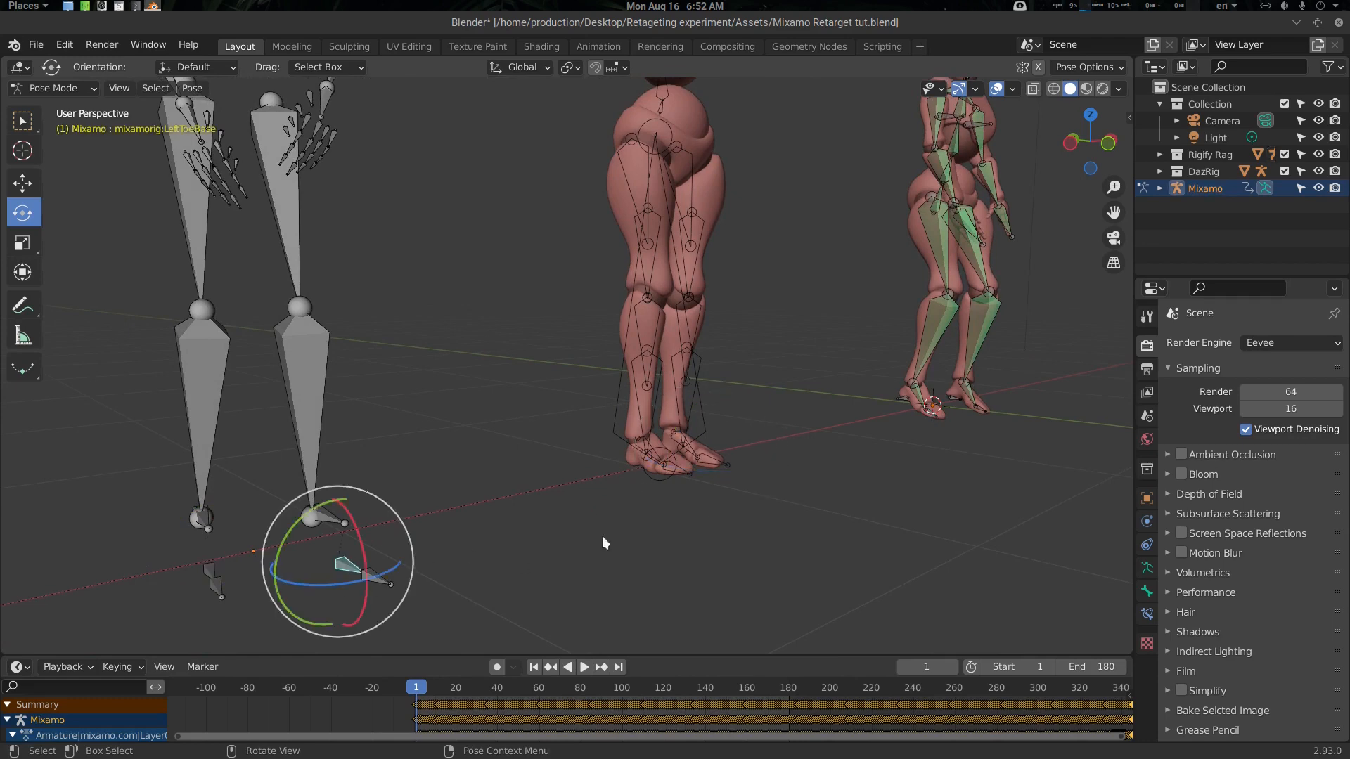
pyautogui.keyDown('shift'); pyautogui.click(977, 406); pyautogui.keyUp('shift')
pyautogui.press('q')
pyautogui.click(977, 407)
pyautogui.scroll(-4, 914, 425)
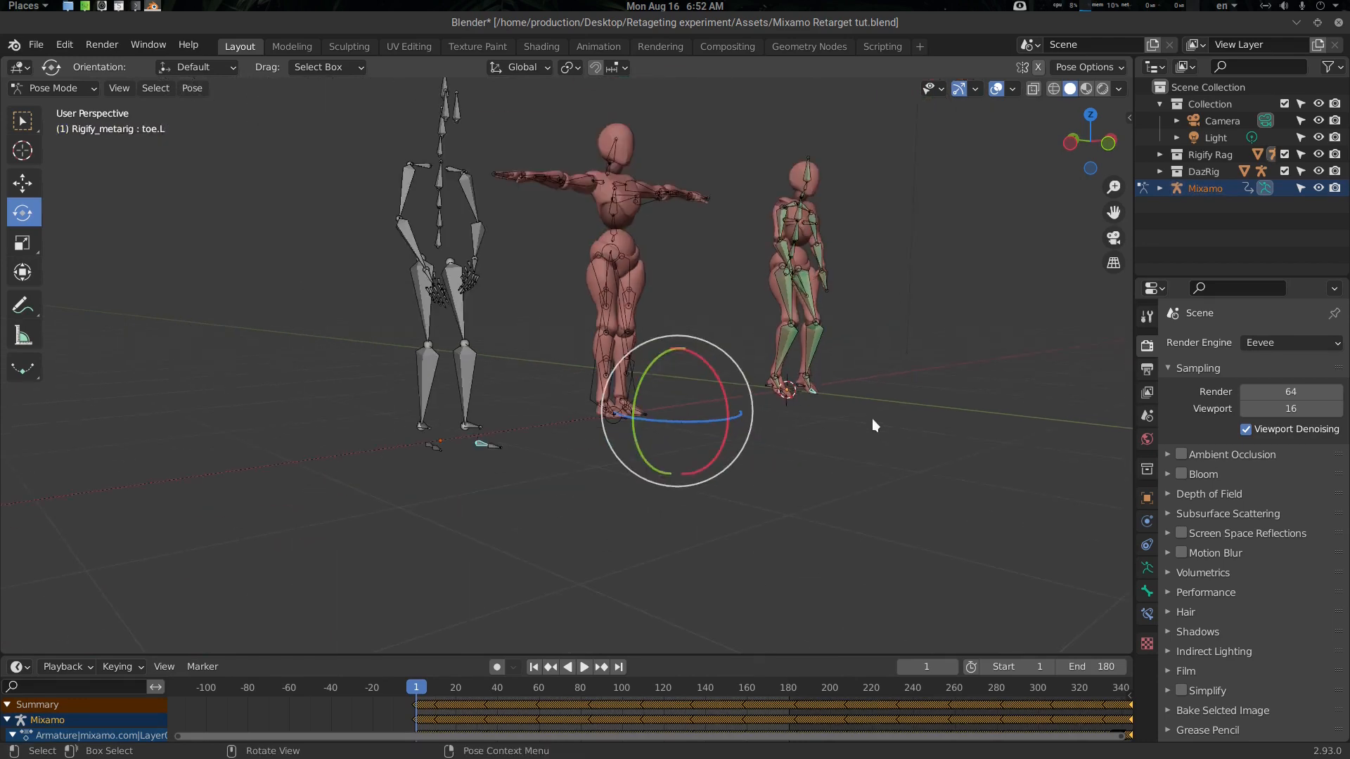
# Deselect all bones, play the dance to compare the Rigify rig with the Mixamo armature, and return to frame 1.
pyautogui.moveTo(872, 419); pyautogui.dragTo(778, 443, button='middle')
pyautogui.hotkey('alt', 'a')
pyautogui.press('space')
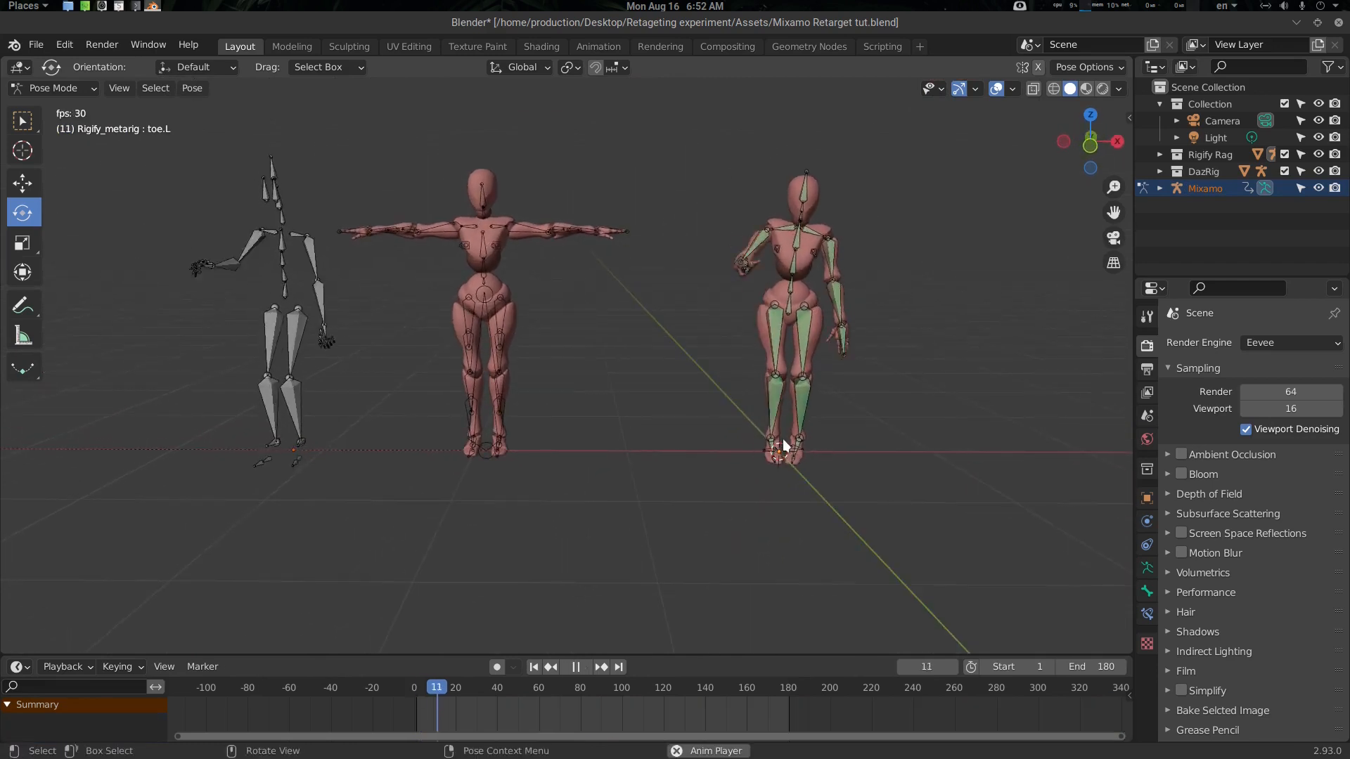
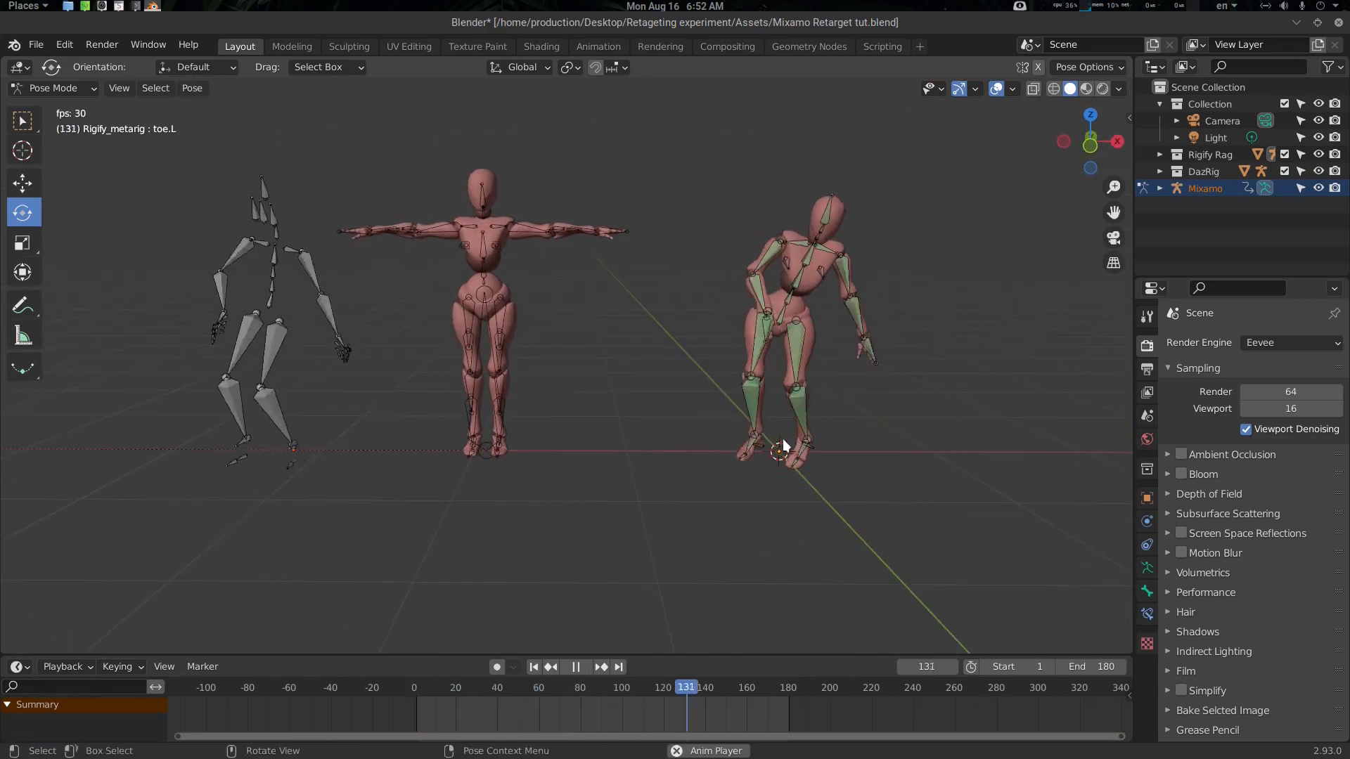
pyautogui.press('space')
pyautogui.hotkey('shift', 'Left')
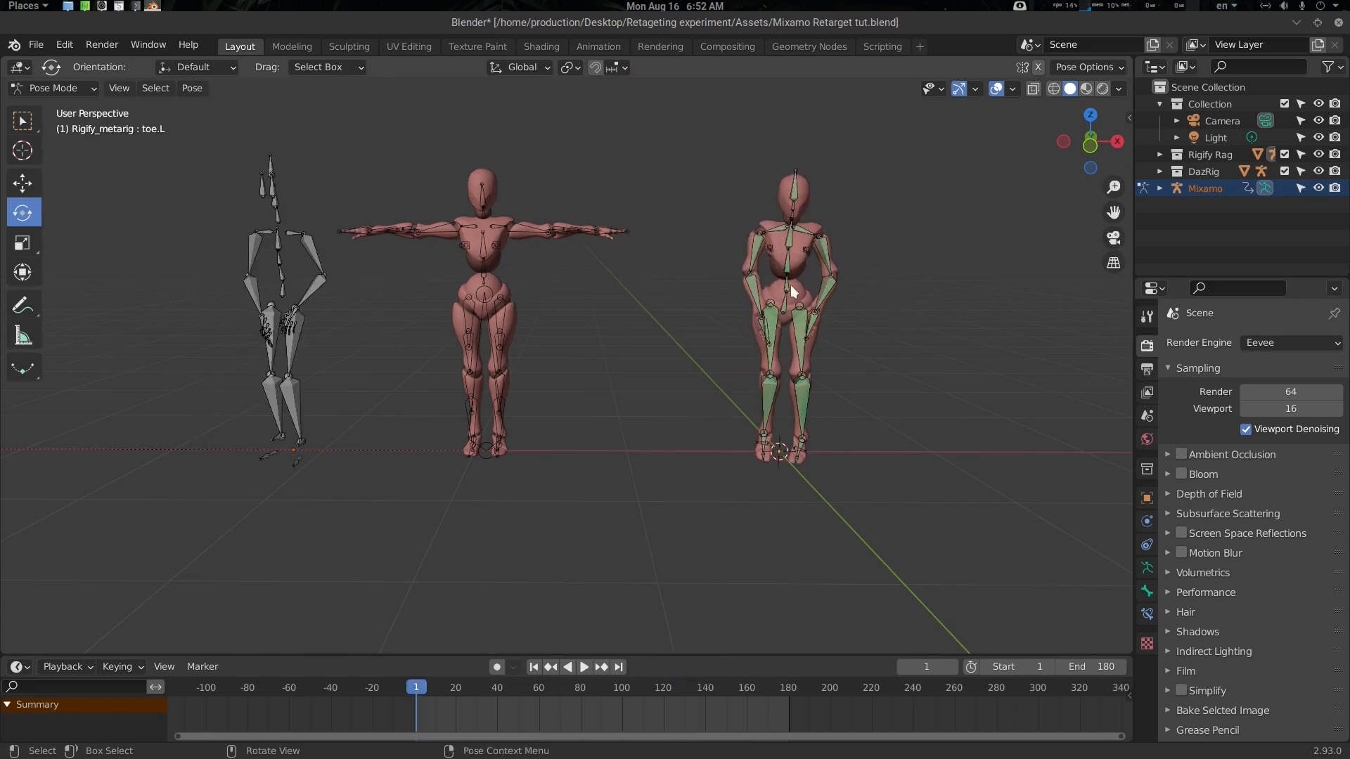
# Return to Object Mode and save the Mixamo Retarget tut.blend file.
pyautogui.hotkey('ctrl', 'Tab')
pyautogui.click(695, 289)
pyautogui.moveTo(695, 288); pyautogui.dragTo(588, 373, button='middle')
pyautogui.hotkey('ctrl', 's')
pyautogui.click(388, 356)
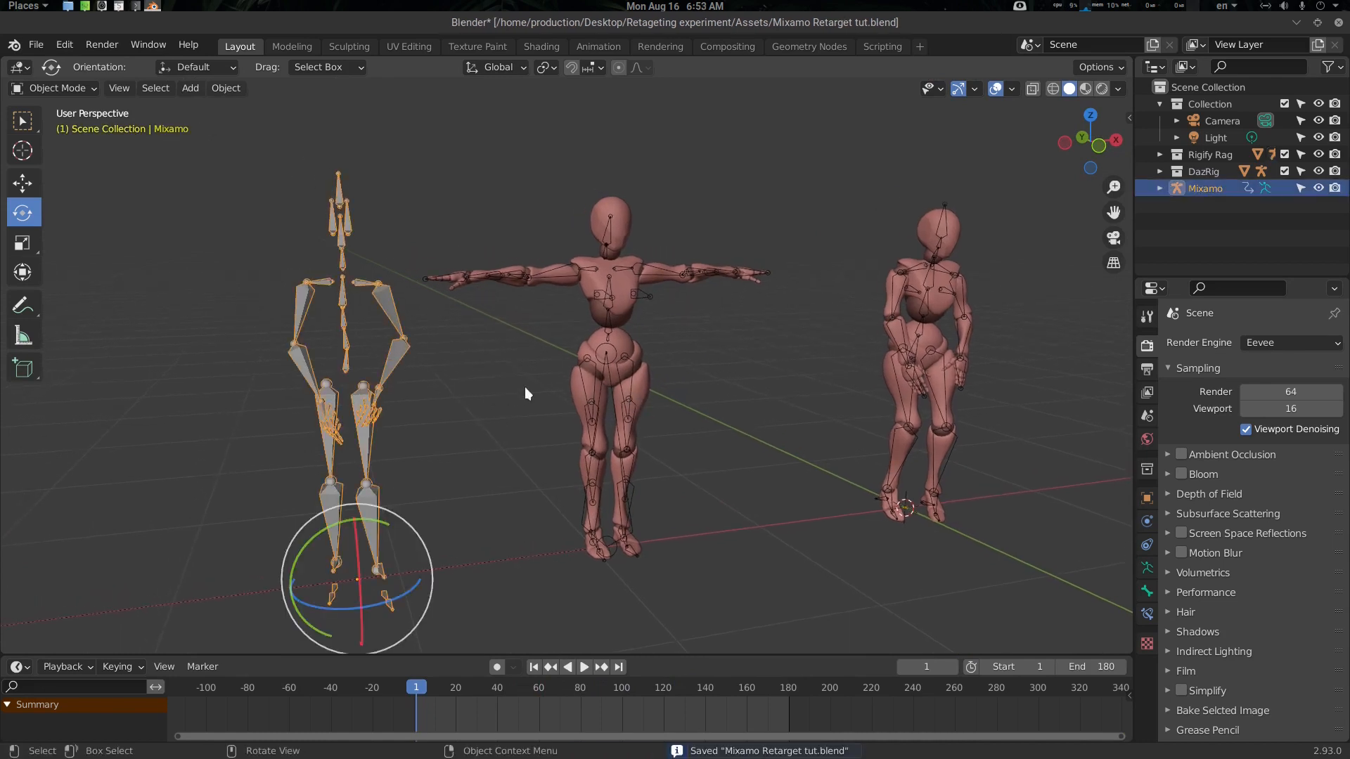
pyautogui.keyDown('shift'); pyautogui.click(605, 356); pyautogui.keyUp('shift')
pyautogui.click(416, 369)
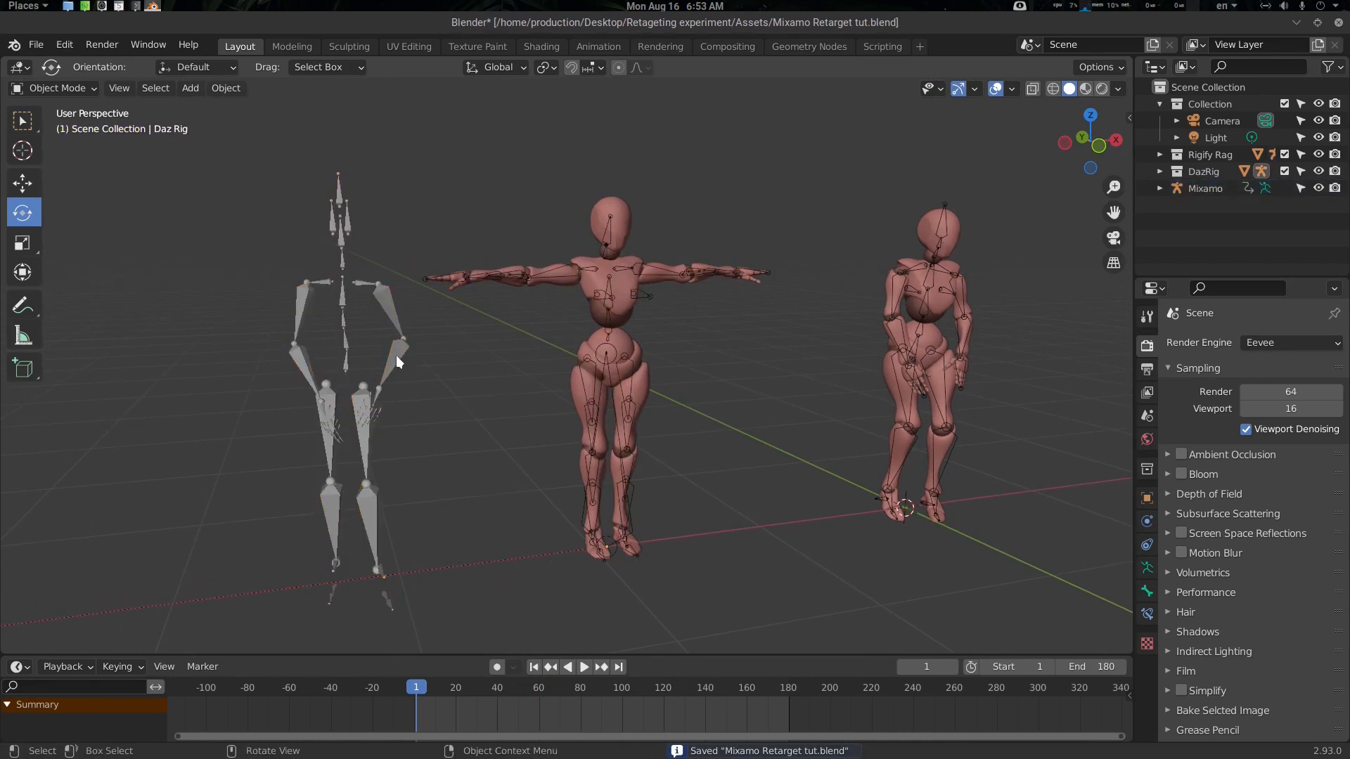
pyautogui.click(395, 356)
pyautogui.keyDown('shift'); pyautogui.click(612, 355); pyautogui.keyUp('shift')
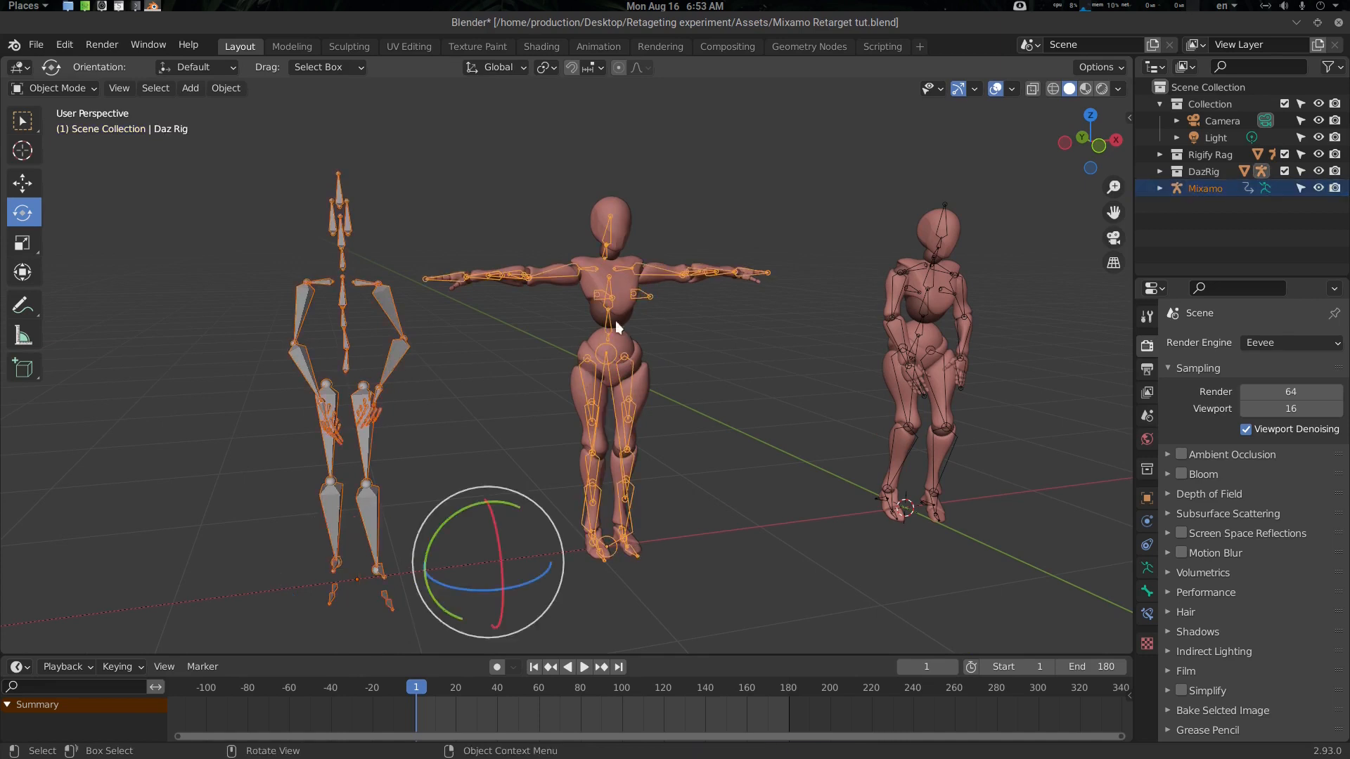
pyautogui.hotkey('ctrl', 'Tab')
pyautogui.click(620, 394)
pyautogui.scroll(5, 644, 391)
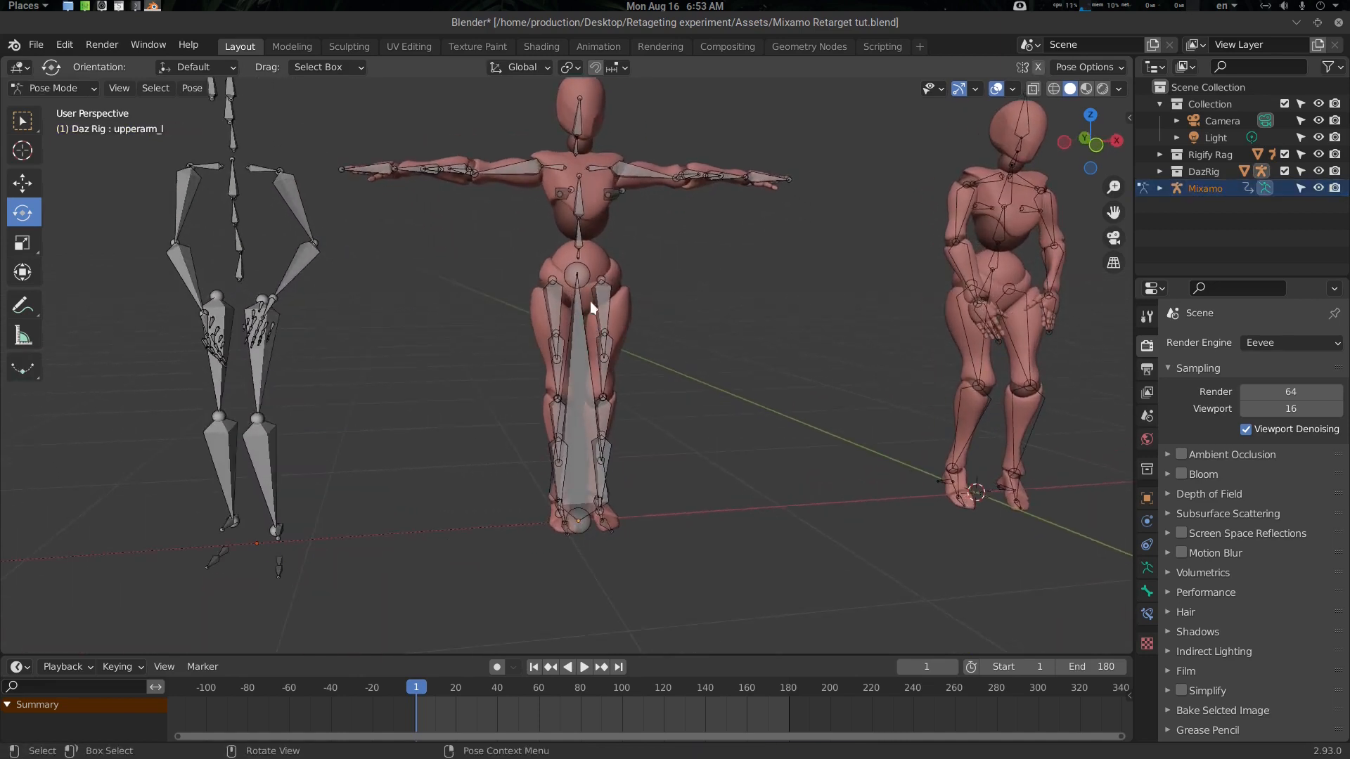
pyautogui.moveTo(590, 301); pyautogui.dragTo(575, 333, button='middle')
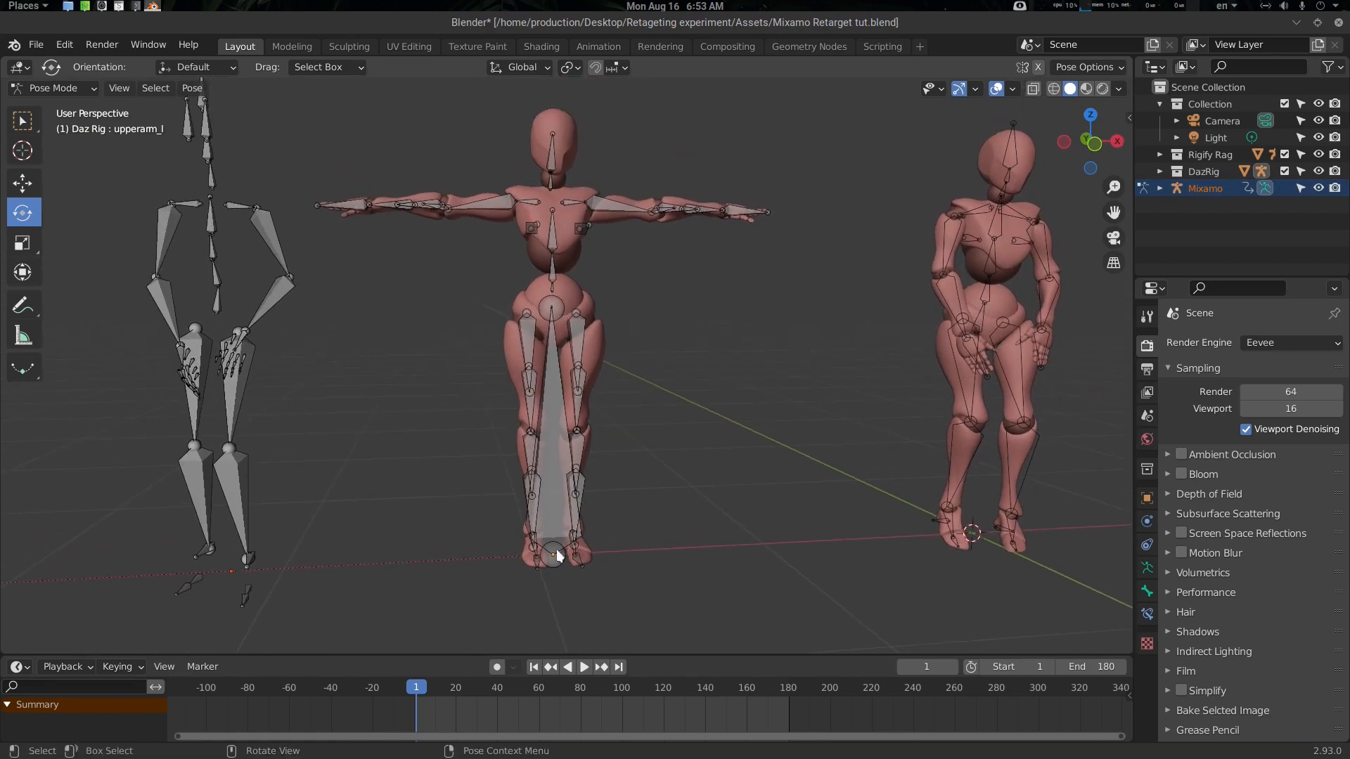
pyautogui.hotkey('ctrl', 'Tab')
pyautogui.click(411, 299)
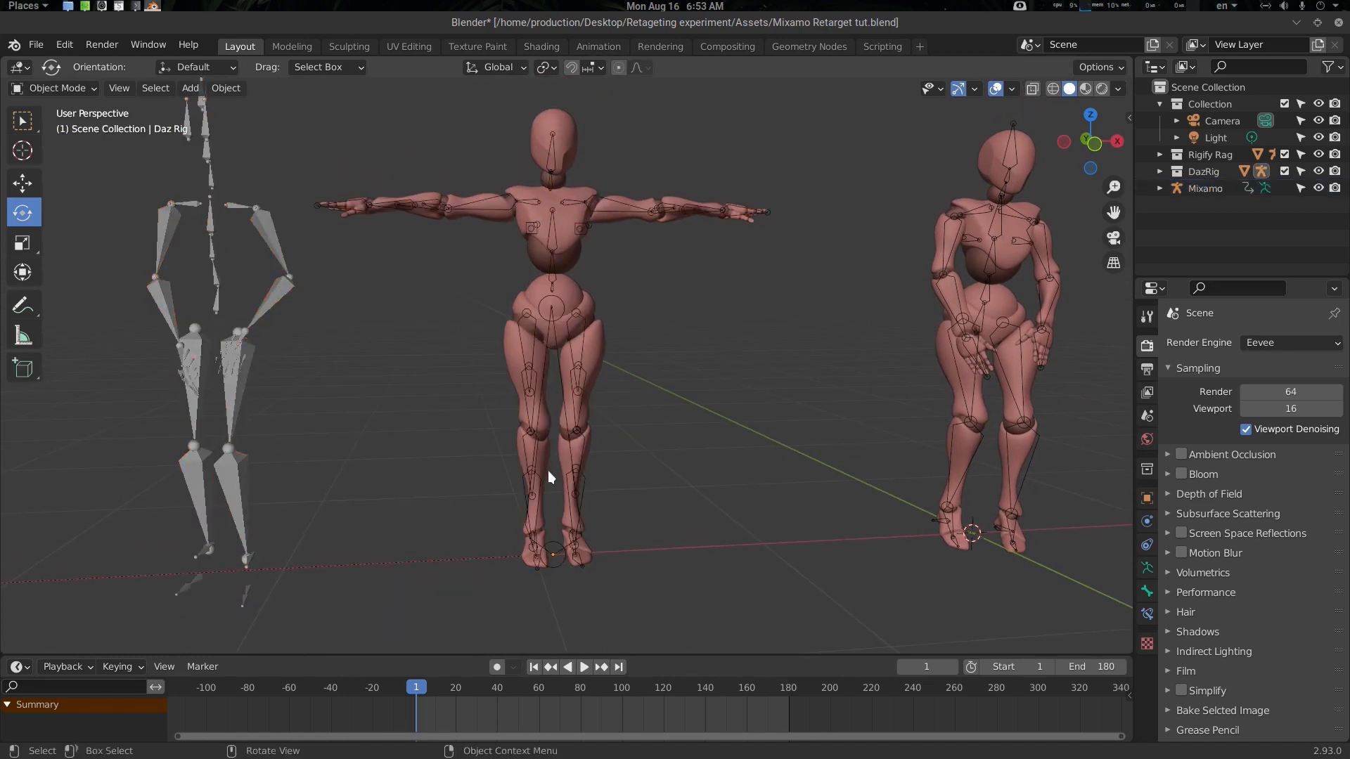
# In Edit Mode, raise the base joint of the Daz rig's large root bone from the floor to near the hips.
pyautogui.click(552, 315)
pyautogui.hotkey('ctrl', 'Tab')
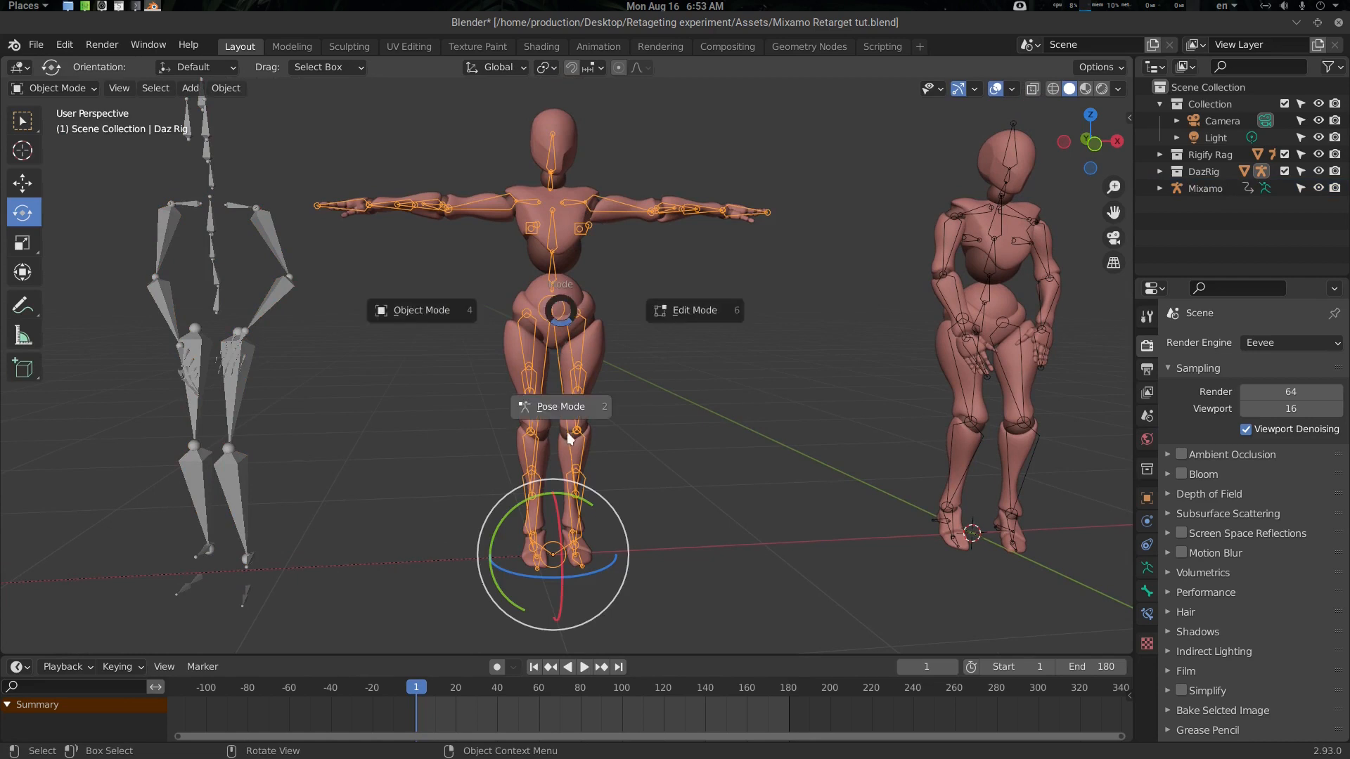
pyautogui.click(709, 315)
pyautogui.keyDown('shift'); pyautogui.moveTo(566, 564); pyautogui.dragTo(523, 507, button='middle'); pyautogui.keyUp('shift')
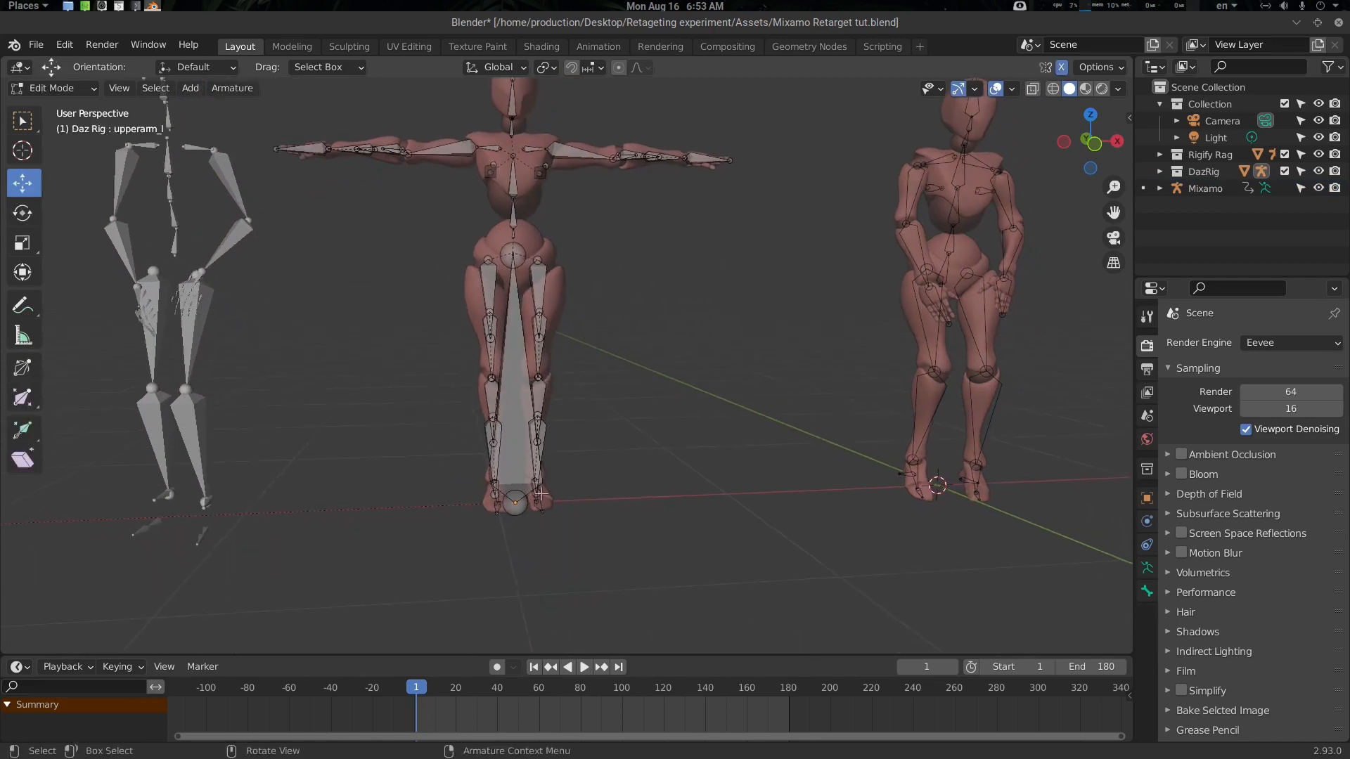
pyautogui.click(523, 508)
pyautogui.moveTo(515, 438); pyautogui.dragTo(517, 226)
pyautogui.keyDown('shift'); pyautogui.moveTo(542, 350); pyautogui.dragTo(571, 419, button='middle'); pyautogui.keyUp('shift')
pyautogui.press('Tab')
pyautogui.hotkey('alt', 'a')
# Select the Mixamo armature together with the Daz Rig and enter Pose Mode.
pyautogui.click(331, 350)
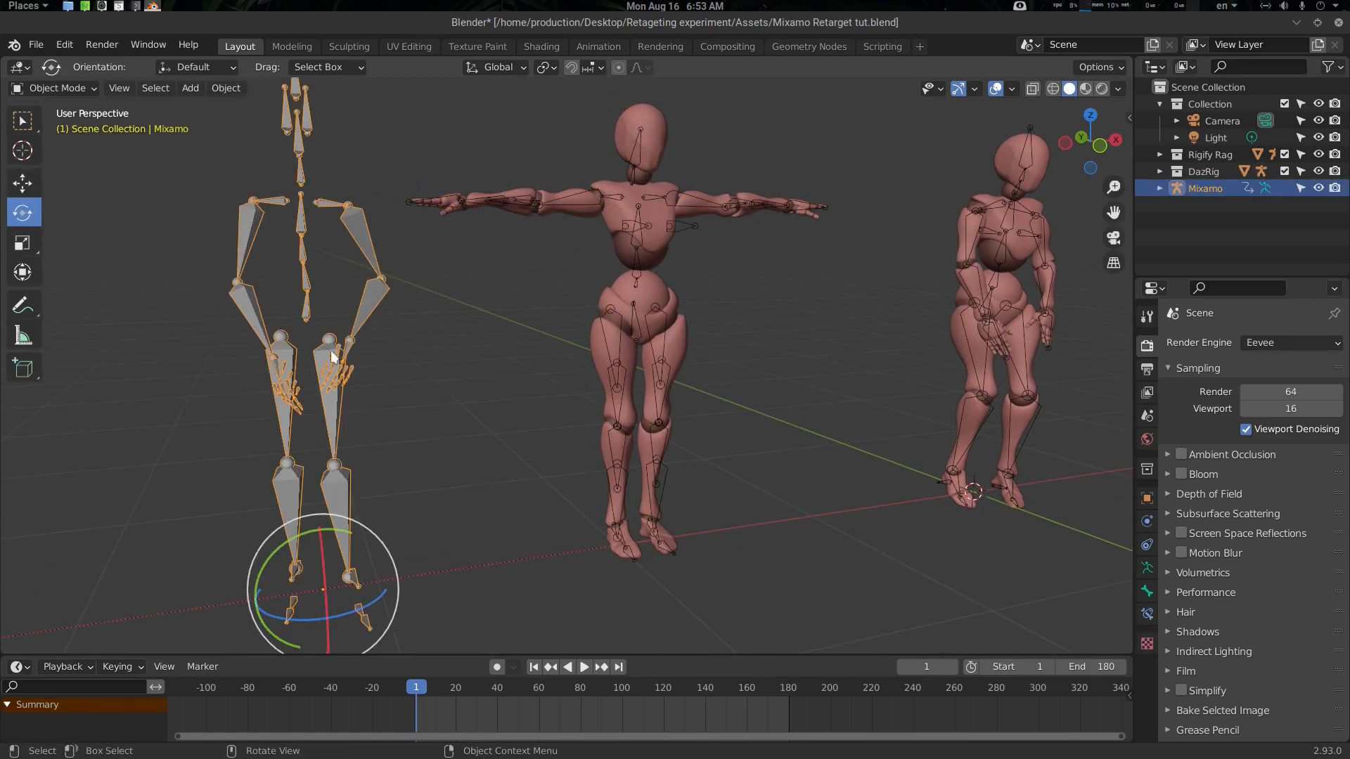
pyautogui.keyDown('shift'); pyautogui.click(636, 321); pyautogui.keyUp('shift')
pyautogui.hotkey('ctrl', 'Tab')
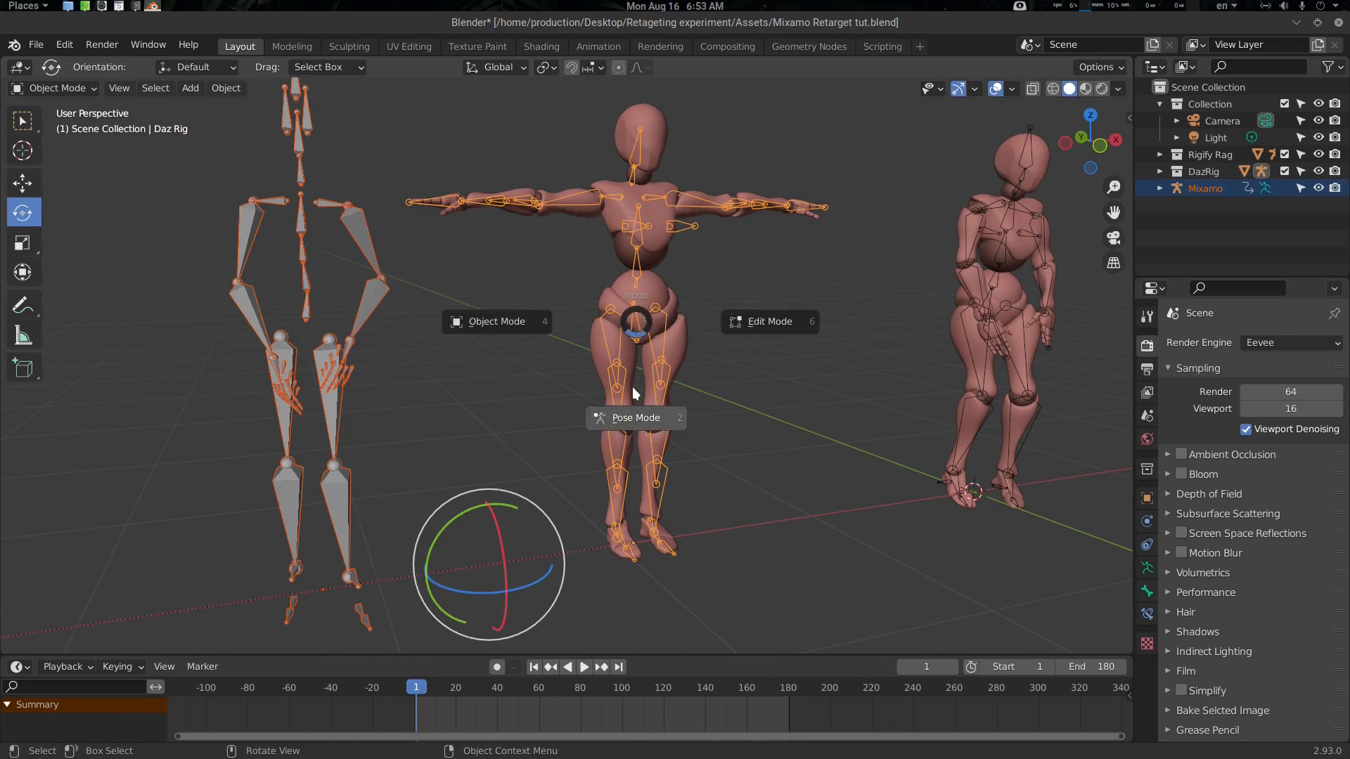
pyautogui.click(633, 408)
# Retarget the Mixamo Hips bone onto the Daz rig's root bone as the root.
pyautogui.moveTo(601, 391); pyautogui.dragTo(590, 396, button='middle')
pyautogui.click(309, 343)
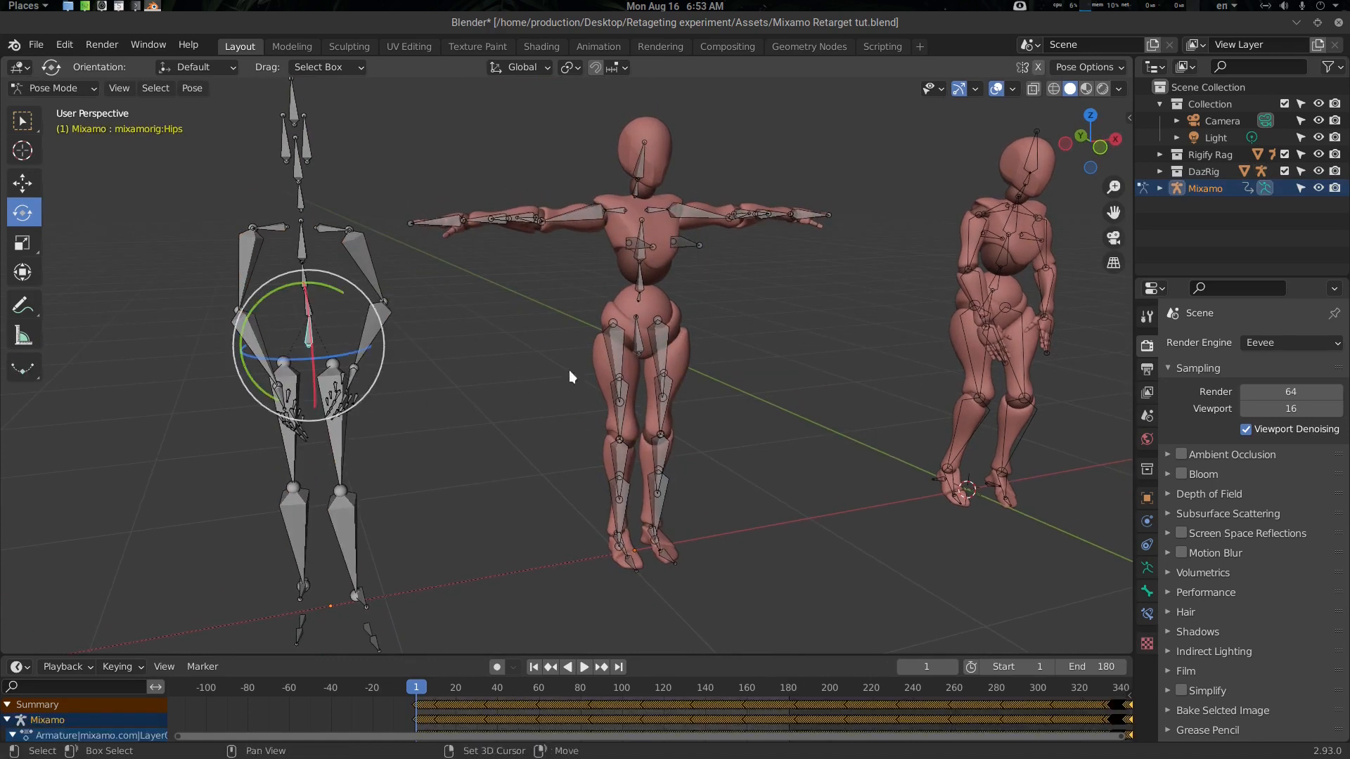
pyautogui.keyDown('shift'); pyautogui.click(640, 343); pyautogui.keyUp('shift')
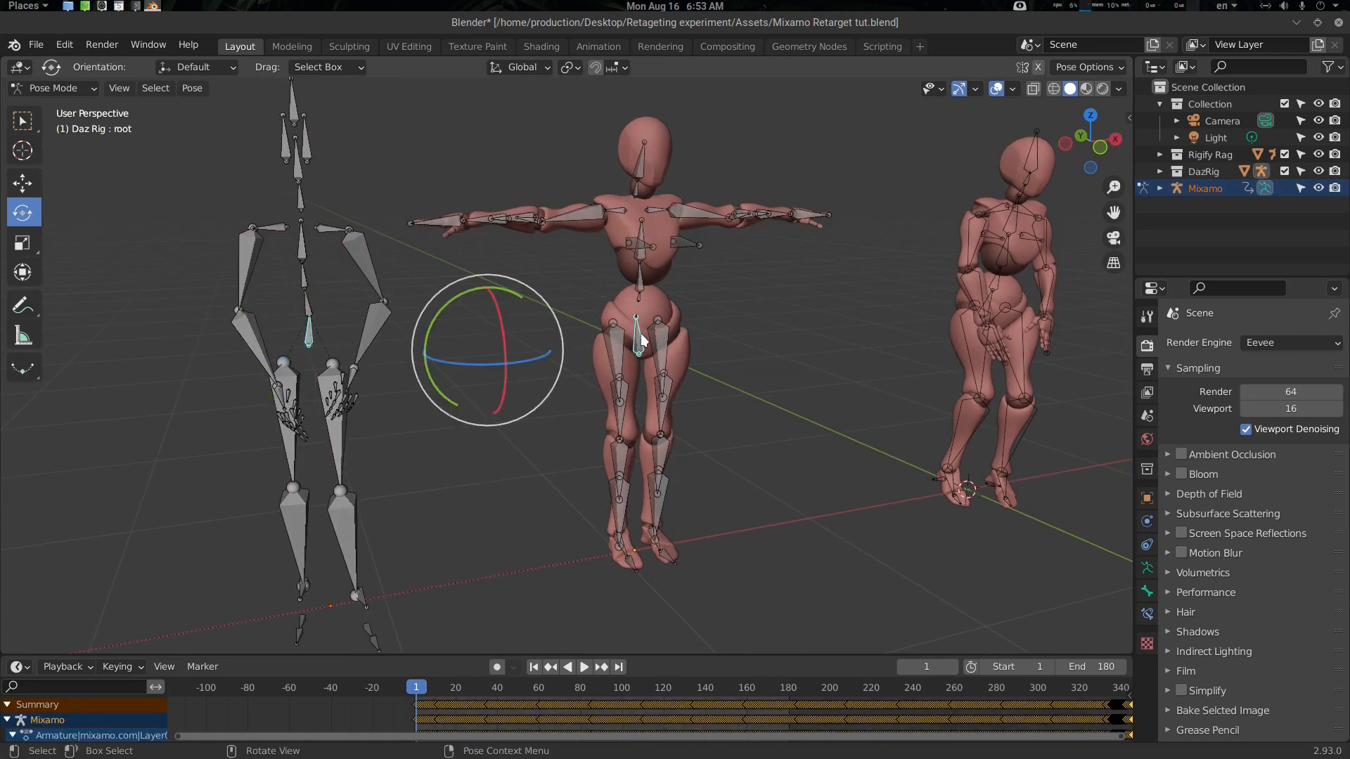
pyautogui.press('q')
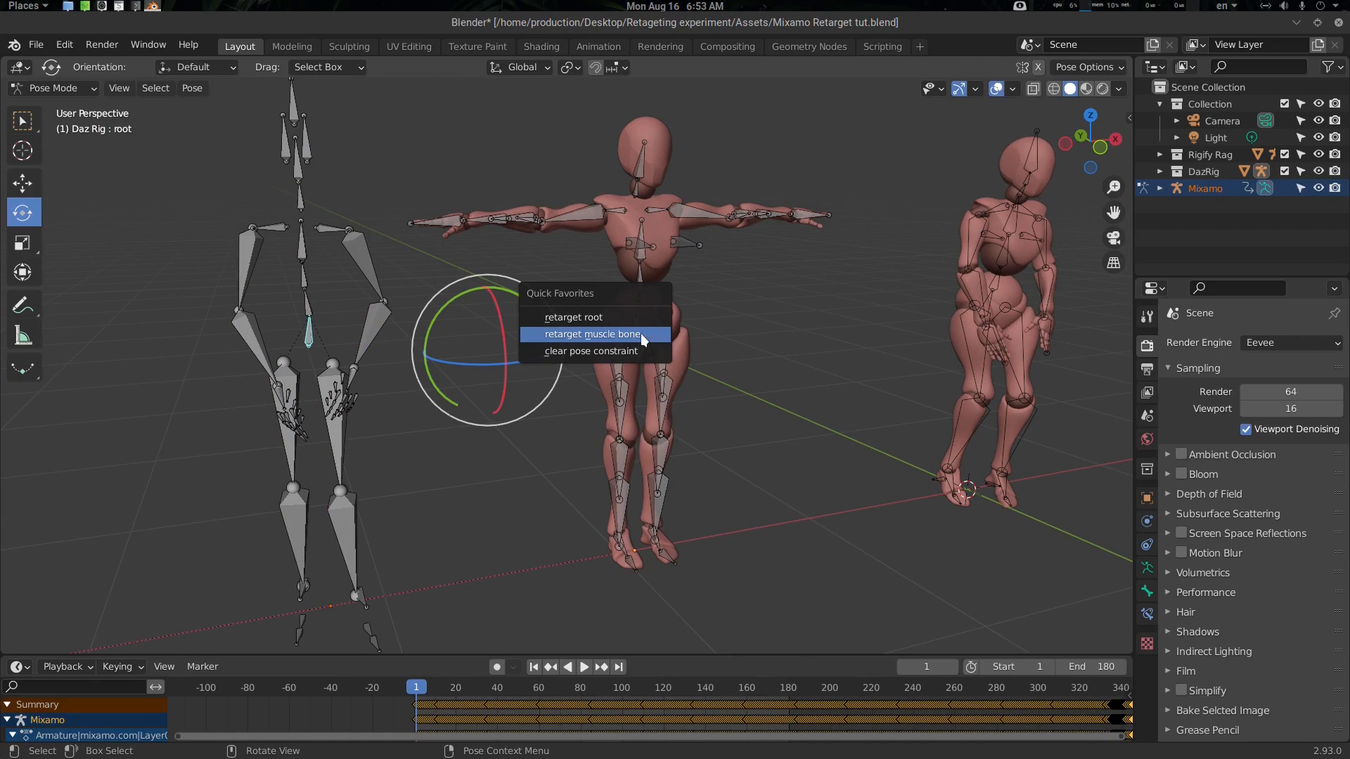
pyautogui.click(594, 322)
pyautogui.moveTo(692, 424); pyautogui.dragTo(370, 425, button='middle')
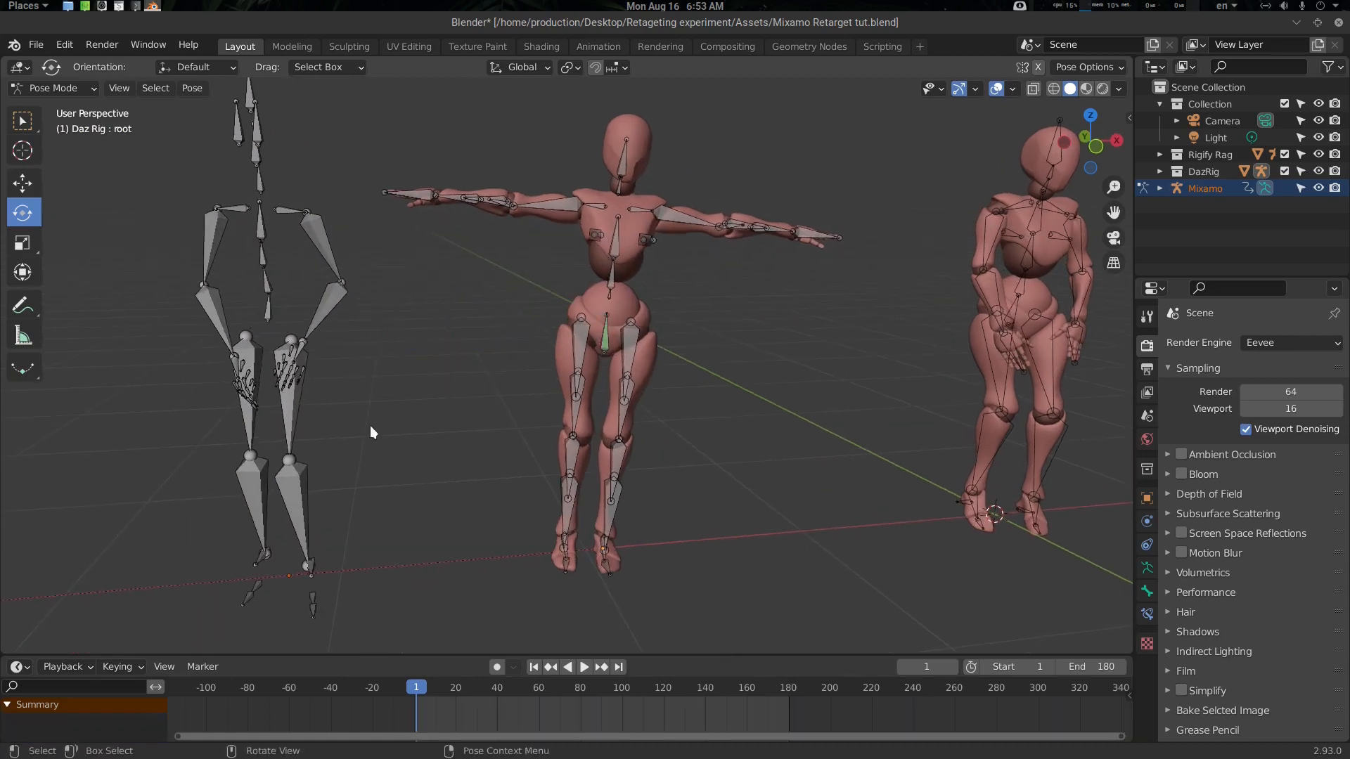
# Retarget the Mixamo LeftShoulder bone onto the Daz rig's clavicle_l bone as a muscle bone.
pyautogui.moveTo(357, 360); pyautogui.dragTo(327, 298, button='middle')
pyautogui.click(289, 235)
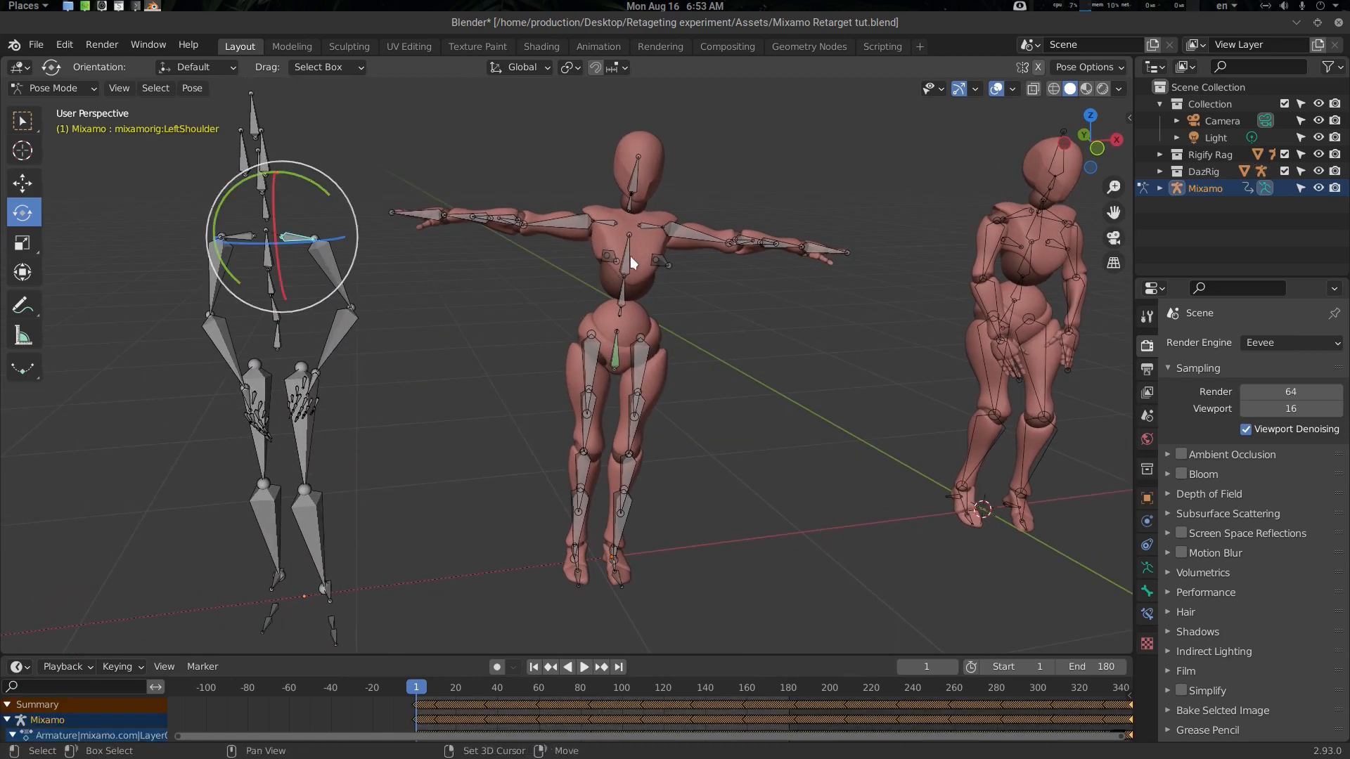
pyautogui.keyDown('shift'); pyautogui.click(649, 225); pyautogui.keyUp('shift')
pyautogui.press('q')
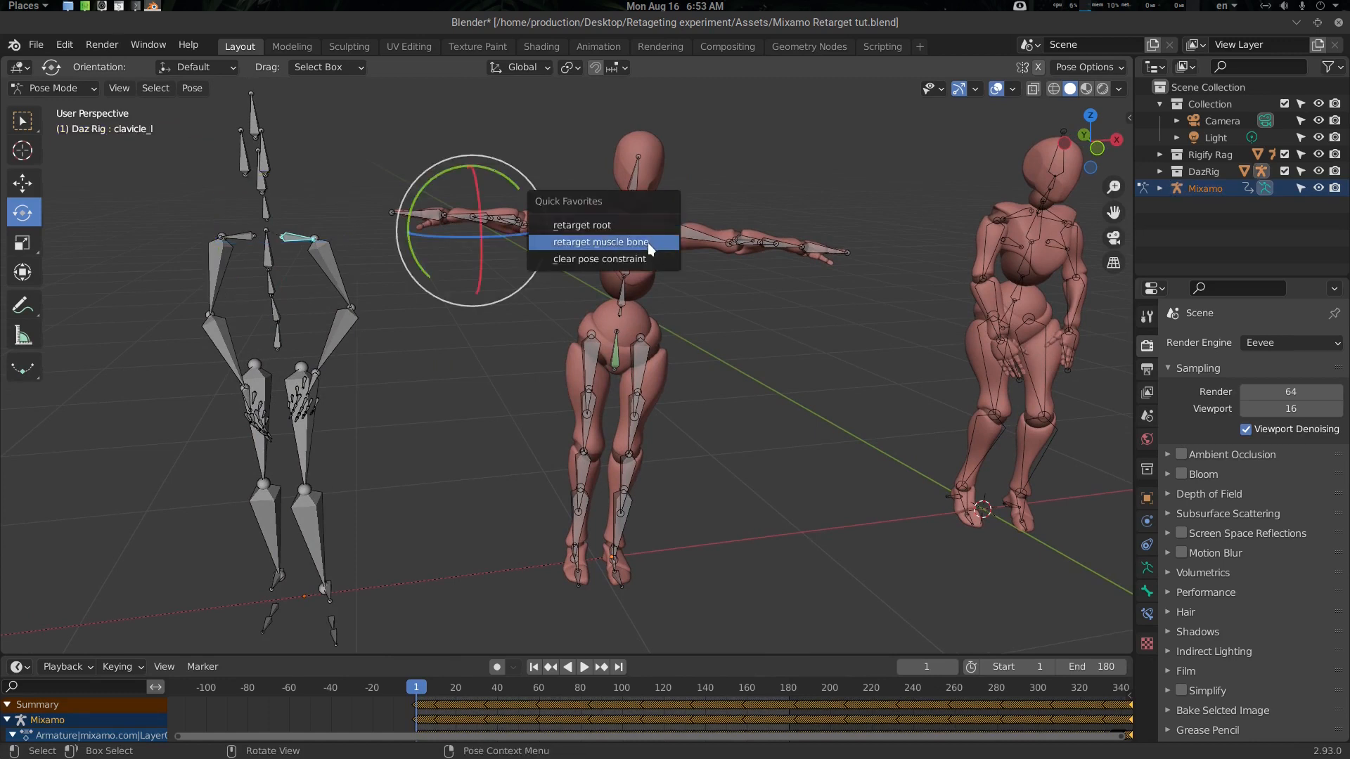
pyautogui.click(648, 243)
# Retarget the Mixamo LeftArm bone onto the Daz rig's upperarm_l bone as a muscle bone.
pyautogui.click(337, 266)
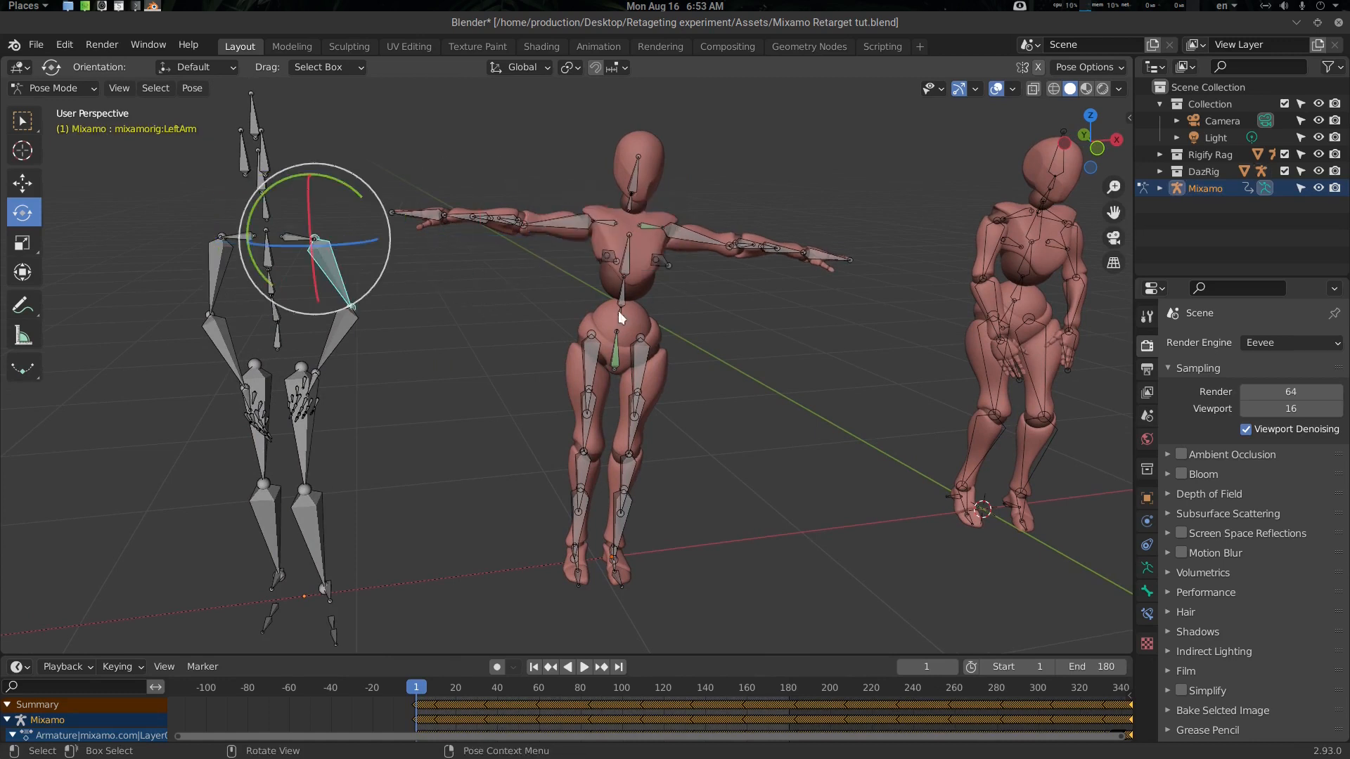
pyautogui.keyDown('shift'); pyautogui.click(691, 242); pyautogui.keyUp('shift')
pyautogui.press('q')
pyautogui.click(690, 242)
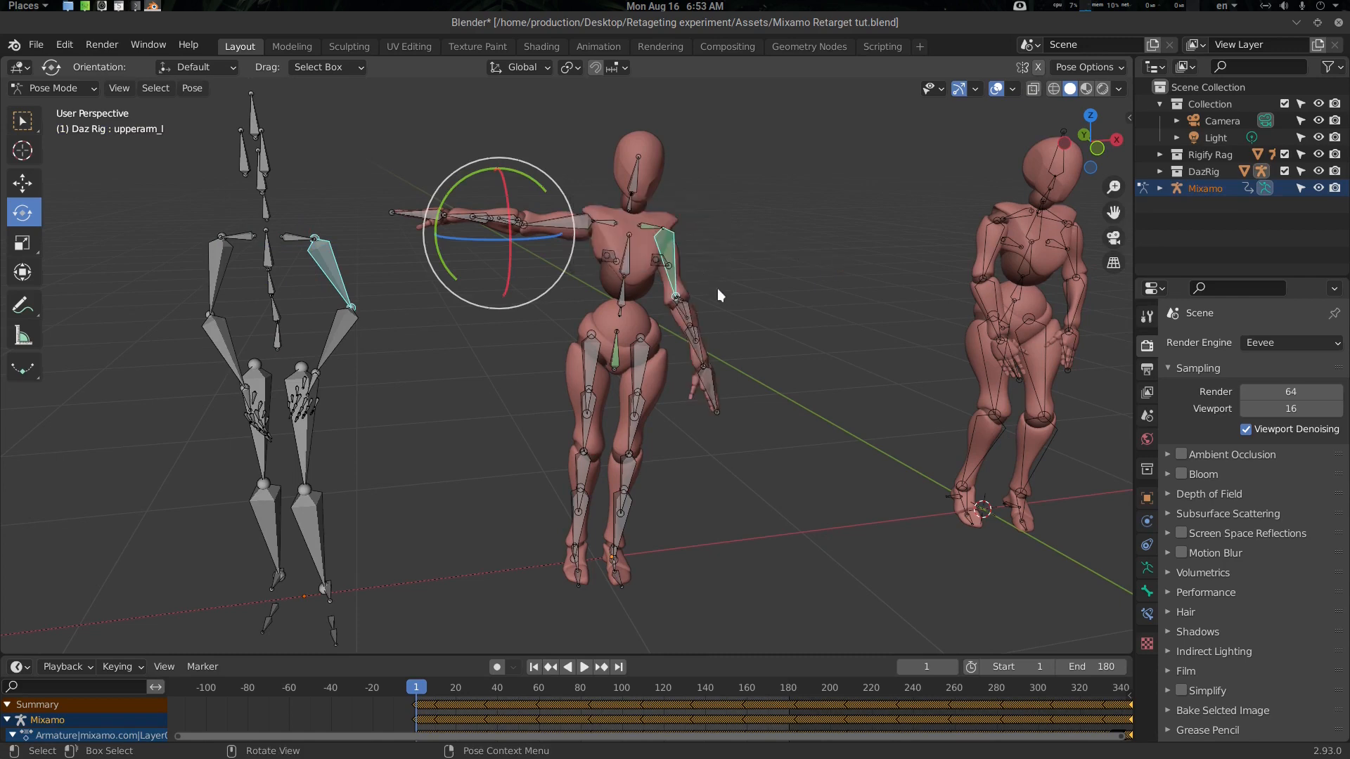
# Inspect the Relations and Deform settings of the Daz rig's upperarm_l and lowerarm_l bones.
pyautogui.moveTo(717, 288); pyautogui.dragTo(685, 391, button='middle')
pyautogui.scroll(4, 666, 352)
pyautogui.moveTo(675, 386); pyautogui.dragTo(641, 385, button='middle')
pyautogui.scroll(2, 606, 364)
pyautogui.keyDown('shift'); pyautogui.moveTo(579, 353); pyautogui.dragTo(612, 360, button='middle'); pyautogui.keyUp('shift')
pyautogui.hotkey('alt', 'a')
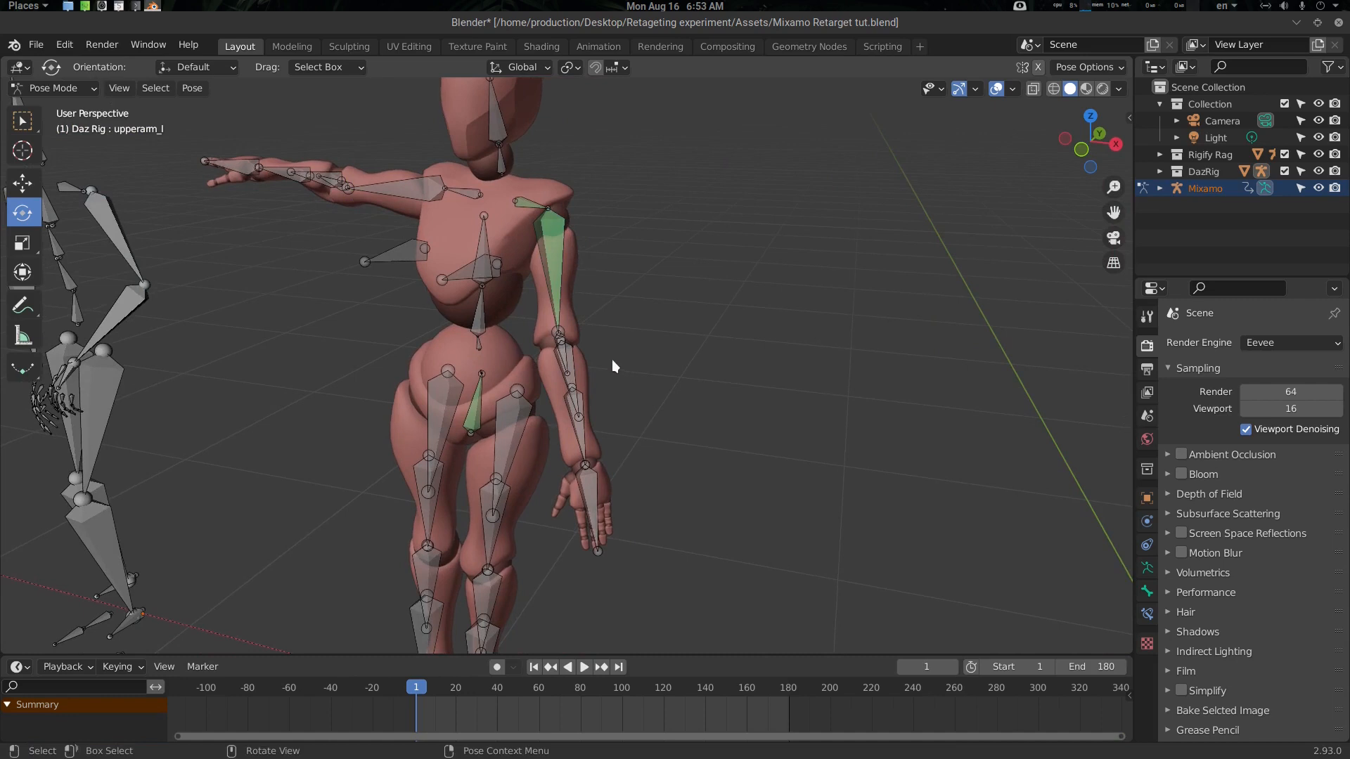
pyautogui.click(566, 364)
pyautogui.scroll(2, 597, 365)
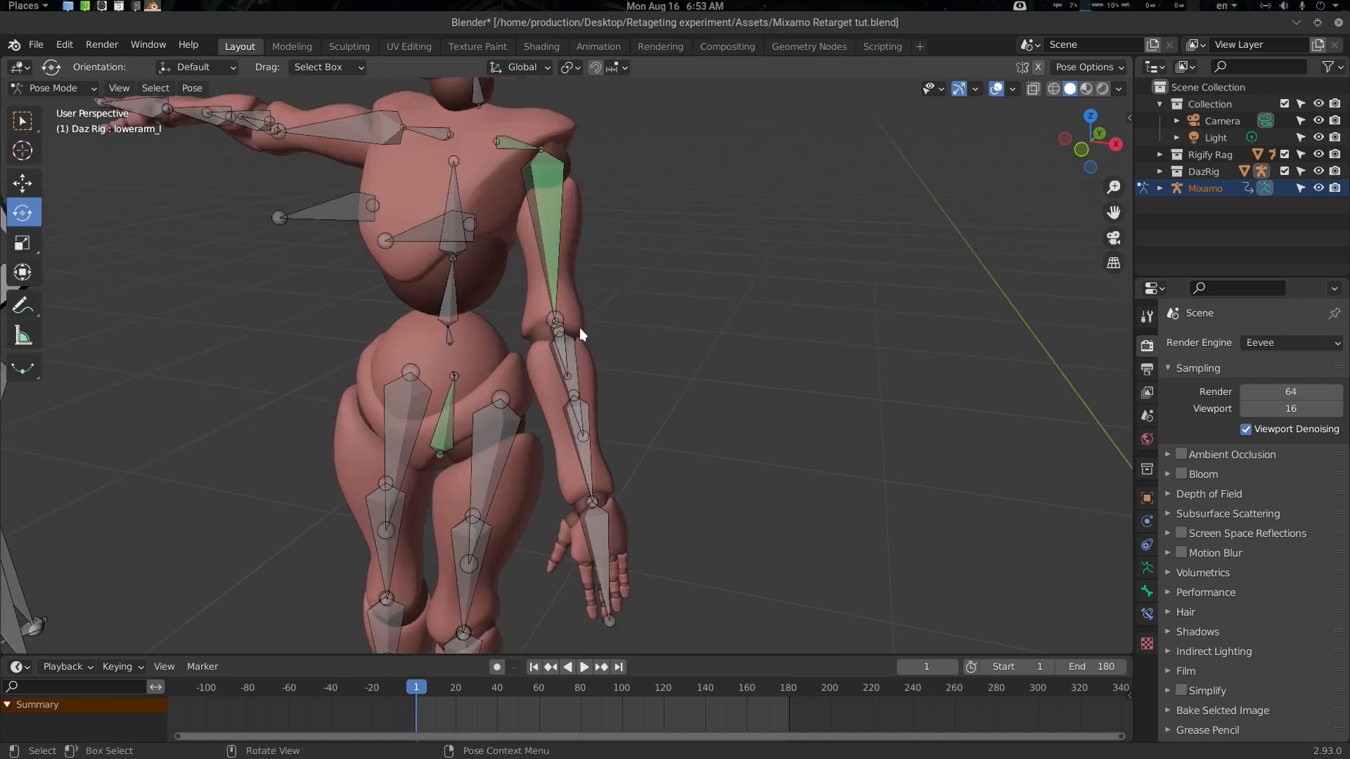
pyautogui.scroll(2, 579, 328)
pyautogui.scroll(-2, 580, 308)
pyautogui.click(550, 232)
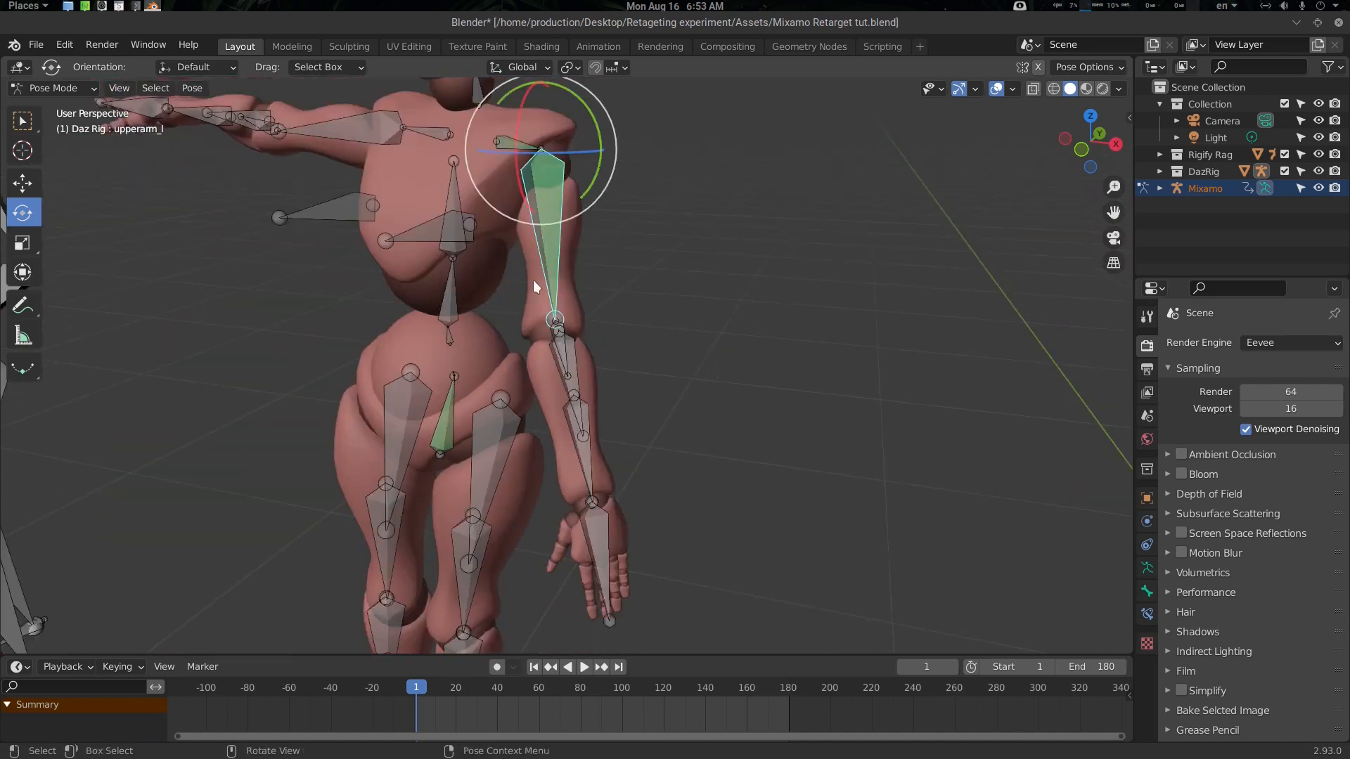
pyautogui.click(1147, 591)
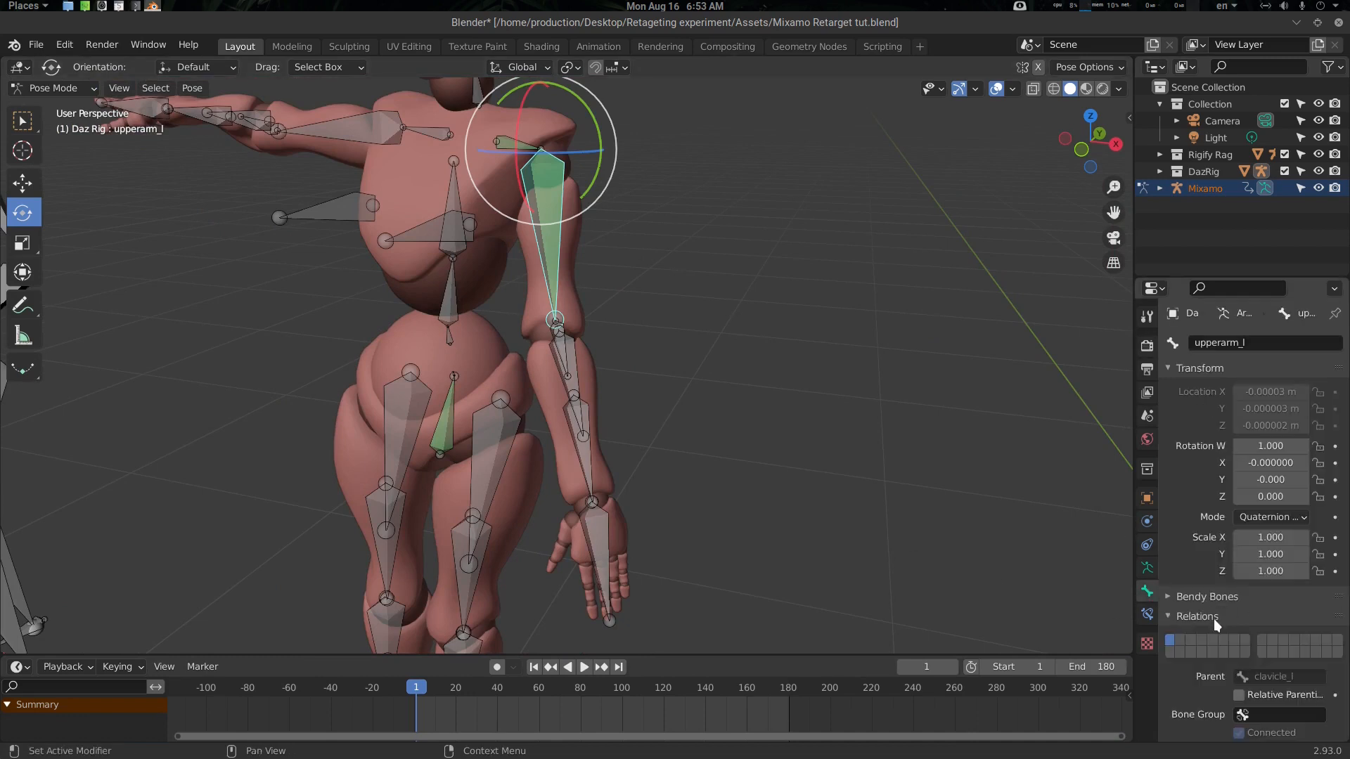
pyautogui.scroll(-5, 1214, 618)
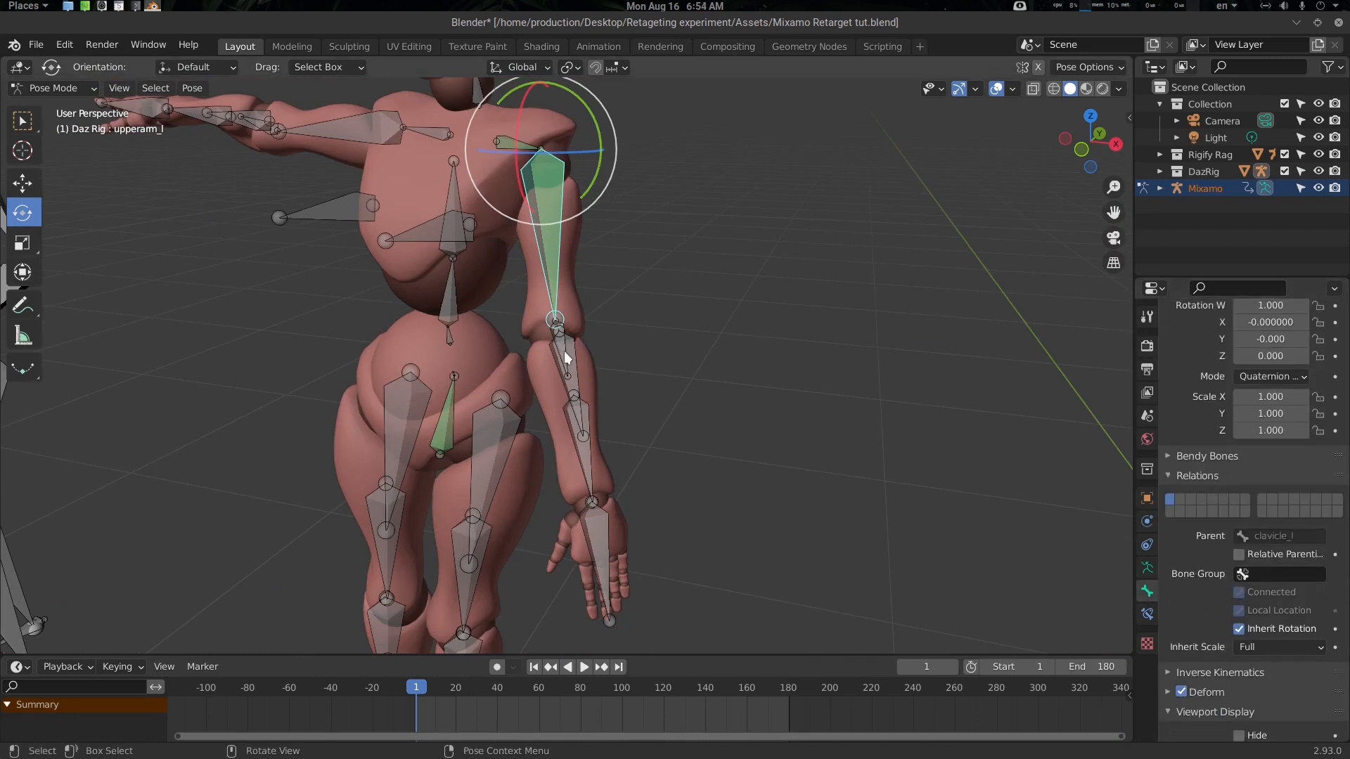
pyautogui.click(571, 369)
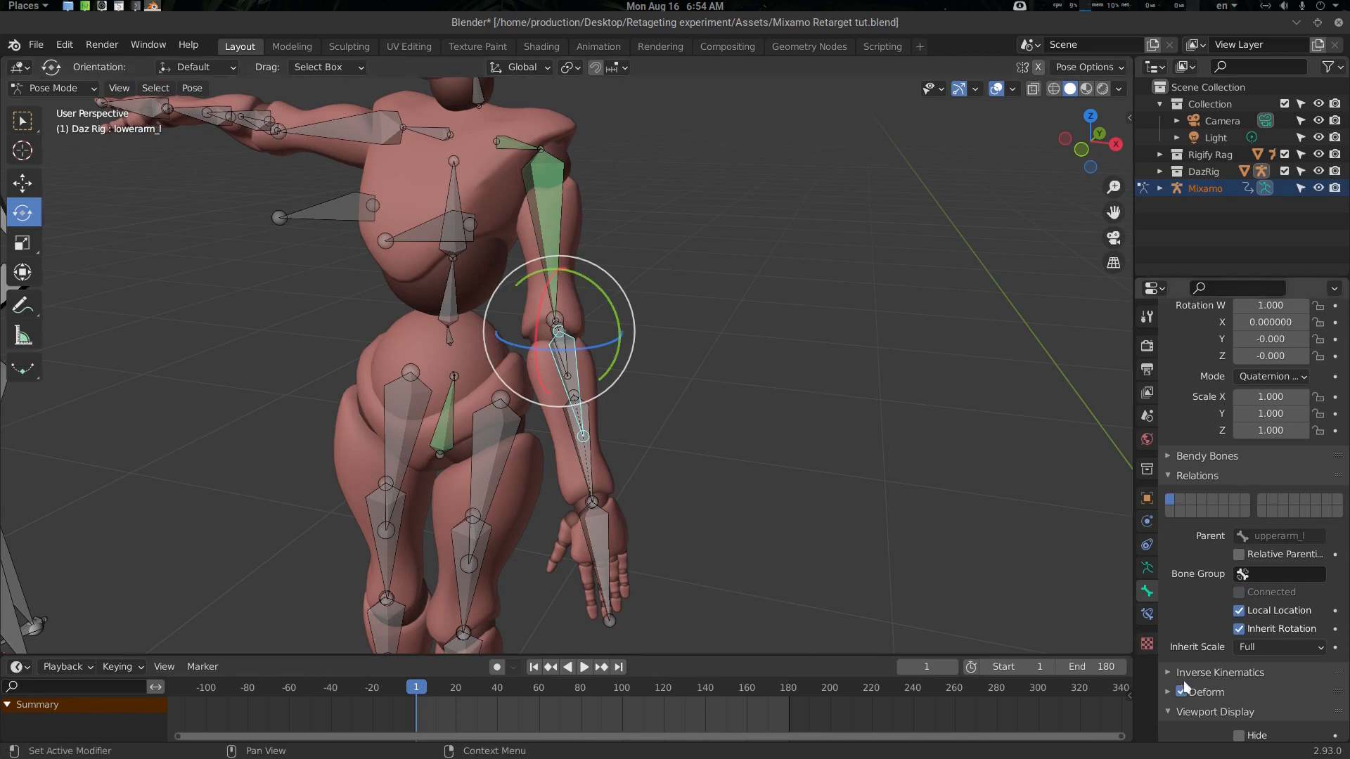
pyautogui.scroll(2, 617, 467)
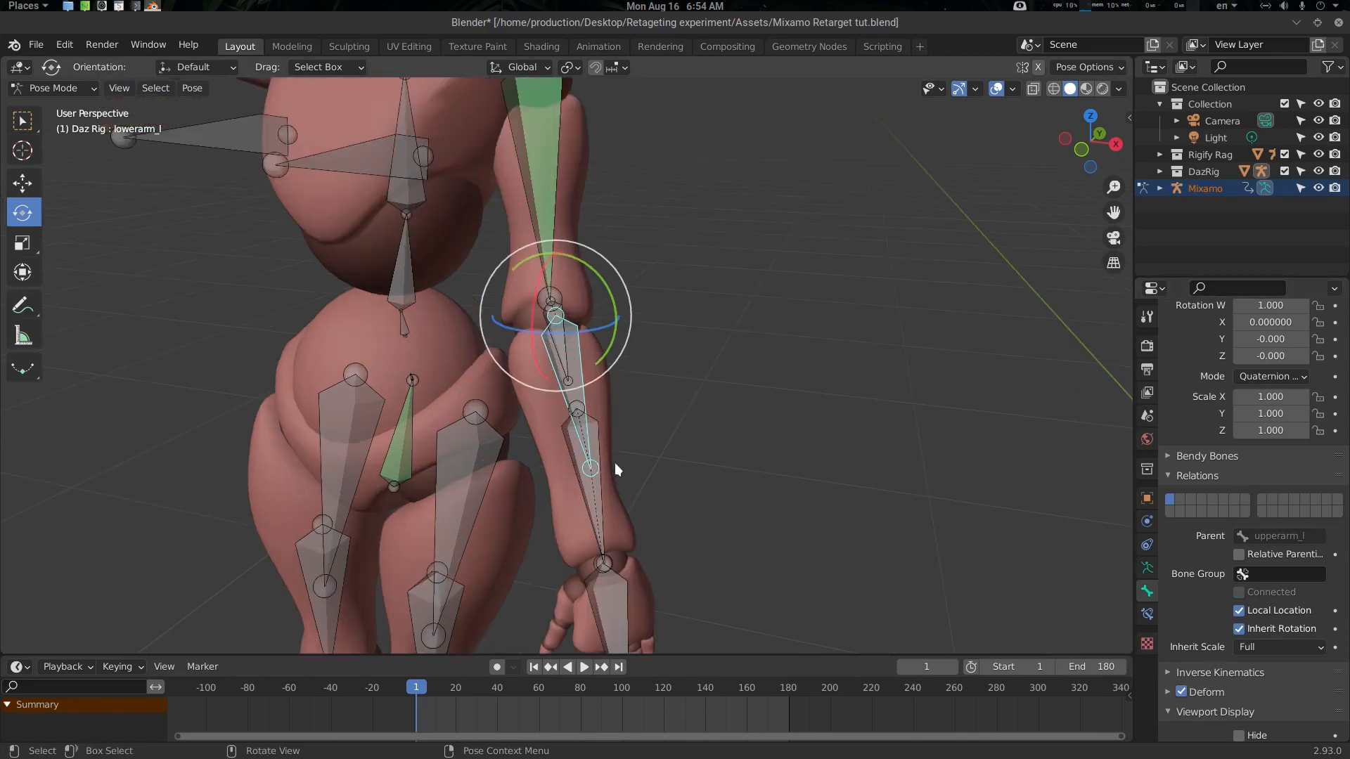
# Check the Deform setting of the Daz rig's upperarm_twist_01_l and lowerarm_twist_01_l bones.
pyautogui.click(559, 298)
pyautogui.click(555, 320)
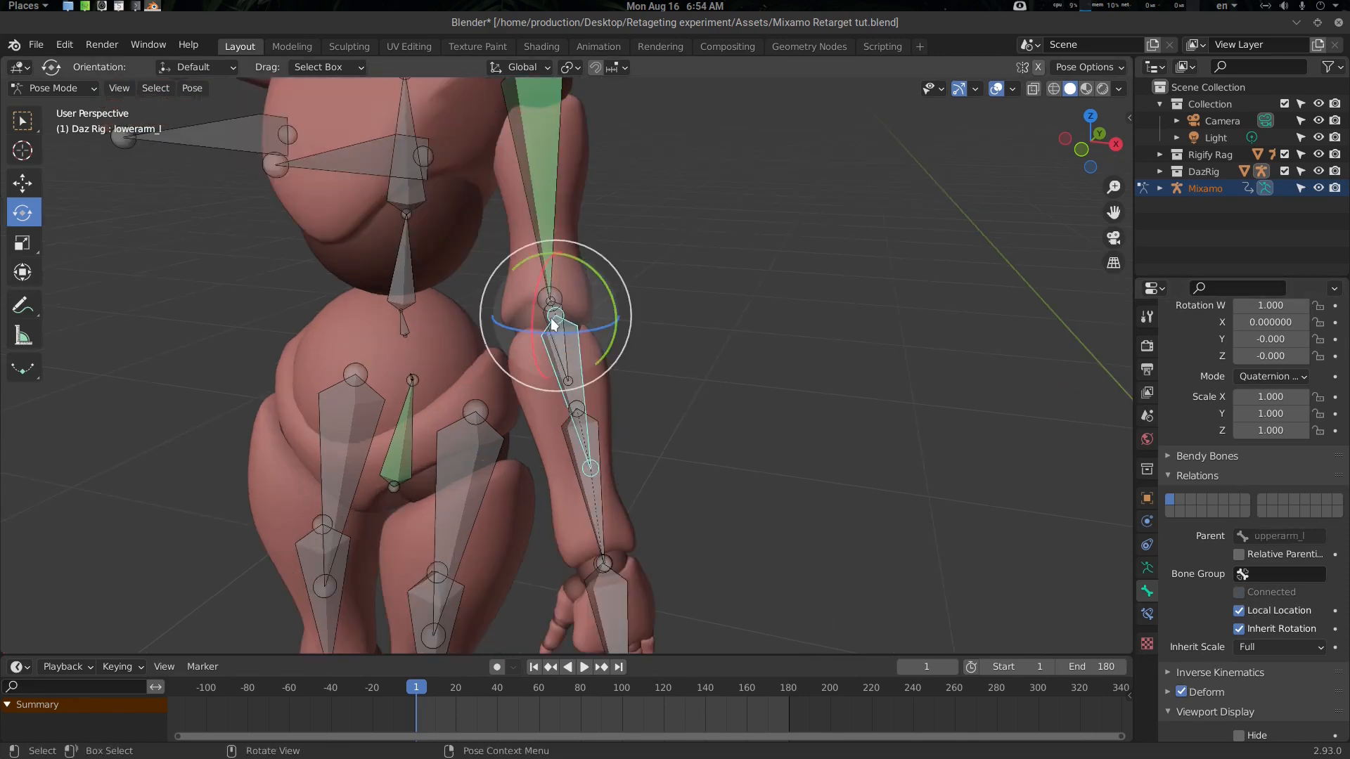
pyautogui.scroll(3, 587, 328)
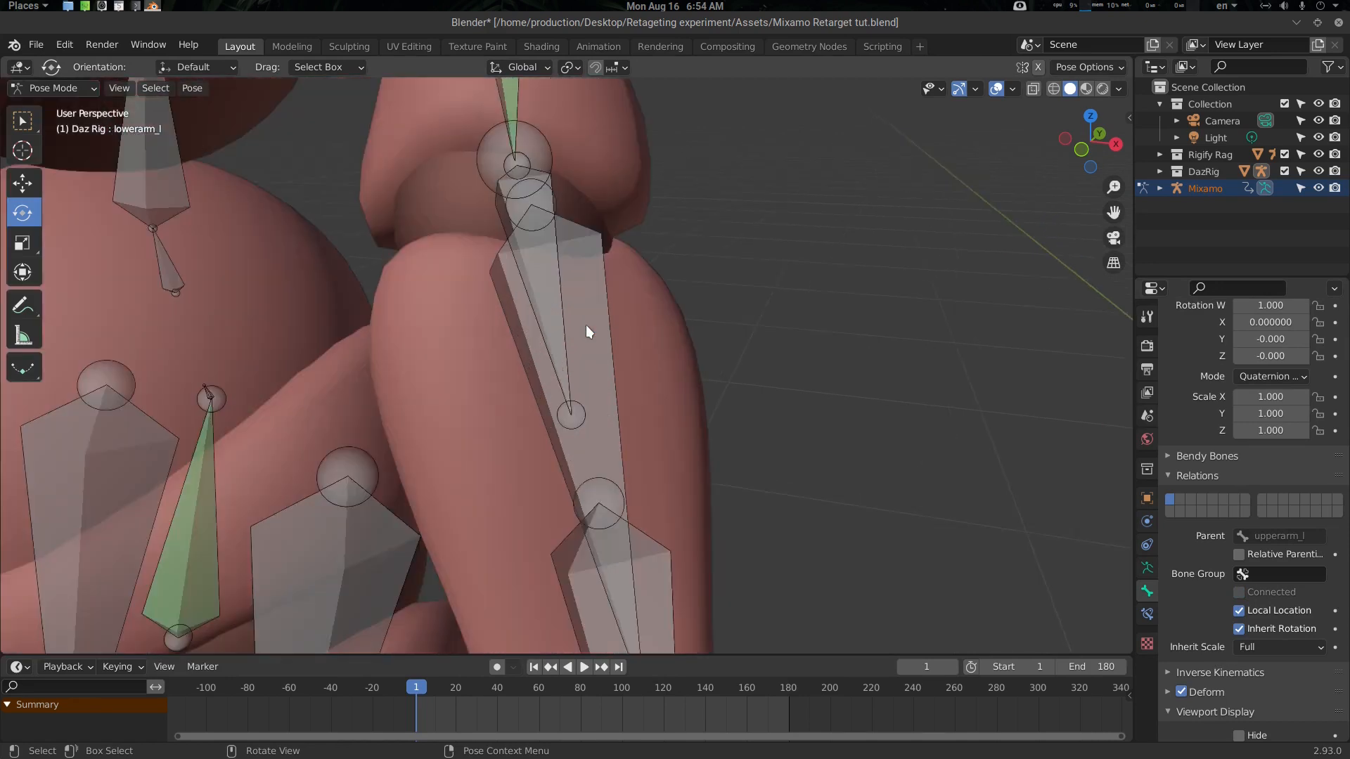
pyautogui.click(498, 204)
pyautogui.scroll(-4, 672, 398)
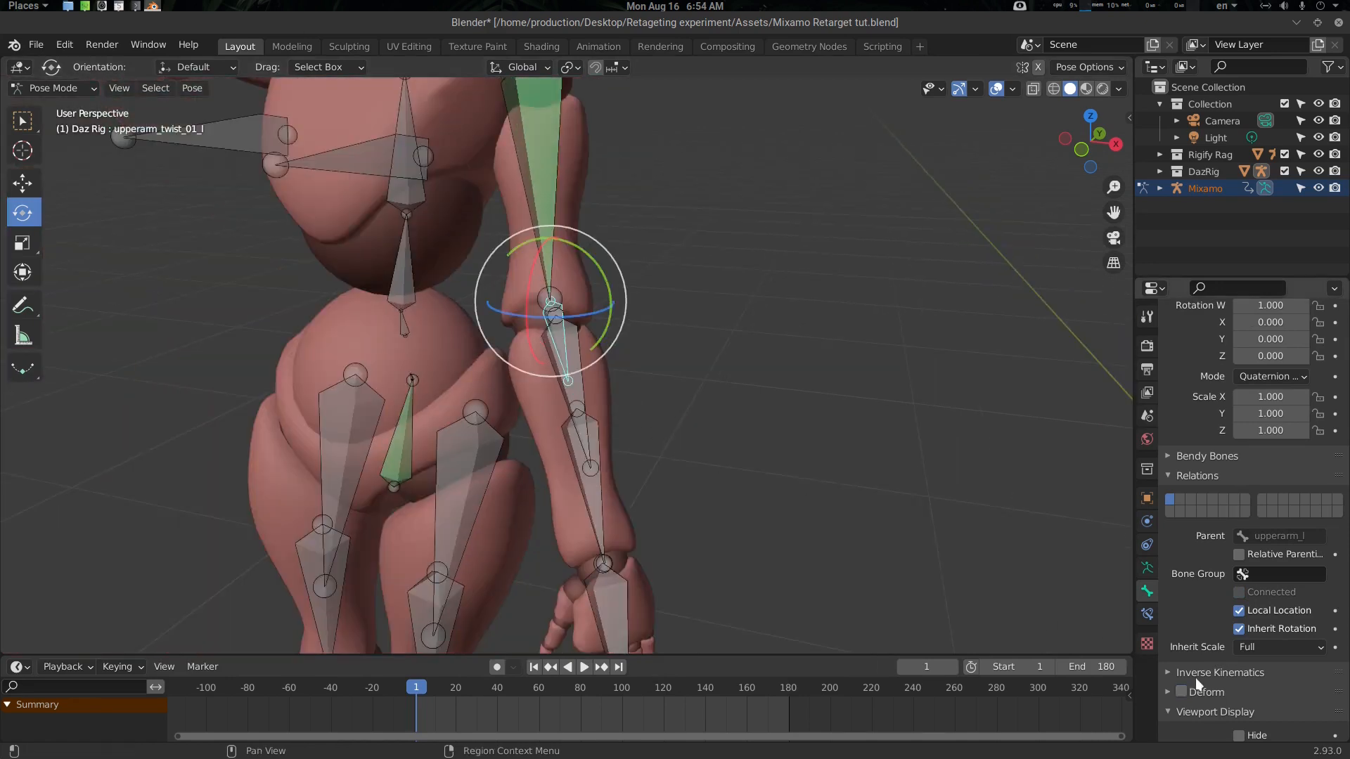
pyautogui.scroll(-3, 627, 527)
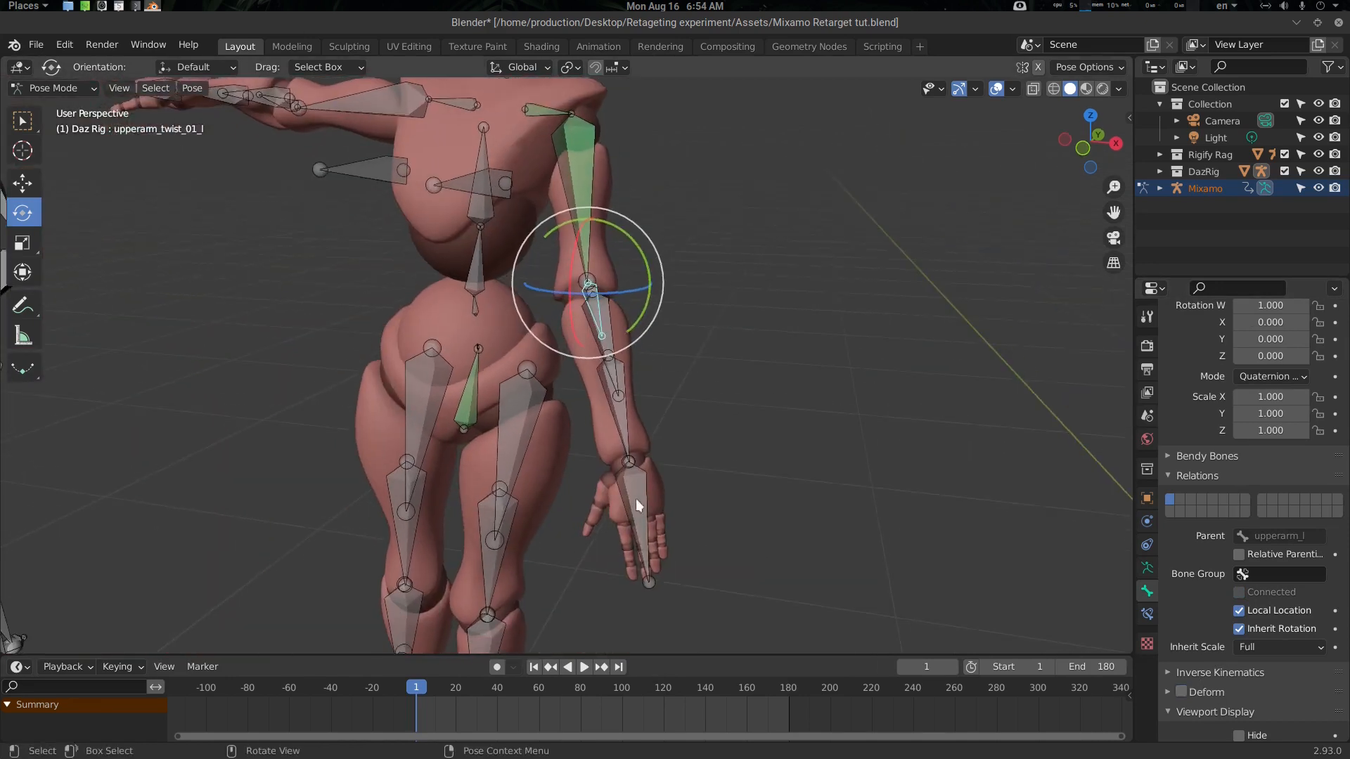
pyautogui.click(628, 431)
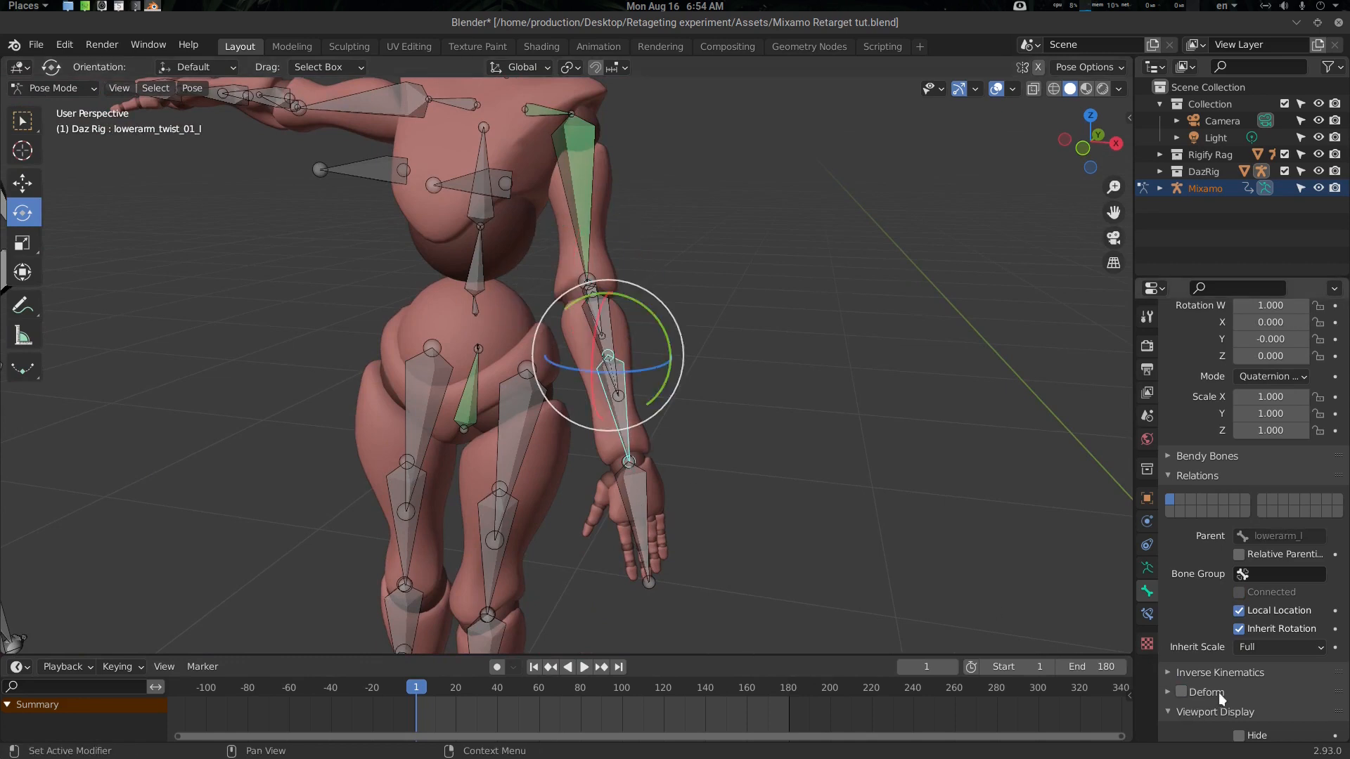
pyautogui.scroll(-5, 829, 445)
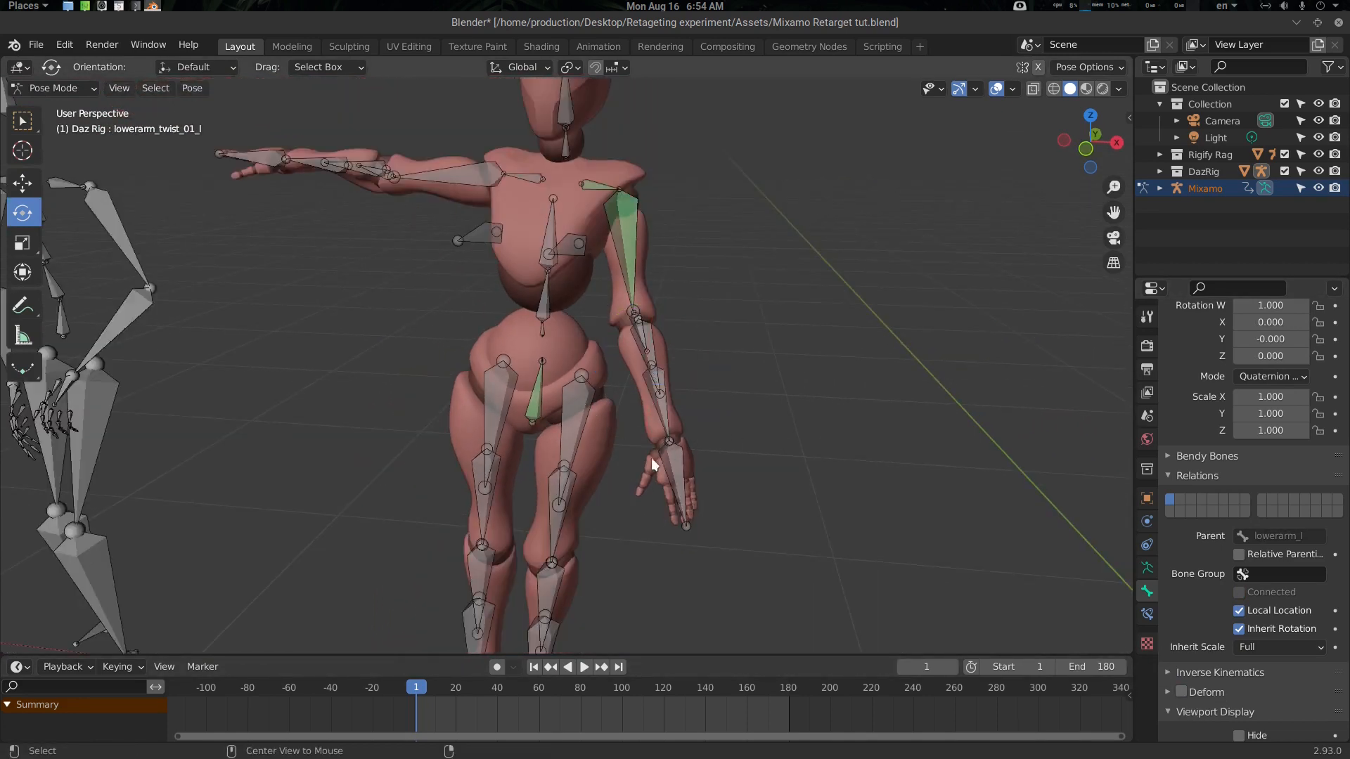
# Try rotating the Daz rig's lowerarm_l bone on its own and cancel the rotation.
pyautogui.scroll(-5, 653, 464)
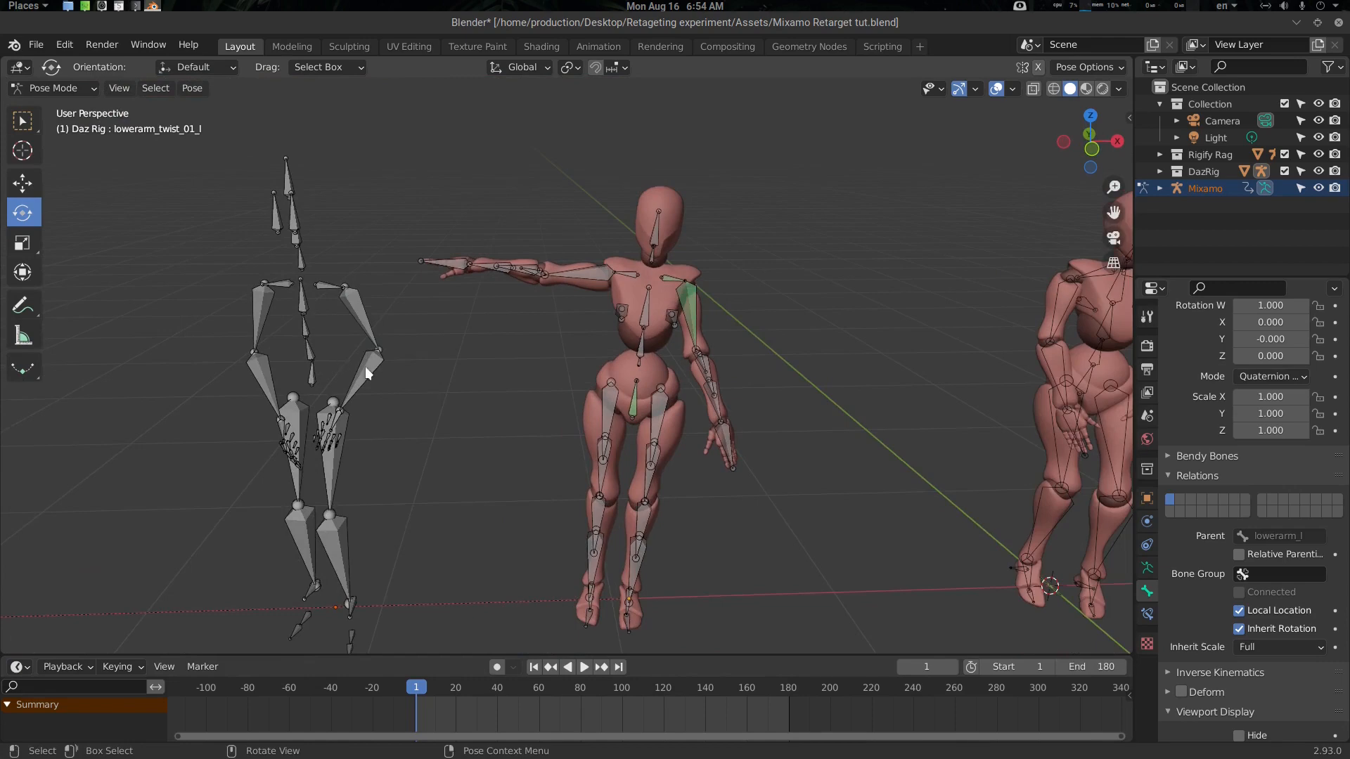
pyautogui.click(366, 372)
pyautogui.scroll(5, 706, 440)
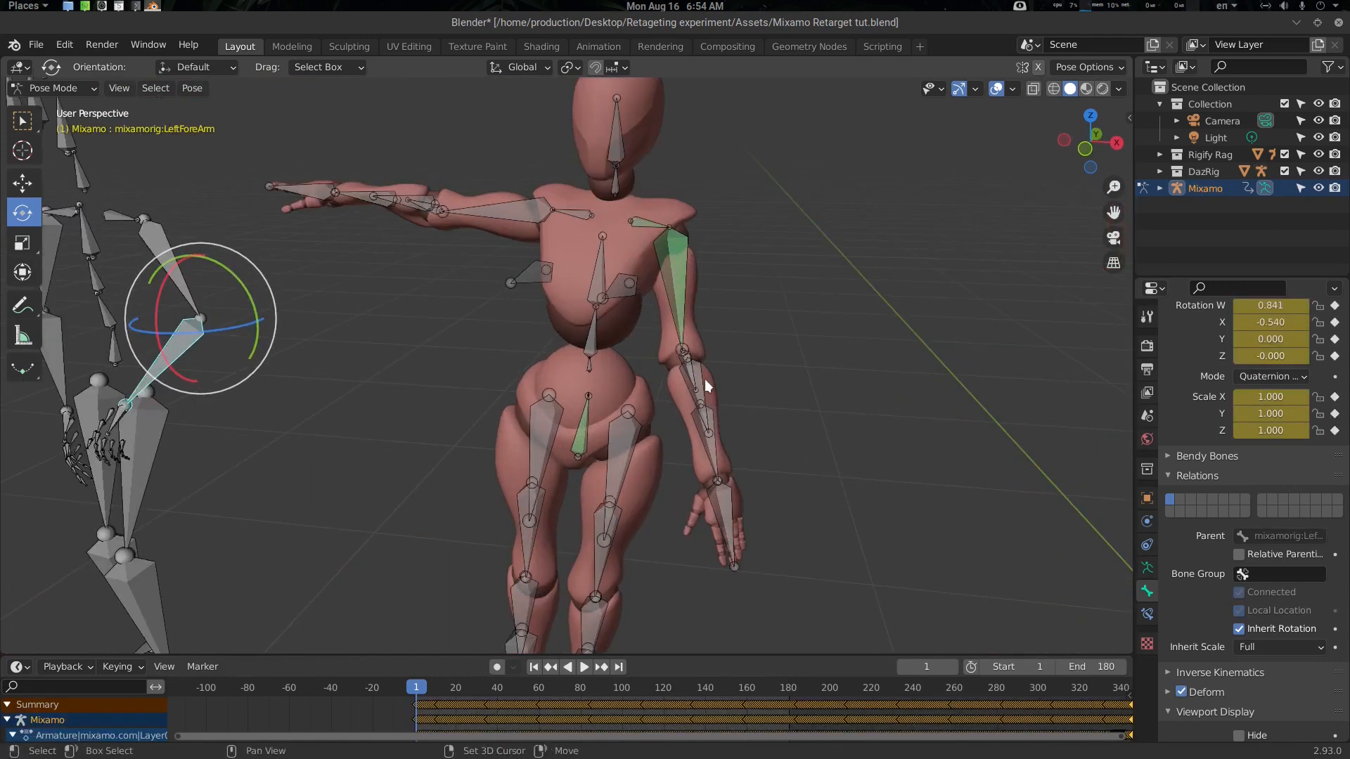
pyautogui.keyDown('shift'); pyautogui.click(703, 377); pyautogui.keyUp('shift')
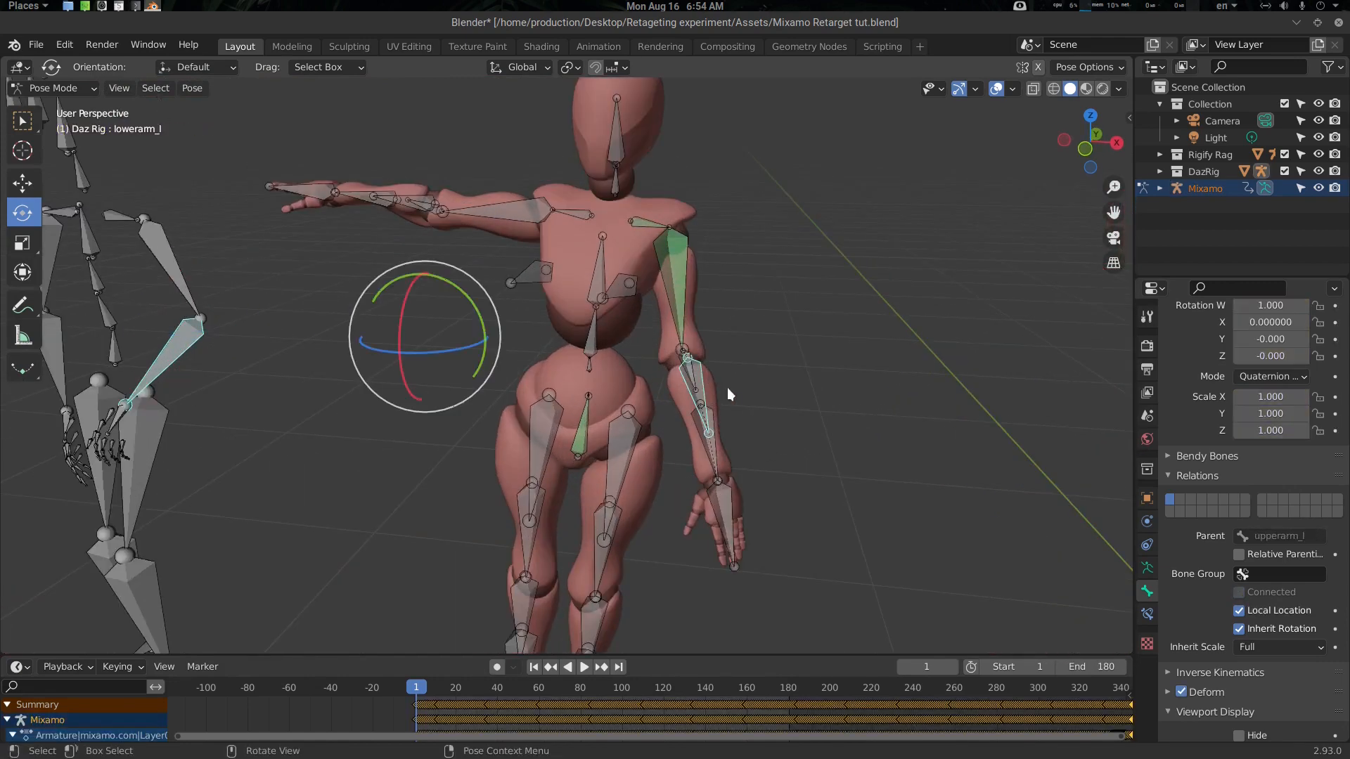
pyautogui.click(718, 390)
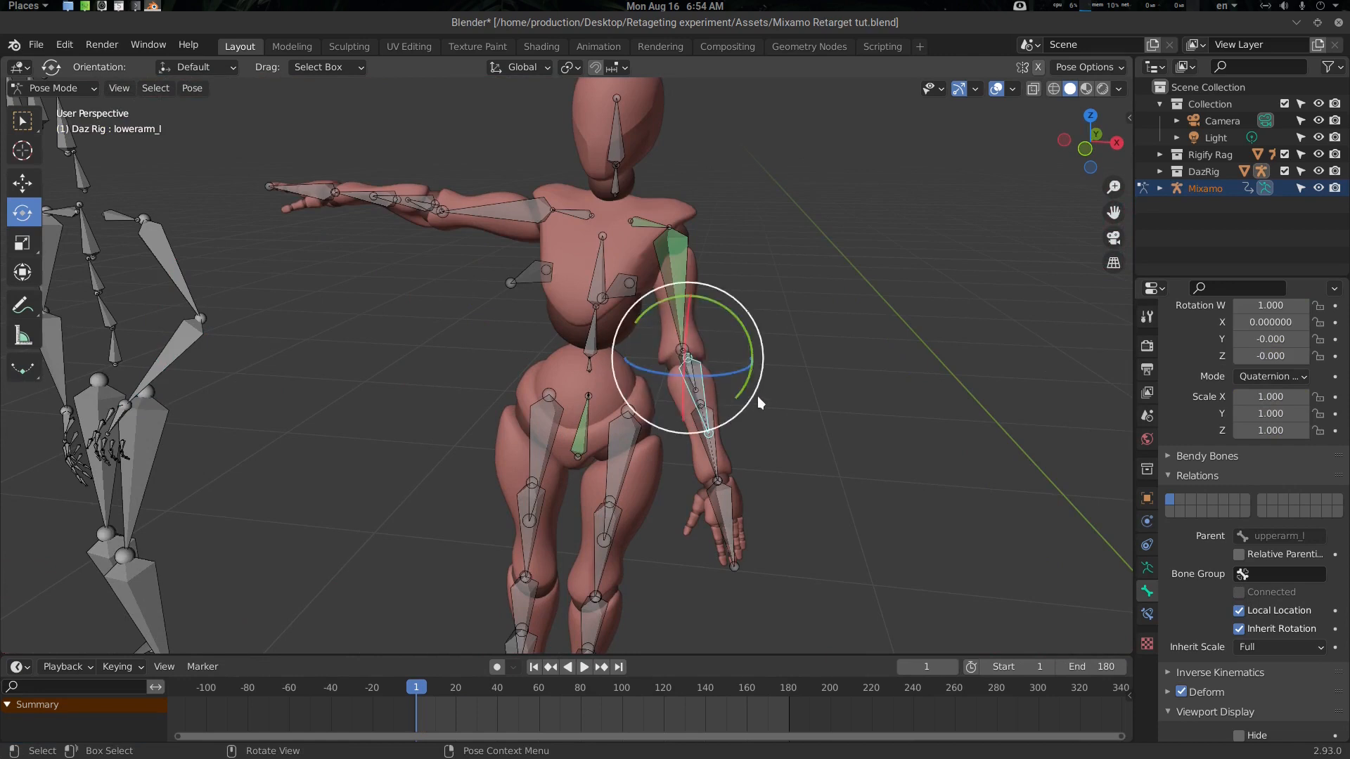
pyautogui.press('r')
pyautogui.rightClick(536, 441)
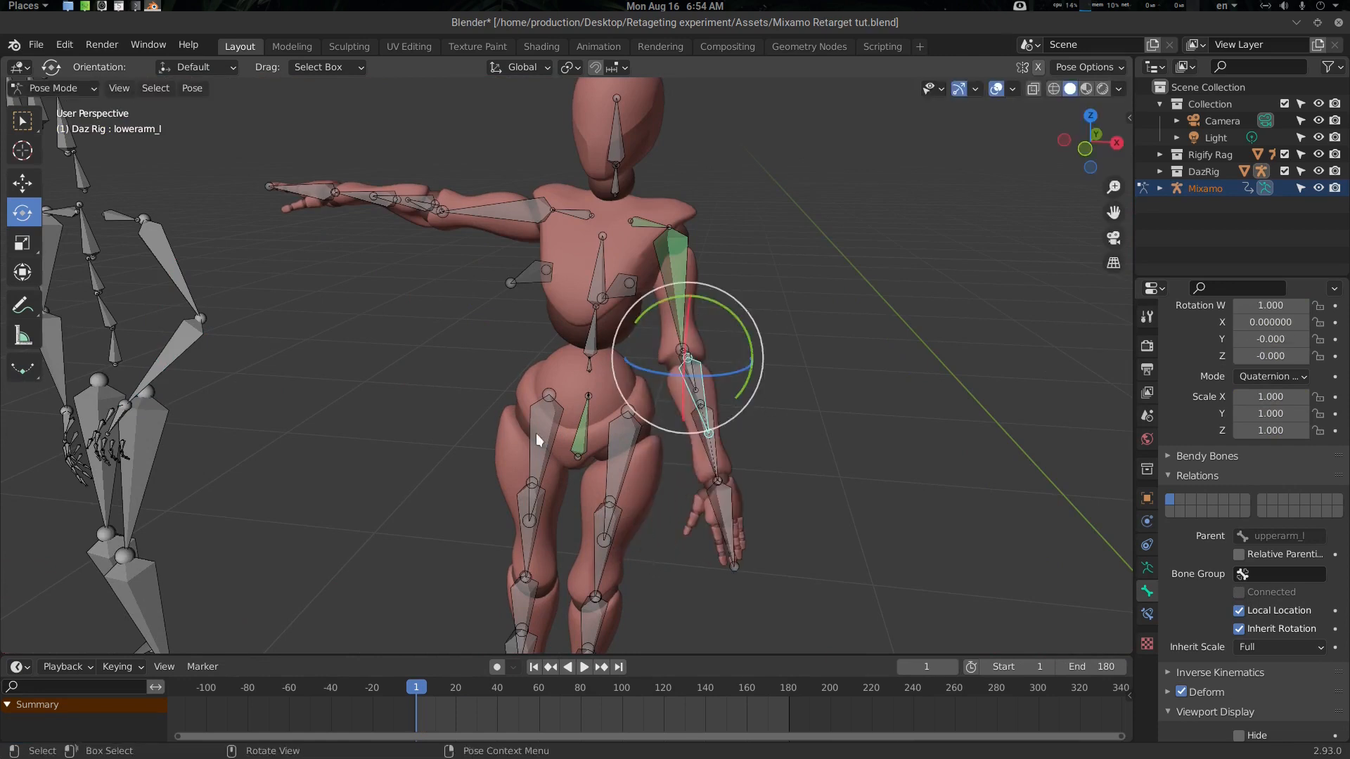
# Retarget the Mixamo LeftForeArm bone onto the Daz rig's lowerarm_l bone as a muscle bone.
pyautogui.click(176, 353)
pyautogui.click(702, 382)
pyautogui.press('q')
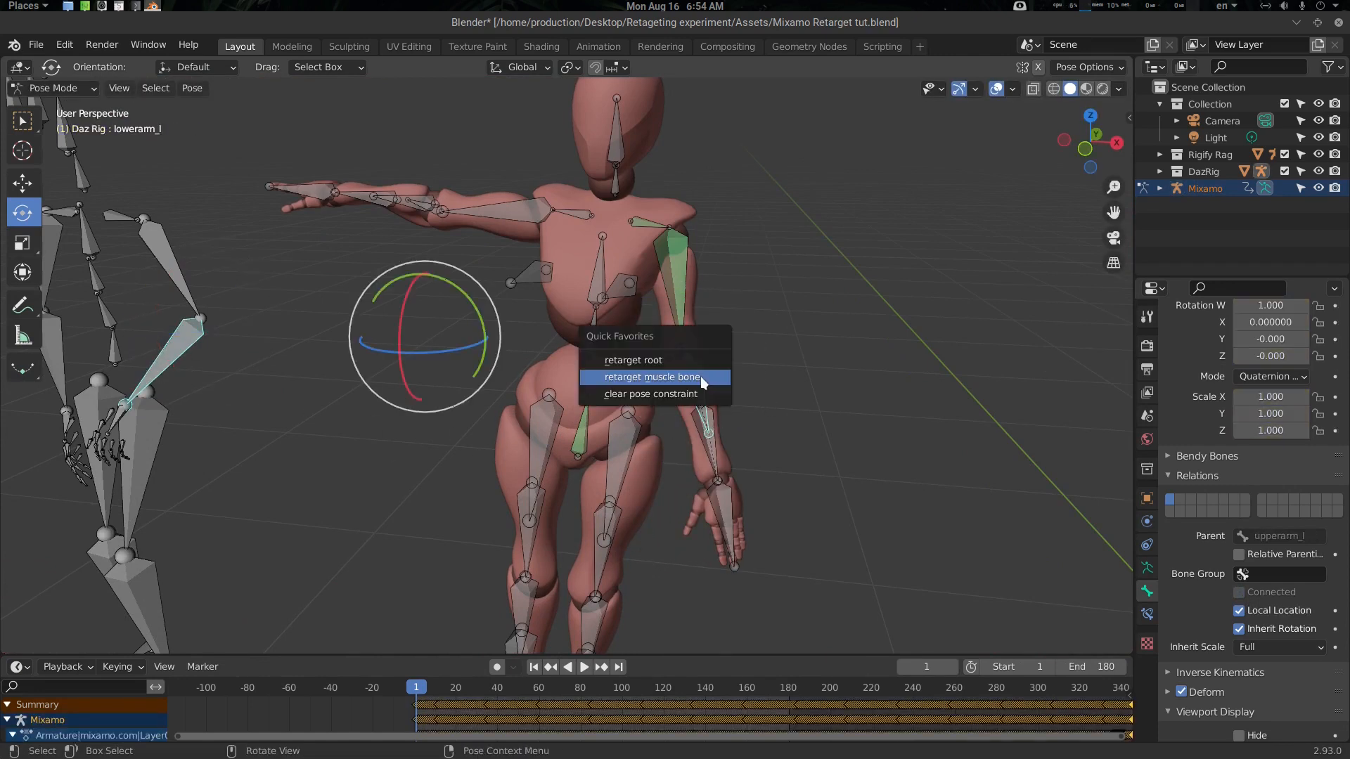
pyautogui.click(701, 377)
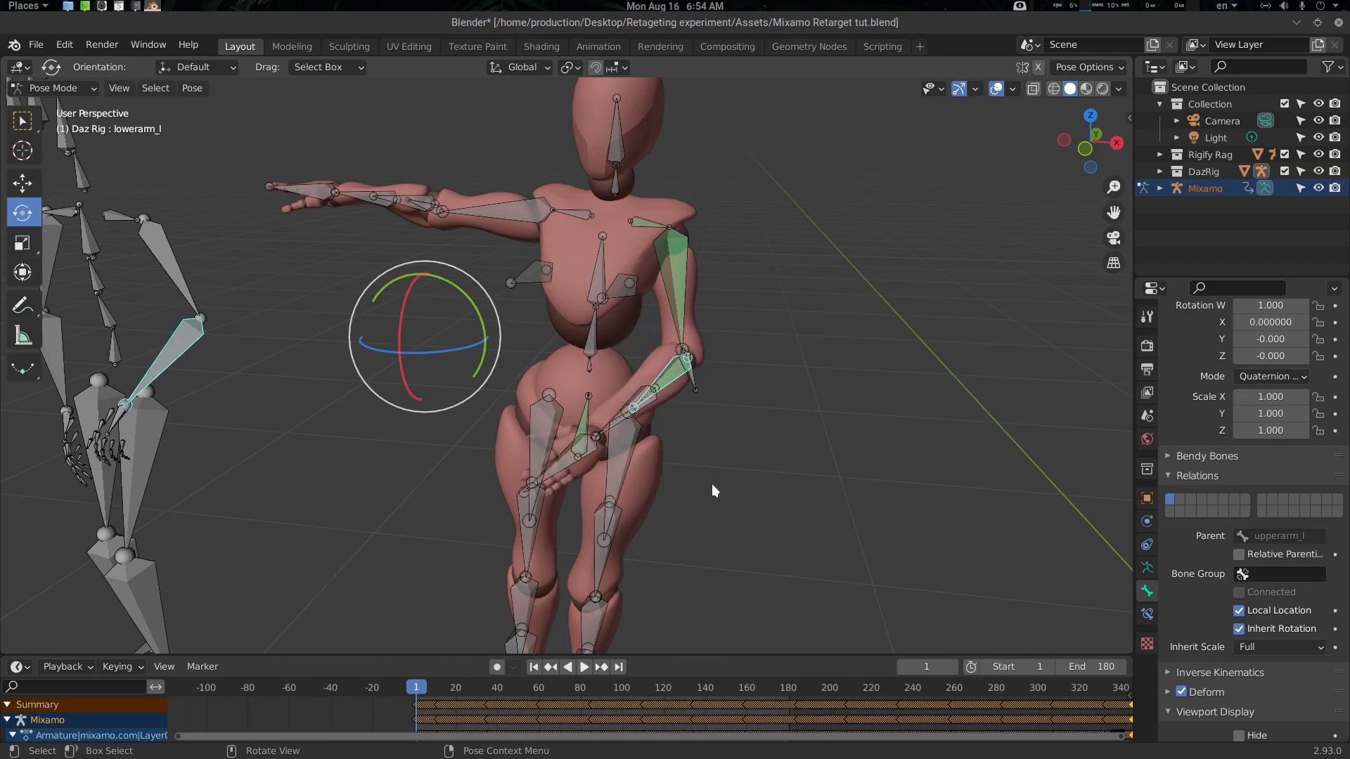
# Retarget the Mixamo LeftHand bone onto the Daz rig's hand_l bone as a muscle bone.
pyautogui.click(119, 410)
pyautogui.moveTo(208, 451); pyautogui.dragTo(436, 445, button='middle')
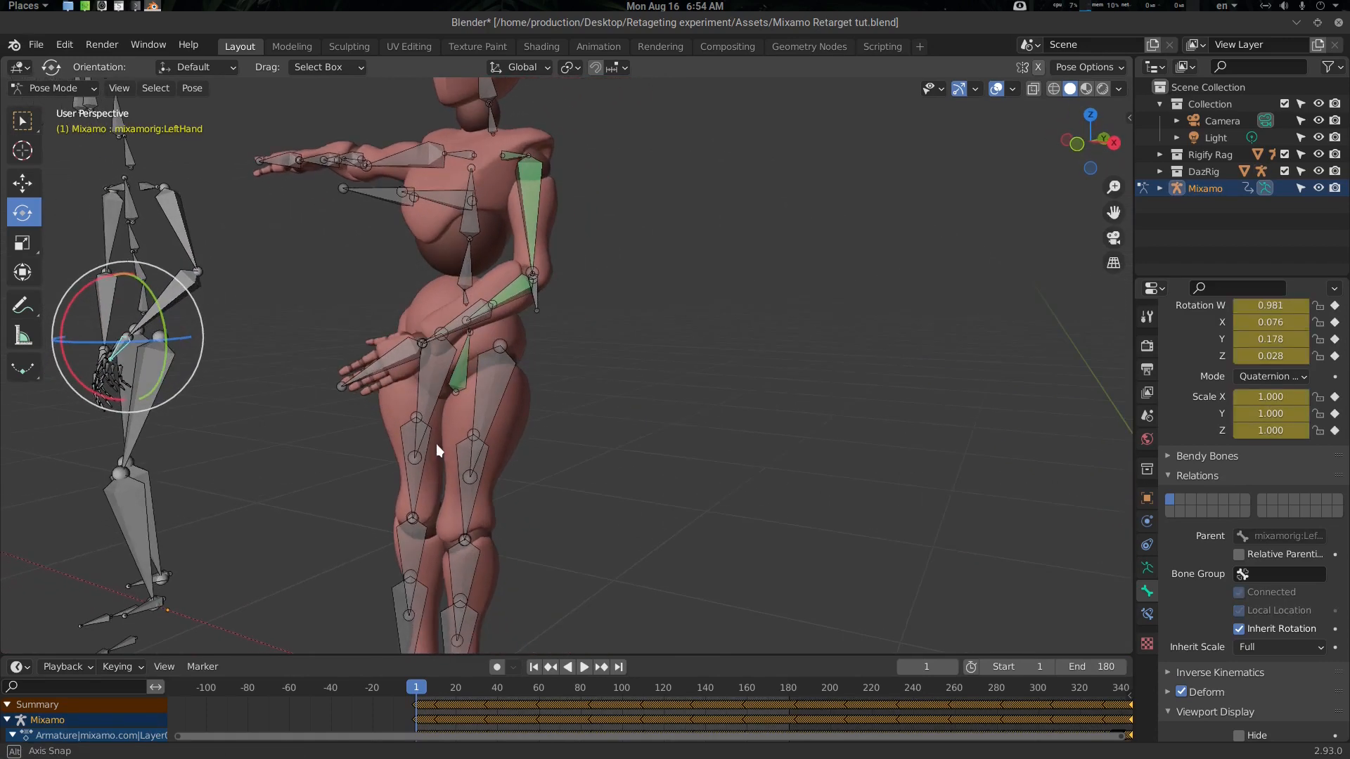
pyautogui.click(390, 356)
pyautogui.press('q')
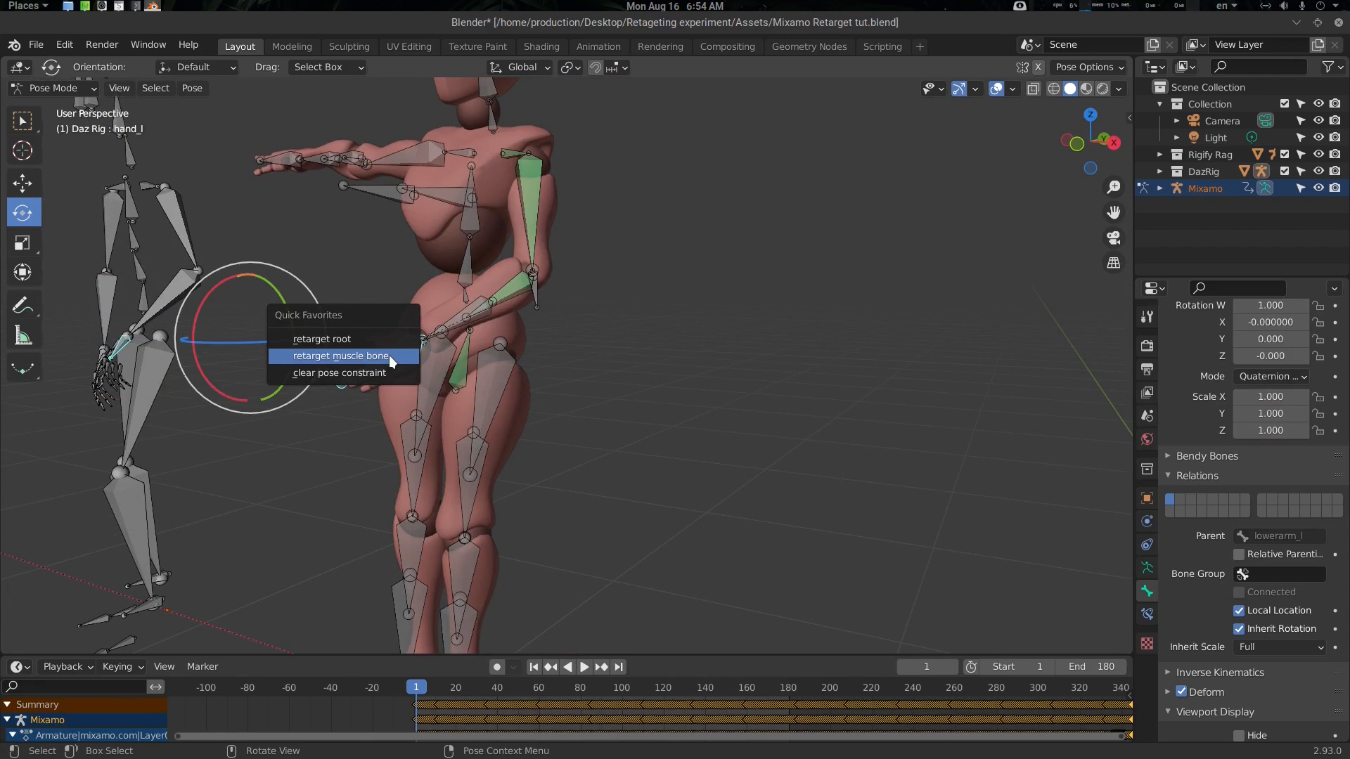
pyautogui.click(389, 356)
pyautogui.moveTo(474, 486); pyautogui.dragTo(644, 393, button='middle')
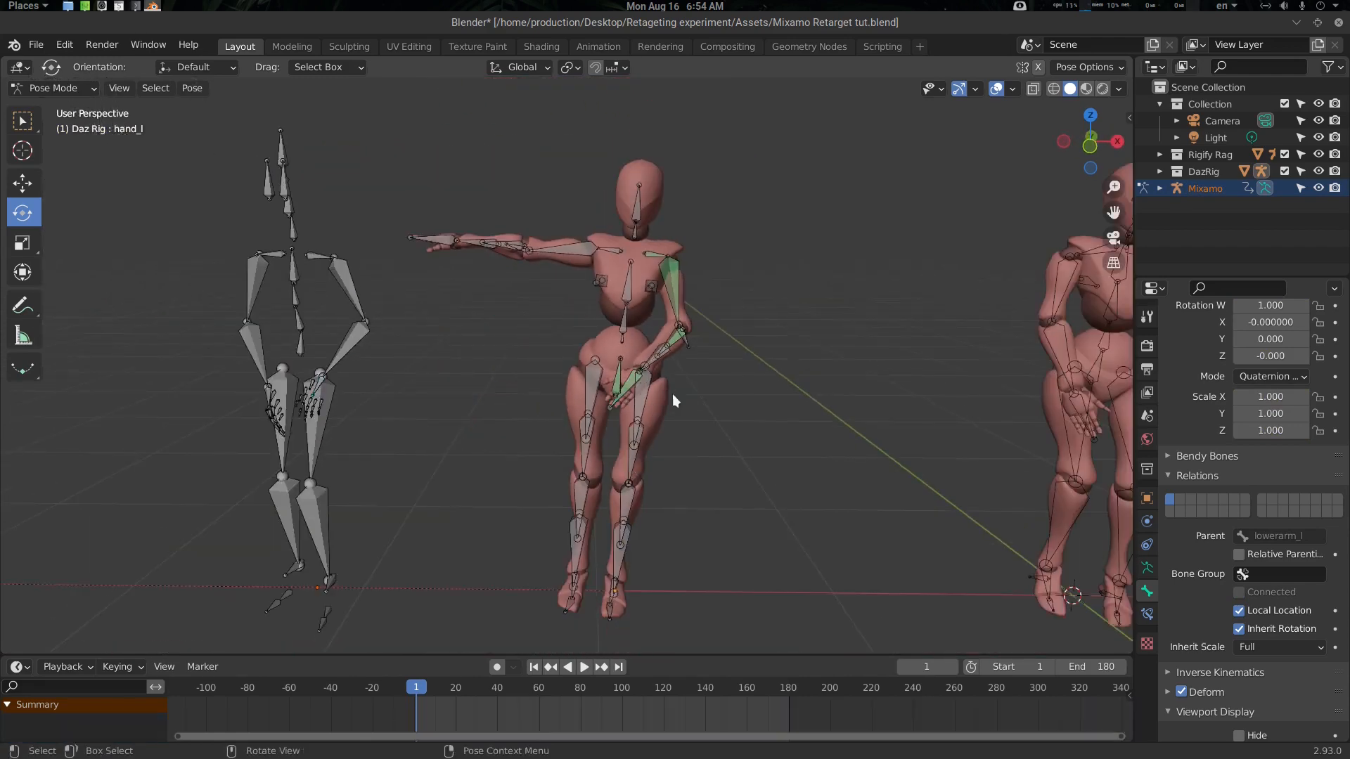
pyautogui.moveTo(683, 442); pyautogui.dragTo(590, 358, button='middle')
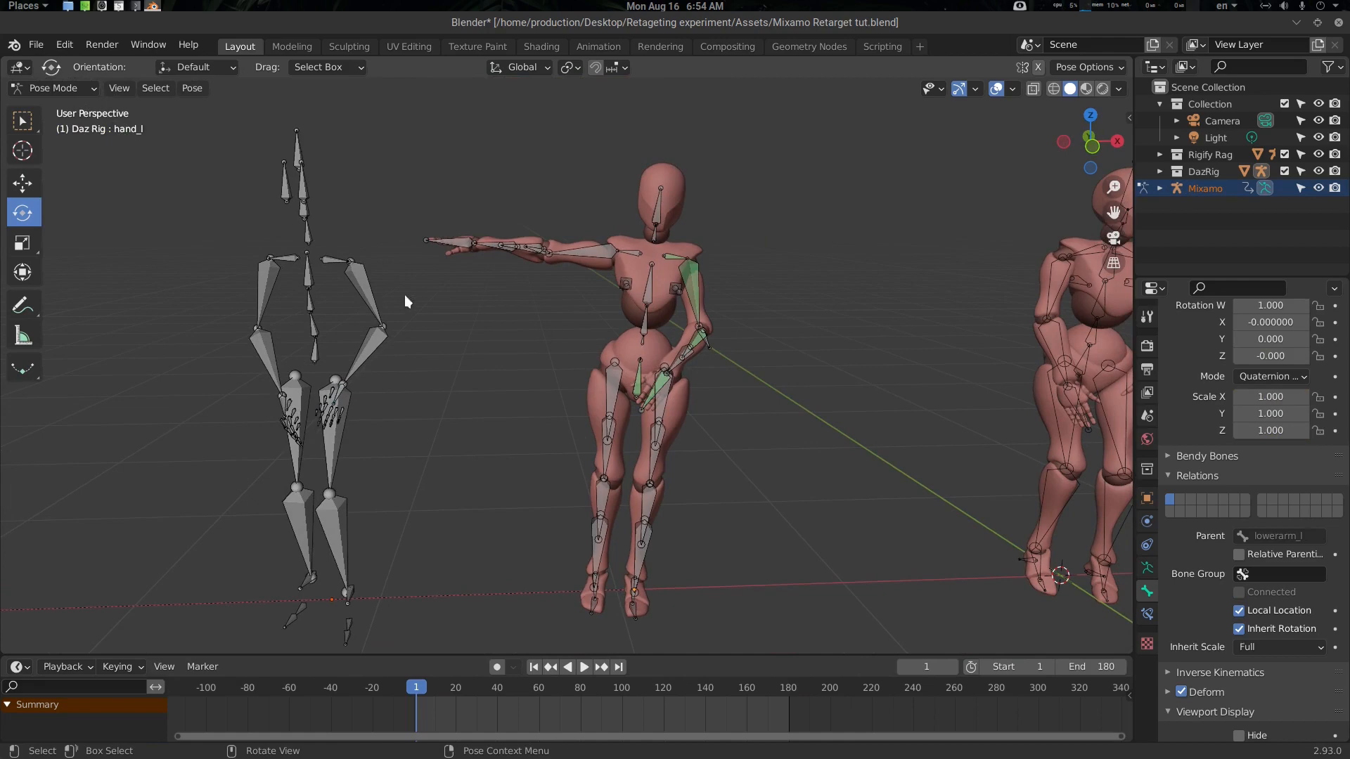
pyautogui.press('a')
pyautogui.press('r')
pyautogui.press('r')
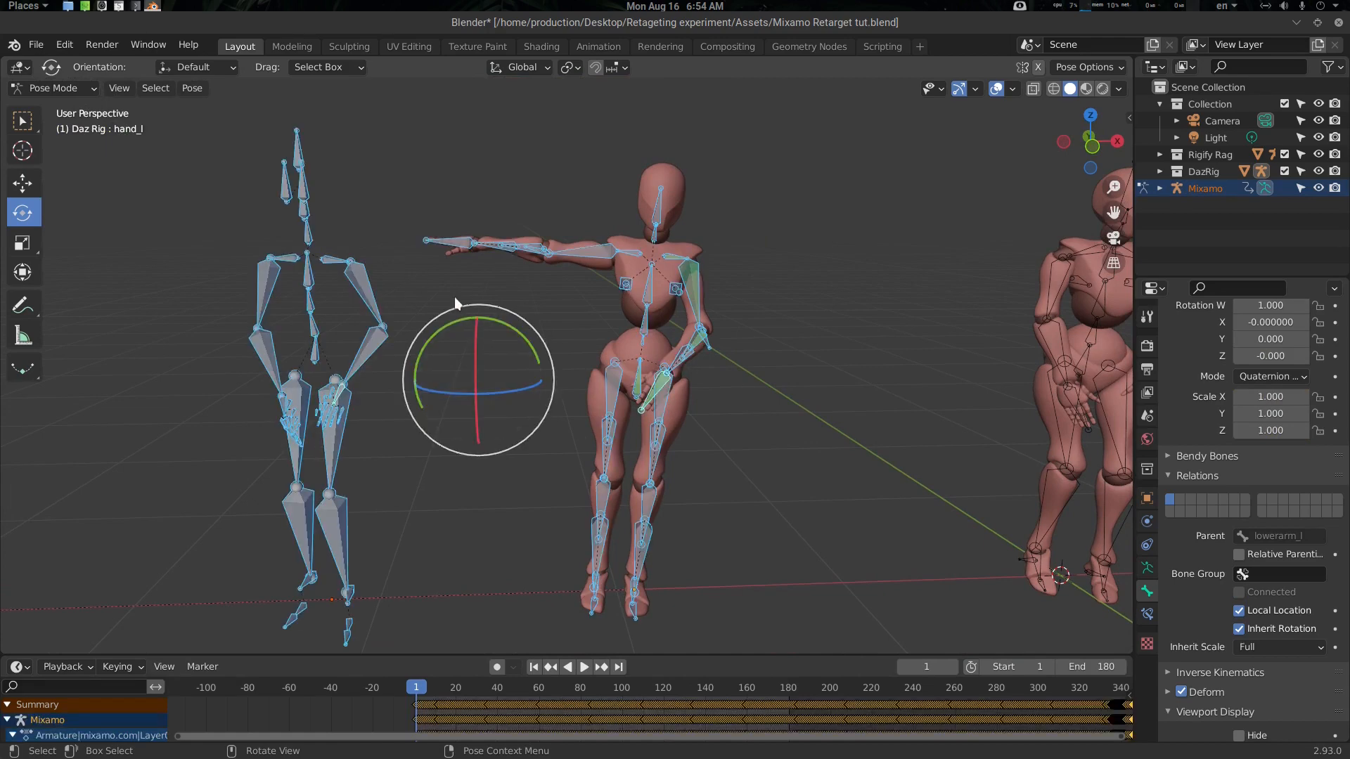
# Launch the match for "ke" from the desktop search and return to Blender.
pyautogui.press('super')
pyautogui.write('keu')
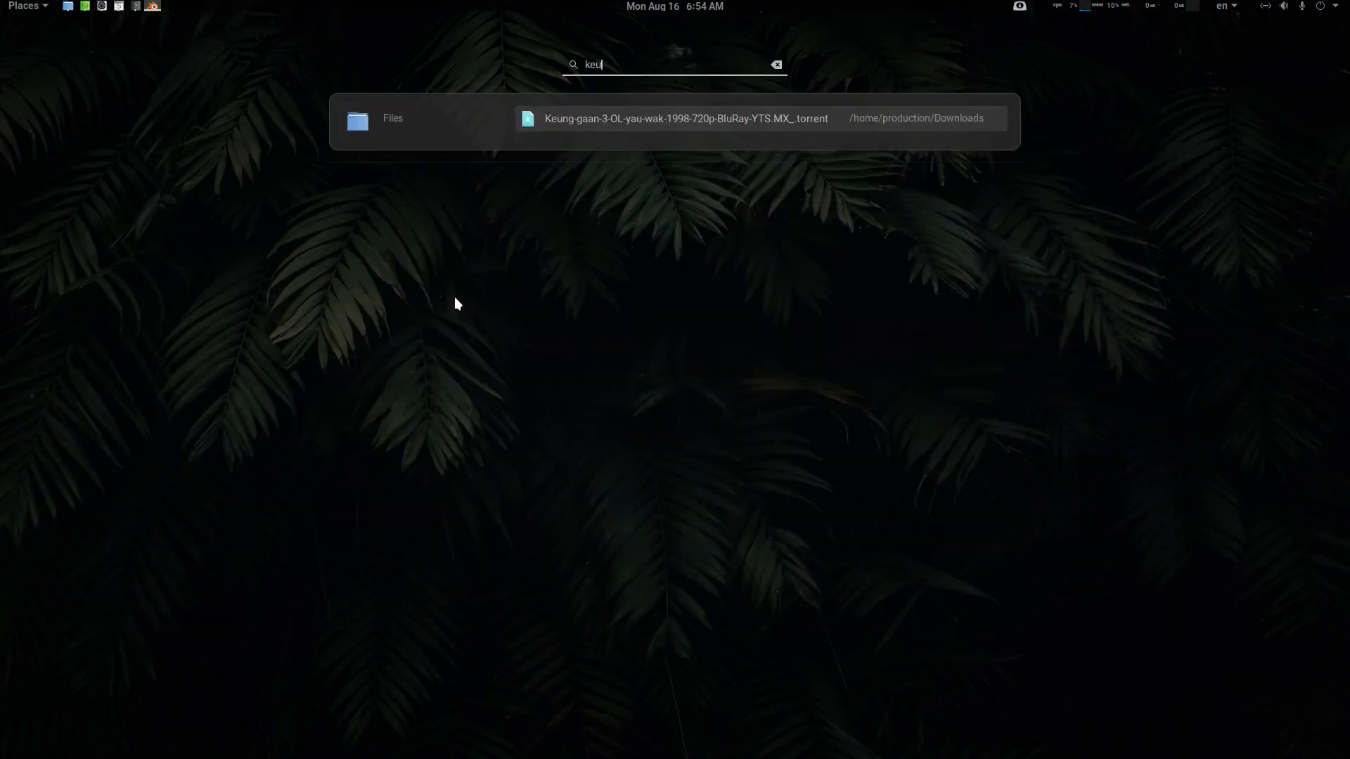
pyautogui.press('BackSpace')
pyautogui.press('Return')
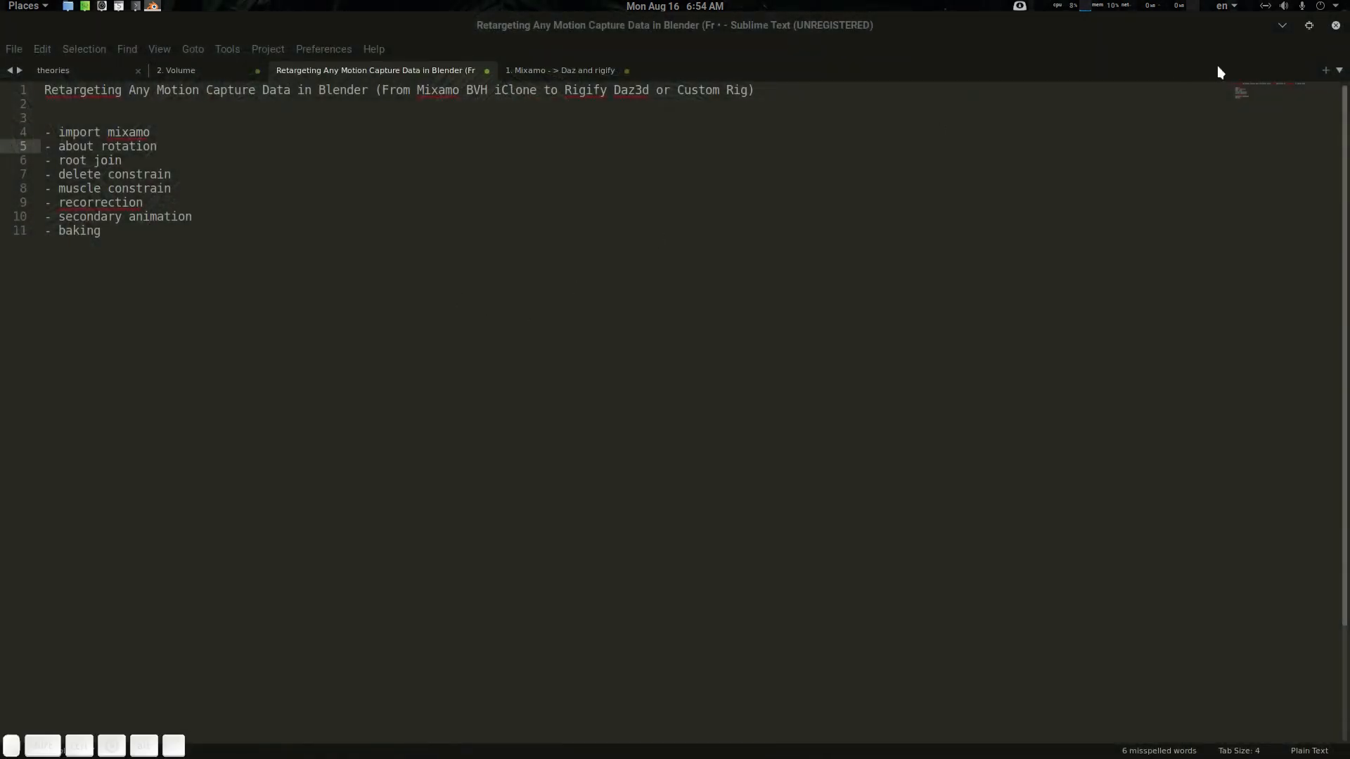
pyautogui.click(1282, 26)
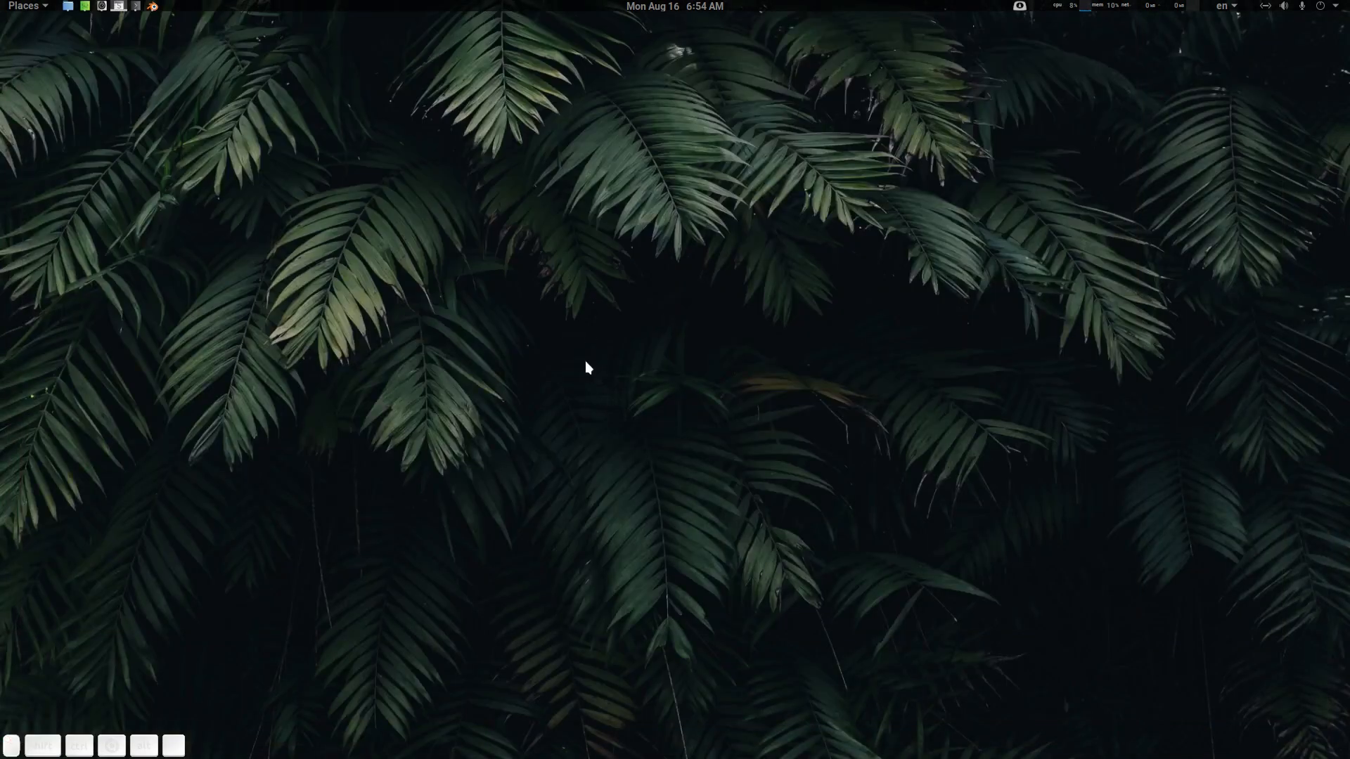
pyautogui.hotkey('alt', 'Tab')
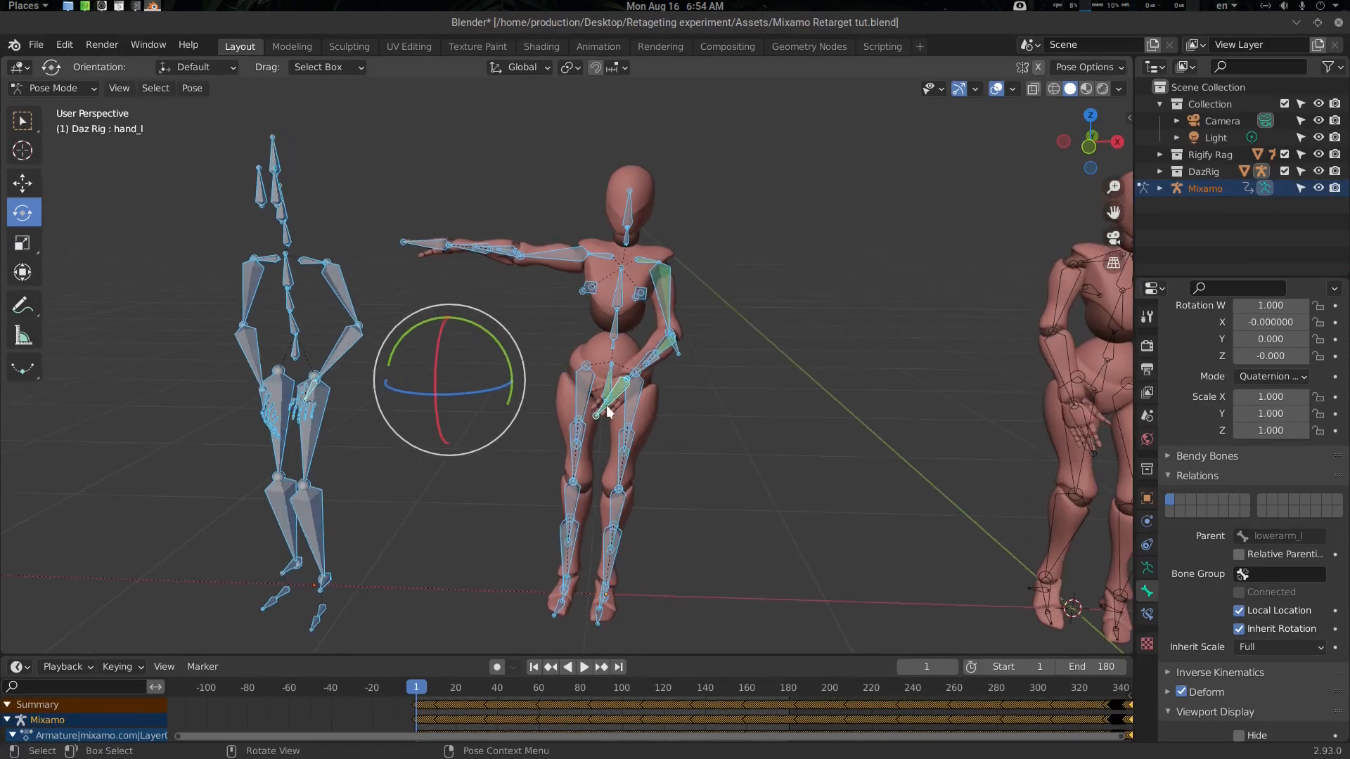
# Clear the rotation of all bones on the Mixamo and Daz rigs and deselect them.
pyautogui.hotkey('alt', 'a')
pyautogui.moveTo(614, 415)
pyautogui.mouseDown(button='middle')
pyautogui.moveTo(651, 412)
pyautogui.moveTo(634, 411)
pyautogui.mouseUp(button='middle')
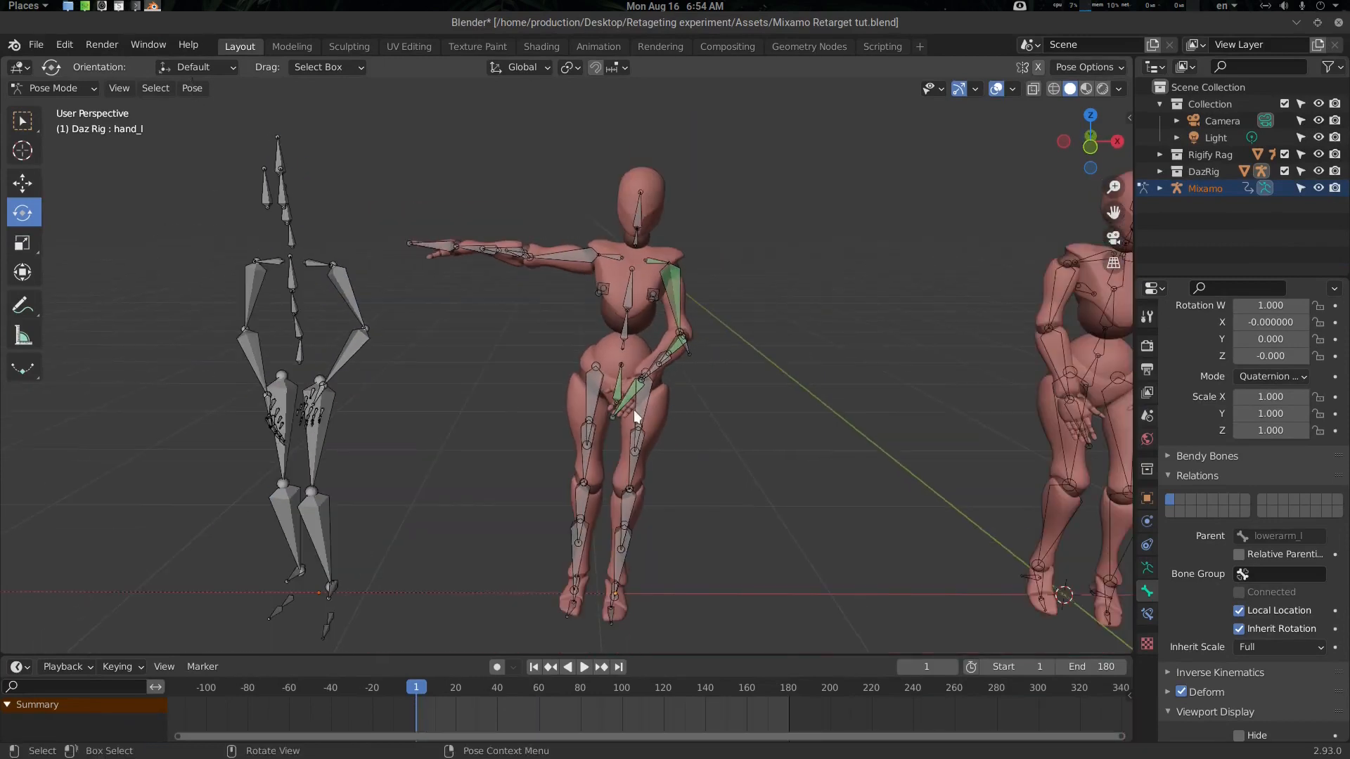
pyautogui.press('a')
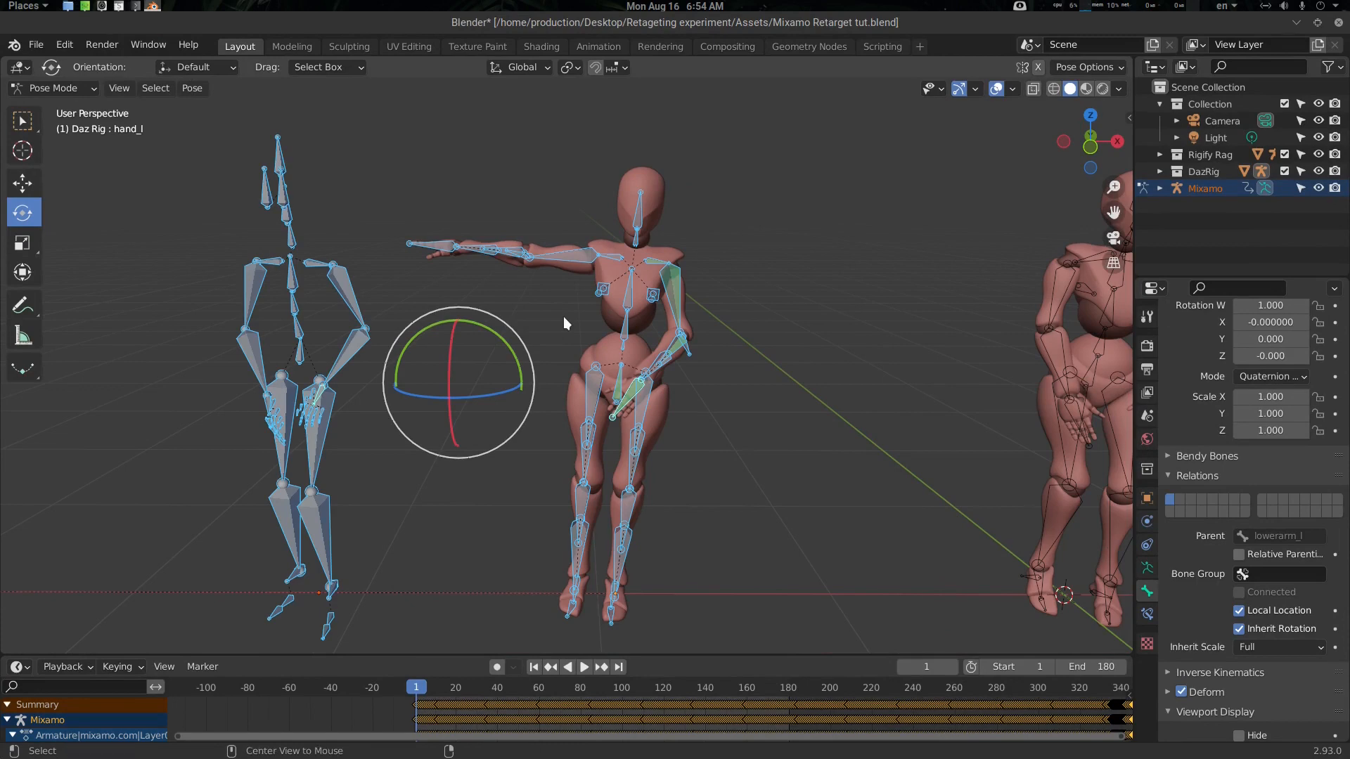
pyautogui.hotkey('alt', 'r')
pyautogui.moveTo(588, 373); pyautogui.dragTo(573, 331, button='middle')
pyautogui.hotkey('alt', 'a')
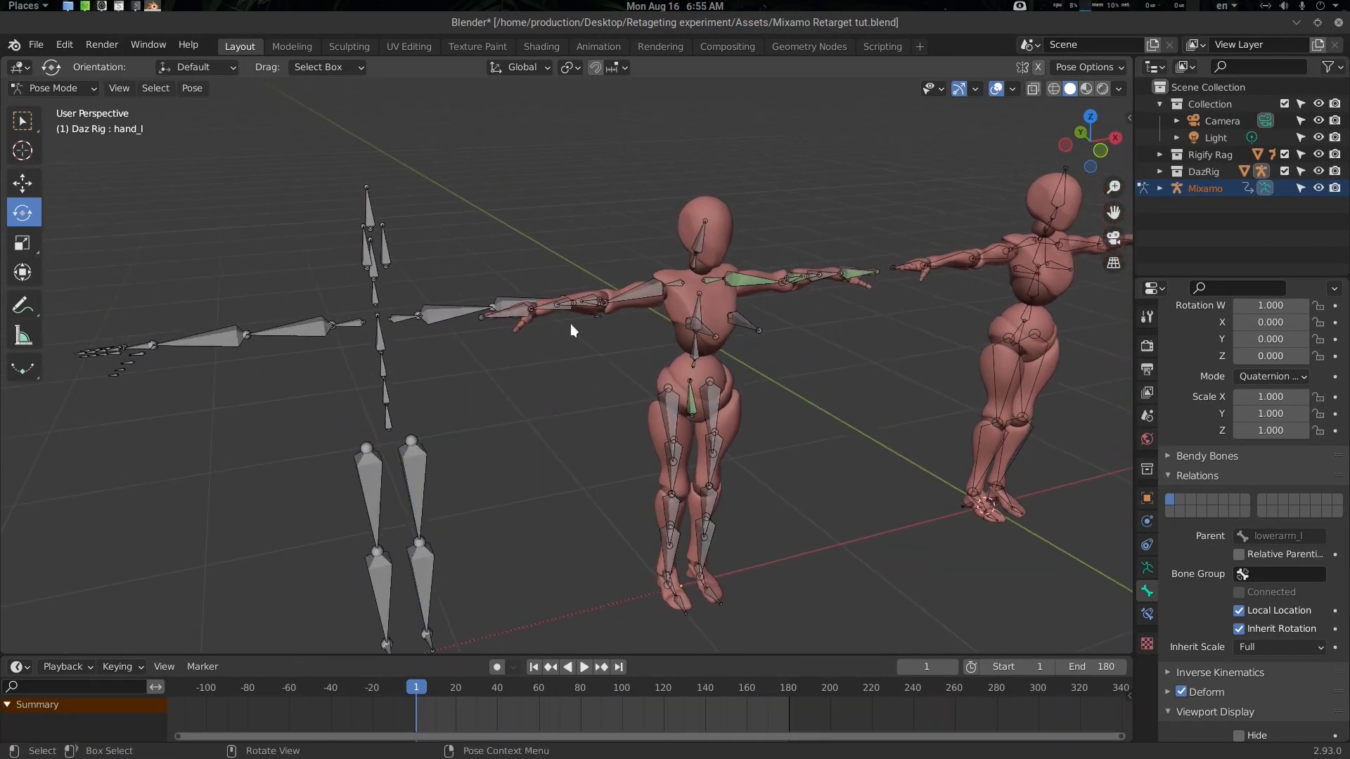
# Retarget the Mixamo LeftUpLeg bone onto the Daz rig's thigh_l bone as a muscle bone.
pyautogui.moveTo(686, 335); pyautogui.dragTo(634, 341, button='middle')
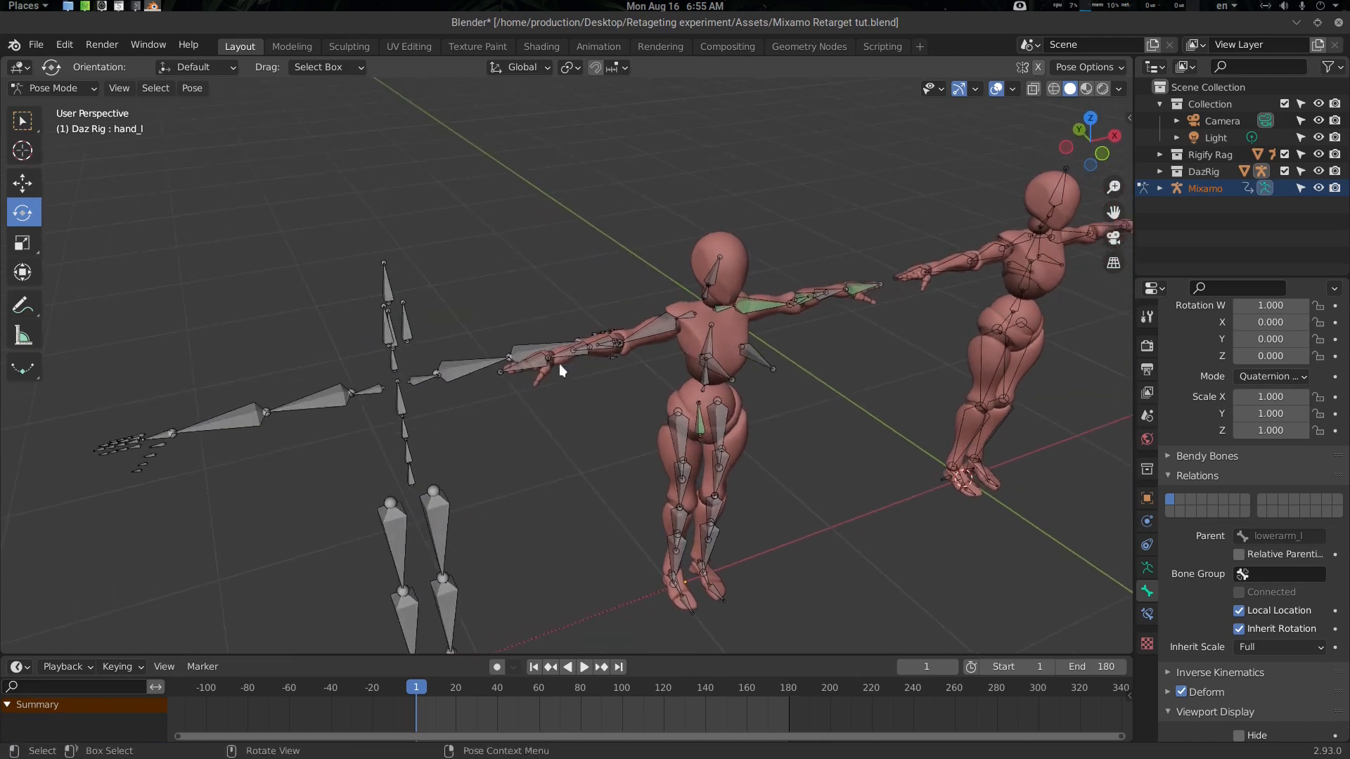
pyautogui.moveTo(561, 369)
pyautogui.mouseDown(button='middle')
pyautogui.moveTo(577, 352)
pyautogui.moveTo(592, 405)
pyautogui.moveTo(410, 392)
pyautogui.moveTo(573, 357)
pyautogui.mouseUp(button='middle')
pyautogui.click(322, 352)
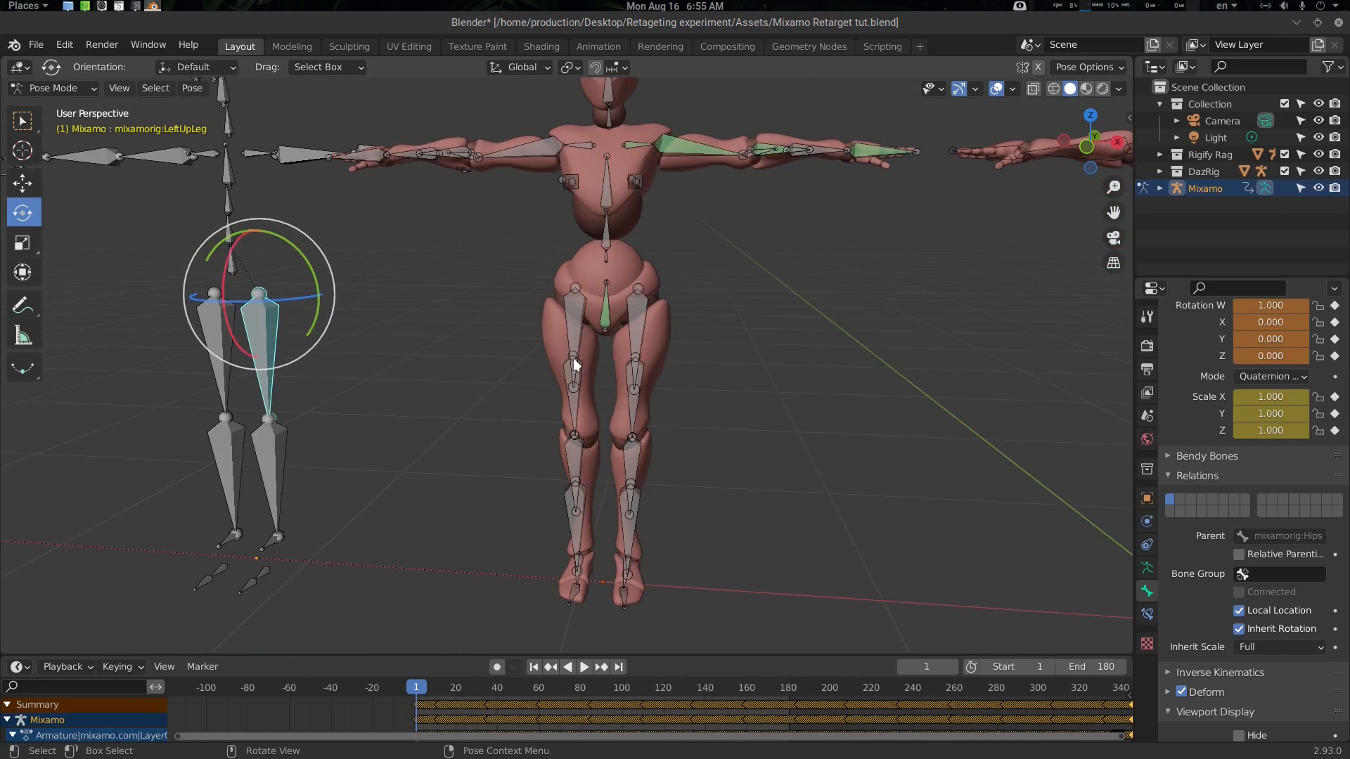
pyautogui.keyDown('shift'); pyautogui.click(645, 315); pyautogui.keyUp('shift')
pyautogui.press('q')
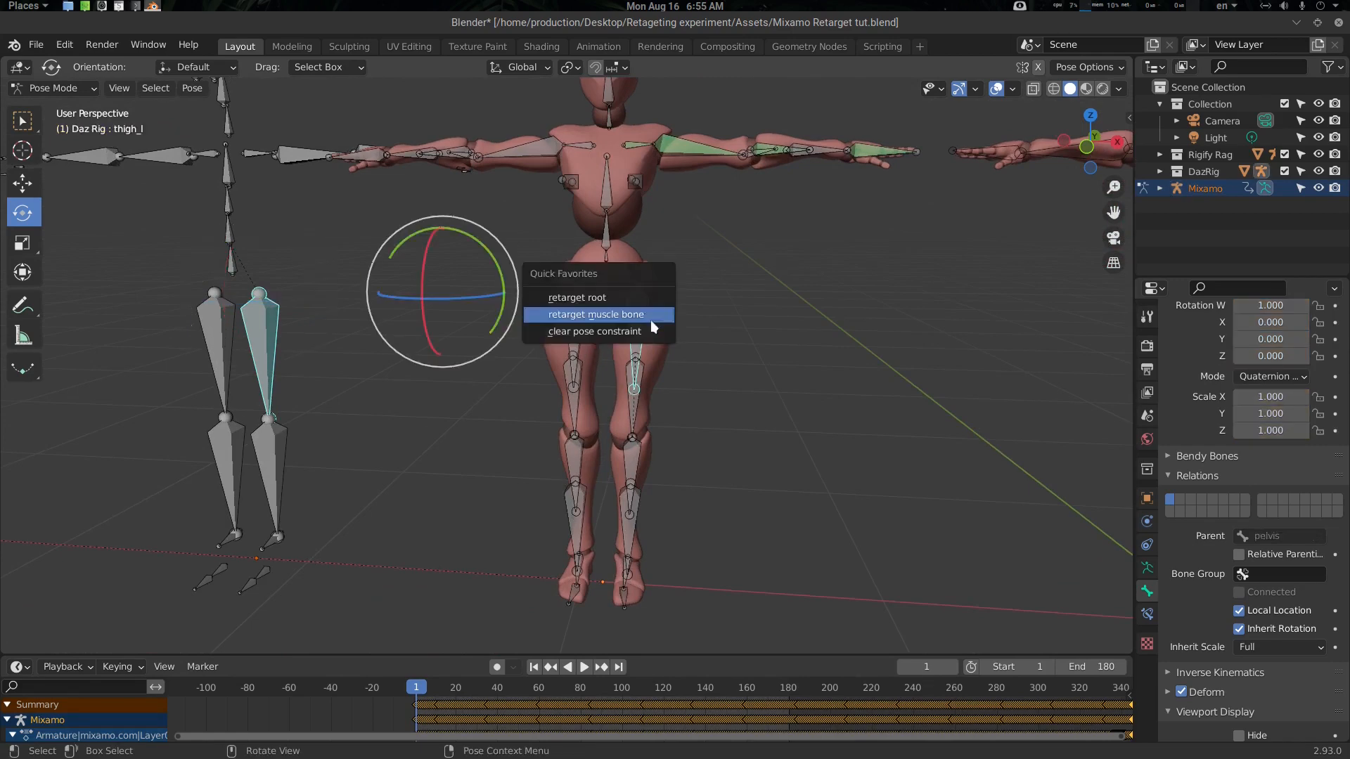
pyautogui.click(648, 316)
# Retarget the Mixamo LeftLeg bone onto the Daz rig's calf_l bone as a muscle bone.
pyautogui.click(238, 436)
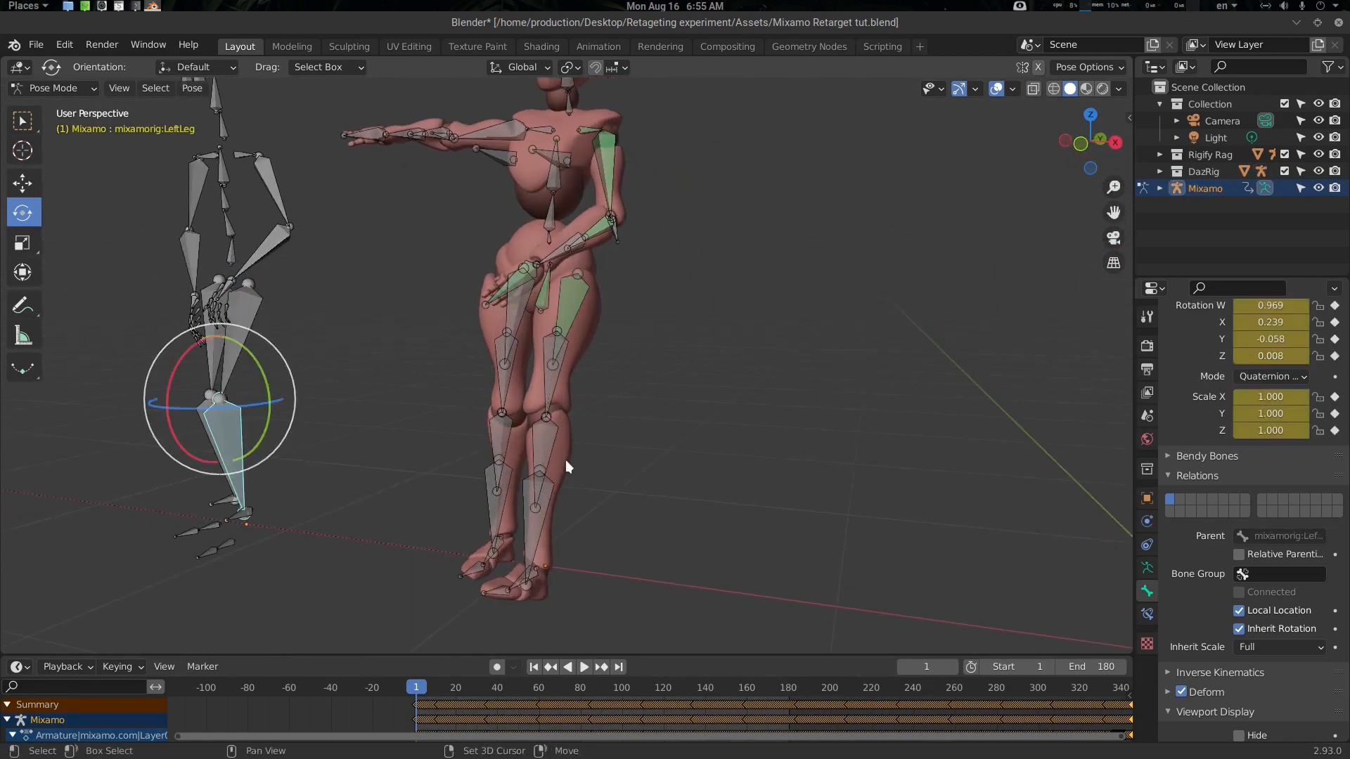
pyautogui.keyDown('shift'); pyautogui.click(550, 445); pyautogui.keyUp('shift')
pyautogui.press('q')
pyautogui.click(551, 443)
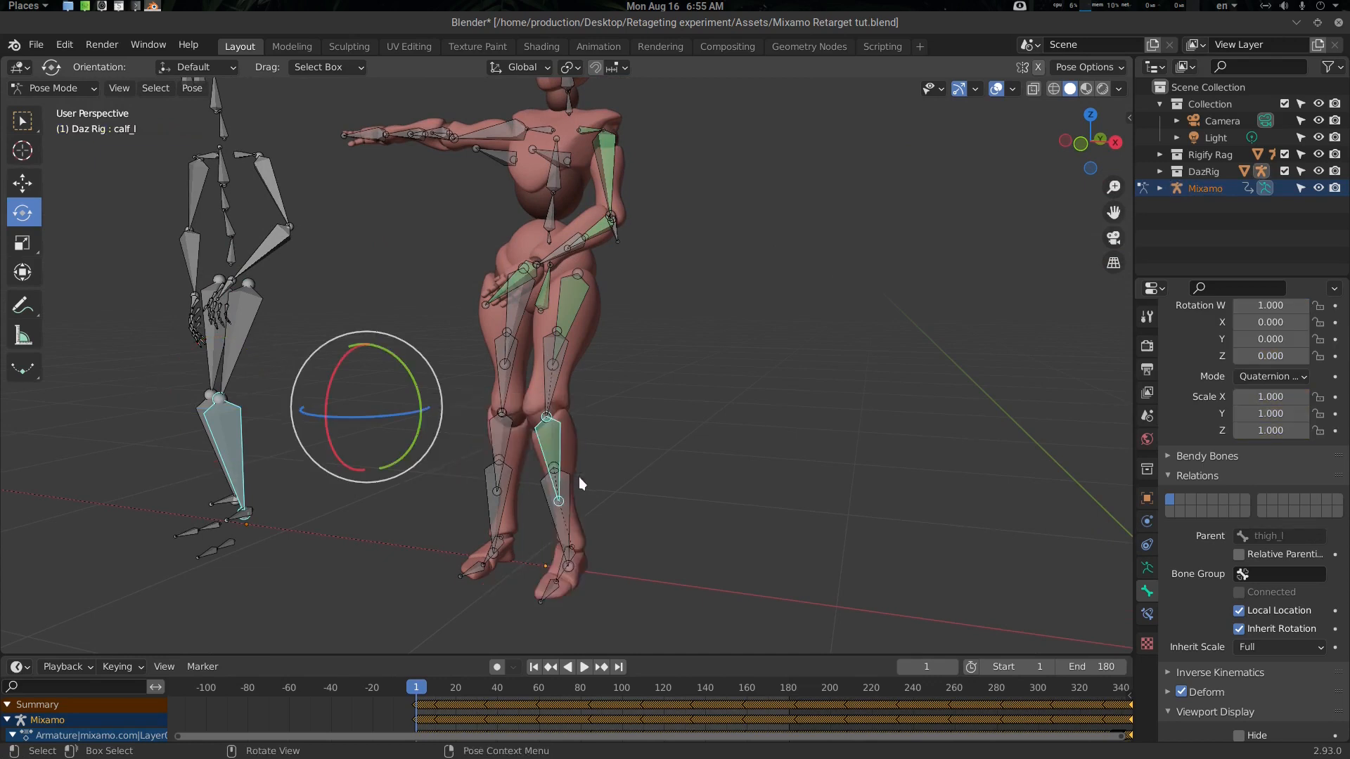
# Retarget the Mixamo RightUpLeg bone onto the Daz rig's thigh_r bone as a muscle bone.
pyautogui.click(213, 322)
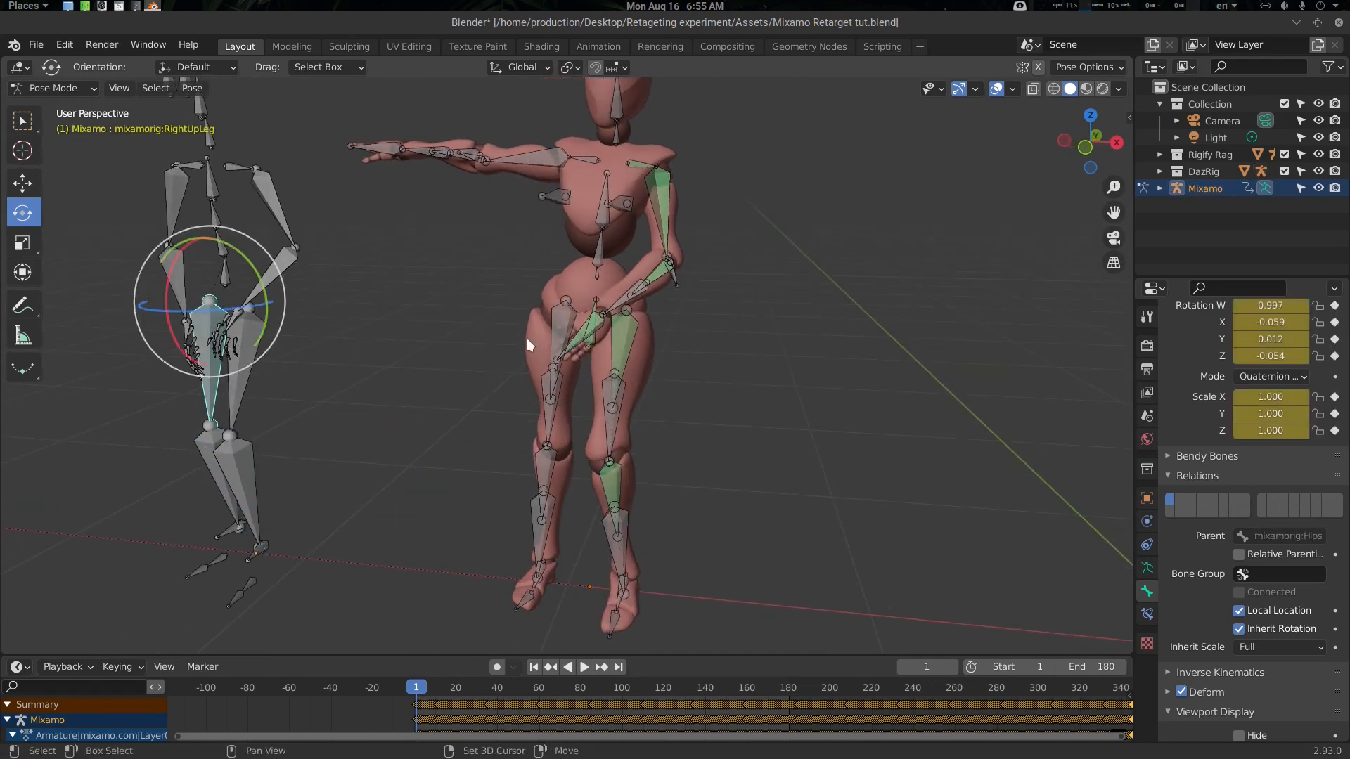
pyautogui.keyDown('shift'); pyautogui.click(552, 306); pyautogui.keyUp('shift')
pyautogui.press('q')
pyautogui.click(553, 306)
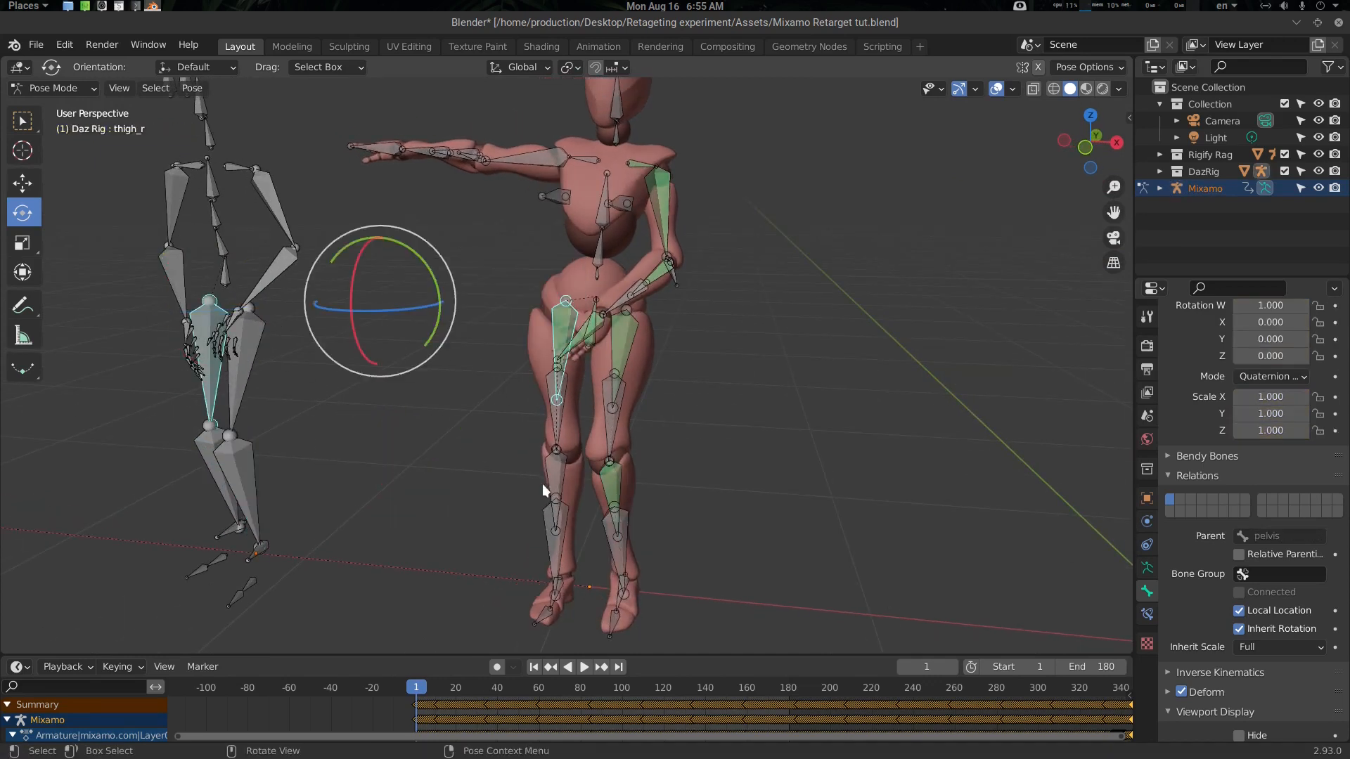
# Retarget the Mixamo RightLeg bone onto the Daz rig's calf_r bone as a muscle bone.
pyautogui.click(201, 459)
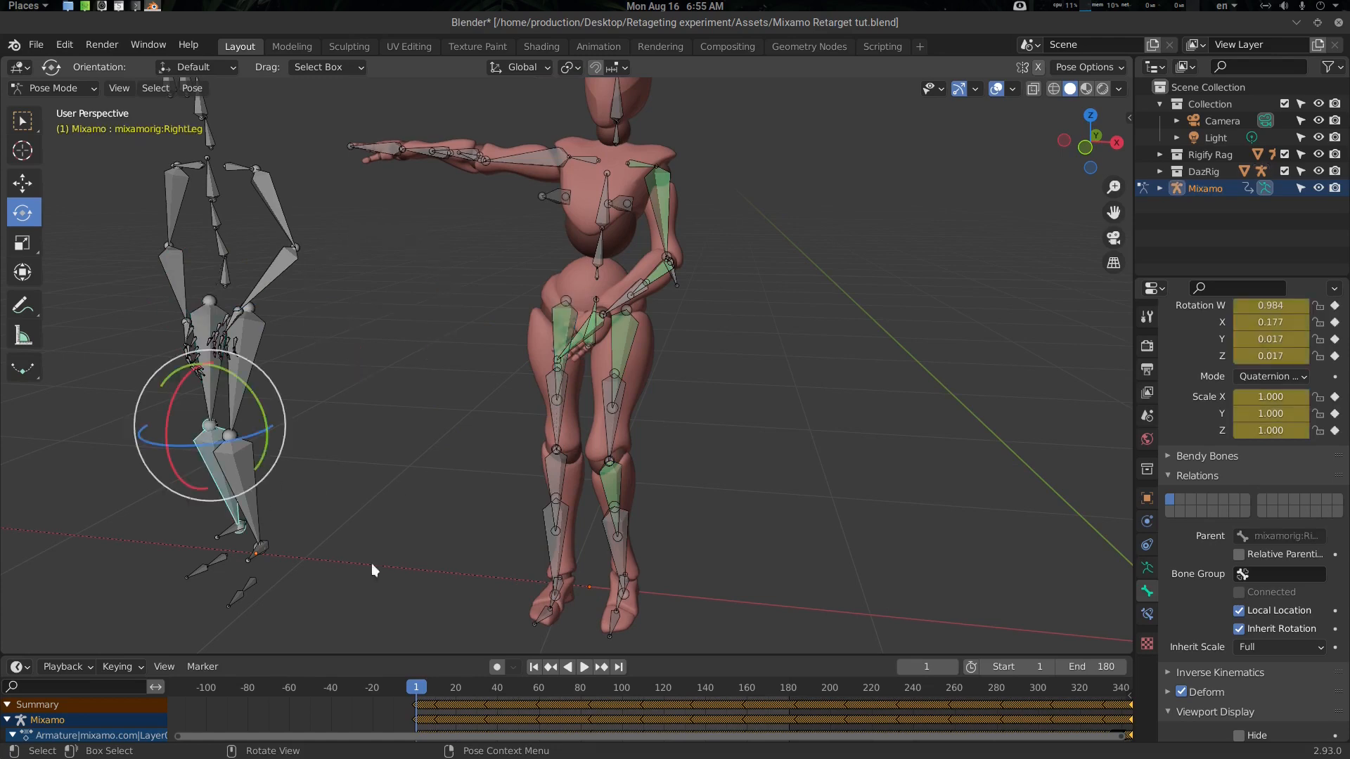
pyautogui.keyDown('shift'); pyautogui.click(560, 482); pyautogui.keyUp('shift')
pyautogui.press('q')
pyautogui.click(560, 479)
# Retarget the Mixamo left foot bone onto the Daz rig's foot_l bone as a muscle bone.
pyautogui.moveTo(594, 526); pyautogui.dragTo(554, 512, button='middle')
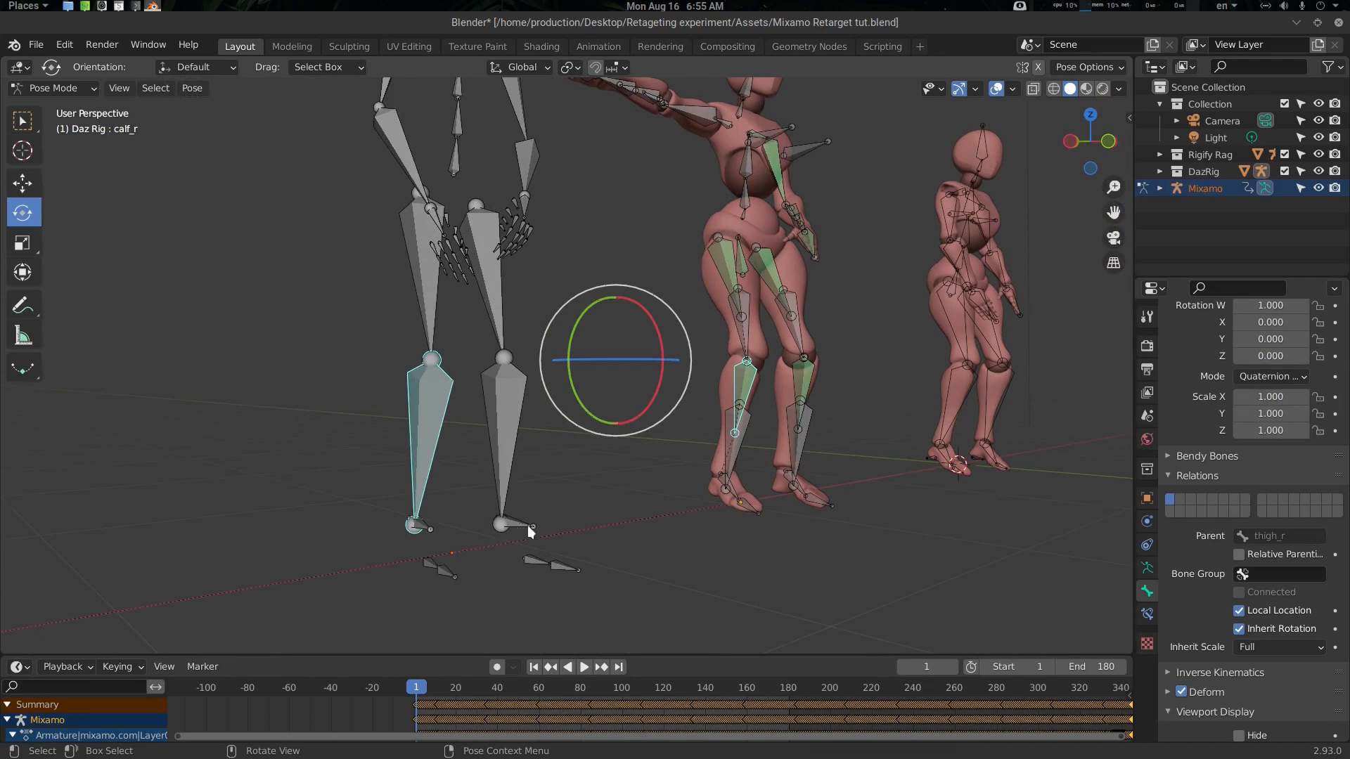
pyautogui.click(528, 527)
pyautogui.moveTo(731, 520); pyautogui.dragTo(728, 520, button='middle')
pyautogui.keyDown('shift'); pyautogui.click(782, 476); pyautogui.keyUp('shift')
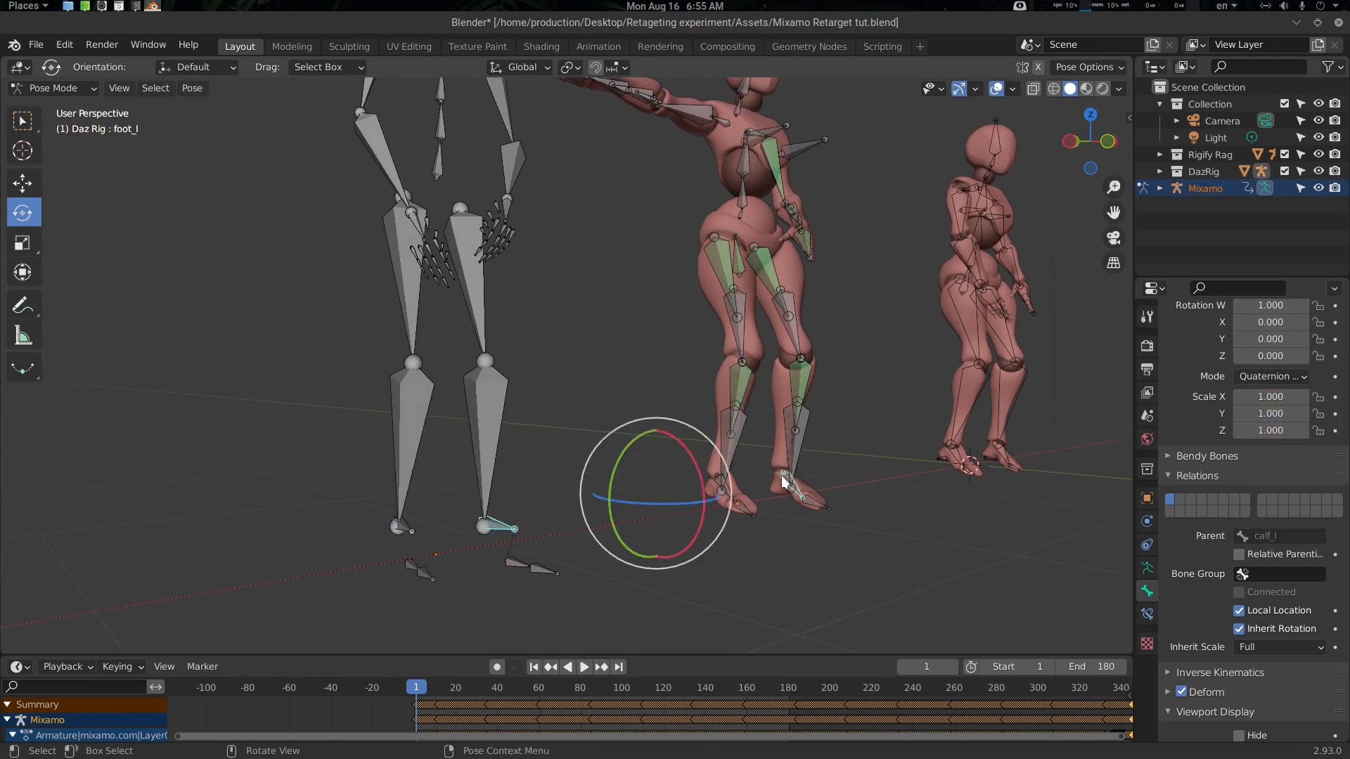
pyautogui.press('q')
pyautogui.click(780, 476)
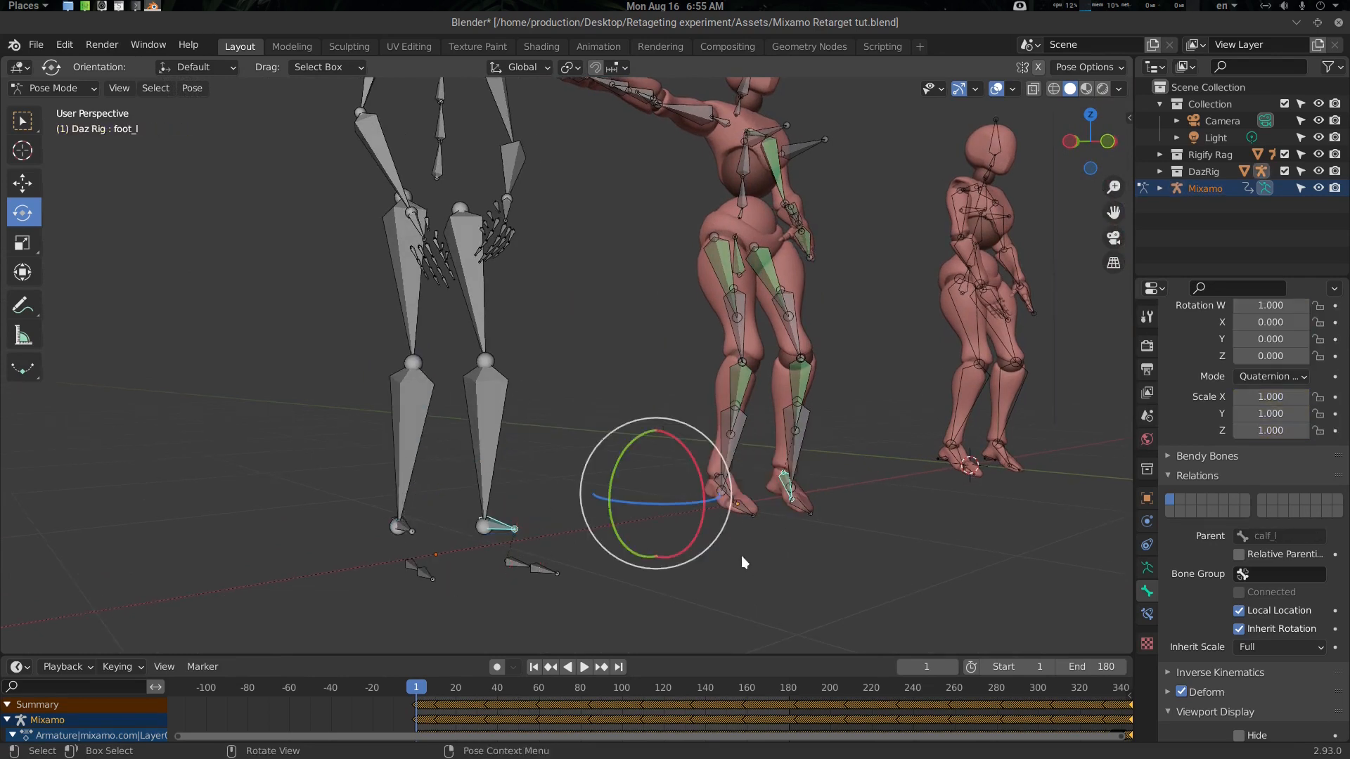
# Retarget the Mixamo left toe base bone onto the Daz rig's ball_l bone as a muscle bone.
pyautogui.click(524, 571)
pyautogui.keyDown('shift'); pyautogui.click(802, 506); pyautogui.keyUp('shift')
pyautogui.press('q')
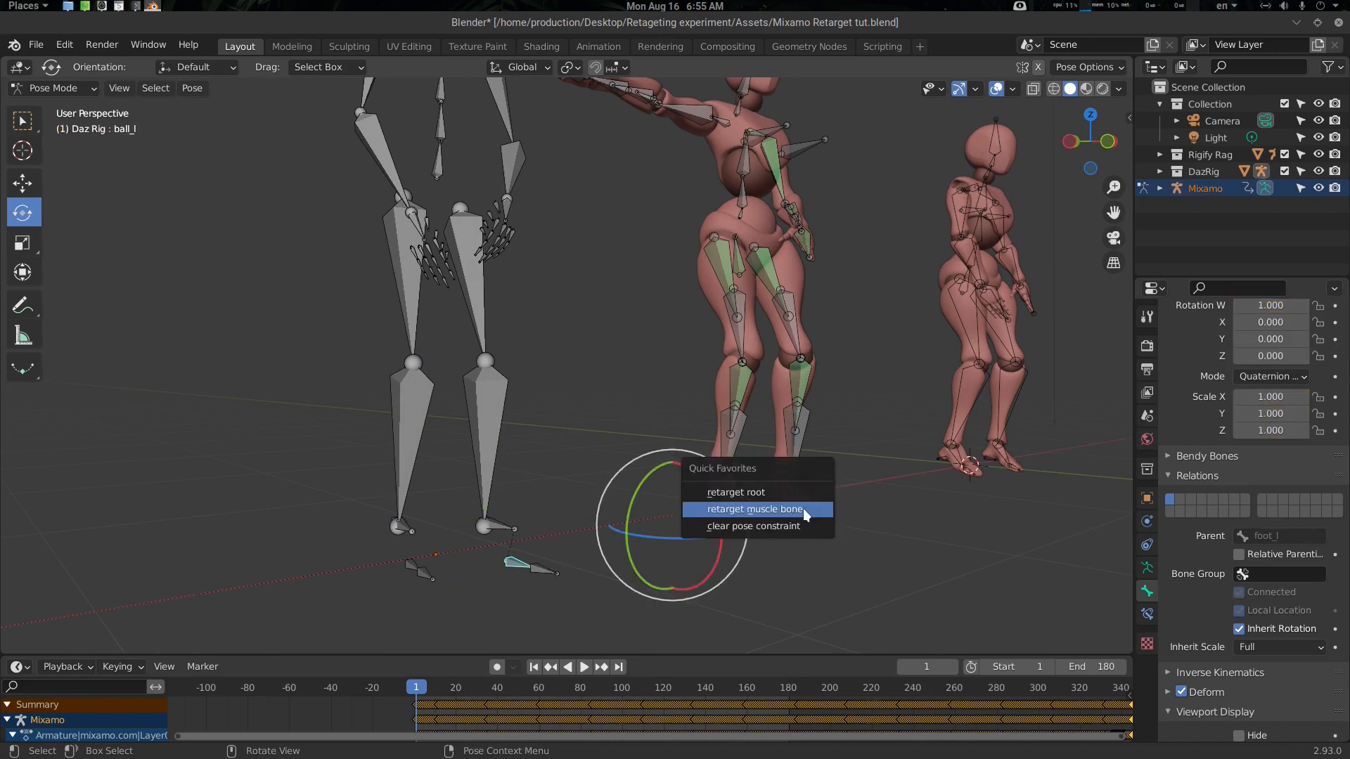
pyautogui.click(773, 591)
# Retarget the Mixamo RightFoot bone onto the Daz rig's foot_r bone as a muscle bone.
pyautogui.click(399, 529)
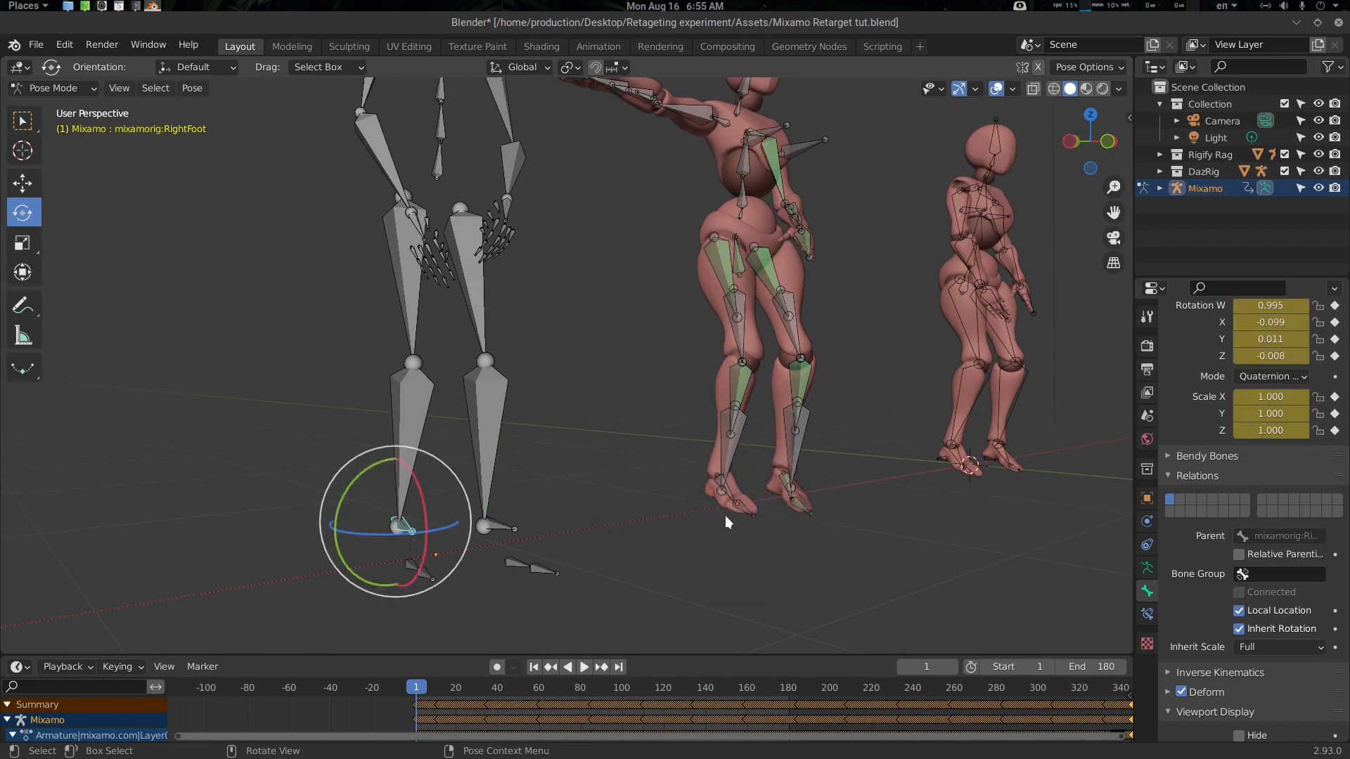
pyautogui.keyDown('shift'); pyautogui.click(731, 492); pyautogui.keyUp('shift')
pyautogui.press('q')
pyautogui.click(704, 483)
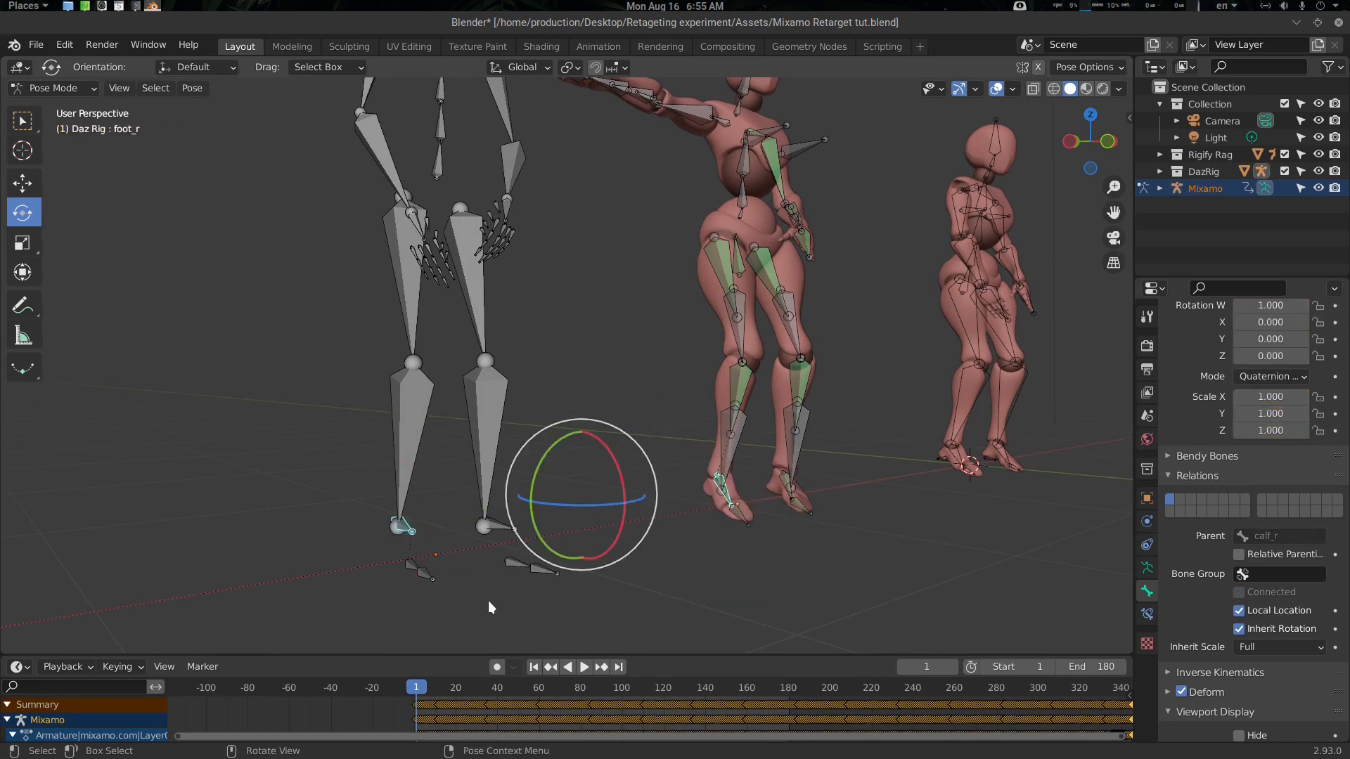
# Retarget the Mixamo right toe base bone onto the Daz rig's ball_r bone as a muscle bone.
pyautogui.click(421, 575)
pyautogui.hotkey('alt', 'a')
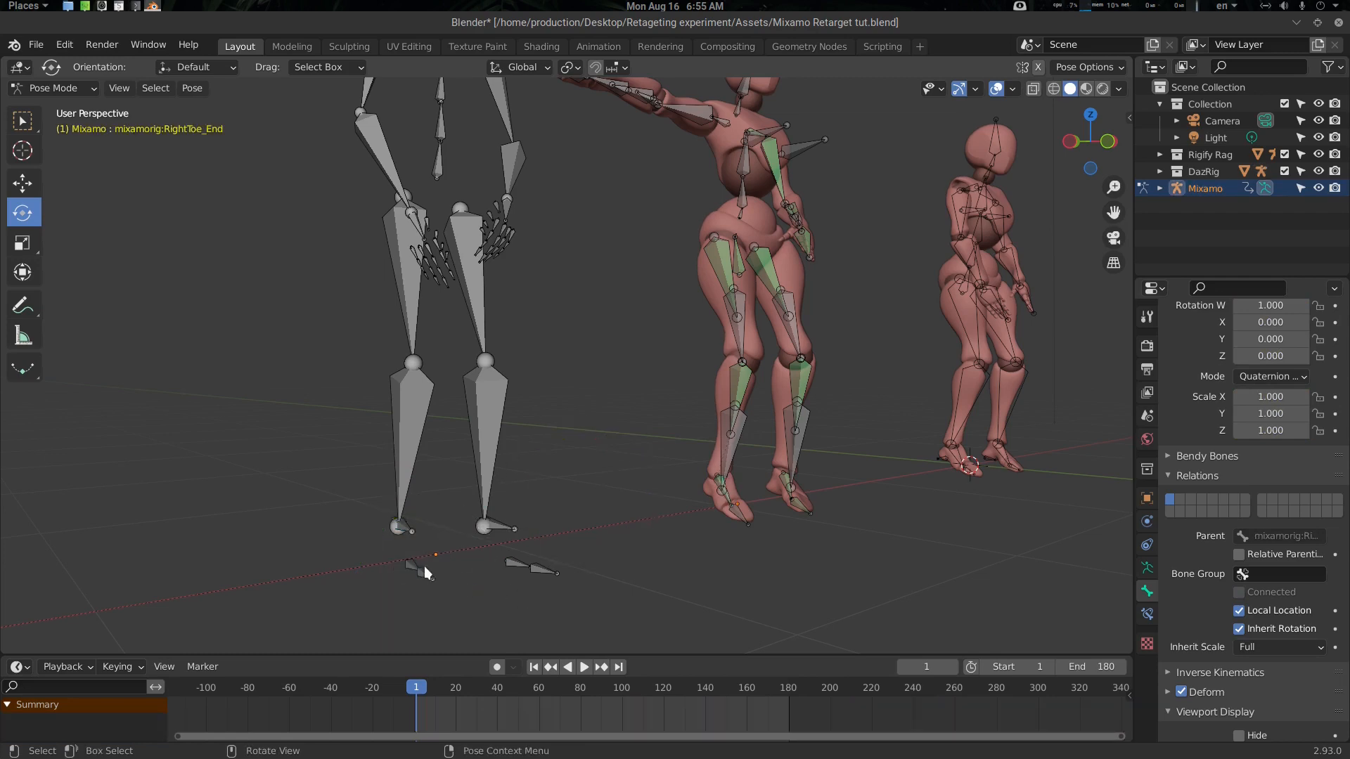
pyautogui.click(448, 572)
pyautogui.keyDown('shift'); pyautogui.click(738, 512); pyautogui.keyUp('shift')
pyautogui.press('q')
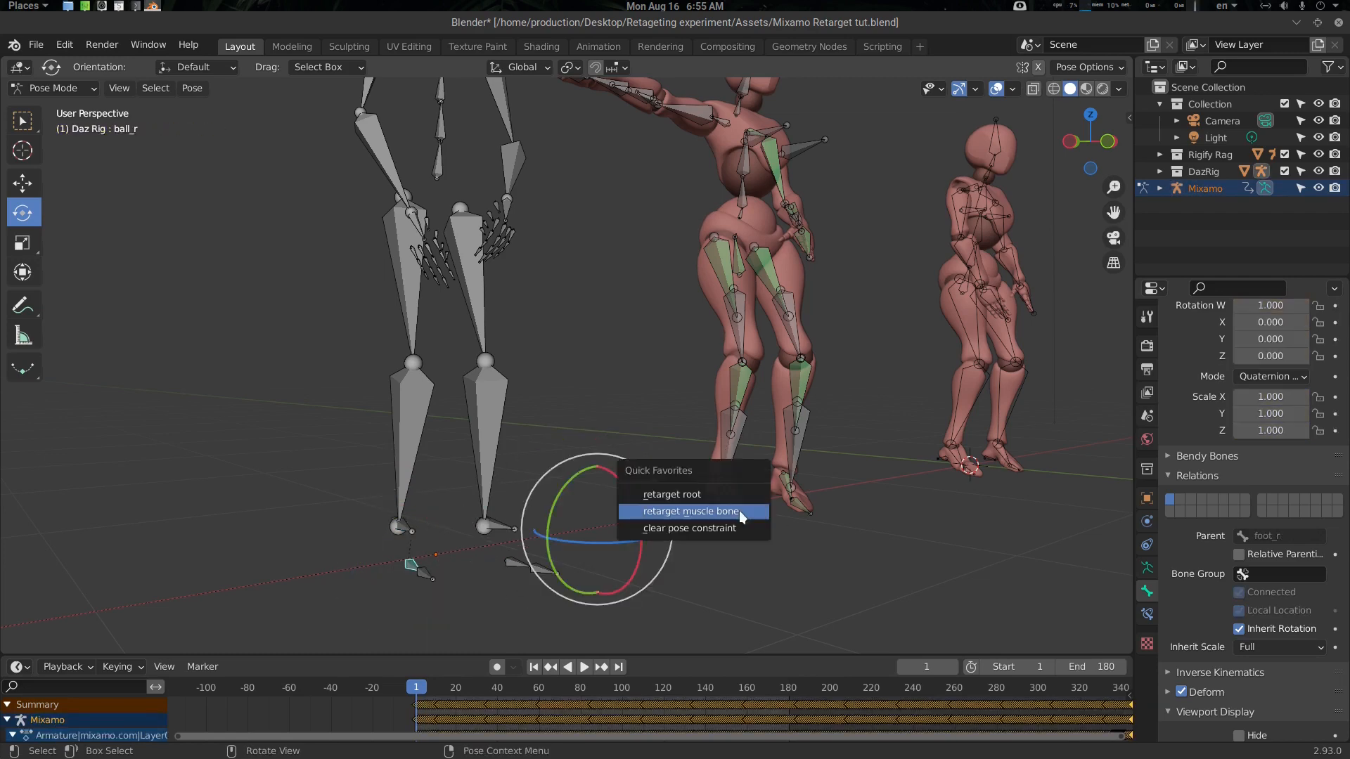
pyautogui.click(740, 511)
# Retarget the Mixamo Spine bone onto the Daz rig's spine_01 bone as a muscle bone.
pyautogui.moveTo(740, 511); pyautogui.dragTo(751, 475, button='middle')
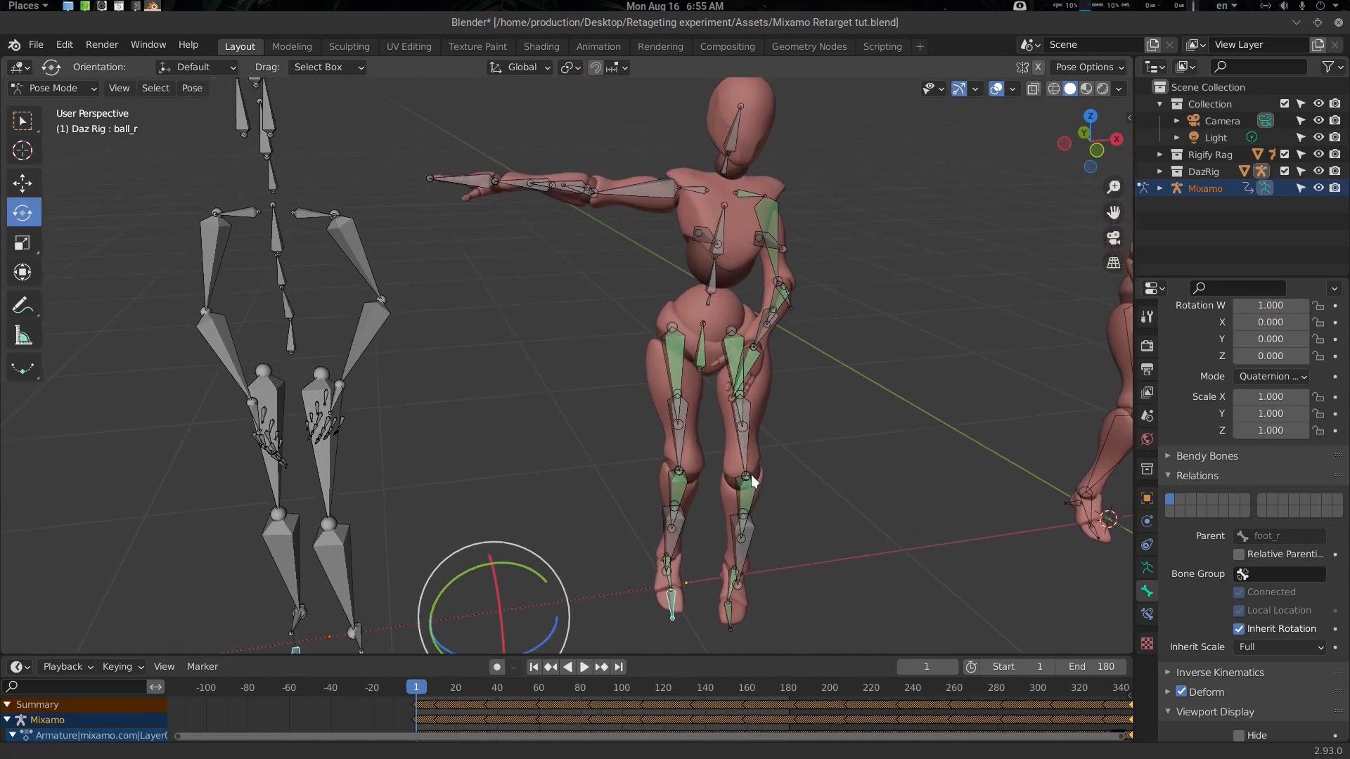
pyautogui.click(291, 342)
pyautogui.moveTo(380, 355); pyautogui.dragTo(545, 390, button='middle')
pyautogui.hotkey('alt', 'a')
pyautogui.click(315, 322)
pyautogui.moveTo(465, 377); pyautogui.dragTo(456, 372, button='middle')
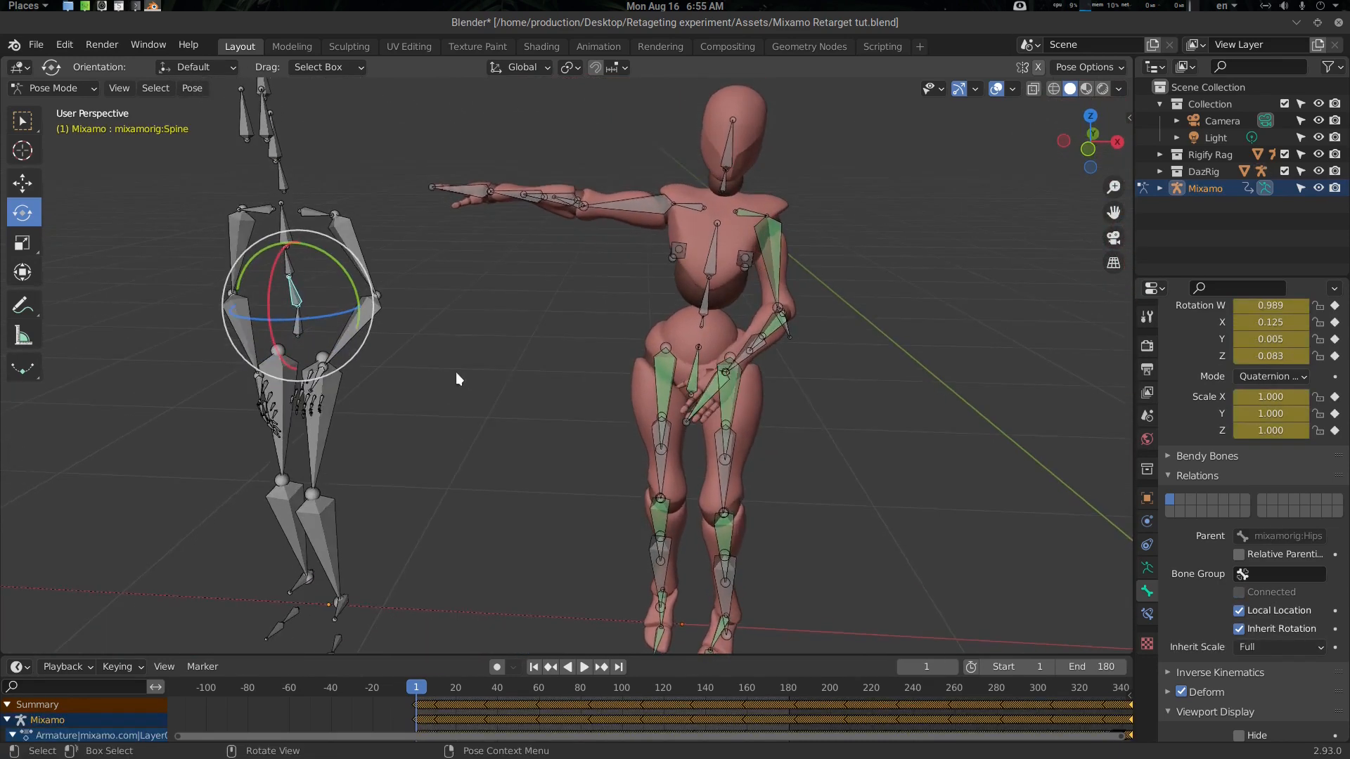
pyautogui.scroll(1, 722, 342)
pyautogui.keyDown('shift'); pyautogui.click(745, 313); pyautogui.keyUp('shift')
pyautogui.press('q')
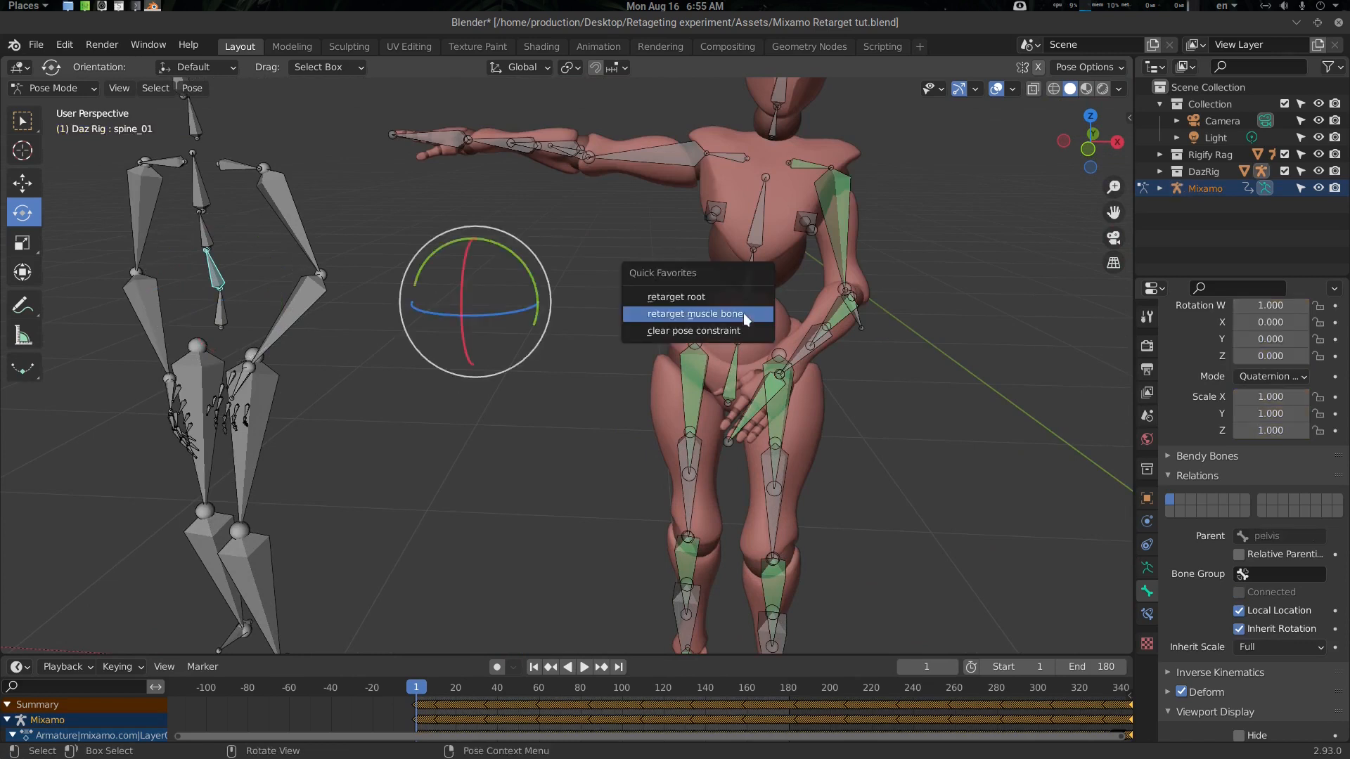
pyautogui.click(744, 314)
# Retarget the Mixamo Spine1 bone onto the Daz rig's spine_02 bone as a muscle bone.
pyautogui.click(211, 234)
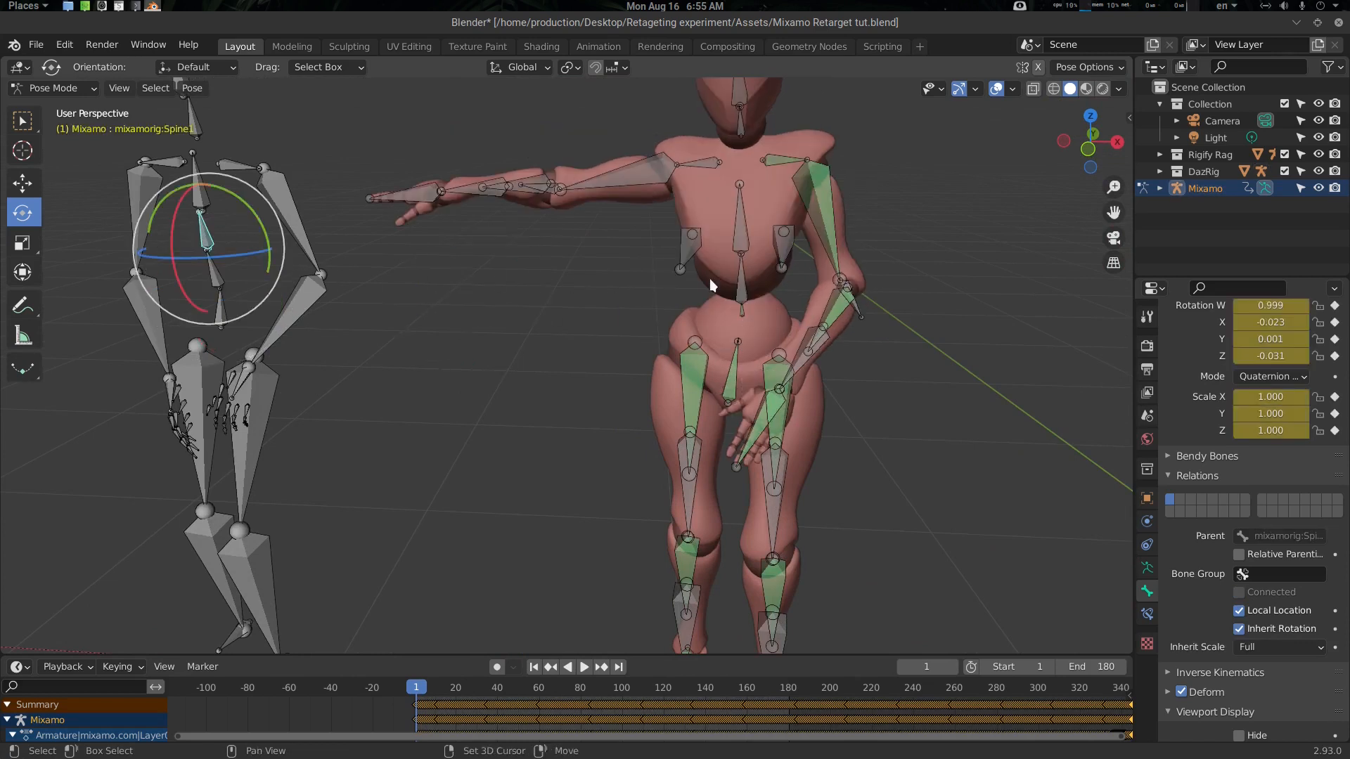
pyautogui.keyDown('shift'); pyautogui.click(744, 274); pyautogui.keyUp('shift')
pyautogui.press('q')
pyautogui.click(743, 274)
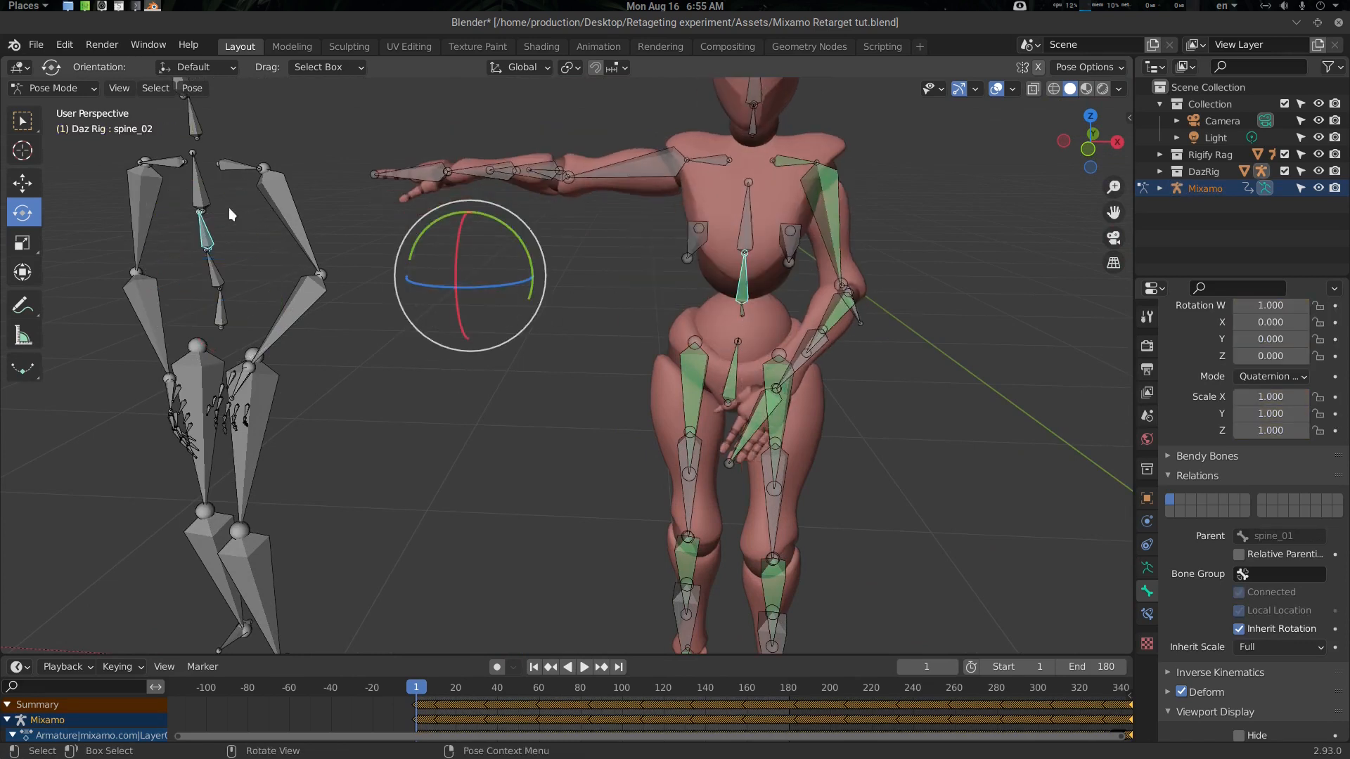
# Retarget the Mixamo Spine2 bone onto the Daz rig's spine_03 bone as a muscle bone.
pyautogui.click(200, 186)
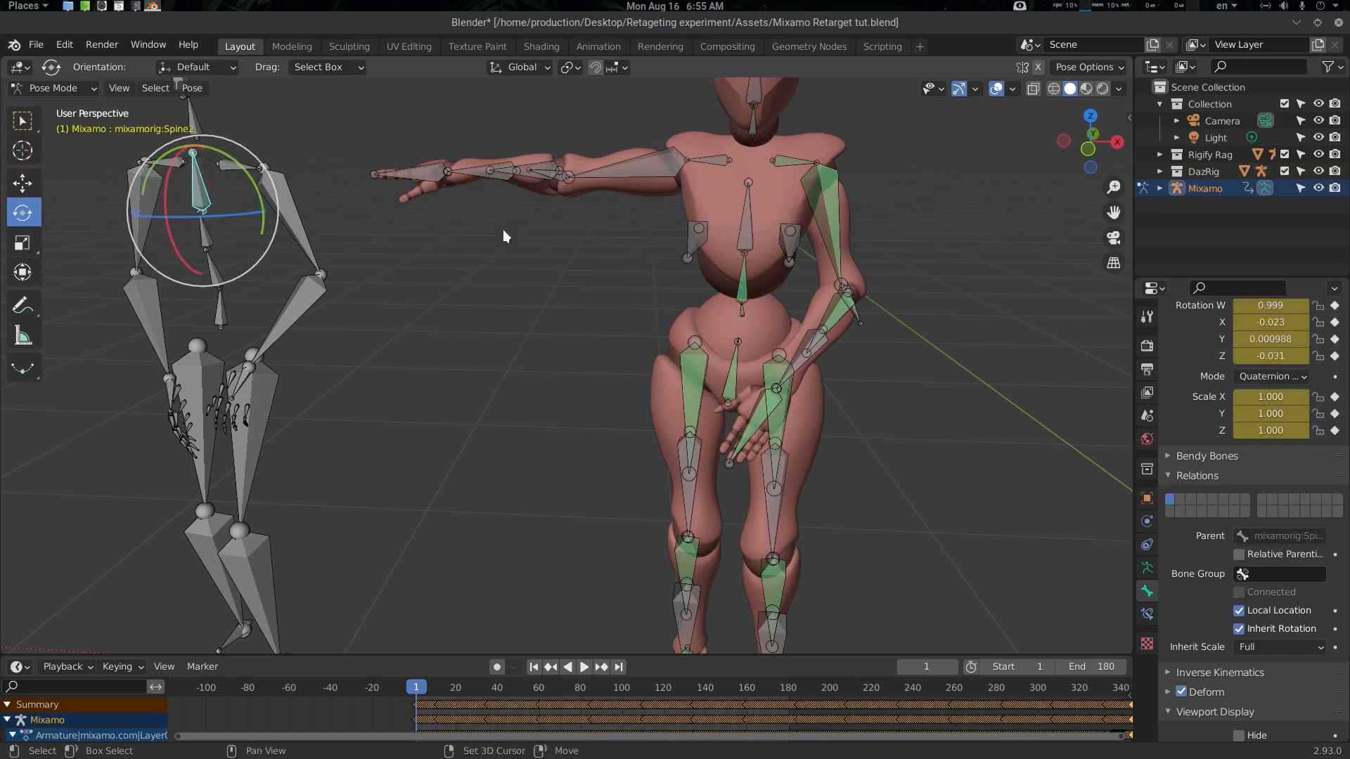
pyautogui.keyDown('shift'); pyautogui.click(746, 218); pyautogui.keyUp('shift')
pyautogui.press('q')
pyautogui.click(747, 218)
# Retarget the Mixamo right shoulder bone onto the Daz rig's clavicle_r bone as a muscle bone.
pyautogui.moveTo(661, 247); pyautogui.dragTo(528, 310, button='middle')
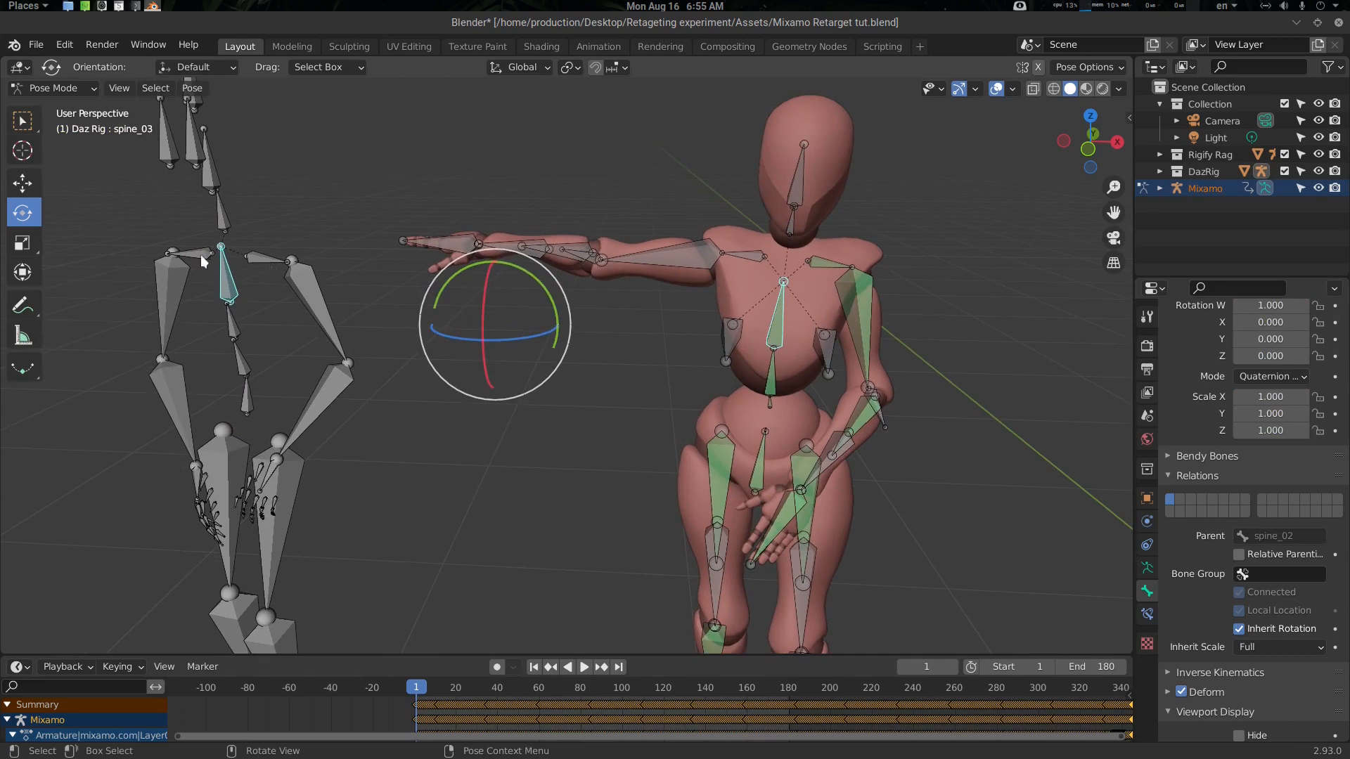
pyautogui.hotkey('alt', 'a')
pyautogui.moveTo(188, 267); pyautogui.dragTo(375, 331, button='middle')
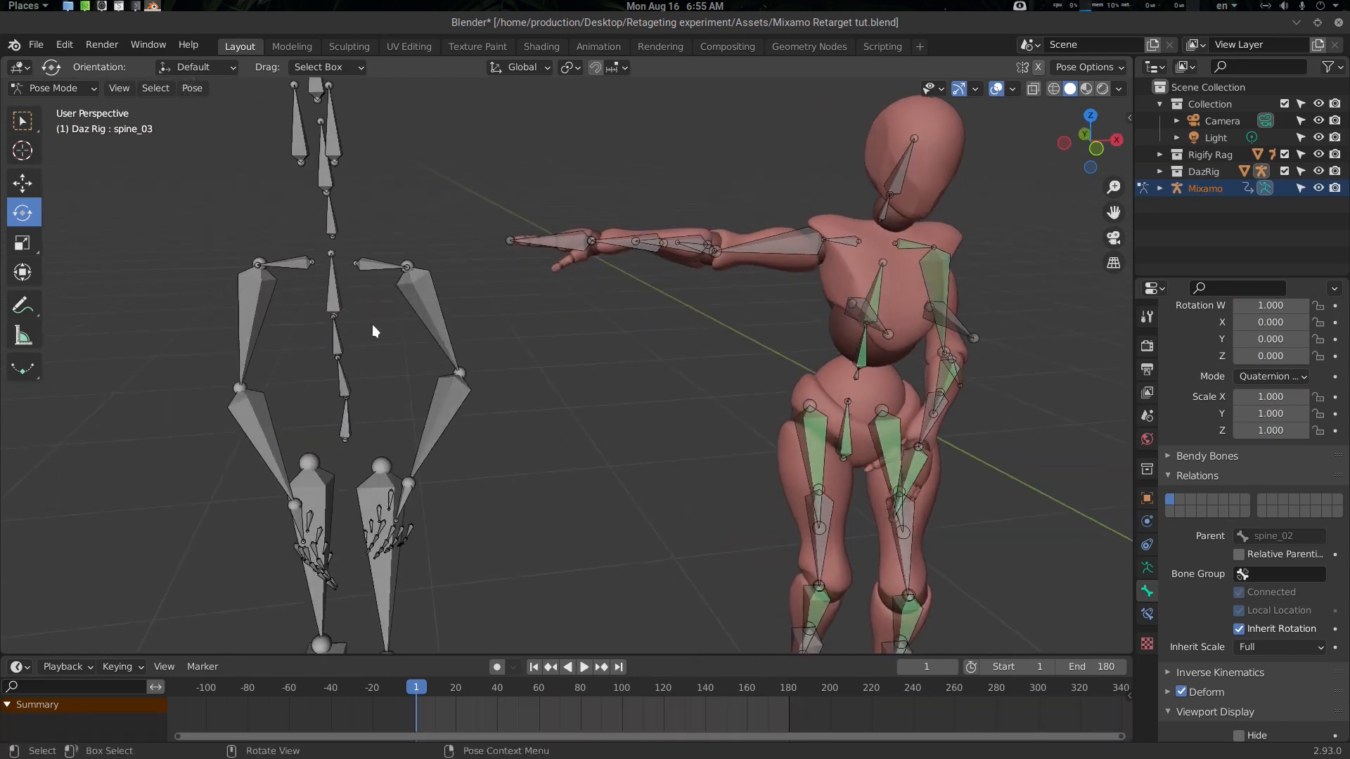
pyautogui.click(301, 266)
pyautogui.keyDown('shift'); pyautogui.click(841, 246); pyautogui.keyUp('shift')
pyautogui.press('q')
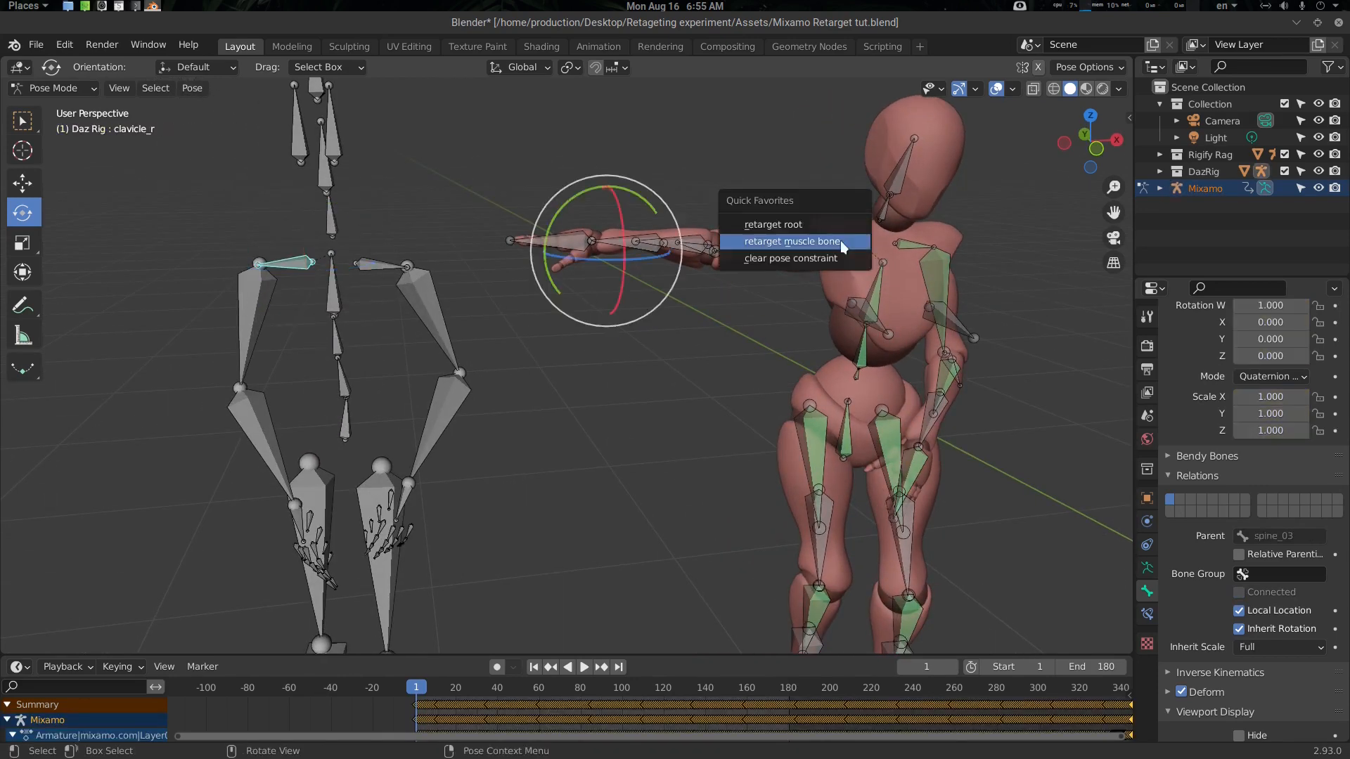
pyautogui.click(841, 245)
# Retarget the Mixamo right upper arm bone onto the Daz rig's upperarm_r bone as a muscle bone.
pyautogui.click(254, 293)
pyautogui.keyDown('shift'); pyautogui.click(765, 259); pyautogui.keyUp('shift')
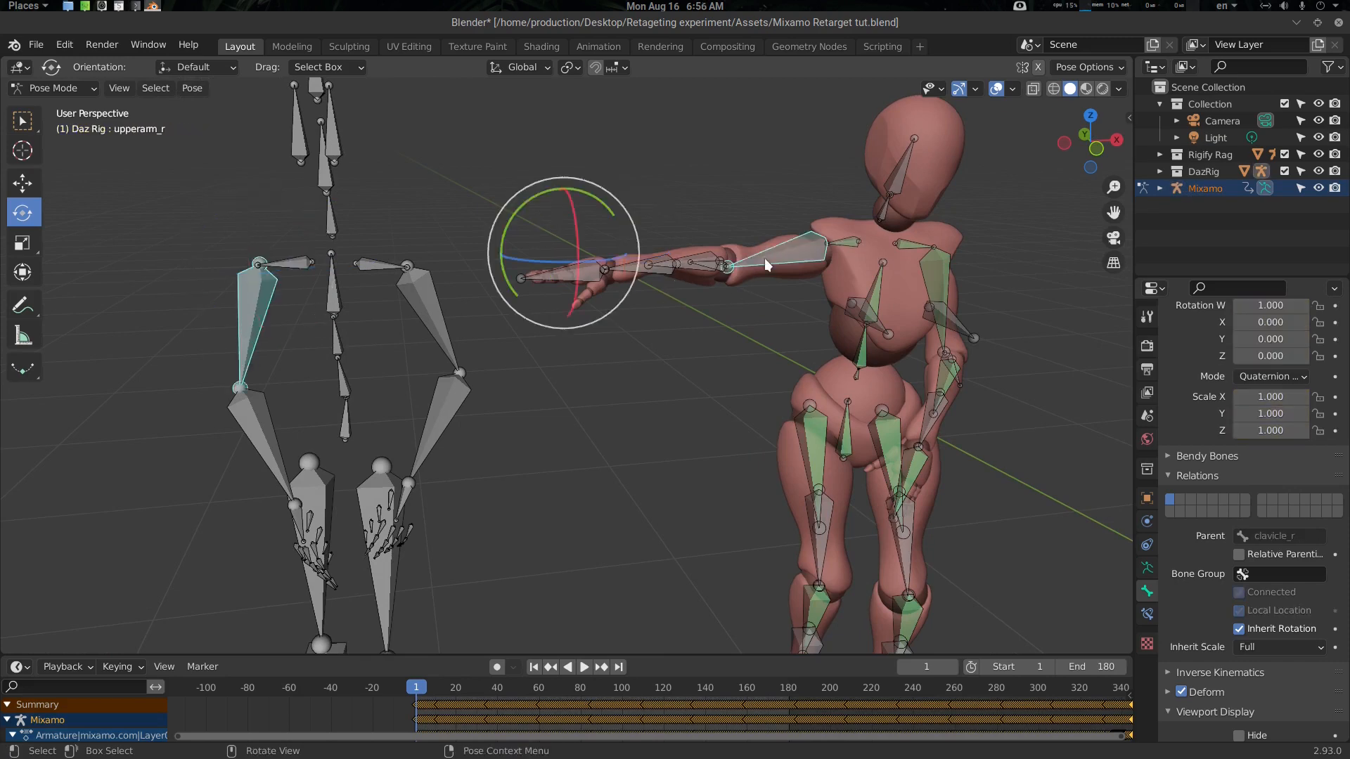
pyautogui.press('q')
pyautogui.click(765, 259)
# Retarget the Mixamo RightForeArm bone onto the Daz rig's lowerarm_r bone as a muscle bone.
pyautogui.click(252, 414)
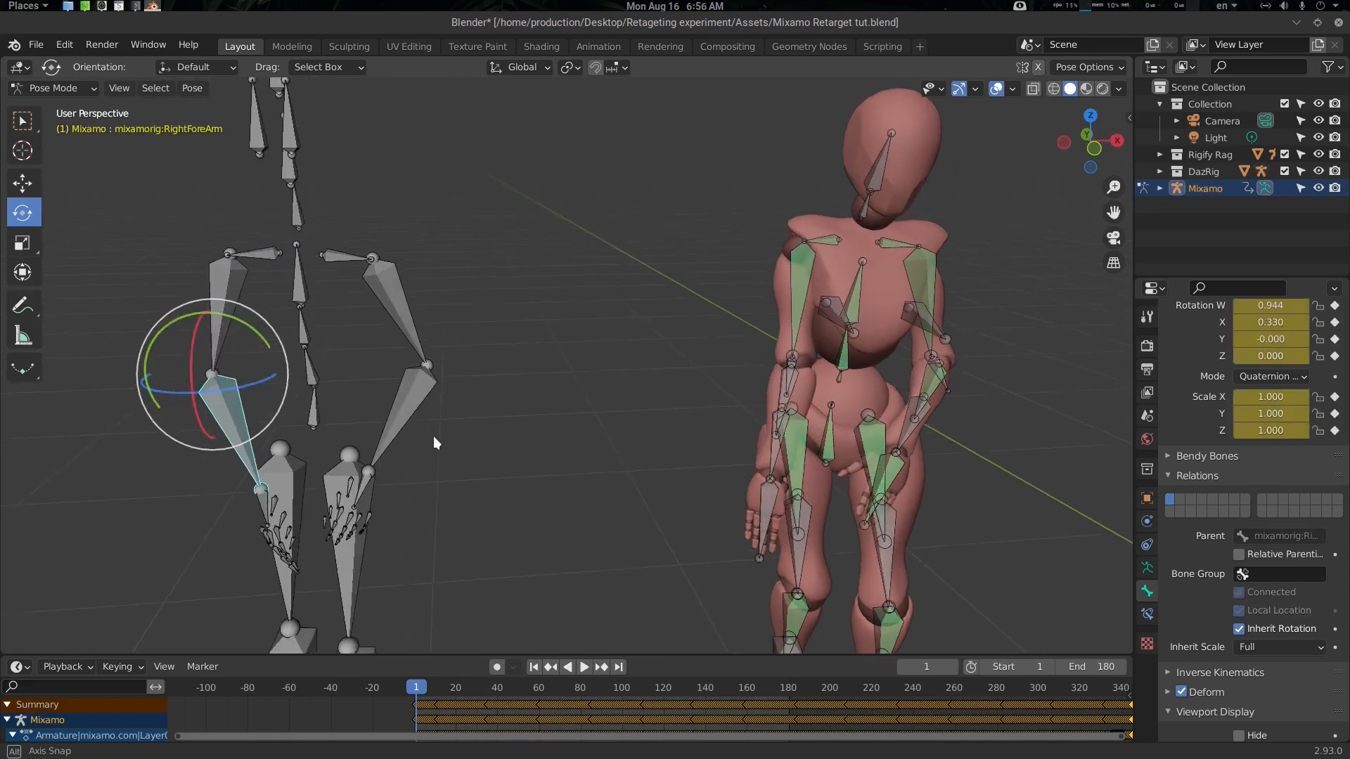
pyautogui.moveTo(433, 436); pyautogui.dragTo(710, 361, button='middle')
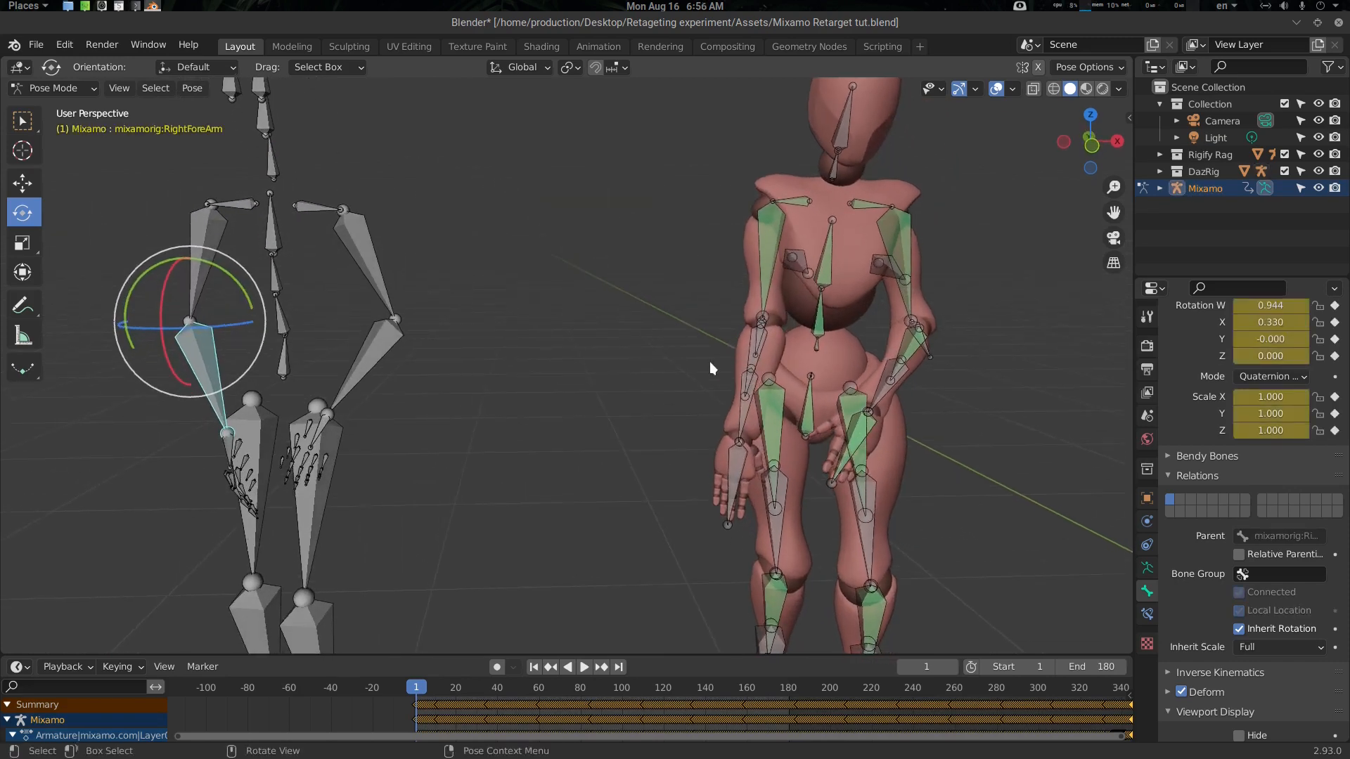
pyautogui.keyDown('shift'); pyautogui.click(750, 357); pyautogui.keyUp('shift')
pyautogui.press('q')
pyautogui.click(749, 357)
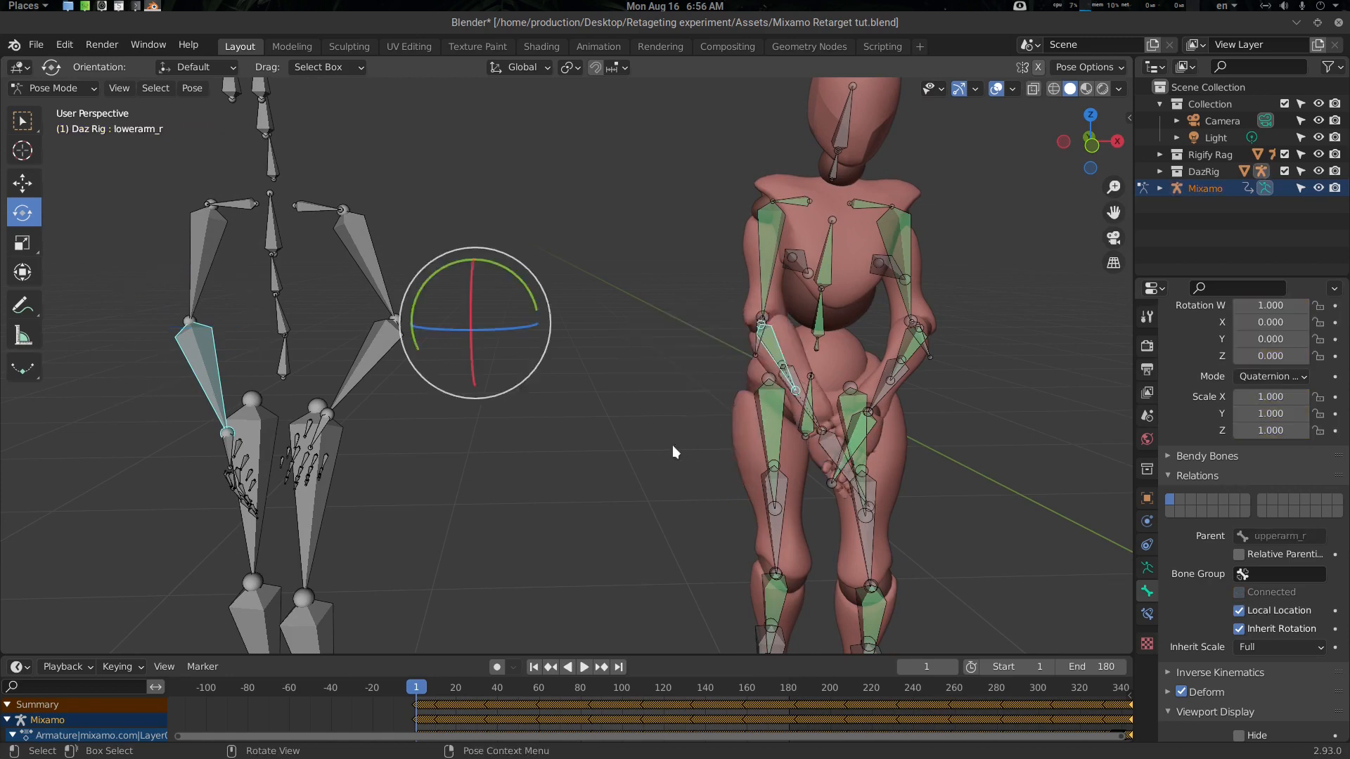
# Retarget the Mixamo RightHand bone onto the Daz rig's hand_r bone as a muscle bone.
pyautogui.moveTo(673, 445); pyautogui.dragTo(643, 437, button='middle')
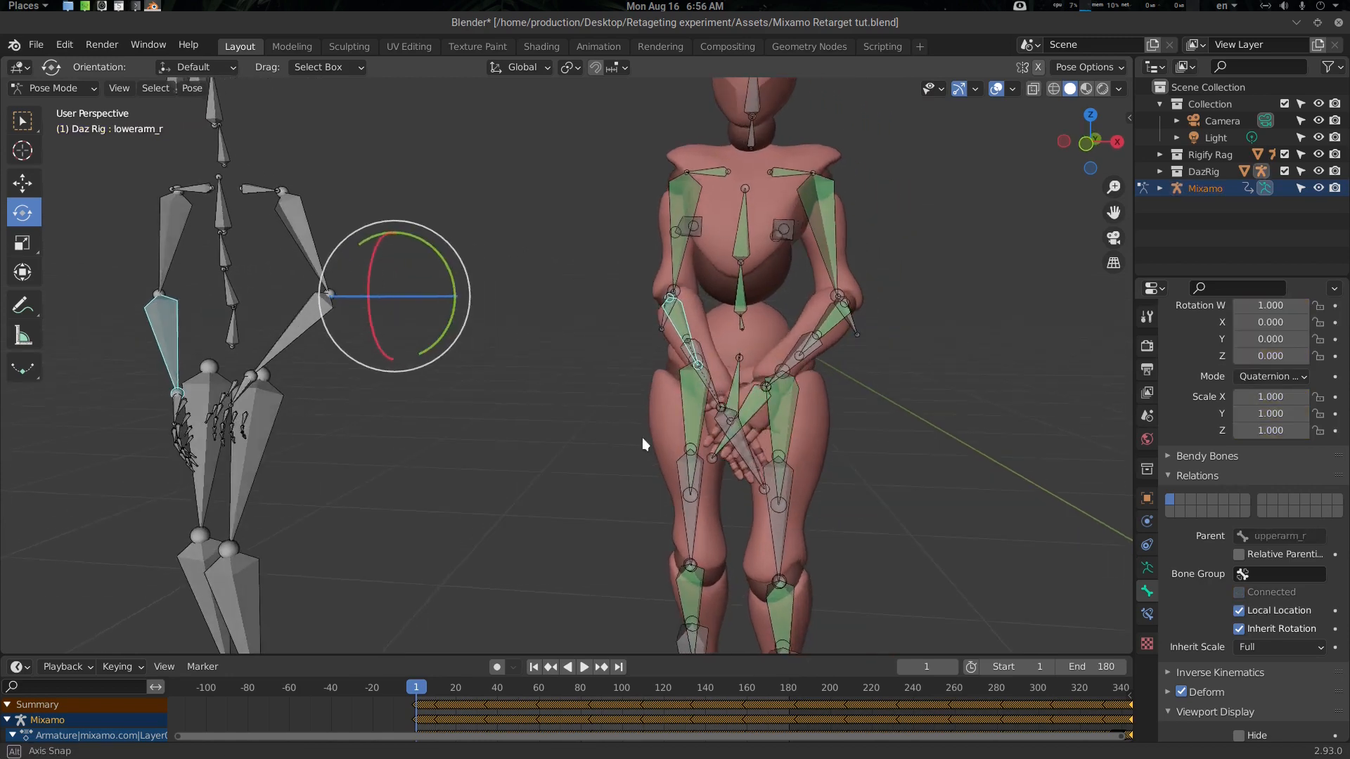
pyautogui.click(179, 411)
pyautogui.moveTo(180, 412); pyautogui.dragTo(427, 416, button='middle')
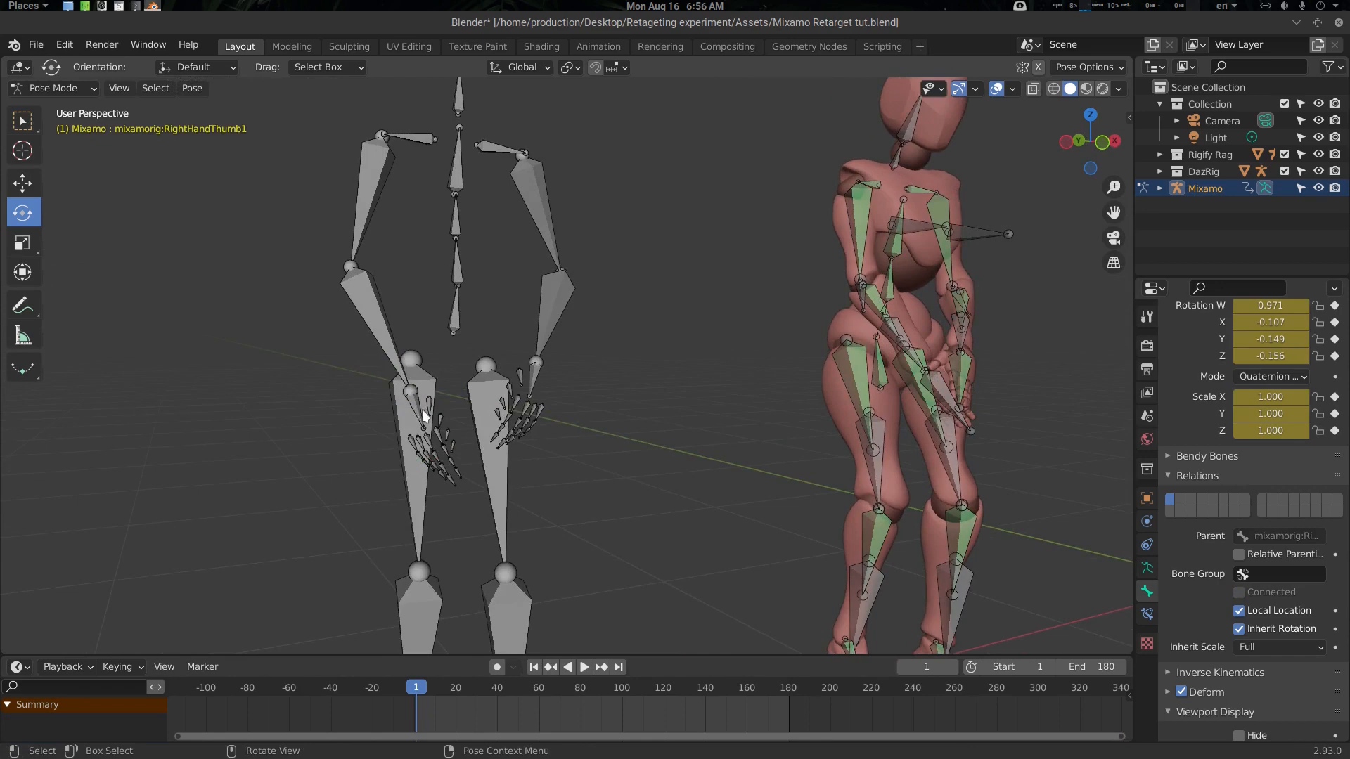
pyautogui.click(423, 416)
pyautogui.moveTo(619, 423); pyautogui.dragTo(673, 416, button='middle')
pyautogui.scroll(2, 755, 409)
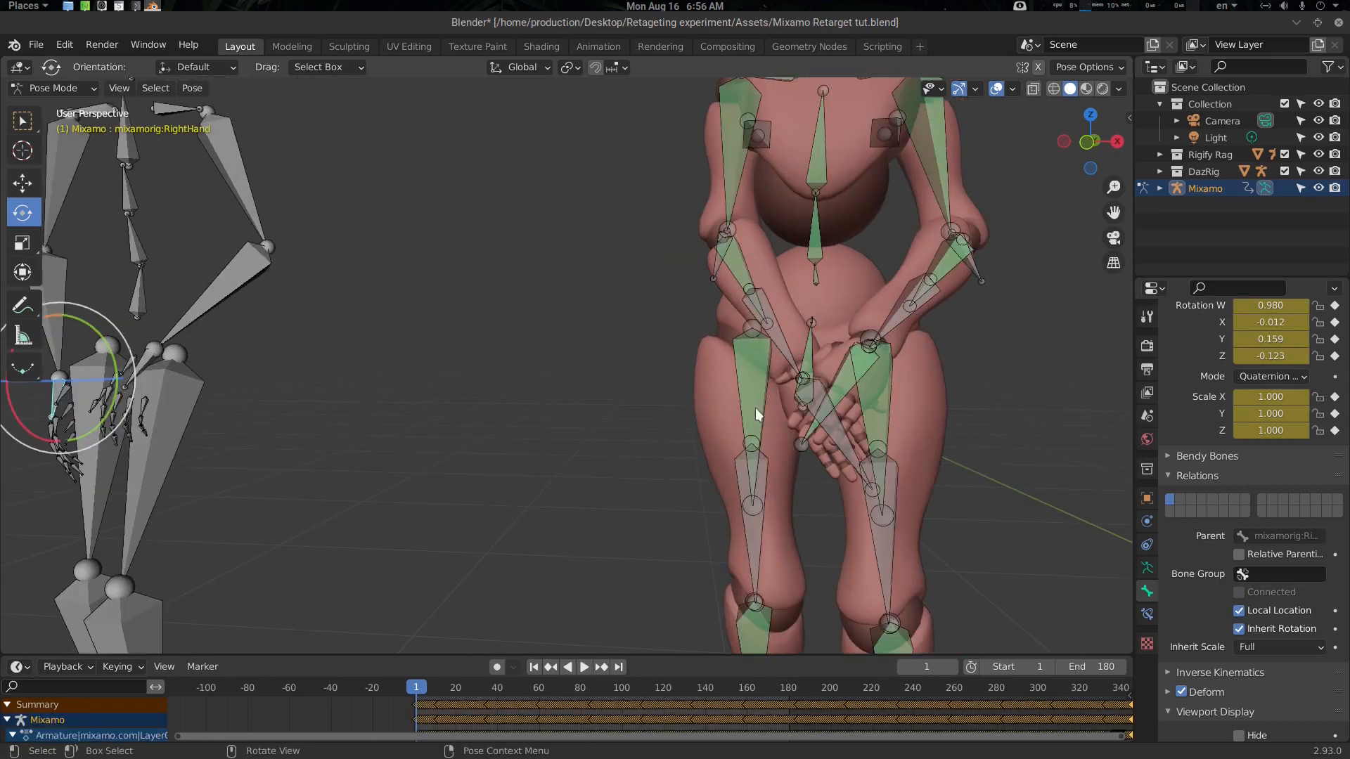
pyautogui.click(842, 424)
pyautogui.press('q')
pyautogui.click(841, 424)
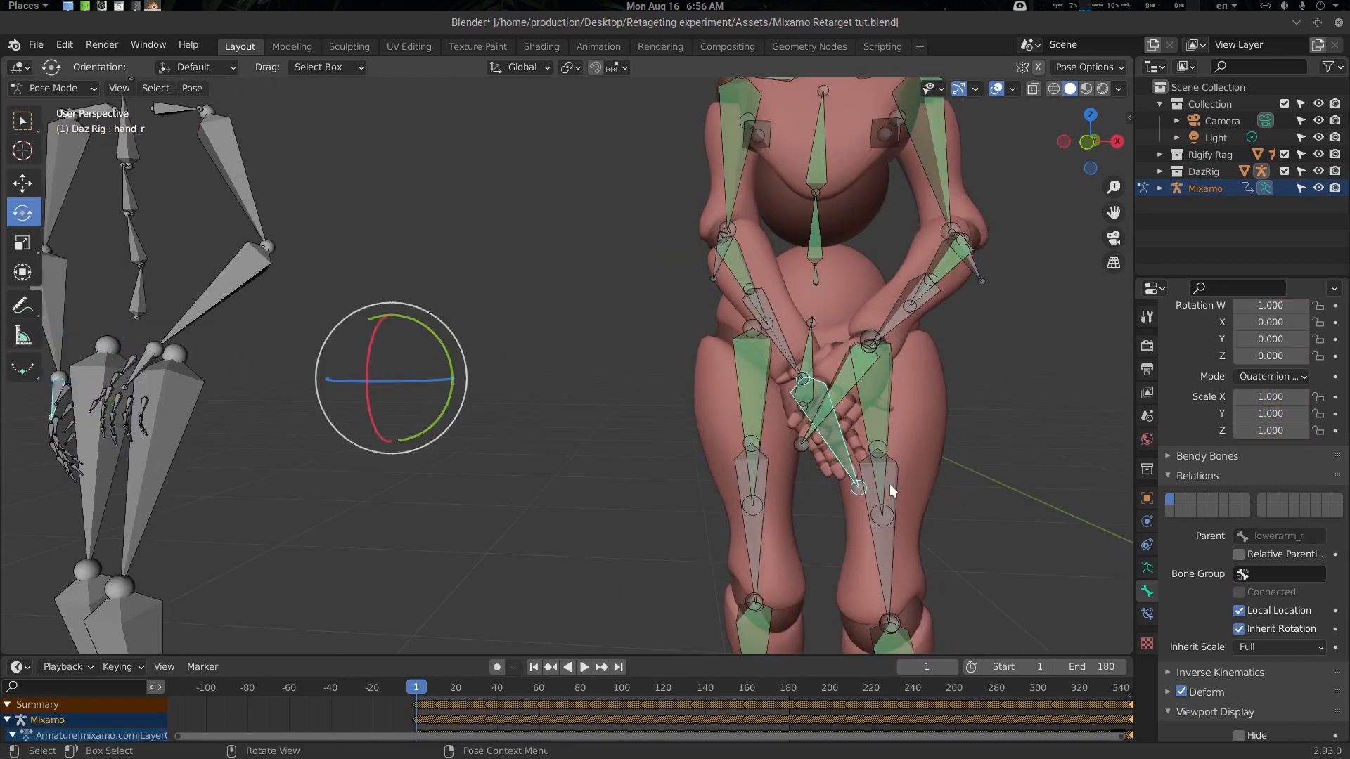
# Retarget the Mixamo Neck bone onto the Daz rig's neck_01 bone as a muscle bone.
pyautogui.scroll(-3, 888, 484)
pyautogui.moveTo(853, 452); pyautogui.dragTo(811, 492, button='middle')
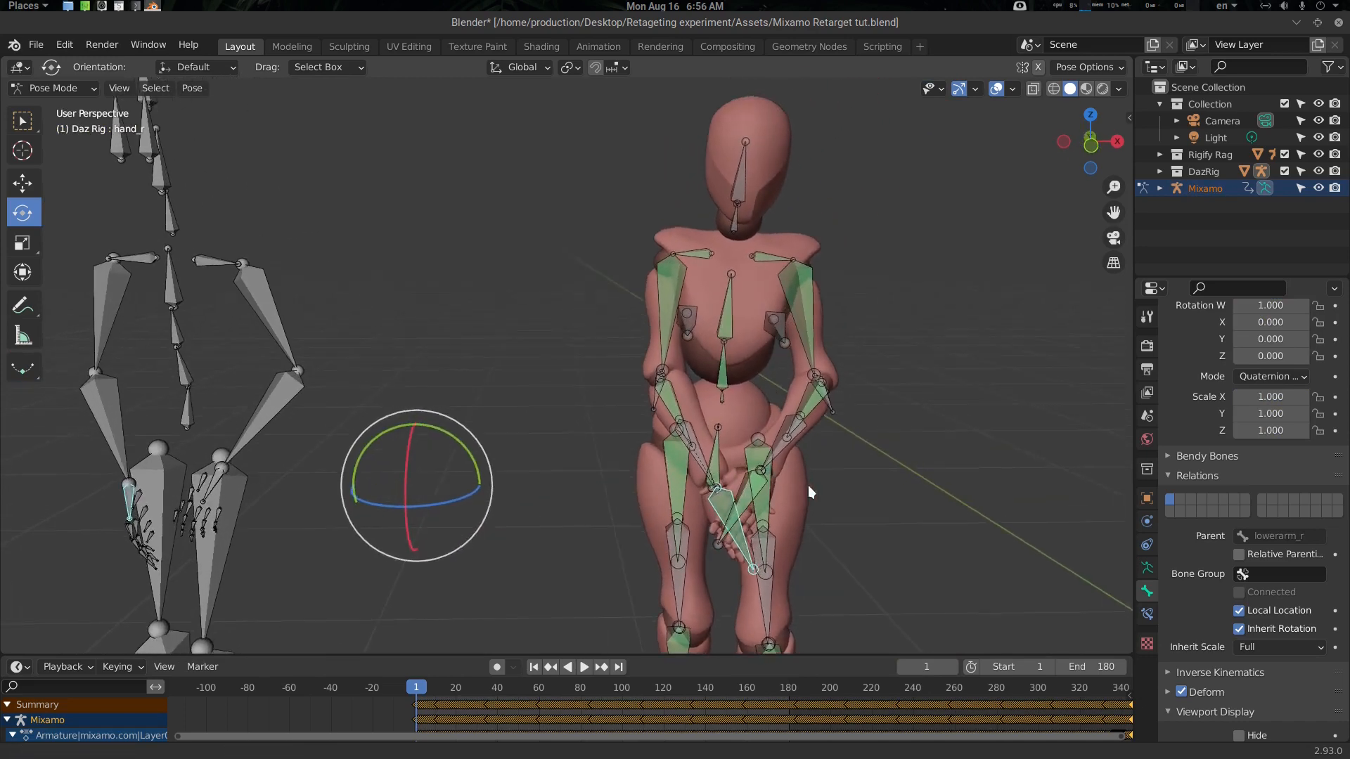
pyautogui.keyDown('shift'); pyautogui.moveTo(699, 382); pyautogui.dragTo(719, 460, button='middle'); pyautogui.keyUp('shift')
pyautogui.click(192, 300)
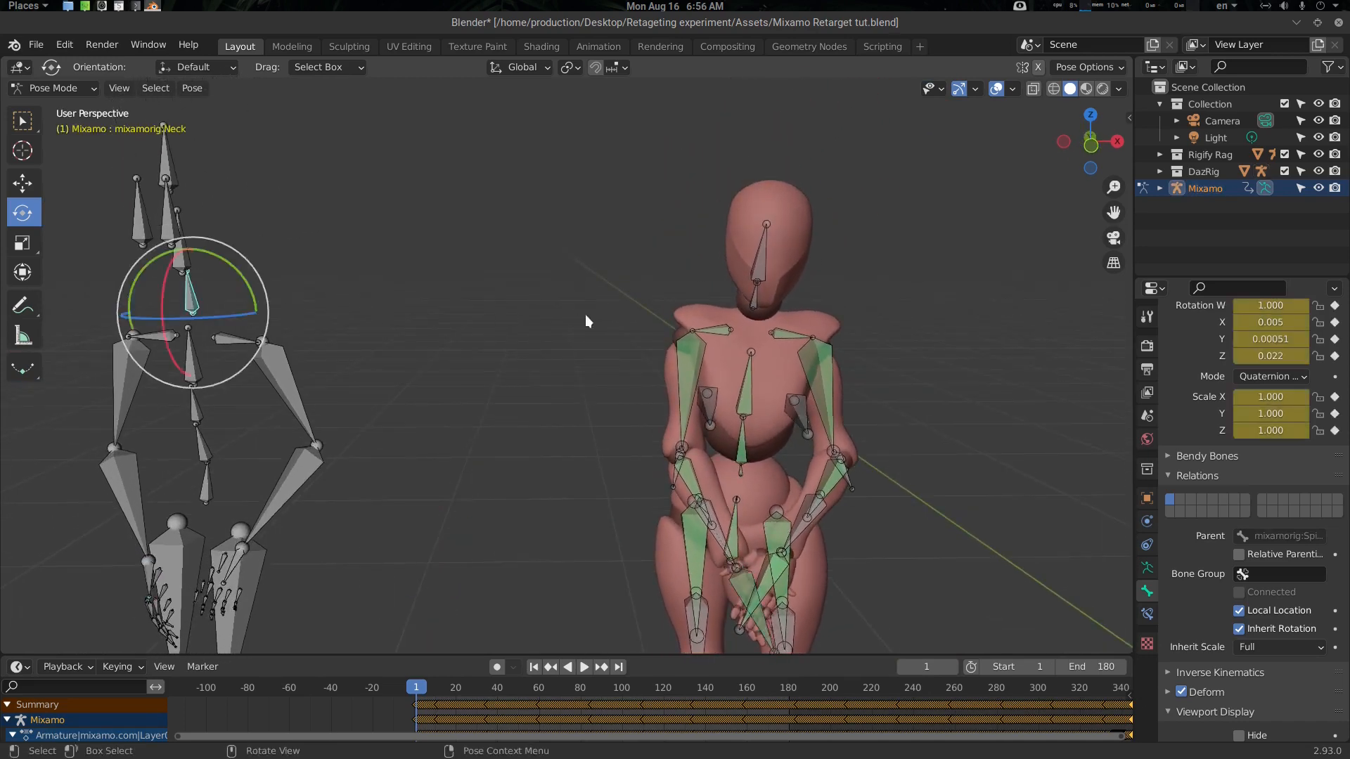
pyautogui.moveTo(581, 322); pyautogui.dragTo(661, 303, button='middle')
pyautogui.click(668, 299)
pyautogui.press('q')
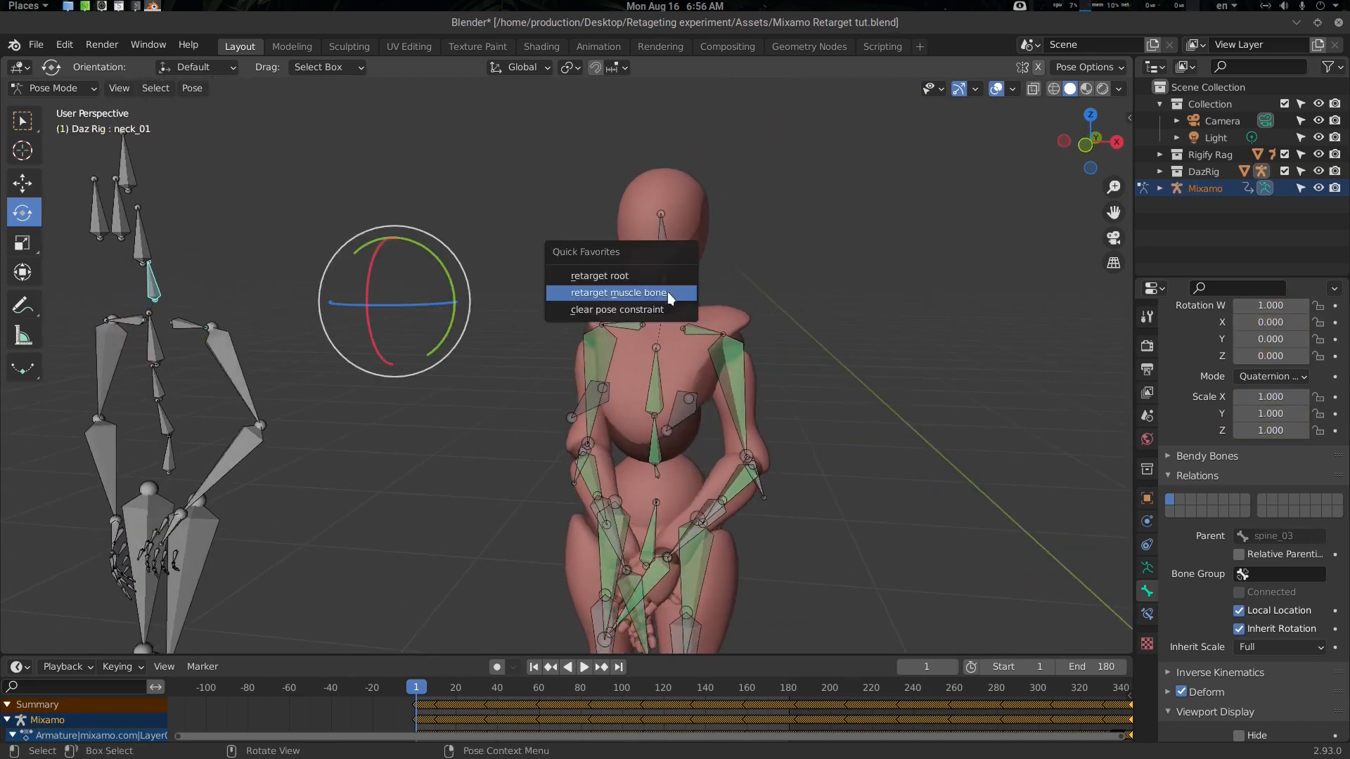
pyautogui.click(668, 294)
# Retarget the Mixamo Head bone onto the Daz rig's CC_Base_FacialBone as a muscle bone.
pyautogui.click(146, 243)
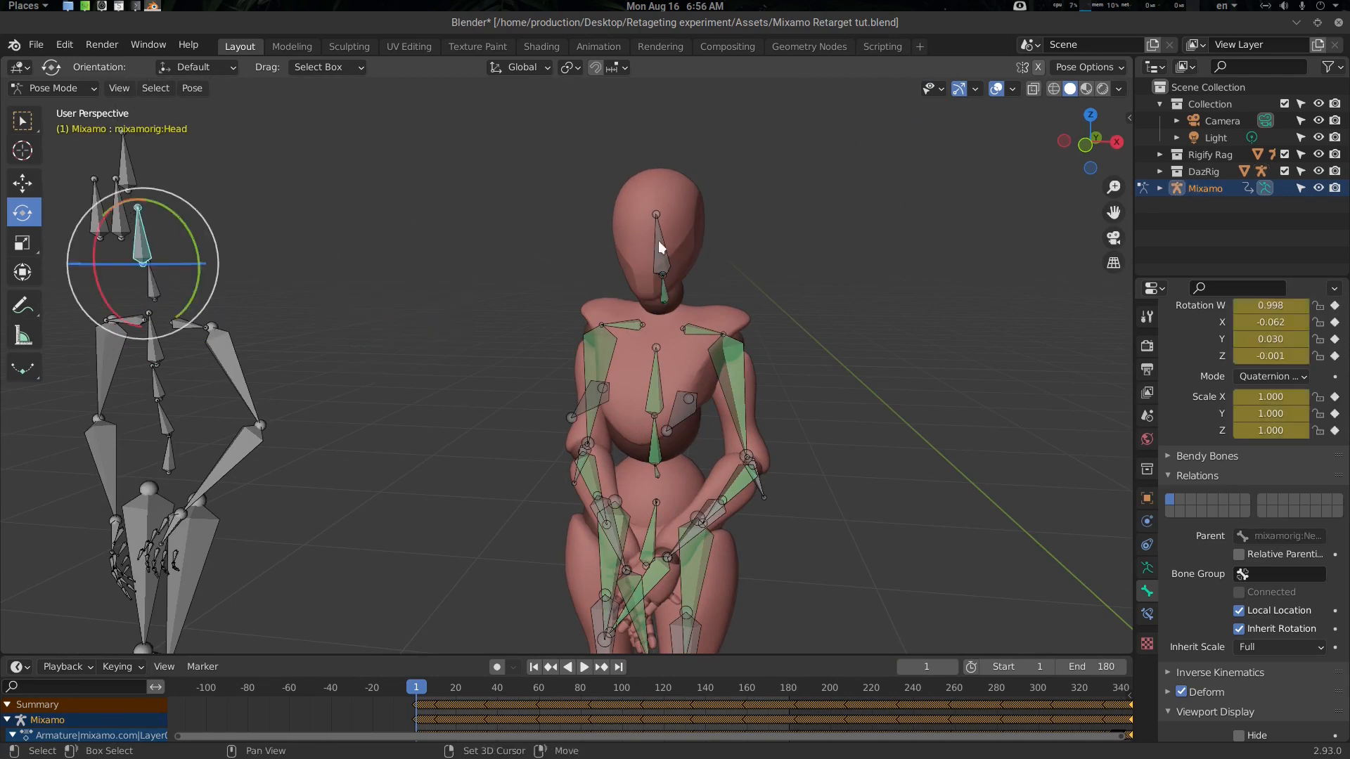
pyautogui.click(661, 247)
pyautogui.press('q')
pyautogui.click(665, 241)
# Return to Object Mode and play the animation to compare the Daz rig's motion with the Mixamo source.
pyautogui.scroll(-4, 639, 398)
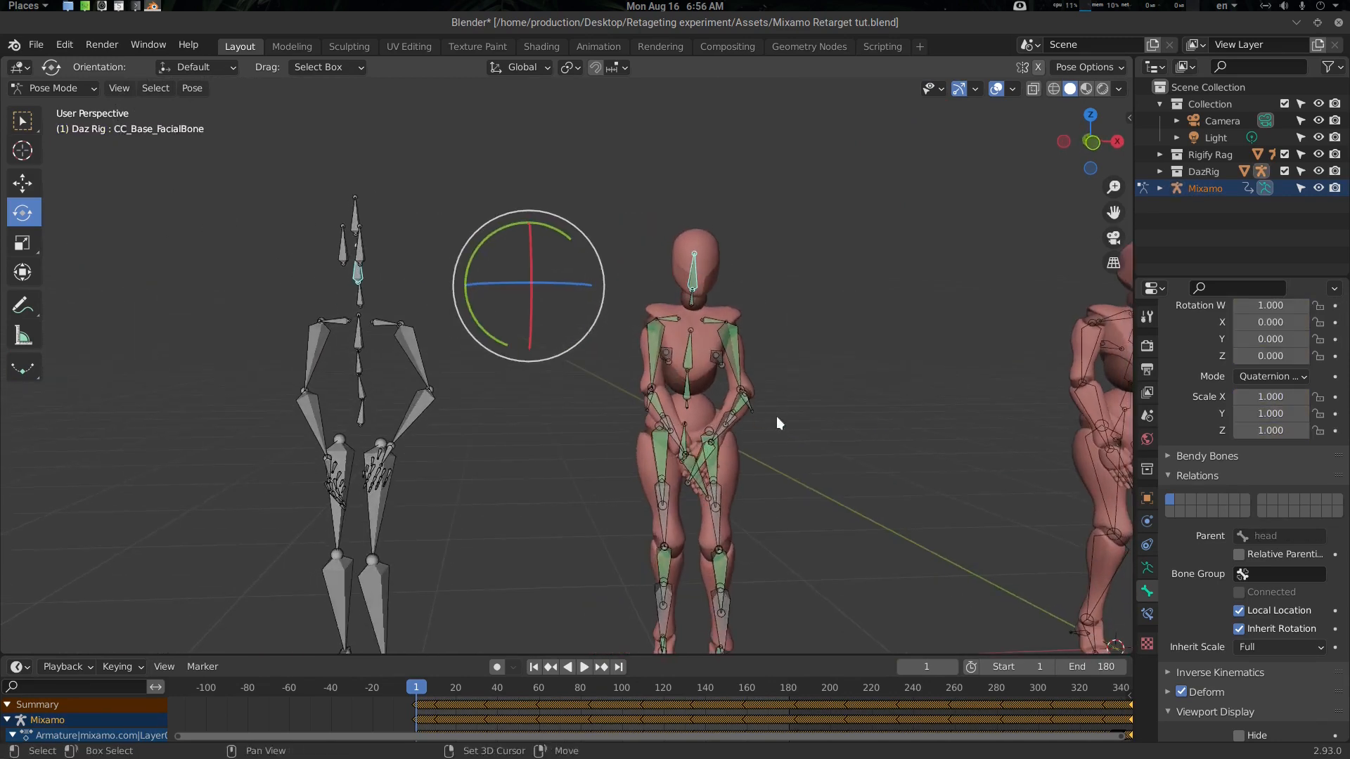
pyautogui.hotkey('ctrl', 'Tab')
pyautogui.click(623, 378)
pyautogui.moveTo(795, 419); pyautogui.dragTo(737, 420, button='middle')
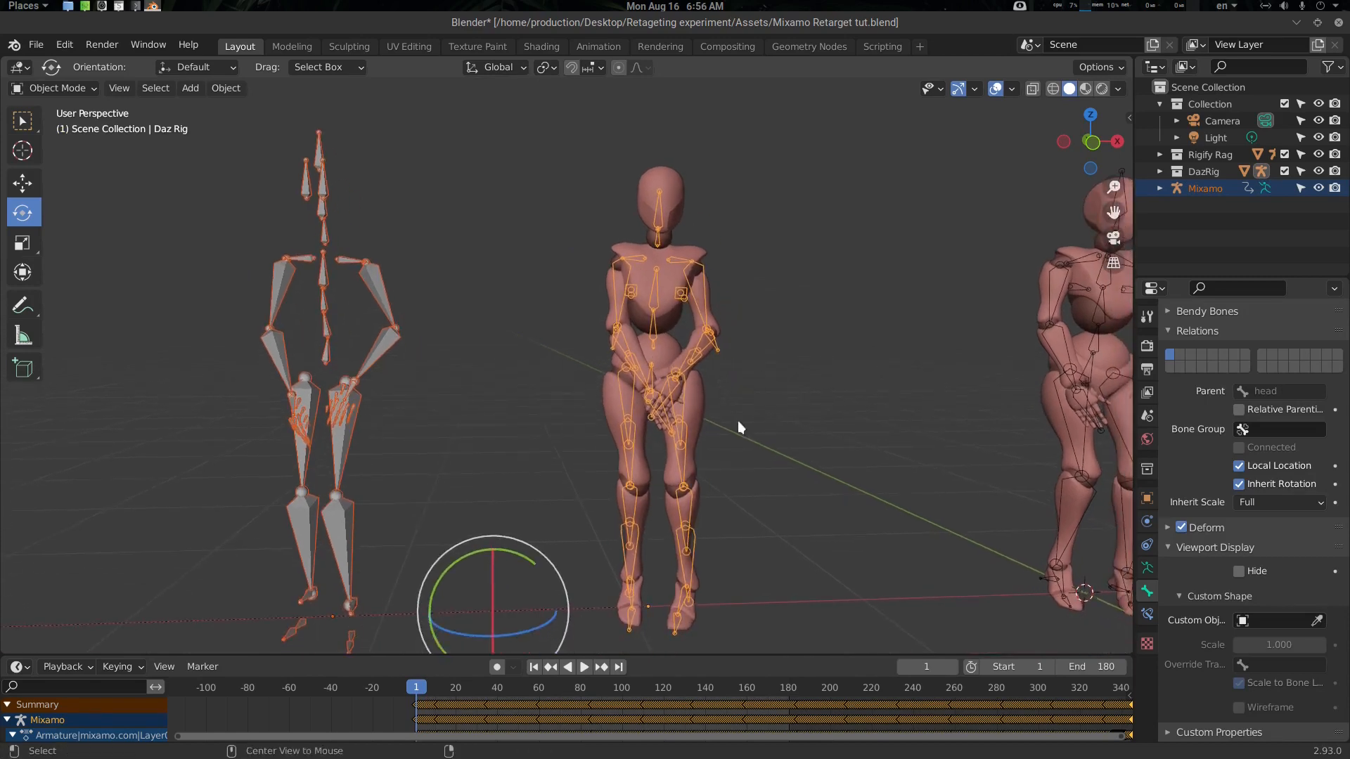
pyautogui.moveTo(463, 695); pyautogui.dragTo(576, 685)
pyautogui.press('space')
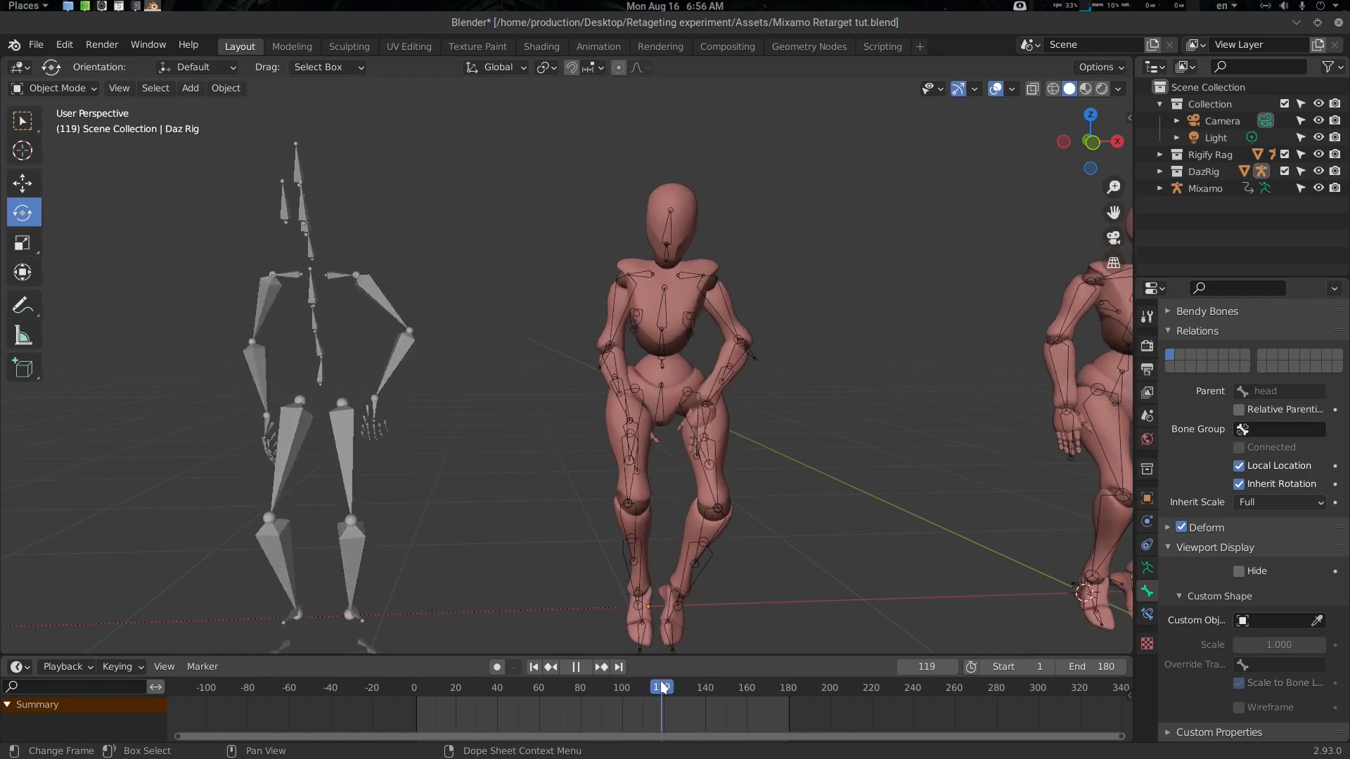
pyautogui.press('space')
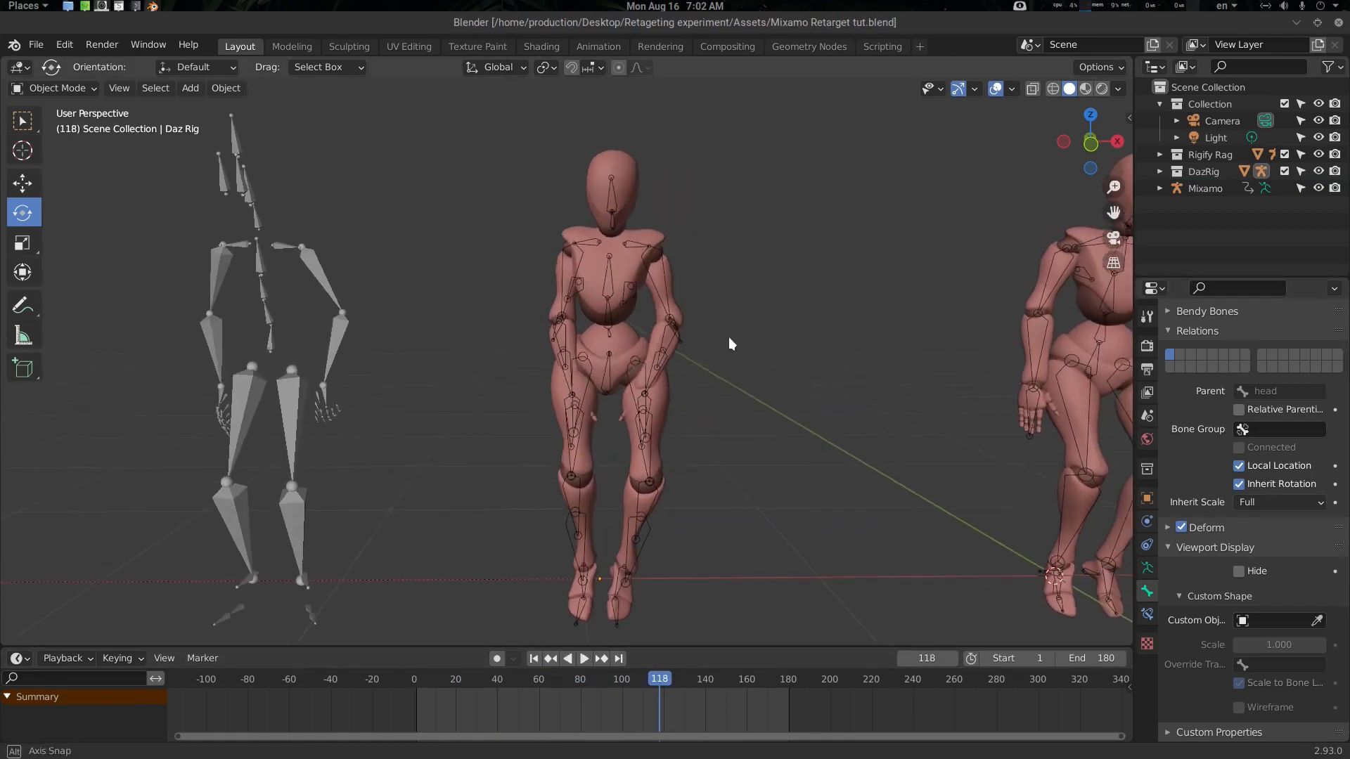
# Select the Daz rig and switch it to Pose Mode.
pyautogui.scroll(4, 689, 291)
pyautogui.keyDown('shift'); pyautogui.moveTo(689, 291); pyautogui.dragTo(703, 371, button='middle'); pyautogui.keyUp('shift')
pyautogui.click(643, 277)
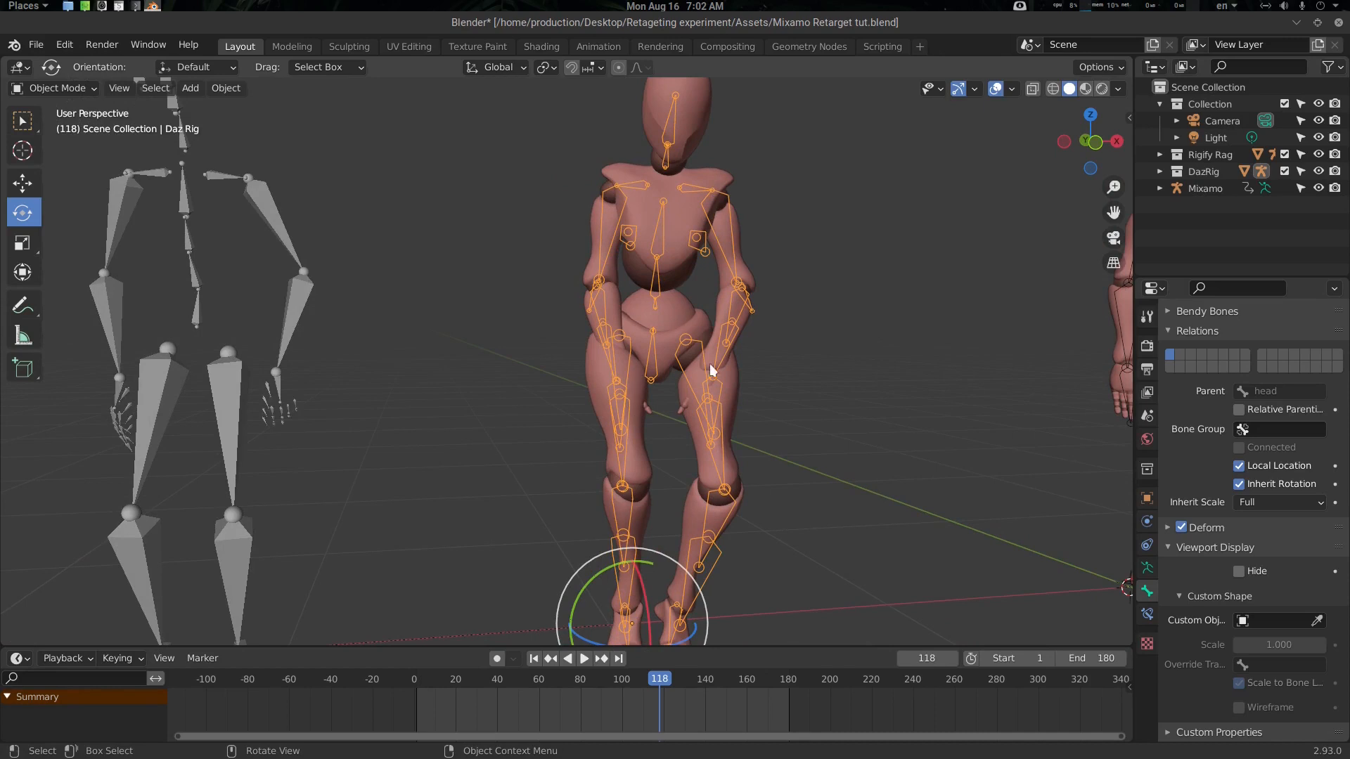
pyautogui.moveTo(708, 376); pyautogui.dragTo(644, 375, button='middle')
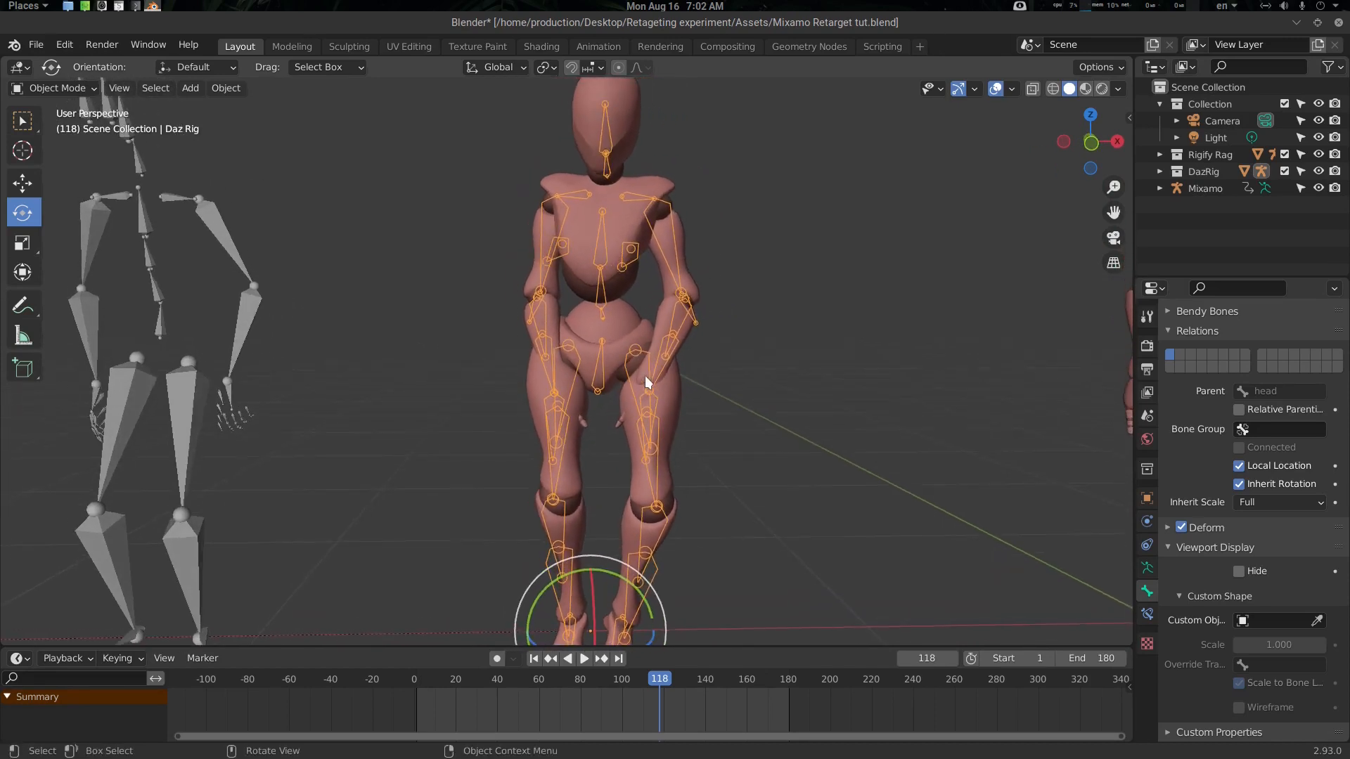
pyautogui.hotkey('ctrl', 'Tab')
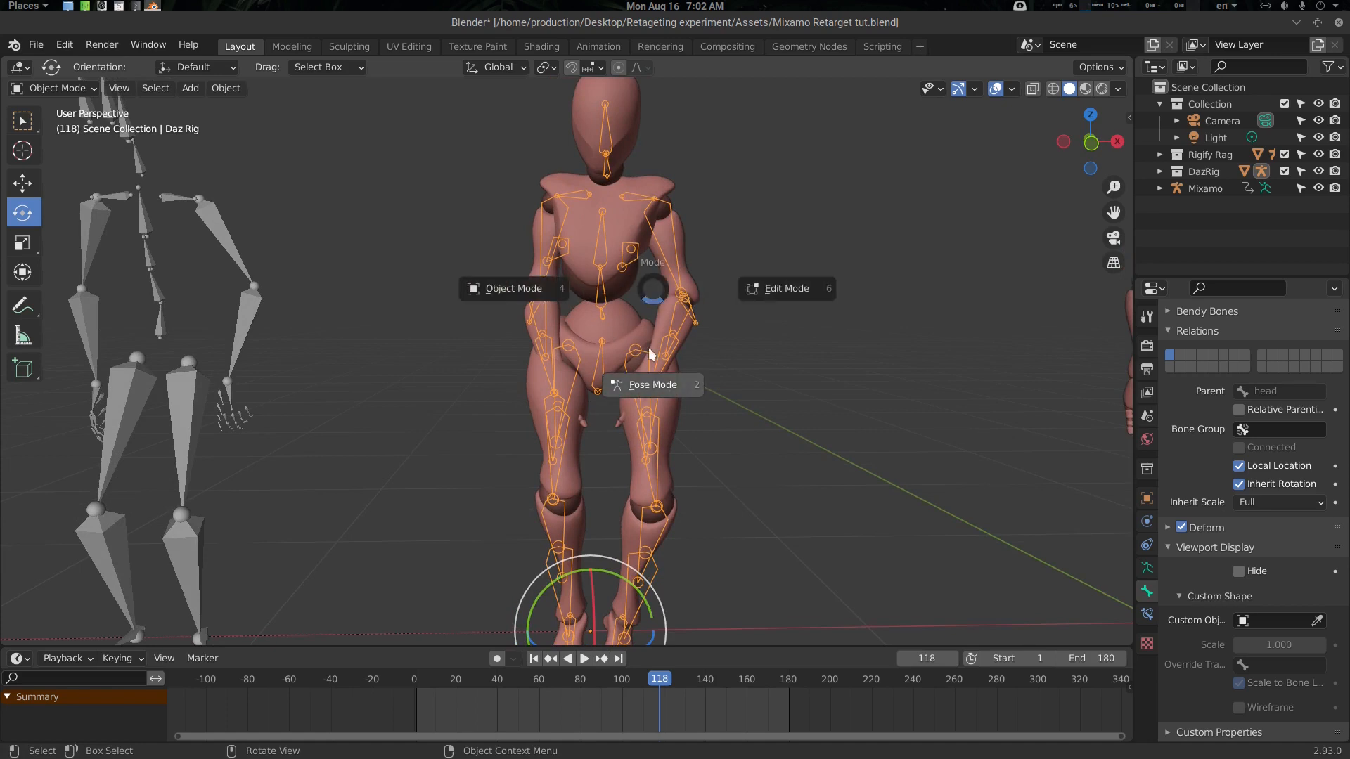
pyautogui.click(660, 385)
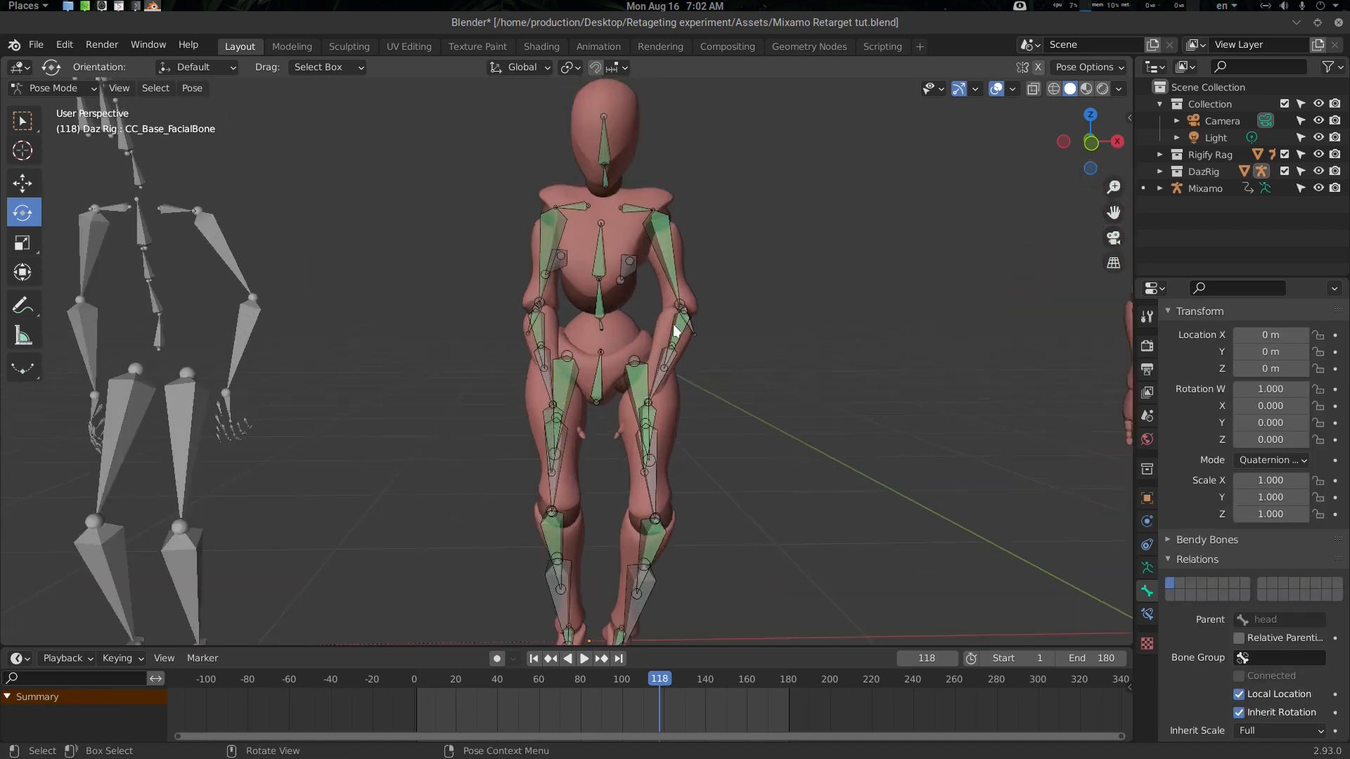
# Rotate the Daz rig's upperarm_l bone outward from the body, finishing with a 19° turn about global Z.
pyautogui.click(669, 264)
pyautogui.moveTo(701, 253); pyautogui.dragTo(704, 88, button='middle')
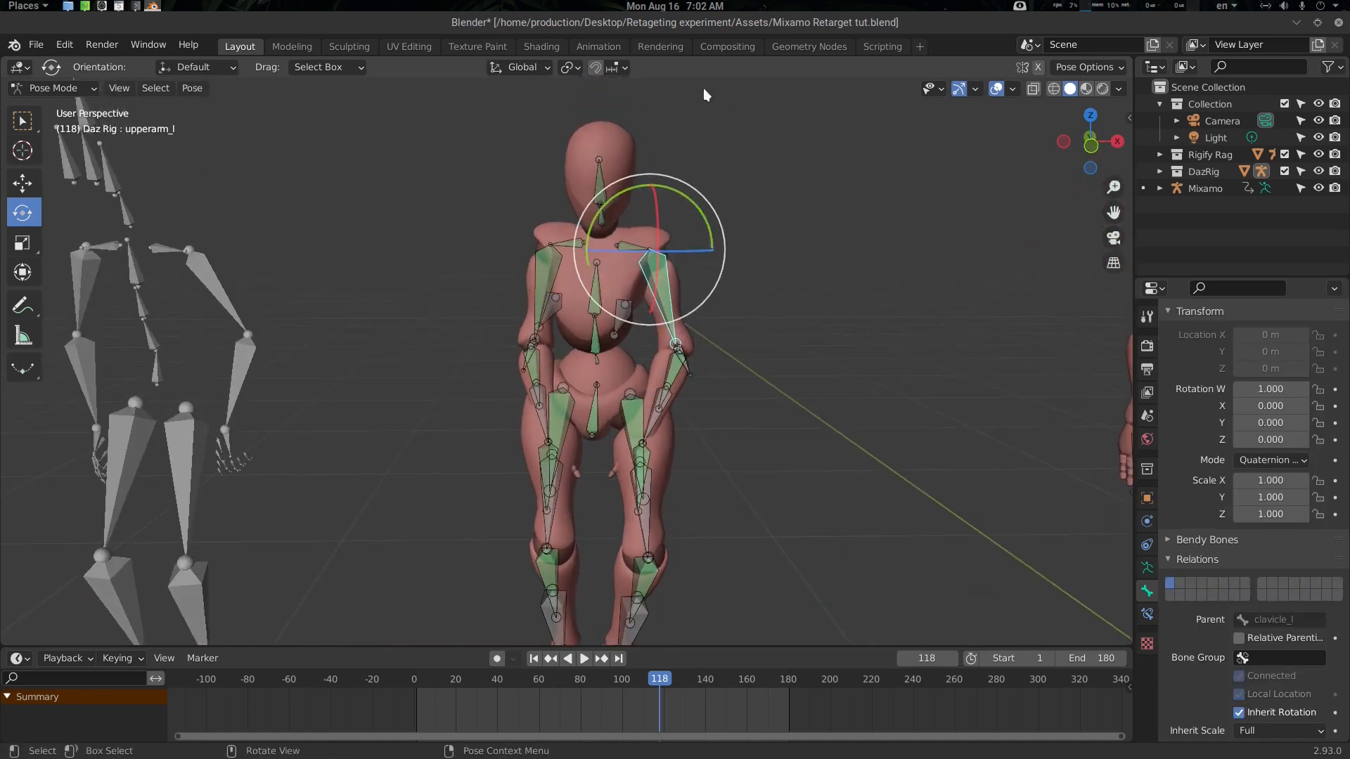
pyautogui.moveTo(740, 204); pyautogui.dragTo(719, 220, button='middle')
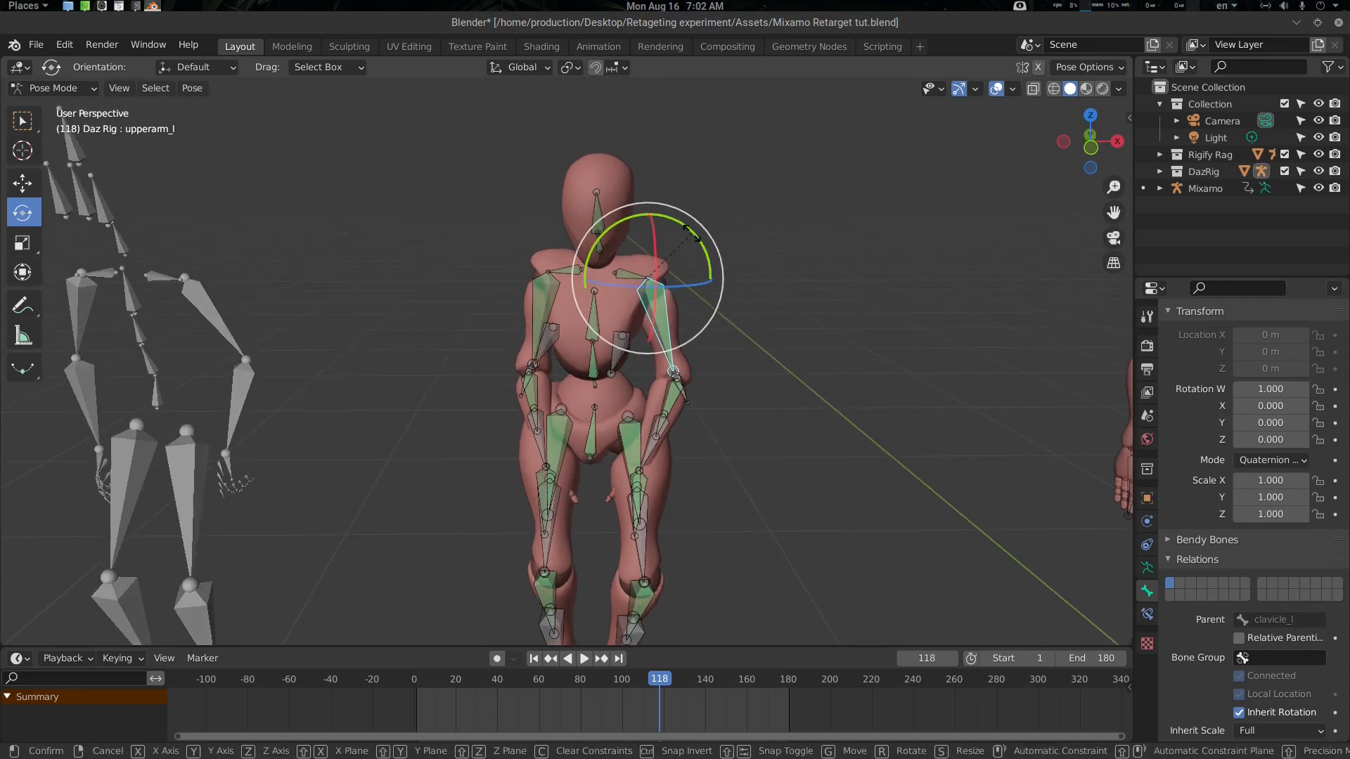
pyautogui.moveTo(693, 241); pyautogui.dragTo(679, 223)
pyautogui.moveTo(680, 280); pyautogui.dragTo(674, 294)
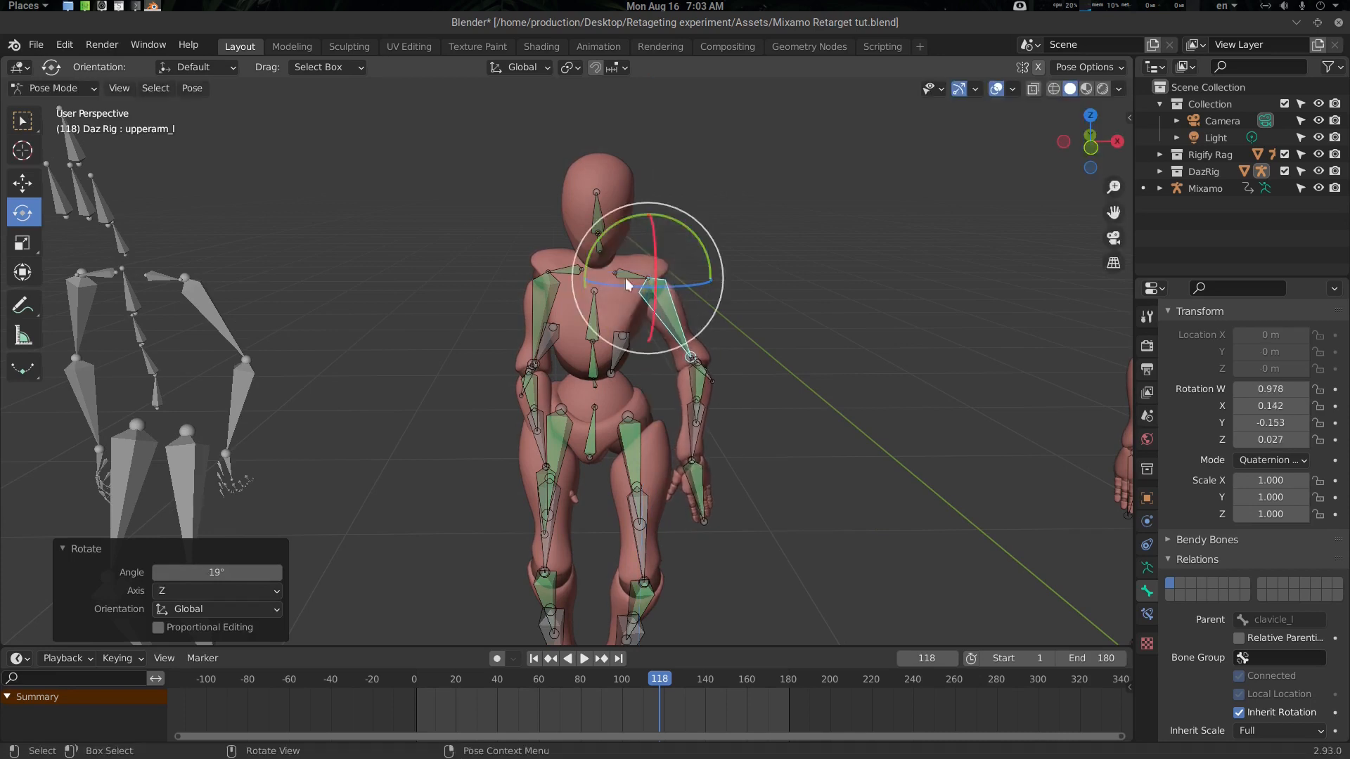
# Rotate upperarm_r outward, finishing with -11.3° about global Z, and turn upperarm_l a further 1.28° about Z.
pyautogui.click(542, 295)
pyautogui.moveTo(605, 254); pyautogui.dragTo(584, 281)
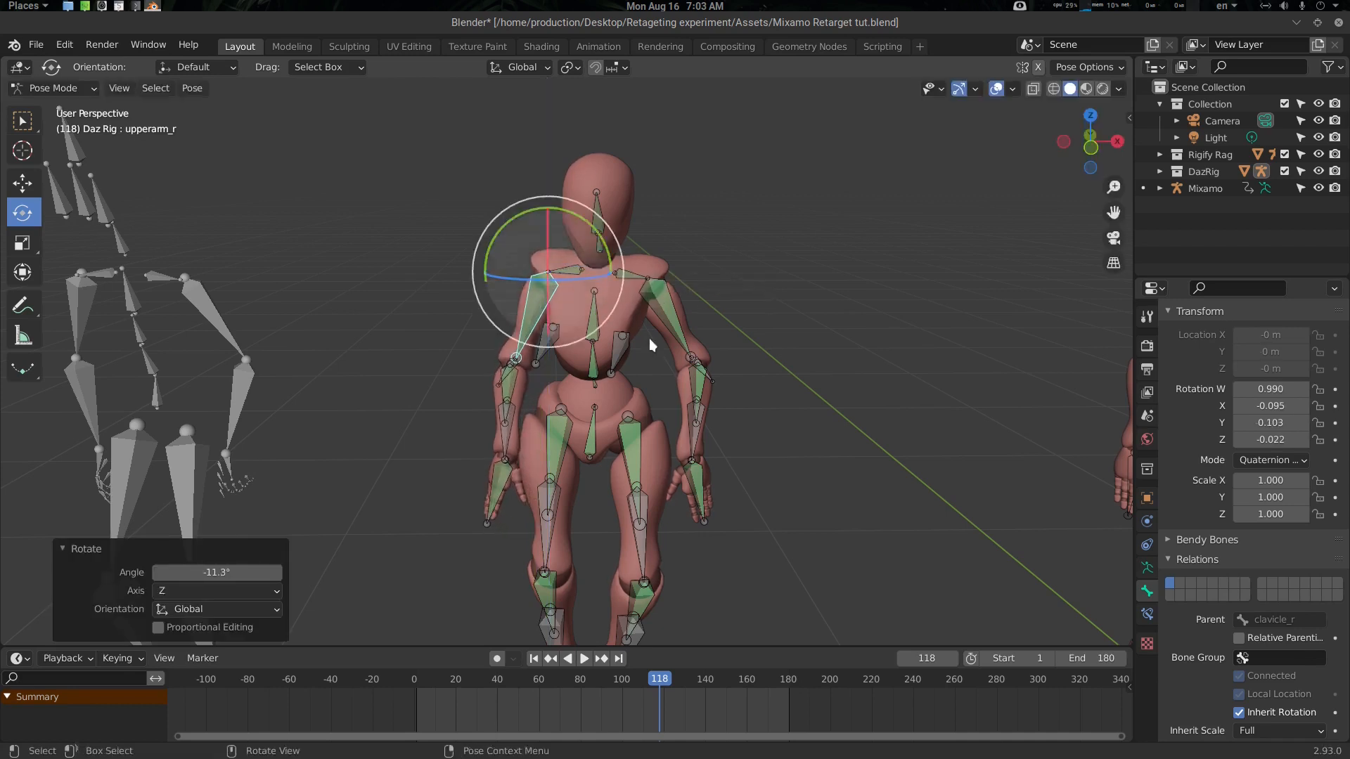
pyautogui.moveTo(648, 339); pyautogui.dragTo(681, 272, button='middle')
pyautogui.click(703, 302)
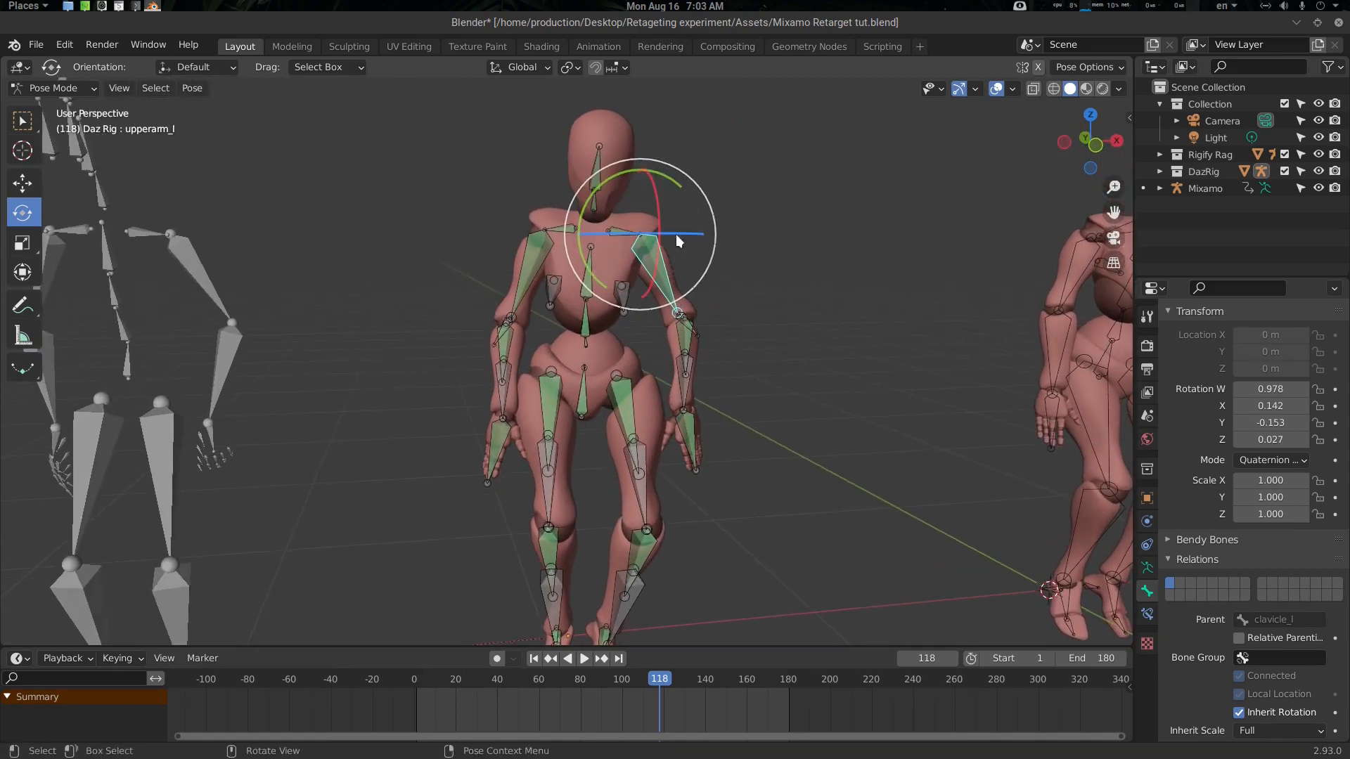
pyautogui.moveTo(676, 235)
pyautogui.mouseDown()
pyautogui.moveTo(671, 224)
pyautogui.moveTo(675, 234)
pyautogui.mouseUp()
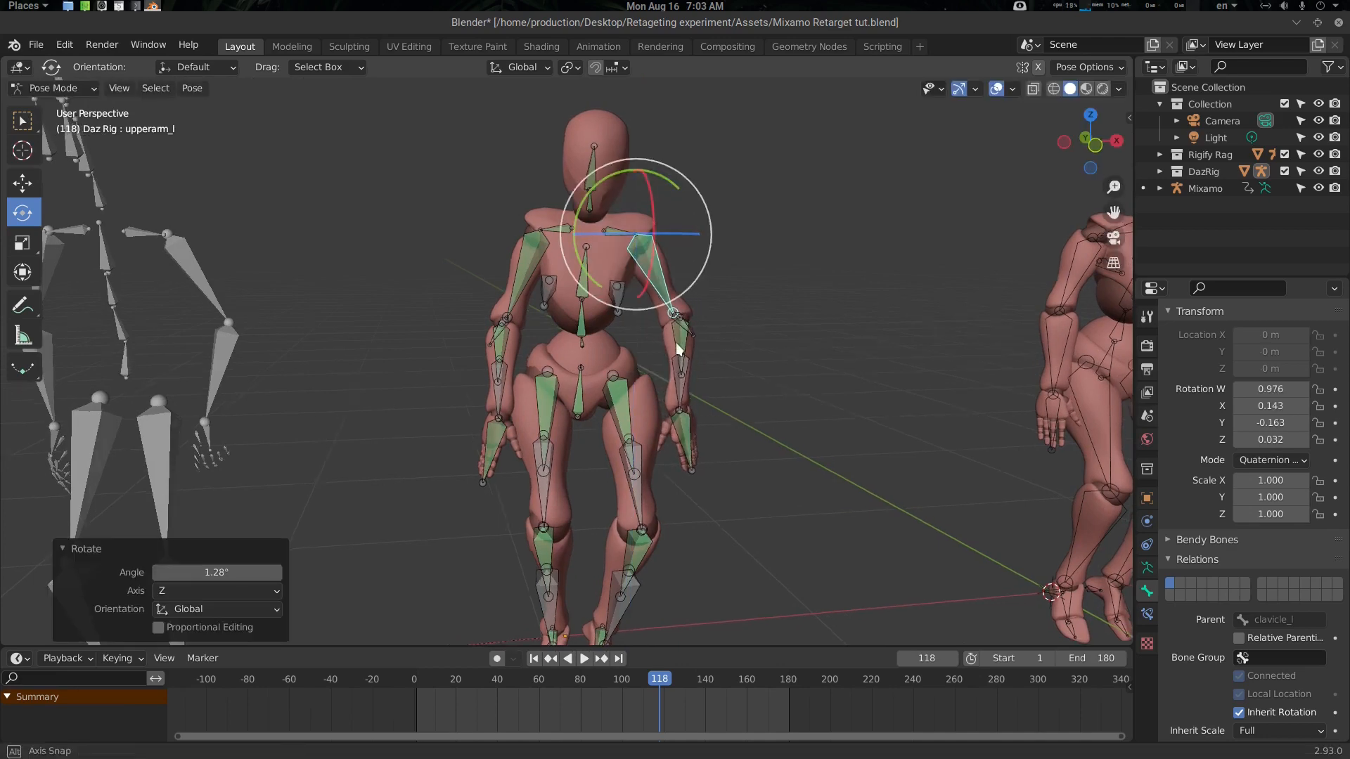
# Play and scrub the animation to check the corrected arm offsets, stopping at frame 115.
pyautogui.moveTo(634, 679); pyautogui.dragTo(671, 678)
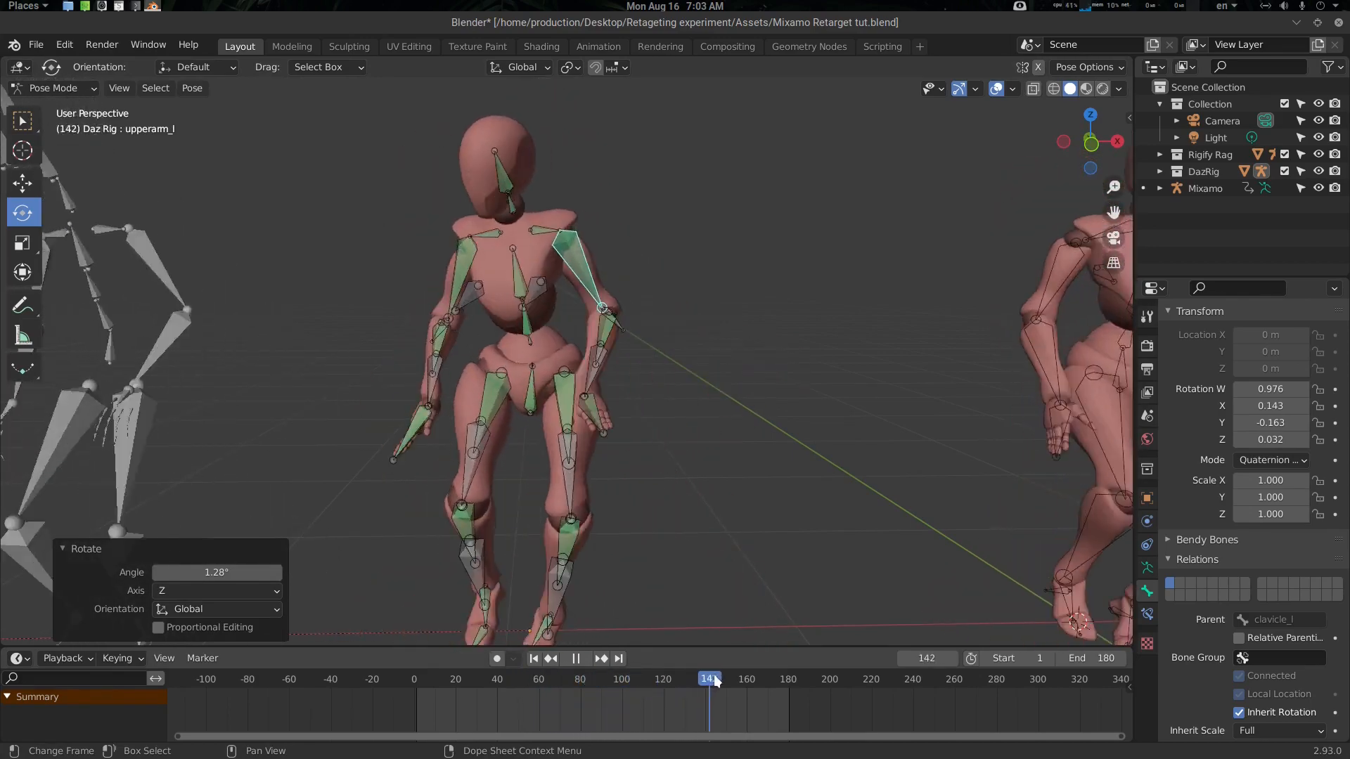
pyautogui.moveTo(753, 668); pyautogui.dragTo(653, 680)
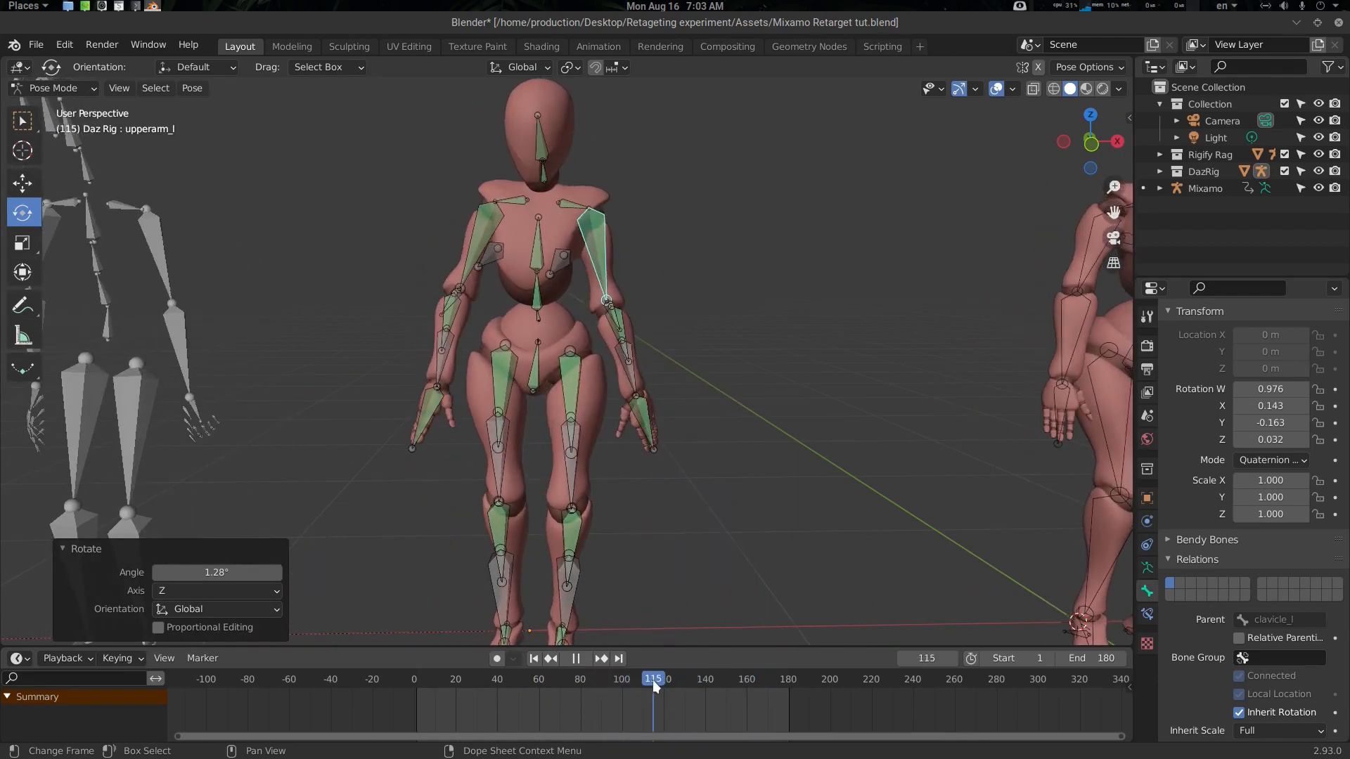
pyautogui.press('space')
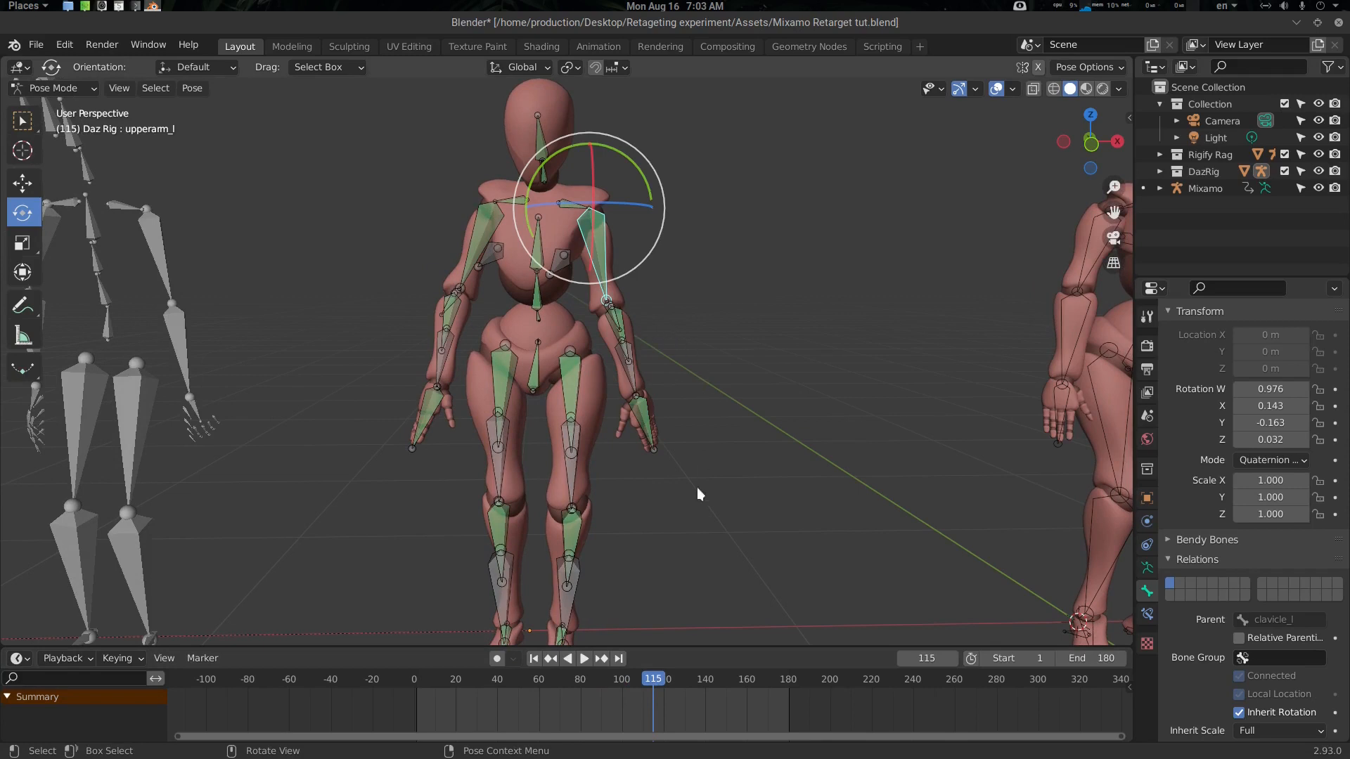
# Try raising upperarm_l by rotating it -21° about global Y, preview it around frame 111, and undo the rotation.
pyautogui.moveTo(649, 340); pyautogui.dragTo(689, 320, button='middle')
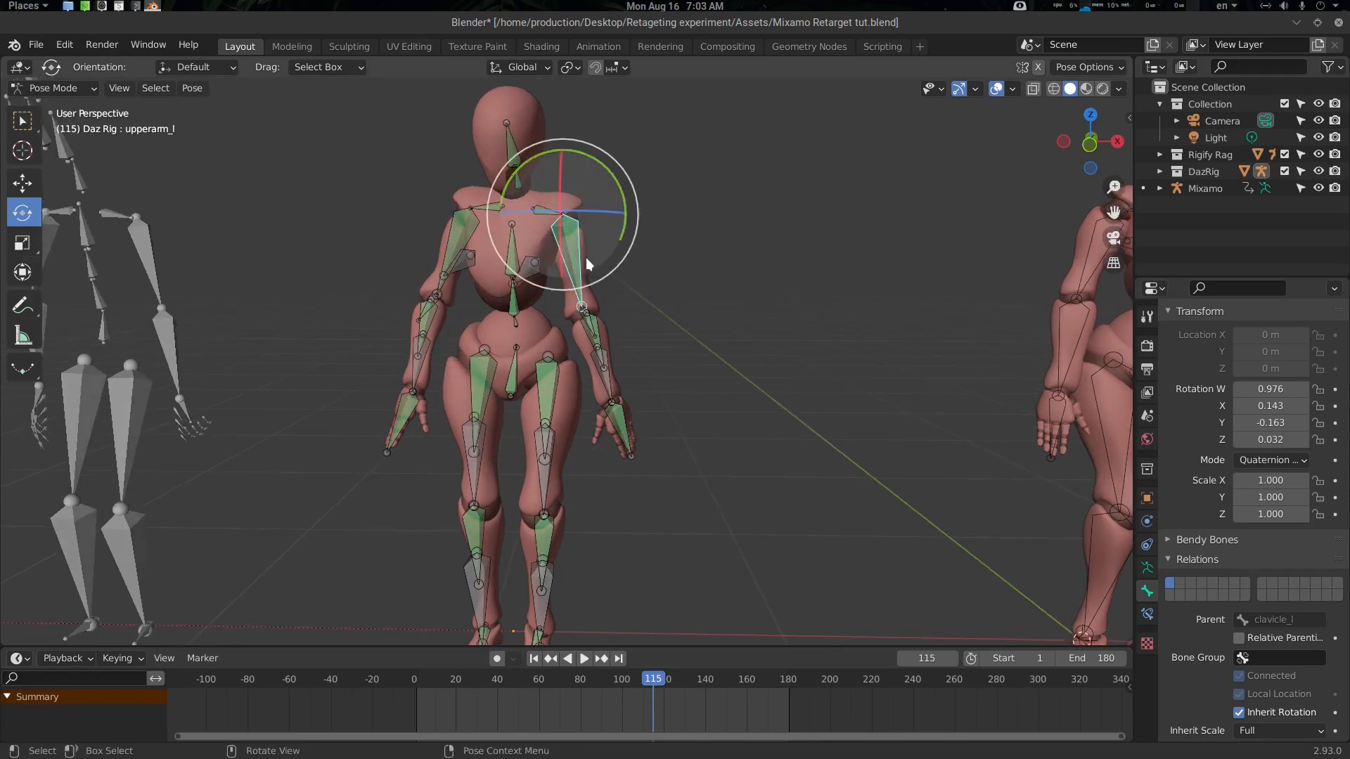
pyautogui.moveTo(623, 204); pyautogui.dragTo(627, 150)
pyautogui.moveTo(644, 682)
pyautogui.mouseDown()
pyautogui.moveTo(617, 680)
pyautogui.moveTo(643, 679)
pyautogui.mouseUp()
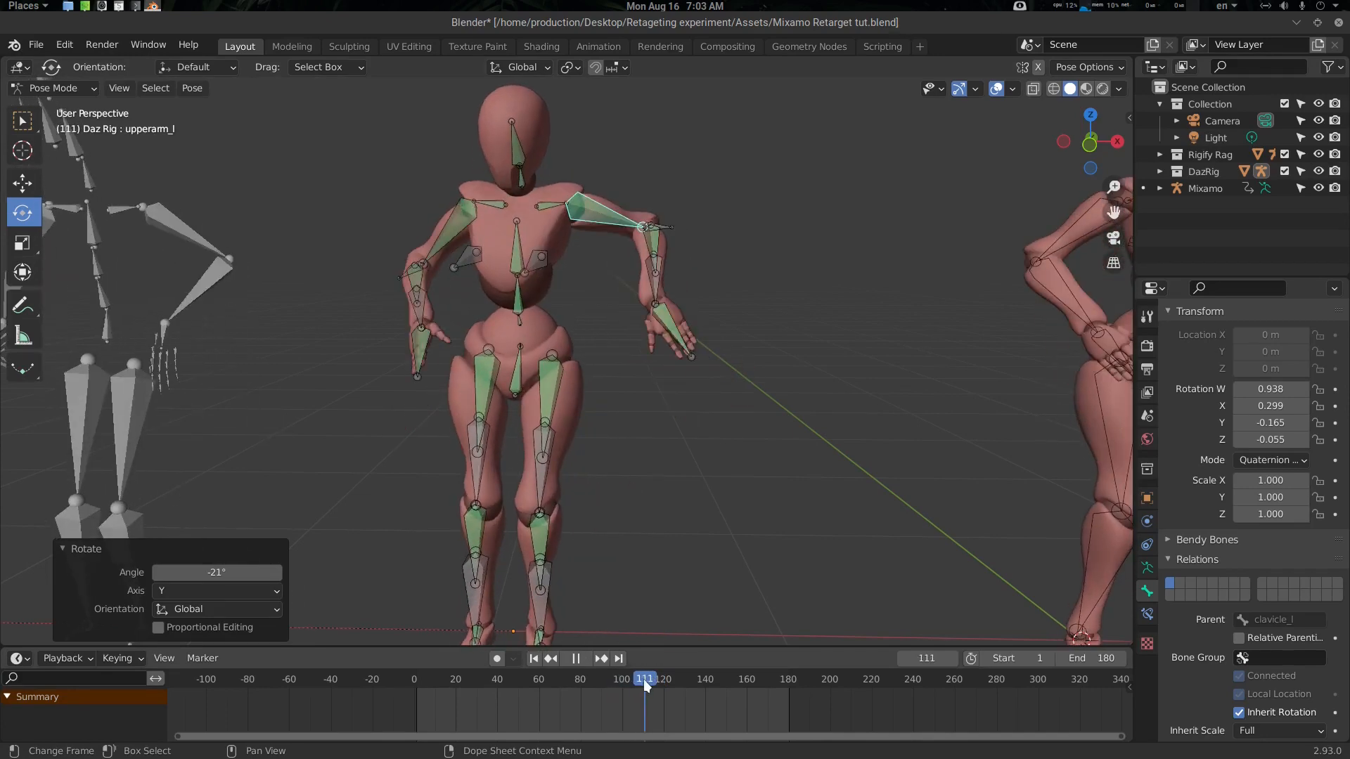
pyautogui.moveTo(661, 415); pyautogui.dragTo(540, 419, button='middle')
pyautogui.hotkey('ctrl', 'z')
pyautogui.hotkey('ctrl', 'z')
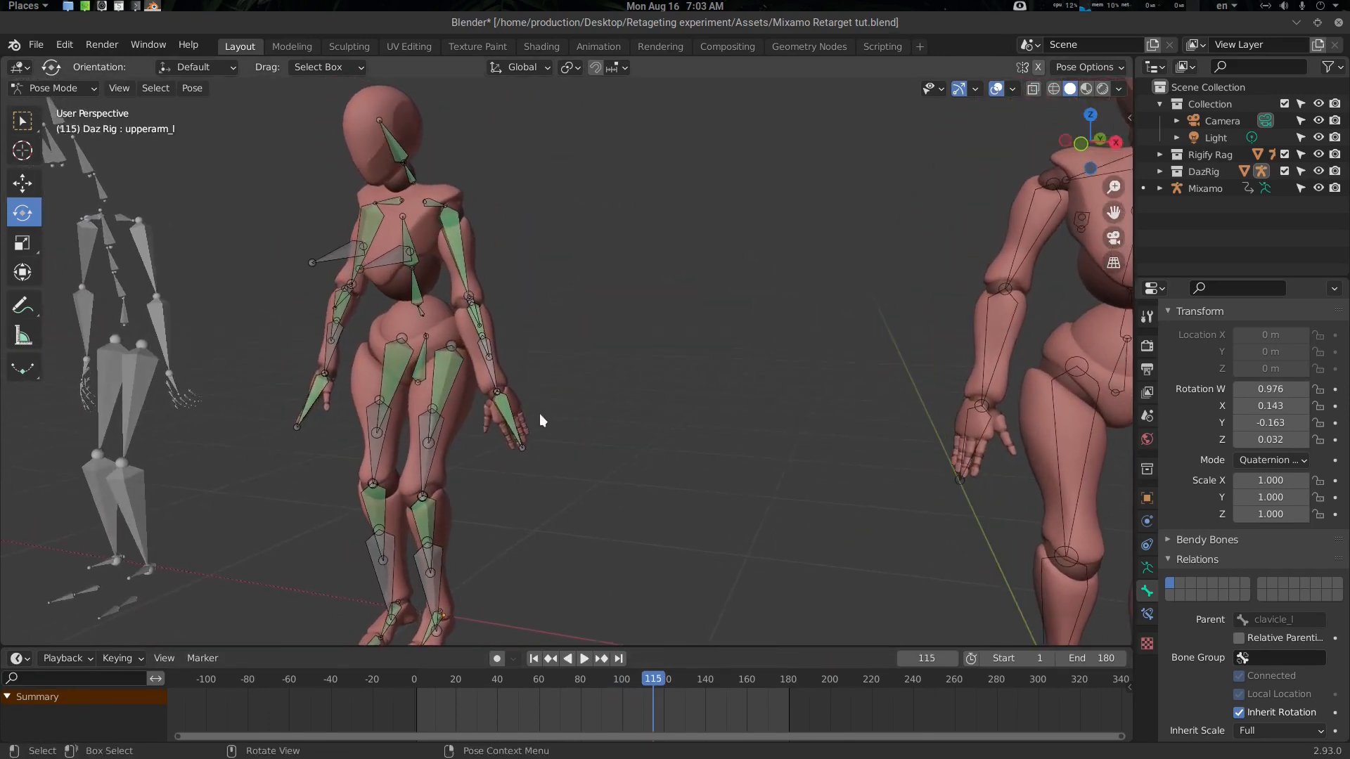
# Try rotating the Daz rig's hand_l bone 16.5° about global Z, preview it in playback, and undo the rotation.
pyautogui.click(514, 411)
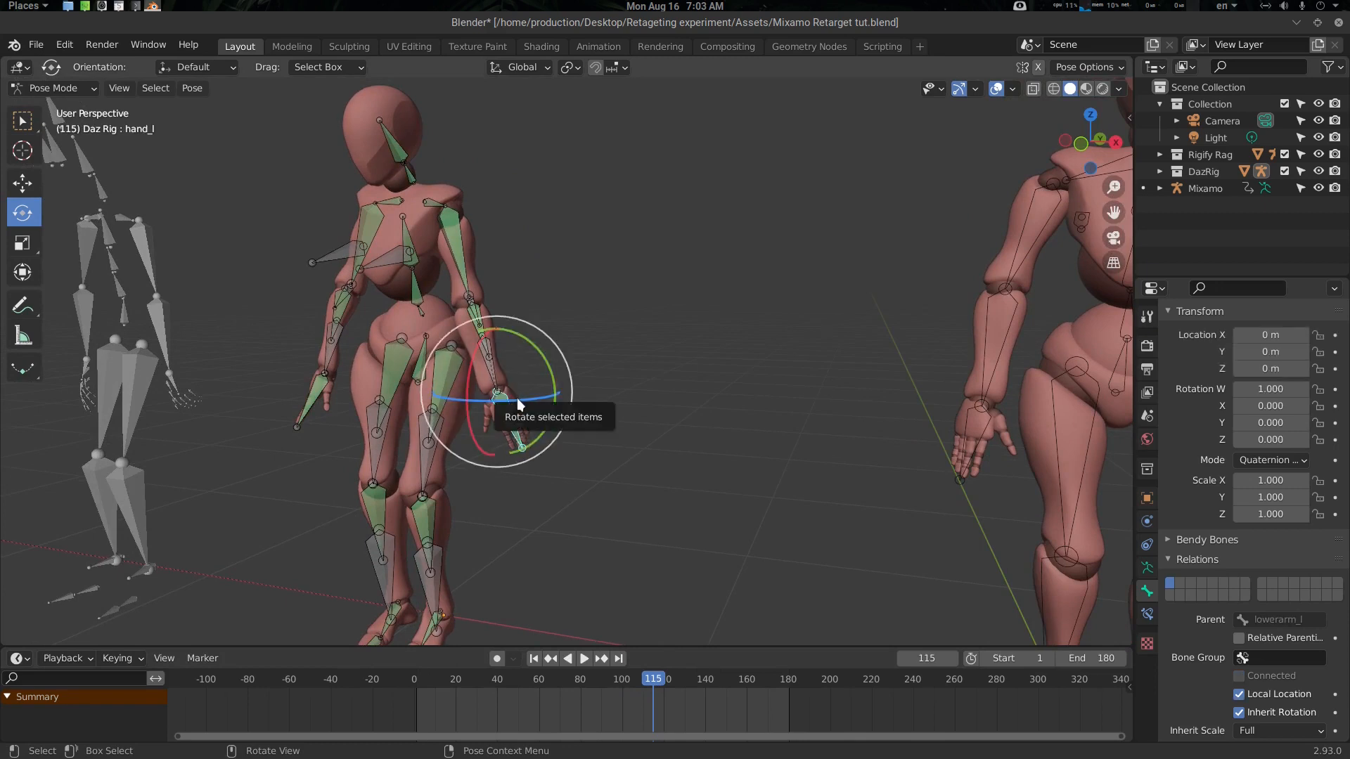
pyautogui.moveTo(517, 398)
pyautogui.mouseDown()
pyautogui.moveTo(515, 383)
pyautogui.moveTo(532, 395)
pyautogui.mouseUp()
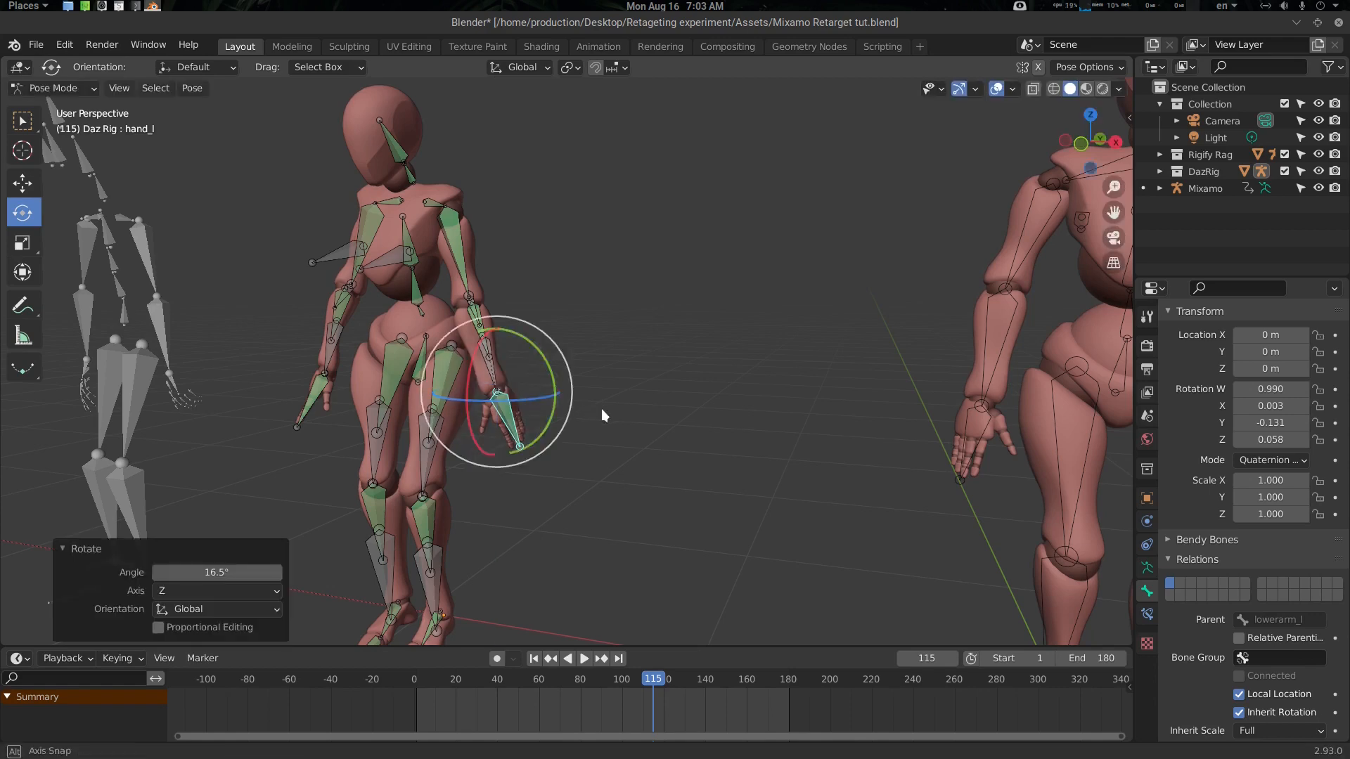
pyautogui.moveTo(601, 408); pyautogui.dragTo(668, 415, button='middle')
pyautogui.press('space')
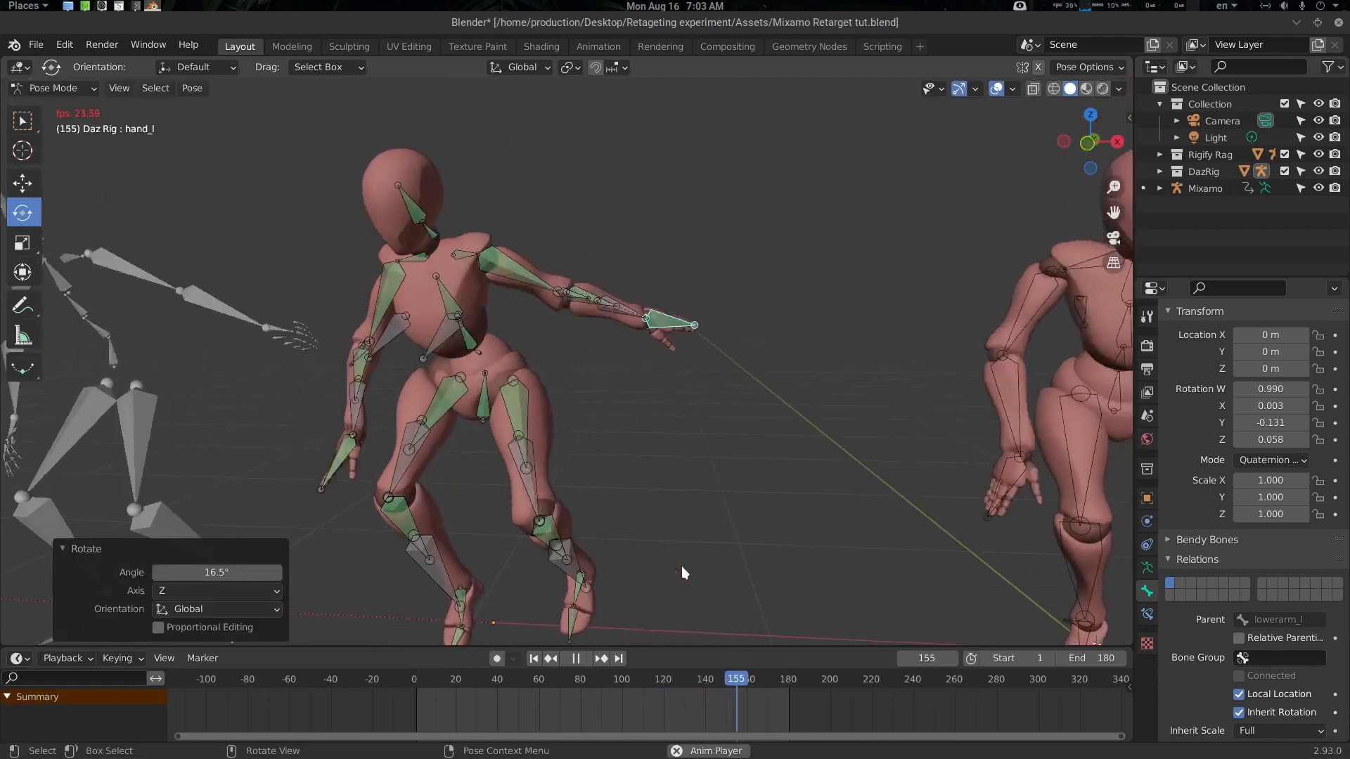
pyautogui.press('space')
pyautogui.moveTo(643, 514); pyautogui.dragTo(647, 514, button='middle')
pyautogui.hotkey('ctrl', 'z')
pyautogui.hotkey('ctrl', 'z')
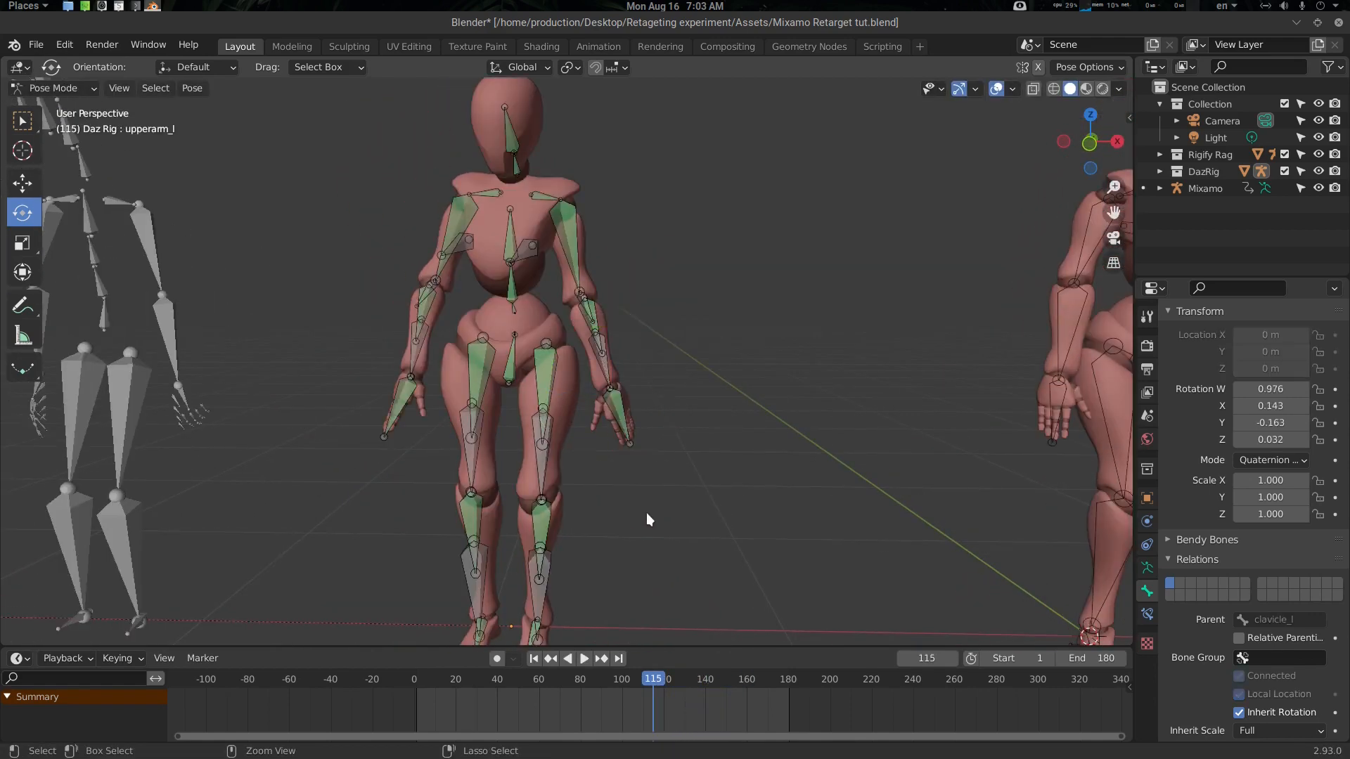
# Step back and forth through the frames around 117 to 119 to examine the Daz rig's arm and hand poses.
pyautogui.moveTo(561, 399); pyautogui.dragTo(530, 263, button='middle')
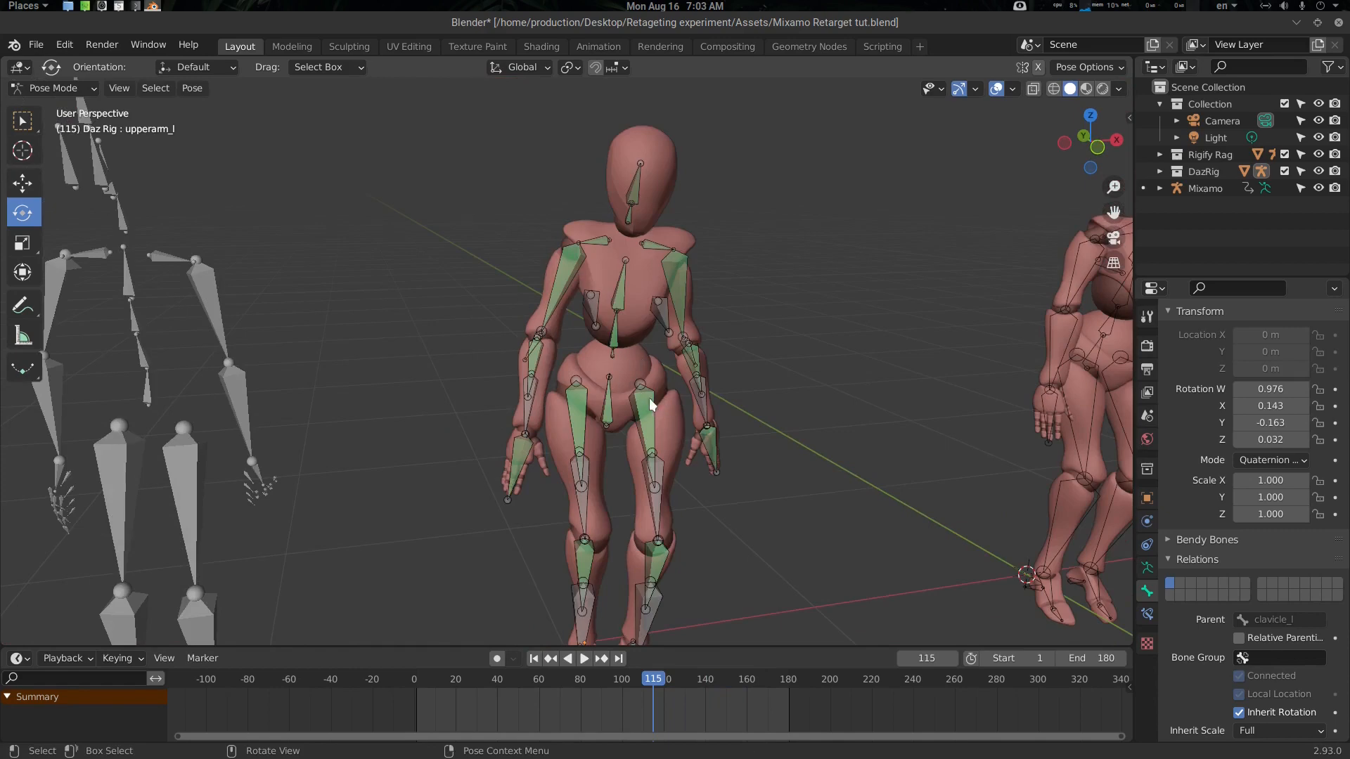
pyautogui.moveTo(648, 398); pyautogui.dragTo(618, 390, button='middle')
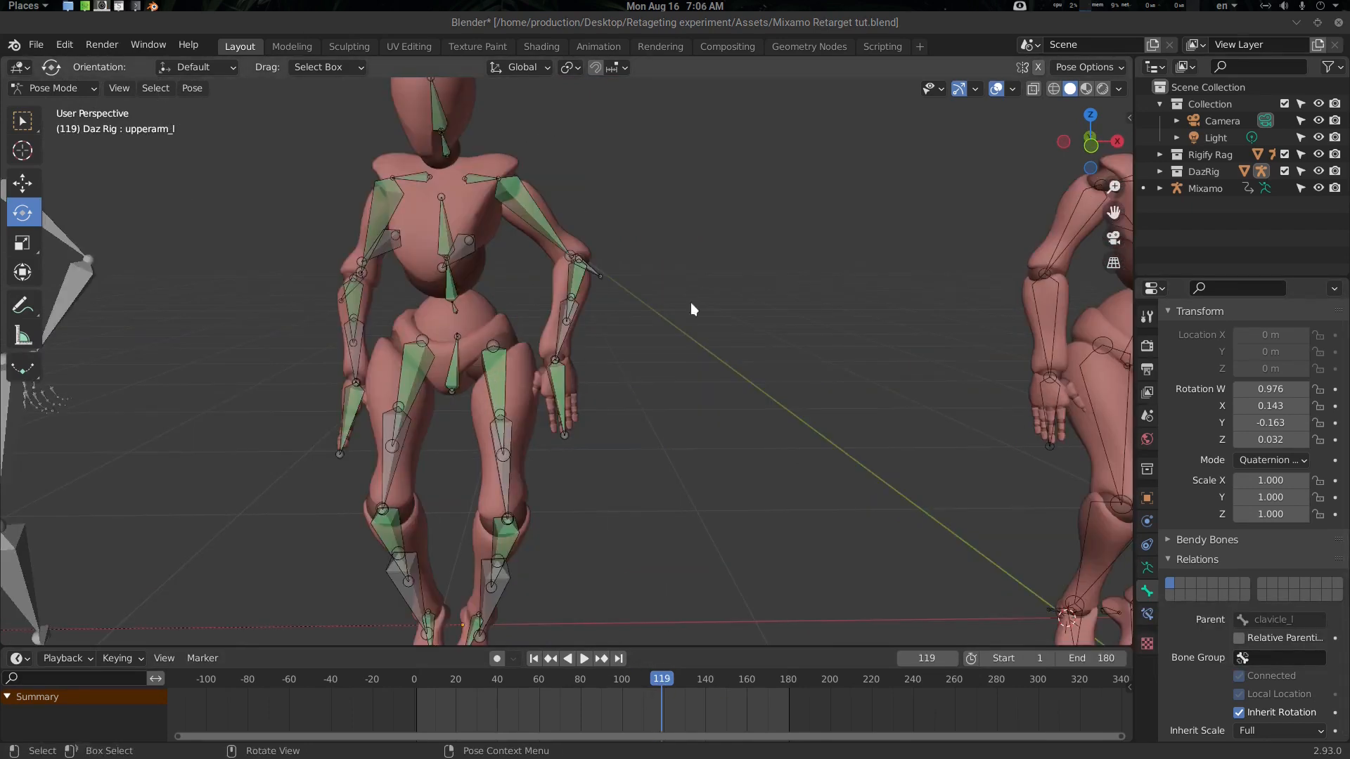
pyautogui.press('Right')
pyautogui.press('Right')
pyautogui.press('Right')
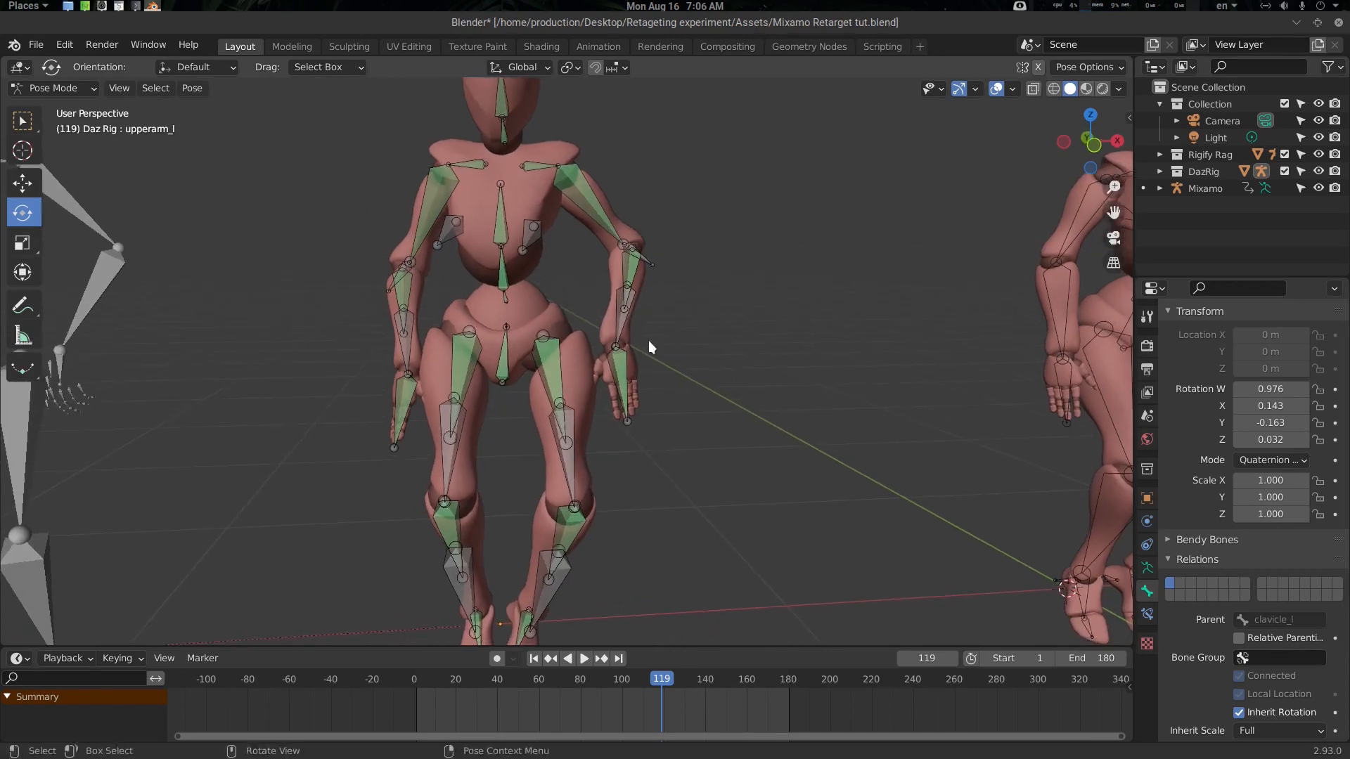
pyautogui.scroll(3, 651, 401)
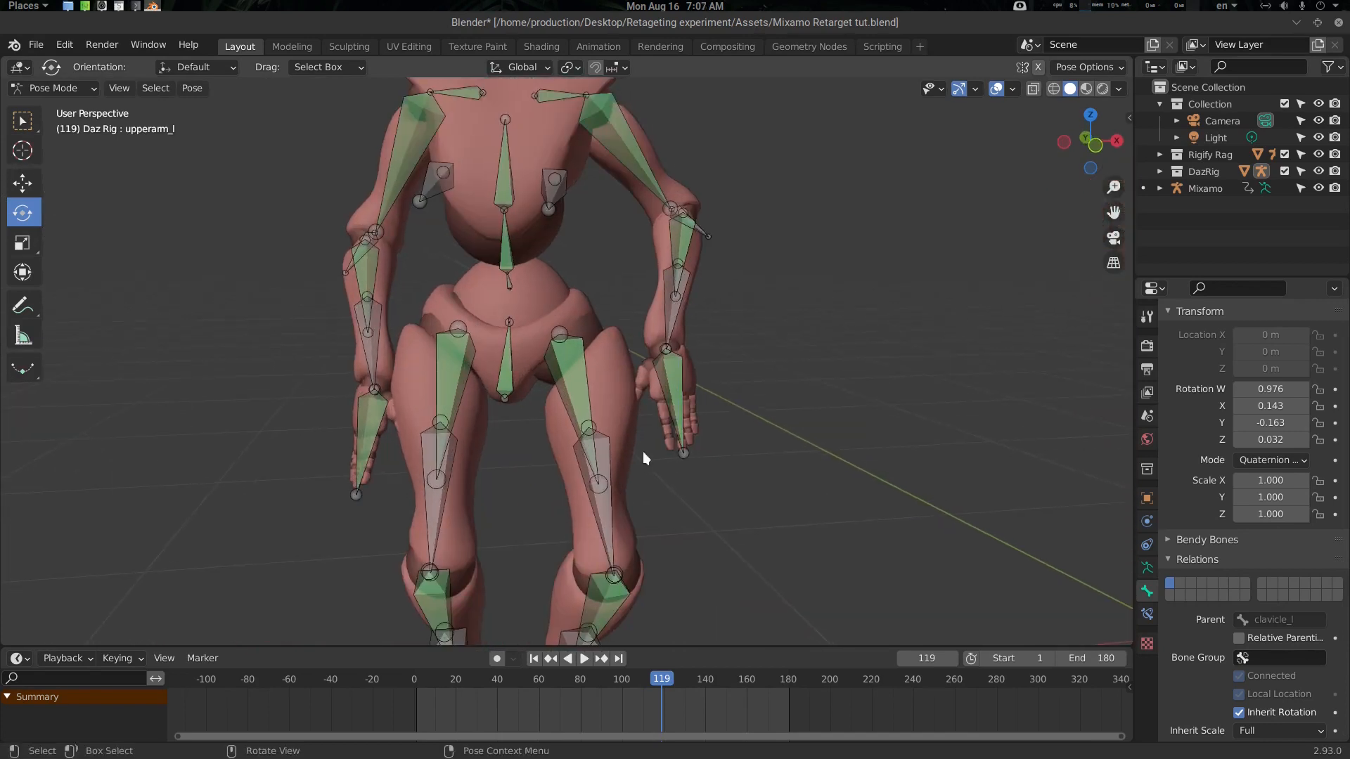
pyautogui.press('Left')
pyautogui.press('Left')
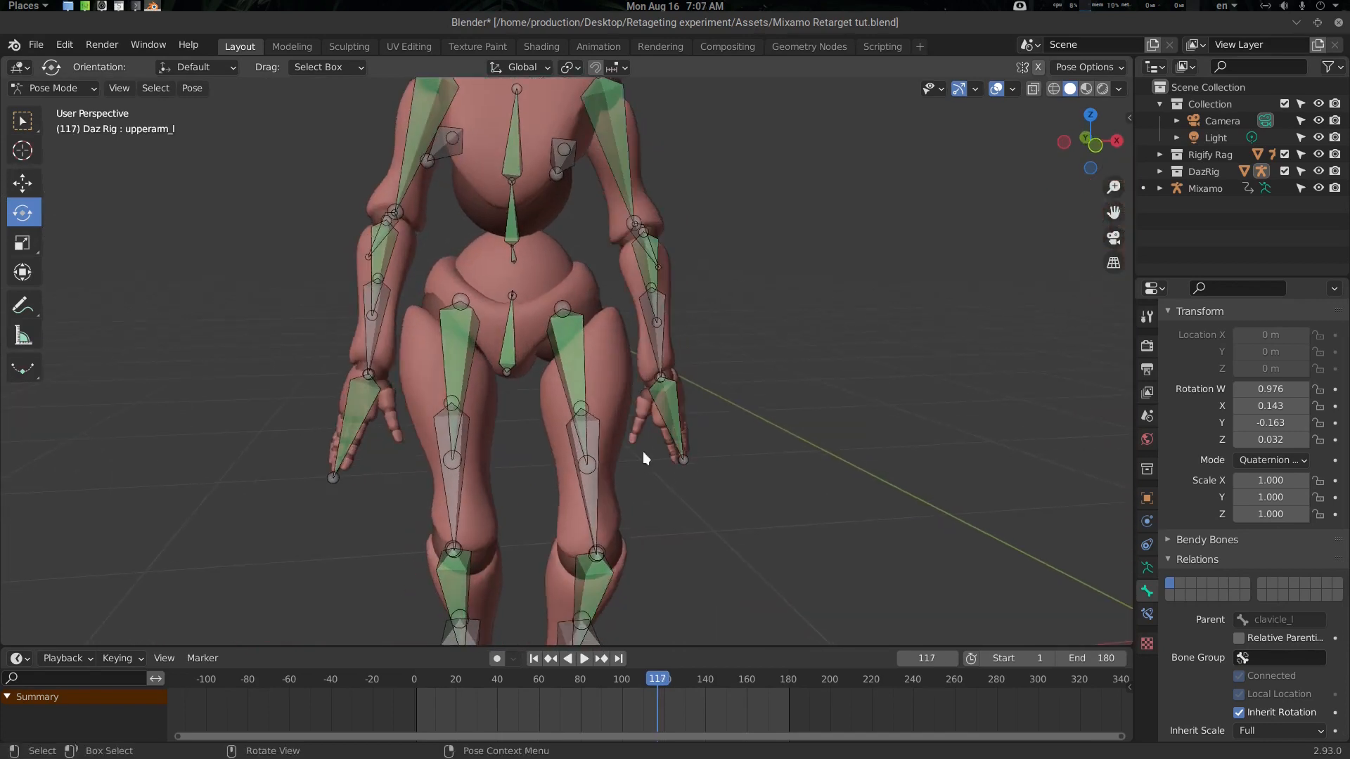
pyautogui.press('Right')
pyautogui.press('Right')
pyautogui.press('Right')
pyautogui.press('Left')
pyautogui.press('Left')
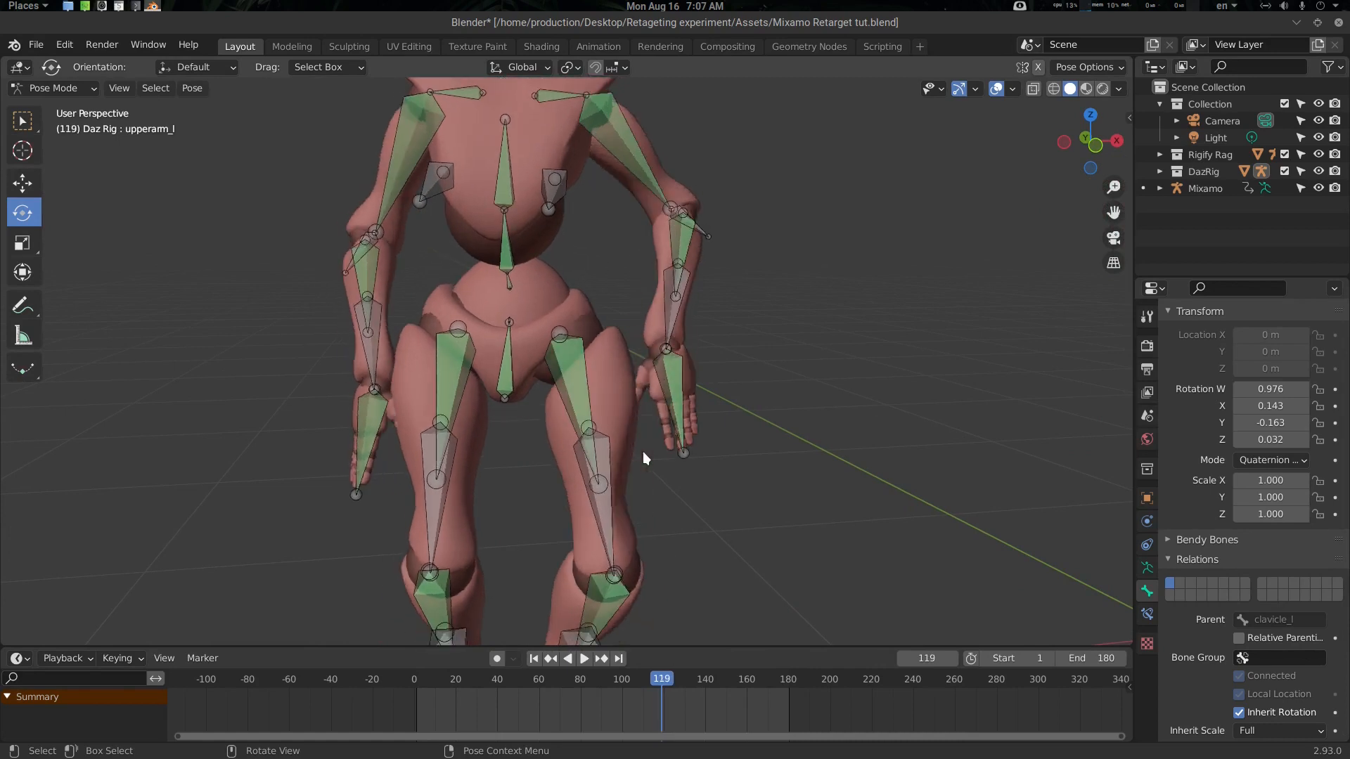
pyautogui.press('Right')
pyautogui.scroll(-4, 651, 440)
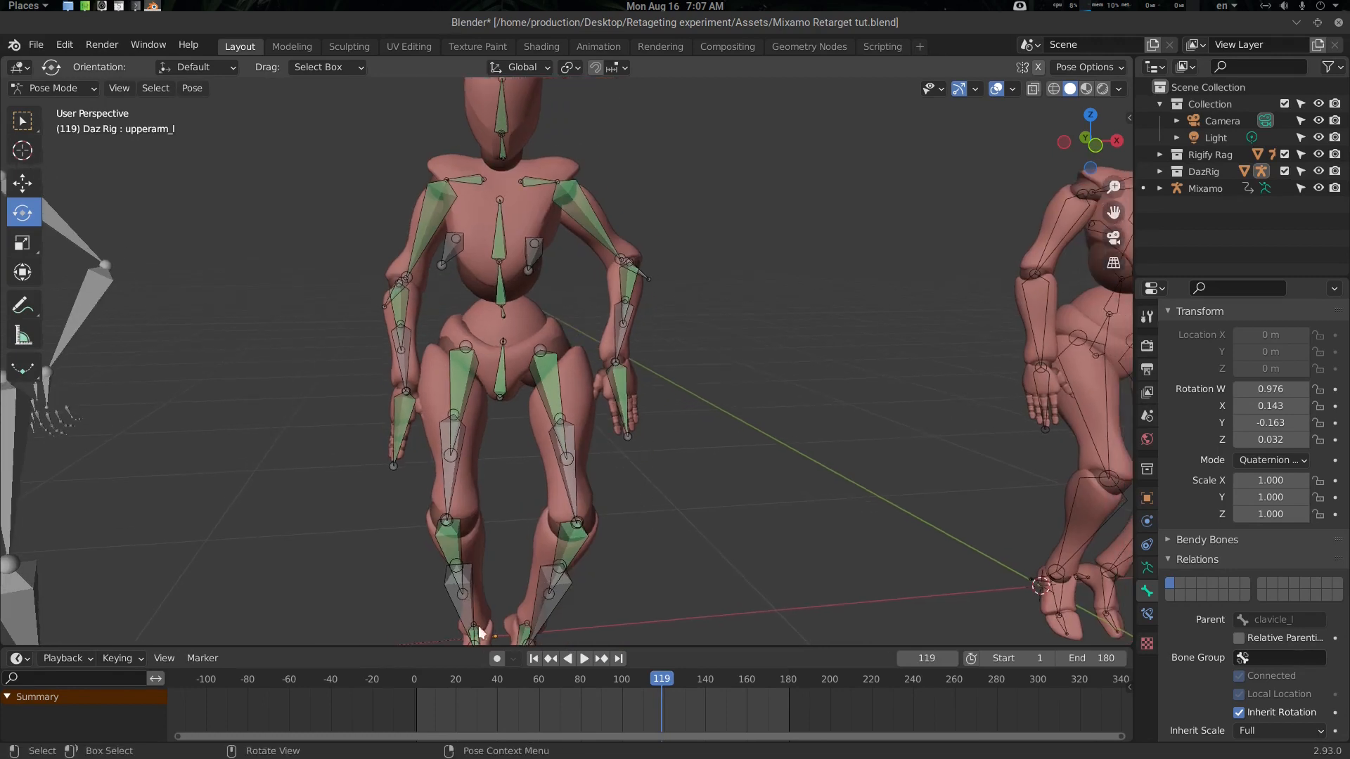
# Enlarge the timeline area, select the hand_l bone, and change the timeline into a Dope Sheet in Action Editor mode.
pyautogui.moveTo(214, 646)
pyautogui.mouseDown()
pyautogui.moveTo(224, 537)
pyautogui.moveTo(226, 626)
pyautogui.mouseUp()
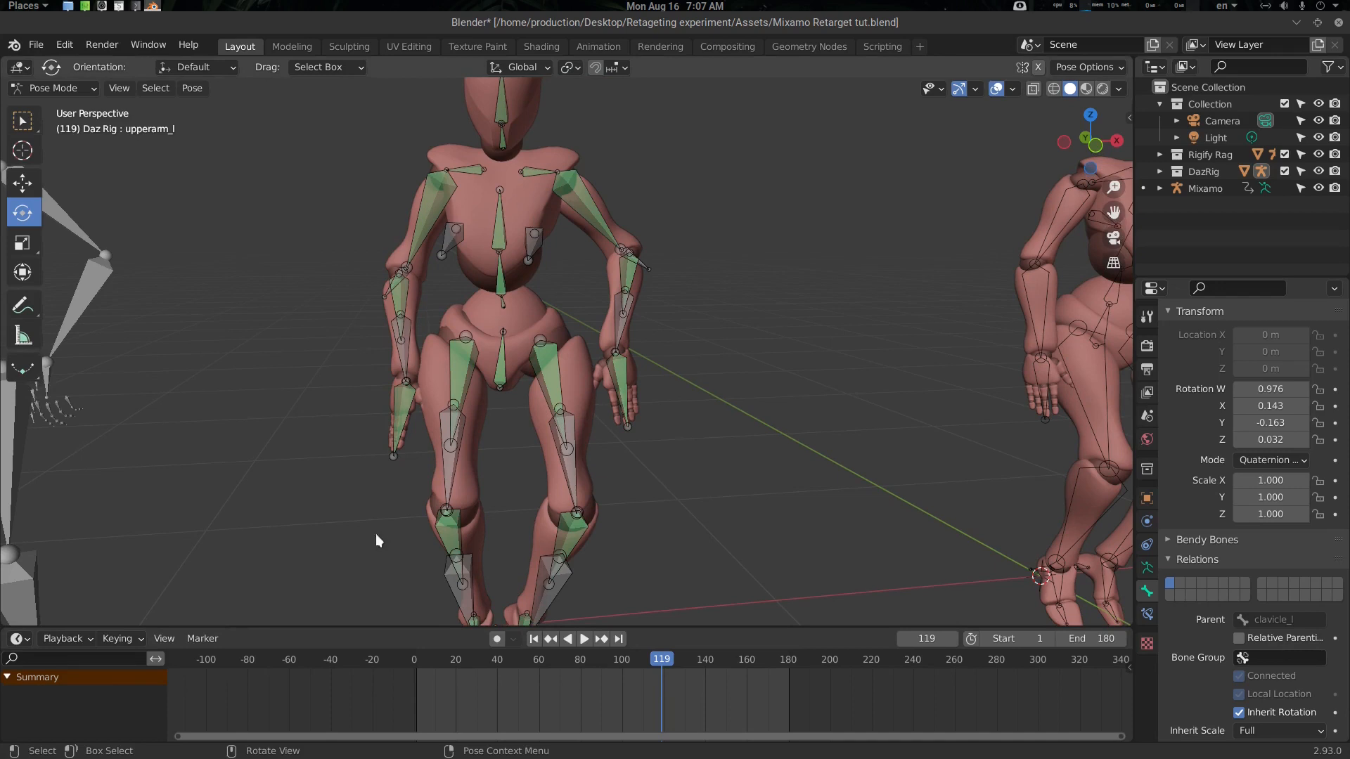
pyautogui.click(622, 367)
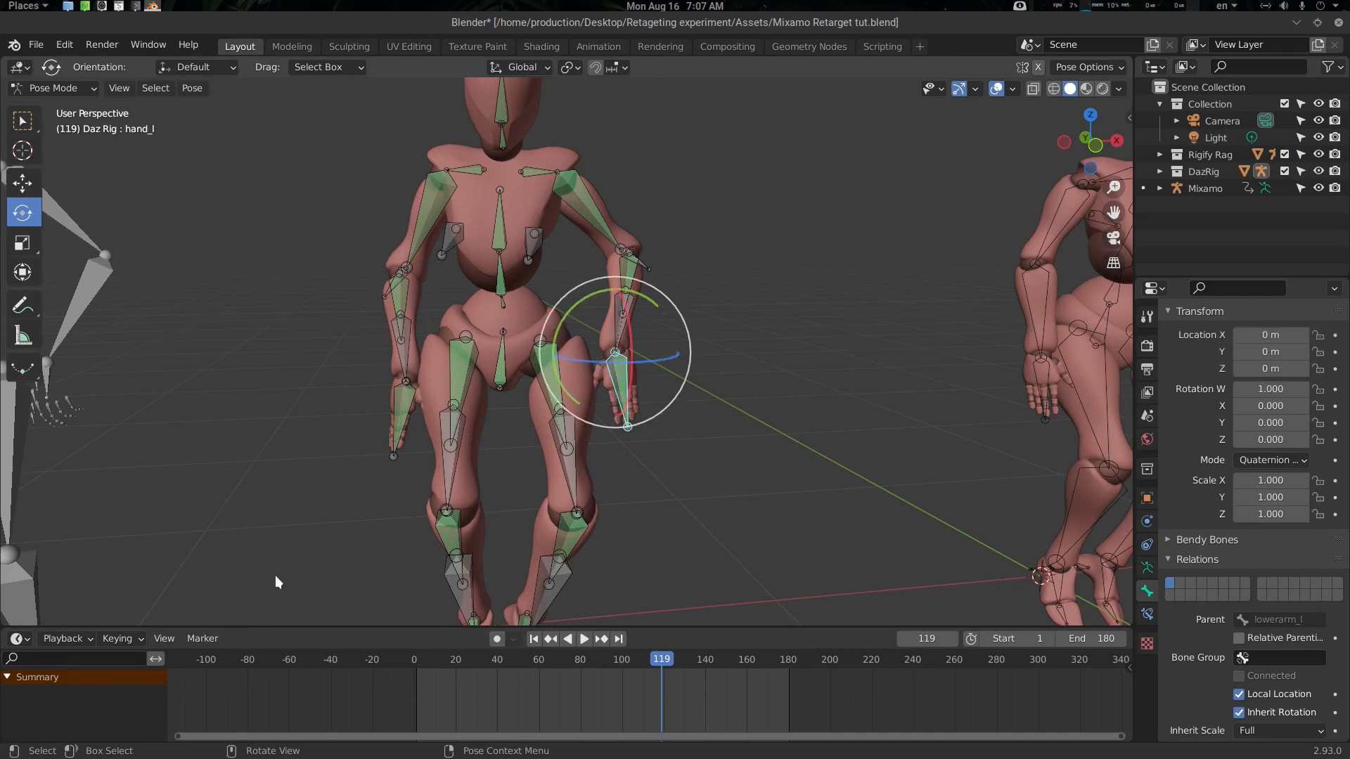
pyautogui.click(19, 639)
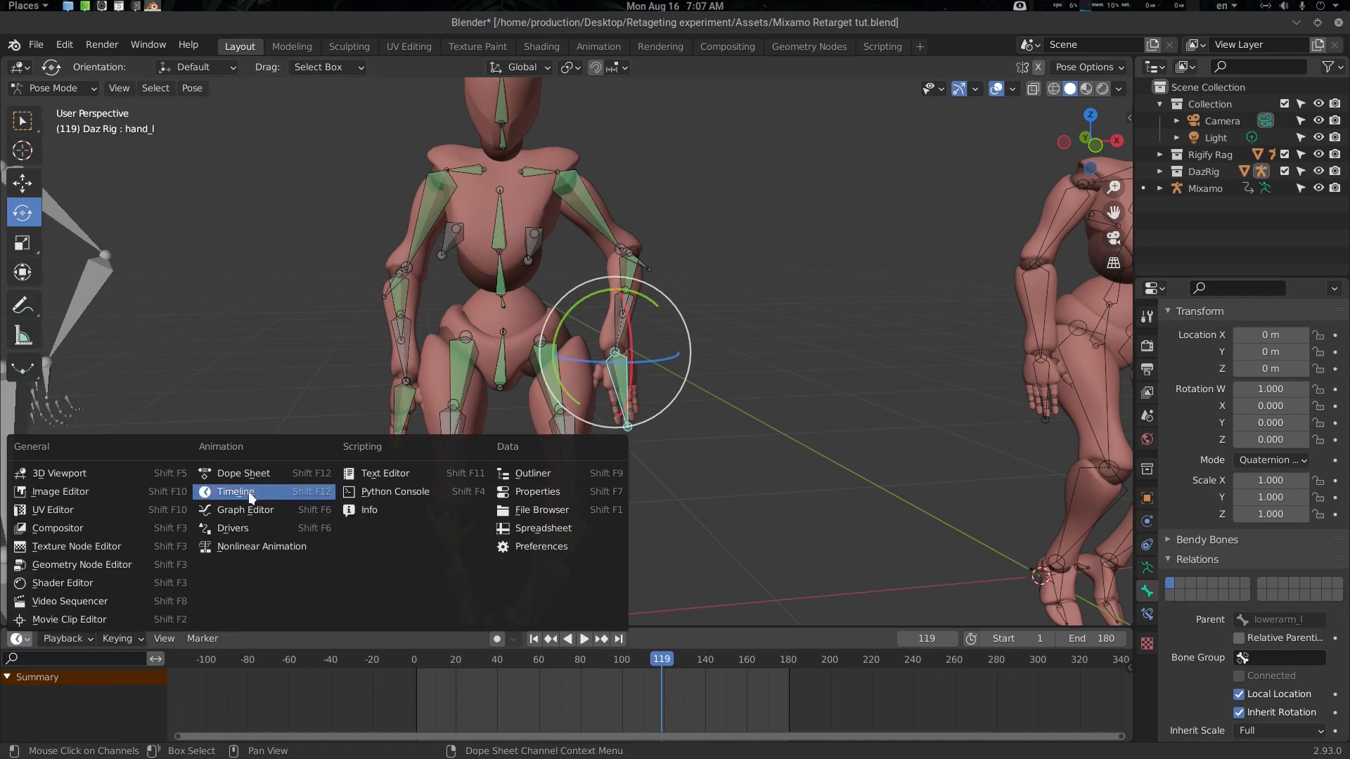
pyautogui.click(260, 474)
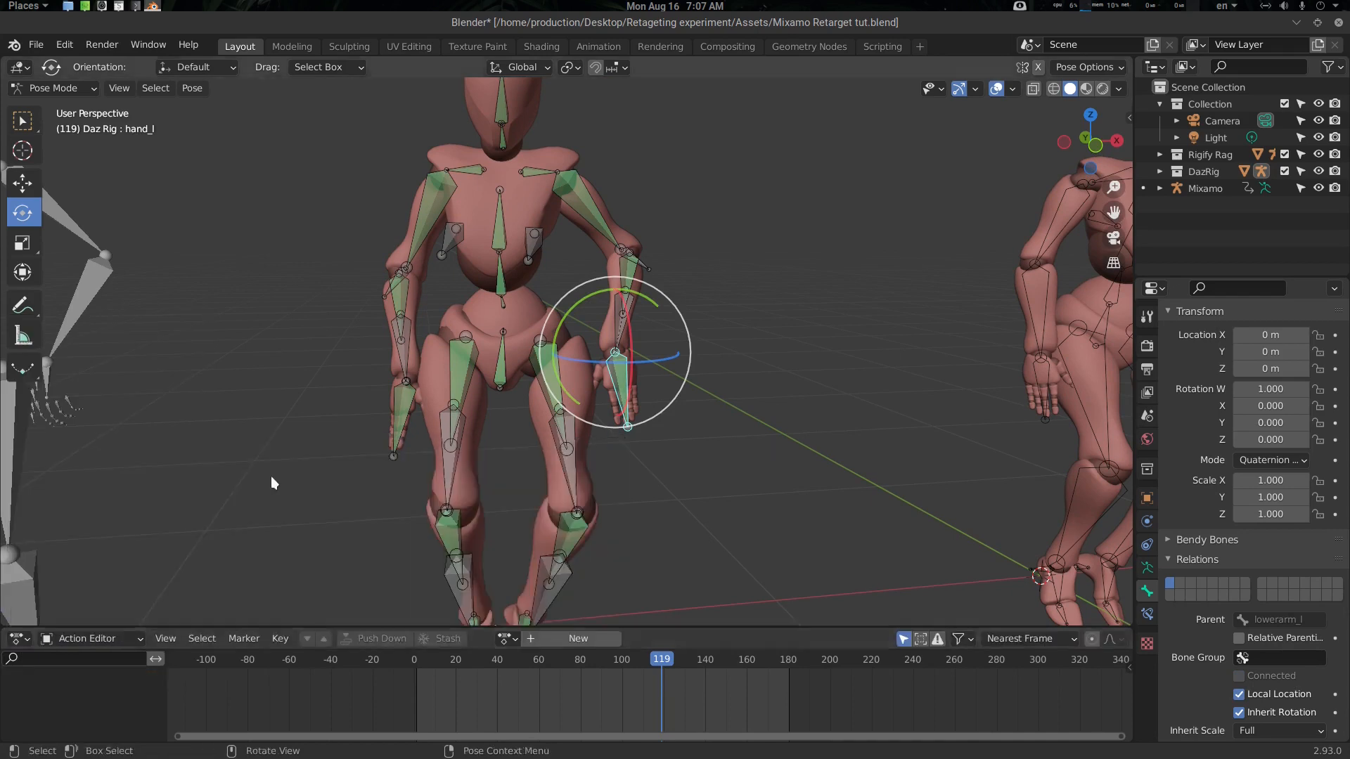
pyautogui.click(97, 637)
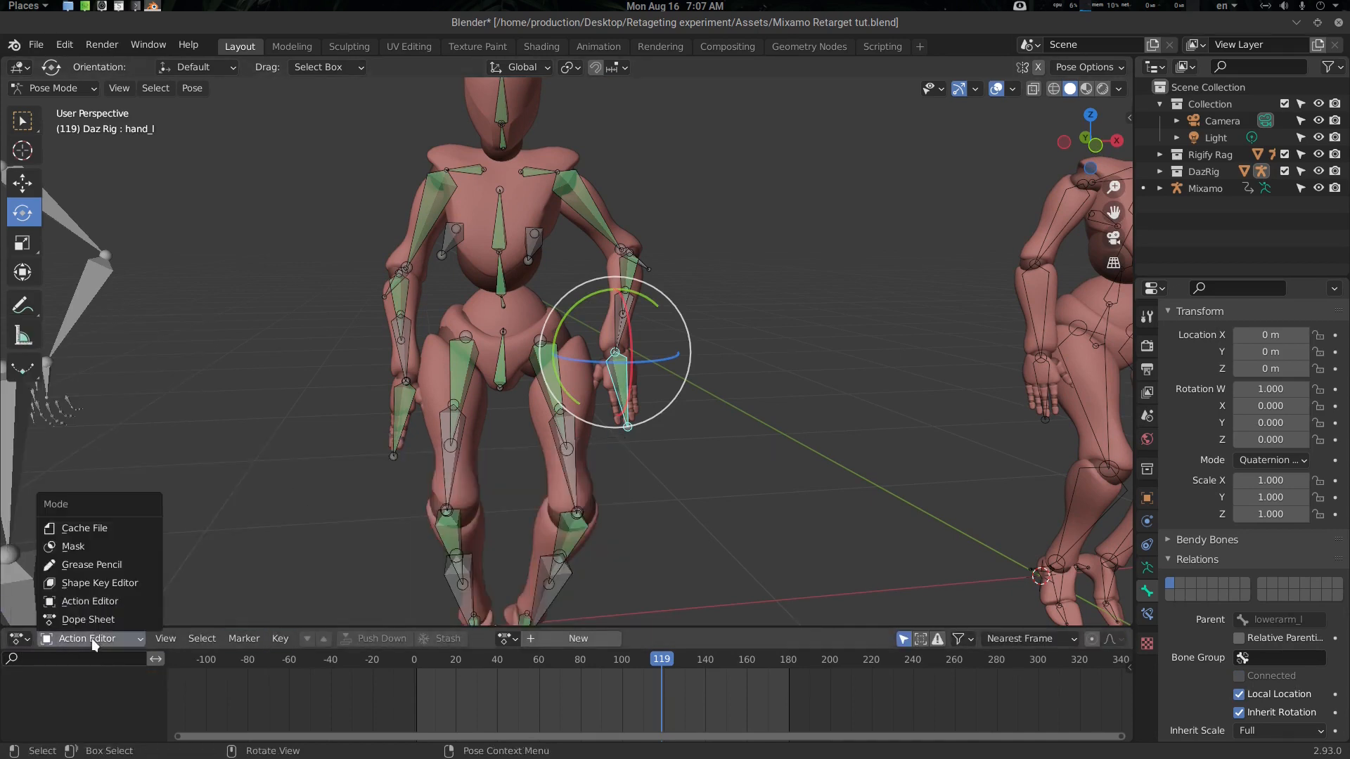
pyautogui.click(110, 602)
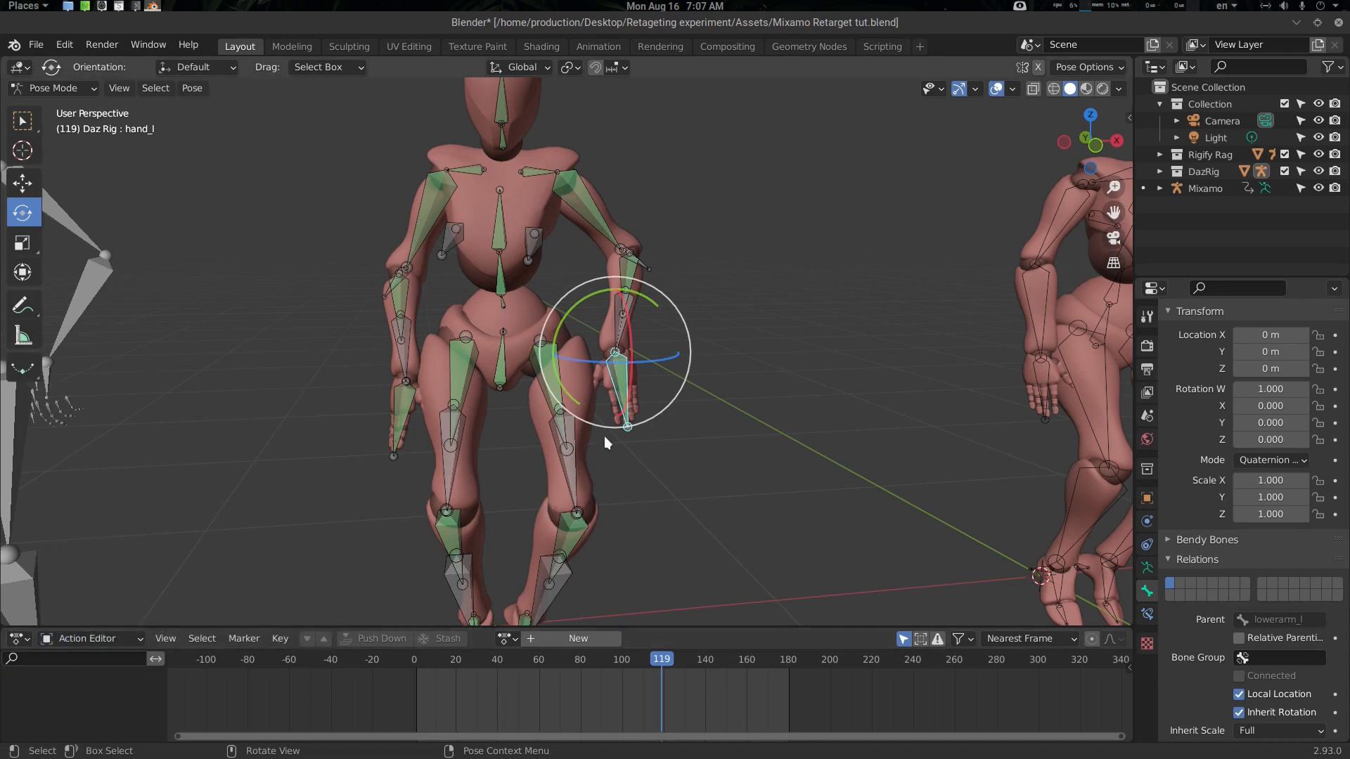
# Create a new action for the Daz rig and name it DazRig_HipHop_recorrection.
pyautogui.click(585, 635)
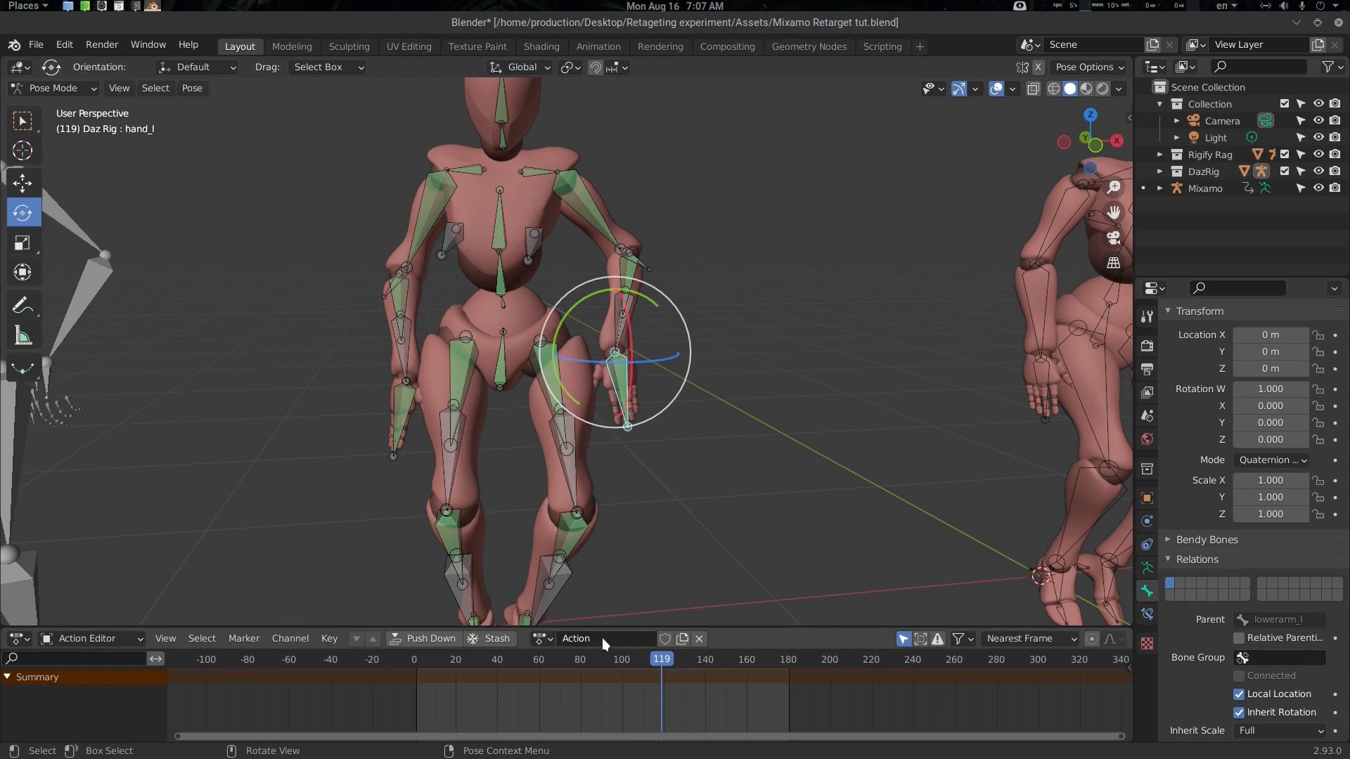
pyautogui.click(604, 640)
pyautogui.write('H')
pyautogui.write('S')
pyautogui.write('Daz R')
pyautogui.write('ig')
pyautogui.press('BackSpace')
pyautogui.write('rrection')
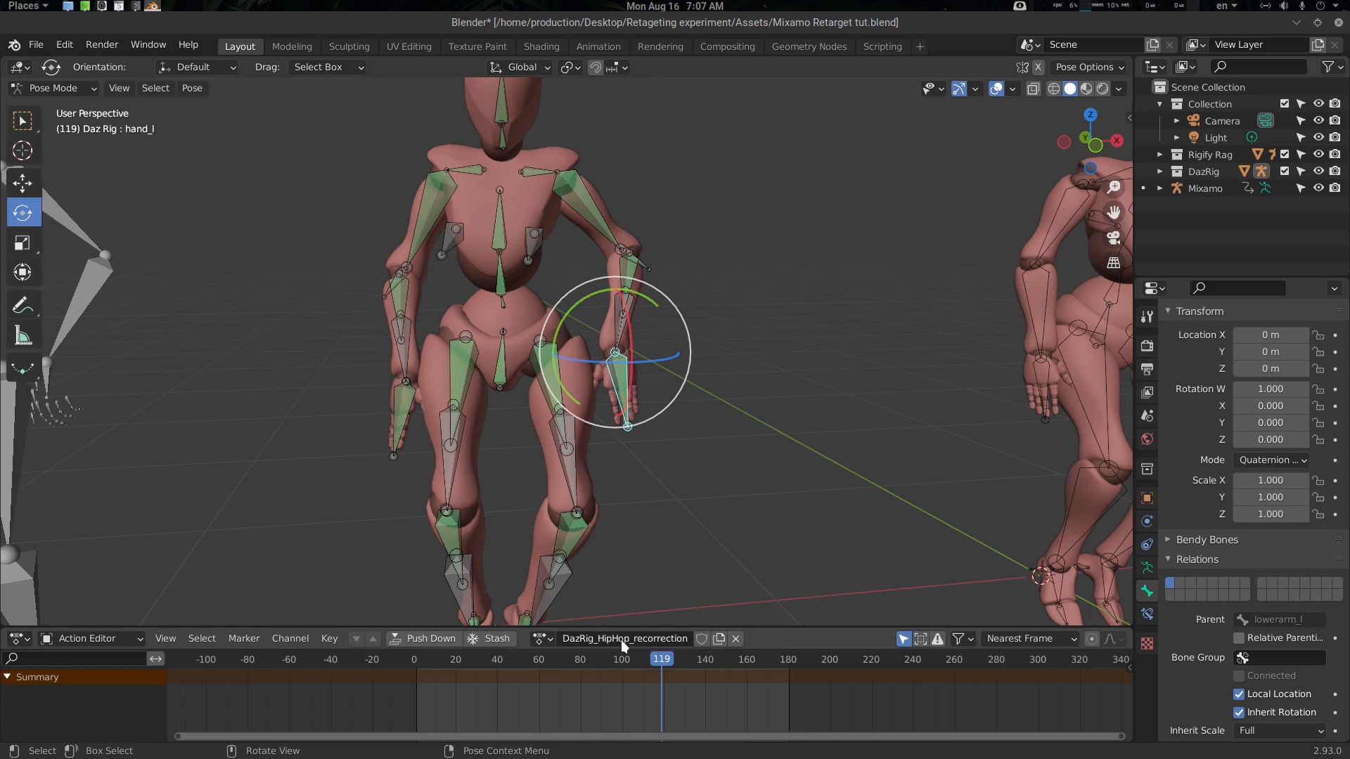
pyautogui.press('Return')
# Show the bone transform values in the viewport and keyframe hand_l's location and rotation at frame 117.
pyautogui.moveTo(573, 528); pyautogui.dragTo(567, 527, button='middle')
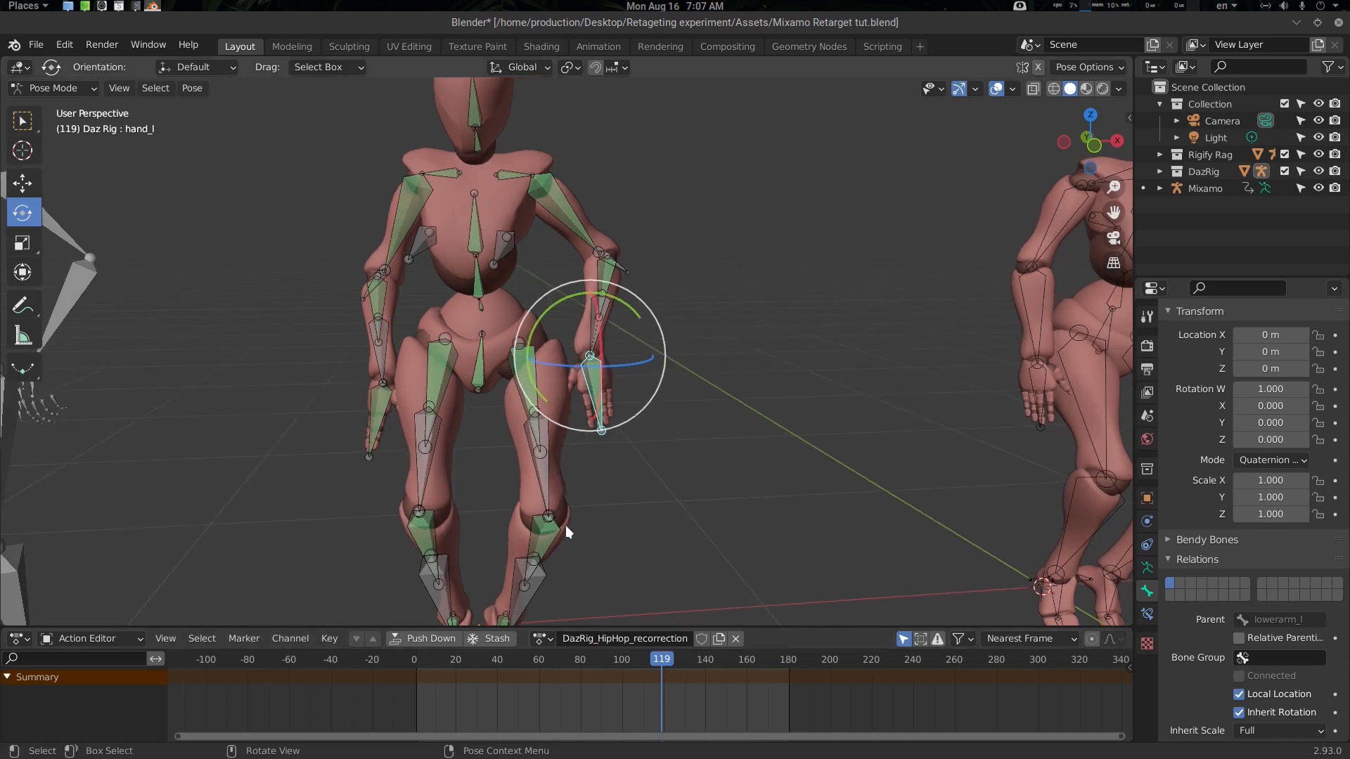
pyautogui.press('n')
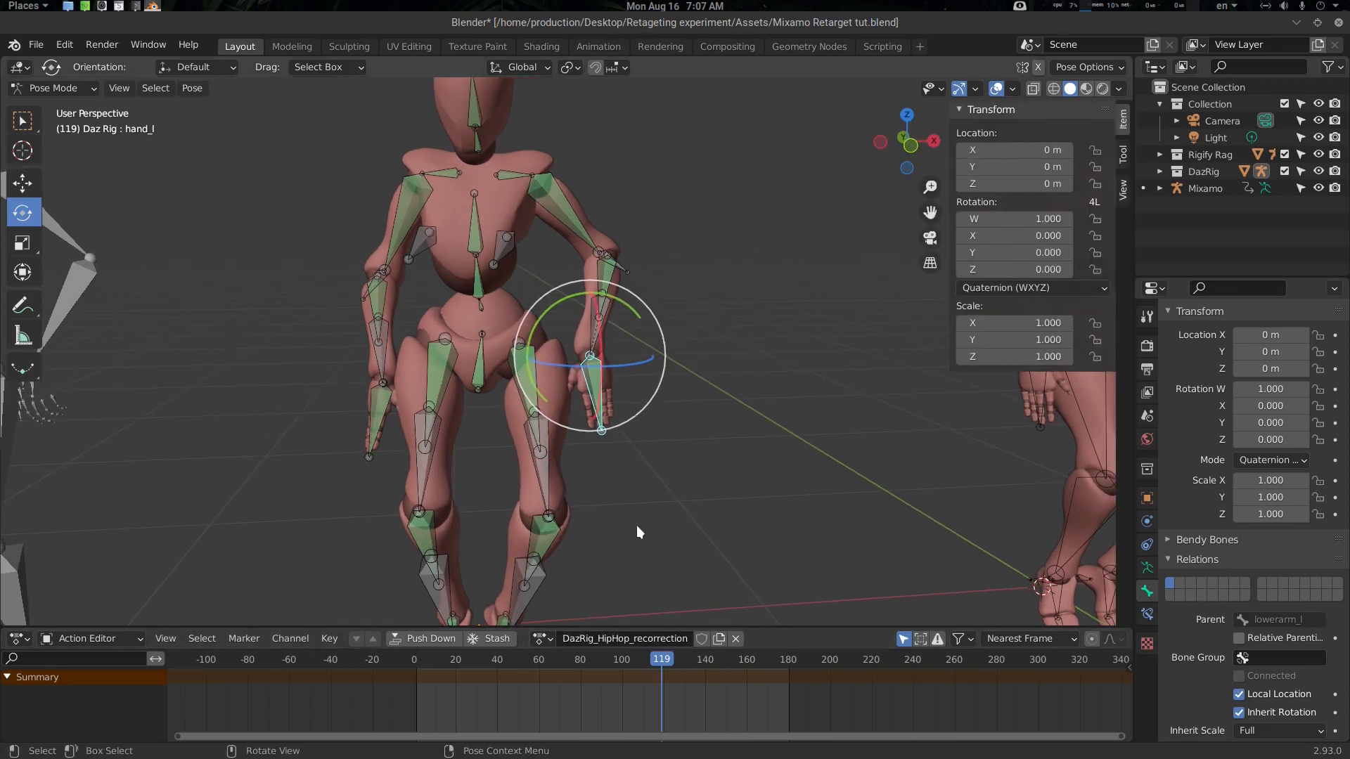
pyautogui.press('Left')
pyautogui.press('Left')
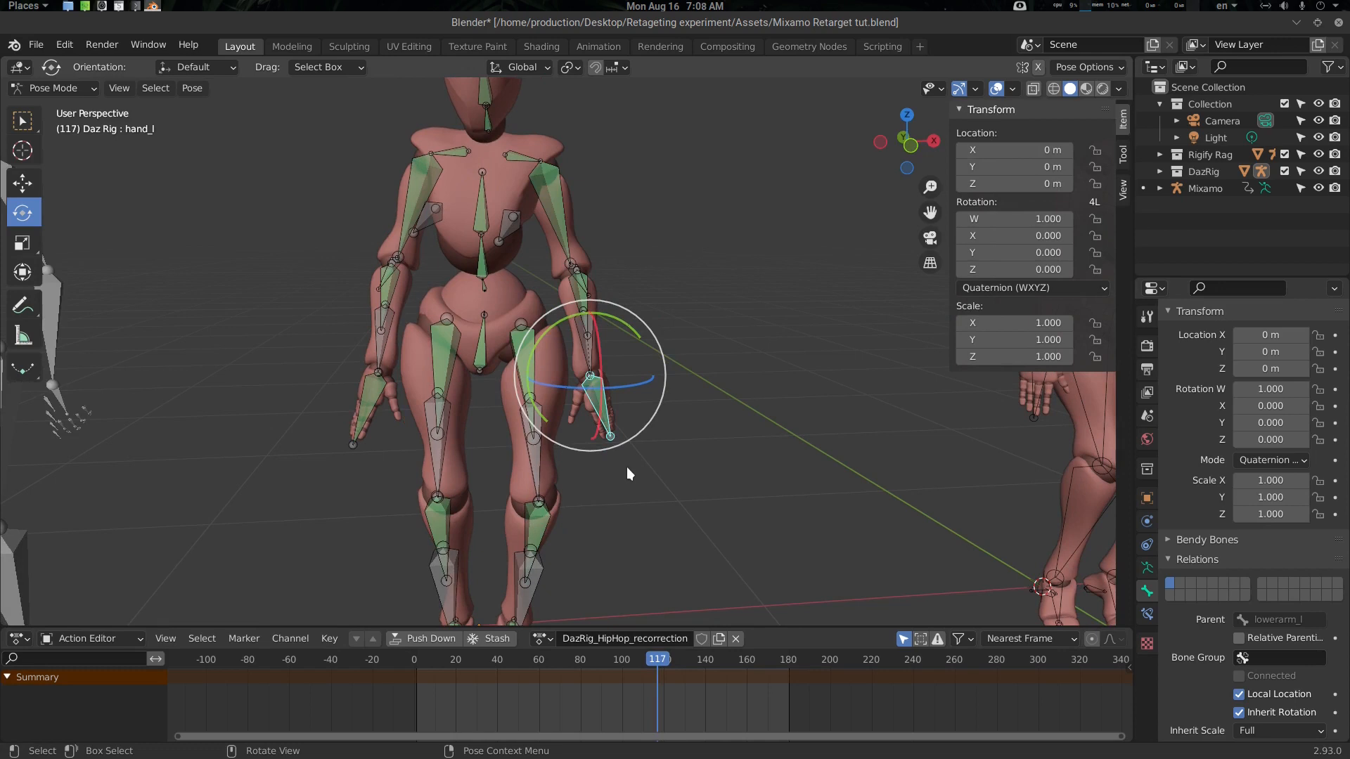
pyautogui.press('i')
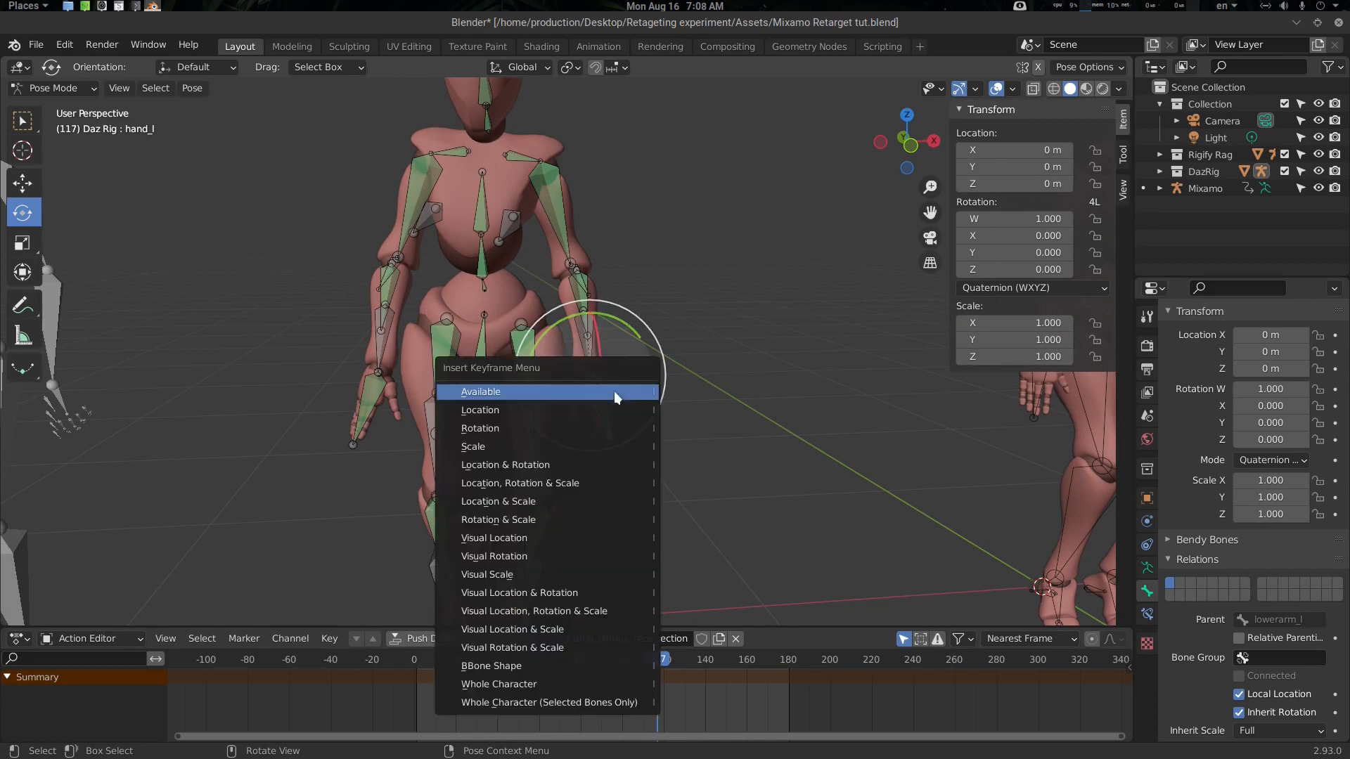
pyautogui.click(592, 407)
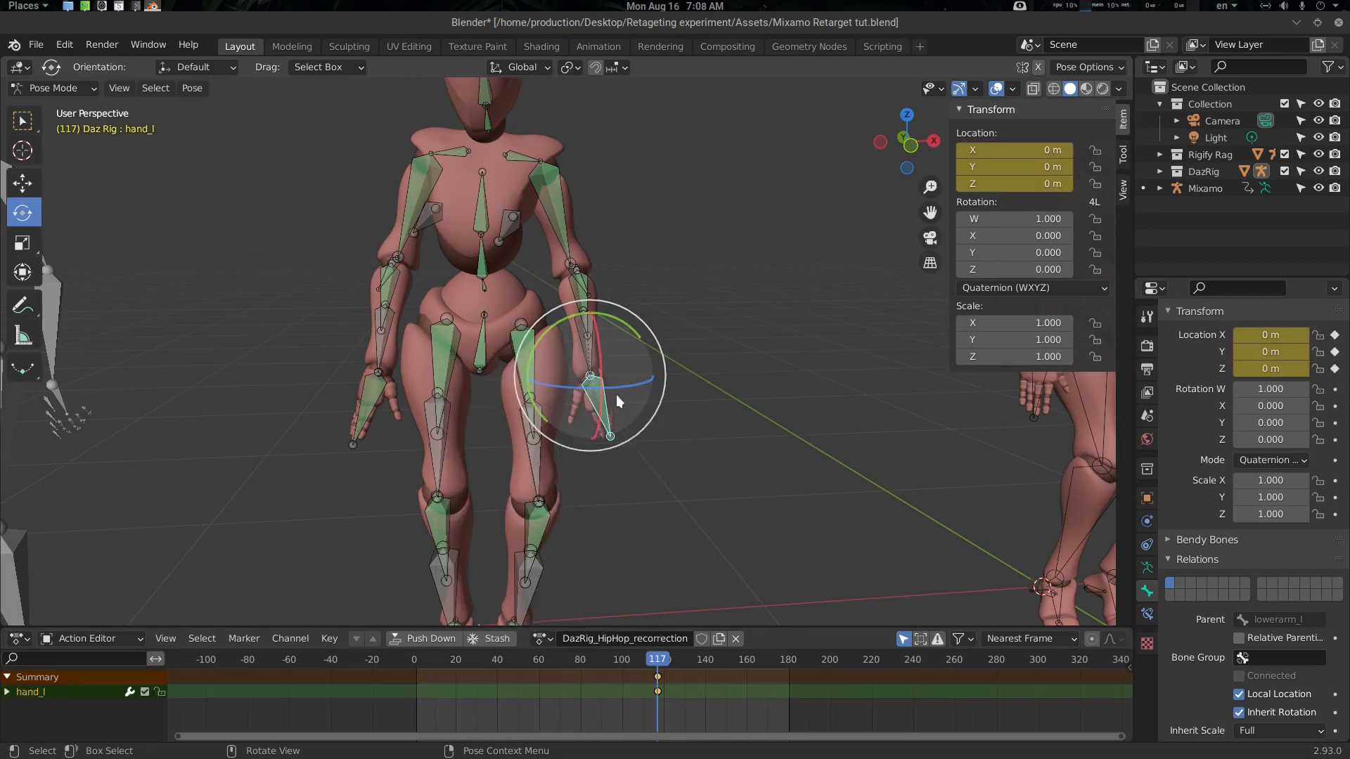
pyautogui.press('i')
pyautogui.click(593, 417)
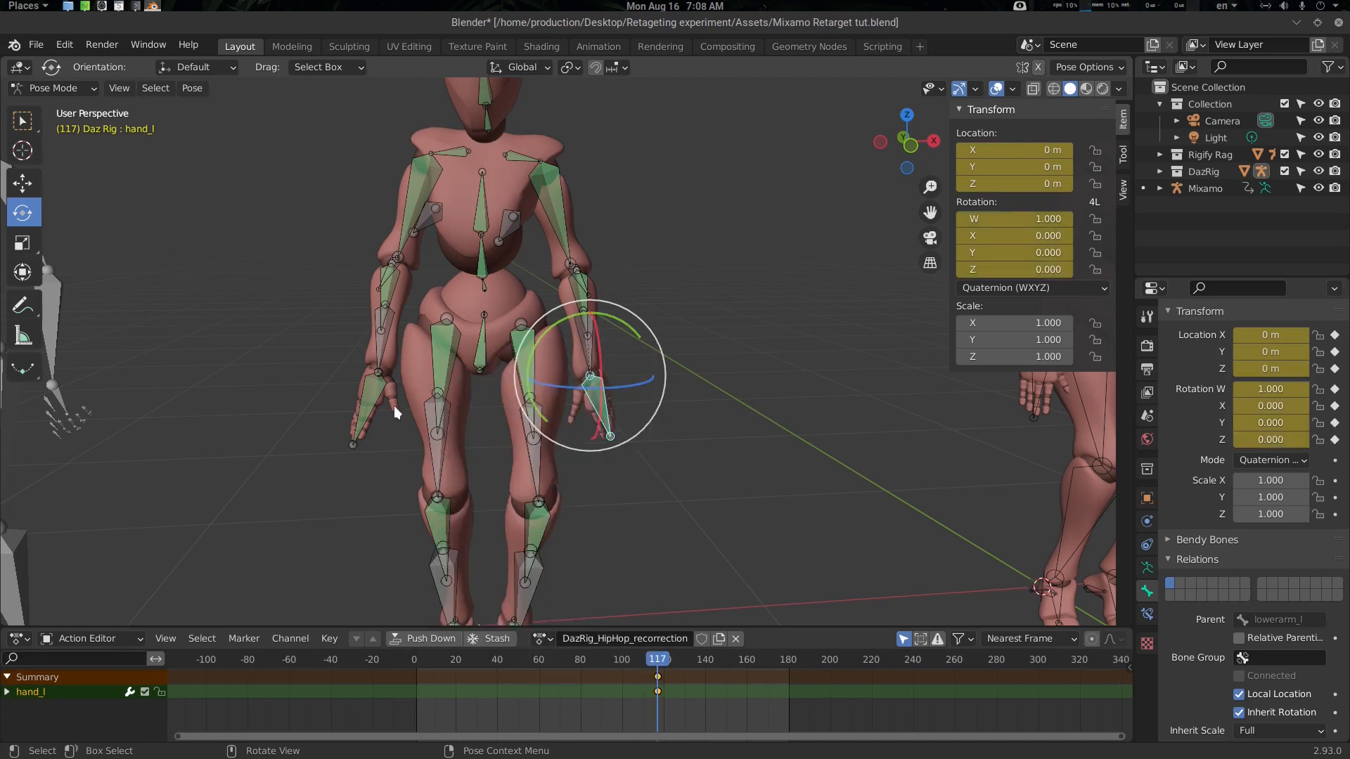
# Keyframe hand_r's location and rotation at frame 117.
pyautogui.click(375, 393)
pyautogui.press('i')
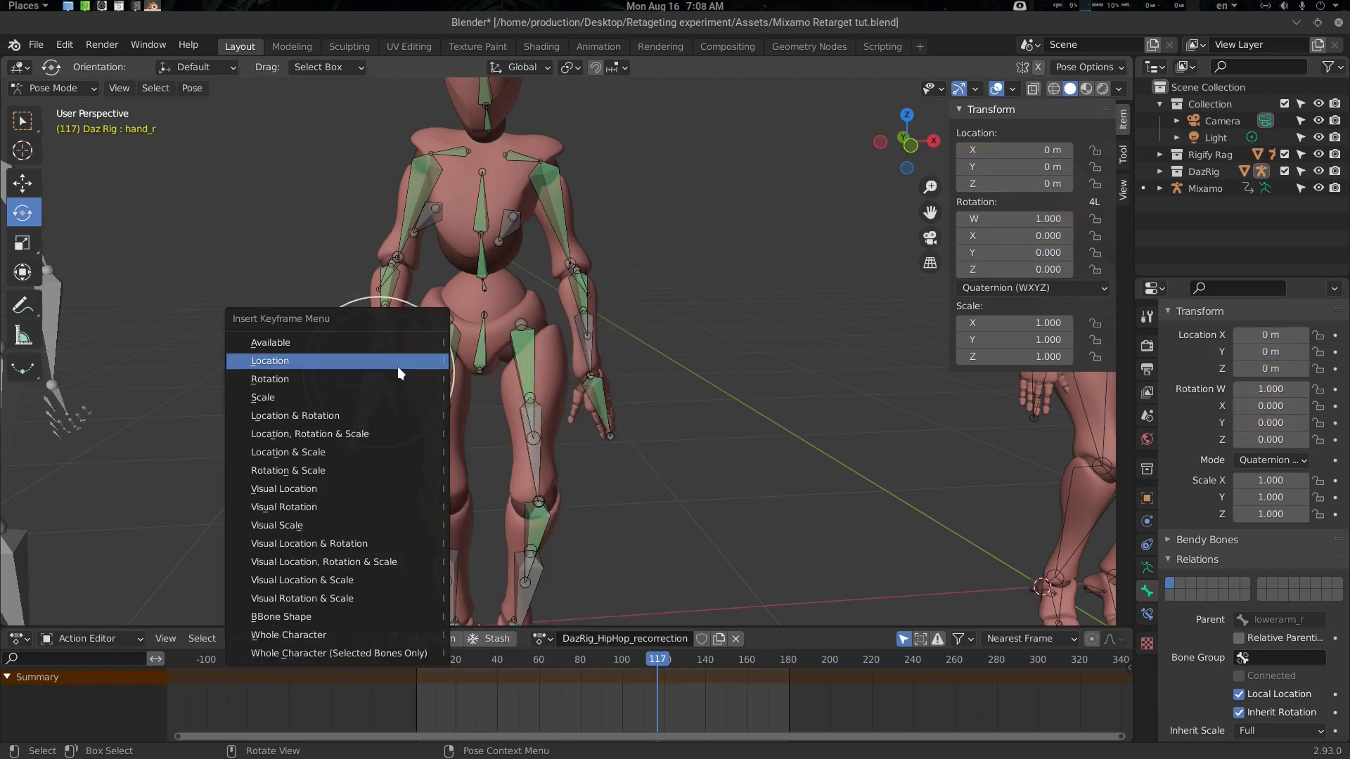
pyautogui.click(398, 365)
pyautogui.press('i')
pyautogui.click(398, 385)
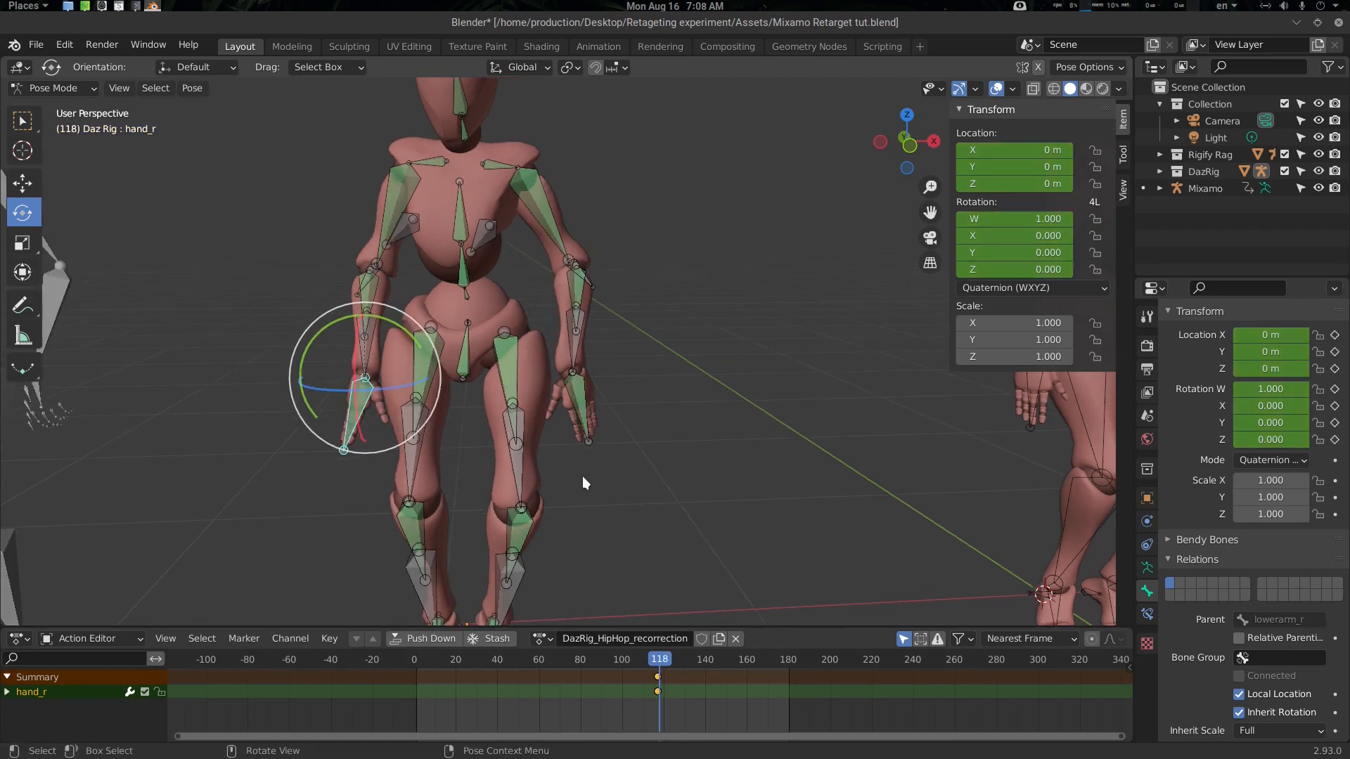
# Go to frame 119, select hand_l, and clear the bone selection.
pyautogui.press('Left')
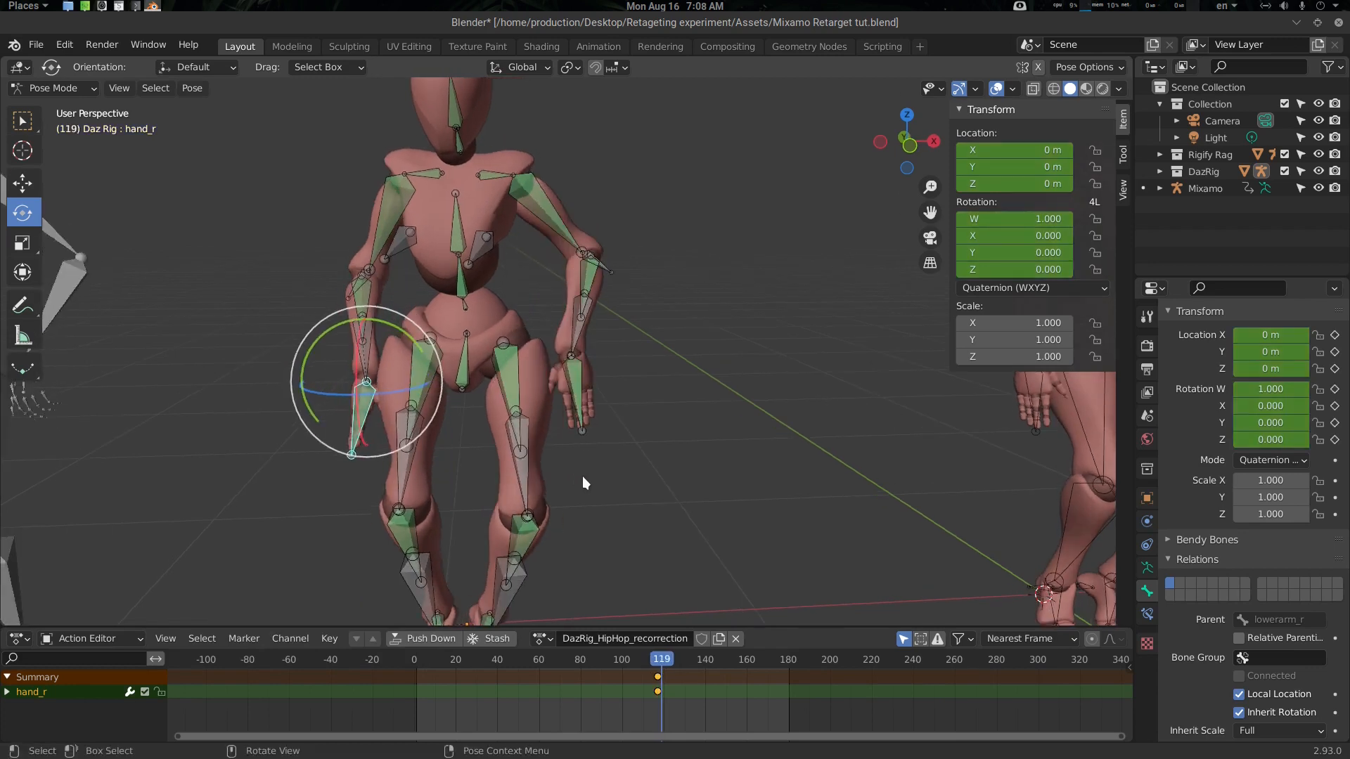
pyautogui.click(579, 374)
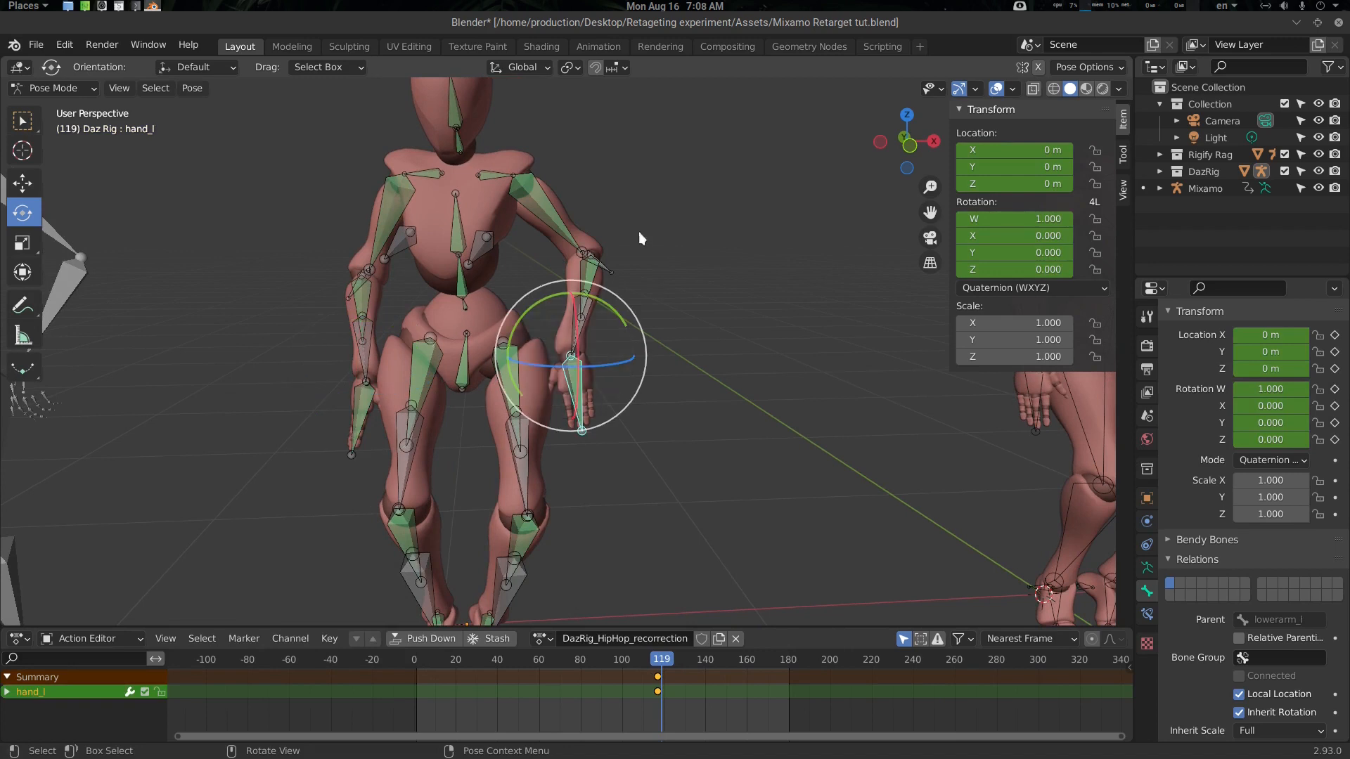
pyautogui.hotkey('alt', 'a')
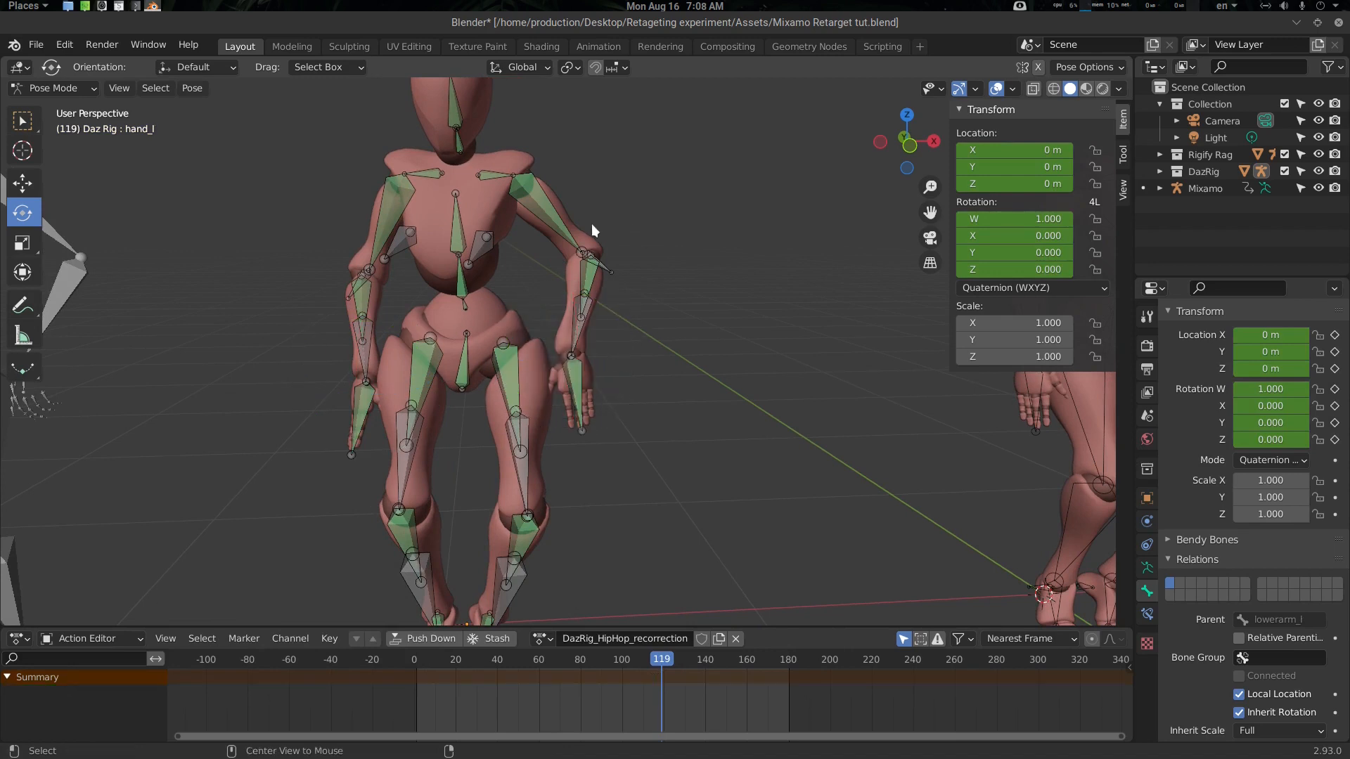
pyautogui.click(575, 371)
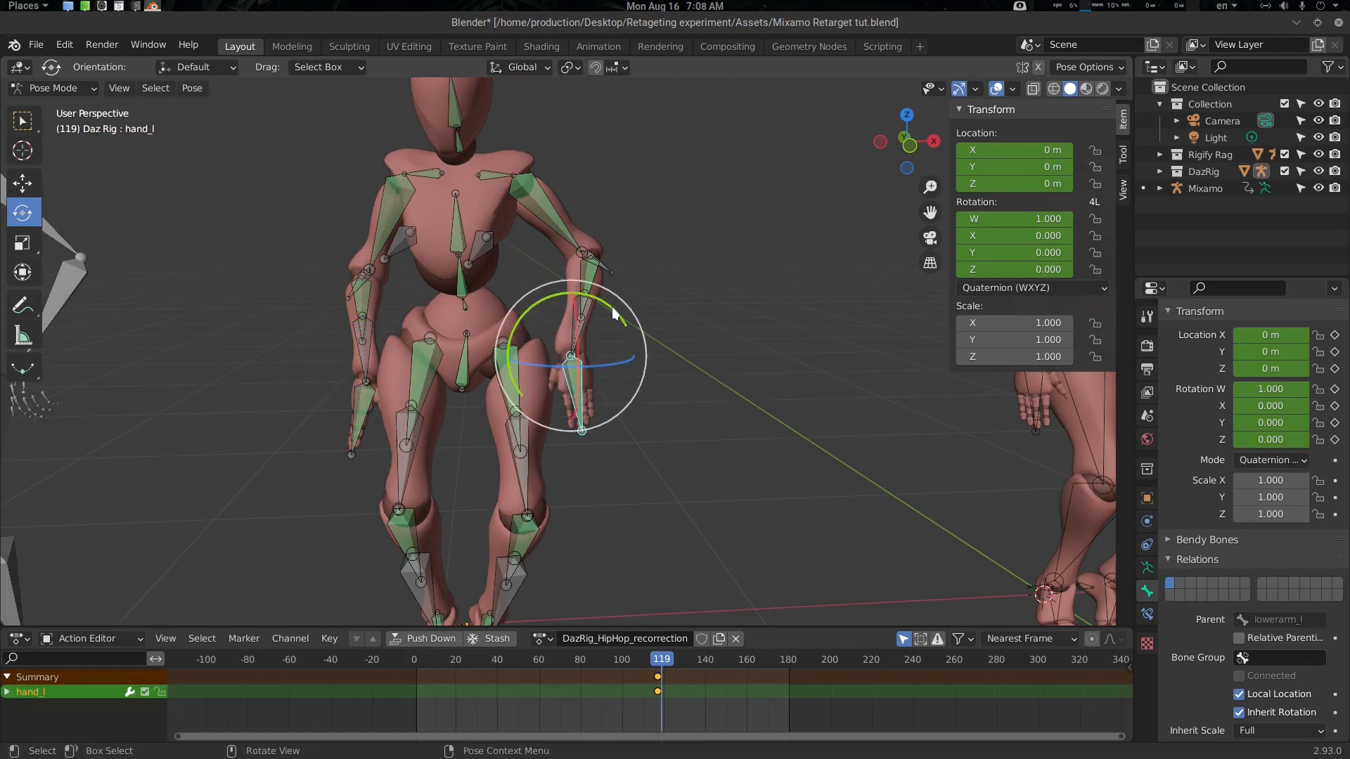
pyautogui.moveTo(613, 313); pyautogui.dragTo(596, 314)
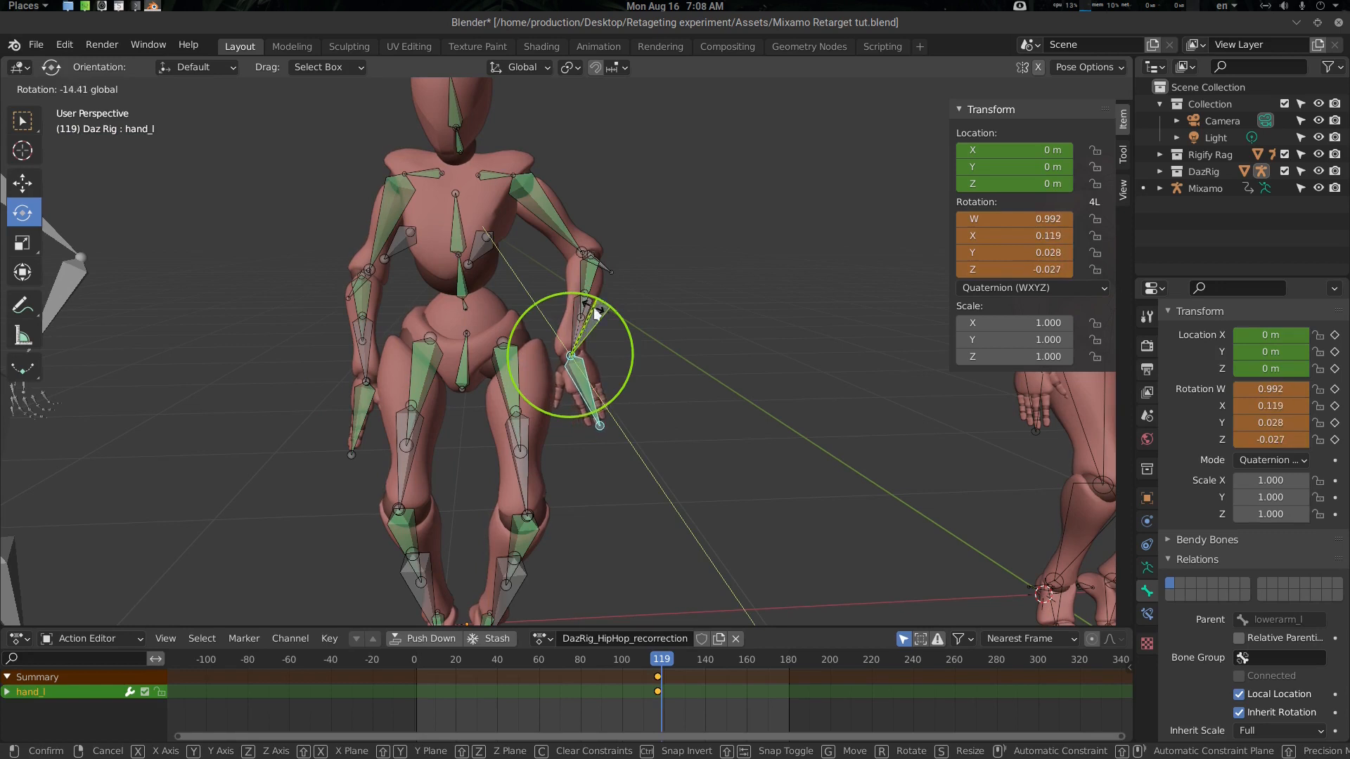
pyautogui.rightClick(596, 313)
# Insert a Location & Rotation keyframe for the Daz Rig's left upper arm bone (upperarm_l) at frame 117.
pyautogui.click(551, 209)
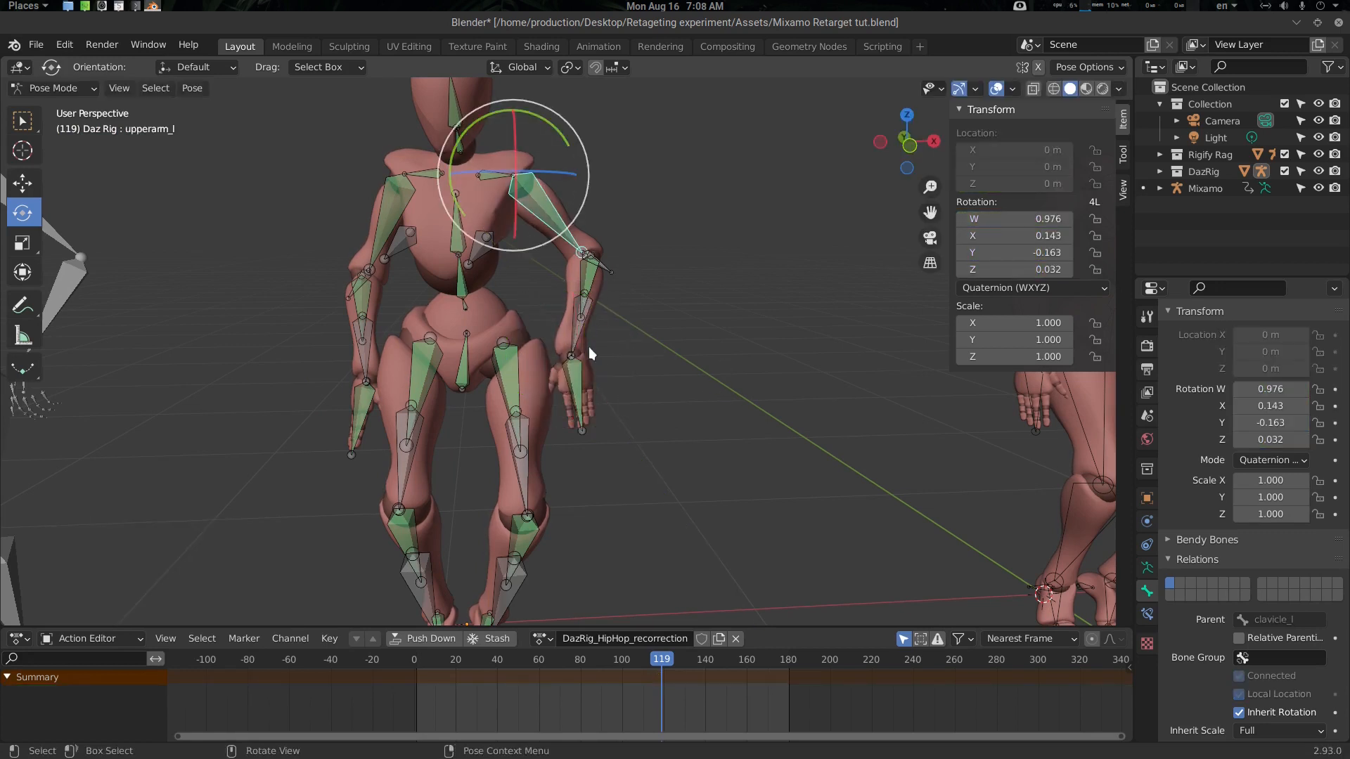
pyautogui.press('Left')
pyautogui.press('Left')
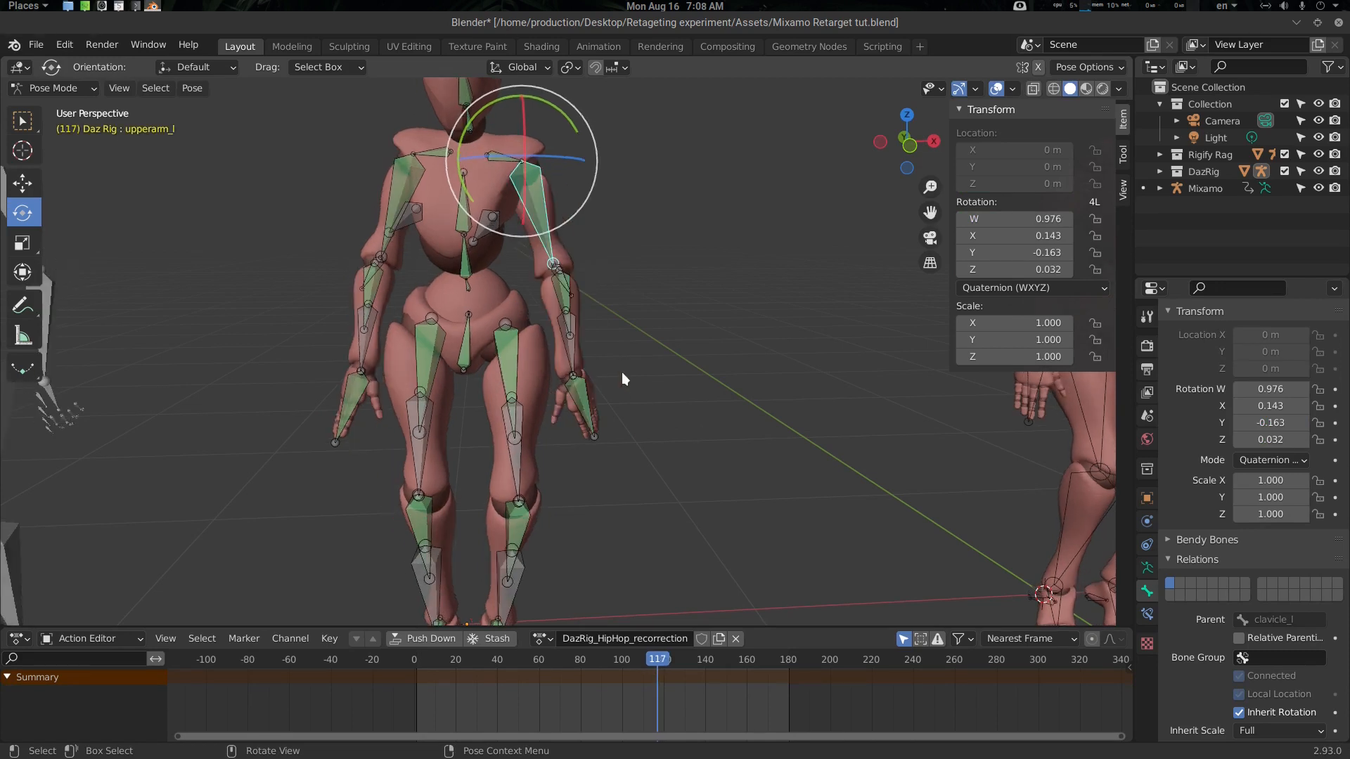
pyautogui.press('i')
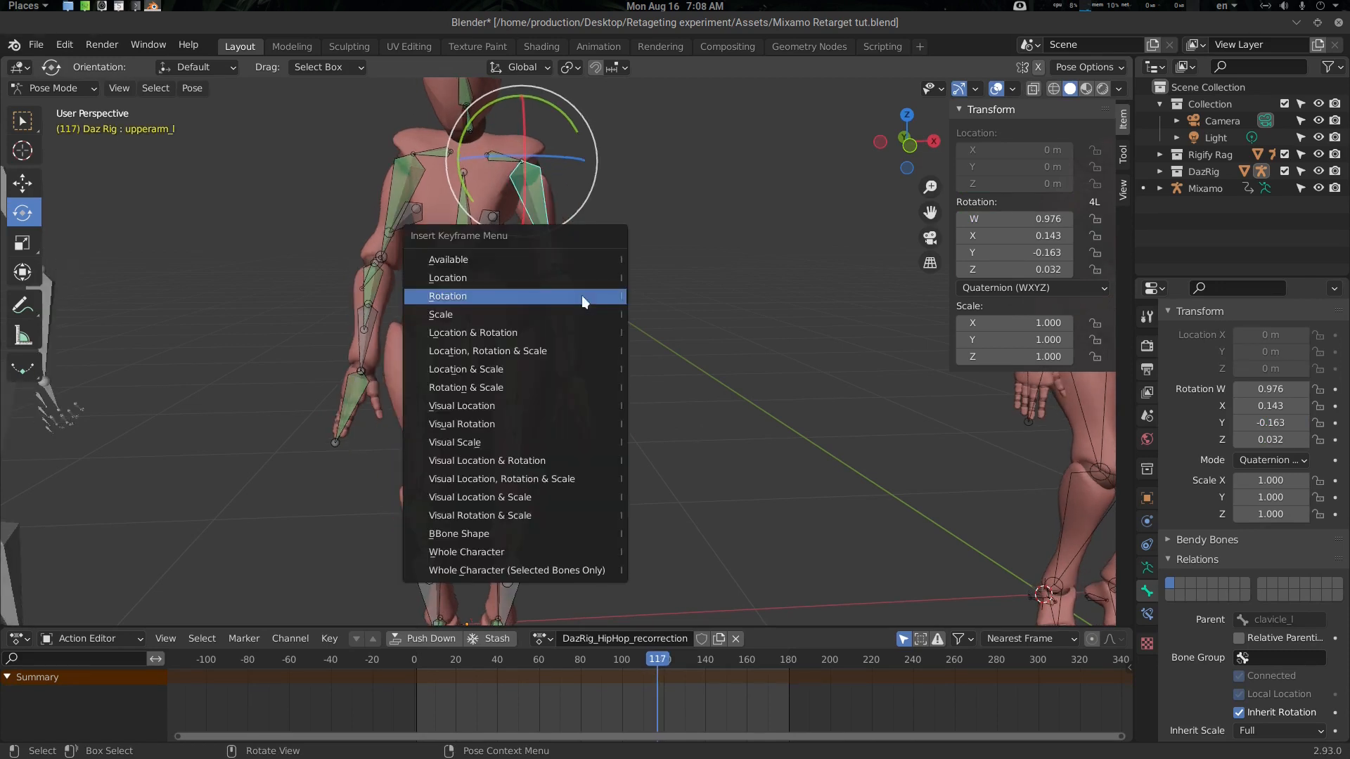
pyautogui.click(543, 280)
pyautogui.press('i')
pyautogui.click(543, 295)
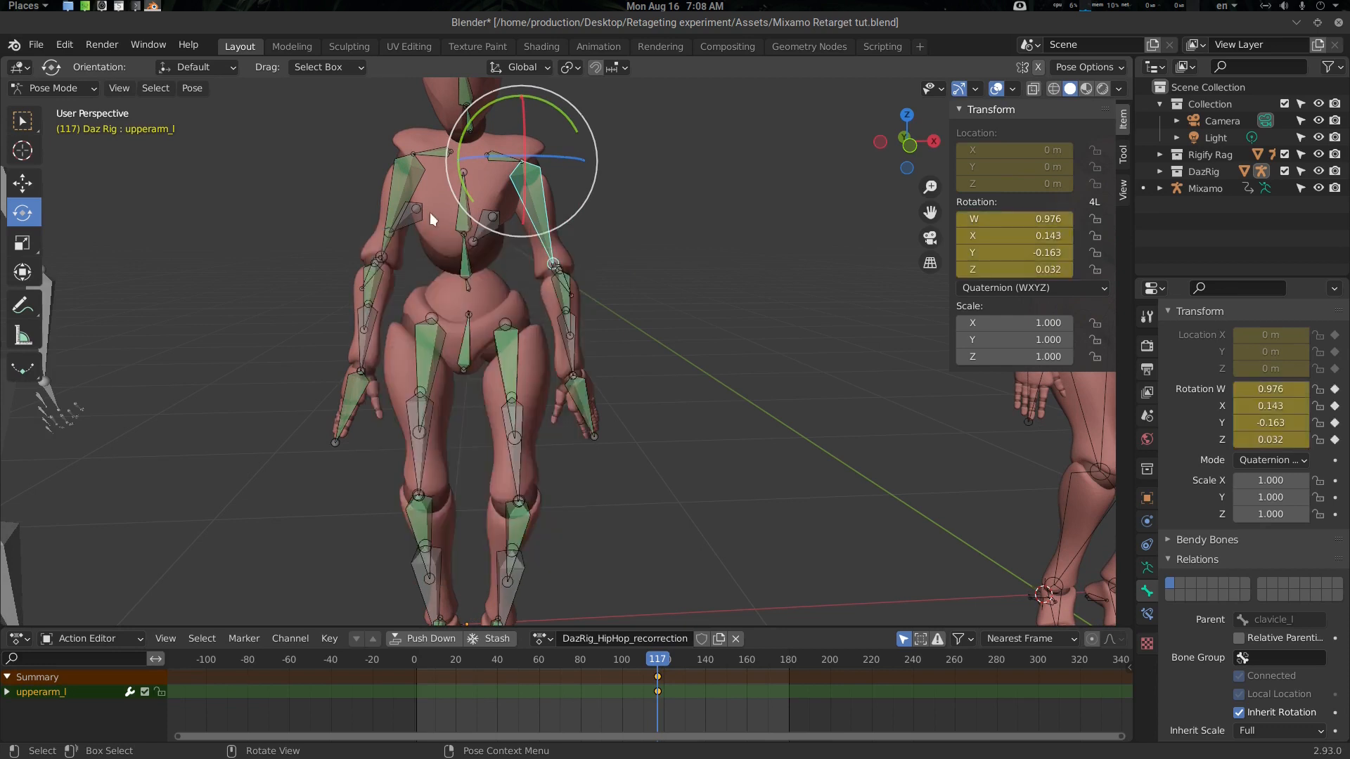
# Insert a Location & Rotation keyframe for the right upper arm bone (upperarm_r) at frame 117.
pyautogui.click(411, 183)
pyautogui.press('i')
pyautogui.click(373, 220)
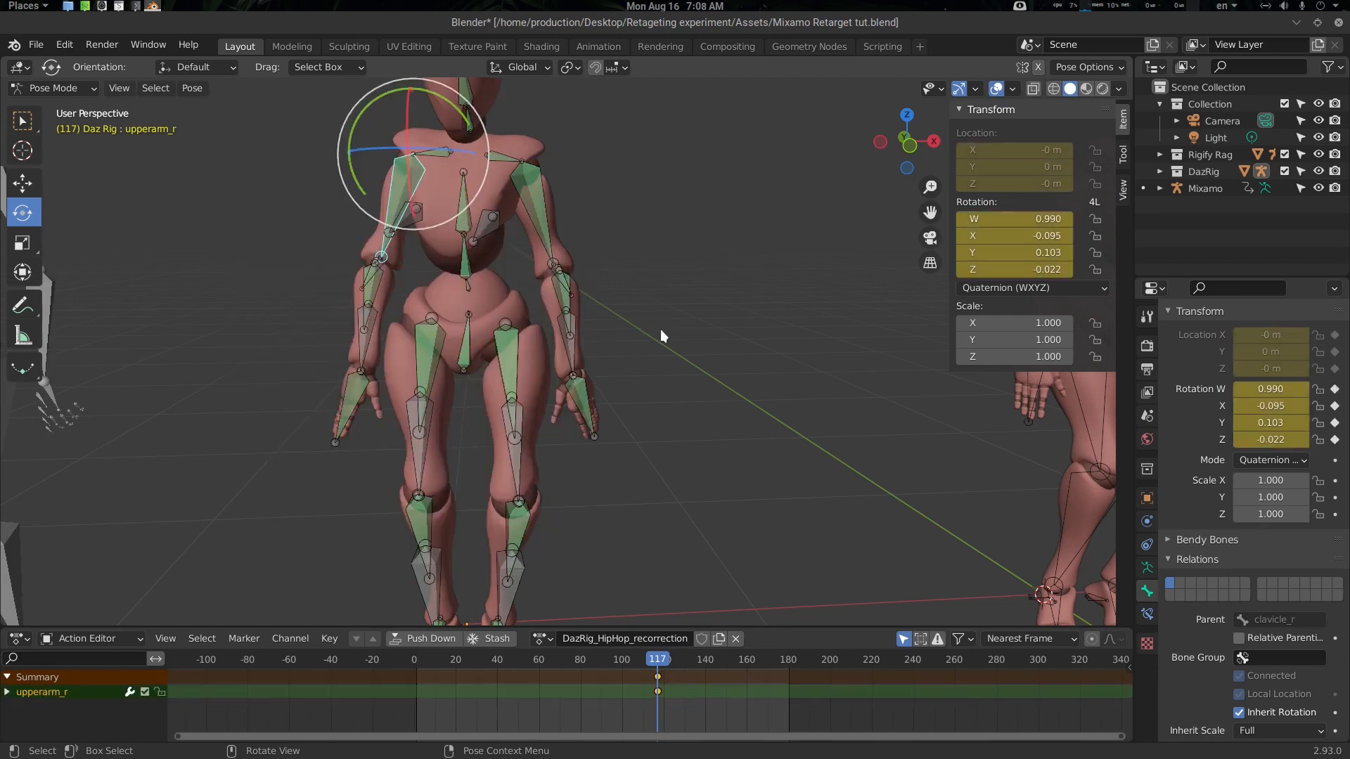
# At frame 120, rotate the left upper arm bone about -6.9° around global Y, away from the body, and key its location and rotation.
pyautogui.click(541, 232)
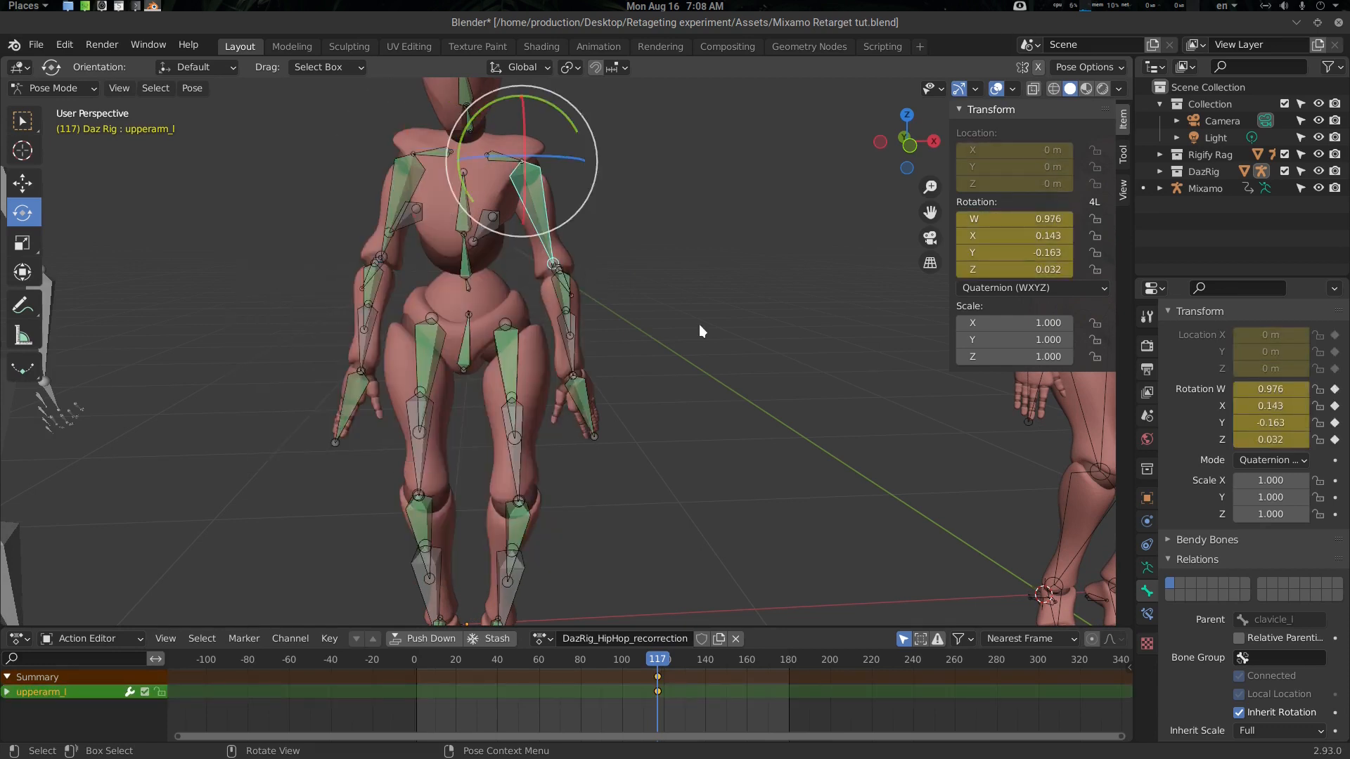
pyautogui.press('space')
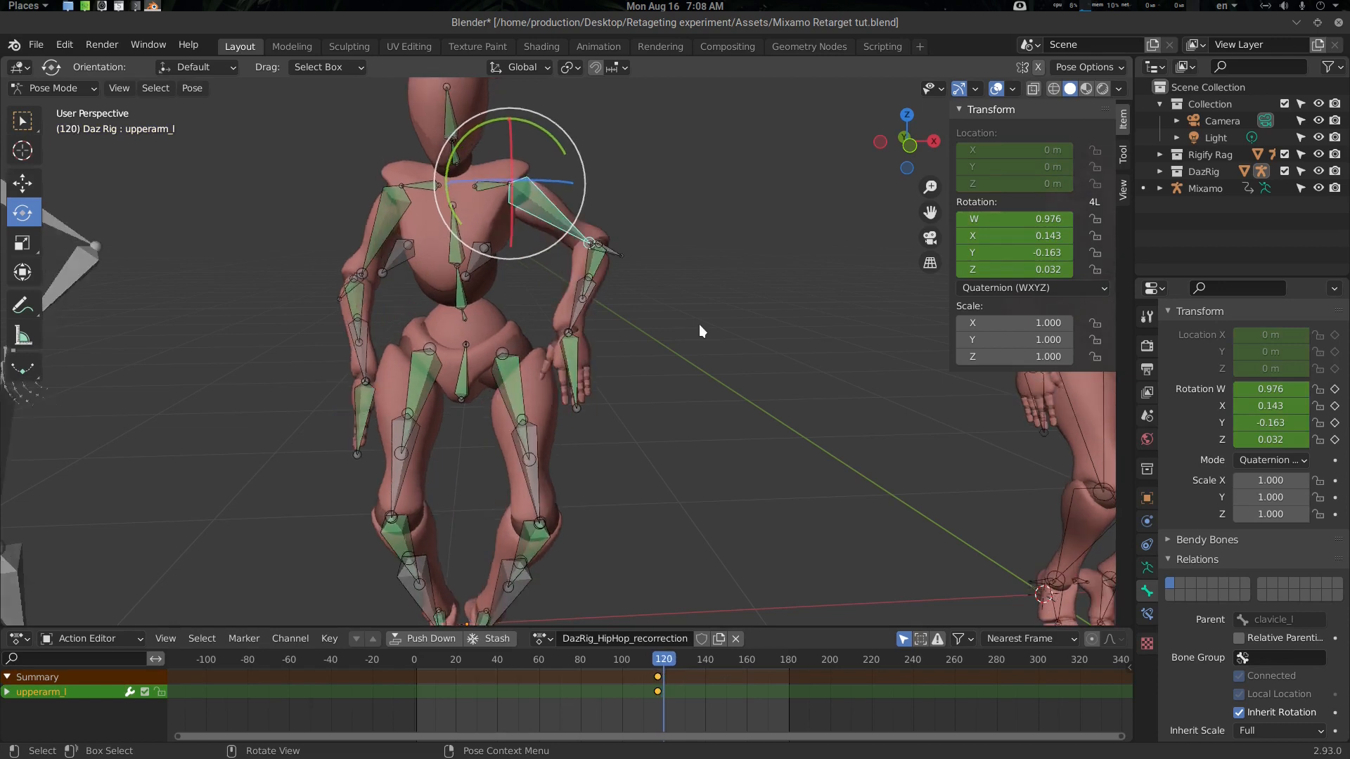
pyautogui.press('Left')
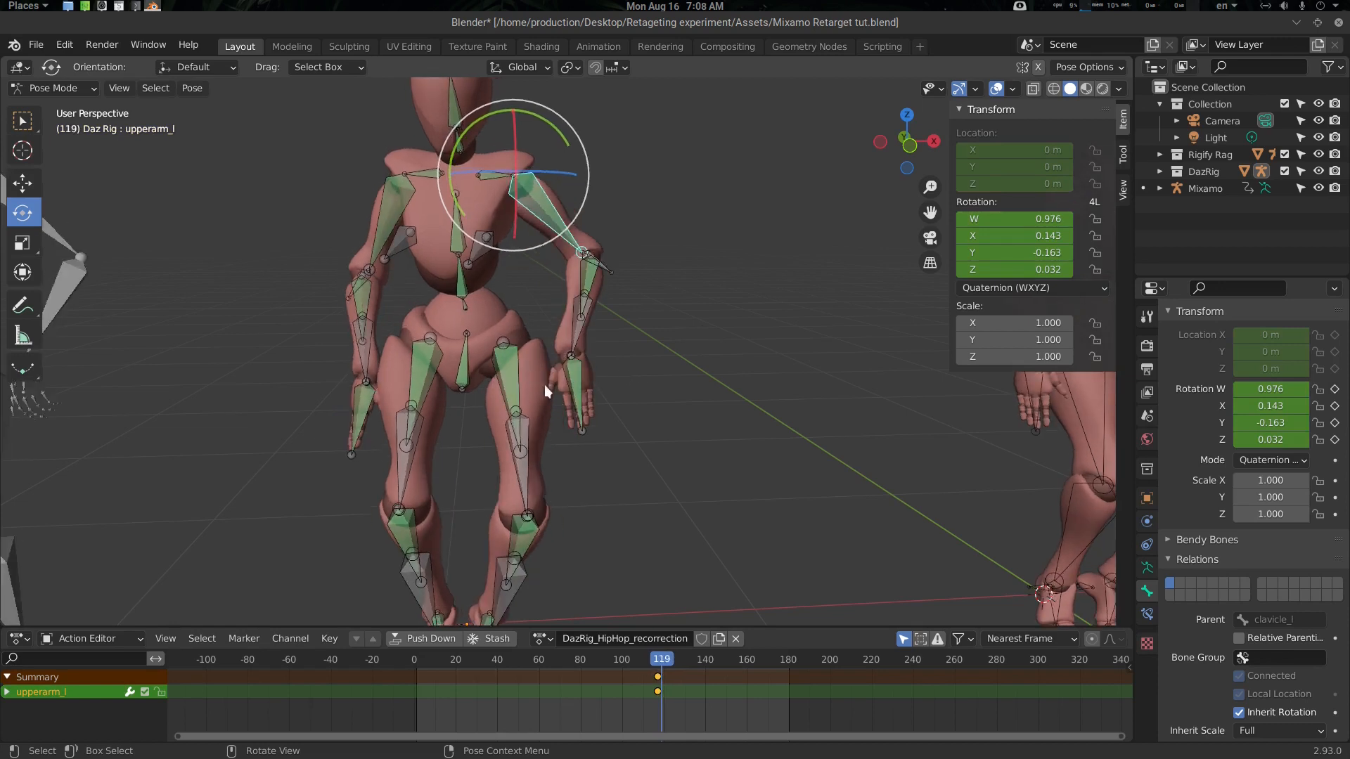
pyautogui.press('Right')
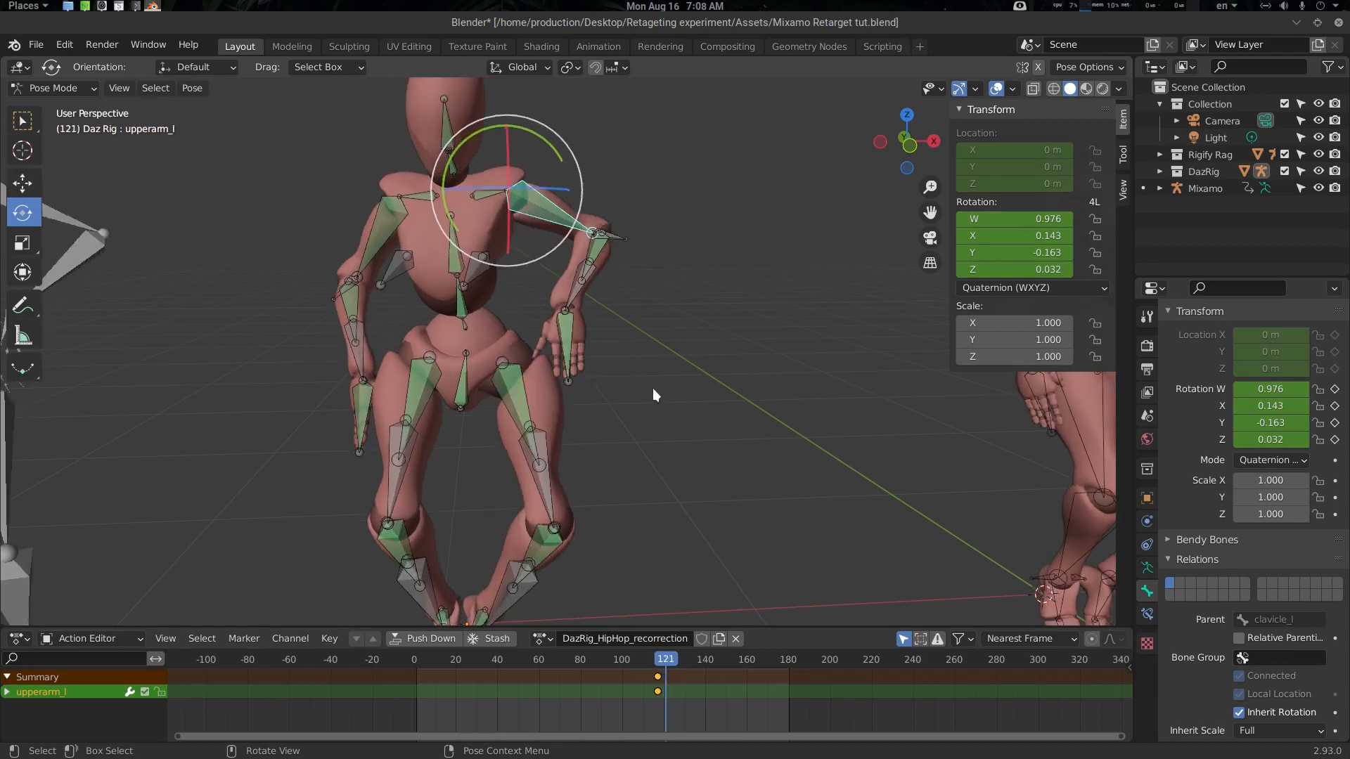
pyautogui.keyDown('shift'); pyautogui.moveTo(646, 360); pyautogui.dragTo(631, 382, button='middle'); pyautogui.keyUp('shift')
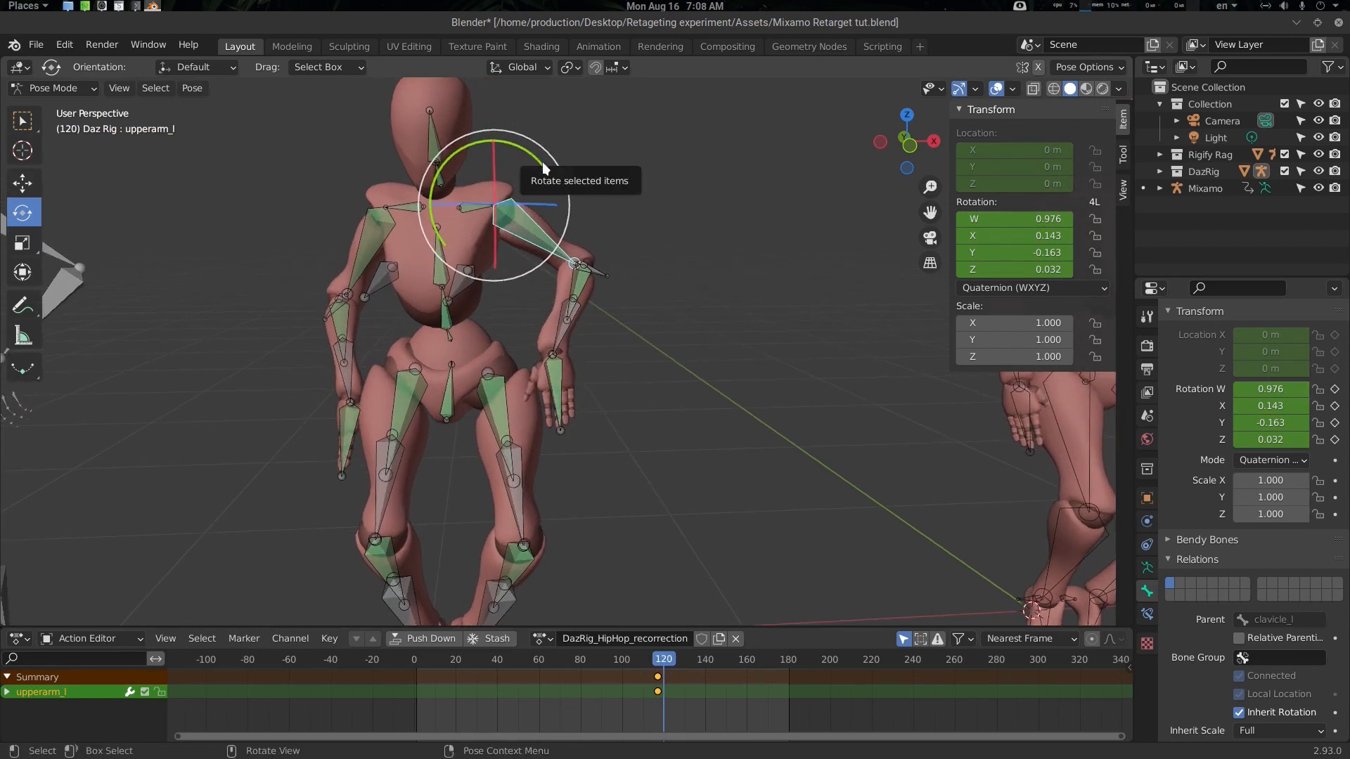
pyautogui.moveTo(545, 168); pyautogui.dragTo(534, 159)
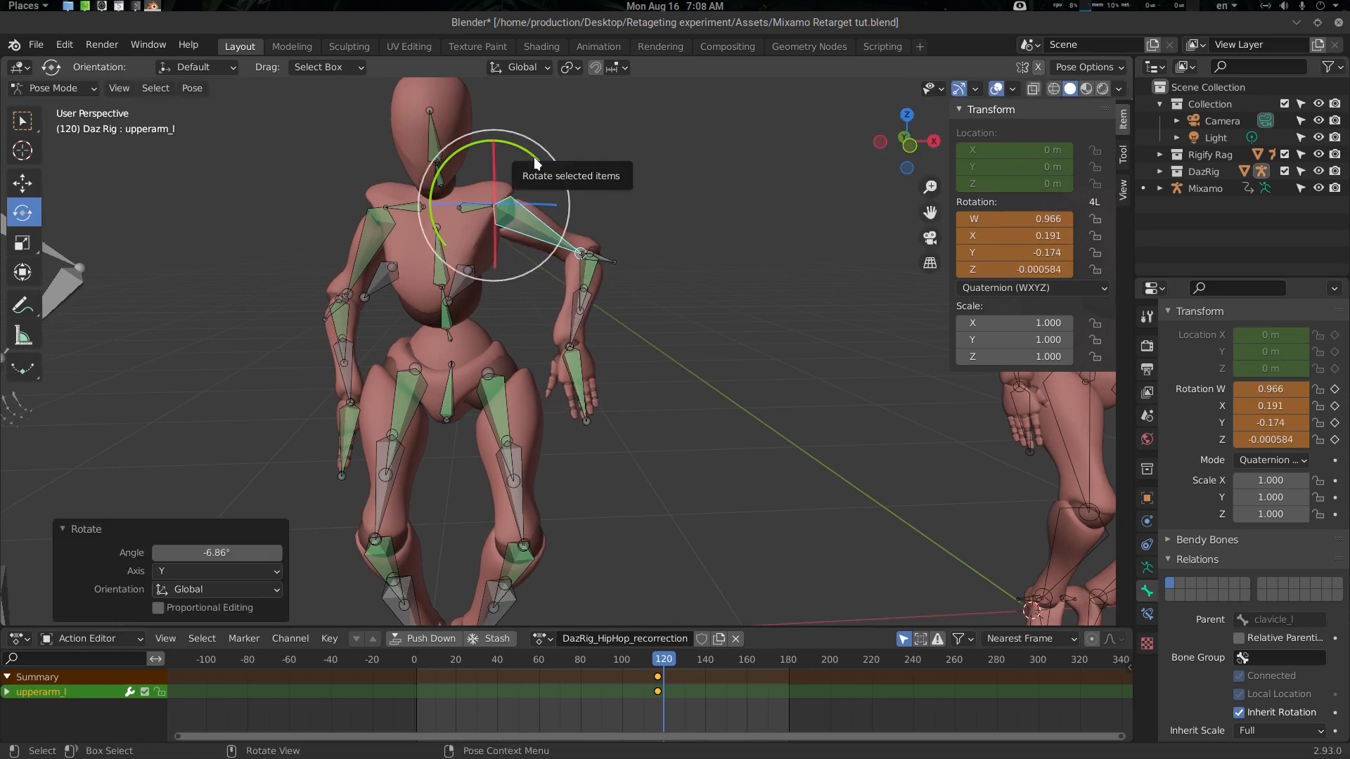
pyautogui.press('i')
pyautogui.click(535, 159)
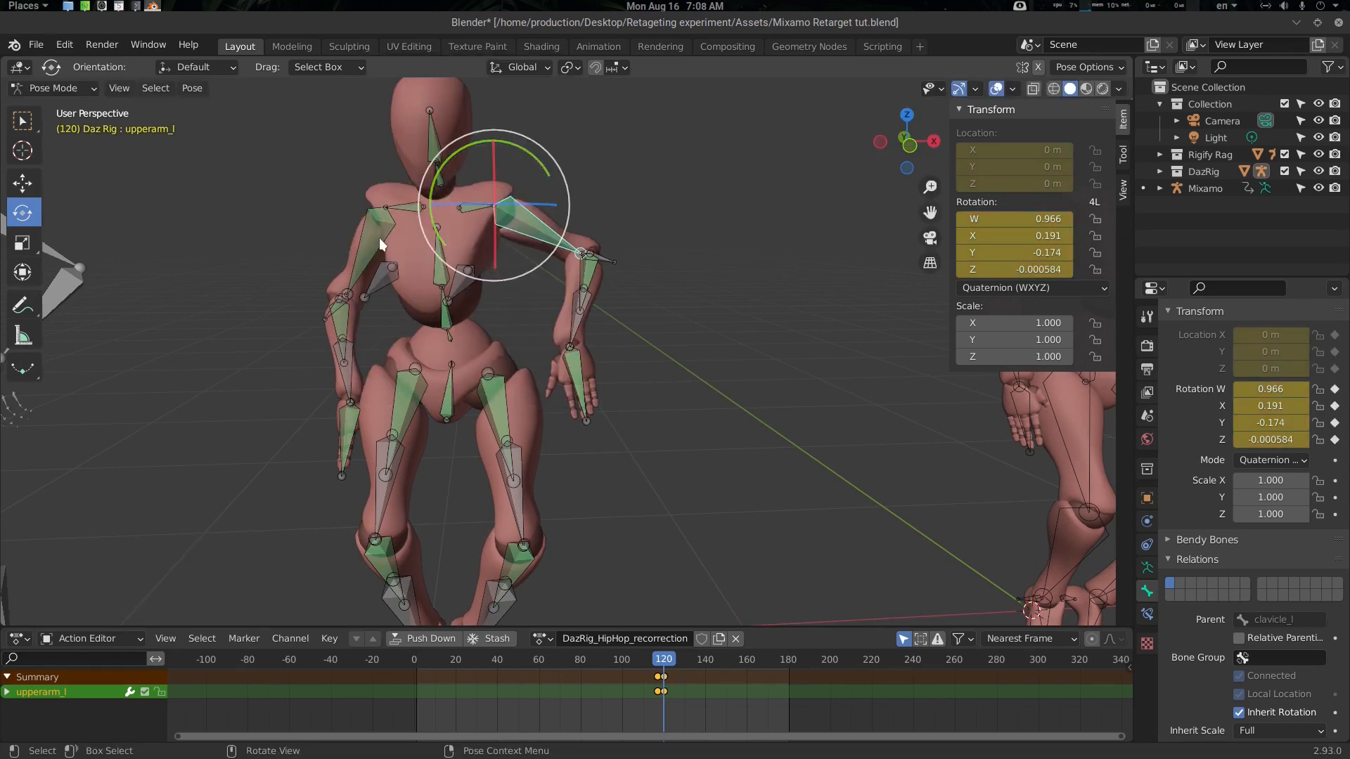
# Switch to the mirrored right upper arm bone, rotate it about 7.1° around global Y at frame 120, and insert a Location & Rotation keyframe.
pyautogui.hotkey('ctrl', 'shift', 'm')
pyautogui.moveTo(437, 168); pyautogui.dragTo(441, 177)
pyautogui.press('i')
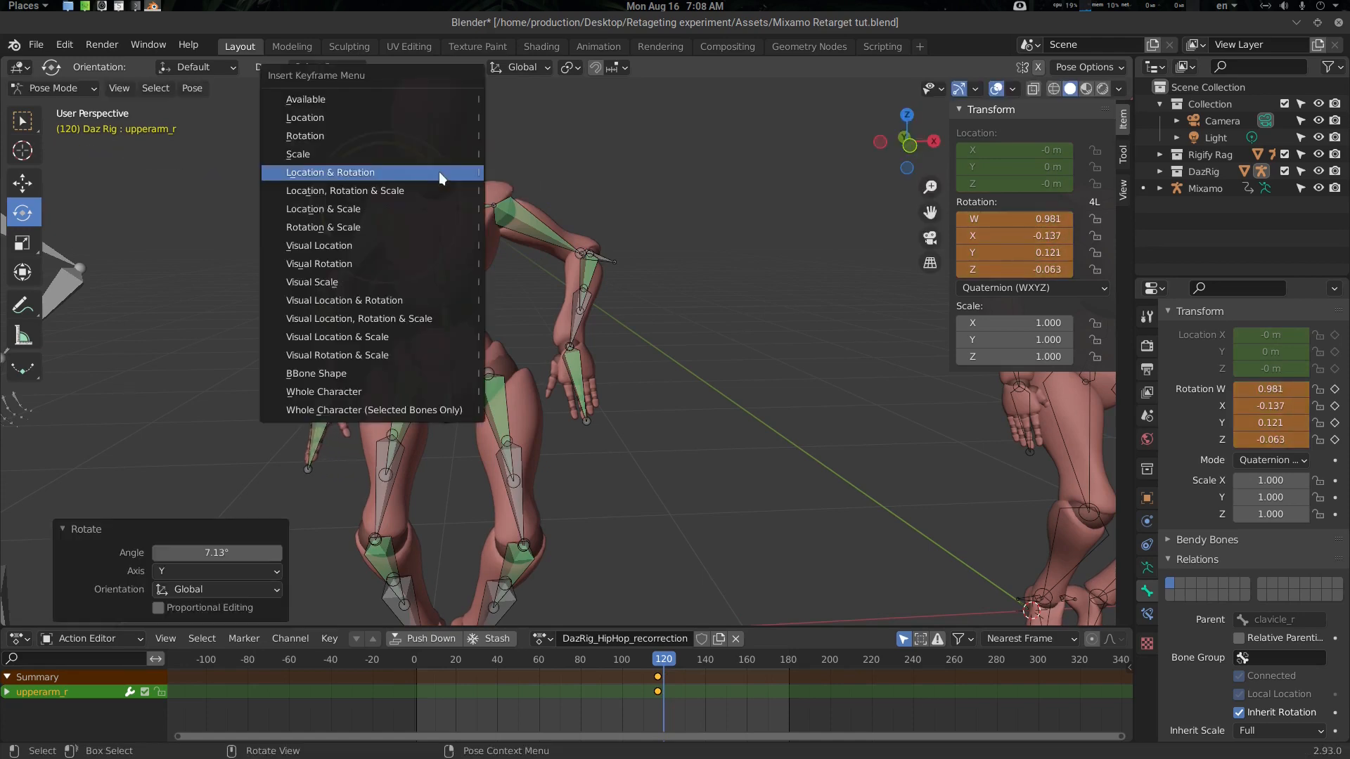
pyautogui.click(441, 177)
# Scrub back to frame 111 to review both arms' corrected motion, and clear the bone selection.
pyautogui.click(661, 661)
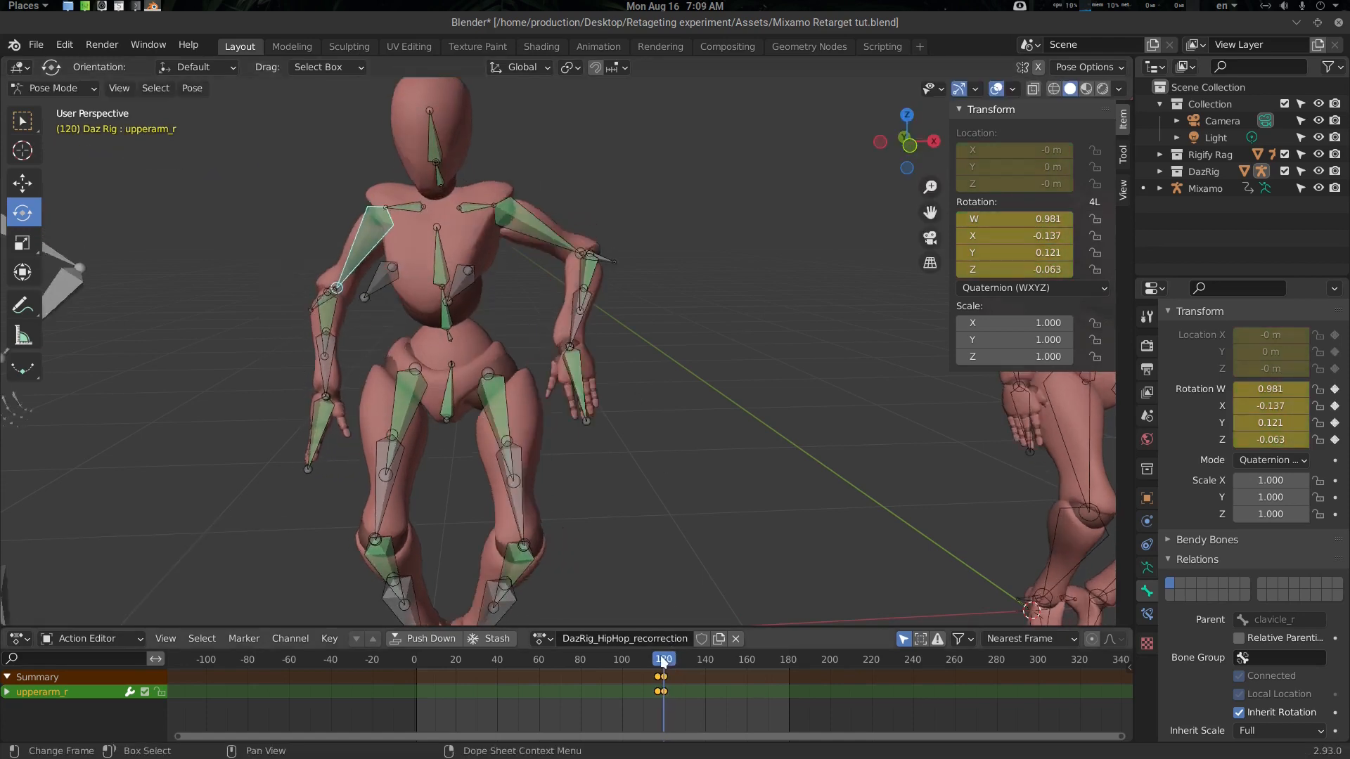
pyautogui.moveTo(661, 661)
pyautogui.mouseDown()
pyautogui.moveTo(679, 661)
pyautogui.moveTo(645, 661)
pyautogui.moveTo(684, 665)
pyautogui.moveTo(645, 661)
pyautogui.mouseUp()
pyautogui.scroll(-2, 566, 390)
pyautogui.moveTo(563, 397); pyautogui.dragTo(483, 410, button='middle')
pyautogui.click(513, 390)
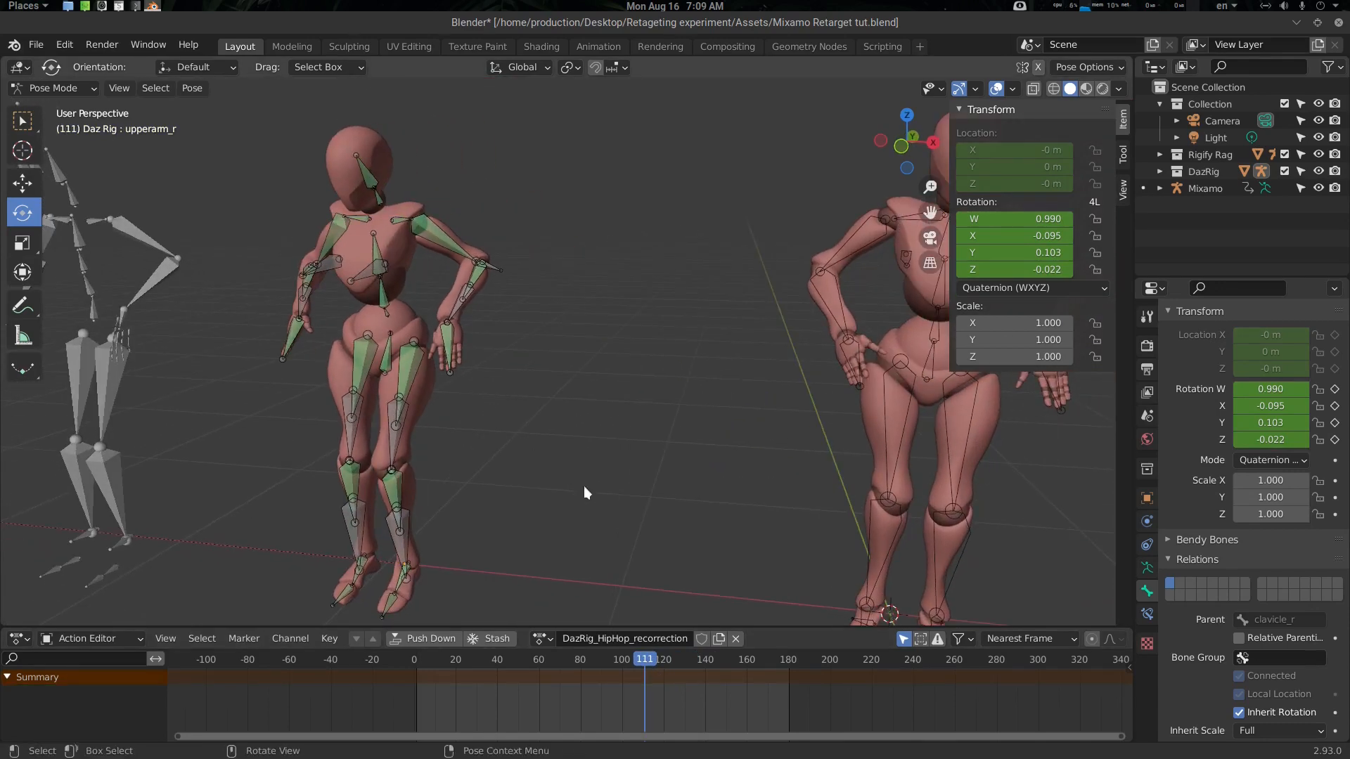
# Insert a Location & Rotation keyframe for the left thigh bone (thigh_l) at frame 33.
pyautogui.moveTo(647, 659); pyautogui.dragTo(483, 682)
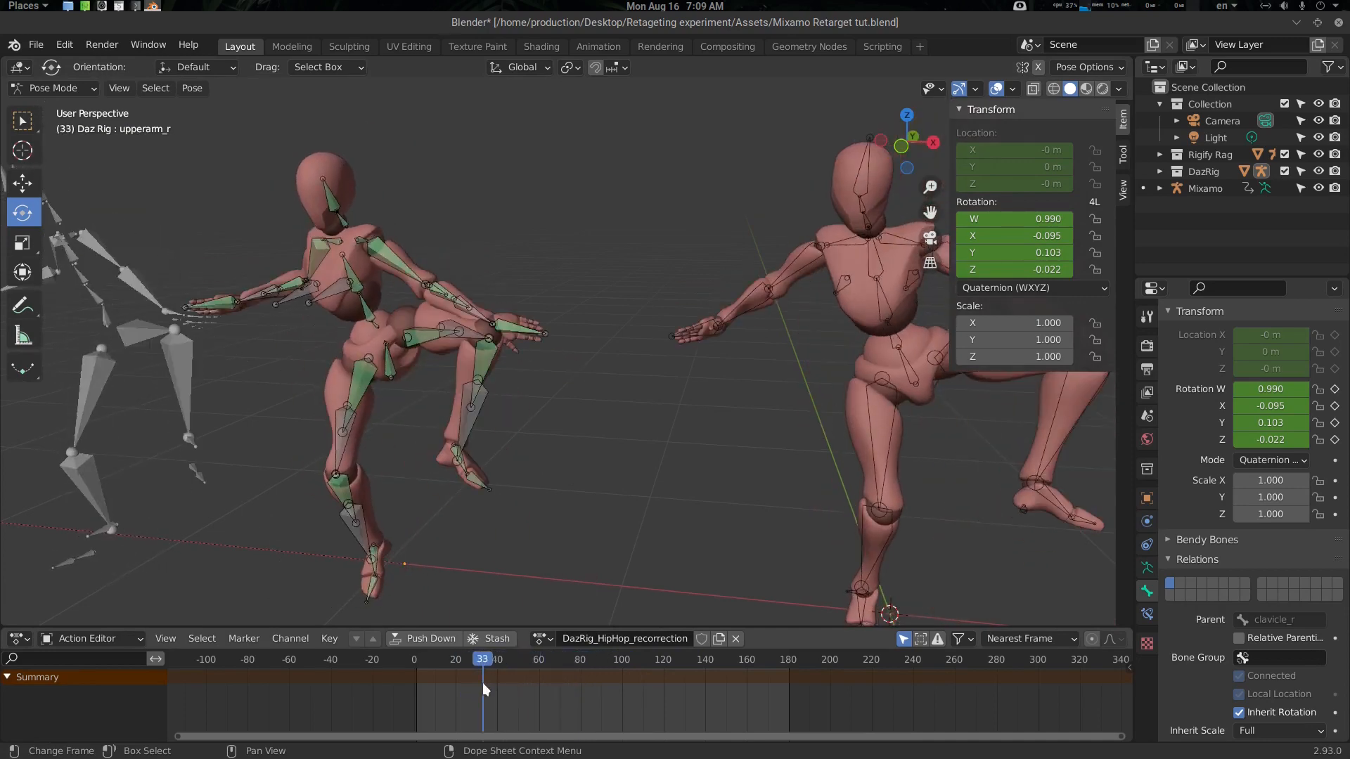
pyautogui.moveTo(467, 436); pyautogui.dragTo(450, 378, button='middle')
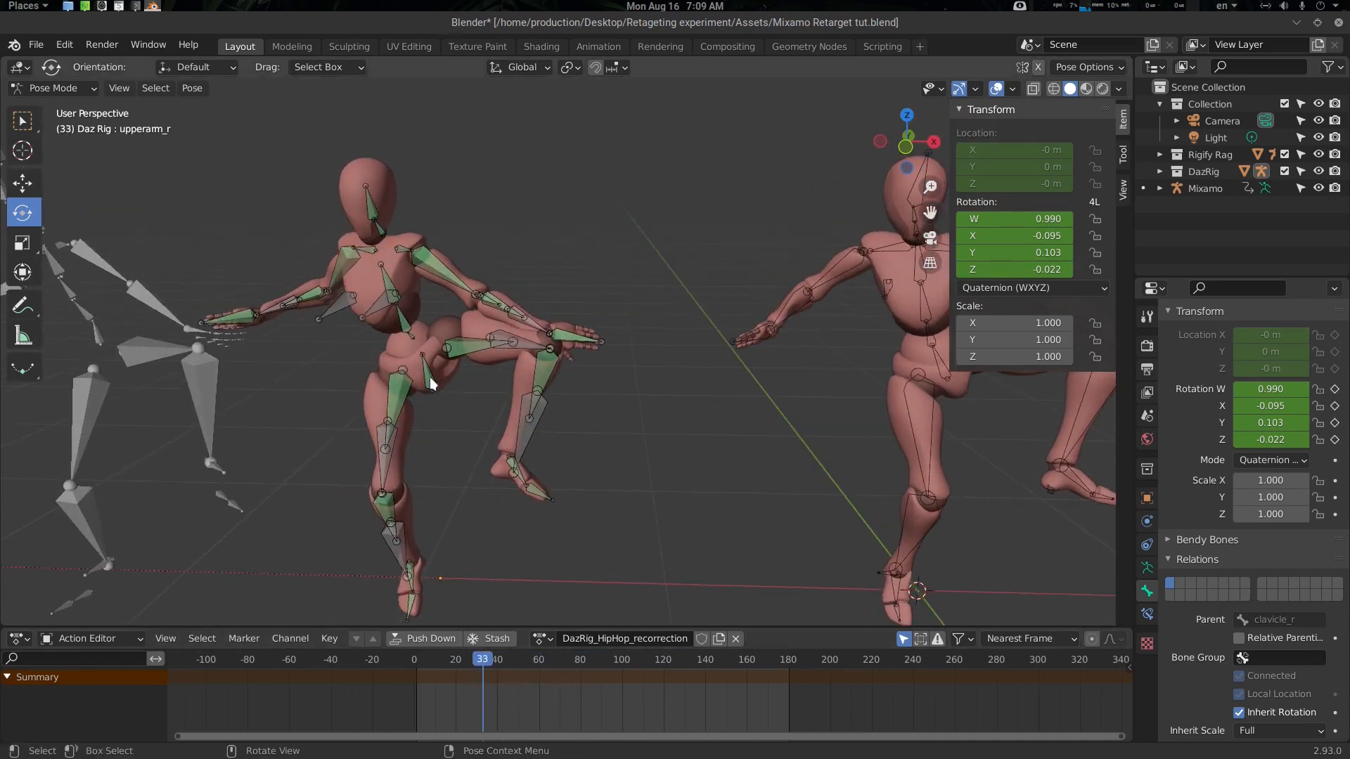
pyautogui.click(429, 377)
pyautogui.moveTo(468, 424); pyautogui.dragTo(586, 403, button='middle')
pyautogui.scroll(1, 585, 399)
pyautogui.hotkey('alt', 'a')
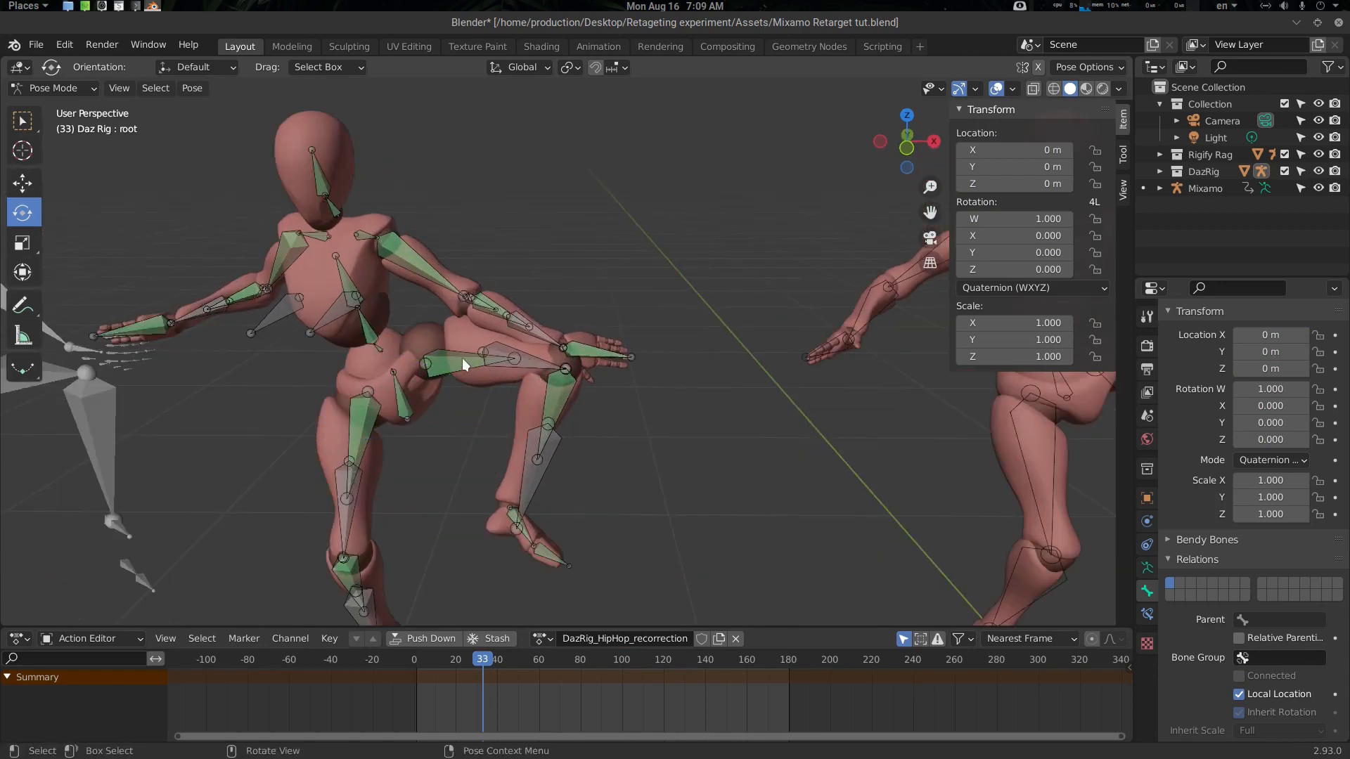
pyautogui.click(462, 357)
pyautogui.moveTo(492, 420); pyautogui.dragTo(500, 419, button='middle')
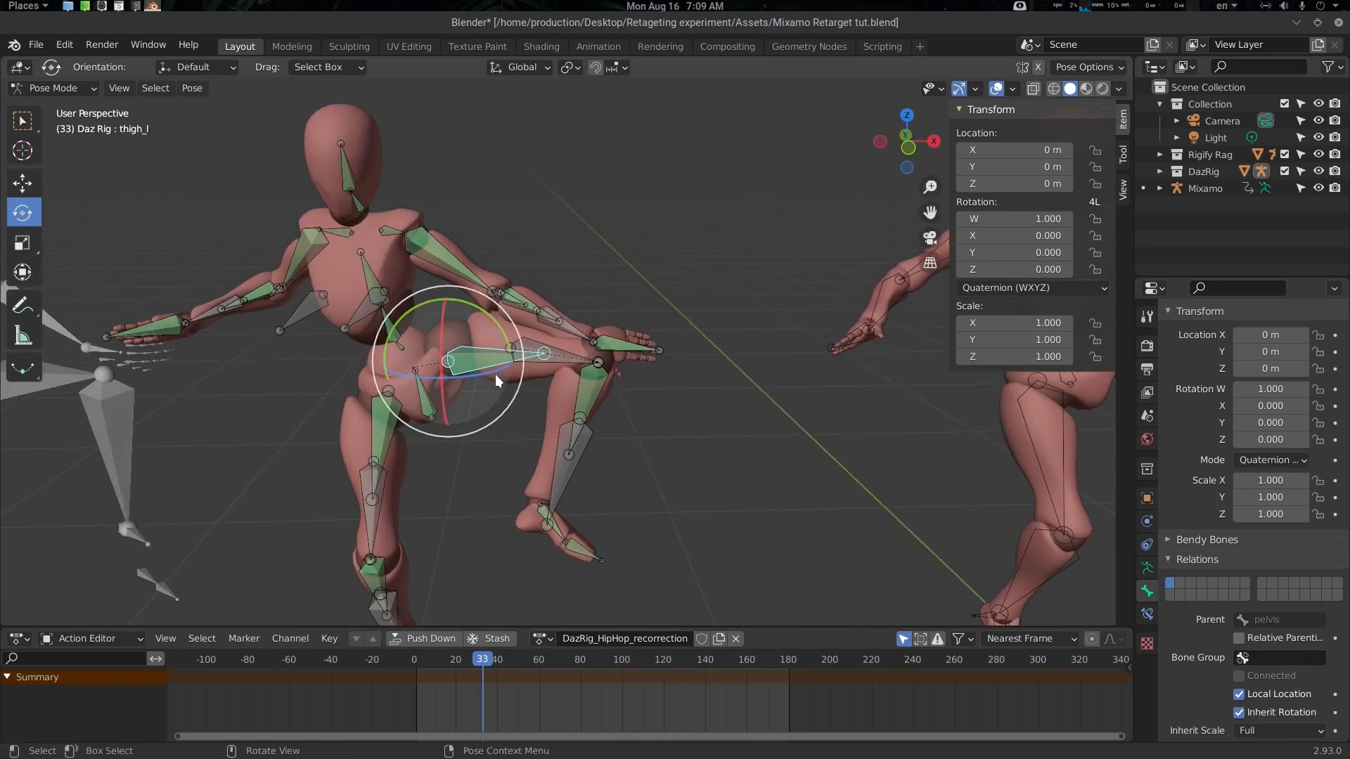
pyautogui.press('i')
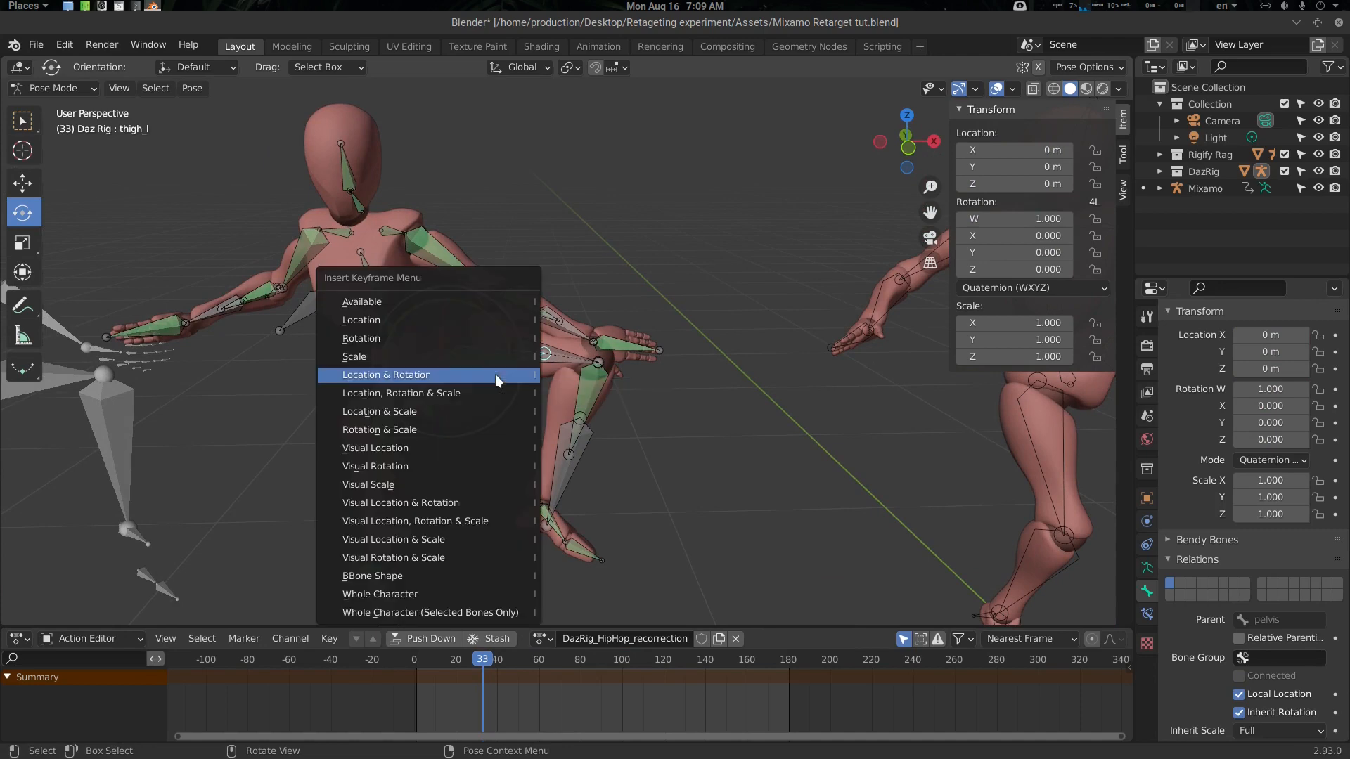
pyautogui.click(495, 374)
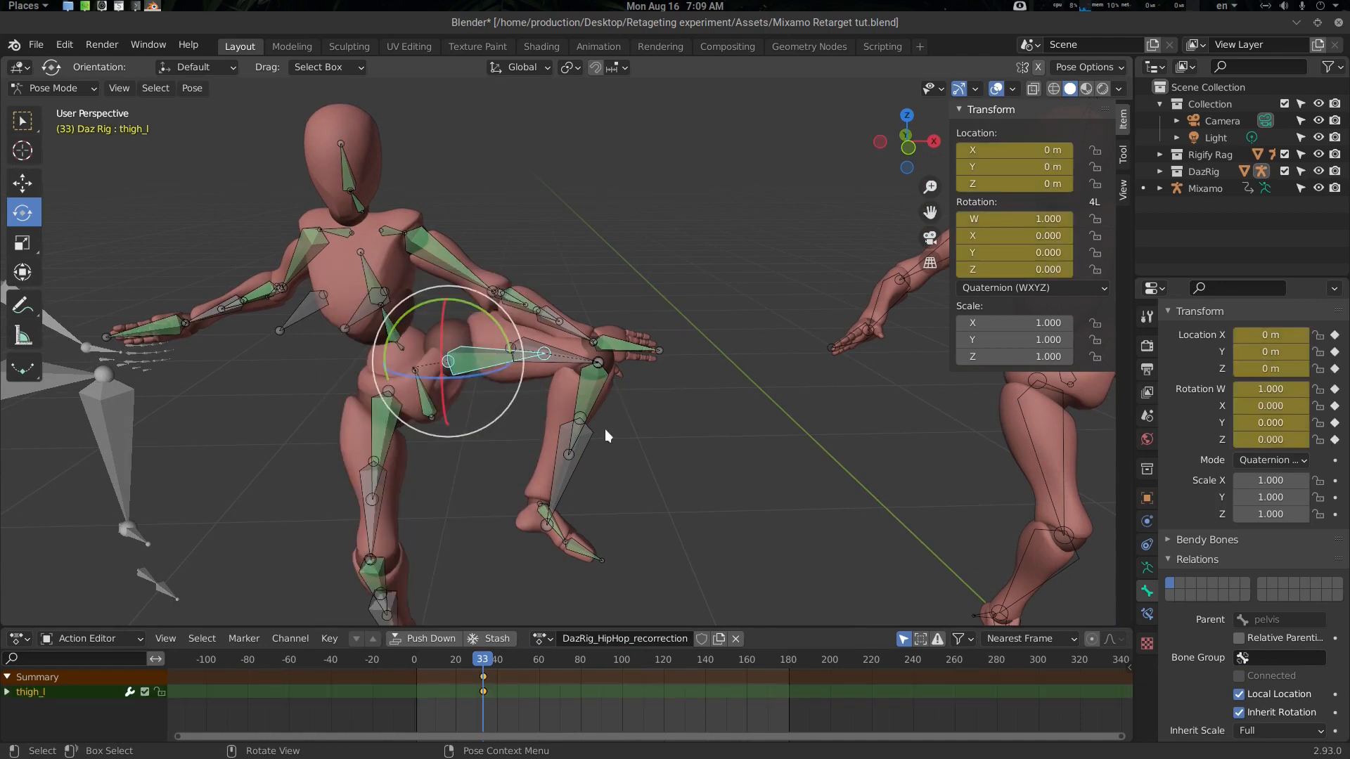
# Step through the frames around frame 33 to examine how the left hand passes the raised left thigh.
pyautogui.press('Right')
pyautogui.press('Right')
pyautogui.press('Right')
pyautogui.press('Right')
pyautogui.press('Left')
pyautogui.press('Left')
pyautogui.press('Left')
pyautogui.press('Left')
pyautogui.press('Left')
pyautogui.press('Left')
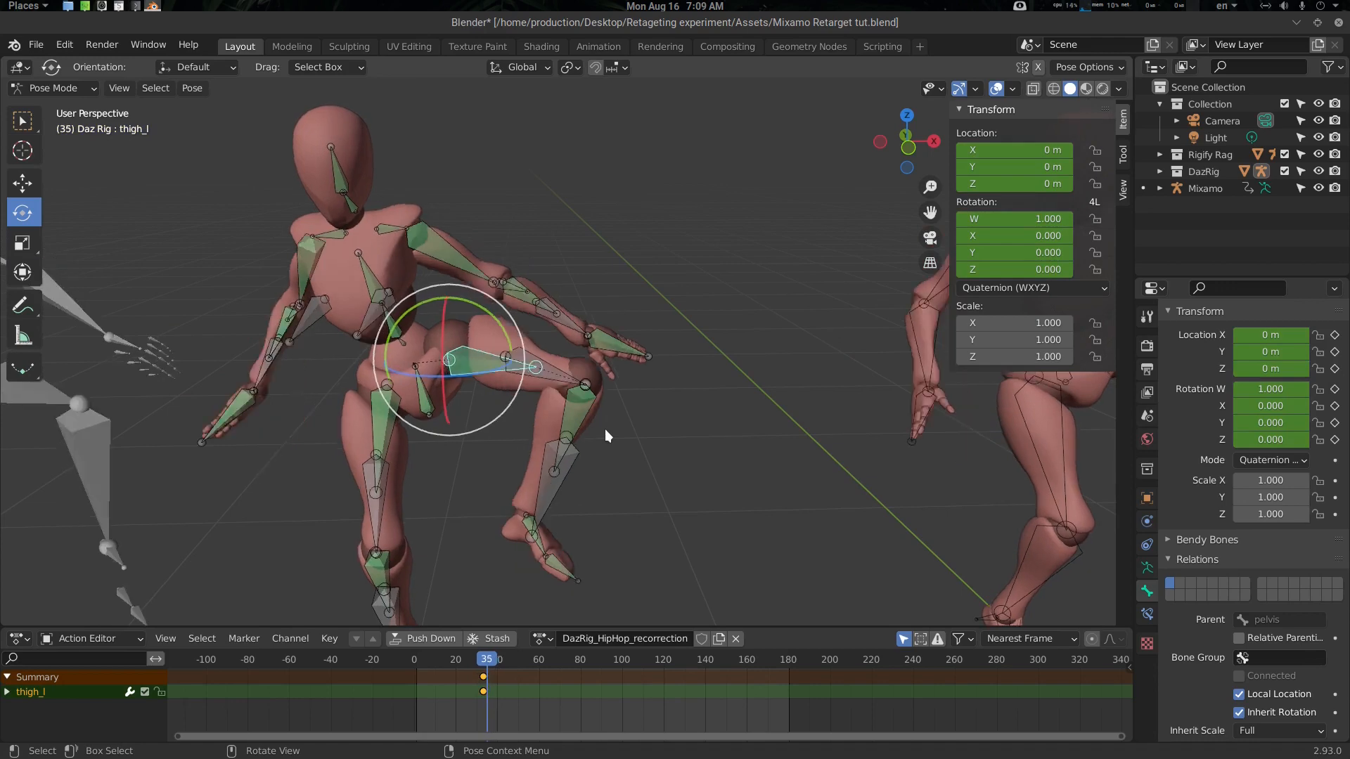
pyautogui.press('Right')
pyautogui.press('Right')
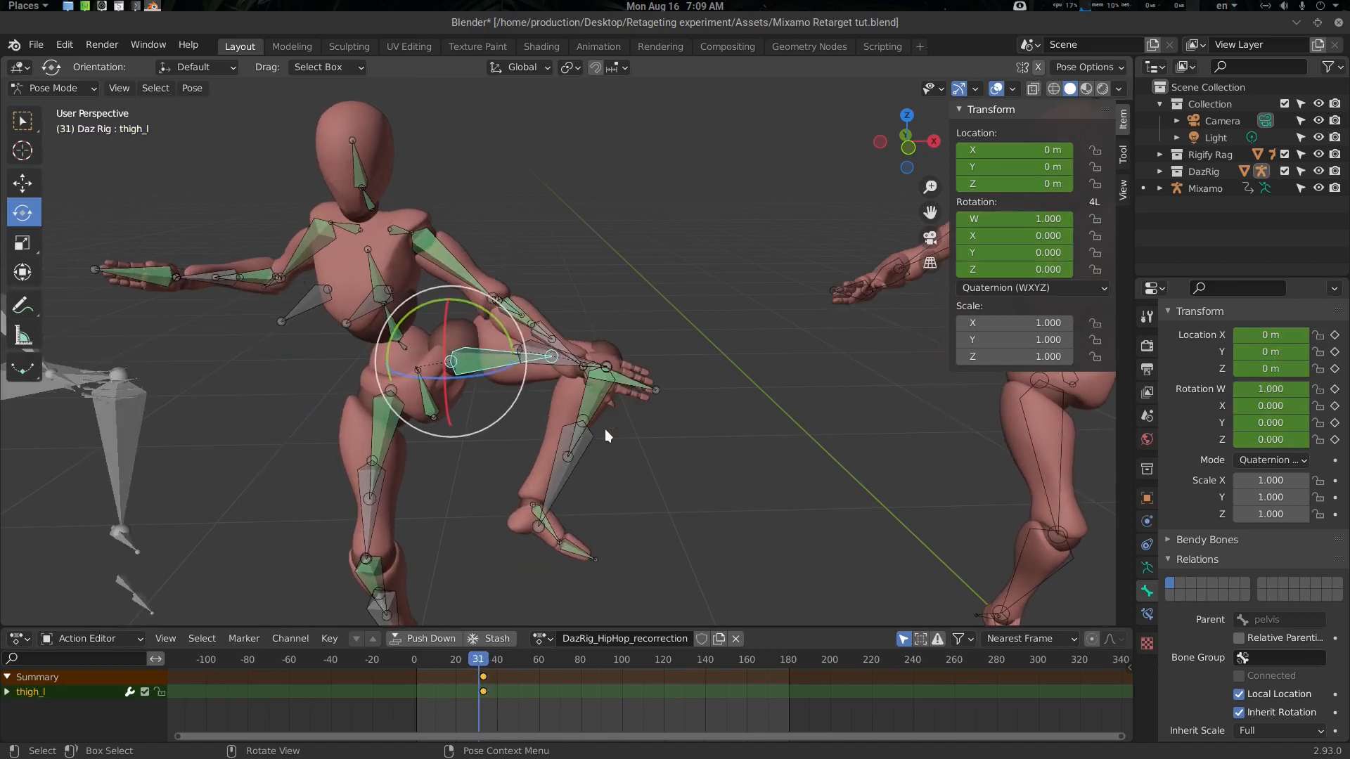
# Insert a Location & Rotation keyframe for the left thigh bone at frame 31, ahead of the leg correction.
pyautogui.press('Left')
pyautogui.press('Left')
pyautogui.press('Right')
pyautogui.press('i')
pyautogui.click(599, 422)
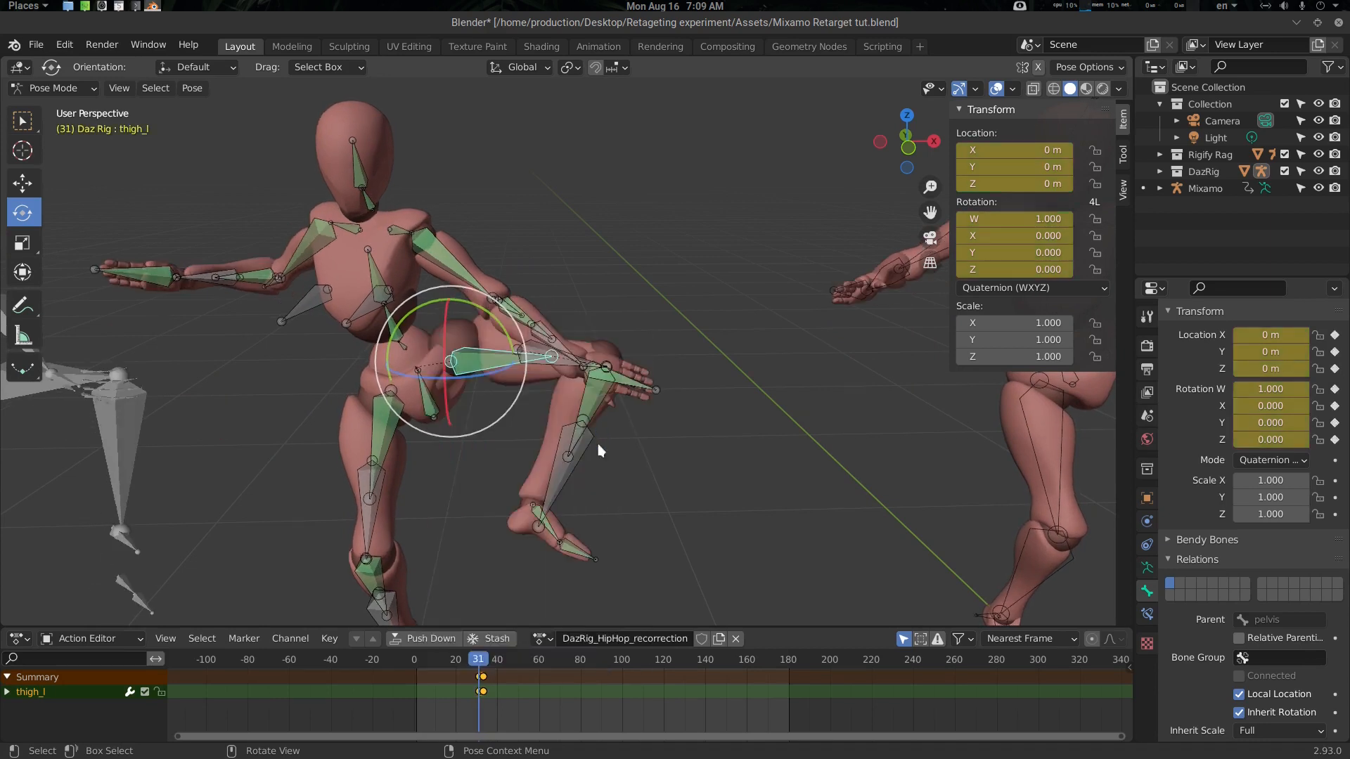
# At frame 33, lower the left thigh bone by rotating it about 16.6° around global Y, and key its location and rotation.
pyautogui.press('Right')
pyautogui.press('Right')
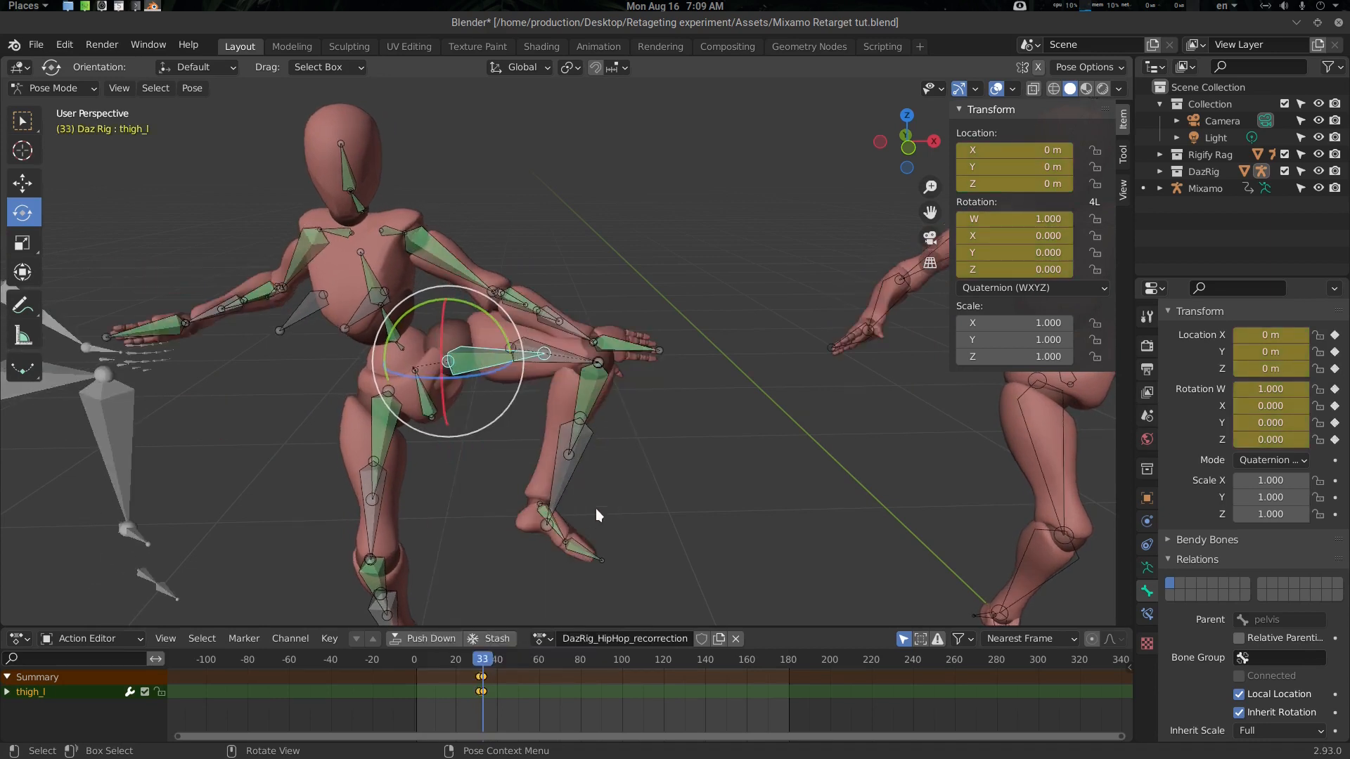
pyautogui.moveTo(502, 331); pyautogui.dragTo(504, 344)
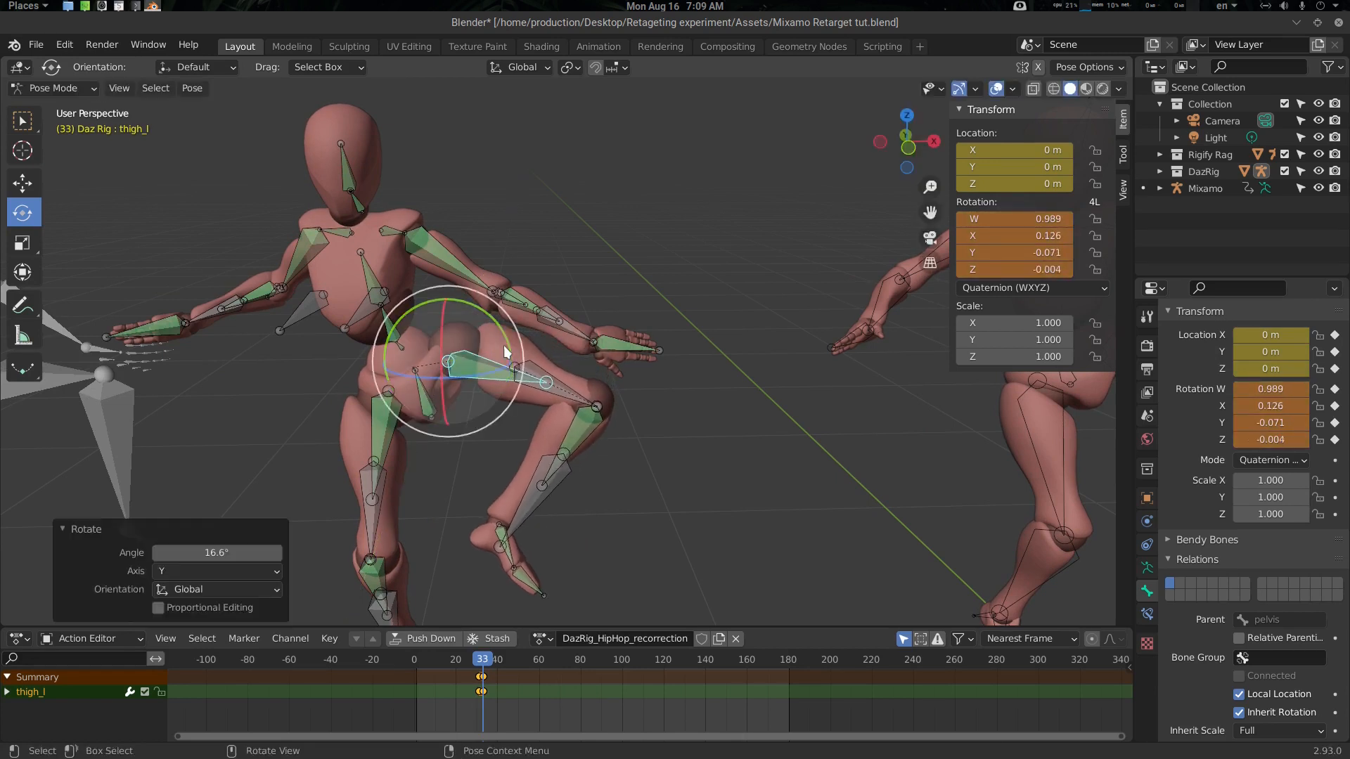
pyautogui.press('i')
pyautogui.click(504, 345)
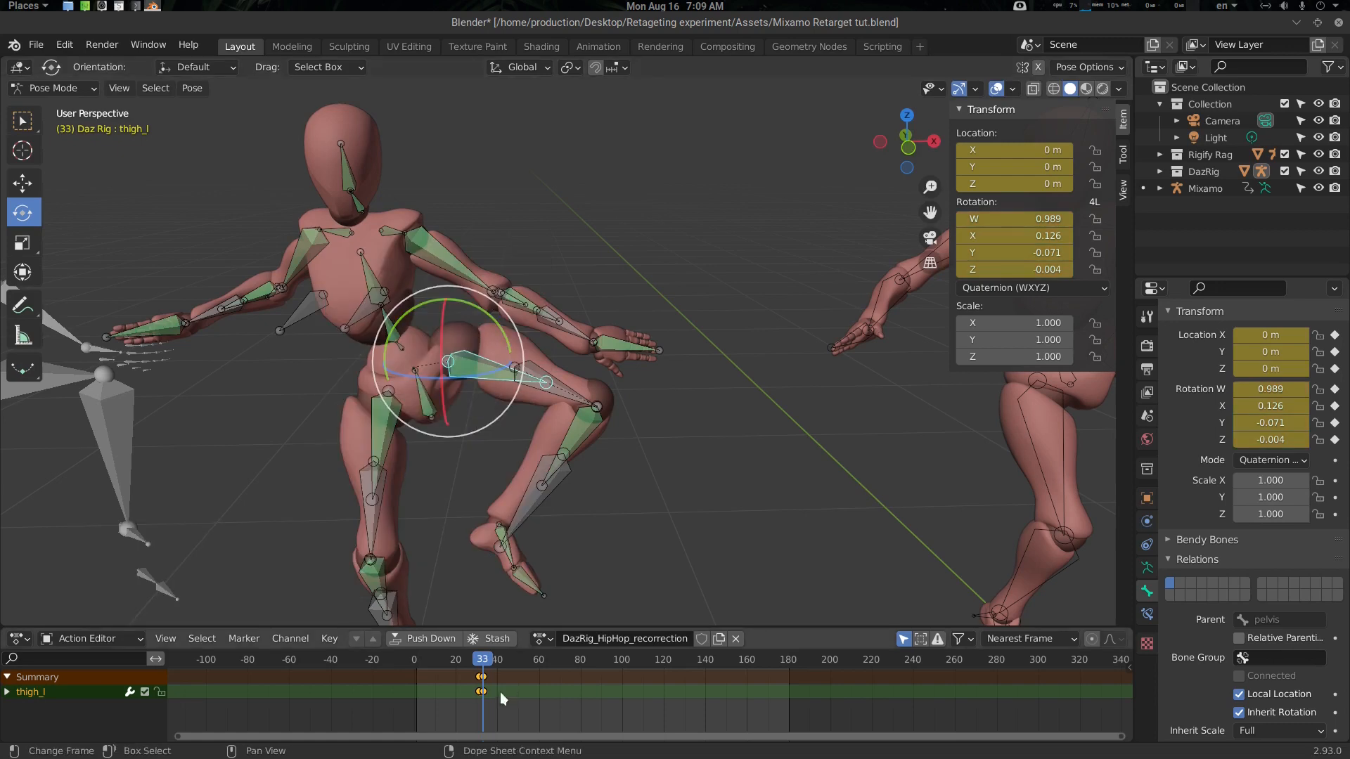
# Scrub forward to frame 41 to review the legs after the thigh correction, and clear the bone selection.
pyautogui.moveTo(485, 661)
pyautogui.mouseDown()
pyautogui.moveTo(467, 661)
pyautogui.moveTo(583, 661)
pyautogui.moveTo(500, 659)
pyautogui.mouseUp()
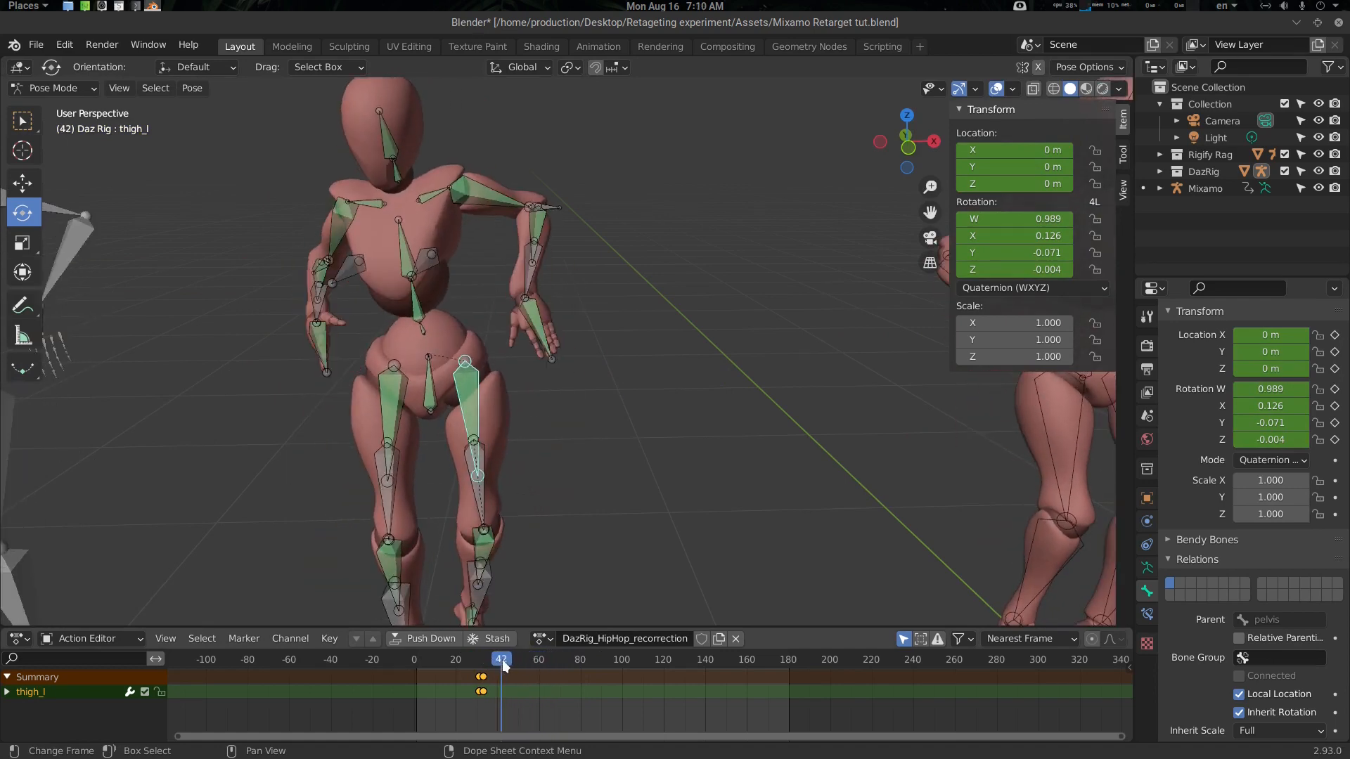
pyautogui.scroll(-2, 586, 537)
pyautogui.click(599, 503)
pyautogui.moveTo(576, 492); pyautogui.dragTo(527, 352, button='middle')
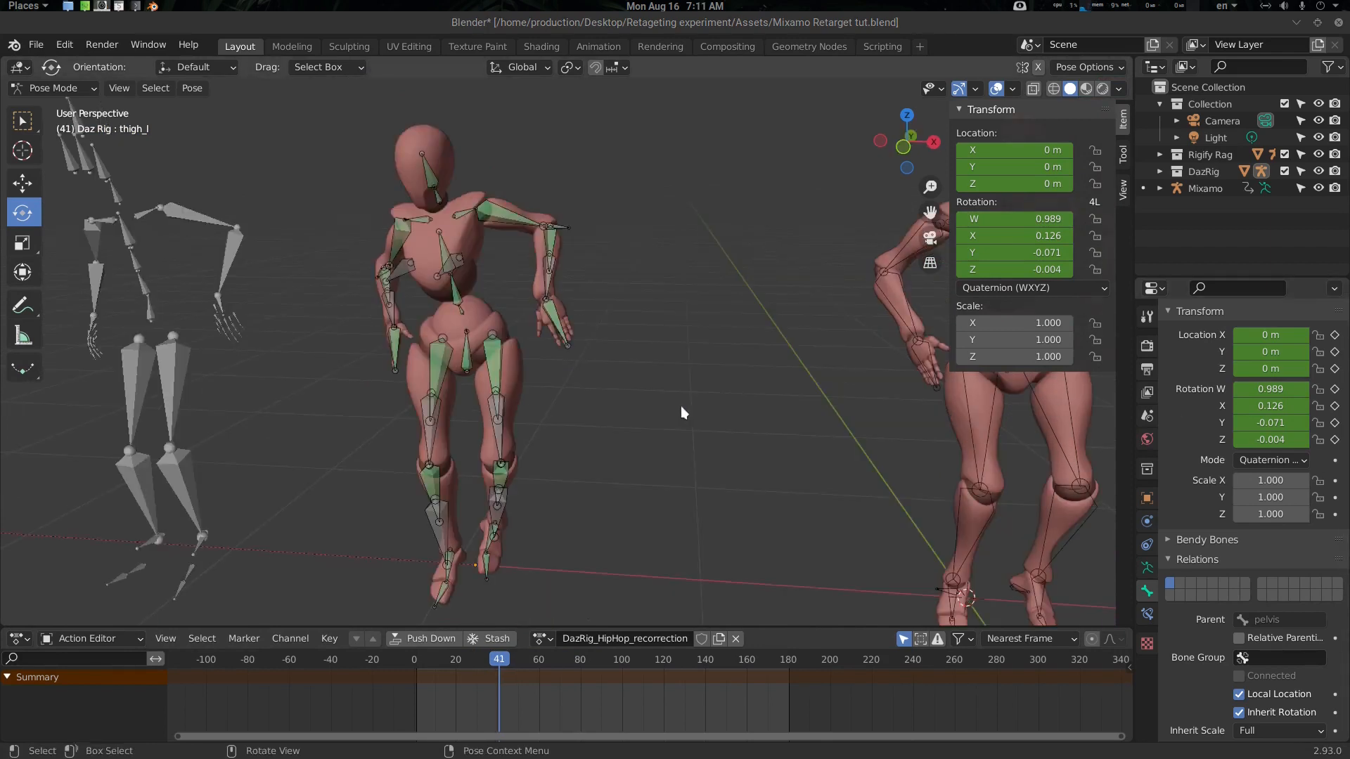
pyautogui.moveTo(569, 417); pyautogui.dragTo(479, 349, button='middle')
# Insert a Location & Rotation keyframe for the Daz rig's root bone at frame 72 in its unrotated pose.
pyautogui.click(478, 355)
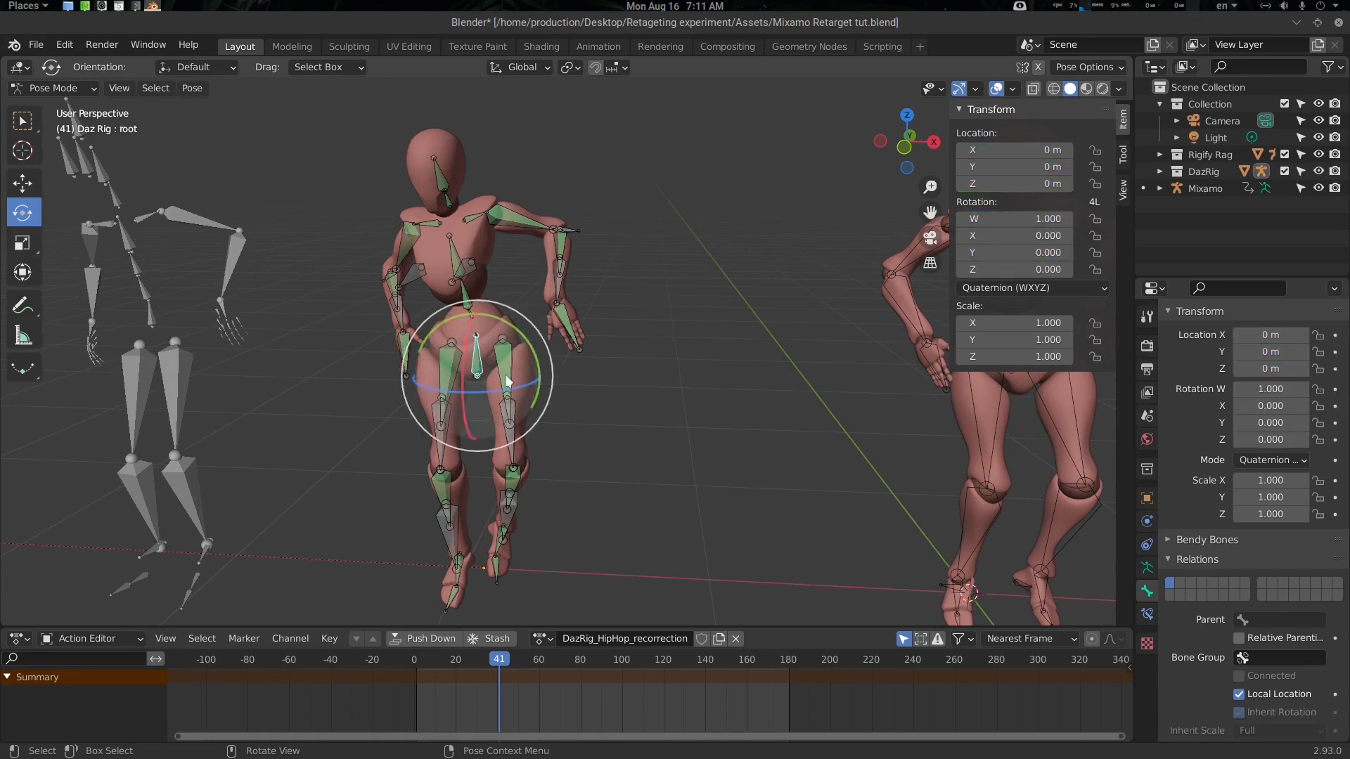
pyautogui.scroll(-1, 521, 389)
pyautogui.moveTo(499, 661); pyautogui.dragTo(570, 658)
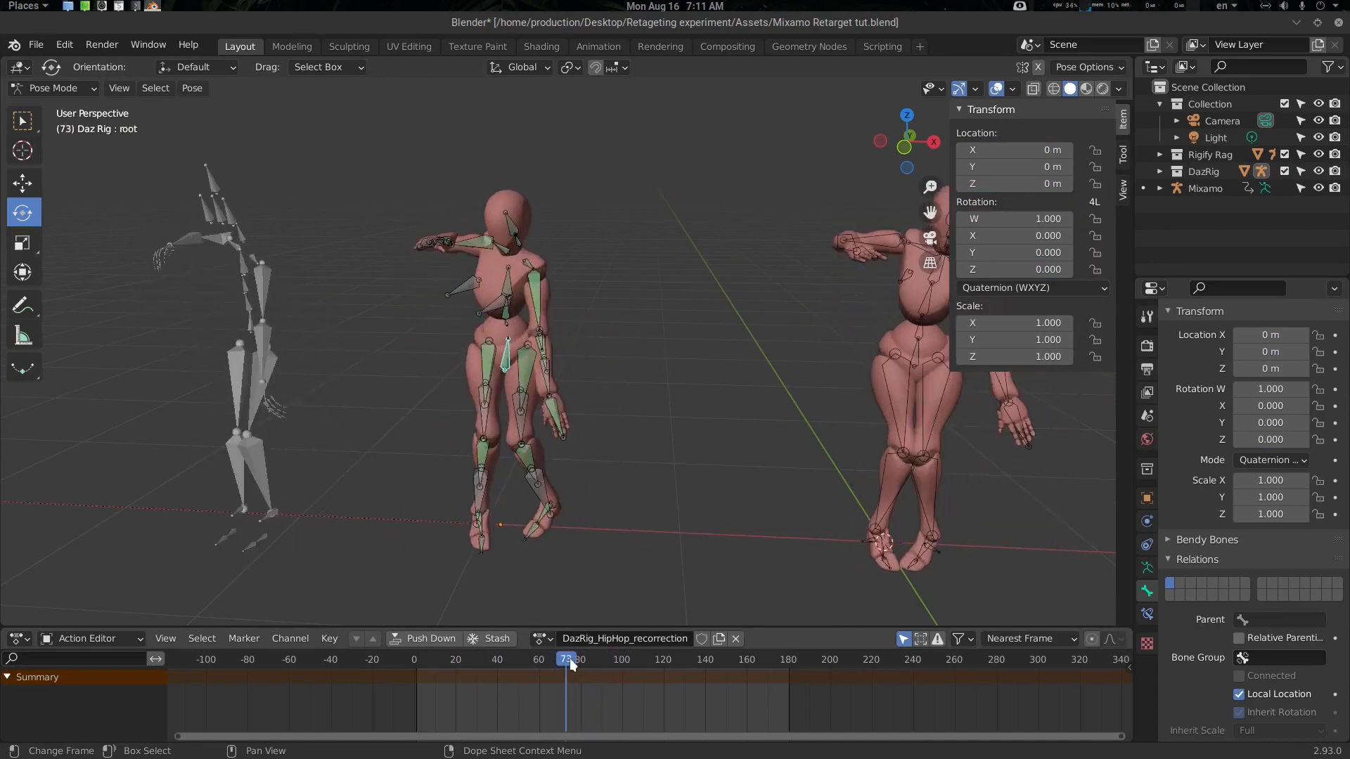
pyautogui.moveTo(520, 399); pyautogui.dragTo(503, 366, button='middle')
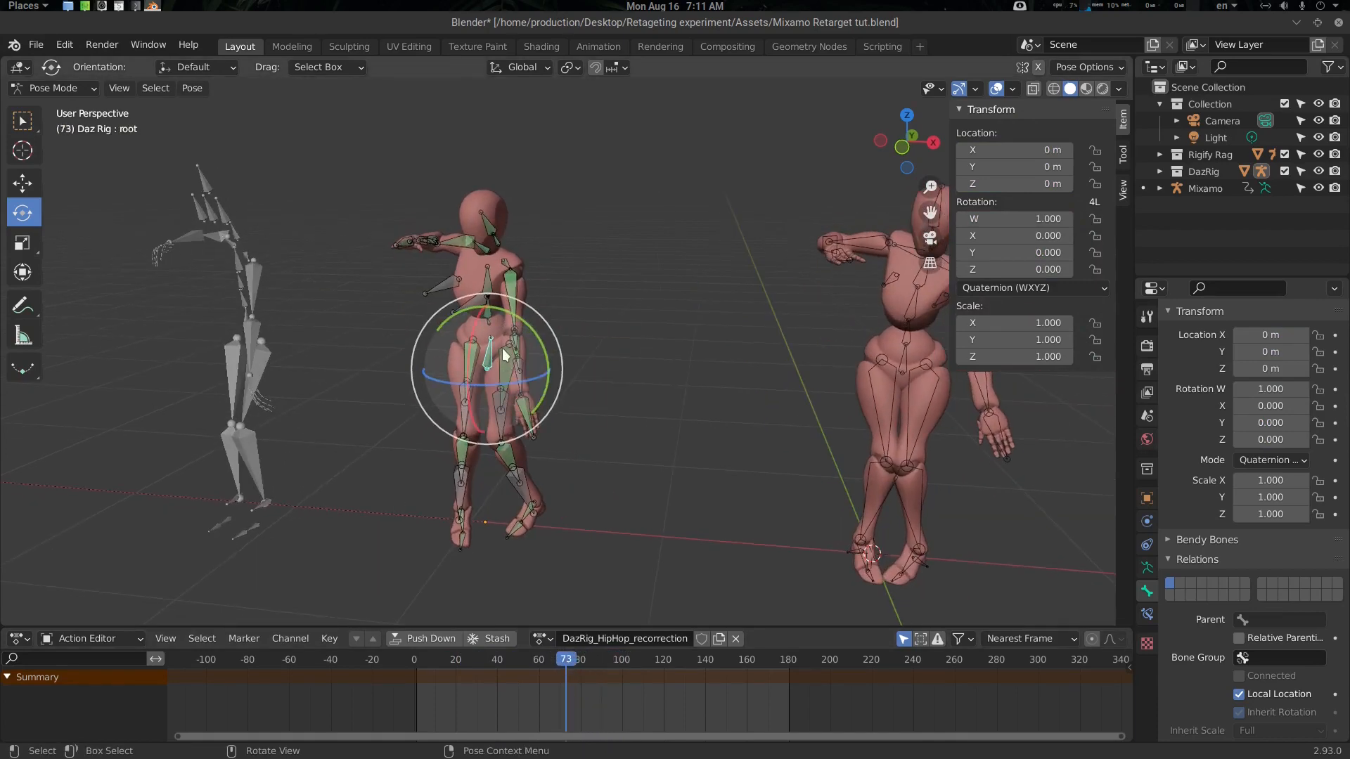
pyautogui.press('Left')
pyautogui.press('i')
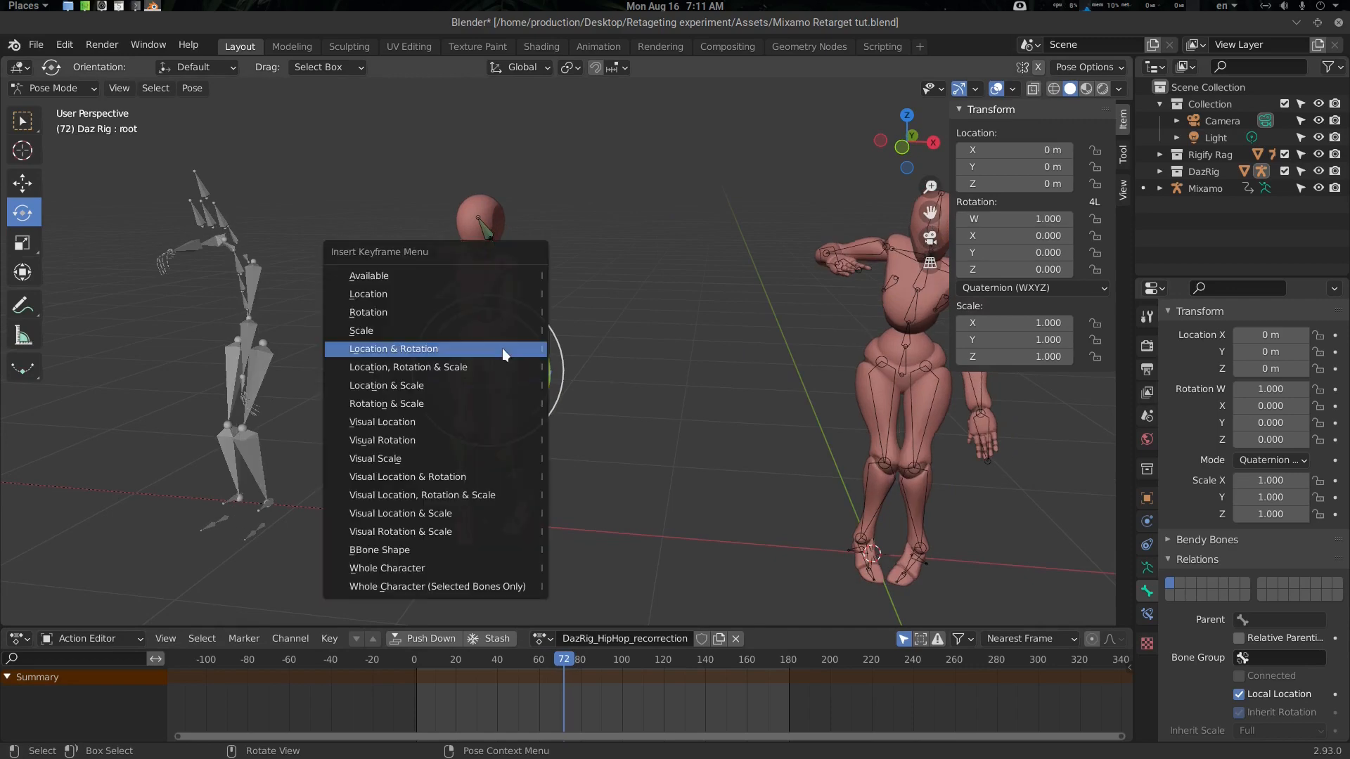
pyautogui.click(502, 348)
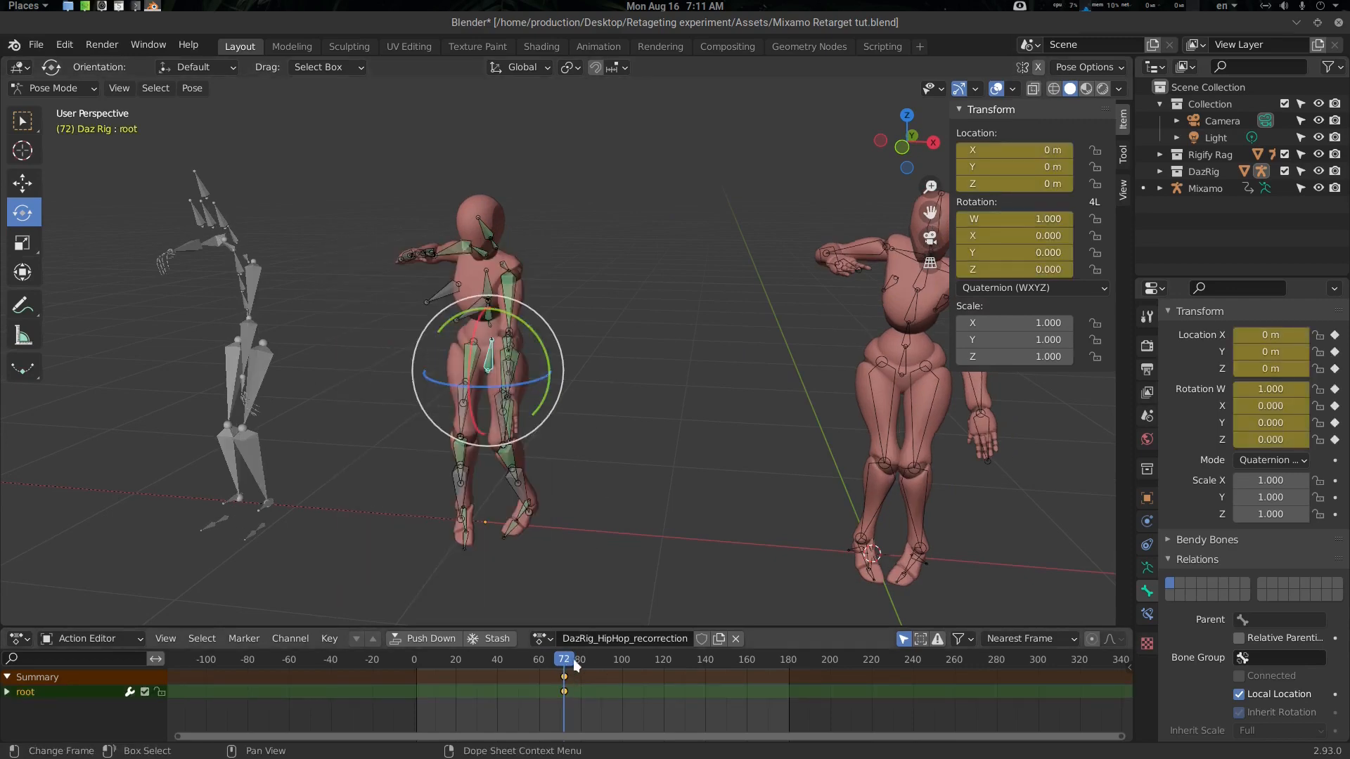
# At frame 104, rotate the root bone nearly half a turn around global Z and key its location and rotation.
pyautogui.moveTo(574, 665); pyautogui.dragTo(629, 666)
pyautogui.press('r')
pyautogui.press('z')
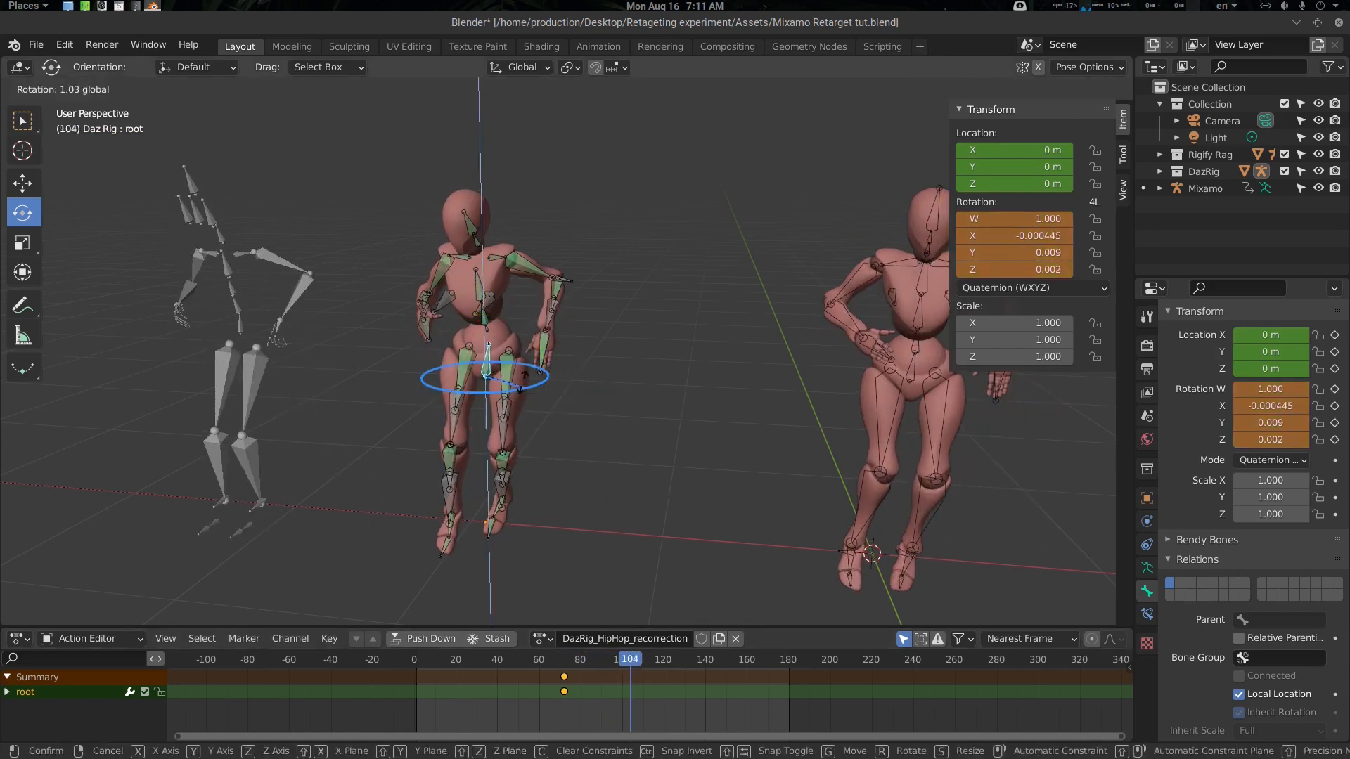
pyautogui.click(475, 373)
pyautogui.press('i')
pyautogui.click(484, 353)
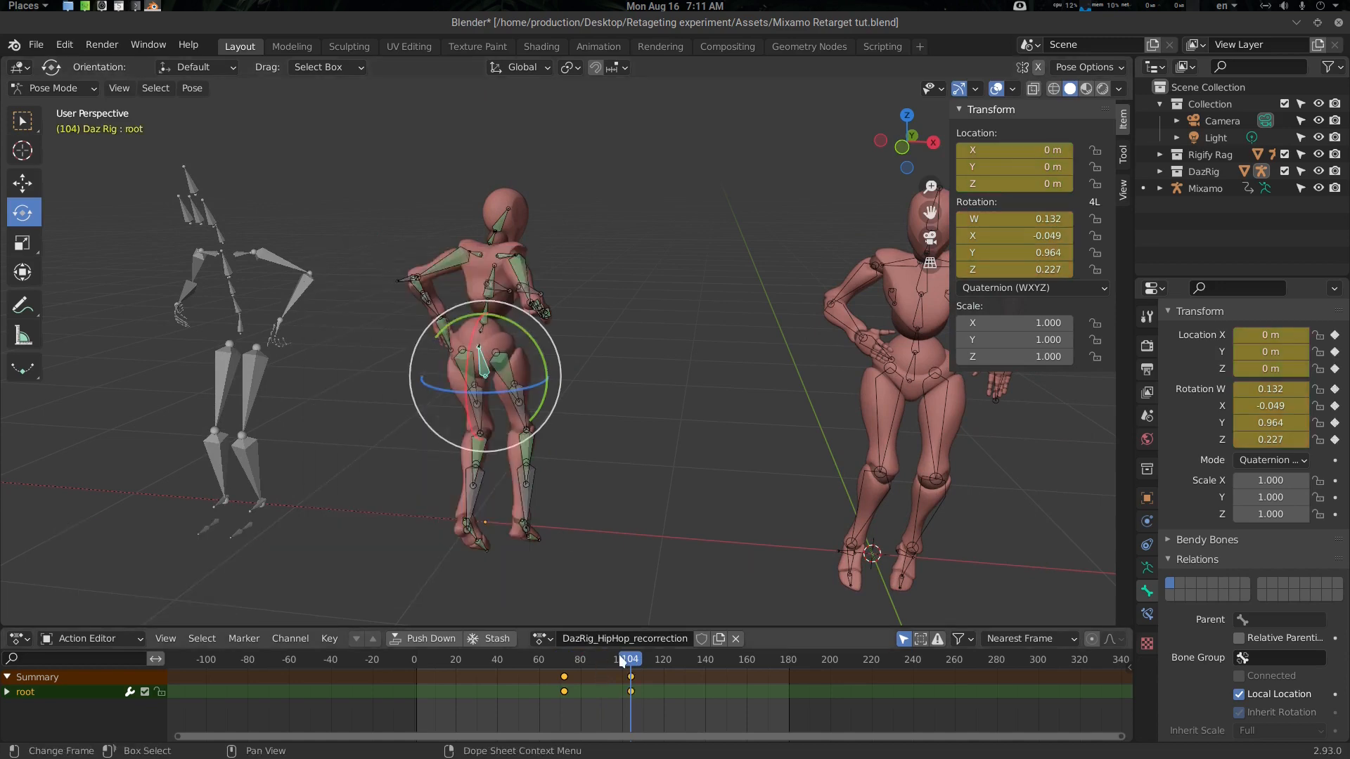
# At frame 129, clear the root bone's rotation and insert a Location & Rotation keyframe.
pyautogui.moveTo(623, 662); pyautogui.dragTo(681, 663)
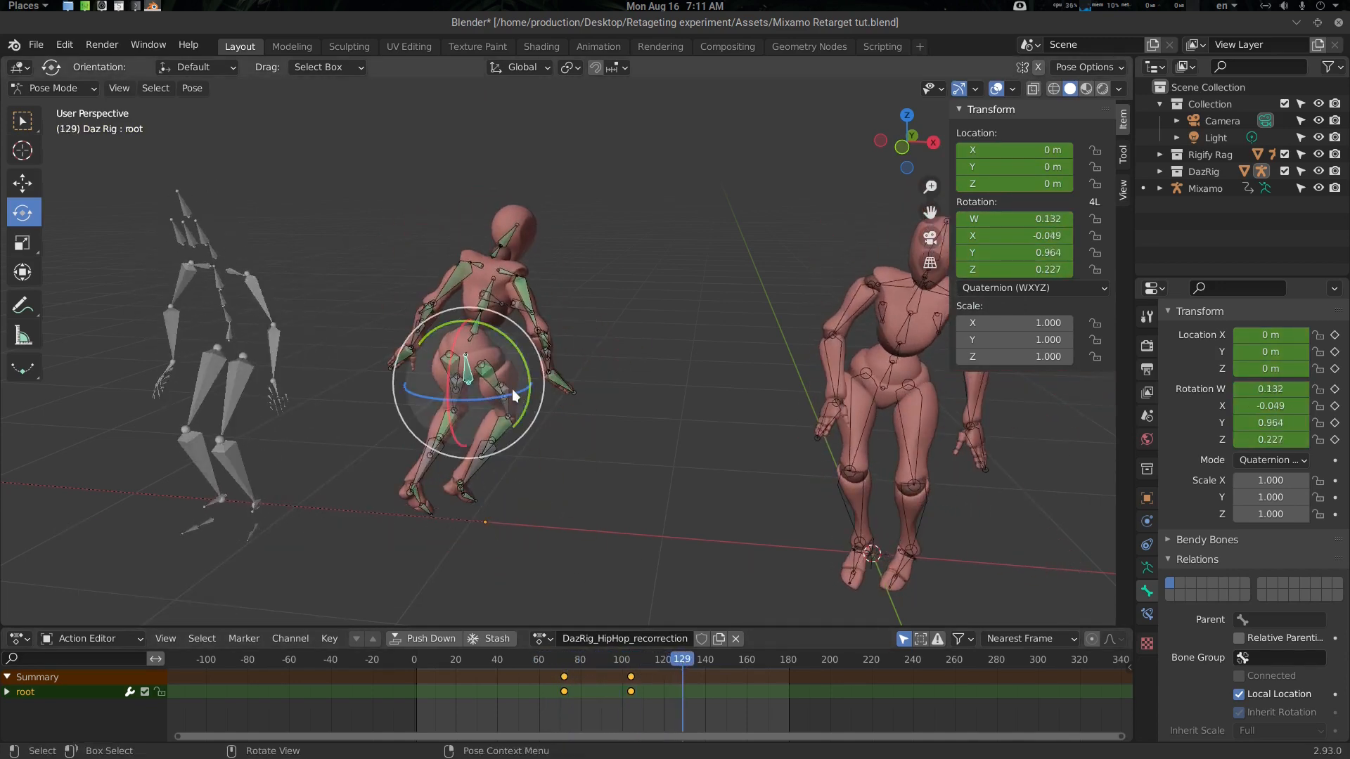
pyautogui.hotkey('alt', 'r')
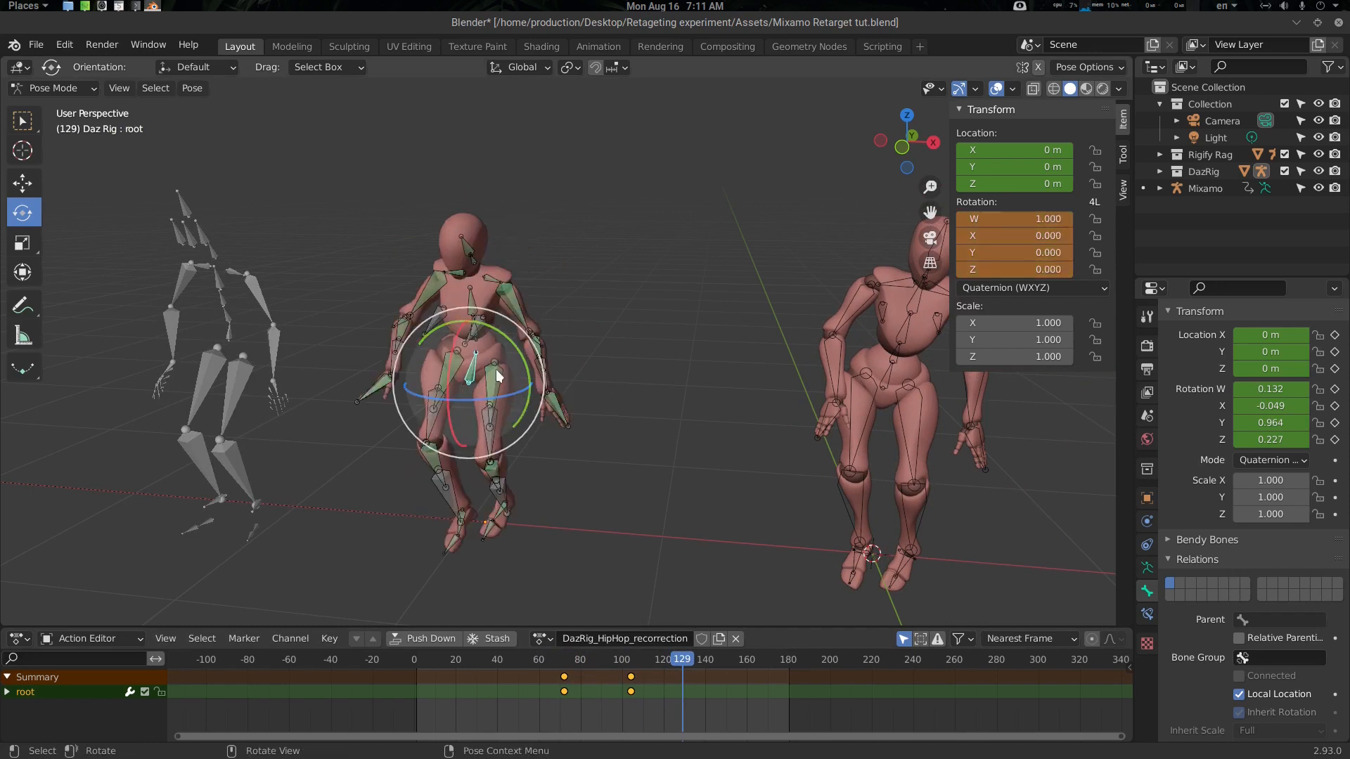
pyautogui.press('i')
pyautogui.click(496, 369)
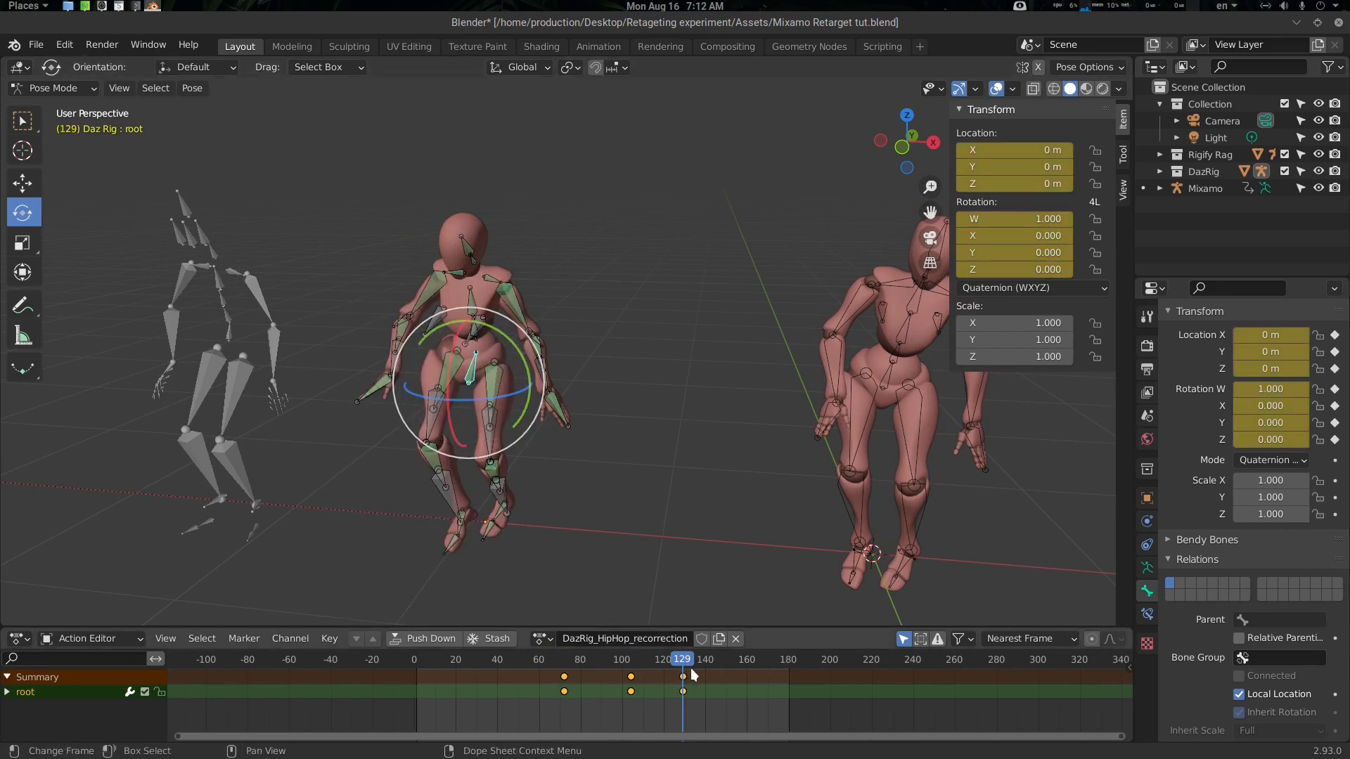
# Scrub between frames 129 and 138 to review the Daz figure's motion after the root turn, and clear the bone selection.
pyautogui.moveTo(682, 662)
pyautogui.mouseDown()
pyautogui.moveTo(546, 665)
pyautogui.moveTo(695, 665)
pyautogui.moveTo(546, 673)
pyautogui.moveTo(702, 669)
pyautogui.mouseUp()
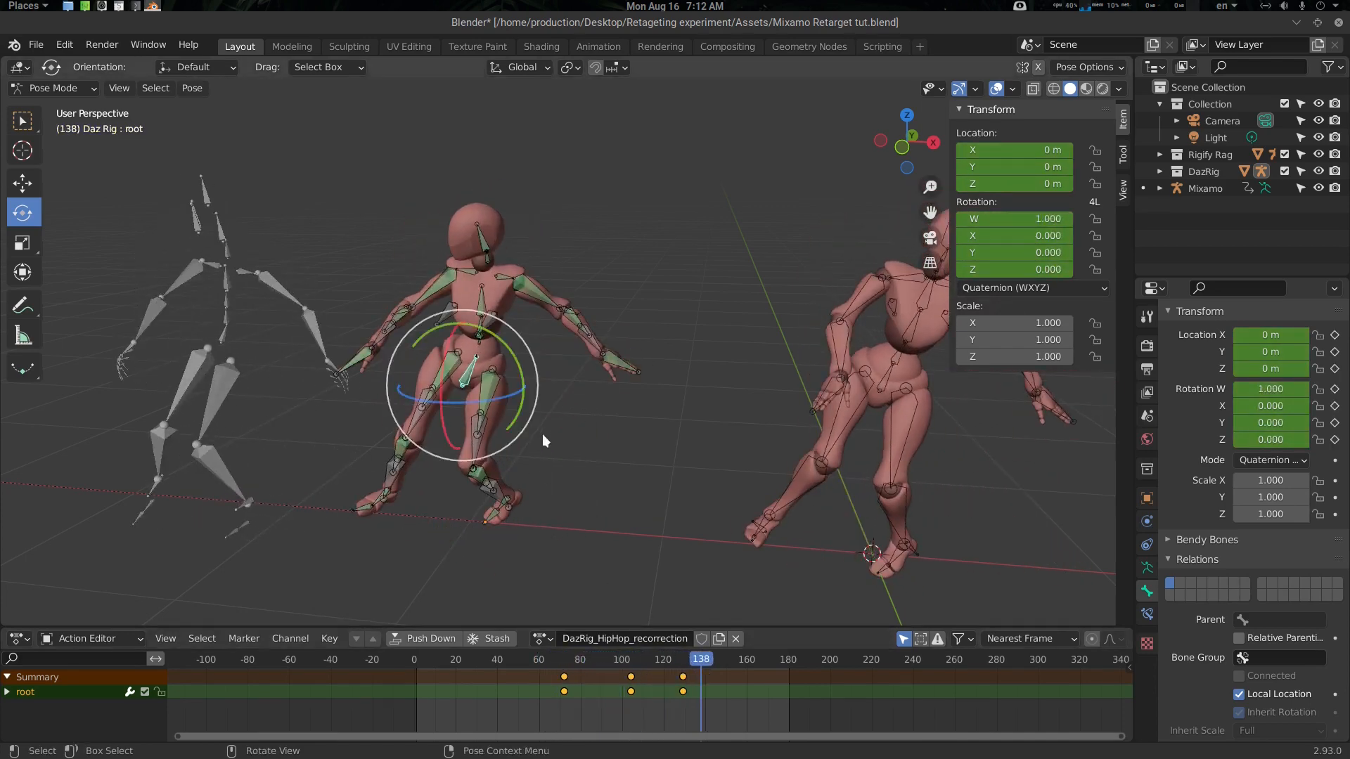
pyautogui.moveTo(543, 436); pyautogui.dragTo(593, 446, button='middle')
pyautogui.click(639, 436)
pyautogui.click(497, 364)
pyautogui.moveTo(700, 659)
pyautogui.mouseDown()
pyautogui.moveTo(630, 672)
pyautogui.moveTo(689, 673)
pyautogui.mouseUp()
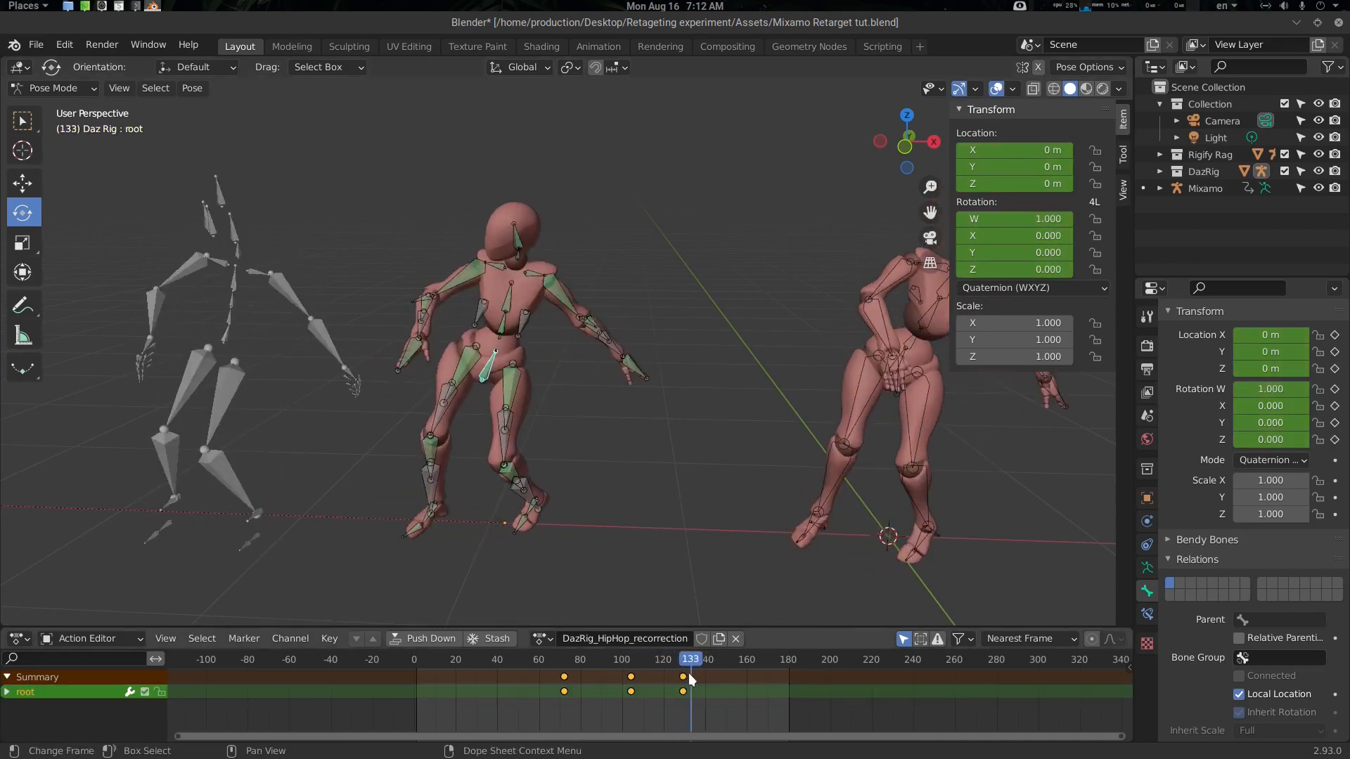
pyautogui.moveTo(552, 417); pyautogui.dragTo(437, 415, button='middle')
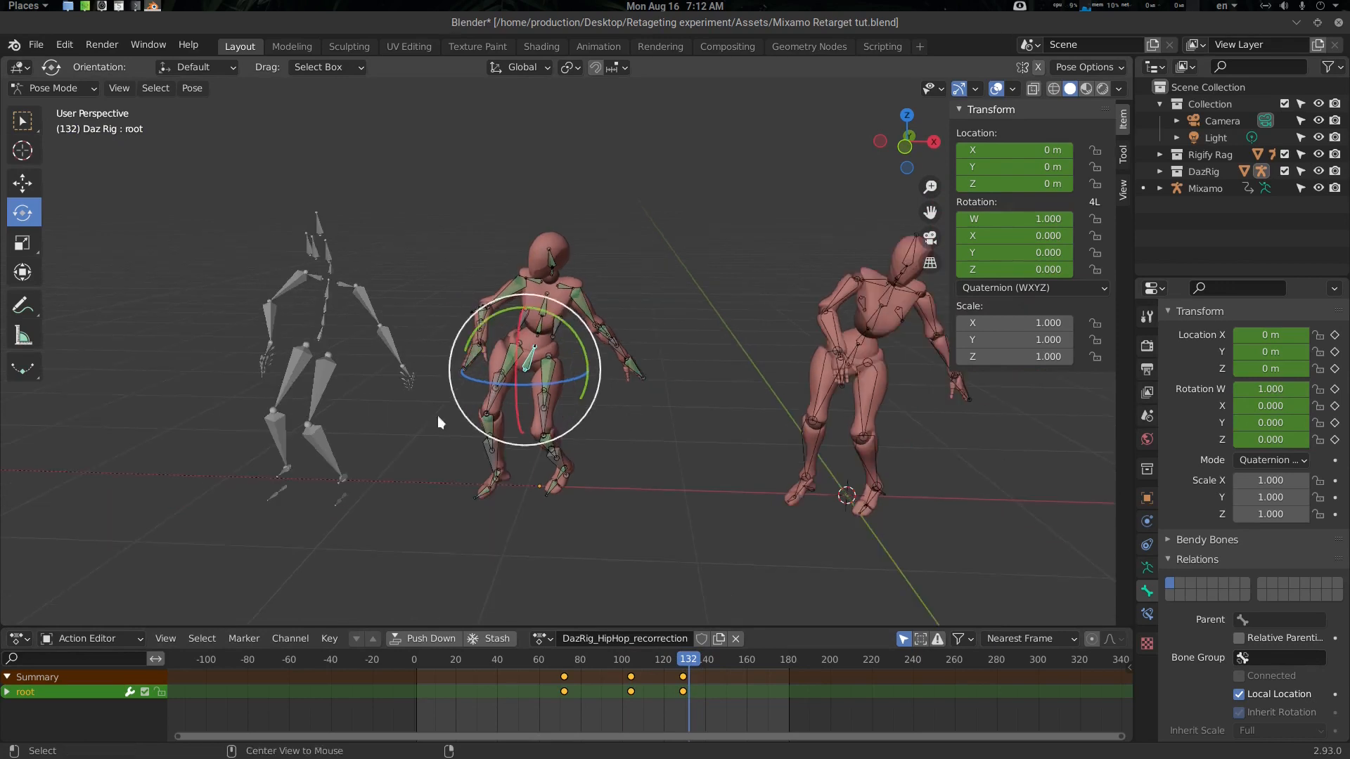
pyautogui.click(400, 351)
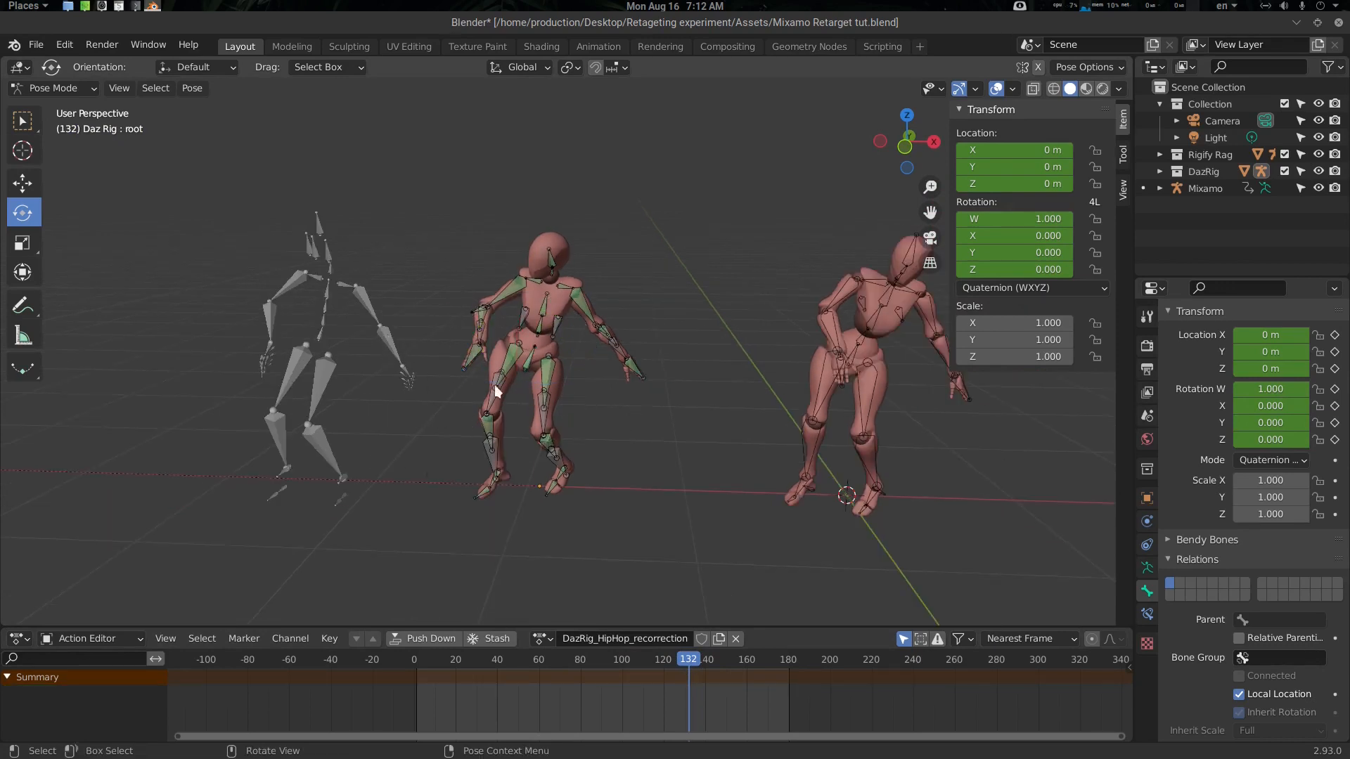
# Switch to Object Mode, hide the Mixamo armature to compare the two remaining figures, and reveal it again.
pyautogui.hotkey('ctrl', 'Tab')
pyautogui.click(435, 369)
pyautogui.click(426, 370)
pyautogui.click(388, 342)
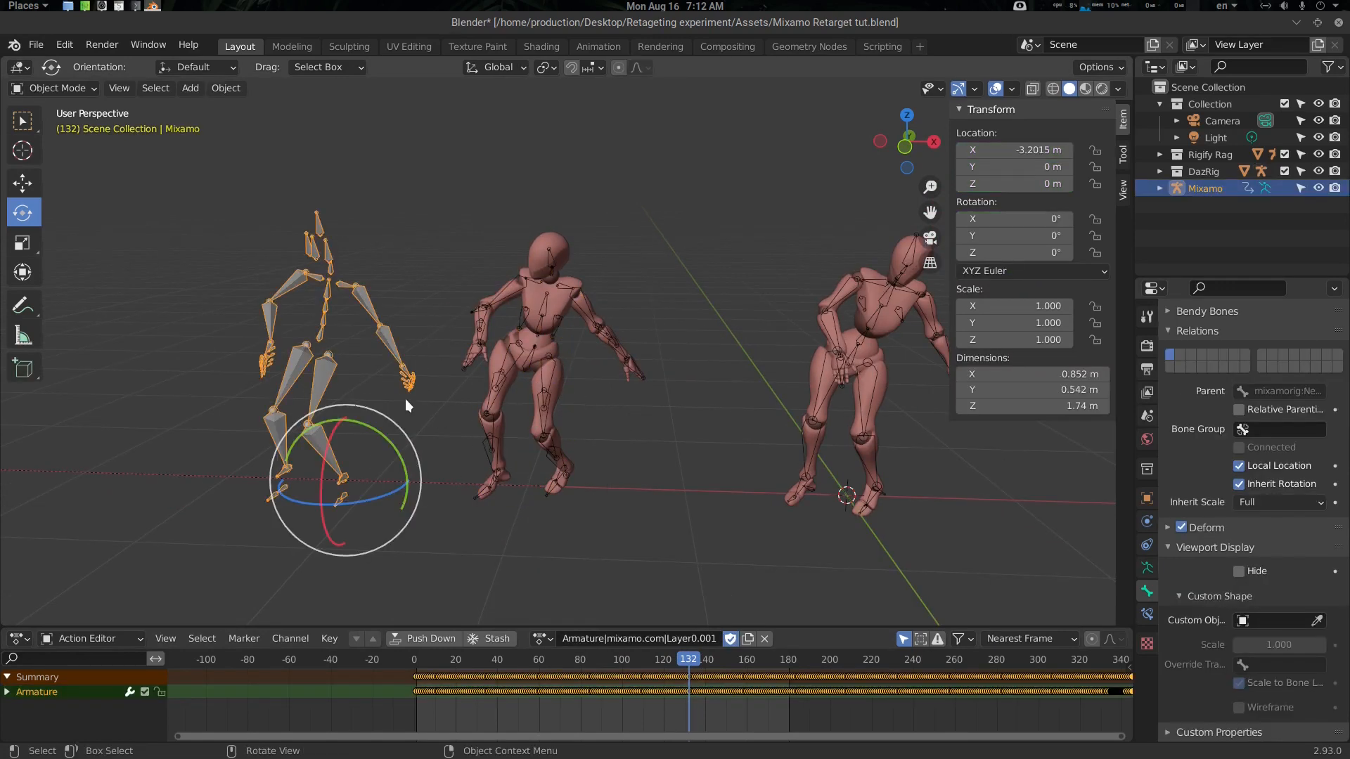
pyautogui.press('h')
pyautogui.moveTo(538, 384); pyautogui.dragTo(536, 356, button='middle')
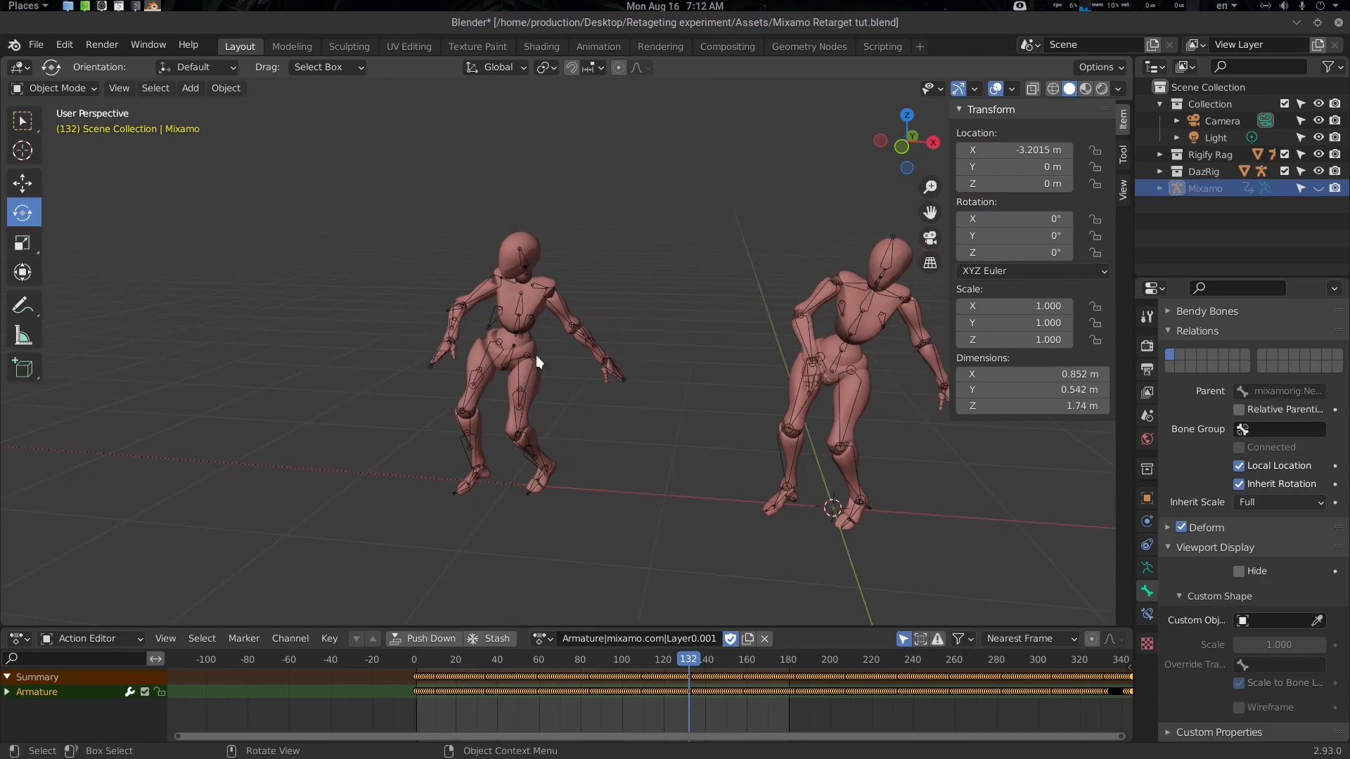
pyautogui.hotkey('alt', 'h')
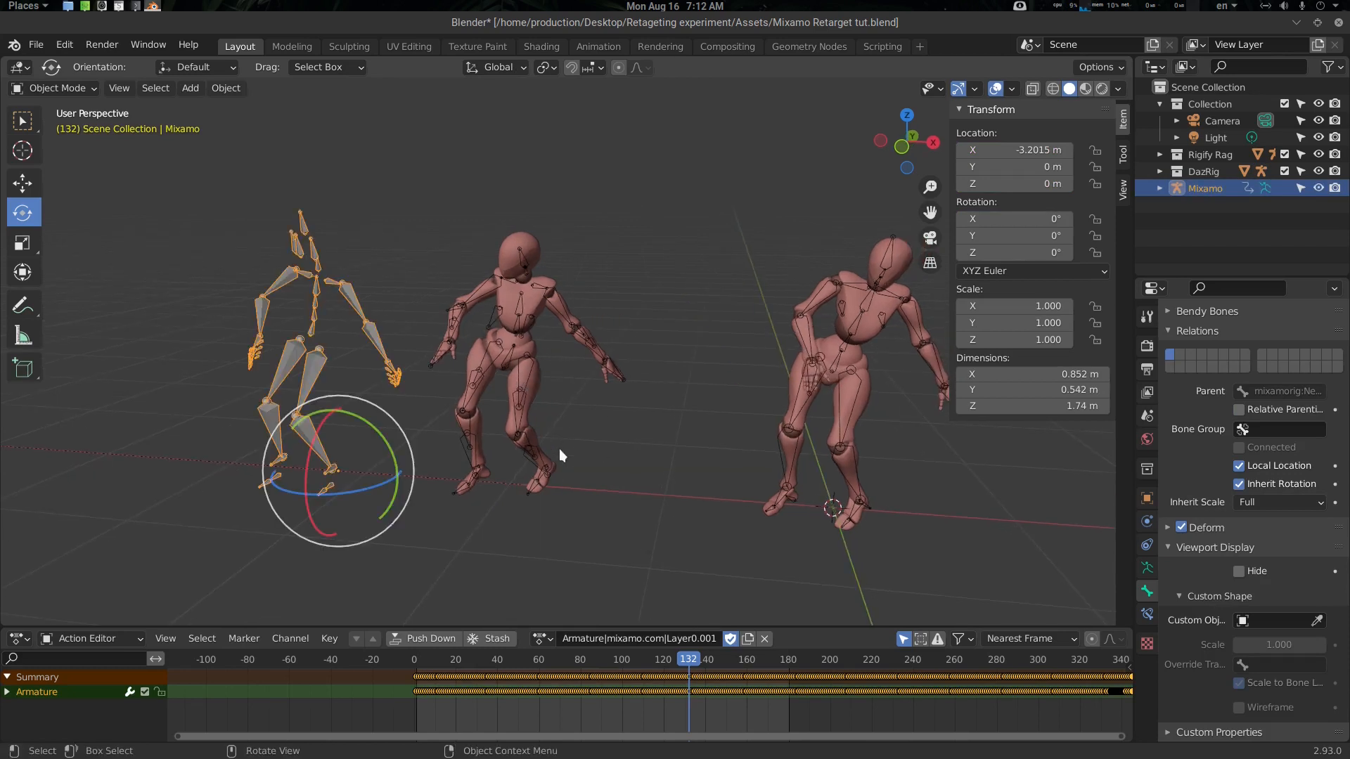
# Select the Daz rig and scrub back to frame 127 to examine its pose up close against the other characters.
pyautogui.click(510, 350)
pyautogui.click(509, 351)
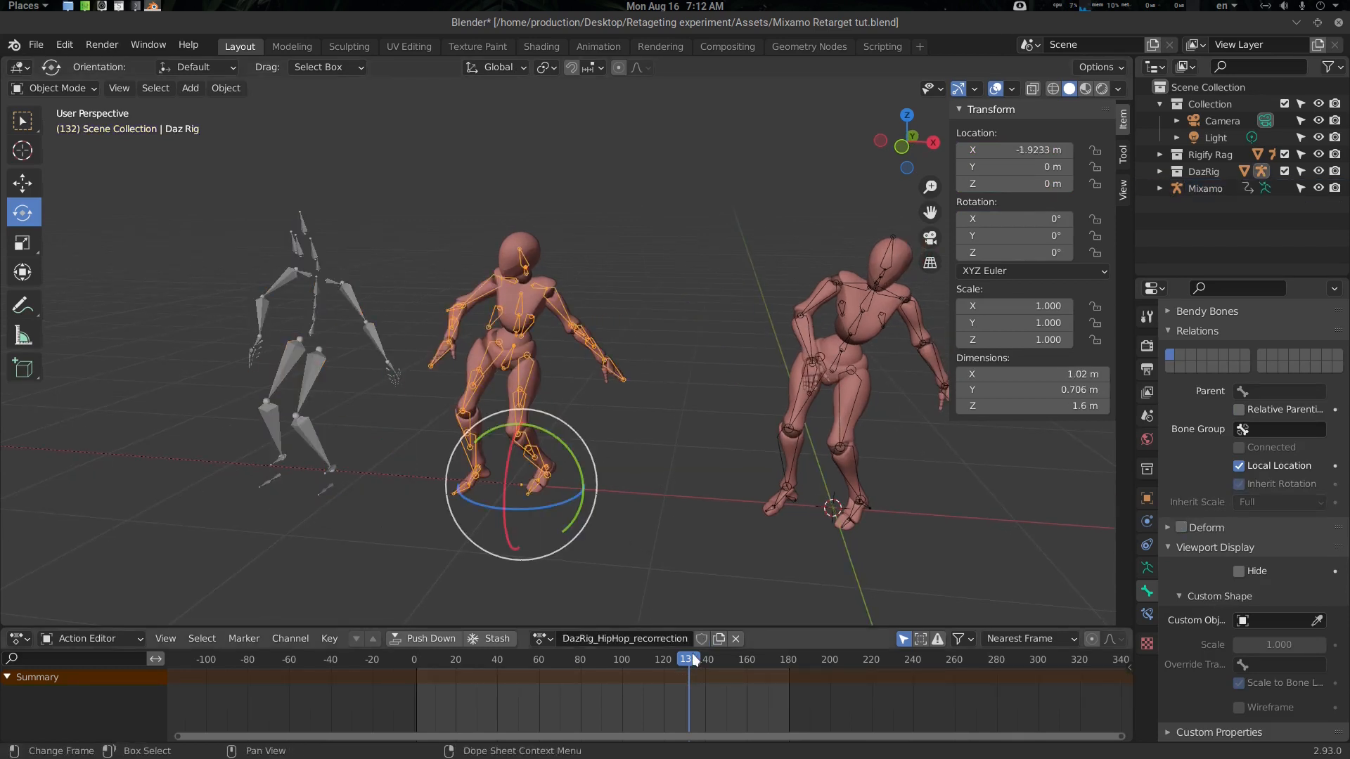
pyautogui.moveTo(694, 659)
pyautogui.mouseDown()
pyautogui.moveTo(602, 656)
pyautogui.moveTo(678, 659)
pyautogui.mouseUp()
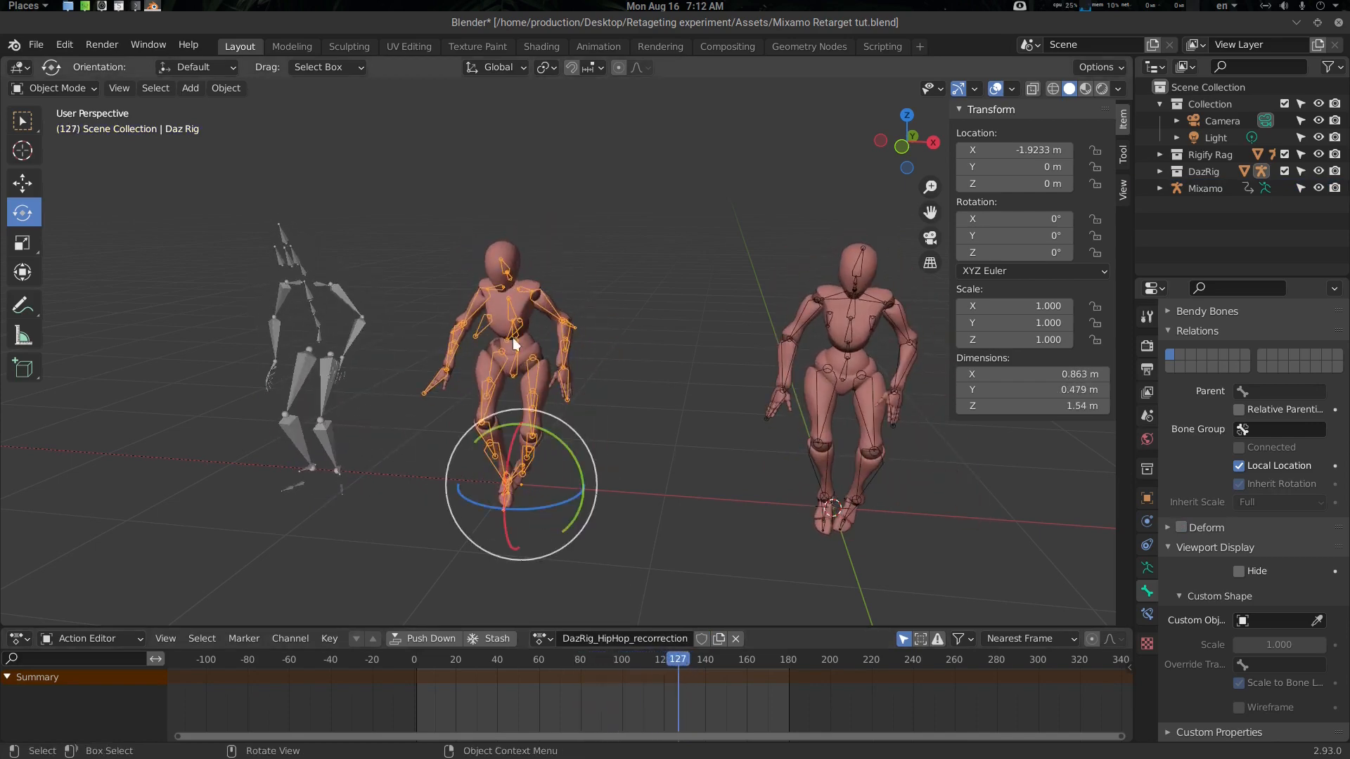
pyautogui.moveTo(512, 343); pyautogui.dragTo(513, 353, button='middle')
pyautogui.scroll(1, 525, 311)
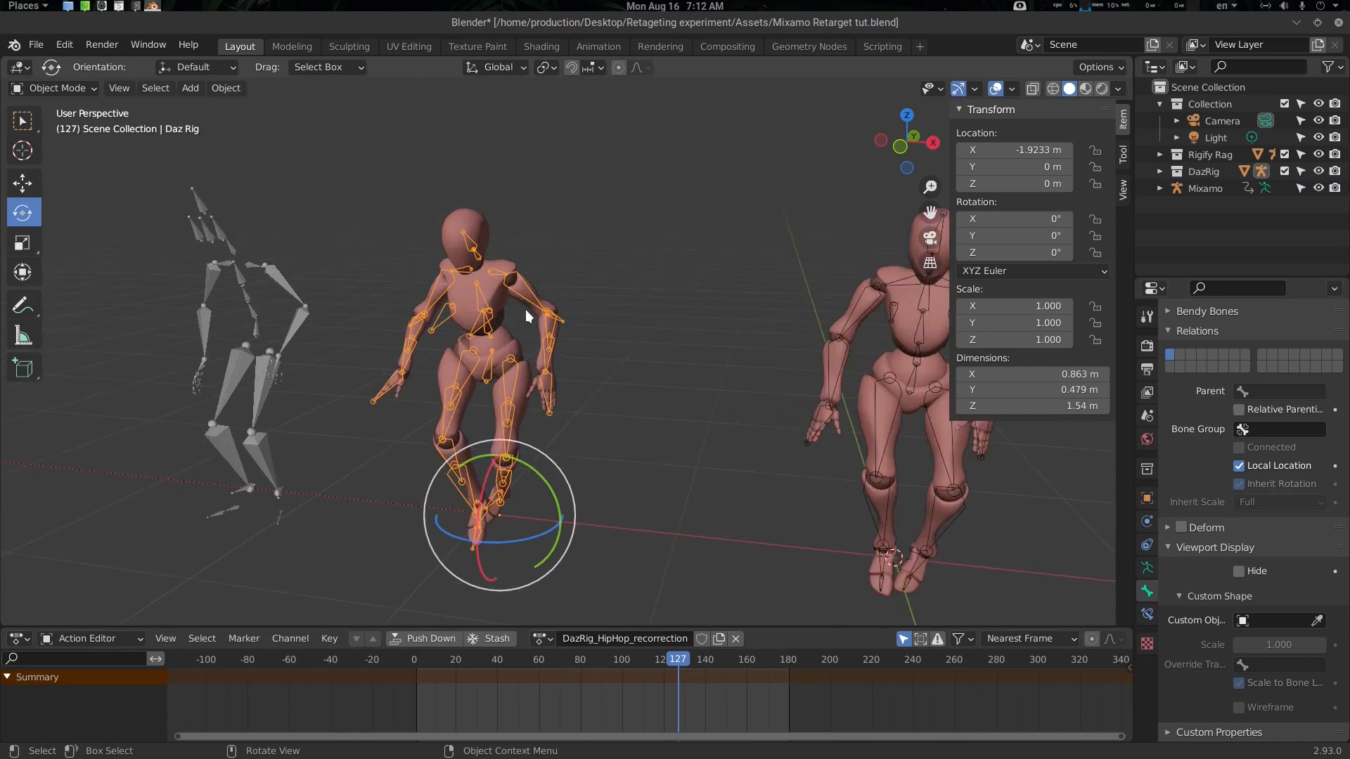
pyautogui.scroll(3, 533, 327)
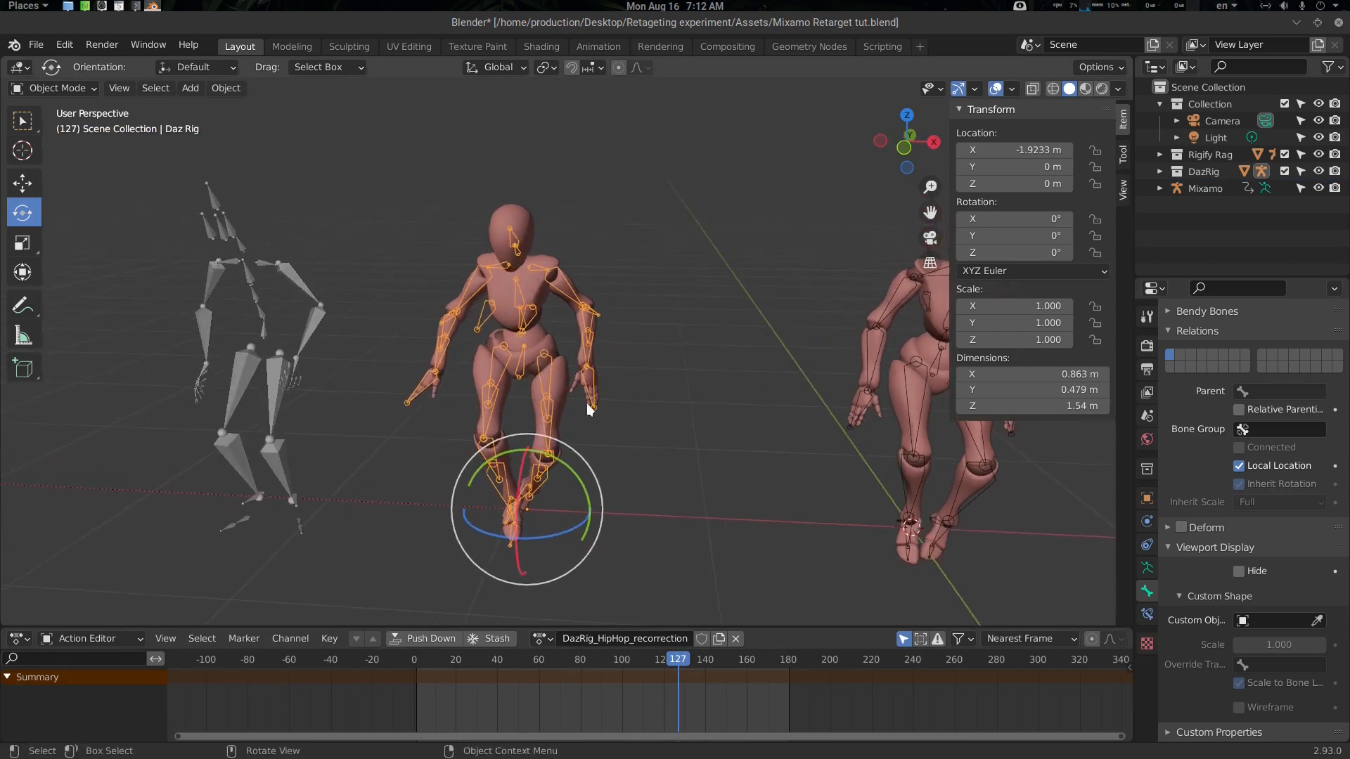
pyautogui.moveTo(587, 407); pyautogui.dragTo(574, 402, button='middle')
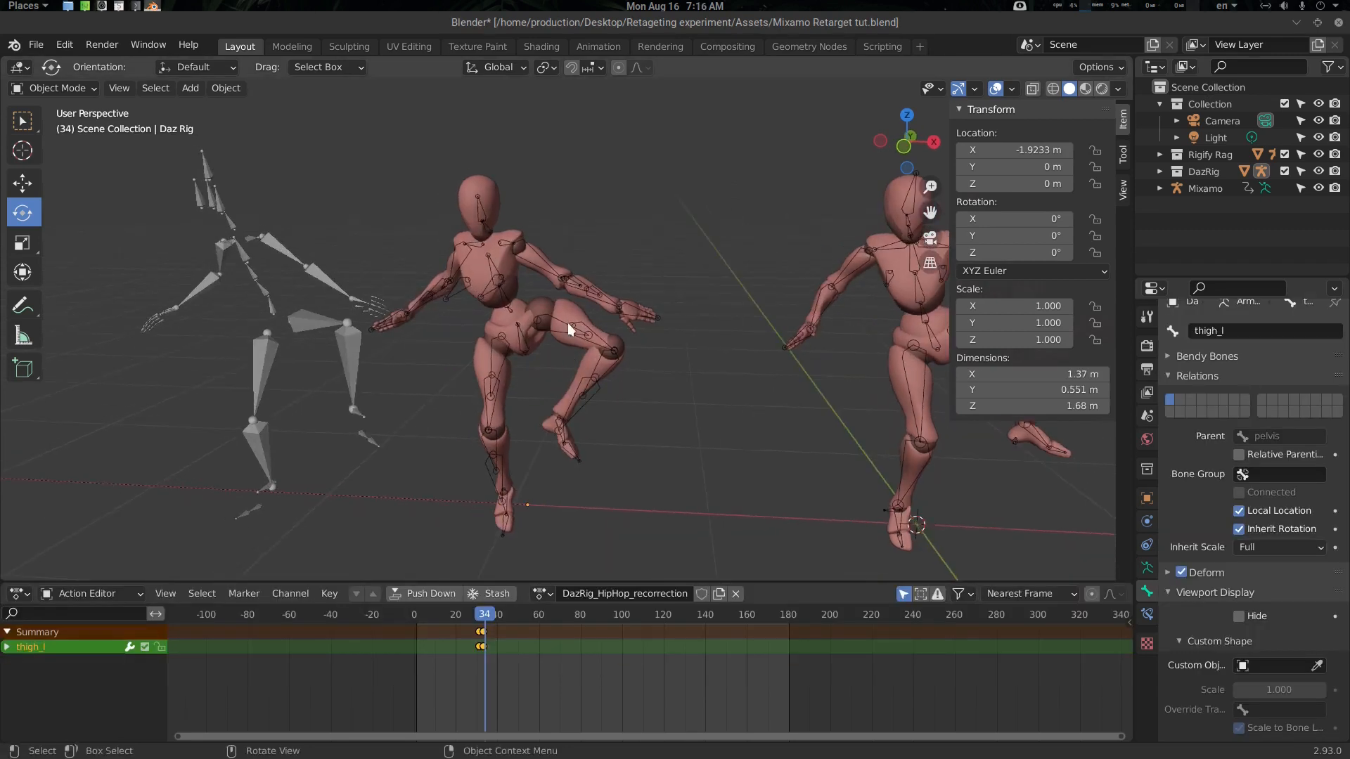
# Enter Pose Mode on the Daz rig, select all its bones to list every correction keyframe, and go to frame 33.
pyautogui.click(565, 322)
pyautogui.hotkey('ctrl', 'Tab')
pyautogui.click(606, 399)
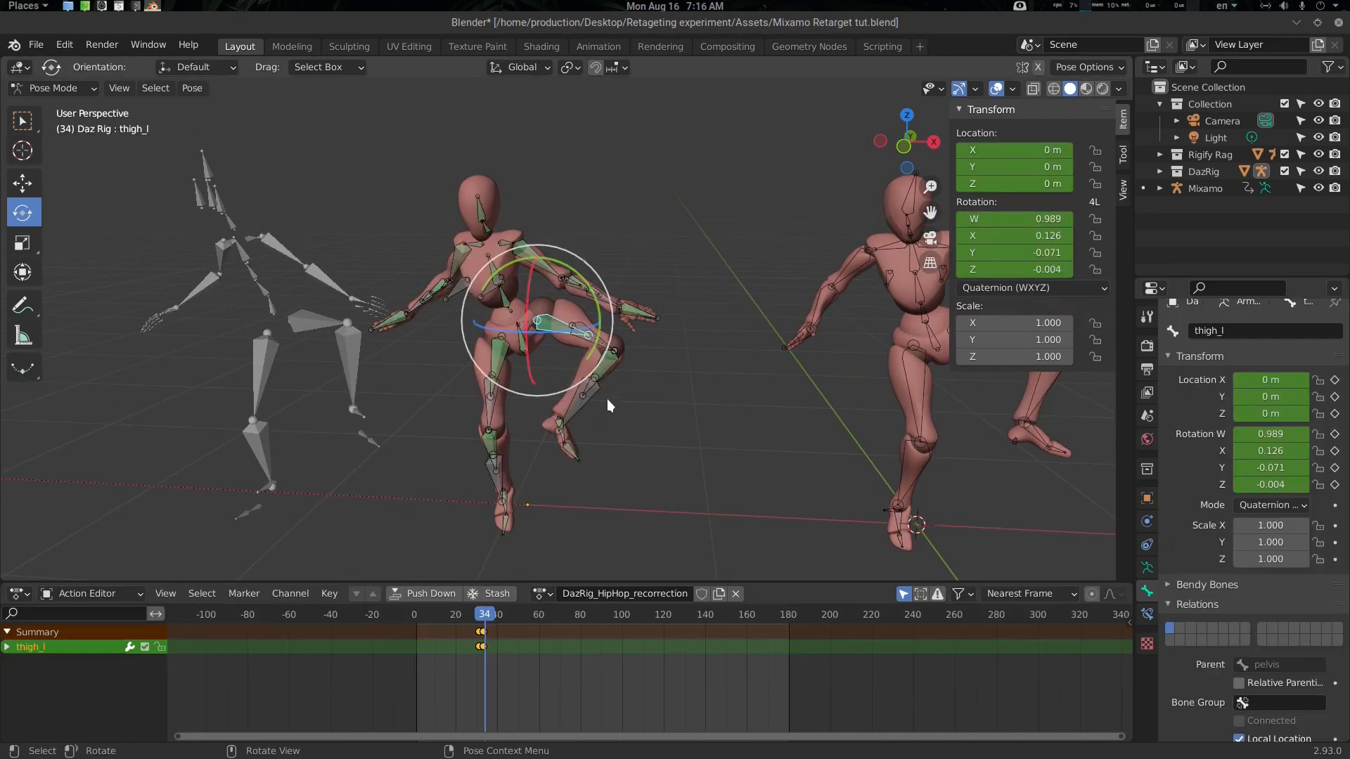
pyautogui.moveTo(606, 398); pyautogui.dragTo(589, 386, button='middle')
pyautogui.press('a')
pyautogui.scroll(-2, 615, 673)
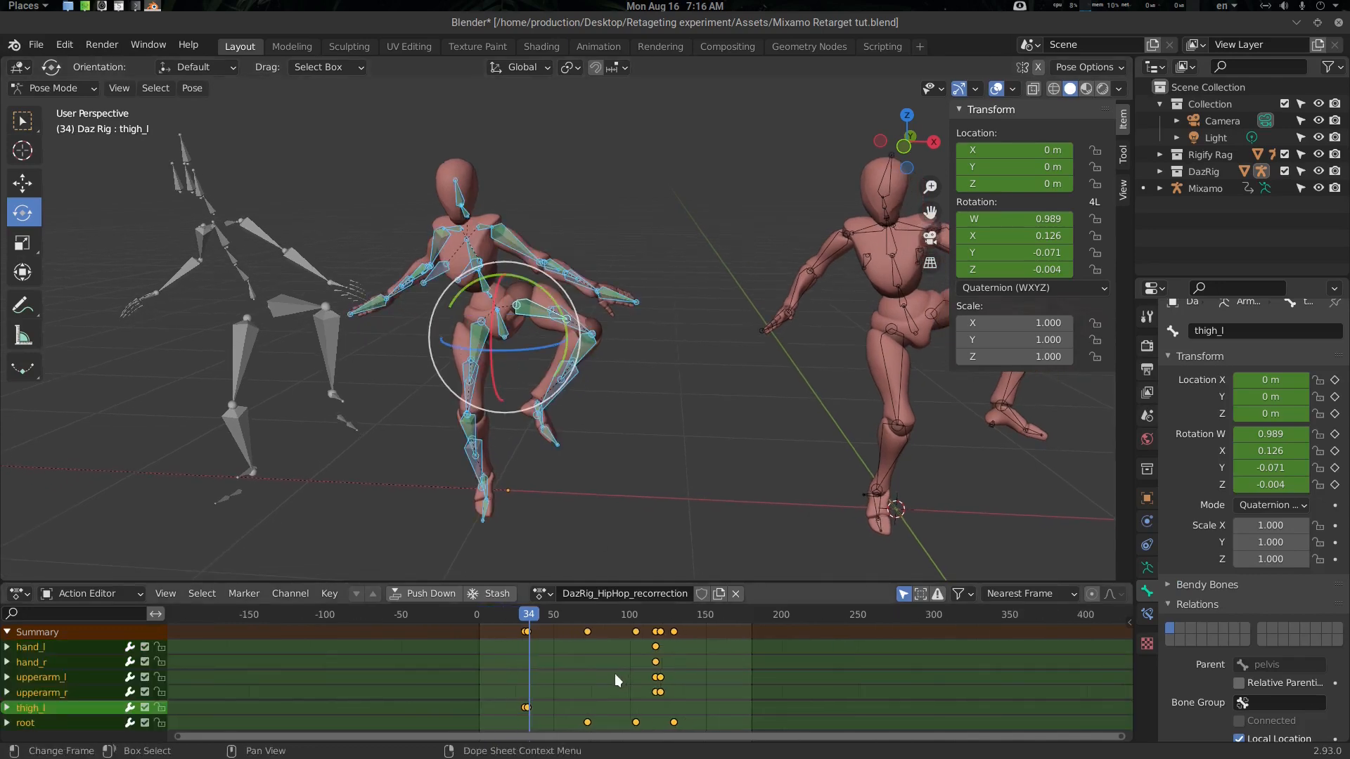
pyautogui.moveTo(530, 615)
pyautogui.mouseDown()
pyautogui.moveTo(569, 623)
pyautogui.moveTo(528, 621)
pyautogui.mouseUp()
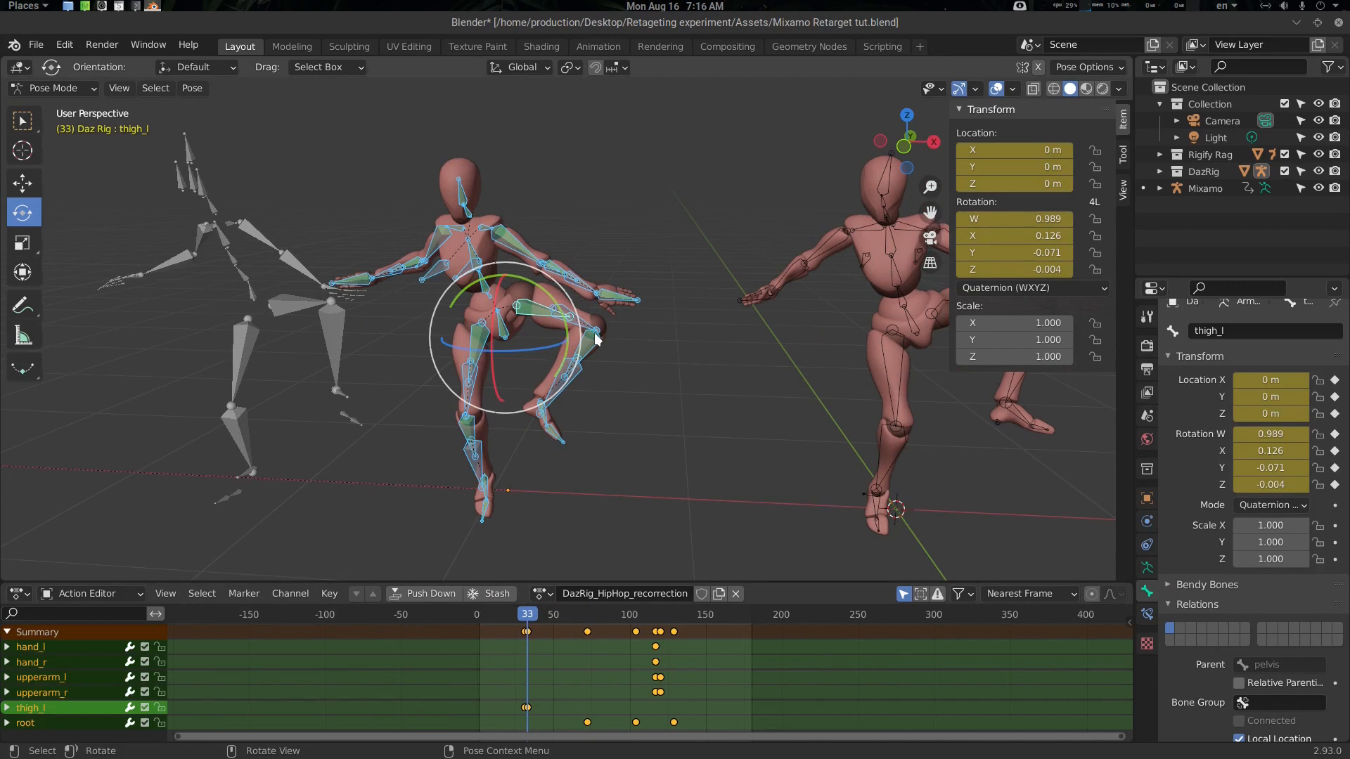
# Bake the pose action over frames 1–180 with Only Selected Bones off and Visual Keying, Clear Constraints, Overwrite Current Action and Clean Curves on.
pyautogui.press('F3')
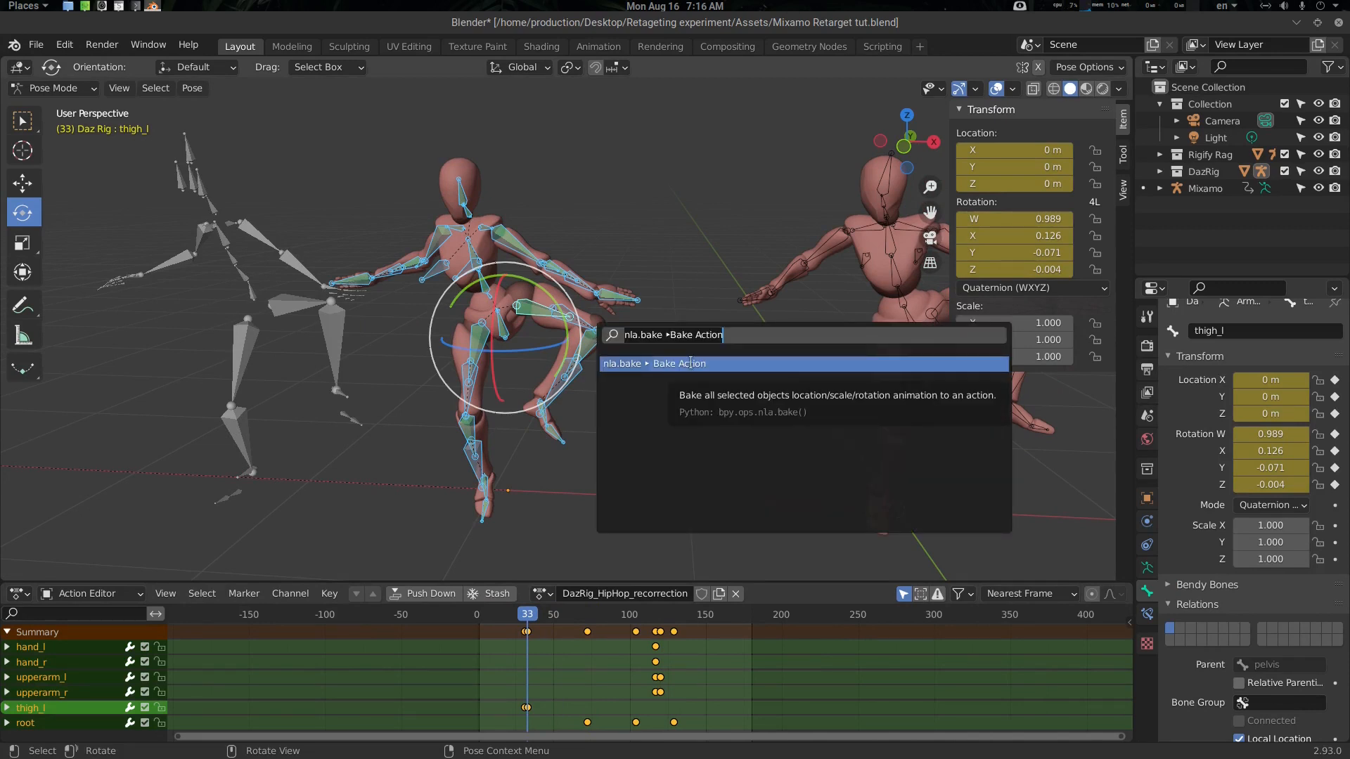
pyautogui.write('bake')
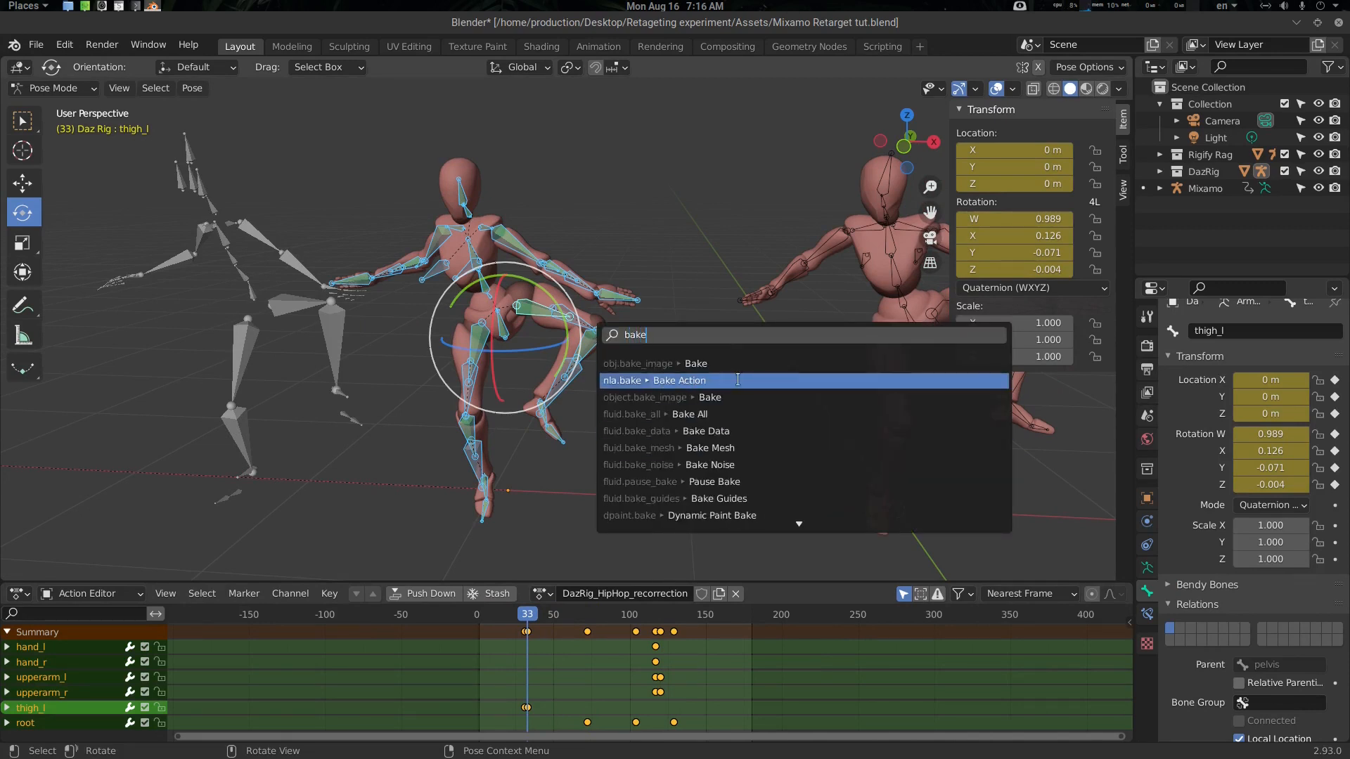
pyautogui.click(732, 380)
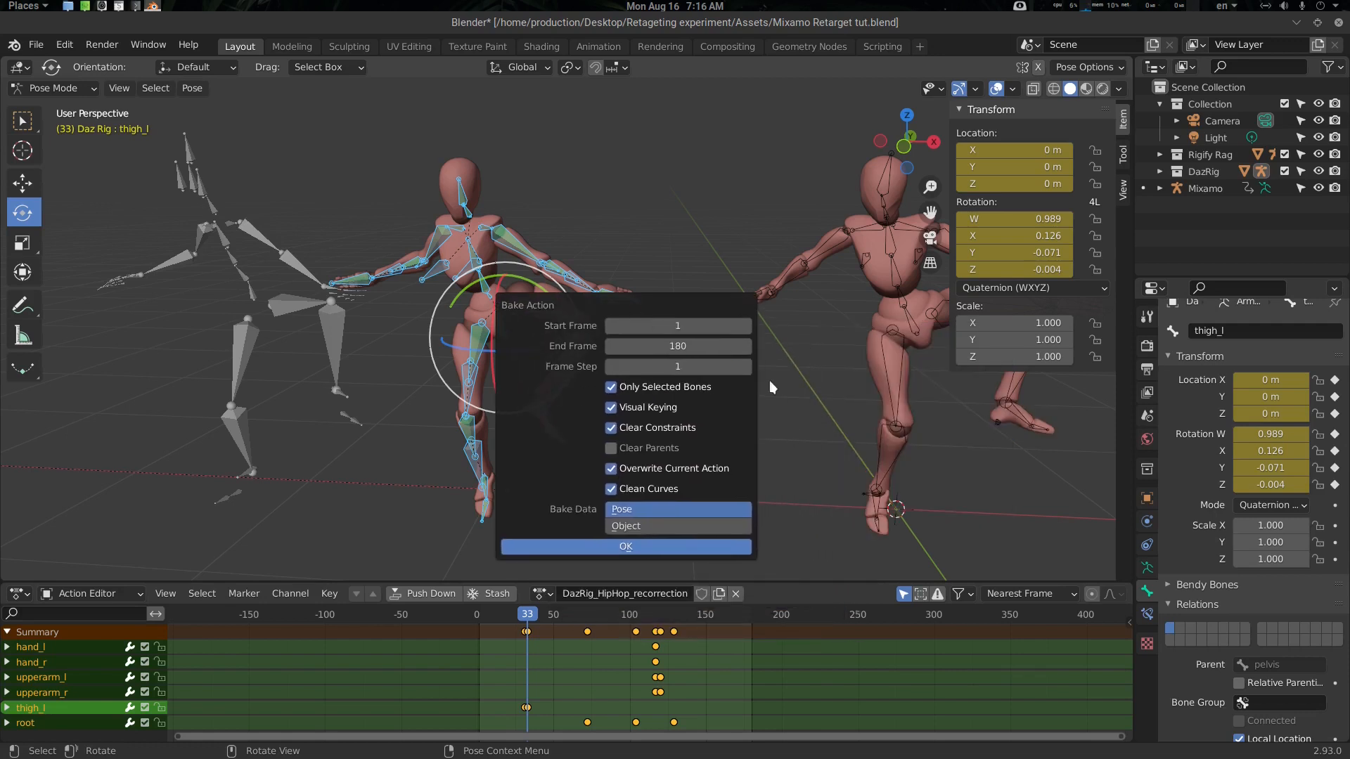
pyautogui.click(686, 386)
pyautogui.click(627, 547)
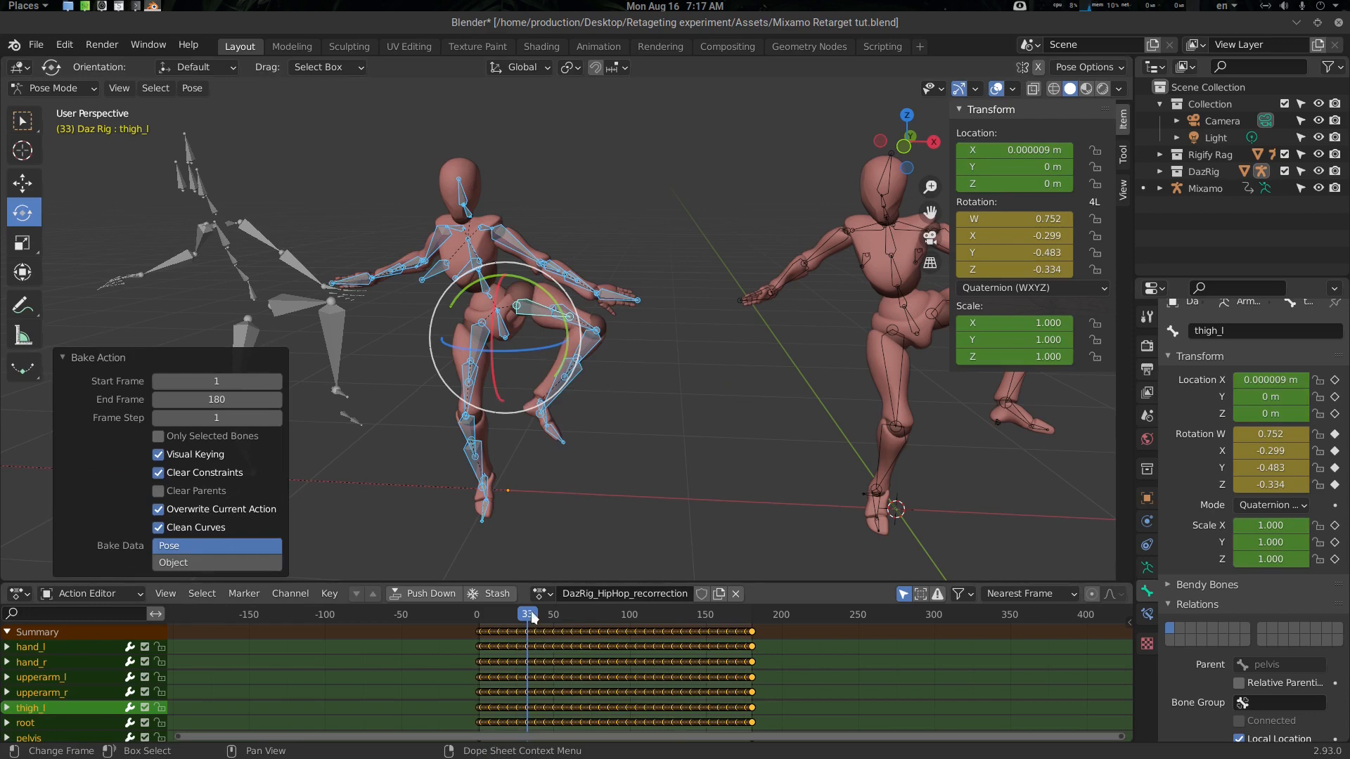
# Clear the bone selection, return the Daz rig to Object Mode, and scrub to frame 48 to review the baked animation.
pyautogui.click(686, 446)
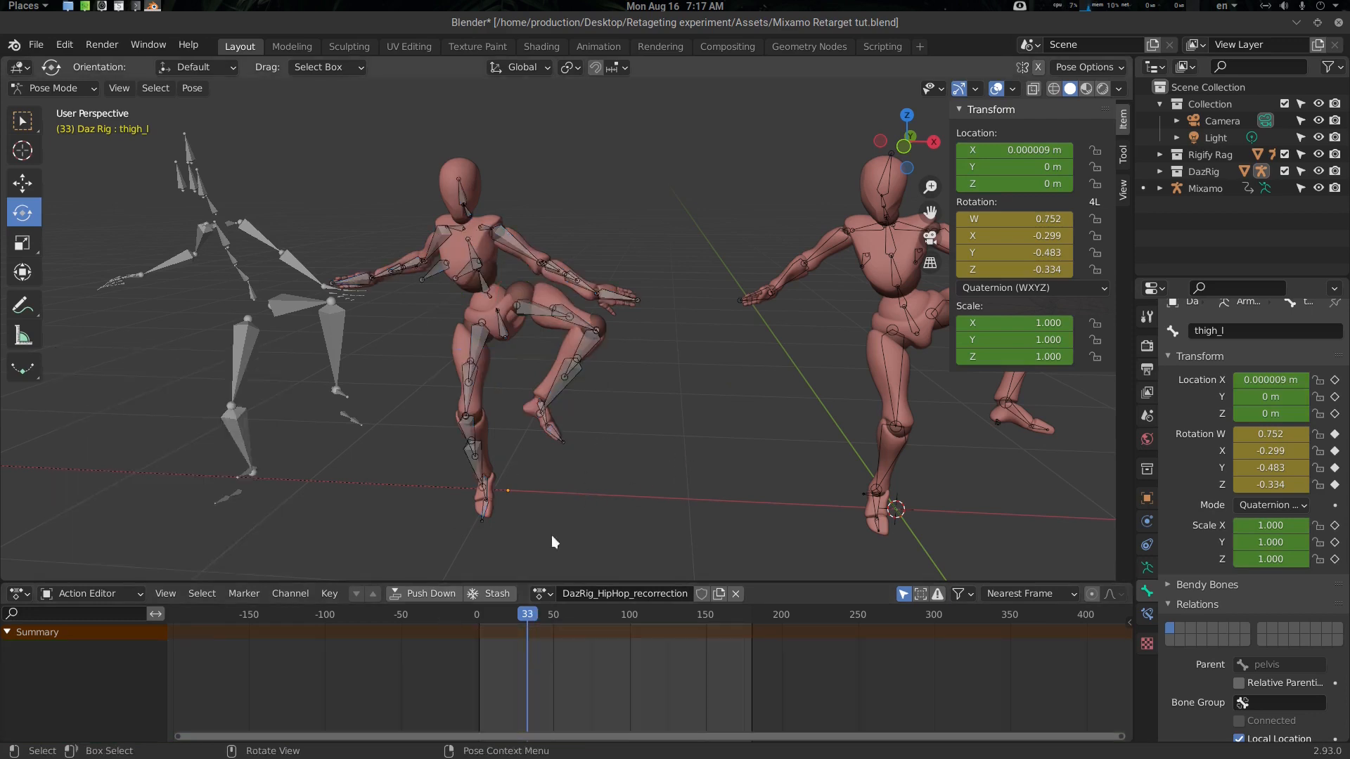
pyautogui.click(575, 319)
pyautogui.hotkey('ctrl', 'Tab')
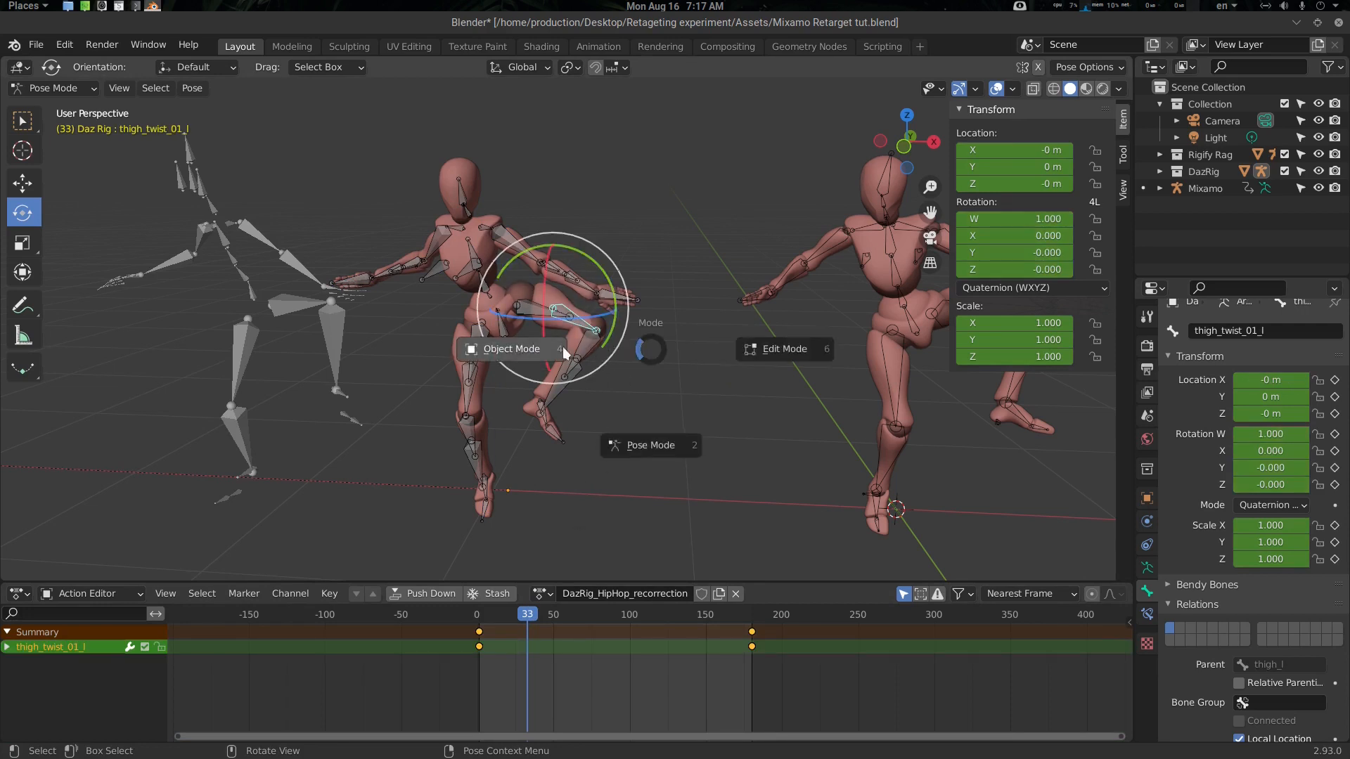
pyautogui.click(512, 347)
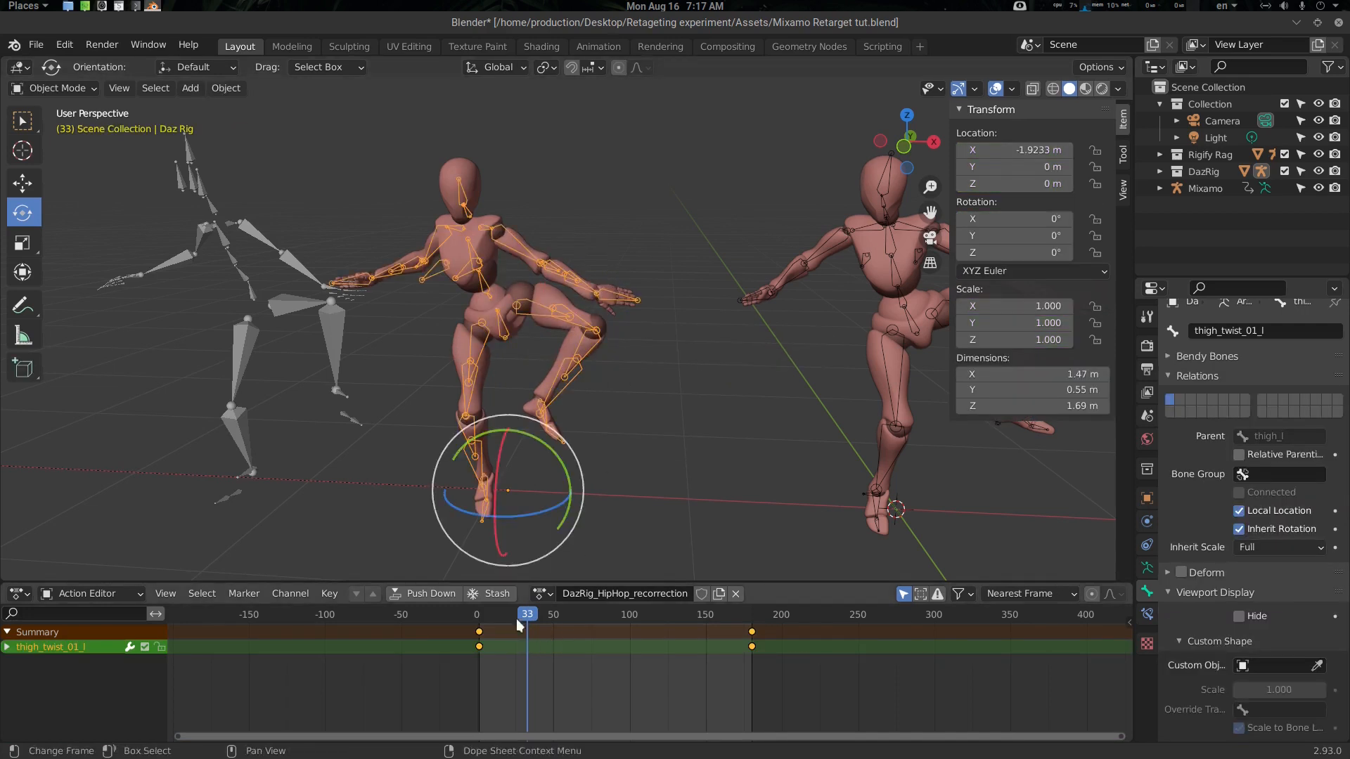
pyautogui.moveTo(527, 619)
pyautogui.mouseDown()
pyautogui.moveTo(601, 618)
pyautogui.moveTo(550, 622)
pyautogui.mouseUp()
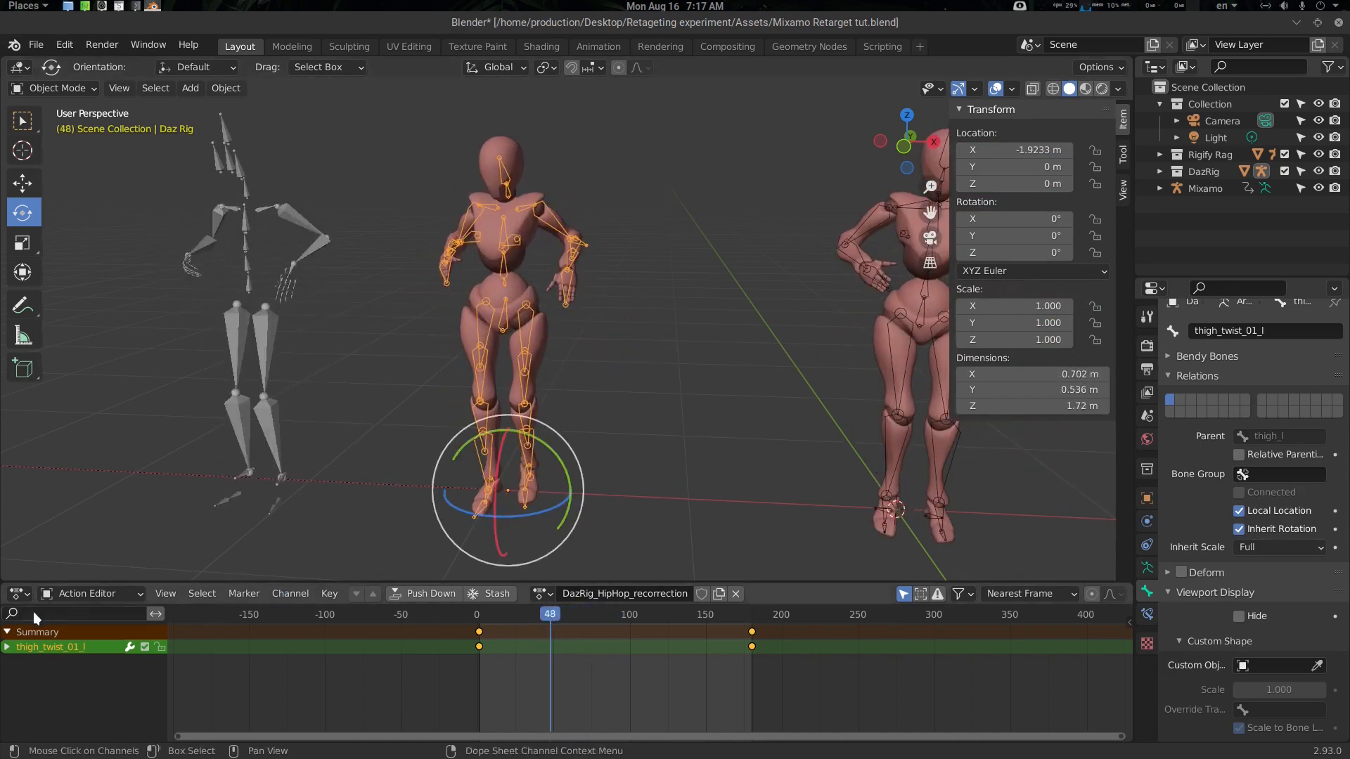
# Switch the Action Editor area to the Timeline and select only the DazRig_HipHop_recorrection action's channel.
pyautogui.click(27, 593)
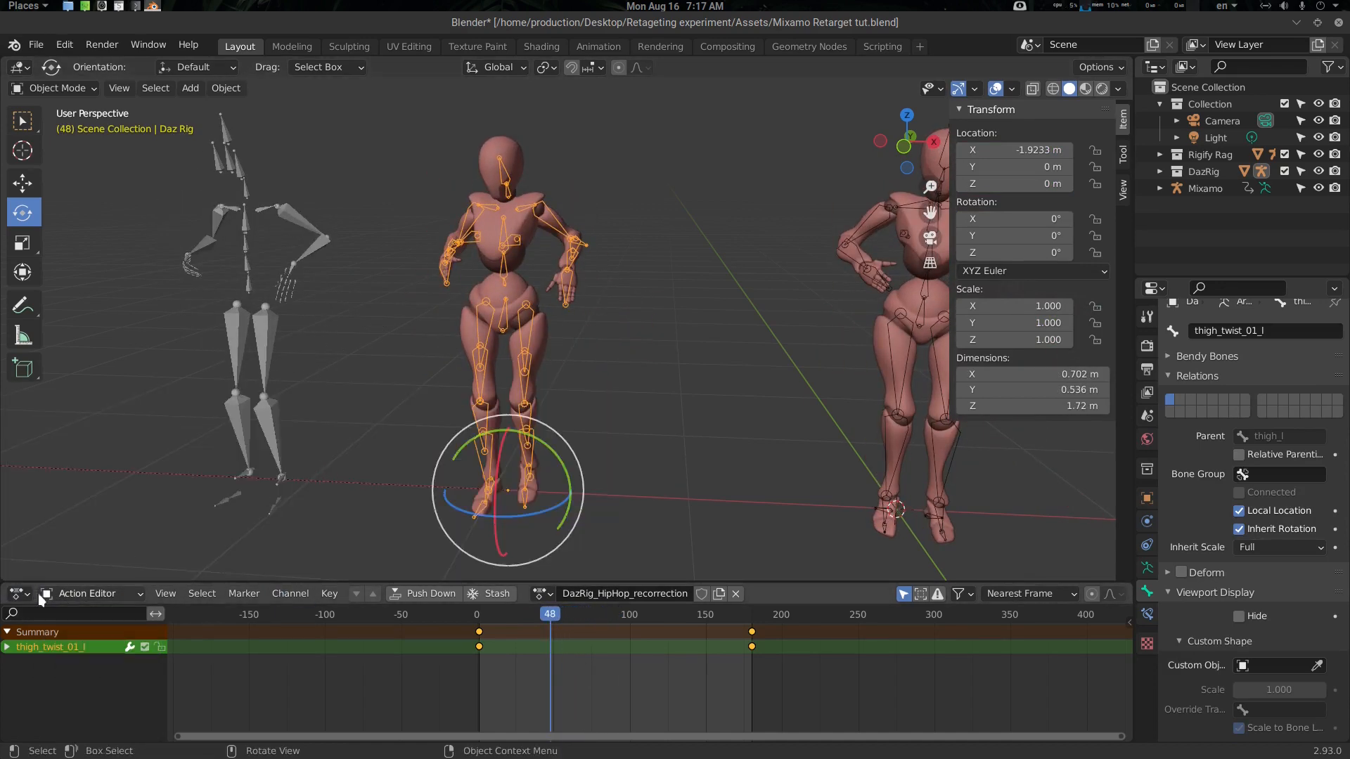
pyautogui.click(105, 593)
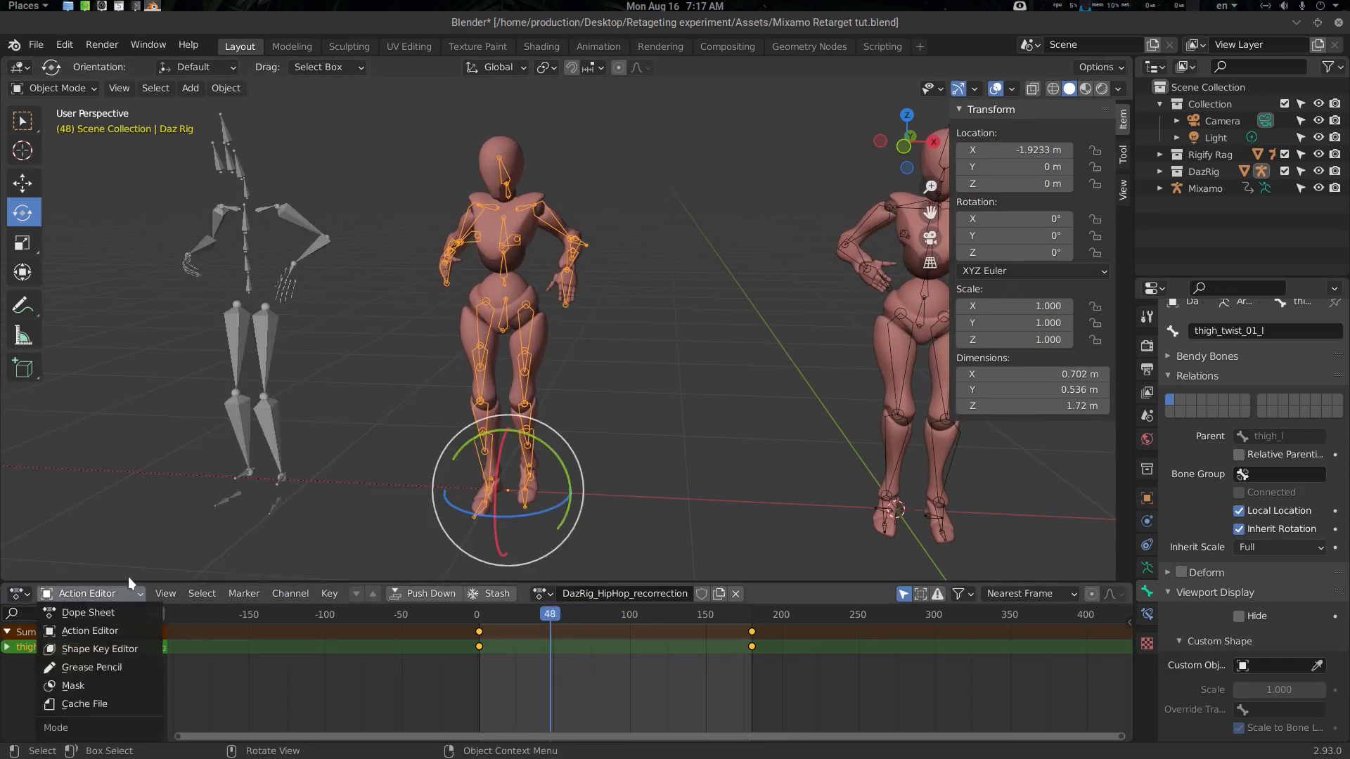
pyautogui.hotkey('shift', 'F12')
pyautogui.click(315, 672)
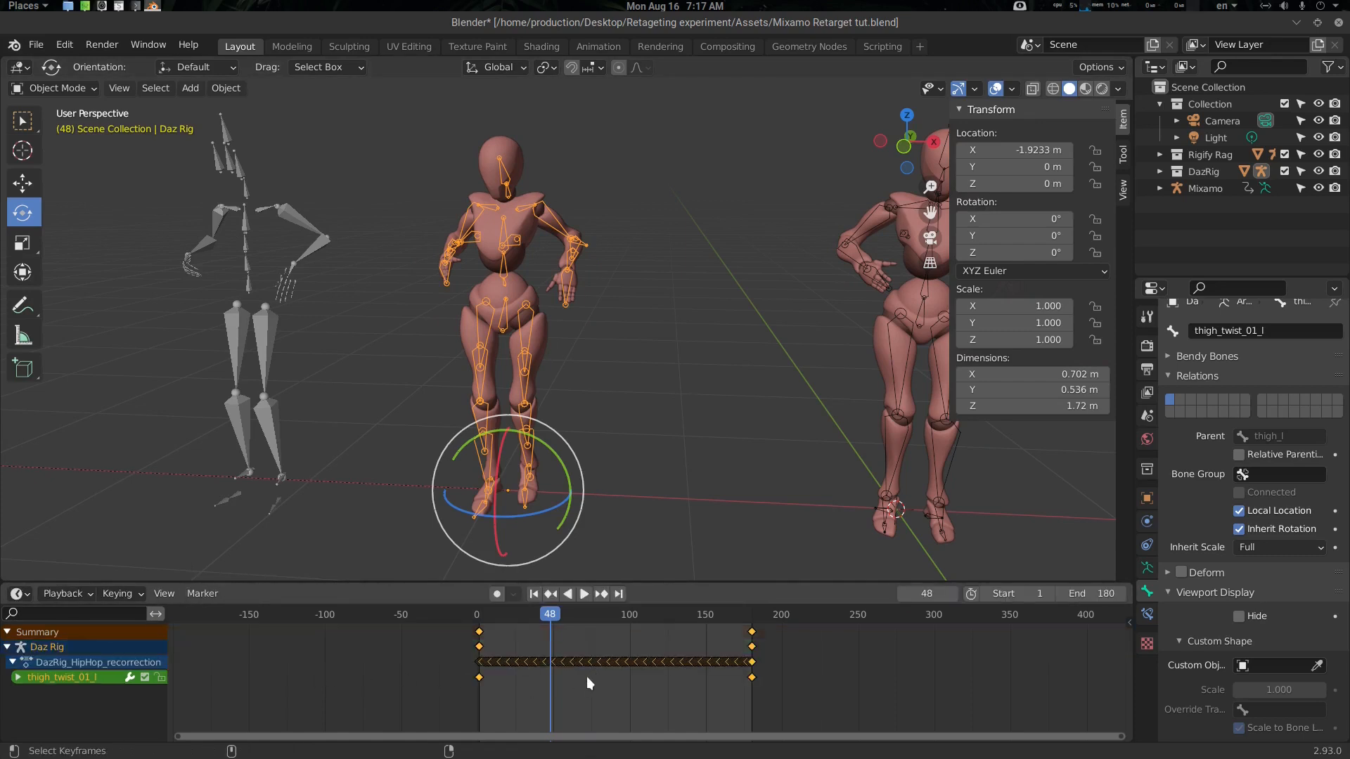
pyautogui.click(97, 672)
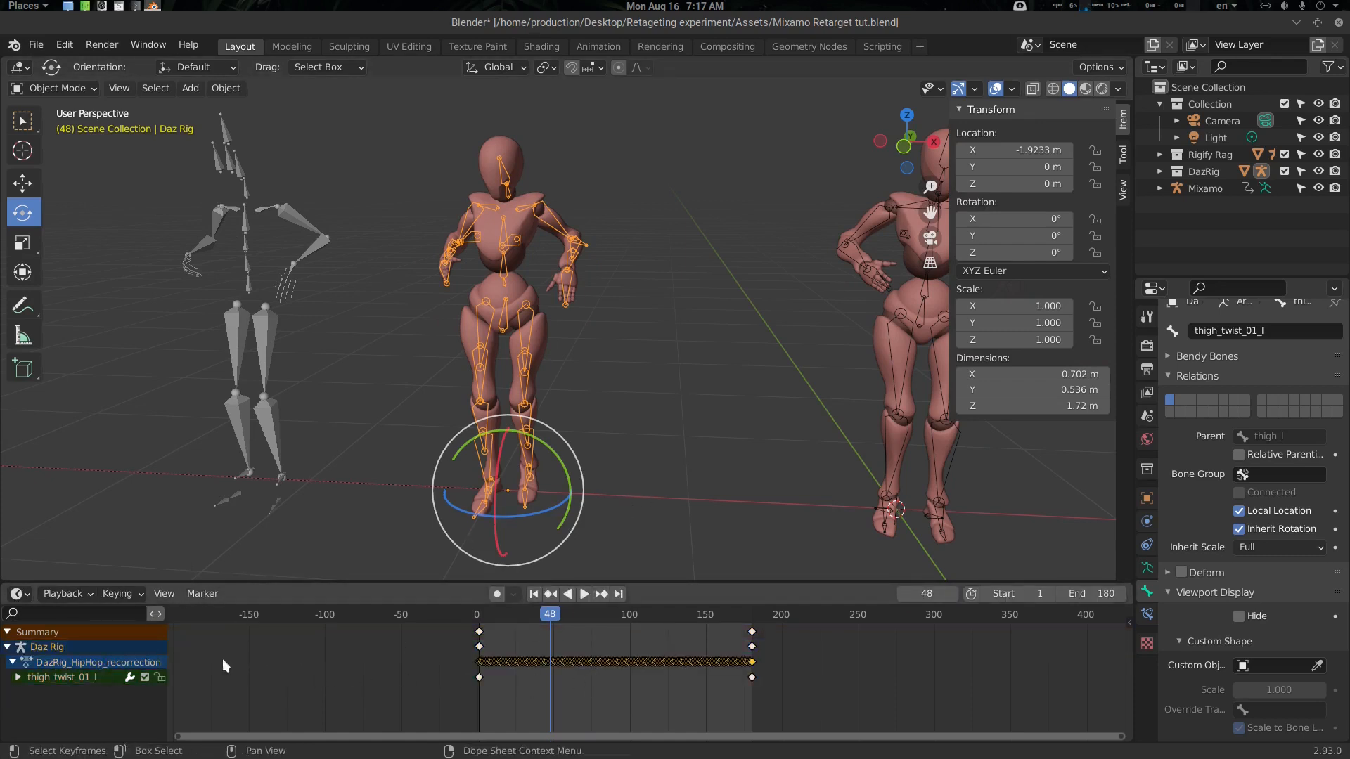
# Scrub the baked animation to frame 155 and examine the density of the action's keyframes up close.
pyautogui.moveTo(551, 619)
pyautogui.mouseDown()
pyautogui.moveTo(716, 622)
pyautogui.moveTo(474, 627)
pyautogui.moveTo(537, 627)
pyautogui.mouseUp()
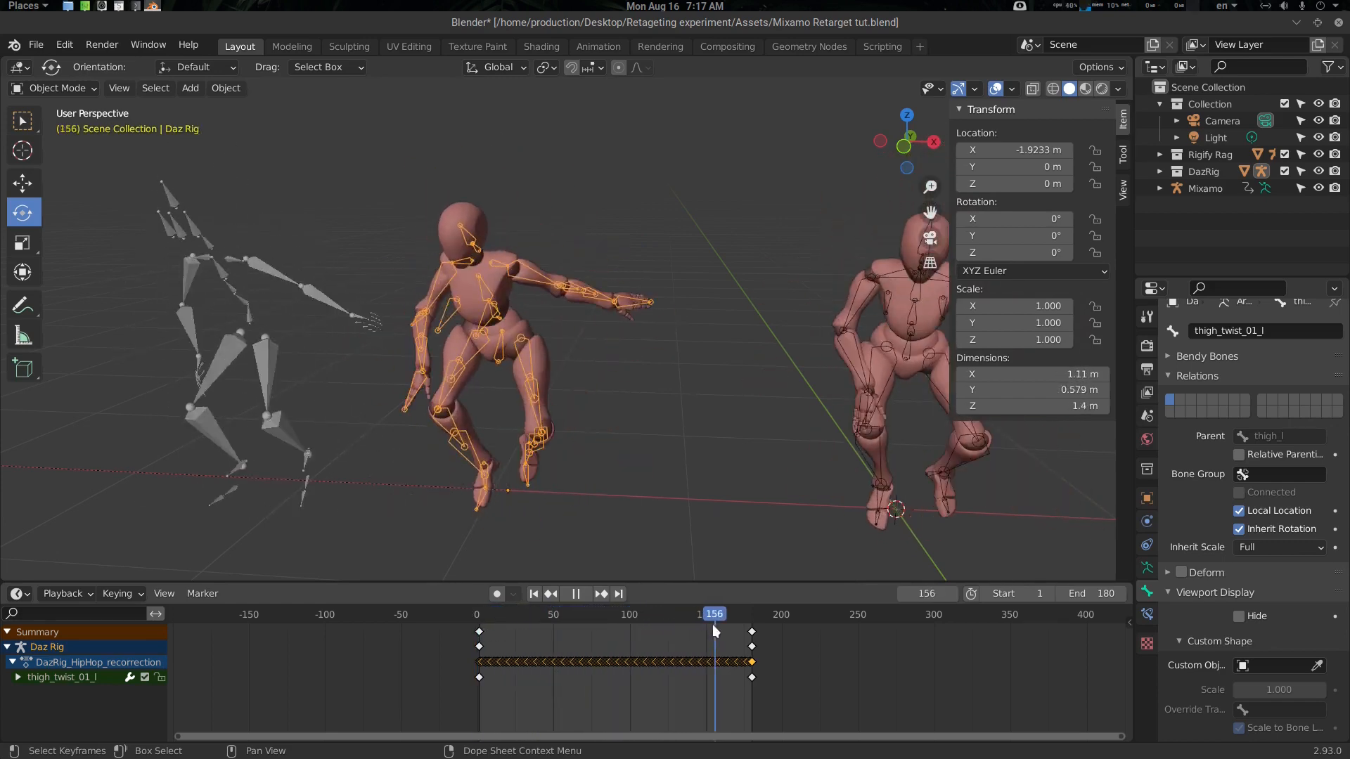
pyautogui.press('space')
pyautogui.scroll(2, 634, 663)
pyautogui.scroll(5, 635, 665)
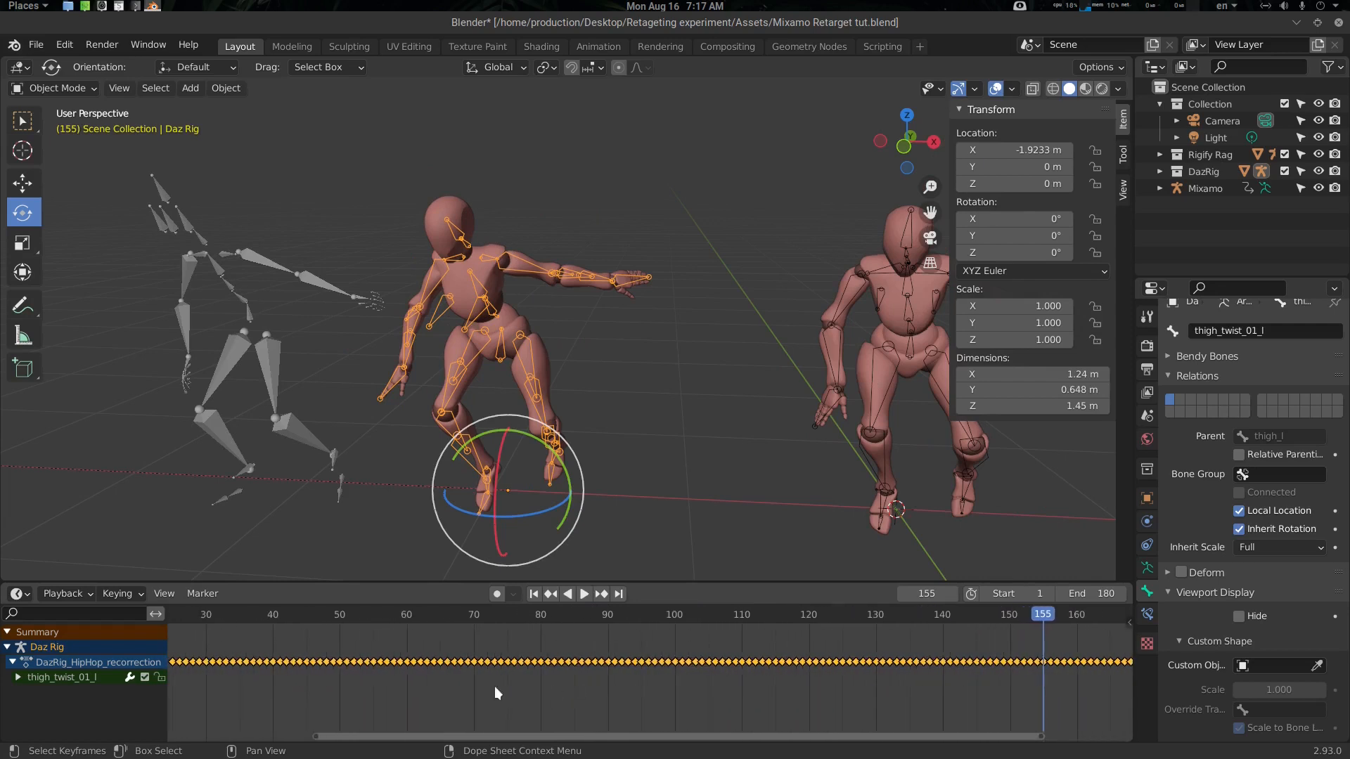
pyautogui.moveTo(217, 689); pyautogui.dragTo(415, 667, button='middle')
pyautogui.scroll(-4, 415, 667)
pyautogui.scroll(2, 454, 668)
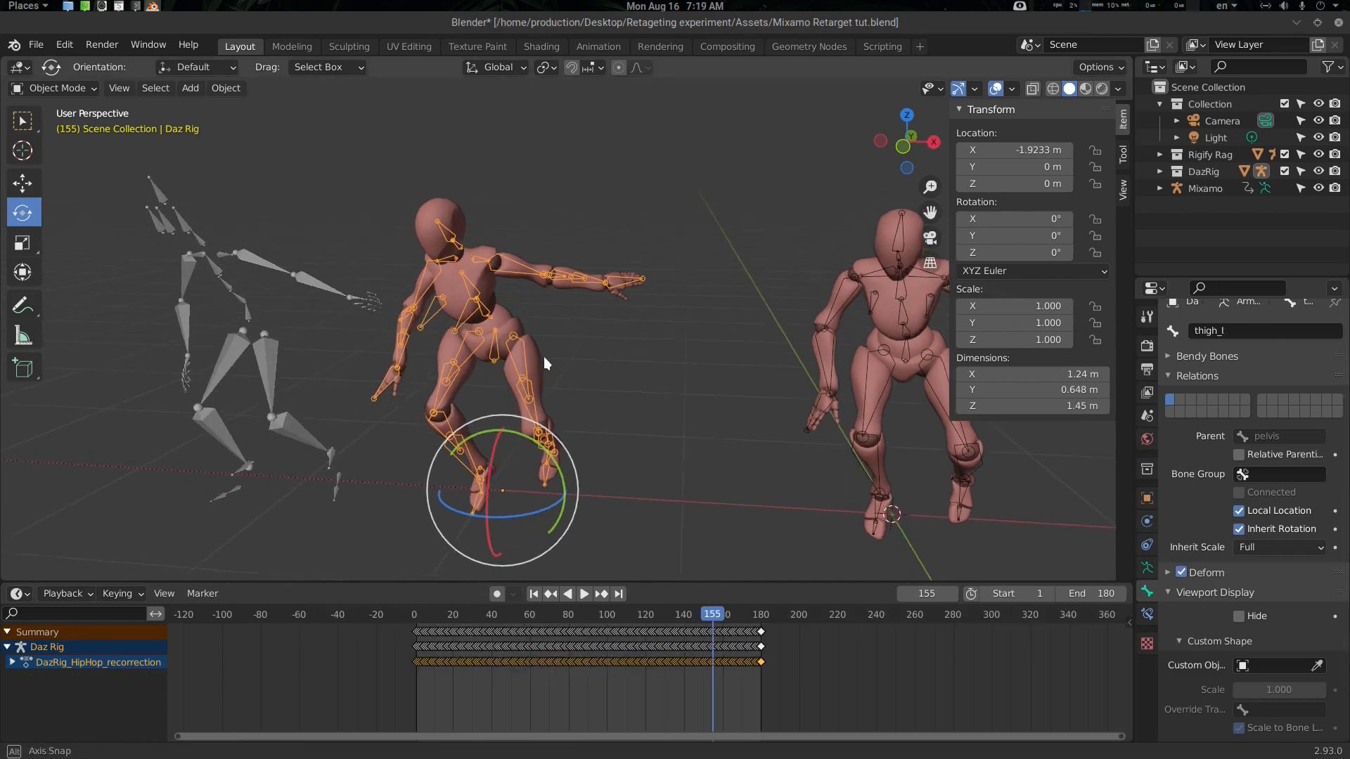
# Enter Pose Mode on the Daz rig and select all of its bones.
pyautogui.hotkey('ctrl', 'Tab')
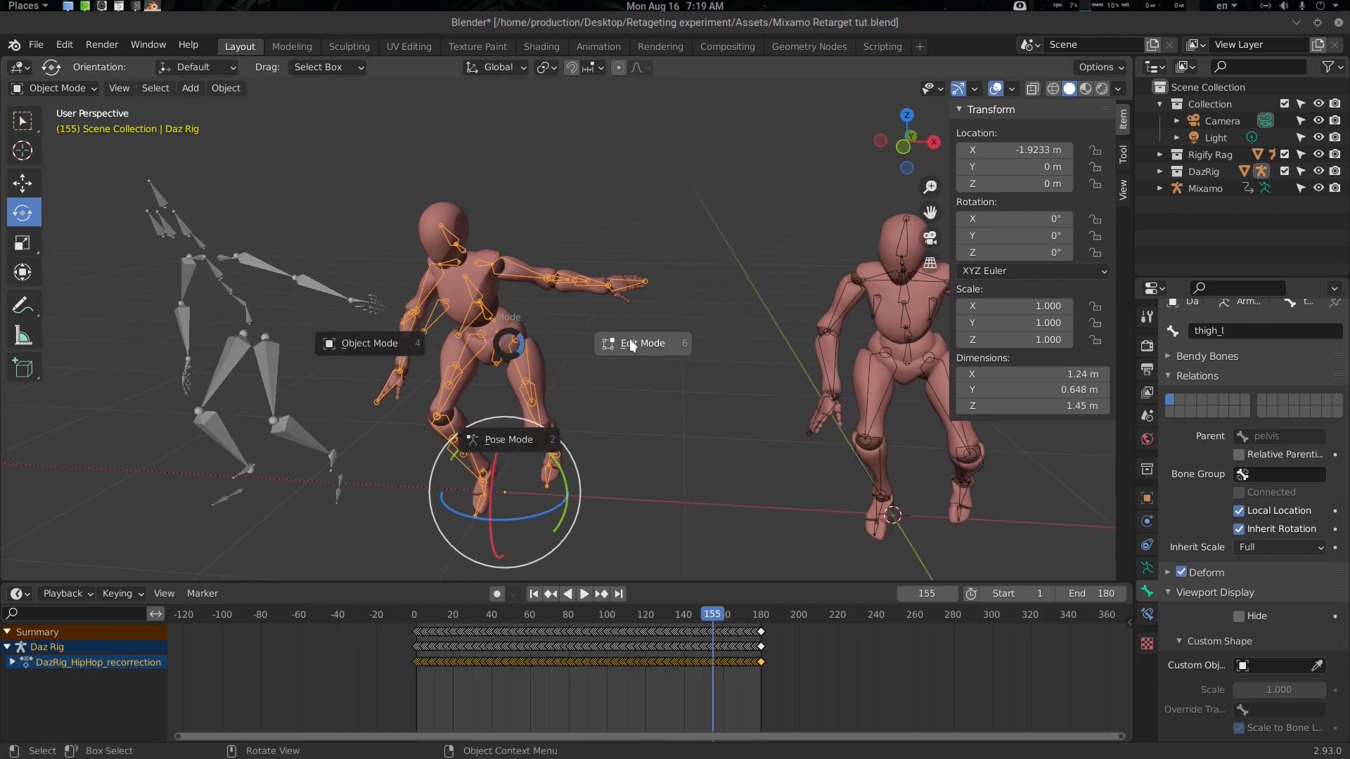
pyautogui.click(522, 445)
pyautogui.scroll(-3, 538, 402)
pyautogui.moveTo(538, 402); pyautogui.dragTo(525, 398, button='middle')
pyautogui.hotkey('alt', 'a')
pyautogui.press('a')
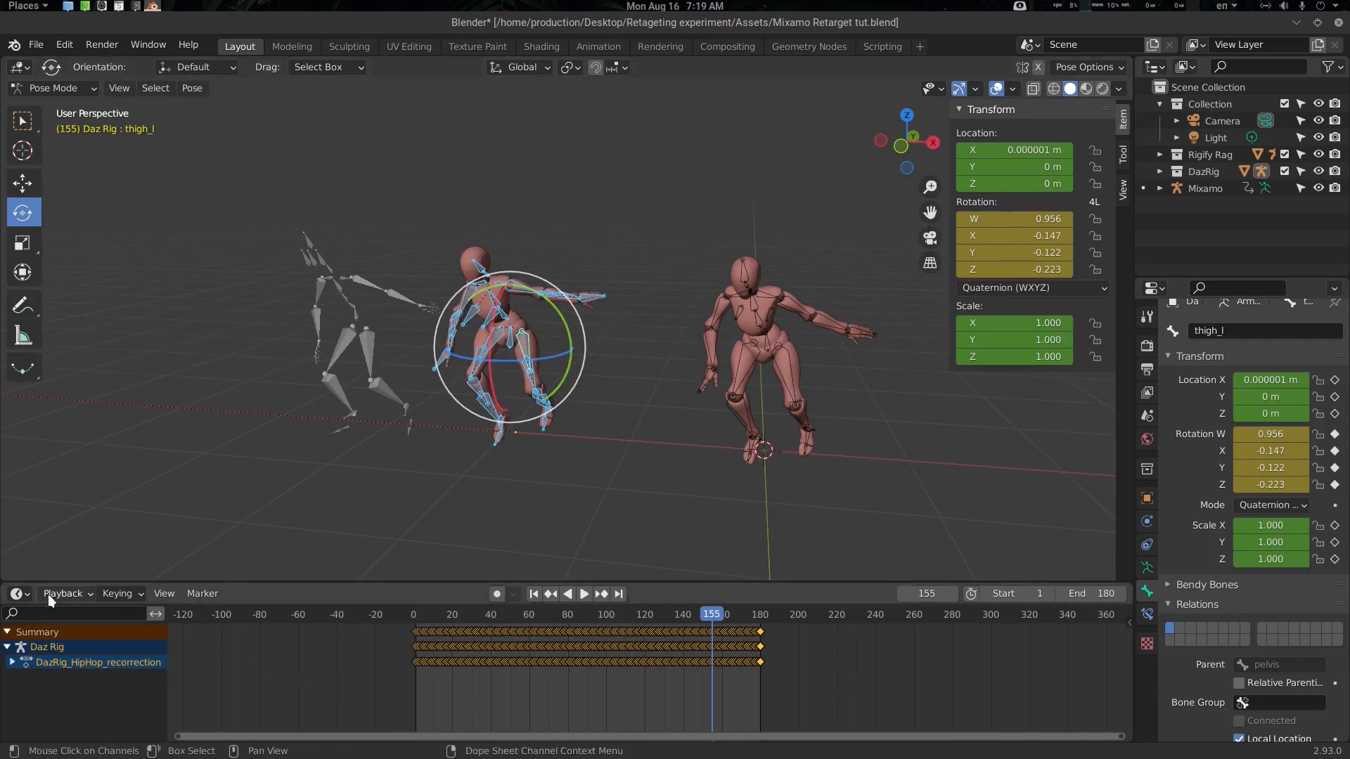
# Replace the Timeline with the Graph Editor, inspect the baked curves full-screen with all keyframes selected, and restore the layout.
pyautogui.click(21, 594)
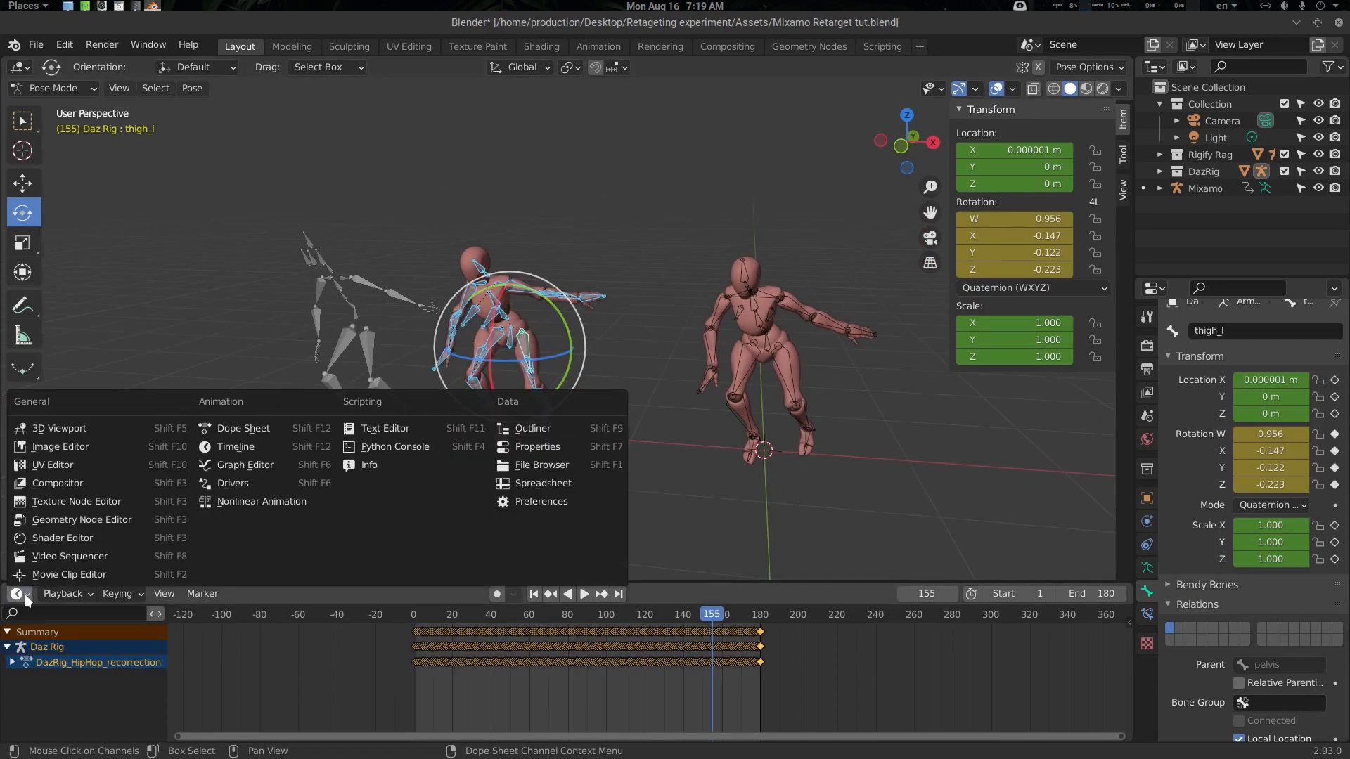
pyautogui.click(256, 467)
pyautogui.hotkey('ctrl', 'space')
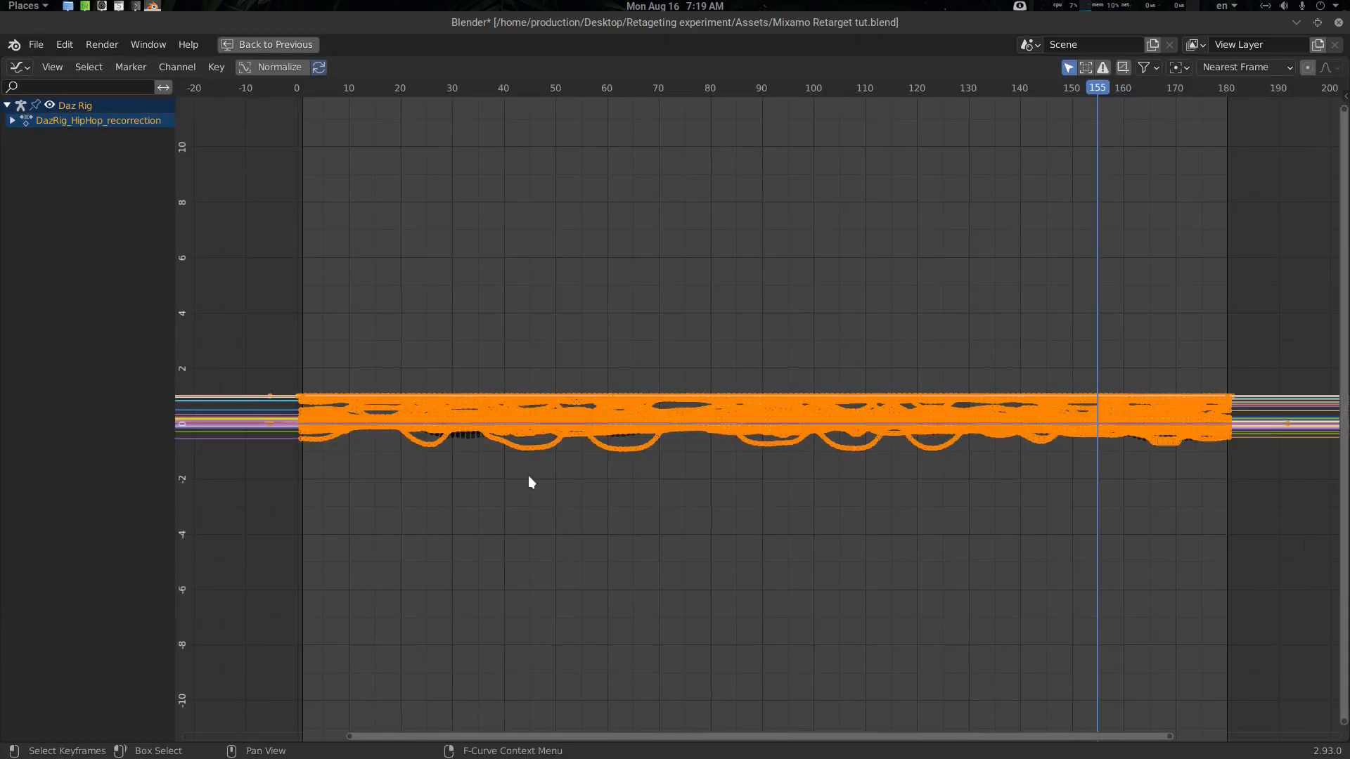
pyautogui.scroll(5, 529, 475)
pyautogui.scroll(-2, 627, 504)
pyautogui.moveTo(626, 503); pyautogui.dragTo(738, 512, button='middle')
pyautogui.press('a')
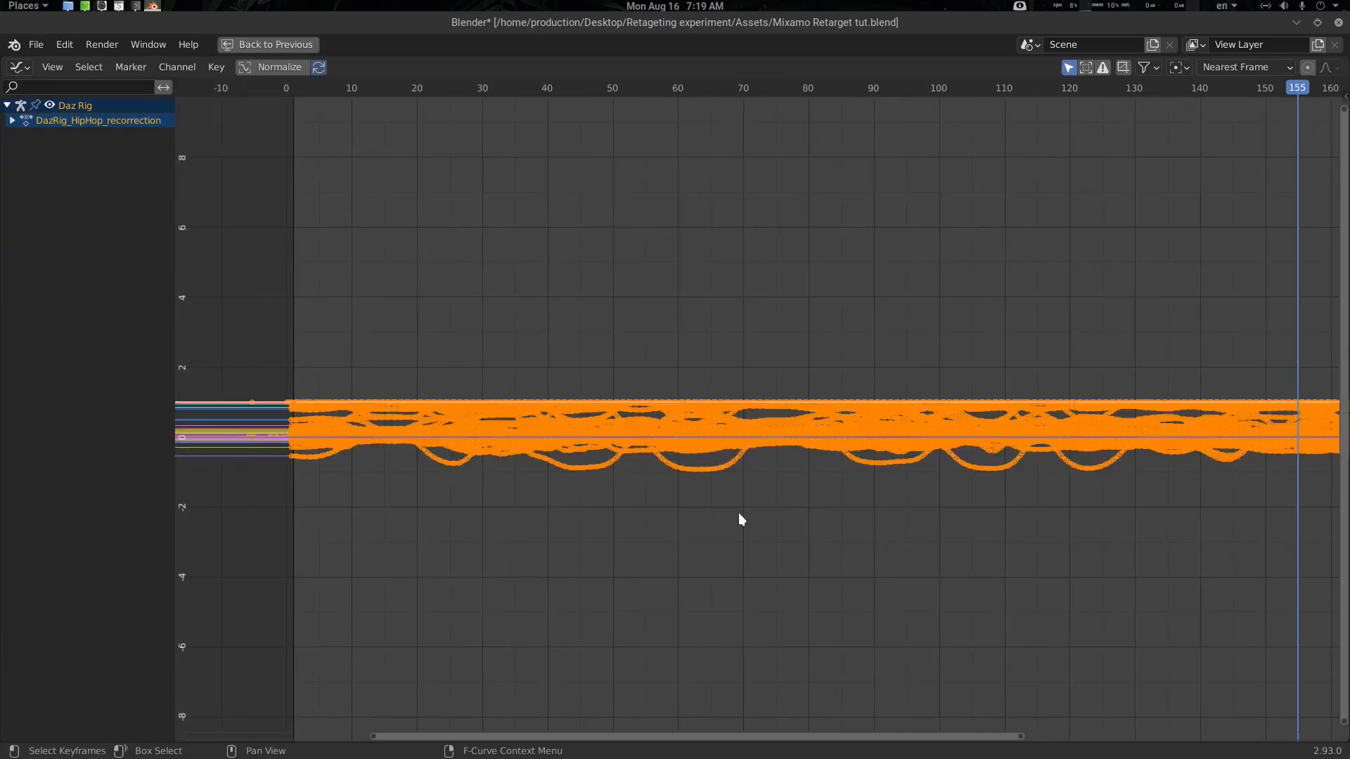
pyautogui.hotkey('ctrl', 'space')
pyautogui.scroll(3, 527, 703)
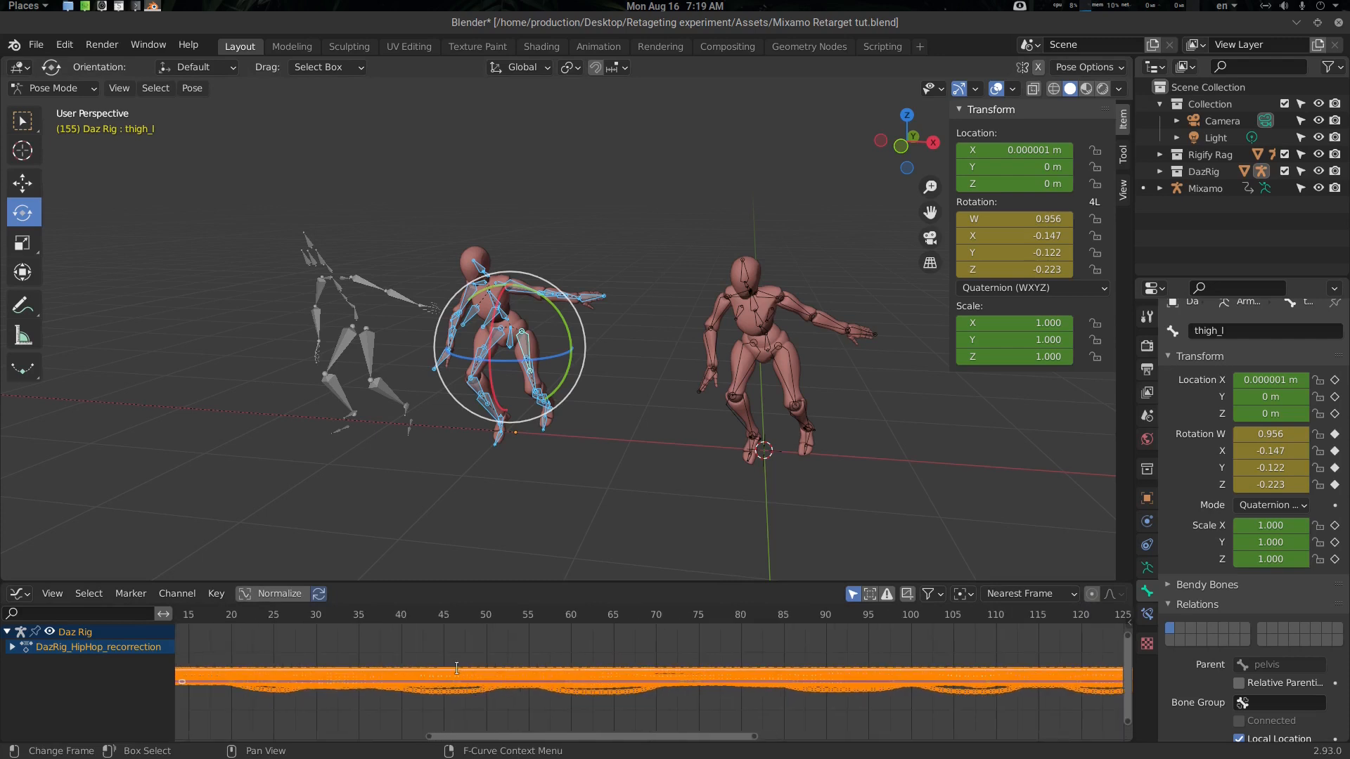
# Run Clean Keyframes on all the selected curves of the baked action.
pyautogui.press('F3')
pyautogui.press('Escape')
pyautogui.rightClick(416, 669)
pyautogui.press('F3')
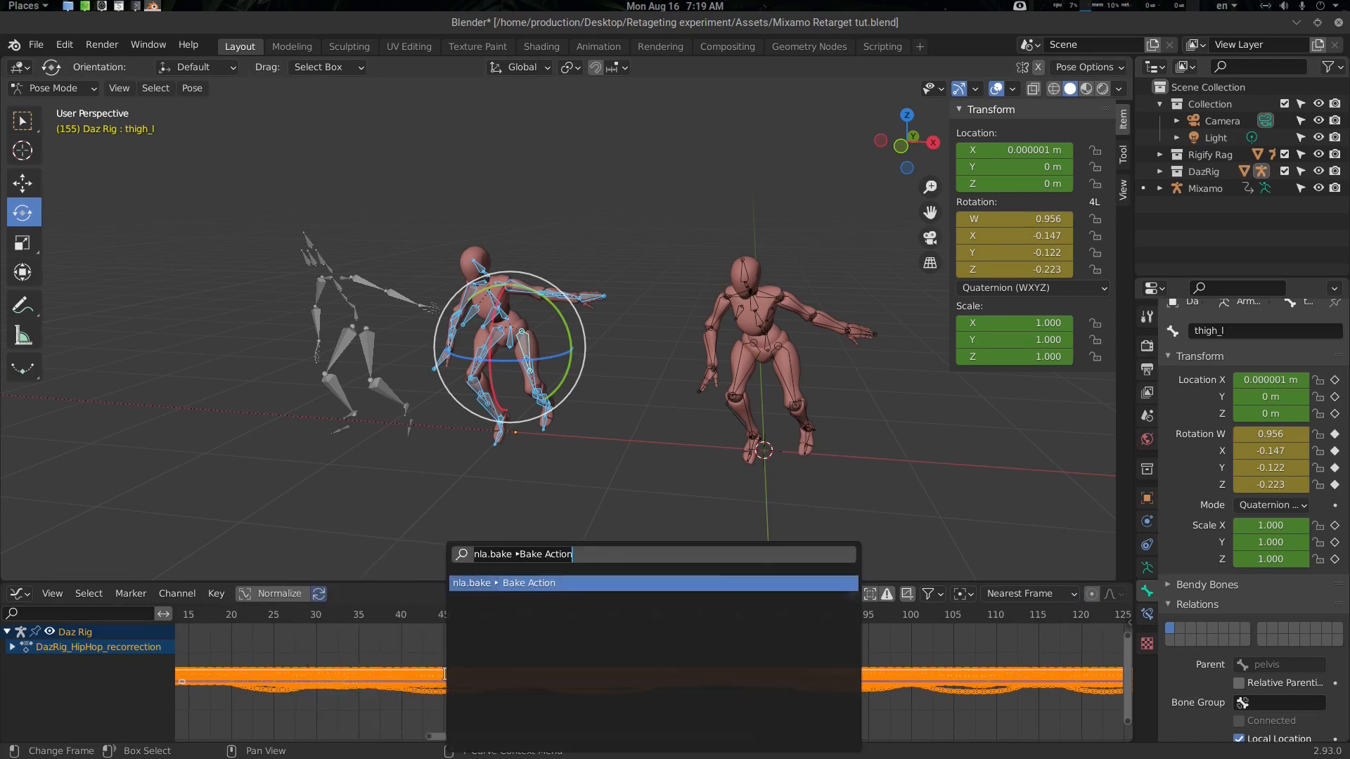
pyautogui.write('clean')
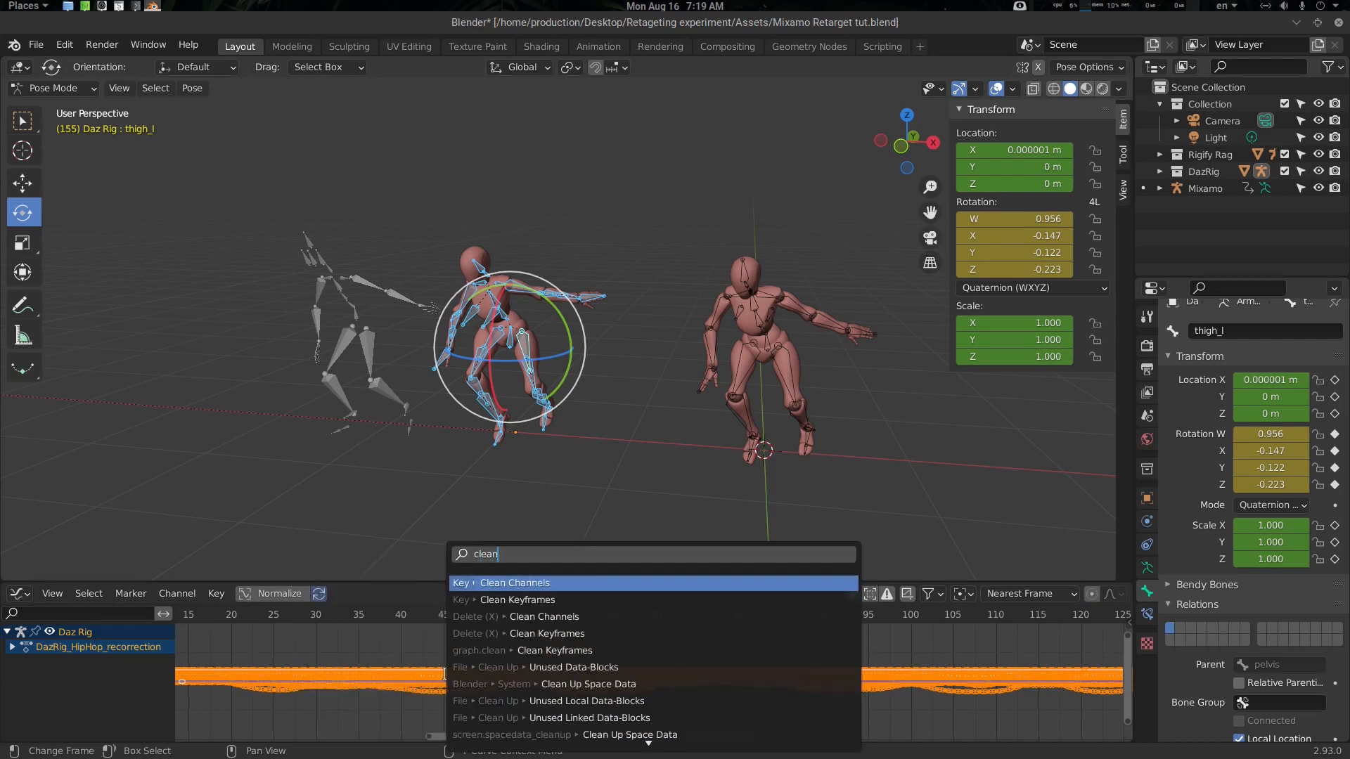
pyautogui.press('Down')
pyautogui.press('Return')
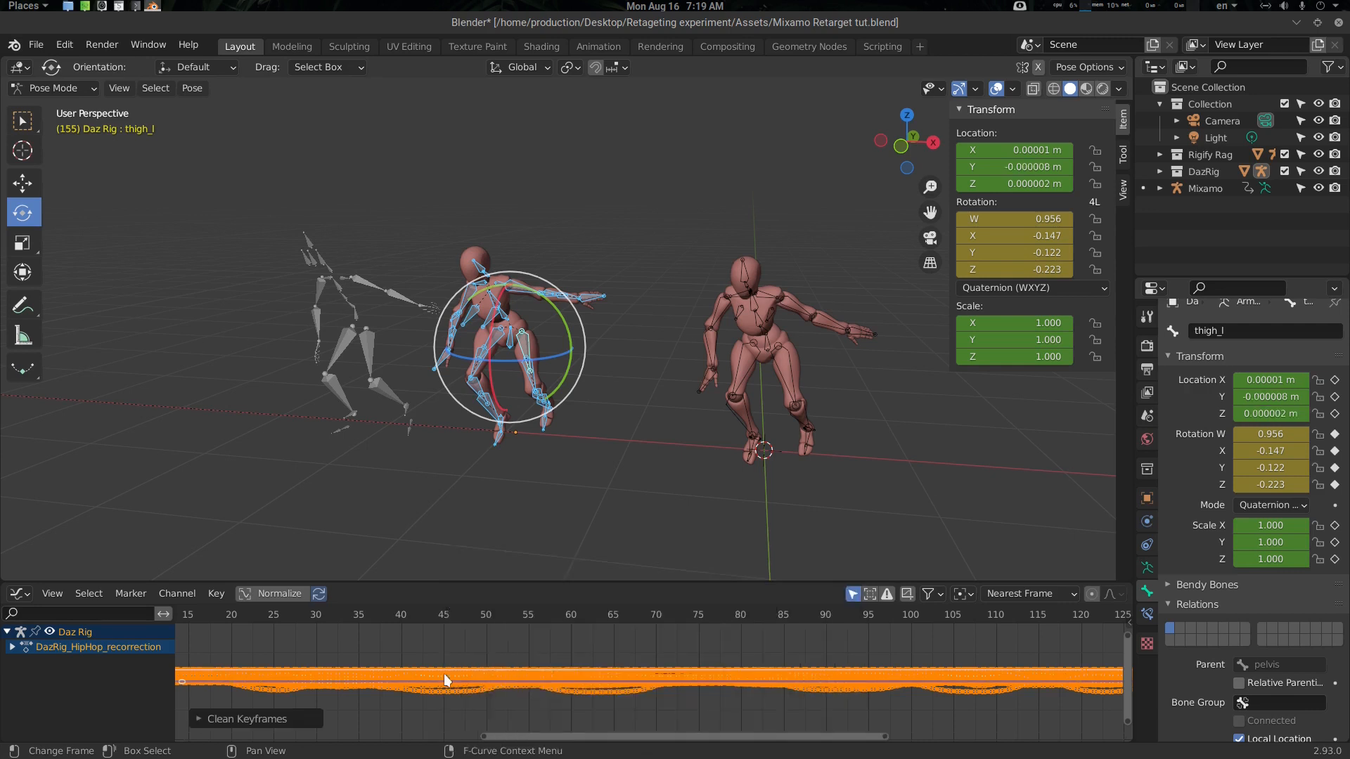
# Raise the Clean Keyframes threshold to 0.151 and play the animation to judge the motion.
pyautogui.click(239, 720)
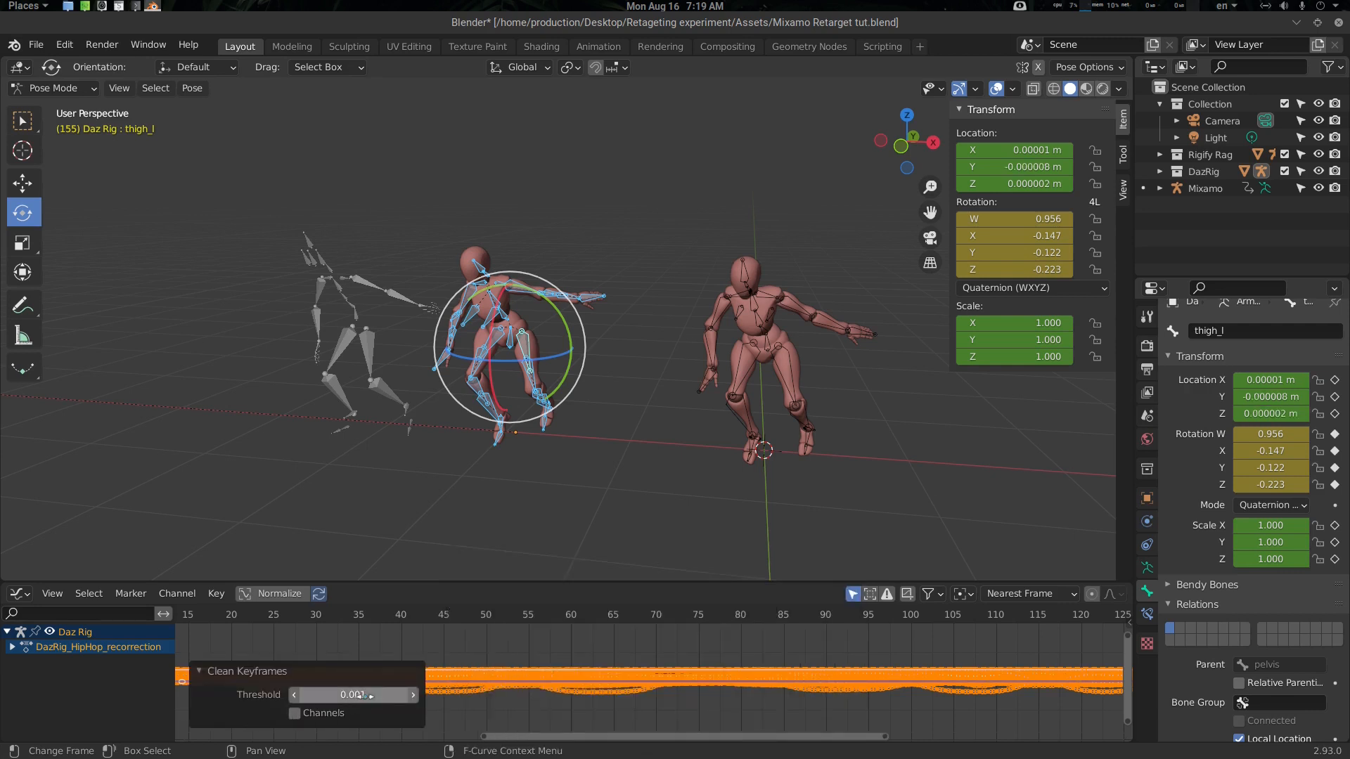
pyautogui.moveTo(380, 694); pyautogui.dragTo(429, 694)
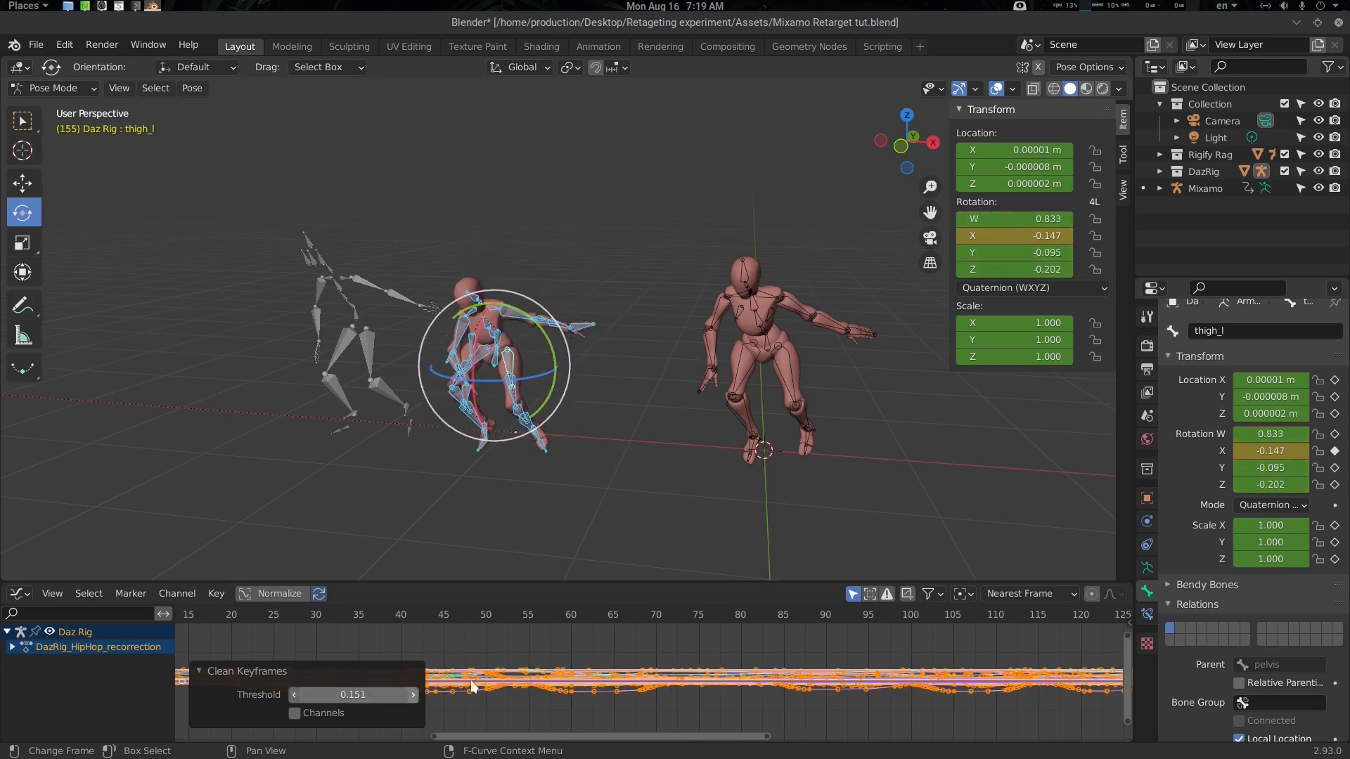
pyautogui.press('space')
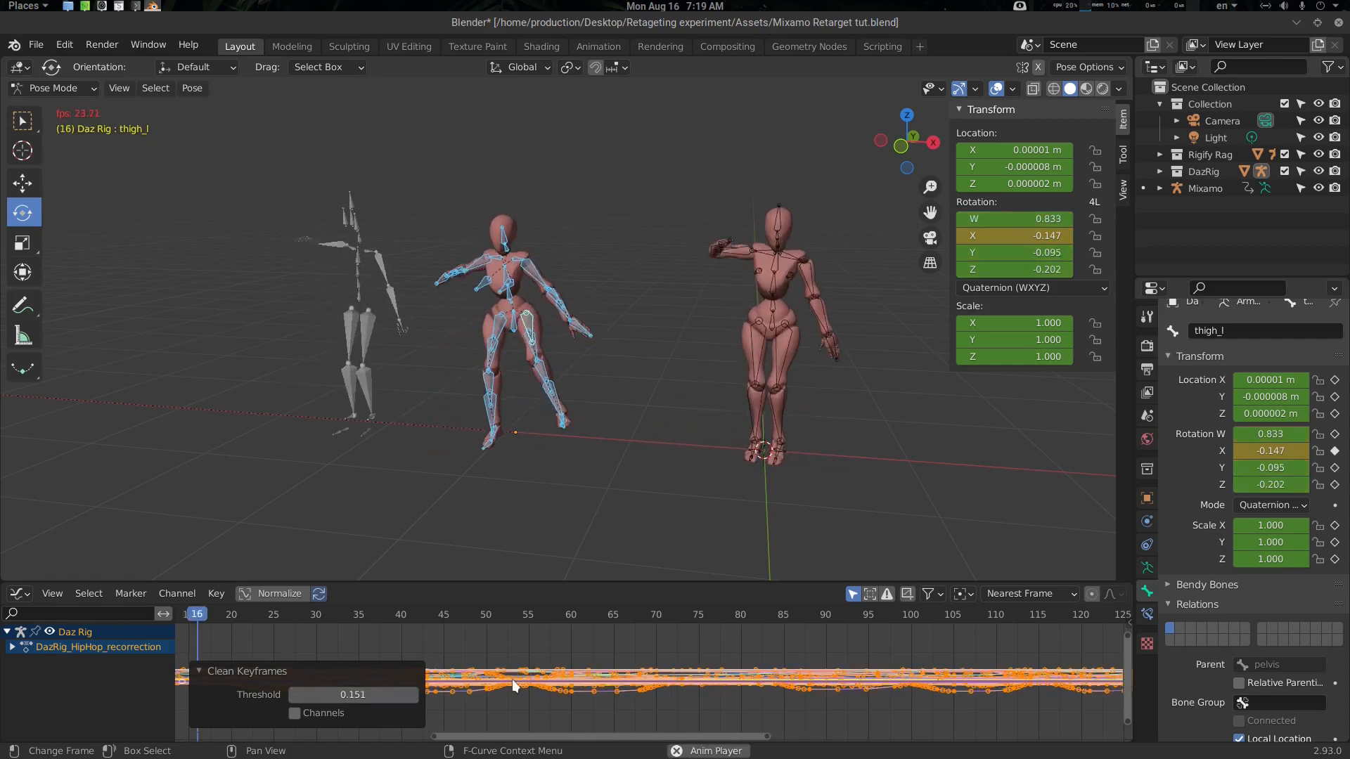
pyautogui.press('space')
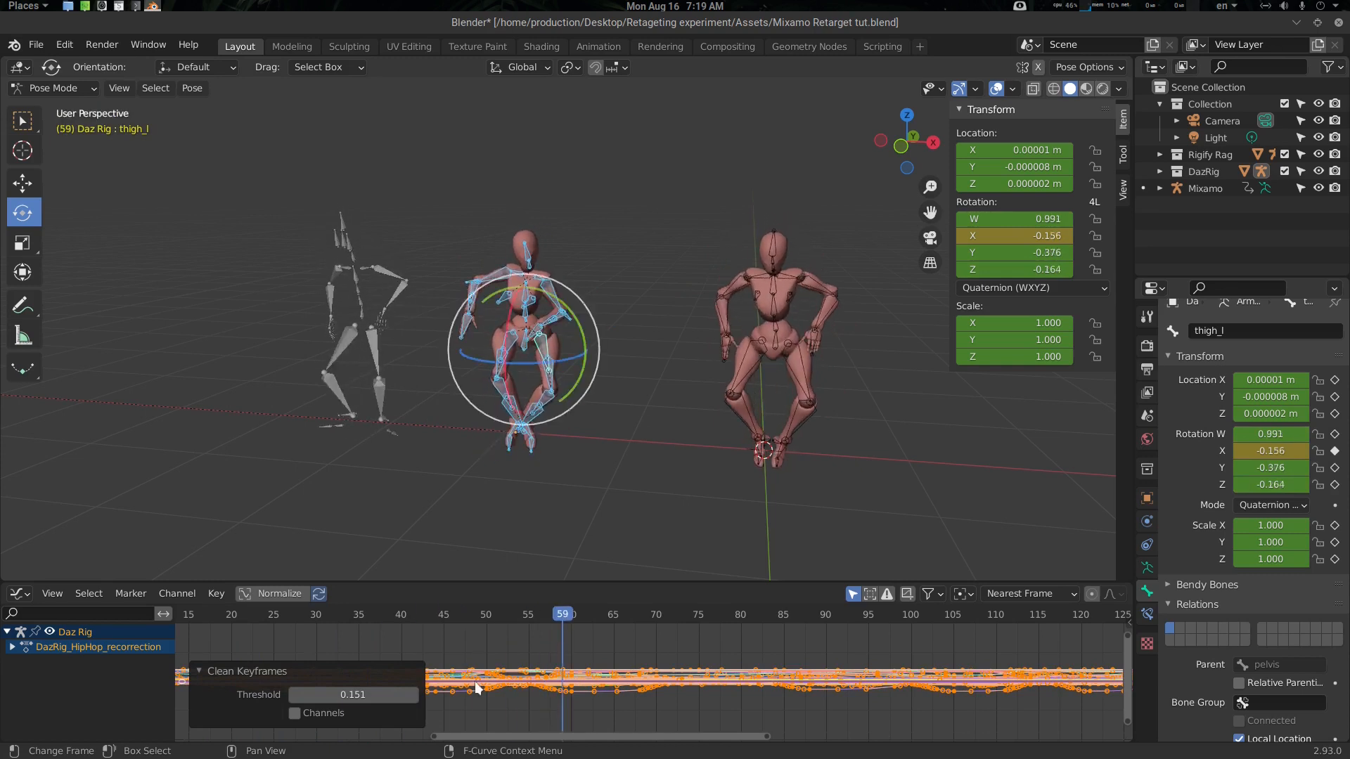
# Set the Clean Keyframes threshold to 0.1 and replay the animation to compare the motion.
pyautogui.click(381, 693)
pyautogui.write('.1')
pyautogui.press('Return')
pyautogui.press('space')
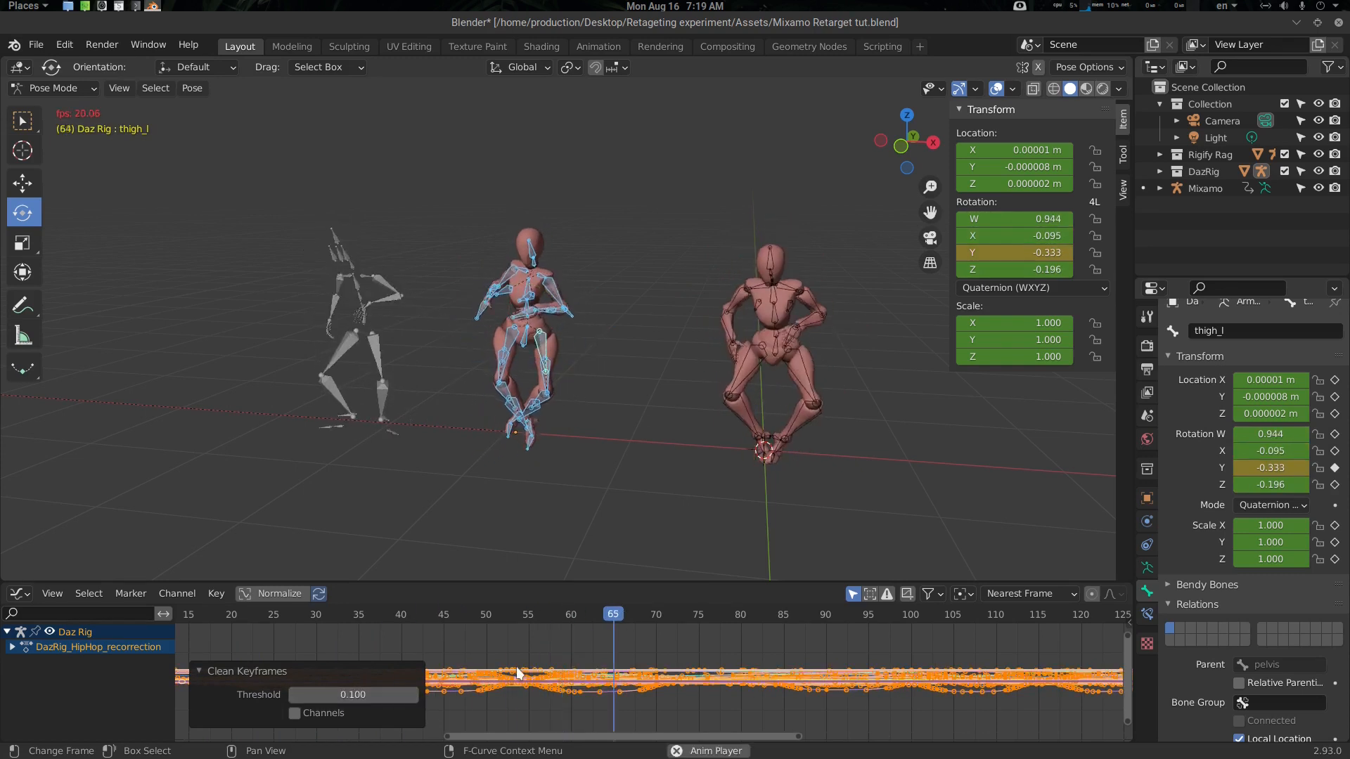
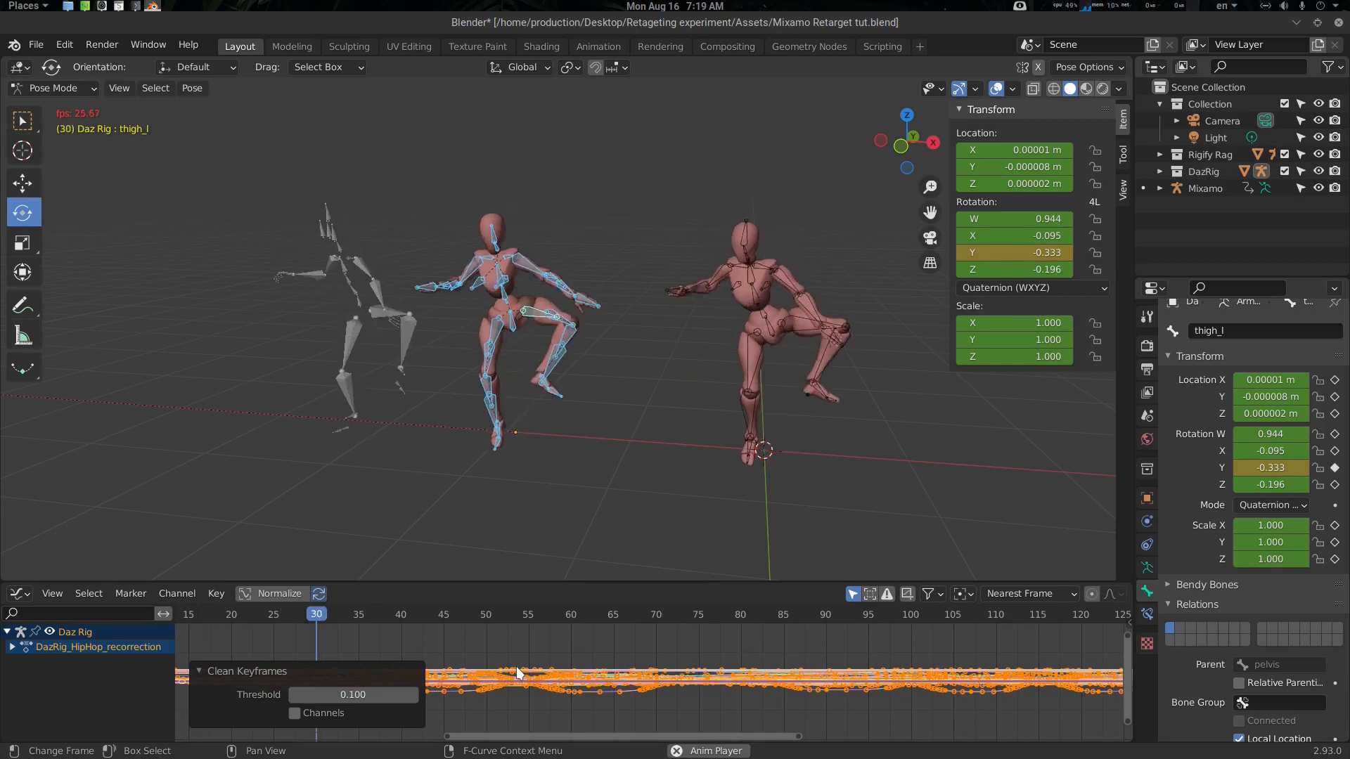
pyautogui.press('space')
pyautogui.moveTo(516, 667); pyautogui.dragTo(537, 669, button='middle')
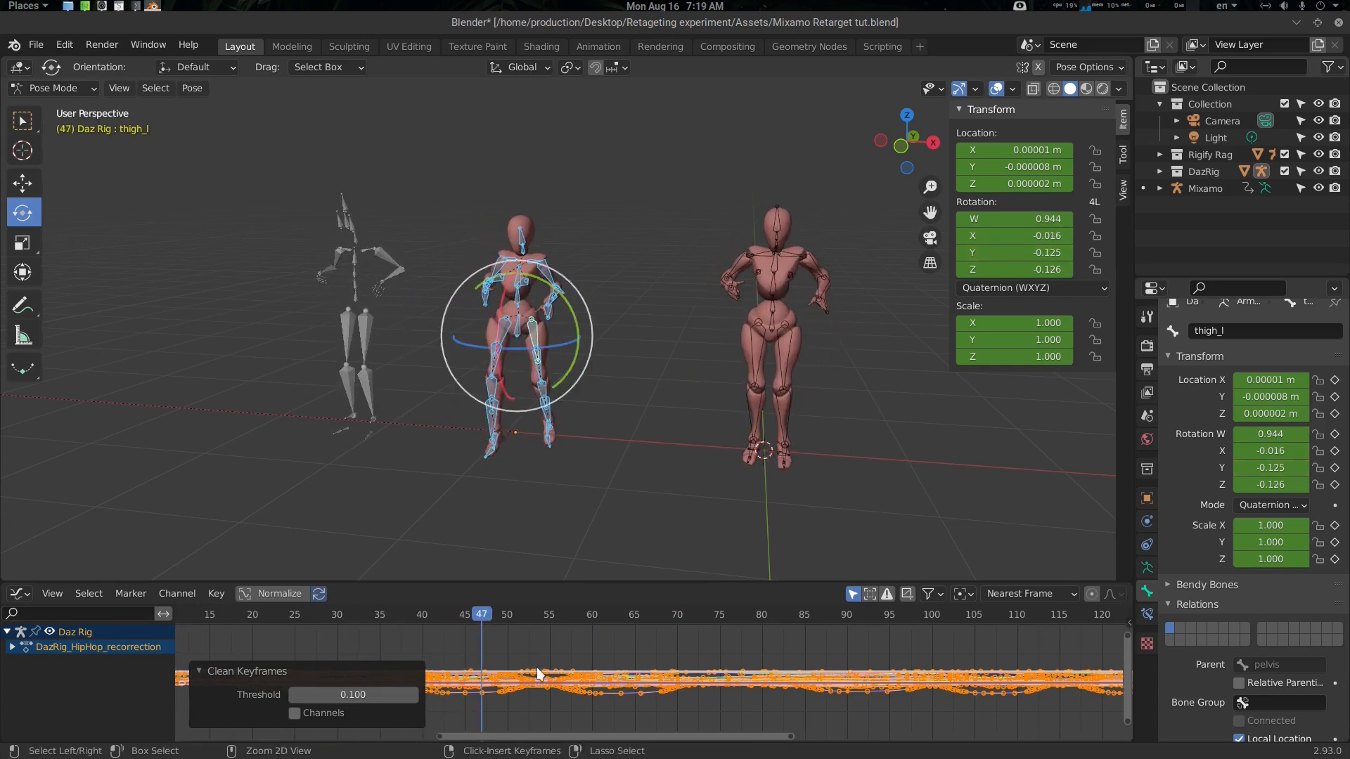
# Undo the keyframe cleaning and play back the densely keyed animation.
pyautogui.hotkey('ctrl', 'z')
pyautogui.press('space')
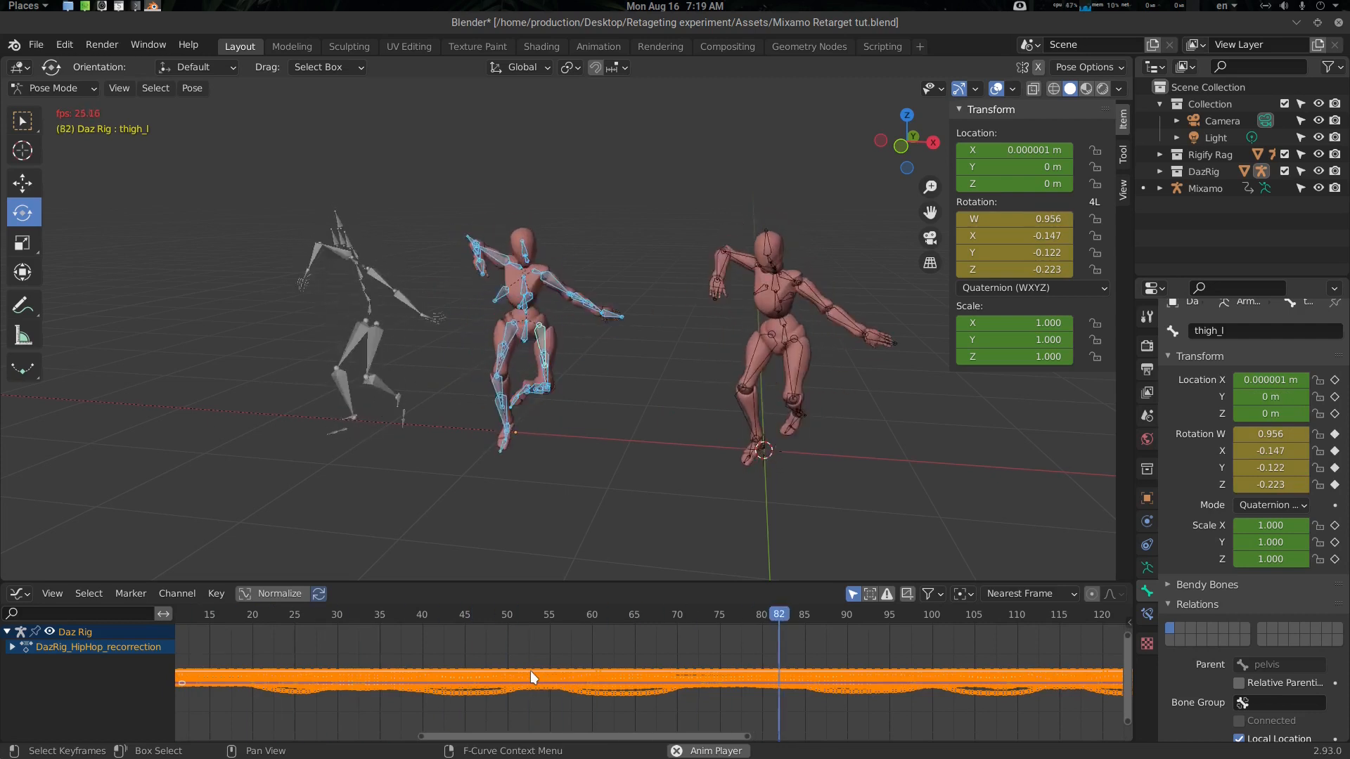
pyautogui.press('space')
# Switch the Graph Editor area back to the Timeline and clear the keyframe selection.
pyautogui.click(21, 595)
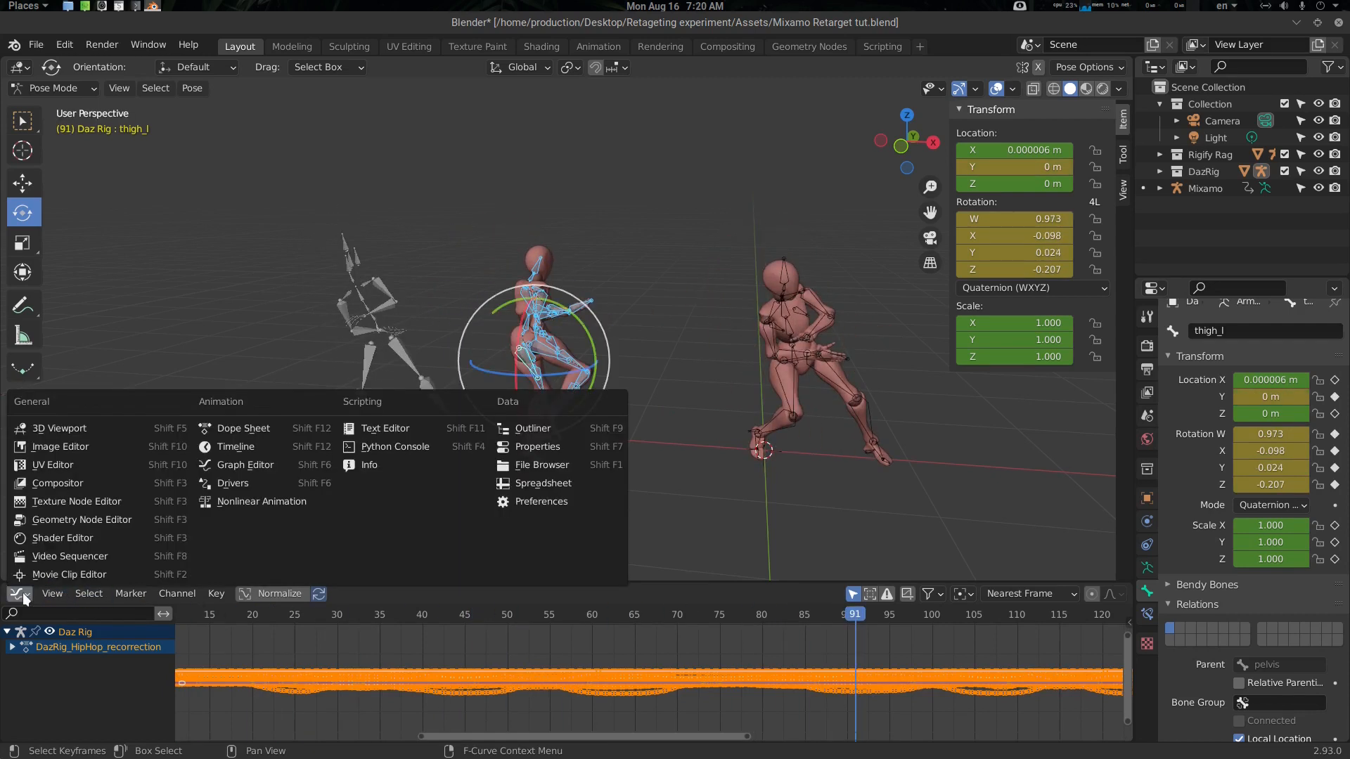
pyautogui.click(245, 465)
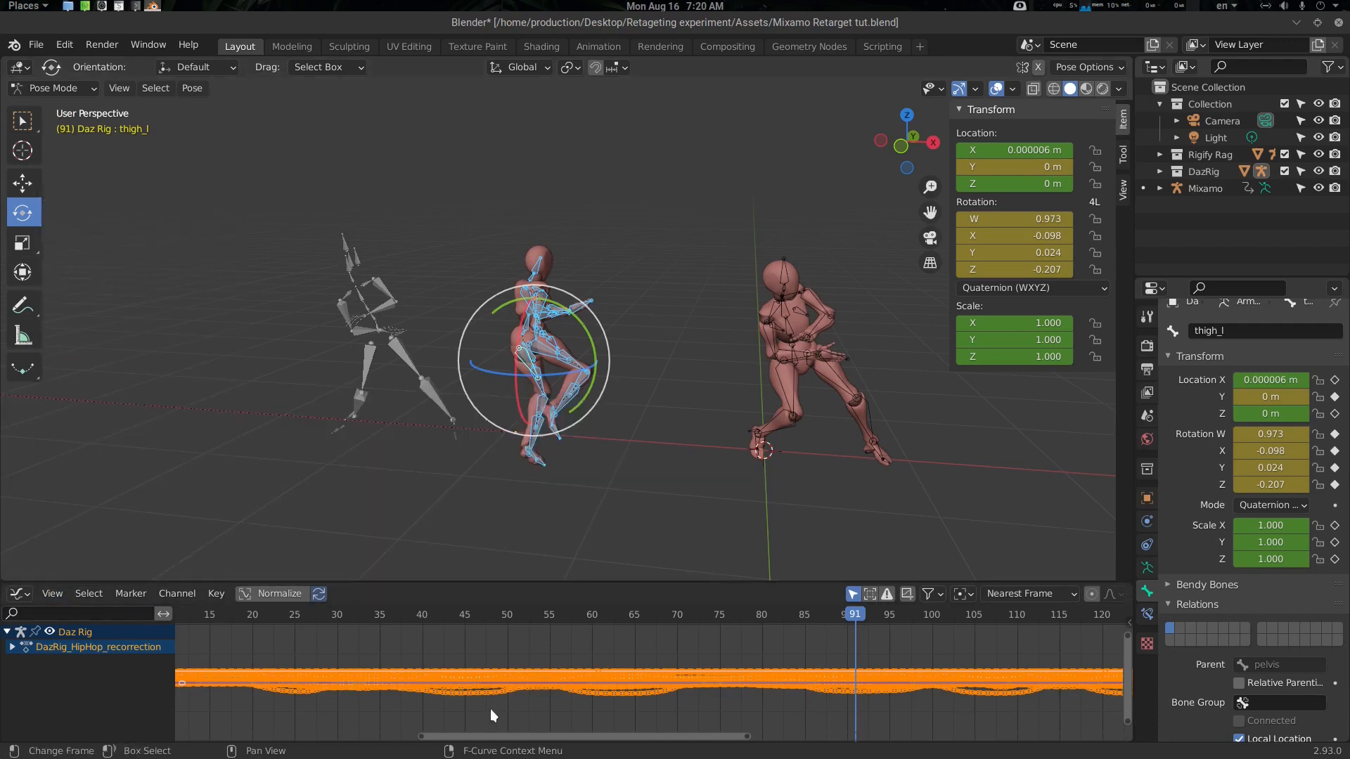
pyautogui.hotkey('ctrl', 'Tab')
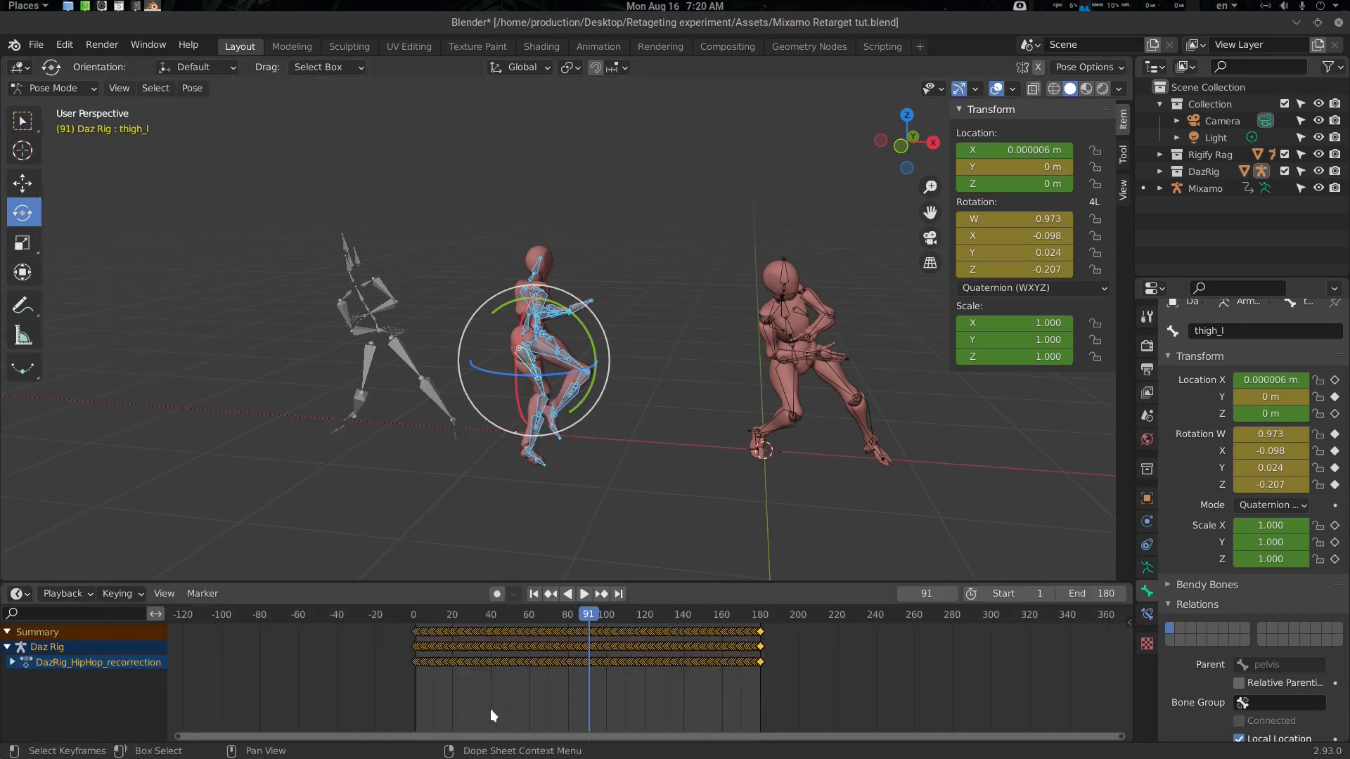
pyautogui.moveTo(500, 706); pyautogui.dragTo(480, 705, button='middle')
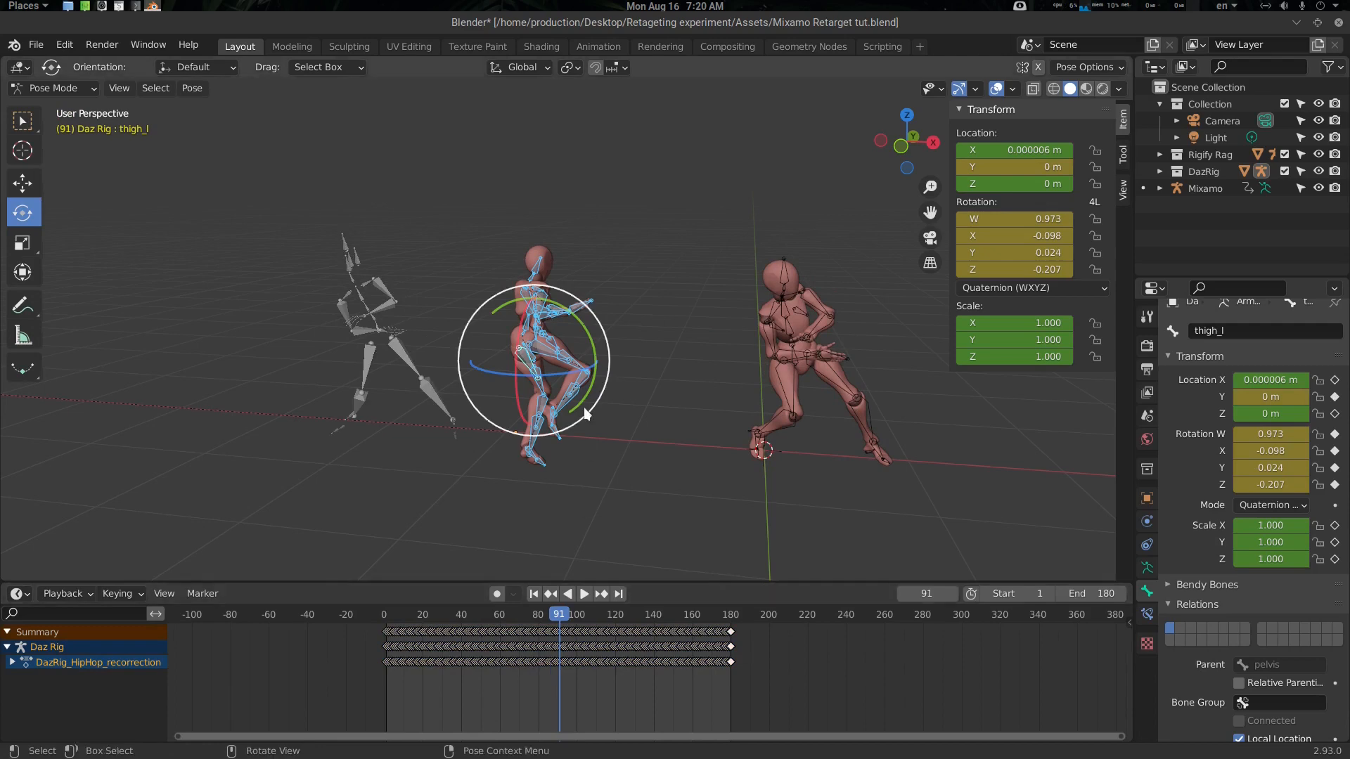
# Return the Daz rig to Object Mode and deselect everything.
pyautogui.scroll(5, 610, 404)
pyautogui.moveTo(610, 406); pyautogui.dragTo(495, 419, button='middle')
pyautogui.hotkey('ctrl', 'Tab')
pyautogui.scroll(-2, 513, 419)
pyautogui.hotkey('alt', 'a')
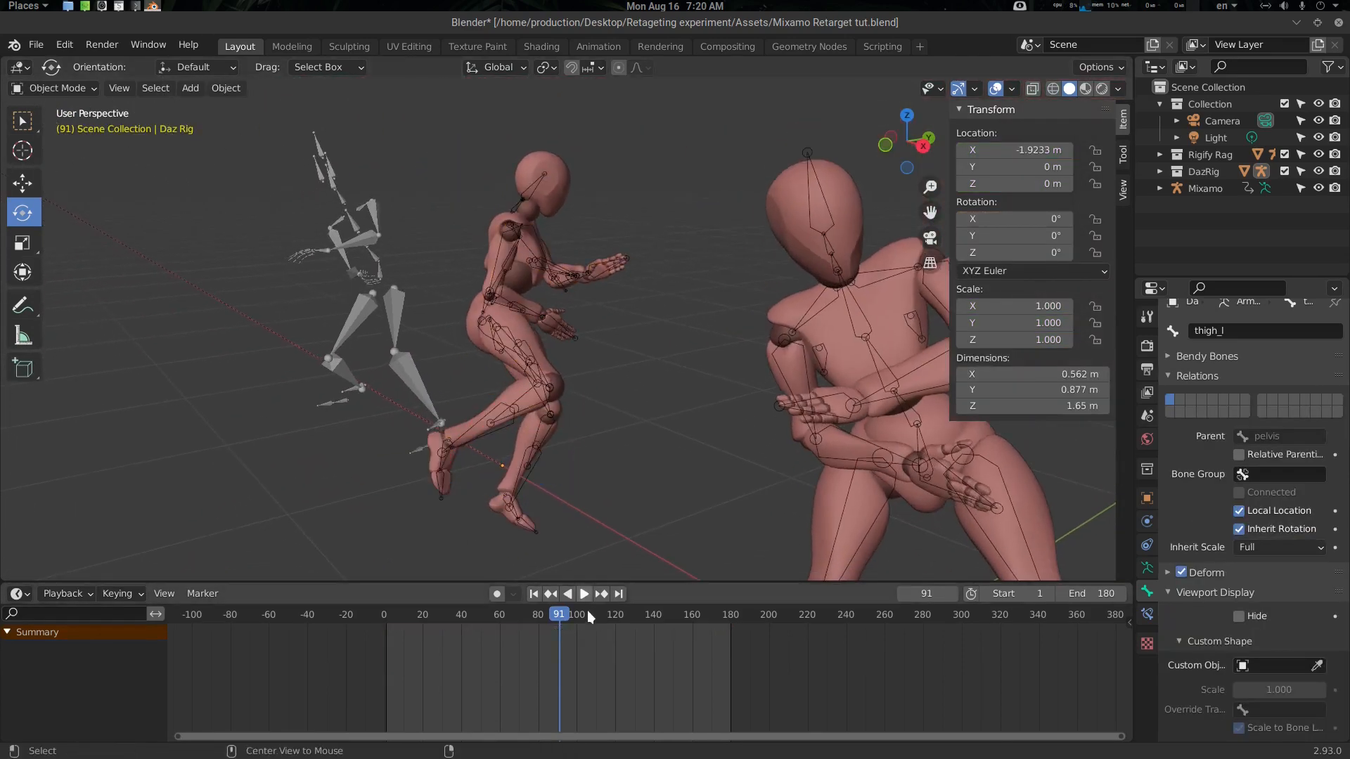
# Review the animation up to frame 144 and view the Daz character from the front.
pyautogui.press('space')
pyautogui.press('space')
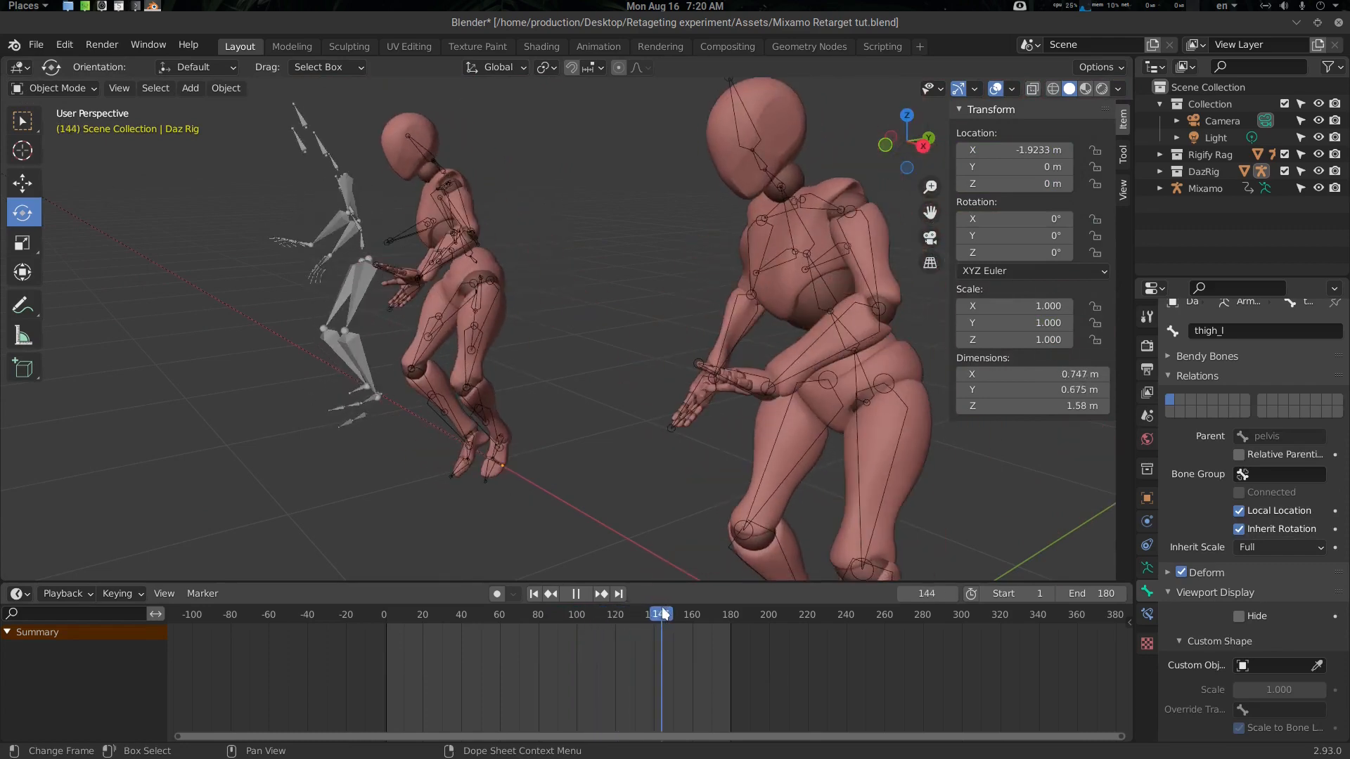
pyautogui.moveTo(583, 391); pyautogui.dragTo(612, 256, button='middle')
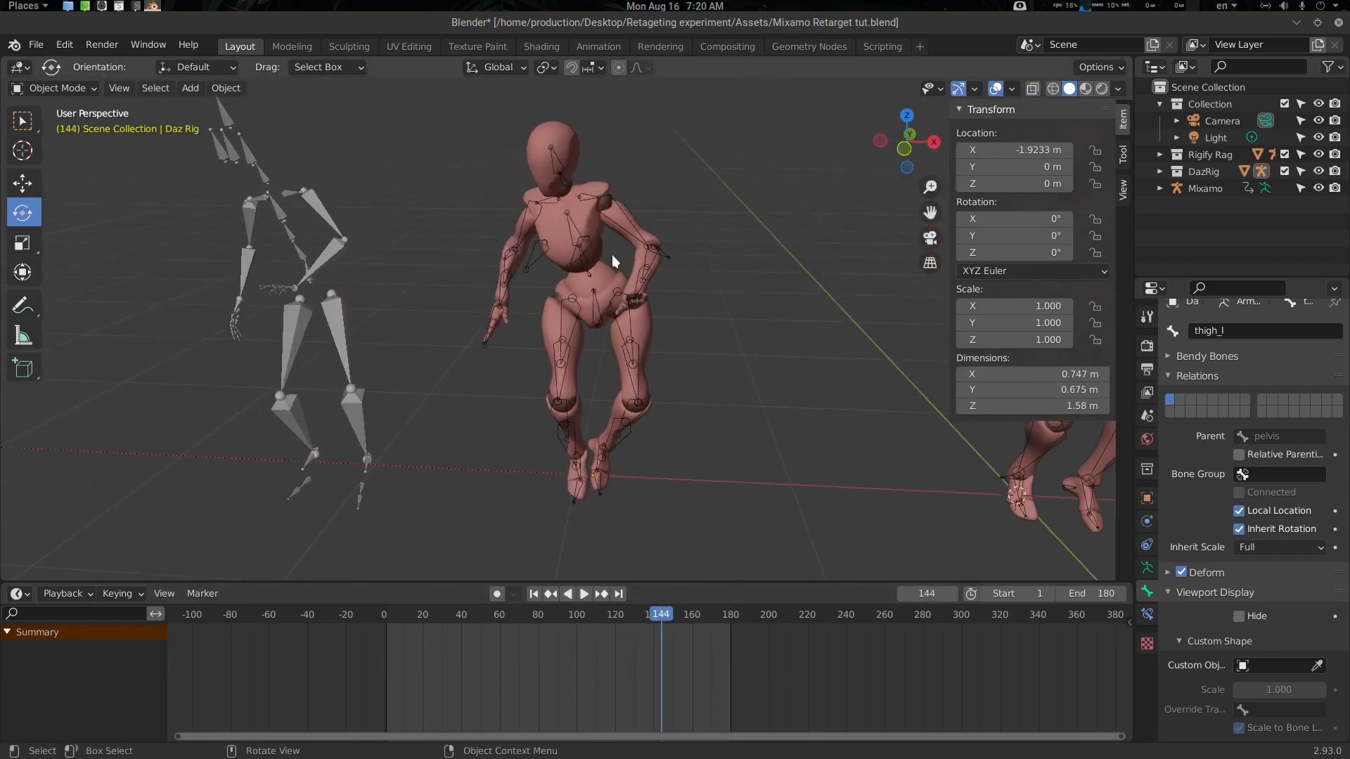
# Select the Daz rig and examine the FBX export options, including the Bake Animation settings, without exporting.
pyautogui.click(577, 224)
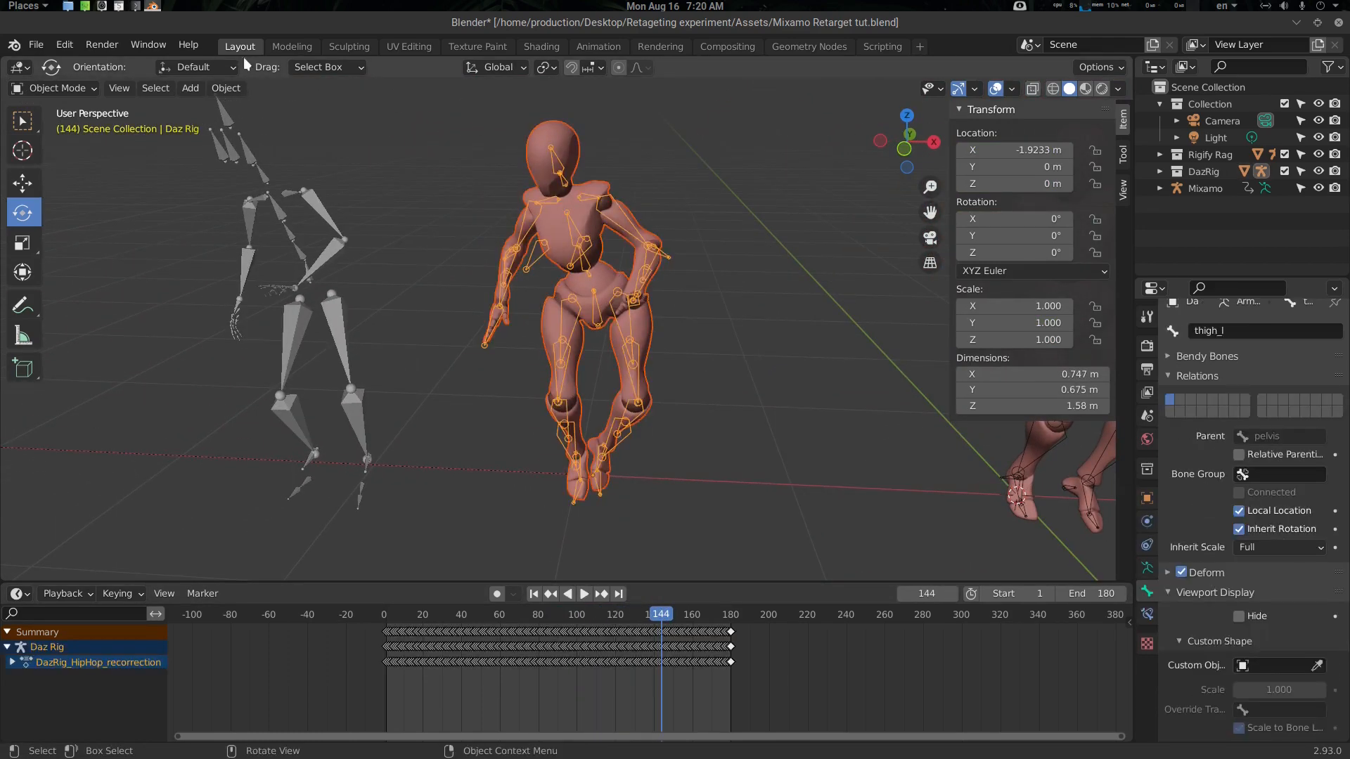
pyautogui.click(36, 45)
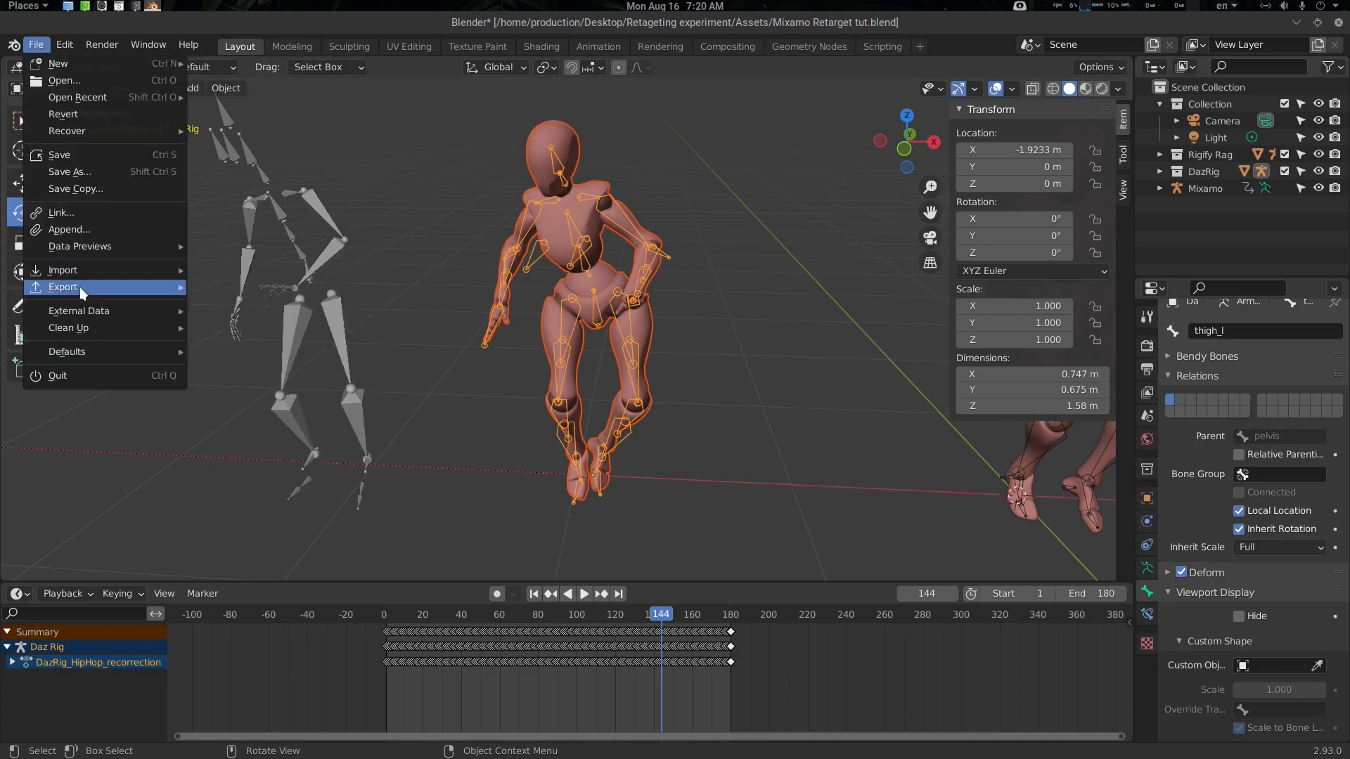
pyautogui.moveTo(80, 289)
pyautogui.click(251, 419)
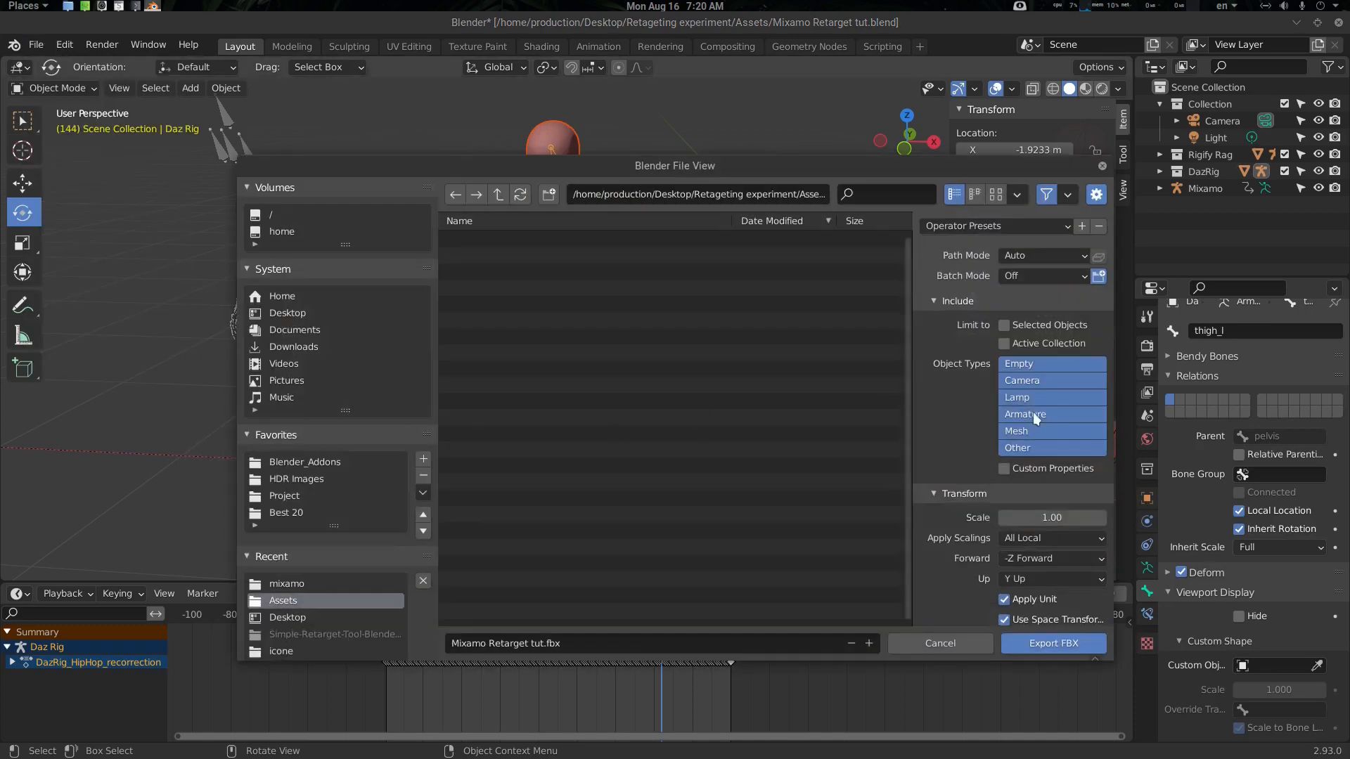
pyautogui.scroll(-2, 972, 549)
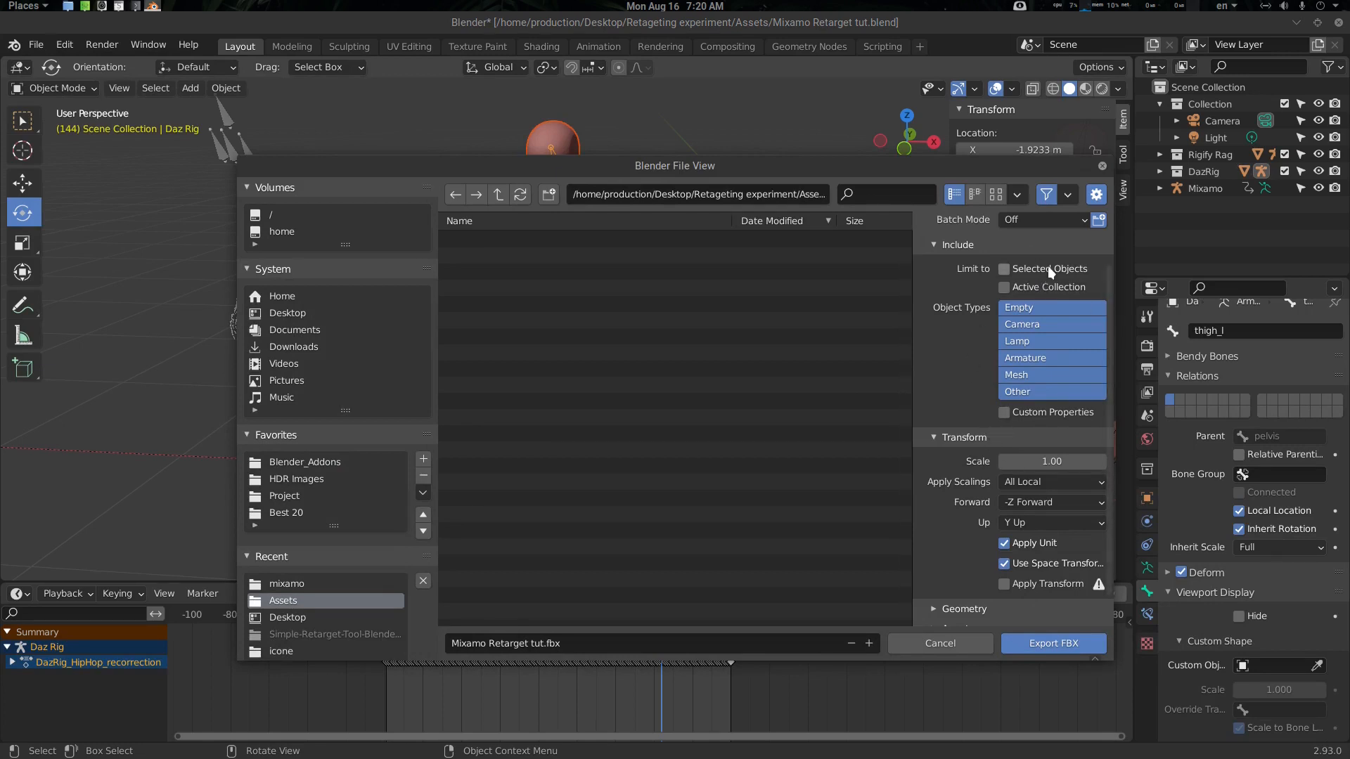
pyautogui.scroll(-1, 985, 556)
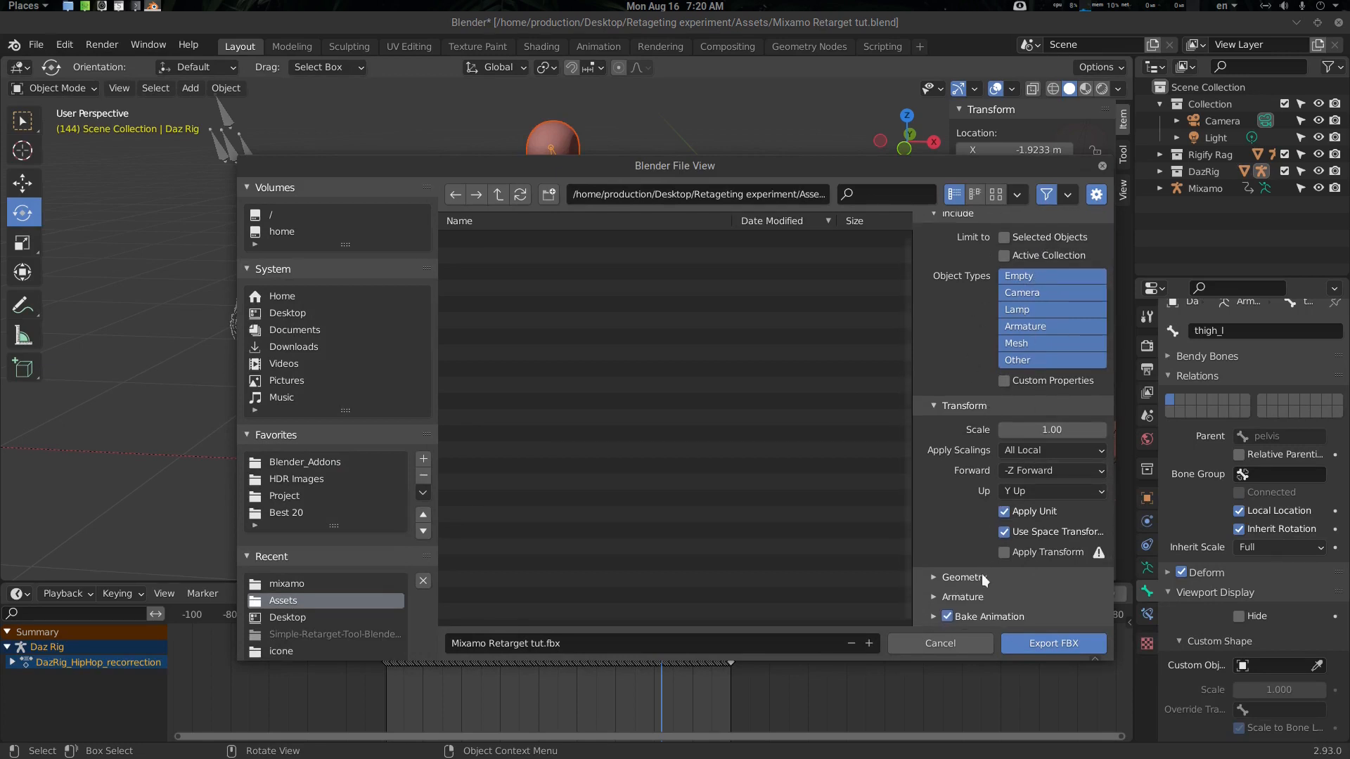
pyautogui.click(932, 617)
pyautogui.scroll(-3, 1004, 566)
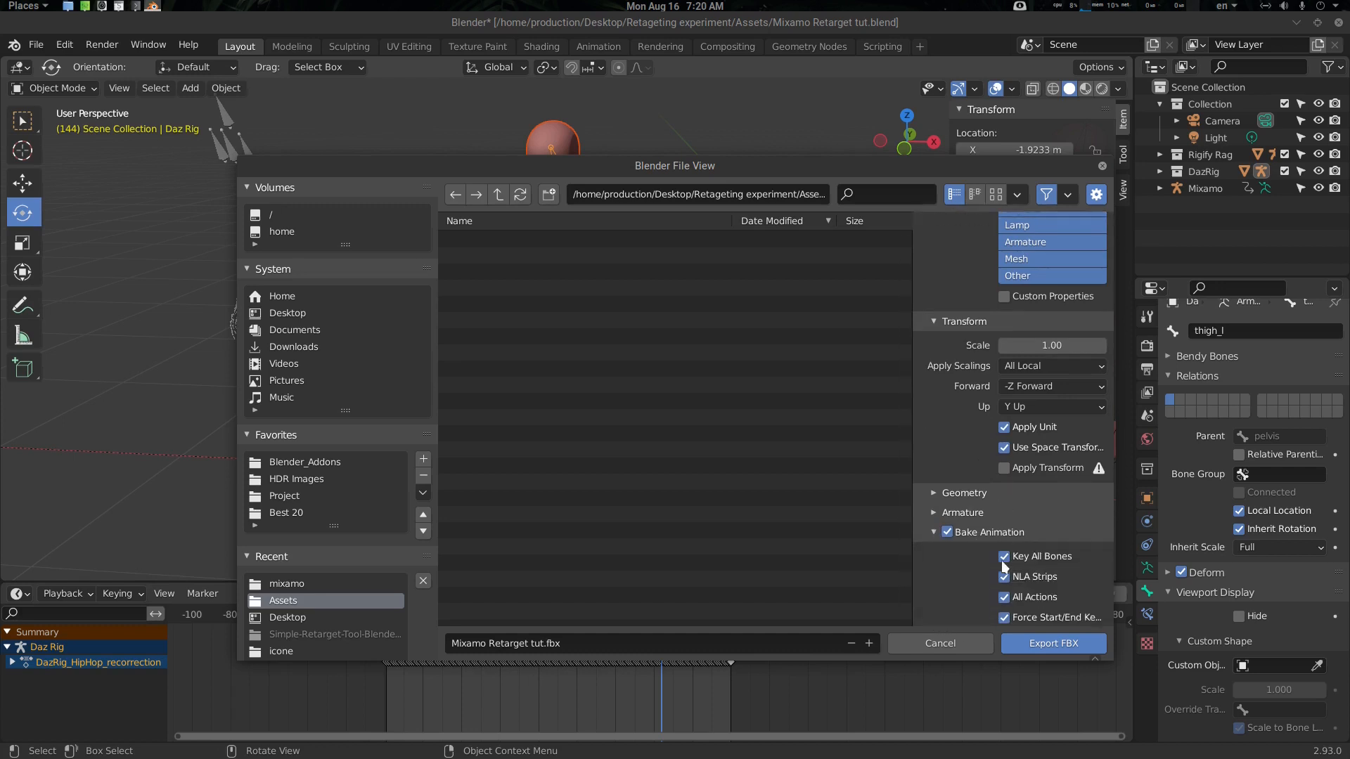
pyautogui.scroll(-2, 1031, 580)
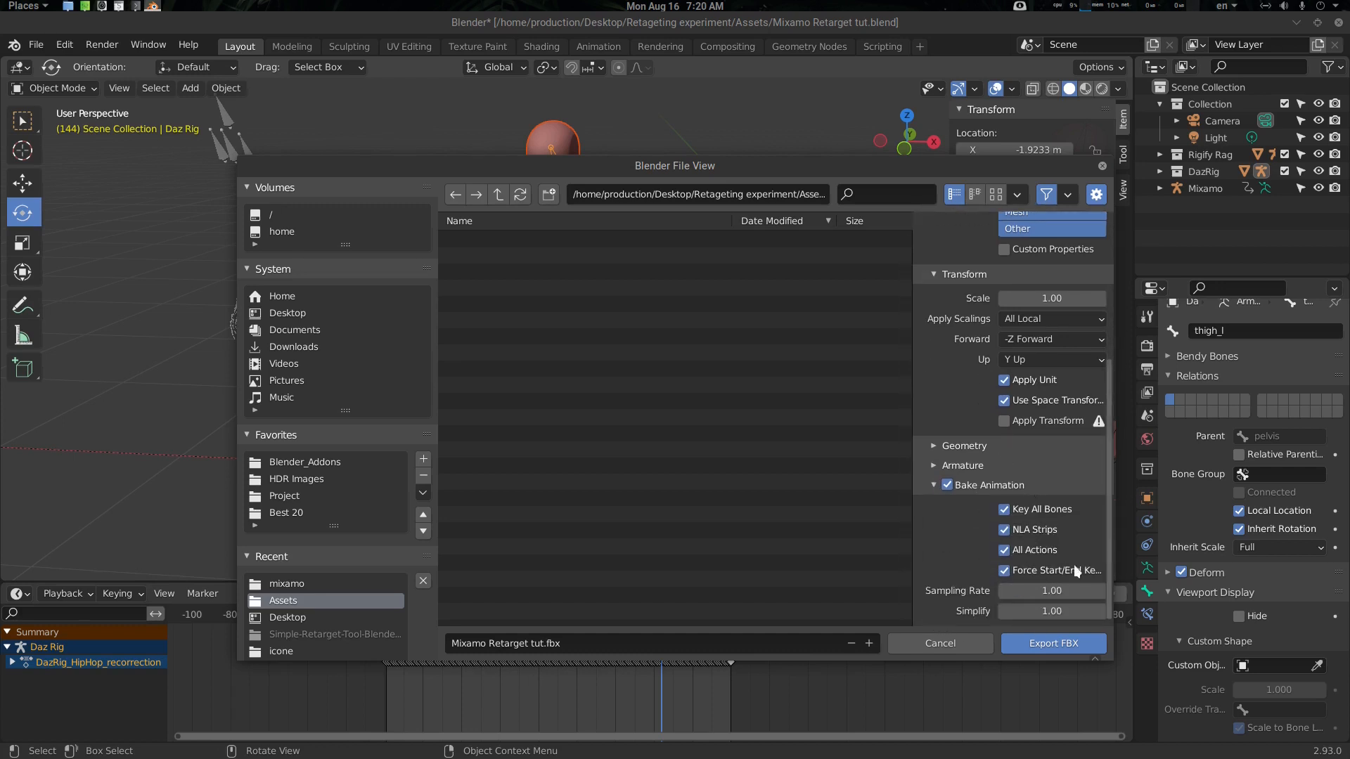
pyautogui.click(939, 644)
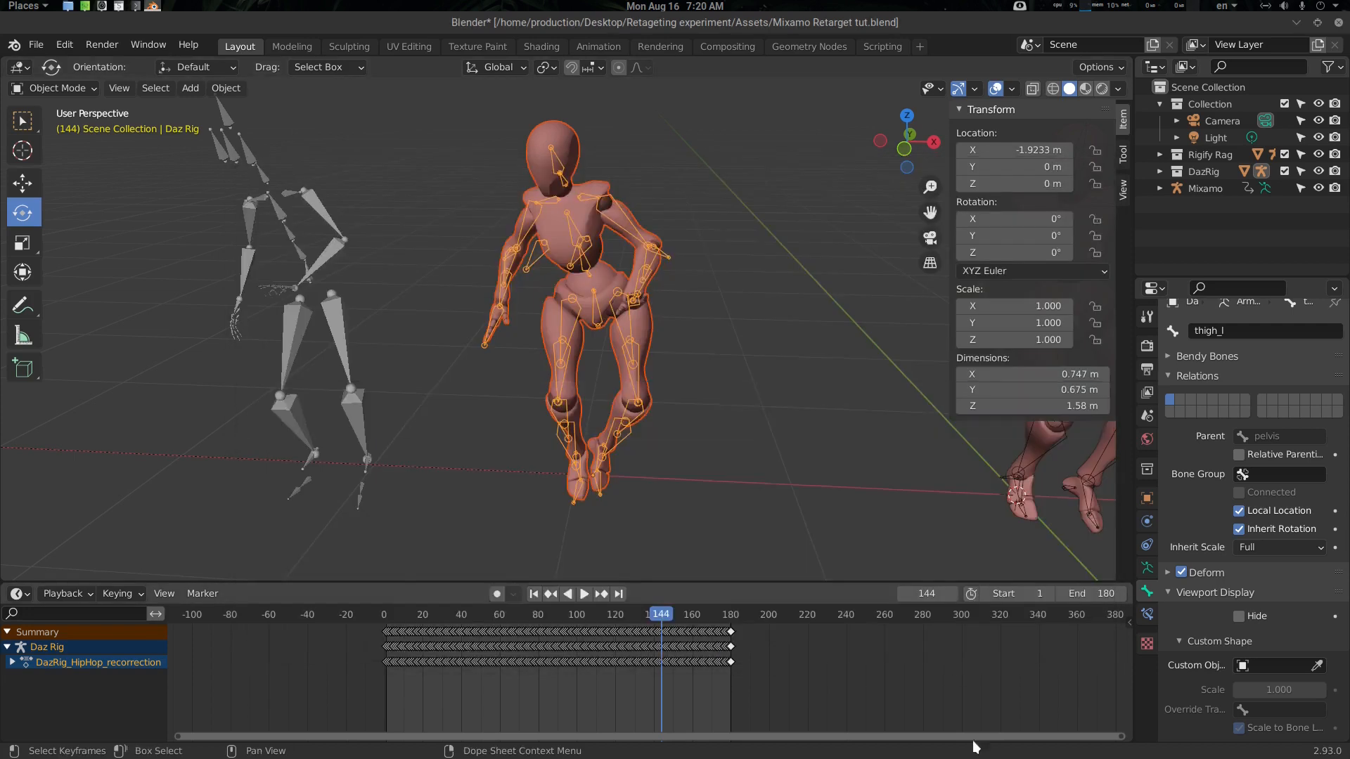
# Reselect only the Daz armature and review its animation by scrubbing back through the earlier frames.
pyautogui.moveTo(693, 457); pyautogui.dragTo(629, 329, button='middle')
pyautogui.hotkey('alt', 'a')
pyautogui.click(629, 327)
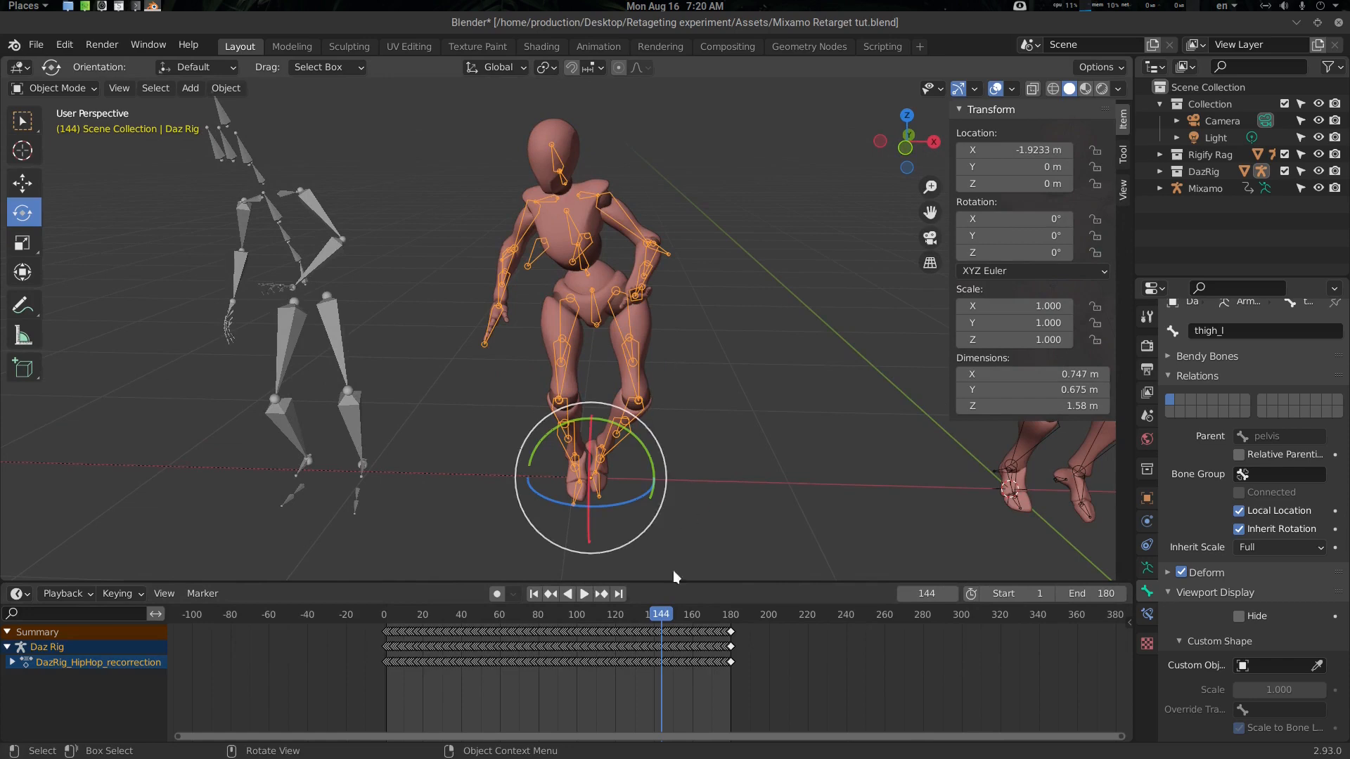
pyautogui.moveTo(661, 627); pyautogui.dragTo(561, 628)
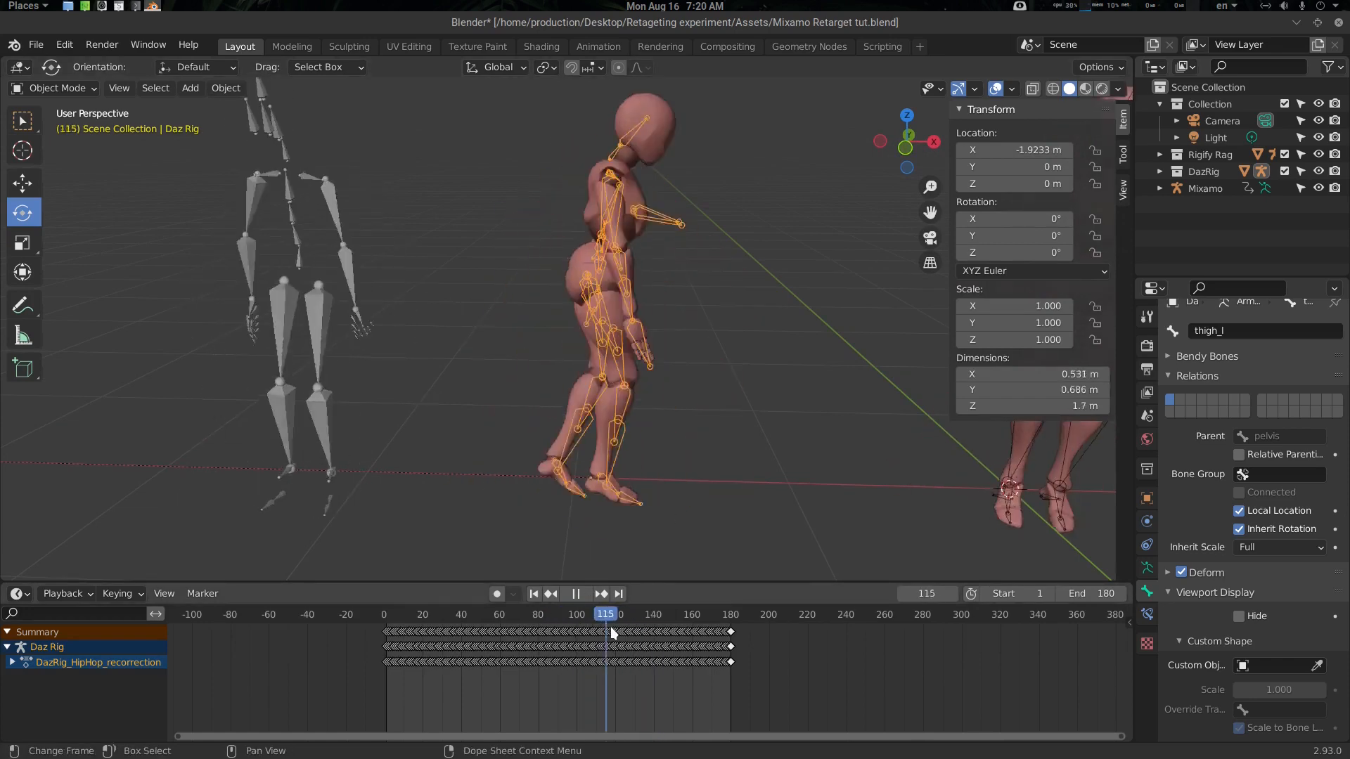
pyautogui.press('space')
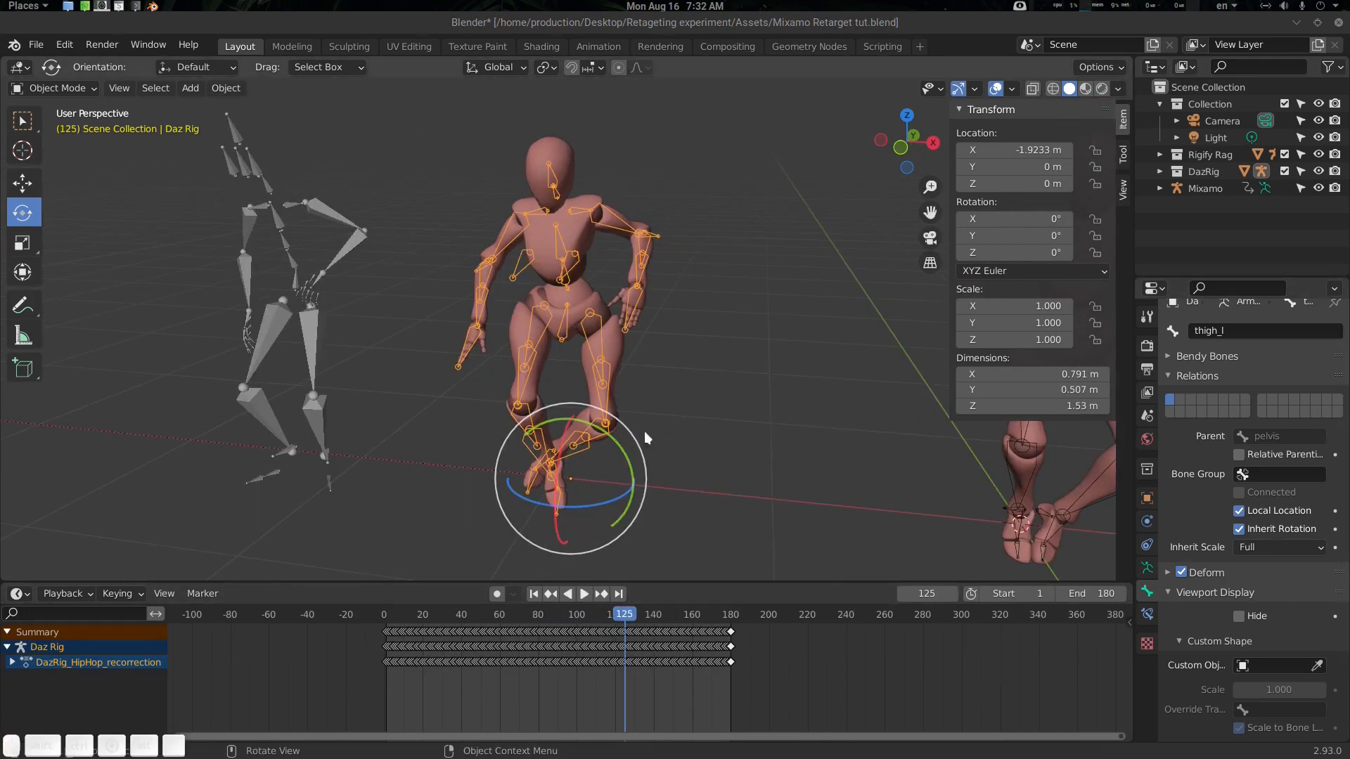
# Examine the Bake Action options for the Daz rig, then close them without baking.
pyautogui.moveTo(675, 366); pyautogui.dragTo(545, 371, button='middle')
pyautogui.hotkey('alt', 'a')
pyautogui.press('a')
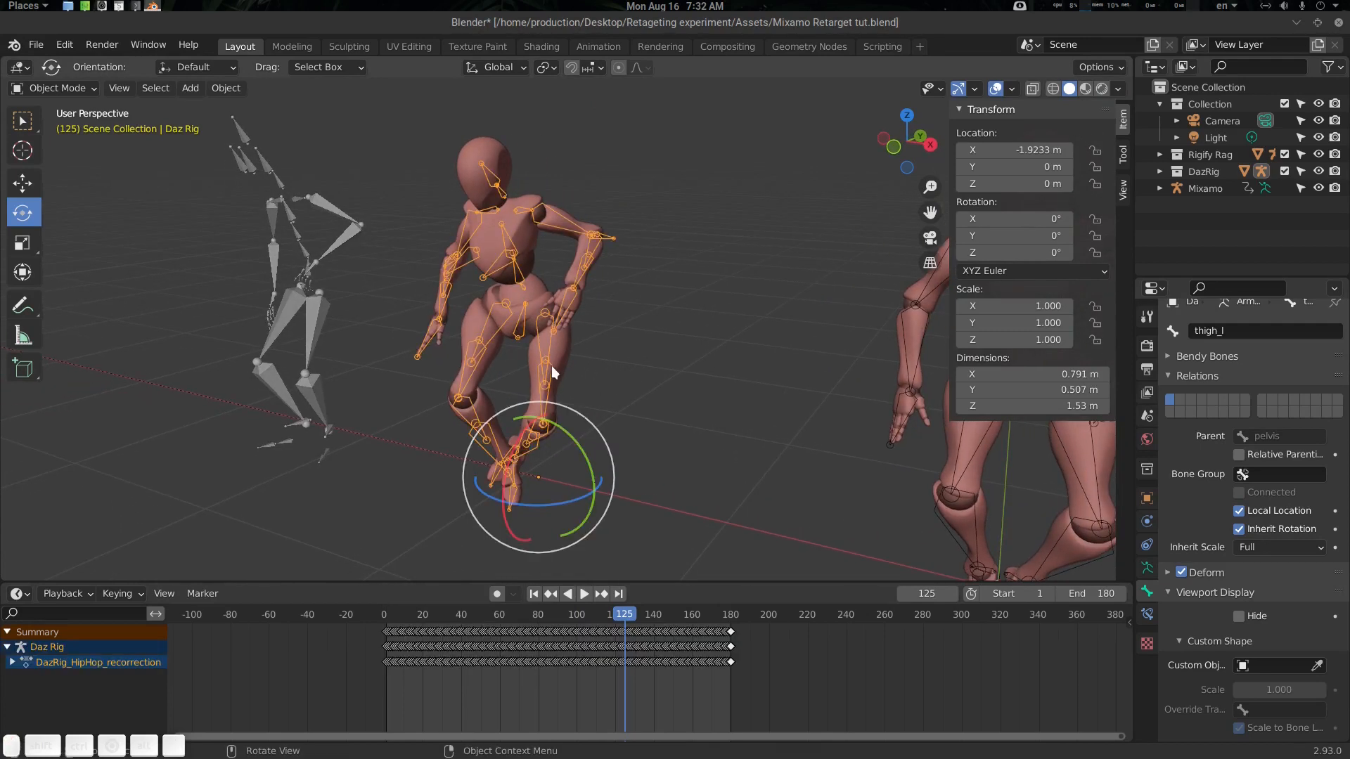
pyautogui.press('F3')
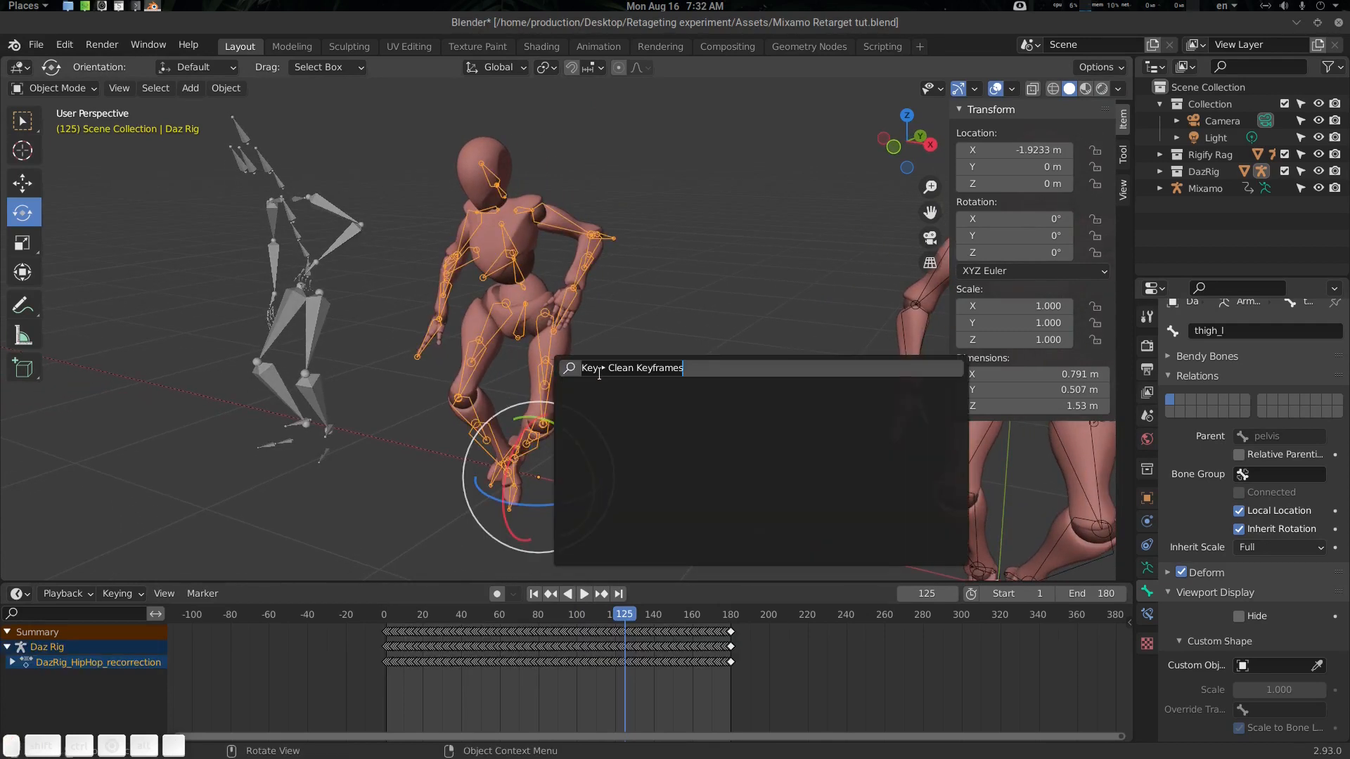
pyautogui.write('bake')
pyautogui.press('Down')
pyautogui.press('Return')
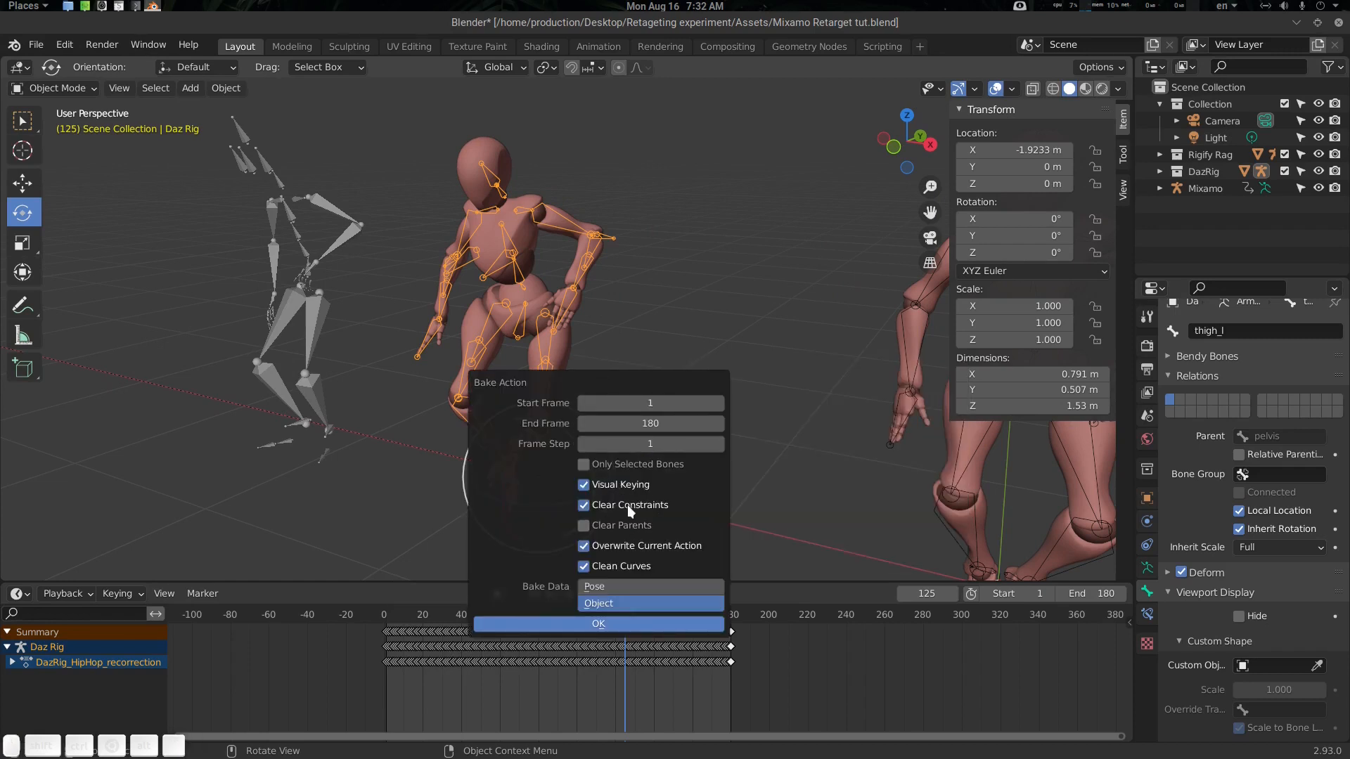
pyautogui.press('Escape')
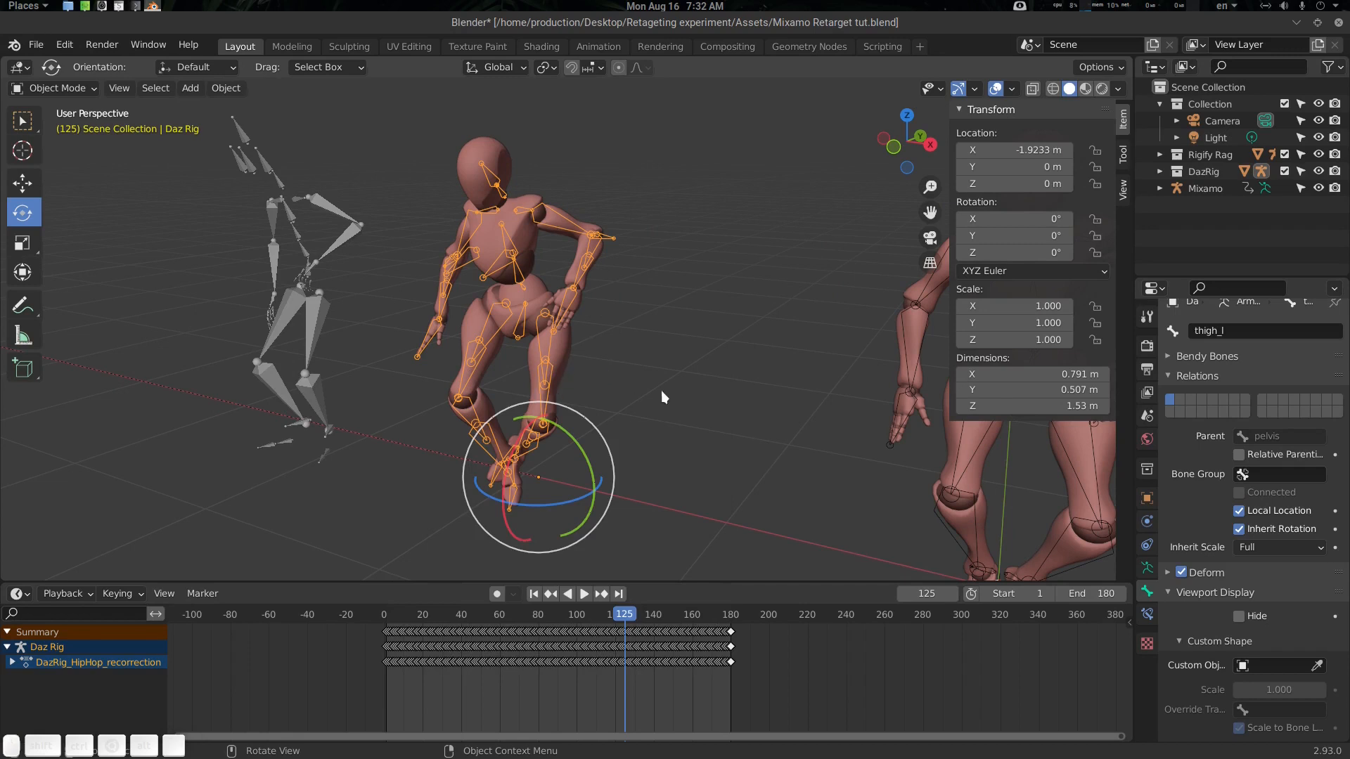
# Select the Daz rig and check the bone constraints on its thigh_l bone.
pyautogui.hotkey('alt', 'a')
pyautogui.click(547, 368)
pyautogui.click(1145, 617)
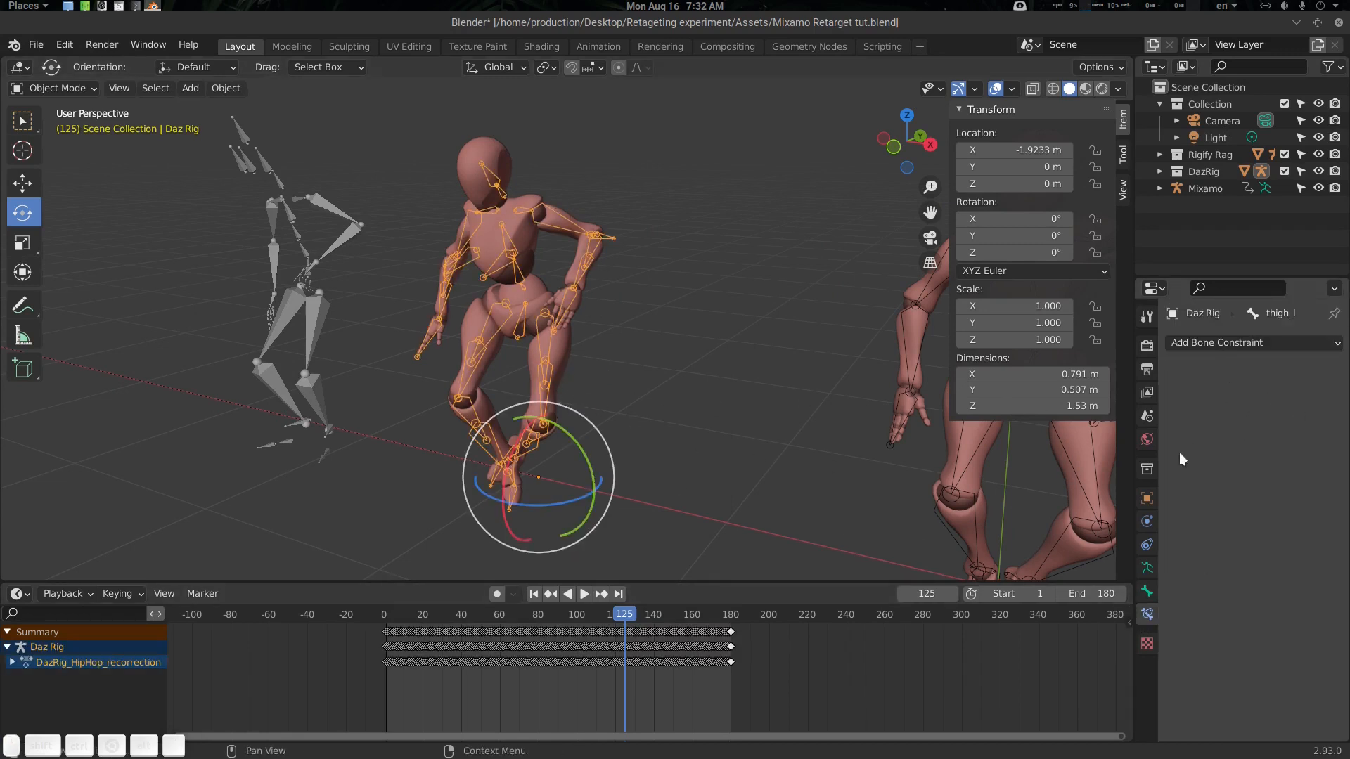
# Inspect the bone constraints on the Rigify metarig in Pose Mode with all bones selected, and return to Object Mode.
pyautogui.moveTo(727, 398); pyautogui.dragTo(843, 462, button='middle')
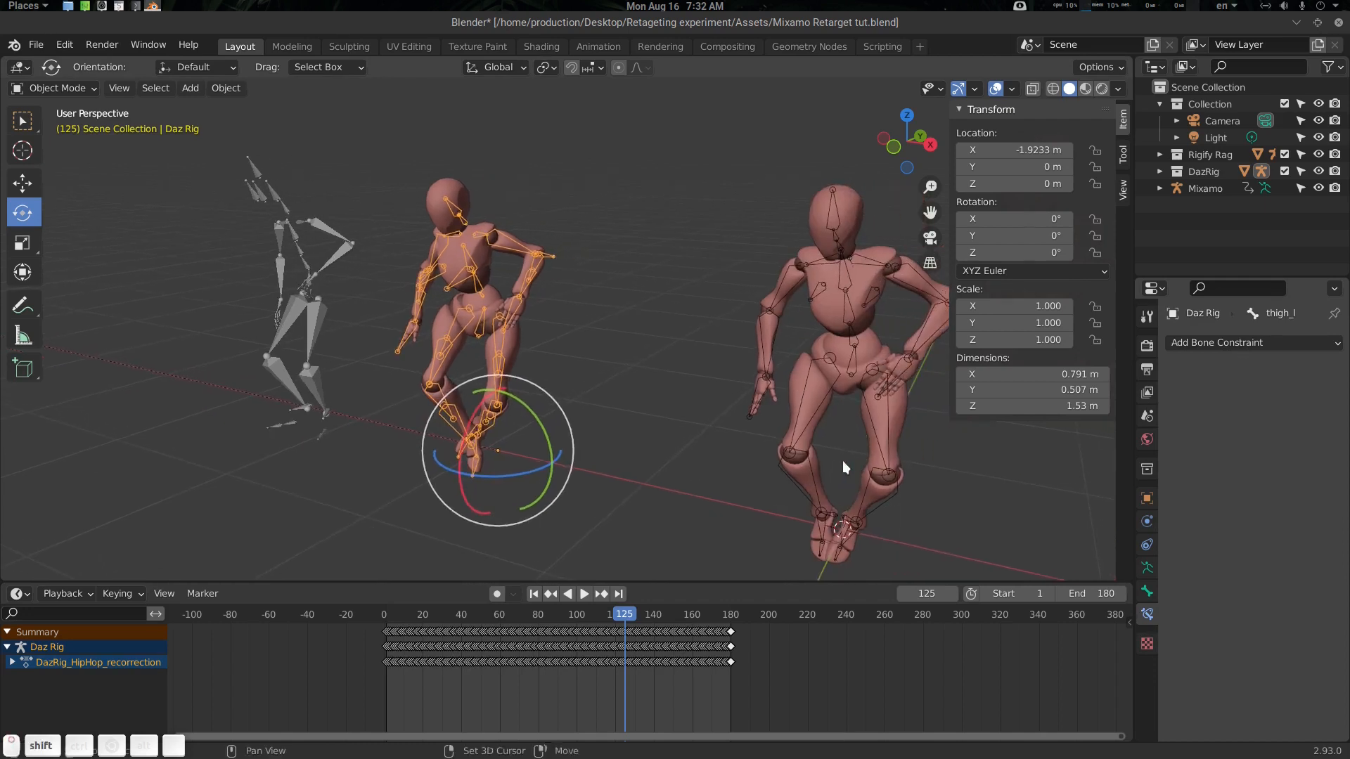
pyautogui.click(851, 368)
pyautogui.hotkey('ctrl', 'Tab')
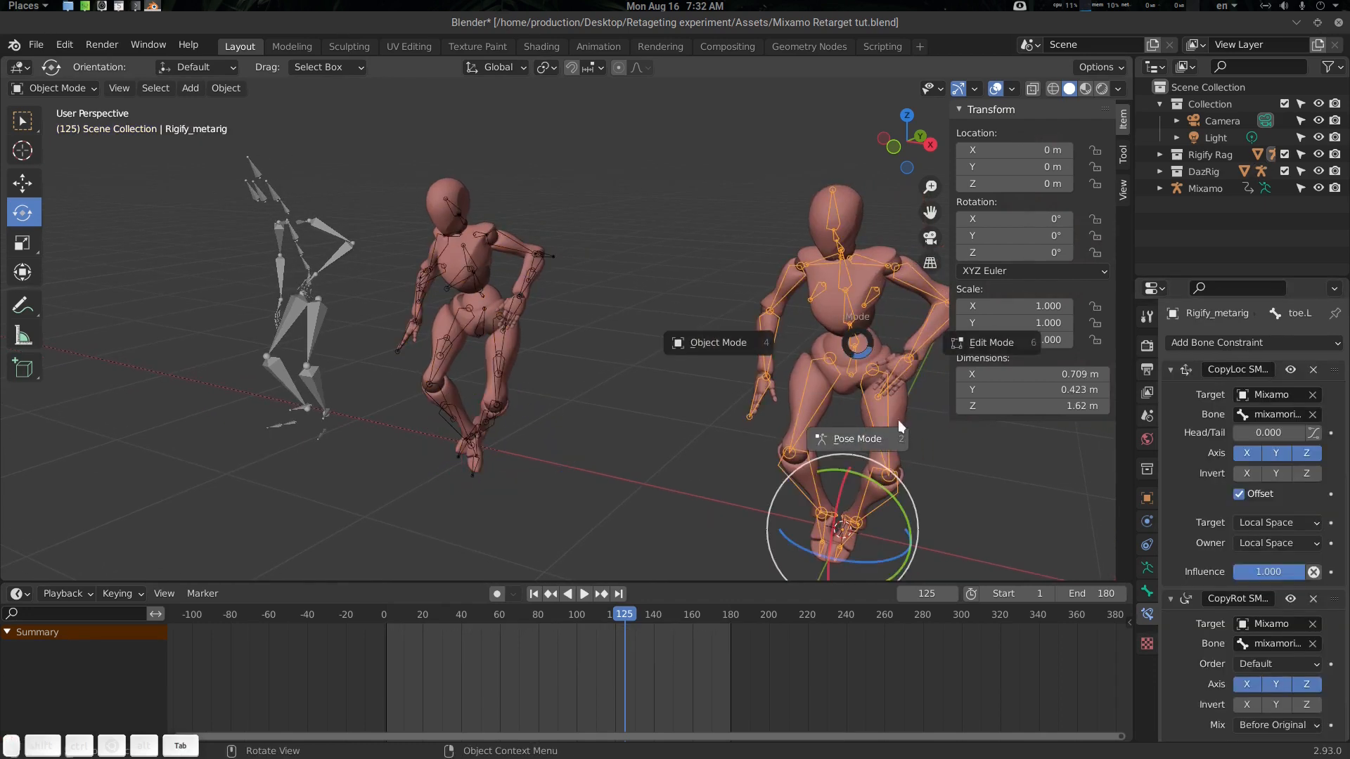
pyautogui.click(862, 440)
pyautogui.press('a')
pyautogui.scroll(-3, 1192, 594)
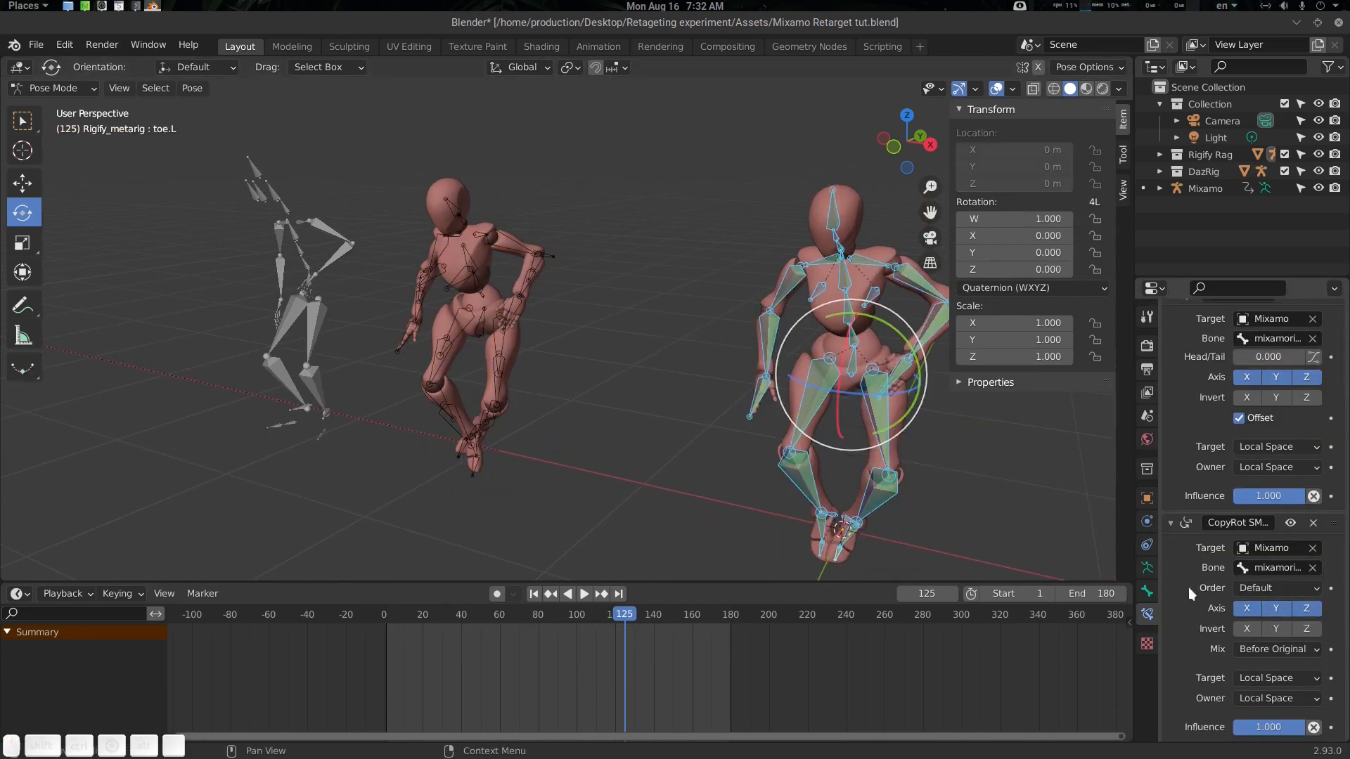
pyautogui.scroll(3, 1191, 594)
pyautogui.hotkey('ctrl', 'Tab')
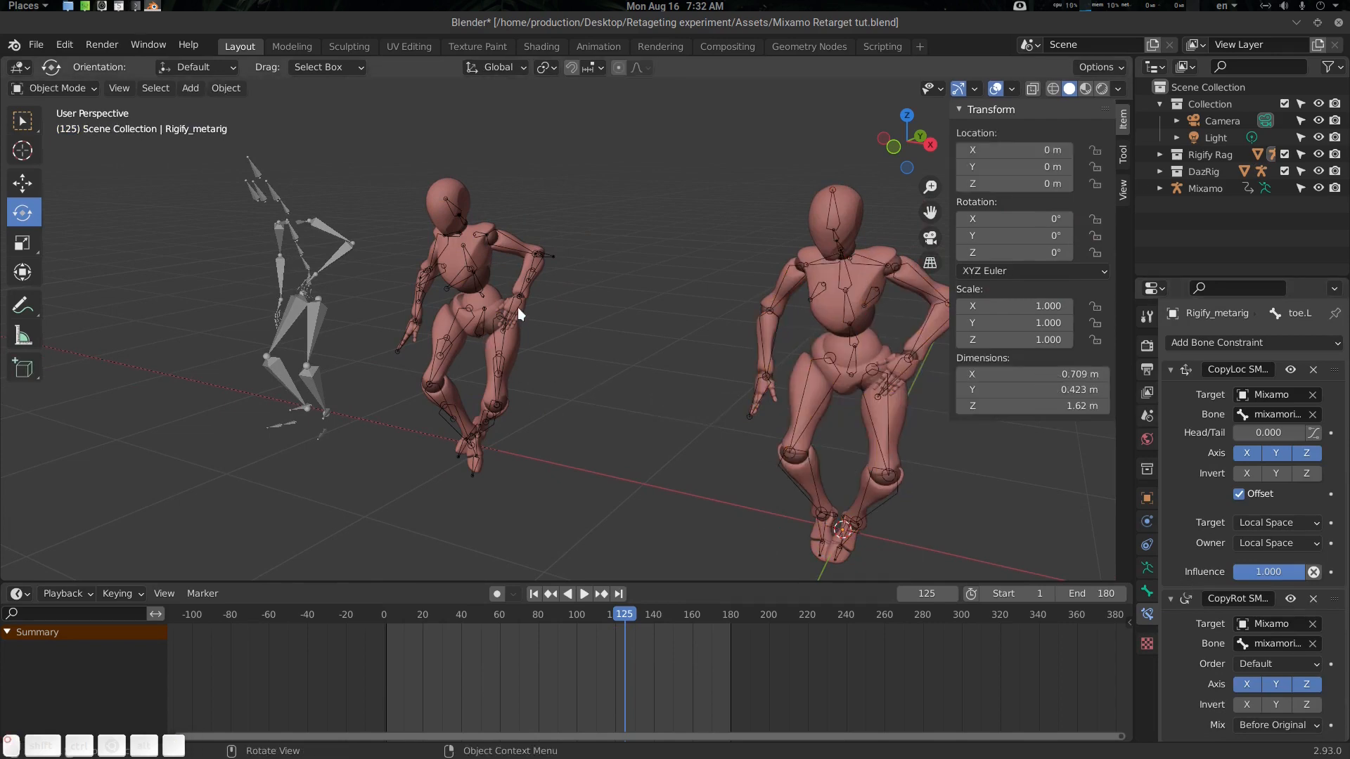
# Select the Daz rig and scrub to frame 65 to compare its pose with the other rigs.
pyautogui.click(518, 307)
pyautogui.moveTo(605, 614); pyautogui.dragTo(513, 628)
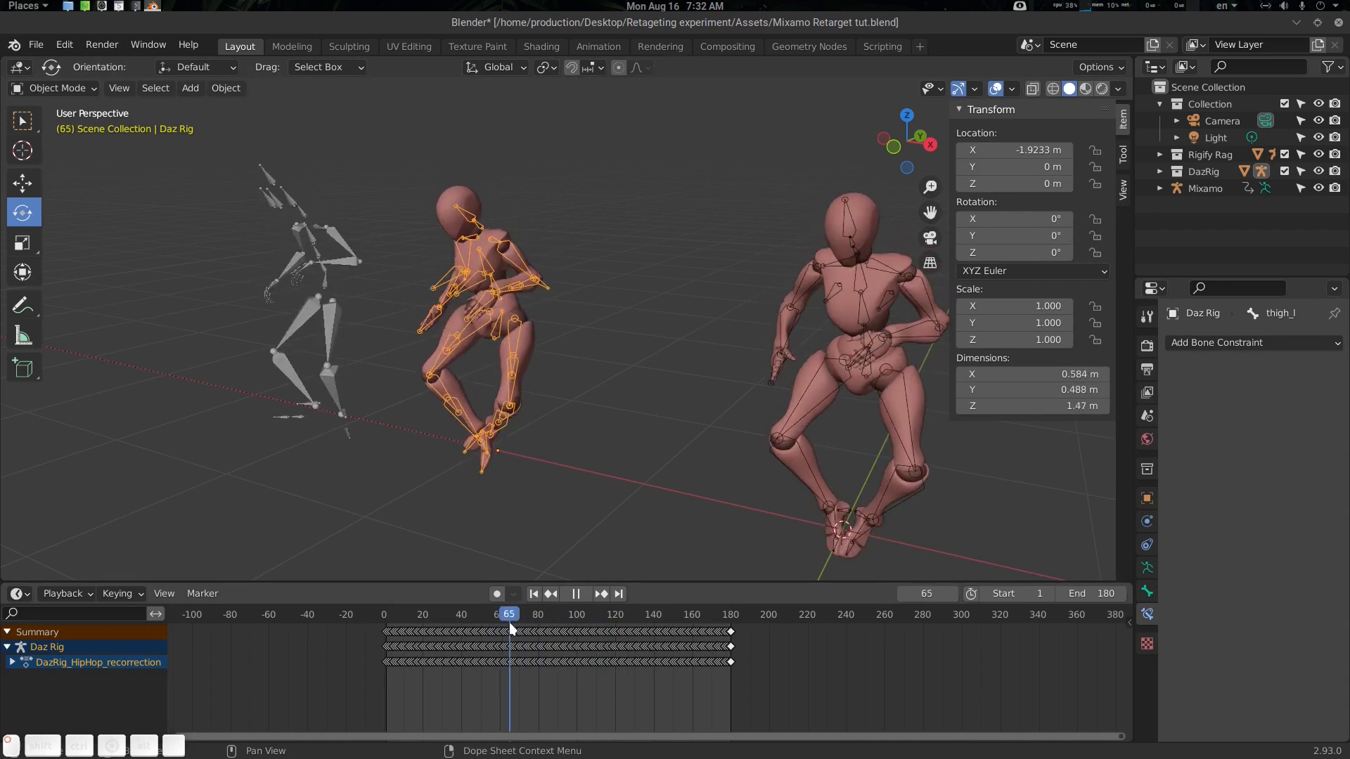
pyautogui.moveTo(633, 534); pyautogui.dragTo(569, 357, button='middle')
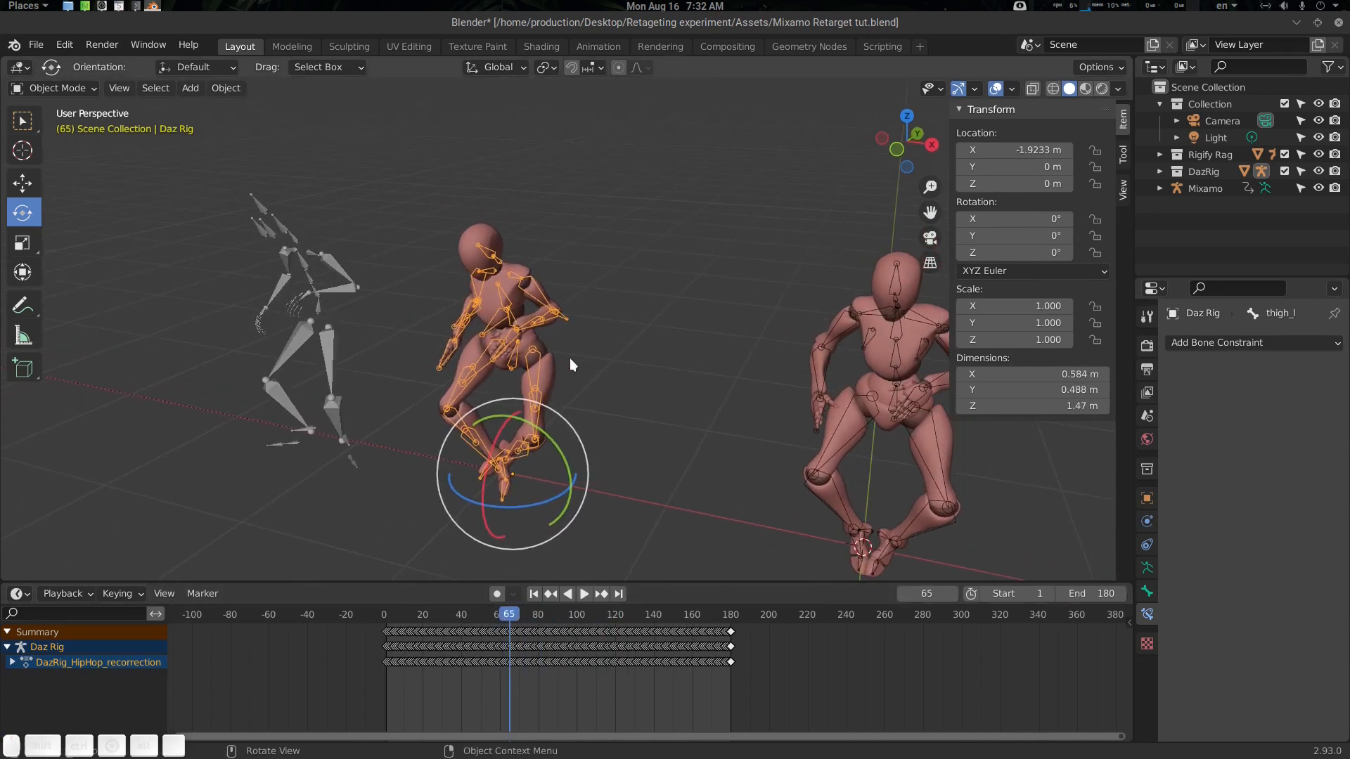
# Undo the frame change and the recent selection and mode changes on the Daz and Rigify rigs.
pyautogui.hotkey('ctrl', 'z')
pyautogui.hotkey('ctrl', 'z')
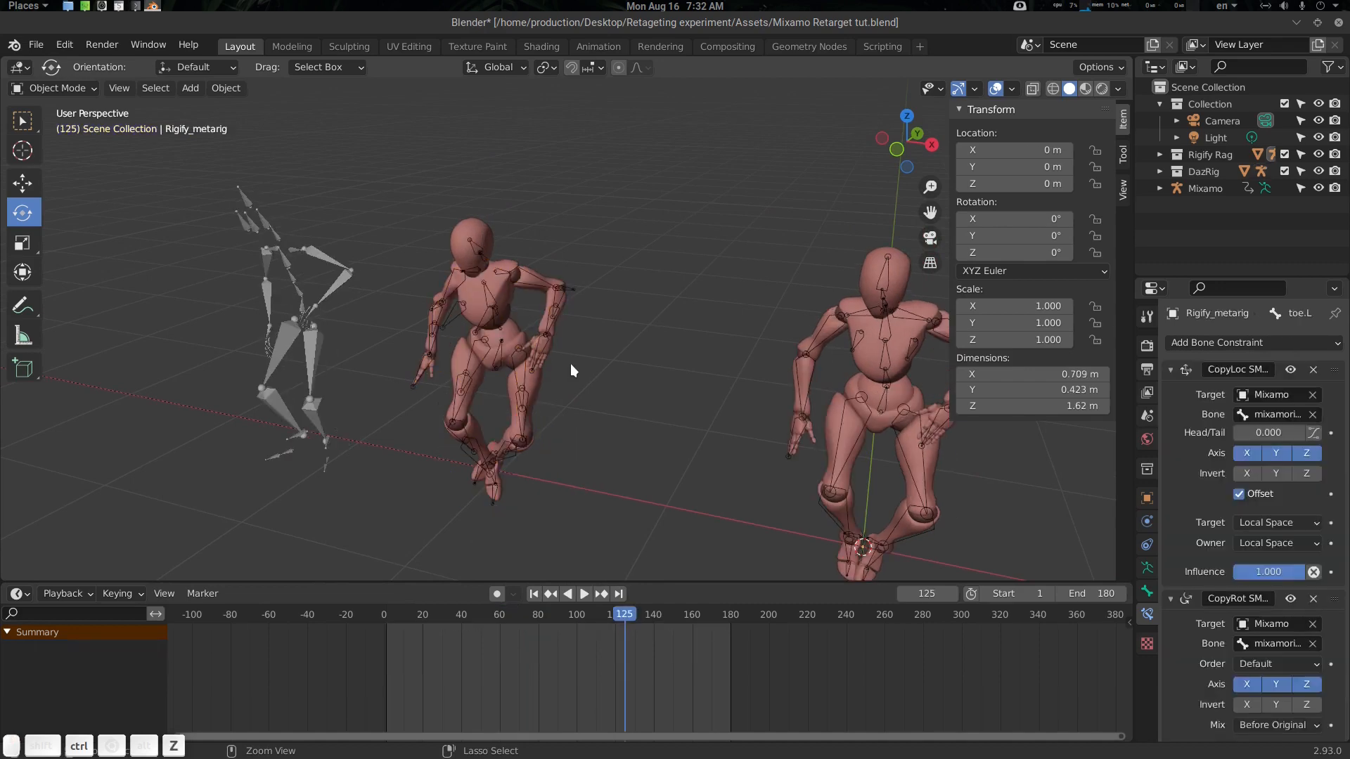
pyautogui.hotkey('ctrl', 'z')
pyautogui.hotkey('ctrl', 'z')
pyautogui.hotkey('ctrl', 'z')
pyautogui.hotkey('ctrl', 'z')
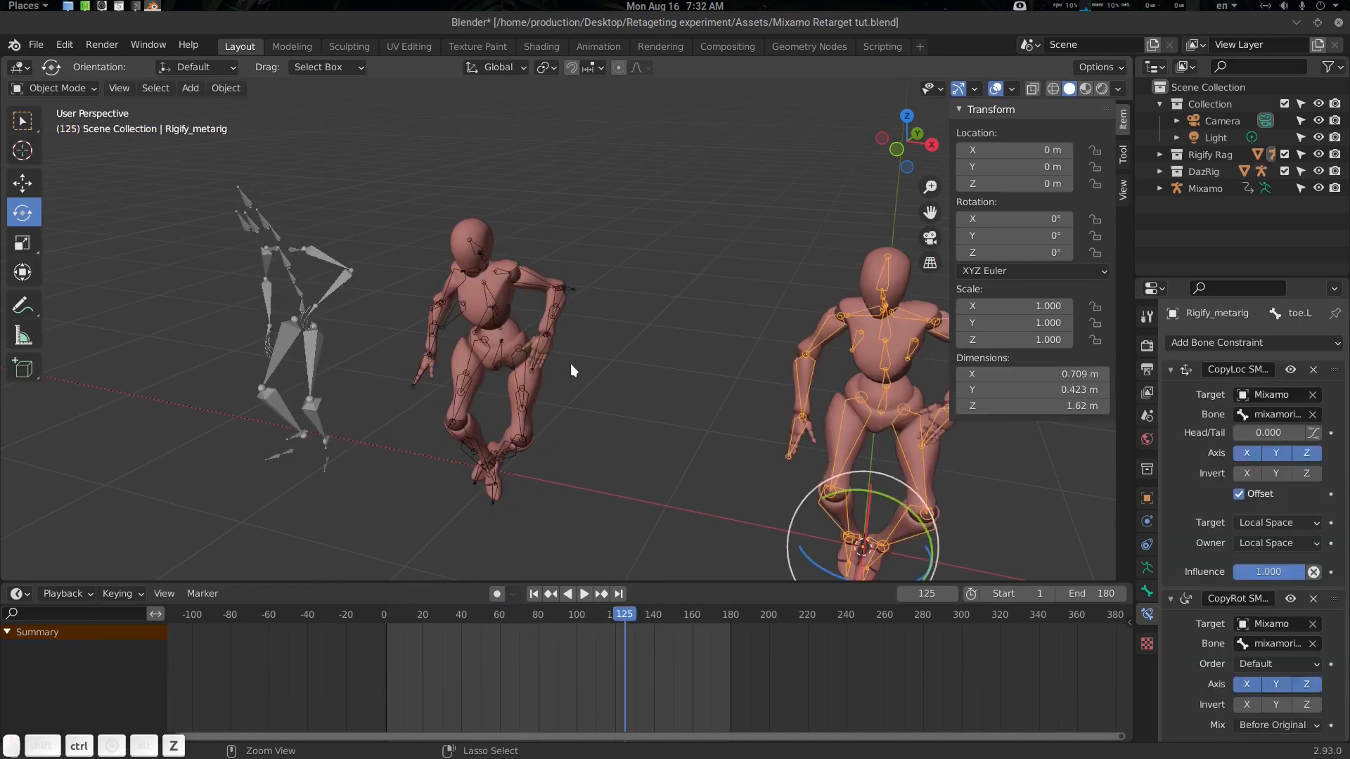
pyautogui.hotkey('ctrl', 'z')
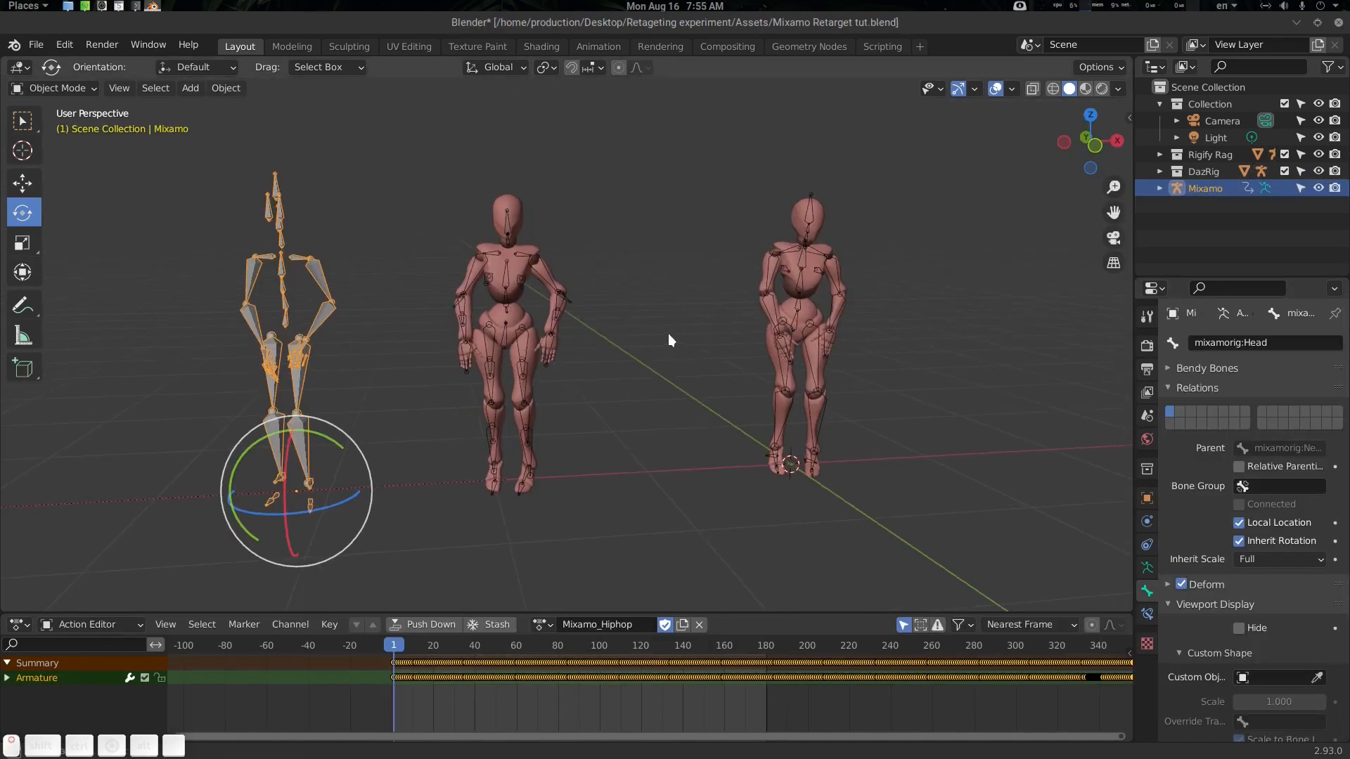
# Clear the selection and select the Mixamo armature with its Mixamo_Hiphop action.
pyautogui.moveTo(426, 363); pyautogui.dragTo(433, 364, button='middle')
pyautogui.hotkey('alt', 'a')
pyautogui.moveTo(340, 363); pyautogui.dragTo(346, 367, button='middle')
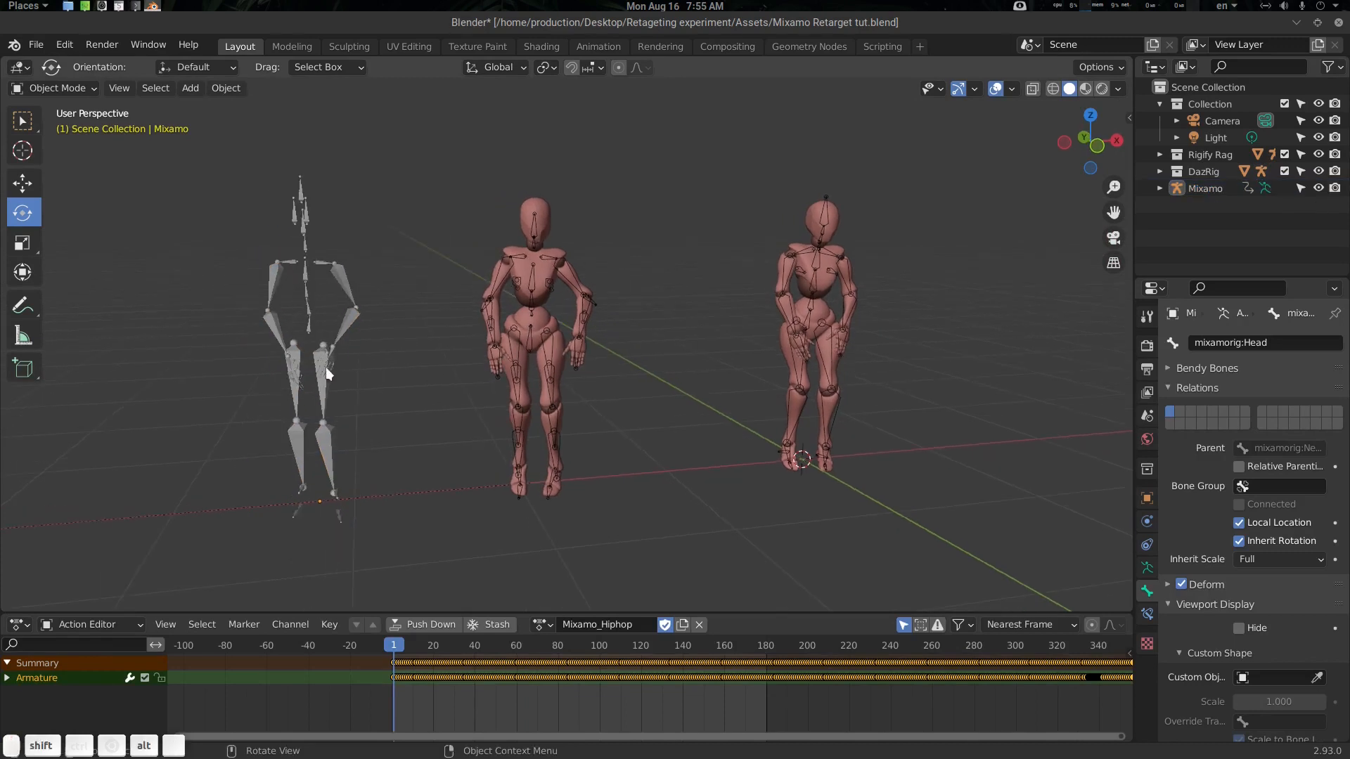
pyautogui.click(326, 411)
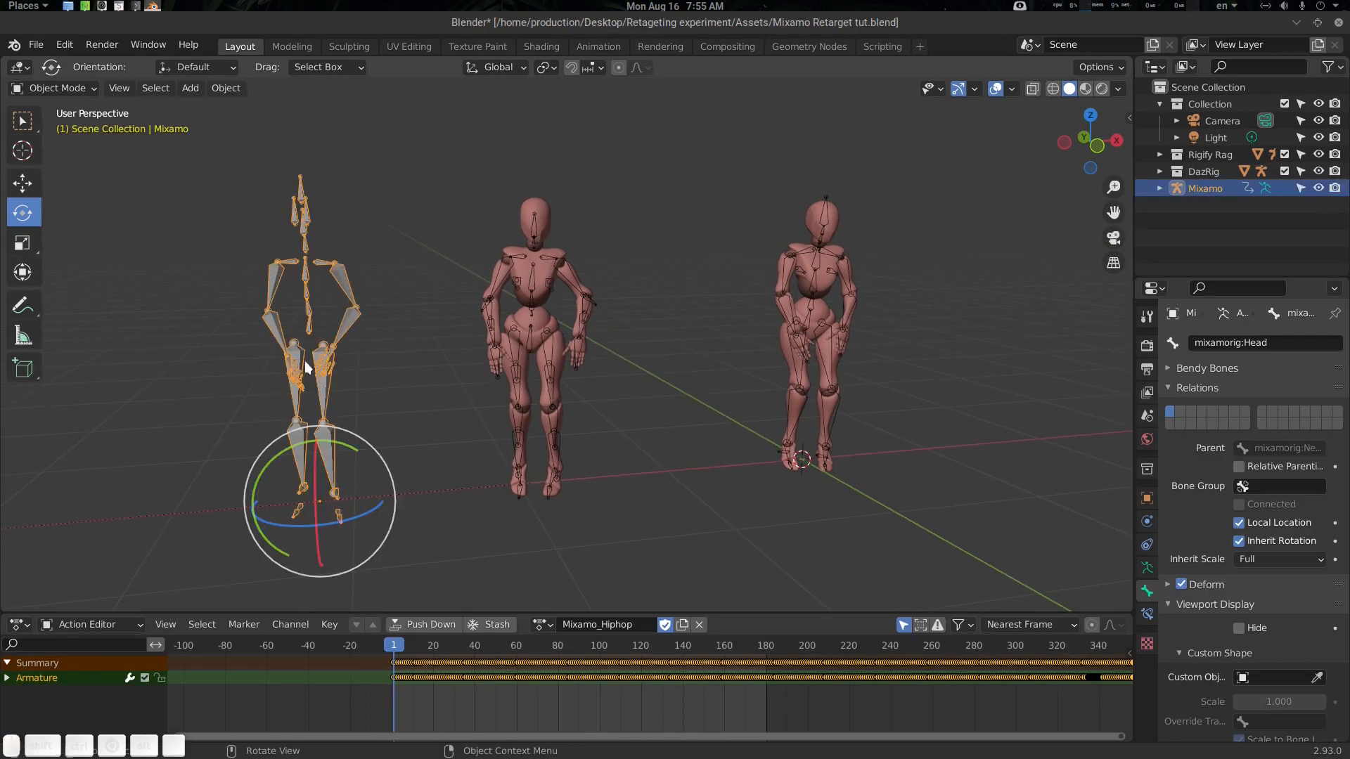
pyautogui.moveTo(364, 367); pyautogui.dragTo(372, 365, button='middle')
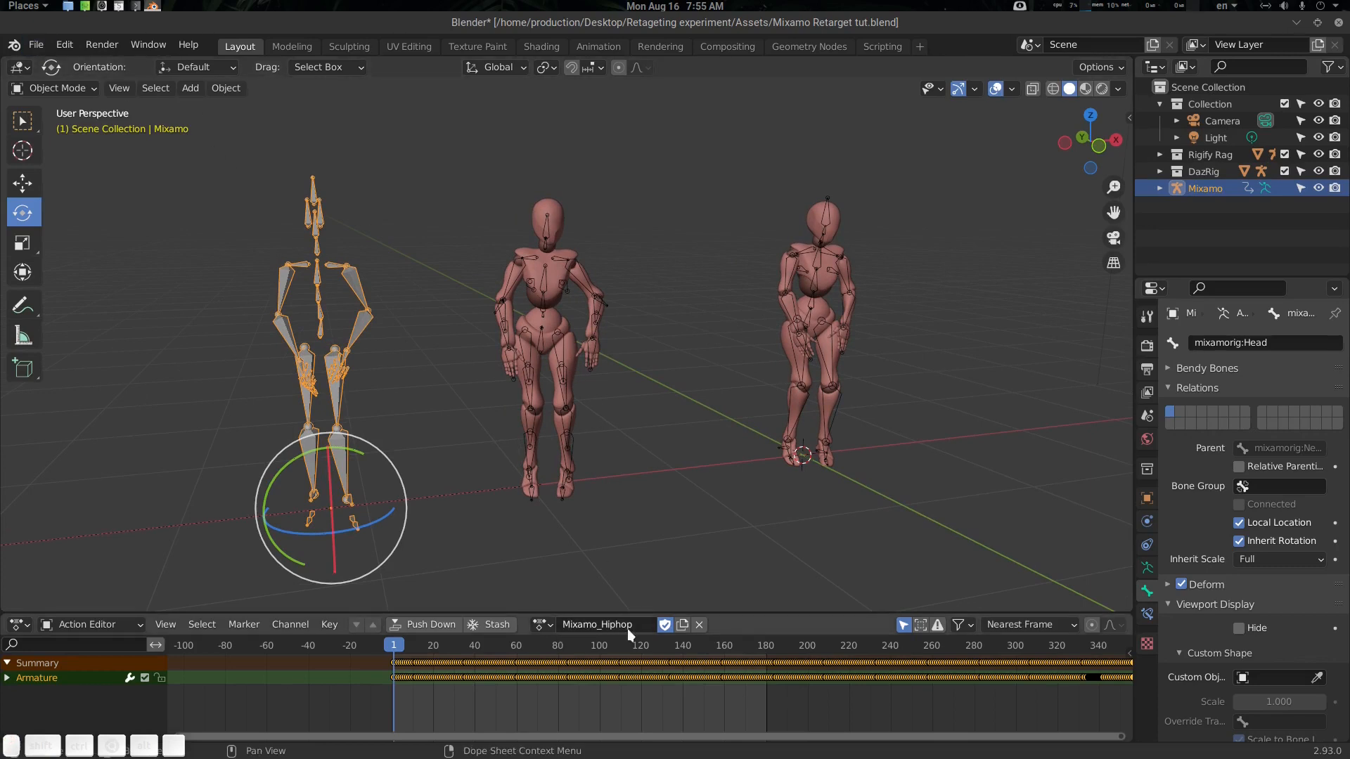
# Import the animation file Samba Dancing.fbx from the mocaps/mixamo folder.
pyautogui.click(36, 43)
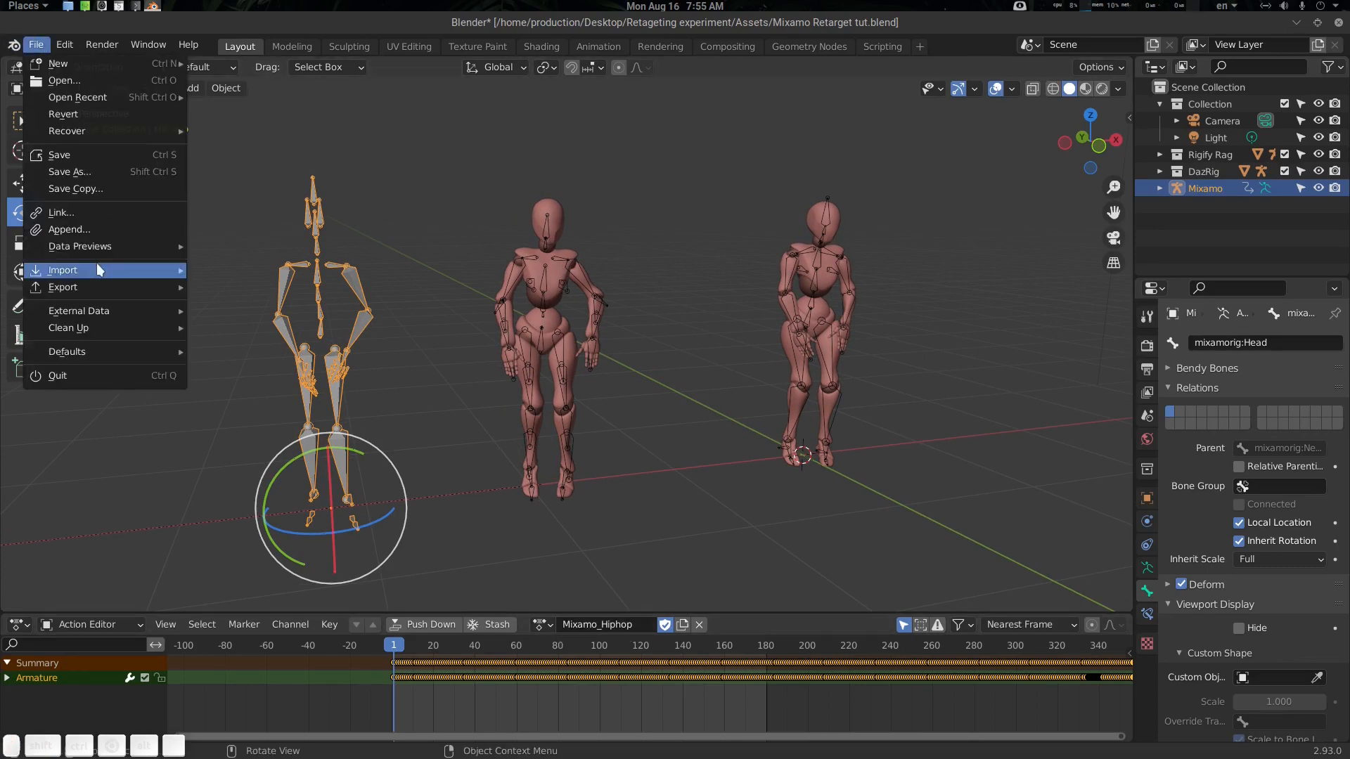
pyautogui.moveTo(97, 269)
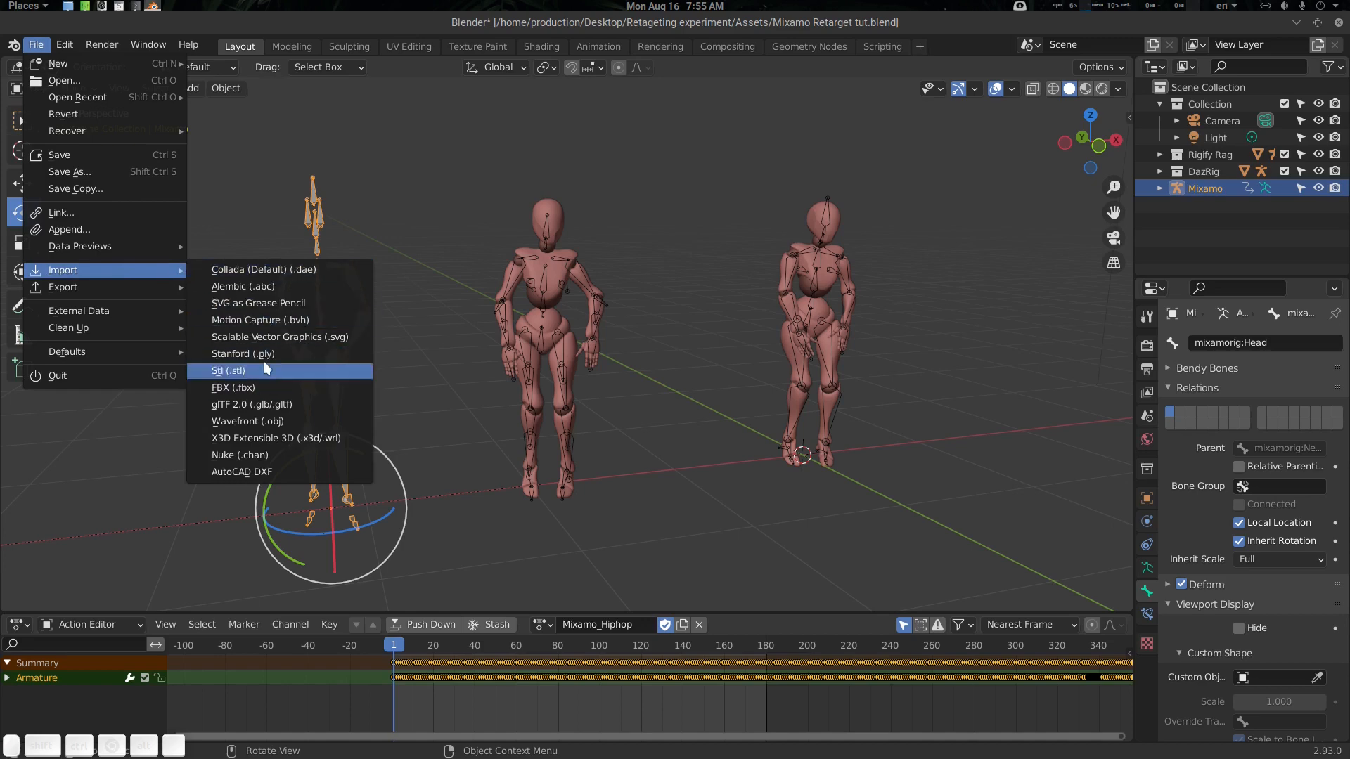
pyautogui.click(262, 390)
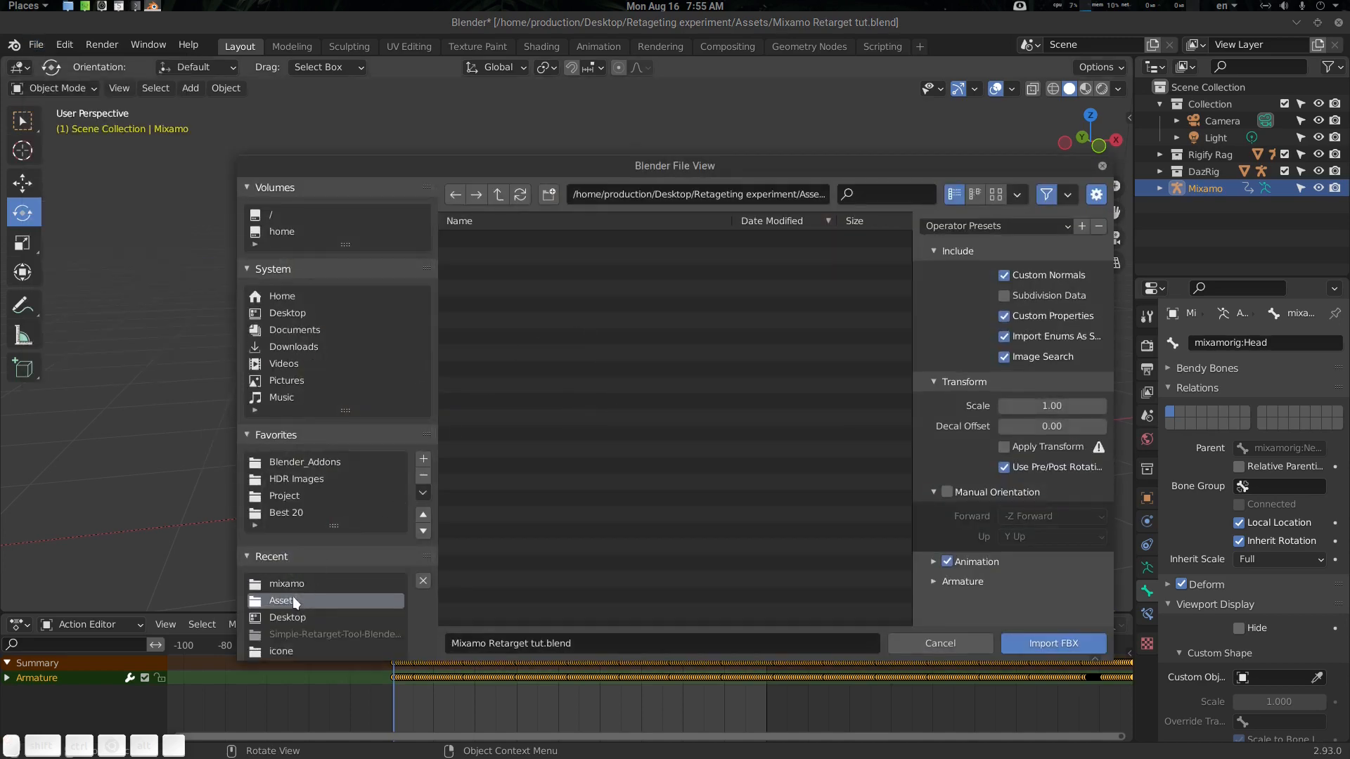
pyautogui.click(295, 585)
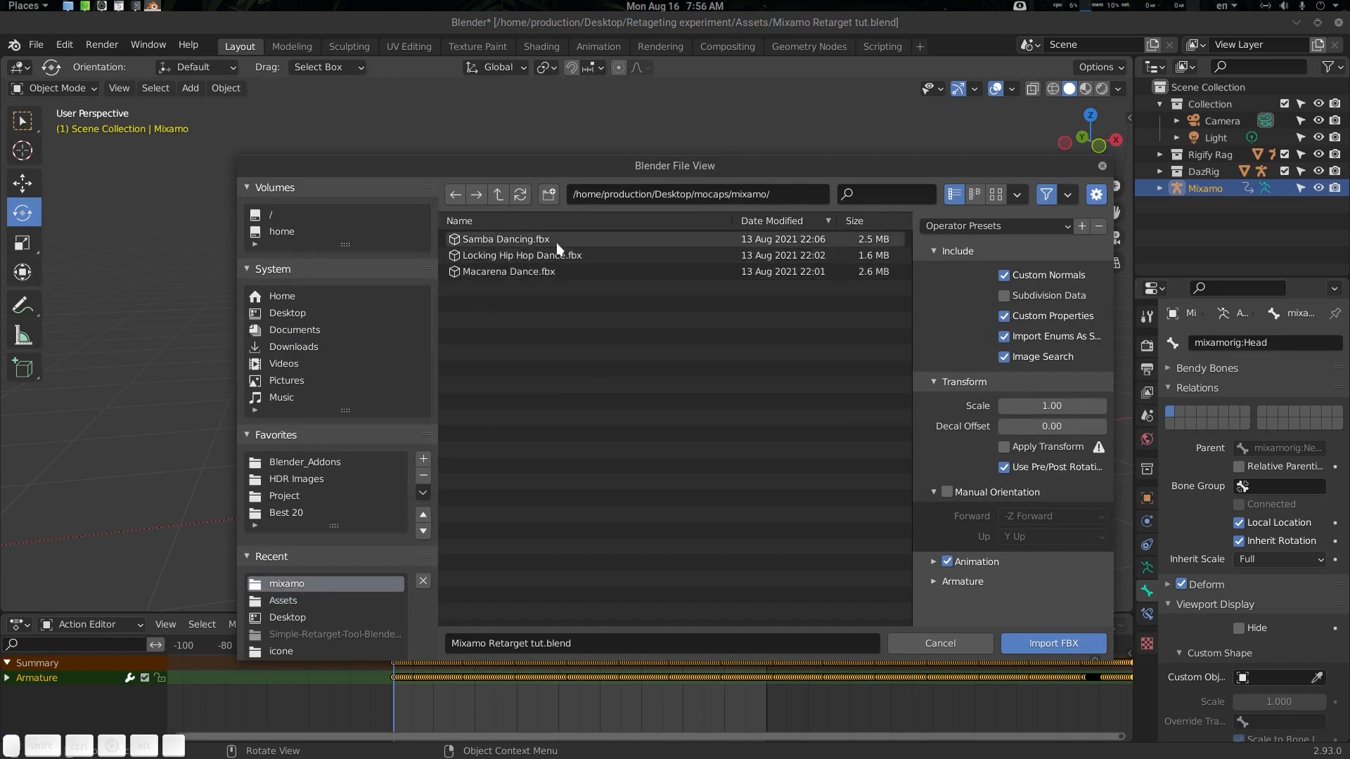
pyautogui.click(517, 239)
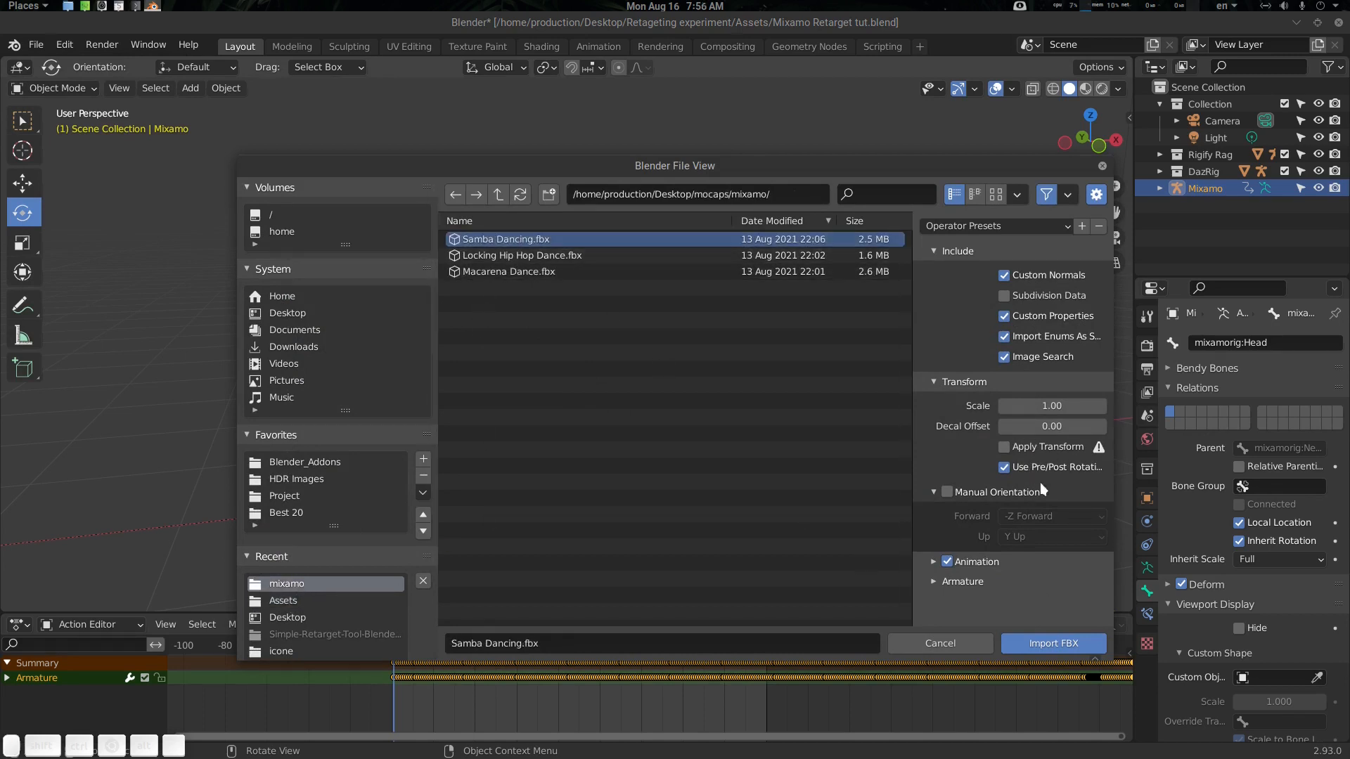
pyautogui.click(974, 580)
pyautogui.scroll(-3, 1032, 546)
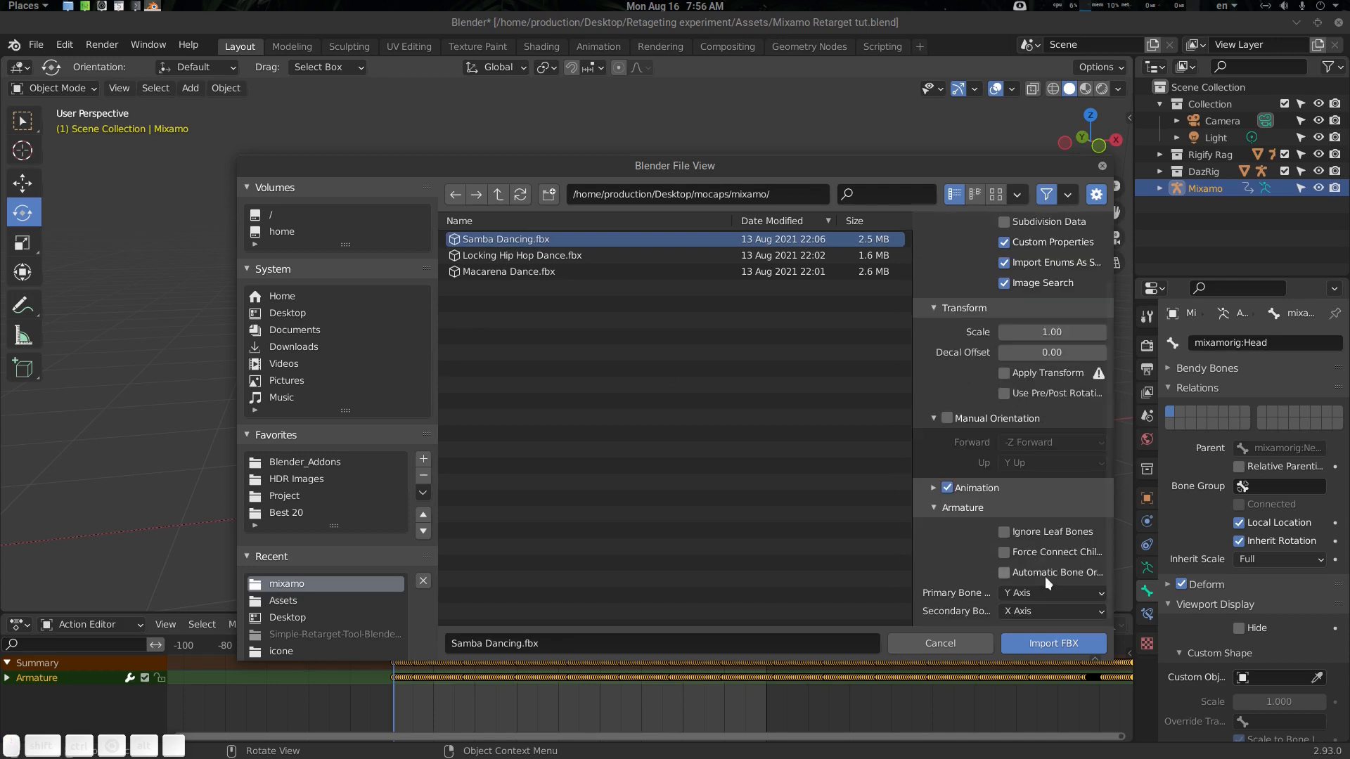
pyautogui.click(1061, 639)
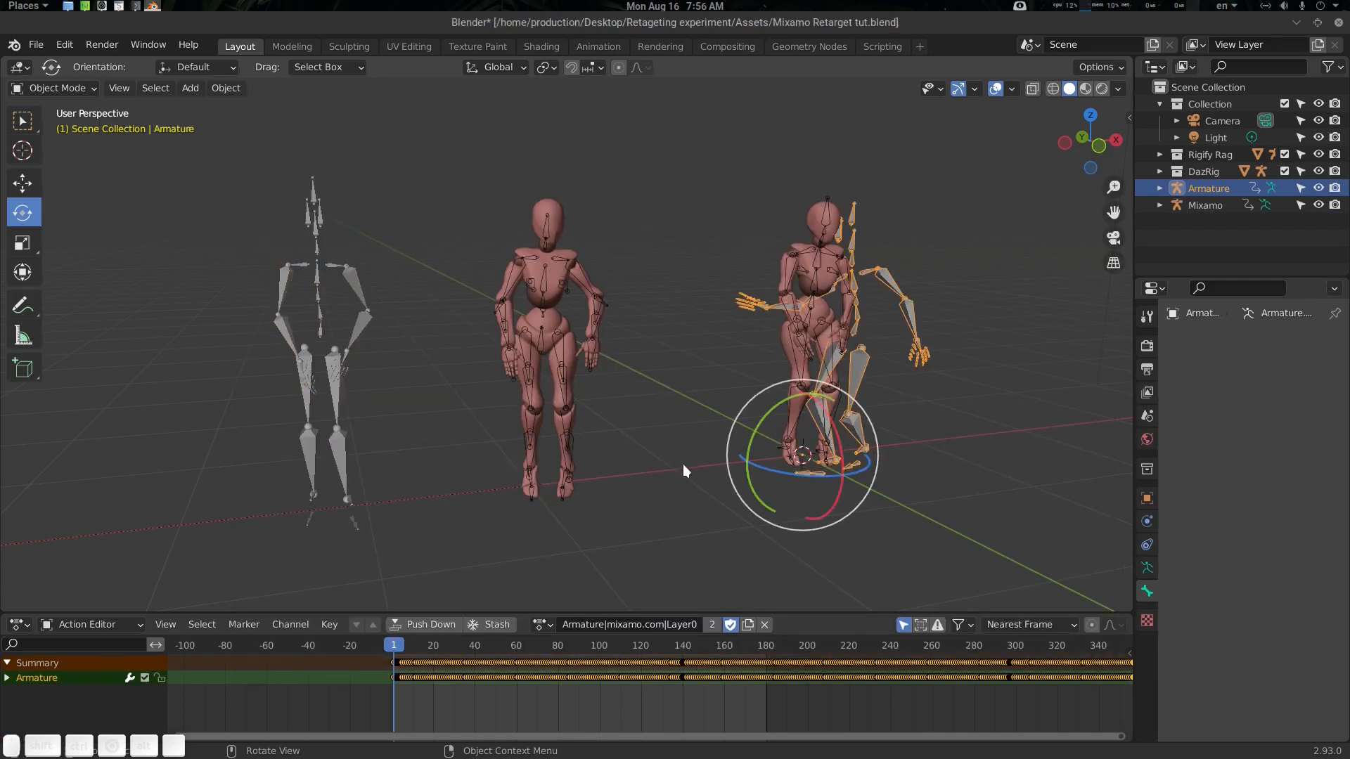
# Select the imported samba armature and rename its action to Mixamo Samba.
pyautogui.hotkey('alt', 'a')
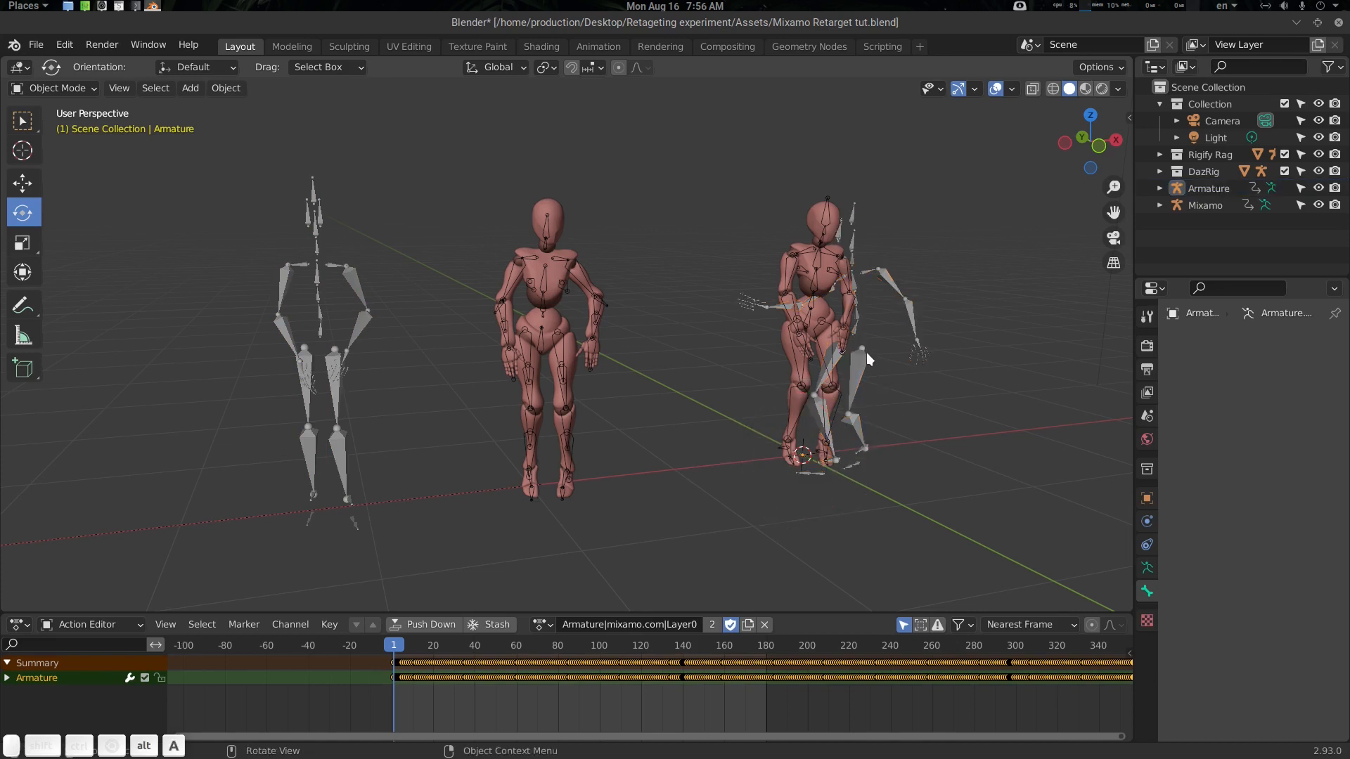
pyautogui.click(864, 354)
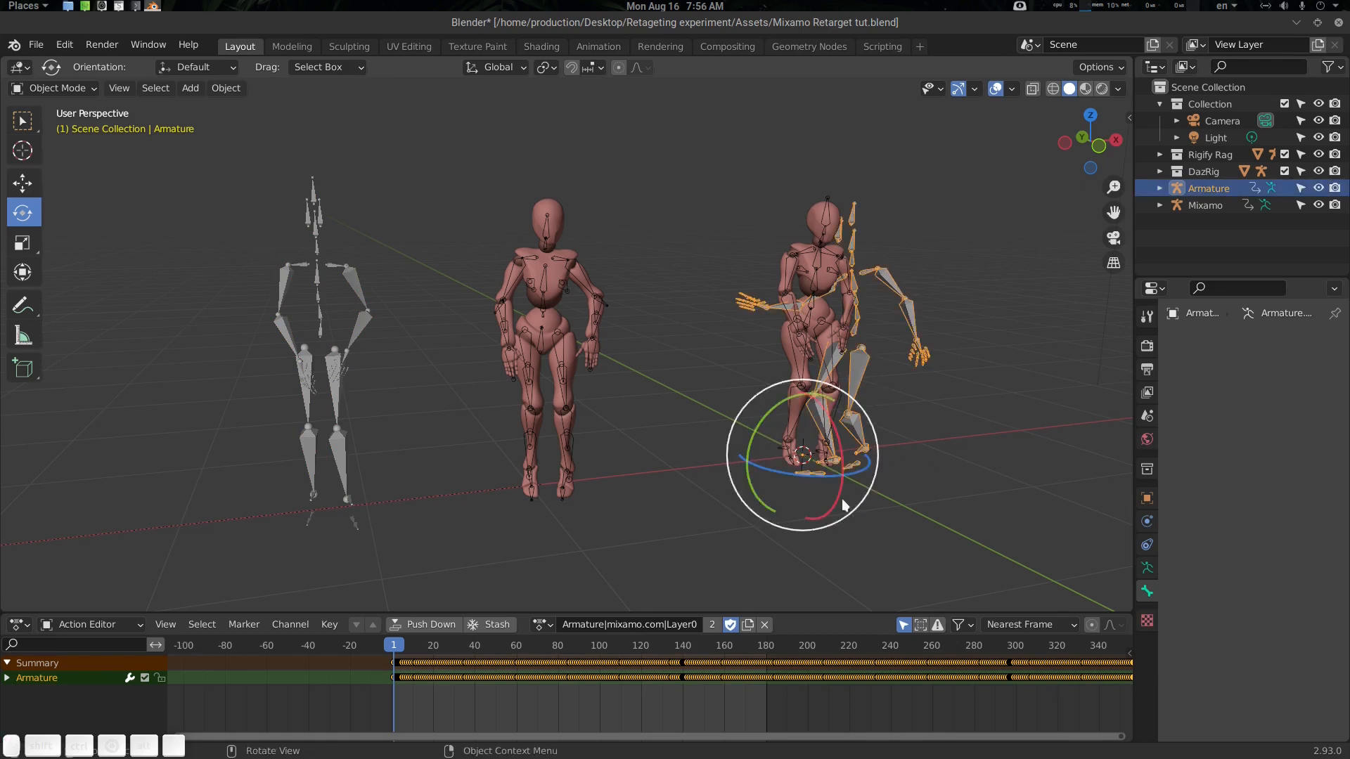
pyautogui.doubleClick(614, 625)
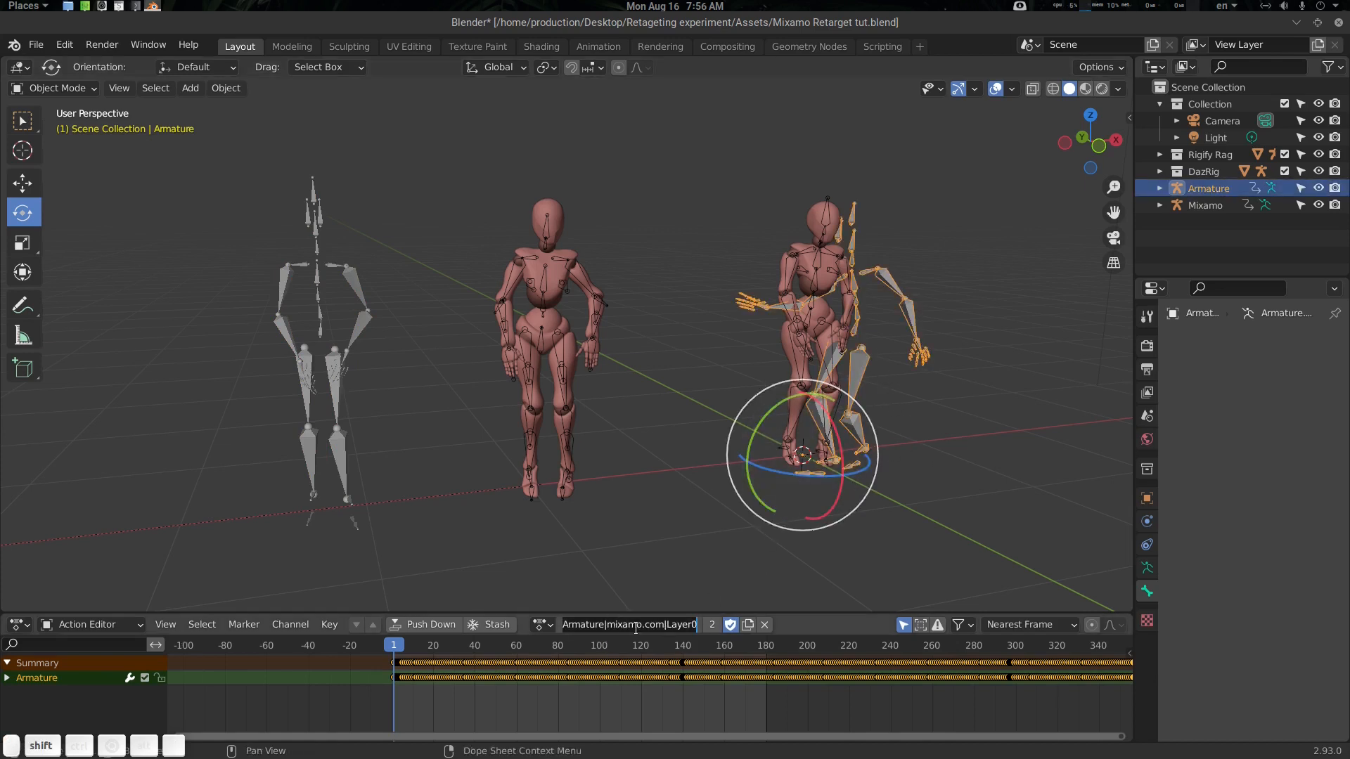
pyautogui.write('Mixamo ')
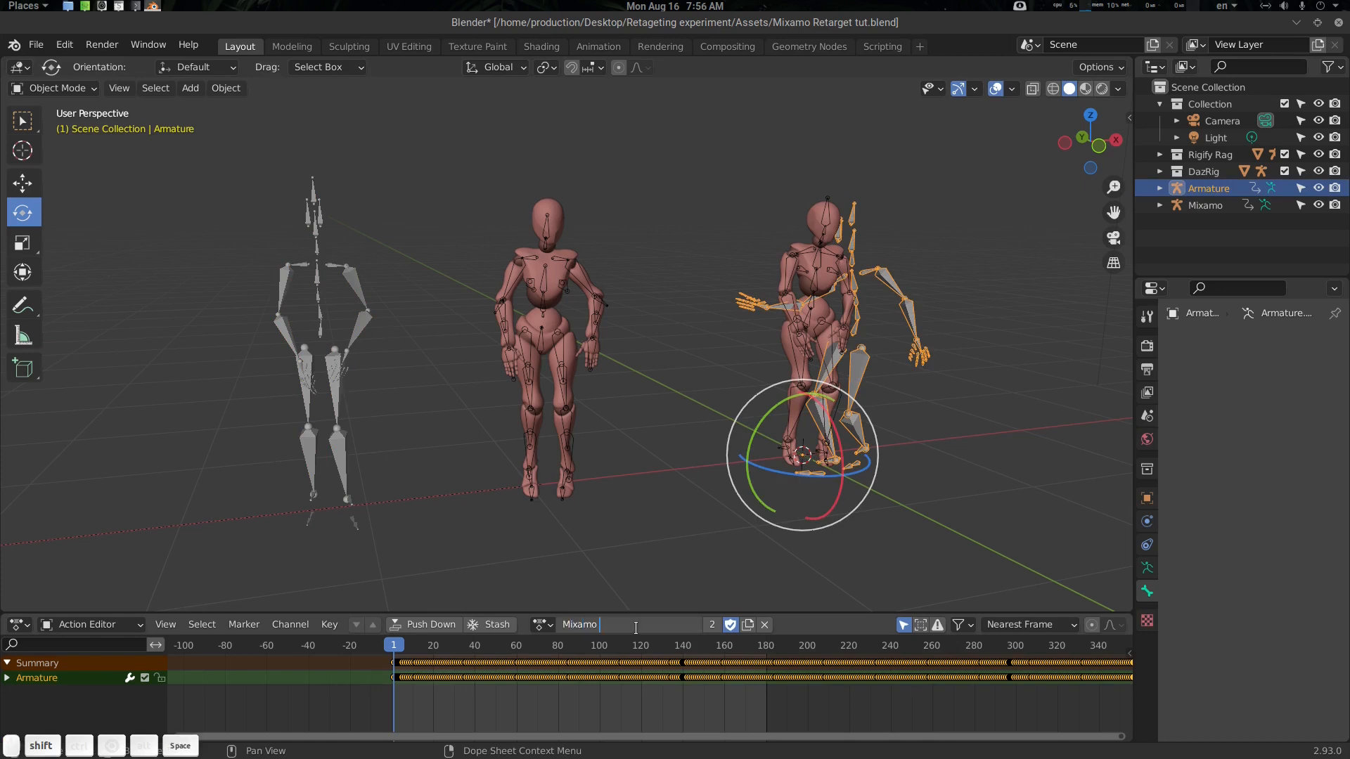
pyautogui.write('Samba')
pyautogui.press('Return')
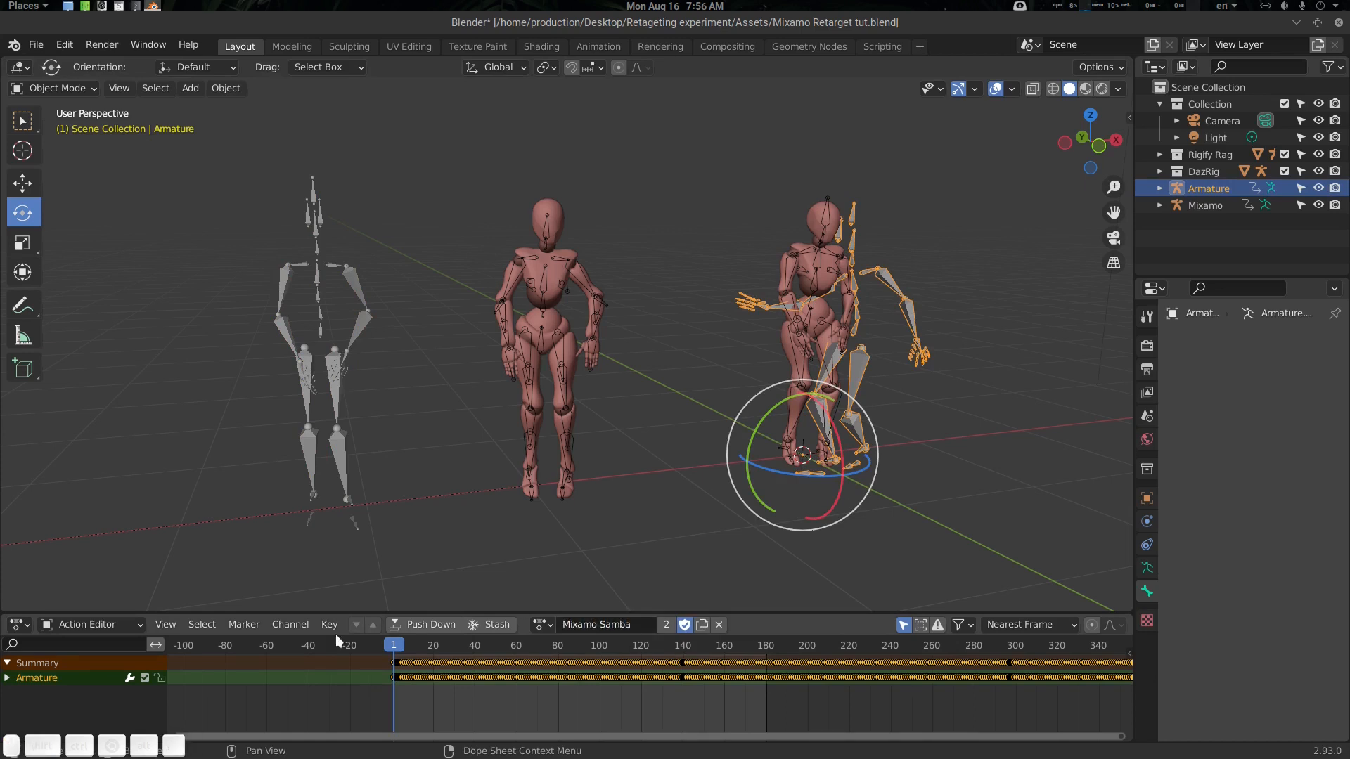
pyautogui.click(20, 624)
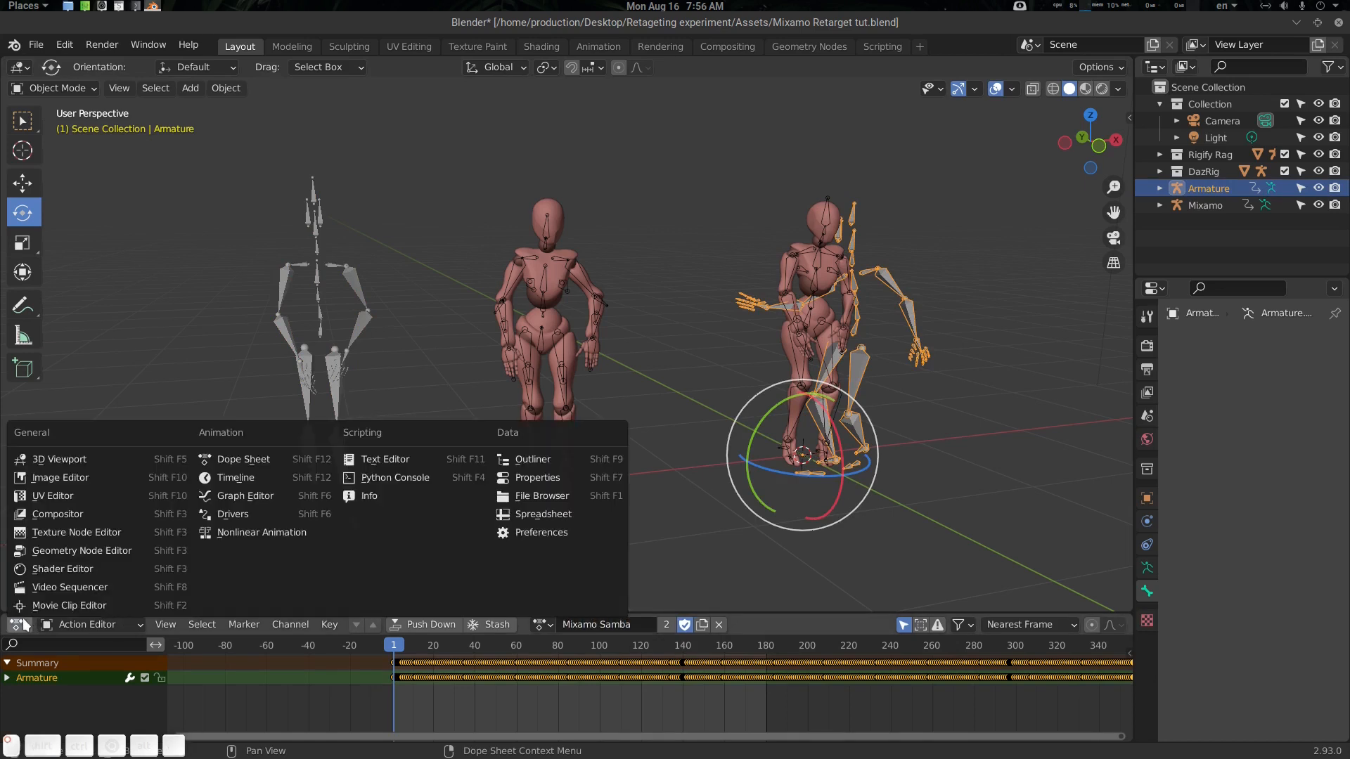
pyautogui.click(255, 460)
pyautogui.click(110, 625)
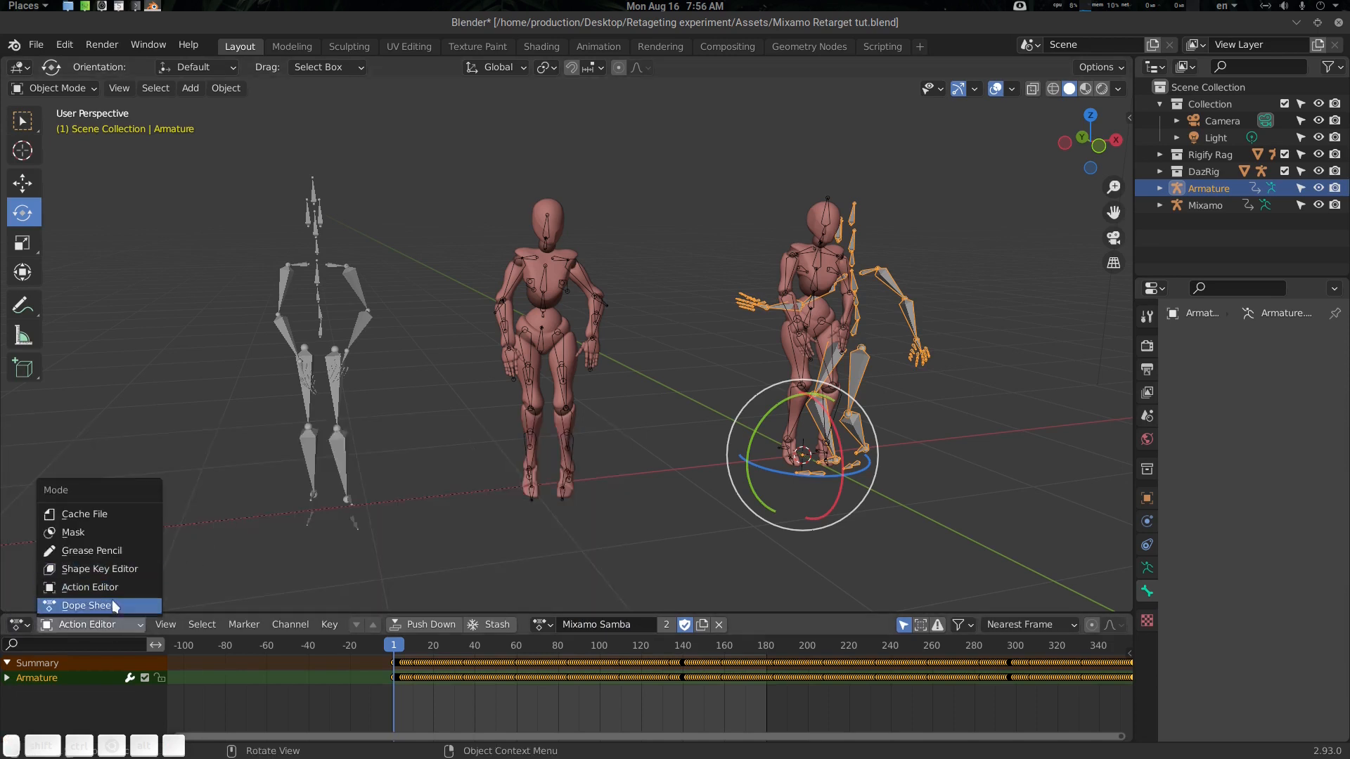
pyautogui.click(112, 591)
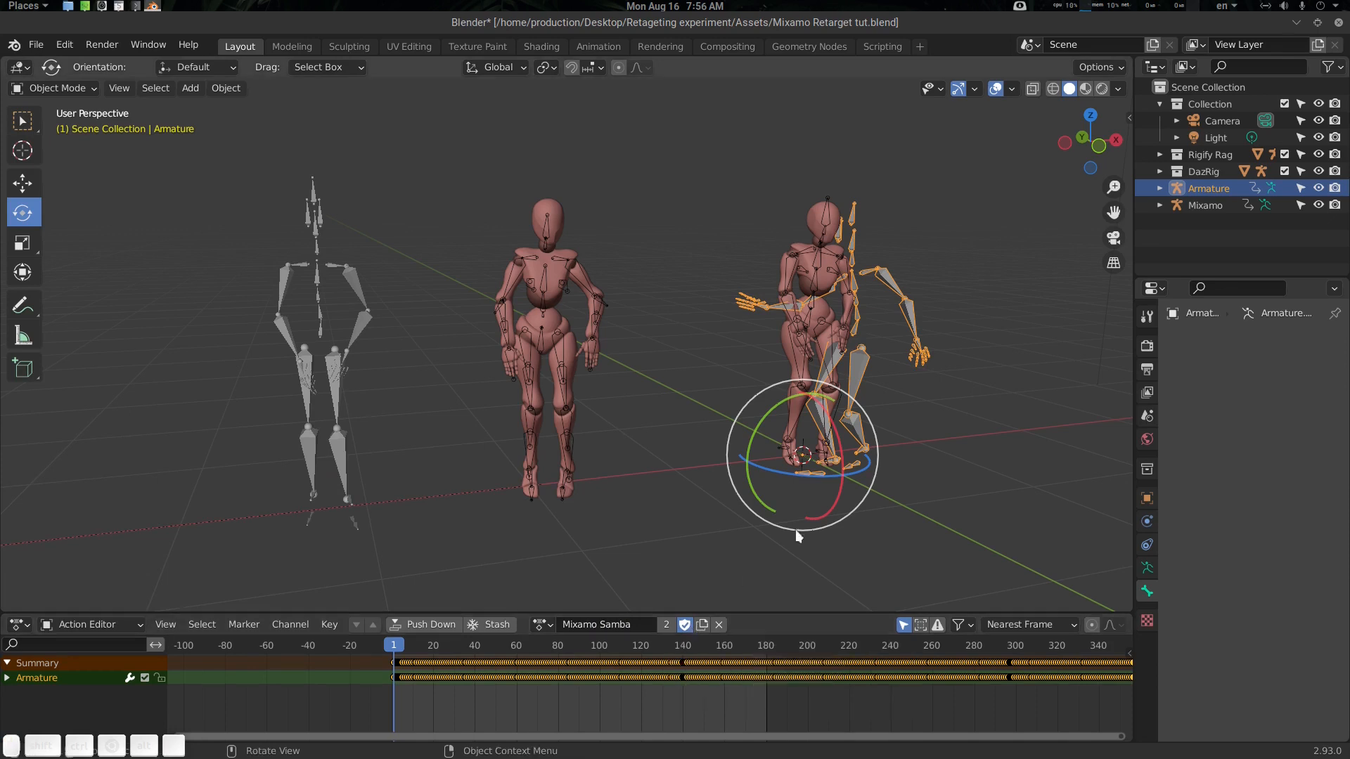
# Delete the imported samba armature and assign the Mixamo Samba action to the original Mixamo armature.
pyautogui.moveTo(795, 530); pyautogui.dragTo(839, 490, button='middle')
pyautogui.press('Delete')
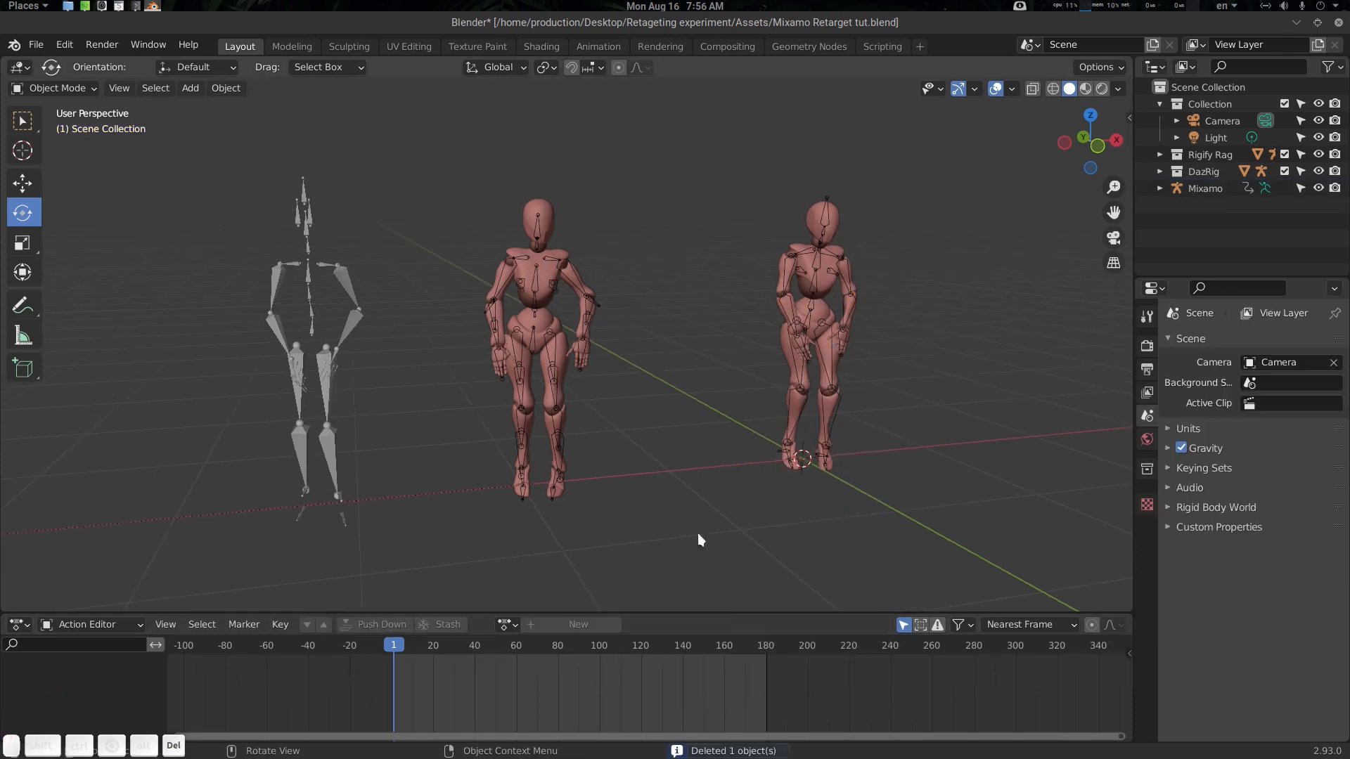
pyautogui.click(328, 351)
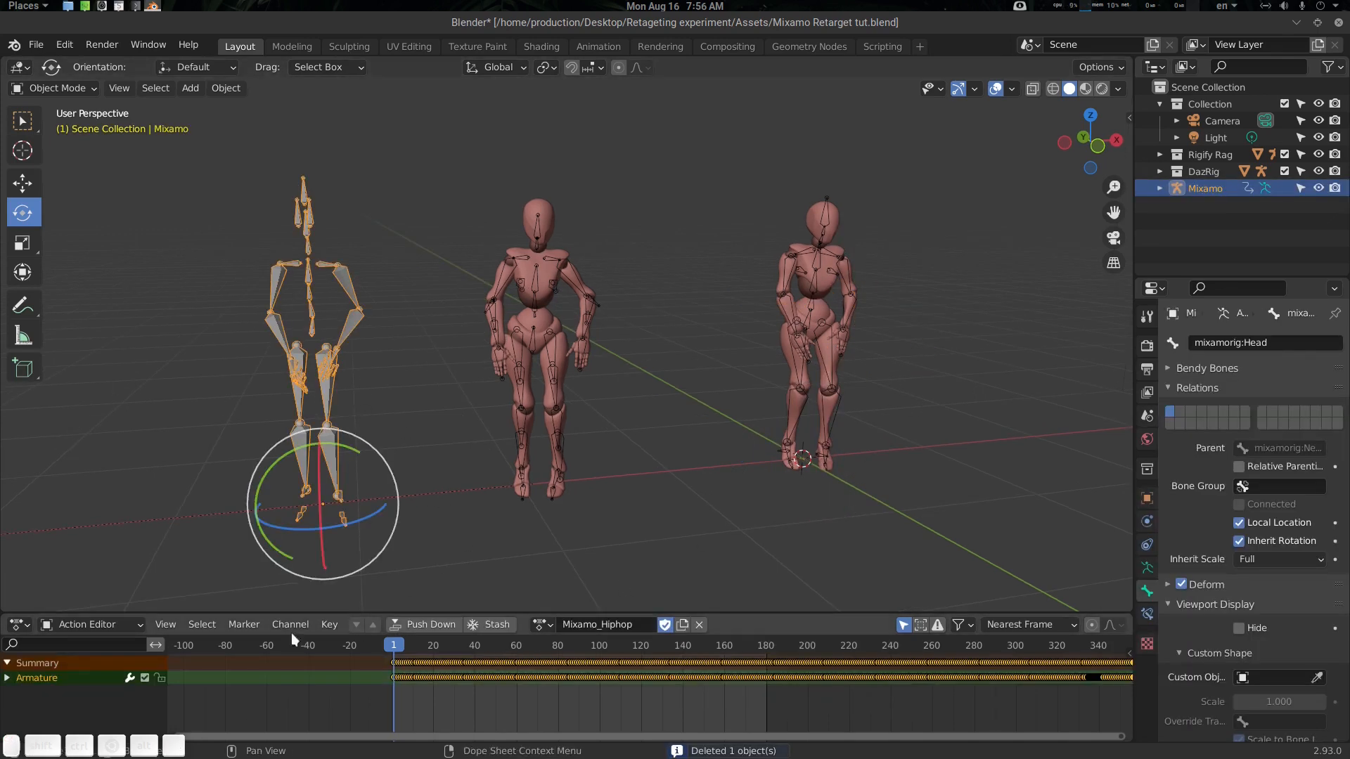
pyautogui.click(550, 623)
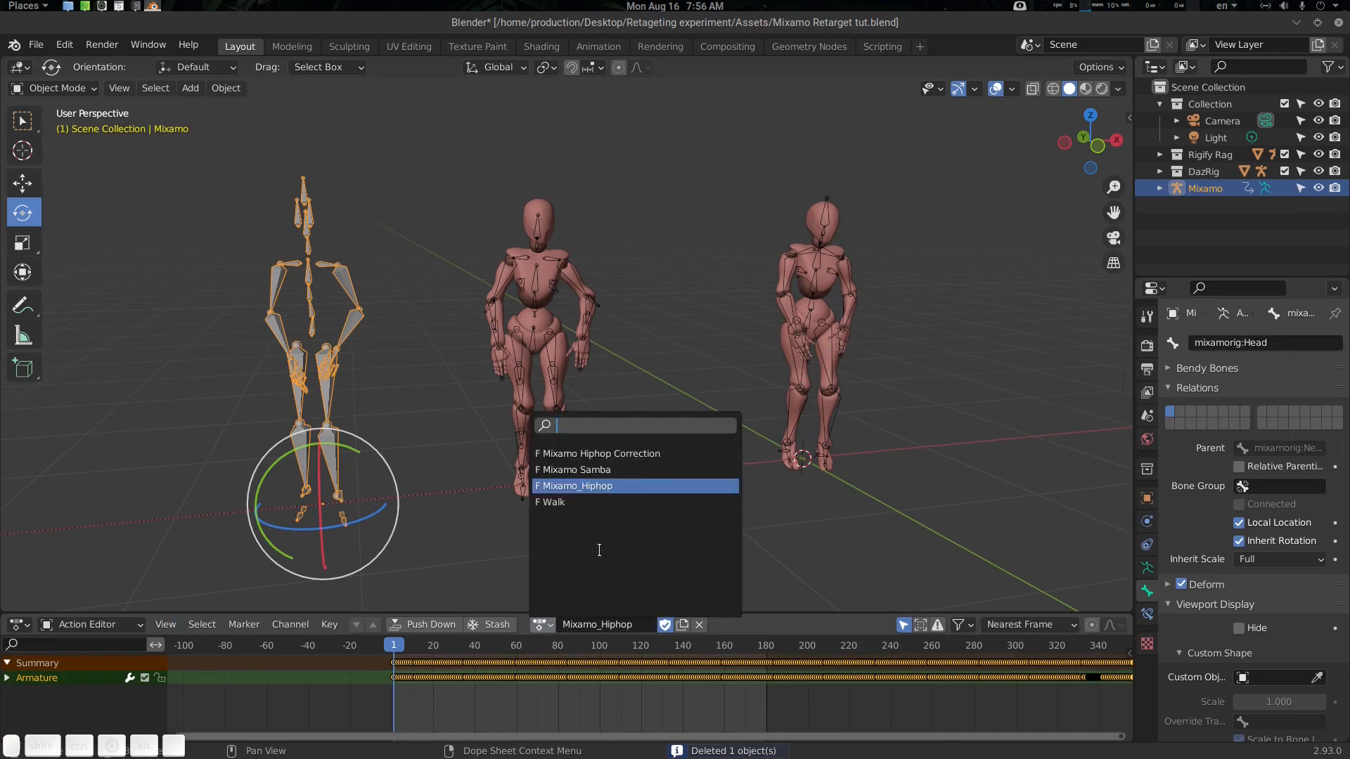
pyautogui.click(636, 470)
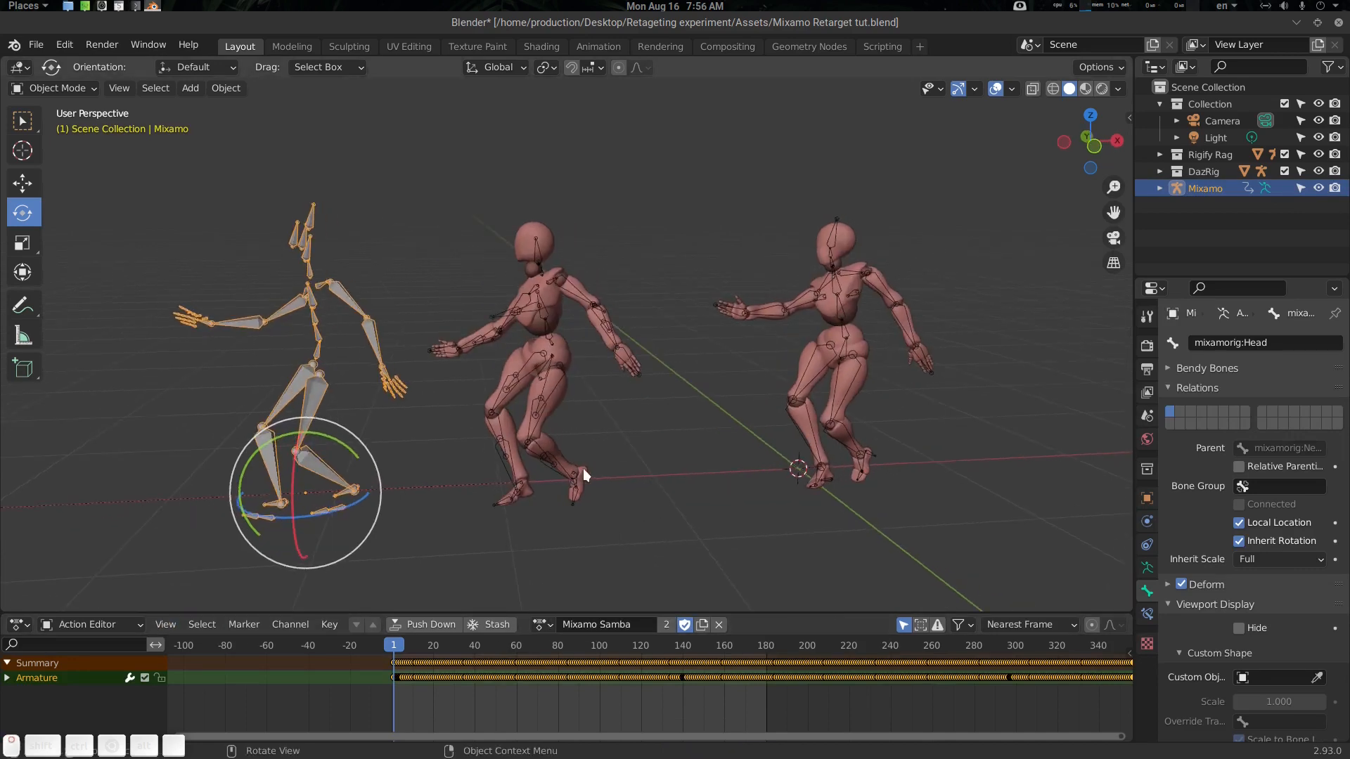
# Play the samba animation and scrub to frame 109 to compare the Daz rig's pose with the other rigs.
pyautogui.press('space')
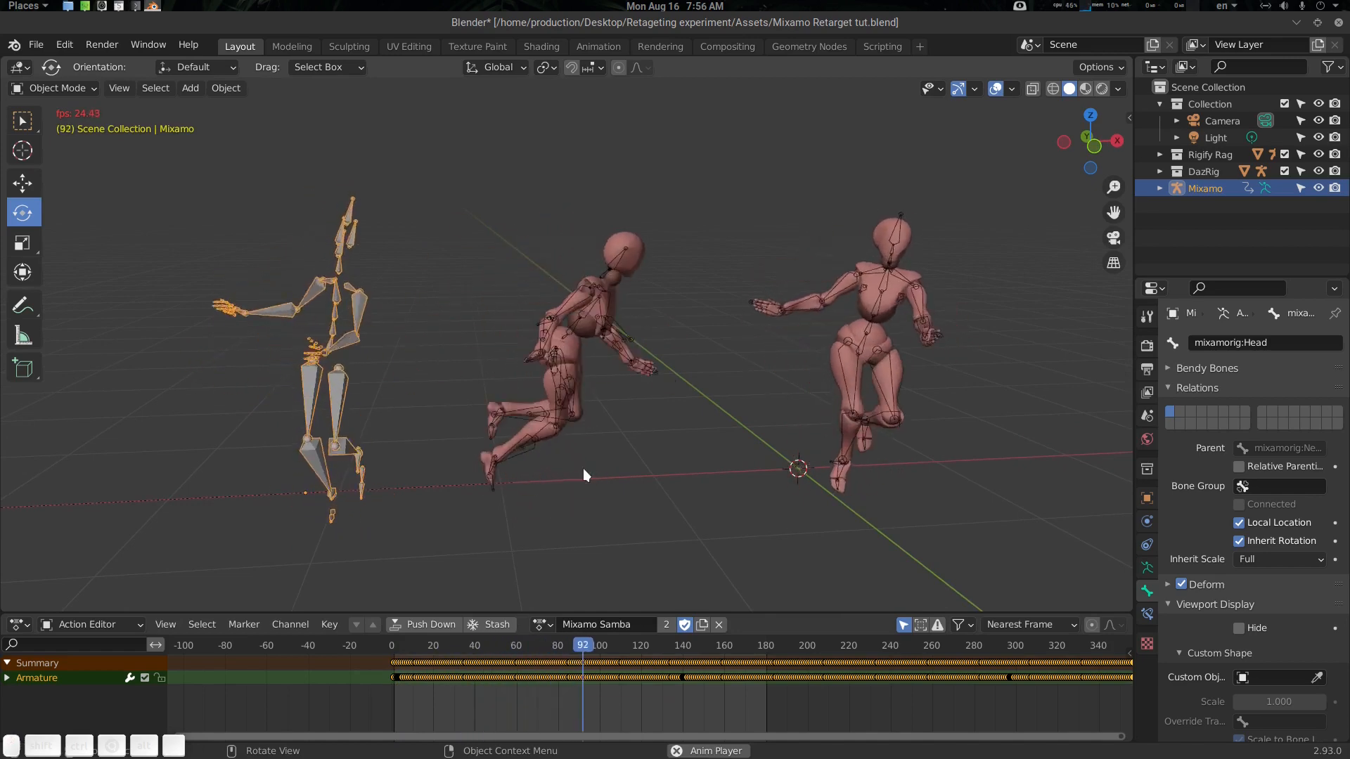
pyautogui.press('space')
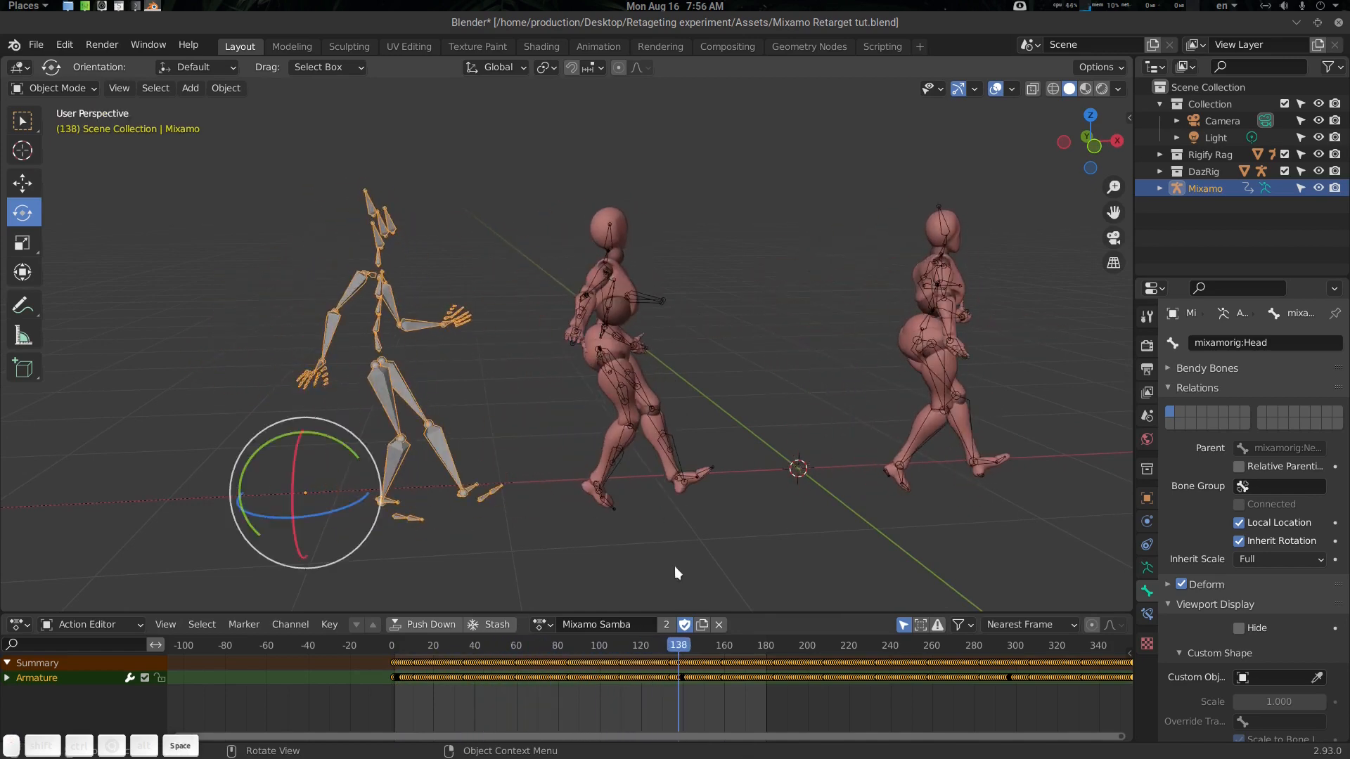
pyautogui.click(641, 651)
pyautogui.moveTo(641, 651)
pyautogui.mouseDown()
pyautogui.moveTo(601, 653)
pyautogui.moveTo(617, 660)
pyautogui.mouseUp()
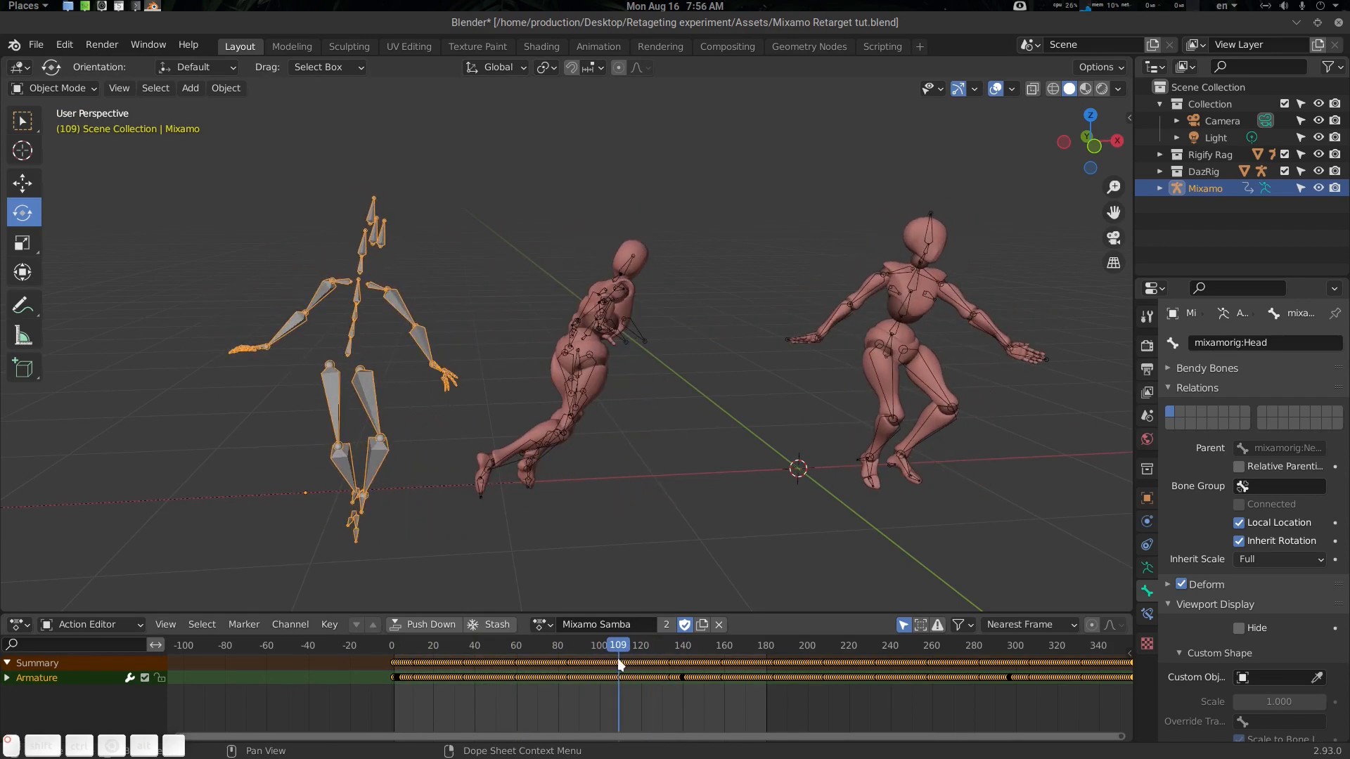
# Select the Daz rig, unlink its Mixamo Hiphop Correction action and scrub to frame 108.
pyautogui.click(587, 377)
pyautogui.click(589, 355)
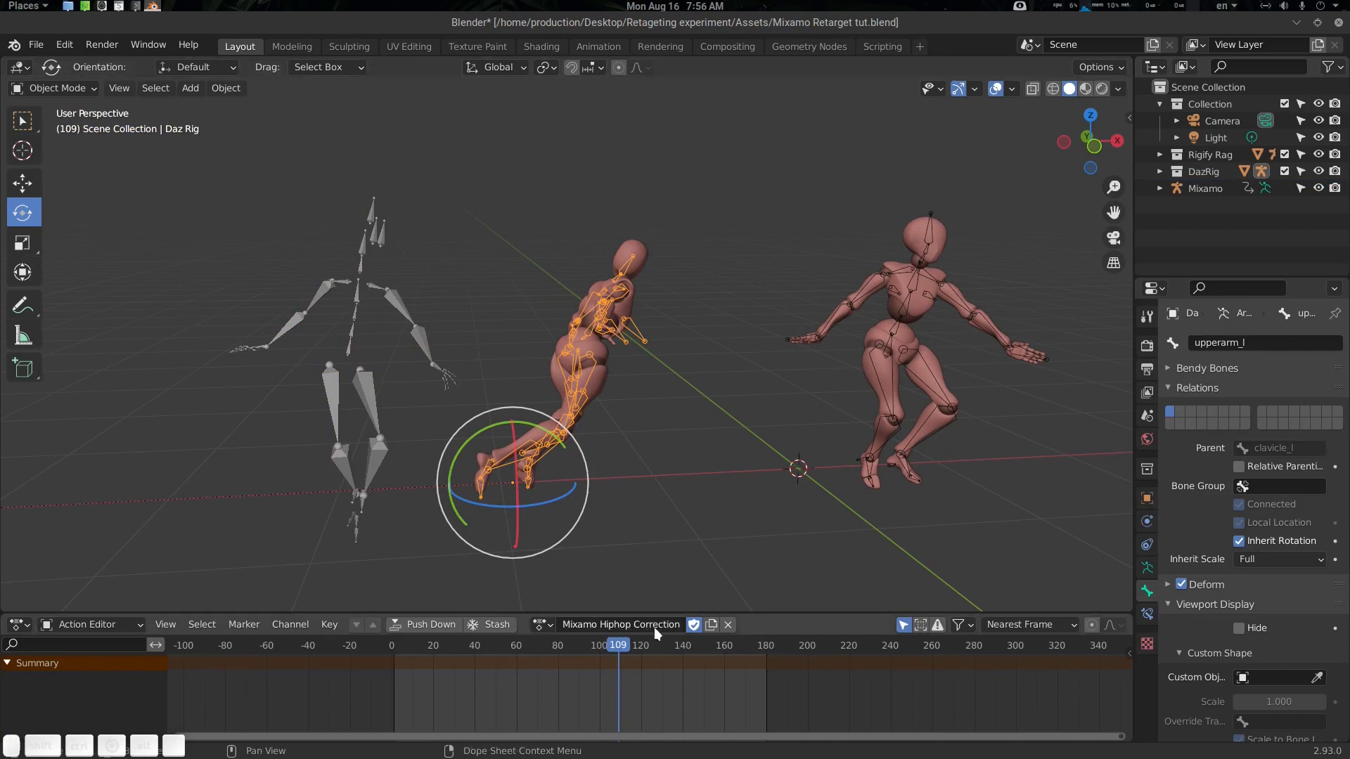
pyautogui.click(729, 623)
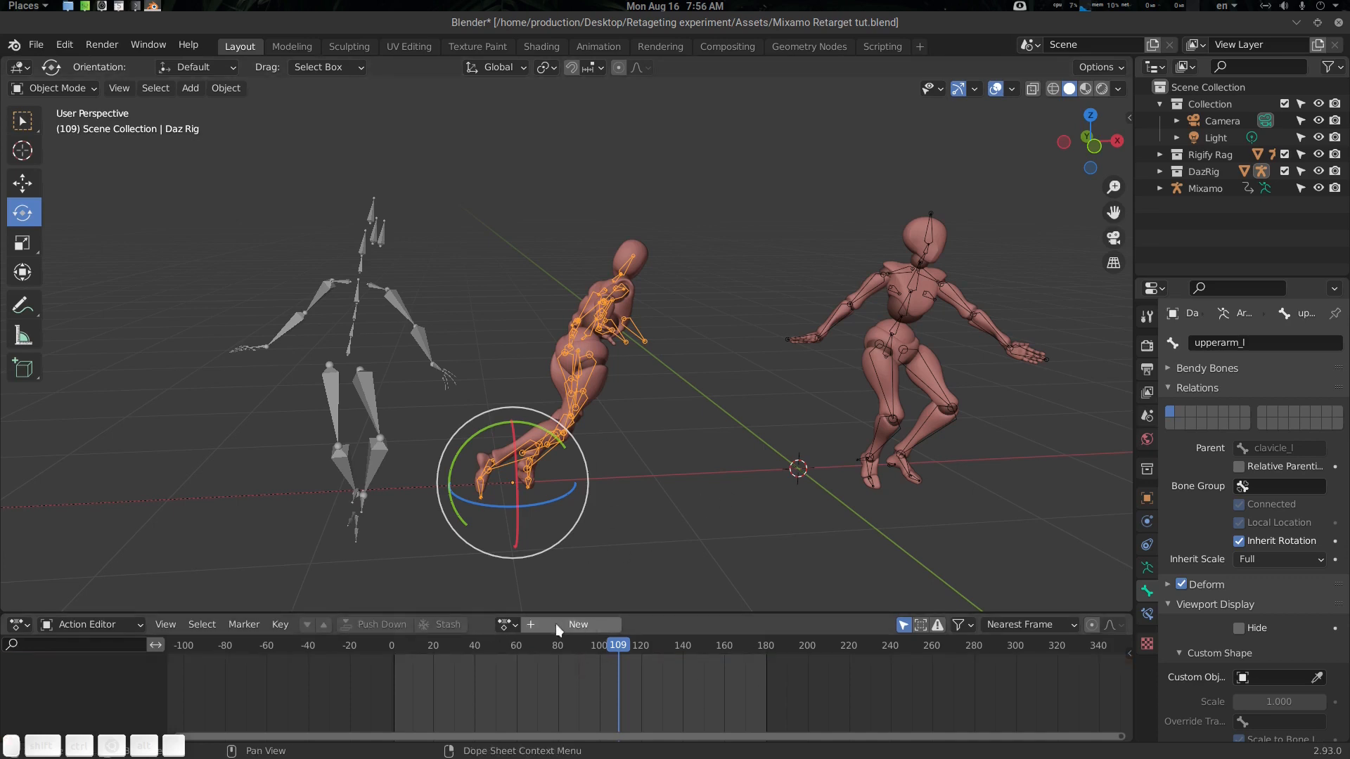
pyautogui.moveTo(617, 647)
pyautogui.mouseDown()
pyautogui.moveTo(584, 652)
pyautogui.moveTo(616, 652)
pyautogui.mouseUp()
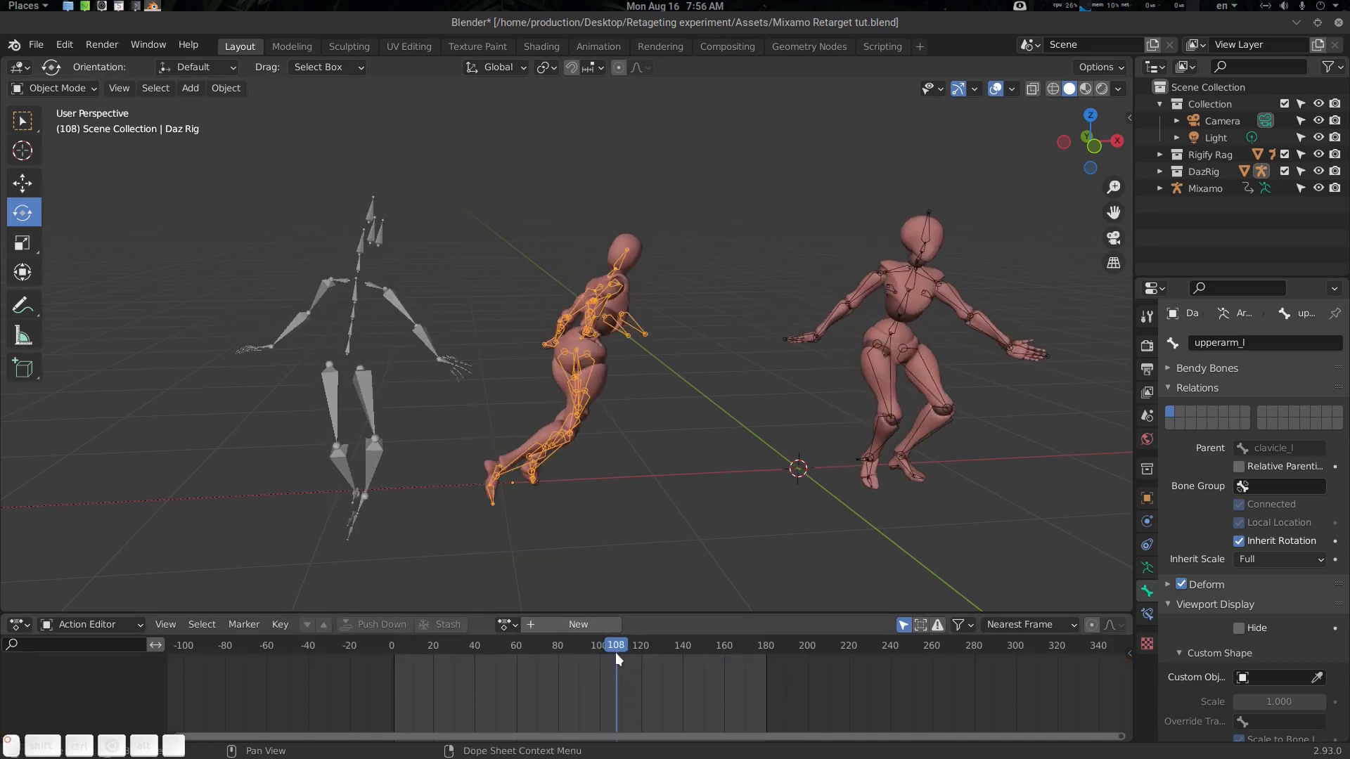
# Clear the rotation of all the Daz rig's bones in Pose Mode and return to Object Mode.
pyautogui.hotkey('ctrl', 'Tab')
pyautogui.click(600, 421)
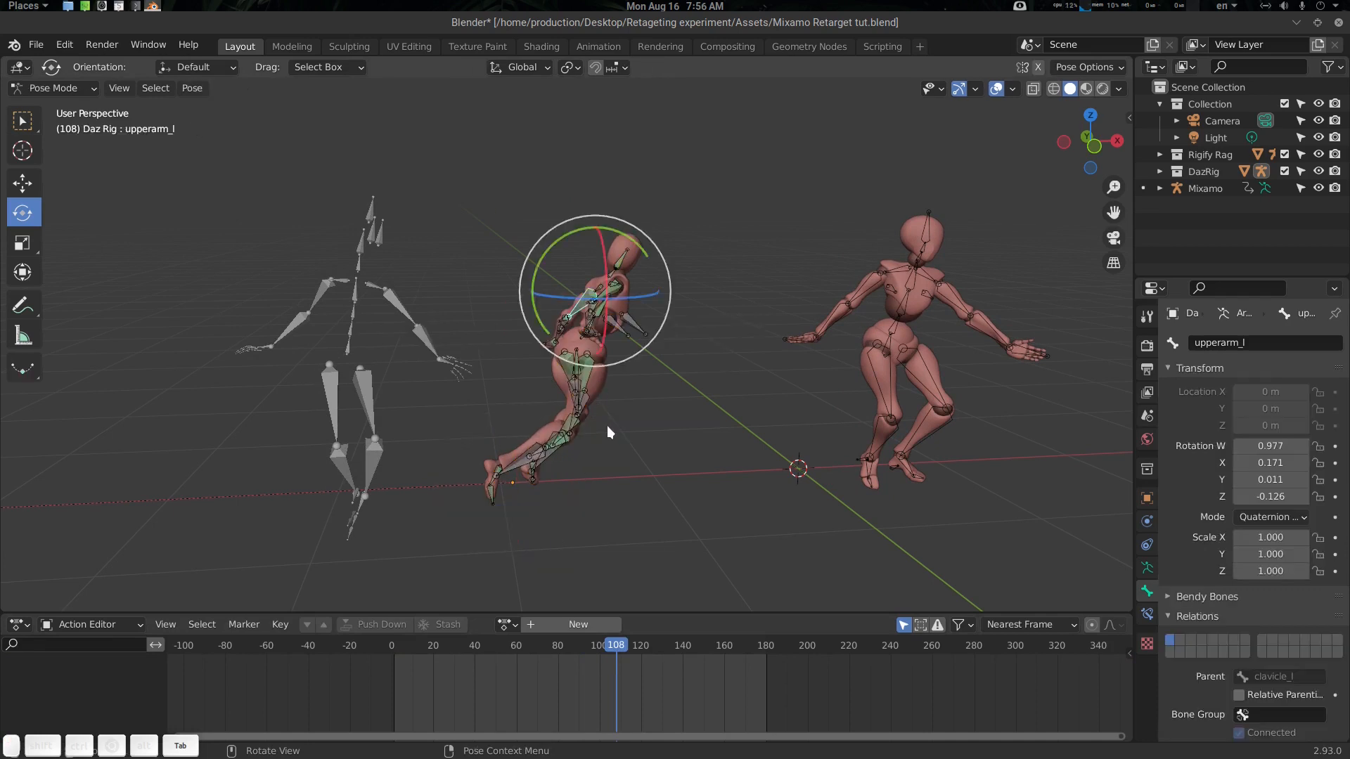
pyautogui.press('a')
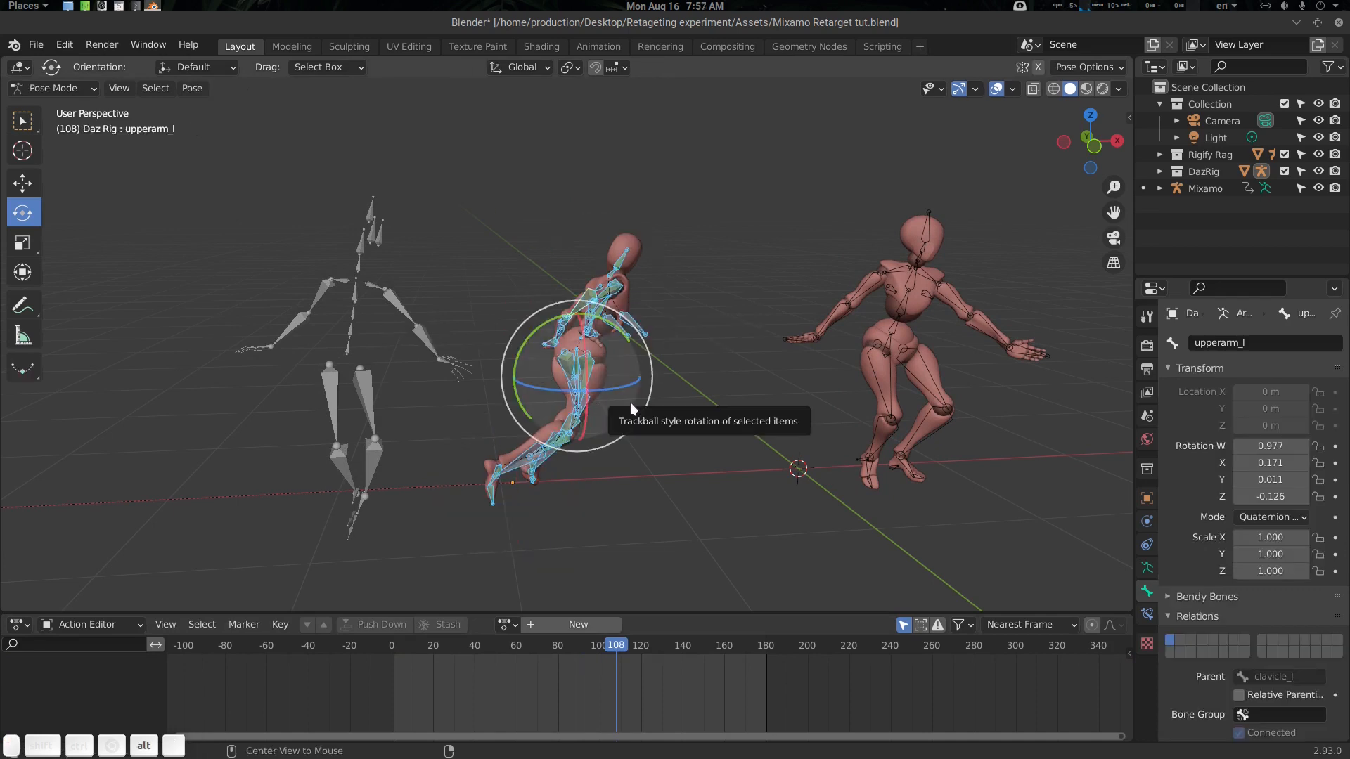
pyautogui.hotkey('alt', 'r')
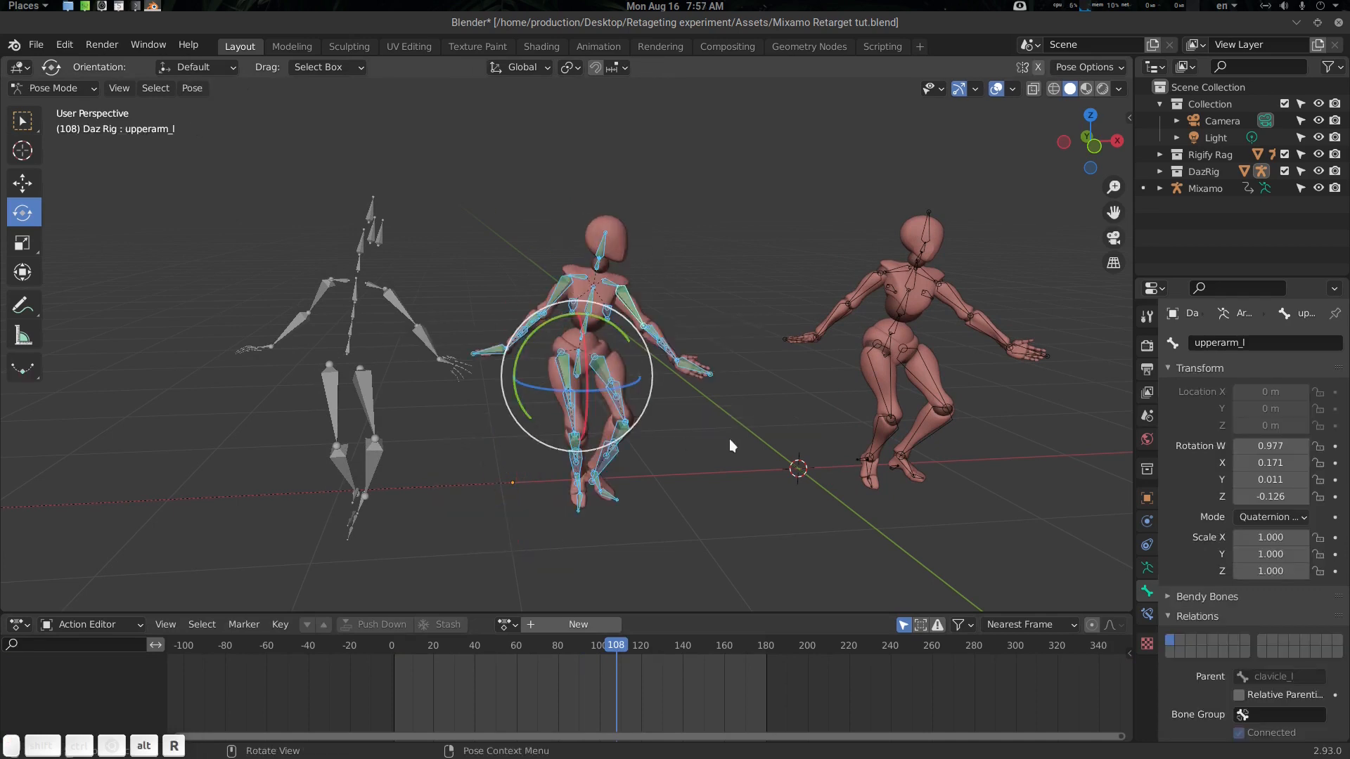
pyautogui.hotkey('ctrl', 'Tab')
pyautogui.click(597, 443)
# Scrub to frame 76 and create a new action named Samba_correction for the Daz rig.
pyautogui.moveTo(597, 645); pyautogui.dragTo(551, 651)
pyautogui.moveTo(563, 464); pyautogui.dragTo(551, 352, button='middle')
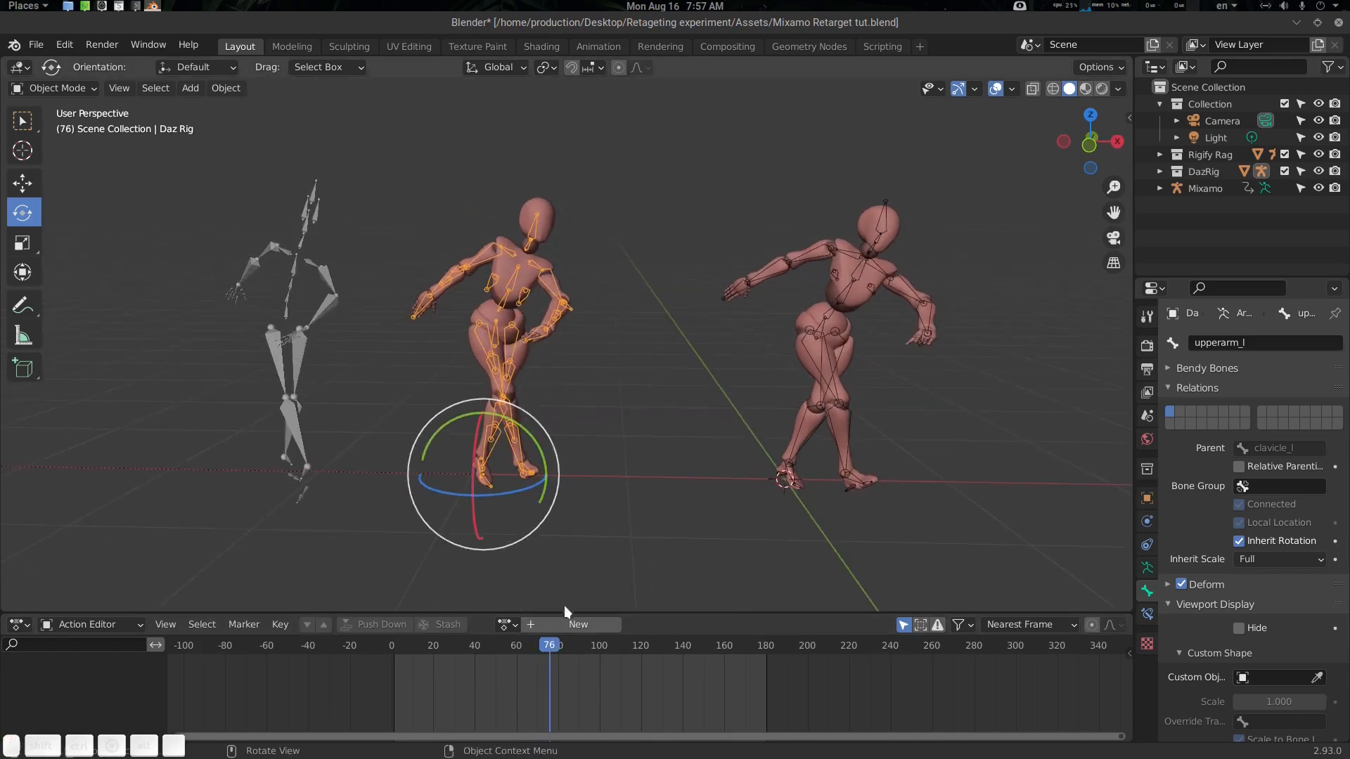
pyautogui.click(572, 623)
pyautogui.click(613, 625)
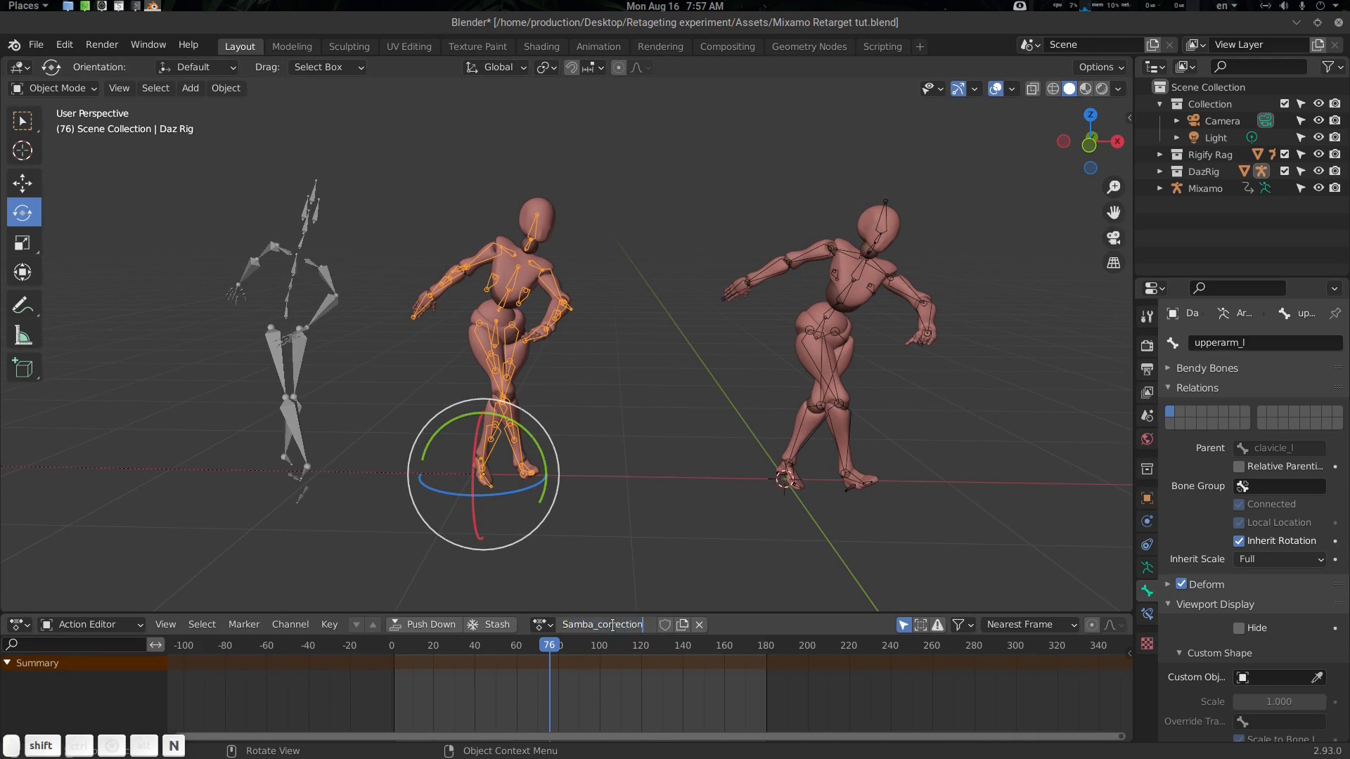
# Select the Daz rig's root bone in Pose Mode and insert a Location & Rotation keyframe at frame 76.
pyautogui.moveTo(512, 454); pyautogui.dragTo(505, 453, button='middle')
pyautogui.scroll(1, 522, 357)
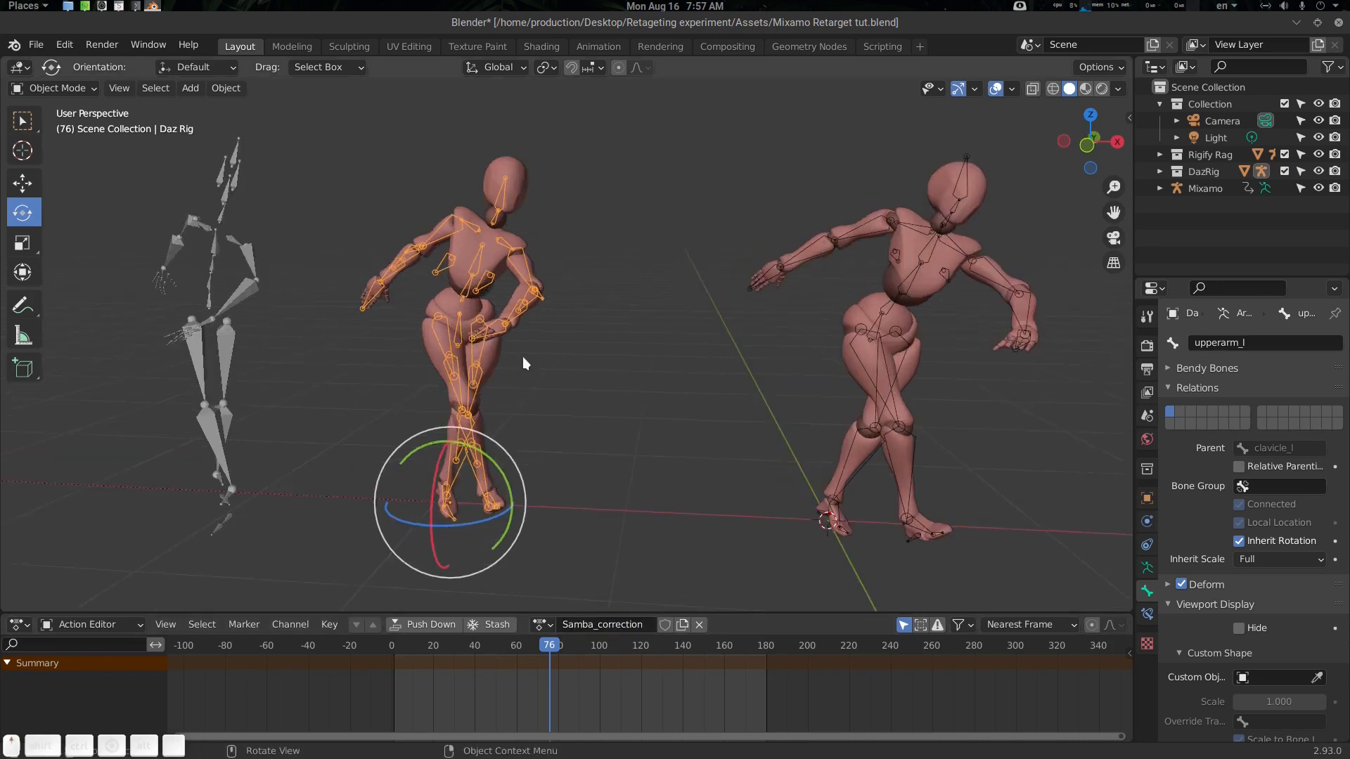
pyautogui.keyDown('shift'); pyautogui.moveTo(522, 356); pyautogui.dragTo(610, 393, button='middle'); pyautogui.keyUp('shift')
pyautogui.hotkey('alt', 'a')
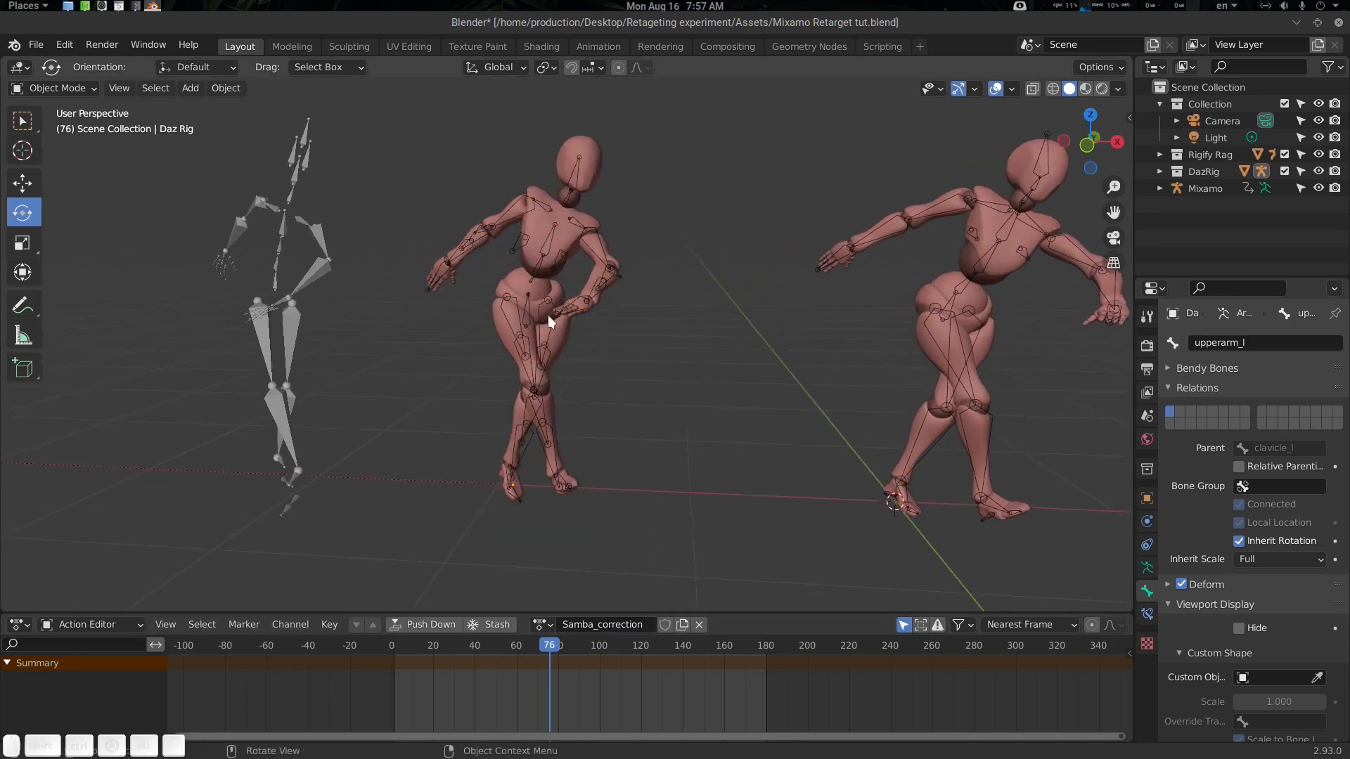
pyautogui.click(529, 302)
pyautogui.hotkey('ctrl', 'Tab')
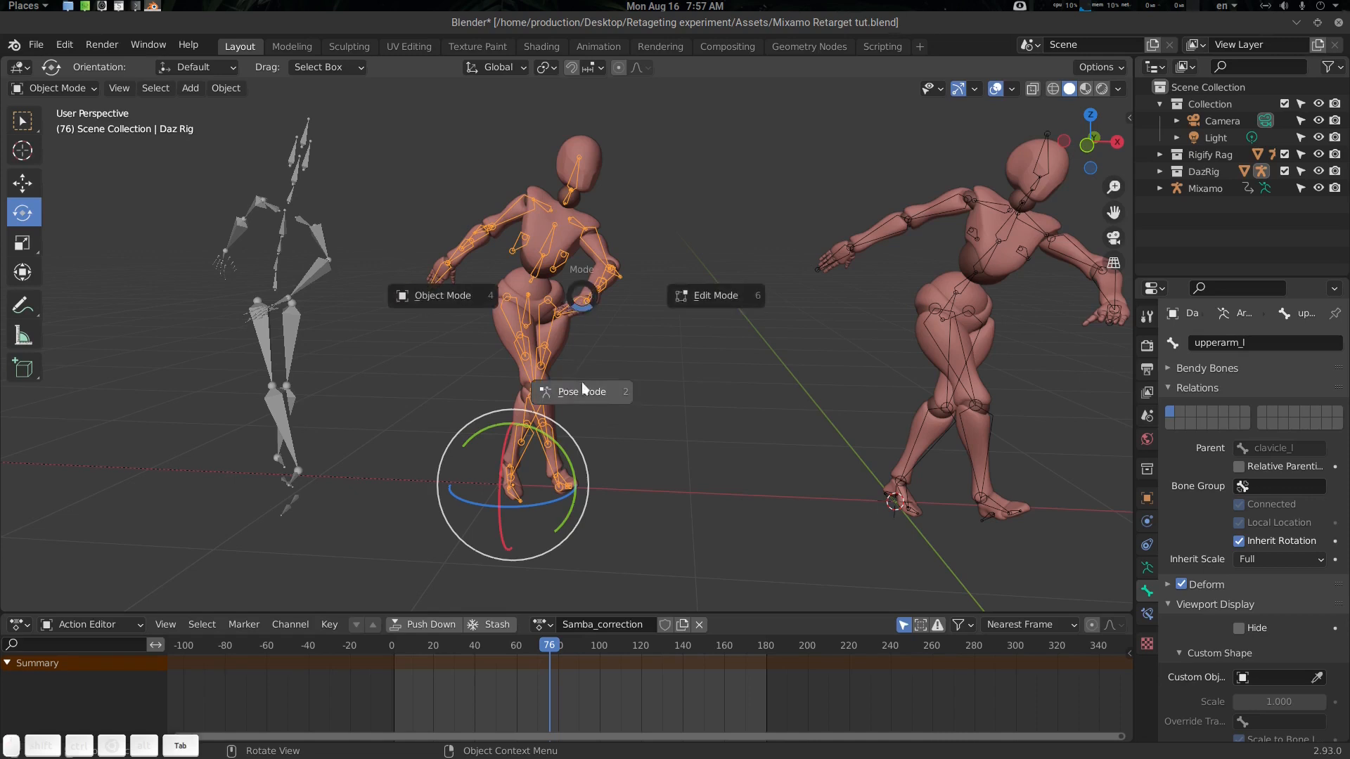
pyautogui.click(592, 391)
pyautogui.hotkey('alt', 'a')
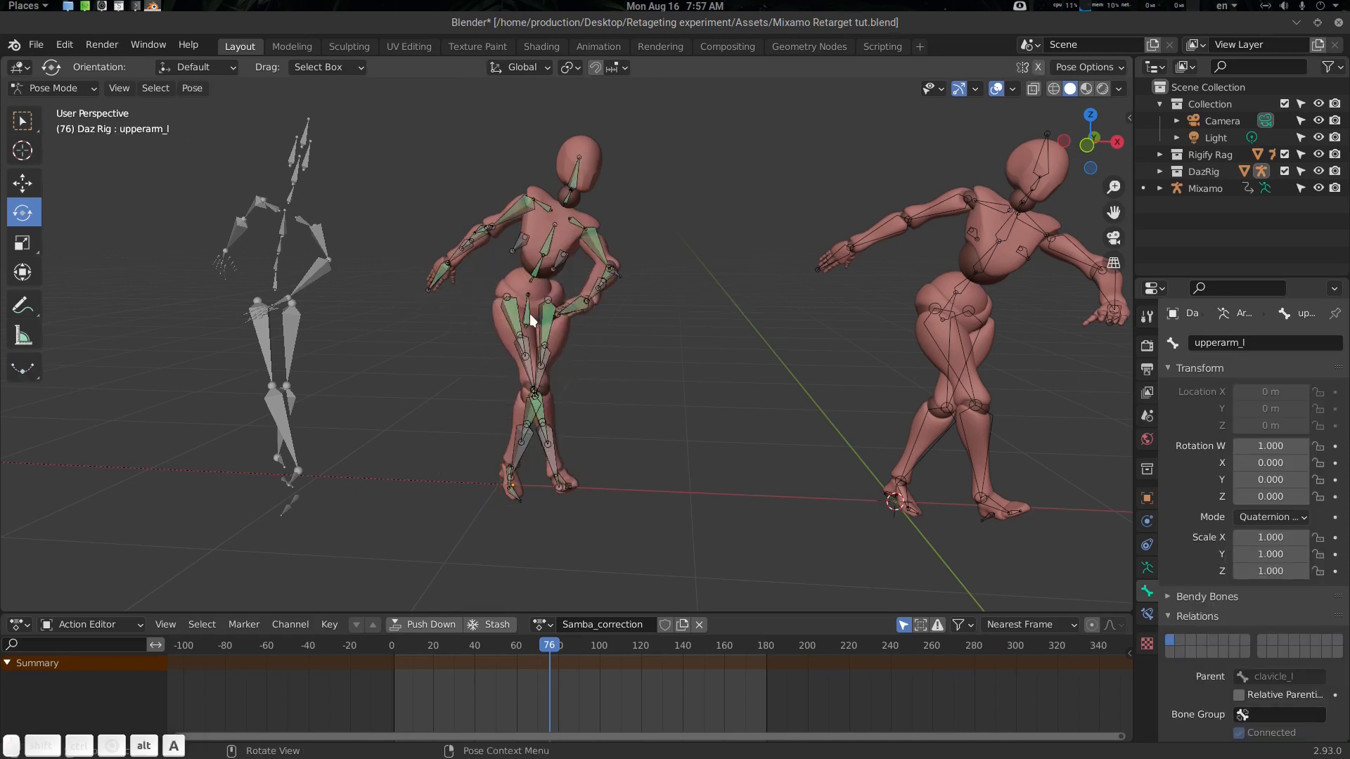
pyautogui.click(530, 313)
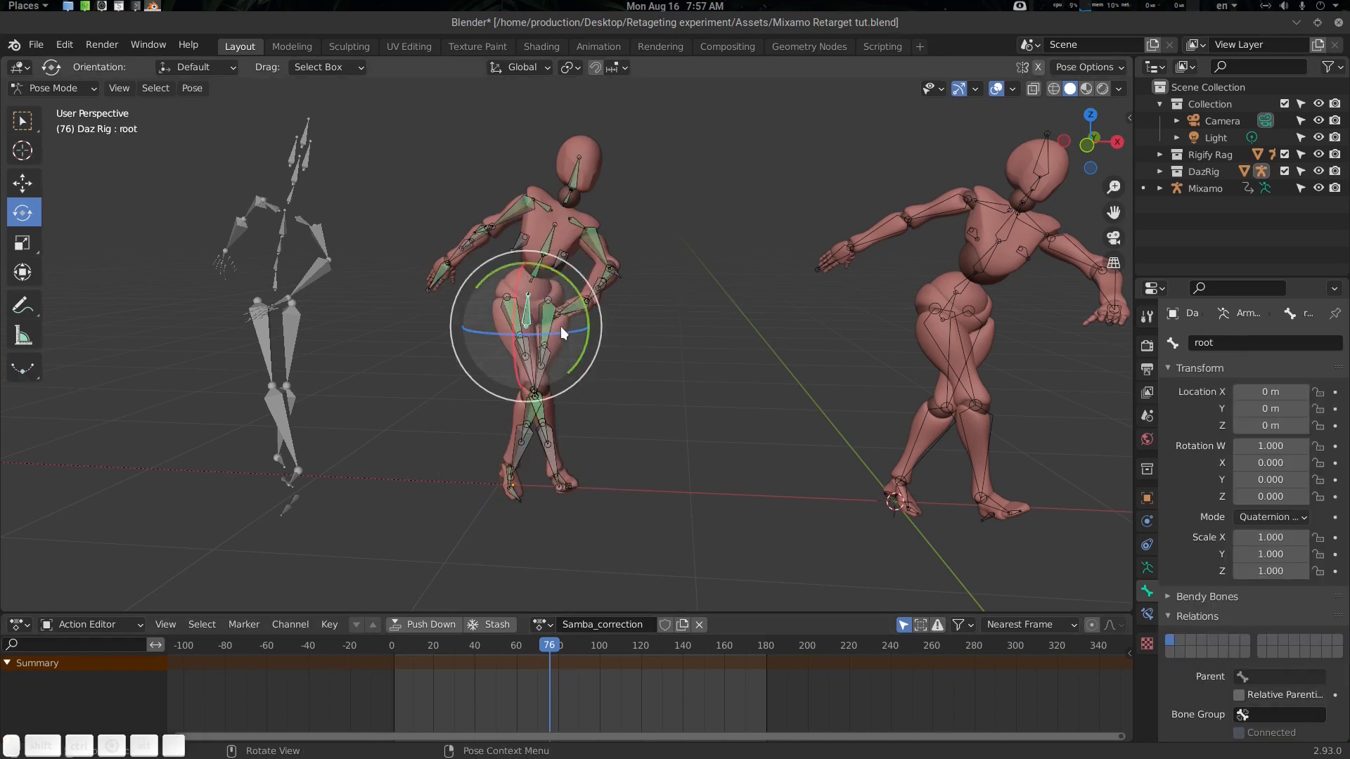
pyautogui.press('i')
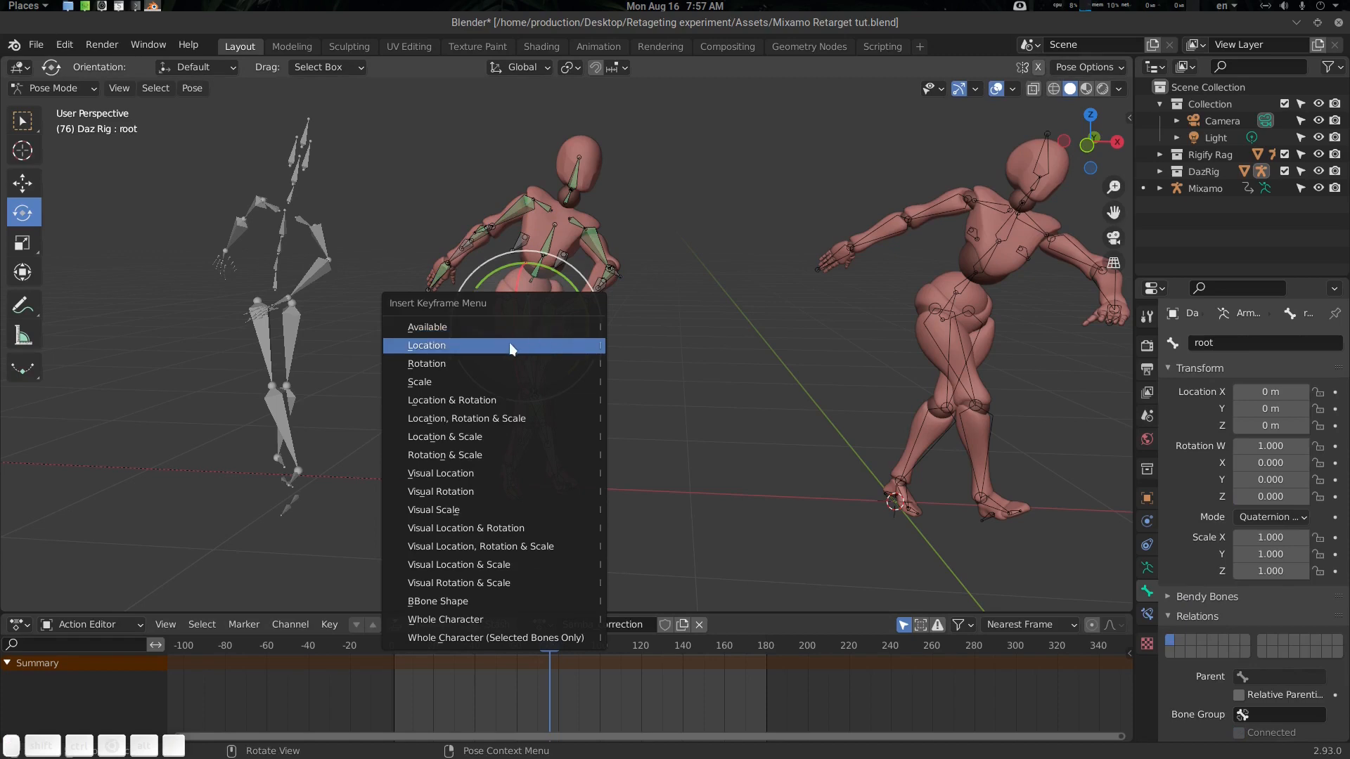
pyautogui.click(501, 401)
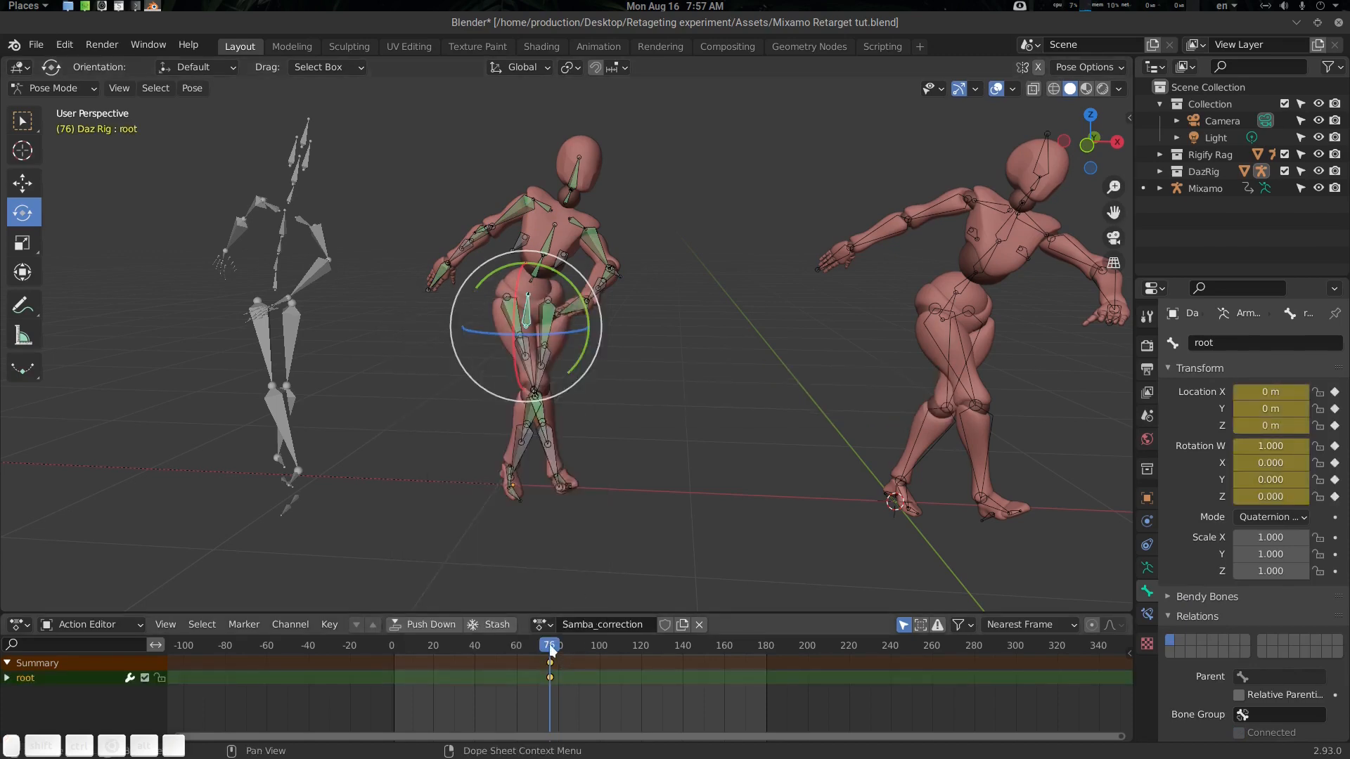
# Insert a Location & Rotation keyframe for the root bone at frame 46.
pyautogui.moveTo(550, 646); pyautogui.dragTo(487, 646)
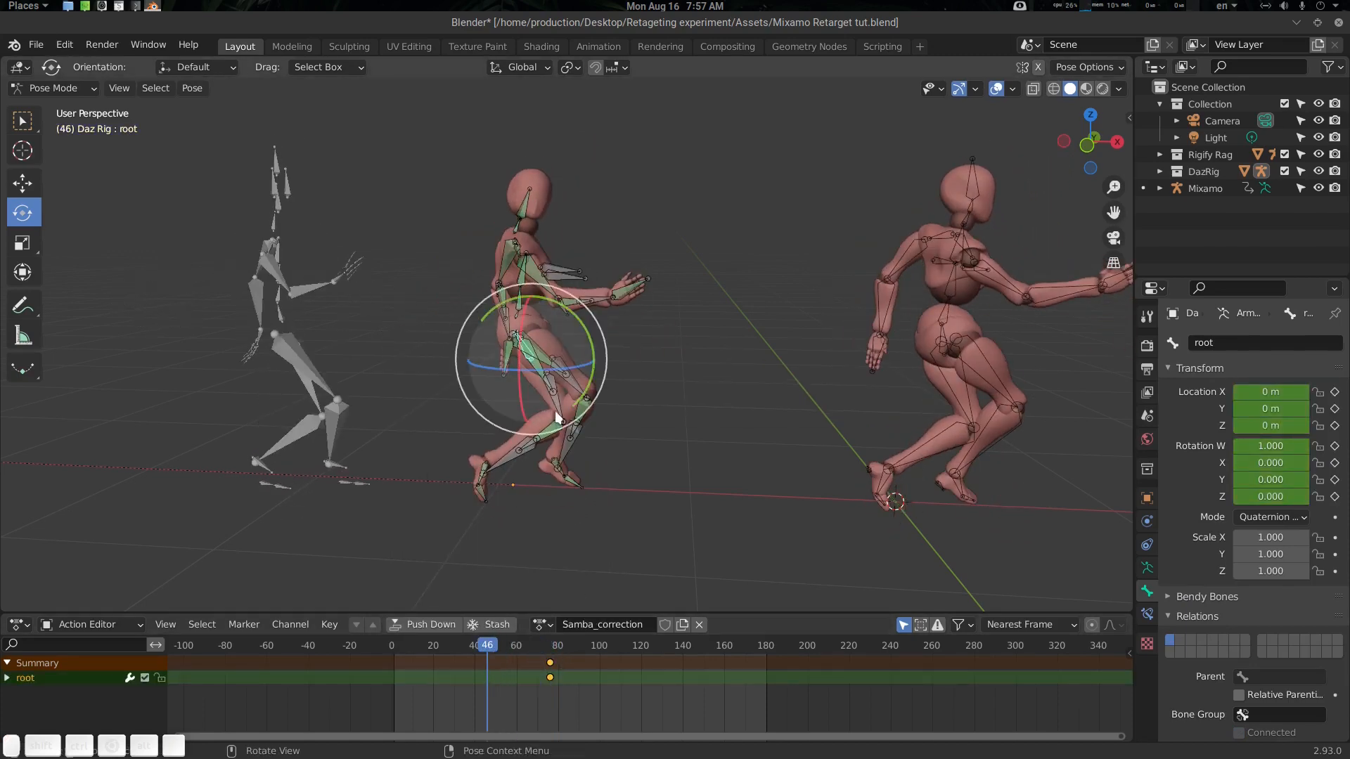
pyautogui.press('i')
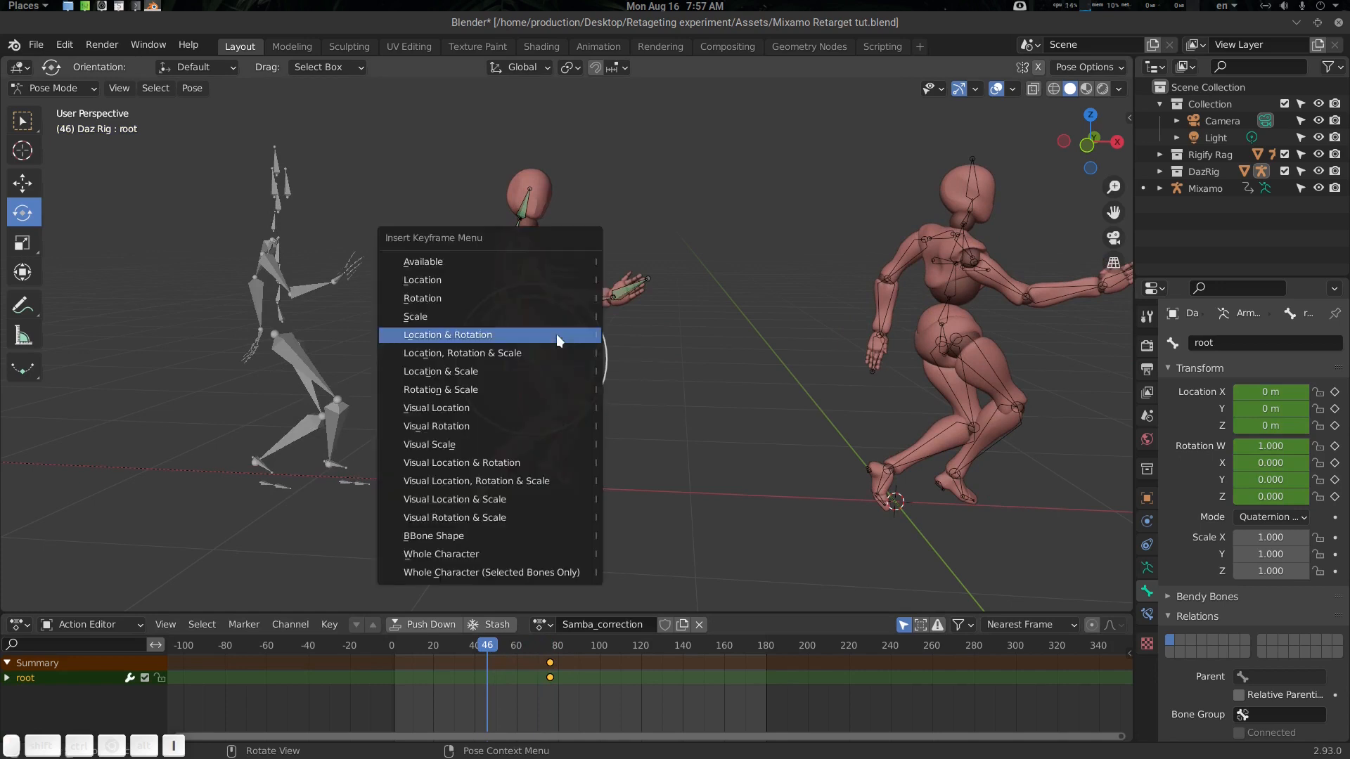
pyautogui.click(556, 335)
# At frame 76, rotate the root bone about -80.2° around global Z and key its location and rotation, checking the motion through frame 96.
pyautogui.click(552, 644)
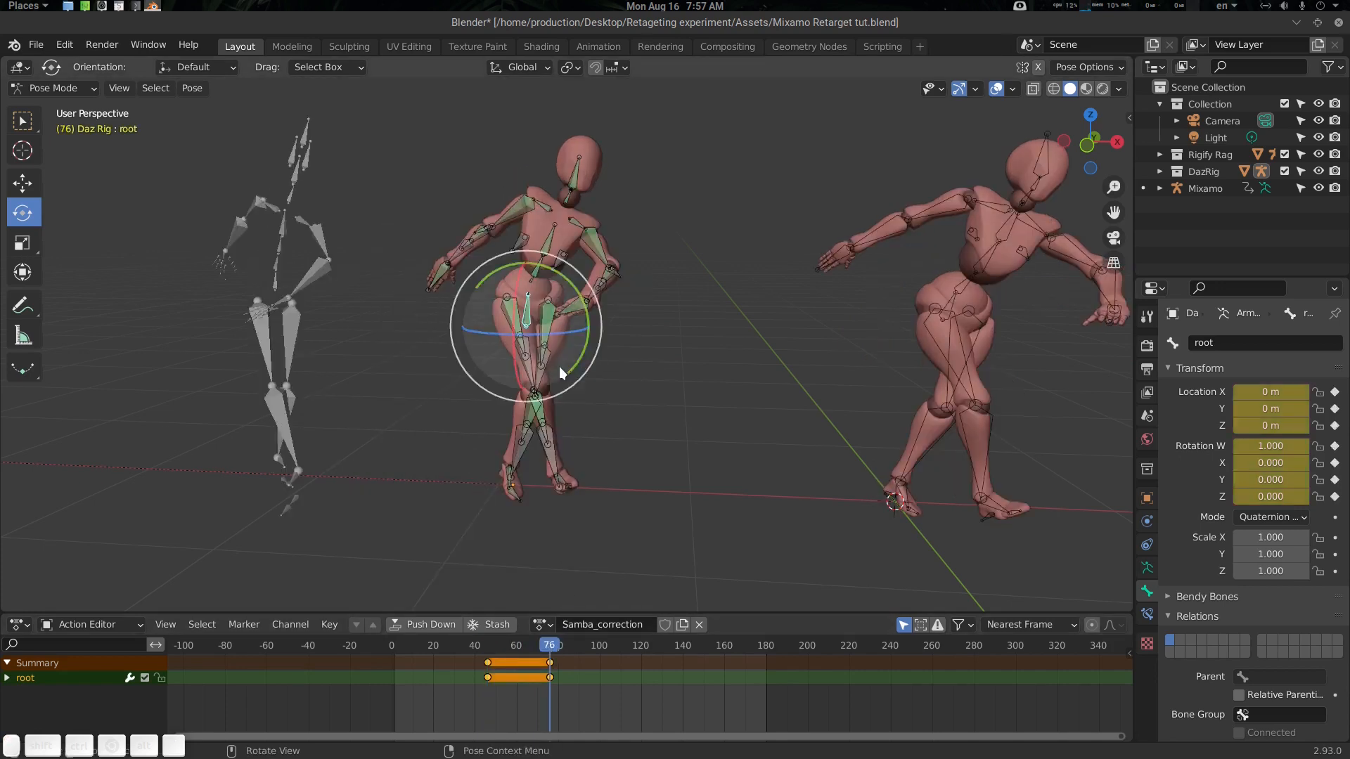
pyautogui.moveTo(559, 332); pyautogui.dragTo(525, 332)
pyautogui.press('i')
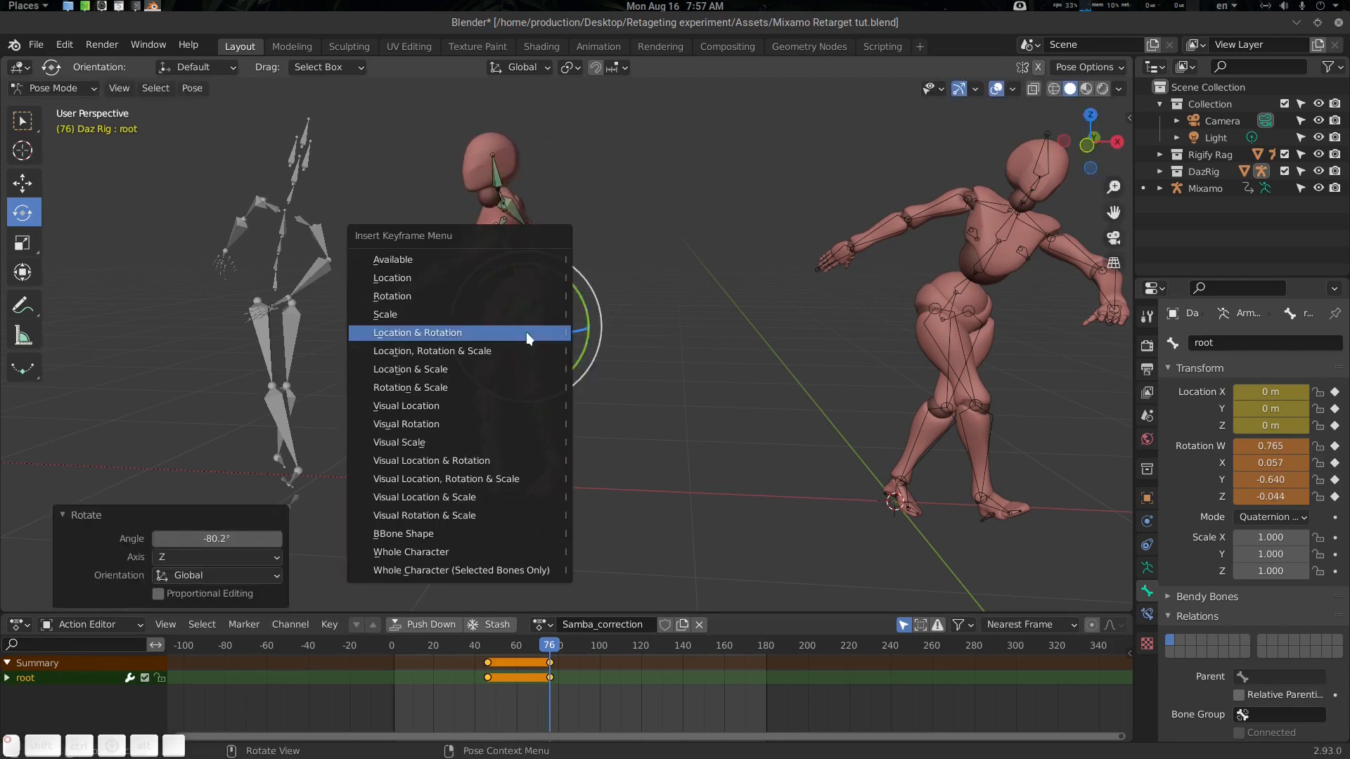
pyautogui.click(526, 332)
pyautogui.moveTo(554, 647); pyautogui.dragTo(592, 674)
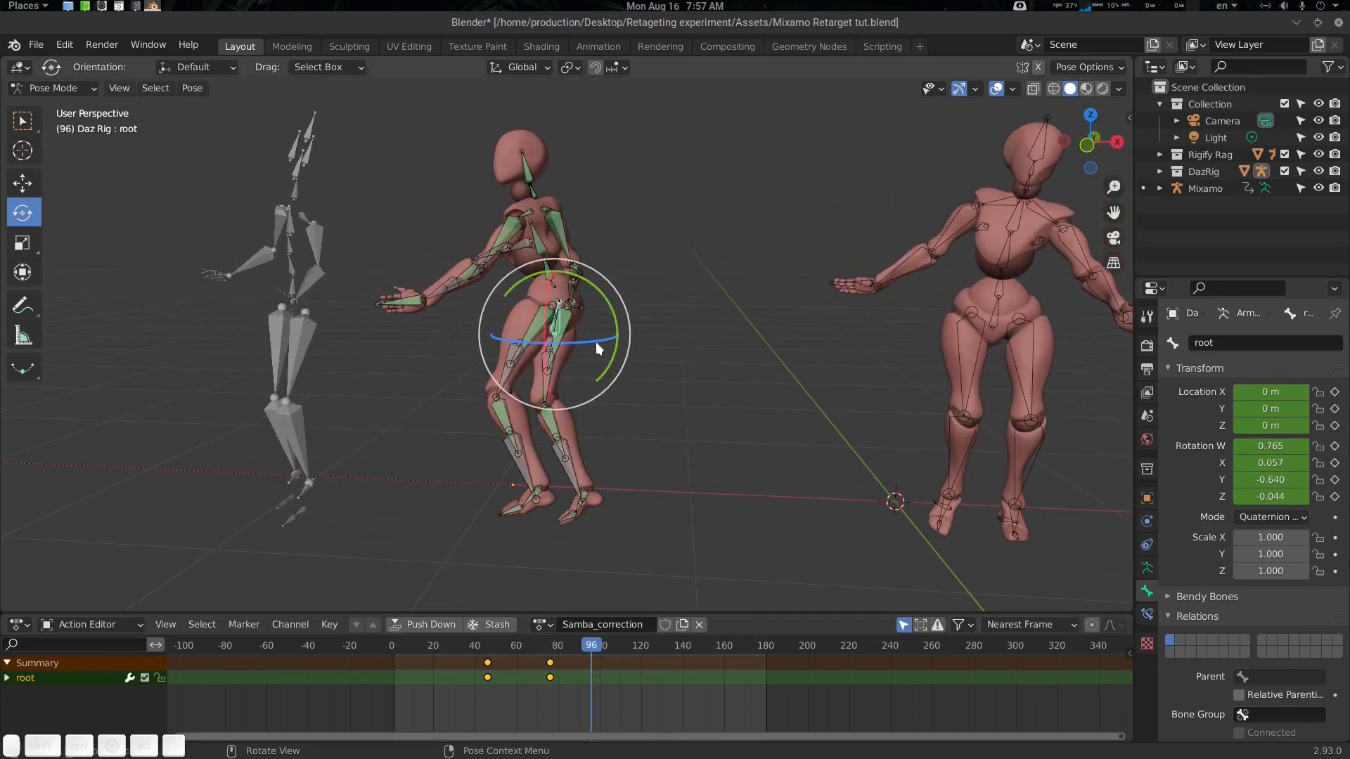
# Clear the root bone's rotation at frame 96, key its location and rotation, and scrub back to frame 62 to check the blend.
pyautogui.hotkey('alt', 'r')
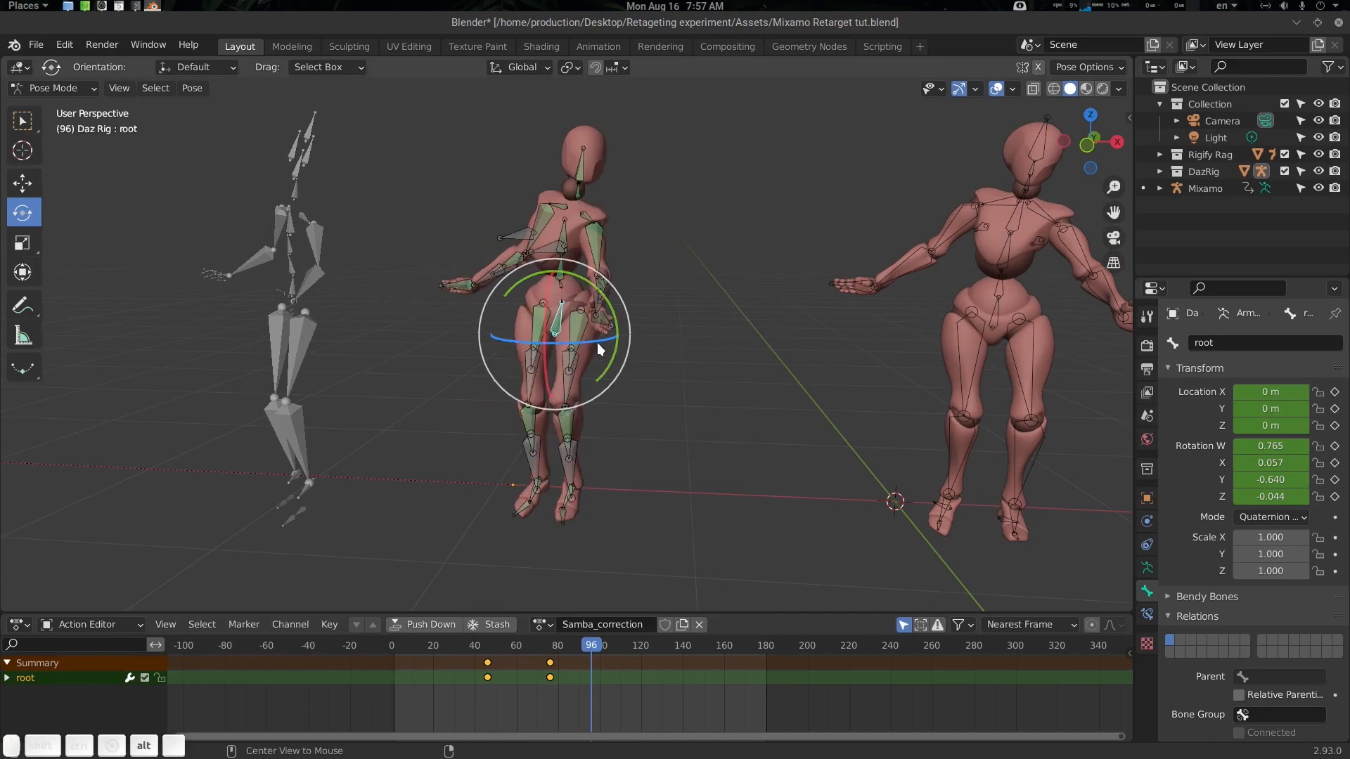
pyautogui.press('i')
pyautogui.click(597, 343)
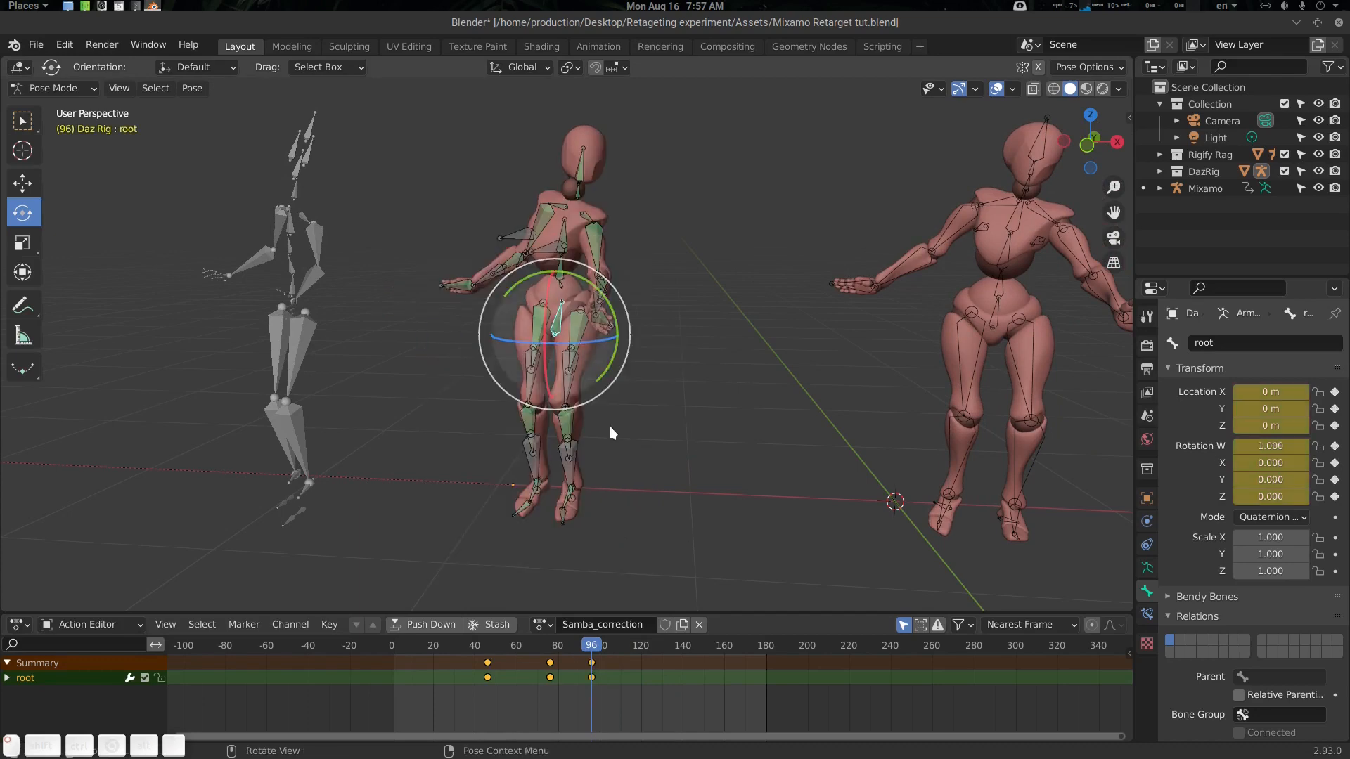
pyautogui.moveTo(593, 641); pyautogui.dragTo(521, 691)
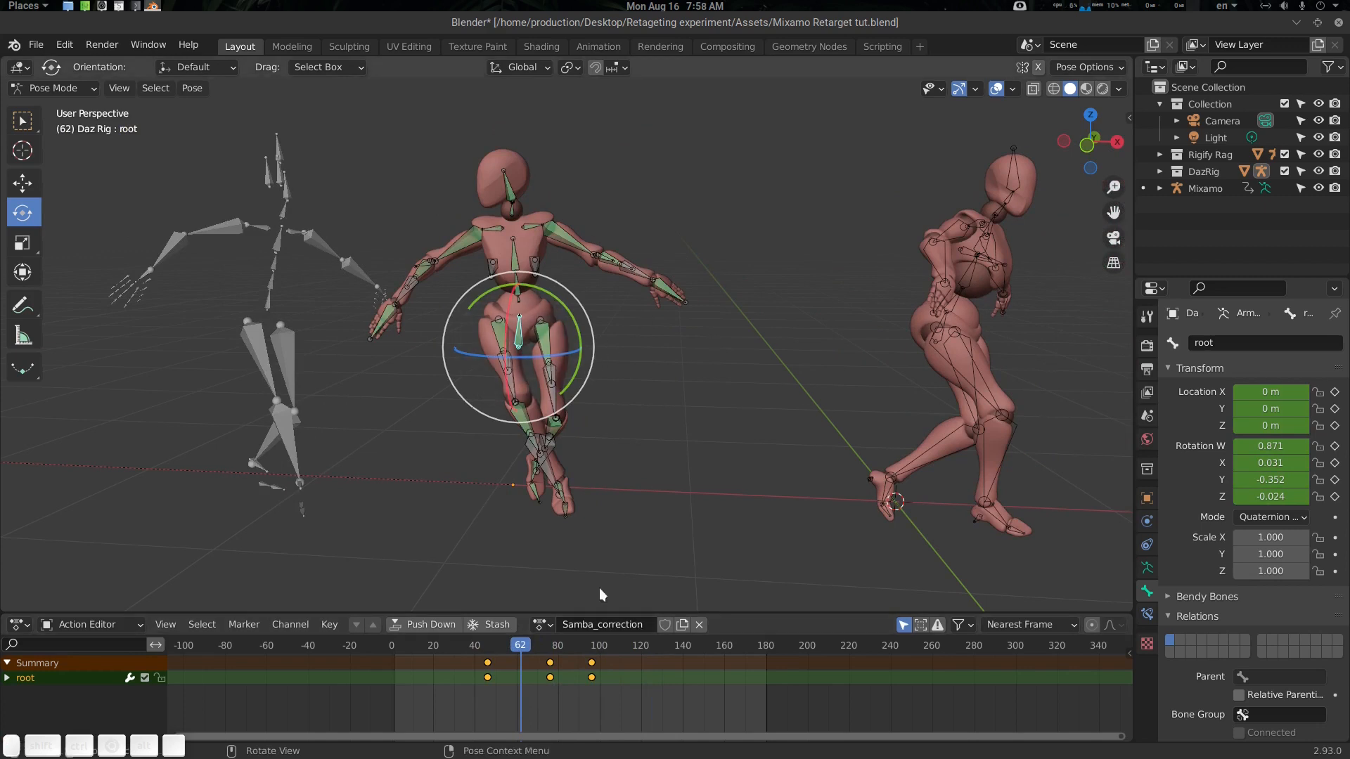
# Return to Object Mode and assign the Mixamo_Hiphop action to the Mixamo armature.
pyautogui.hotkey('ctrl', 'Tab')
pyautogui.click(296, 352)
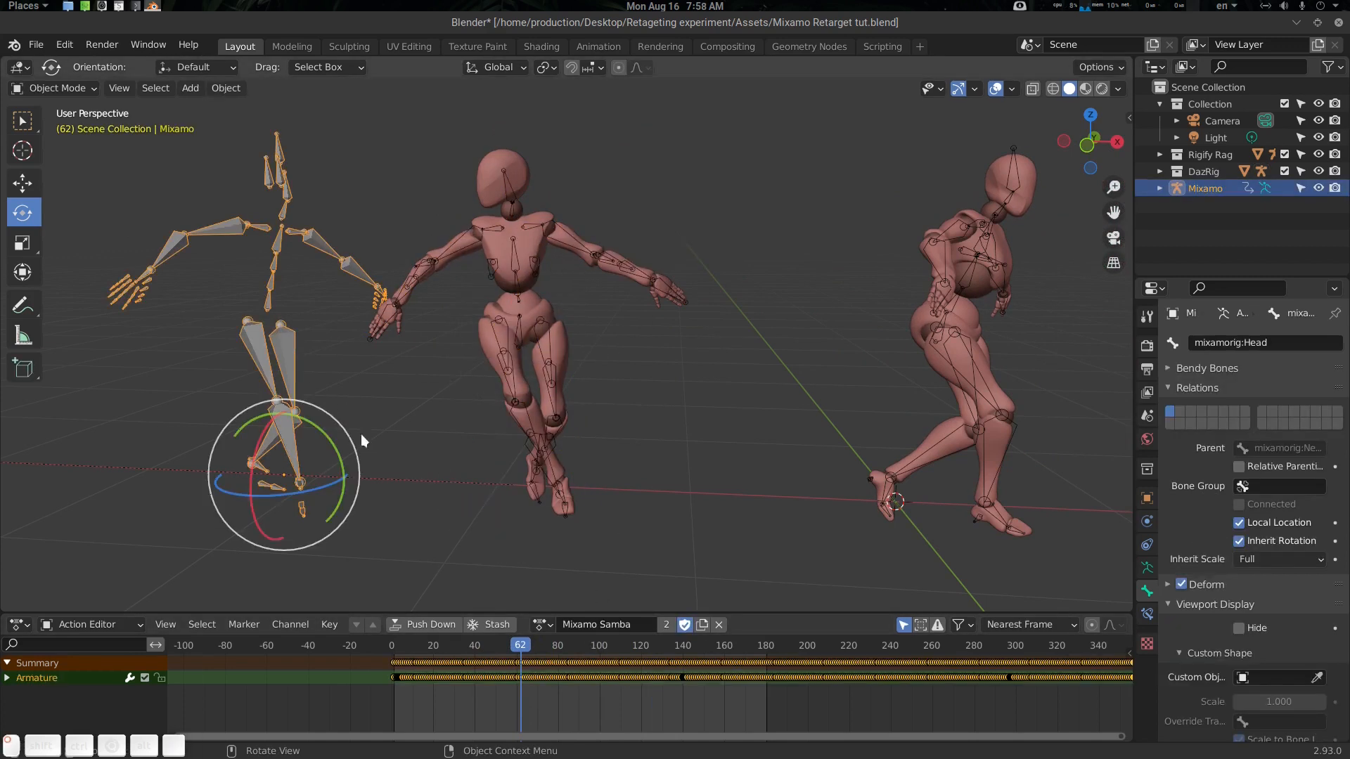
pyautogui.click(552, 624)
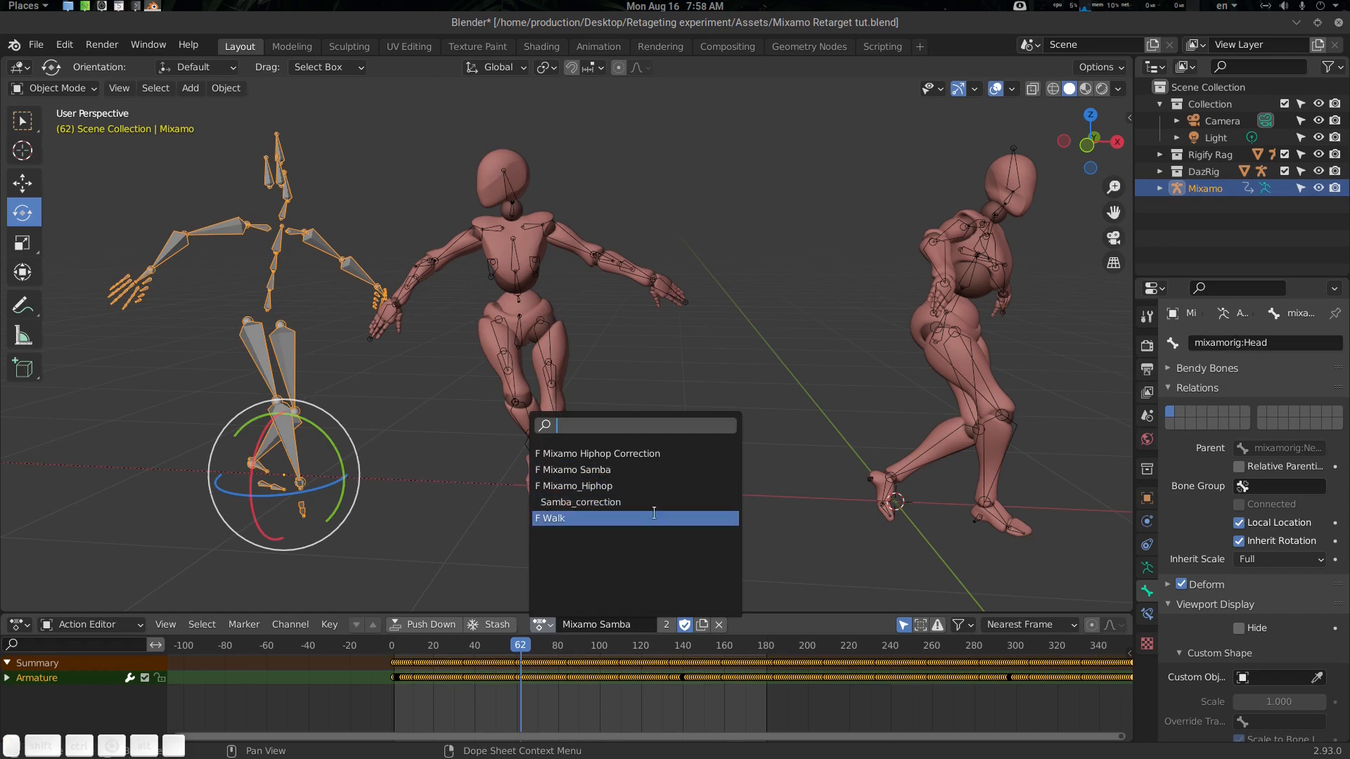
pyautogui.click(625, 485)
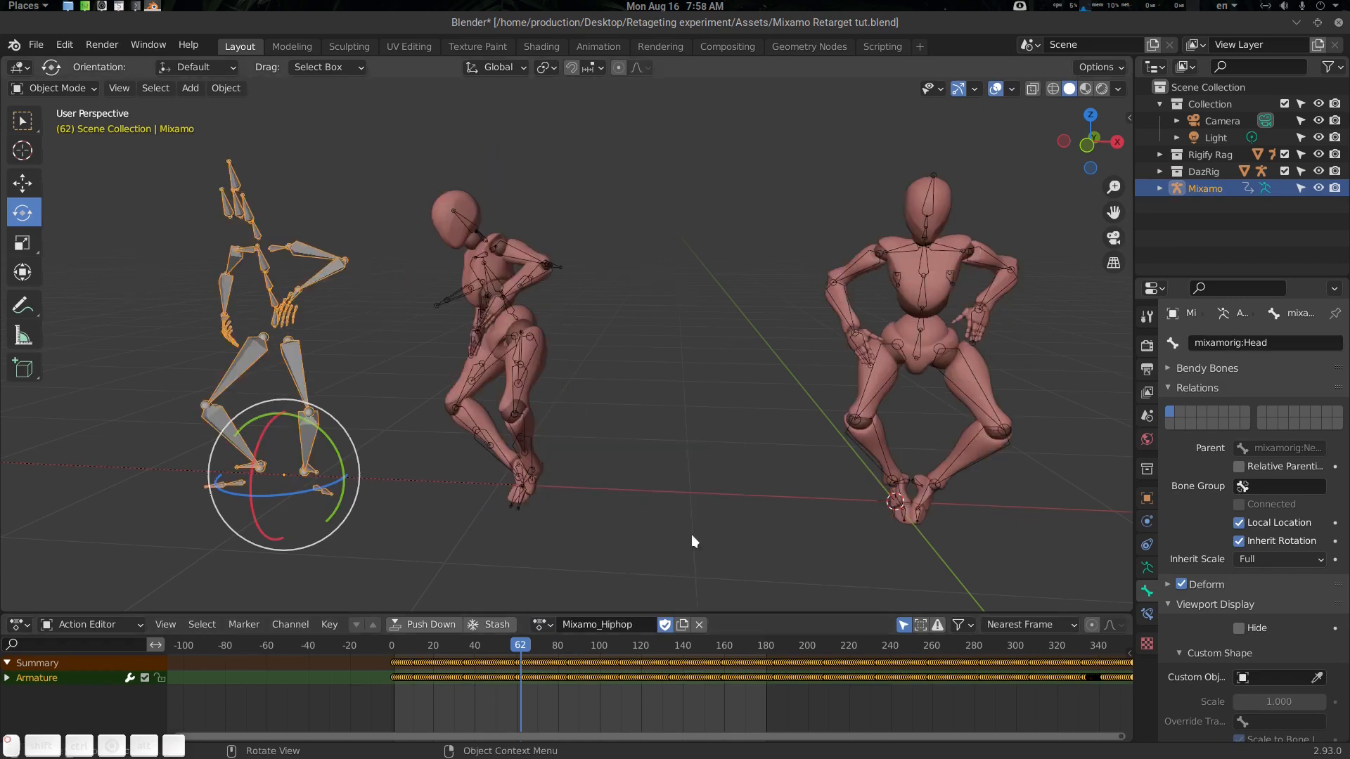
# Give the Daz rig's Samba_correction action a fake user and switch the rig to the Mixamo_Hiphop action, scrubbing to frame 66.
pyautogui.click(509, 321)
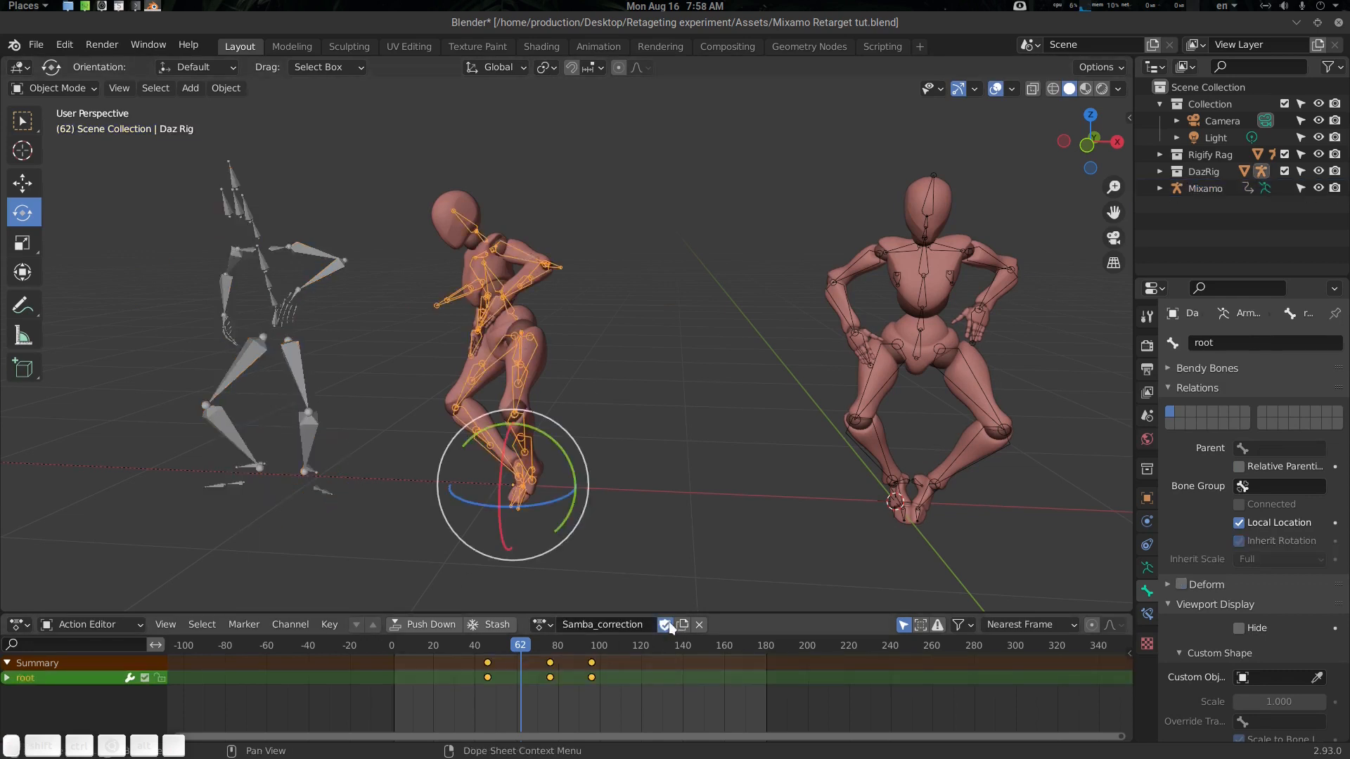
pyautogui.click(543, 624)
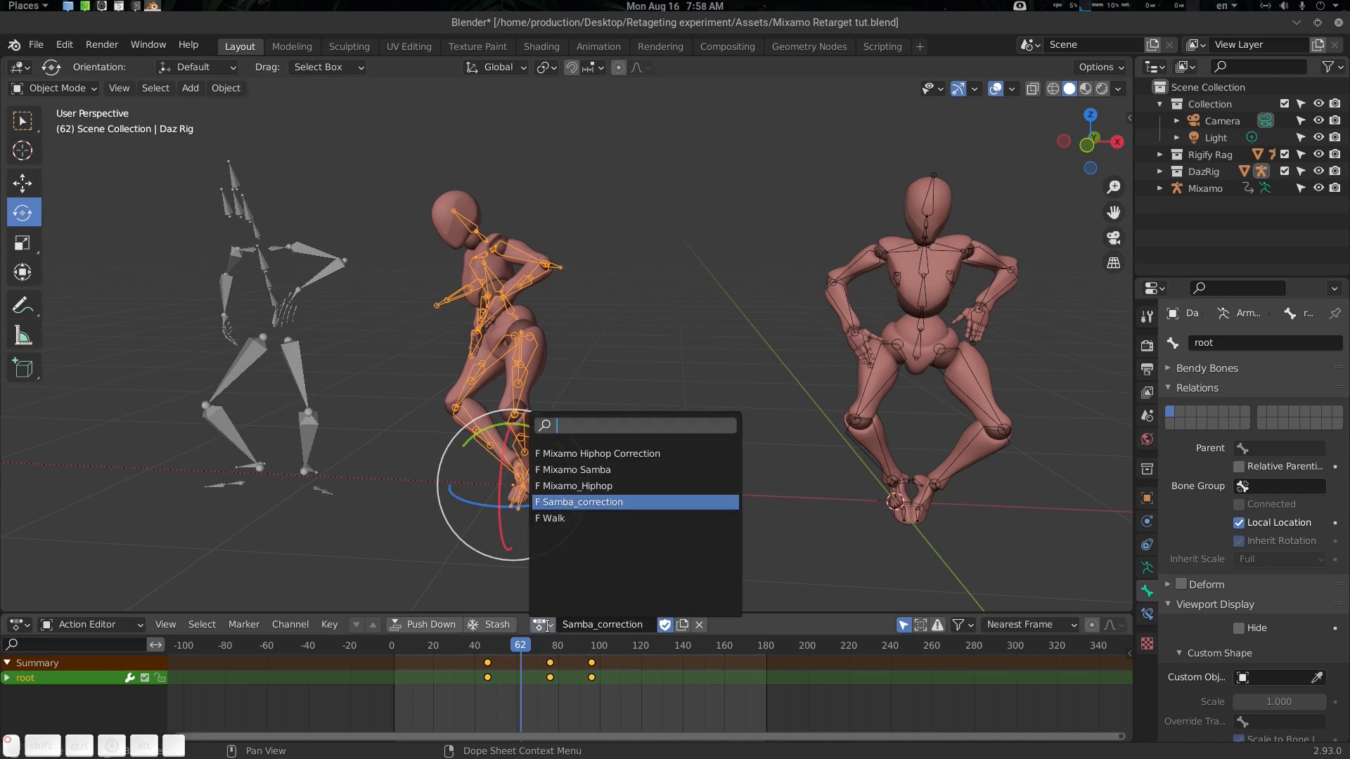
pyautogui.click(605, 484)
pyautogui.moveTo(525, 638)
pyautogui.mouseDown()
pyautogui.moveTo(467, 644)
pyautogui.moveTo(572, 645)
pyautogui.moveTo(529, 643)
pyautogui.mouseUp()
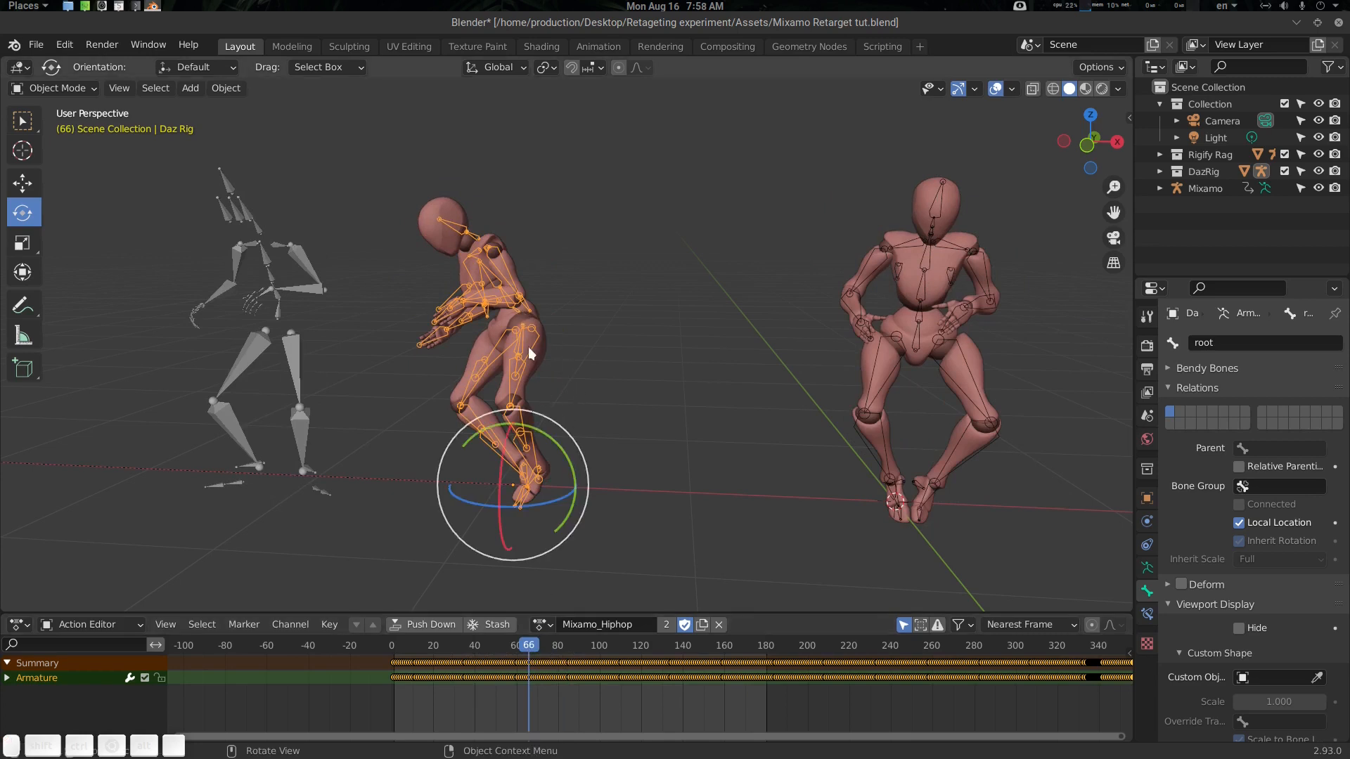
pyautogui.hotkey('ctrl', 'Tab')
pyautogui.click(561, 439)
pyautogui.press('a')
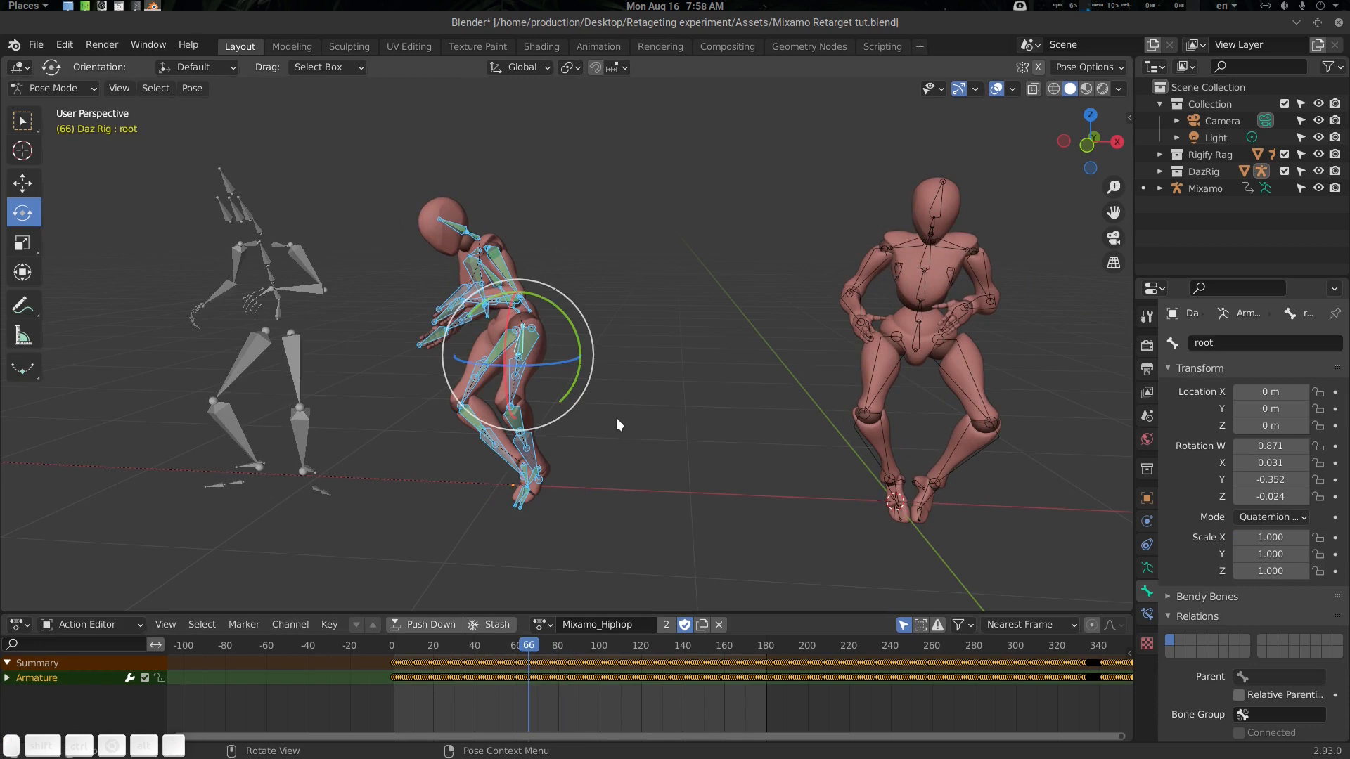
pyautogui.hotkey('ctrl', 'Tab')
pyautogui.click(551, 409)
pyautogui.hotkey('alt', 'a')
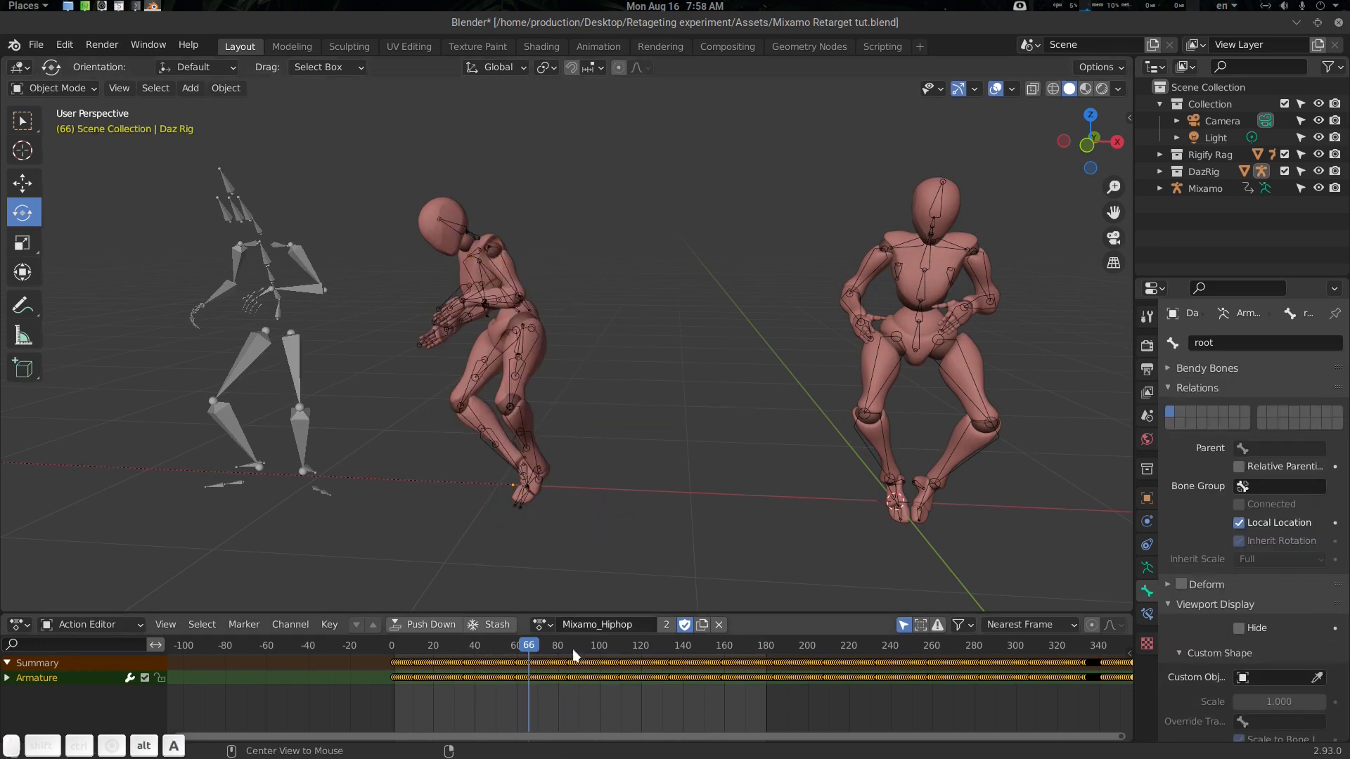
pyautogui.moveTo(543, 644); pyautogui.dragTo(535, 644)
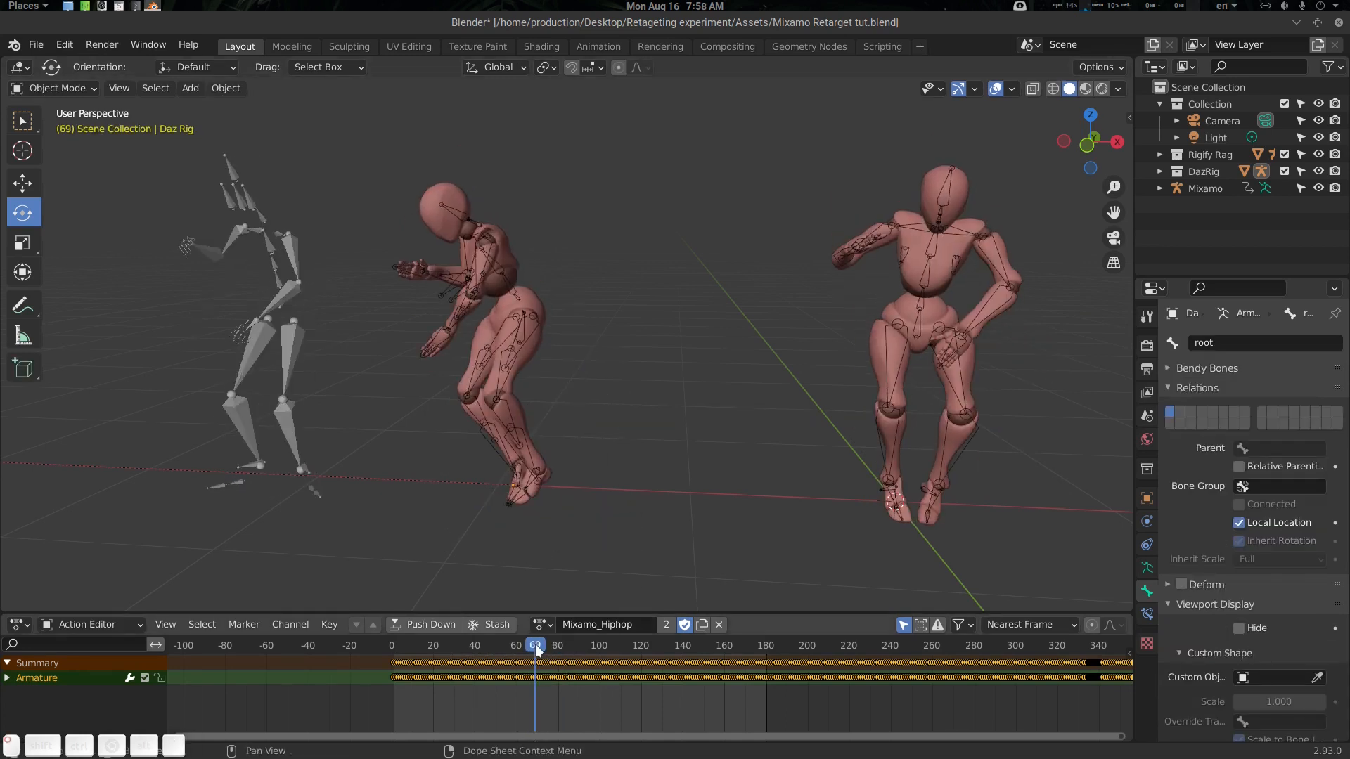
# Assign the Mixamo Hiphop Correction action to the Daz rig and scrub the timeline to frame 62 to review the dance.
pyautogui.click(301, 353)
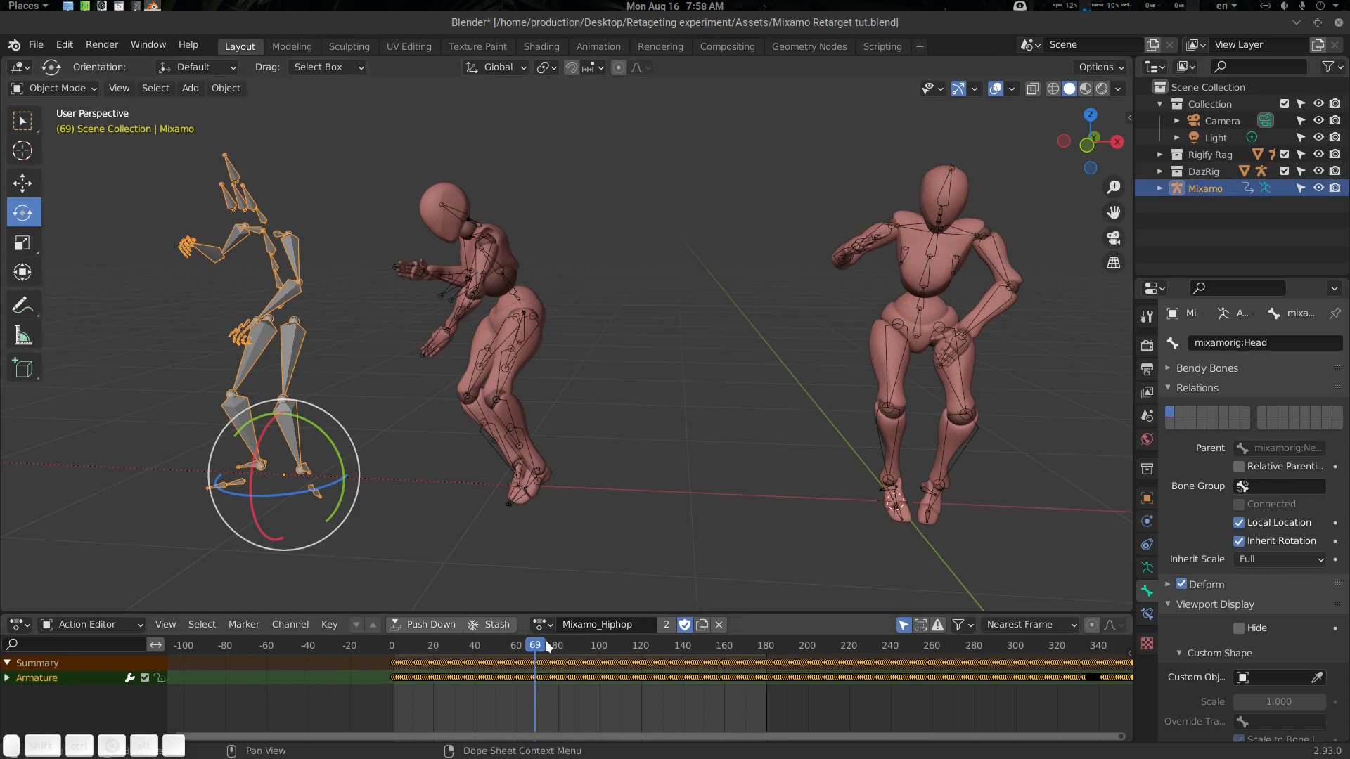
pyautogui.click(511, 364)
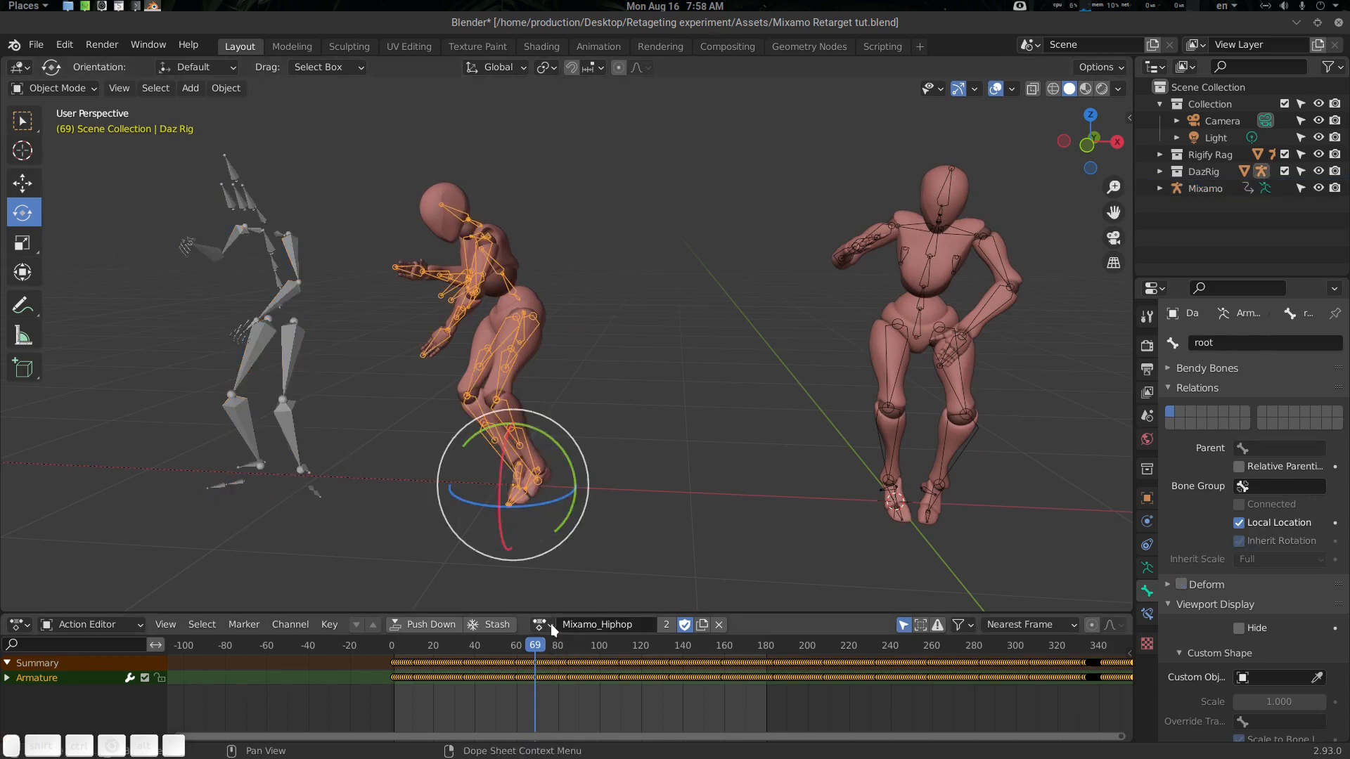
pyautogui.click(551, 623)
pyautogui.click(629, 451)
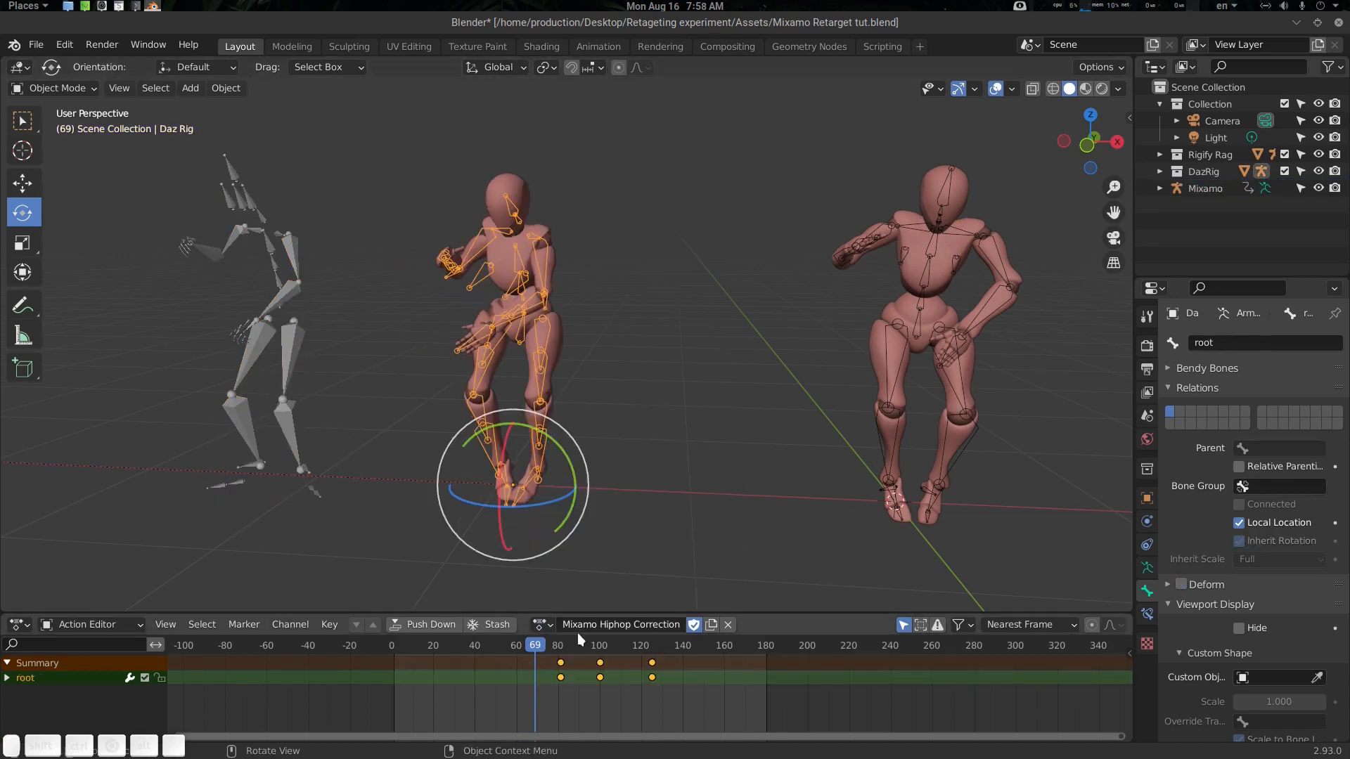
pyautogui.moveTo(571, 645); pyautogui.dragTo(521, 658)
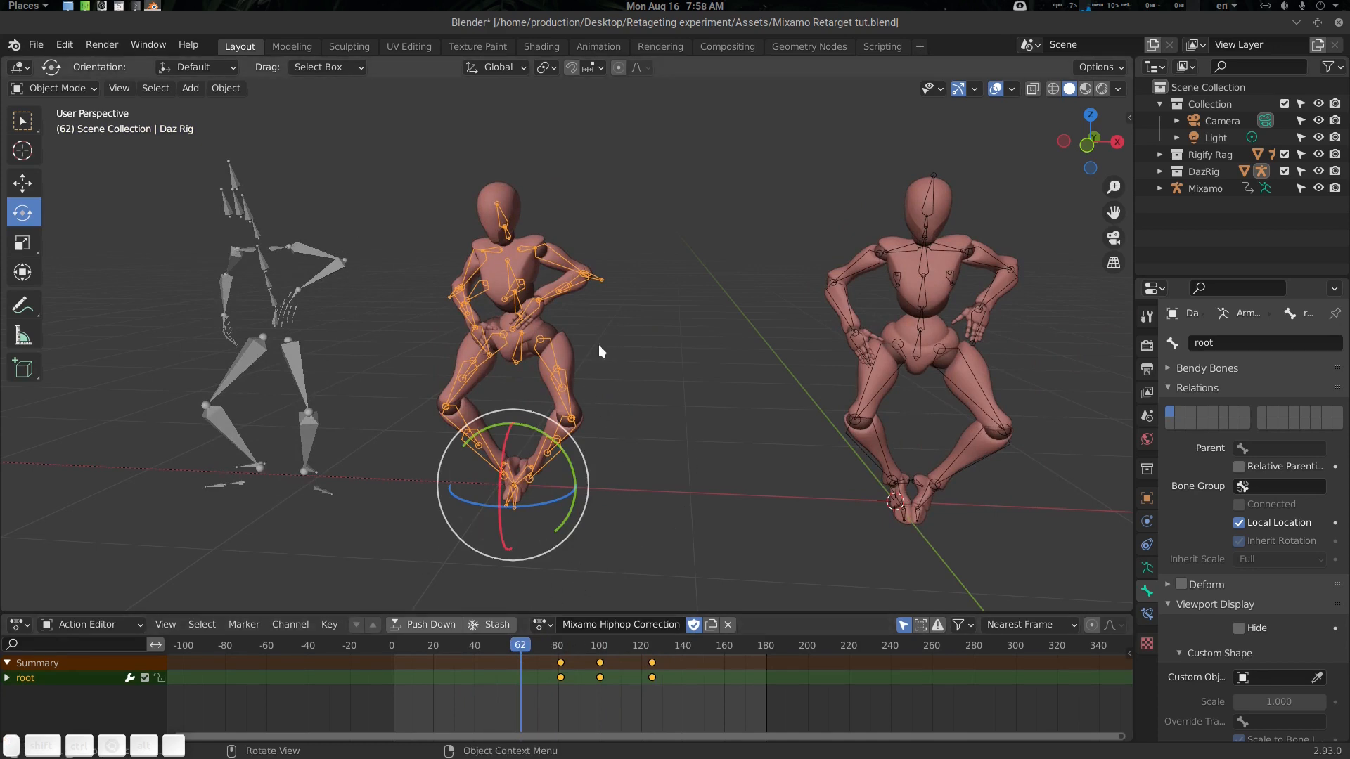
# Compare the actions assigned to the Mixamo armature and Daz rig, and switch the Mixamo armature to the Mixamo Samba action.
pyautogui.click(341, 255)
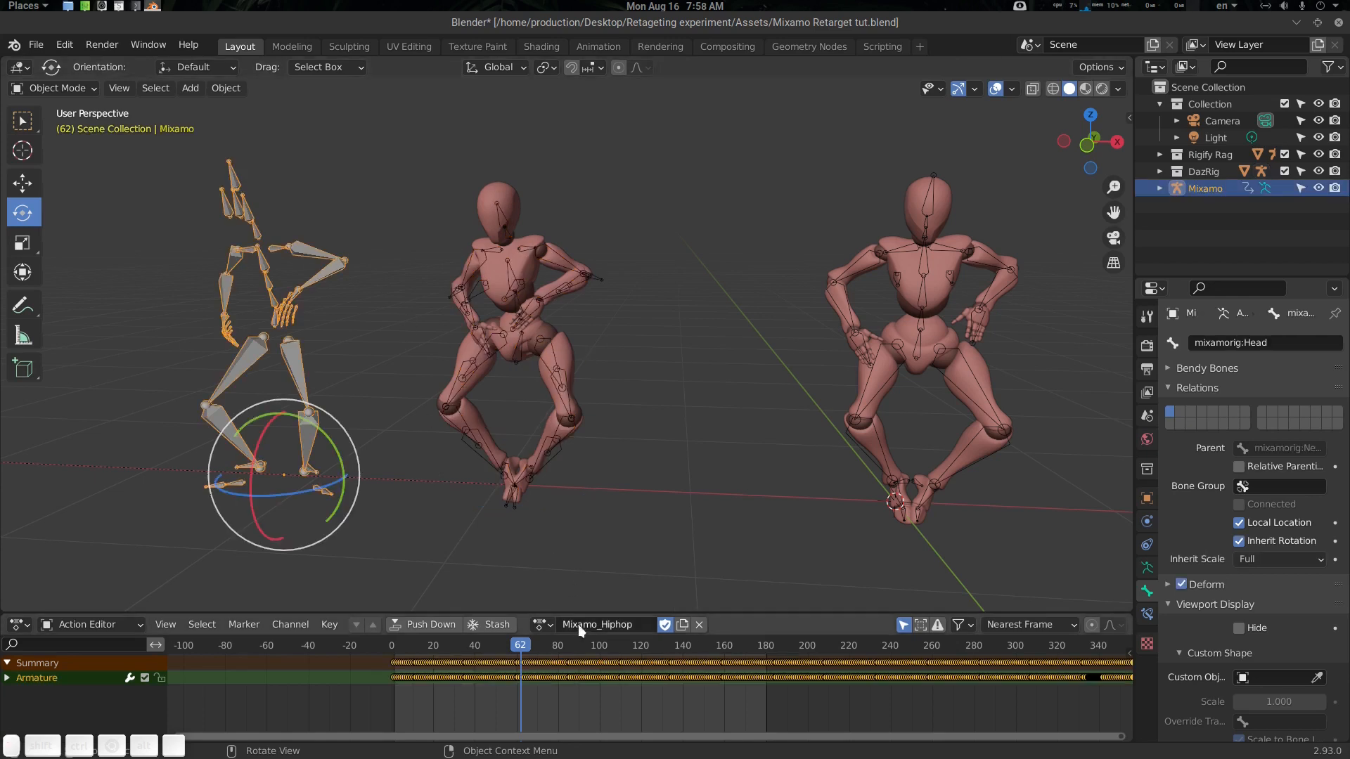
pyautogui.click(558, 280)
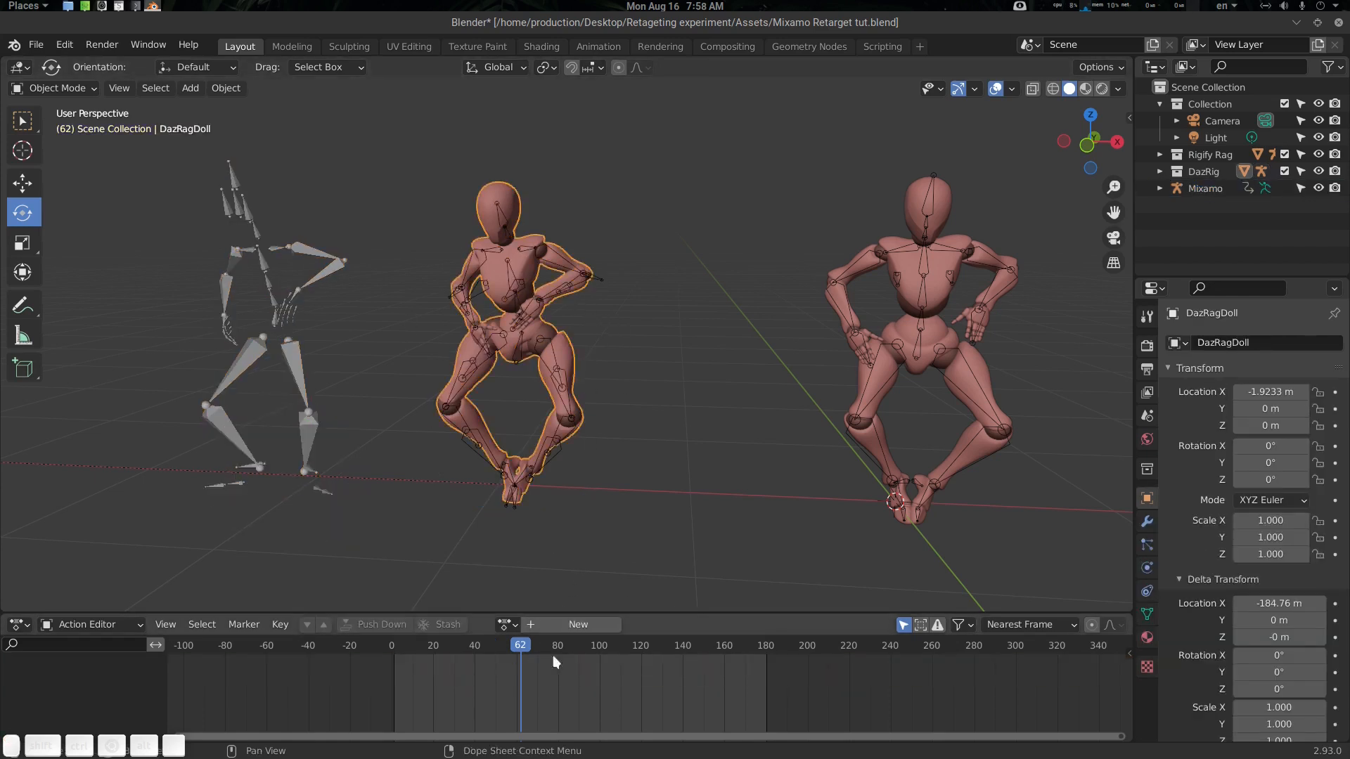
pyautogui.click(551, 359)
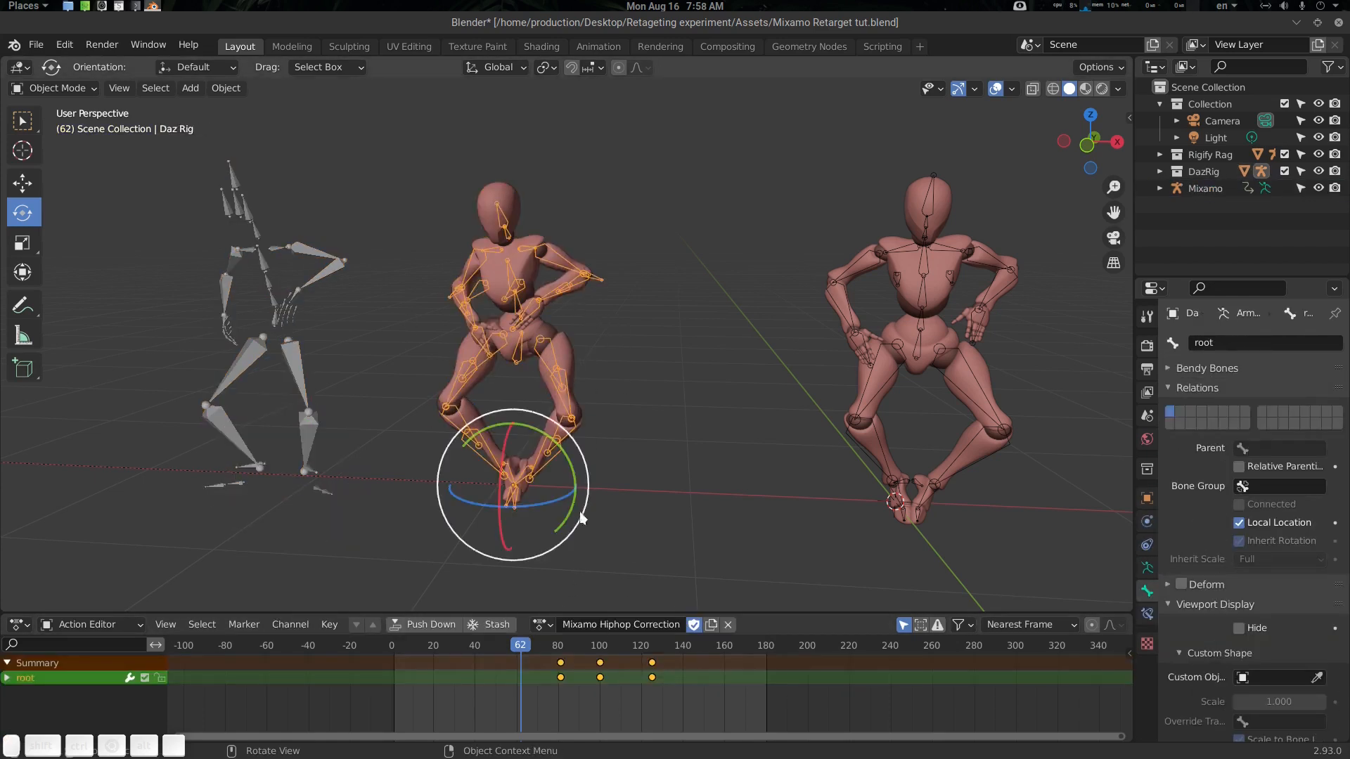
pyautogui.click(292, 358)
pyautogui.click(543, 624)
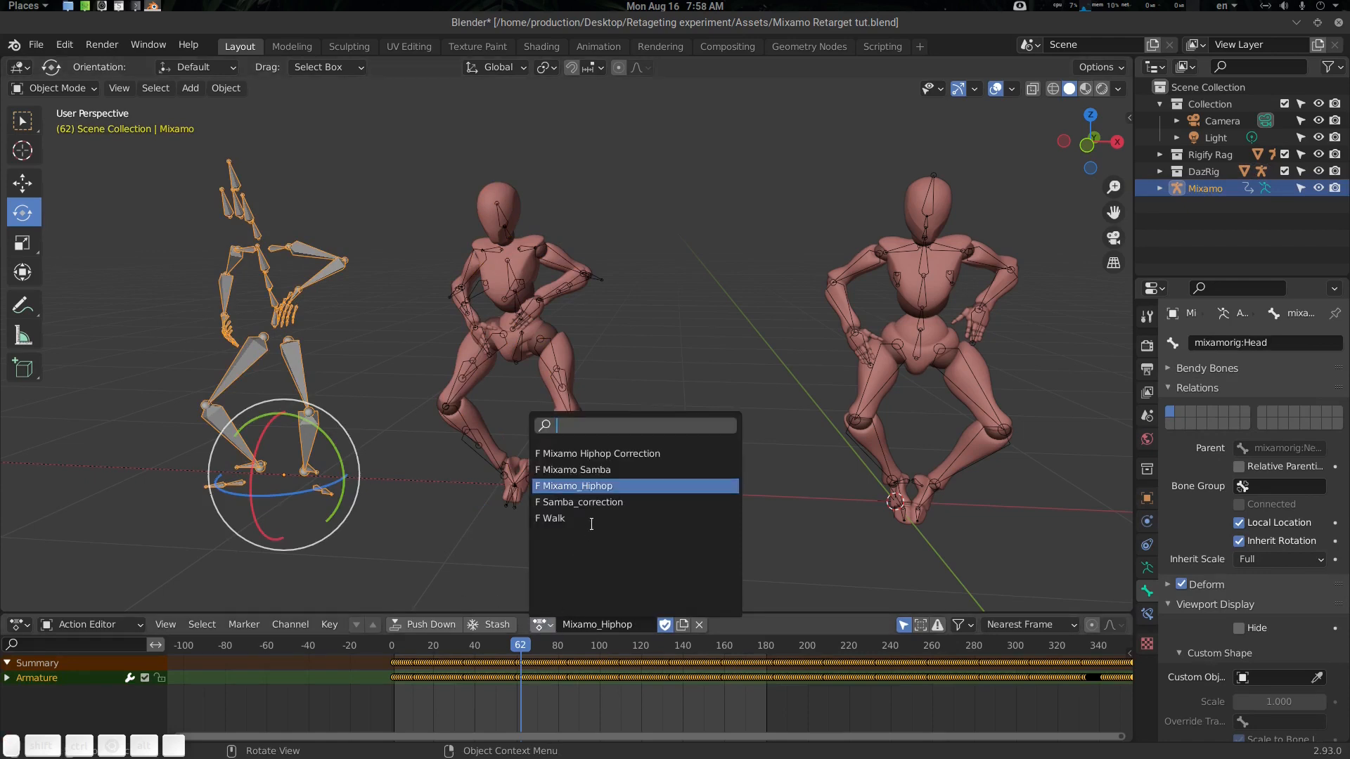
pyautogui.click(630, 470)
# Select the Daz rig and assign it the Samba_correction action.
pyautogui.click(532, 330)
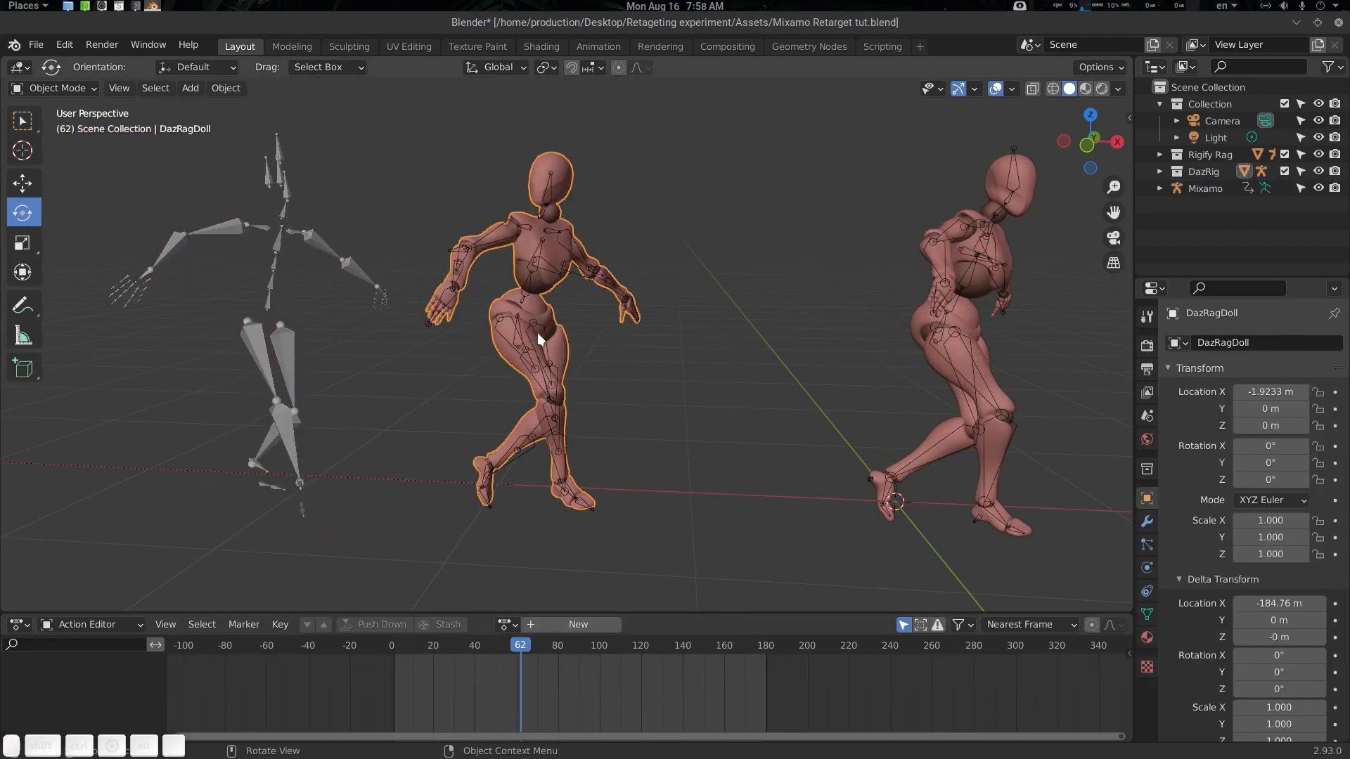
pyautogui.click(539, 326)
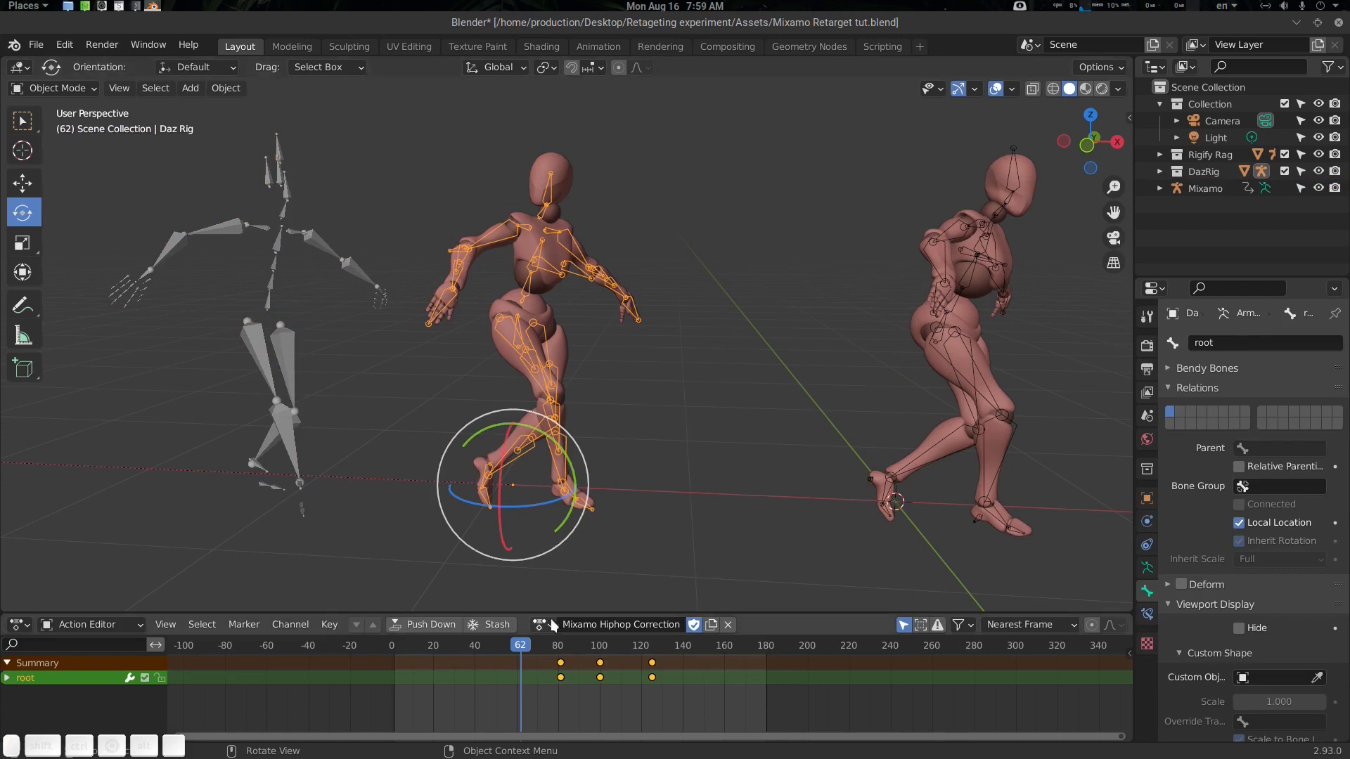
pyautogui.click(544, 624)
pyautogui.click(637, 470)
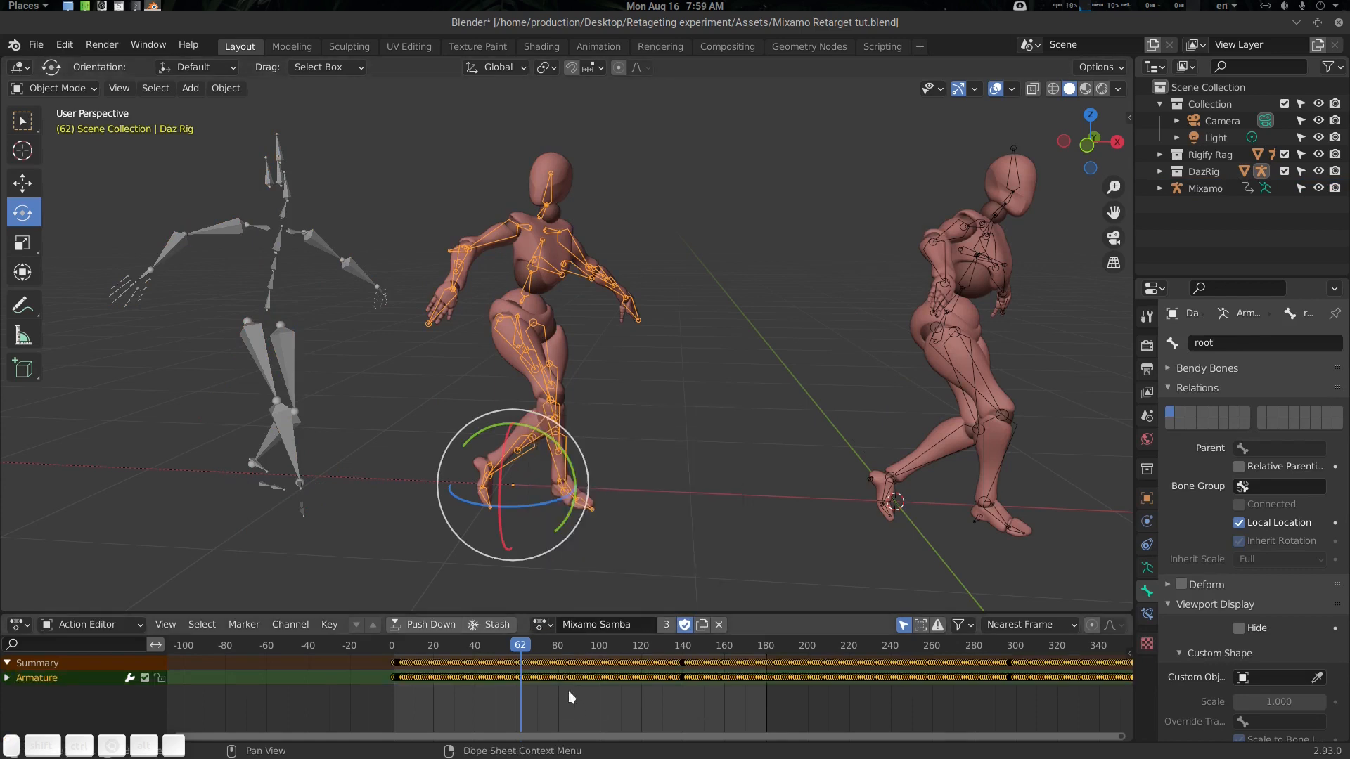
pyautogui.click(542, 624)
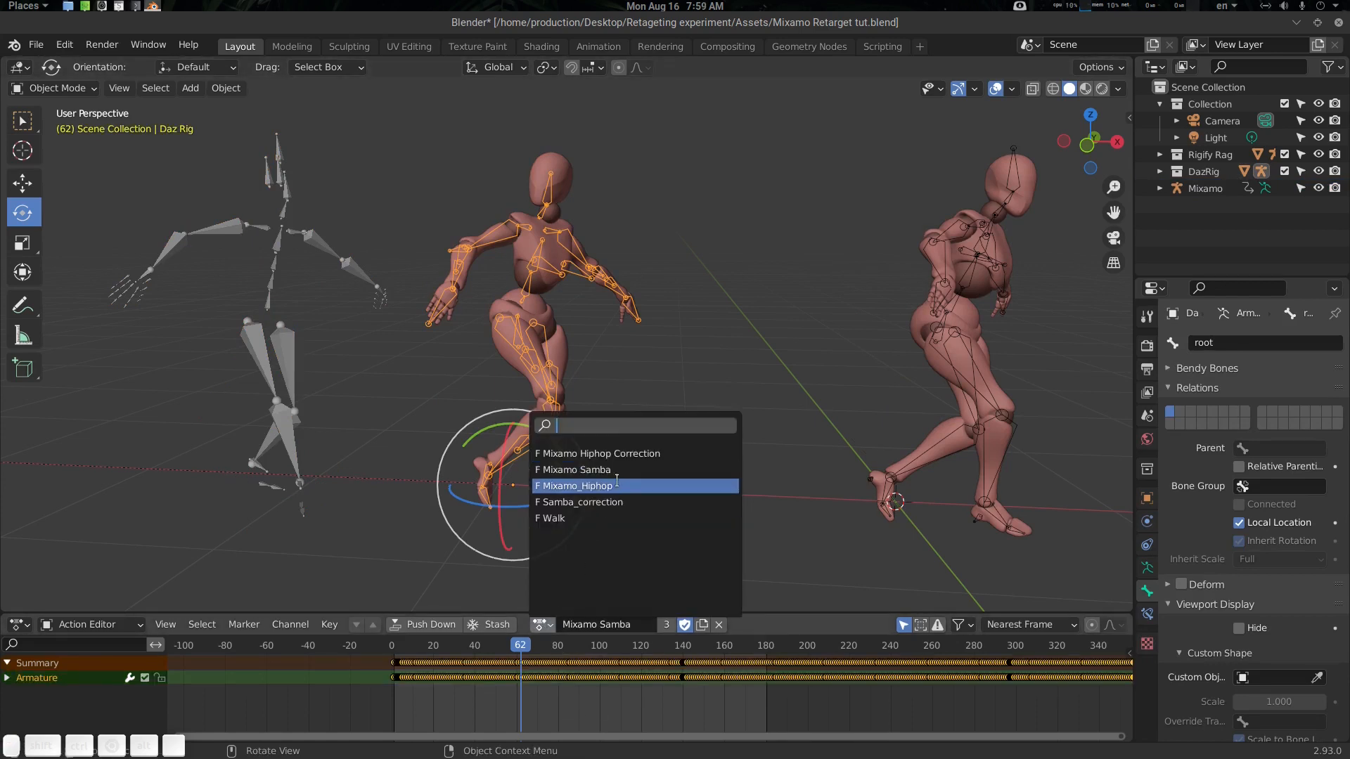
pyautogui.click(622, 502)
# Play and scrub the samba to check the corrected motion on the Daz rig, and deselect everything.
pyautogui.press('space')
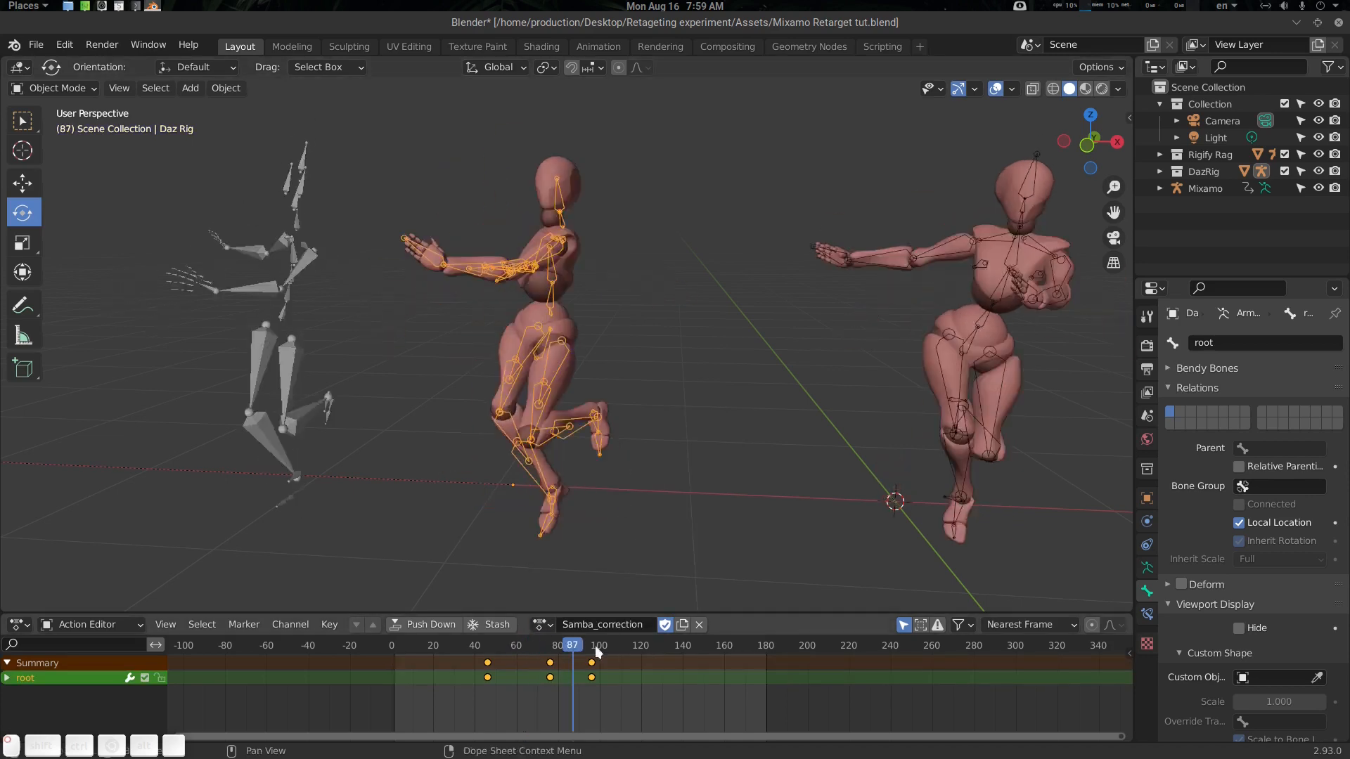
pyautogui.moveTo(595, 649); pyautogui.dragTo(505, 649)
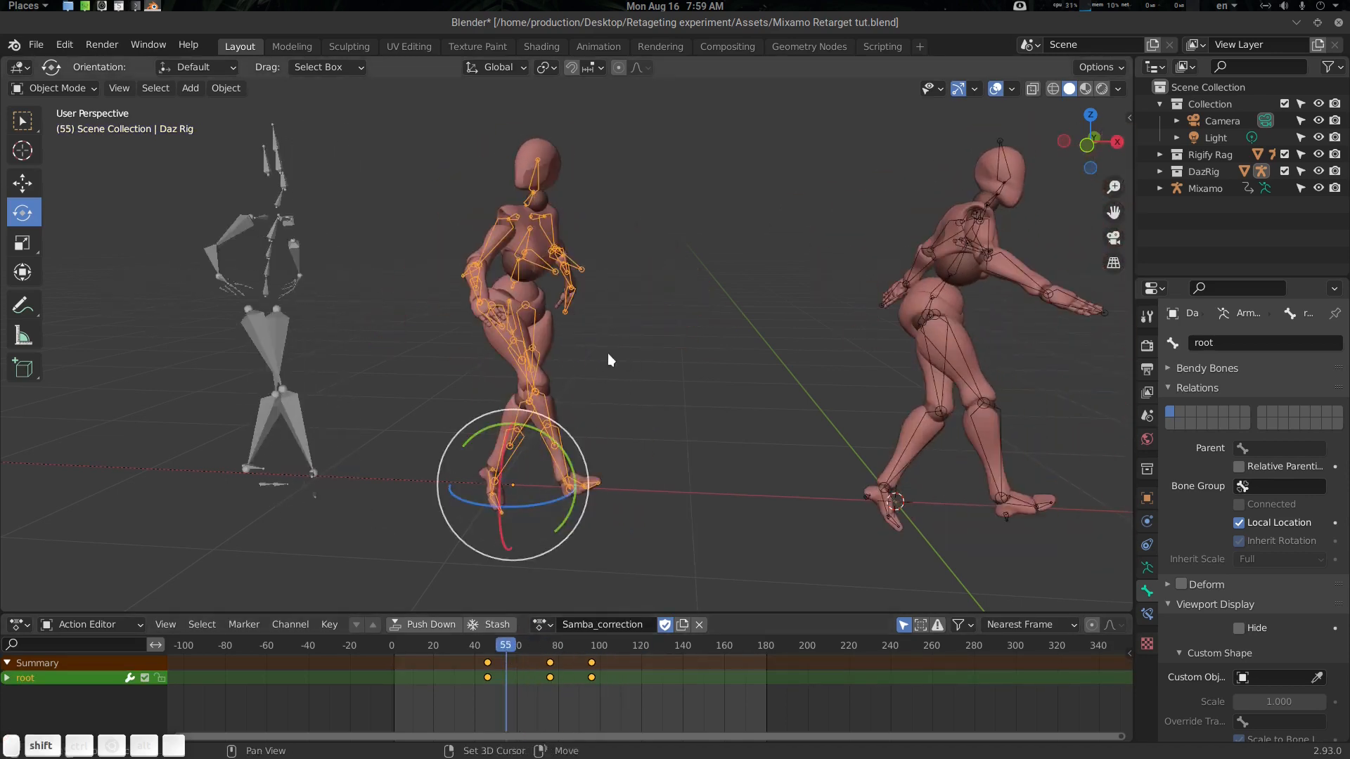
pyautogui.keyDown('shift'); pyautogui.moveTo(608, 354); pyautogui.dragTo(587, 354, button='middle'); pyautogui.keyUp('shift')
pyautogui.scroll(-1, 587, 352)
pyautogui.hotkey('alt', 'a')
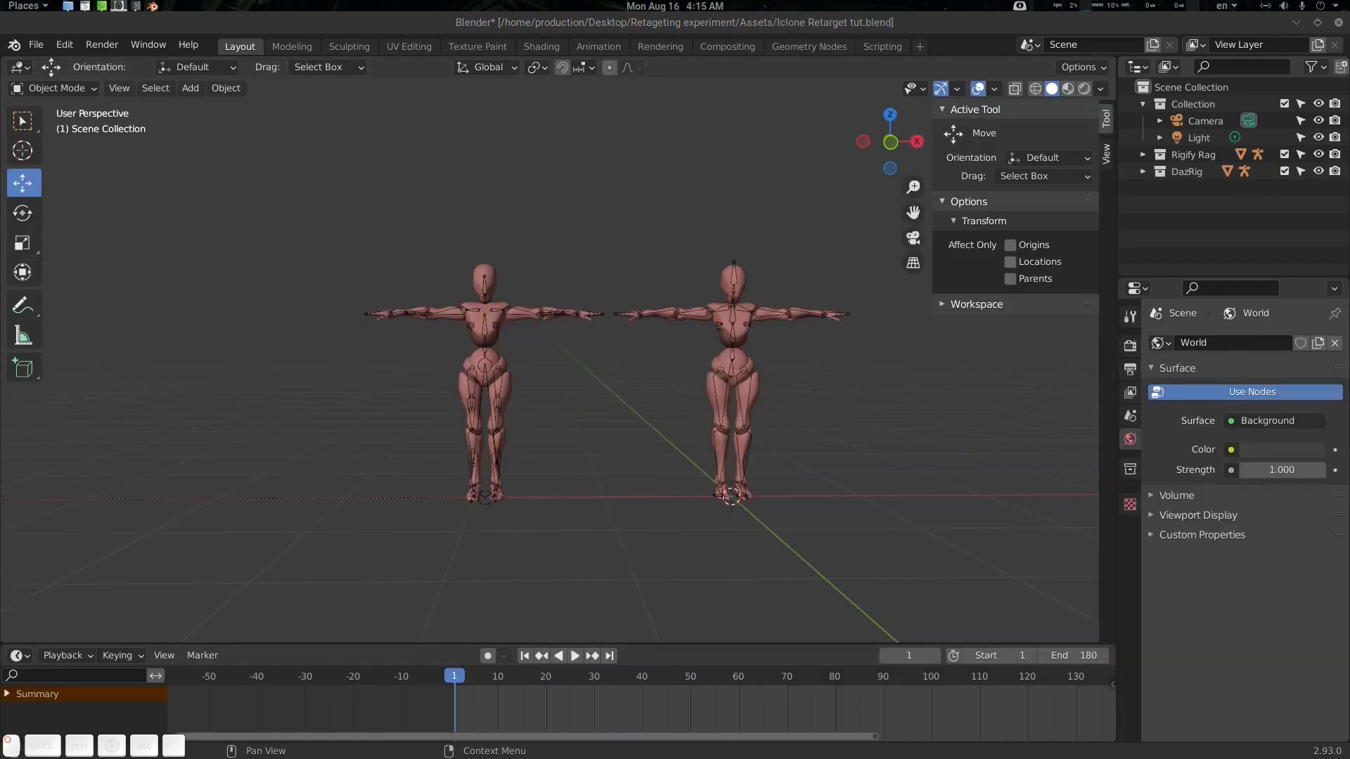
# Import Iclone armature.Fbx from the icone mocap folder with animation and automatic bone orientation enabled.
pyautogui.moveTo(619, 391); pyautogui.dragTo(627, 396, button='middle')
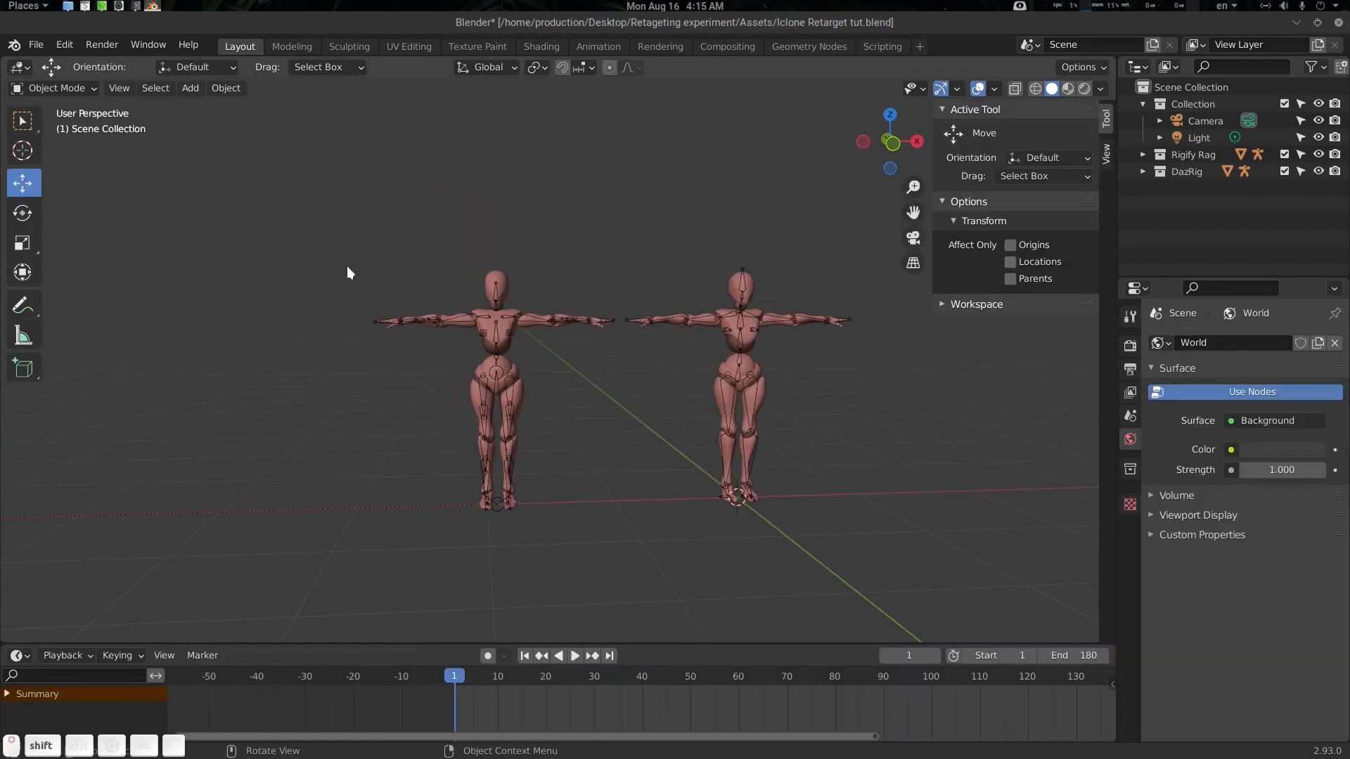
pyautogui.click(36, 45)
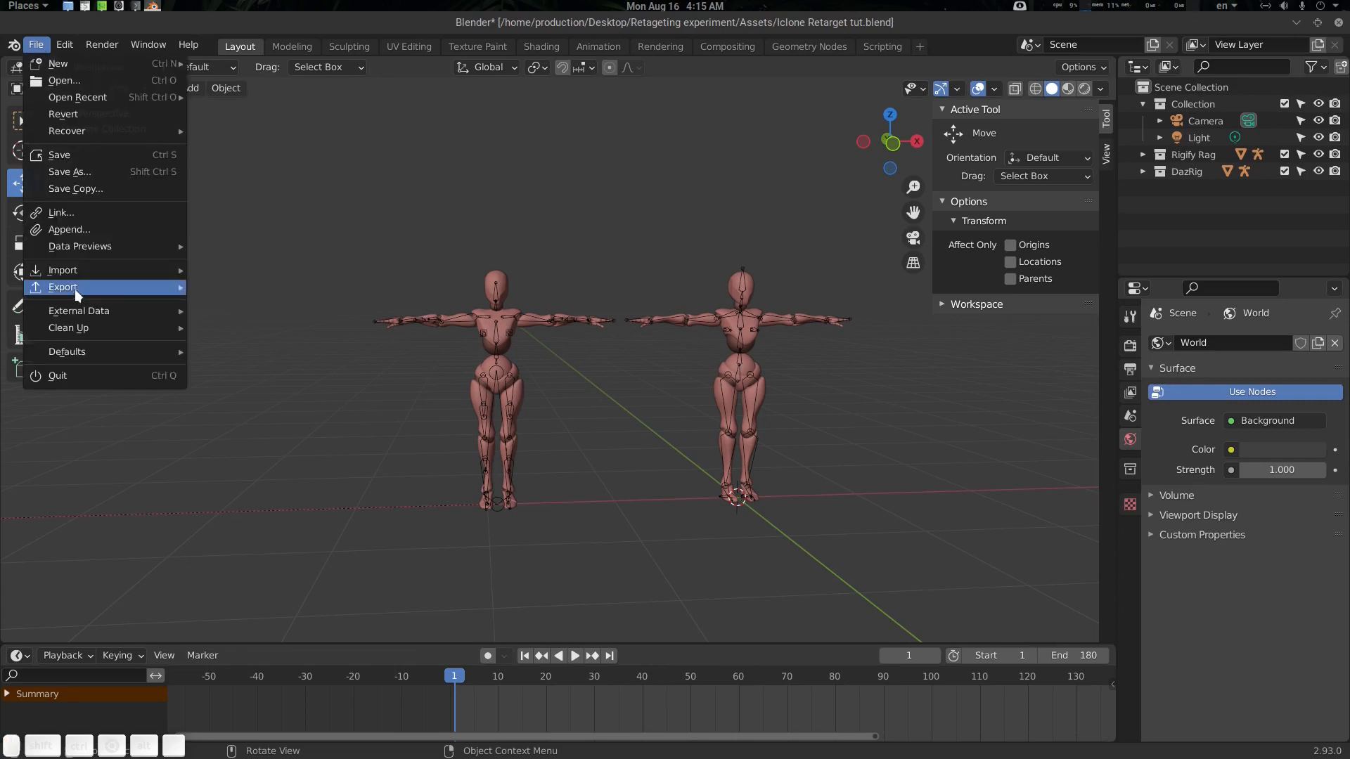
pyautogui.moveTo(70, 271)
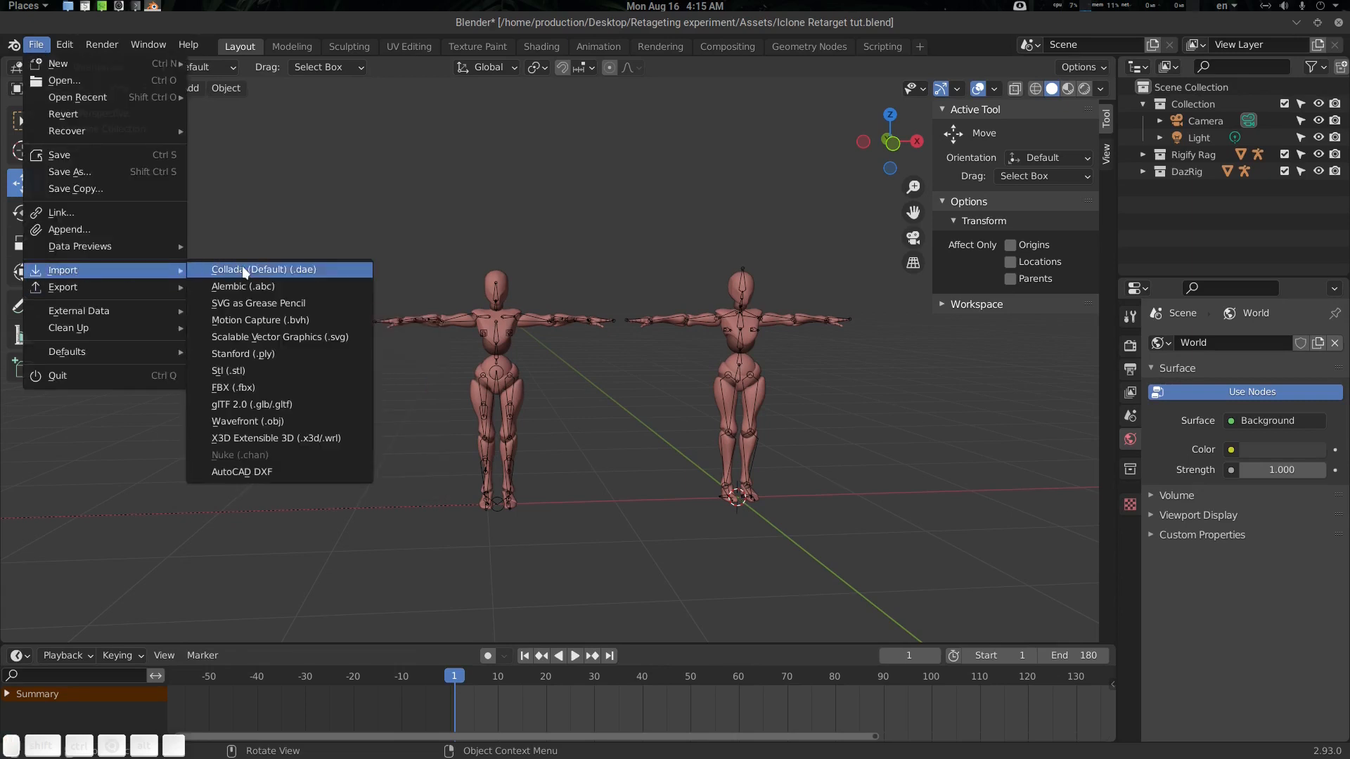
pyautogui.click(254, 387)
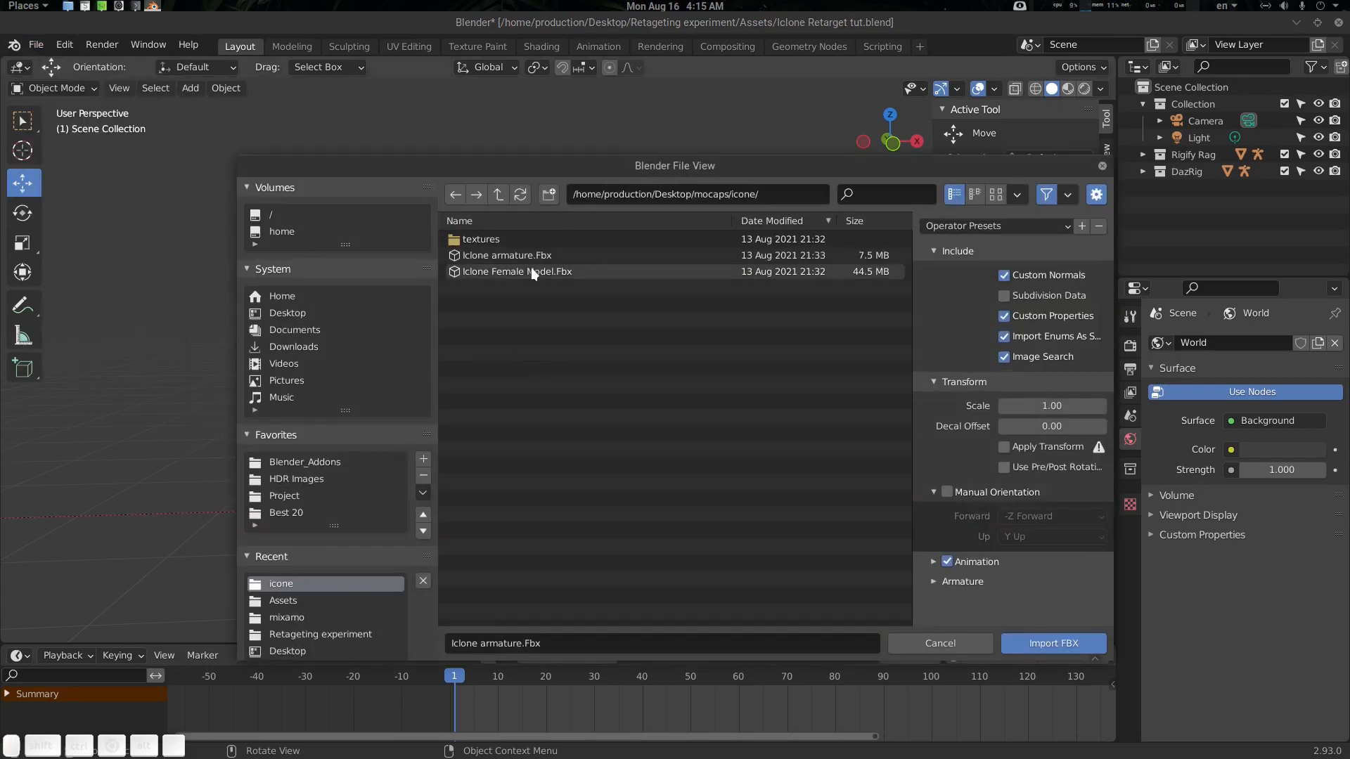
pyautogui.click(553, 257)
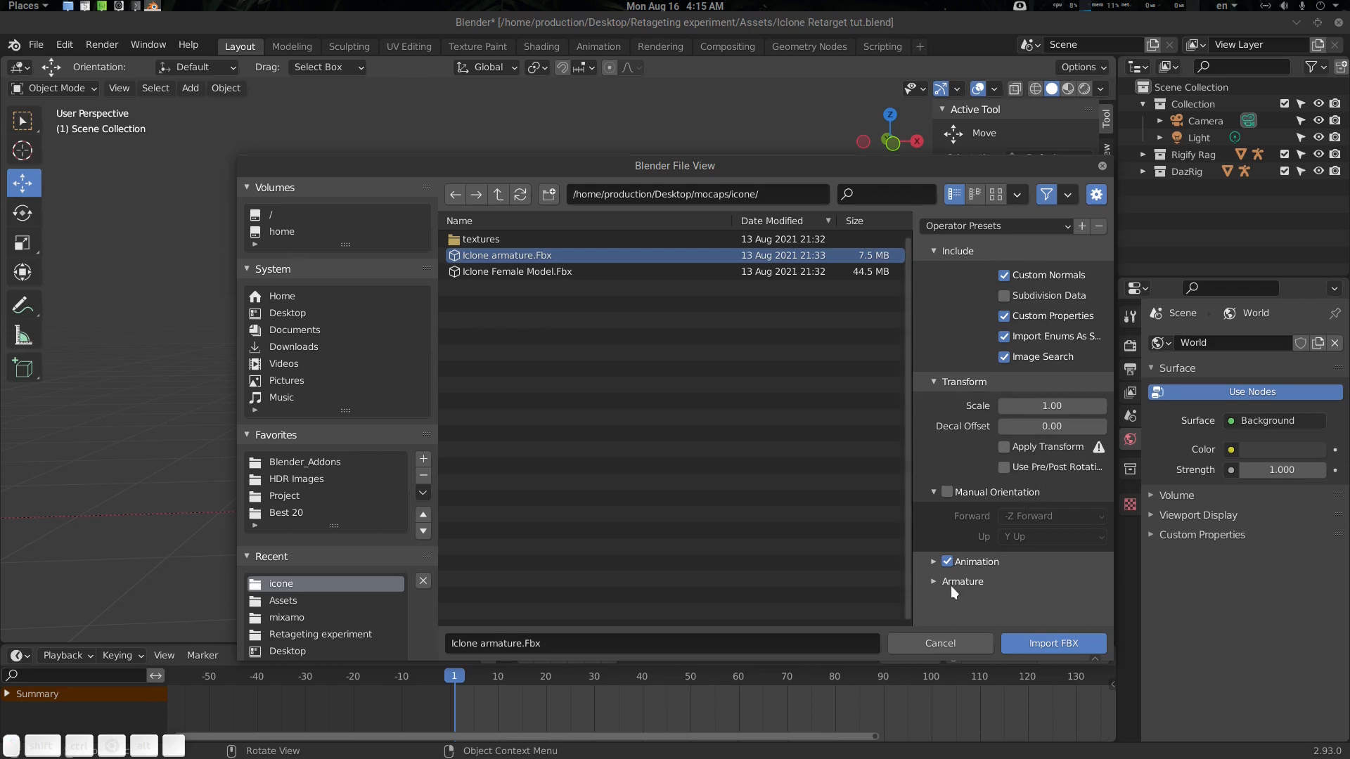
pyautogui.click(934, 562)
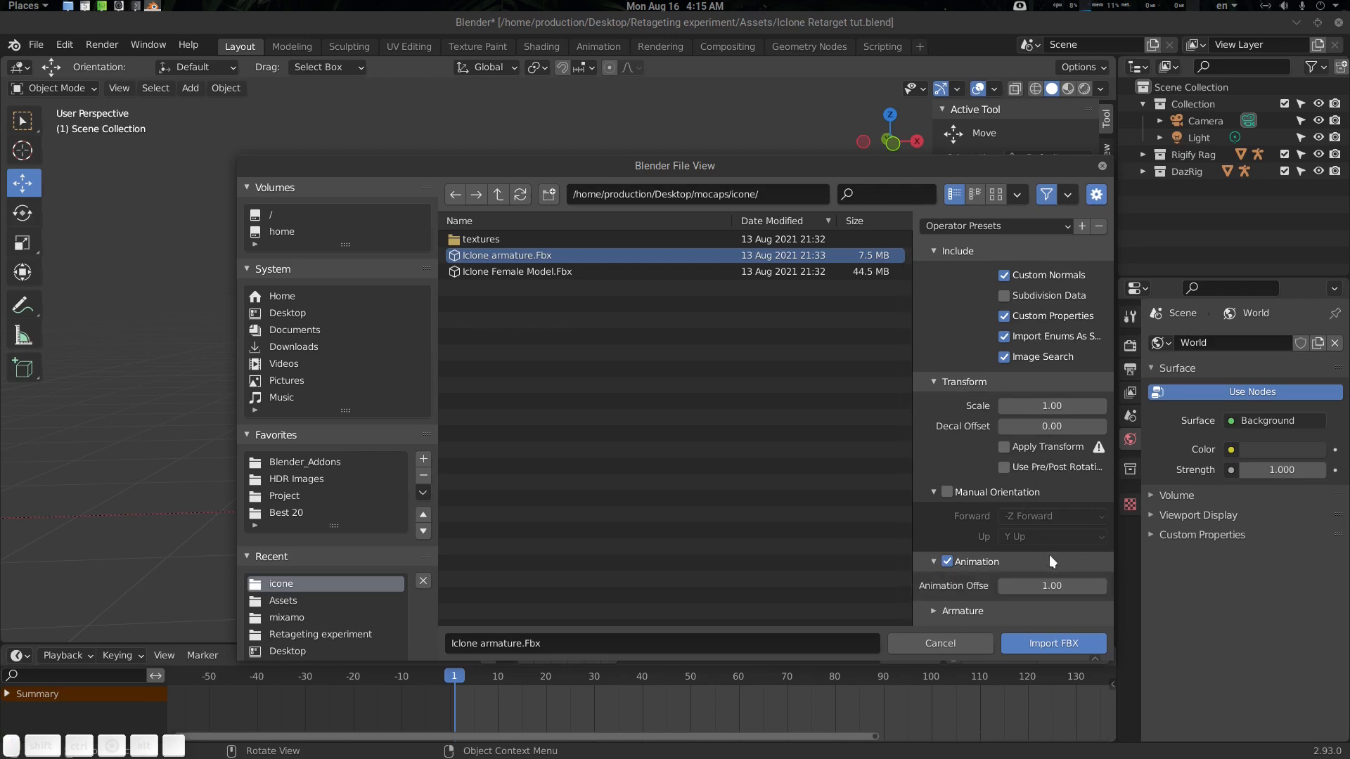
pyautogui.click(963, 611)
pyautogui.scroll(-4, 971, 592)
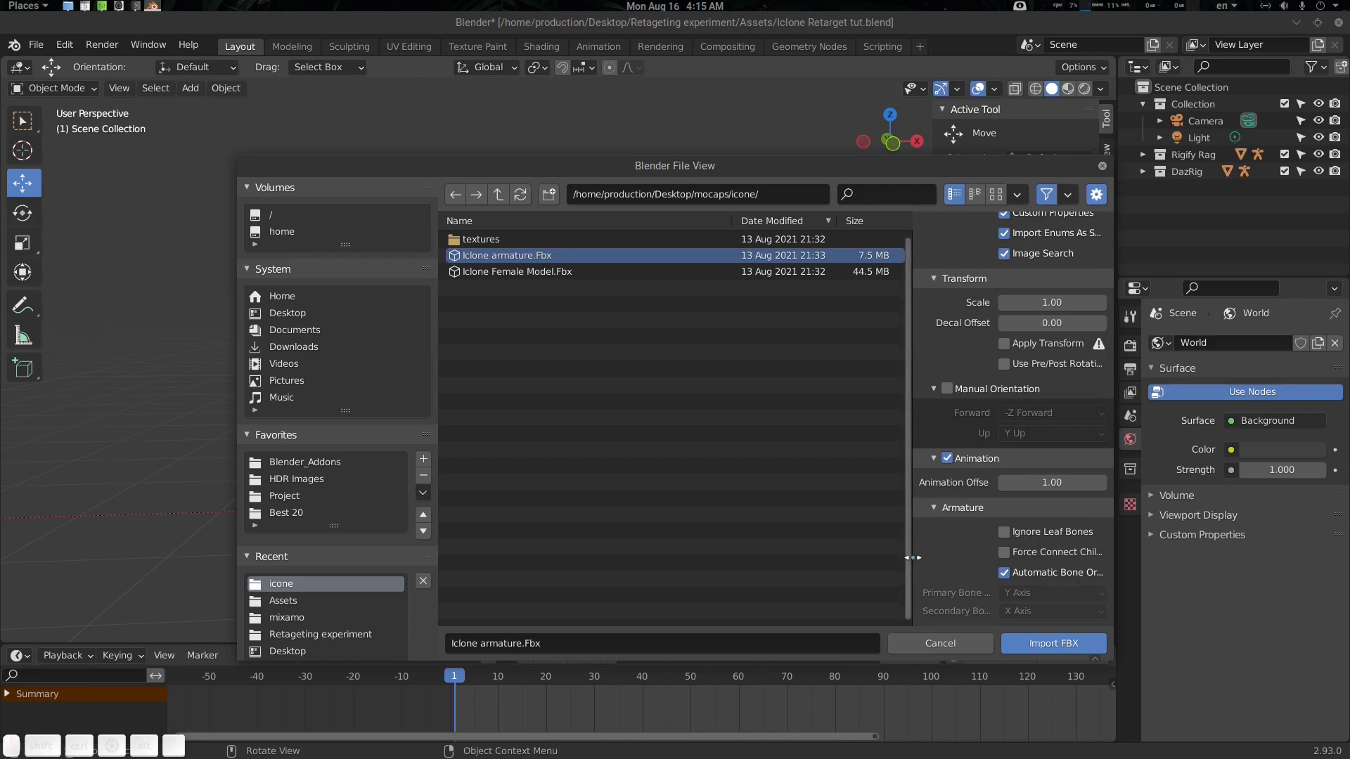
pyautogui.moveTo(912, 560); pyautogui.dragTo(824, 559)
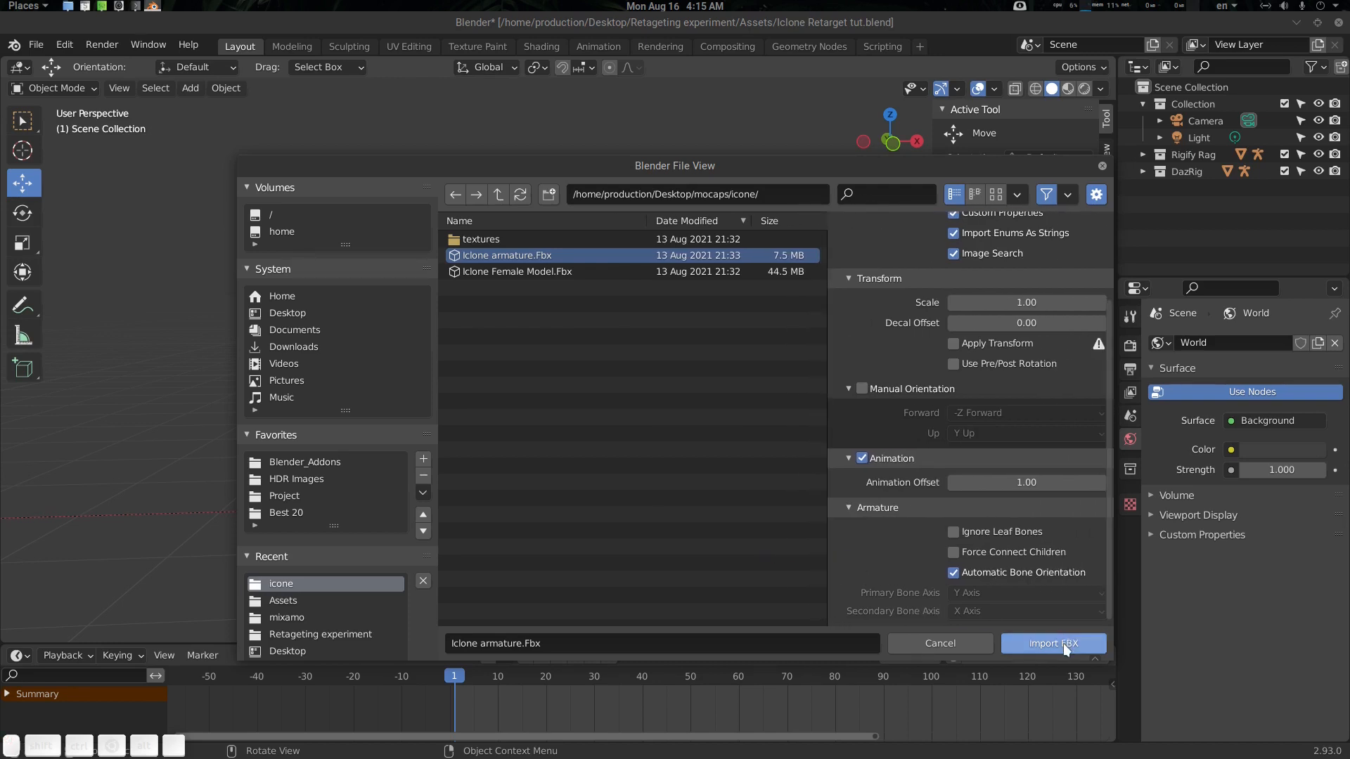
pyautogui.click(1007, 642)
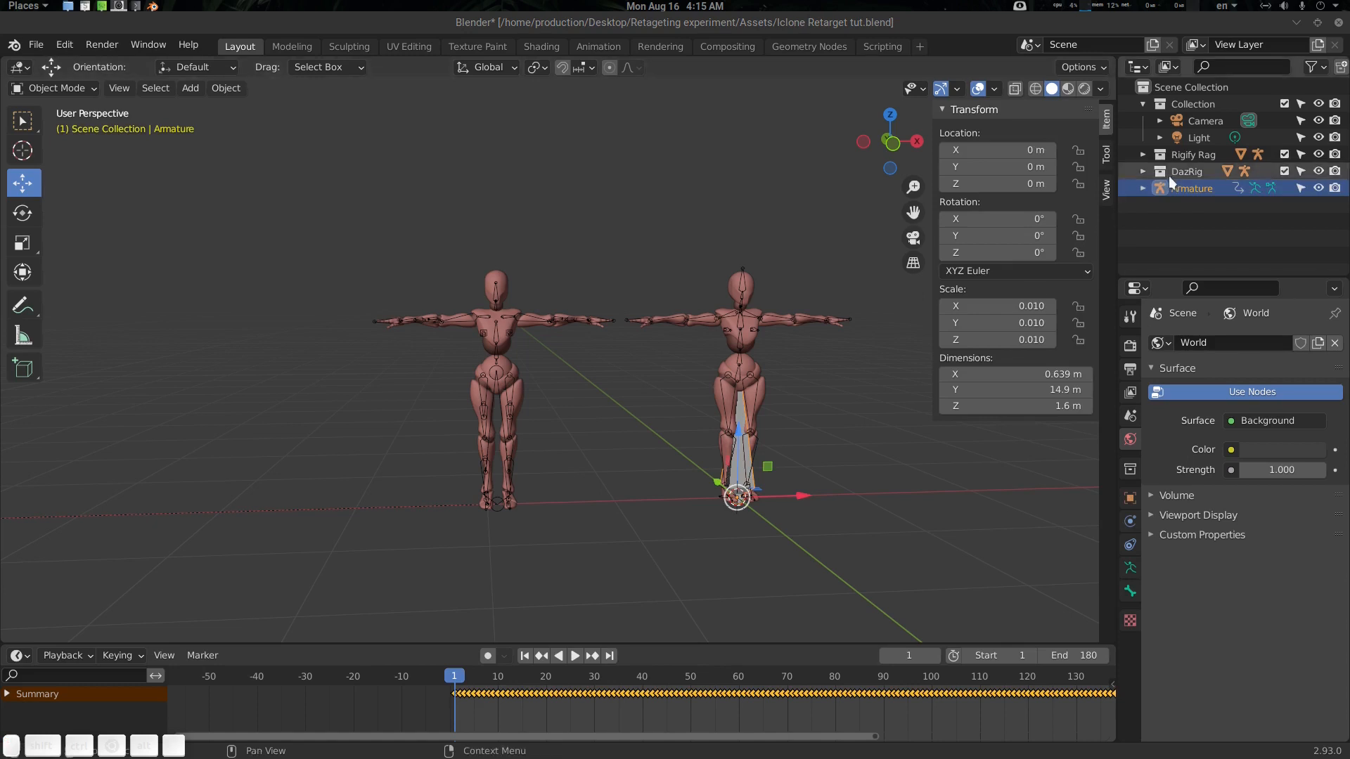
# Rename the imported armature object to Iclone.
pyautogui.doubleClick(1190, 188)
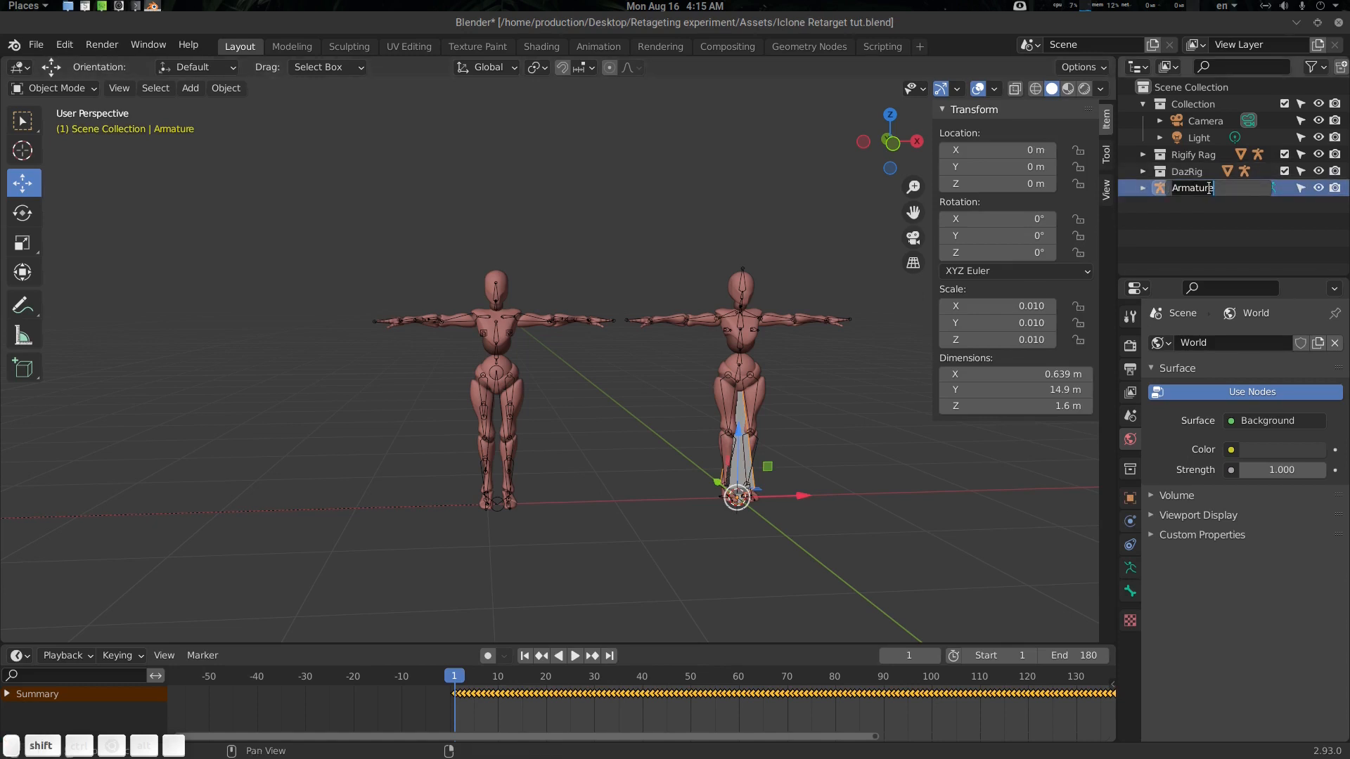
pyautogui.press('BackSpace')
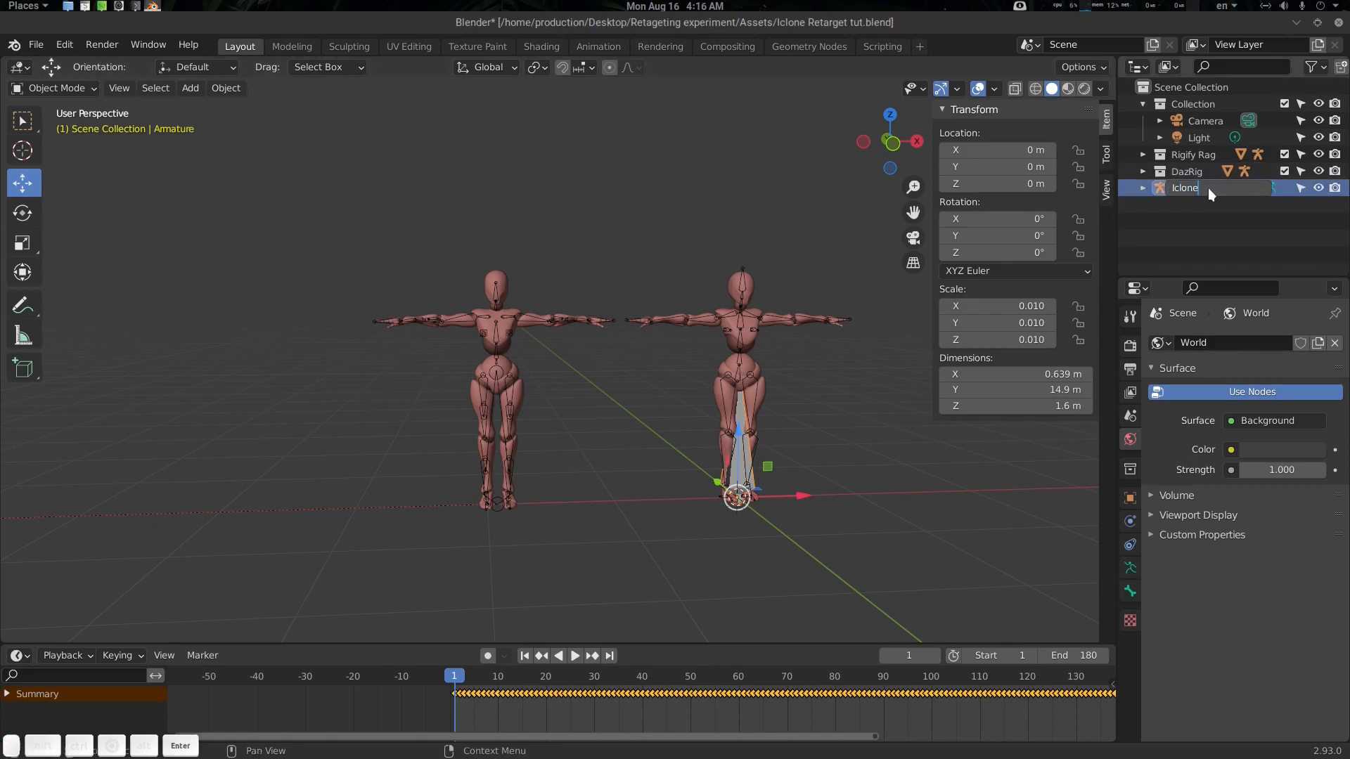
pyautogui.write('Iclone')
pyautogui.press('Return')
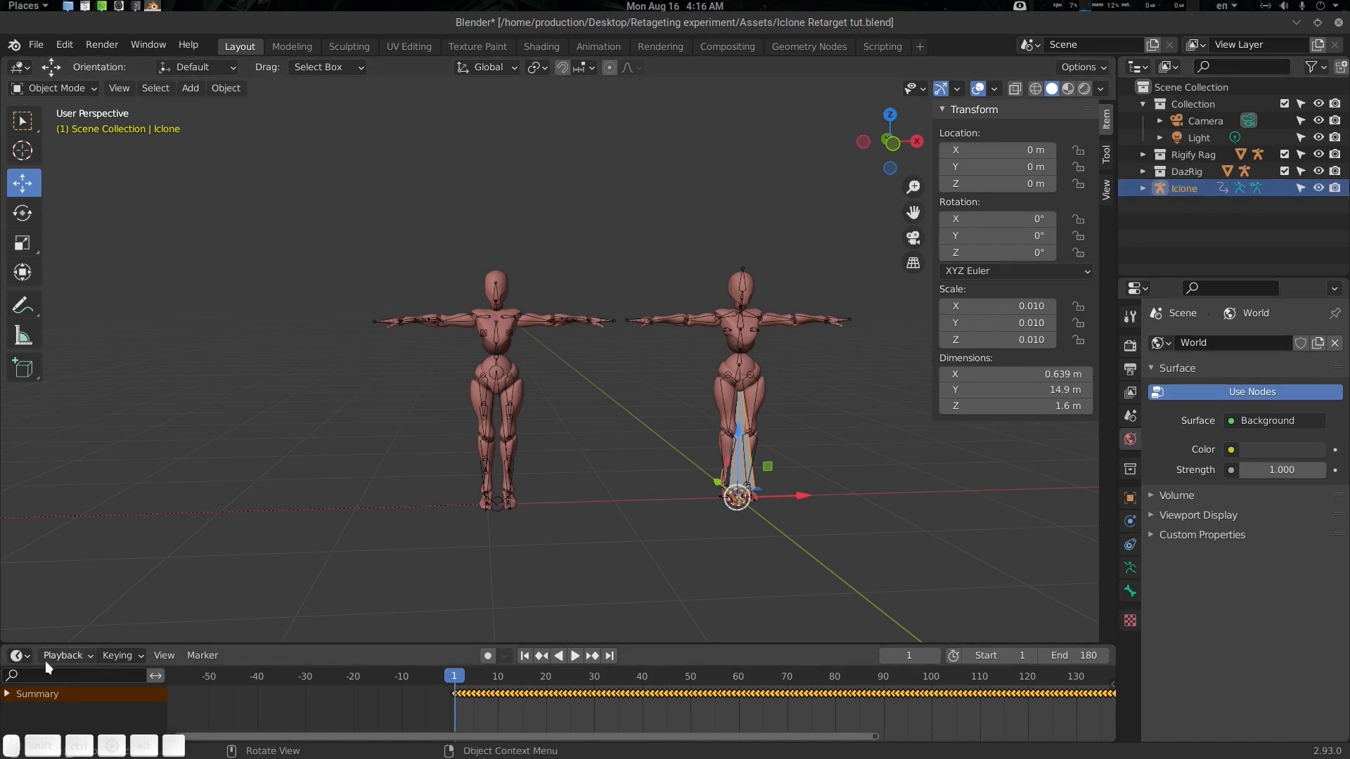
# Switch the timeline area to the Dope Sheet in Action Editor mode to show the Iclone armature's action.
pyautogui.click(19, 656)
pyautogui.click(20, 659)
pyautogui.click(272, 494)
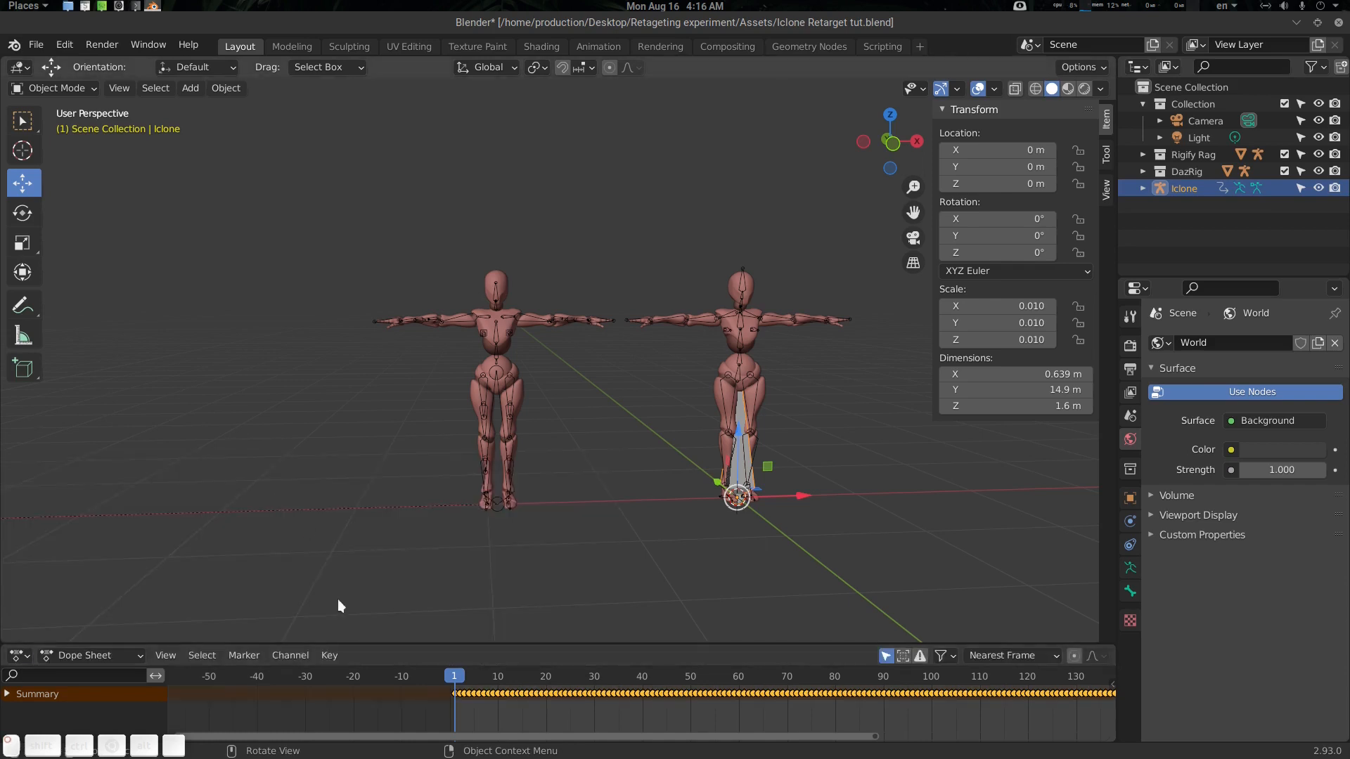
pyautogui.click(105, 655)
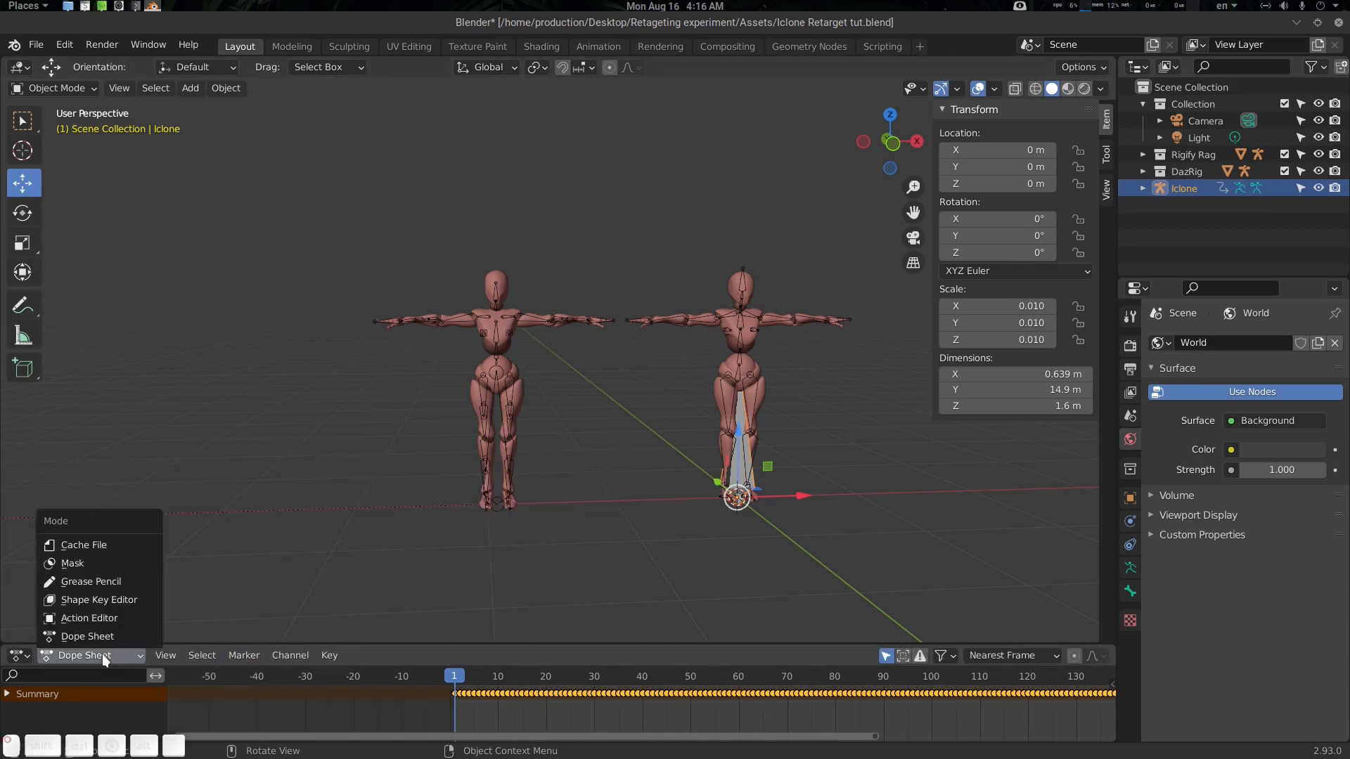
pyautogui.click(91, 618)
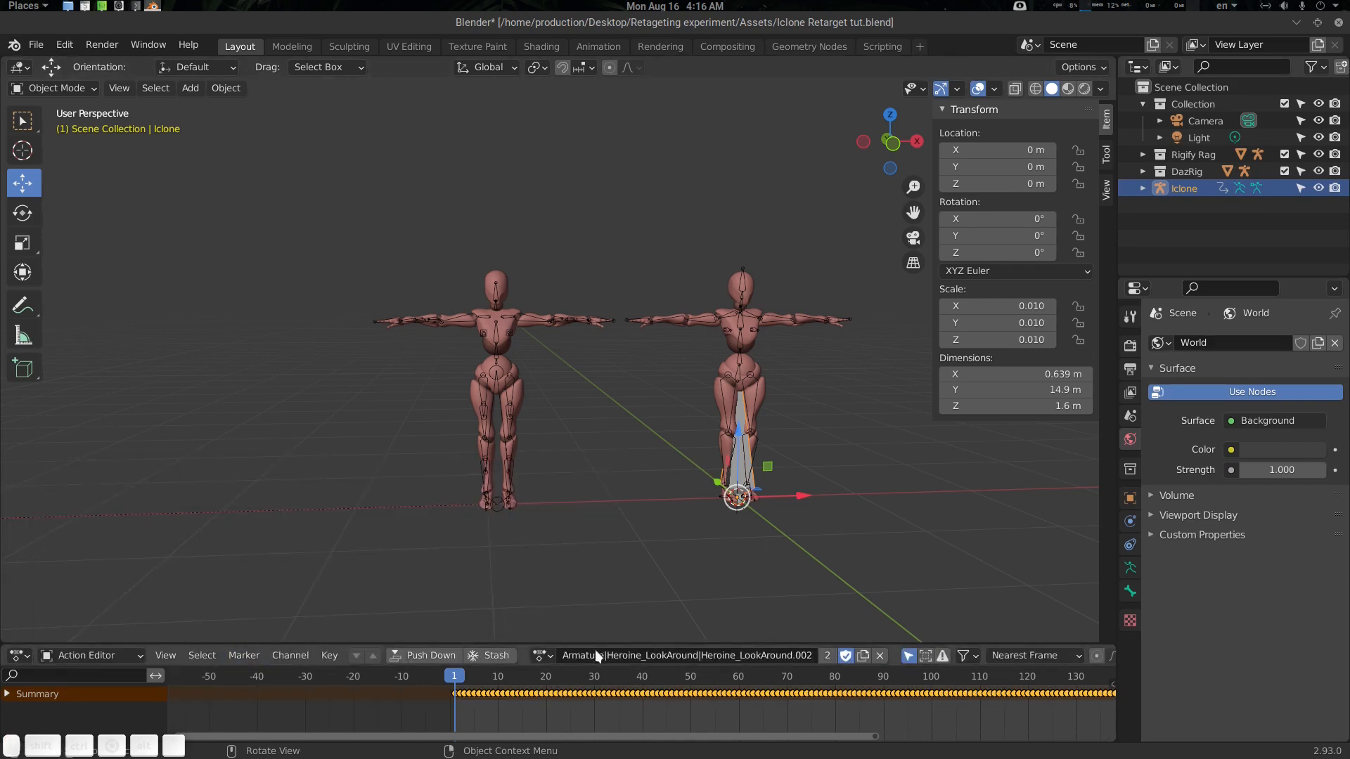
# Rename the Iclone armature's Heroine_LookAround action to look Arround.
pyautogui.click(664, 657)
pyautogui.write('look A')
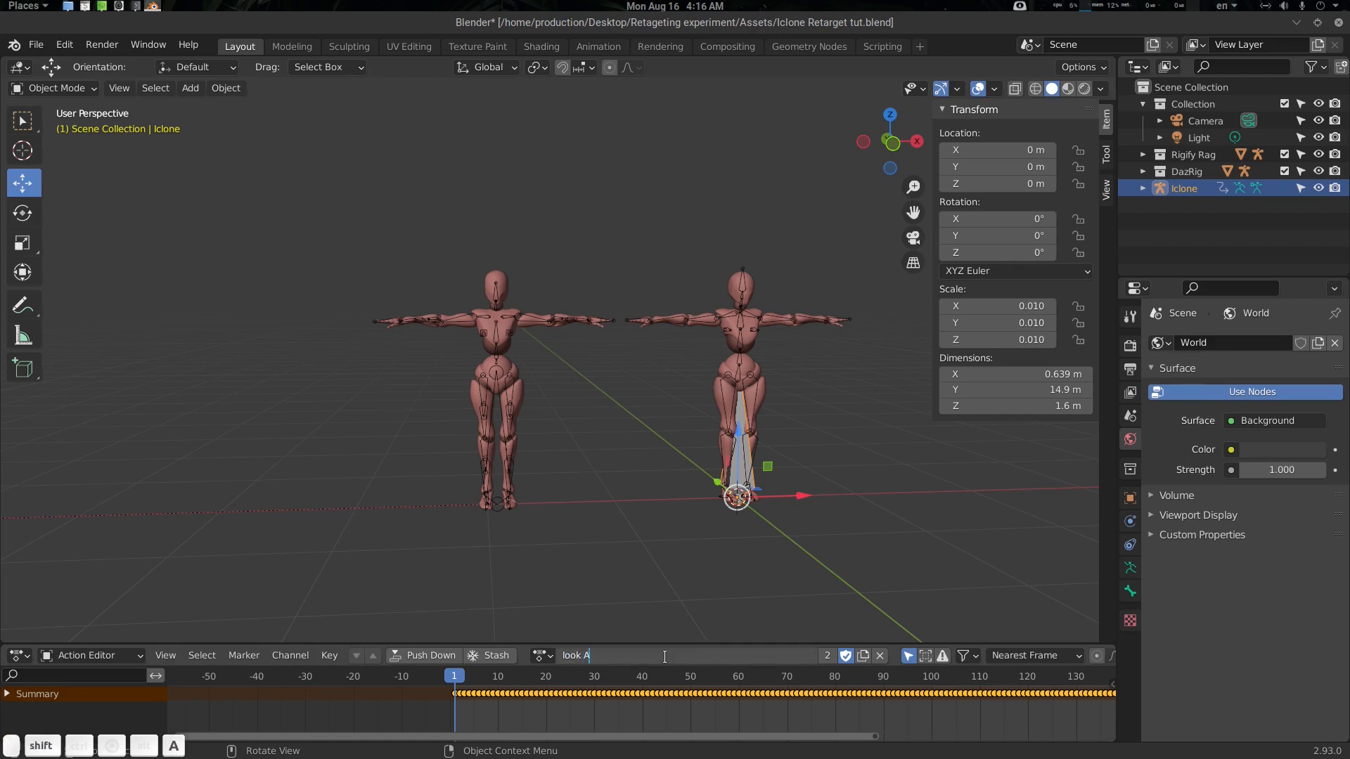
pyautogui.write('rround')
pyautogui.press('Return')
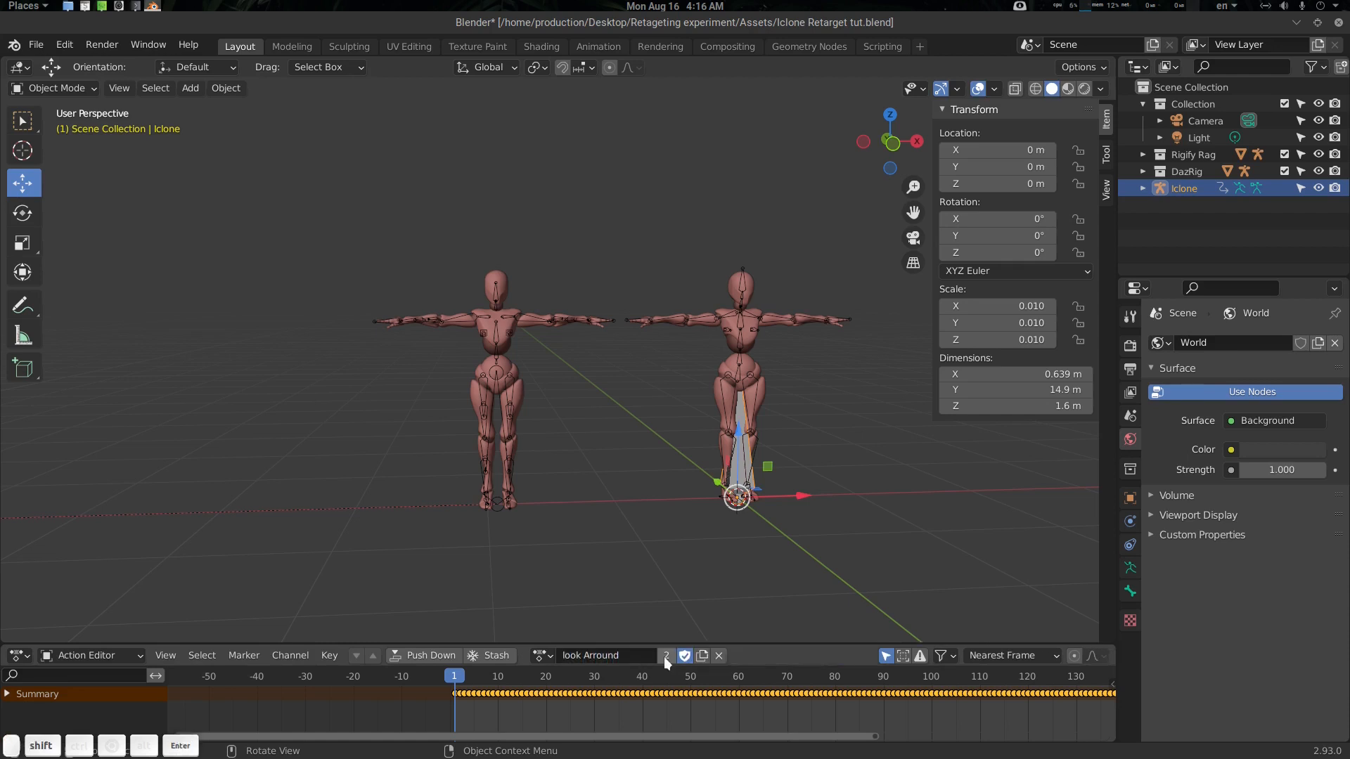
# Assign the Armature|Catwalk_loop|Catwalk_loop action to the Iclone armature and scrub the timeline to frame 0.
pyautogui.scroll(-5, 744, 488)
pyautogui.scroll(6, 744, 488)
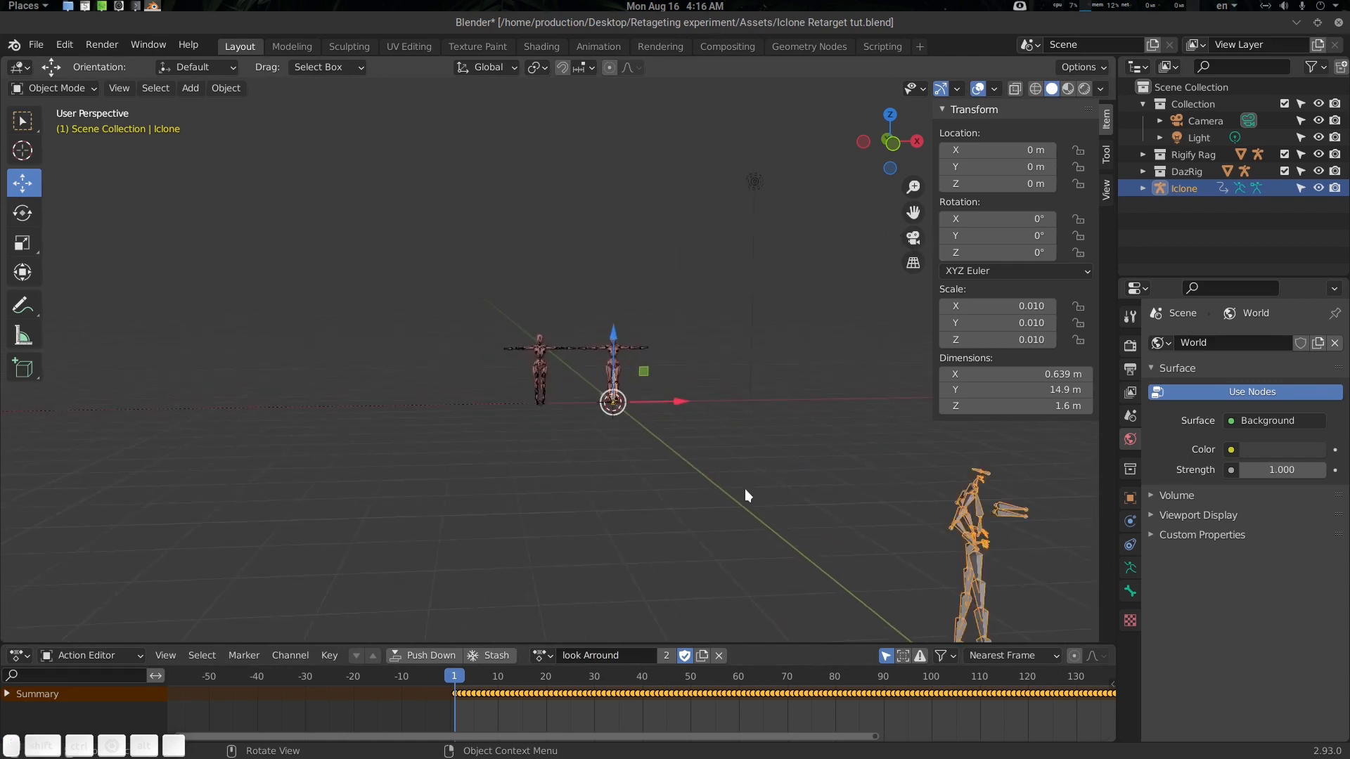
pyautogui.click(542, 655)
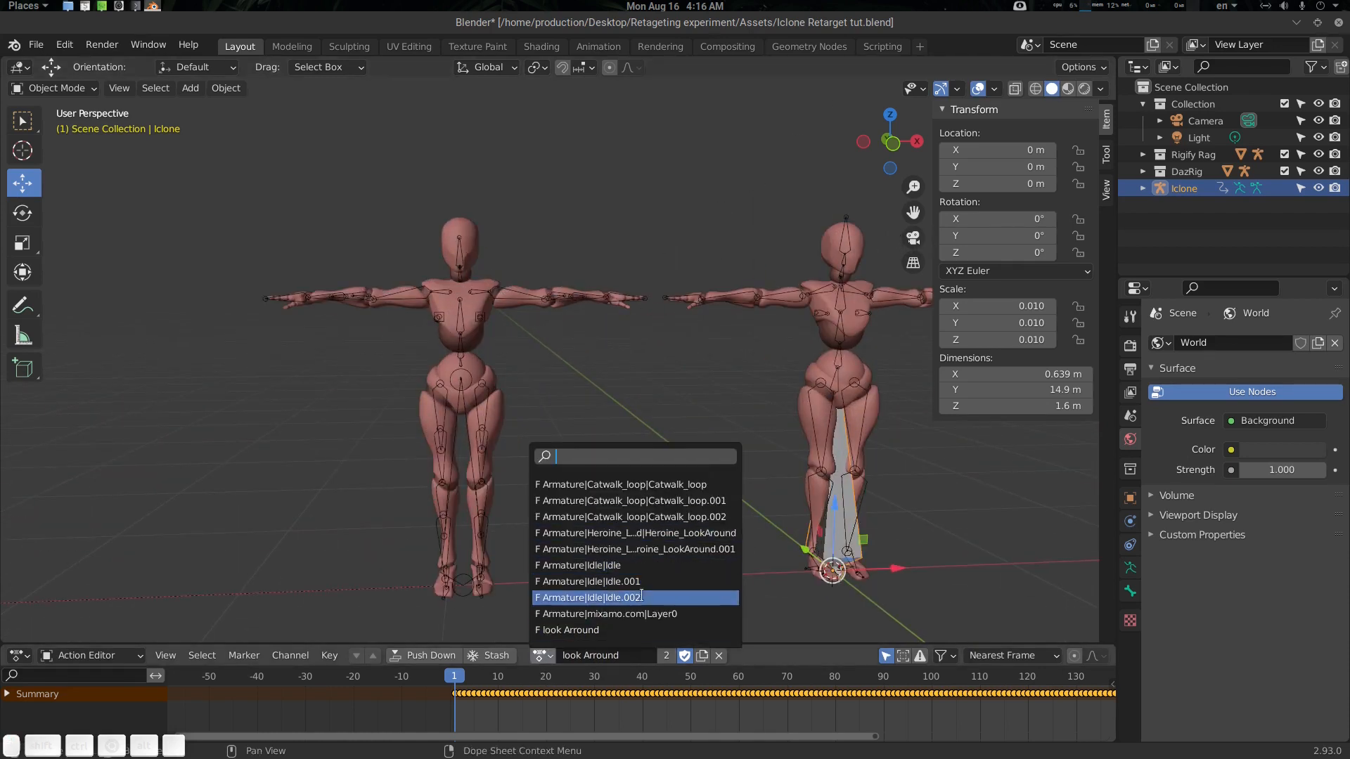
pyautogui.click(714, 483)
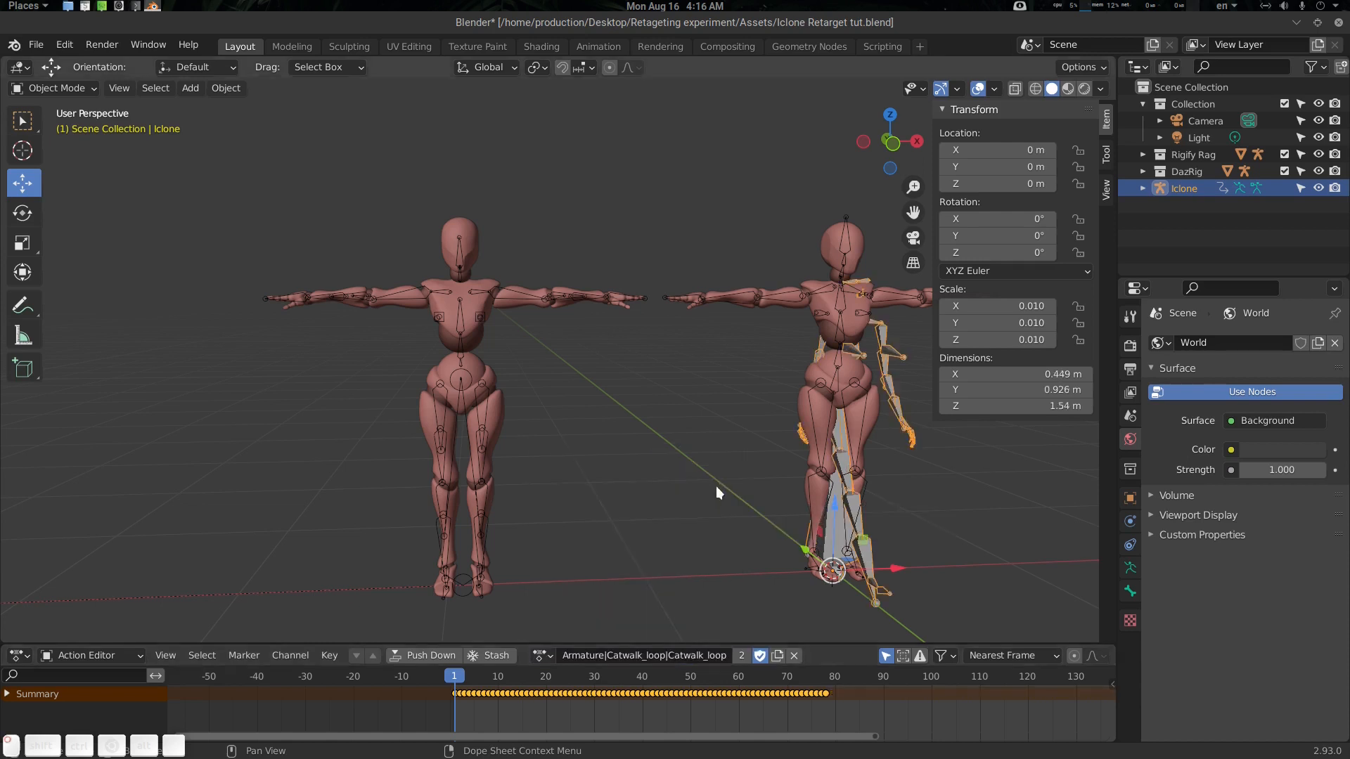
pyautogui.moveTo(522, 681); pyautogui.dragTo(447, 685)
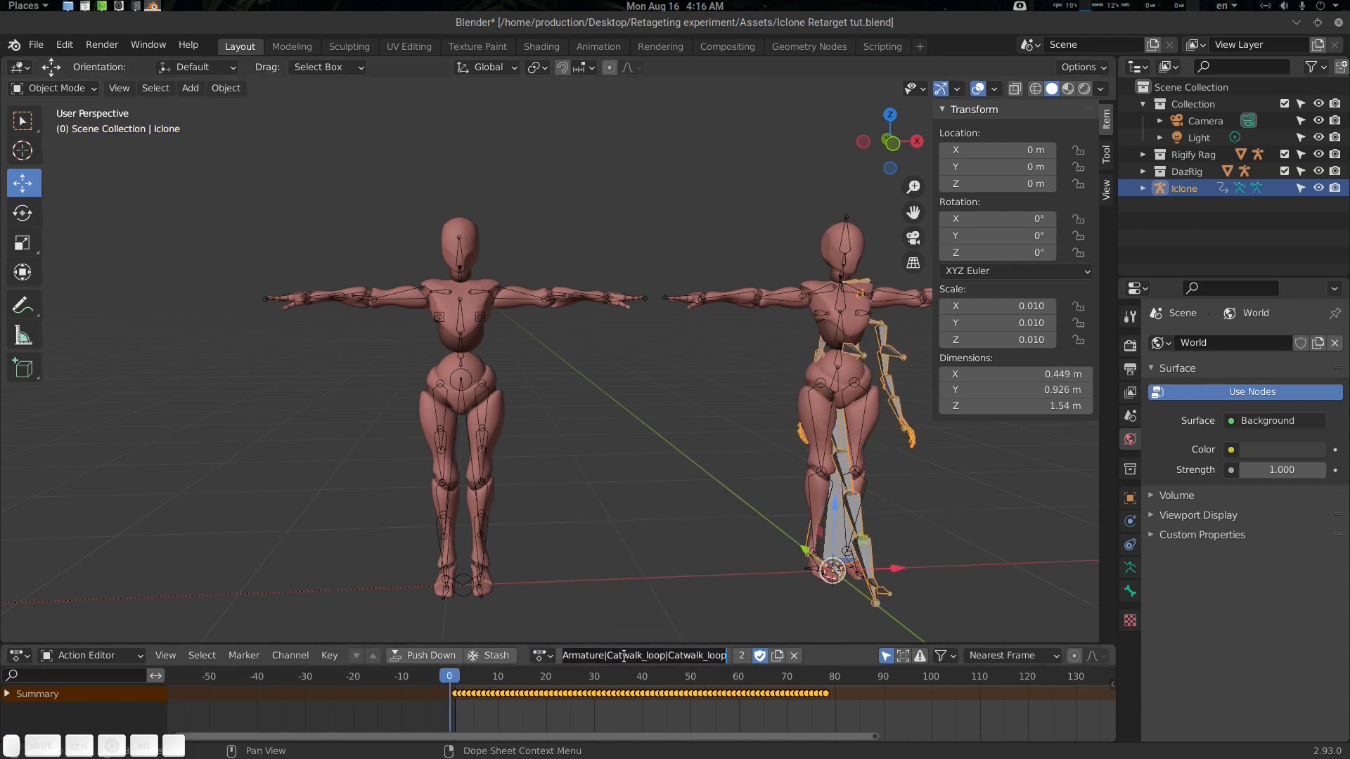
# Rename the assigned Catwalk_loop action to Catwalk.
pyautogui.hotkey('ctrl', 'a')
pyautogui.write('Ca')
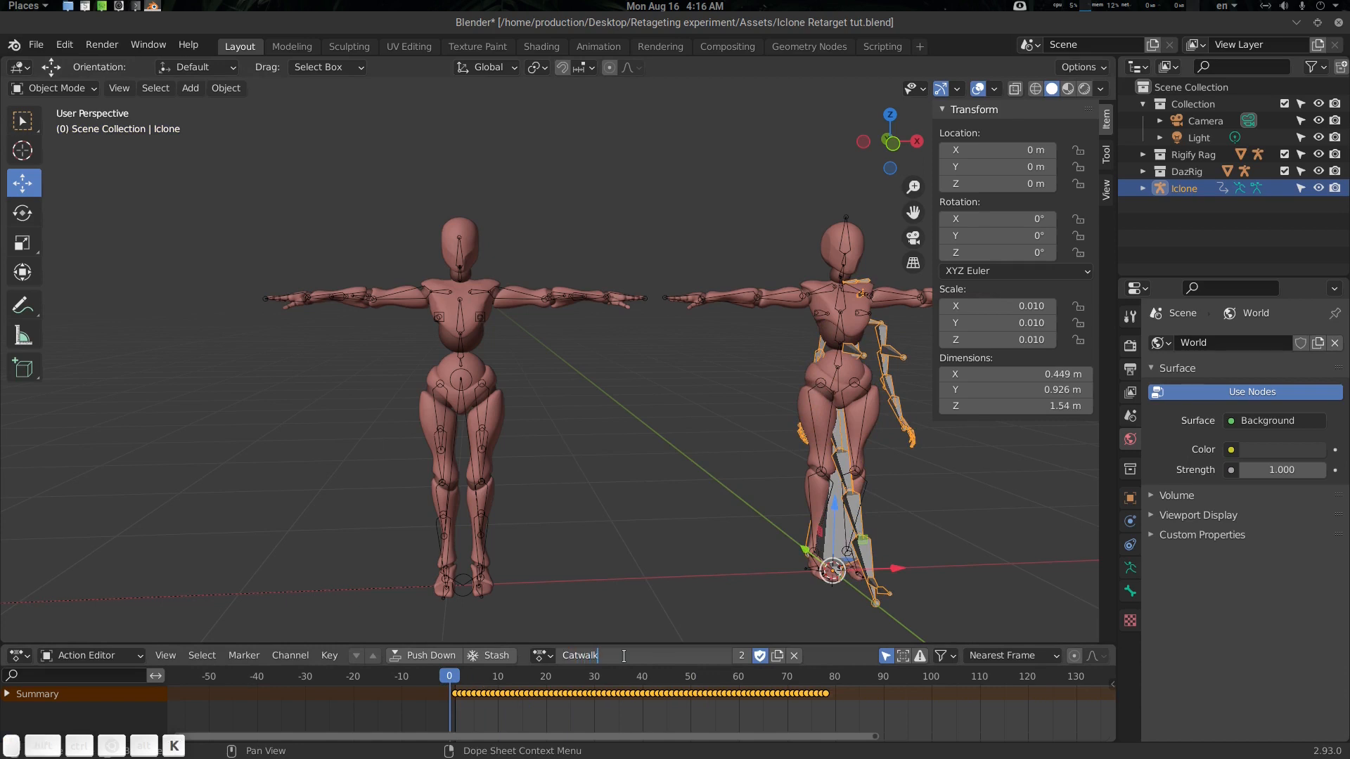
pyautogui.press('Return')
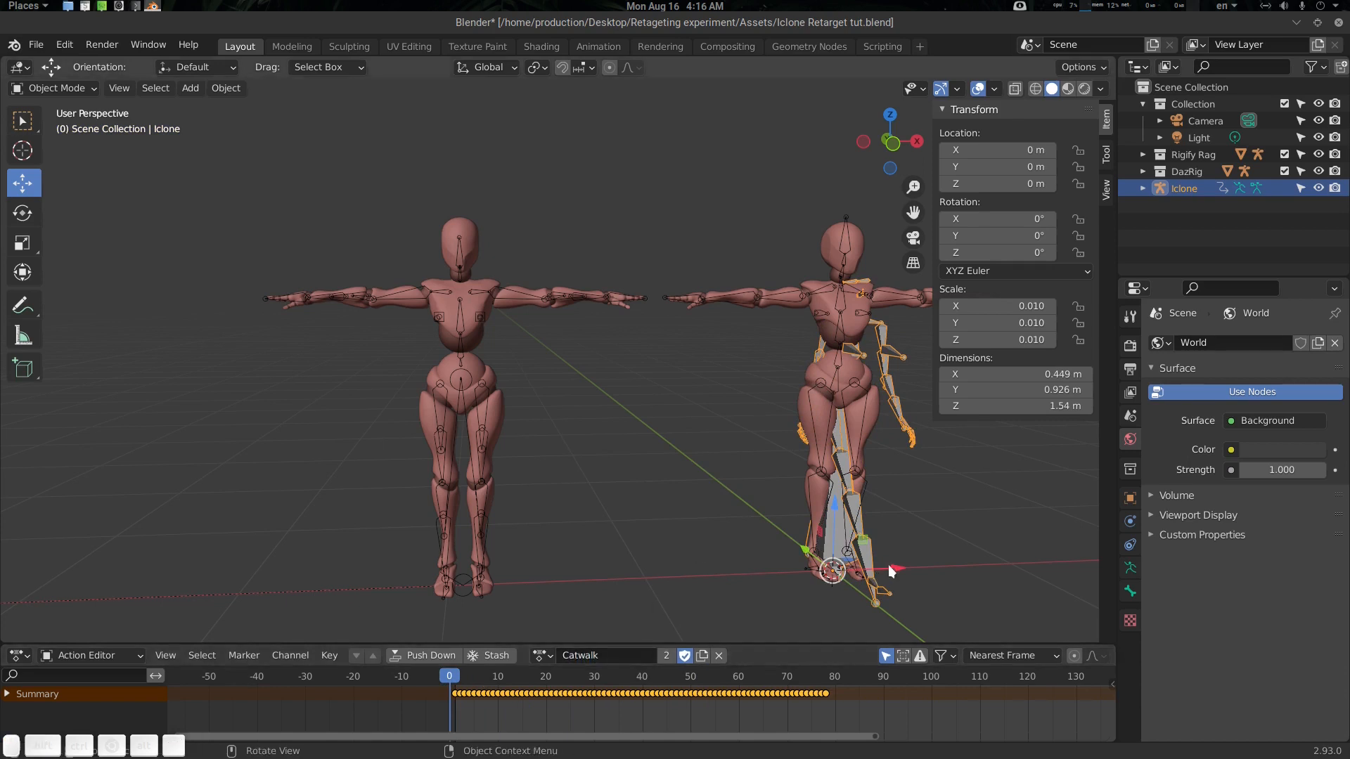
# Move the Iclone armature along the X axis to about -3.15 m, beside the Daz rig.
pyautogui.moveTo(888, 564); pyautogui.dragTo(264, 580)
pyautogui.keyDown('shift'); pyautogui.moveTo(264, 580); pyautogui.dragTo(357, 511, button='middle'); pyautogui.keyUp('shift')
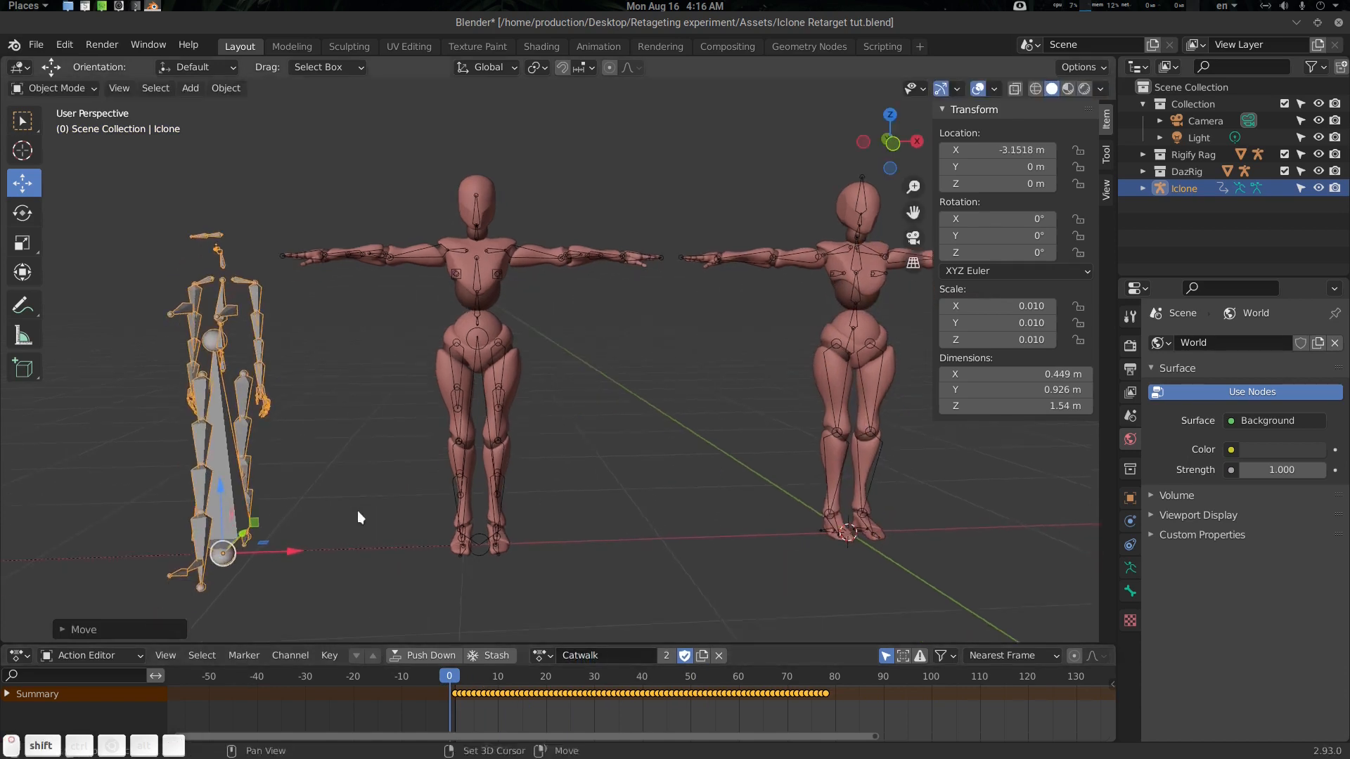
pyautogui.scroll(-2, 380, 502)
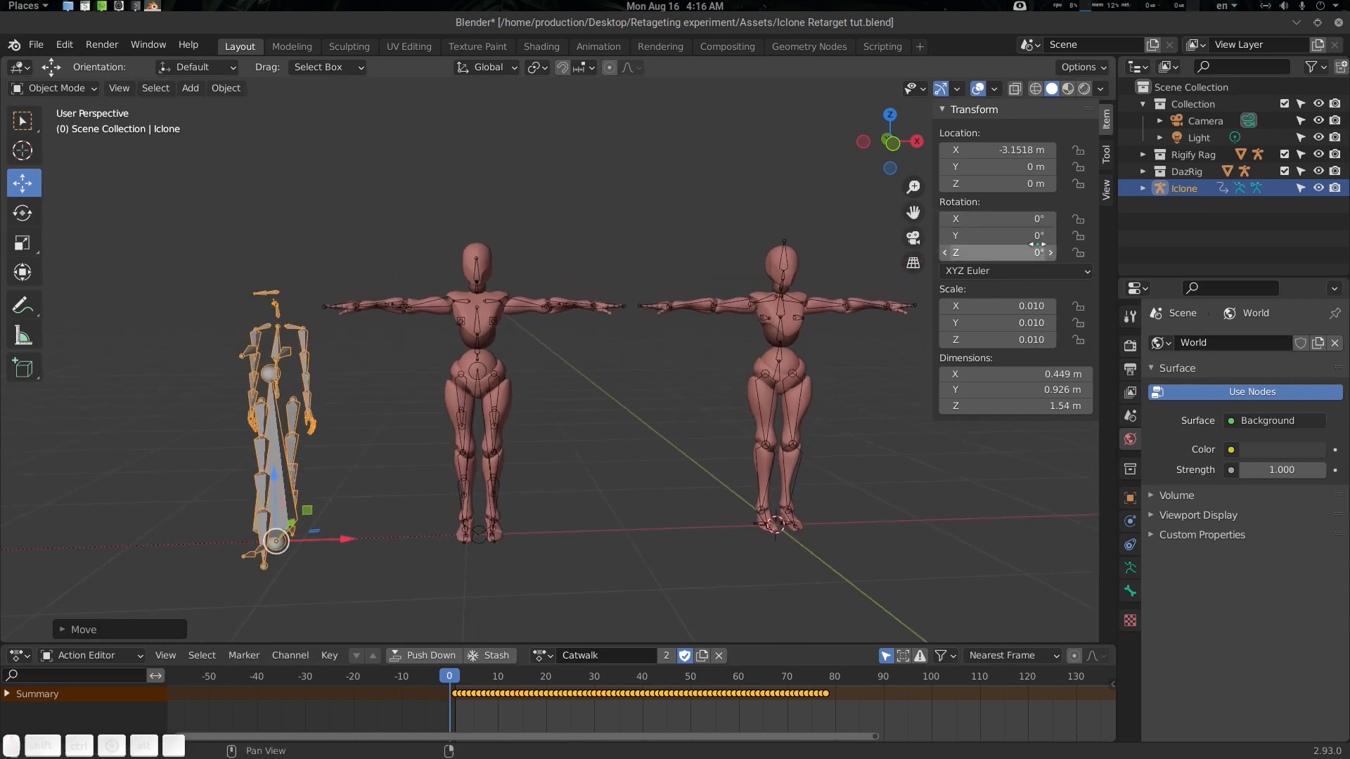
# Apply the rotation of the Iclone armature.
pyautogui.moveTo(408, 393); pyautogui.dragTo(300, 475, button='middle')
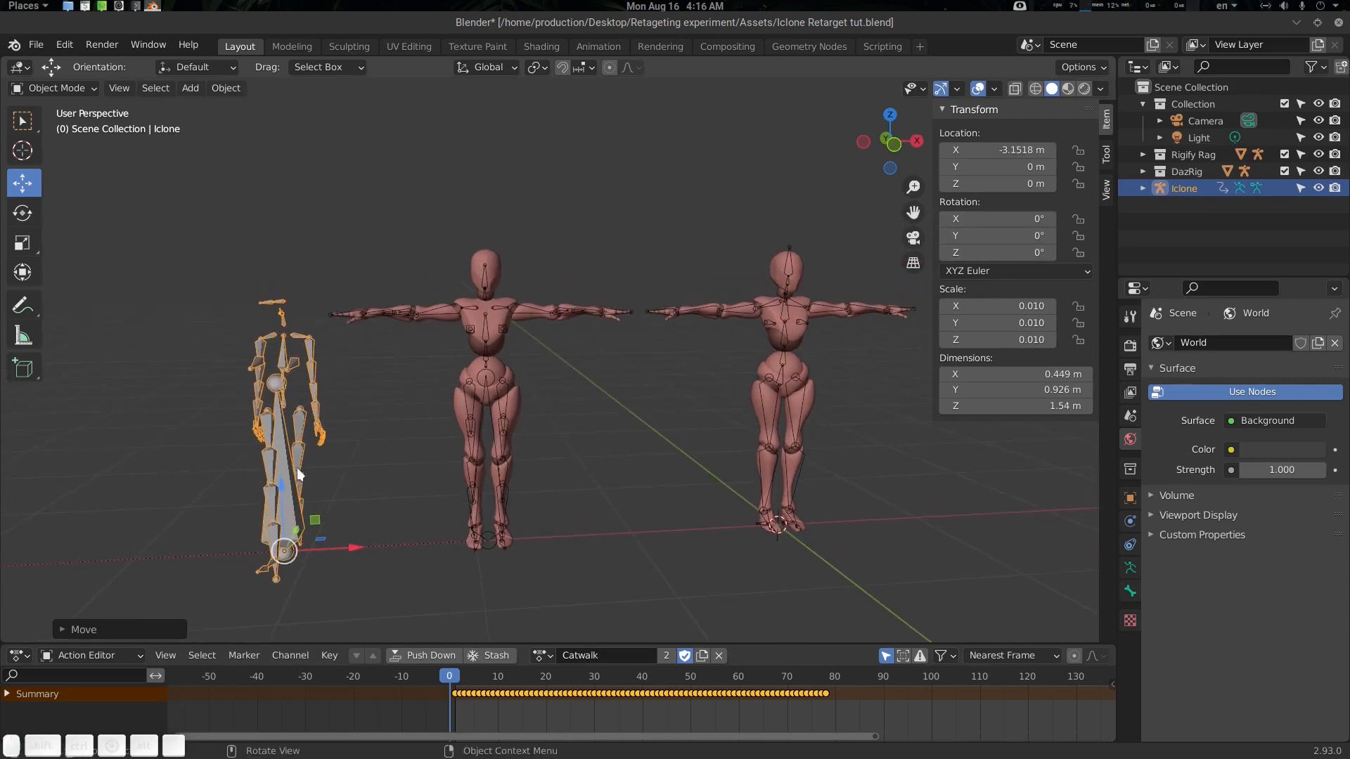
pyautogui.hotkey('ctrl', 'a')
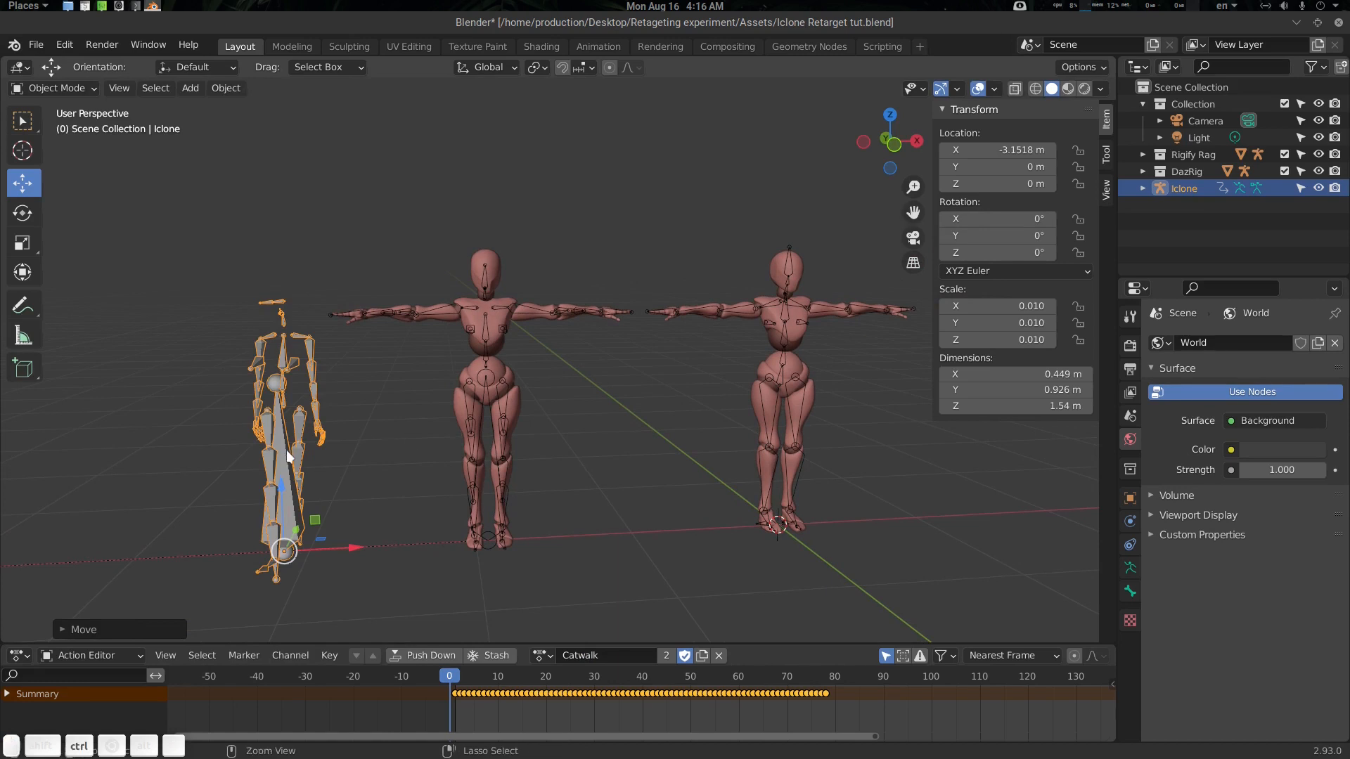
pyautogui.hotkey('ctrl', 'a')
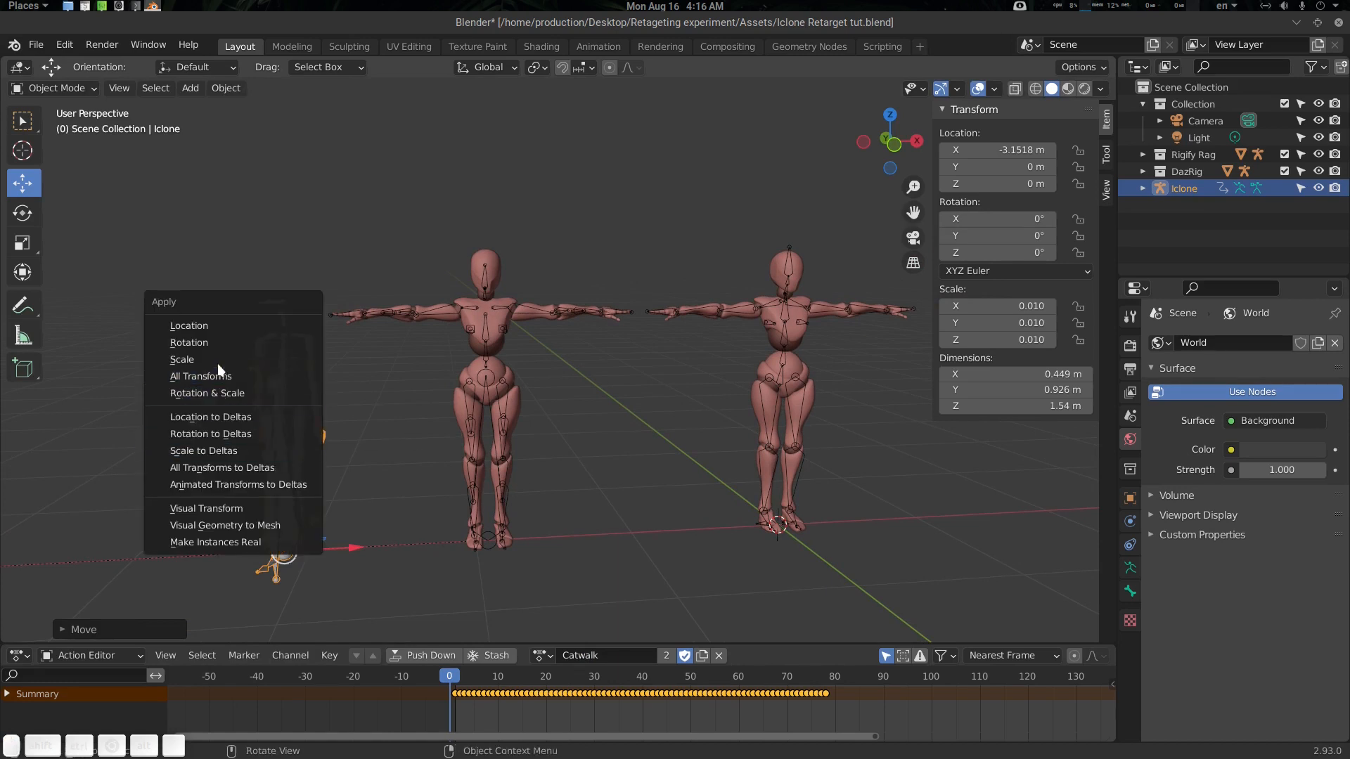
pyautogui.click(213, 342)
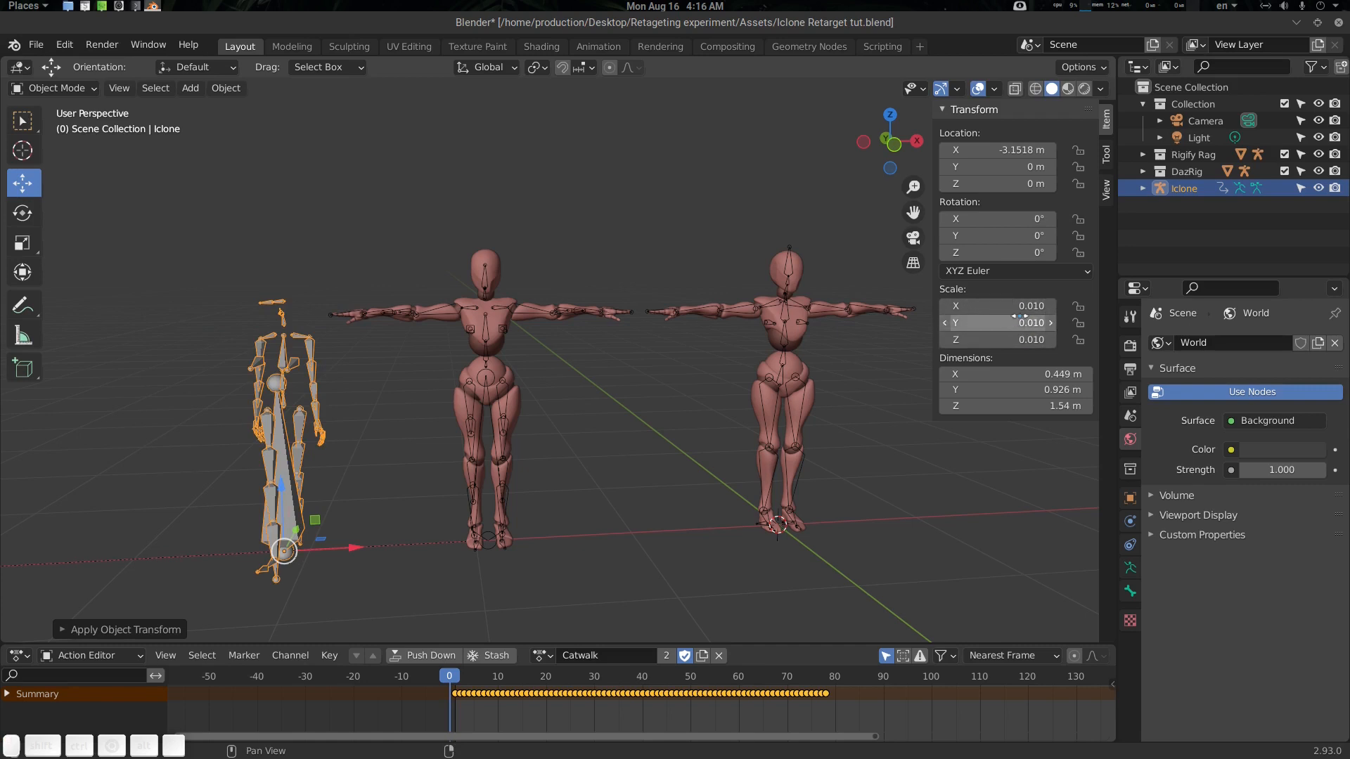
# Apply the Iclone armature's scale to deltas.
pyautogui.moveTo(353, 543); pyautogui.dragTo(324, 463, button='middle')
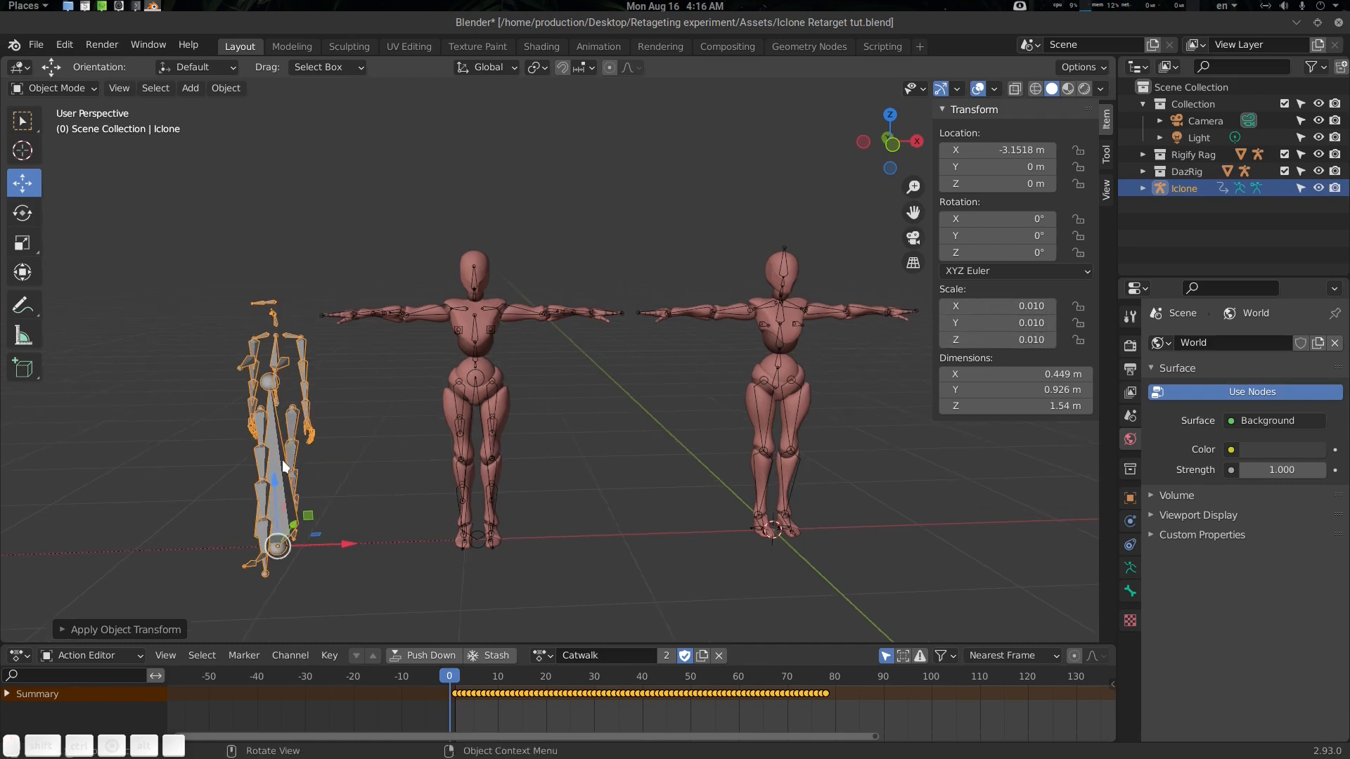
pyautogui.hotkey('ctrl', 'a')
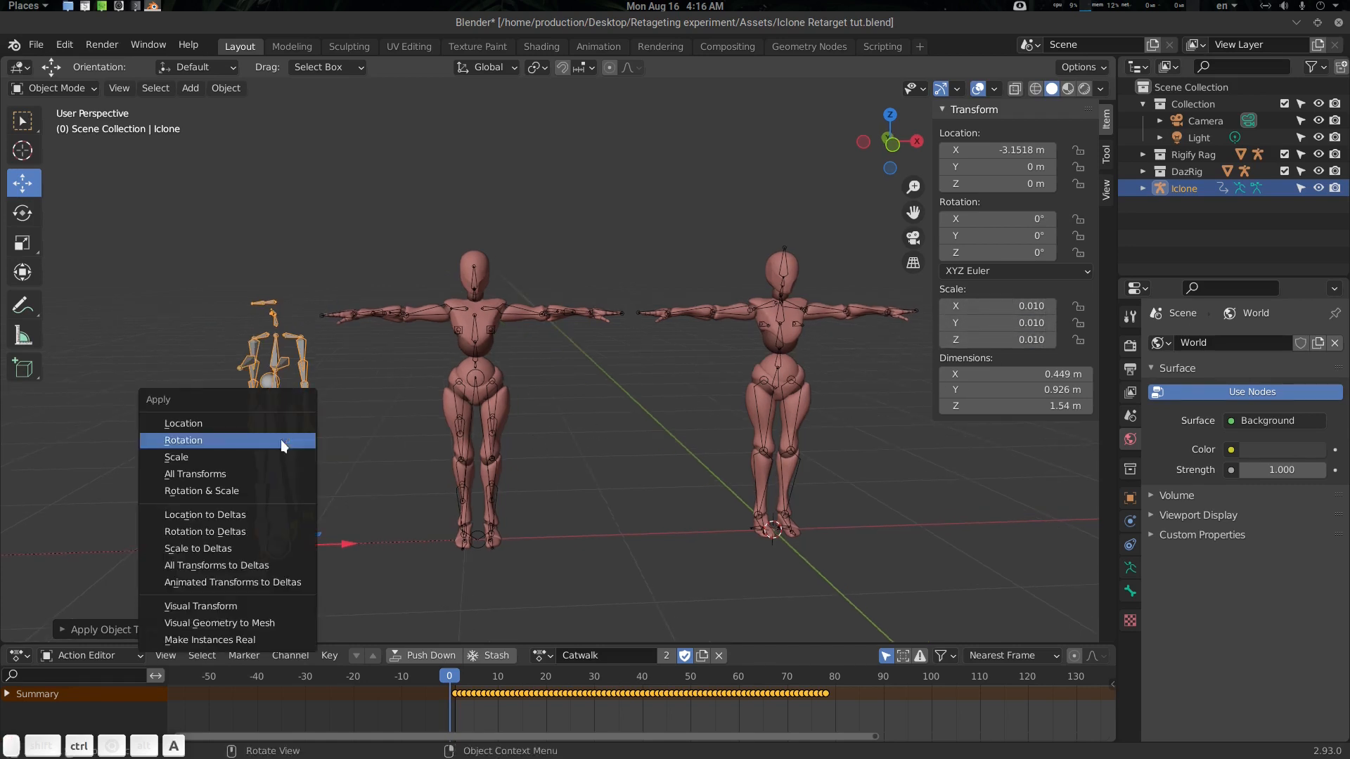
pyautogui.click(235, 551)
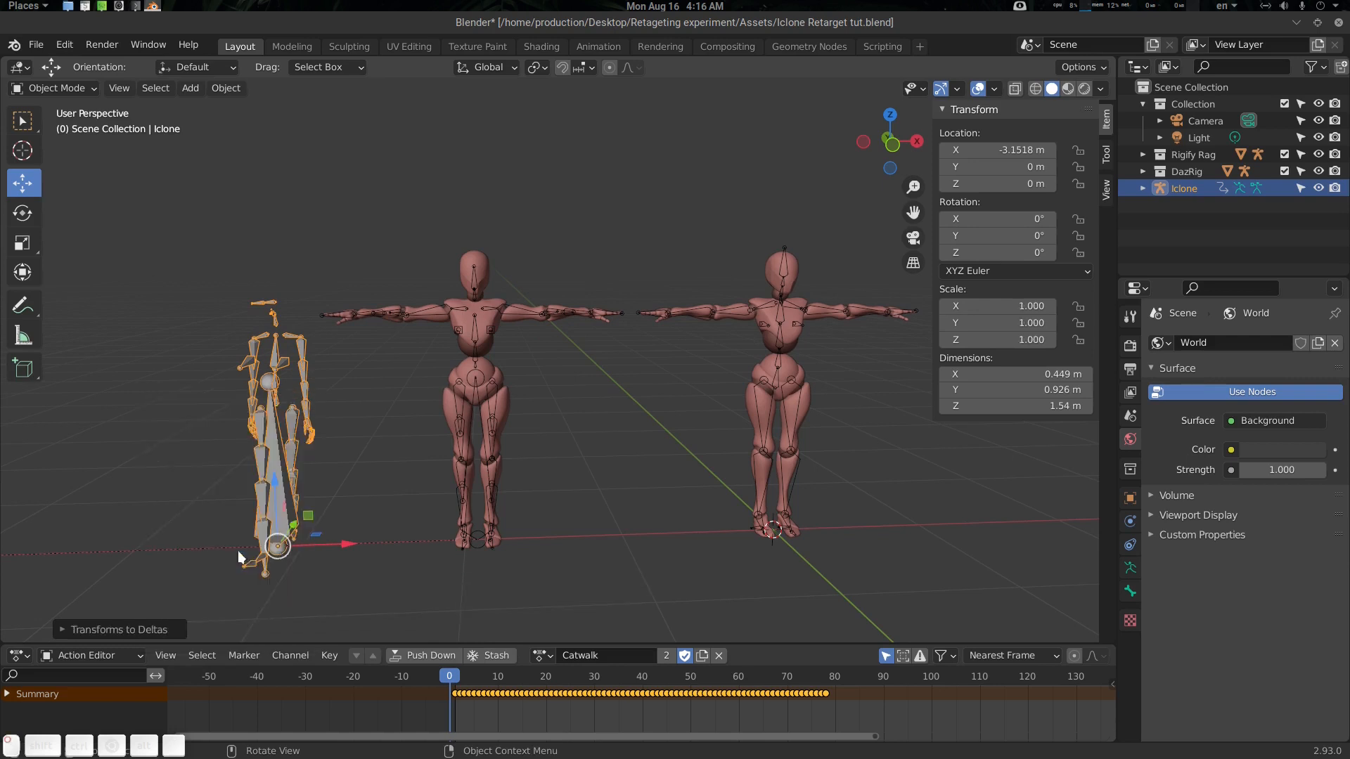
# Hide the sidebar and put the Iclone armature and the Rigify metarig together into Pose Mode, with the metarig active.
pyautogui.keyDown('shift'); pyautogui.moveTo(597, 415); pyautogui.dragTo(490, 415, button='middle'); pyautogui.keyUp('shift')
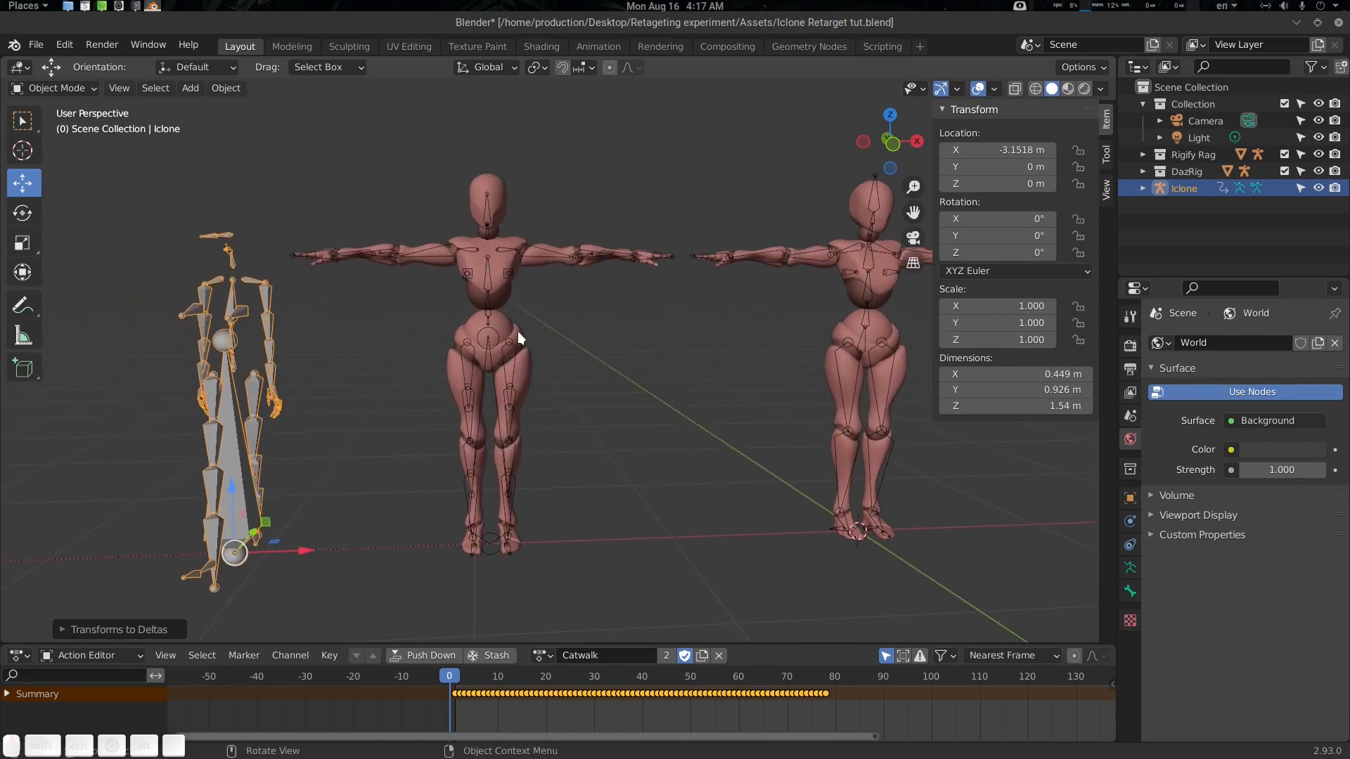
pyautogui.keyDown('shift'); pyautogui.click(864, 335); pyautogui.keyUp('shift')
pyautogui.moveTo(825, 404); pyautogui.dragTo(805, 407, button='middle')
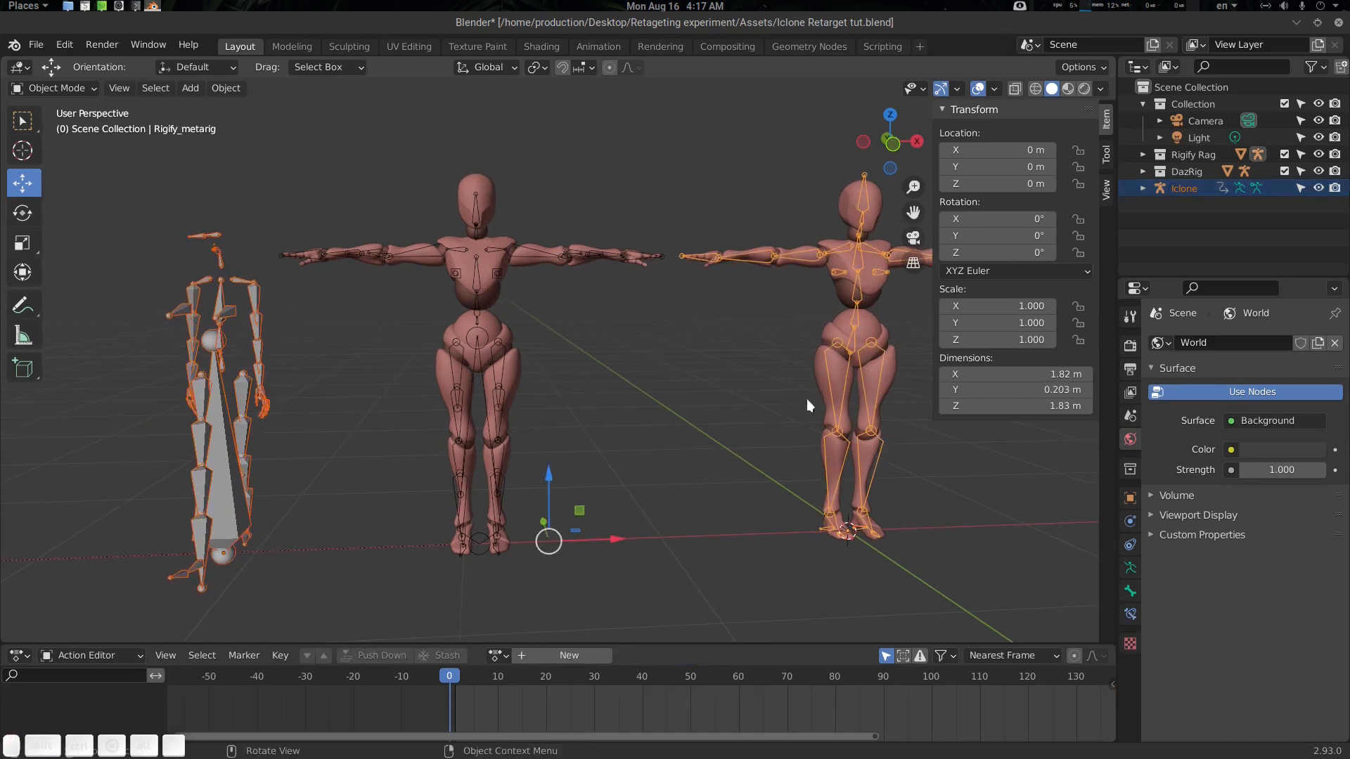
pyautogui.hotkey('ctrl', 'Tab')
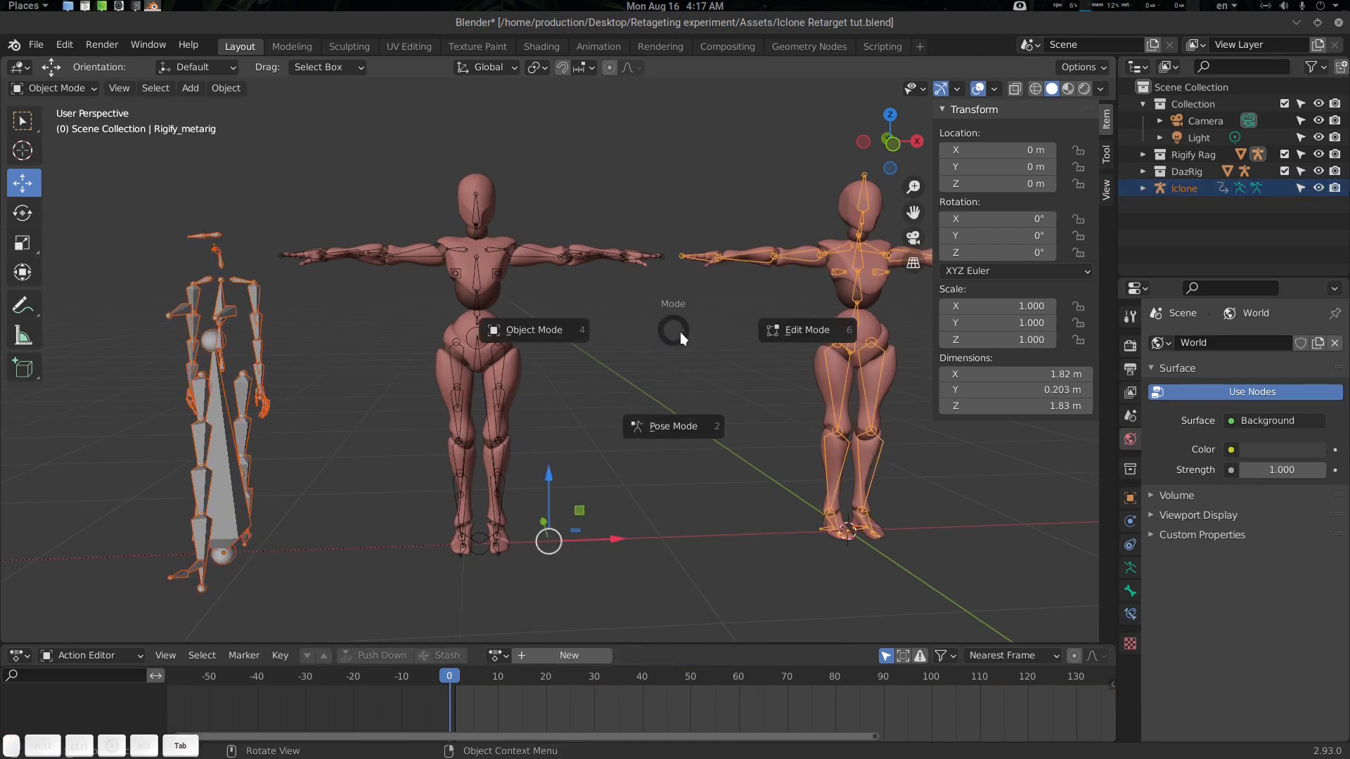
pyautogui.moveTo(846, 362)
pyautogui.keyDown('shift'); pyautogui.mouseDown(button='middle')
pyautogui.moveTo(746, 390)
pyautogui.moveTo(838, 346)
pyautogui.mouseUp(button='middle'); pyautogui.keyUp('shift')
pyautogui.press('n')
pyautogui.moveTo(703, 387); pyautogui.dragTo(691, 386, button='middle')
pyautogui.hotkey('alt', 'a')
pyautogui.click(208, 389)
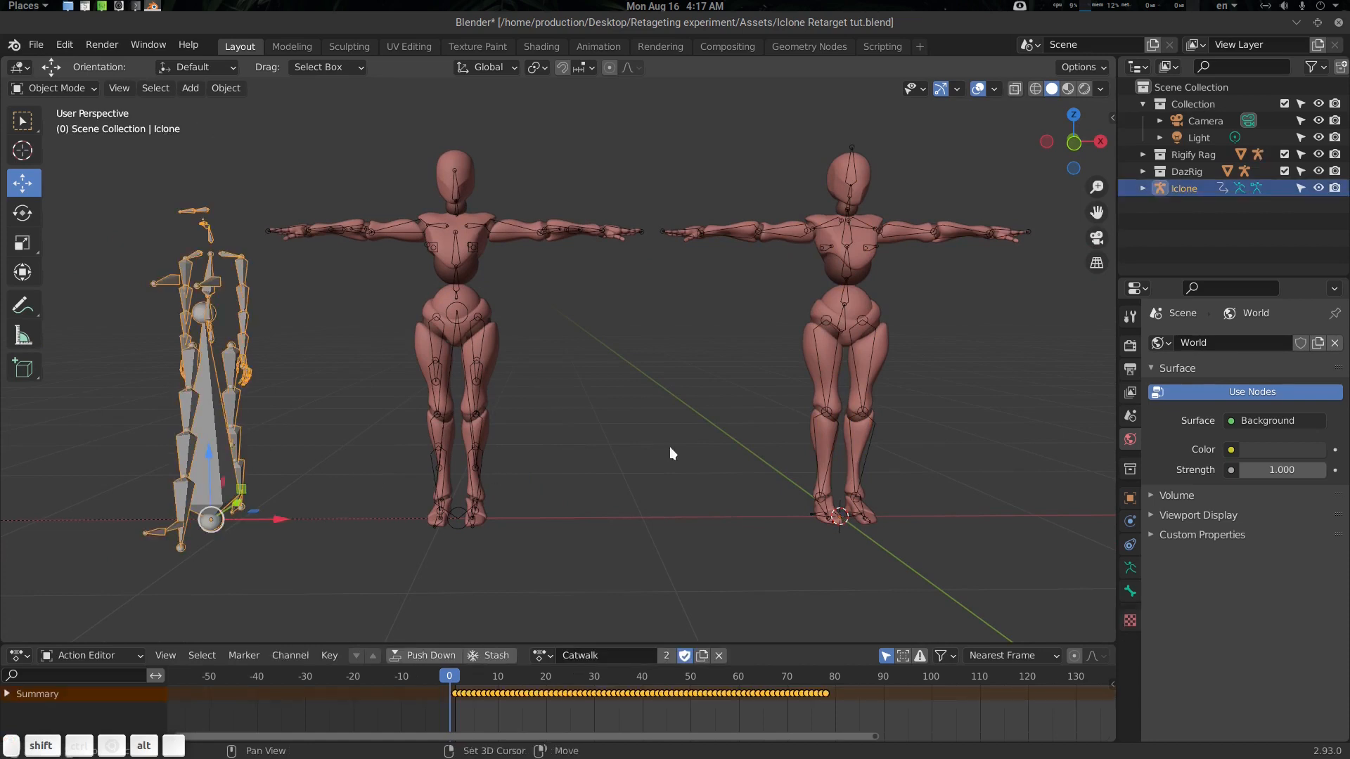
pyautogui.keyDown('shift'); pyautogui.click(841, 321); pyautogui.keyUp('shift')
pyautogui.hotkey('ctrl', 'Tab')
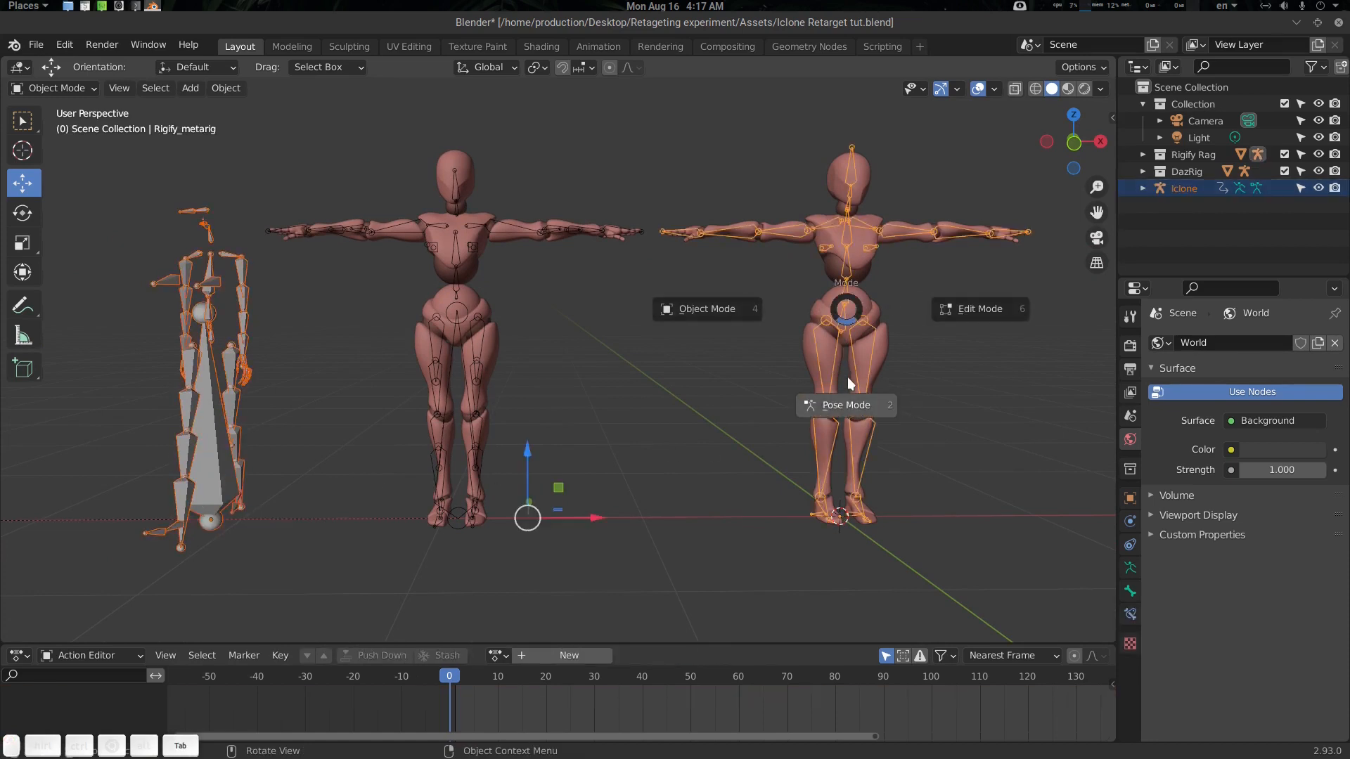
pyautogui.click(848, 400)
# Run "retarget root" from the Iclone root bone to the Rigify metarig's spine bone.
pyautogui.hotkey('alt', 'a')
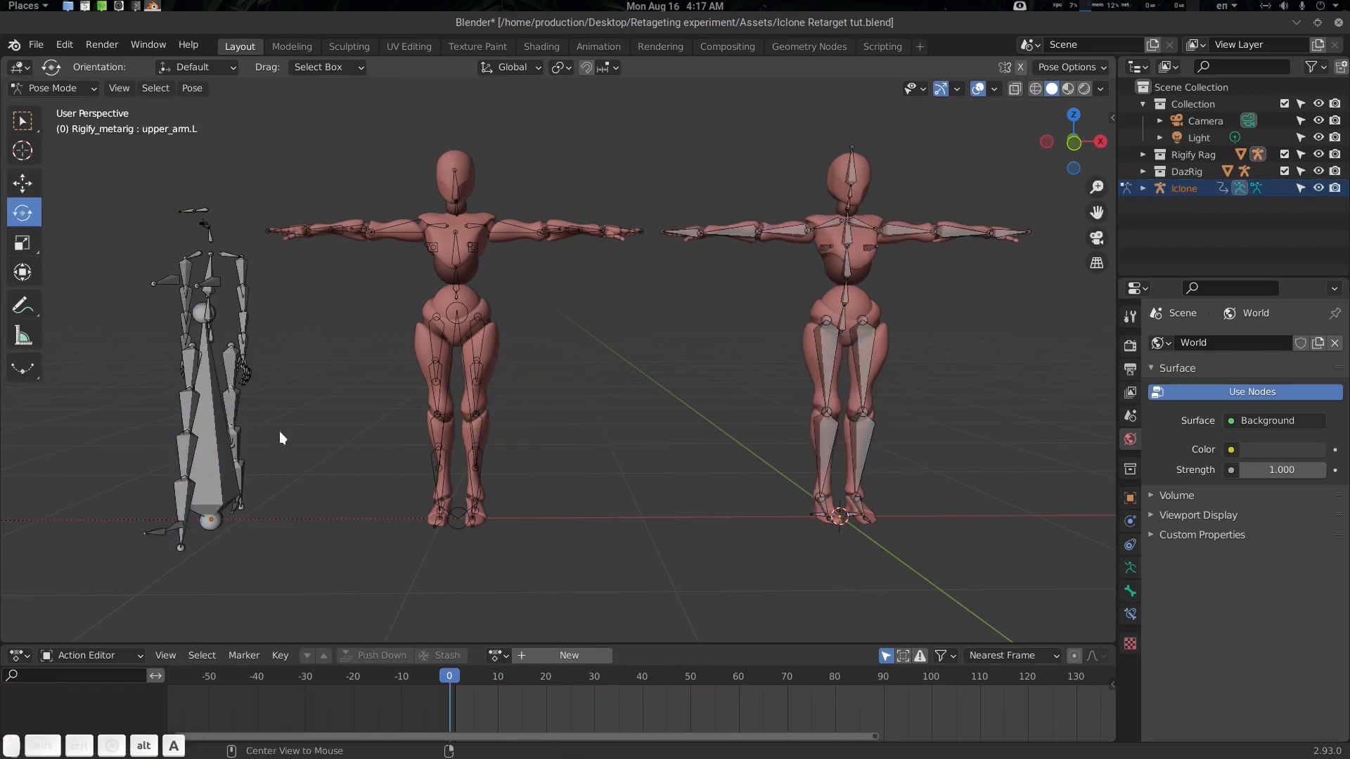
pyautogui.click(208, 474)
pyautogui.moveTo(280, 362); pyautogui.dragTo(488, 401, button='middle')
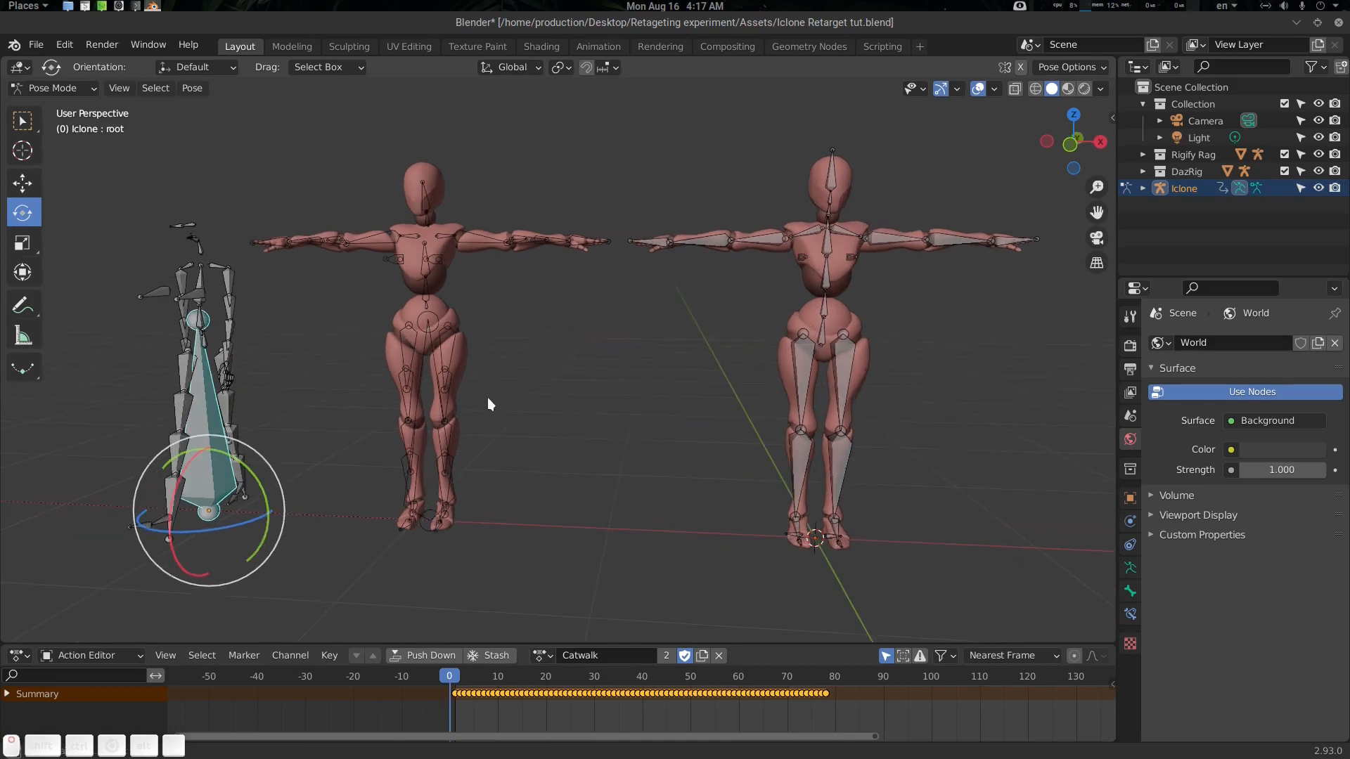
pyautogui.keyDown('shift'); pyautogui.click(824, 331); pyautogui.keyUp('shift')
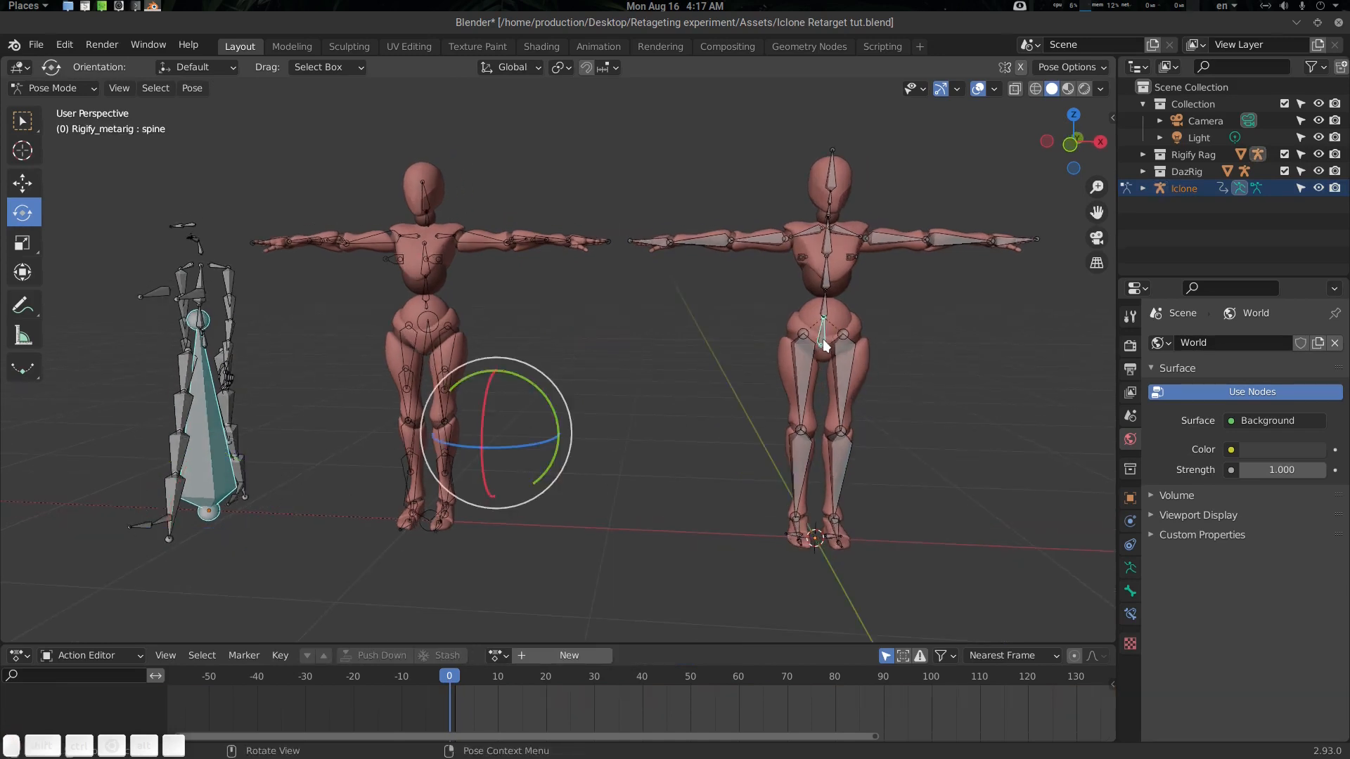
pyautogui.press('q')
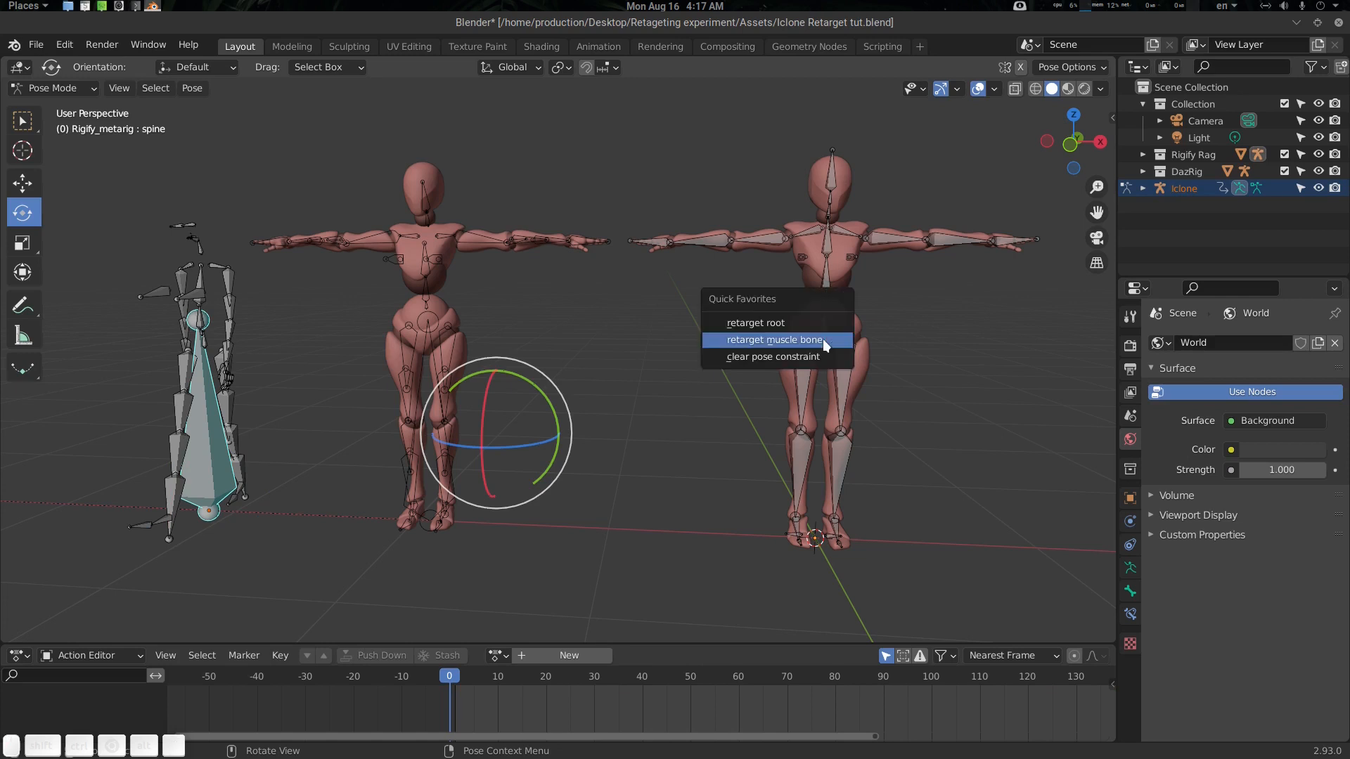
pyautogui.click(801, 322)
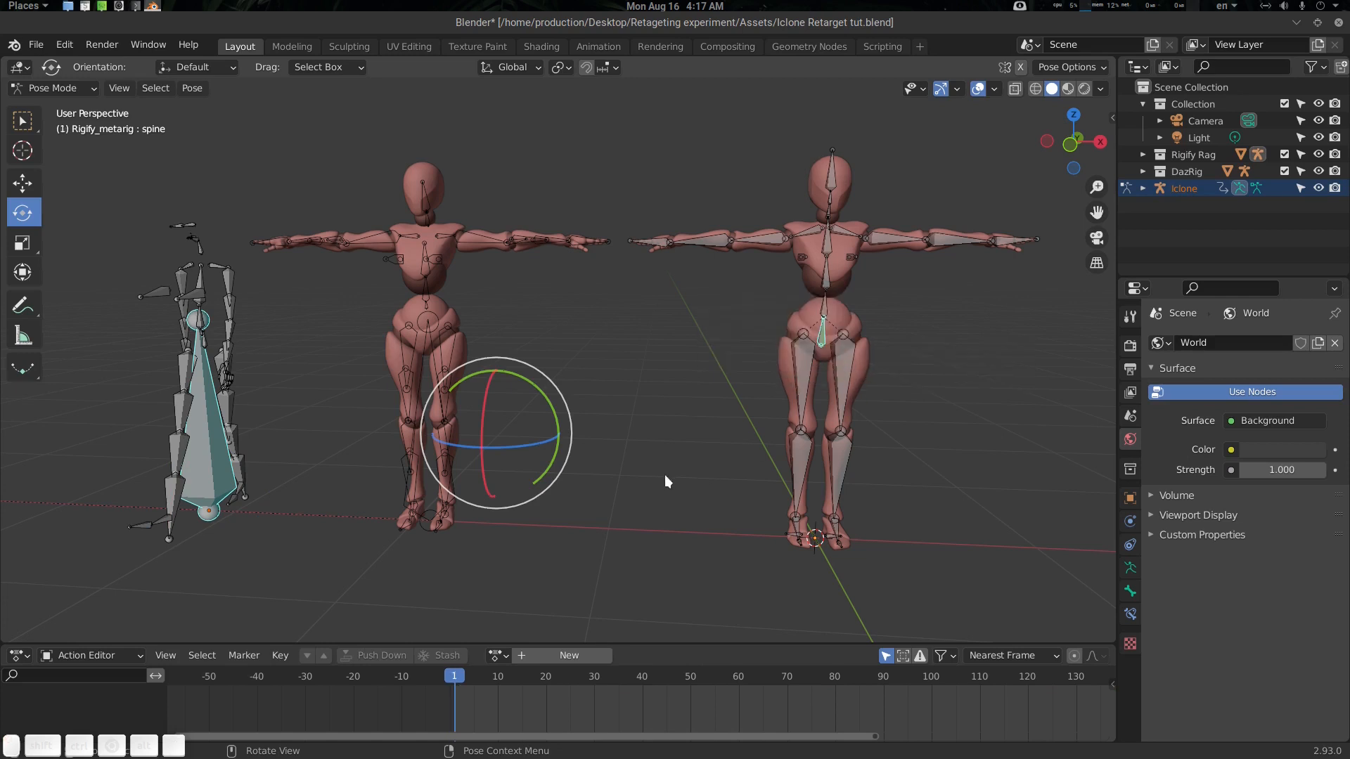
# Clear the pose rotation and location of all bones in both armatures.
pyautogui.hotkey('alt', 'a')
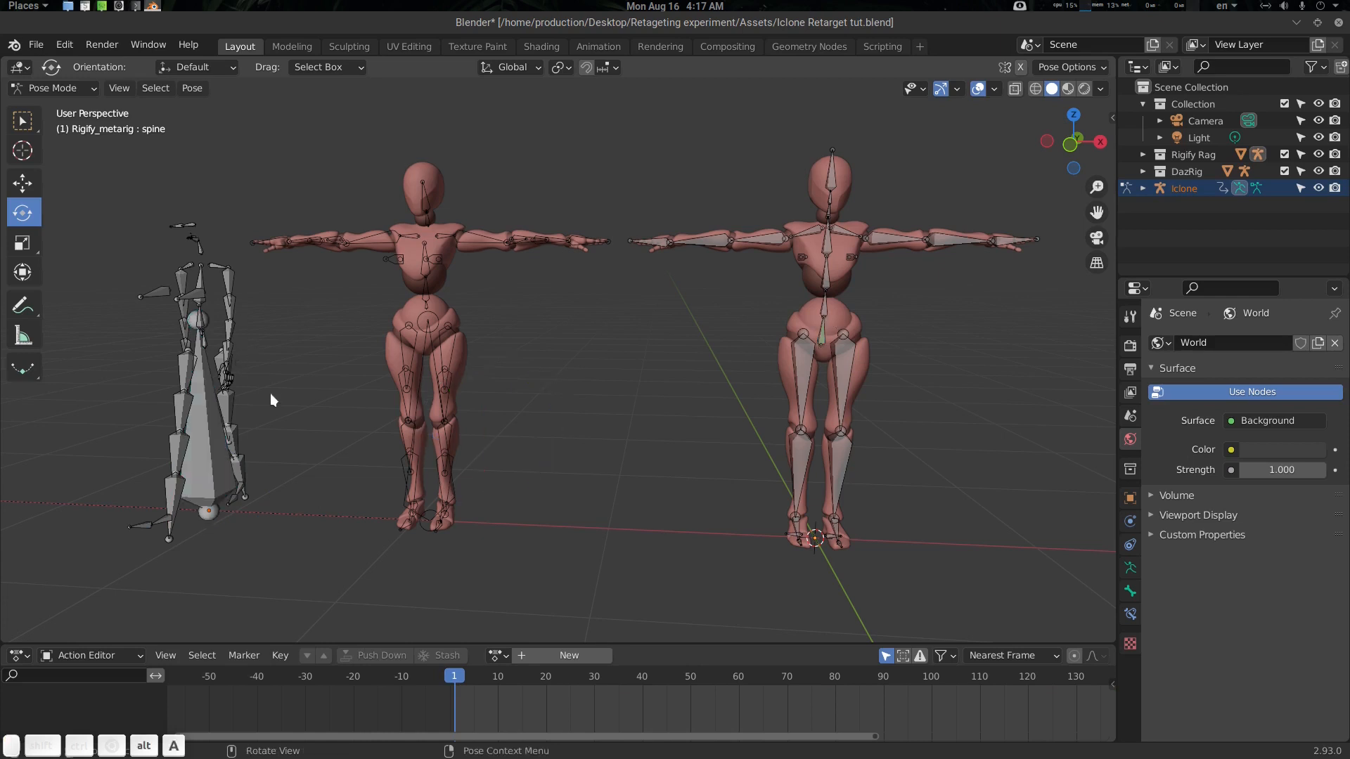
pyautogui.press('a')
pyautogui.hotkey('alt', 'r')
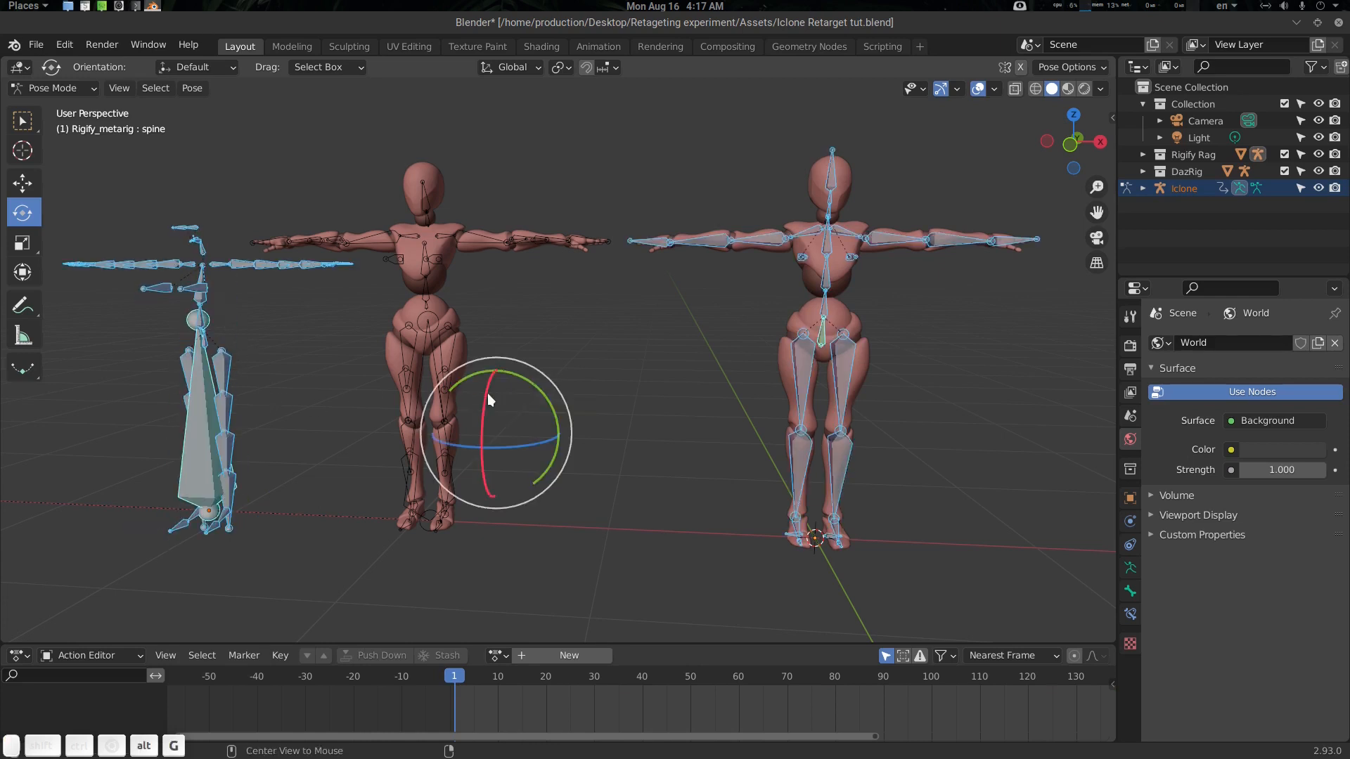
pyautogui.hotkey('alt', 'g')
pyautogui.moveTo(395, 393); pyautogui.dragTo(457, 402, button='middle')
pyautogui.hotkey('alt', 'a')
# Run "retarget muscle bone" from Iclone's clavicle_l to the metarig's shoulder.L.
pyautogui.scroll(-2, 365, 361)
pyautogui.moveTo(364, 361); pyautogui.dragTo(356, 421, button='middle')
pyautogui.scroll(2, 336, 393)
pyautogui.click(238, 322)
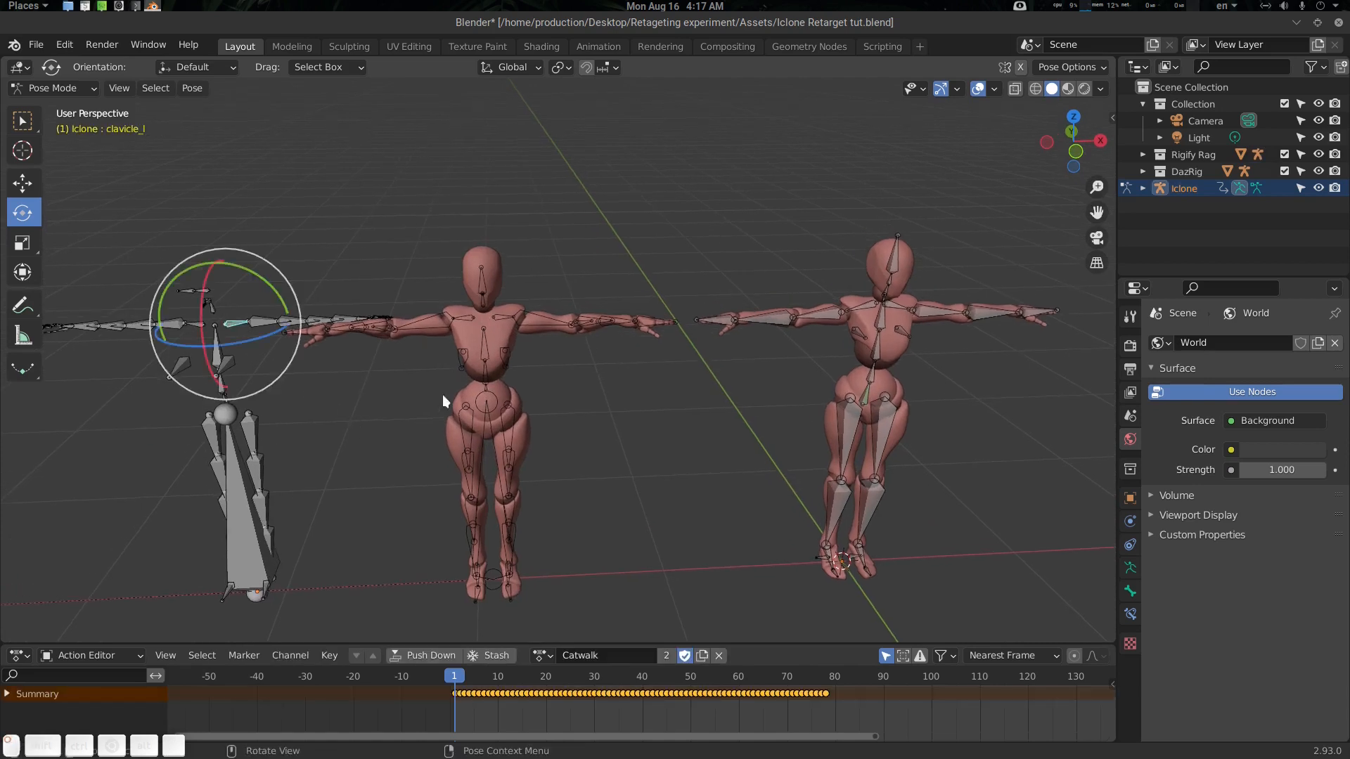
pyautogui.moveTo(442, 394); pyautogui.dragTo(709, 392, button='middle')
pyautogui.keyDown('shift'); pyautogui.click(890, 319); pyautogui.keyUp('shift')
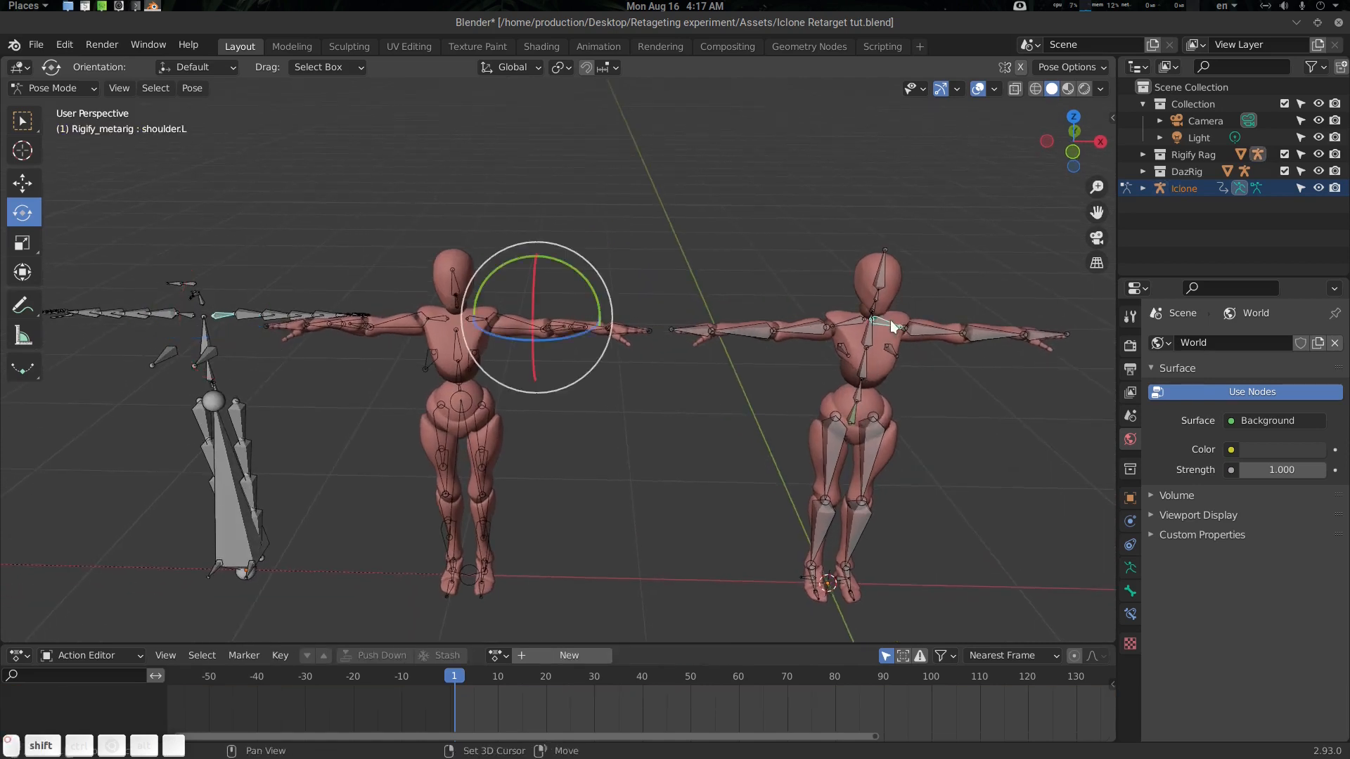
pyautogui.press('q')
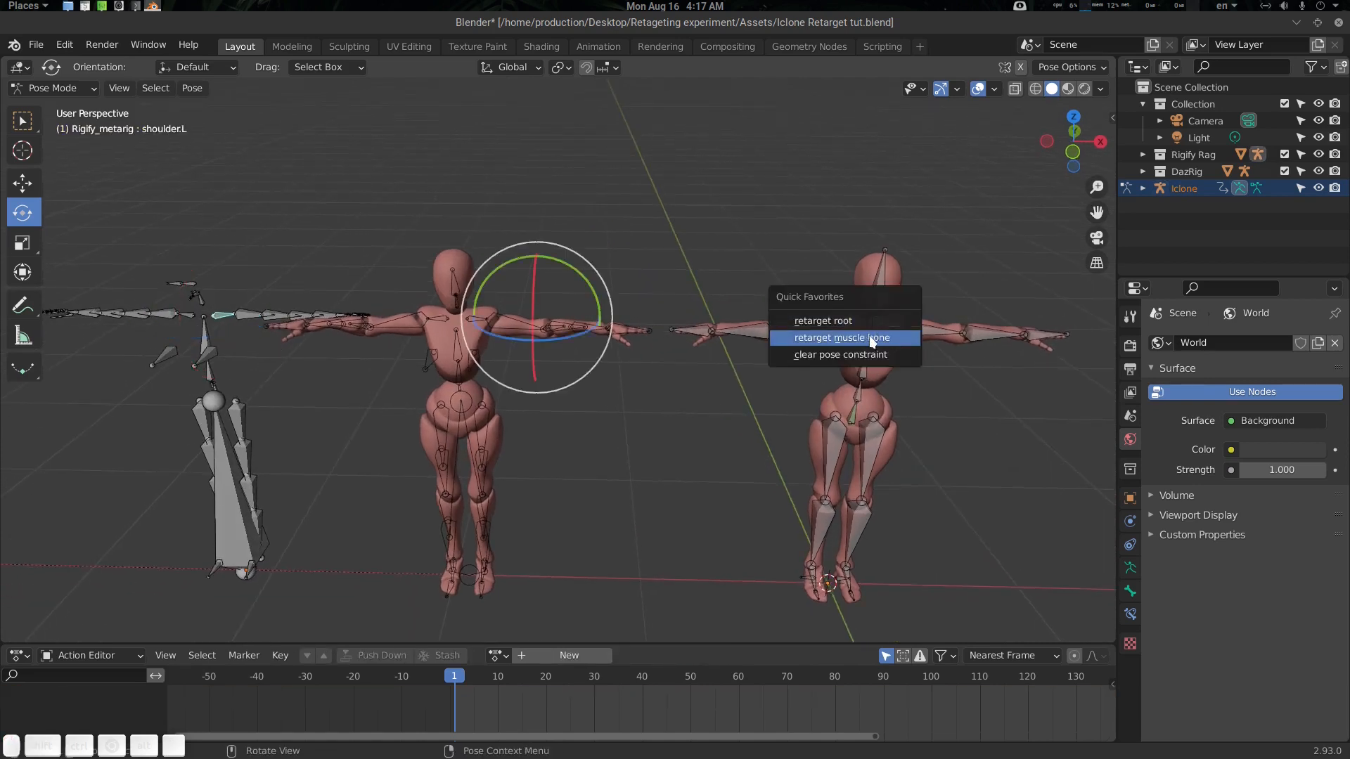
pyautogui.click(872, 338)
# Run "retarget muscle bone" from Iclone's upperarm_l to the metarig's upper_arm.L.
pyautogui.keyDown('shift'); pyautogui.moveTo(410, 402); pyautogui.dragTo(381, 395, button='middle'); pyautogui.keyUp('shift')
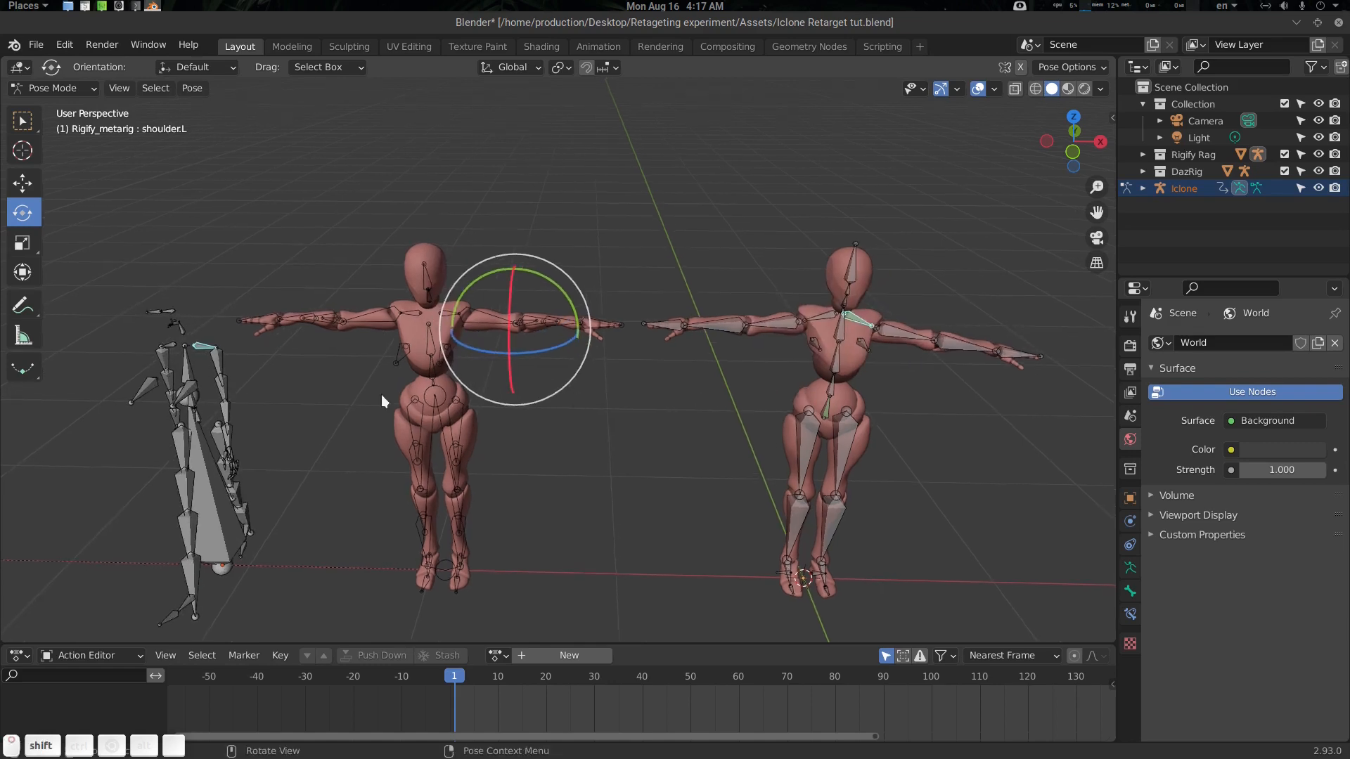
pyautogui.click(221, 372)
pyautogui.moveTo(721, 393); pyautogui.dragTo(498, 531, button='middle')
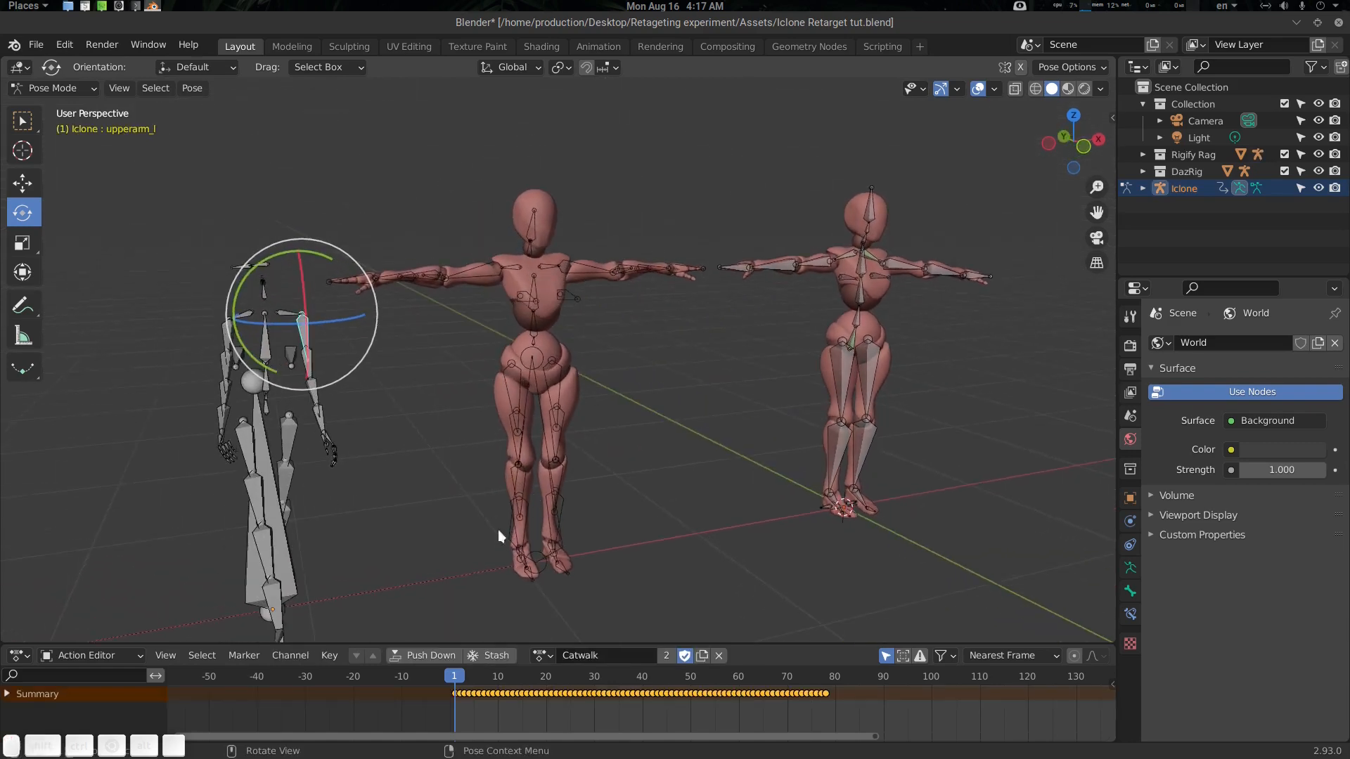
pyautogui.keyDown('shift'); pyautogui.click(905, 269); pyautogui.keyUp('shift')
pyautogui.moveTo(927, 329); pyautogui.dragTo(880, 301, button='middle')
pyautogui.press('q')
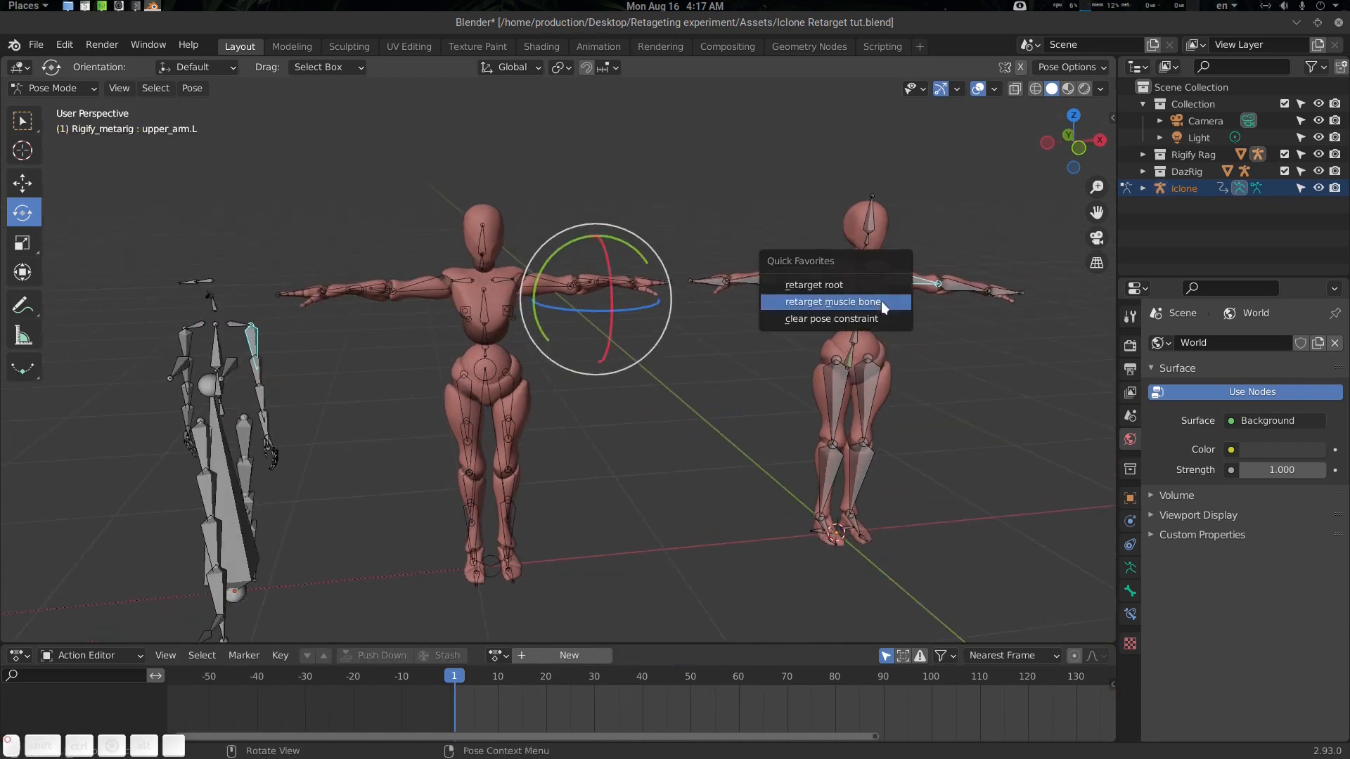
pyautogui.click(880, 301)
# Run "retarget muscle bone" from Iclone's left lower arm bone to the metarig's forearm.L.
pyautogui.click(268, 400)
pyautogui.moveTo(526, 407); pyautogui.dragTo(887, 362, button='middle')
pyautogui.keyDown('shift'); pyautogui.click(885, 362); pyautogui.keyUp('shift')
pyautogui.press('q')
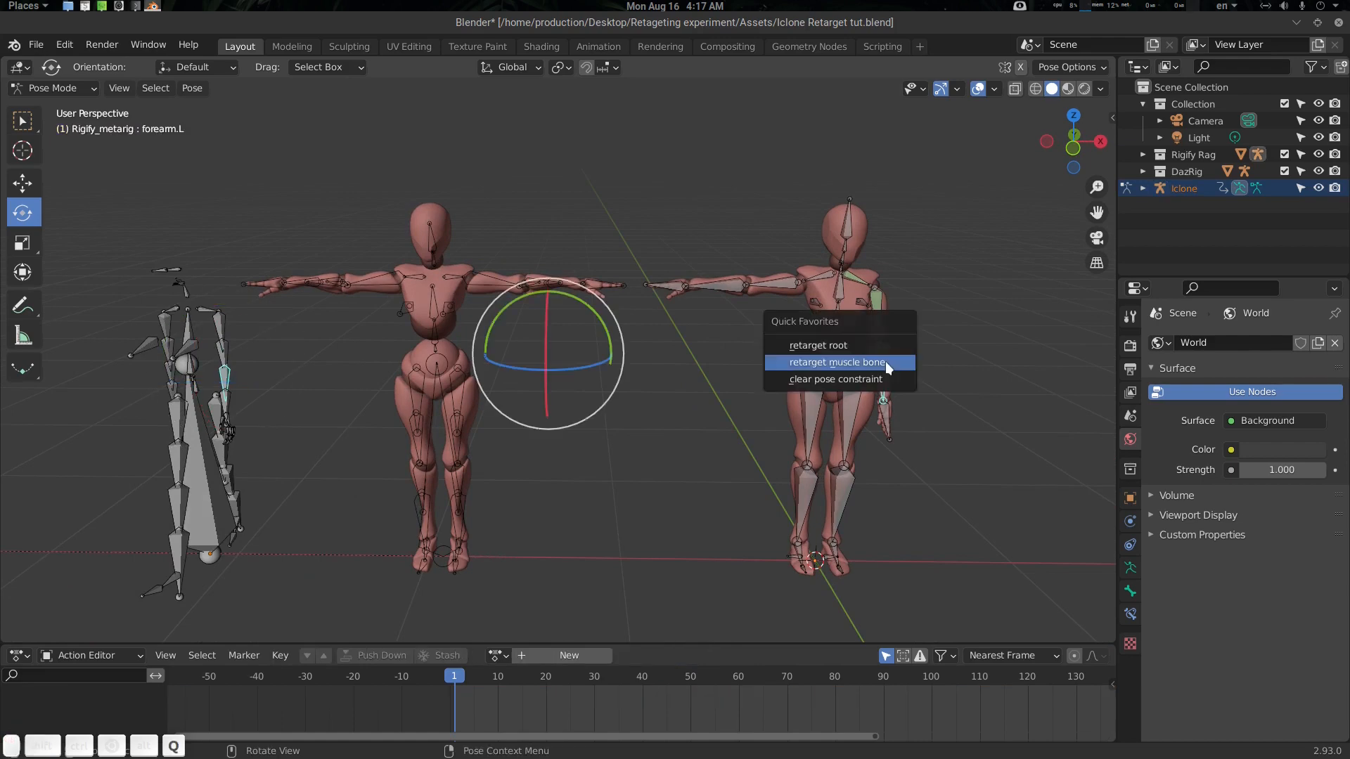
# Run "retarget muscle bone" from Iclone's left hand bone, not the lower arm twist bone, to the metarig's hand.L.
pyautogui.moveTo(436, 466); pyautogui.dragTo(388, 467, button='middle')
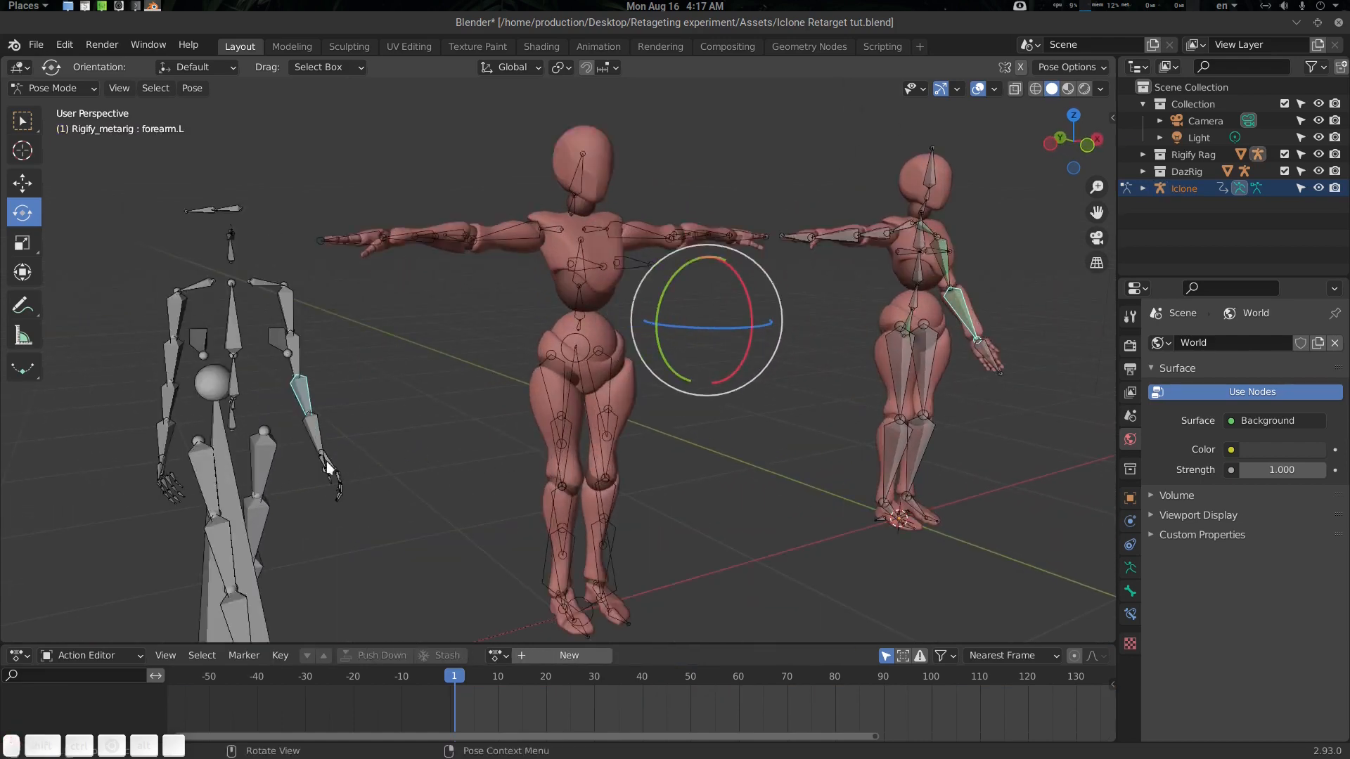
pyautogui.click(318, 436)
pyautogui.scroll(3, 339, 462)
pyautogui.keyDown('shift'); pyautogui.moveTo(306, 509); pyautogui.dragTo(437, 461, button='middle'); pyautogui.keyUp('shift')
pyautogui.hotkey('alt', 'a')
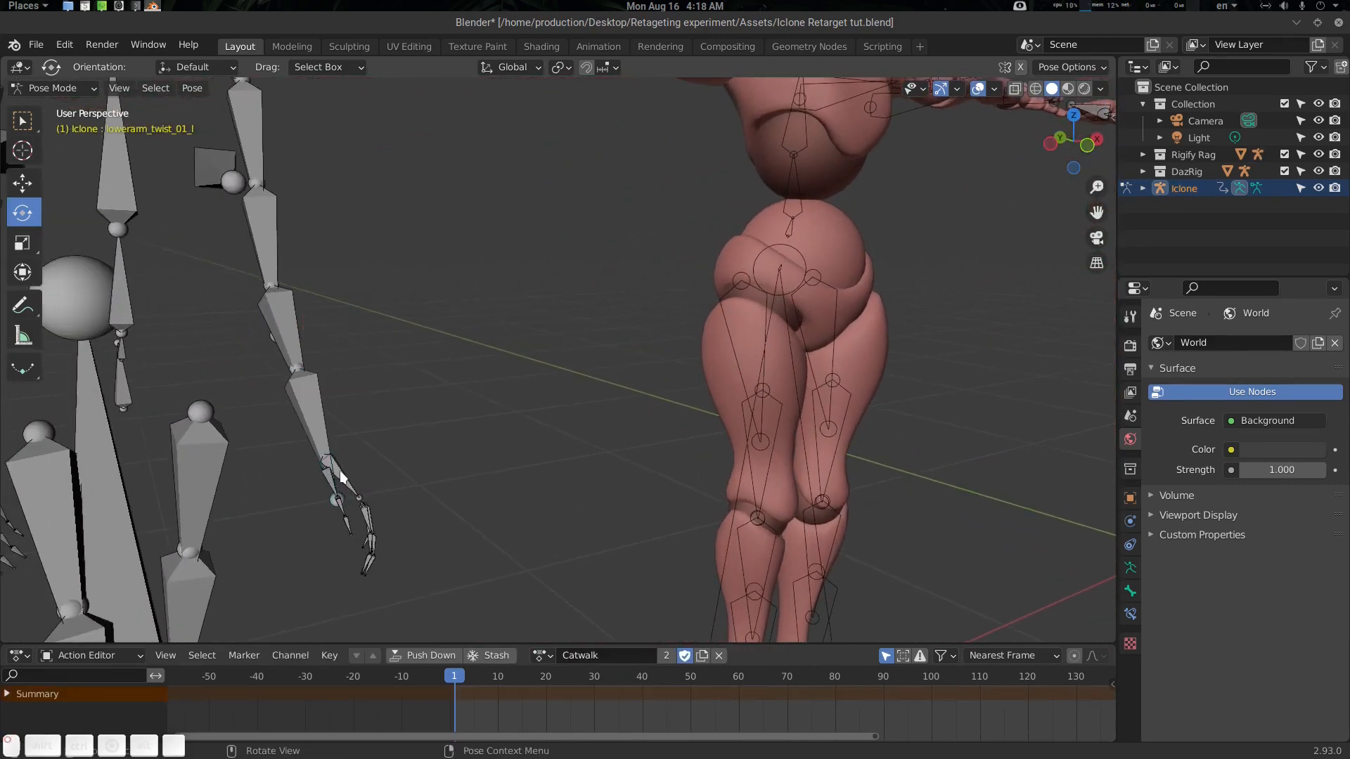
pyautogui.click(343, 478)
pyautogui.moveTo(351, 482); pyautogui.dragTo(685, 405, button='middle')
pyautogui.click(665, 398)
pyautogui.press('q')
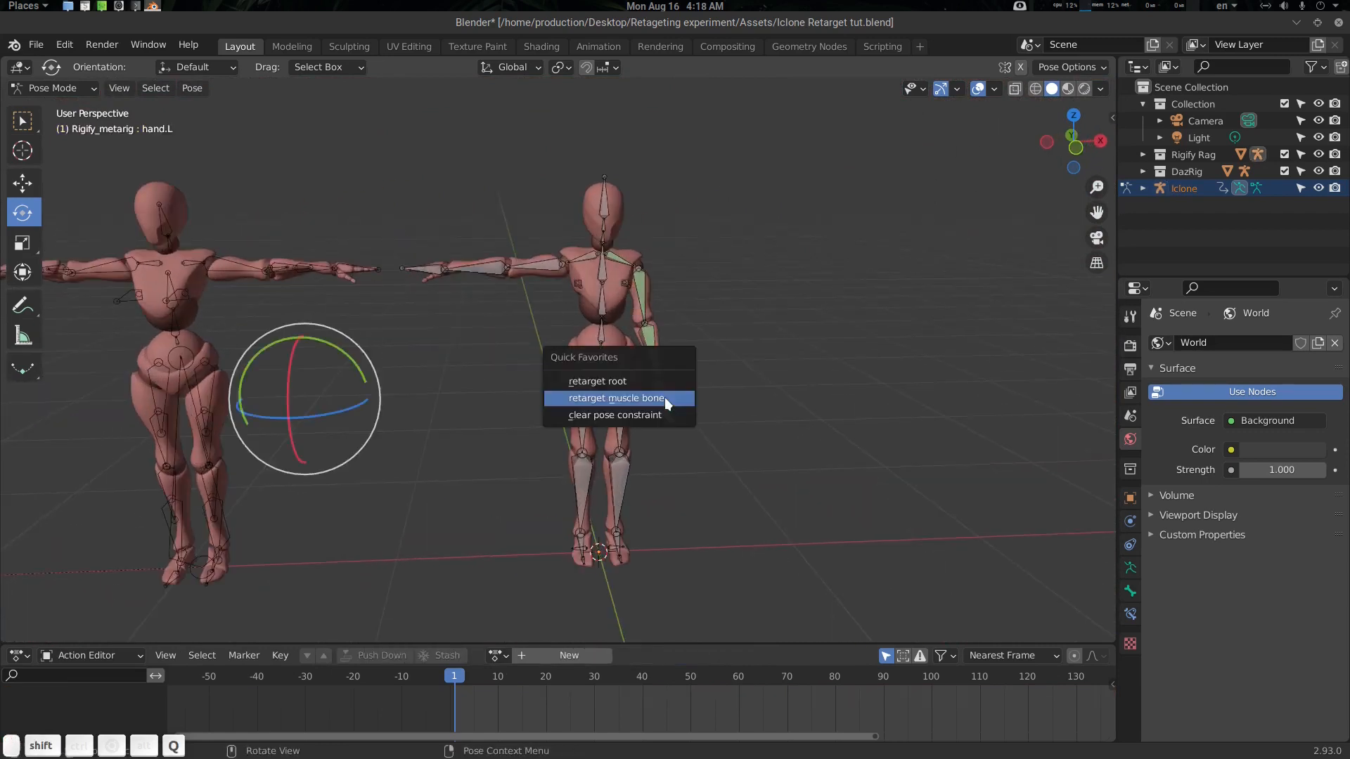
pyautogui.click(665, 398)
# Set the current frame to 0.
pyautogui.scroll(-1, 554, 462)
pyautogui.keyDown('shift'); pyautogui.moveTo(554, 462); pyautogui.dragTo(703, 444, button='middle'); pyautogui.keyUp('shift')
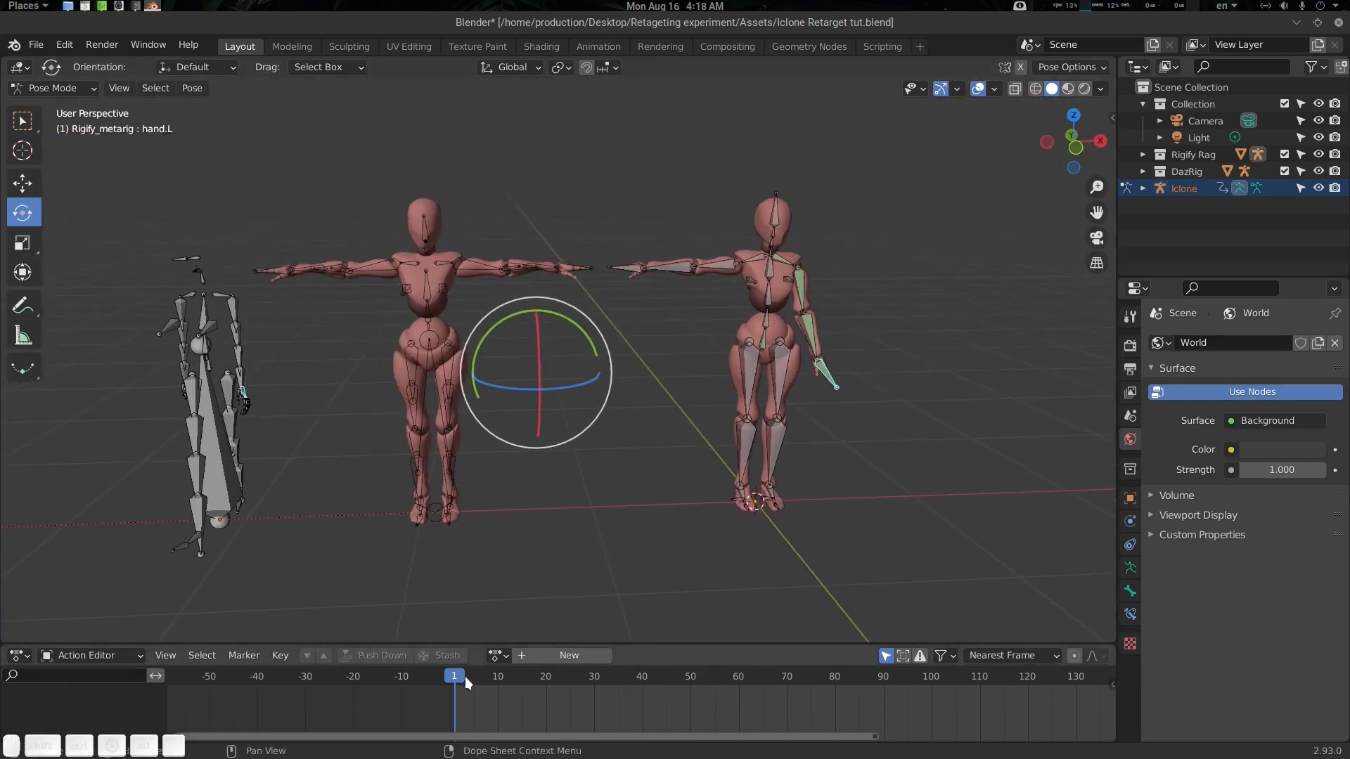
pyautogui.moveTo(466, 676); pyautogui.dragTo(431, 673)
pyautogui.keyDown('shift'); pyautogui.moveTo(713, 457); pyautogui.dragTo(702, 487, button='middle'); pyautogui.keyUp('shift')
pyautogui.scroll(2, 727, 436)
pyautogui.keyDown('shift'); pyautogui.moveTo(778, 372); pyautogui.dragTo(853, 380, button='middle'); pyautogui.keyUp('shift')
pyautogui.scroll(-1, 761, 359)
pyautogui.moveTo(241, 367); pyautogui.dragTo(270, 369, button='middle')
pyautogui.keyDown('shift'); pyautogui.moveTo(215, 375); pyautogui.dragTo(290, 376, button='middle'); pyautogui.keyUp('shift')
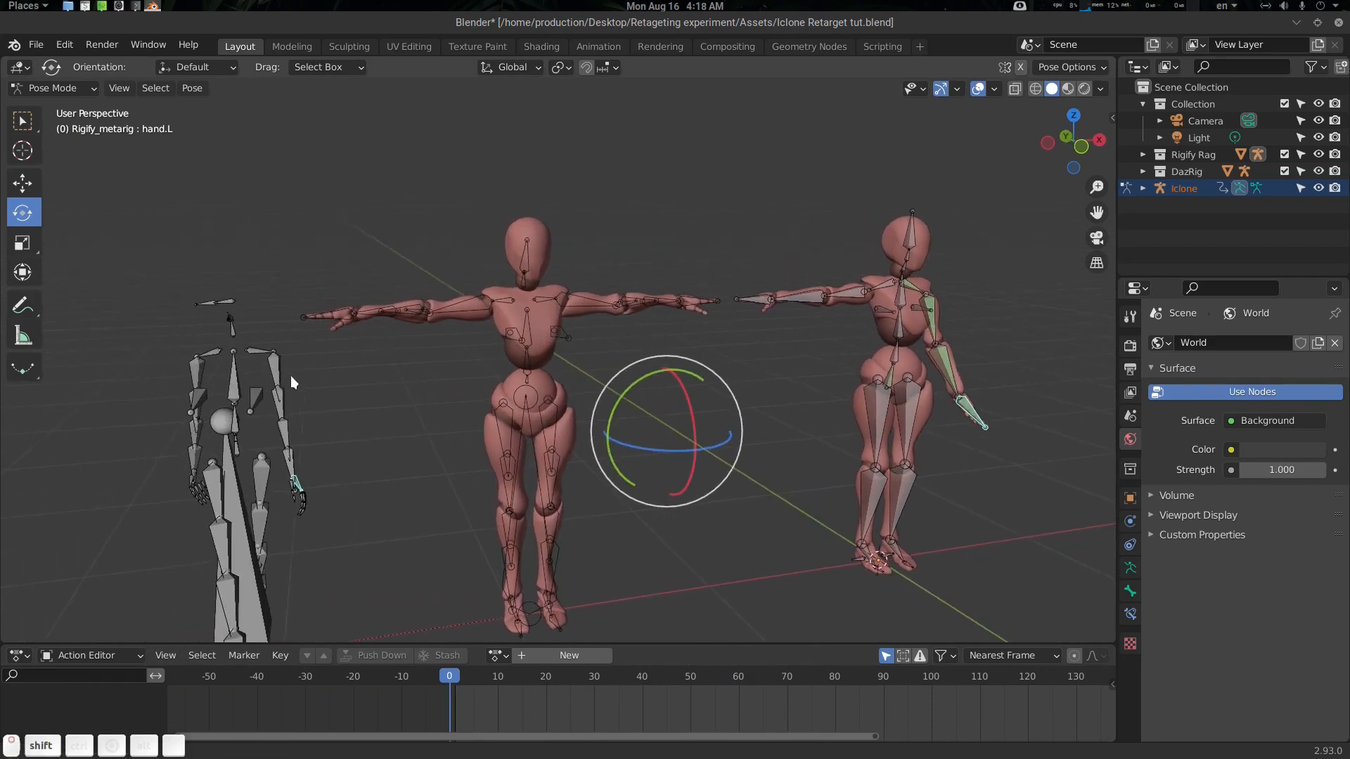
# Retarget Iclone's right clavicle, upper arm, lower arm and hand as muscle bones onto the metarig's matching right arm bones.
pyautogui.click(215, 357)
pyautogui.keyDown('shift'); pyautogui.click(882, 287); pyautogui.keyUp('shift')
pyautogui.click(186, 387)
pyautogui.keyDown('shift'); pyautogui.click(889, 317); pyautogui.keyUp('shift')
pyautogui.click(240, 394)
pyautogui.moveTo(632, 393); pyautogui.dragTo(647, 429, button='middle')
pyautogui.keyDown('shift'); pyautogui.click(740, 394); pyautogui.keyUp('shift')
pyautogui.click(376, 450)
pyautogui.moveTo(763, 439); pyautogui.dragTo(673, 474, button='middle')
# Retarget Iclone's left thigh and calf as muscle bones onto the metarig's left thigh and shin.L.
pyautogui.click(270, 408)
pyautogui.keyDown('shift'); pyautogui.click(939, 493); pyautogui.keyUp('shift')
pyautogui.press('q')
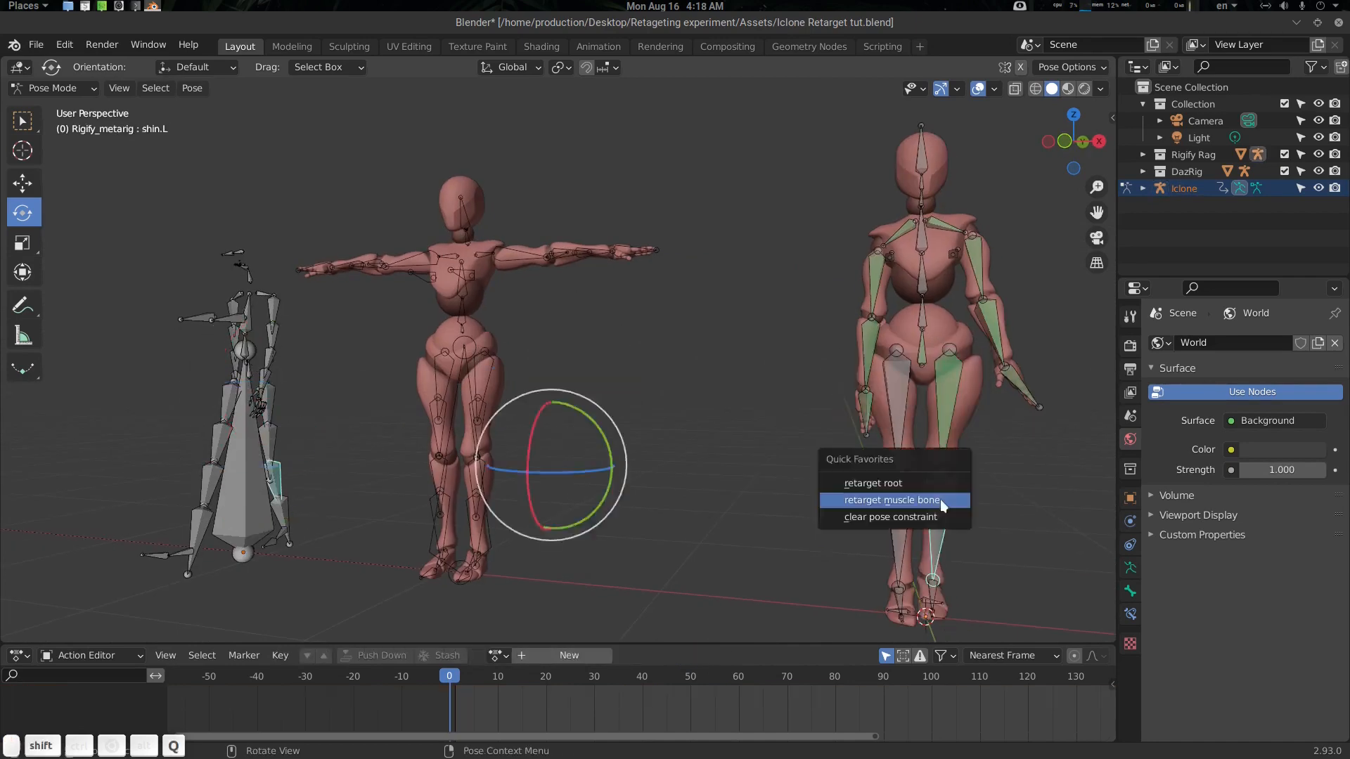
pyautogui.click(939, 500)
pyautogui.click(324, 473)
pyautogui.keyDown('shift'); pyautogui.click(786, 548); pyautogui.keyUp('shift')
pyautogui.click(346, 473)
pyautogui.moveTo(747, 580); pyautogui.dragTo(675, 563, button='middle')
# Retarget Iclone's right thigh and calf_r as muscle bones onto the metarig's right thigh and shin.
pyautogui.click(403, 389)
pyautogui.keyDown('shift'); pyautogui.click(728, 366); pyautogui.keyUp('shift')
pyautogui.click(422, 435)
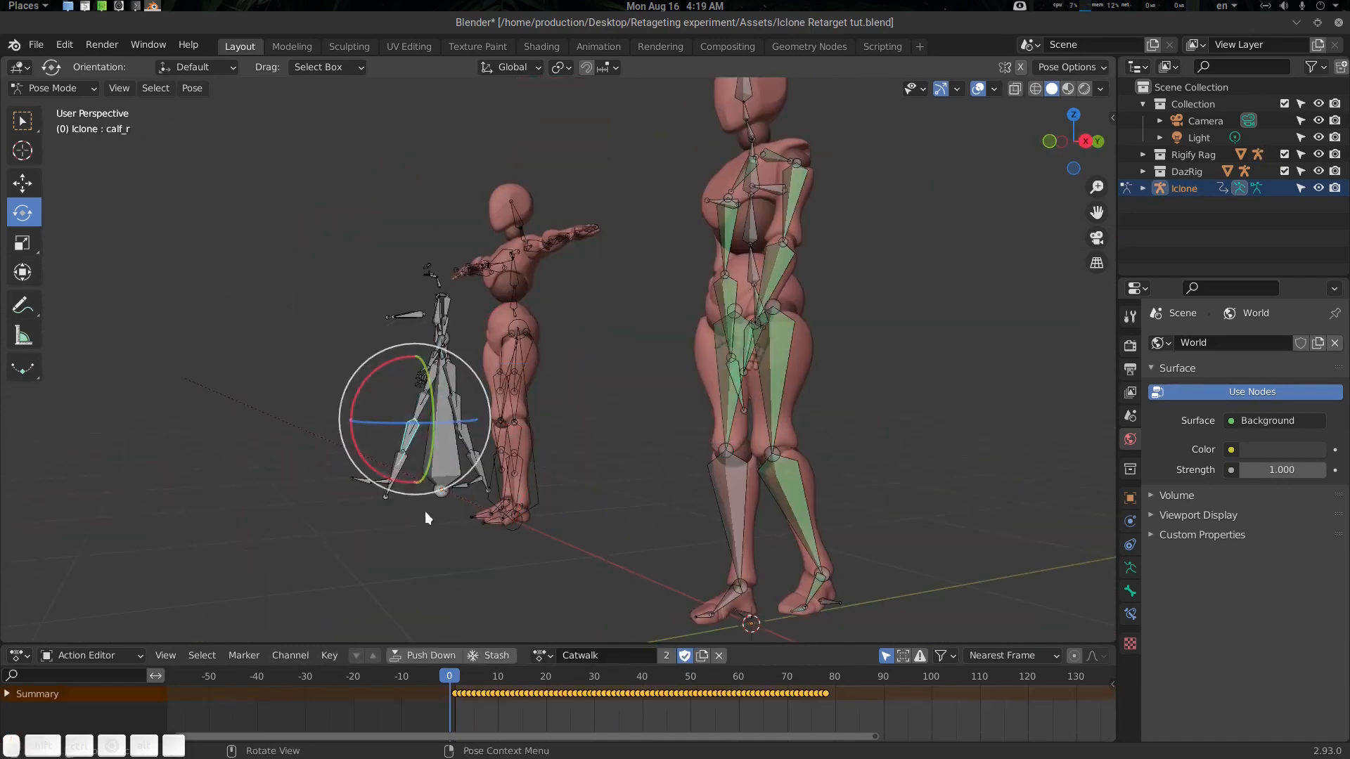
pyautogui.moveTo(424, 512); pyautogui.dragTo(316, 492, button='middle')
pyautogui.click(281, 372)
pyautogui.keyDown('shift'); pyautogui.click(946, 379); pyautogui.keyUp('shift')
# Retarget the remaining Iclone lower-leg and foot bones as muscle bones onto their metarig counterparts.
pyautogui.moveTo(287, 386); pyautogui.dragTo(538, 423, button='middle')
pyautogui.click(327, 442)
pyautogui.keyDown('shift'); pyautogui.click(865, 492); pyautogui.keyUp('shift')
pyautogui.click(422, 461)
pyautogui.keyDown('shift'); pyautogui.click(527, 573); pyautogui.keyUp('shift')
pyautogui.click(425, 457)
pyautogui.keyDown('shift'); pyautogui.click(587, 562); pyautogui.keyUp('shift')
# Go to frame 35 and retarget Iclone's spine bones, up to spine_03, as muscle bones onto the metarig's spine chain.
pyautogui.click(385, 387)
pyautogui.moveTo(461, 676); pyautogui.dragTo(618, 660)
pyautogui.keyDown('alt'); pyautogui.moveTo(563, 465); pyautogui.dragTo(338, 379); pyautogui.keyUp('alt')
pyautogui.click(319, 344)
pyautogui.keyDown('alt'); pyautogui.moveTo(834, 333); pyautogui.dragTo(922, 340); pyautogui.keyUp('alt')
pyautogui.keyDown('shift'); pyautogui.click(925, 343); pyautogui.keyUp('shift')
pyautogui.press('q')
pyautogui.click(926, 338)
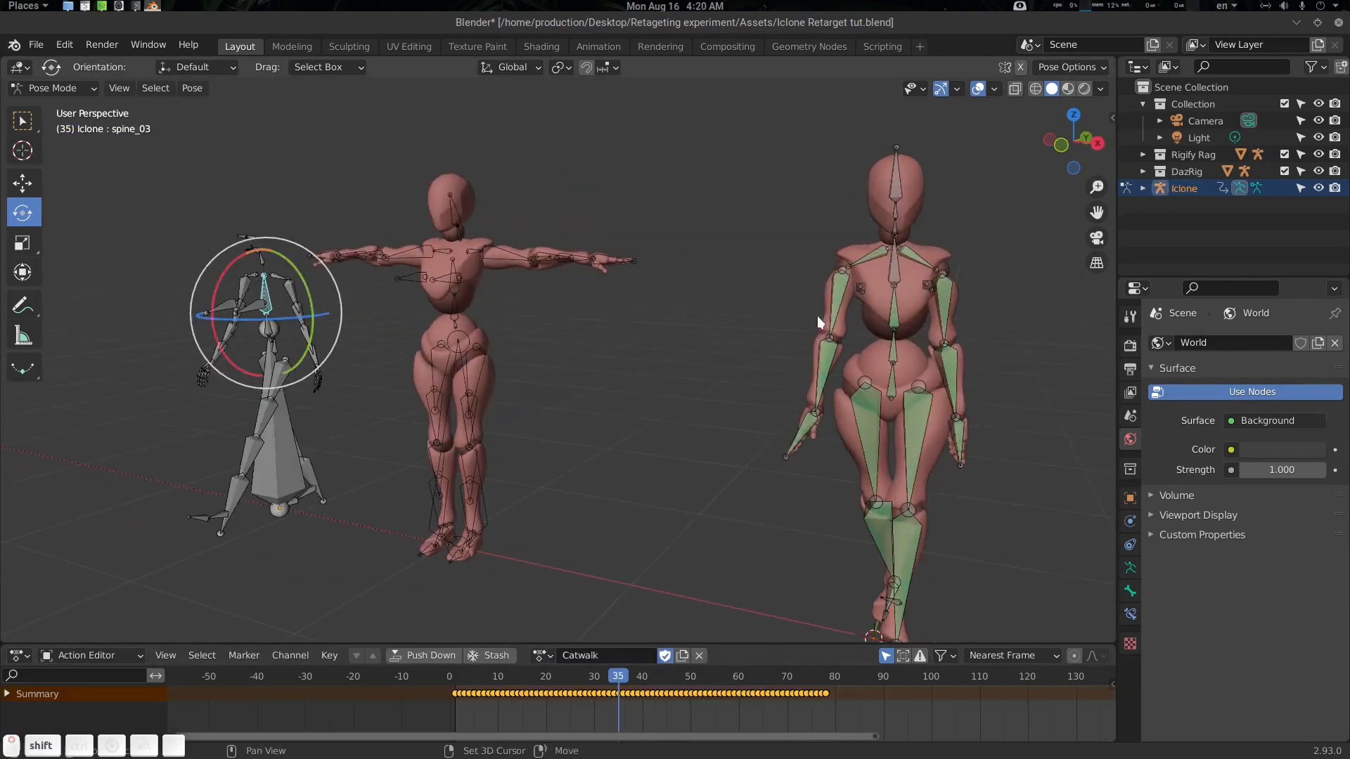
pyautogui.moveTo(817, 315); pyautogui.dragTo(689, 323, button='middle')
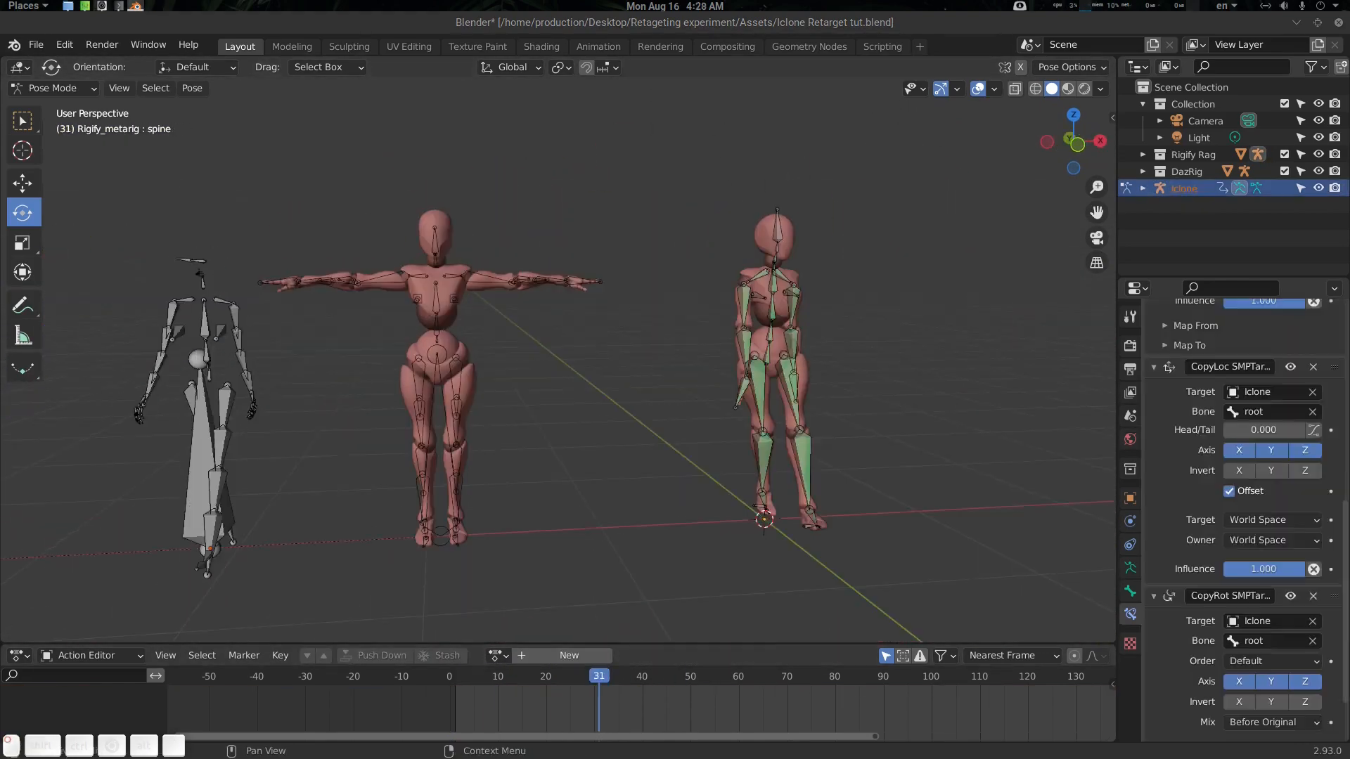
# Scrub the Catwalk action to frame 37 and inspect the Iclone armature's root and pelvis bones.
pyautogui.moveTo(603, 677)
pyautogui.mouseDown()
pyautogui.moveTo(723, 678)
pyautogui.moveTo(555, 689)
pyautogui.moveTo(628, 684)
pyautogui.mouseUp()
pyautogui.click(196, 424)
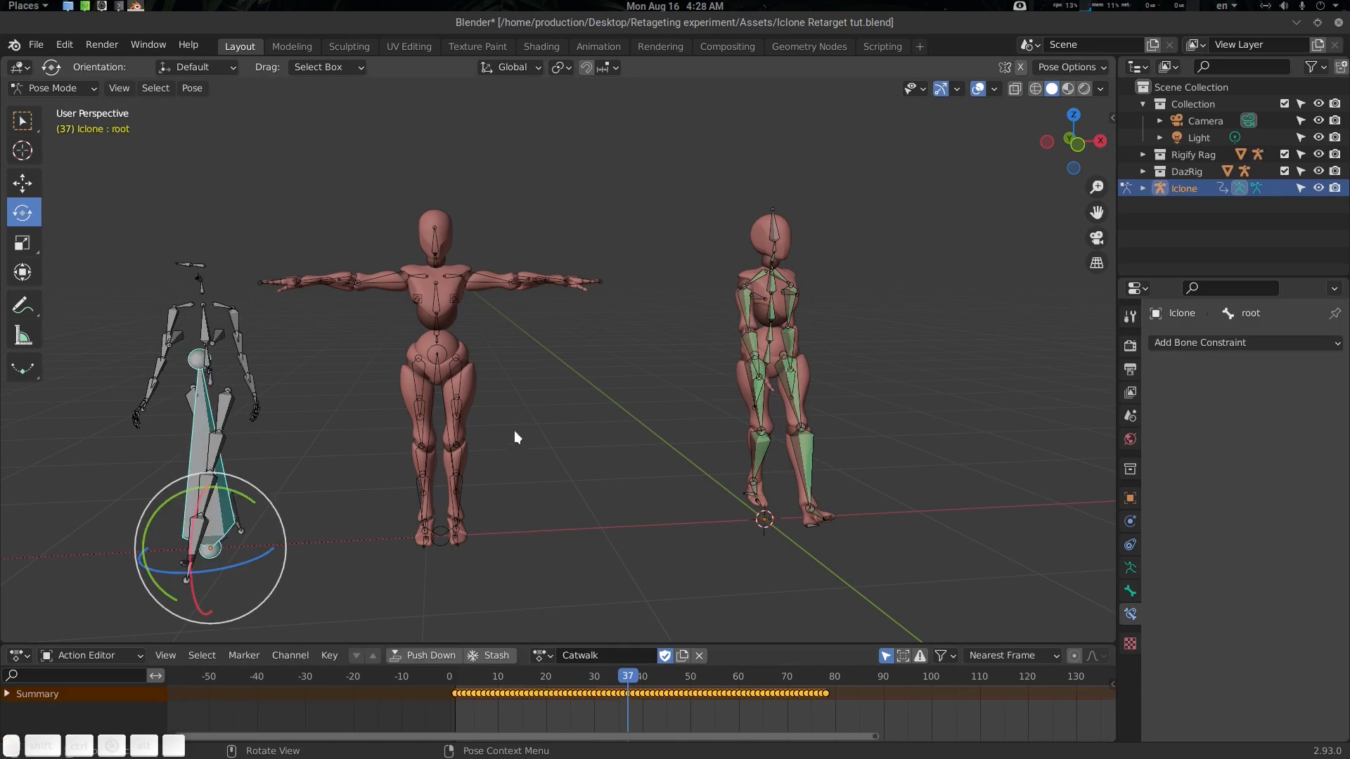
pyautogui.keyDown('shift'); pyautogui.moveTo(226, 413); pyautogui.dragTo(524, 408, button='middle'); pyautogui.keyUp('shift')
pyautogui.scroll(3, 288, 426)
pyautogui.hotkey('alt', 'a')
pyautogui.click(316, 417)
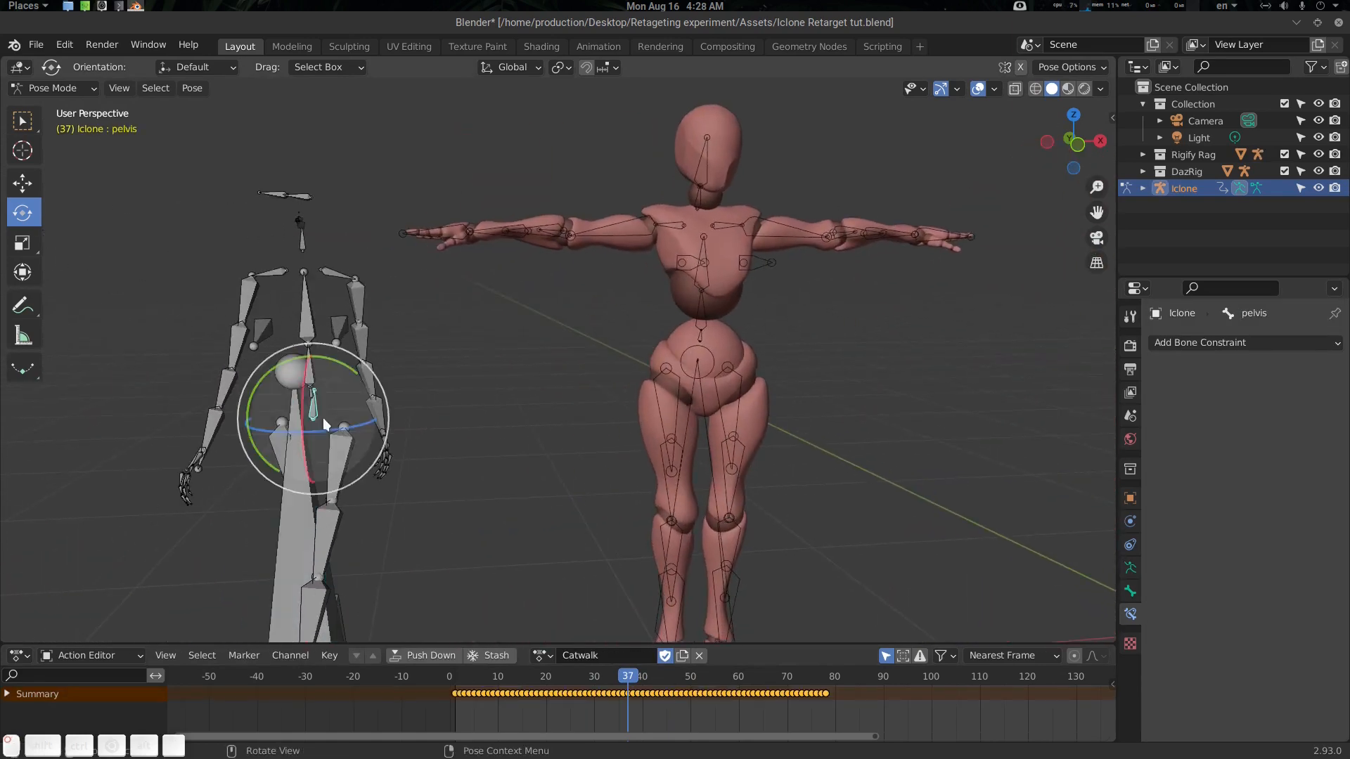
pyautogui.moveTo(316, 417); pyautogui.dragTo(386, 467, button='middle')
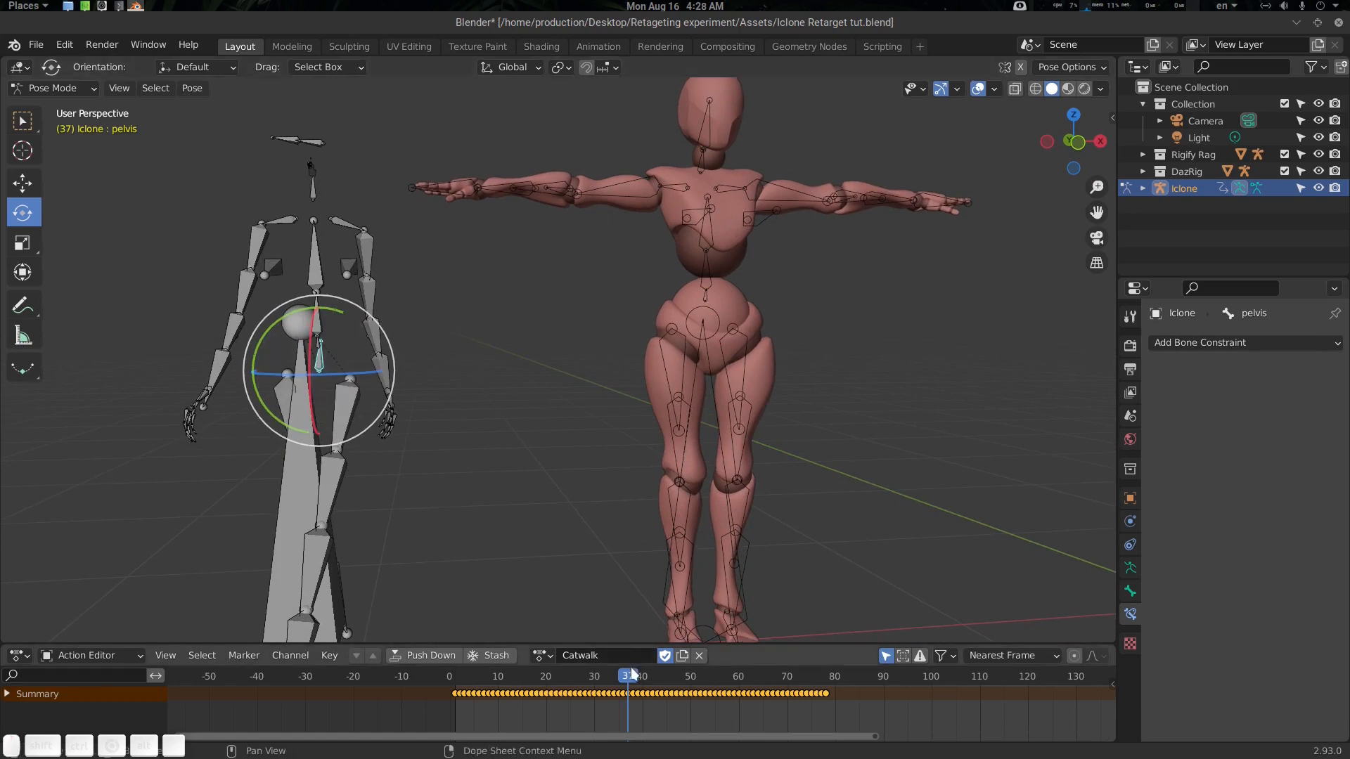
# Try moving Iclone's pelvis bone at frame 34.
pyautogui.moveTo(630, 676)
pyautogui.mouseDown()
pyautogui.moveTo(747, 683)
pyautogui.moveTo(597, 686)
pyautogui.moveTo(614, 686)
pyautogui.mouseUp()
pyautogui.press('g')
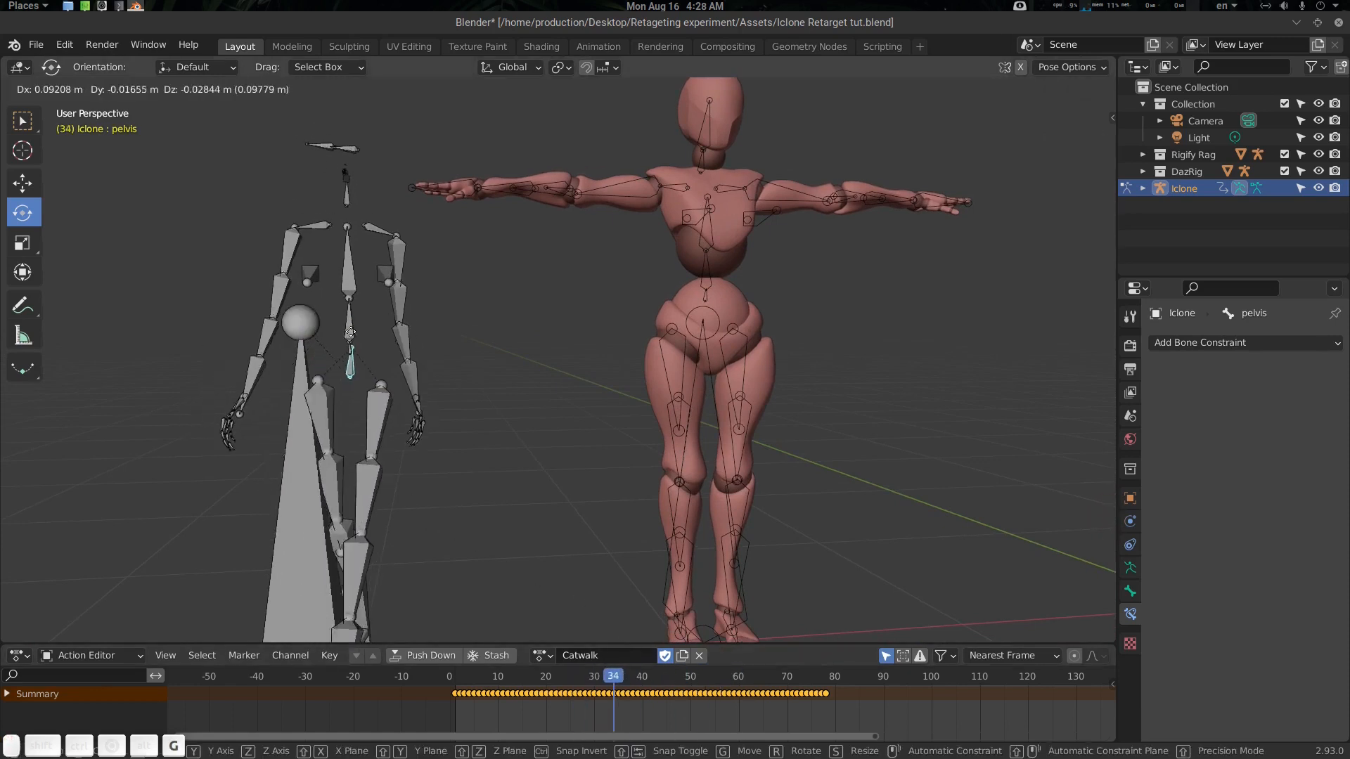
pyautogui.press('Escape')
pyautogui.scroll(-3, 750, 389)
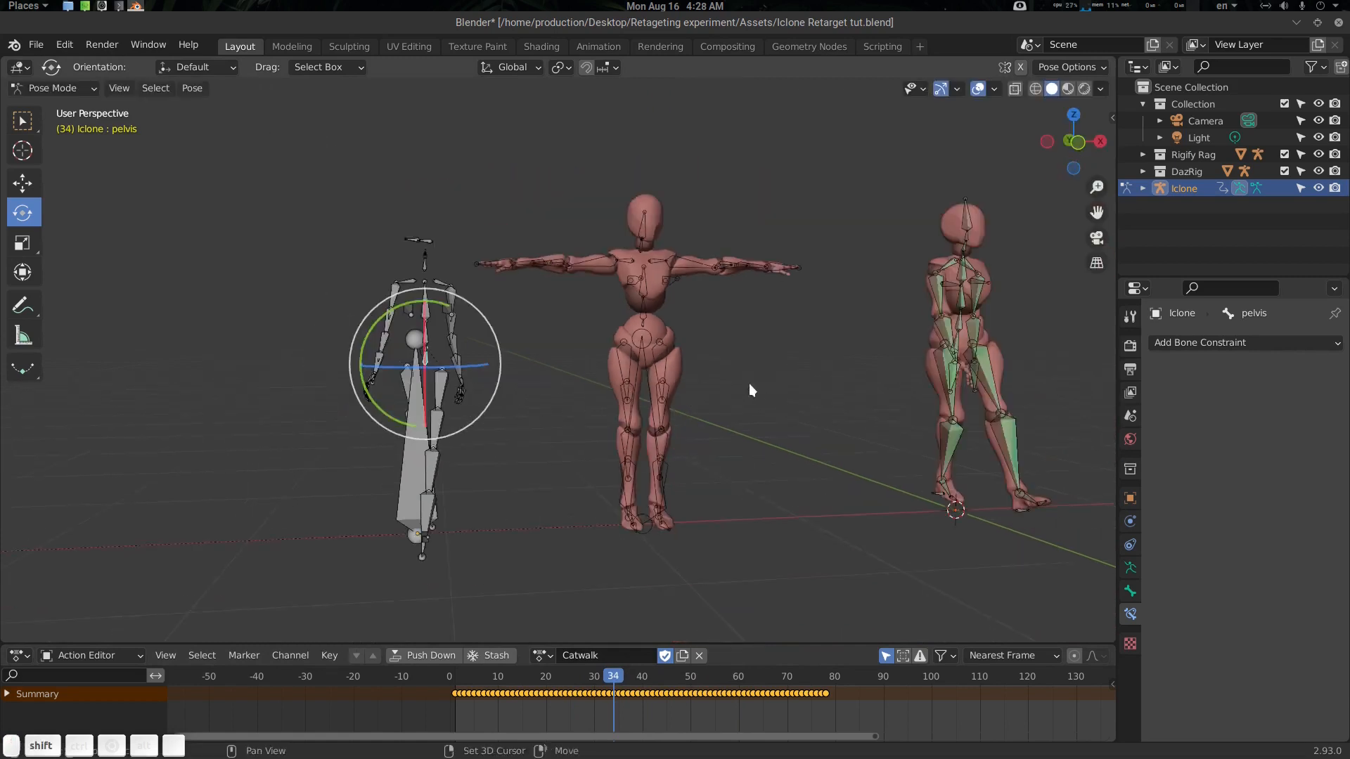
# Clear the pose constraints from the Rigify metarig's spine bone and show the render properties.
pyautogui.keyDown('shift'); pyautogui.moveTo(750, 388); pyautogui.dragTo(415, 403, button='middle'); pyautogui.keyUp('shift')
pyautogui.scroll(3, 727, 408)
pyautogui.moveTo(726, 412); pyautogui.dragTo(710, 398, button='middle')
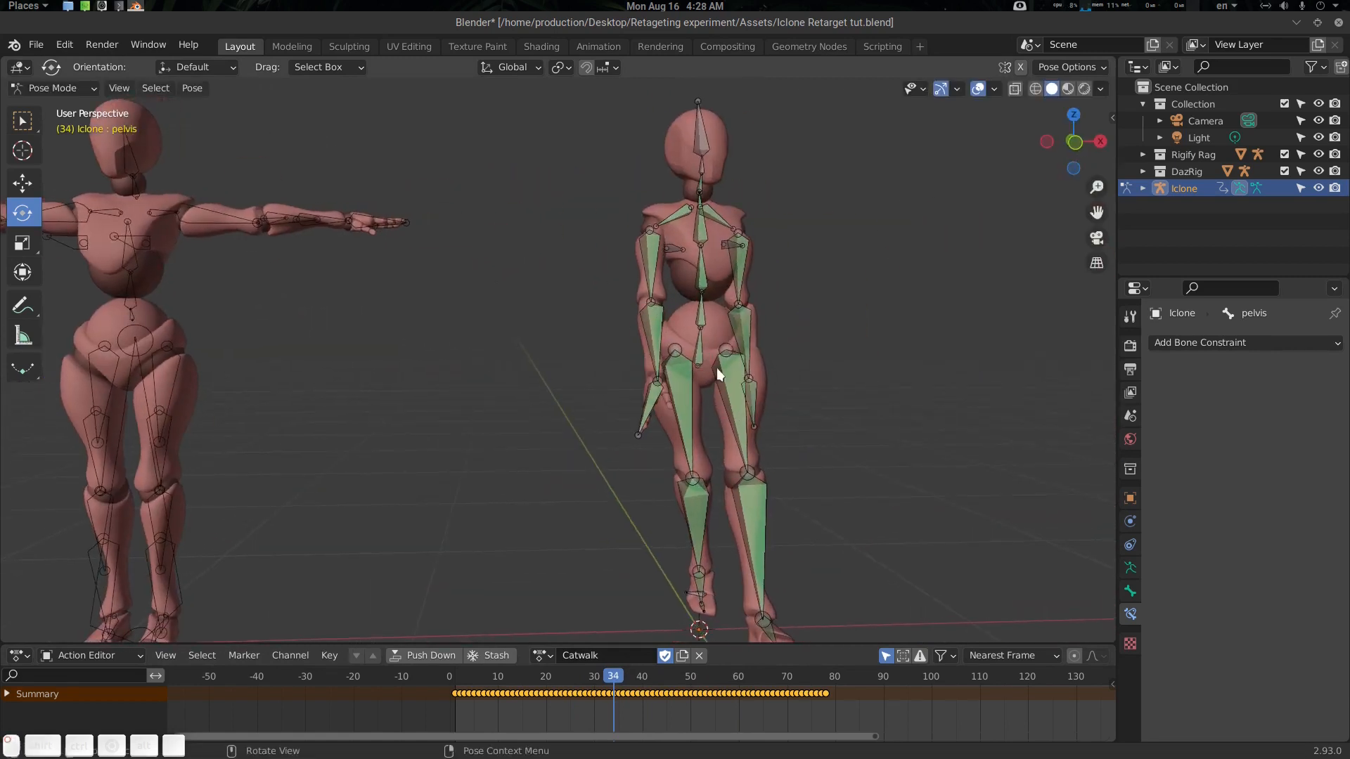
pyautogui.click(718, 374)
pyautogui.moveTo(917, 430); pyautogui.dragTo(907, 427, button='middle')
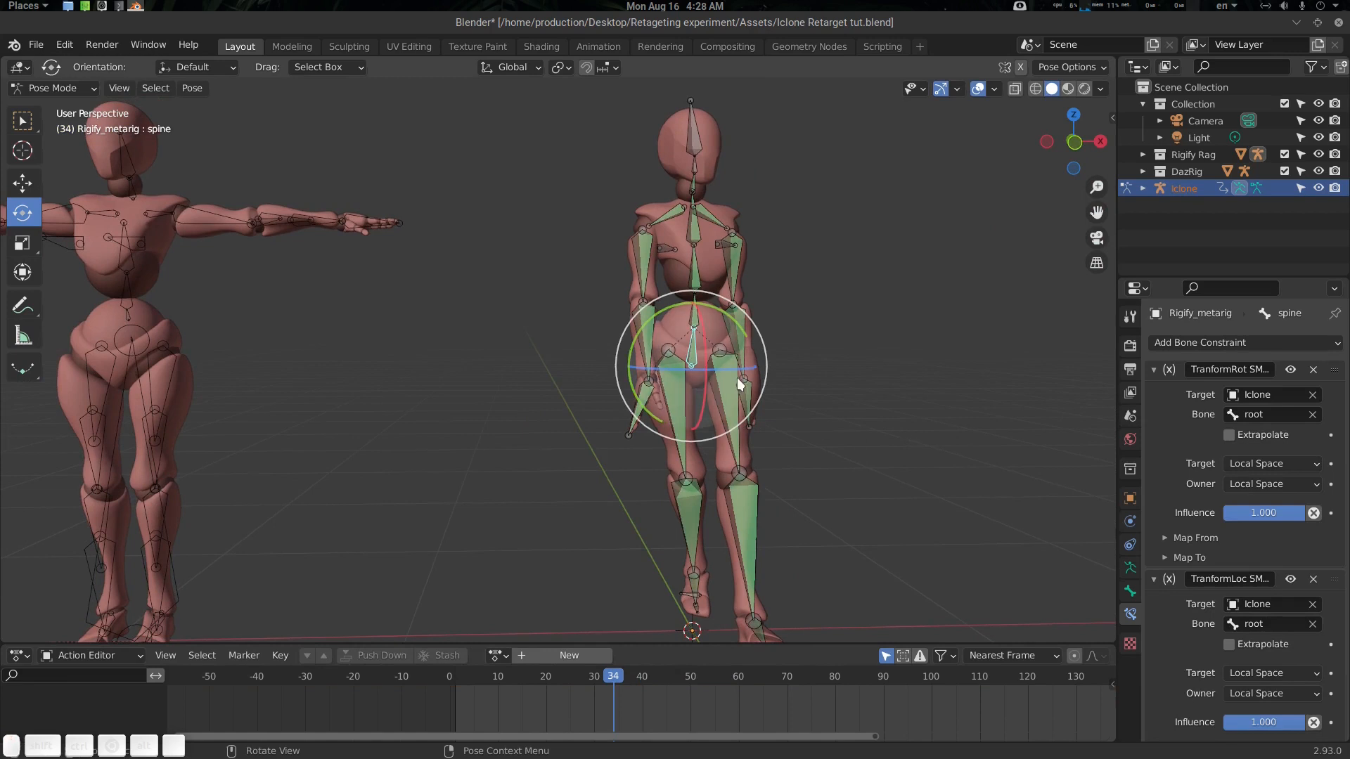
pyautogui.moveTo(778, 386); pyautogui.dragTo(767, 383, button='middle')
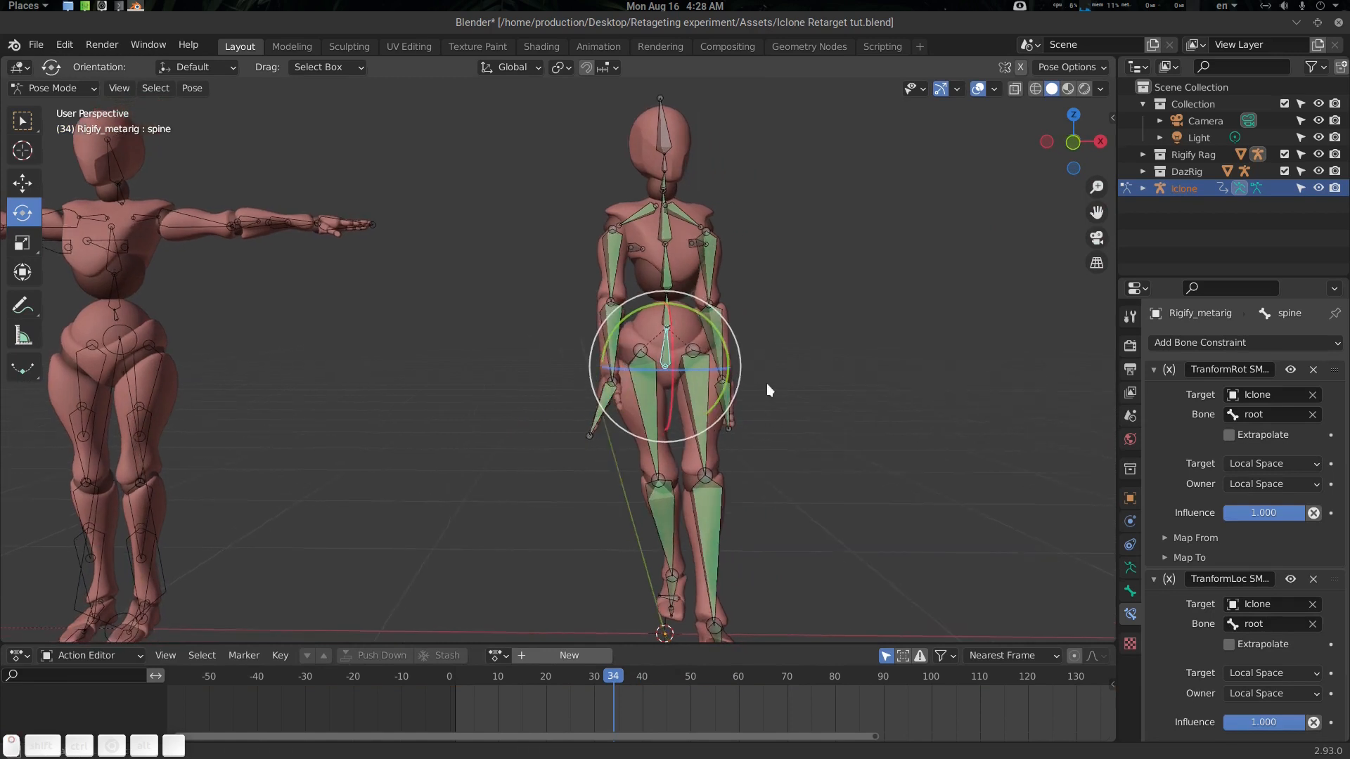
pyautogui.press('q')
pyautogui.click(674, 344)
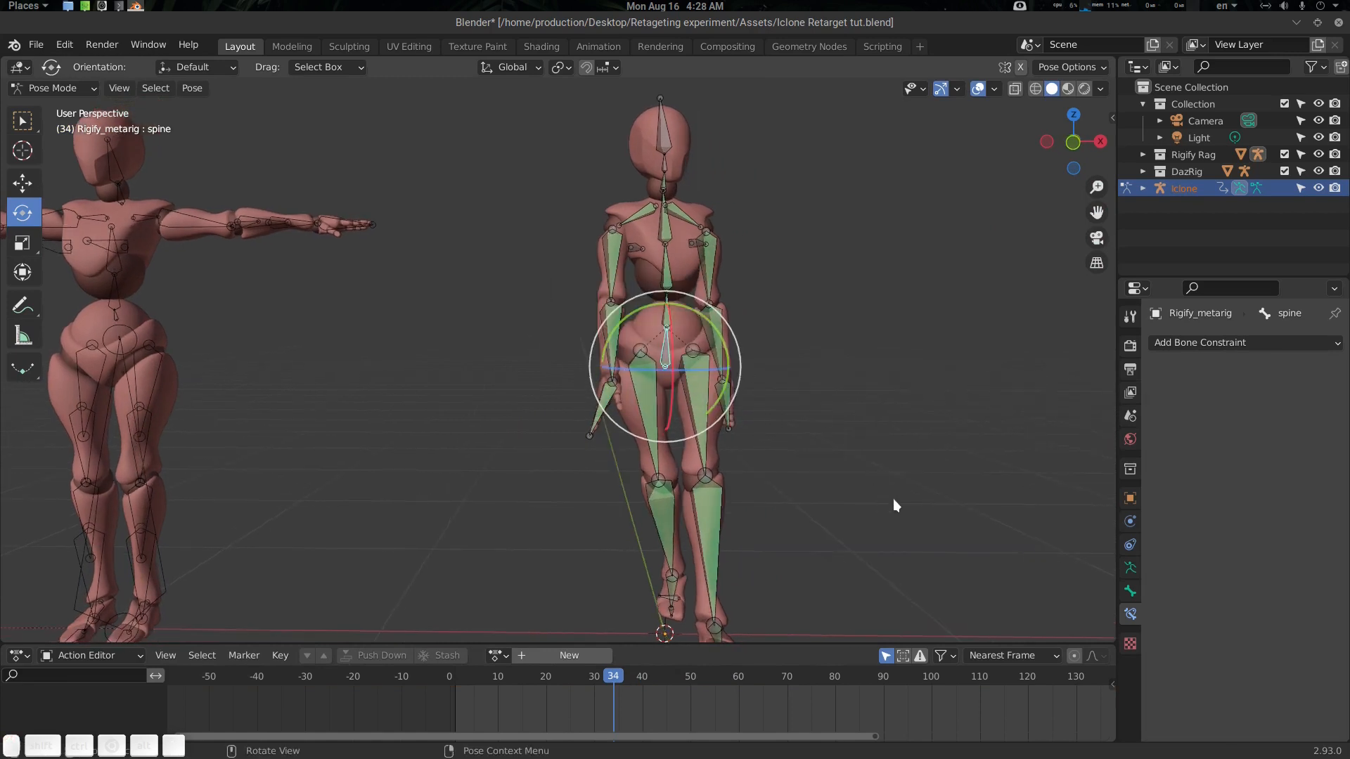
pyautogui.click(1128, 346)
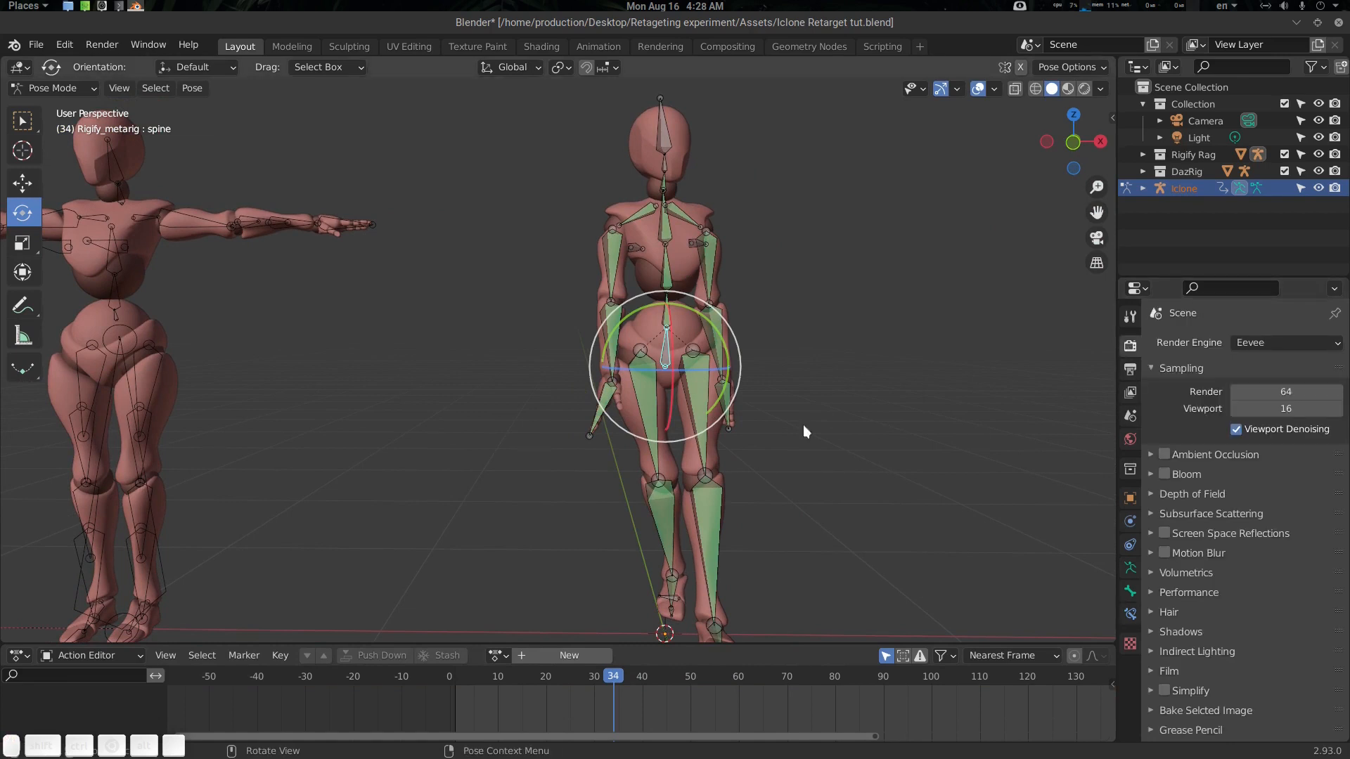
# Retarget Iclone's pelvis bone as the root onto the Rigify metarig's spine bone.
pyautogui.moveTo(802, 425); pyautogui.dragTo(724, 456, button='middle')
pyautogui.moveTo(455, 443); pyautogui.dragTo(232, 374, button='middle')
pyautogui.click(196, 393)
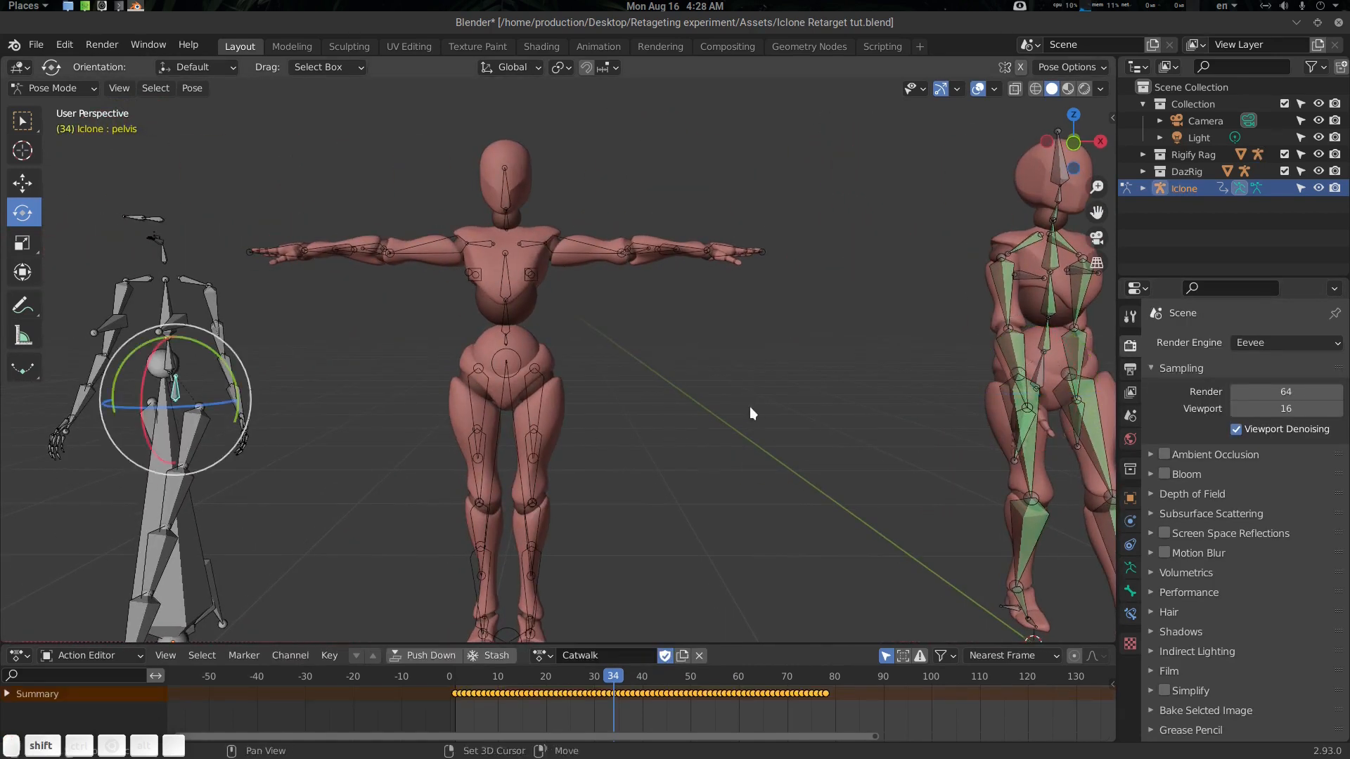
pyautogui.keyDown('shift'); pyautogui.moveTo(750, 406); pyautogui.dragTo(662, 370, button='middle'); pyautogui.keyUp('shift')
pyautogui.click(758, 326)
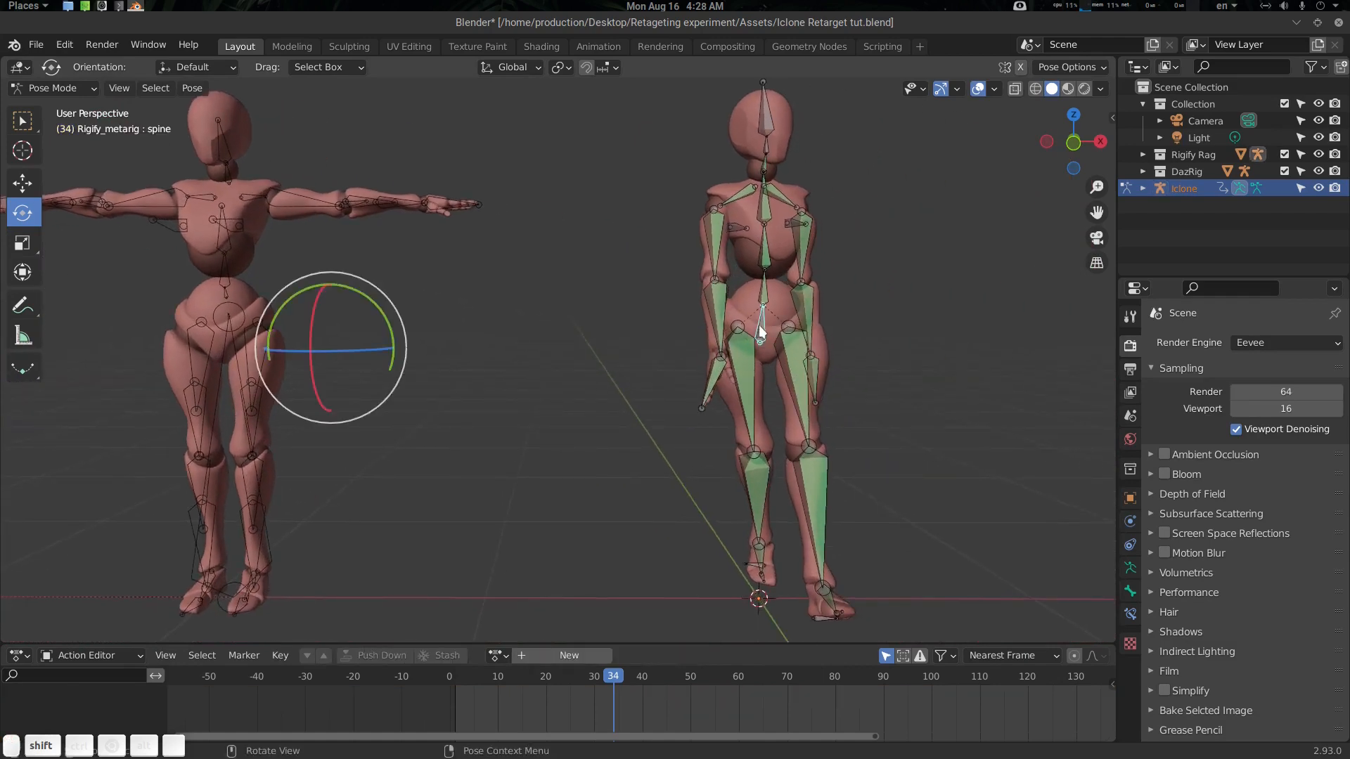
pyautogui.press('q')
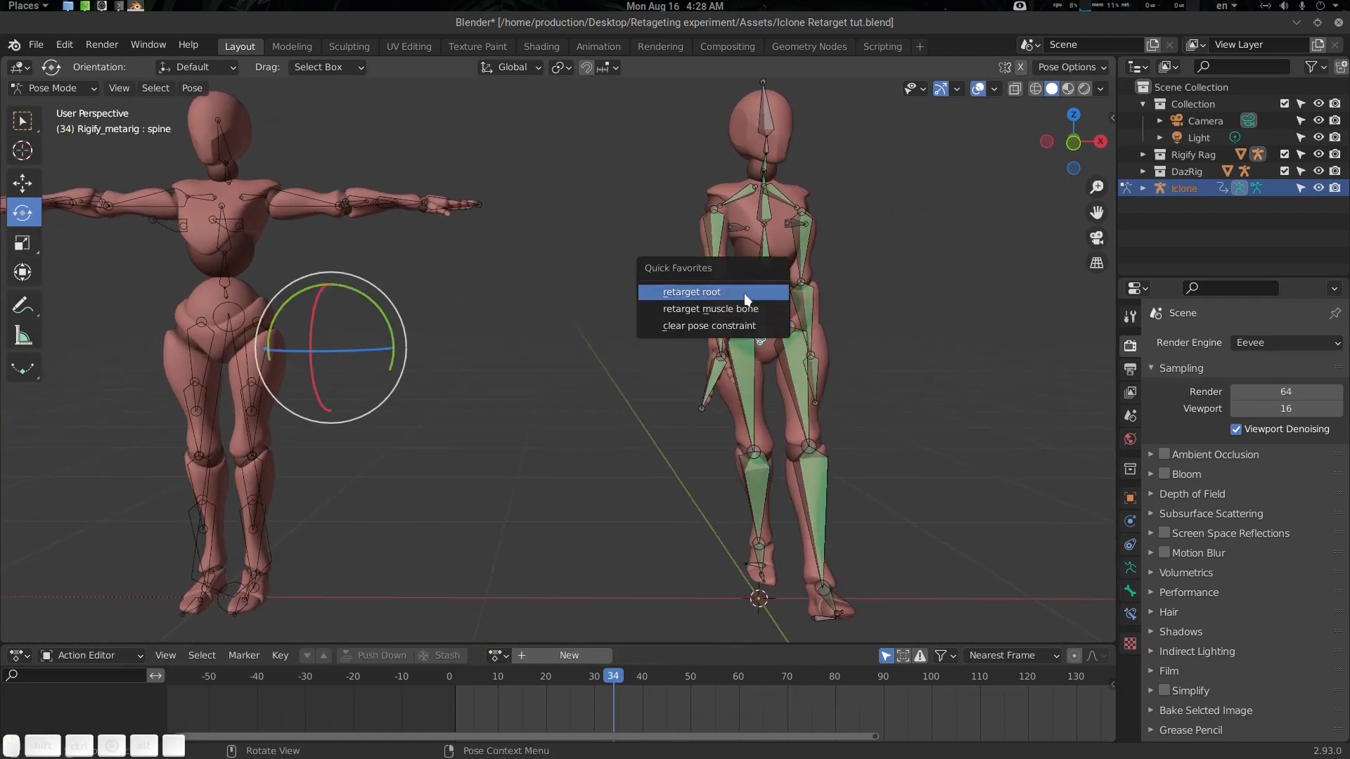
# Go to frame 1 and scrub through the Catwalk animation to check the metarig's motion.
pyautogui.hotkey('shift', 'Left')
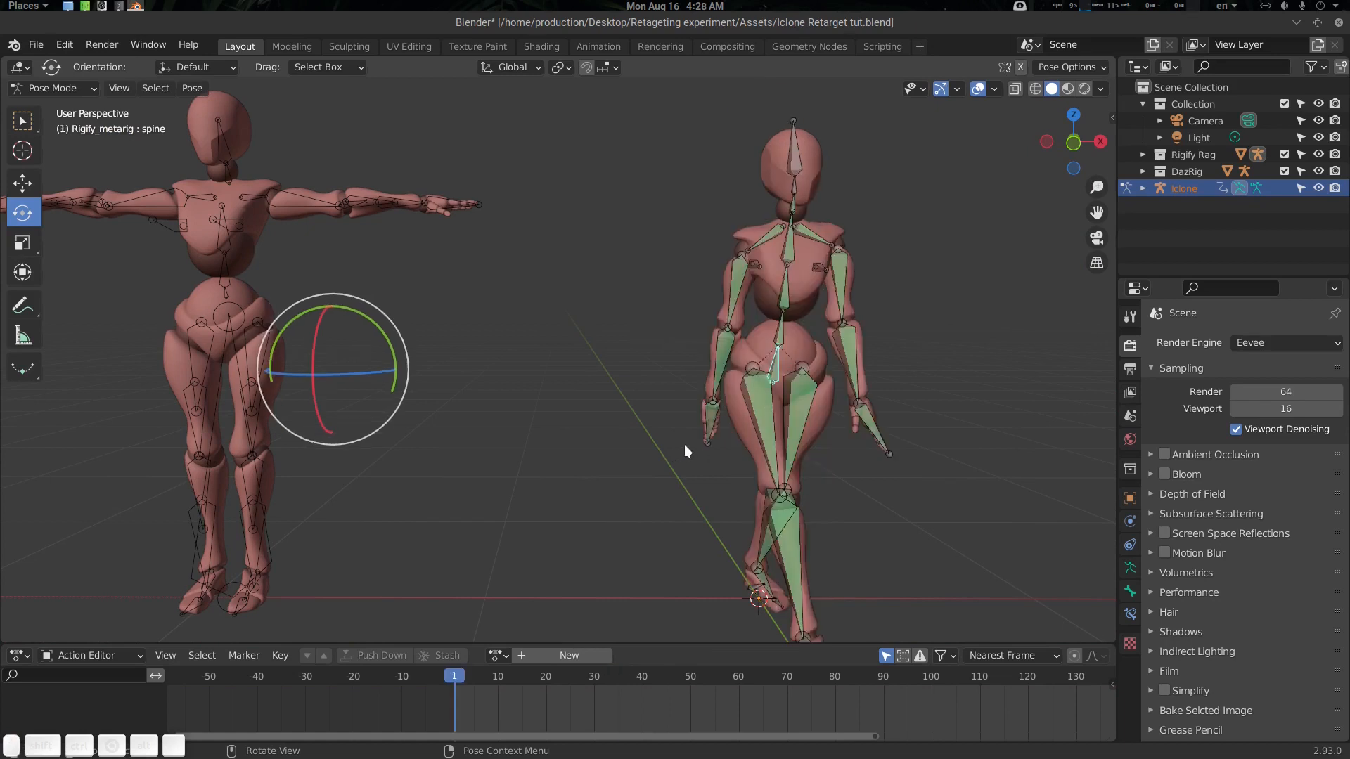
pyautogui.scroll(-3, 685, 444)
pyautogui.keyDown('shift'); pyautogui.moveTo(685, 445); pyautogui.dragTo(721, 439, button='middle'); pyautogui.keyUp('shift')
pyautogui.hotkey('alt', 'a')
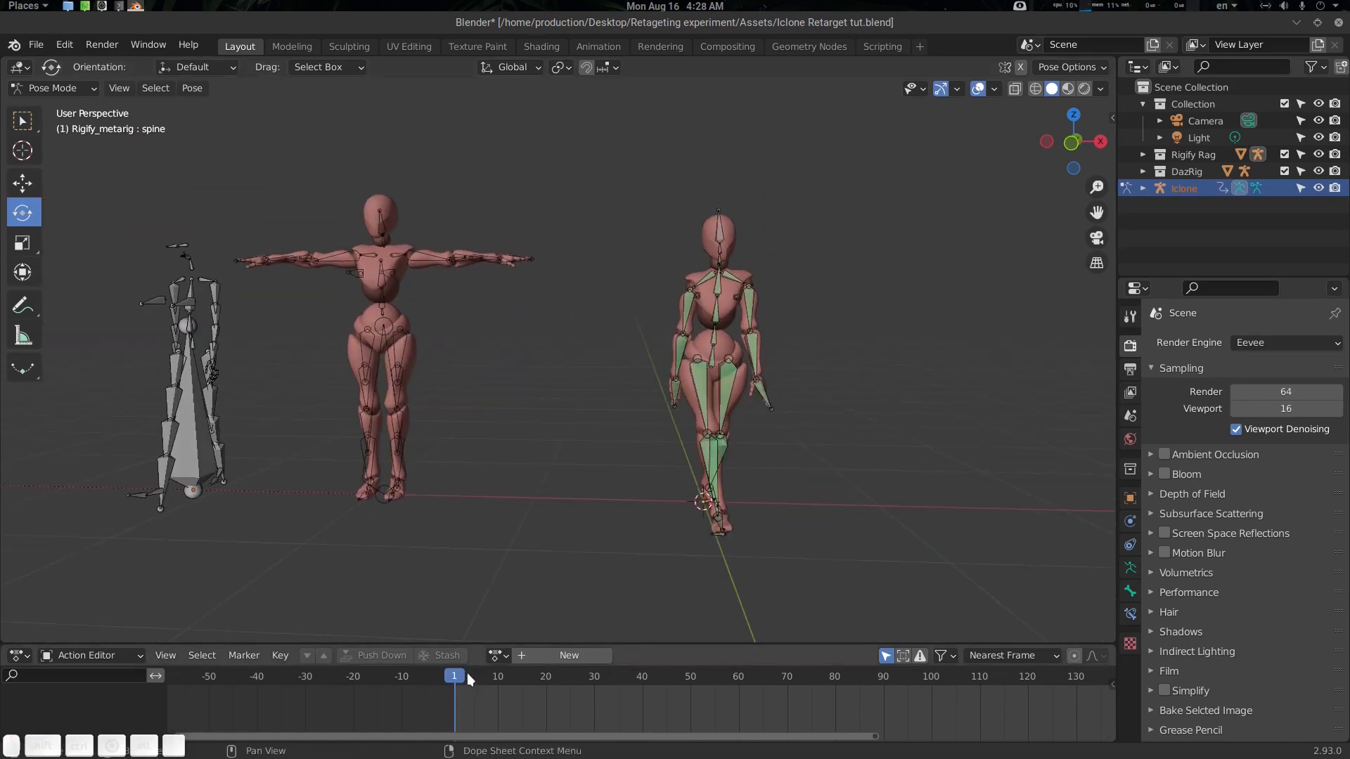
pyautogui.moveTo(463, 675); pyautogui.dragTo(719, 657)
pyautogui.keyDown('shift'); pyautogui.moveTo(585, 368); pyautogui.dragTo(714, 401, button='middle'); pyautogui.keyUp('shift')
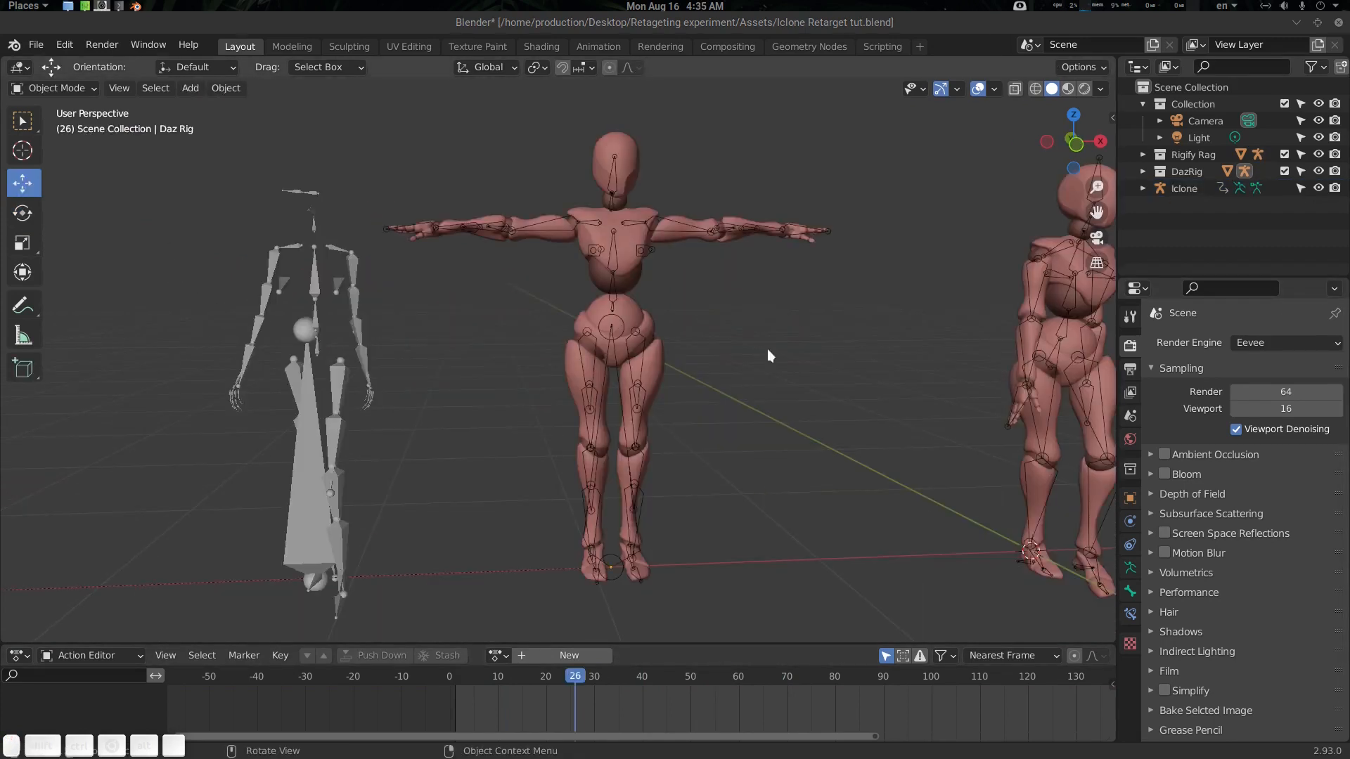
# Enter Edit Mode on Daz Rig and raise the base joint of its root bone vertically from the floor to below the pelvis.
pyautogui.moveTo(766, 349); pyautogui.dragTo(628, 392, button='middle')
pyautogui.scroll(2, 625, 339)
pyautogui.keyDown('shift'); pyautogui.moveTo(626, 339); pyautogui.dragTo(626, 337, button='middle'); pyautogui.keyUp('shift')
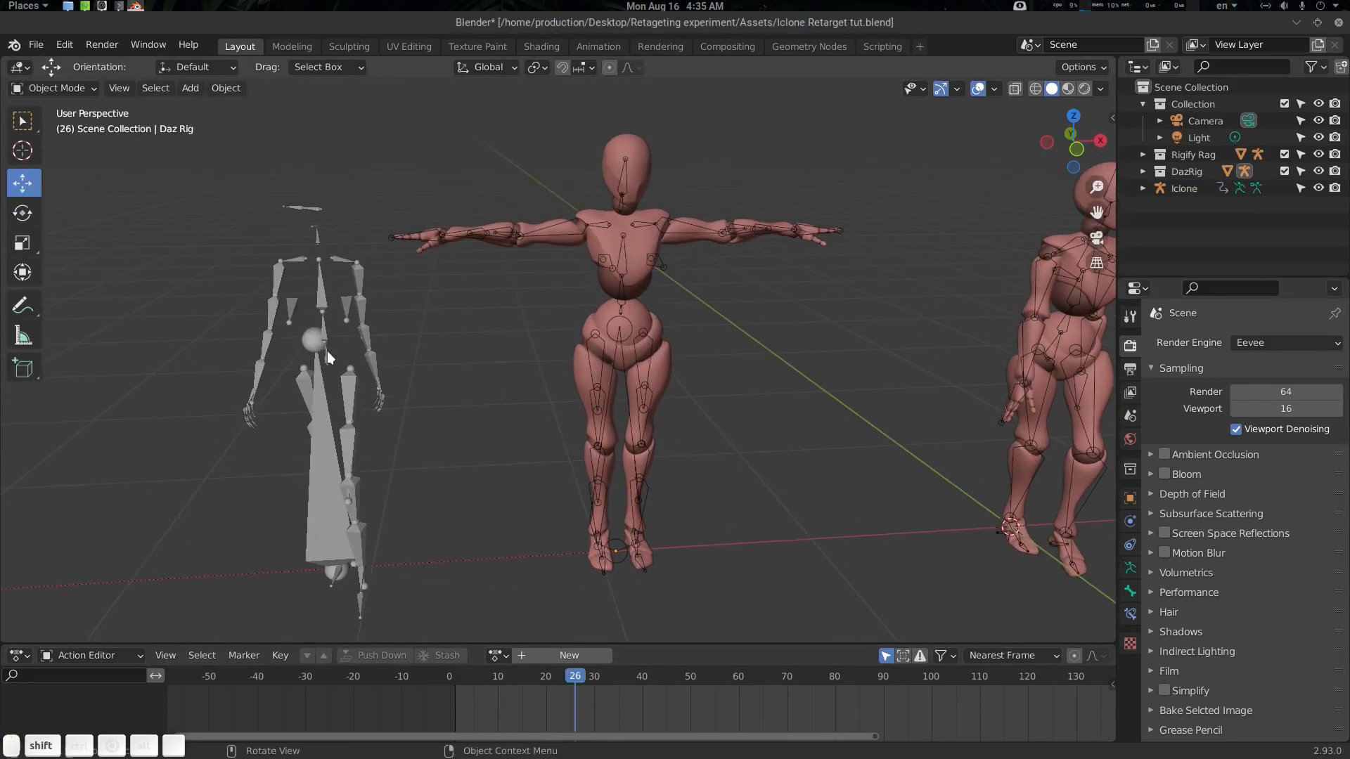
pyautogui.click(326, 339)
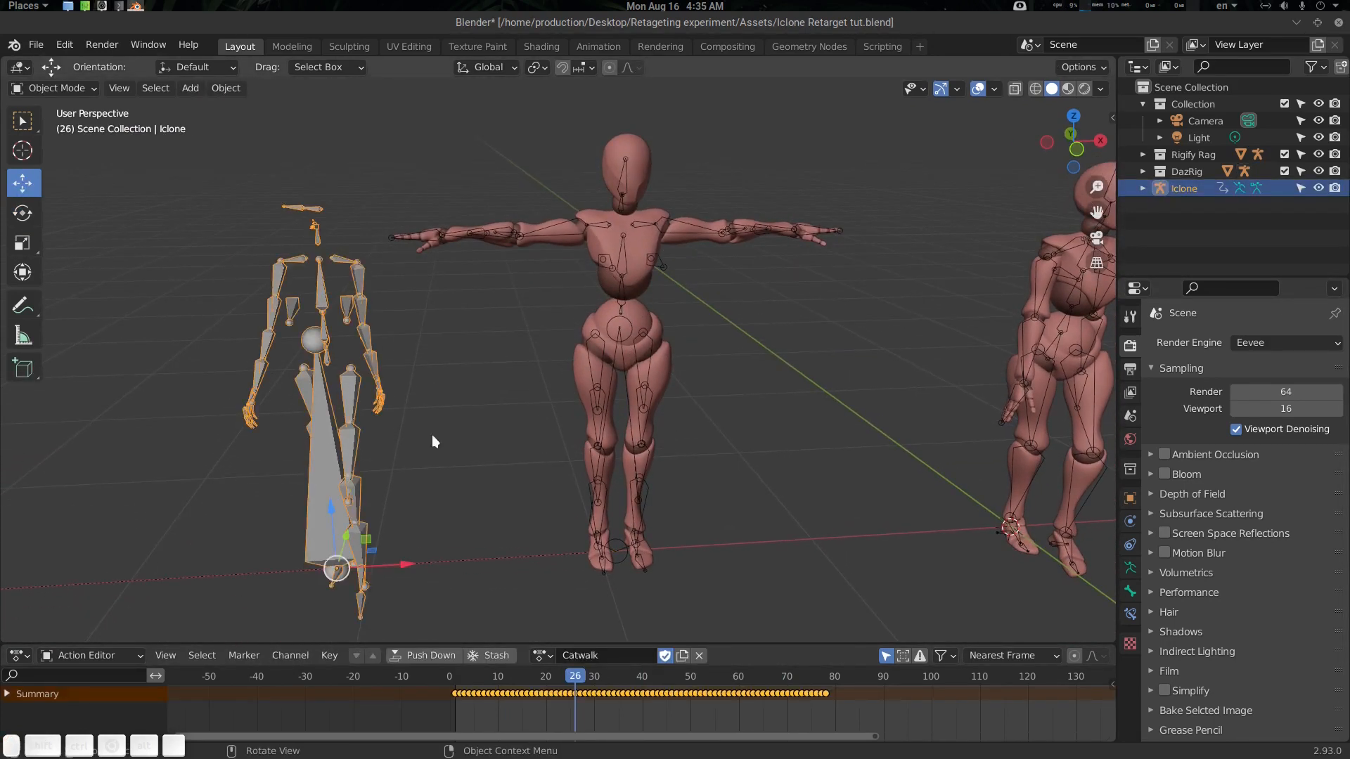
pyautogui.click(619, 327)
pyautogui.moveTo(619, 328); pyautogui.dragTo(607, 277, button='middle')
pyautogui.hotkey('ctrl', 'Tab')
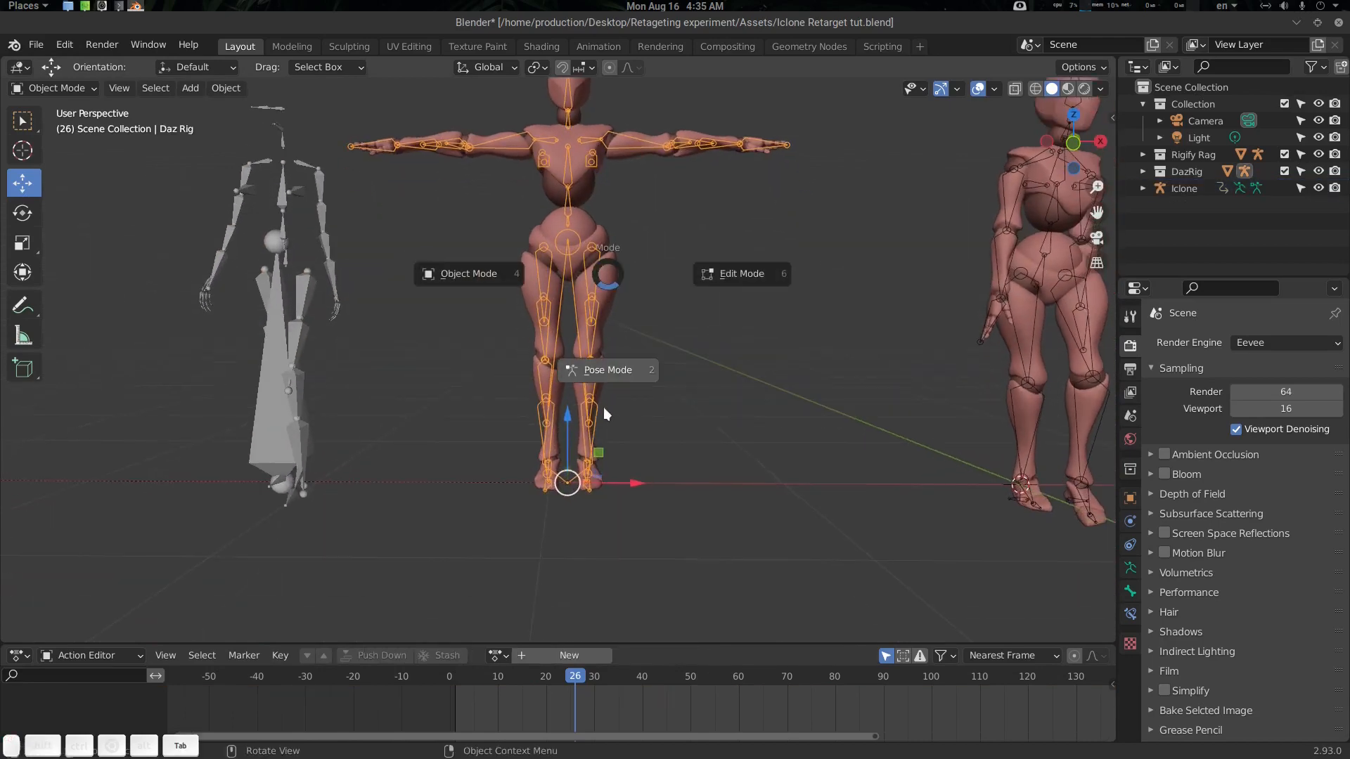
pyautogui.click(746, 280)
pyautogui.keyDown('shift'); pyautogui.moveTo(651, 328); pyautogui.dragTo(645, 347, button='middle'); pyautogui.keyUp('shift')
pyautogui.moveTo(562, 430); pyautogui.dragTo(574, 293)
# Raise the root bone's base joint slightly further along Z and return Daz Rig to Object Mode.
pyautogui.press('KP_Decimal')
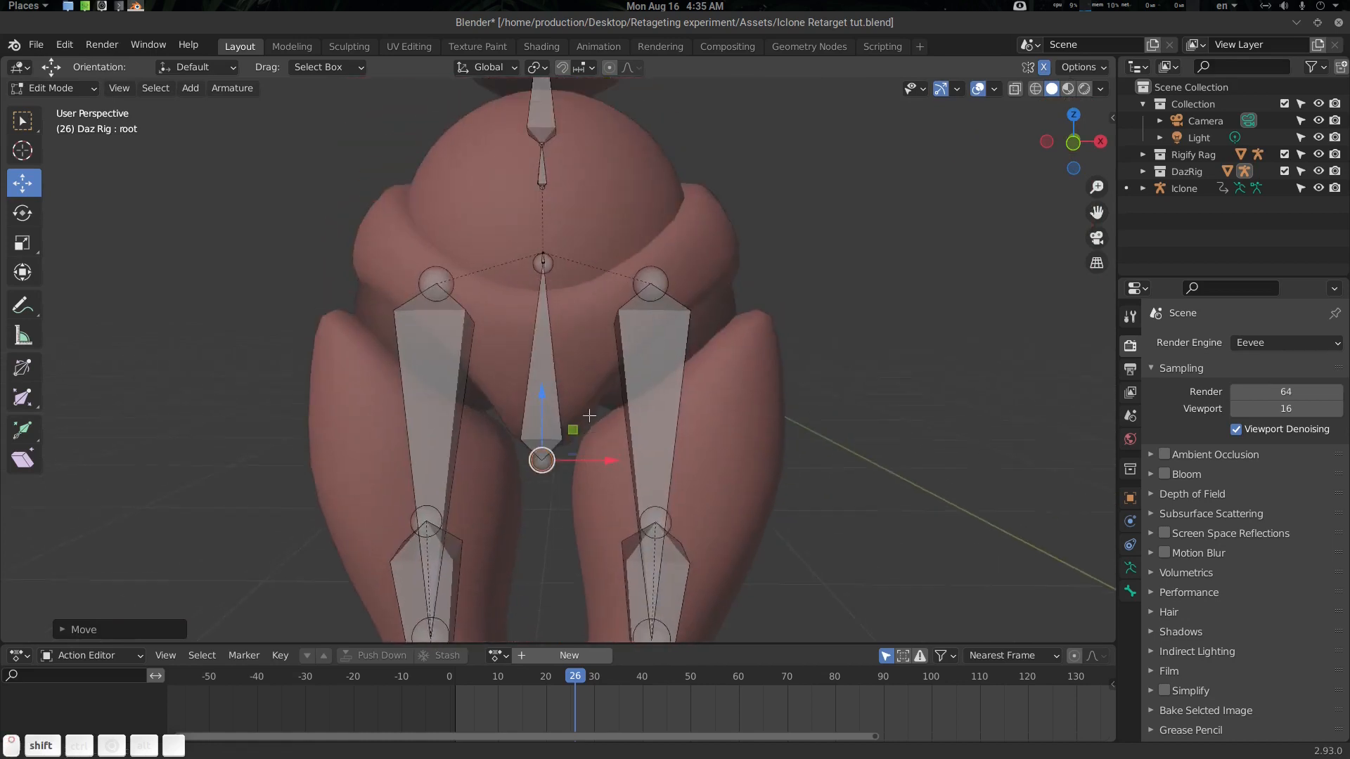
pyautogui.press('g')
pyautogui.press('z')
pyautogui.click(546, 409)
pyautogui.scroll(-8, 576, 398)
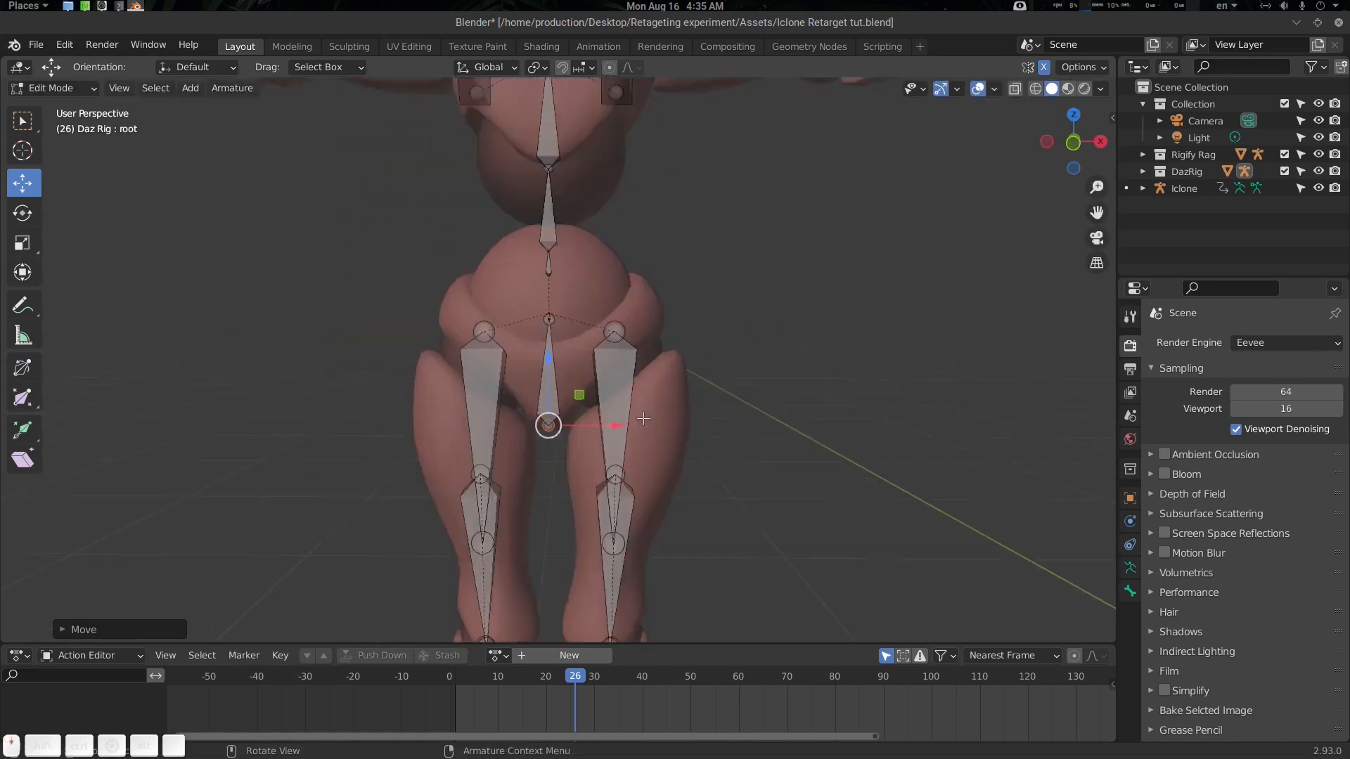
pyautogui.press('Tab')
pyautogui.click(476, 383)
# Select Iclone together with Daz Rig, put both armatures in Pose Mode and deselect all bones.
pyautogui.scroll(5, 609, 418)
pyautogui.scroll(-5, 609, 418)
pyautogui.moveTo(609, 418)
pyautogui.keyDown('shift'); pyautogui.mouseDown(button='middle')
pyautogui.moveTo(678, 396)
pyautogui.moveTo(633, 394)
pyautogui.moveTo(626, 412)
pyautogui.mouseUp(button='middle'); pyautogui.keyUp('shift')
pyautogui.hotkey('alt', 'a')
pyautogui.scroll(2, 637, 385)
pyautogui.click(235, 360)
pyautogui.keyDown('shift'); pyautogui.moveTo(316, 440); pyautogui.dragTo(581, 416, button='middle'); pyautogui.keyUp('shift')
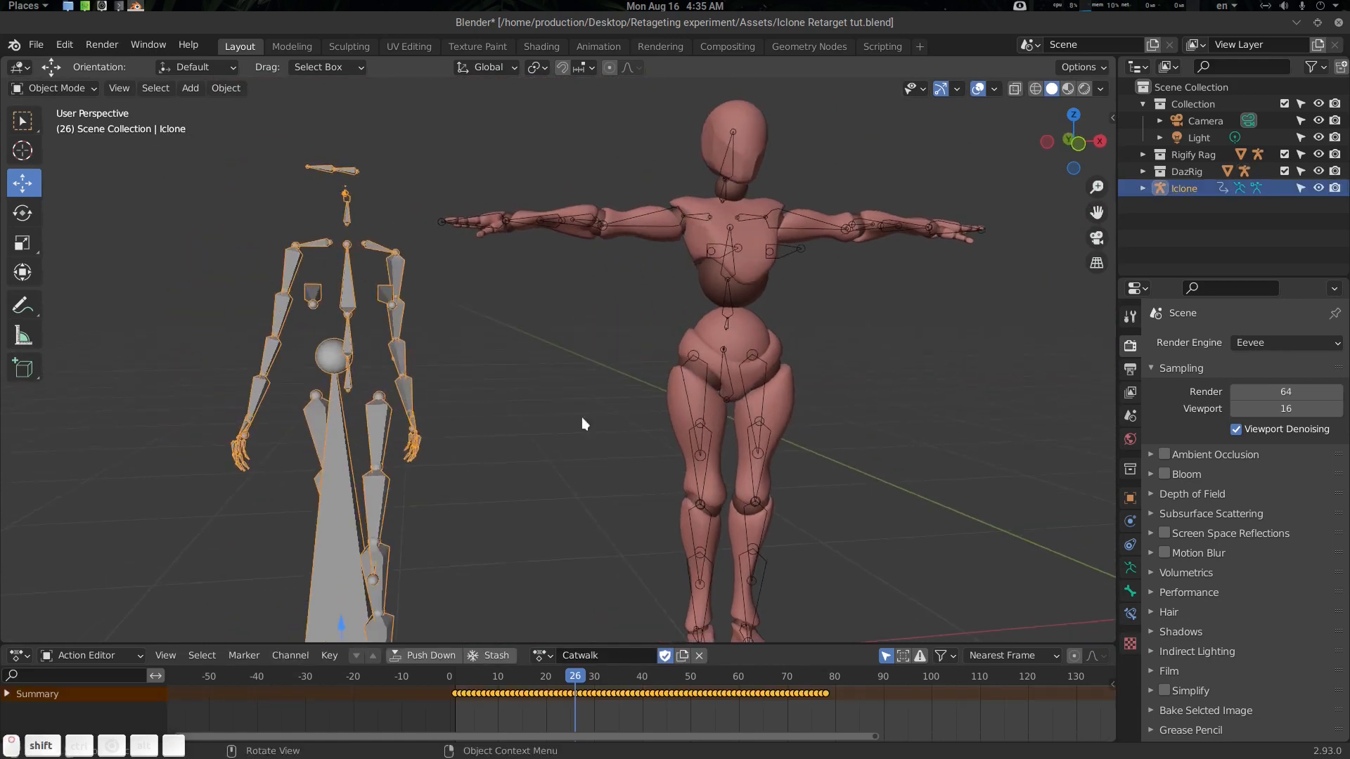
pyautogui.click(724, 369)
pyautogui.press('Tab')
pyautogui.click(746, 424)
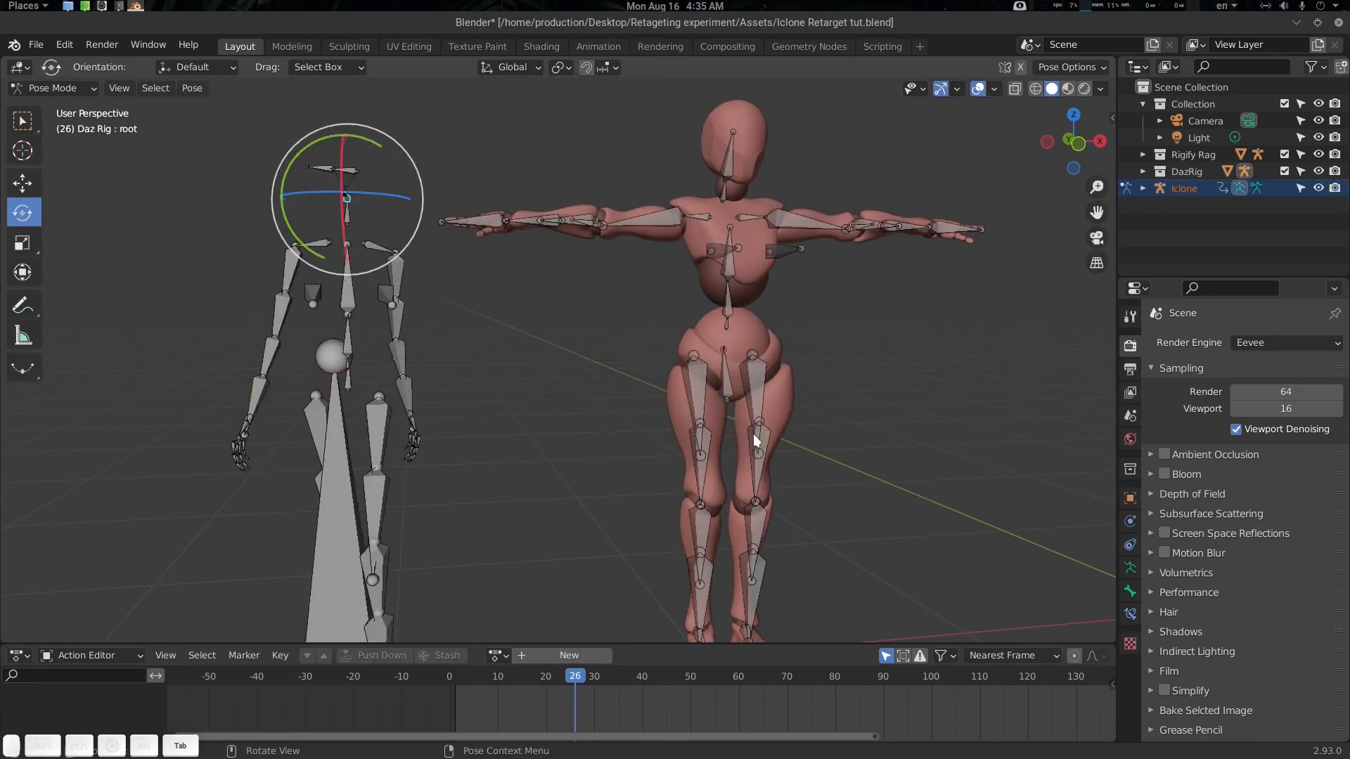
pyautogui.keyDown('shift'); pyautogui.moveTo(753, 433); pyautogui.dragTo(580, 421, button='middle'); pyautogui.keyUp('shift')
pyautogui.hotkey('alt', 'a')
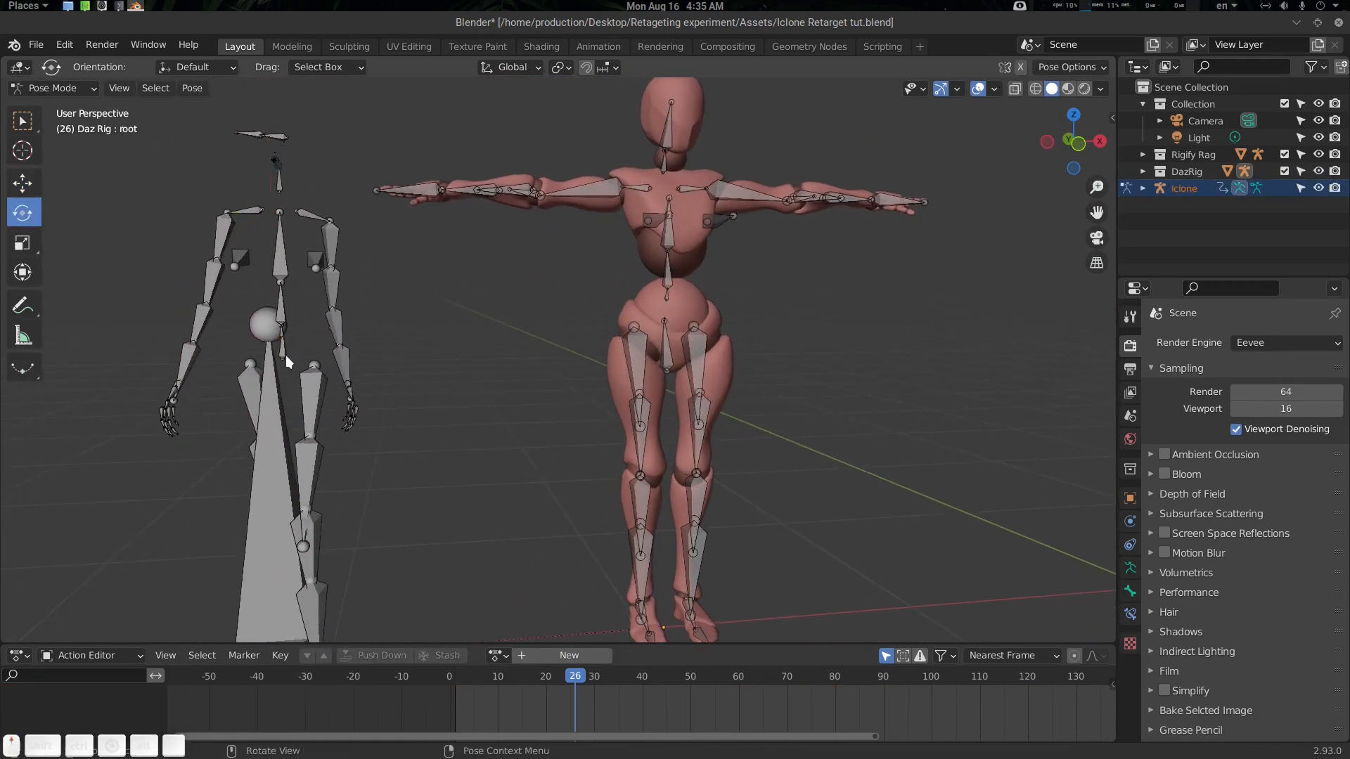
# Clear the pose constraints on Daz Rig's root bone and retarget Iclone's pelvis bone onto it as the root.
pyautogui.scroll(3, 287, 358)
pyautogui.scroll(-5, 286, 358)
pyautogui.scroll(1, 274, 352)
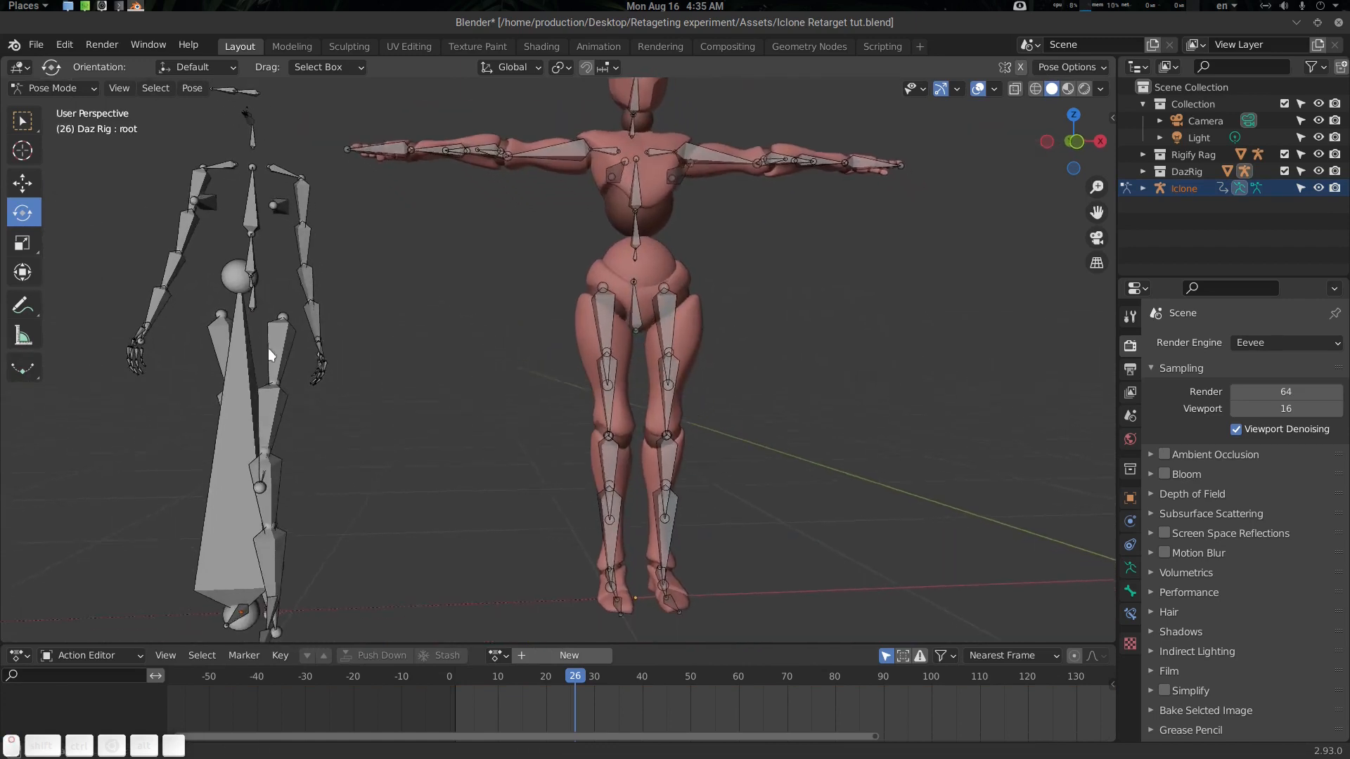
pyautogui.click(249, 294)
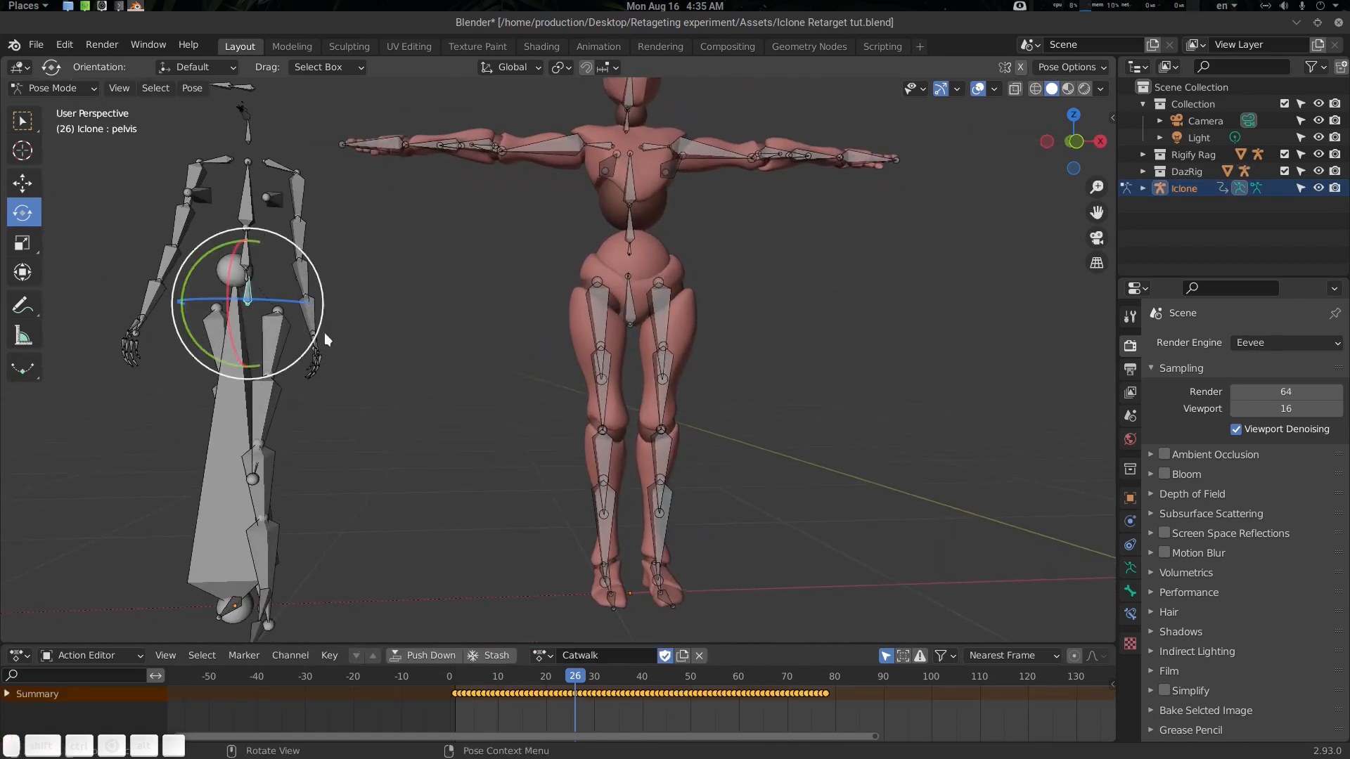
pyautogui.moveTo(355, 350); pyautogui.dragTo(334, 362, button='middle')
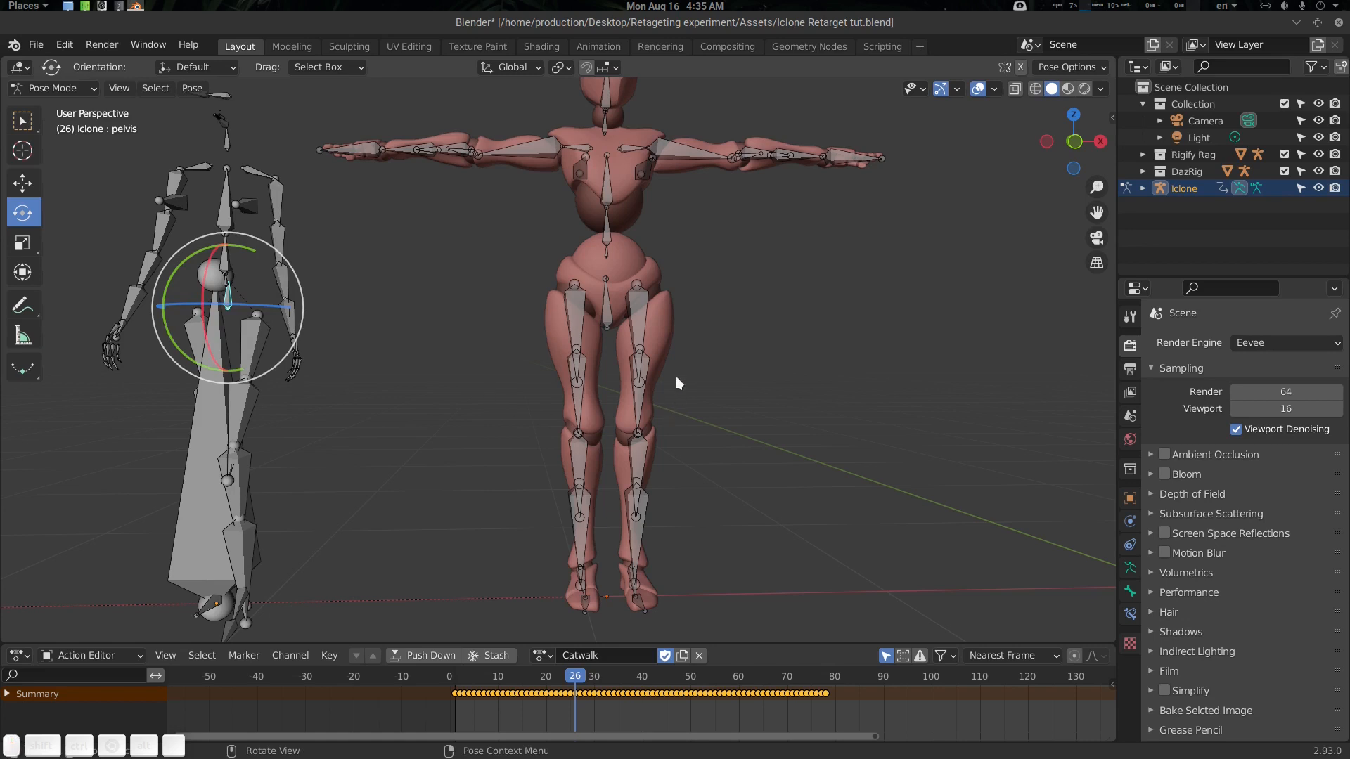
pyautogui.keyDown('shift'); pyautogui.click(608, 308); pyautogui.keyUp('shift')
pyautogui.press('q')
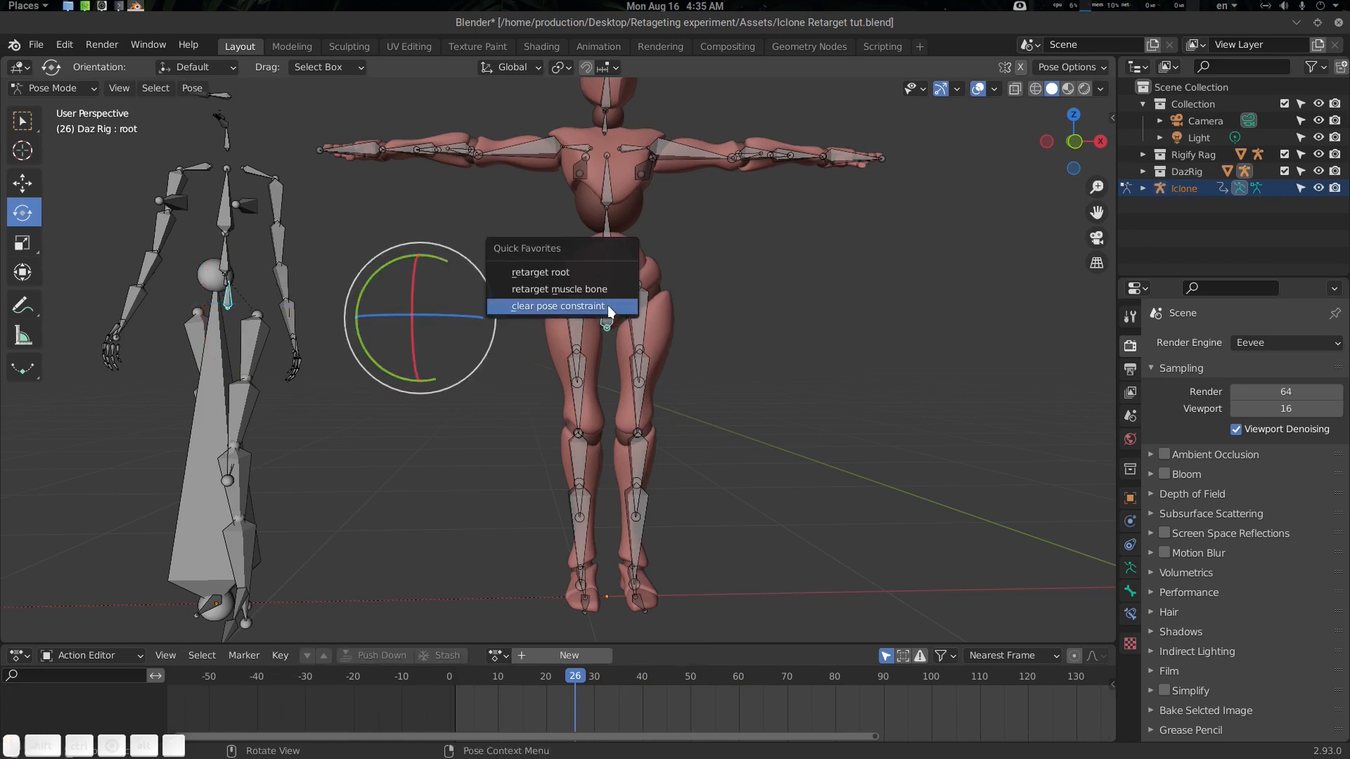
pyautogui.click(607, 306)
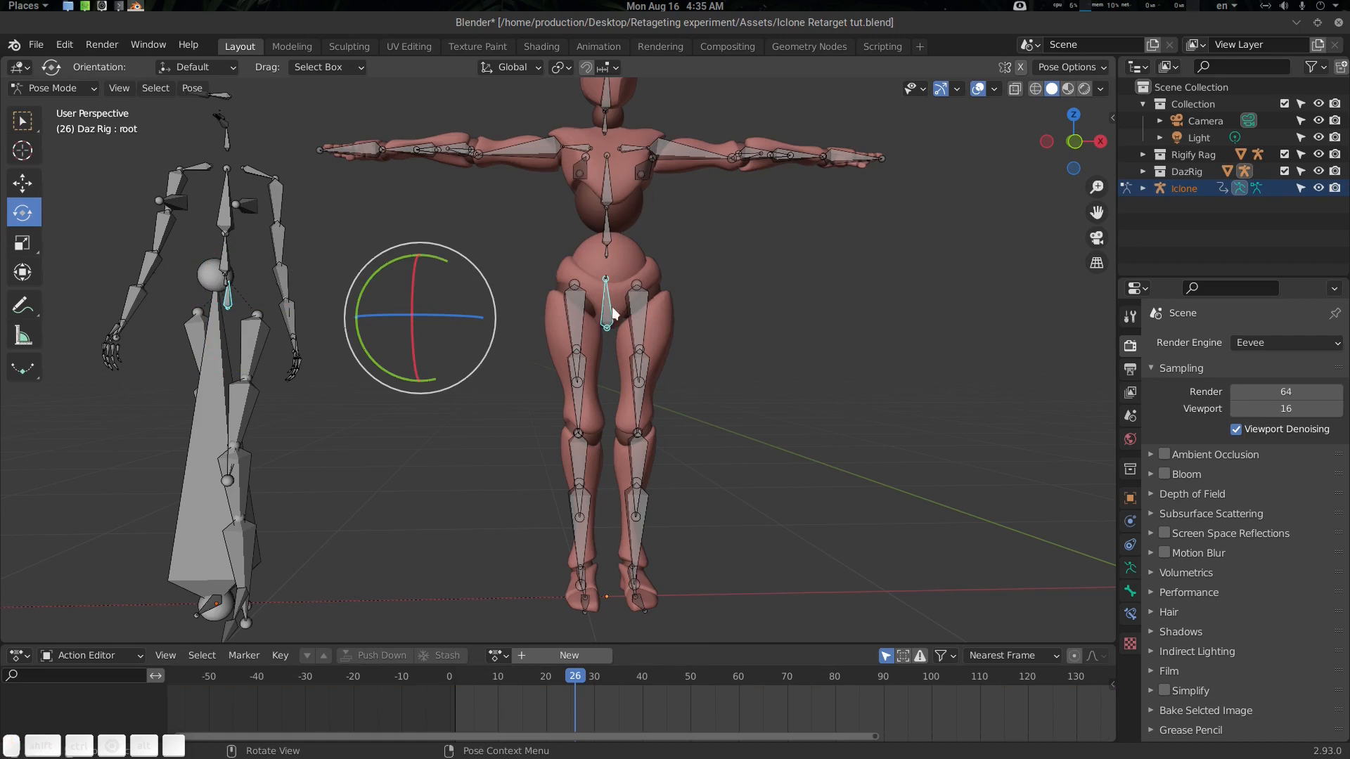
pyautogui.press('q')
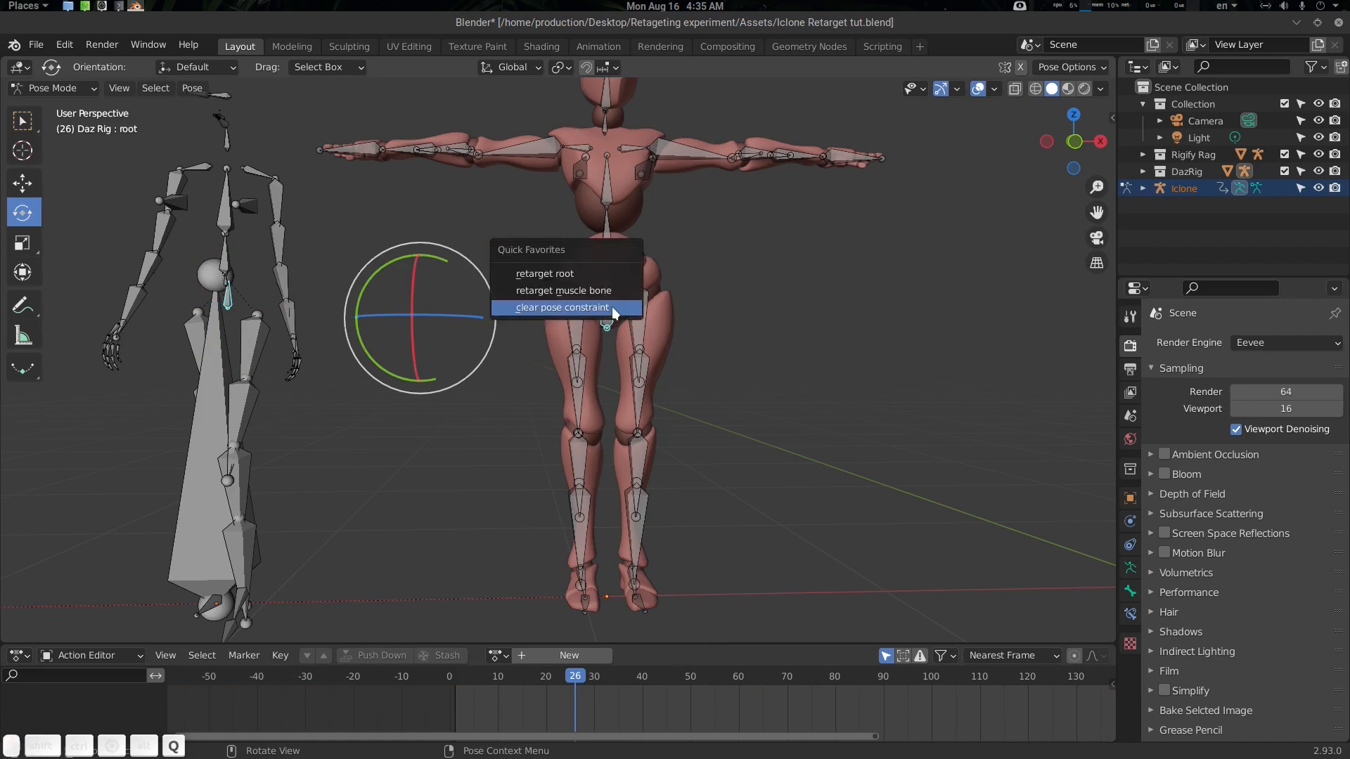
pyautogui.click(576, 273)
pyautogui.scroll(-3, 676, 389)
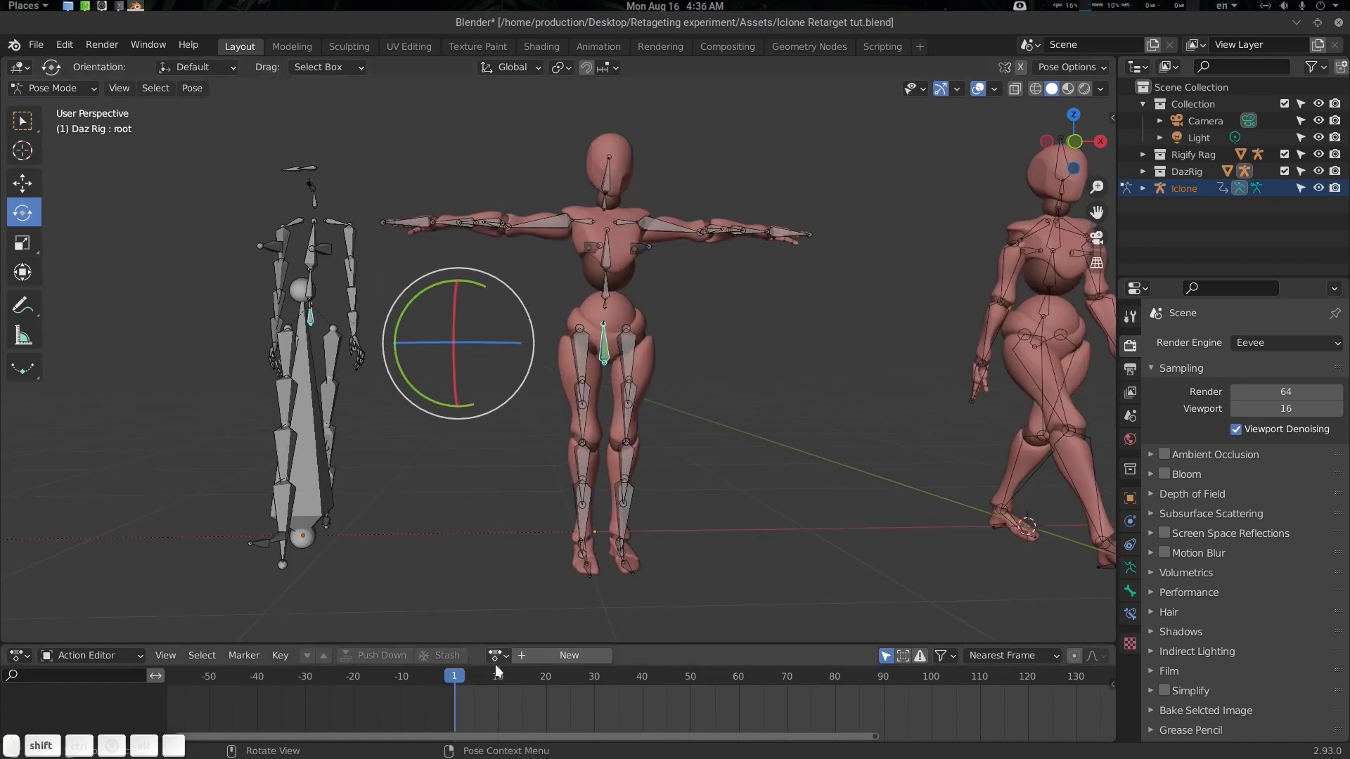
# Scrub to frame 34 to check Daz Rig's root motion, return to frame 1 and deselect all bones.
pyautogui.moveTo(495, 664); pyautogui.dragTo(614, 672)
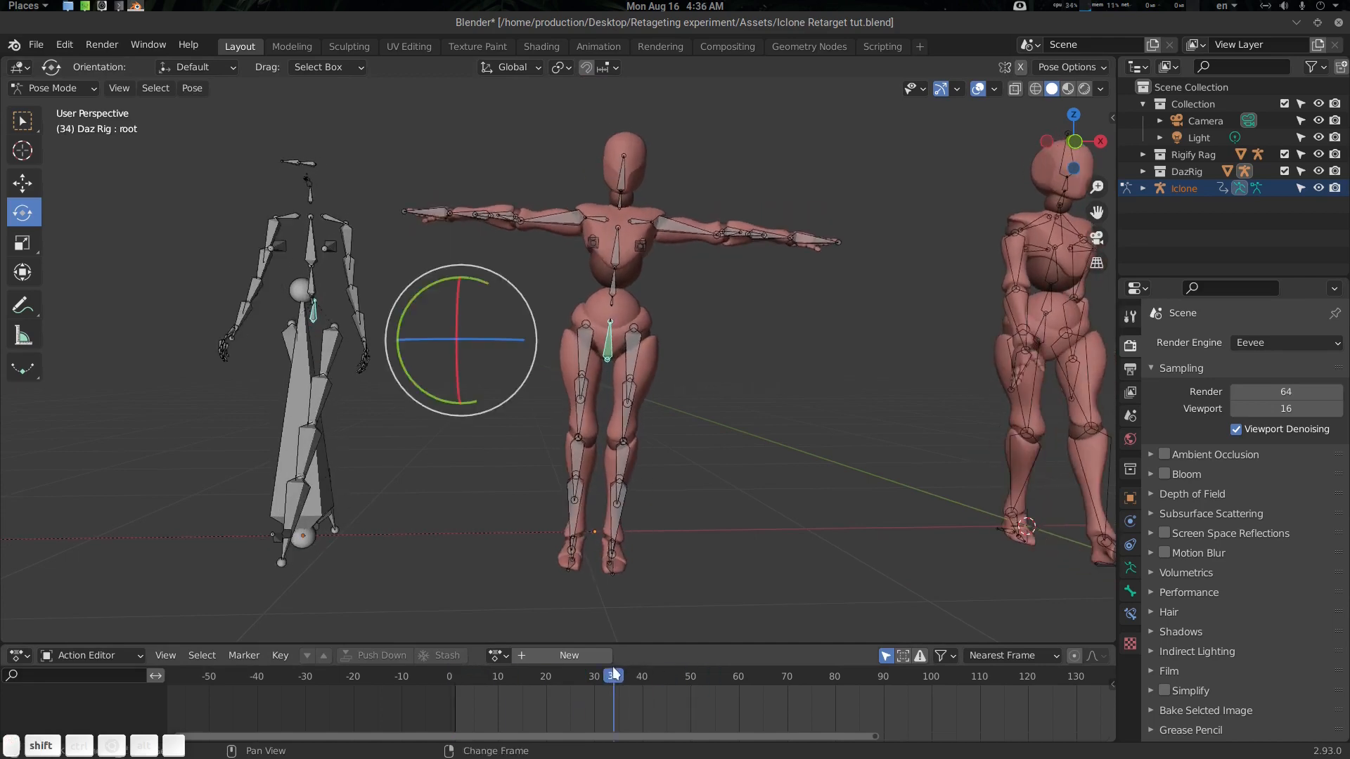
pyautogui.hotkey('shift', 'Left')
pyautogui.moveTo(344, 442); pyautogui.dragTo(360, 453, button='middle')
pyautogui.hotkey('alt', 'a')
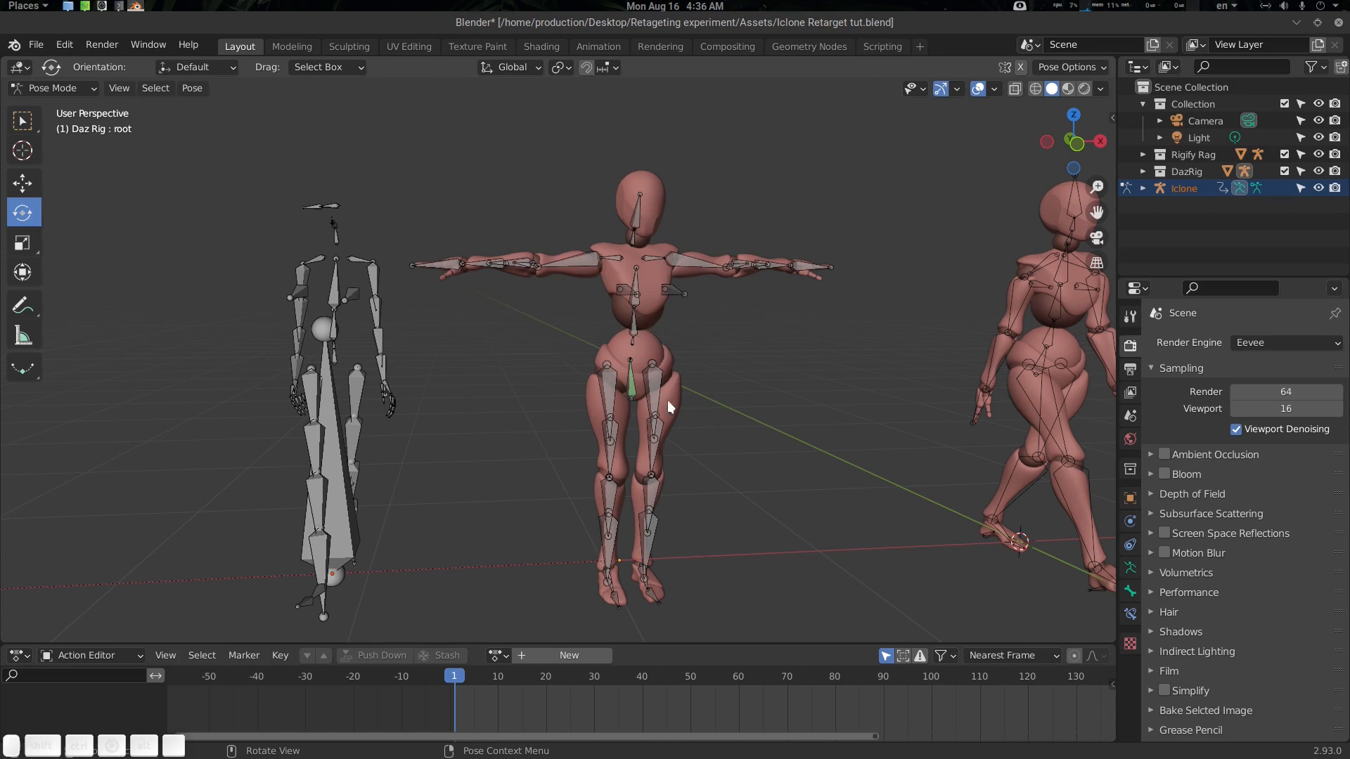
# Retarget Iclone's left clavicle and upper arm as muscle bones onto Daz Rig's matching bones.
pyautogui.moveTo(668, 401); pyautogui.dragTo(648, 398, button='middle')
pyautogui.scroll(2, 512, 260)
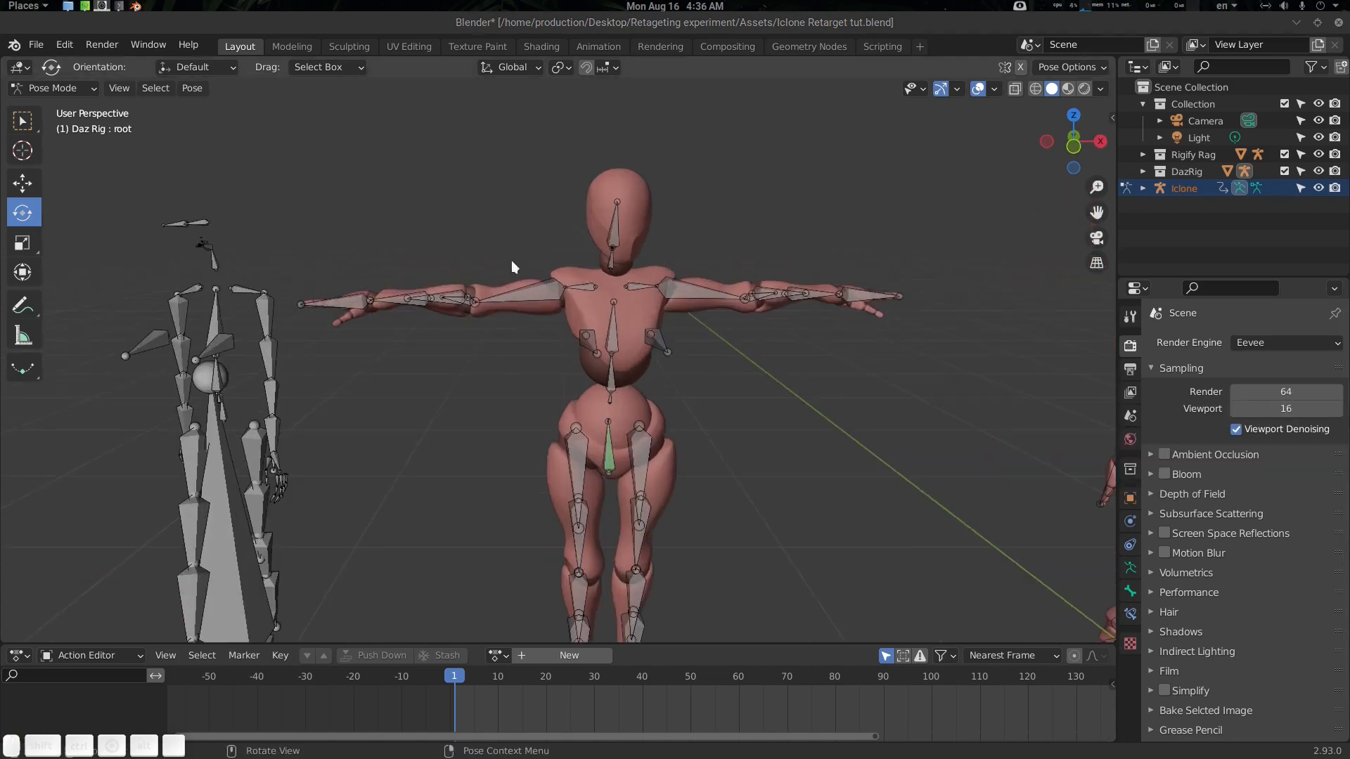
pyautogui.click(246, 289)
pyautogui.keyDown('shift'); pyautogui.click(636, 287); pyautogui.keyUp('shift')
pyautogui.press('q')
pyautogui.click(635, 287)
pyautogui.click(265, 311)
pyautogui.keyDown('shift'); pyautogui.click(724, 306); pyautogui.keyUp('shift')
# Retarget Iclone's lowerarm_l and left hand as muscle bones onto Daz Rig's left forearm and hand_l.
pyautogui.moveTo(401, 351); pyautogui.dragTo(461, 353, button='middle')
pyautogui.click(430, 385)
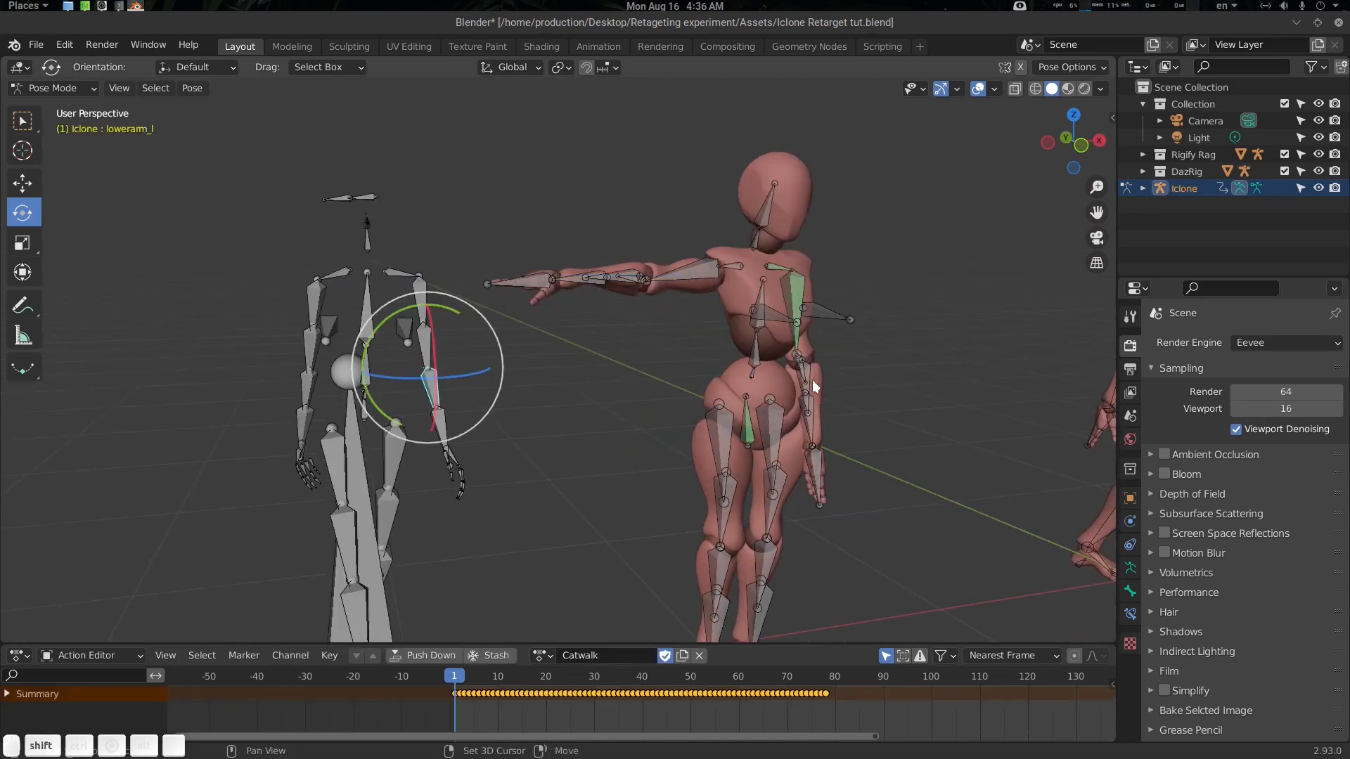
pyautogui.keyDown('shift'); pyautogui.click(806, 377); pyautogui.keyUp('shift')
pyautogui.press('q')
pyautogui.click(816, 374)
pyautogui.click(436, 414)
pyautogui.scroll(2, 822, 520)
pyautogui.click(274, 420)
pyautogui.keyDown('shift'); pyautogui.click(851, 414); pyautogui.keyUp('shift')
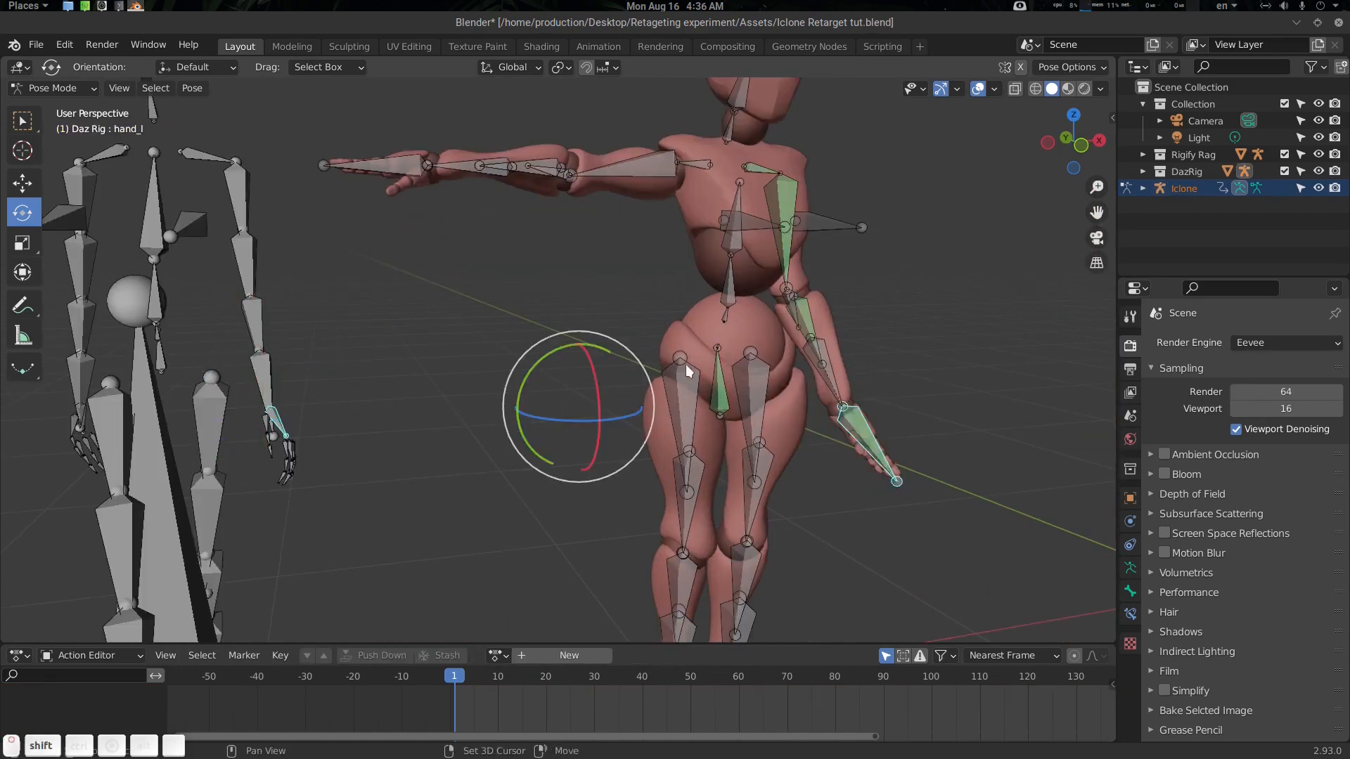
# Retarget Iclone's right clavicle, upper arm and lower arm as muscle bones onto Daz Rig's right arm.
pyautogui.keyDown('shift'); pyautogui.moveTo(686, 364); pyautogui.dragTo(716, 435, button='middle'); pyautogui.keyUp('shift')
pyautogui.click(135, 226)
pyautogui.keyDown('shift'); pyautogui.click(724, 231); pyautogui.keyUp('shift')
pyautogui.click(111, 270)
pyautogui.keyDown('shift'); pyautogui.click(656, 281); pyautogui.keyUp('shift')
pyautogui.click(112, 394)
pyautogui.moveTo(588, 432); pyautogui.dragTo(577, 429, button='middle')
pyautogui.keyDown('shift'); pyautogui.click(637, 409); pyautogui.keyUp('shift')
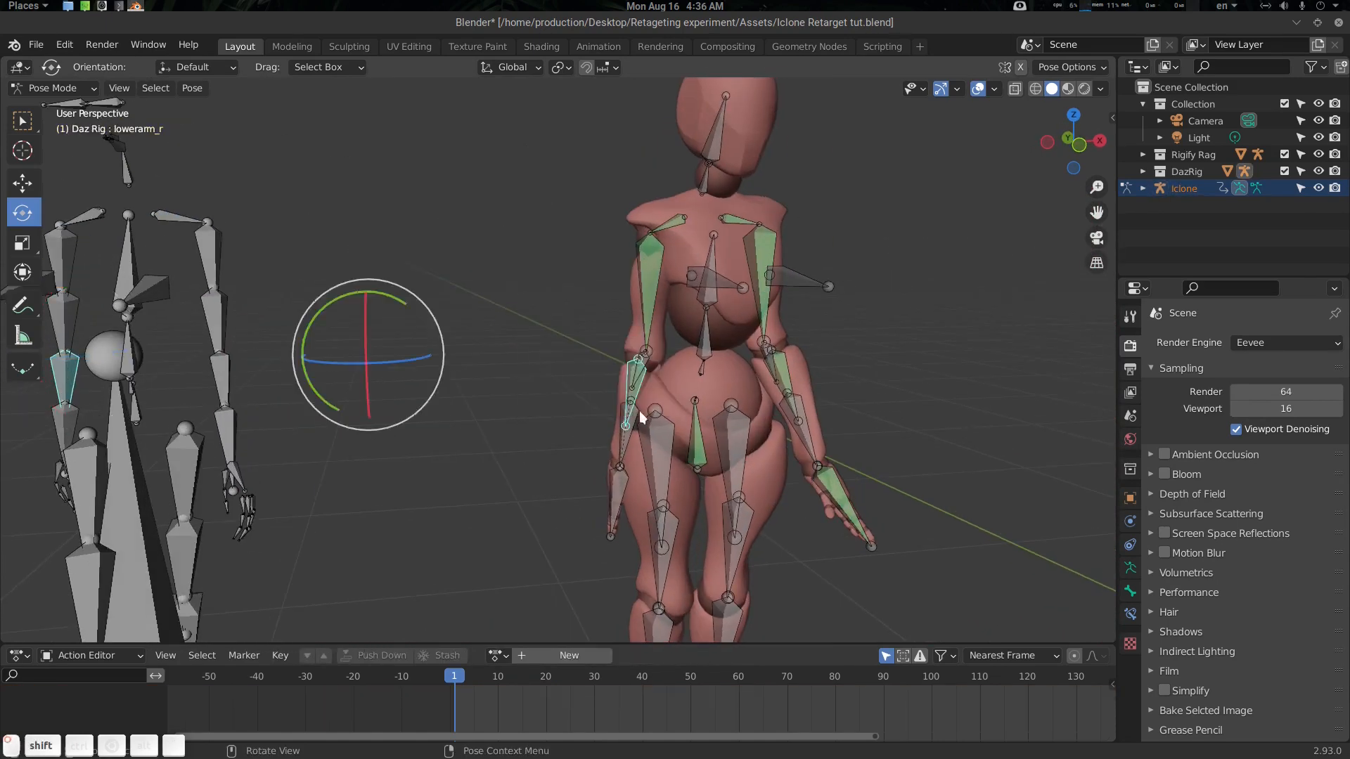
# Play the animation to frame 36 and retarget Iclone's right hand as a muscle bone onto Daz Rig's hand_r.
pyautogui.click(64, 437)
pyautogui.keyDown('shift'); pyautogui.moveTo(67, 476); pyautogui.dragTo(582, 348, button='middle'); pyautogui.keyUp('shift')
pyautogui.scroll(3, 557, 383)
pyautogui.click(558, 381)
pyautogui.click(497, 366)
pyautogui.press('space')
pyautogui.press('space')
pyautogui.moveTo(879, 390); pyautogui.dragTo(717, 402, button='middle')
pyautogui.keyDown('shift'); pyautogui.click(737, 406); pyautogui.keyUp('shift')
pyautogui.press('q')
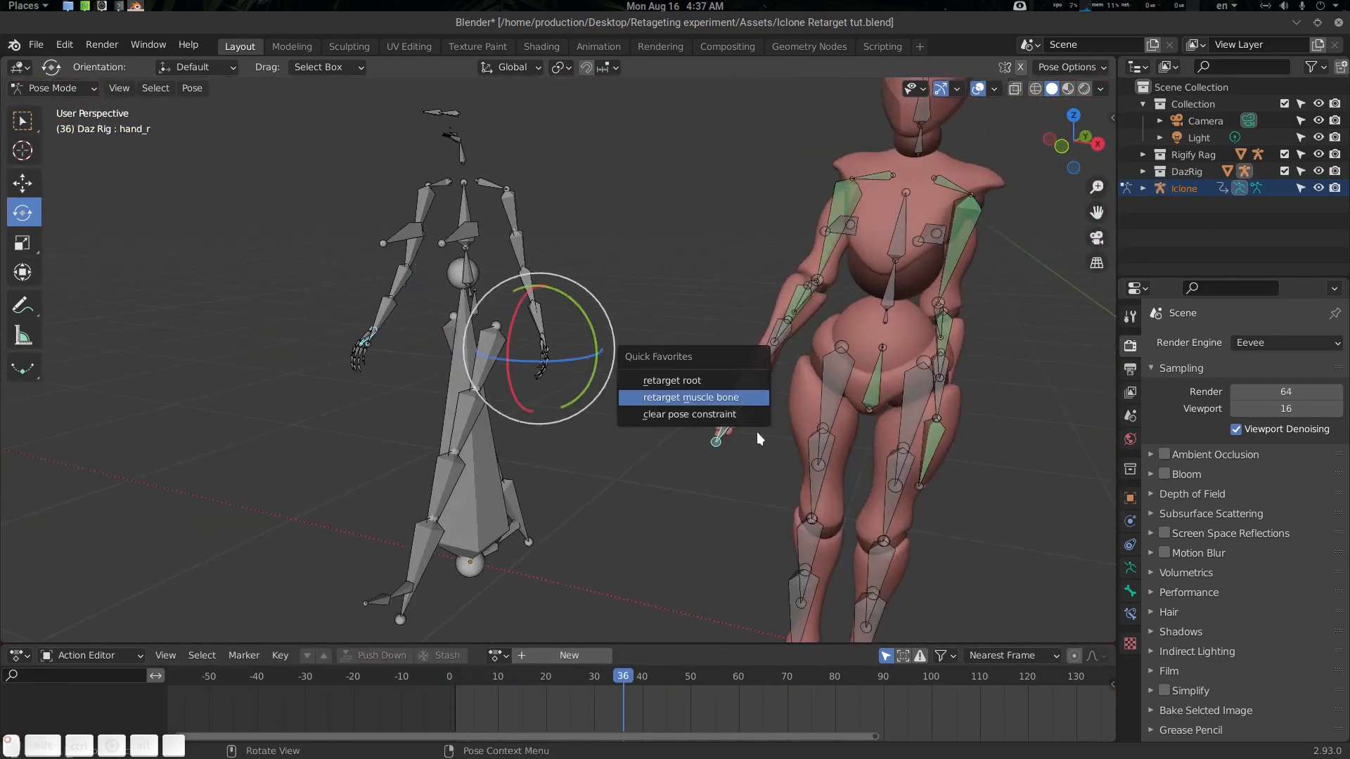
pyautogui.click(736, 398)
# Retarget Iclone's left thigh and calf as muscle bones onto Daz Rig's left leg.
pyautogui.click(455, 334)
pyautogui.keyDown('shift'); pyautogui.click(840, 235); pyautogui.keyUp('shift')
pyautogui.click(465, 369)
pyautogui.keyDown('shift'); pyautogui.click(639, 370); pyautogui.keyUp('shift')
pyautogui.press('q')
pyautogui.click(637, 372)
# Retarget Iclone's foot_l and left toe as muscle bones onto Daz Rig's left foot and toe.
pyautogui.click(548, 511)
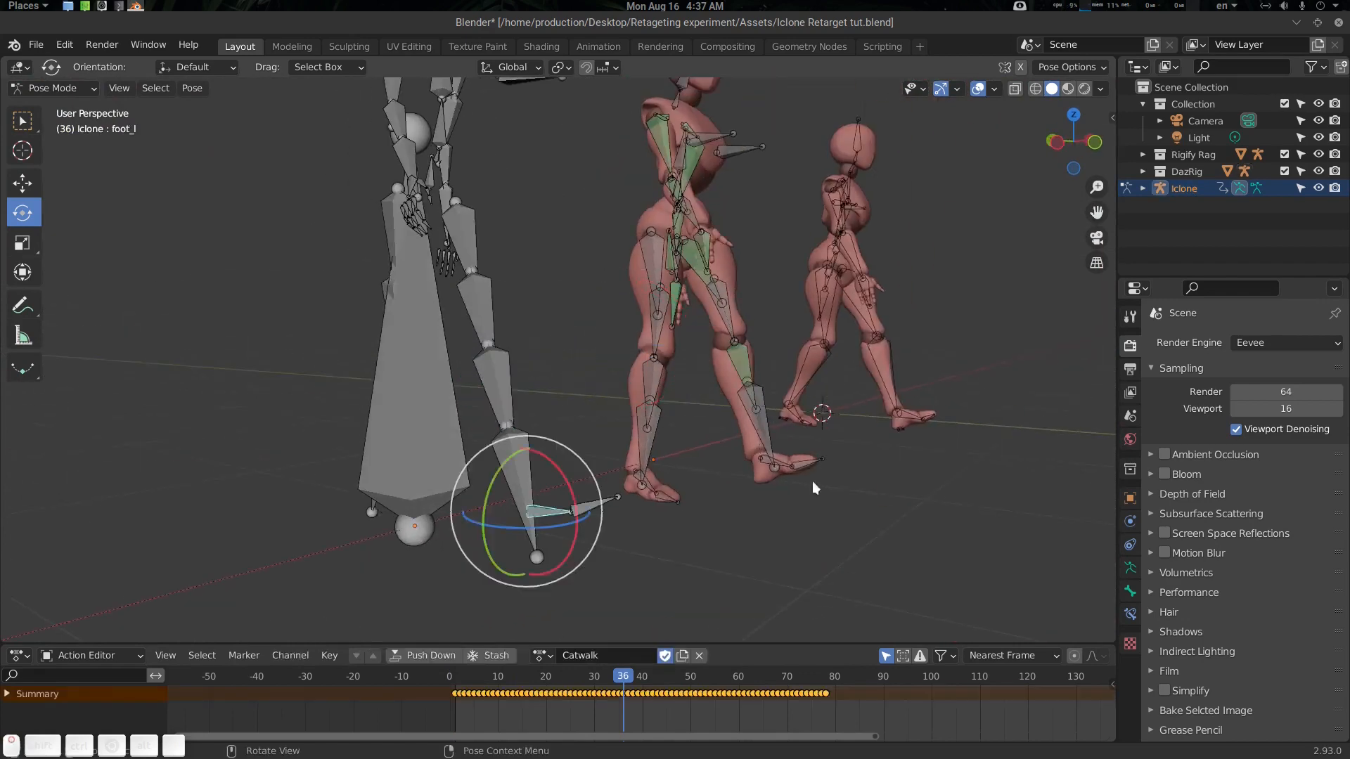
pyautogui.keyDown('shift'); pyautogui.click(779, 465); pyautogui.keyUp('shift')
pyautogui.click(584, 505)
pyautogui.keyDown('shift'); pyautogui.click(809, 463); pyautogui.keyUp('shift')
# Retarget Iclone's right thigh as a muscle bone onto Daz Rig's thigh_r.
pyautogui.moveTo(682, 556); pyautogui.dragTo(678, 598, button='middle')
pyautogui.click(382, 266)
pyautogui.keyDown('shift'); pyautogui.click(648, 235); pyautogui.keyUp('shift')
pyautogui.press('q')
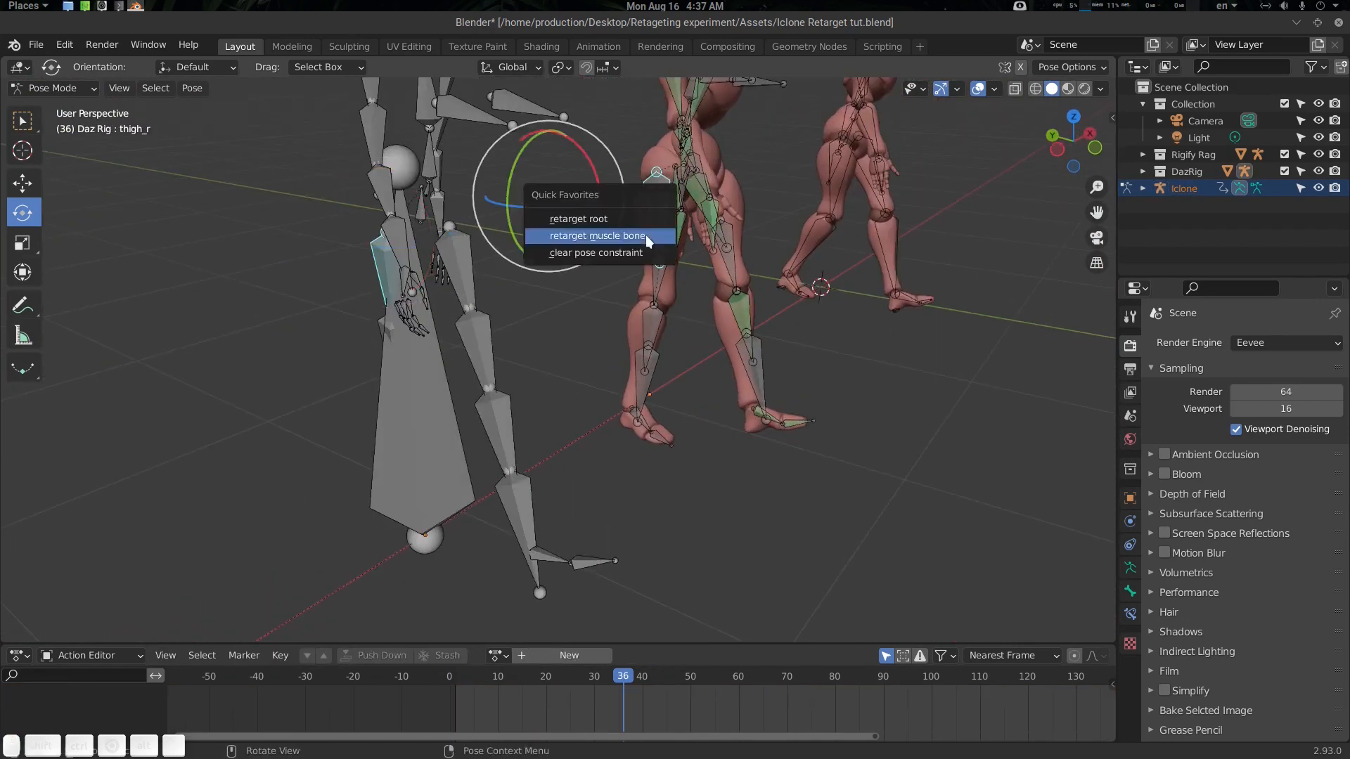
pyautogui.click(645, 236)
# Step the animation back to frame 4 and retarget Iclone's calf_r as a muscle bone onto Daz Rig's right calf.
pyautogui.press('Left')
pyautogui.press('Left')
pyautogui.press('Left')
pyautogui.press('Left')
pyautogui.press('Left')
pyautogui.press('Left')
pyautogui.press('Left')
pyautogui.press('Left')
pyautogui.press('Left')
pyautogui.press('Left')
pyautogui.press('Left')
pyautogui.press('Left')
pyautogui.press('Left')
pyautogui.press('Left')
pyautogui.press('Left')
pyautogui.press('Left')
pyautogui.press('Left')
pyautogui.press('Left')
pyautogui.press('Left')
pyautogui.press('Left')
pyautogui.moveTo(619, 346)
pyautogui.mouseDown(button='middle')
pyautogui.moveTo(640, 322)
pyautogui.moveTo(619, 351)
pyautogui.mouseUp(button='middle')
pyautogui.click(475, 451)
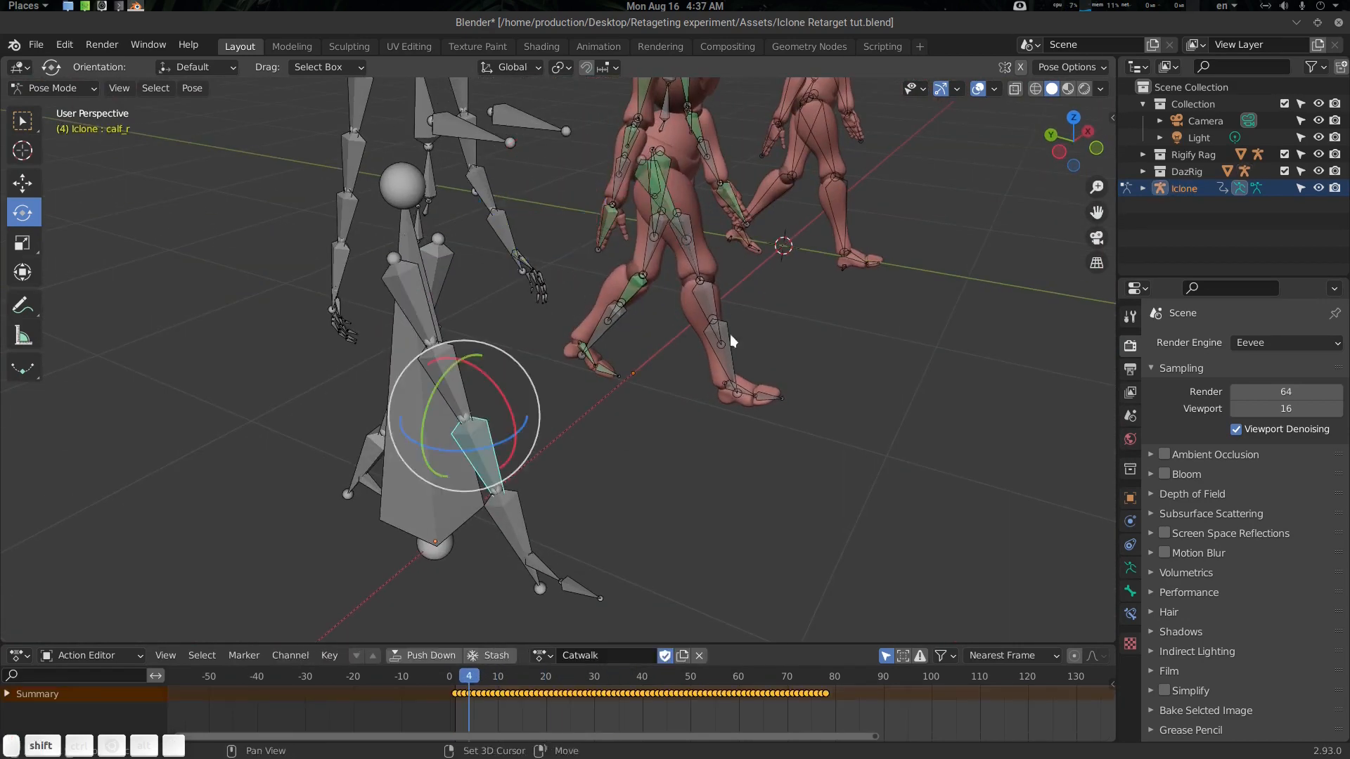
pyautogui.keyDown('shift'); pyautogui.click(707, 304); pyautogui.keyUp('shift')
pyautogui.press('q')
pyautogui.click(708, 302)
# Retarget Iclone's right foot and toe as muscle bones onto Daz Rig's right foot and ball_r.
pyautogui.click(545, 573)
pyautogui.keyDown('shift'); pyautogui.click(737, 391); pyautogui.keyUp('shift')
pyautogui.click(579, 591)
pyautogui.keyDown('shift'); pyautogui.click(772, 397); pyautogui.keyUp('shift')
pyautogui.moveTo(772, 398); pyautogui.dragTo(703, 370, button='middle')
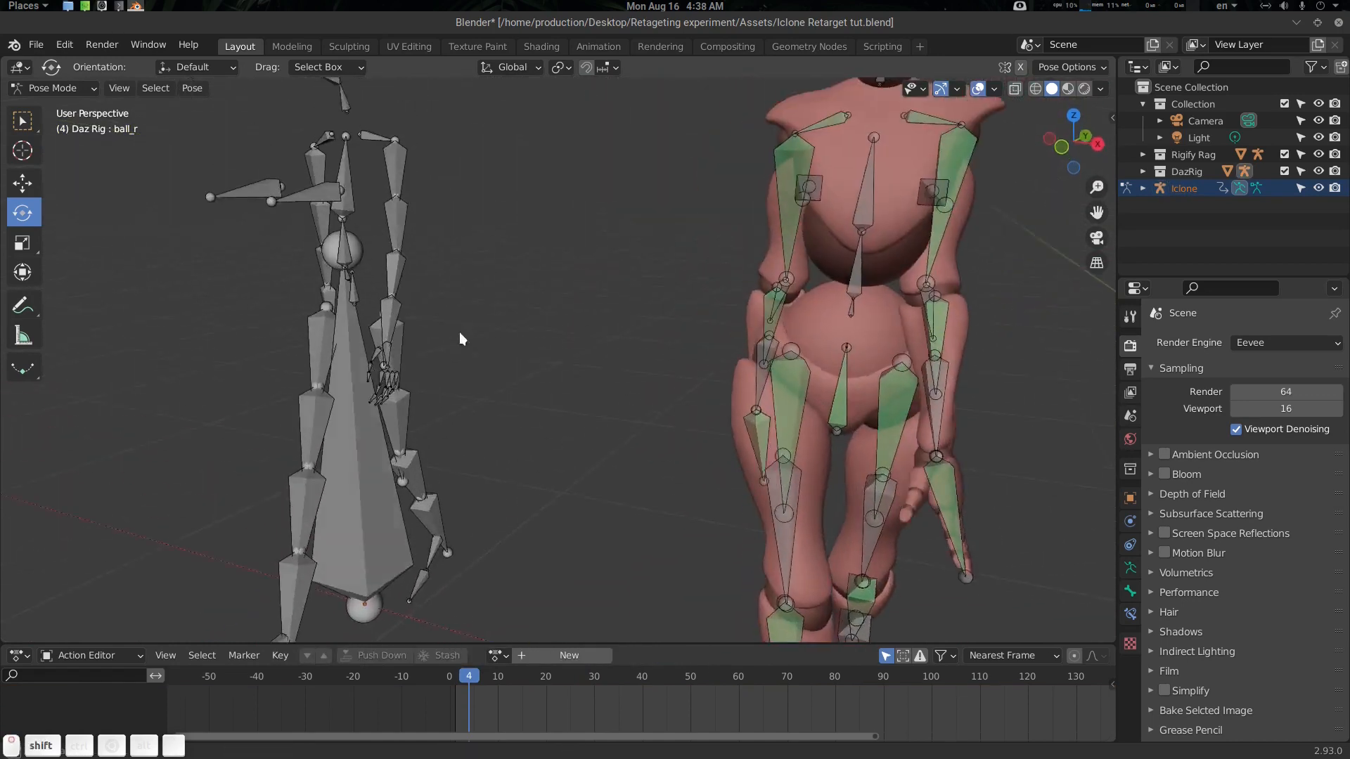
# Retarget Iclone's two spine bones as muscle bones onto Daz Rig's lower spine bone and spine_03.
pyautogui.moveTo(460, 339); pyautogui.dragTo(485, 289, button='middle')
pyautogui.click(304, 359)
pyautogui.keyDown('shift'); pyautogui.click(828, 322); pyautogui.keyUp('shift')
pyautogui.press('q')
pyautogui.click(832, 326)
pyautogui.click(304, 318)
pyautogui.keyDown('shift'); pyautogui.click(829, 291); pyautogui.keyUp('shift')
pyautogui.press('q')
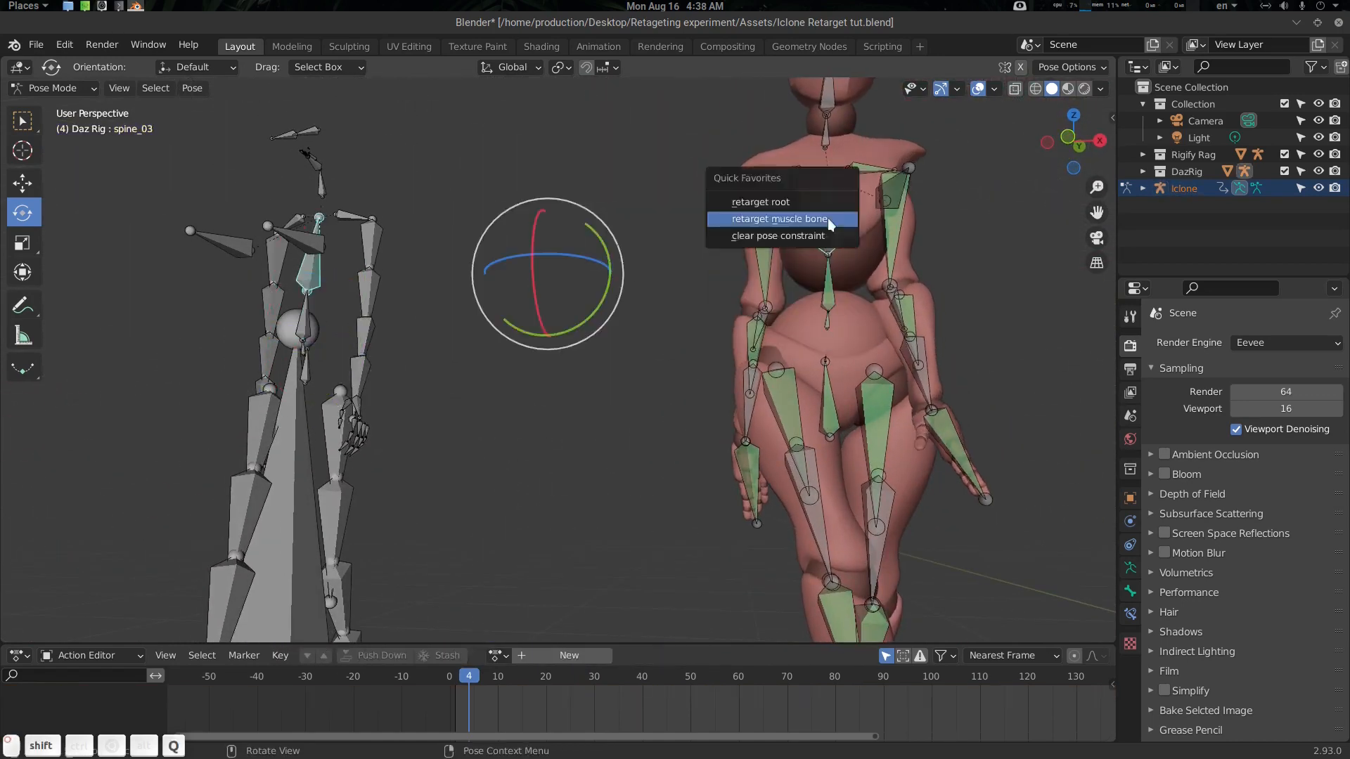
pyautogui.click(829, 222)
# Retarget Iclone's neck and CC_Base_FacialBone as muscle bones onto Daz Rig's neck_01 and head bone.
pyautogui.keyDown('shift'); pyautogui.moveTo(829, 222); pyautogui.dragTo(827, 274, button='middle'); pyautogui.keyUp('shift')
pyautogui.click(320, 234)
pyautogui.keyDown('shift'); pyautogui.click(821, 189); pyautogui.keyUp('shift')
pyautogui.moveTo(821, 188); pyautogui.dragTo(525, 281, button='middle')
pyautogui.scroll(-2, 523, 284)
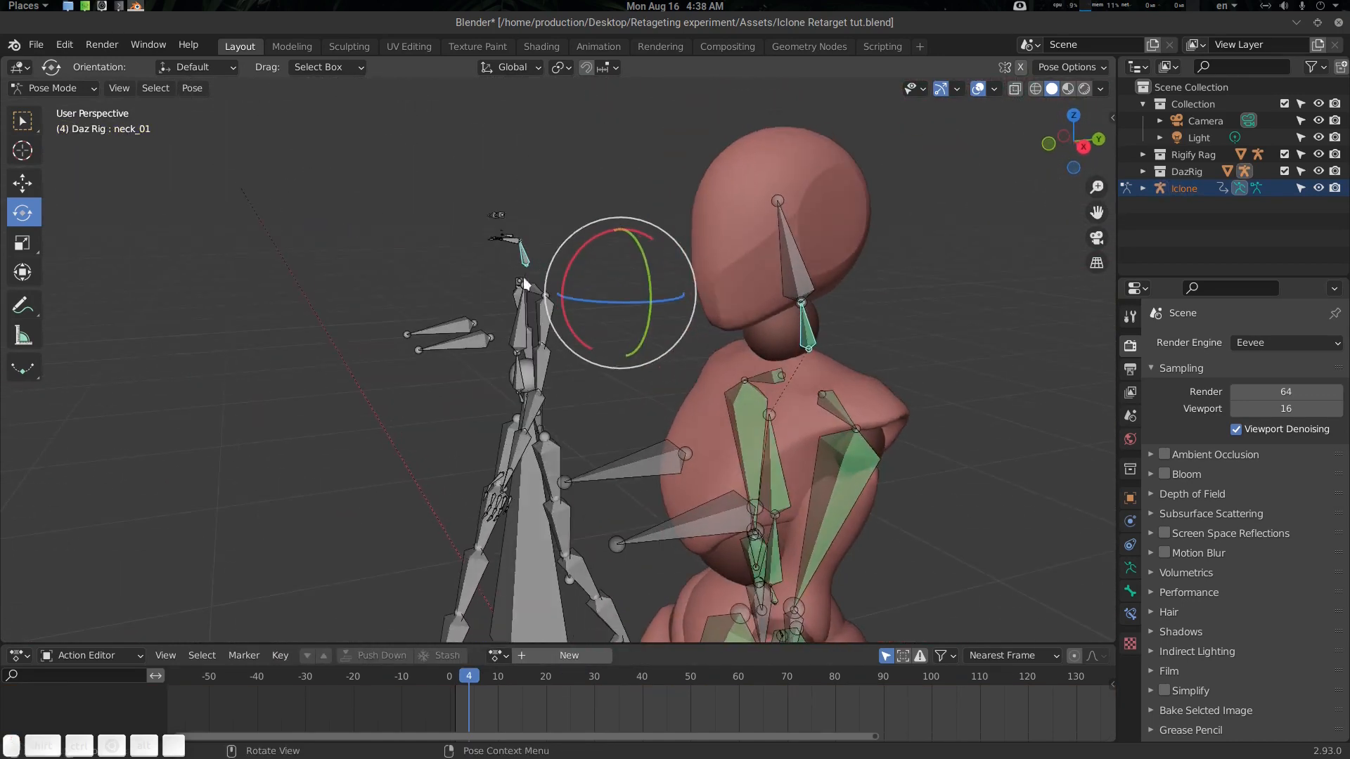
pyautogui.click(517, 251)
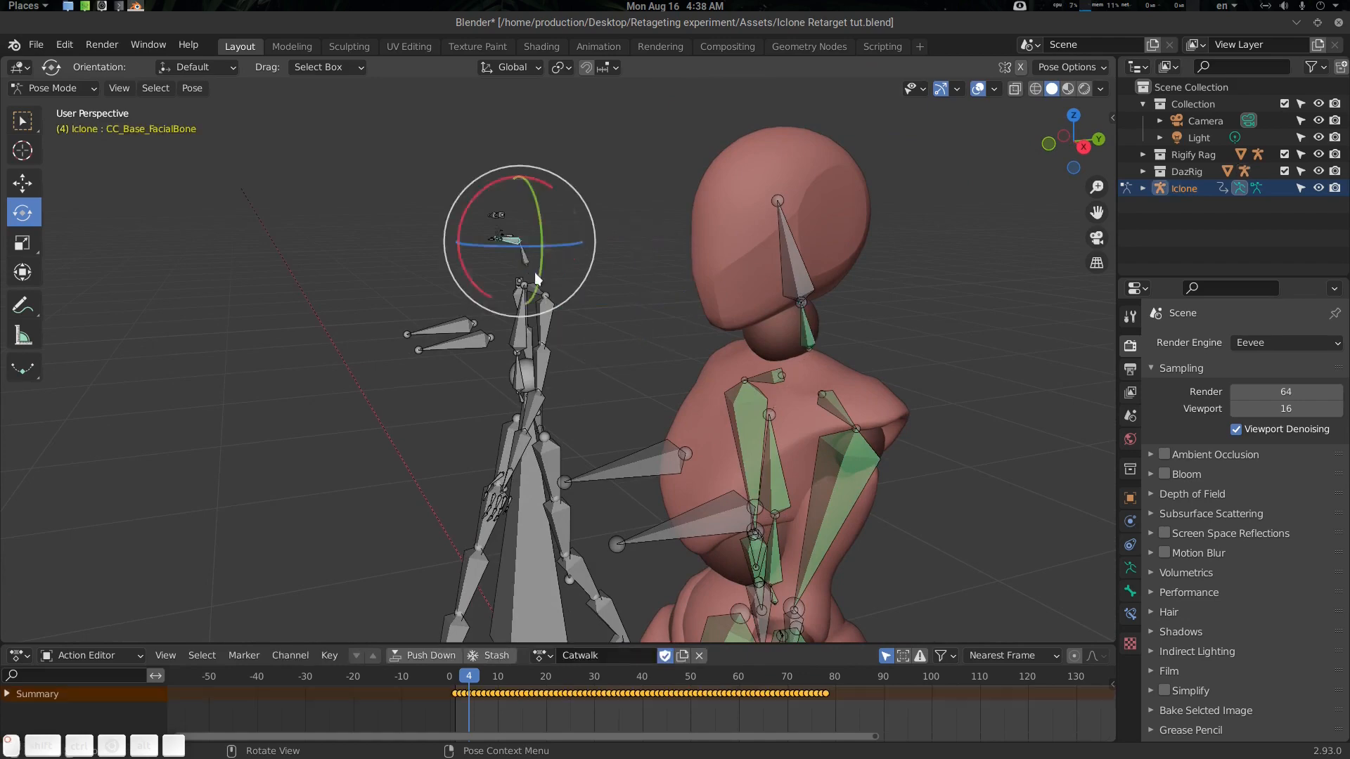
pyautogui.keyDown('shift'); pyautogui.click(799, 256); pyautogui.keyUp('shift')
pyautogui.press('q')
pyautogui.click(800, 256)
# Play the animation to check the retargeted motion on the full figures.
pyautogui.moveTo(883, 310); pyautogui.dragTo(794, 235, button='middle')
pyautogui.scroll(-5, 869, 341)
pyautogui.moveTo(791, 331)
pyautogui.mouseDown(button='middle')
pyautogui.moveTo(838, 318)
pyautogui.moveTo(790, 343)
pyautogui.moveTo(740, 330)
pyautogui.moveTo(868, 391)
pyautogui.moveTo(788, 352)
pyautogui.mouseUp(button='middle')
pyautogui.press('space')
pyautogui.press('space')
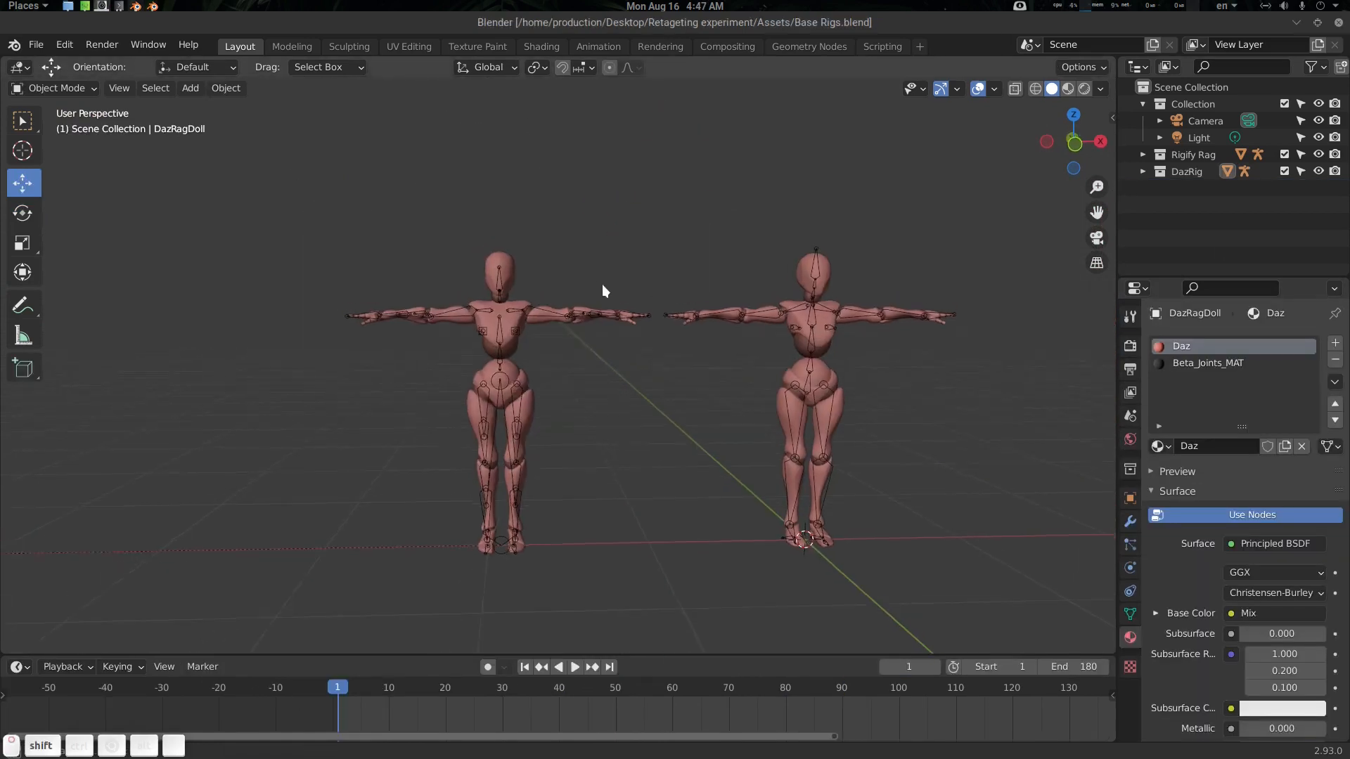
pyautogui.moveTo(602, 291); pyautogui.dragTo(642, 286, button='middle')
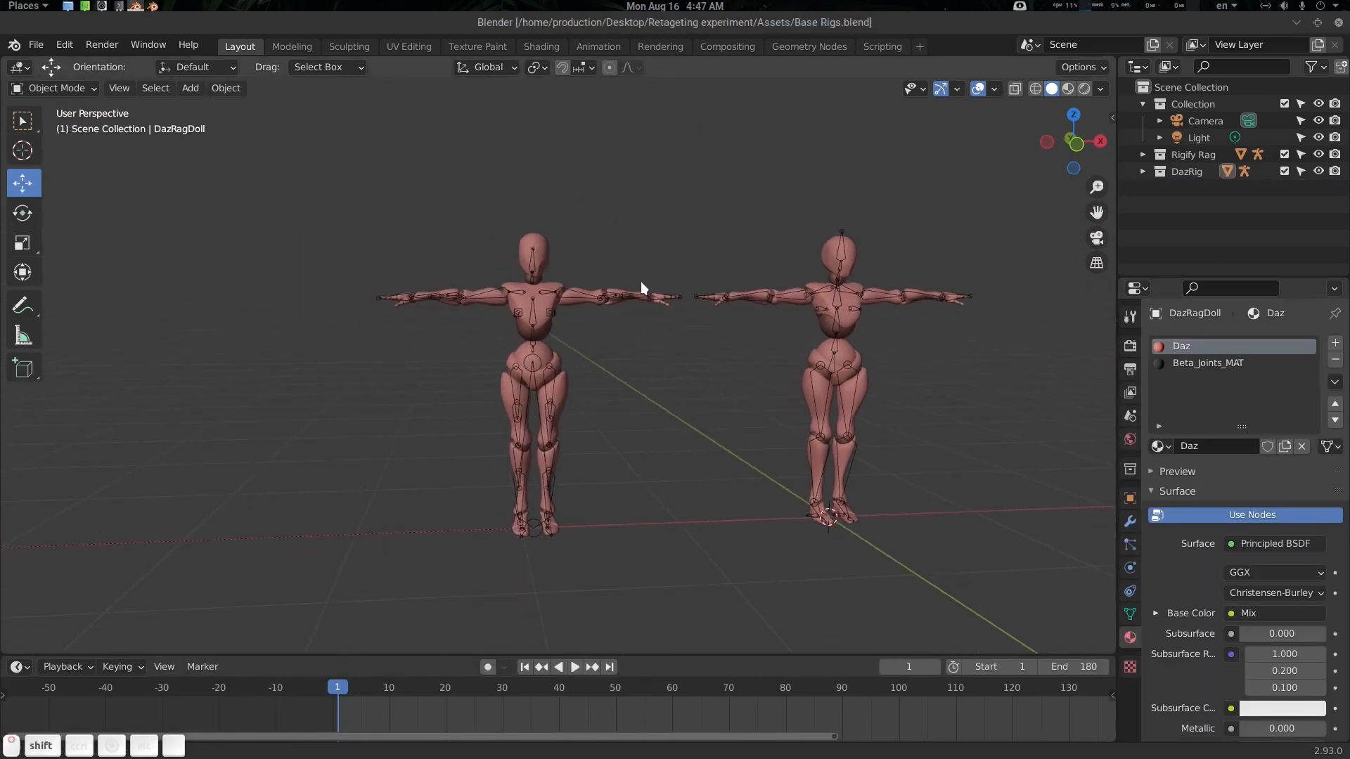
pyautogui.click(39, 45)
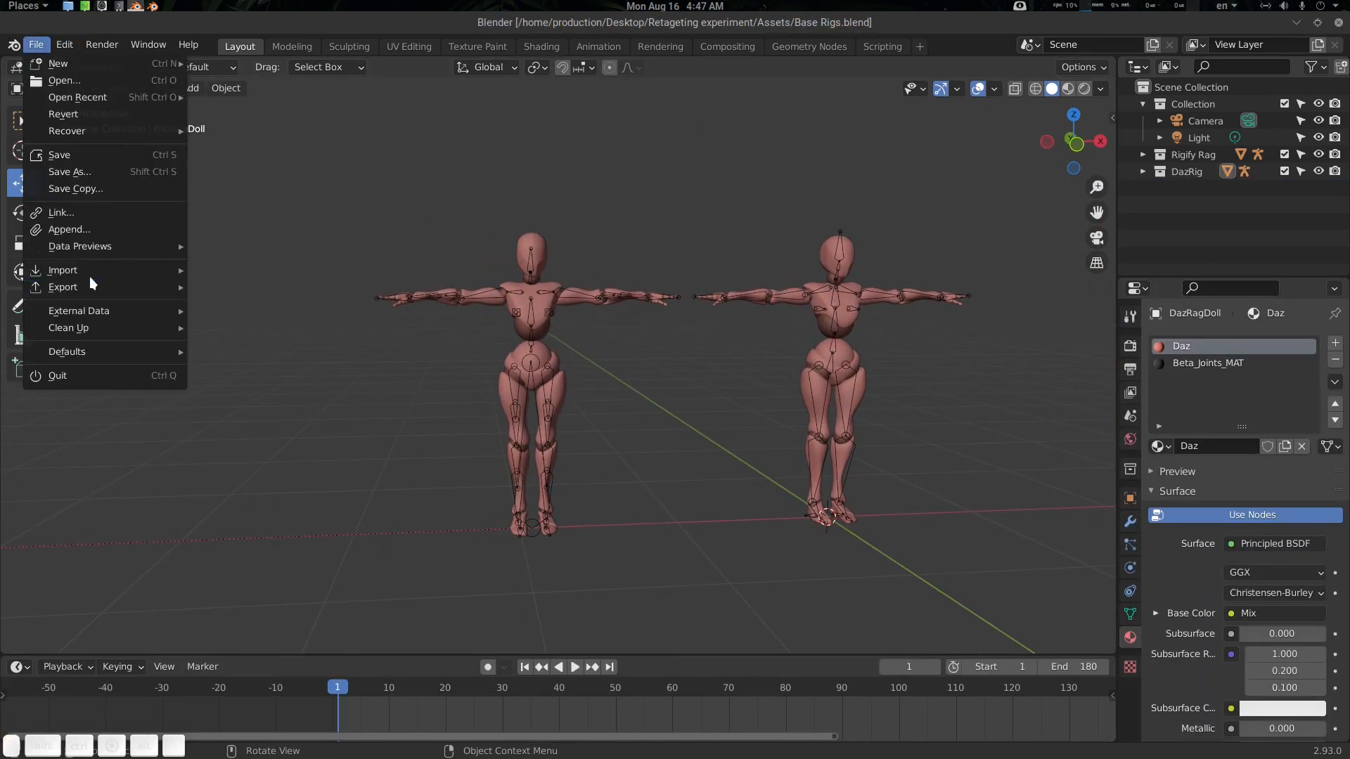
pyautogui.moveTo(90, 267)
pyautogui.click(330, 319)
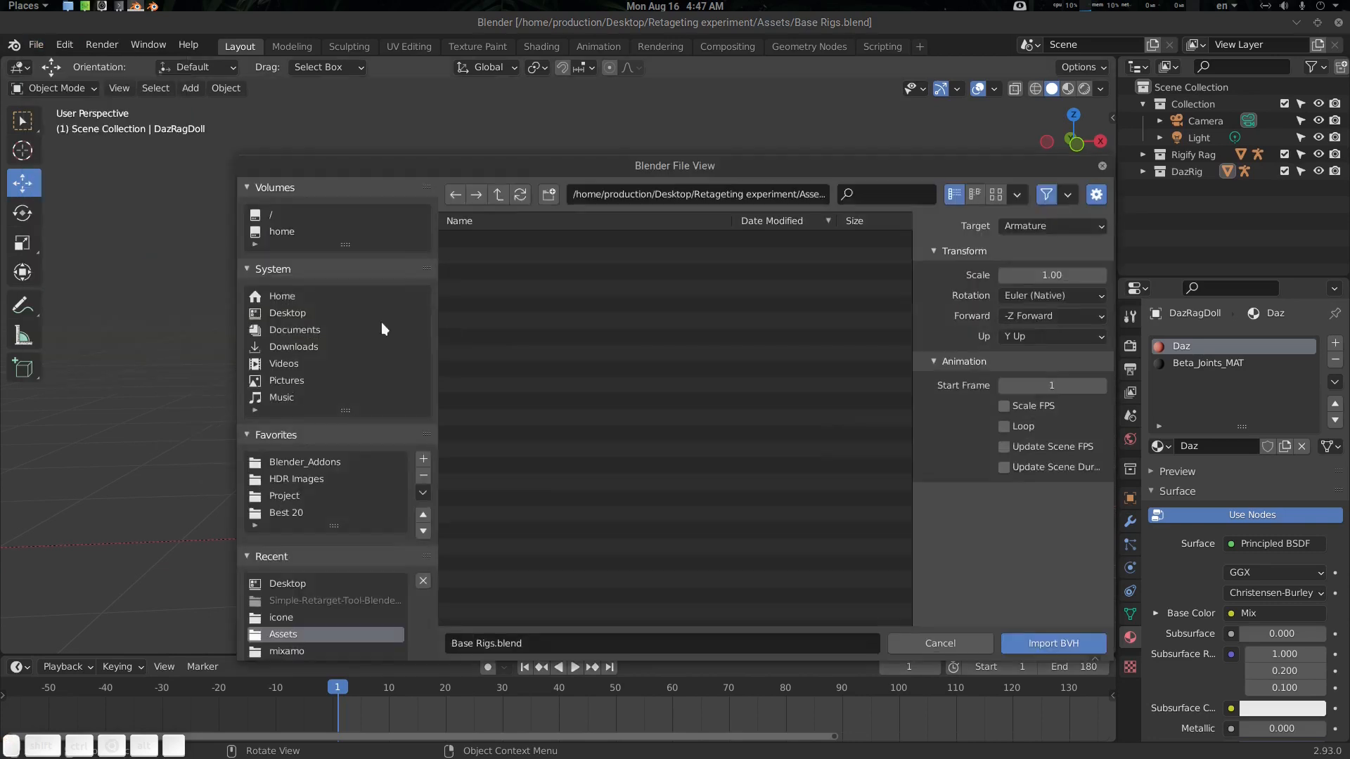
pyautogui.press('Escape')
# Search the add-on preferences for bvh to check that the BioVision Motion Capture add-on is enabled.
pyautogui.click(66, 45)
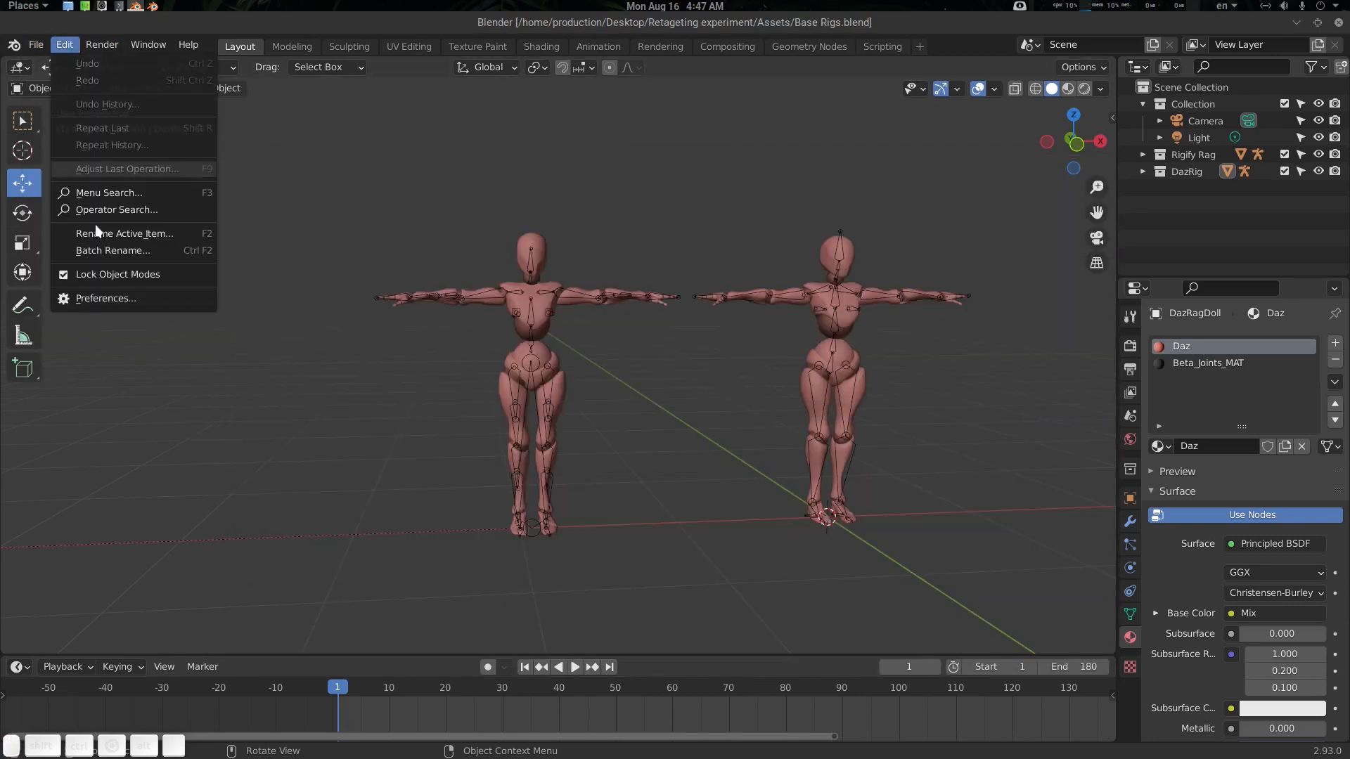
pyautogui.click(109, 298)
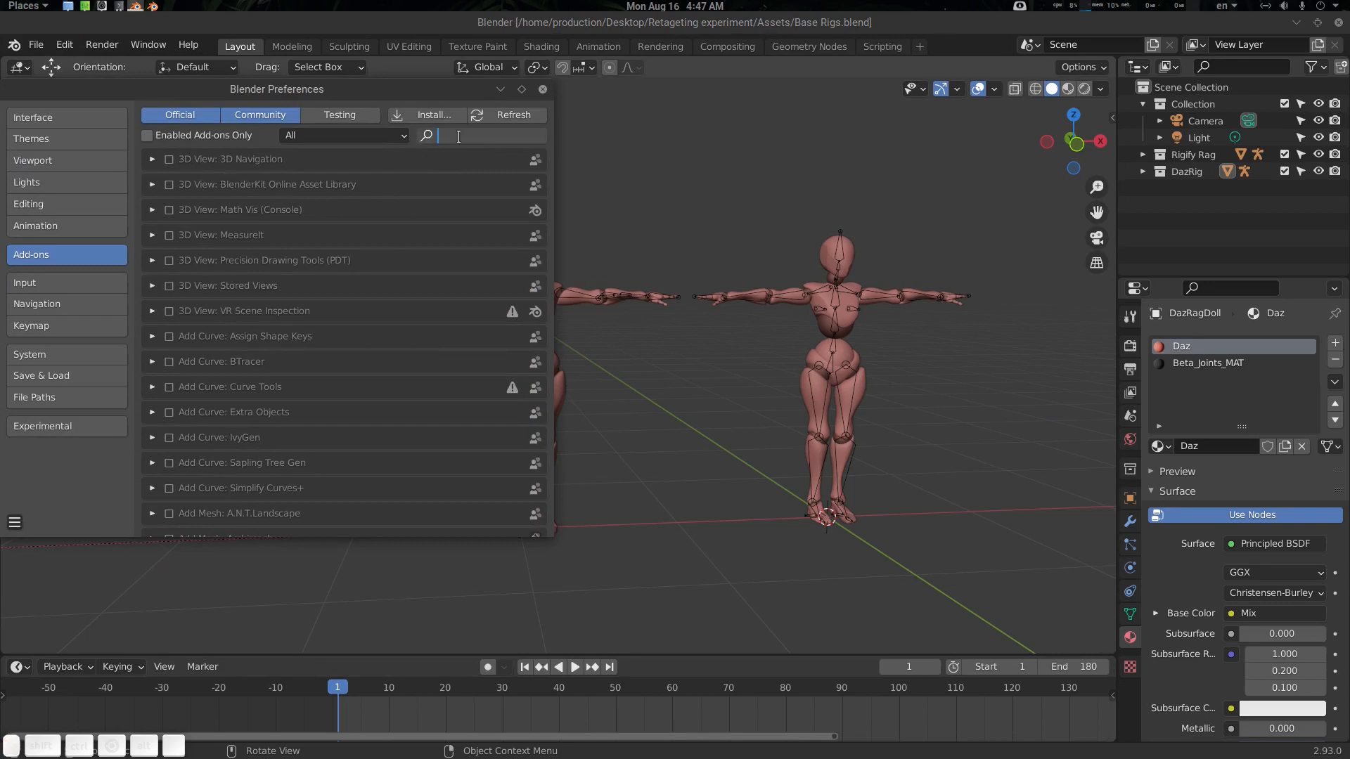
pyautogui.write('b')
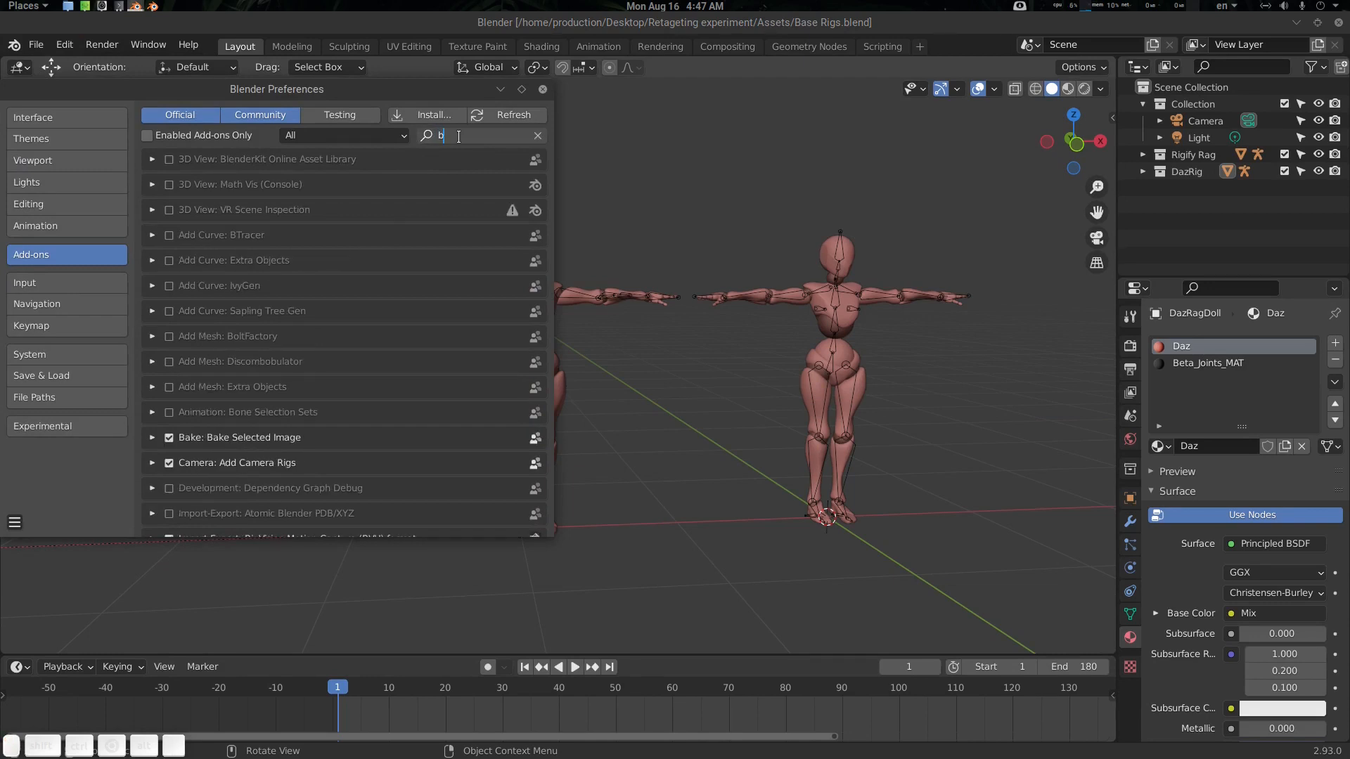
pyautogui.write('vh')
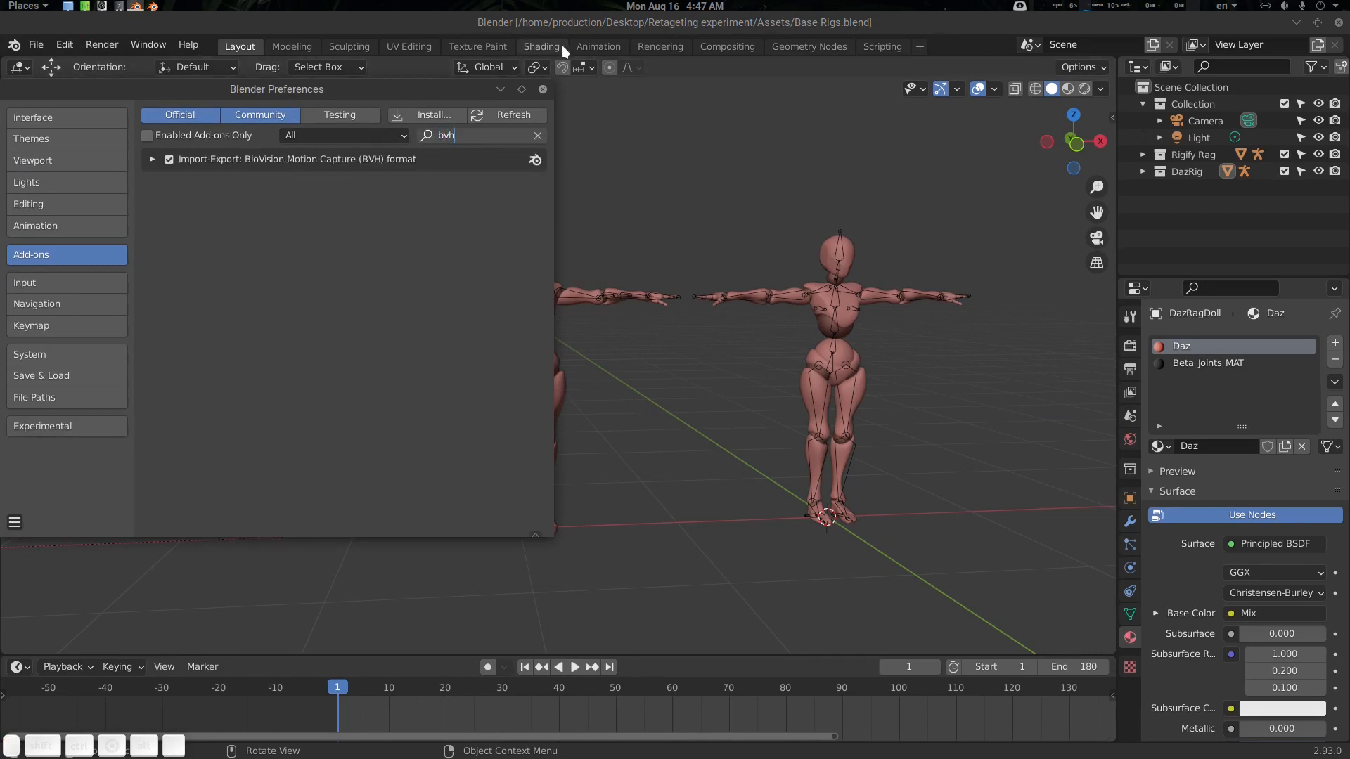
pyautogui.click(542, 88)
# Import the motion capture file Female1_D2_Wait.bvh from the Female1_bvh folder at scale 1.00.
pyautogui.click(32, 46)
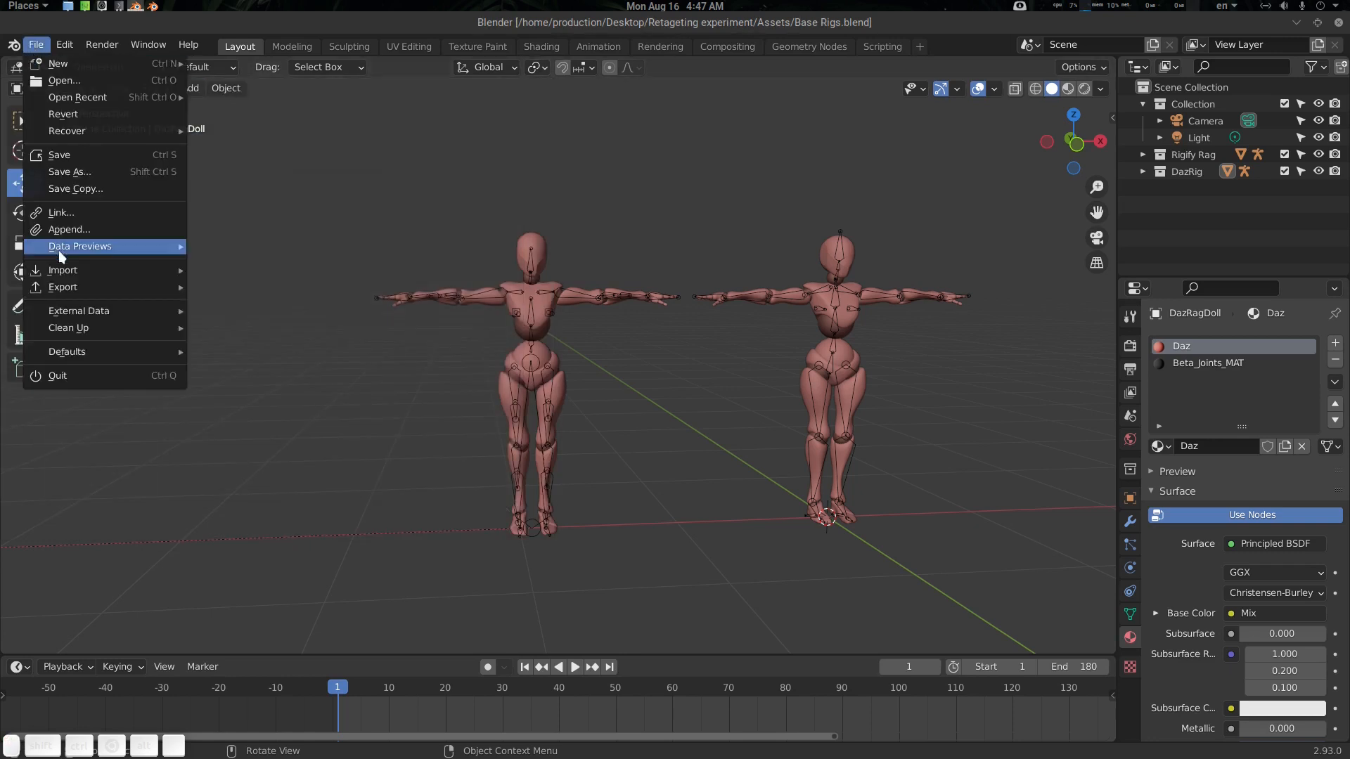
pyautogui.moveTo(89, 274)
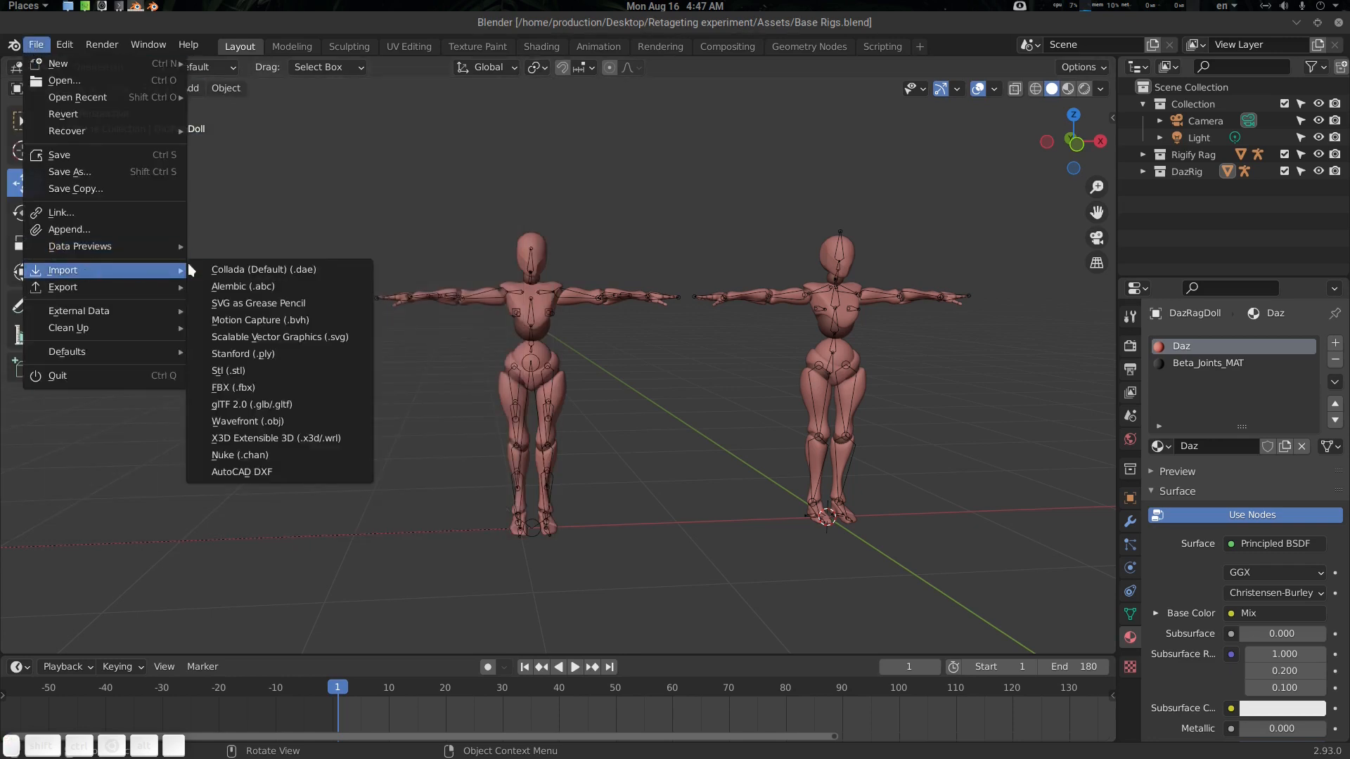
pyautogui.click(330, 325)
pyautogui.scroll(-5, 370, 579)
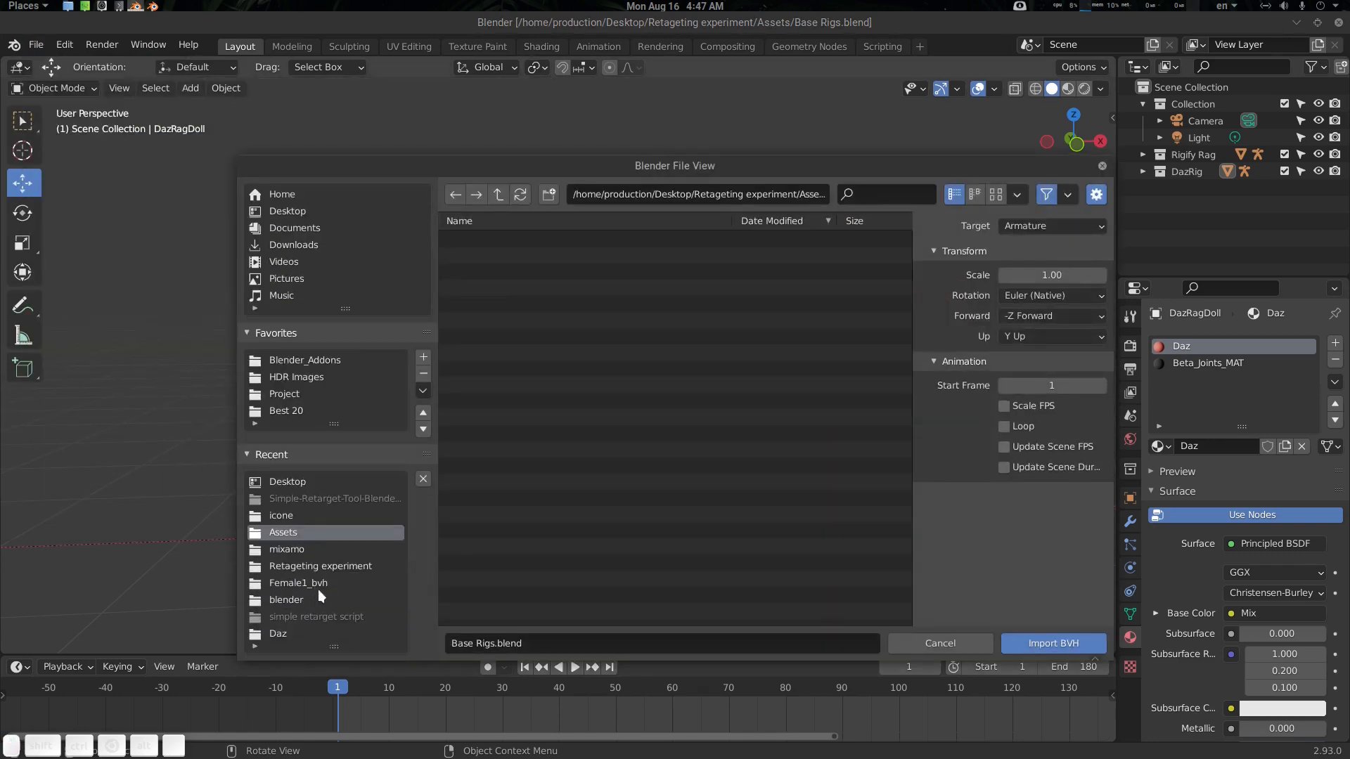
pyautogui.click(315, 581)
pyautogui.scroll(-10, 631, 416)
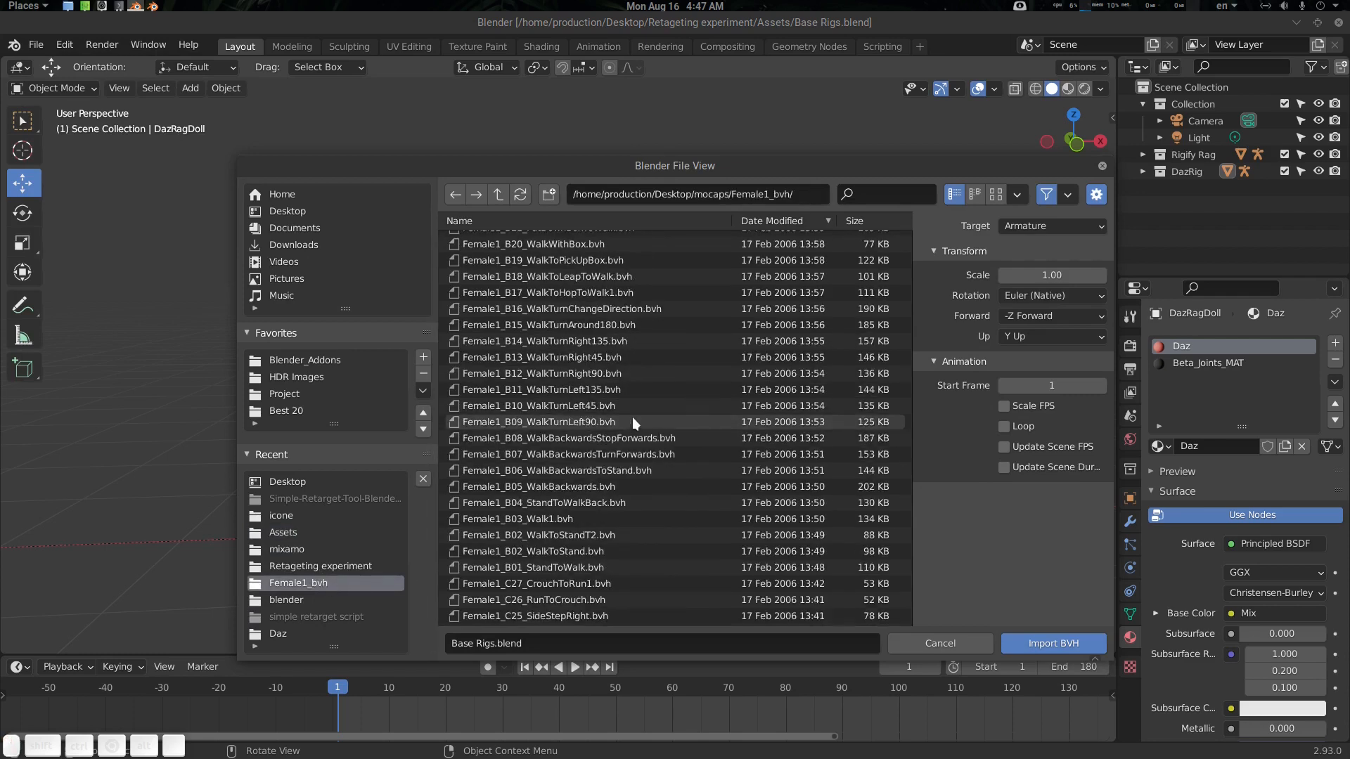
pyautogui.scroll(-8, 634, 473)
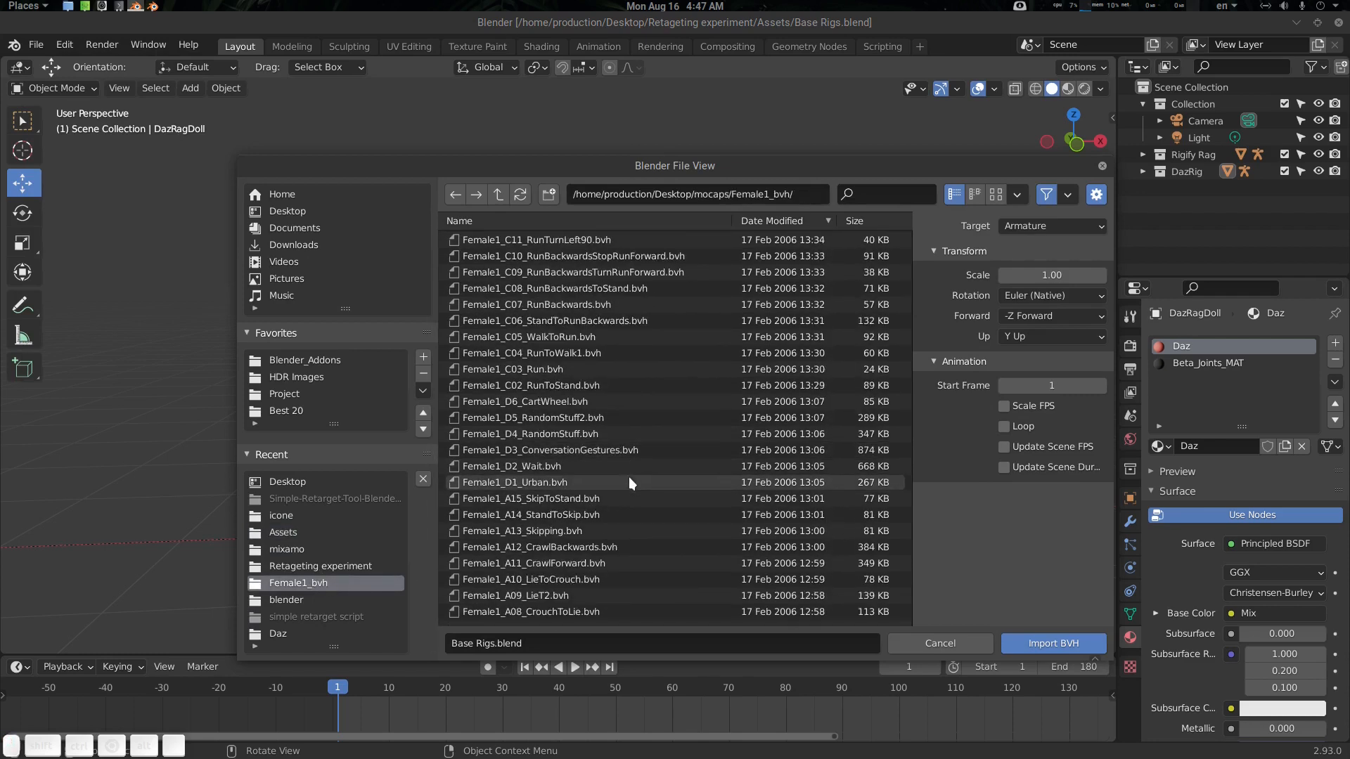
pyautogui.click(566, 468)
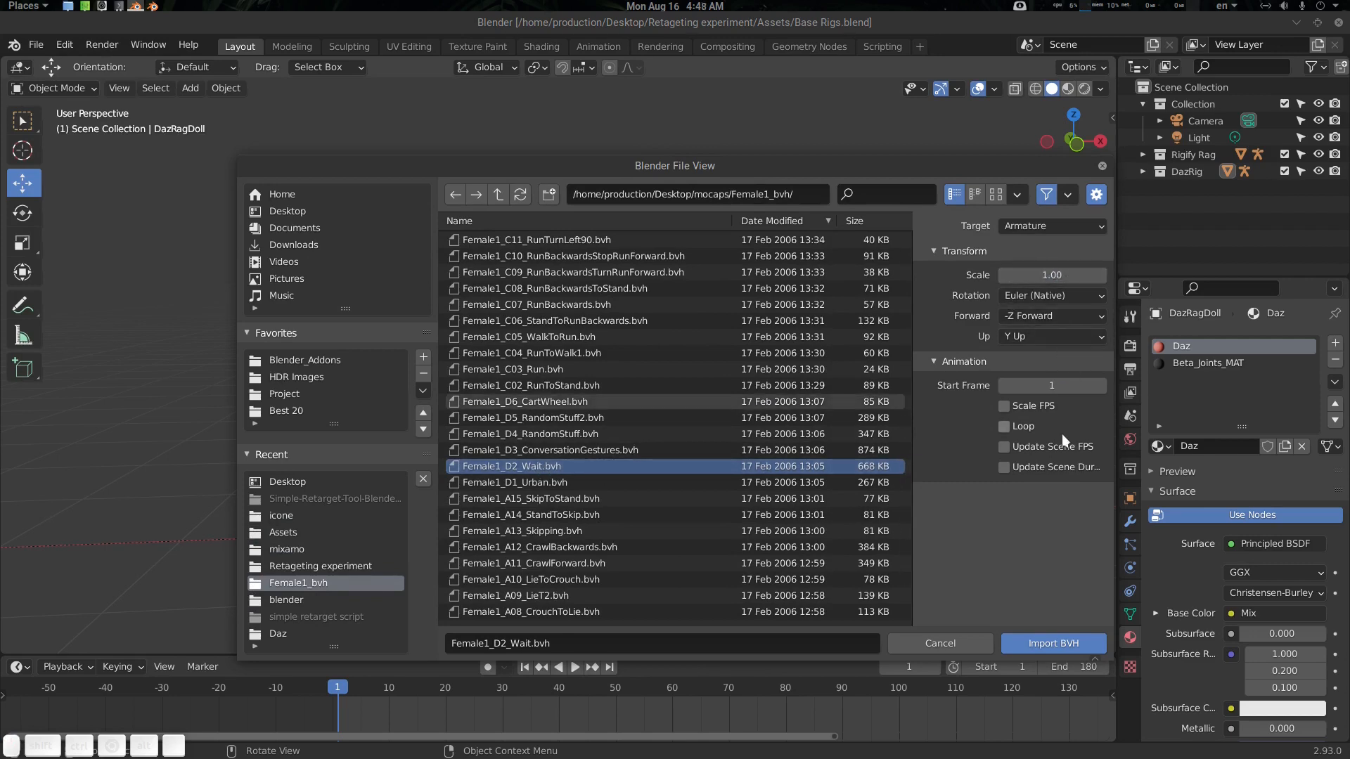
pyautogui.click(1060, 644)
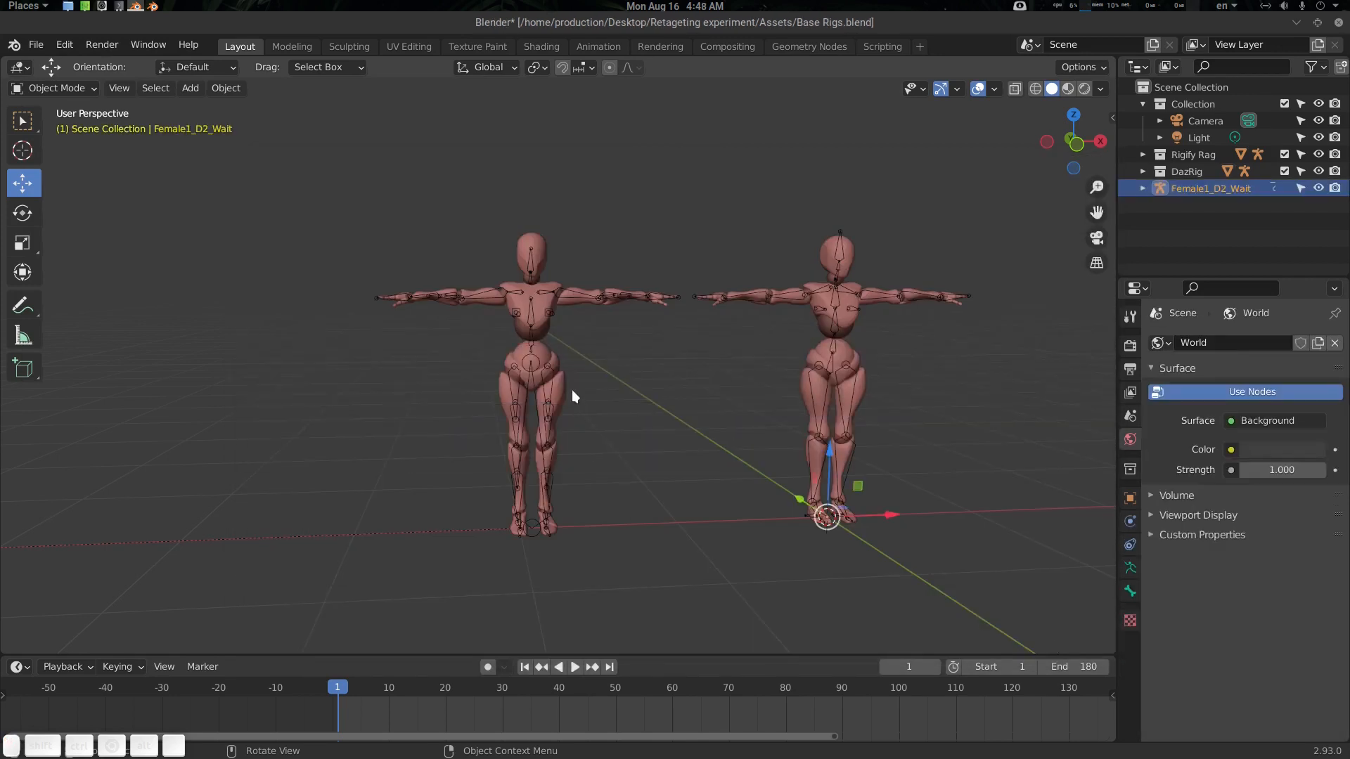
# Try scaling the oversized Female1_D2_Wait armature by 0.281 and delete it from the scene.
pyautogui.scroll(-19, 867, 426)
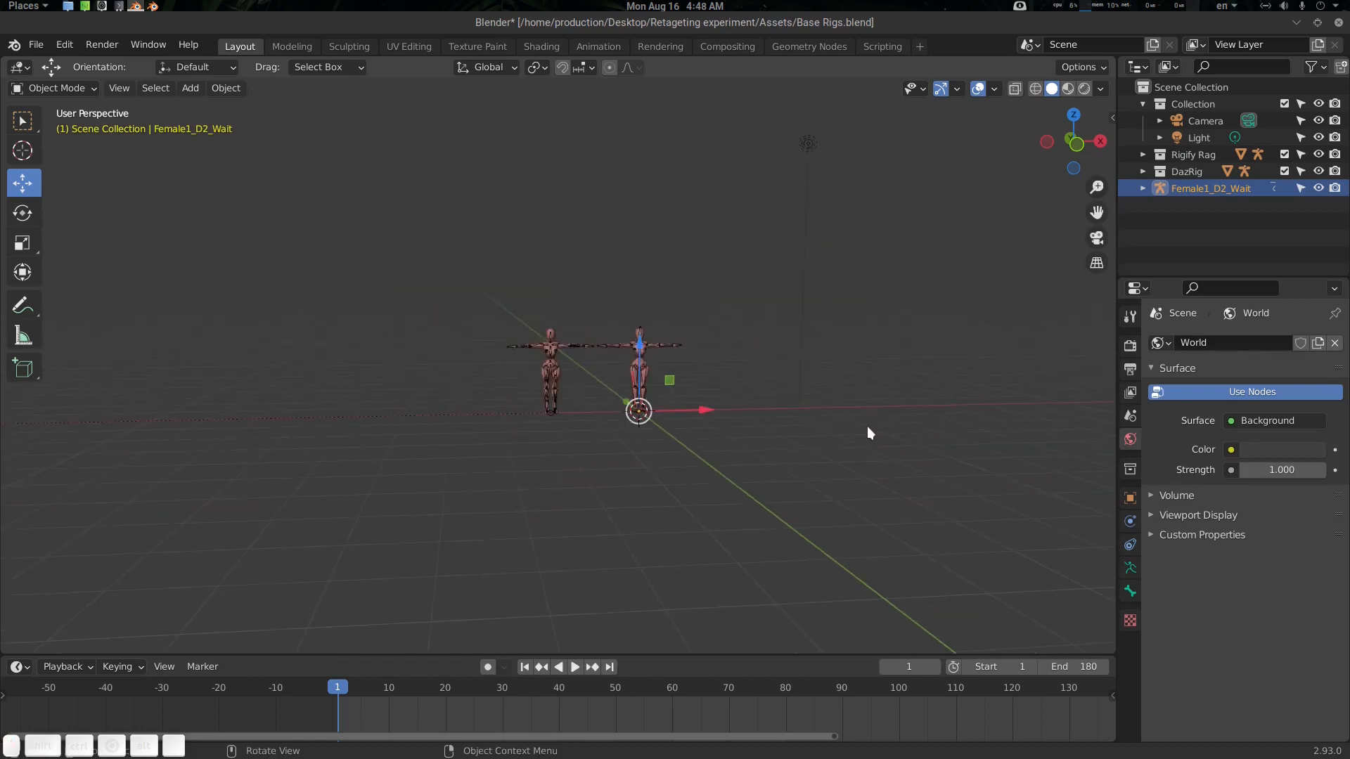
pyautogui.scroll(5, 867, 426)
pyautogui.scroll(12, 866, 426)
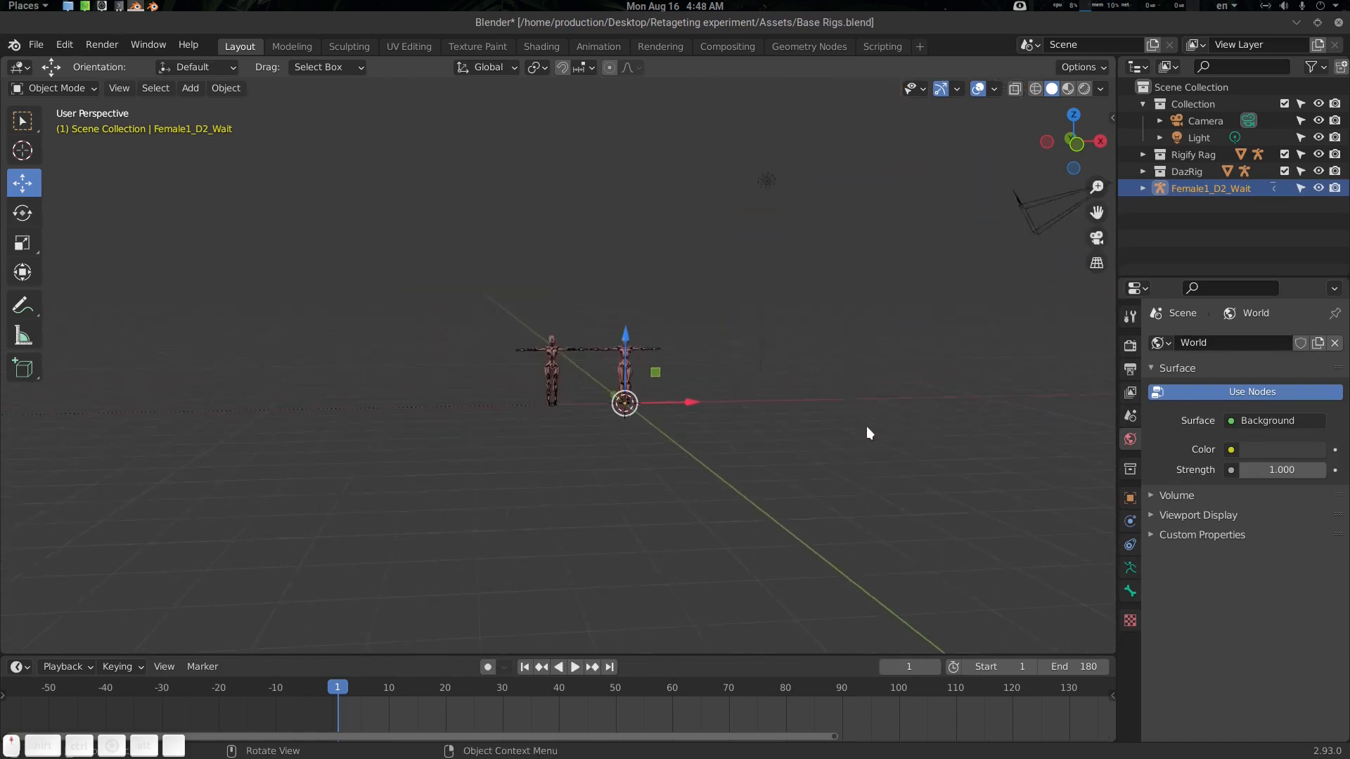
pyautogui.press('s')
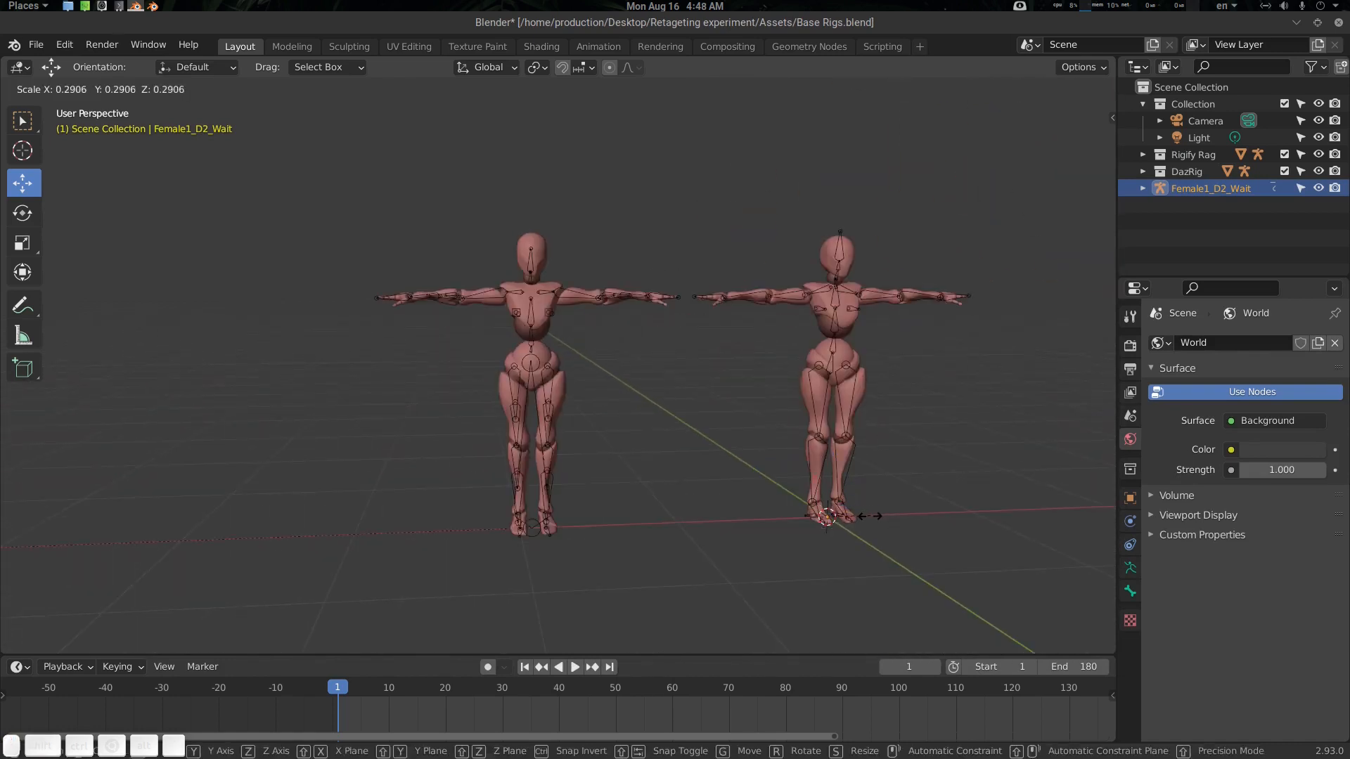
pyautogui.click(869, 516)
pyautogui.scroll(-8, 875, 492)
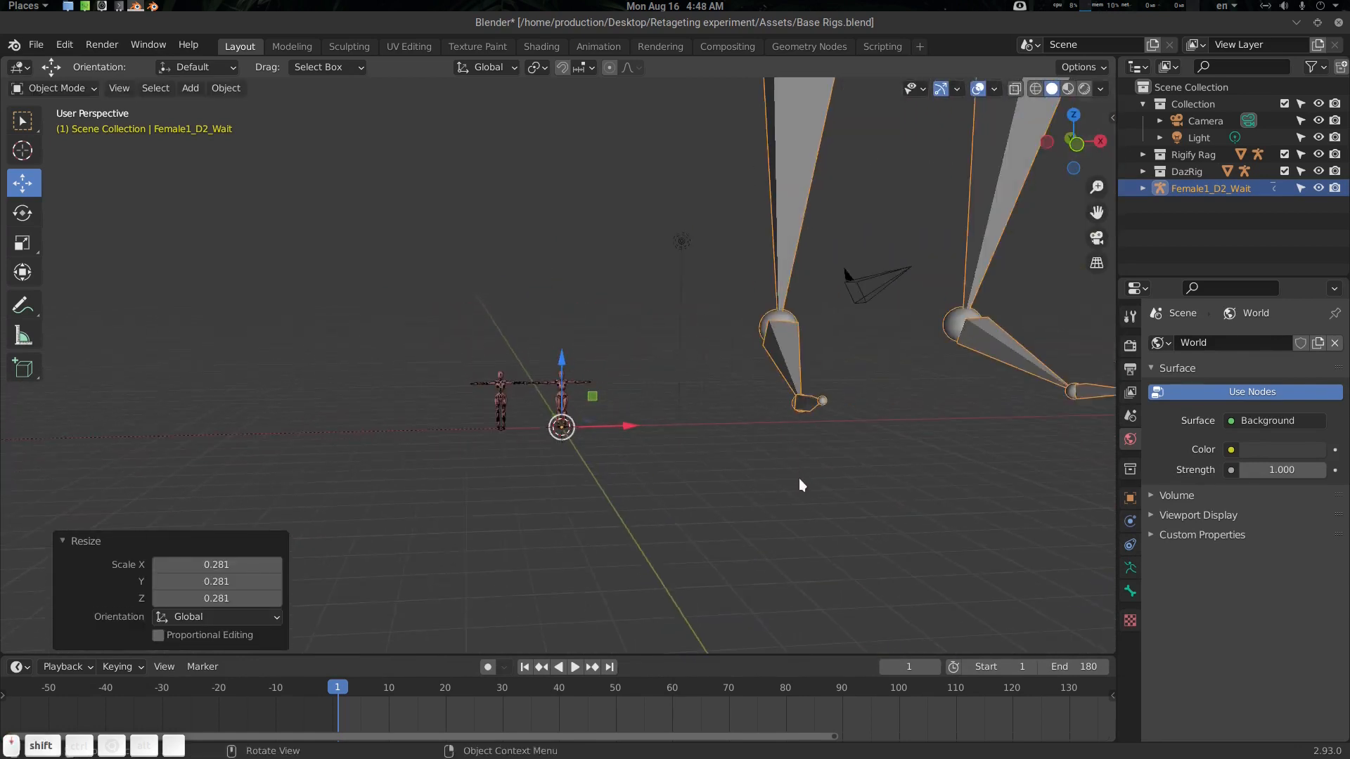
pyautogui.scroll(4, 800, 486)
pyautogui.press('Delete')
# Import Female1_D2_Wait.bvh from the Female1_bvh folder with the import scale set to 0.10.
pyautogui.click(35, 45)
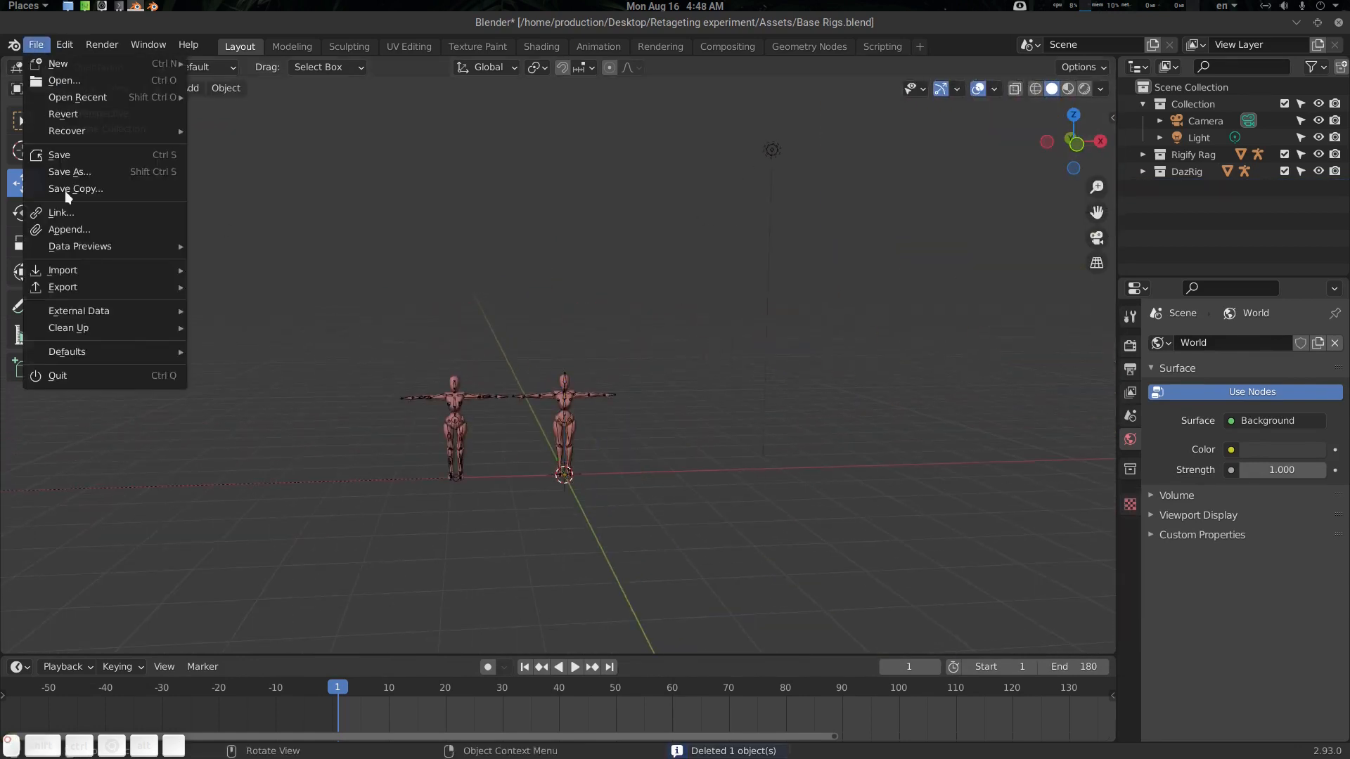
pyautogui.moveTo(96, 273)
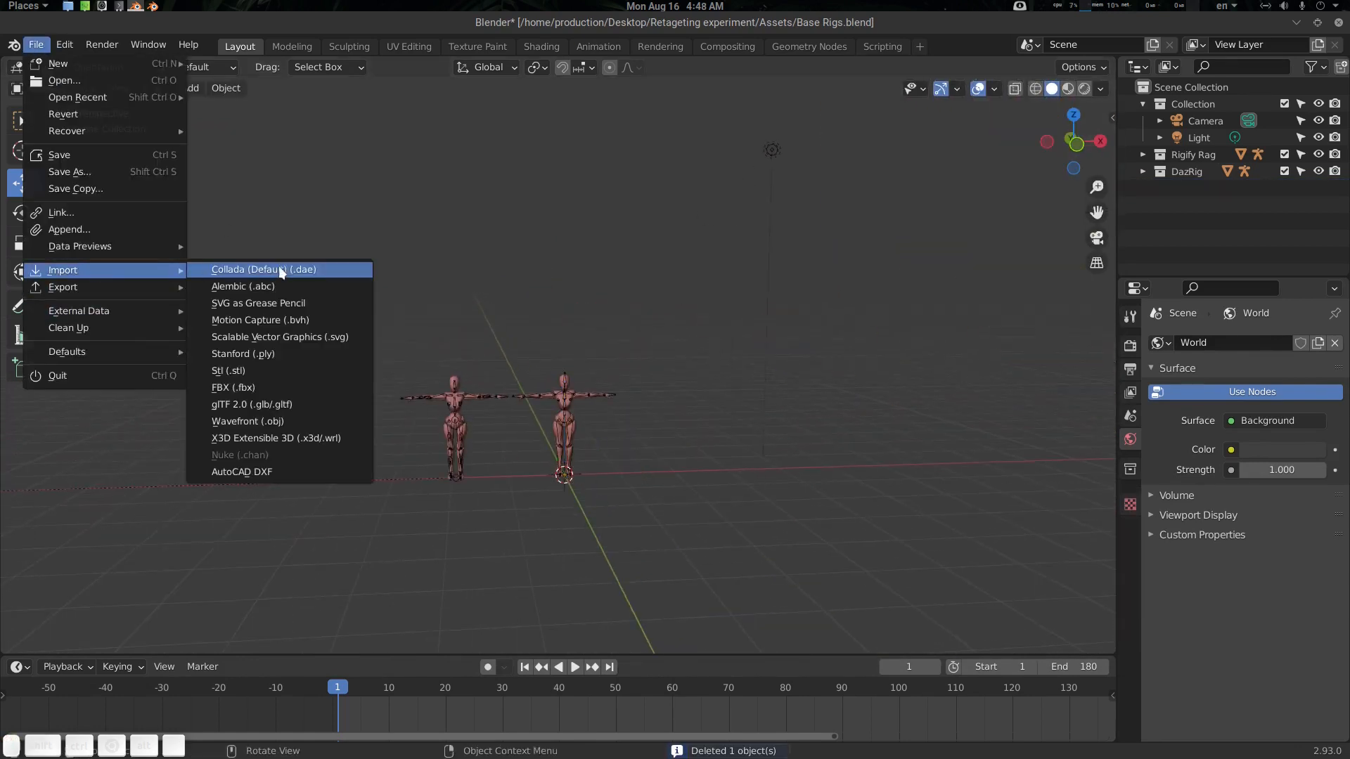
pyautogui.click(297, 320)
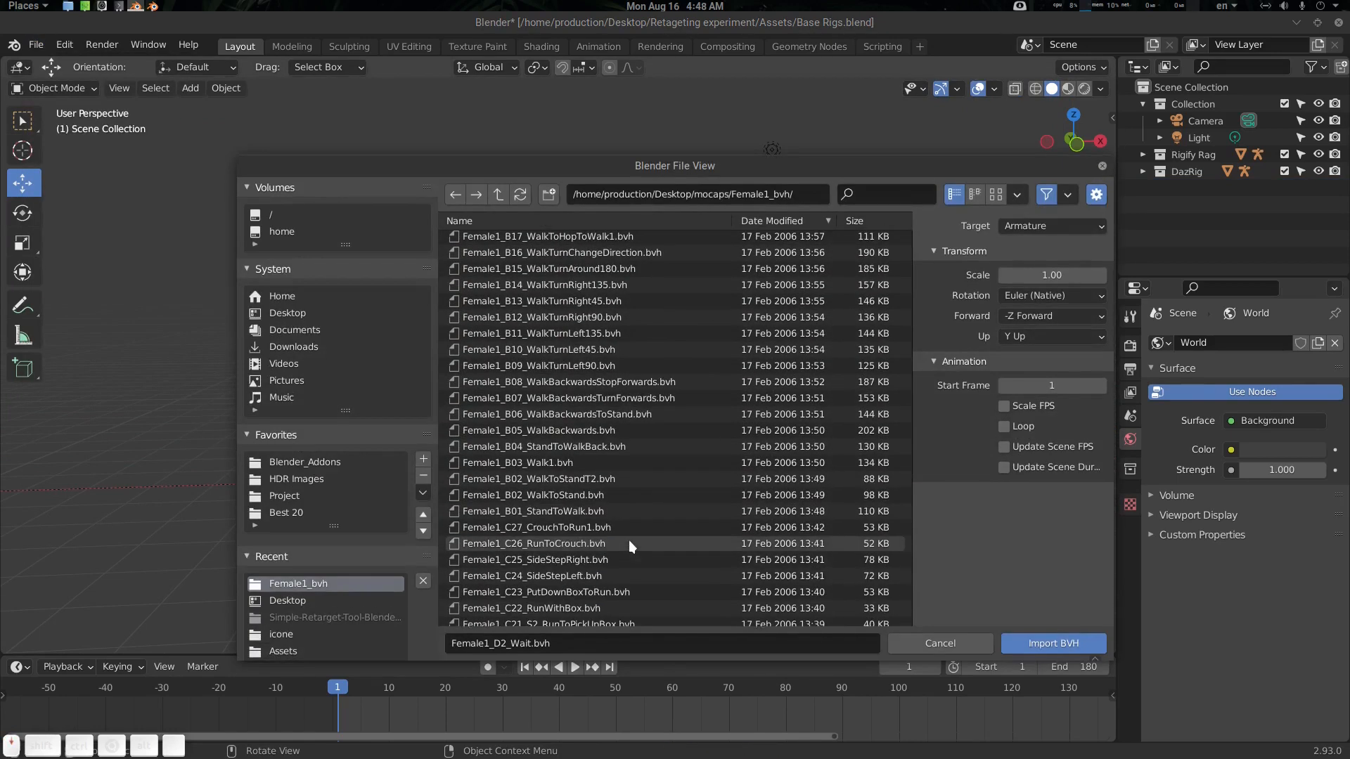
pyautogui.scroll(-10, 629, 540)
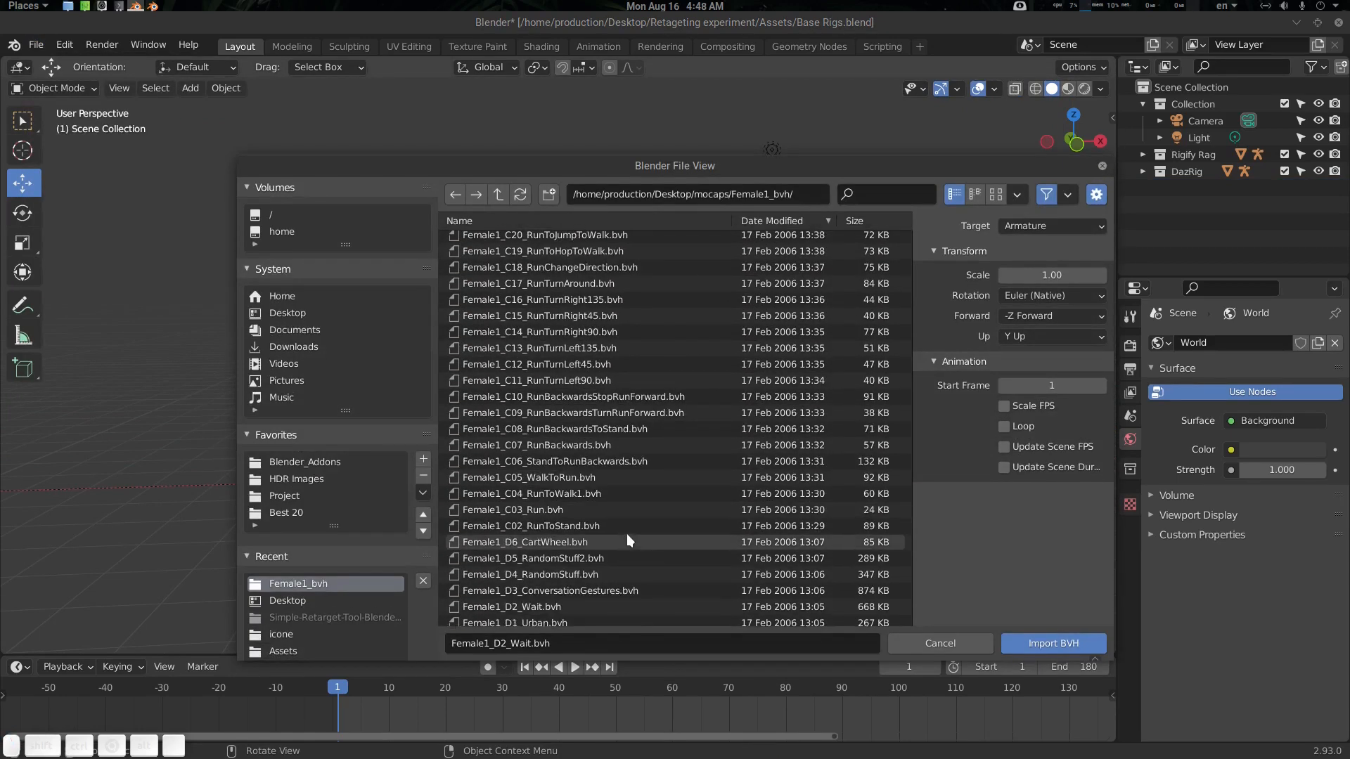
pyautogui.scroll(-2, 626, 534)
pyautogui.click(564, 552)
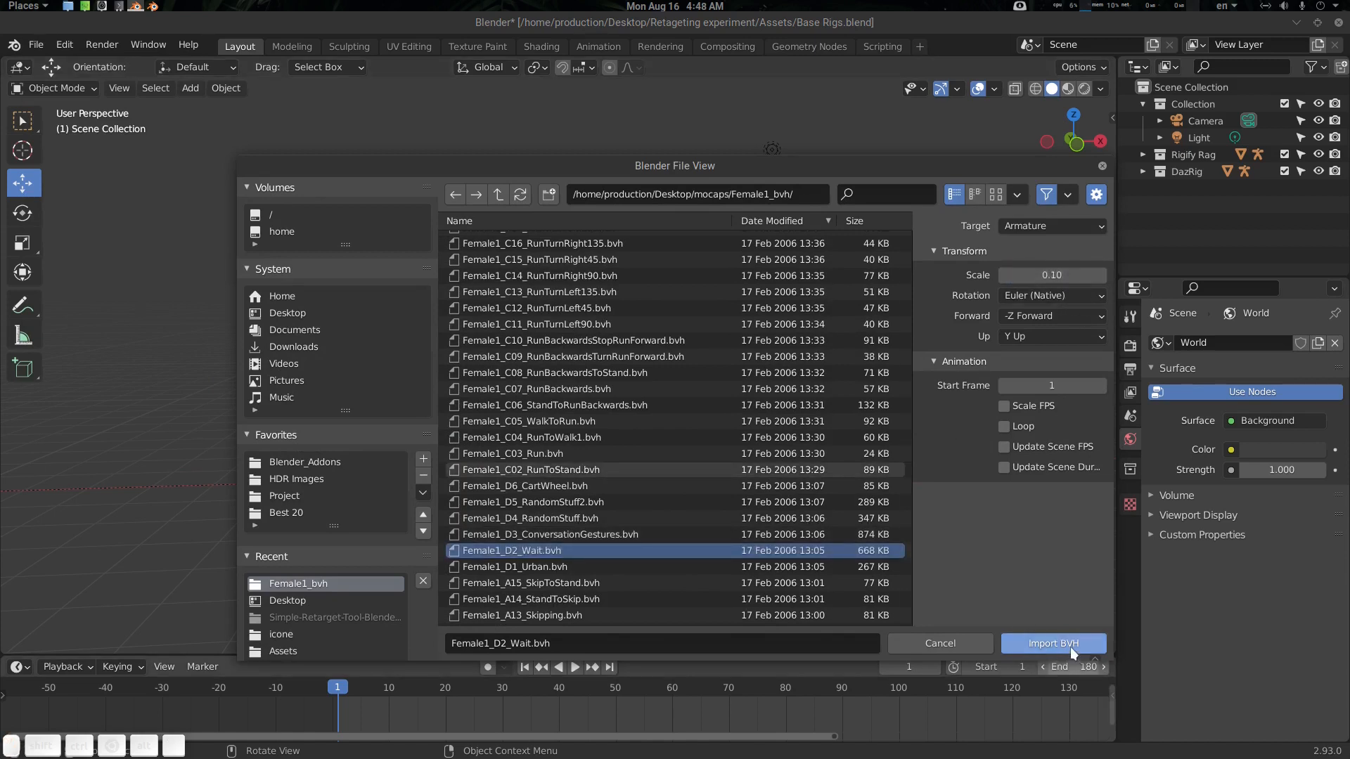
pyautogui.click(1052, 643)
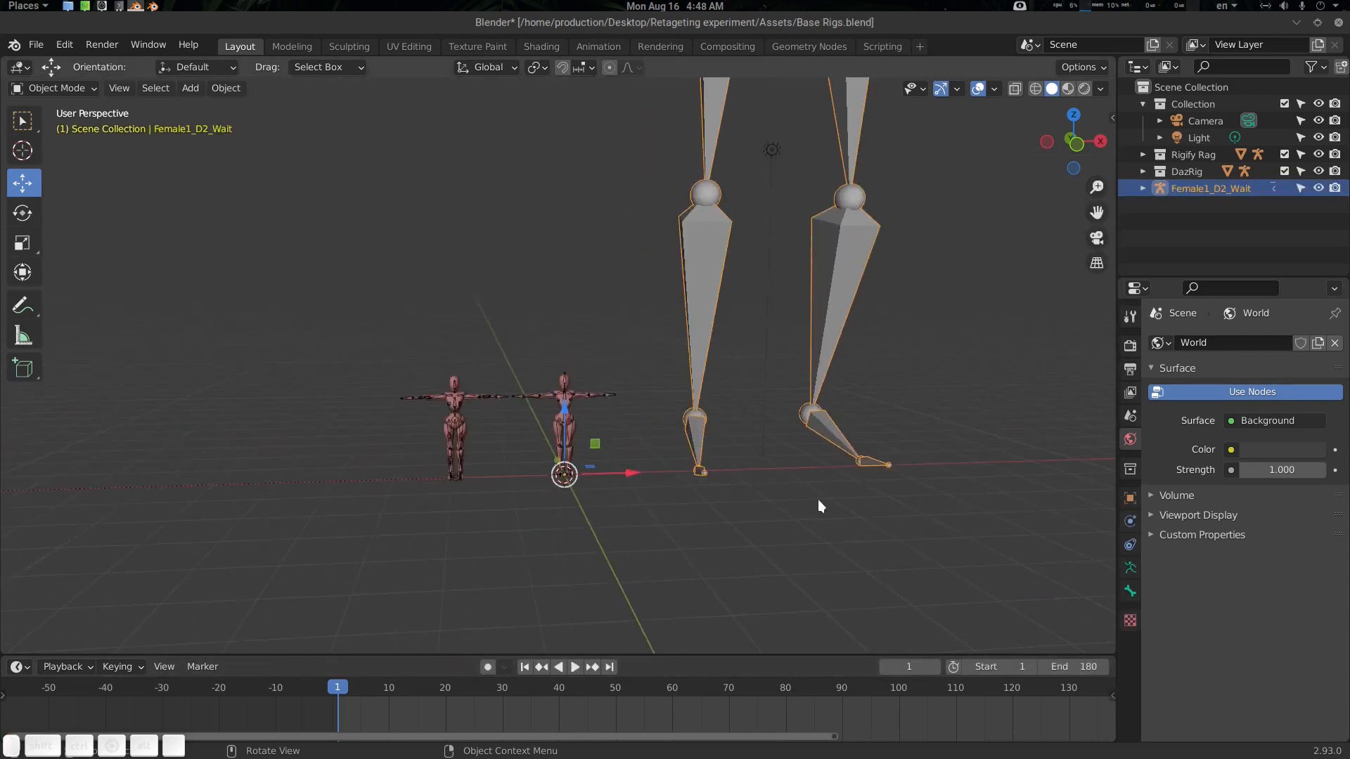
# Scale the Female1_D2_Wait armature by about 0.107 to match the height of the two rigged figures.
pyautogui.press('s')
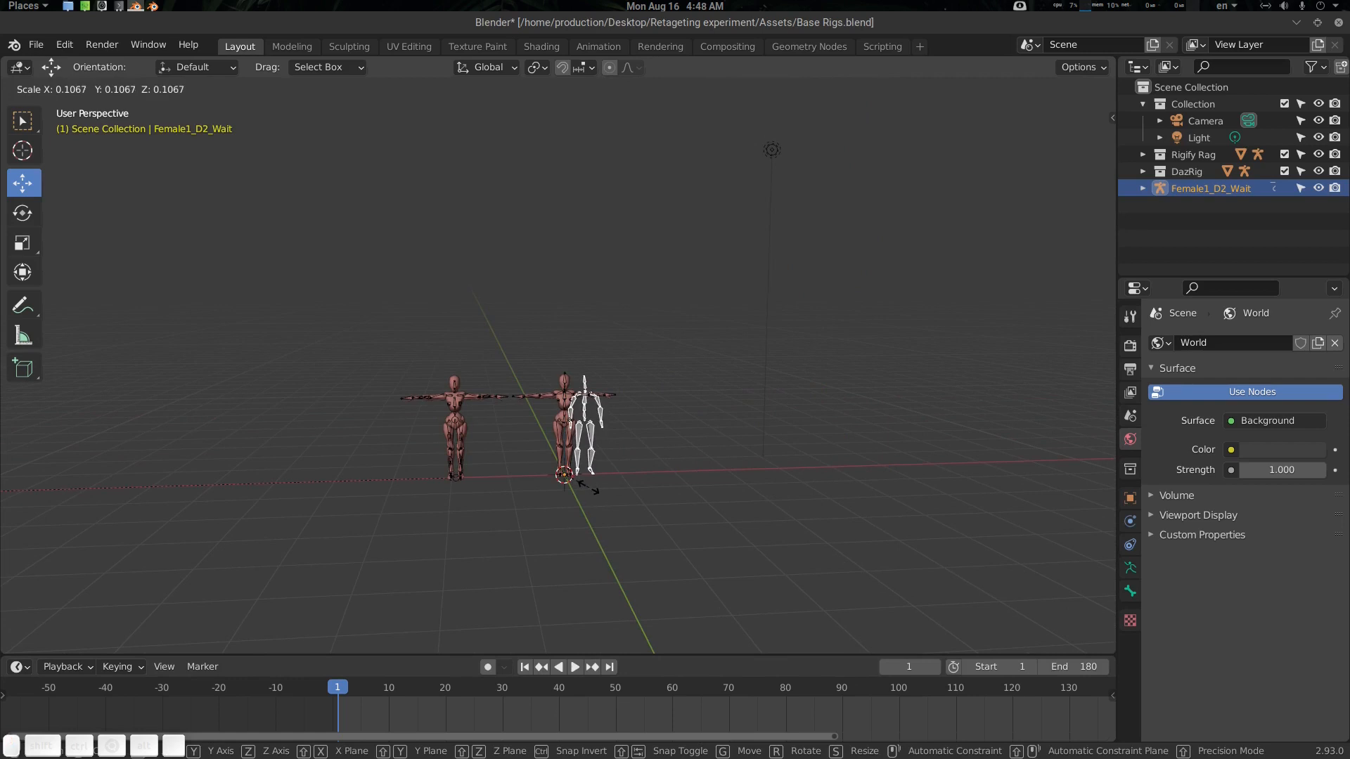
pyautogui.click(589, 487)
pyautogui.scroll(5, 633, 450)
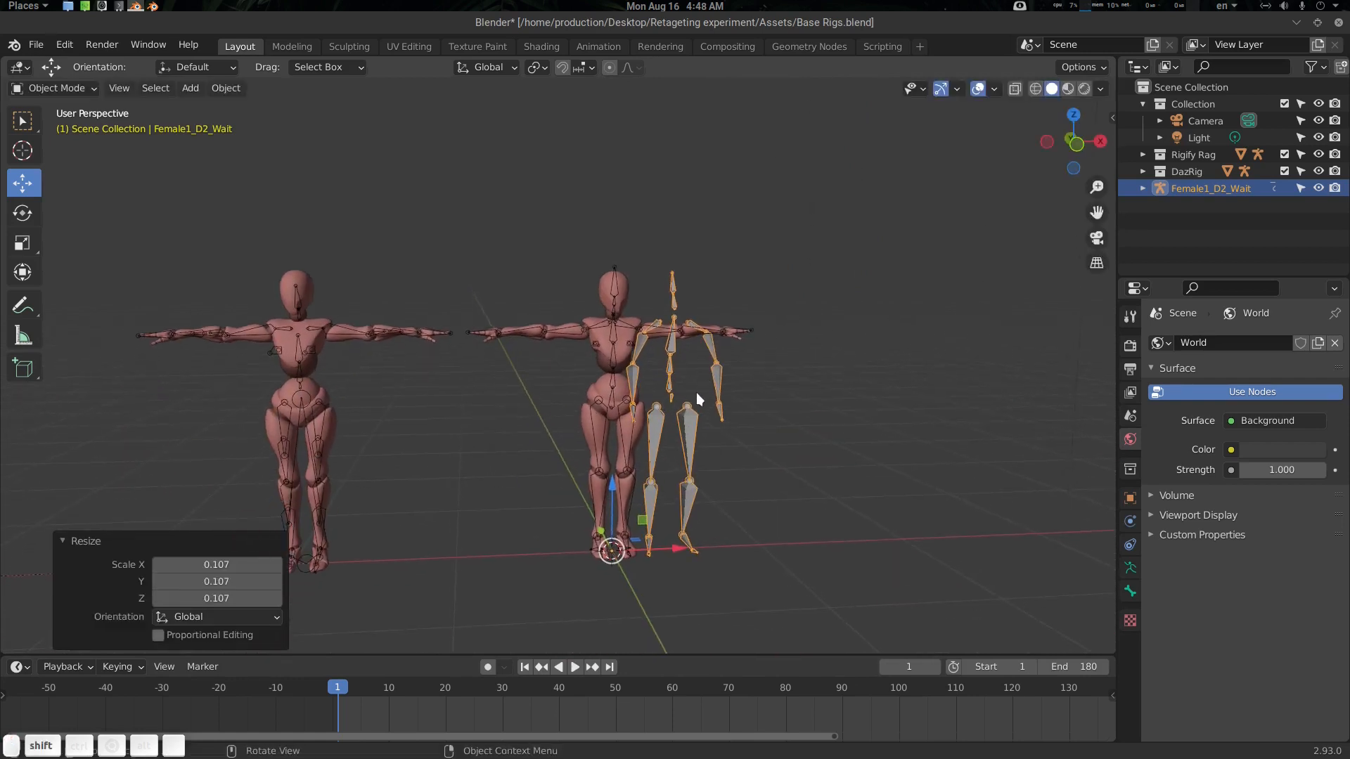
# Convert the Female1_D2_Wait armature's scale to delta transforms and apply its rotation.
pyautogui.press('n')
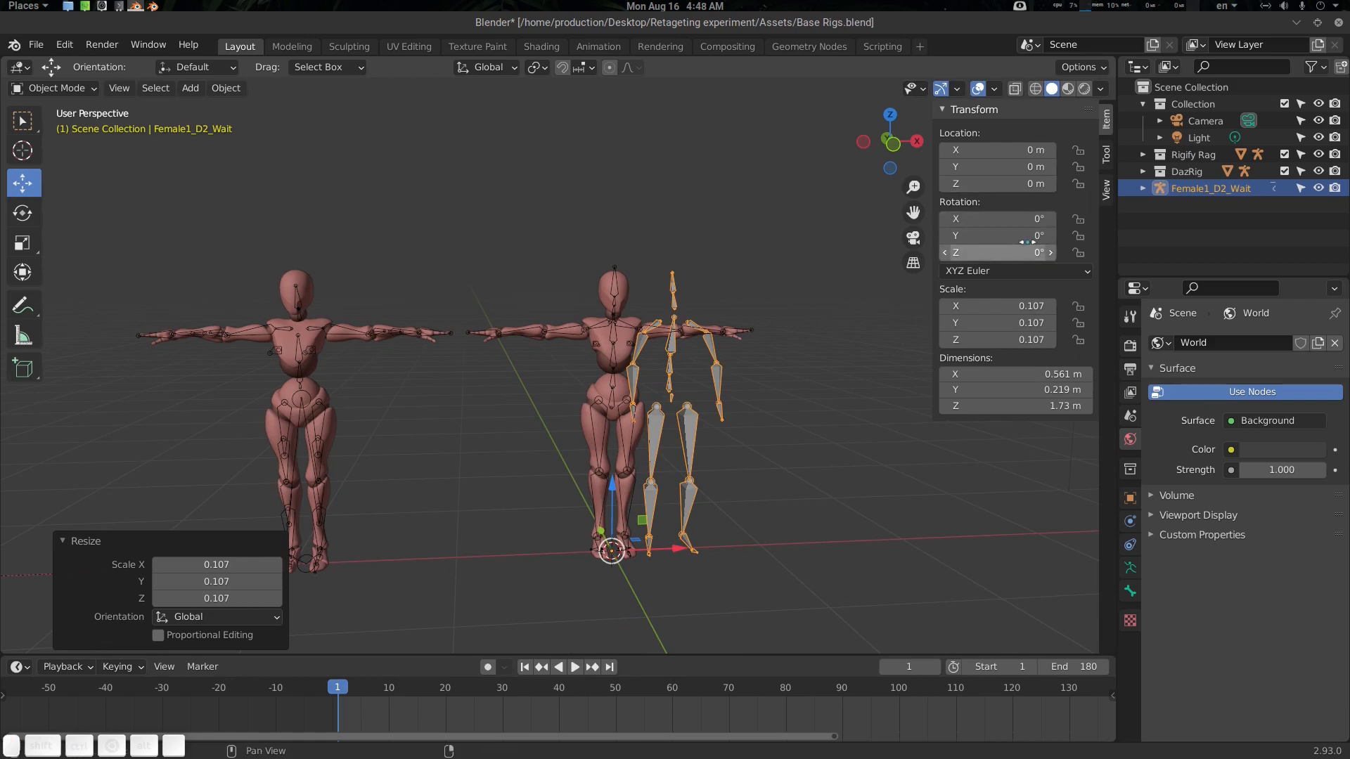
pyautogui.hotkey('ctrl', 'a')
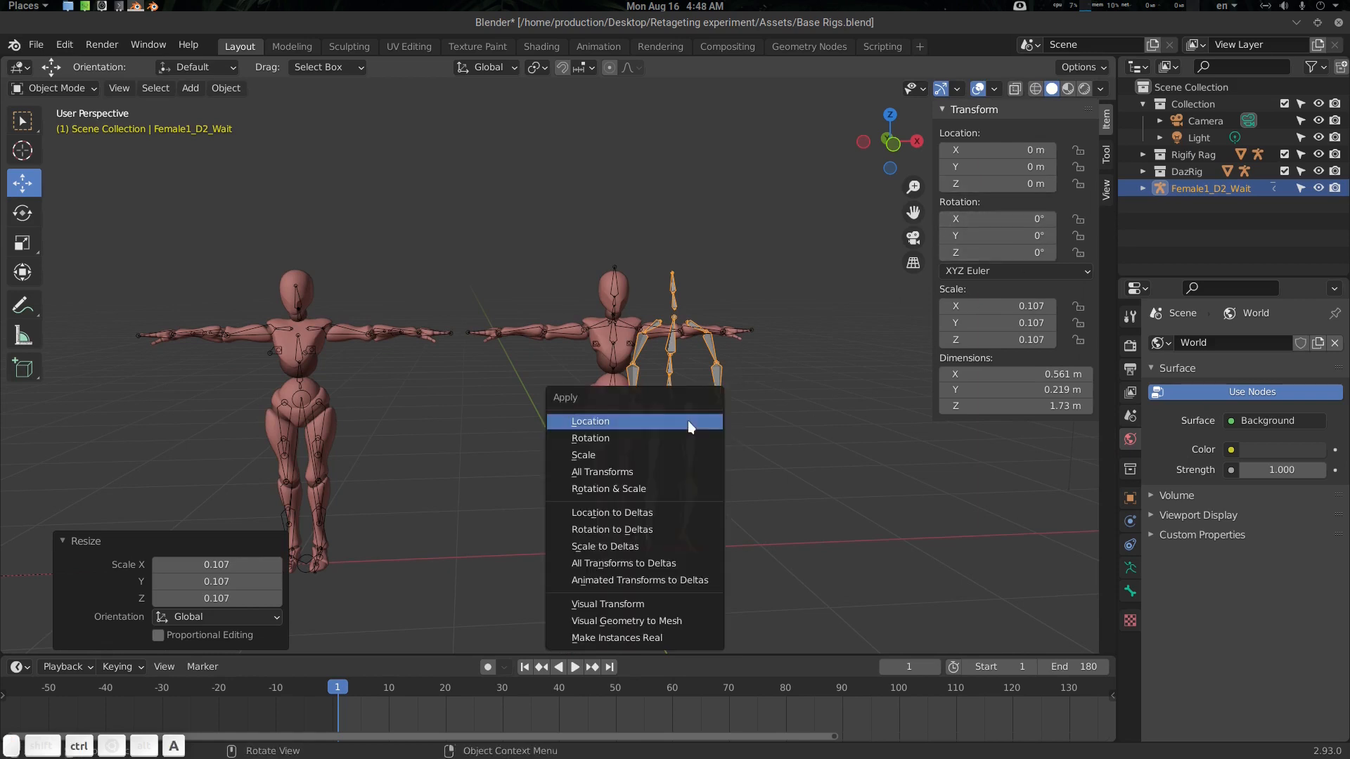
pyautogui.click(630, 547)
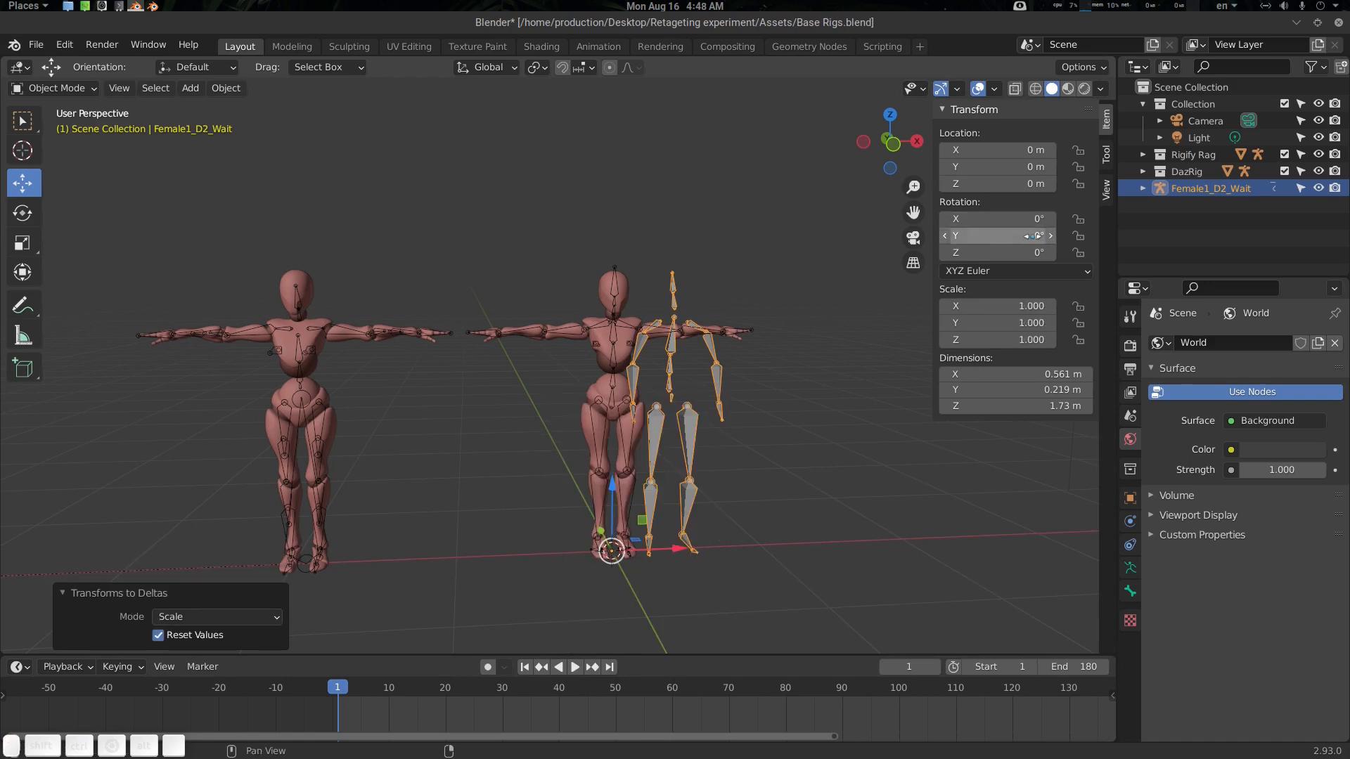
pyautogui.hotkey('ctrl', 'a')
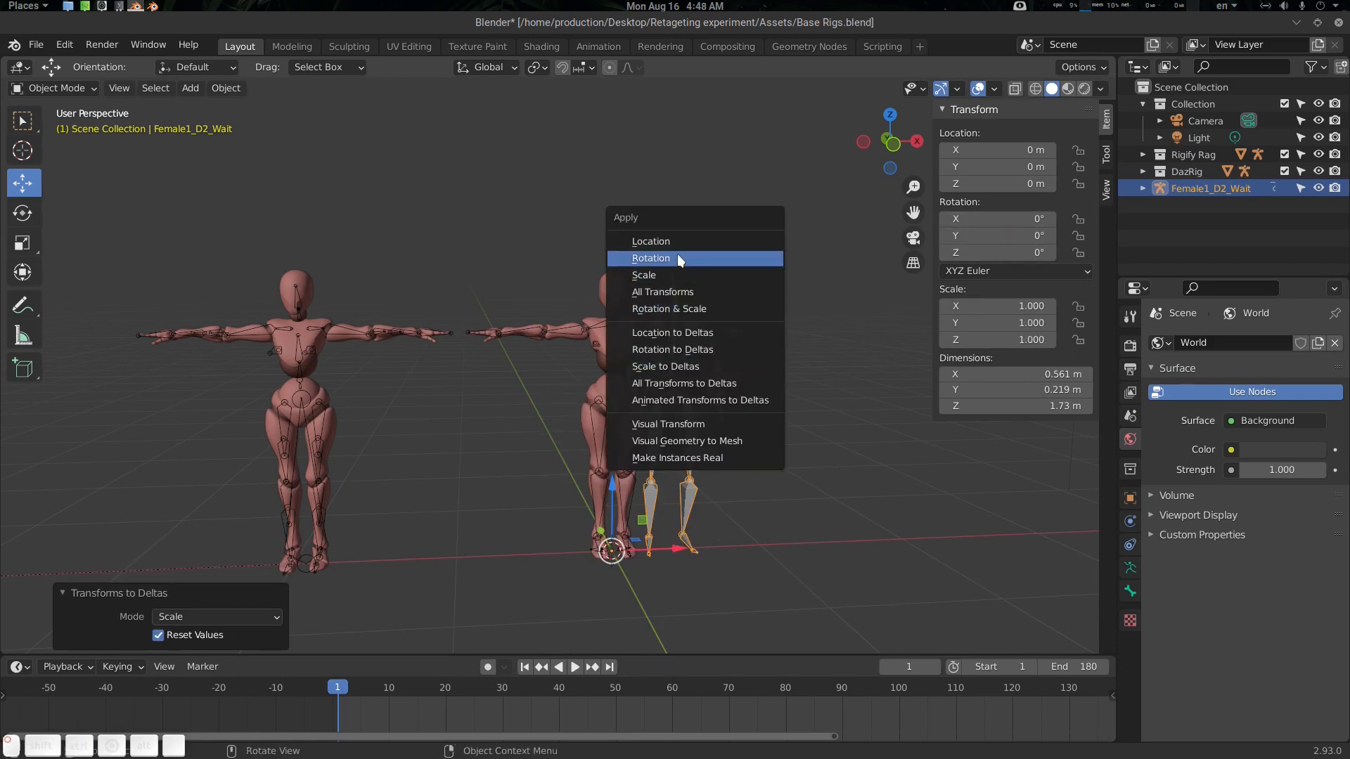
pyautogui.click(677, 257)
# Move the Female1_D2_Wait armature along X to about -3.41 m, so it stands beside the Daz figure.
pyautogui.moveTo(678, 546); pyautogui.dragTo(84, 573)
pyautogui.keyDown('shift'); pyautogui.moveTo(289, 380); pyautogui.dragTo(422, 416, button='middle'); pyautogui.keyUp('shift')
pyautogui.click(378, 459)
pyautogui.moveTo(378, 459); pyautogui.dragTo(365, 446, button='middle')
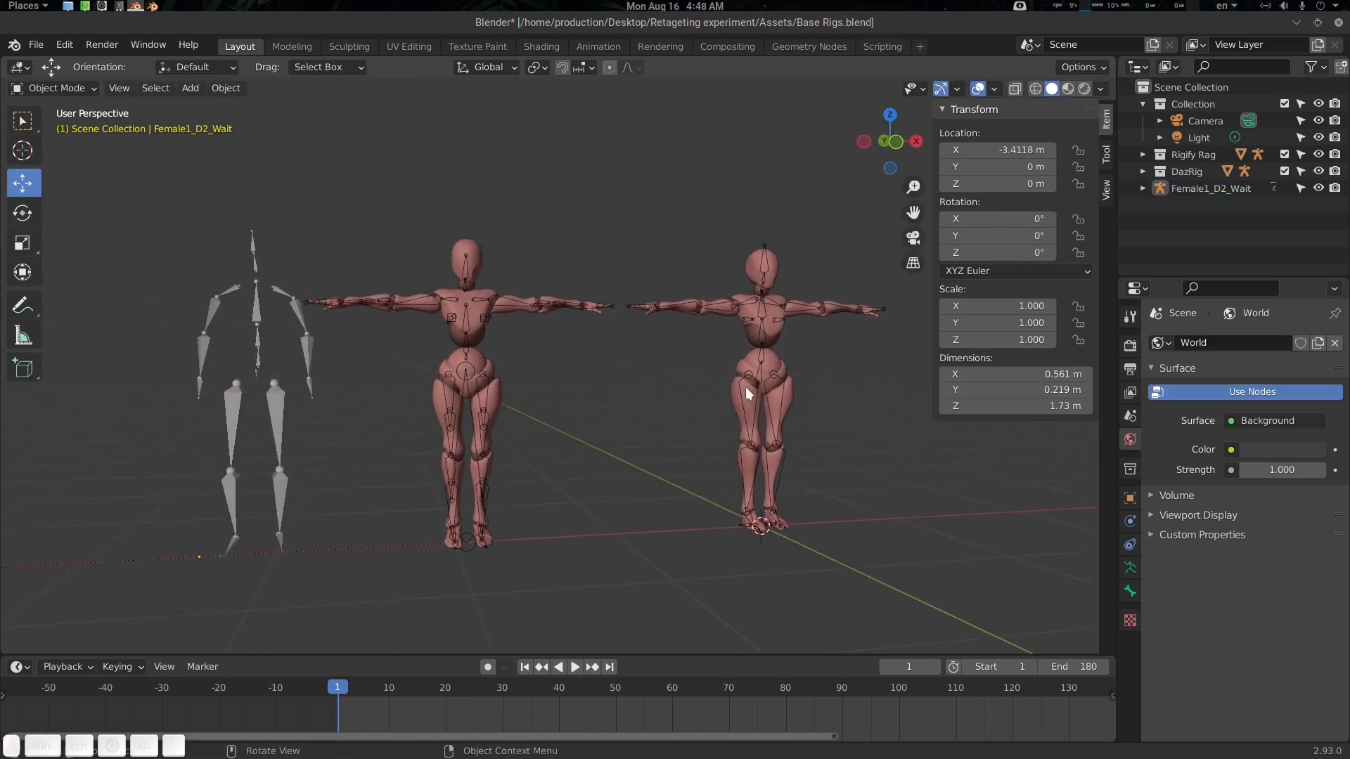
pyautogui.click(308, 345)
pyautogui.keyDown('shift'); pyautogui.click(758, 364); pyautogui.keyUp('shift')
pyautogui.moveTo(790, 395); pyautogui.dragTo(762, 403, button='middle')
# Raise the head of Daz Rig's root bone 0.8503 m along Z in edit mode, up to the pelvis.
pyautogui.click(442, 379)
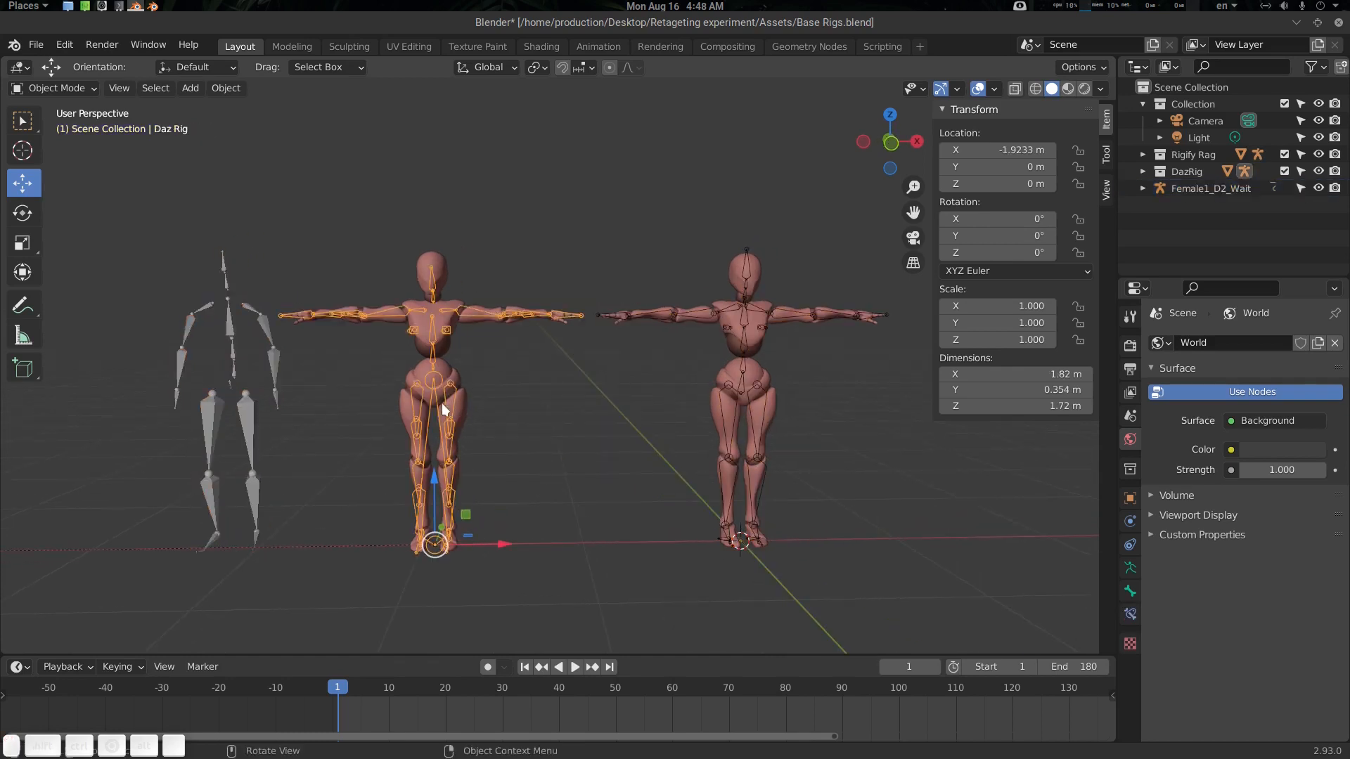
pyautogui.press('Tab')
pyautogui.click(585, 400)
pyautogui.keyDown('shift'); pyautogui.moveTo(477, 508); pyautogui.dragTo(516, 467, button='middle'); pyautogui.keyUp('shift')
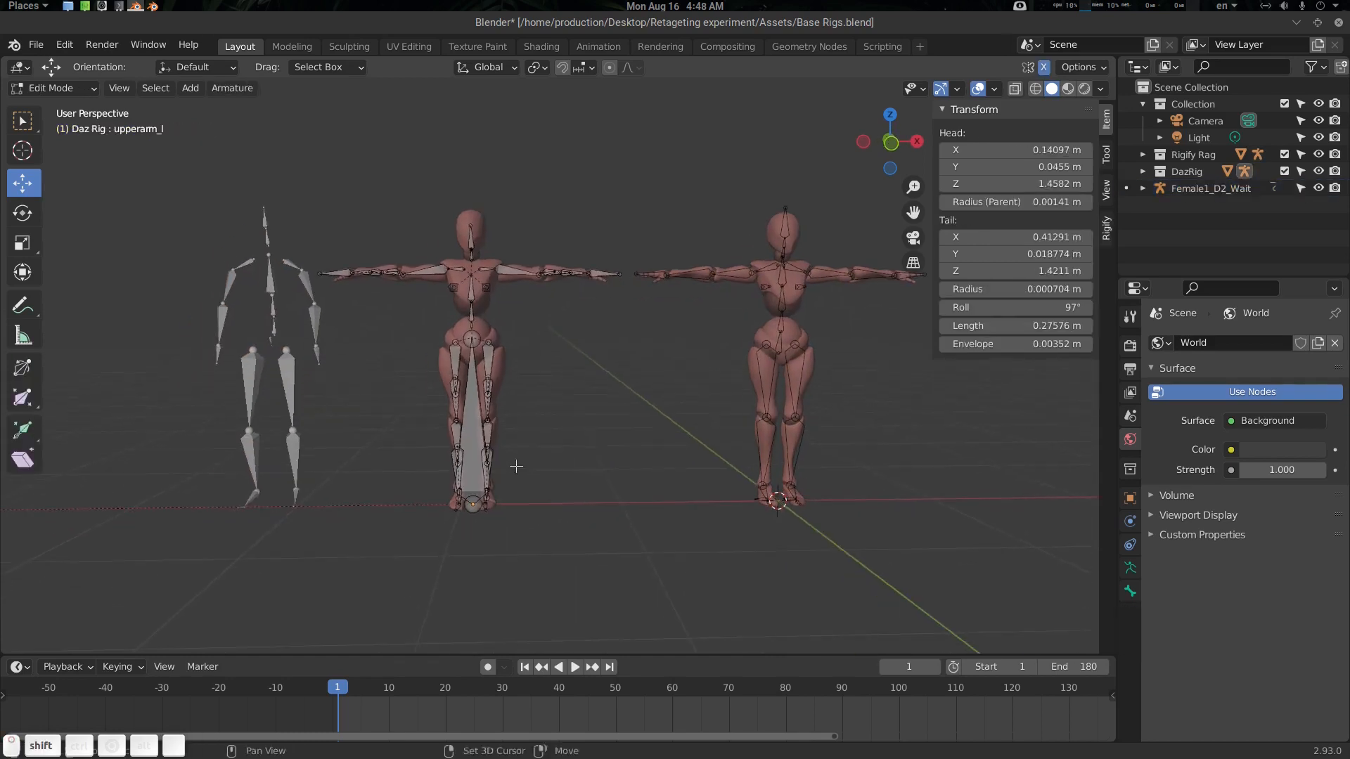
pyautogui.moveTo(476, 456); pyautogui.dragTo(480, 362)
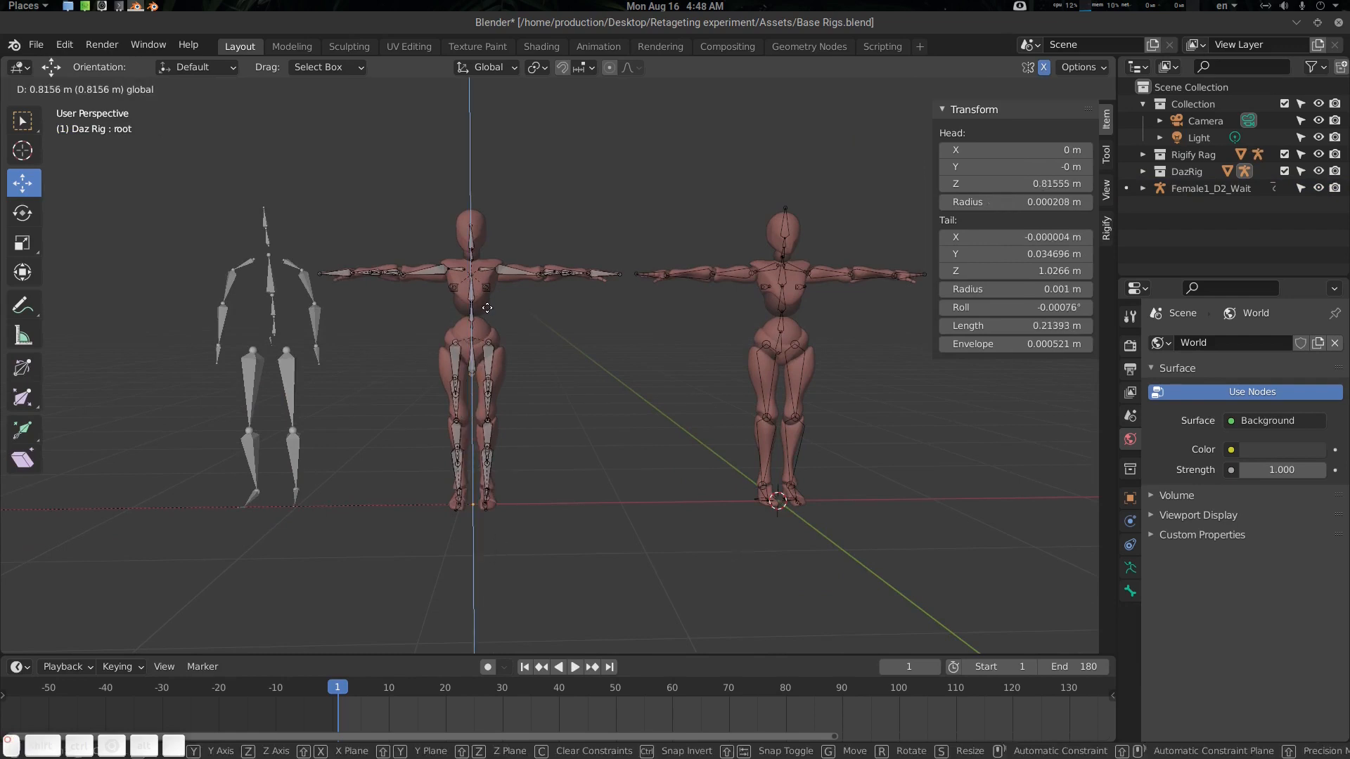
pyautogui.moveTo(487, 306); pyautogui.dragTo(486, 308)
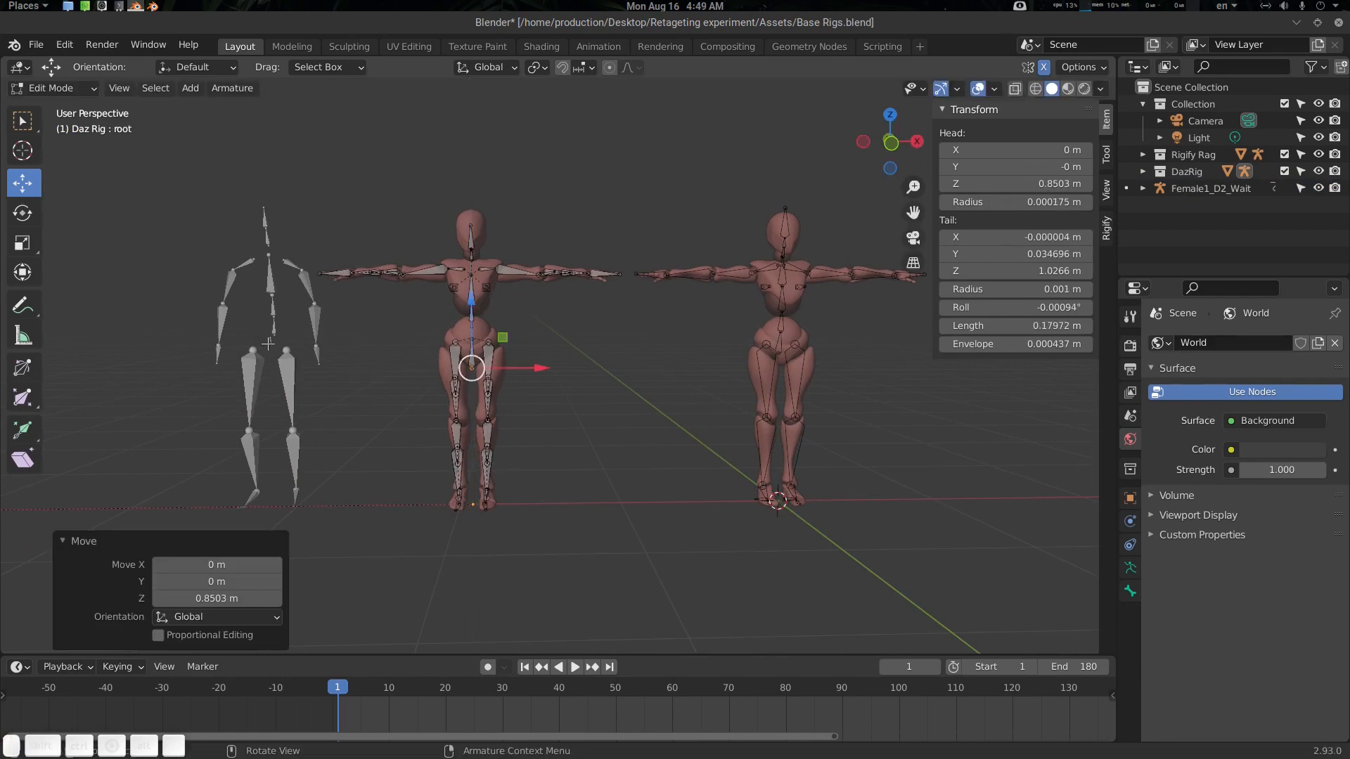
pyautogui.press('Tab')
# Select the Female1_D2_Wait armature together with Rigify_metarig and put both in pose mode.
pyautogui.moveTo(612, 402); pyautogui.dragTo(653, 402, button='middle')
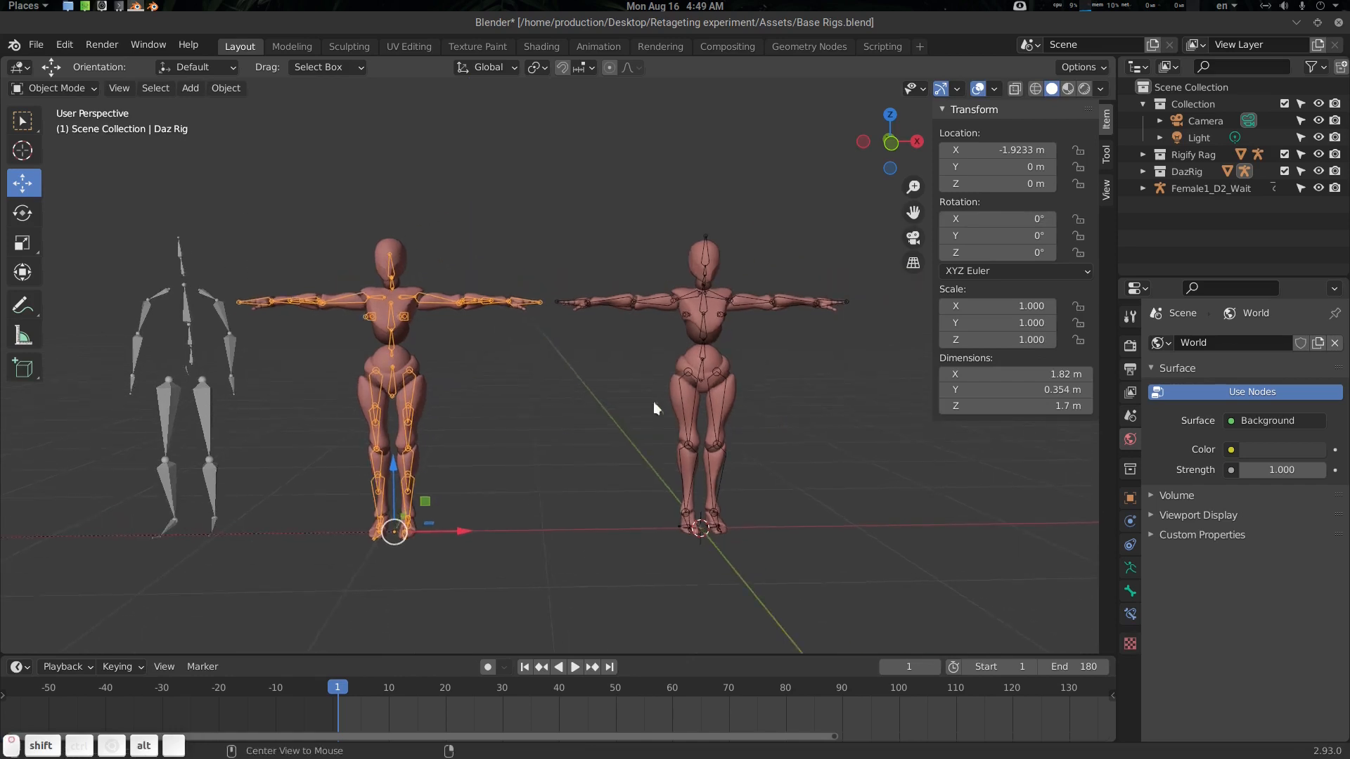
pyautogui.click(715, 394)
pyautogui.hotkey('ctrl', 'Tab')
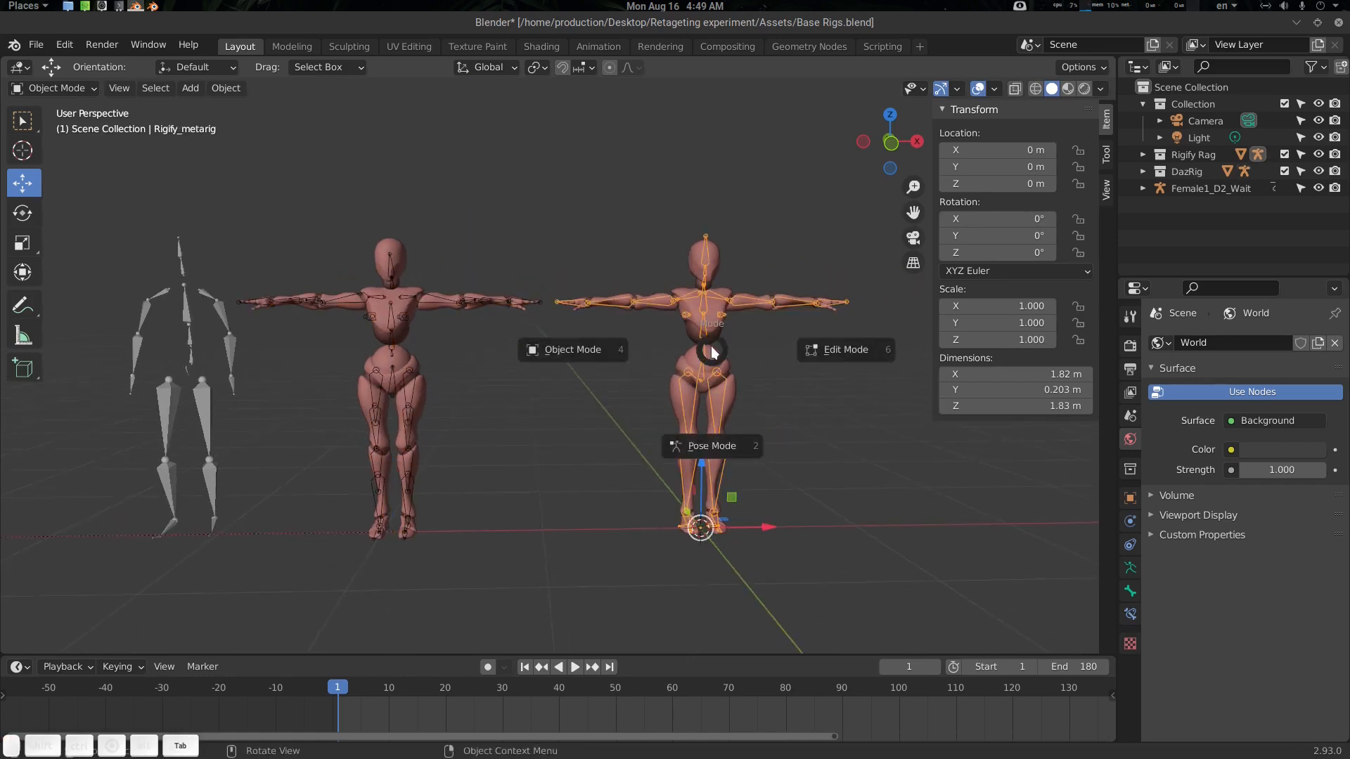
pyautogui.click(239, 349)
pyautogui.keyDown('shift'); pyautogui.click(699, 378); pyautogui.keyUp('shift')
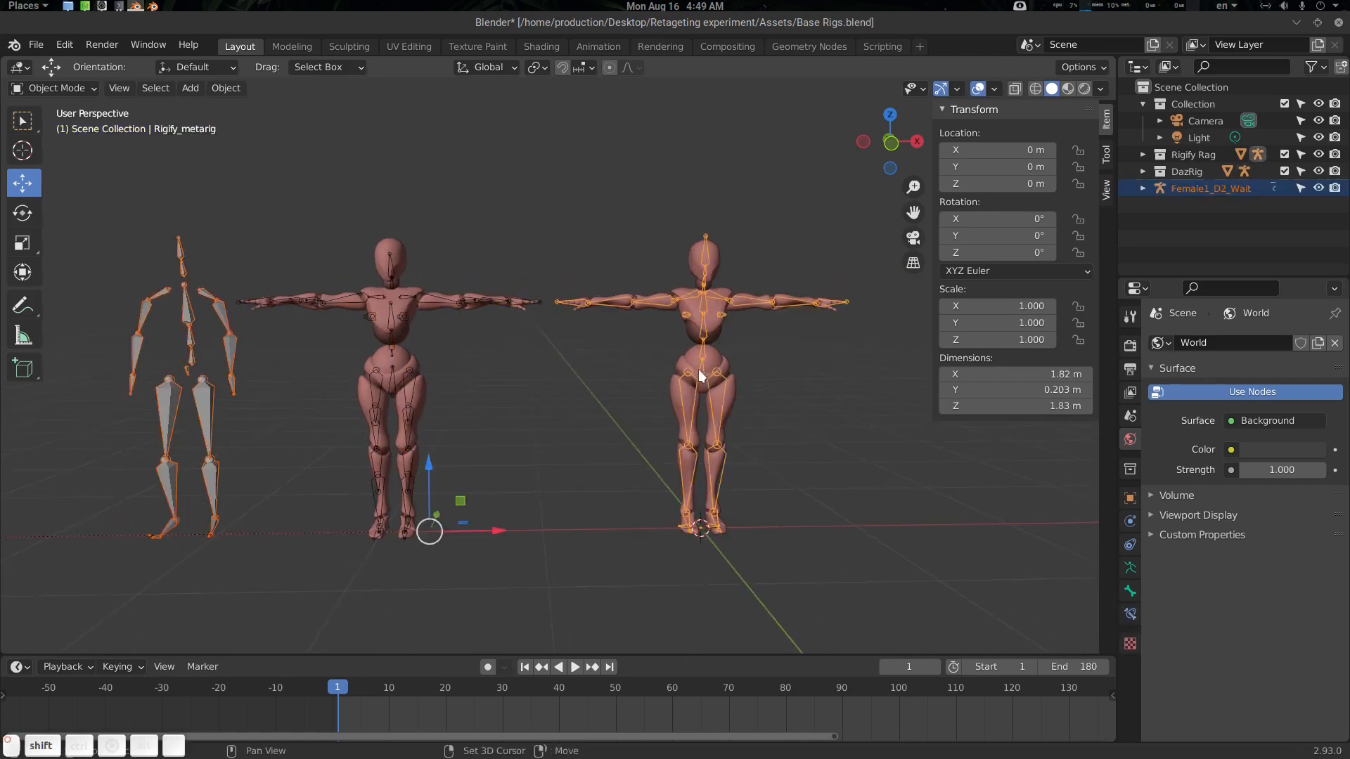
pyautogui.press('n')
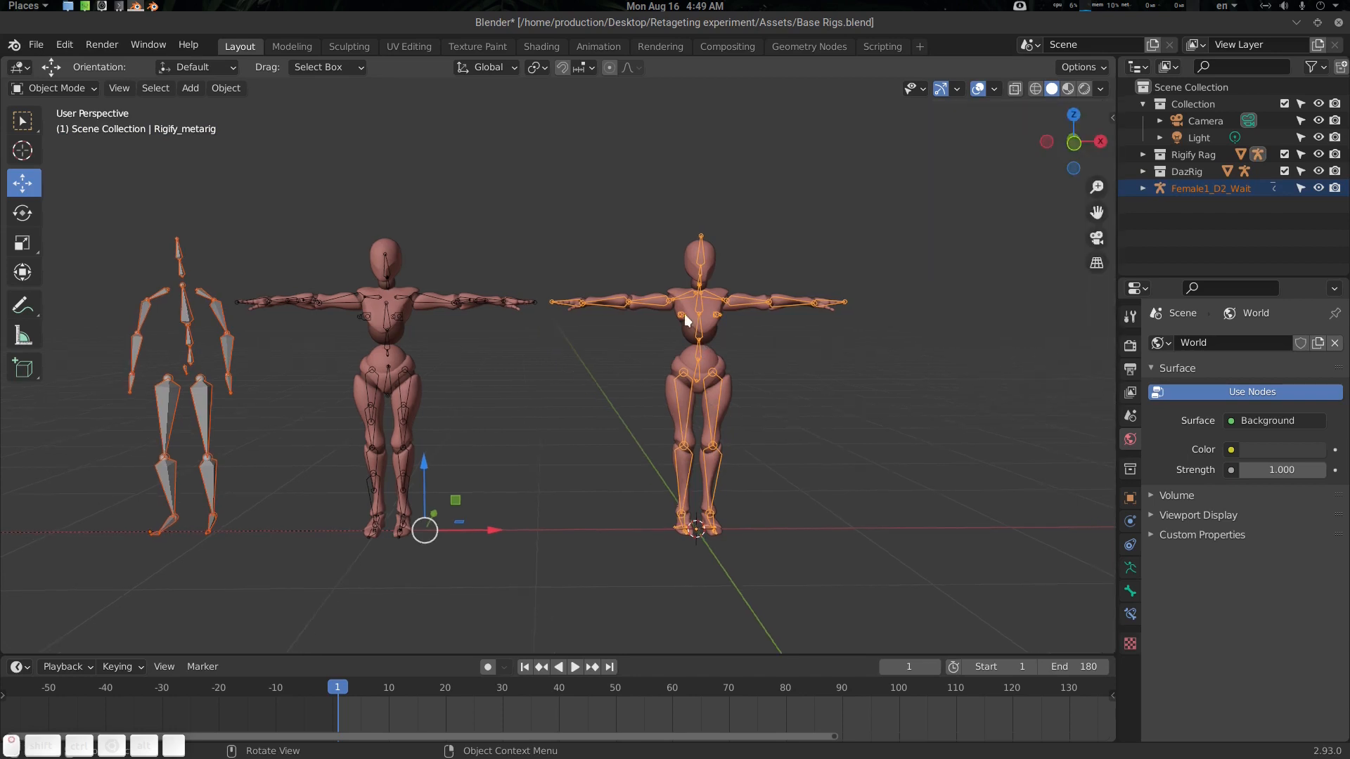
pyautogui.hotkey('ctrl', 'Tab')
pyautogui.click(692, 441)
# Retarget Rigify_metarig's spine bone to the Hips bone of Female1_D2_Wait with retarget root.
pyautogui.scroll(3, 661, 454)
pyautogui.keyDown('shift'); pyautogui.moveTo(621, 467); pyautogui.dragTo(708, 449, button='middle'); pyautogui.keyUp('shift')
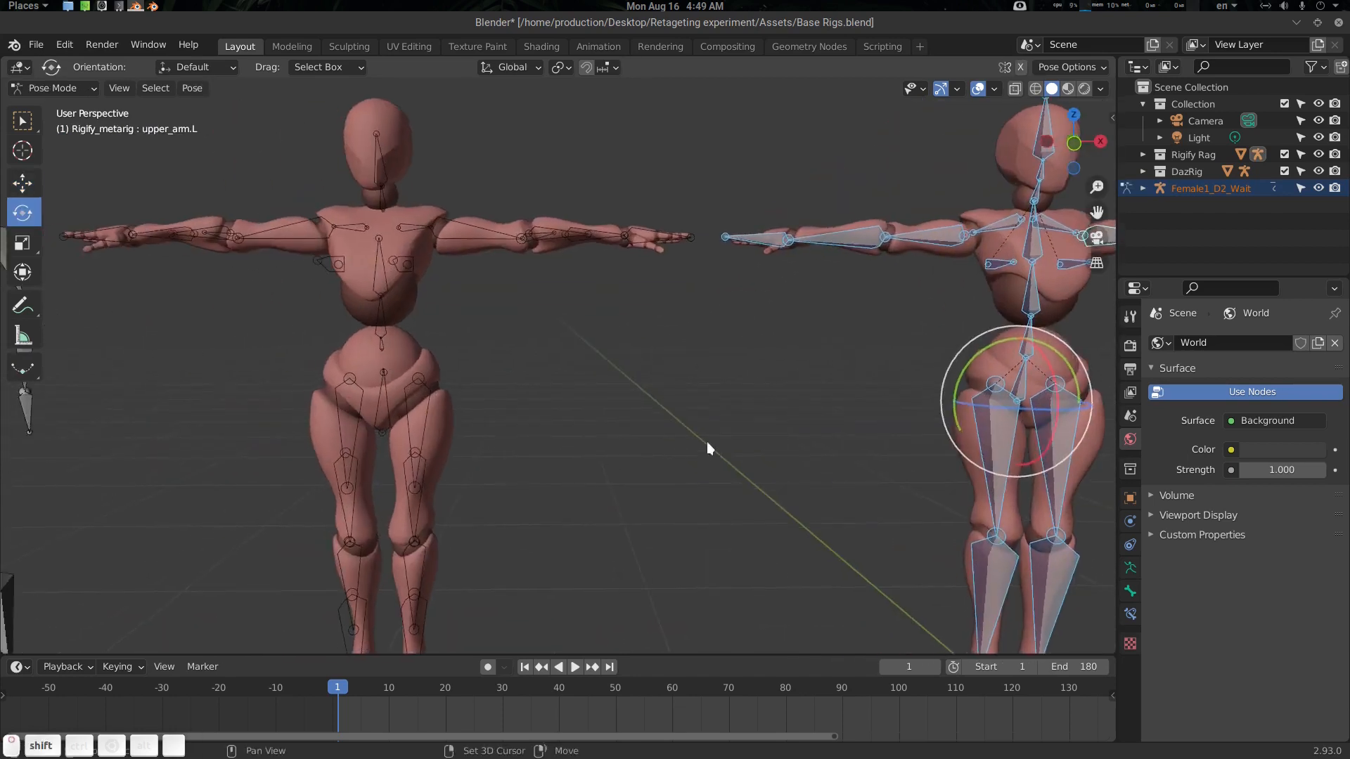
pyautogui.scroll(-1, 708, 449)
pyautogui.hotkey('alt', 'a')
pyautogui.click(97, 381)
pyautogui.moveTo(533, 418); pyautogui.dragTo(787, 431, button='middle')
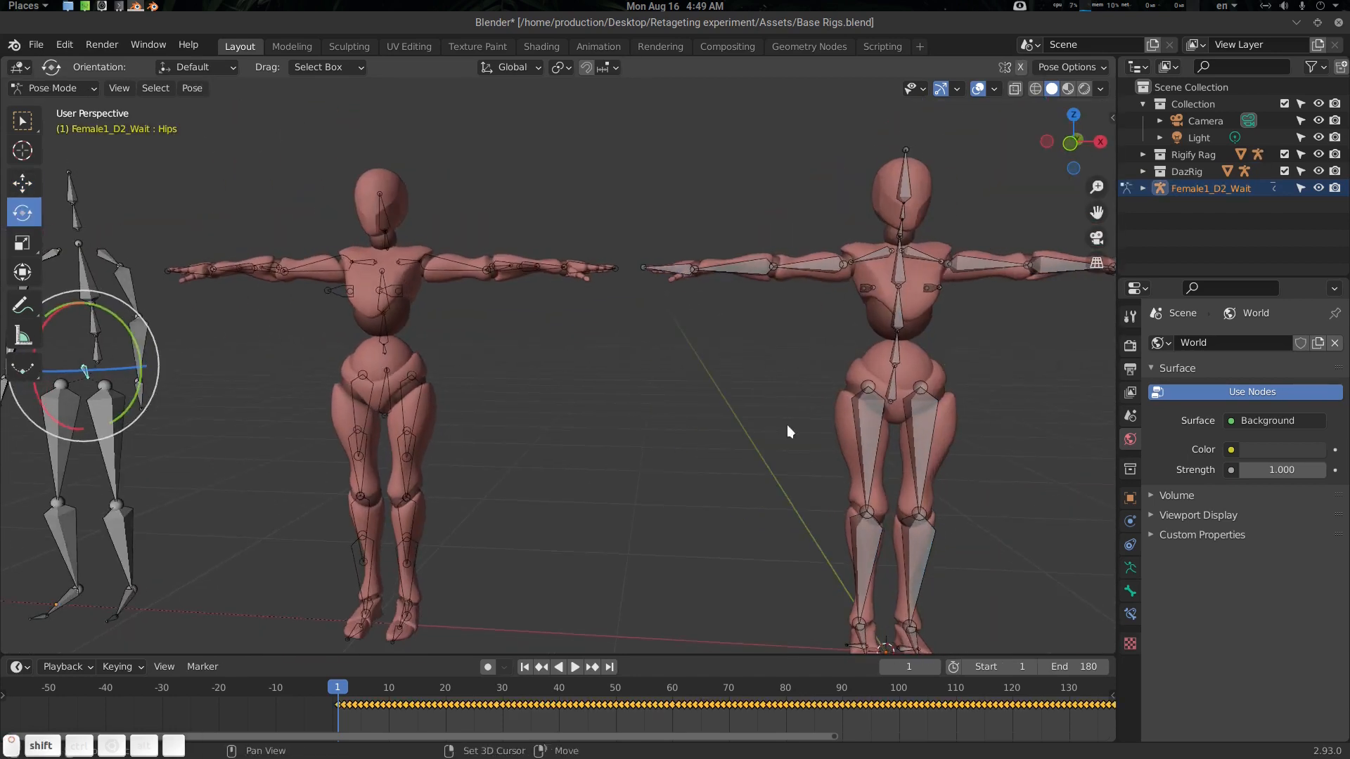
pyautogui.click(891, 388)
pyautogui.press('q')
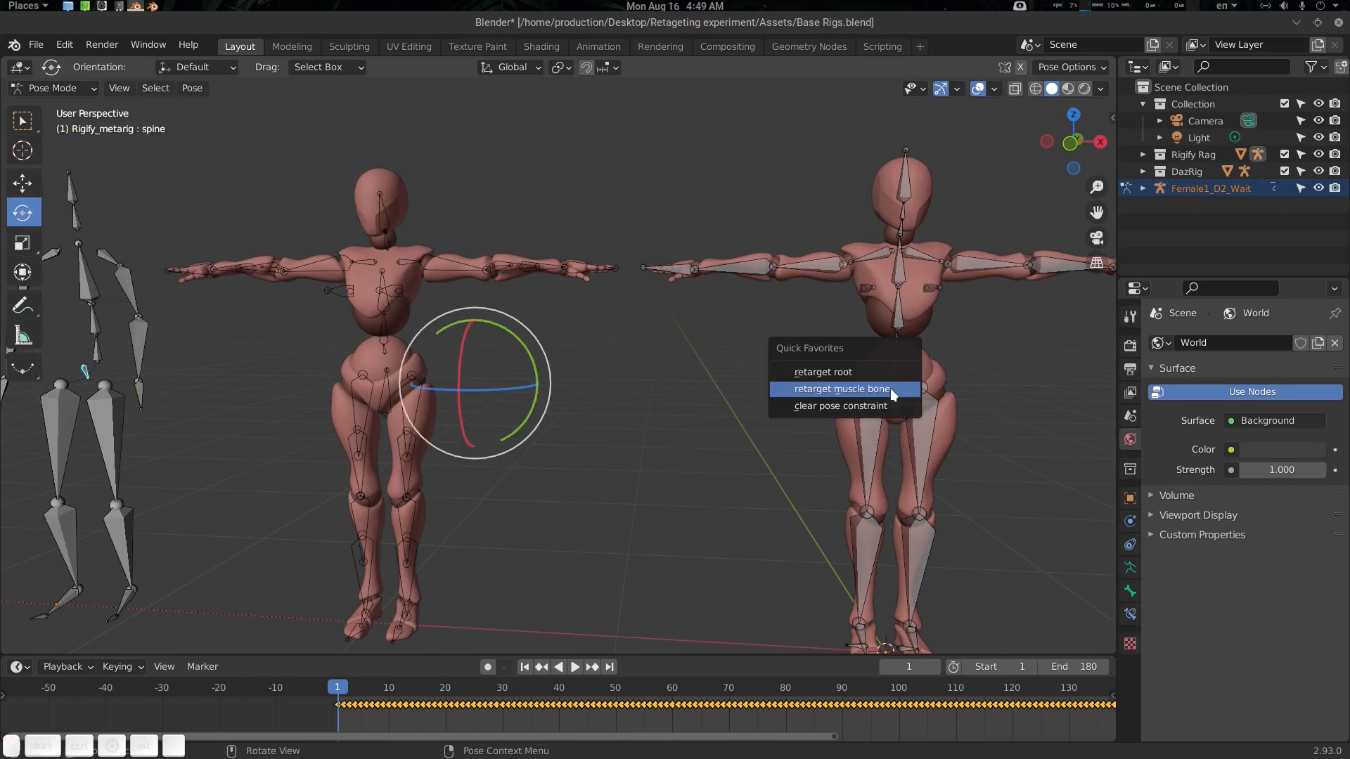
pyautogui.click(851, 372)
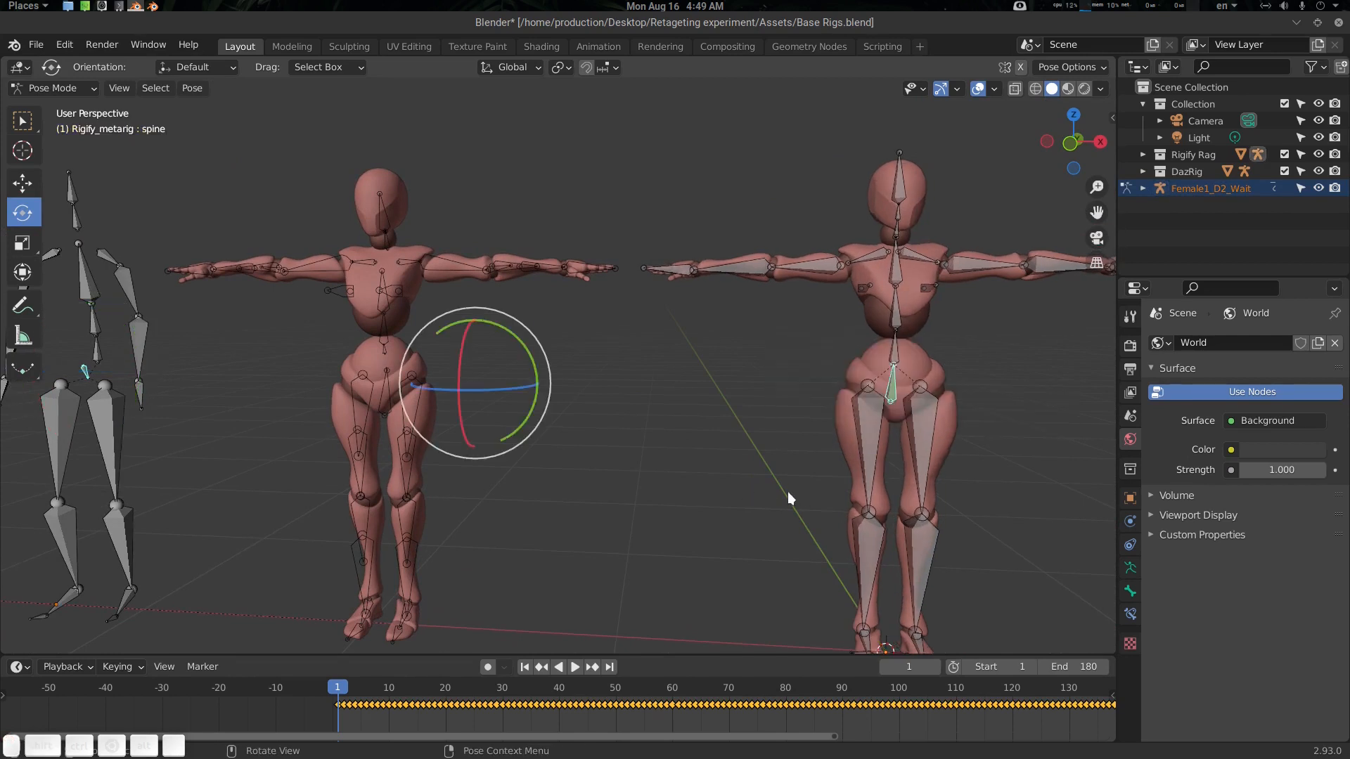
# Retarget spine.001 of Rigify_metarig to the lowest spine bone of Female1_D2_Wait as a muscle bone.
pyautogui.scroll(-2, 788, 493)
pyautogui.keyDown('shift'); pyautogui.moveTo(830, 481); pyautogui.dragTo(877, 483, button='middle'); pyautogui.keyUp('shift')
pyautogui.scroll(1, 281, 357)
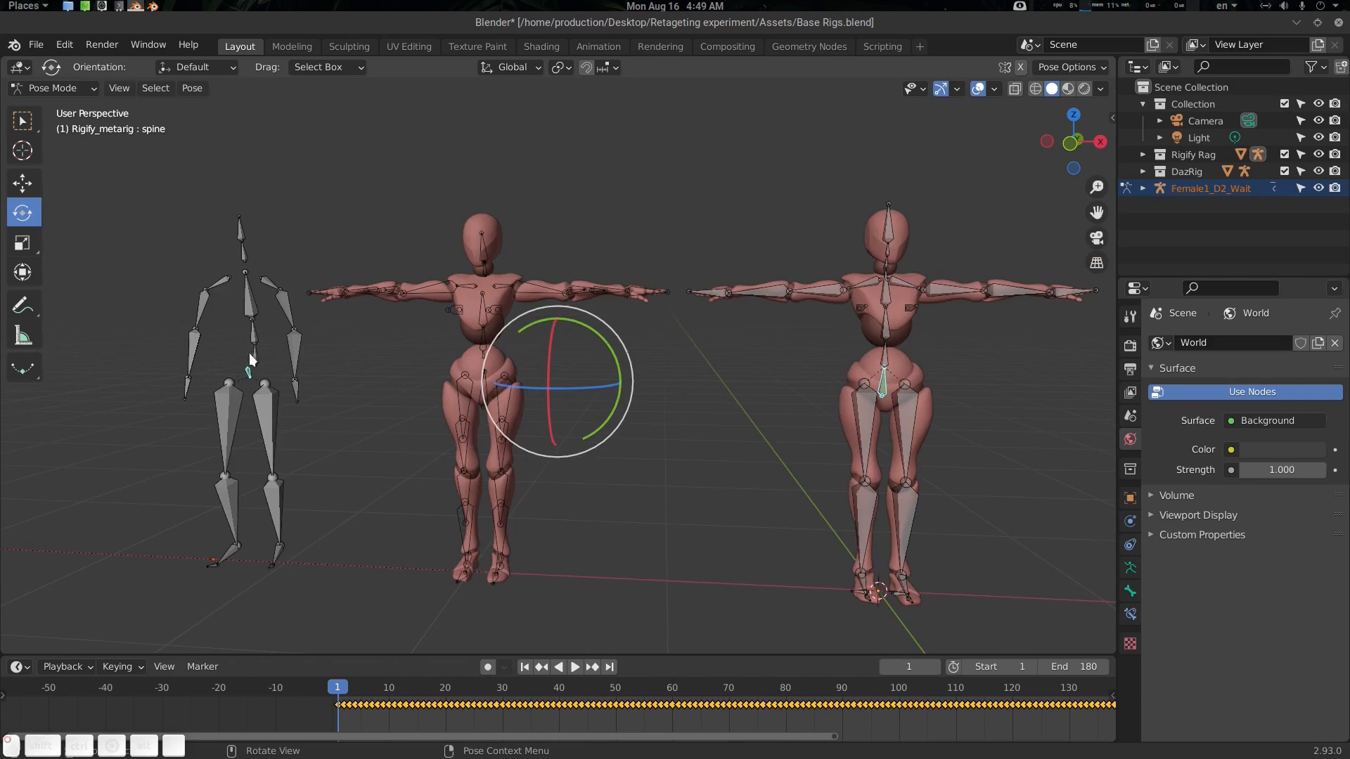
pyautogui.click(251, 359)
pyautogui.keyDown('shift'); pyautogui.click(885, 353); pyautogui.keyUp('shift')
pyautogui.press('q')
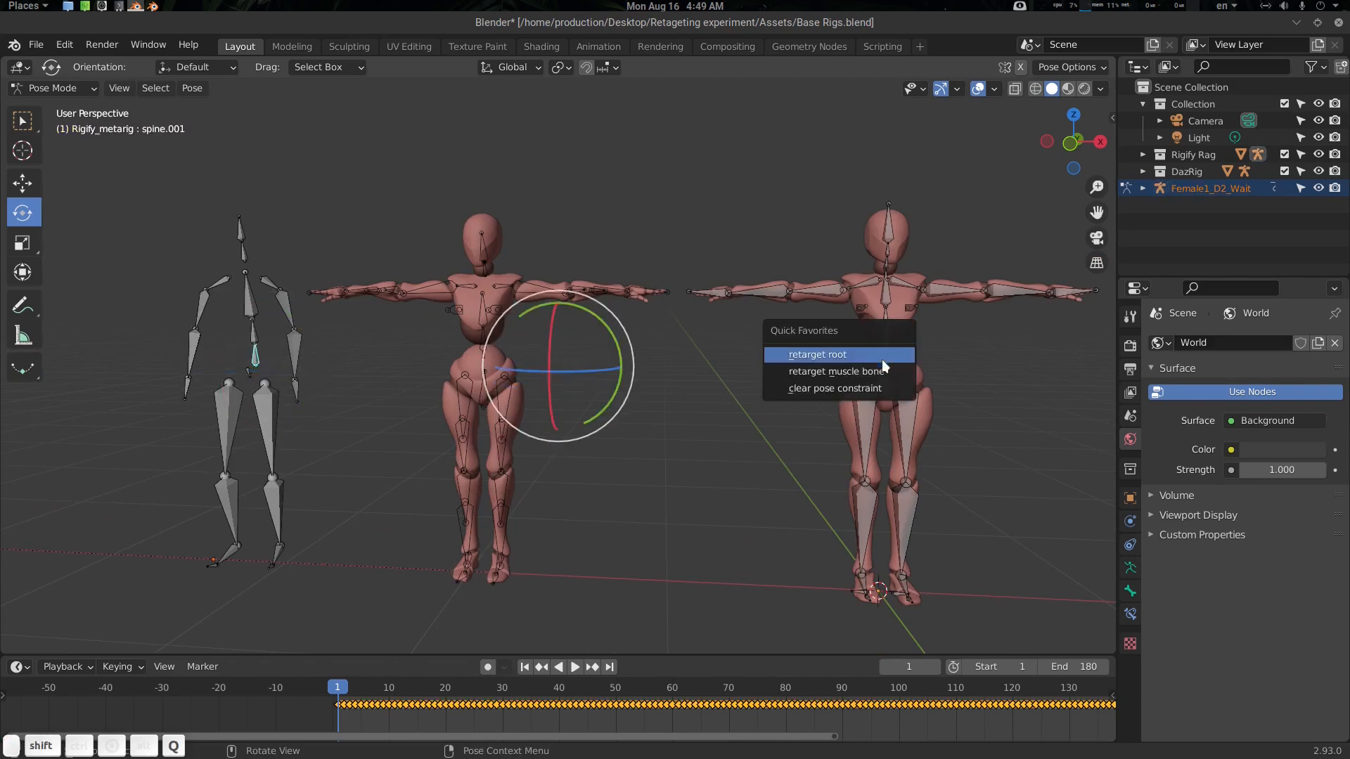
pyautogui.click(881, 366)
# Retarget Rigify_metarig's spine.002 to the Spine bone and its chest bone to the upper spine bone as muscle bones.
pyautogui.keyDown('shift'); pyautogui.click(255, 336); pyautogui.keyUp('shift')
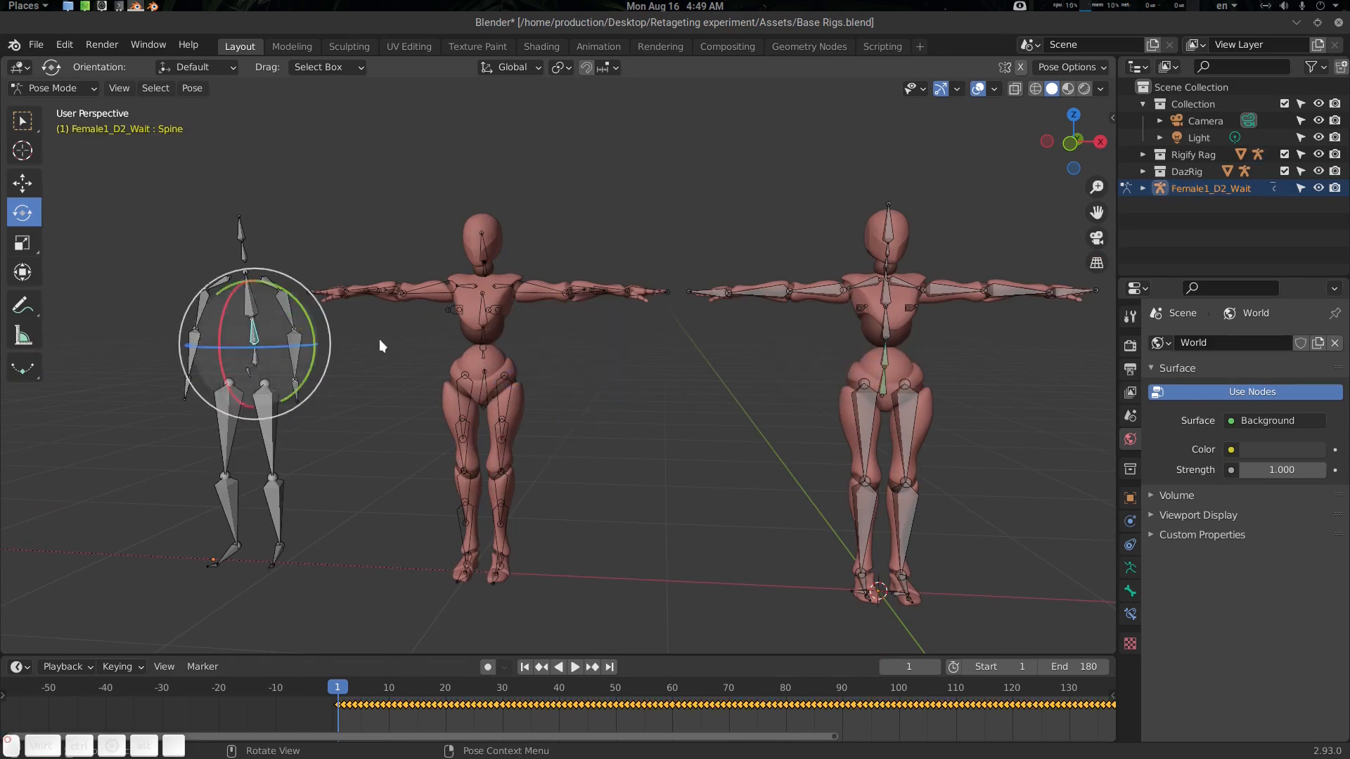
pyautogui.keyDown('shift'); pyautogui.click(886, 336); pyautogui.keyUp('shift')
pyautogui.press('q')
pyautogui.click(886, 336)
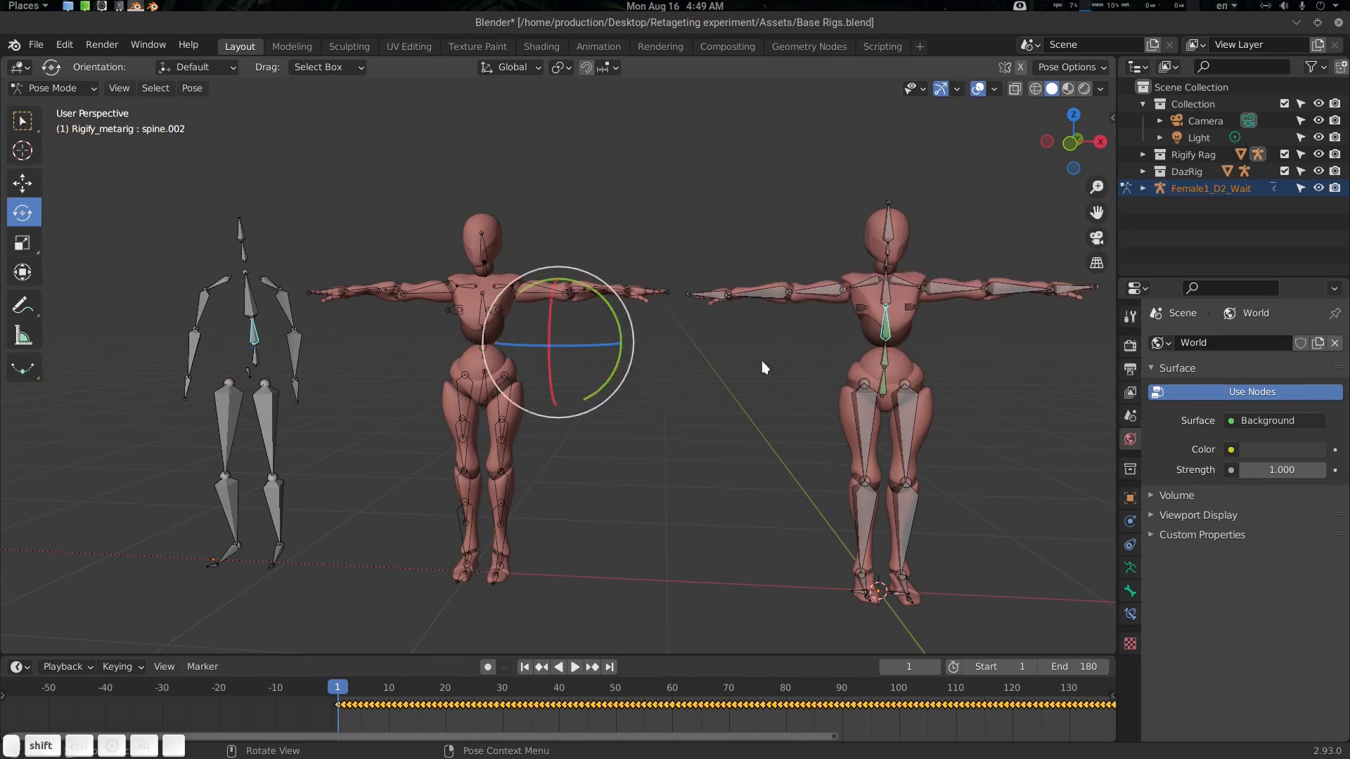
pyautogui.click(249, 304)
pyautogui.keyDown('shift'); pyautogui.click(886, 289); pyautogui.keyUp('shift')
pyautogui.press('q')
pyautogui.click(886, 290)
# Retarget Rigify_metarig's left and right shoulders to the matching Female1_D2_Wait shoulder bones as muscle bones.
pyautogui.click(270, 283)
pyautogui.keyDown('shift'); pyautogui.click(905, 284); pyautogui.keyUp('shift')
pyautogui.press('q')
pyautogui.click(905, 284)
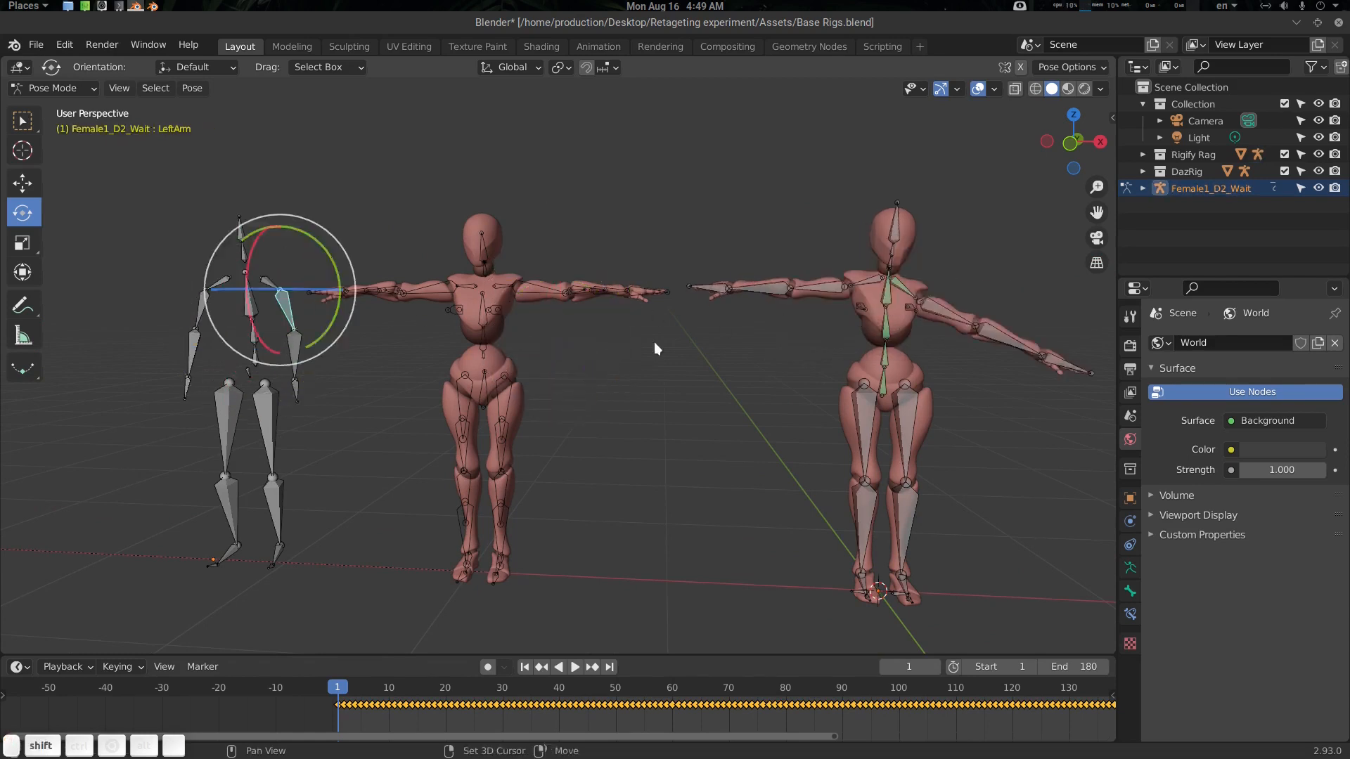
pyautogui.click(217, 283)
pyautogui.keyDown('shift'); pyautogui.click(874, 281); pyautogui.keyUp('shift')
pyautogui.press('q')
pyautogui.click(874, 281)
# Retarget Rigify_metarig's upper_arm.R to the right upper arm bone of Female1_D2_Wait as a muscle bone.
pyautogui.click(201, 305)
pyautogui.keyDown('shift'); pyautogui.click(844, 314); pyautogui.keyUp('shift')
pyautogui.press('q')
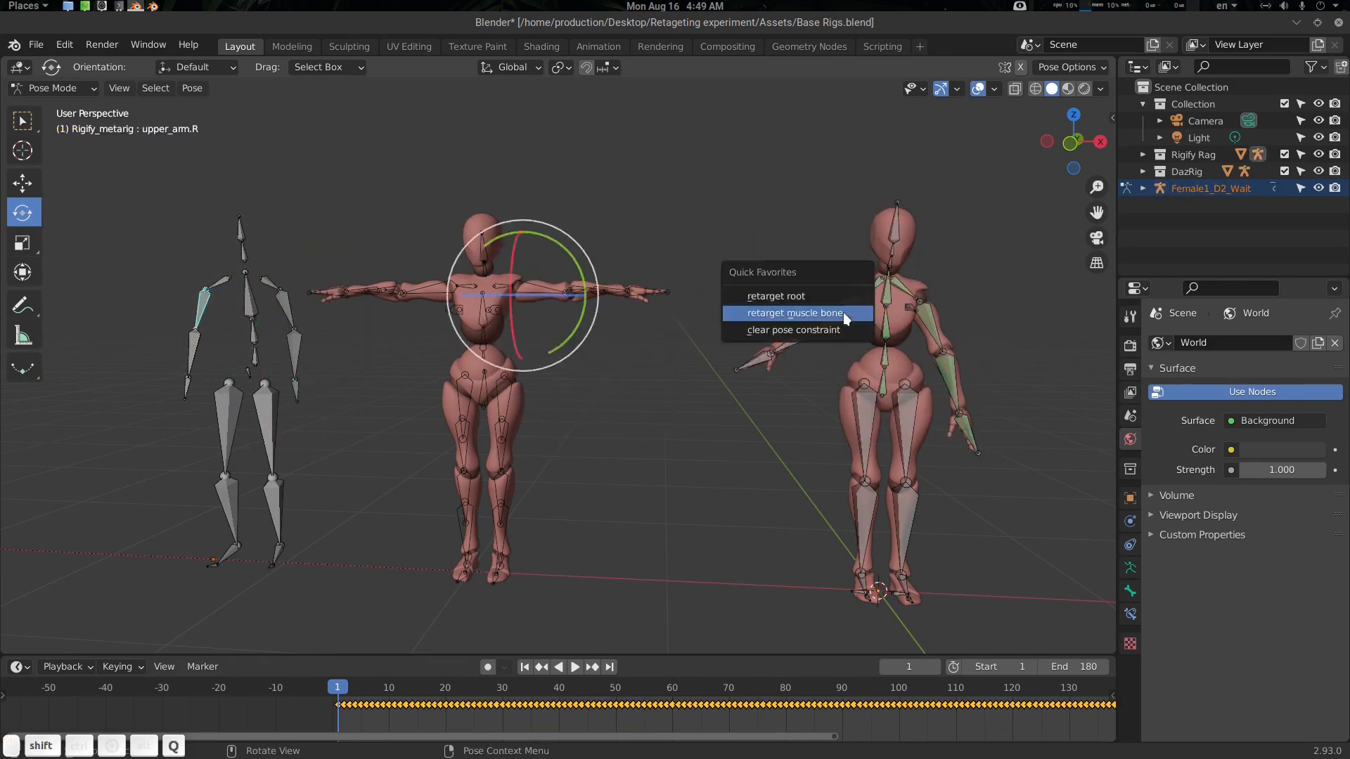
pyautogui.click(844, 314)
# Retarget Rigify_metarig's right thigh and shin to the matching right leg bones of Female1_D2_Wait.
pyautogui.moveTo(816, 477); pyautogui.dragTo(777, 477, button='middle')
pyautogui.click(226, 404)
pyautogui.keyDown('shift'); pyautogui.click(763, 429); pyautogui.keyUp('shift')
pyautogui.press('q')
pyautogui.click(763, 428)
pyautogui.click(229, 475)
pyautogui.keyDown('shift'); pyautogui.click(760, 530); pyautogui.keyUp('shift')
pyautogui.press('q')
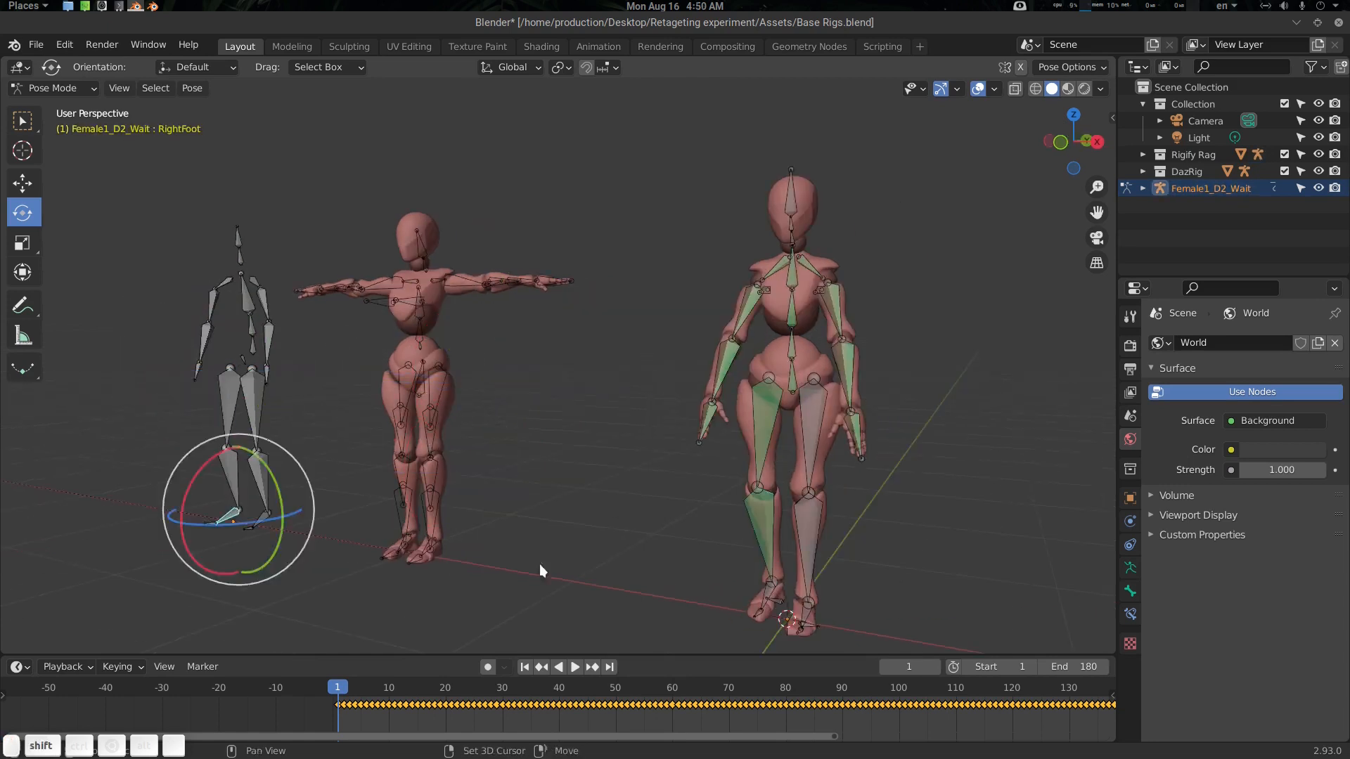
# Retarget Rigify_metarig's left thigh, shin and foot bones to the matching left leg bones of Female1_D2_Wait.
pyautogui.click(810, 453)
pyautogui.click(257, 478)
pyautogui.keyDown('shift'); pyautogui.click(809, 541); pyautogui.keyUp('shift')
pyautogui.press('q')
pyautogui.click(808, 542)
pyautogui.click(260, 519)
pyautogui.keyDown('shift'); pyautogui.click(806, 613); pyautogui.keyUp('shift')
pyautogui.press('q')
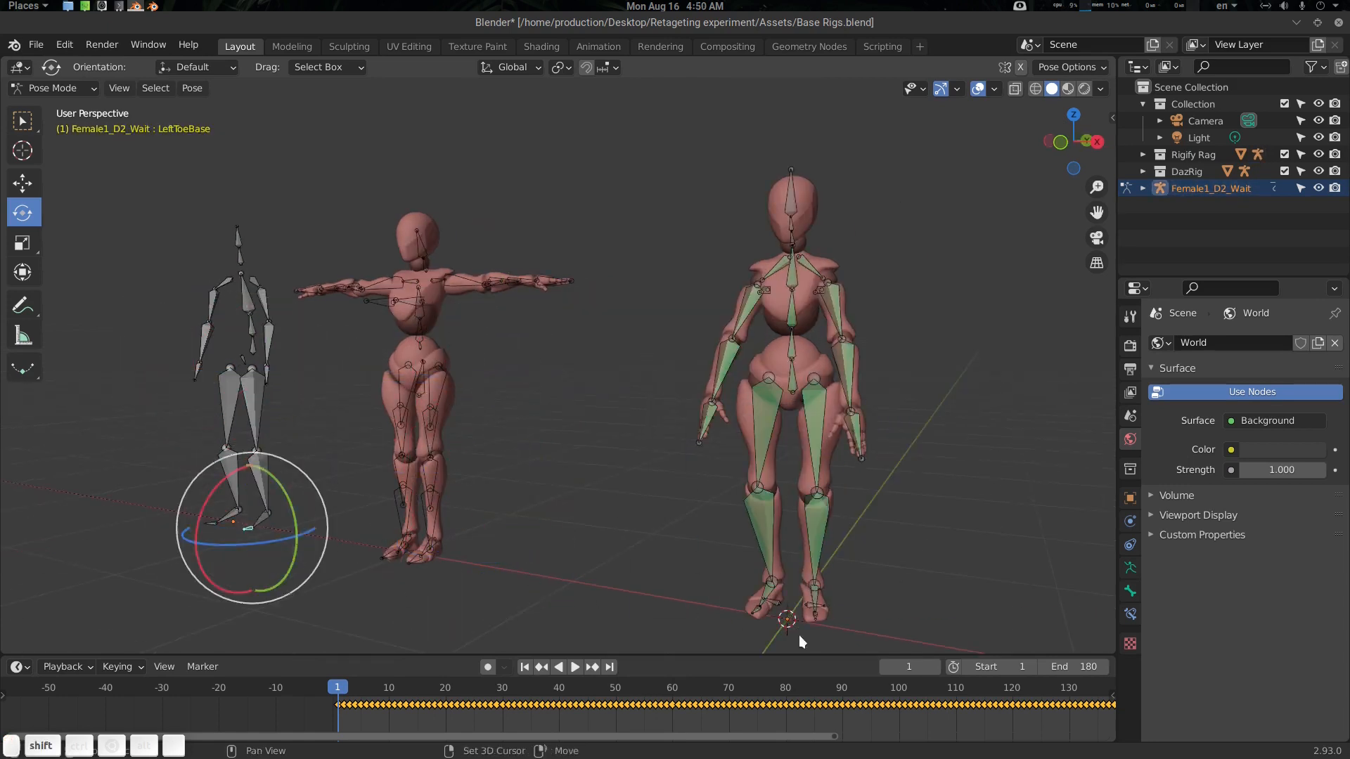
# Retarget Rigify_metarig's spine.005 neck bone to its Female1_D2_Wait counterpart and preview the motion at frame 80.
pyautogui.click(153, 218)
pyautogui.keyDown('shift'); pyautogui.click(896, 238); pyautogui.keyUp('shift')
pyautogui.press('q')
pyautogui.click(896, 237)
pyautogui.moveTo(703, 422); pyautogui.dragTo(779, 433, button='middle')
pyautogui.moveTo(675, 694); pyautogui.dragTo(786, 704)
pyautogui.scroll(5, 525, 399)
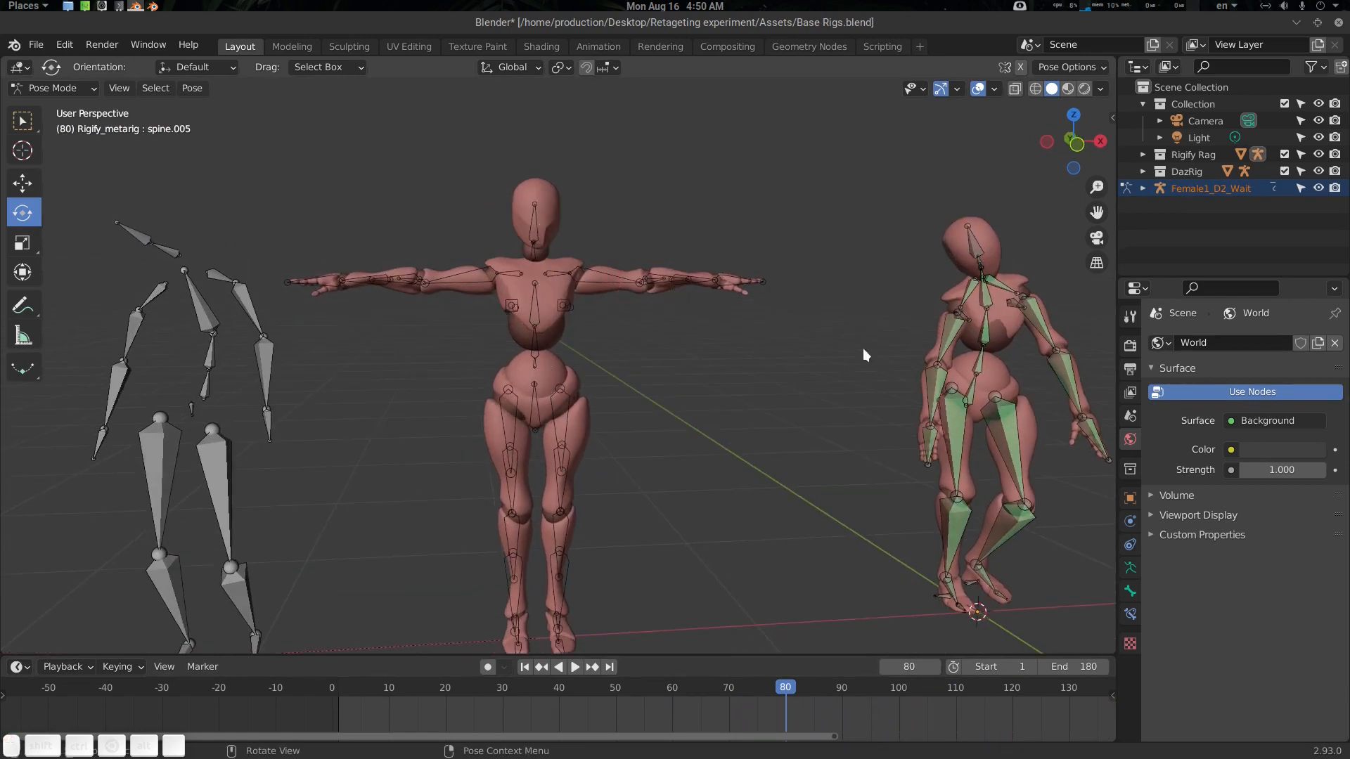
# Select the Female1_D2_Wait armature together with Daz Rig and put both in pose mode.
pyautogui.press('Tab')
pyautogui.click(534, 362)
pyautogui.hotkey('ctrl', 'Tab')
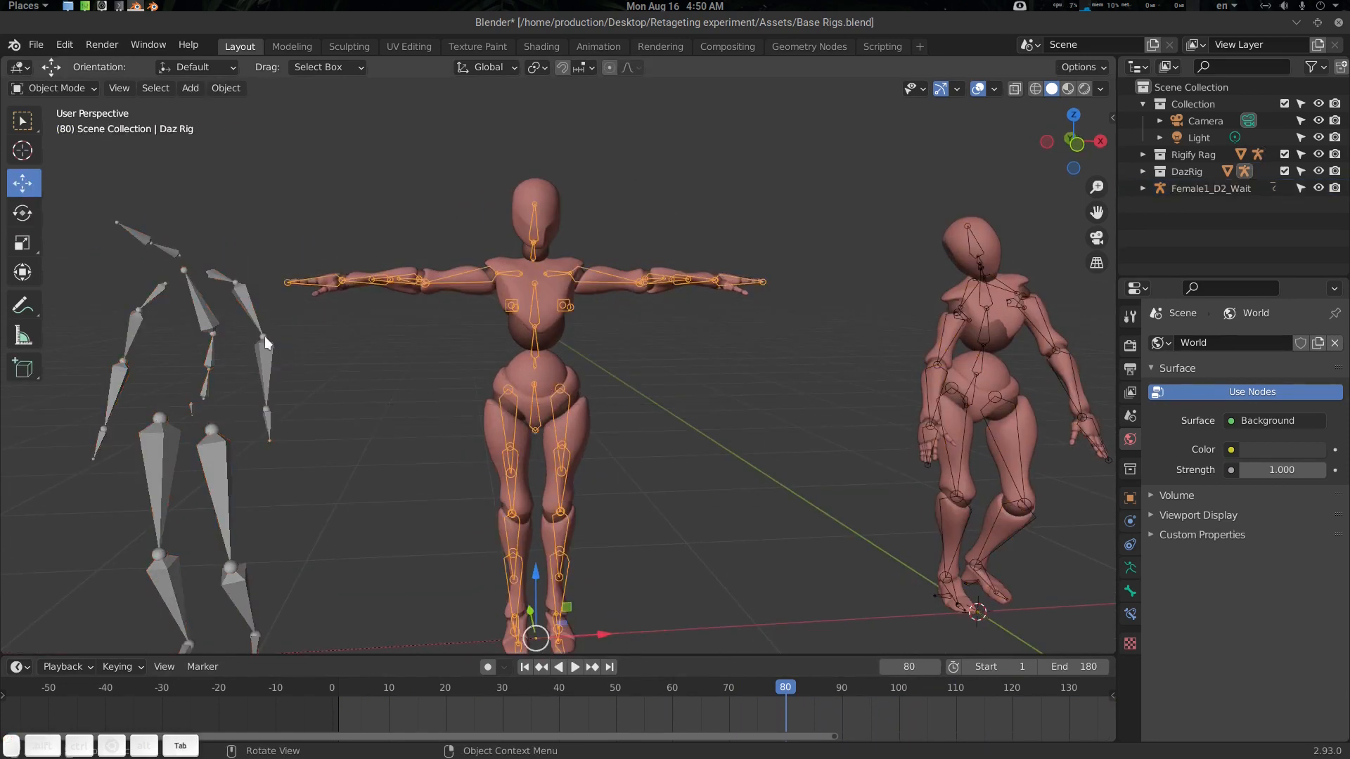
pyautogui.click(264, 336)
pyautogui.keyDown('shift'); pyautogui.click(541, 315); pyautogui.keyUp('shift')
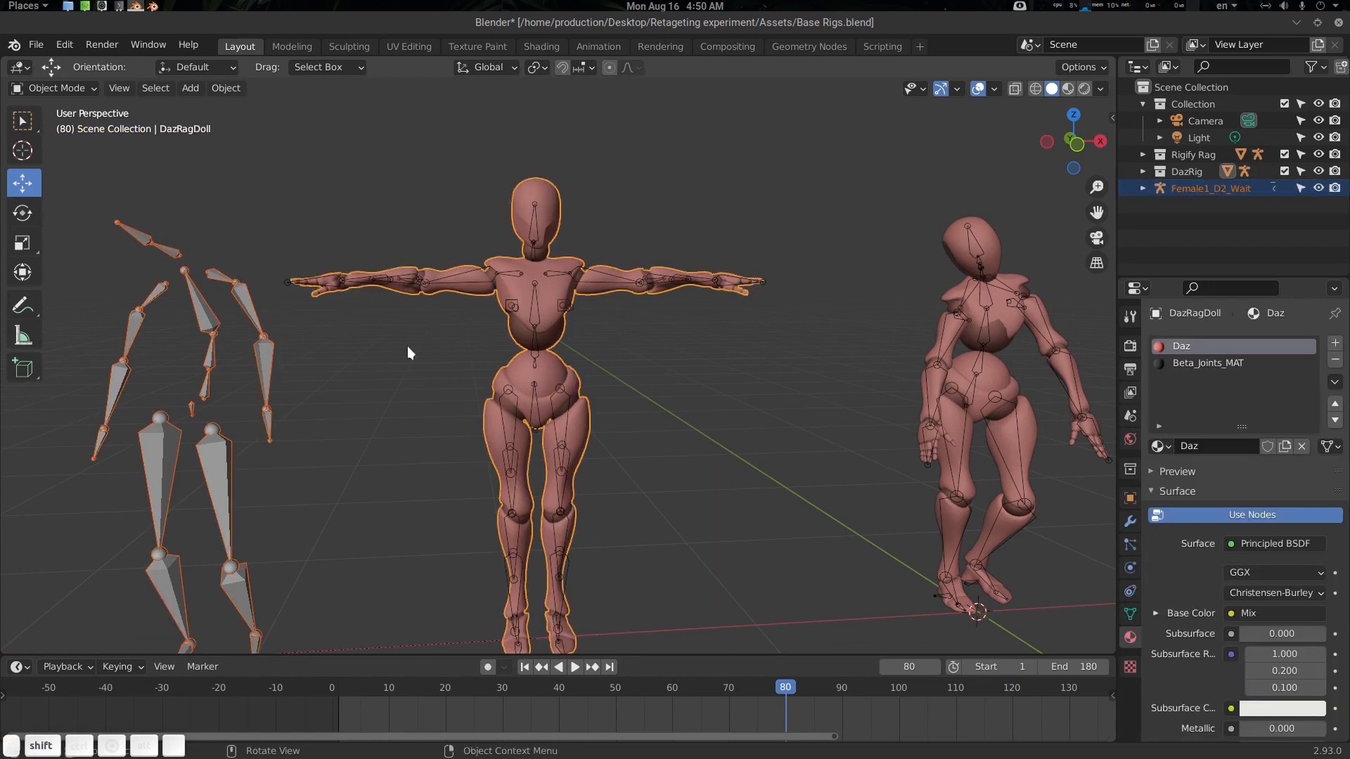
pyautogui.keyDown('shift'); pyautogui.click(513, 344); pyautogui.keyUp('shift')
pyautogui.keyDown('shift'); pyautogui.click(533, 315); pyautogui.keyUp('shift')
pyautogui.press('Tab')
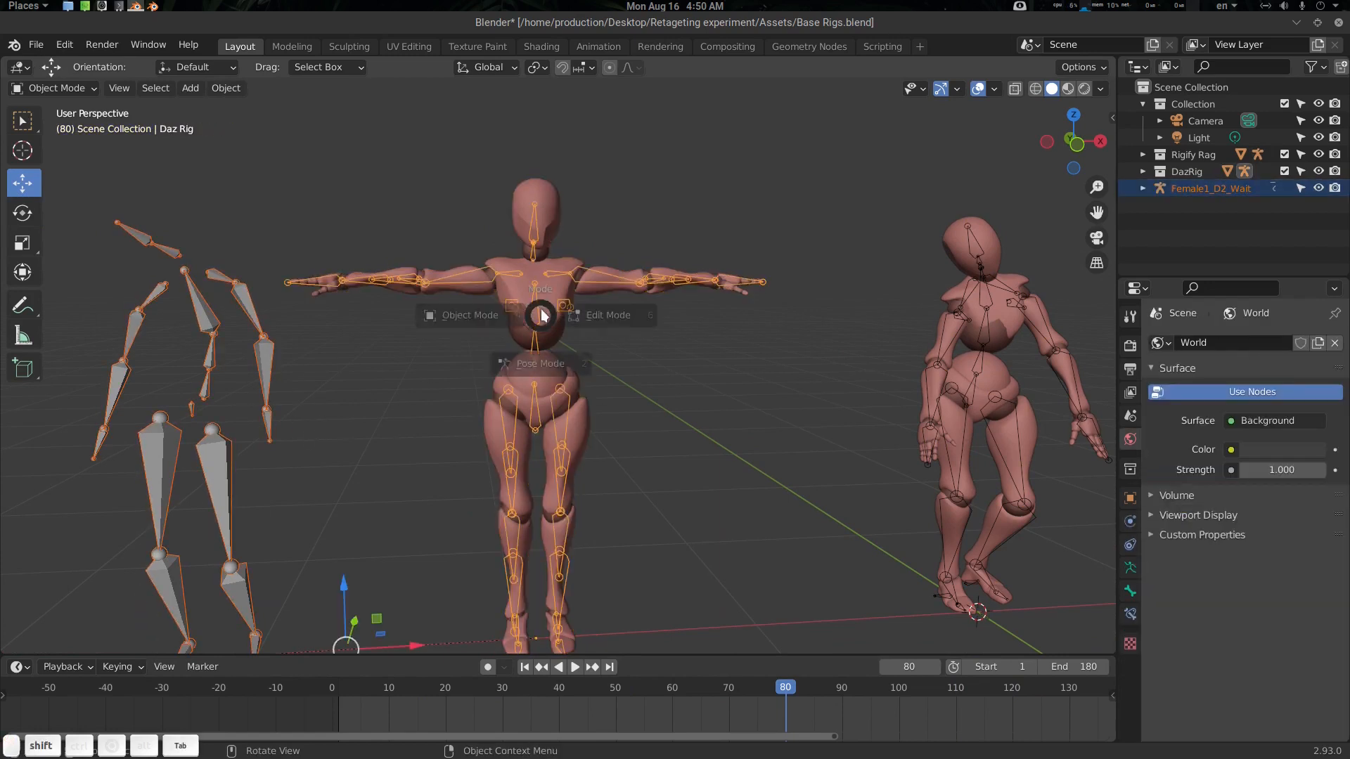
pyautogui.click(545, 413)
# Retarget Daz Rig's root bone to the Hips bone with retarget root, play the animation and return to frame 1.
pyautogui.keyDown('shift'); pyautogui.moveTo(247, 434); pyautogui.dragTo(313, 415, button='middle'); pyautogui.keyUp('shift')
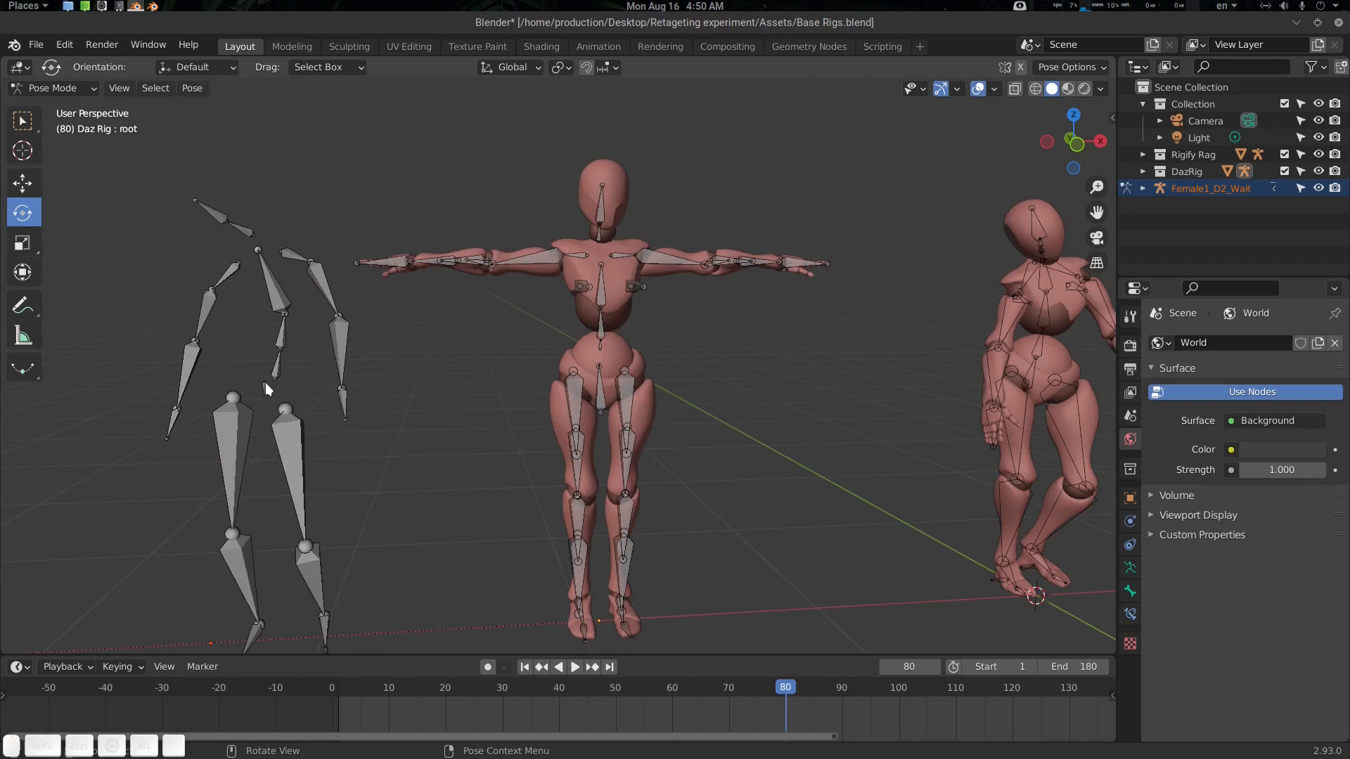
pyautogui.moveTo(437, 438); pyautogui.dragTo(561, 421, button='middle')
pyautogui.keyDown('shift'); pyautogui.click(571, 398); pyautogui.keyUp('shift')
pyautogui.press('q')
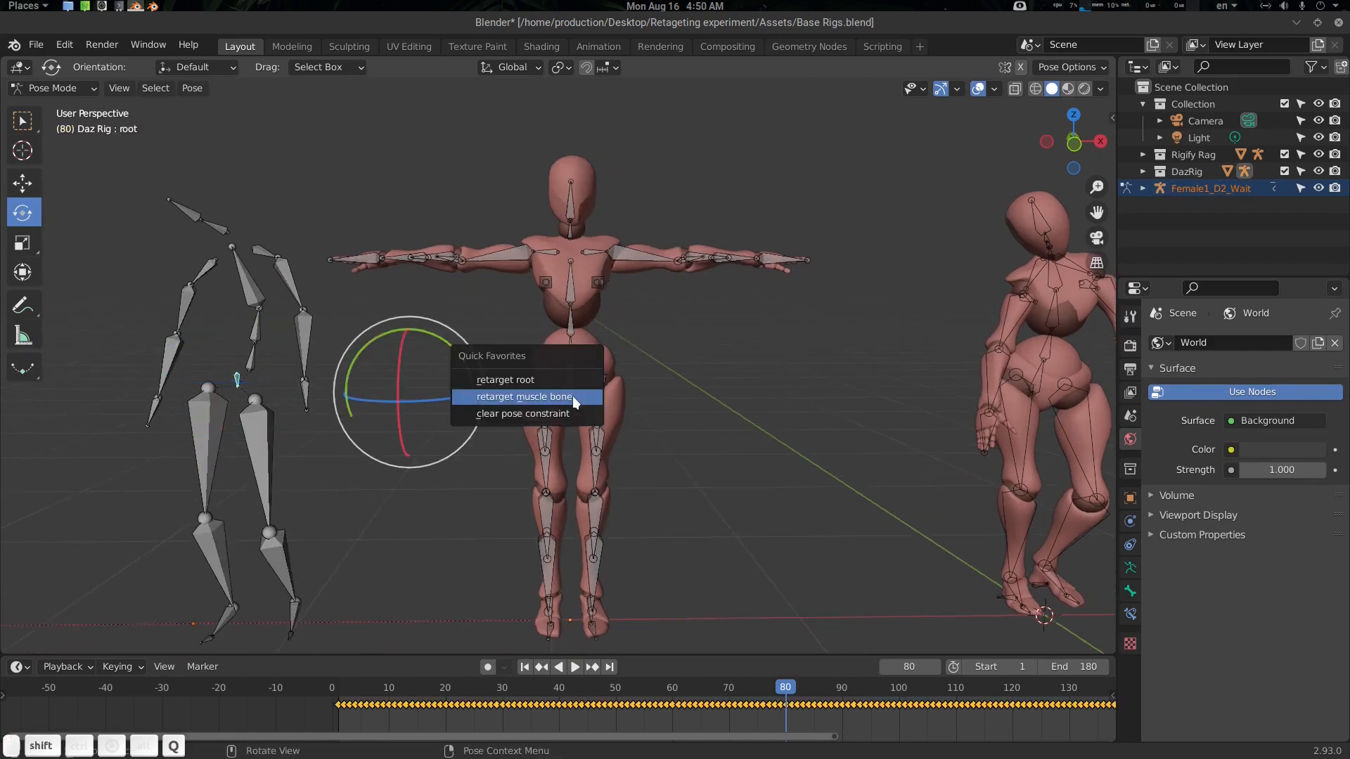
pyautogui.click(562, 379)
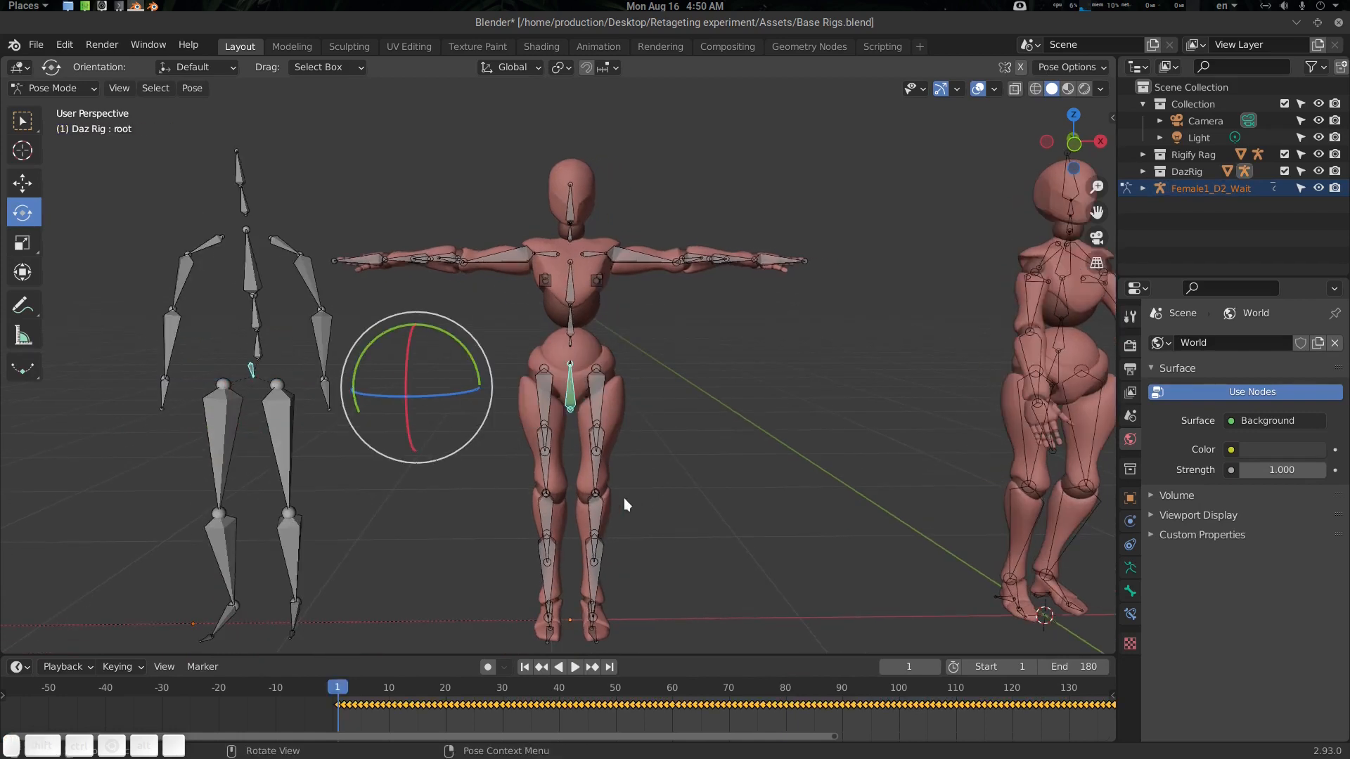
pyautogui.moveTo(564, 468); pyautogui.dragTo(591, 468, button='middle')
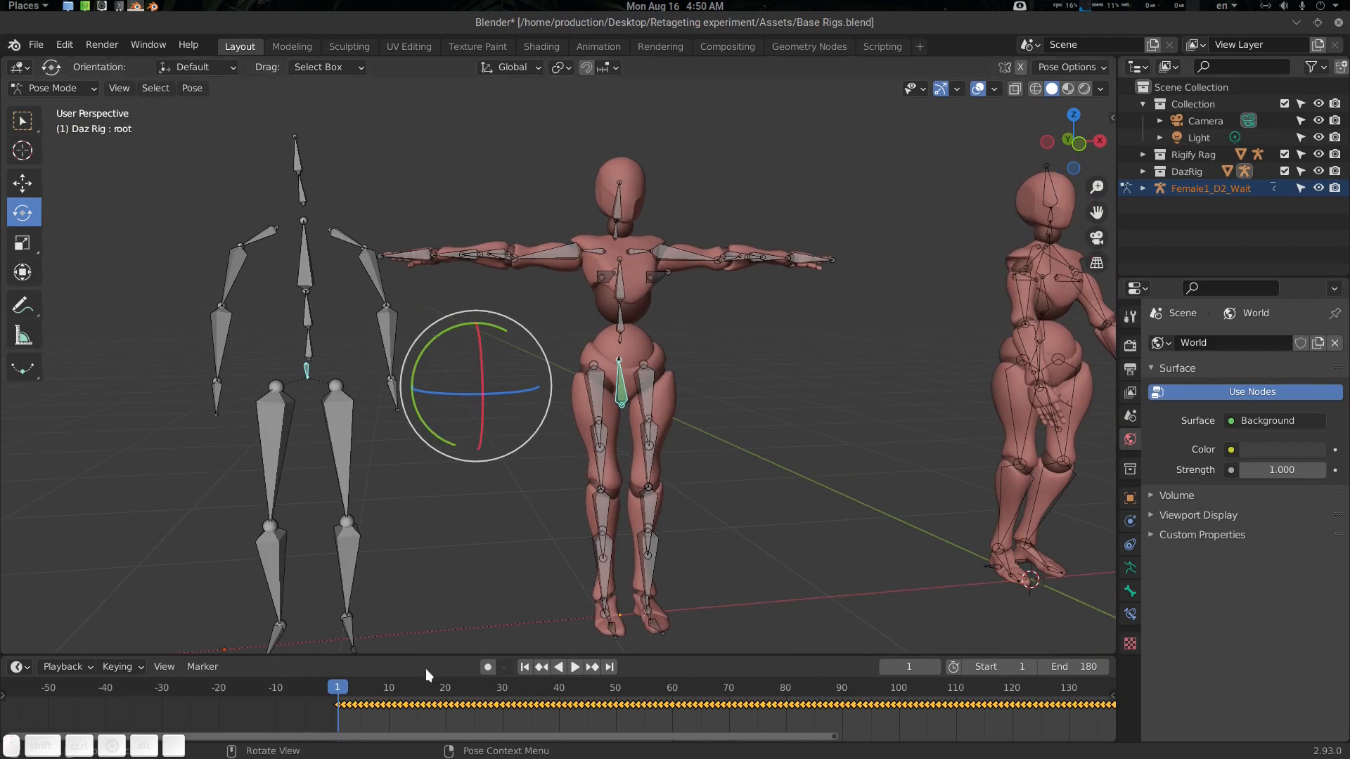
pyautogui.press('space')
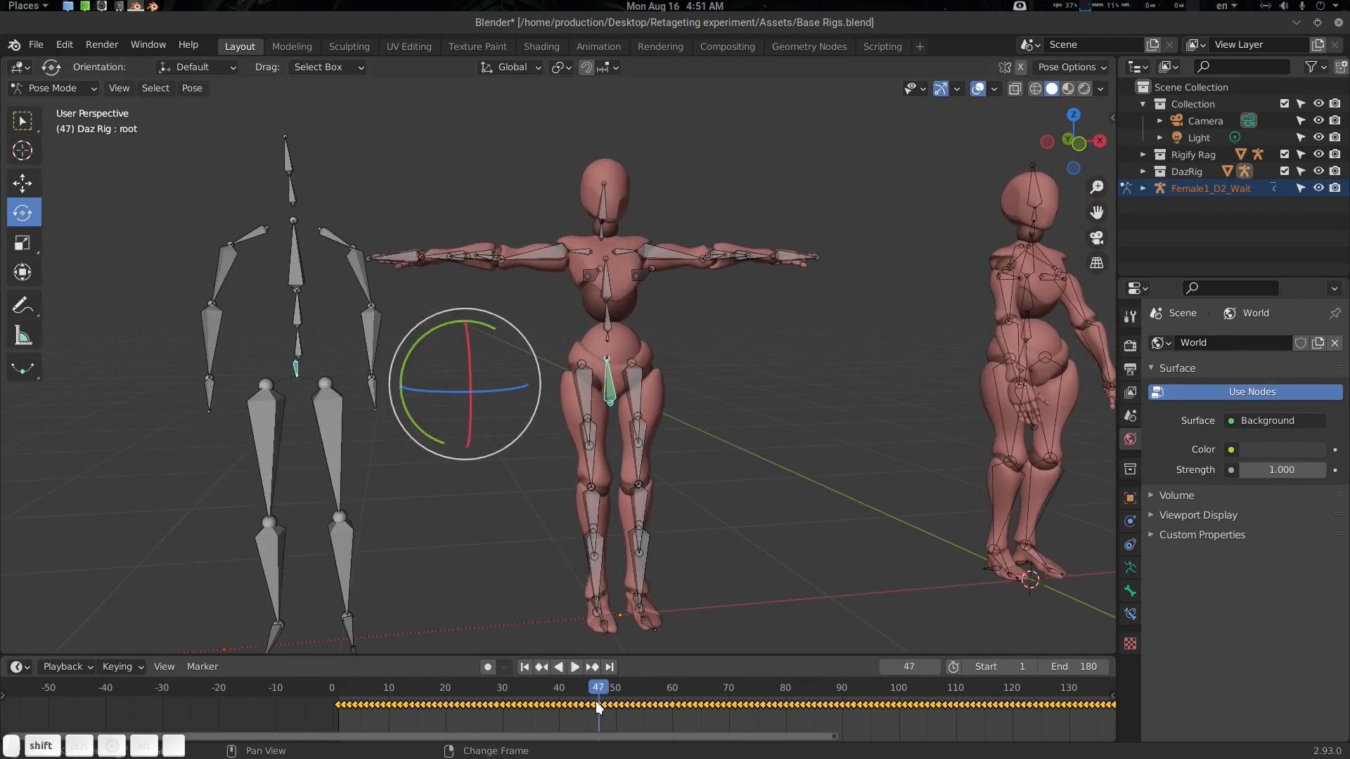
pyautogui.hotkey('shift', 'Left')
# Retarget Daz Rig's spine_01 to the ToSpine bone and the next spine bone up to its Female1_D2_Wait counterpart as muscle bones.
pyautogui.click(330, 341)
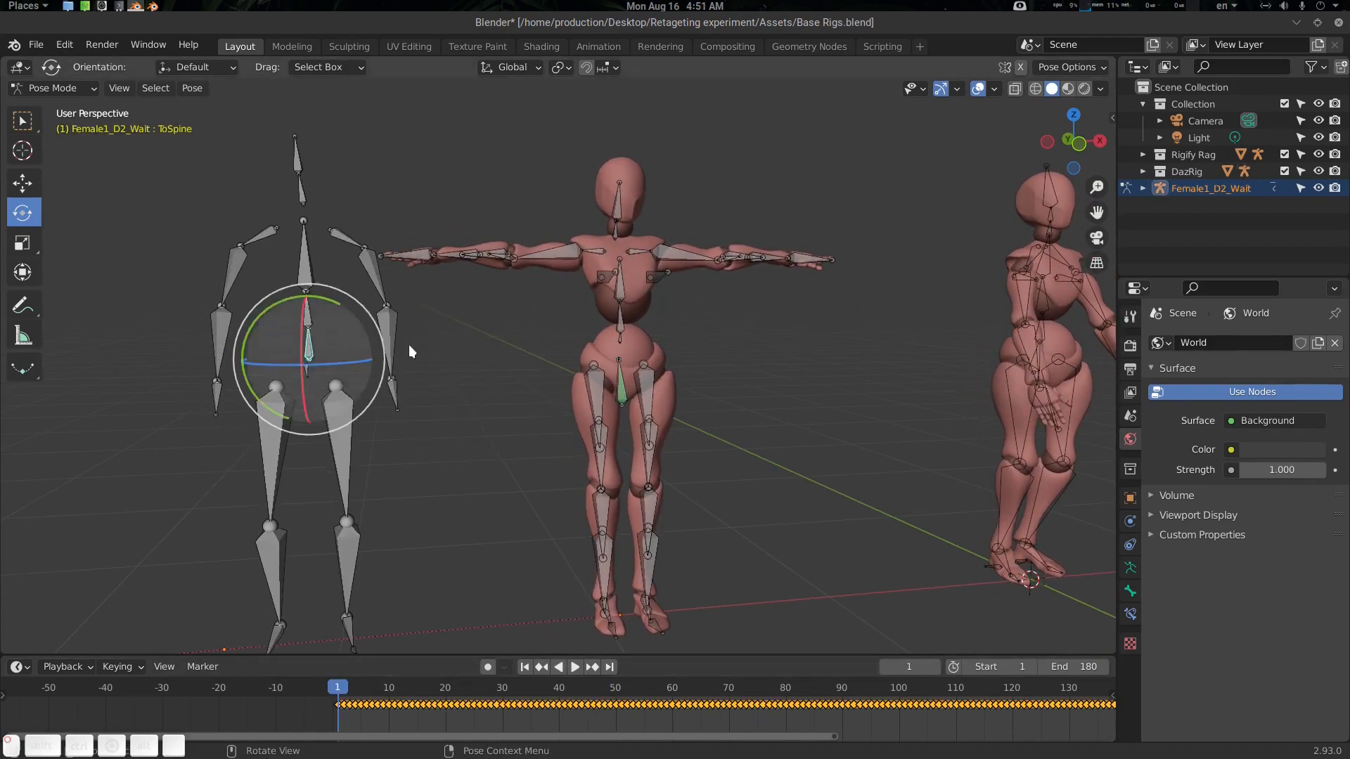
pyautogui.click(621, 342)
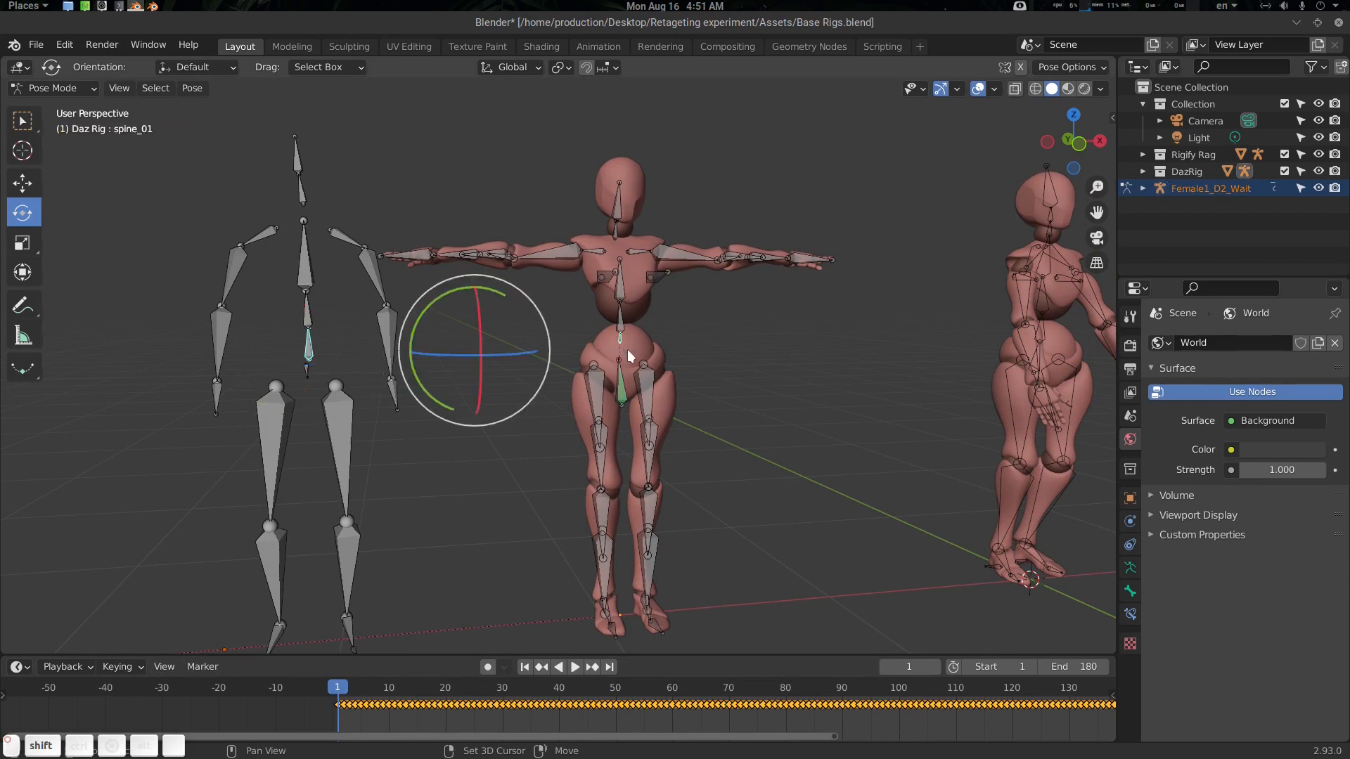
pyautogui.press('q')
pyautogui.click(637, 353)
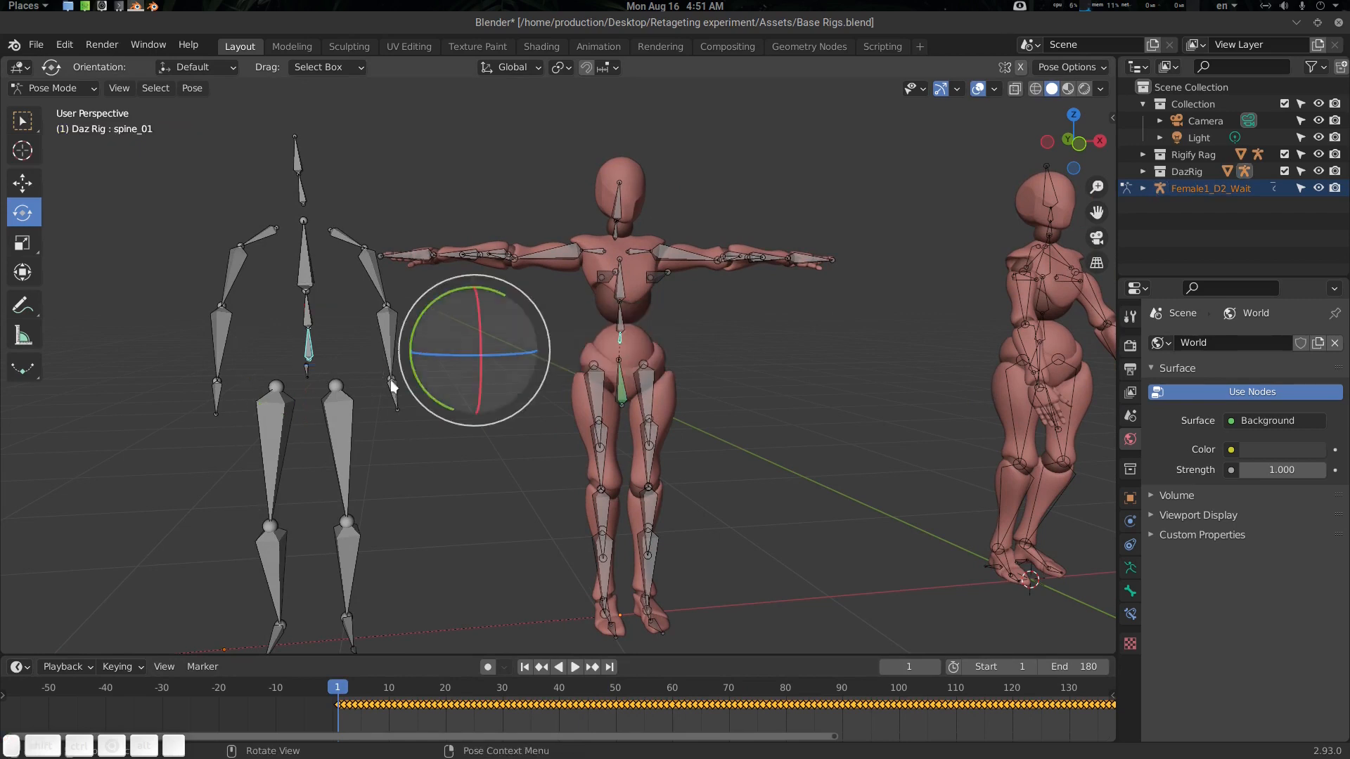
pyautogui.click(311, 312)
pyautogui.keyDown('shift'); pyautogui.click(625, 312); pyautogui.keyUp('shift')
pyautogui.press('q')
pyautogui.click(627, 319)
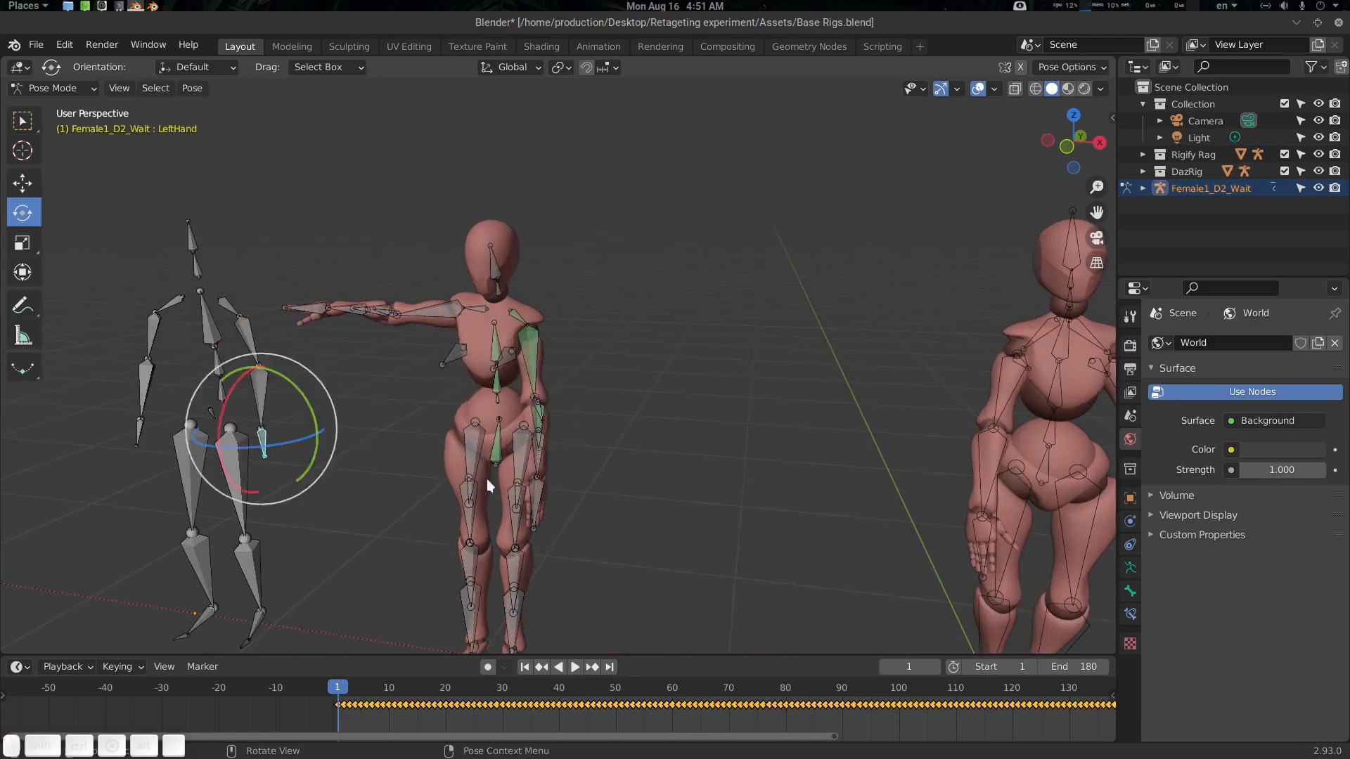
# Retarget Daz Rig's hand_l to the LeftHand bone of Female1_D2_Wait with retarget muscle bone.
pyautogui.press('q')
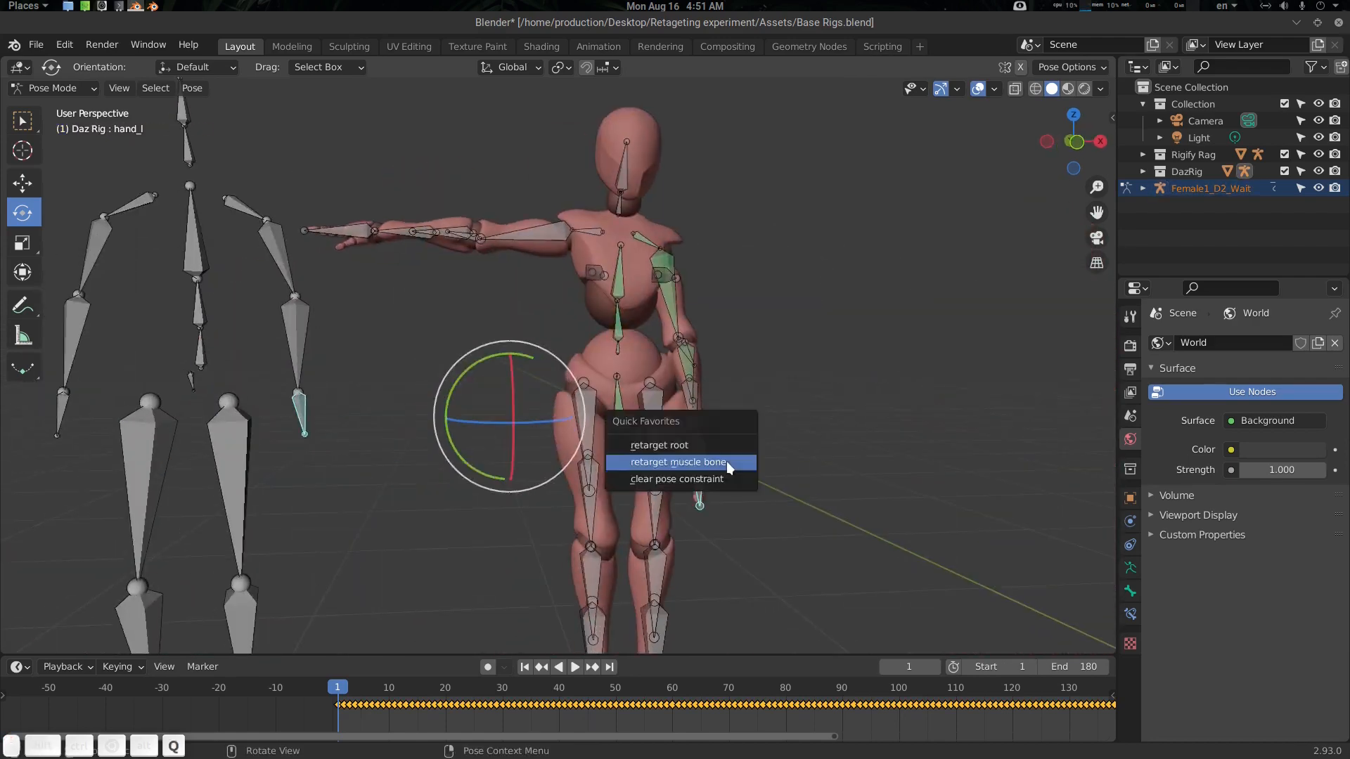
pyautogui.click(727, 464)
# Retarget Daz Rig's right clavicle, upper arm, lowerarm_r and hand bones to the matching right arm bones of Female1_D2_Wait.
pyautogui.click(128, 206)
pyautogui.keyDown('shift'); pyautogui.click(587, 231); pyautogui.keyUp('shift')
pyautogui.hotkey('shift', 'r')
pyautogui.click(94, 250)
pyautogui.keyDown('shift'); pyautogui.click(554, 281); pyautogui.keyUp('shift')
pyautogui.hotkey('shift', 'r')
pyautogui.click(73, 329)
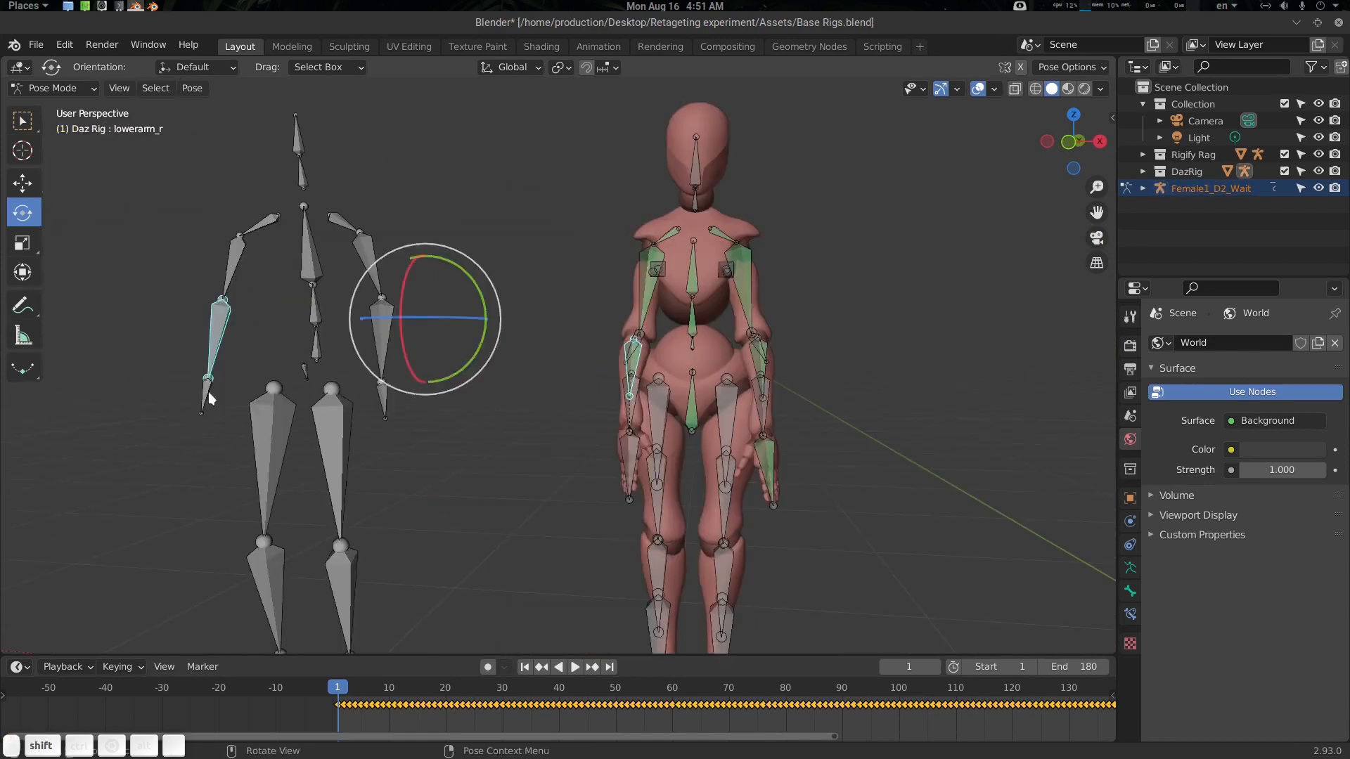
pyautogui.click(208, 398)
pyautogui.keyDown('shift'); pyautogui.click(626, 460); pyautogui.keyUp('shift')
pyautogui.press('q')
pyautogui.click(622, 460)
# Retarget Daz Rig's left thigh, calf and foot bones to the matching left leg bones of Female1_D2_Wait.
pyautogui.click(332, 429)
pyautogui.keyDown('shift'); pyautogui.click(723, 416); pyautogui.keyUp('shift')
pyautogui.hotkey('shift', 'r')
pyautogui.keyDown('shift'); pyautogui.moveTo(723, 450); pyautogui.dragTo(724, 327, button='middle'); pyautogui.keyUp('shift')
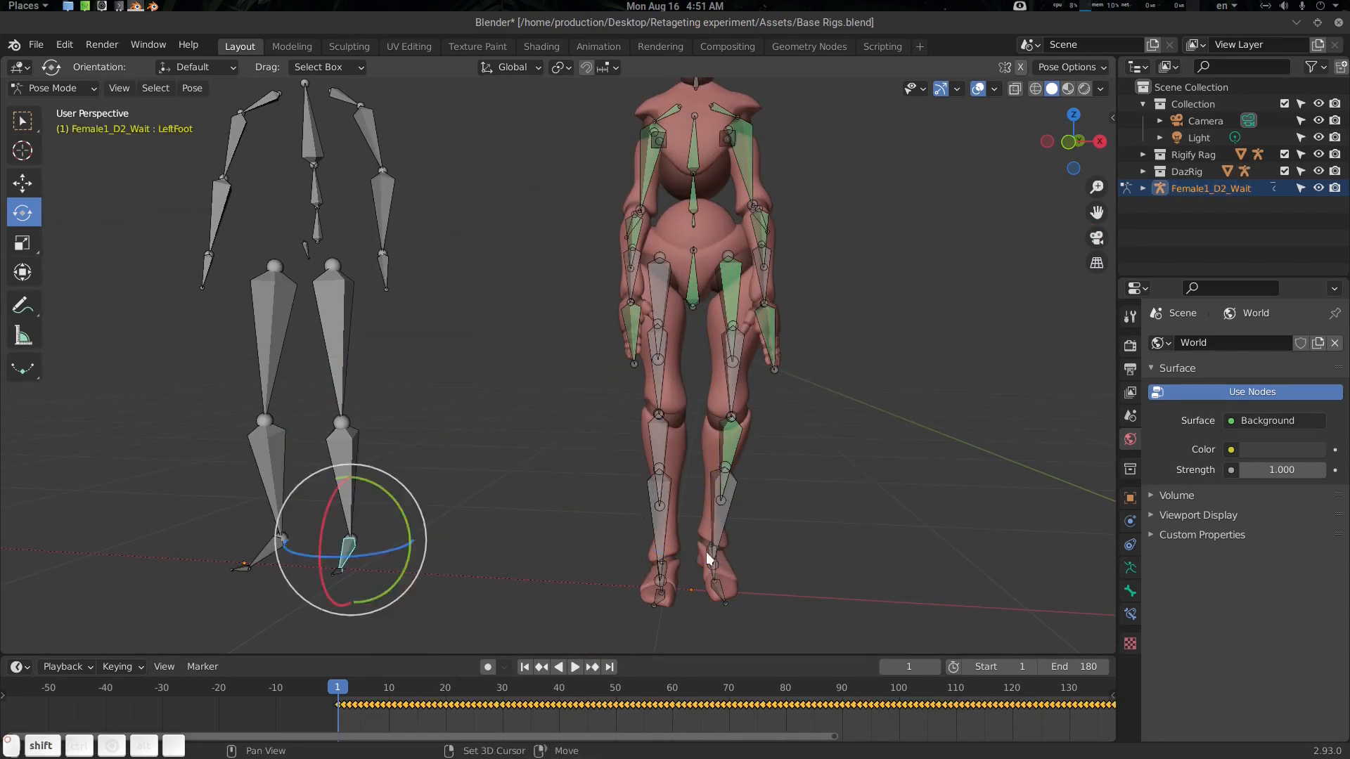
# Retarget Daz Rig's right thigh, calf_r and foot bones to the matching right leg bones of Female1_D2_Wait.
pyautogui.click(279, 352)
pyautogui.keyDown('shift'); pyautogui.click(660, 431); pyautogui.keyUp('shift')
pyautogui.keyDown('shift'); pyautogui.click(666, 282); pyautogui.keyUp('shift')
pyautogui.press('q')
pyautogui.click(666, 280)
pyautogui.click(271, 457)
pyautogui.keyDown('shift'); pyautogui.click(653, 443); pyautogui.keyUp('shift')
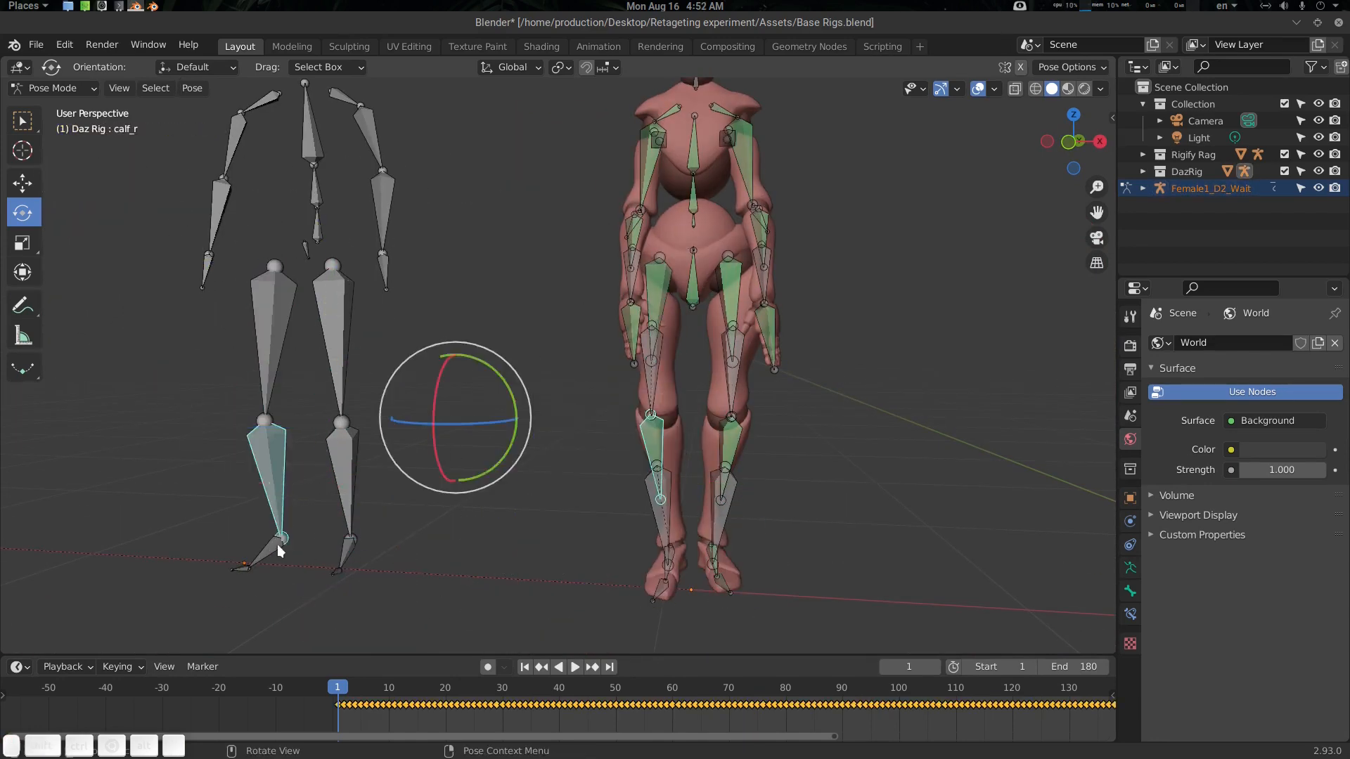
pyautogui.click(280, 549)
pyautogui.click(243, 570)
pyautogui.keyDown('shift'); pyautogui.click(657, 585); pyautogui.keyUp('shift')
# Retarget Daz Rig's neck and CC_Base_FacialBone to the neck and Head bones of Female1_D2_Wait, and play the animation.
pyautogui.keyDown('shift'); pyautogui.moveTo(693, 320); pyautogui.dragTo(689, 501, button='middle'); pyautogui.keyUp('shift')
pyautogui.click(294, 229)
pyautogui.click(291, 195)
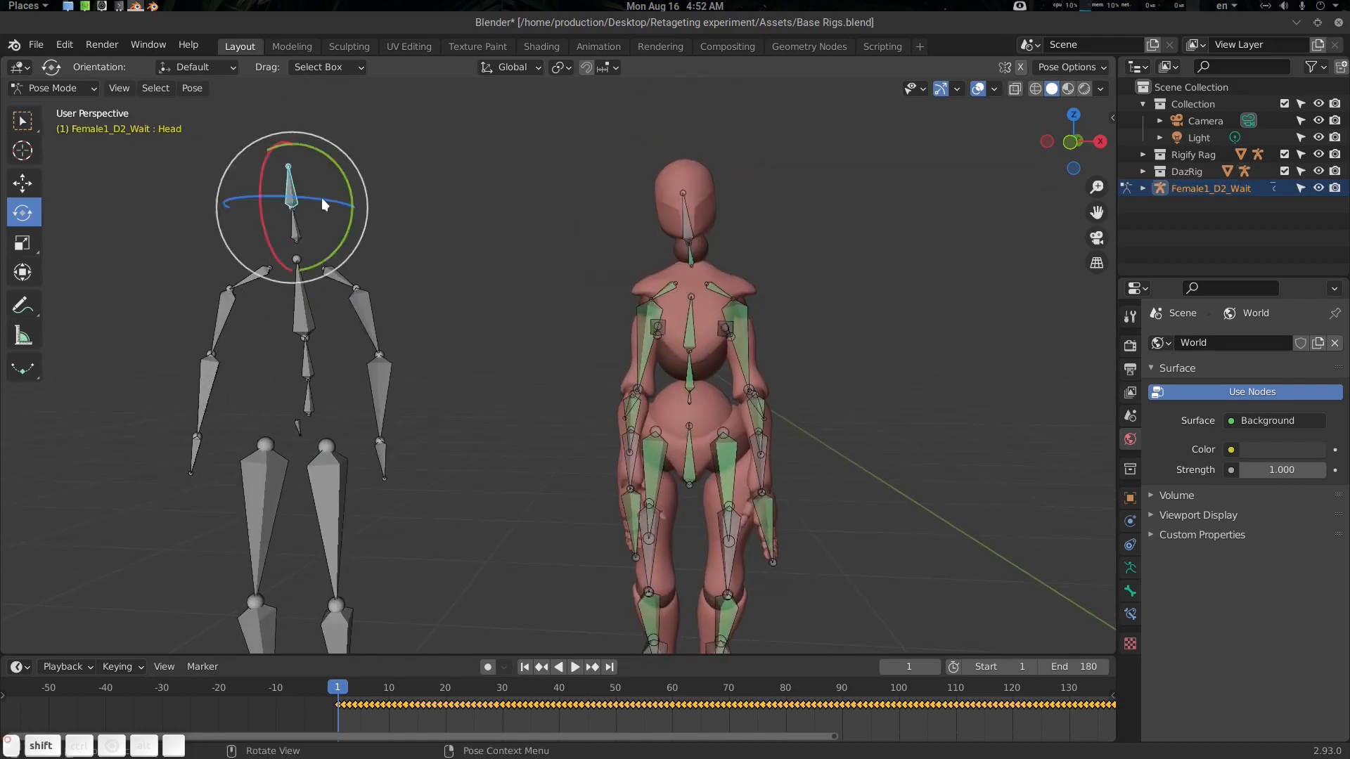
pyautogui.keyDown('shift'); pyautogui.click(690, 211); pyautogui.keyUp('shift')
pyautogui.scroll(-1, 591, 422)
pyautogui.press('space')
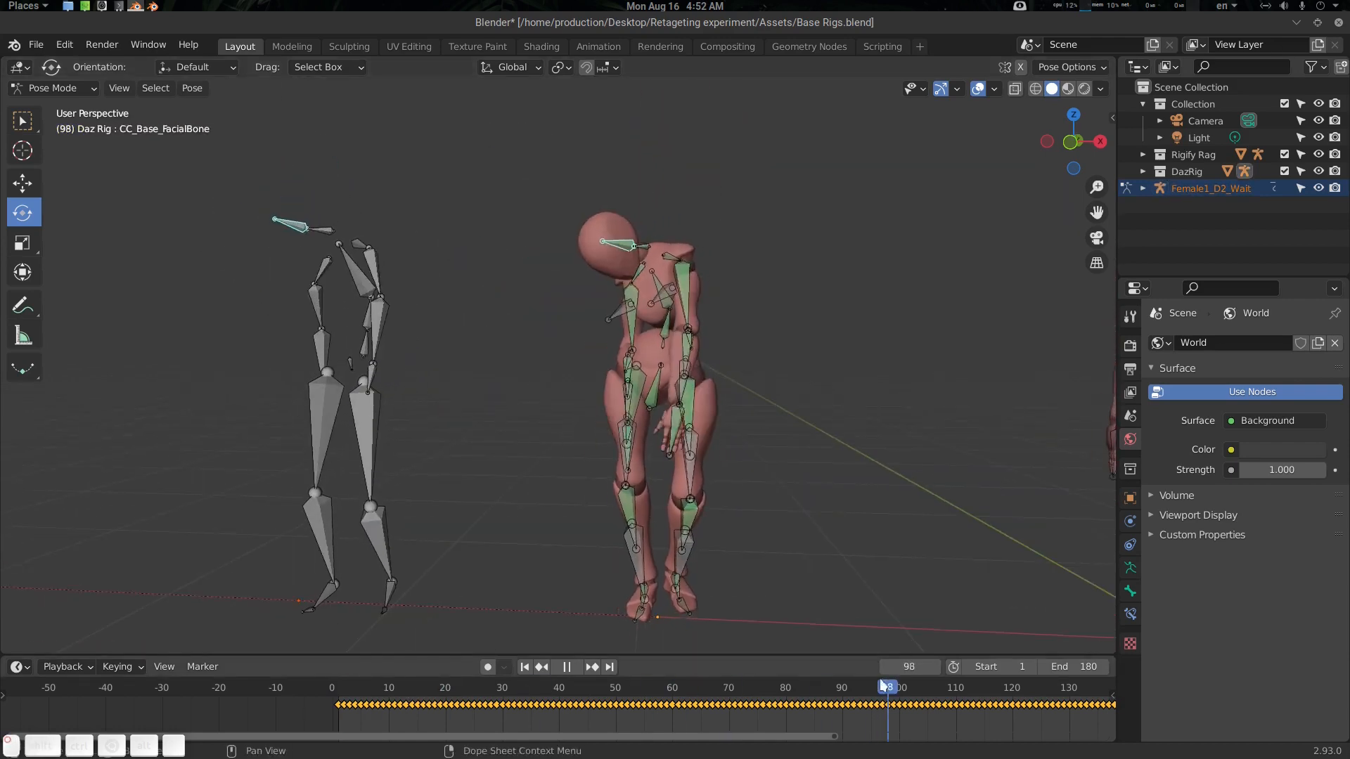